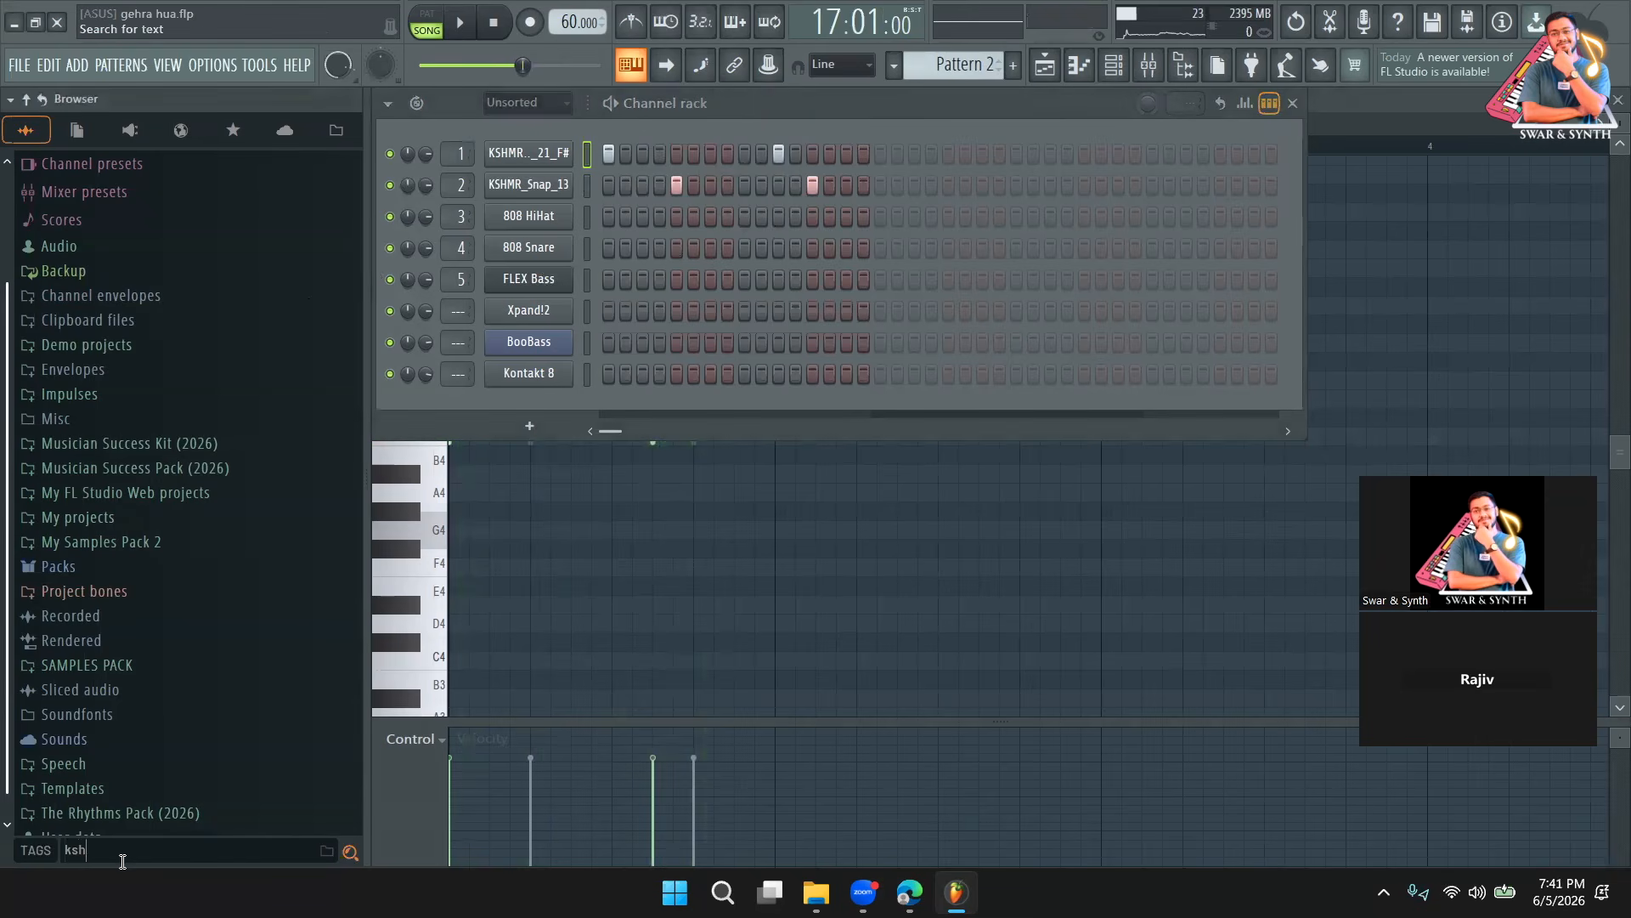
# Search the sample browser for "kshmr 3" and preview KSHMR_Tight_Snare_06_A# in KSHMR VOLUME 3's KSHMR_Tight_Snares folder.
pyautogui.write('s')
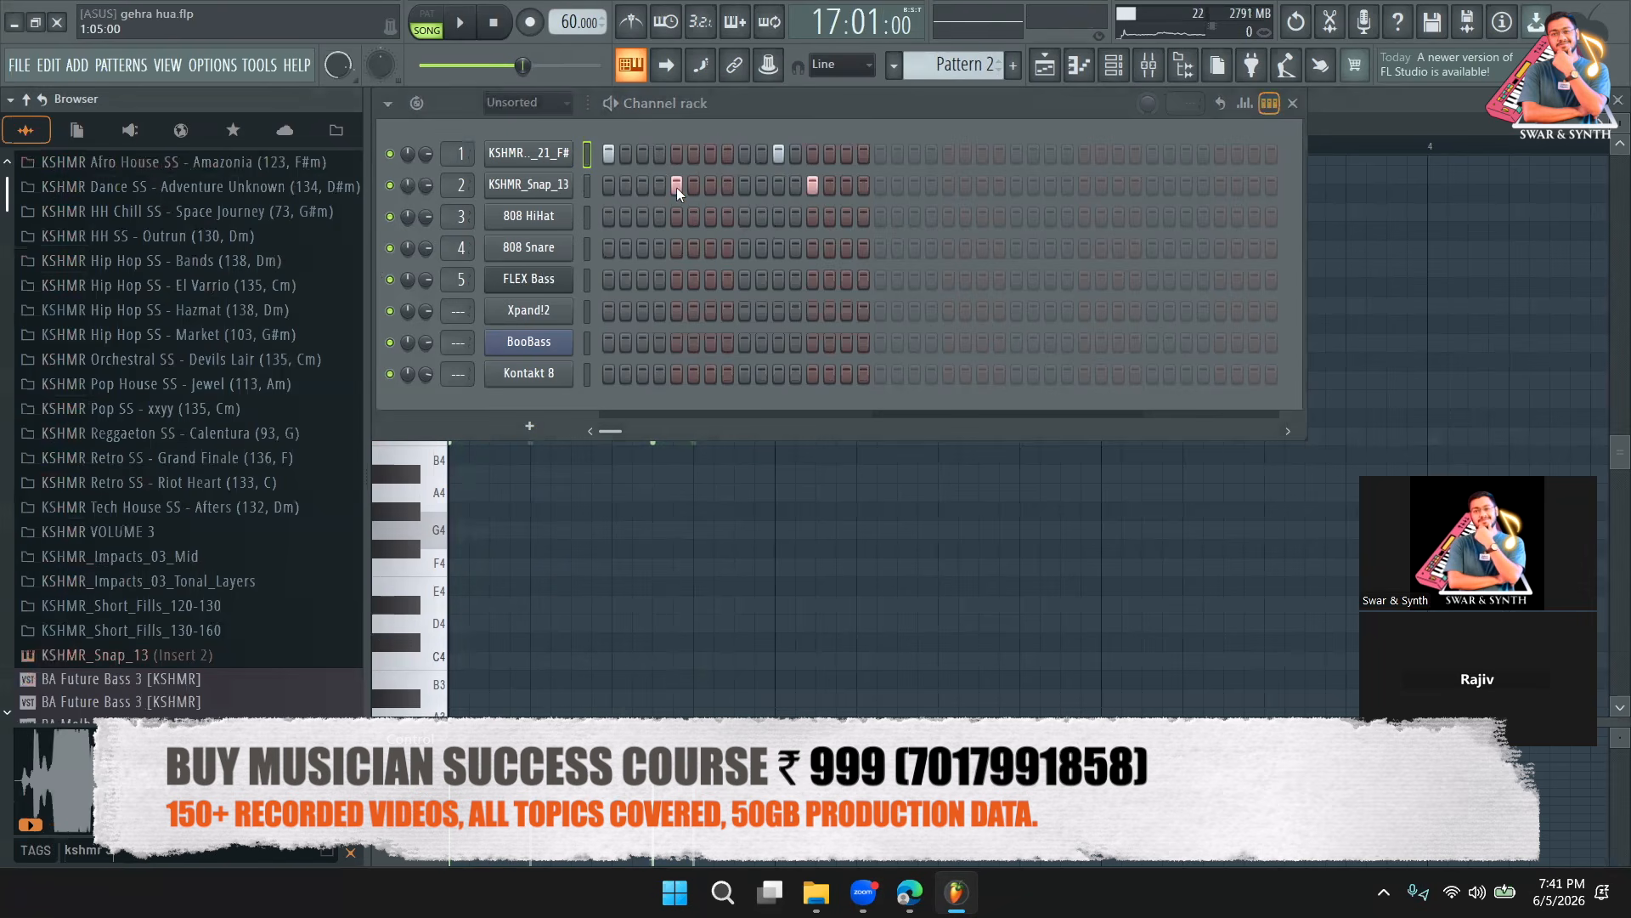
pyautogui.click(167, 532)
pyautogui.click(174, 580)
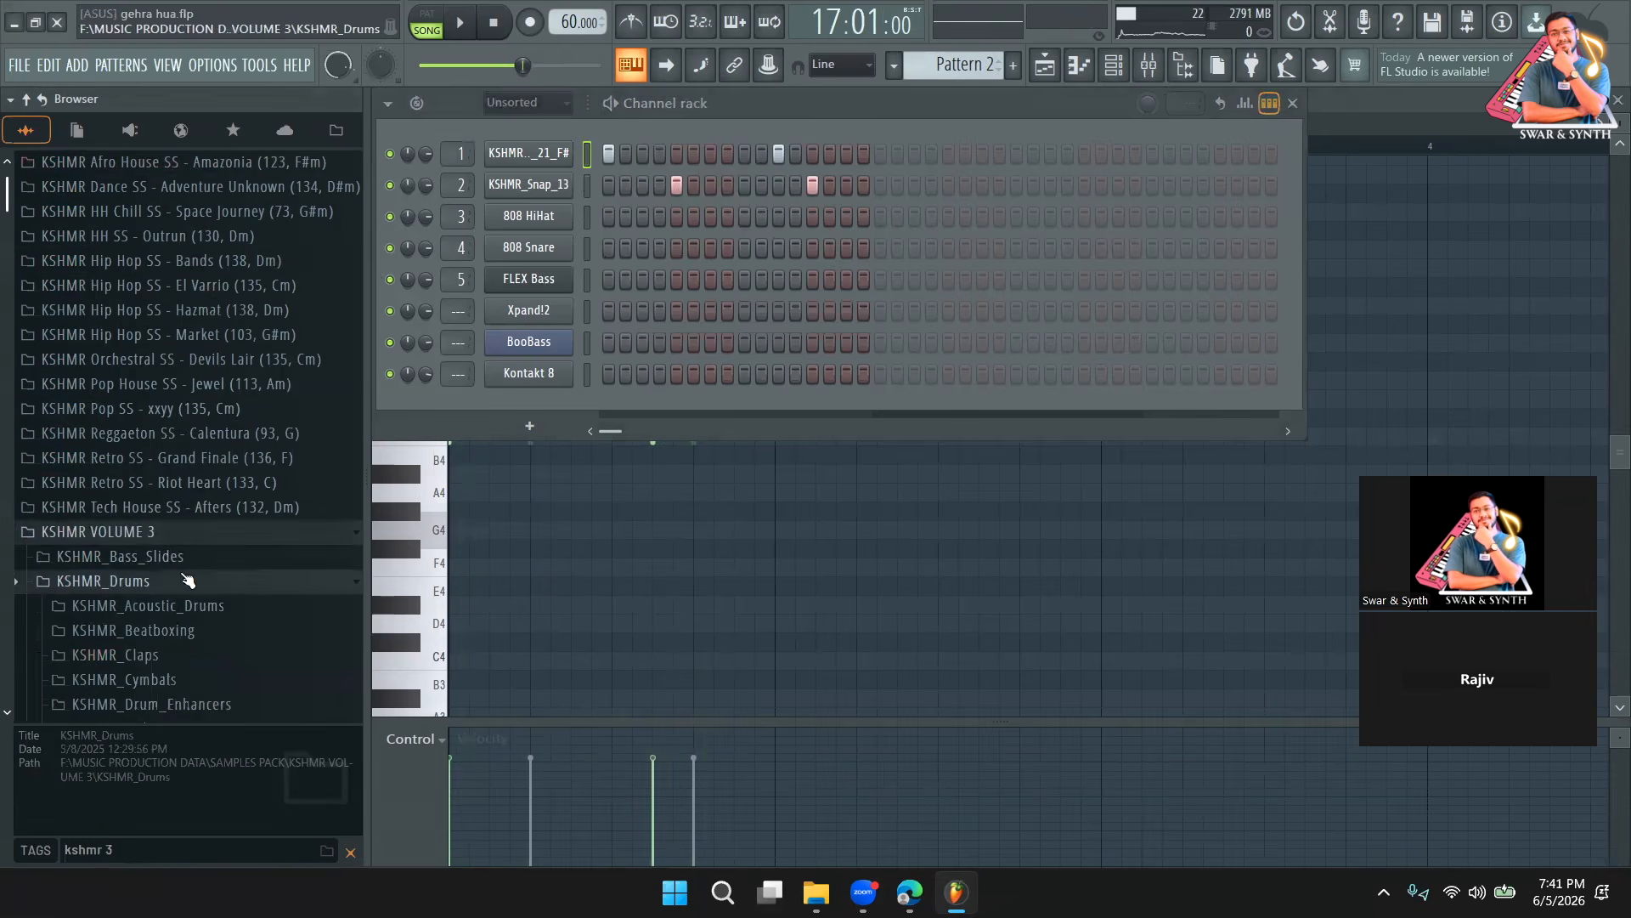
pyautogui.scroll(-5, 214, 610)
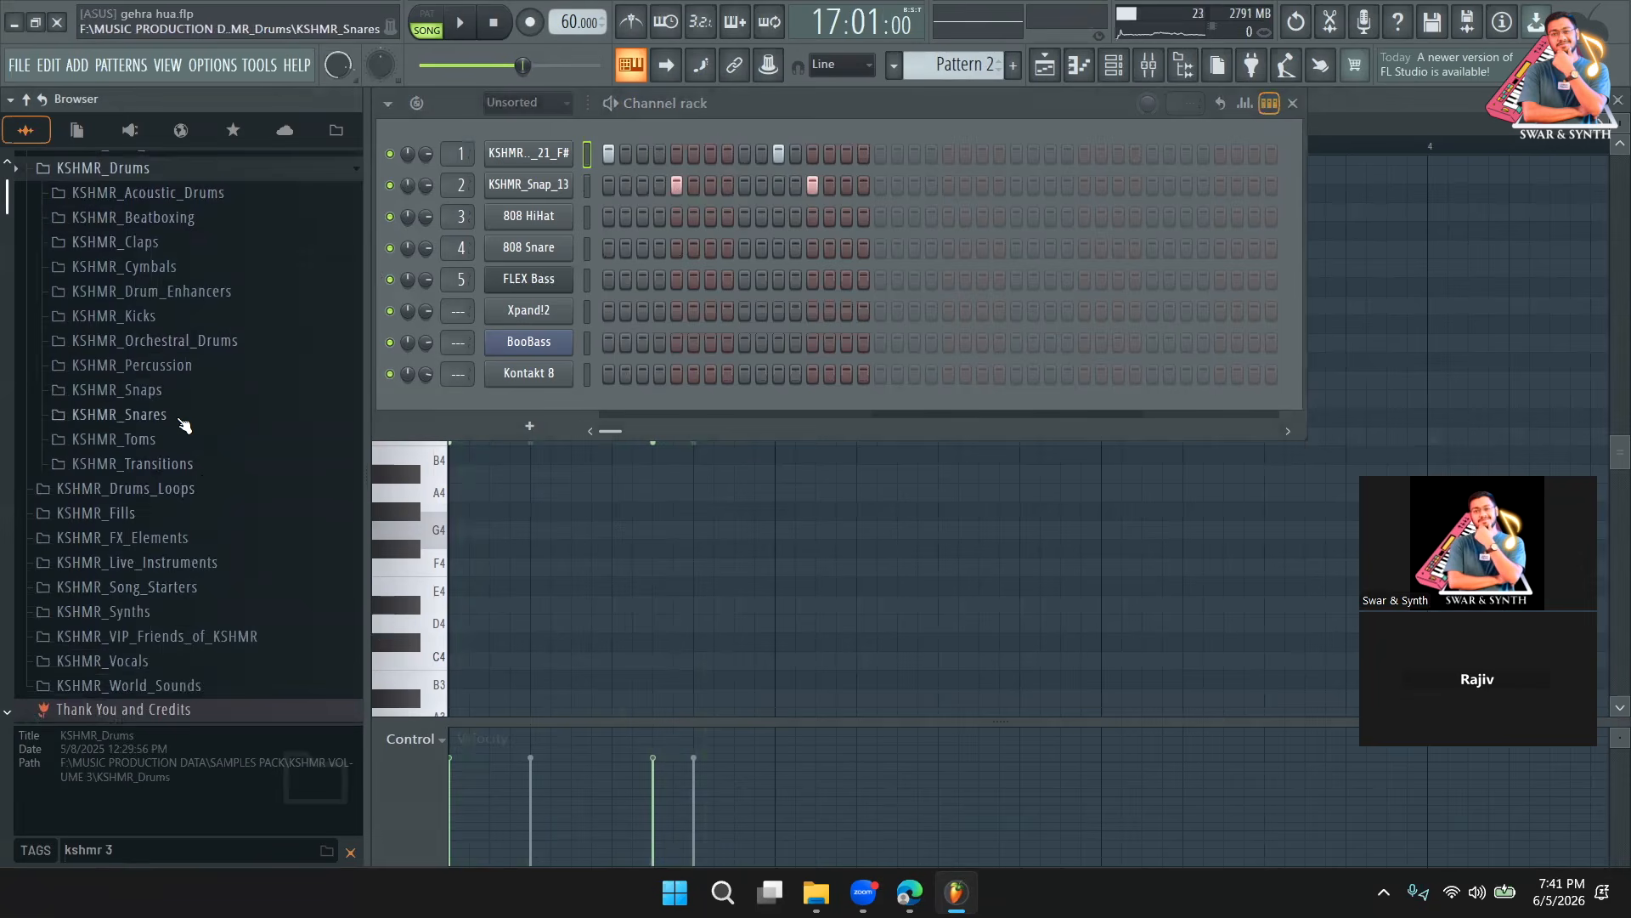
pyautogui.click(153, 414)
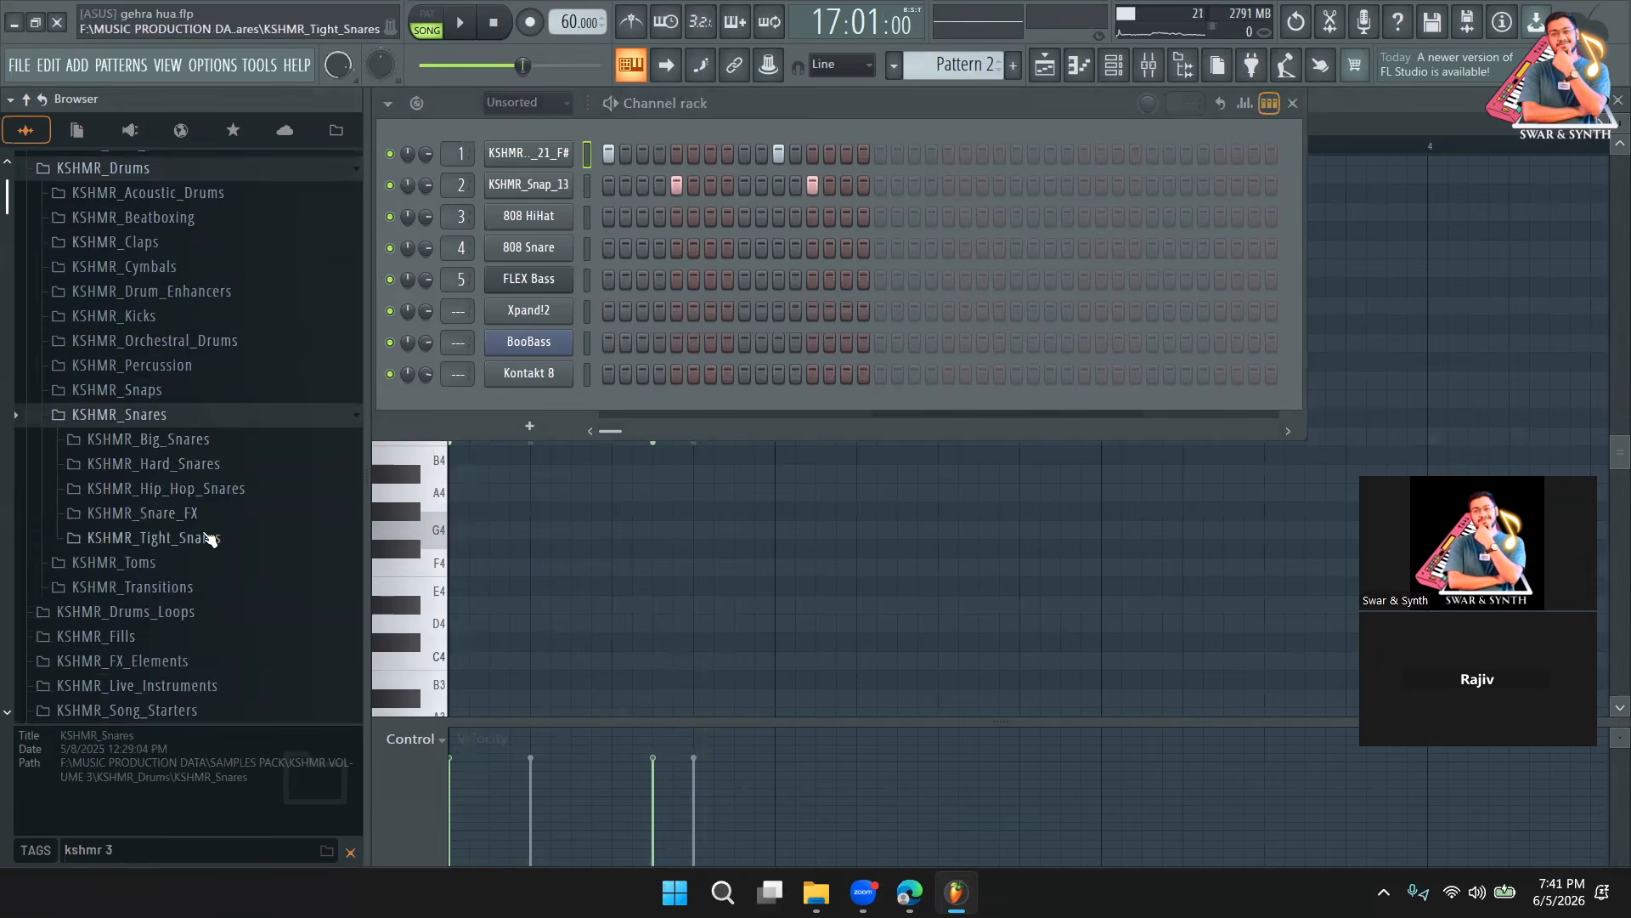
pyautogui.click(208, 538)
pyautogui.click(212, 400)
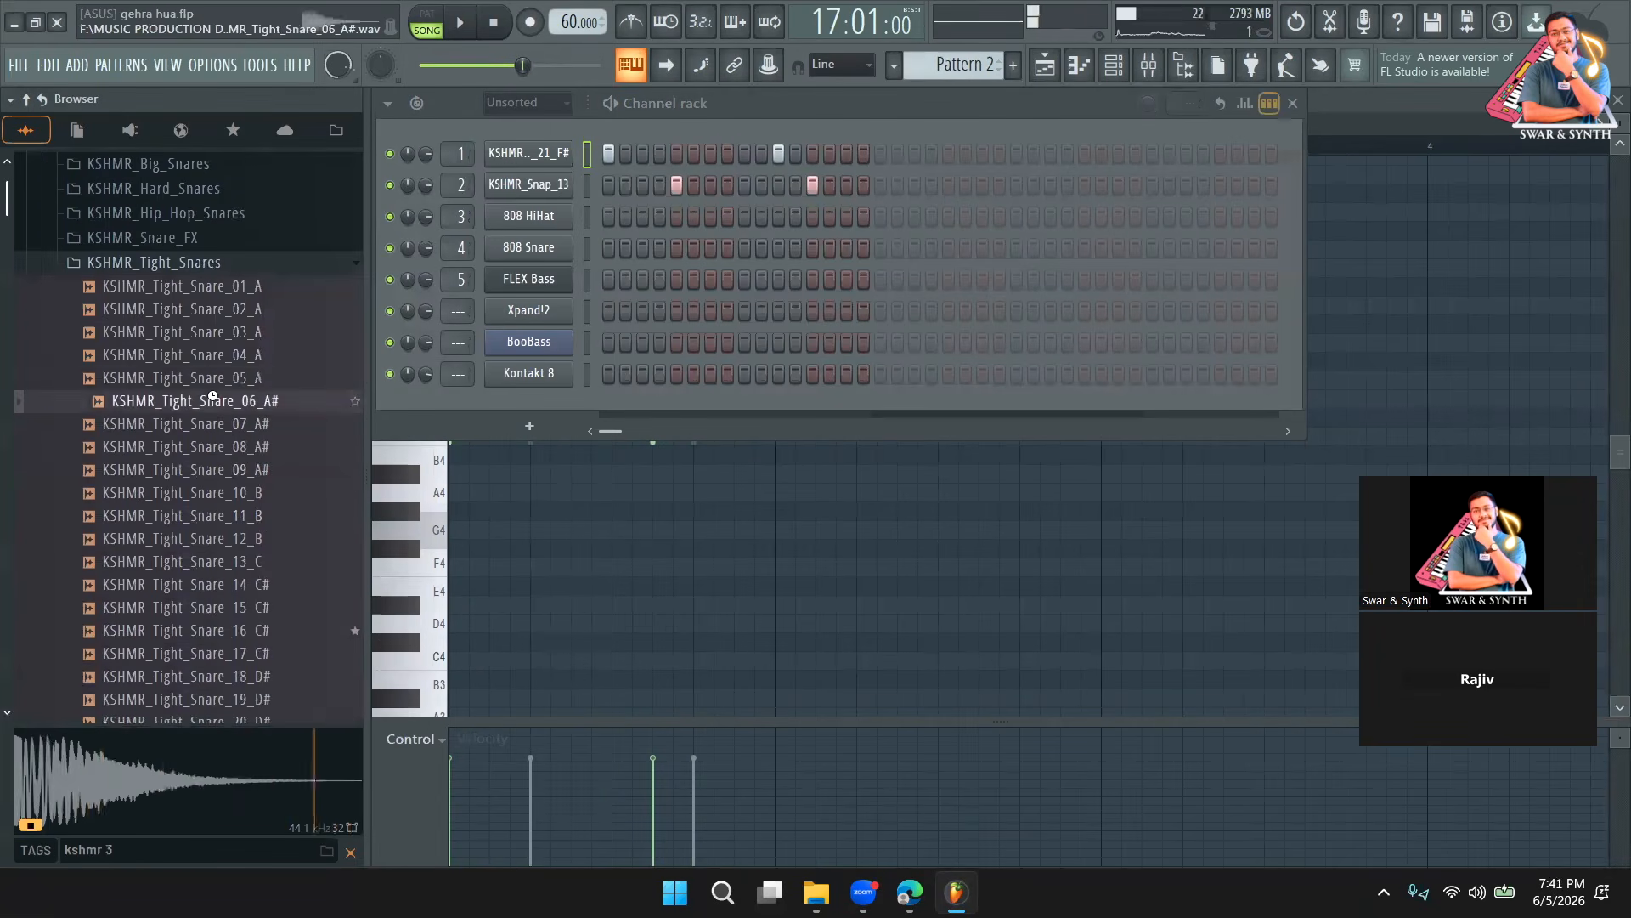
# Add KSHMR_Tight_Snare_06_A# as a channel on mixer track 4, with a hit on step 13 replacing the snap's second hit.
pyautogui.moveTo(213, 397); pyautogui.dragTo(512, 406)
pyautogui.click(812, 406)
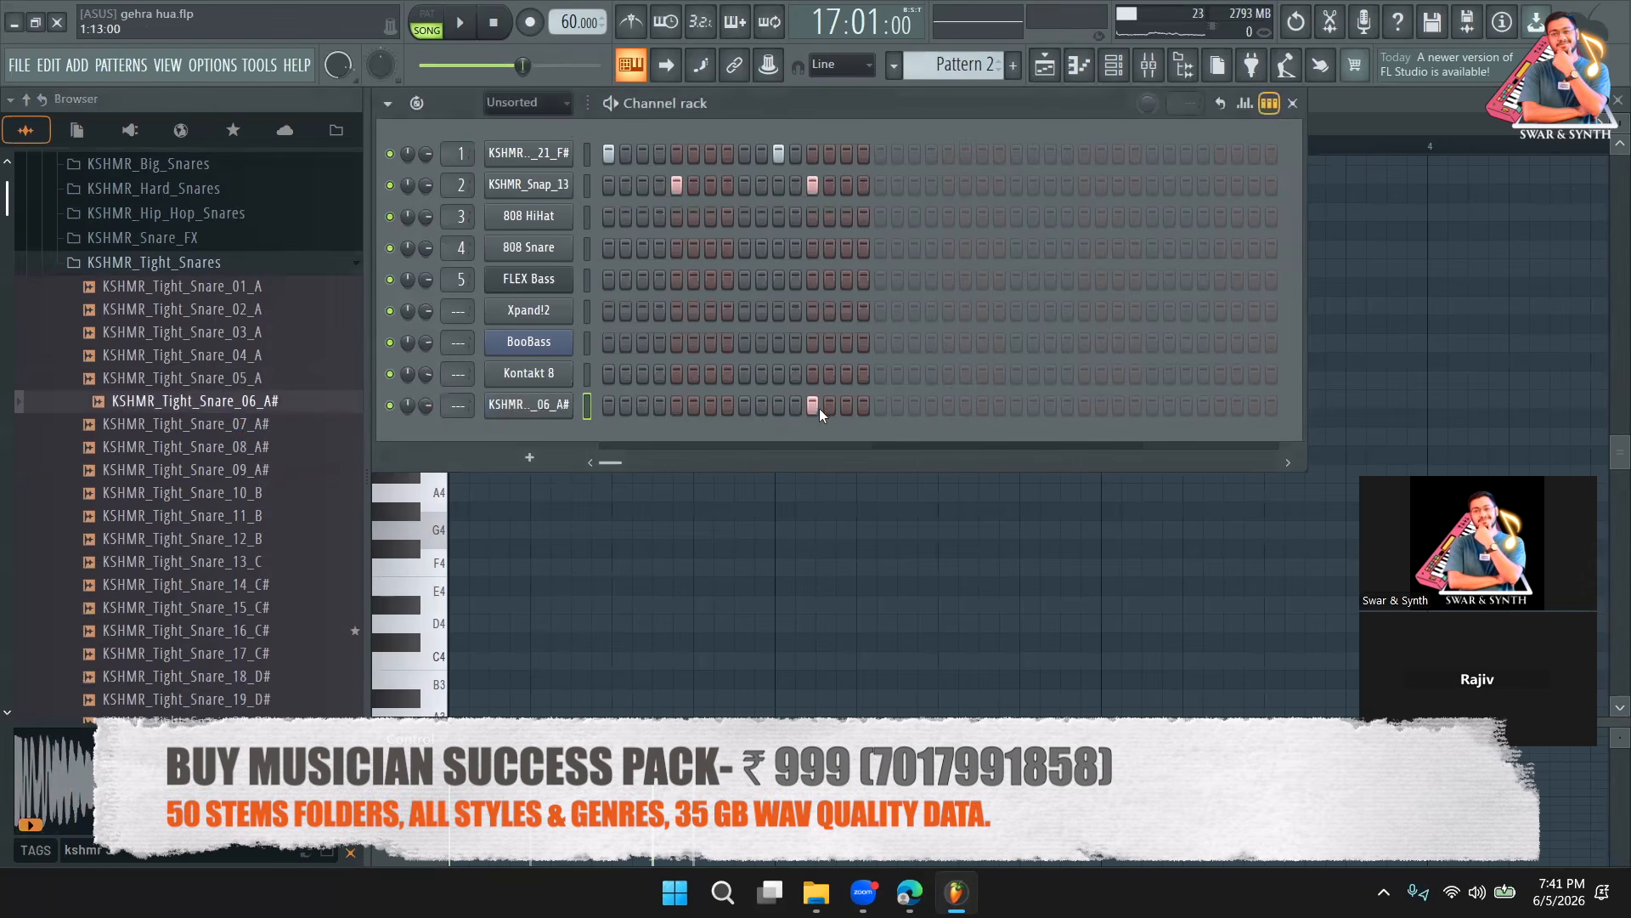
pyautogui.click(812, 186)
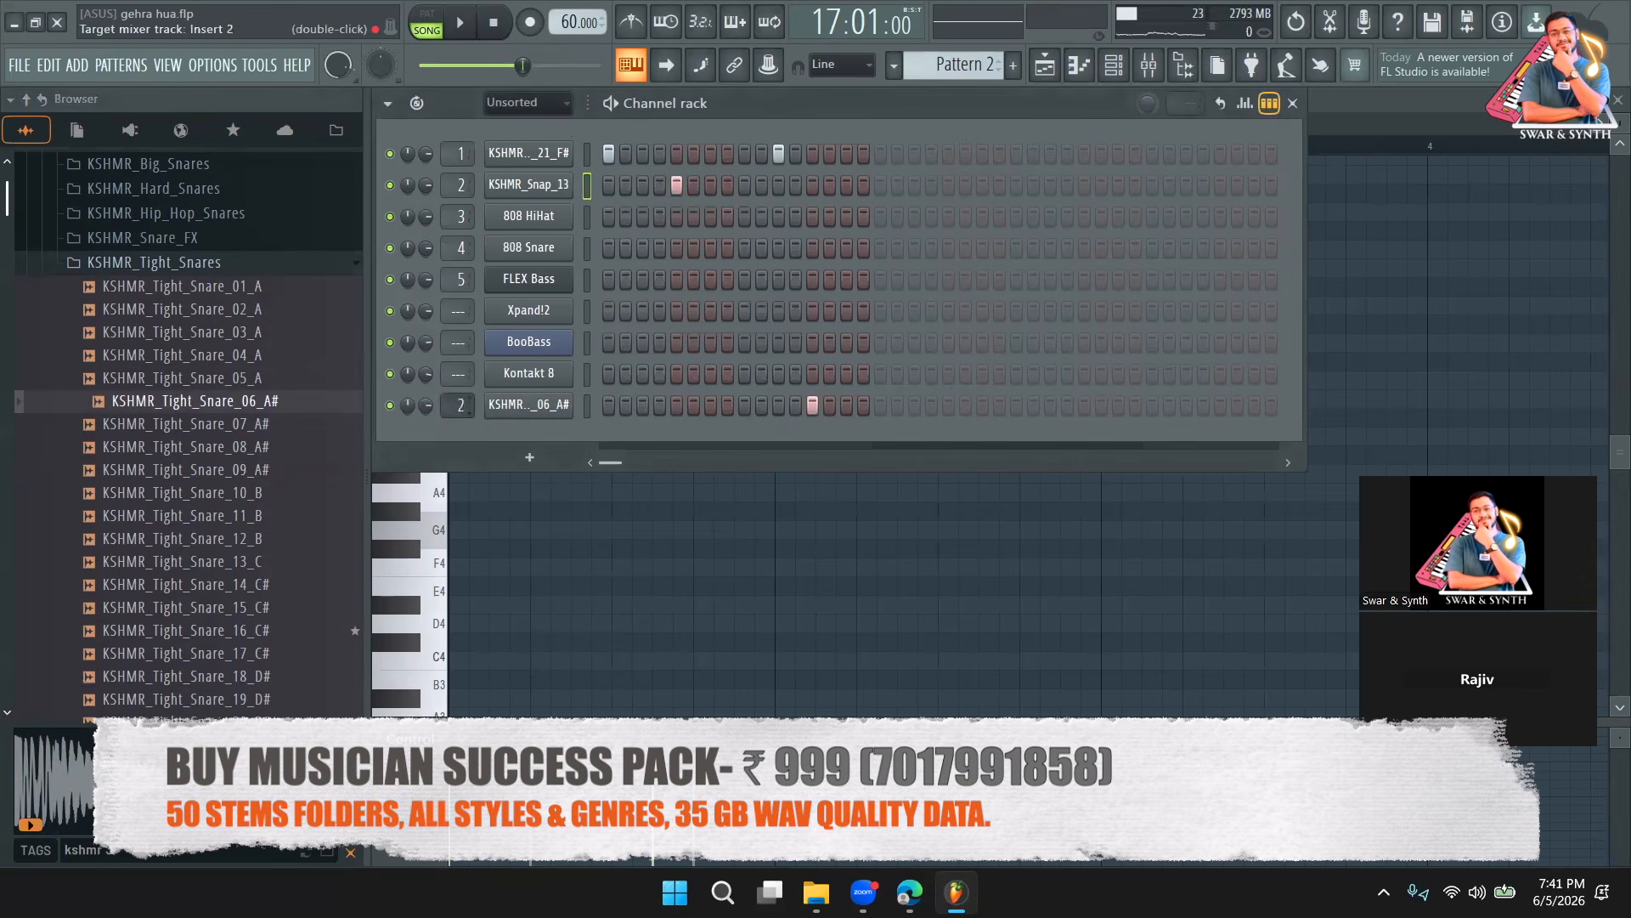
pyautogui.scroll(5, 178, 265)
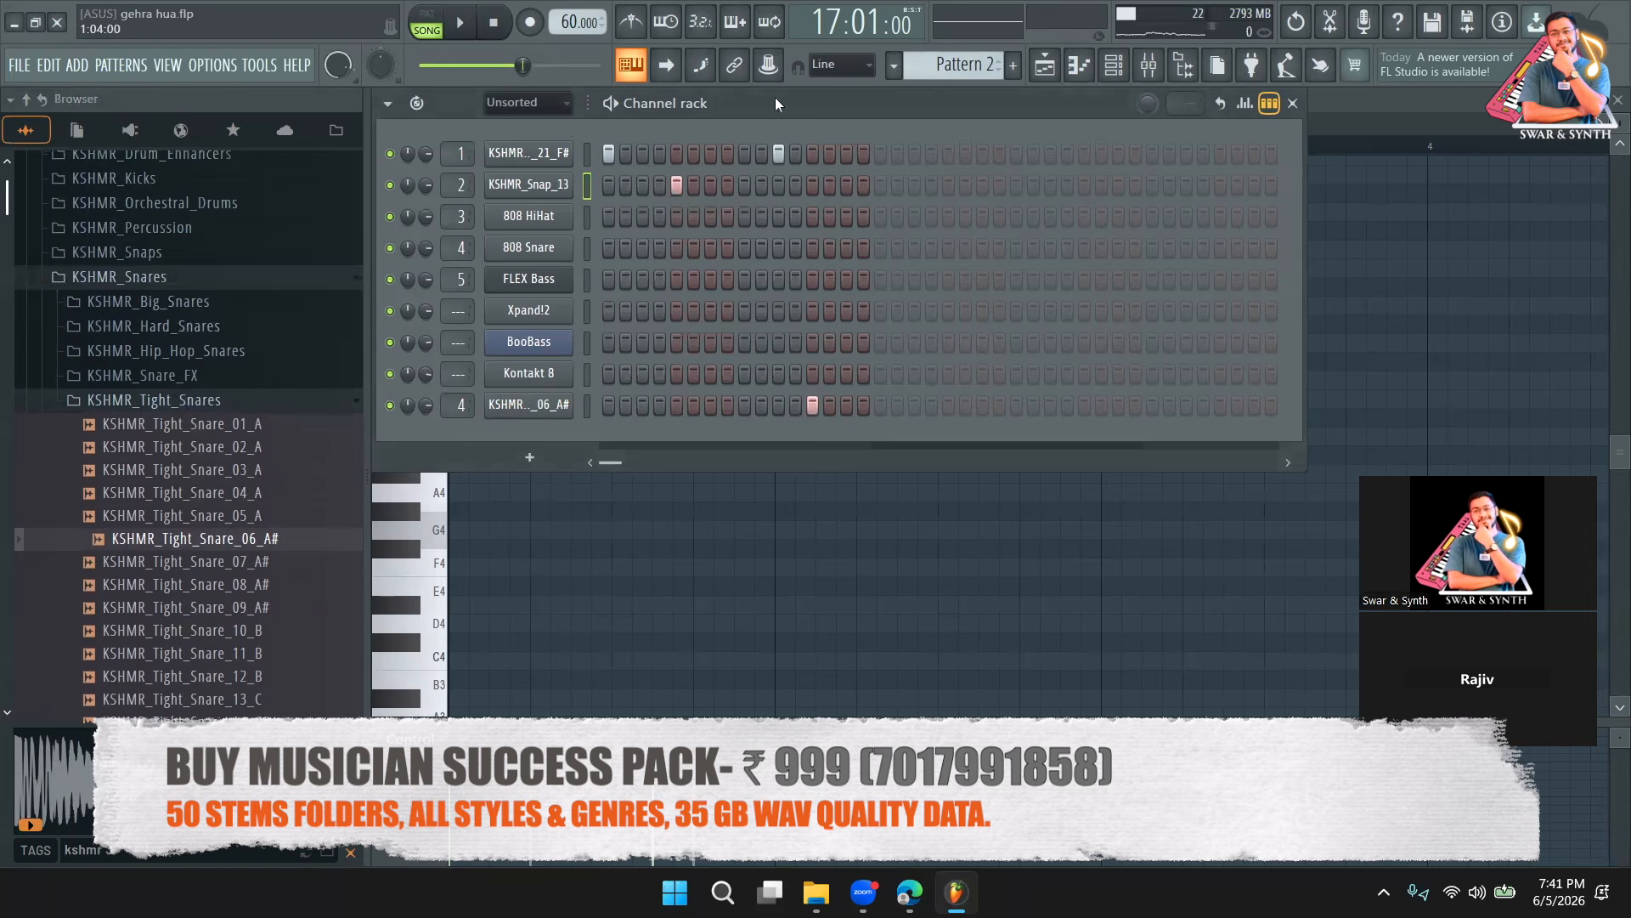
pyautogui.scroll(2, 156, 255)
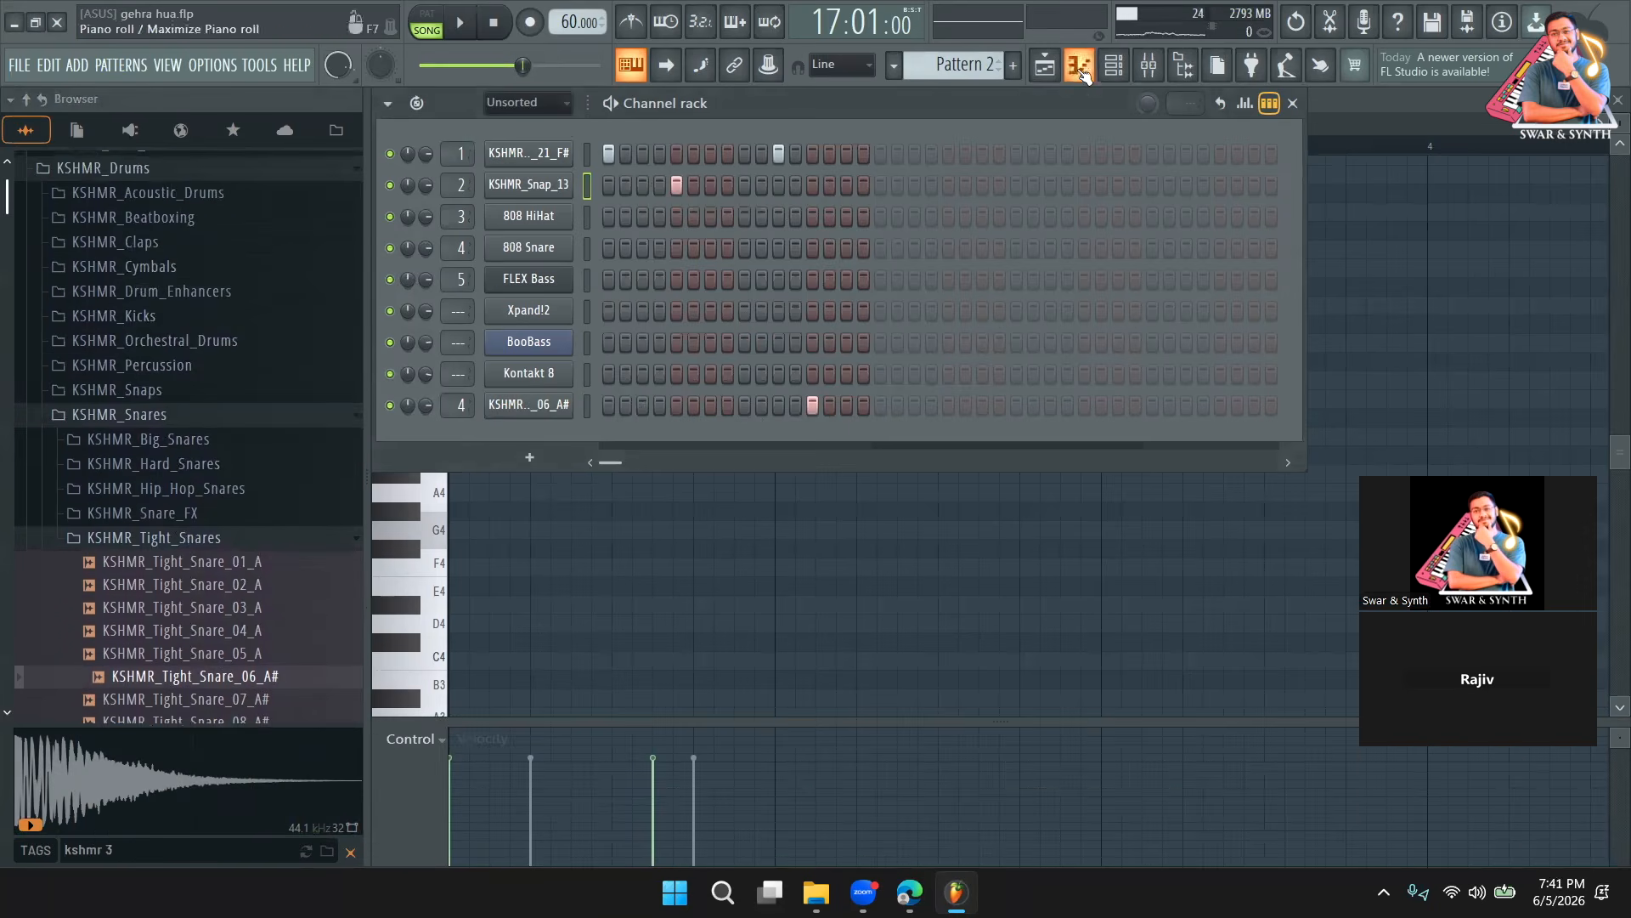
# Load Fruity Reeverb 2 into the first effect slot of mixer Insert 4 while the song plays.
pyautogui.click(1148, 64)
pyautogui.press('space')
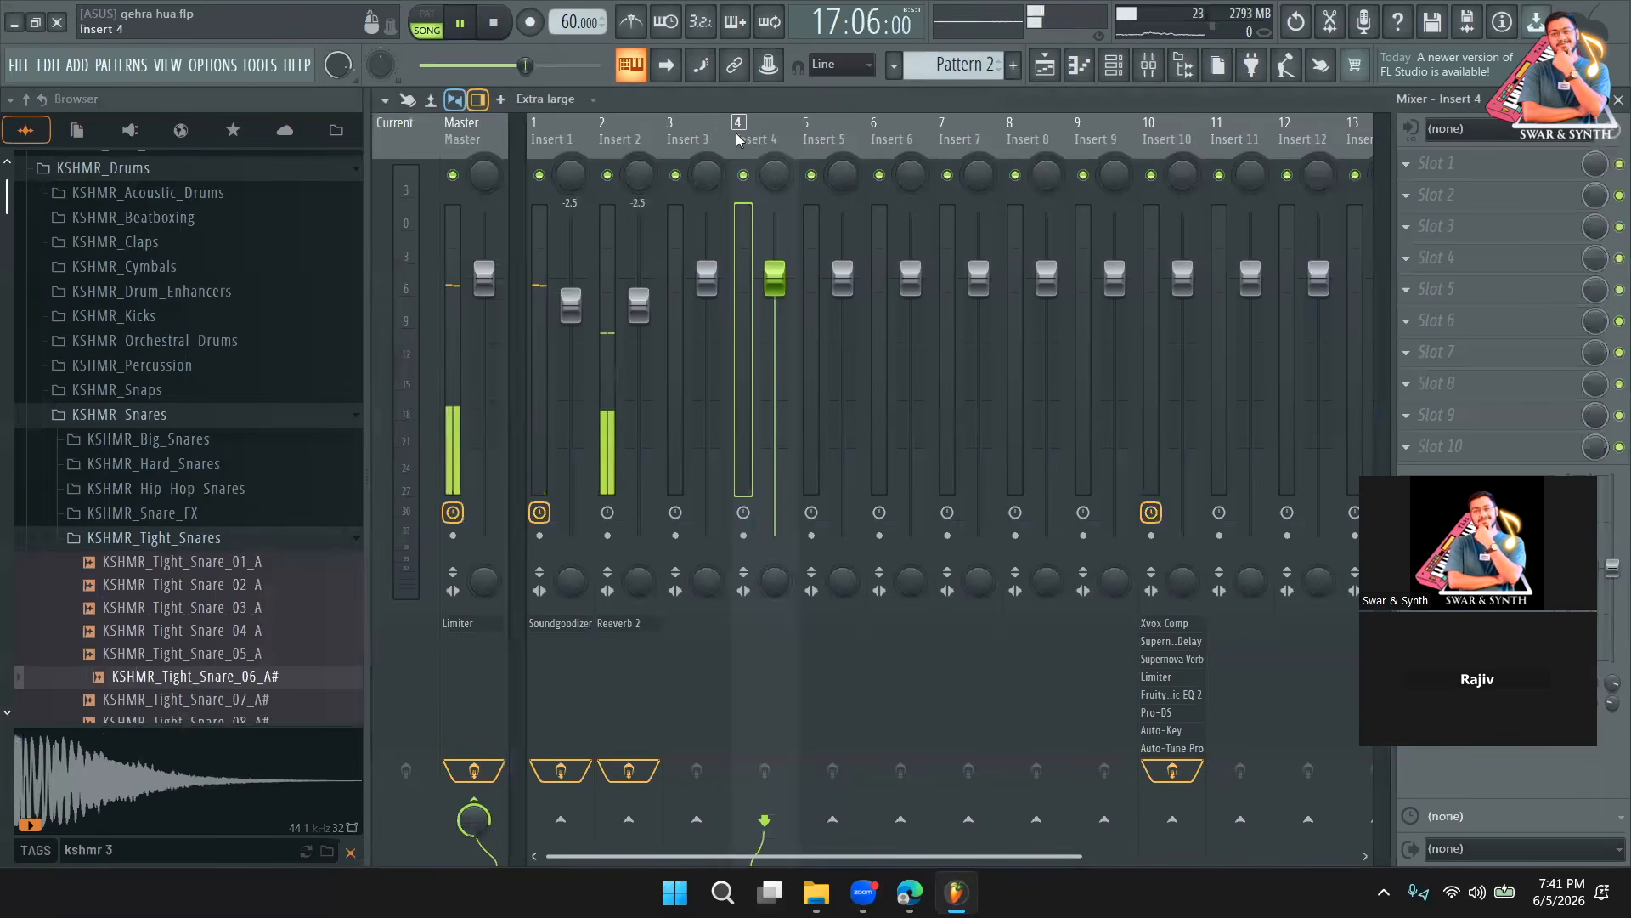
pyautogui.click(1434, 151)
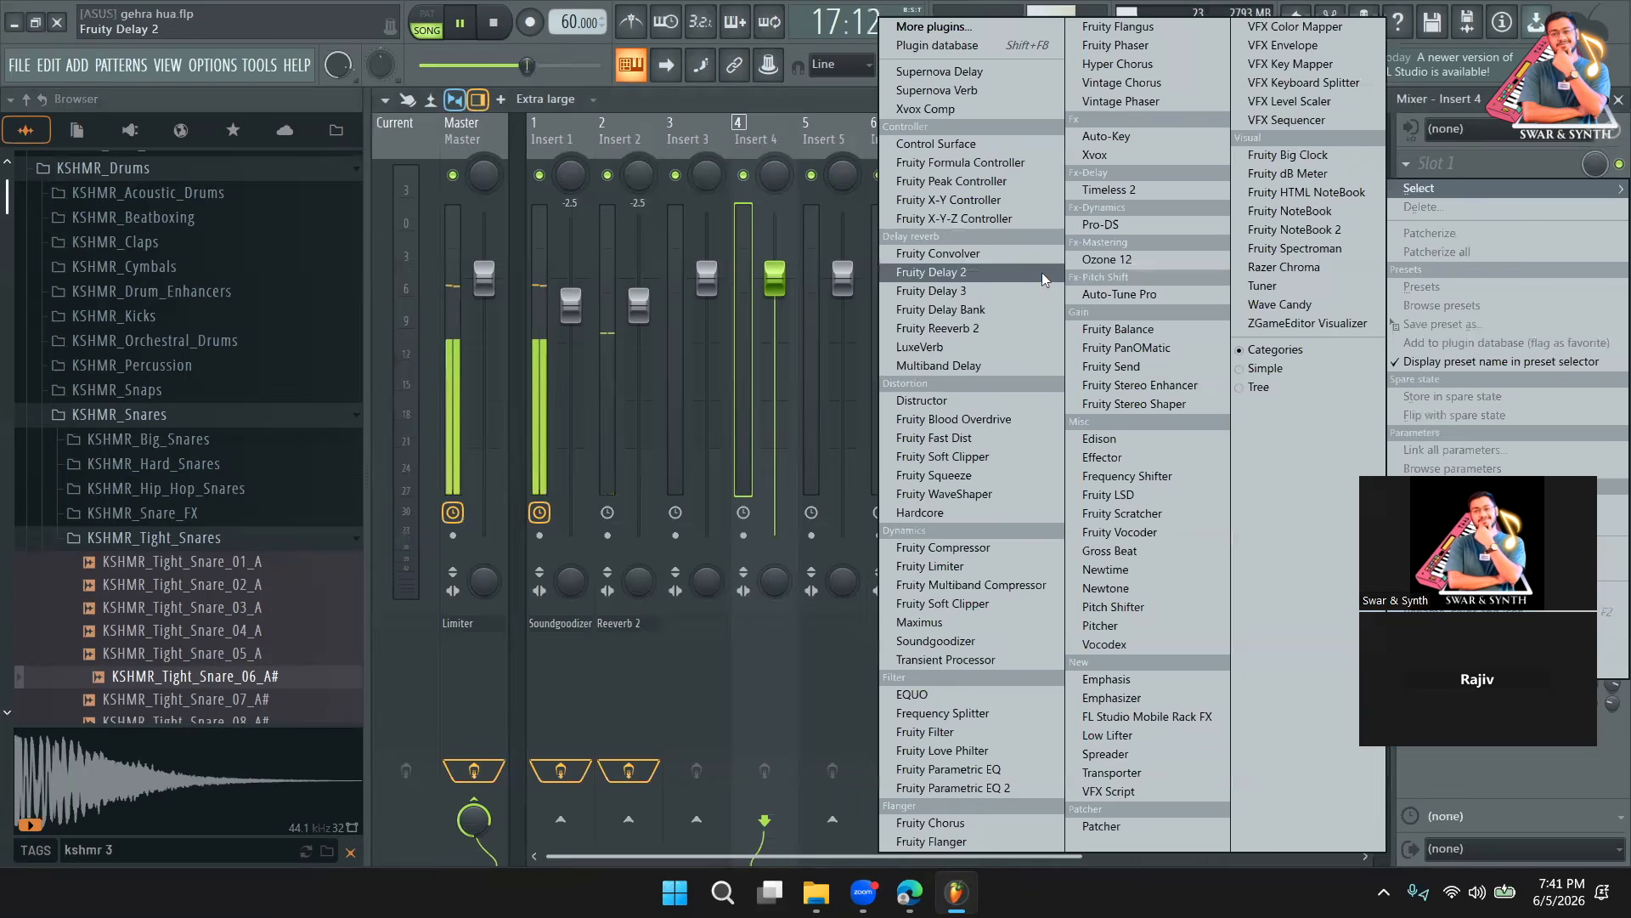
pyautogui.click(976, 336)
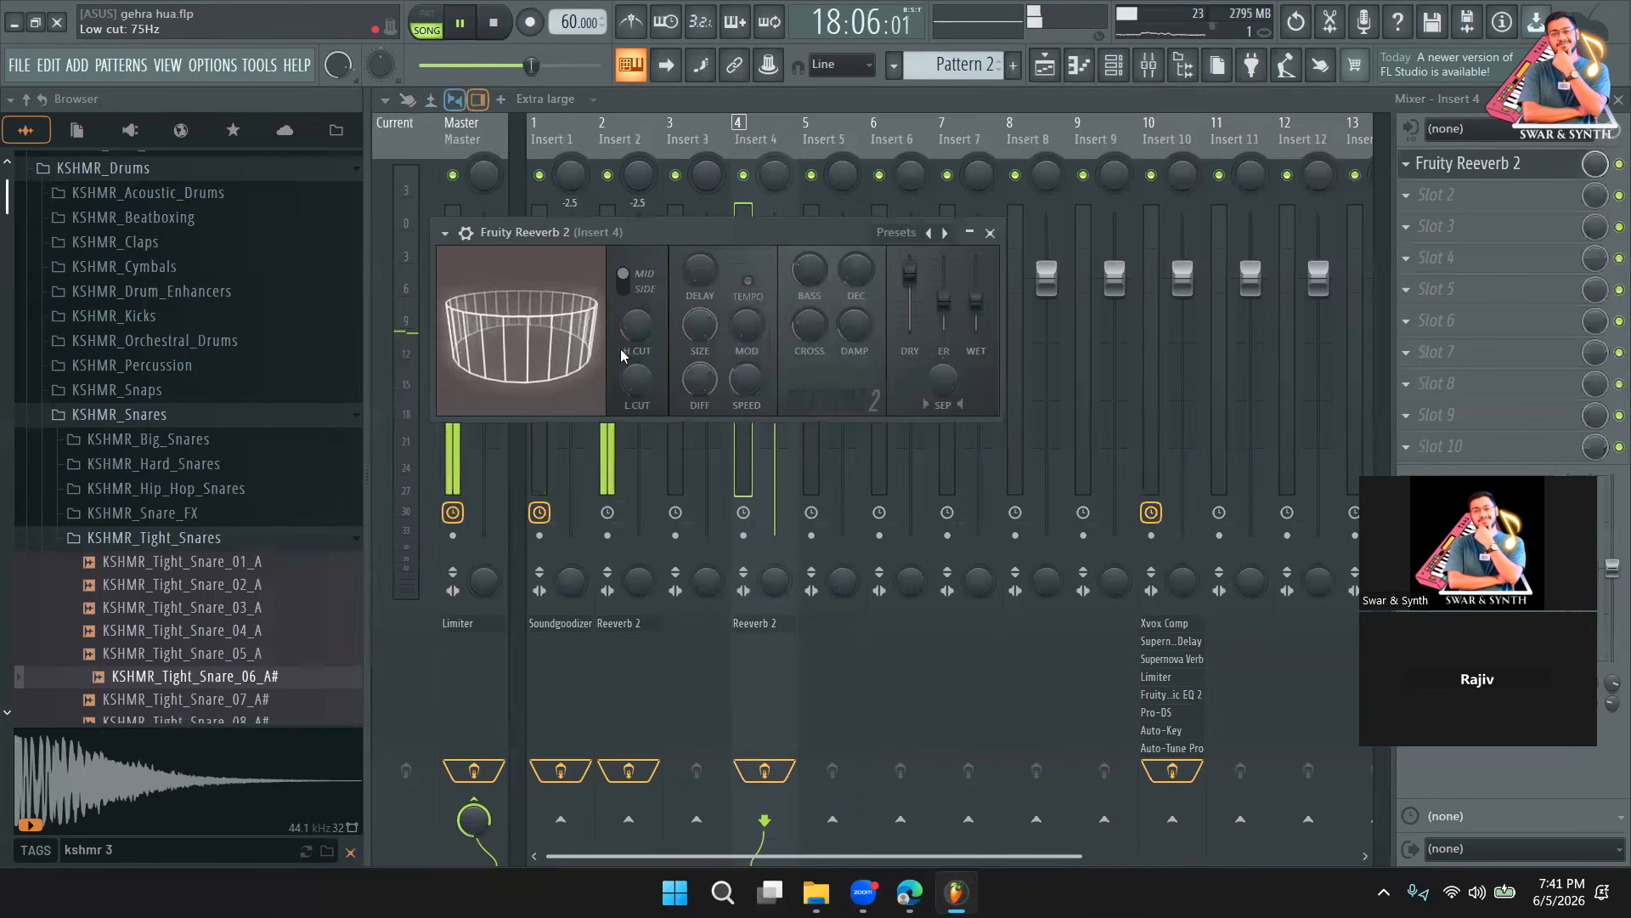
# Raise the wet level of Insert 4's reverb and lower the track's volume to -7.9 dB.
pyautogui.moveTo(978, 295); pyautogui.dragTo(980, 289)
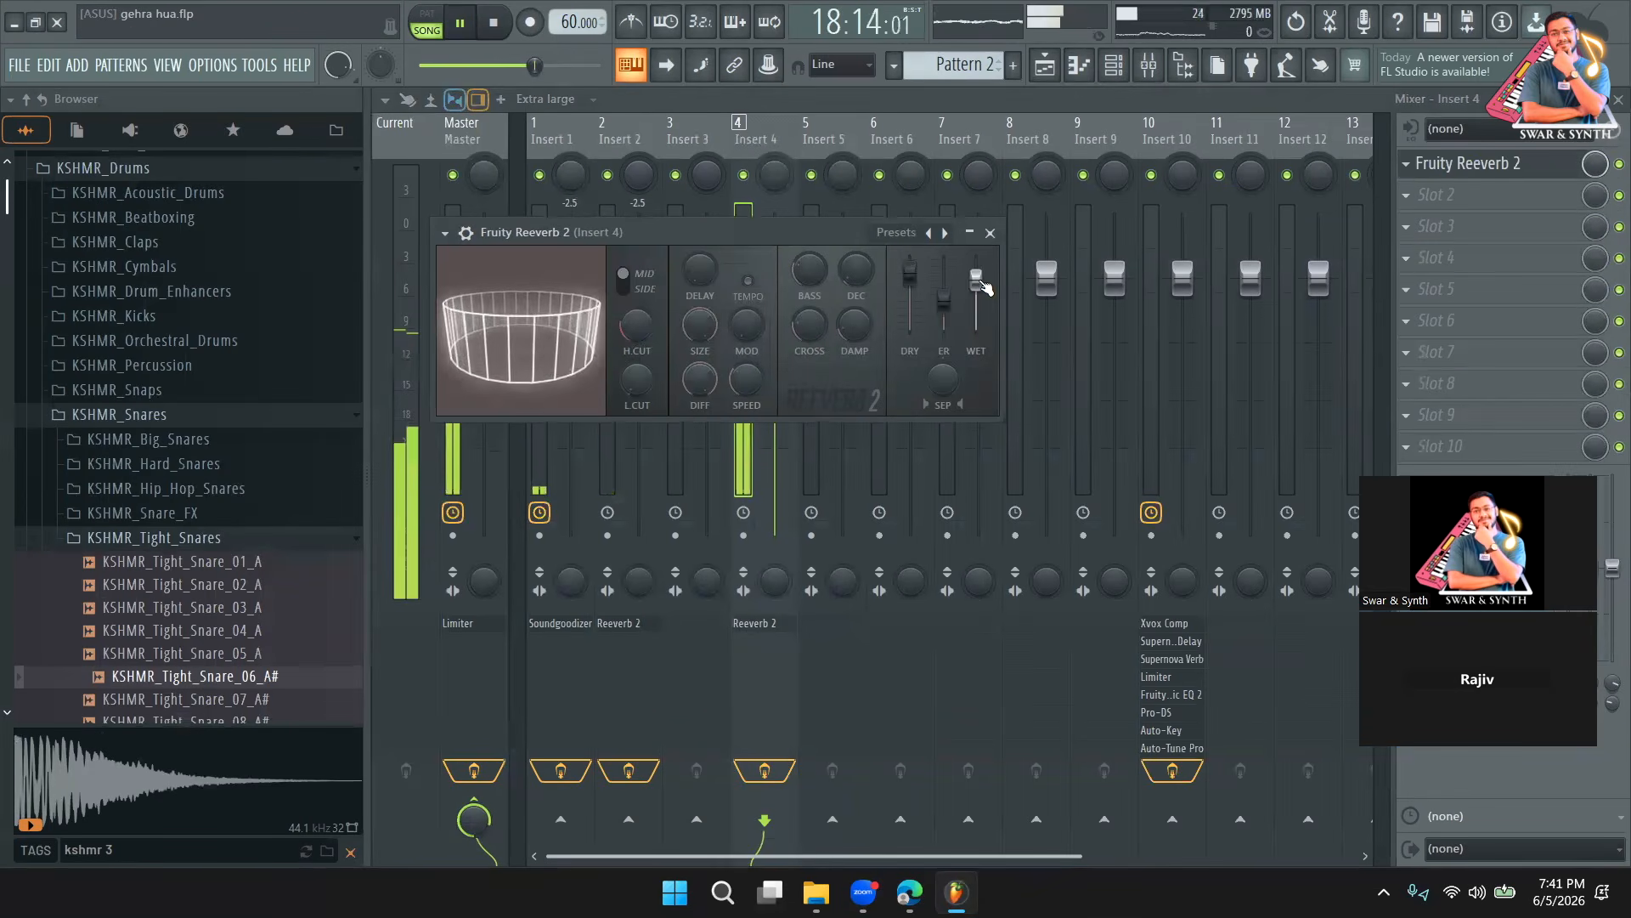
pyautogui.click(990, 233)
pyautogui.moveTo(775, 276); pyautogui.dragTo(788, 367)
pyautogui.press('space')
# Unmute playlist tracks 1, 2 and 3 and play the song with the vocals and Pattern 1.
pyautogui.press('F5')
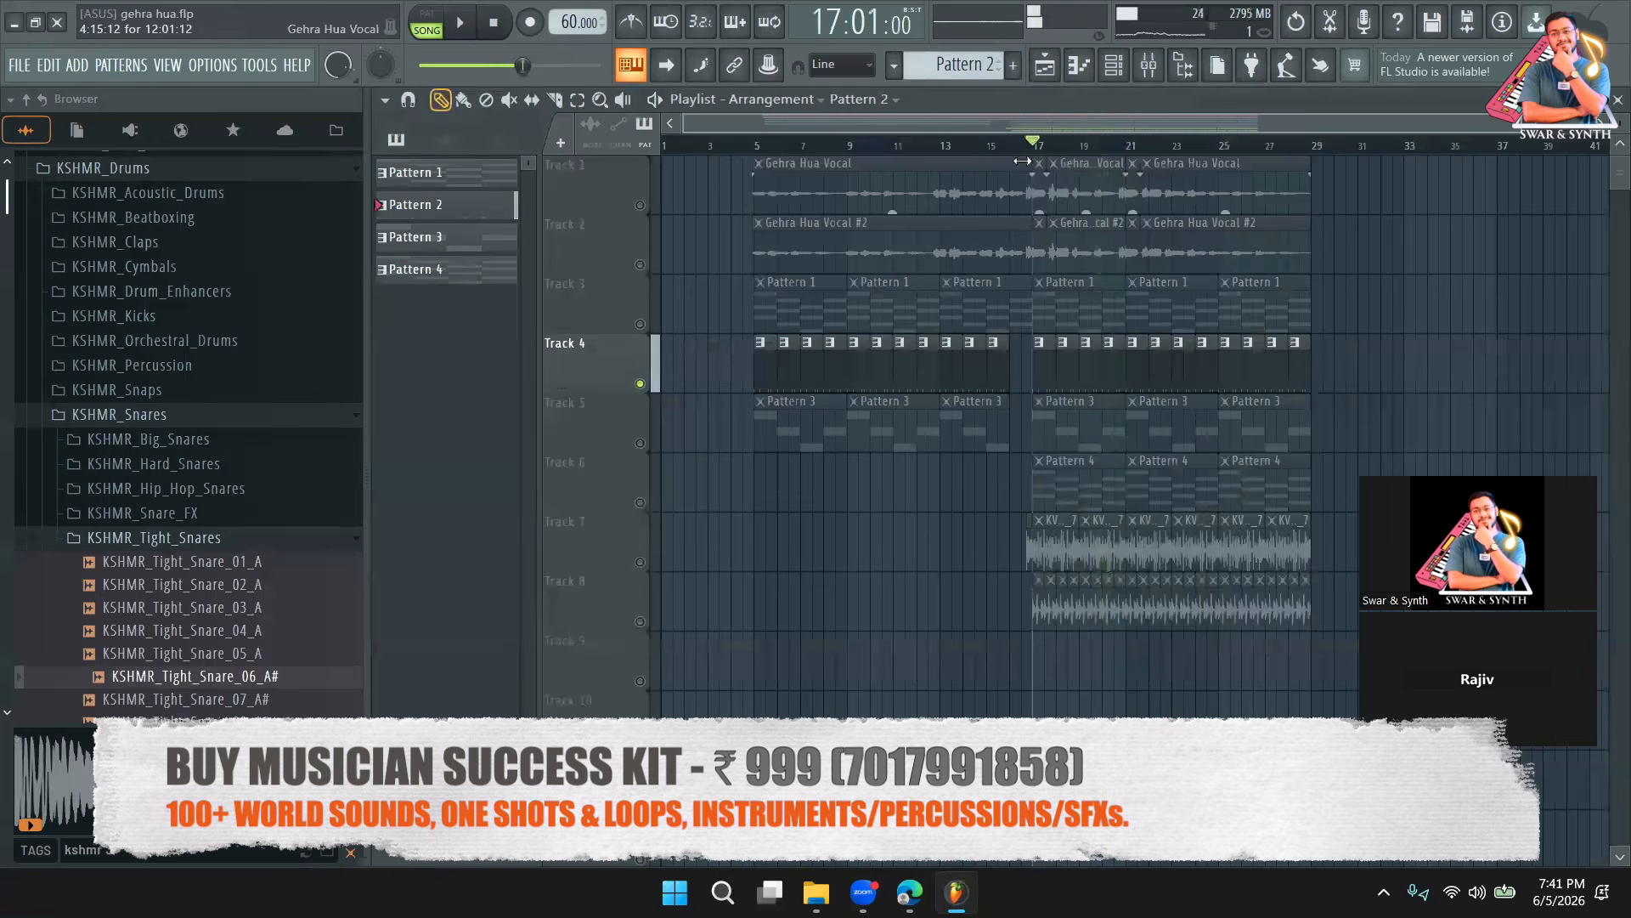
pyautogui.click(640, 205)
pyautogui.click(640, 264)
pyautogui.press('space')
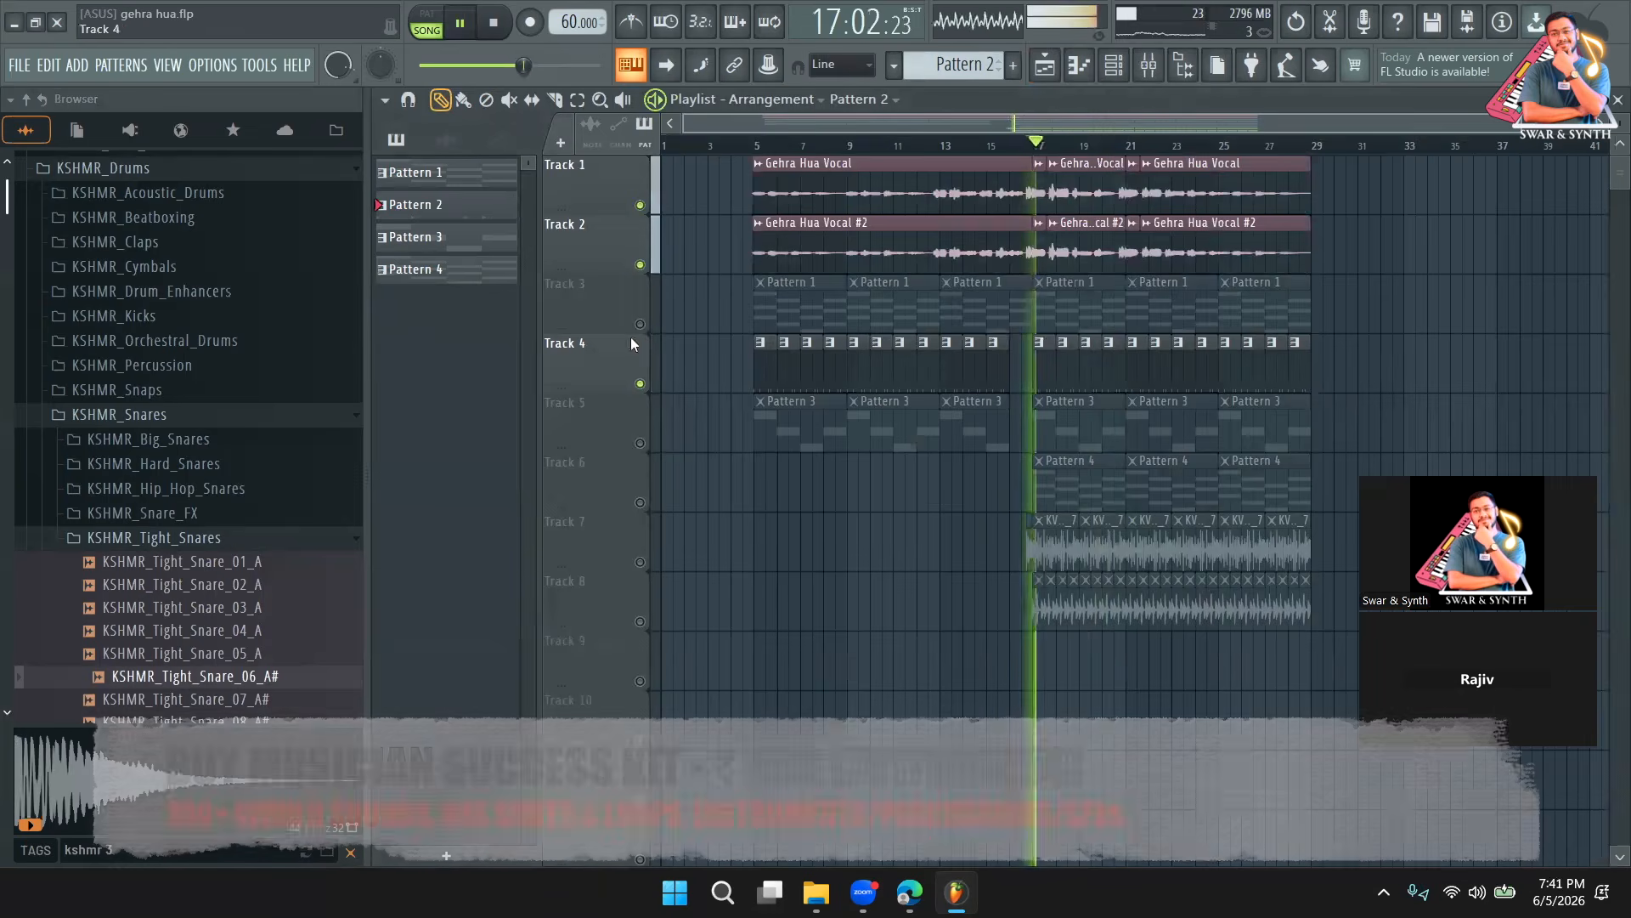
pyautogui.click(640, 324)
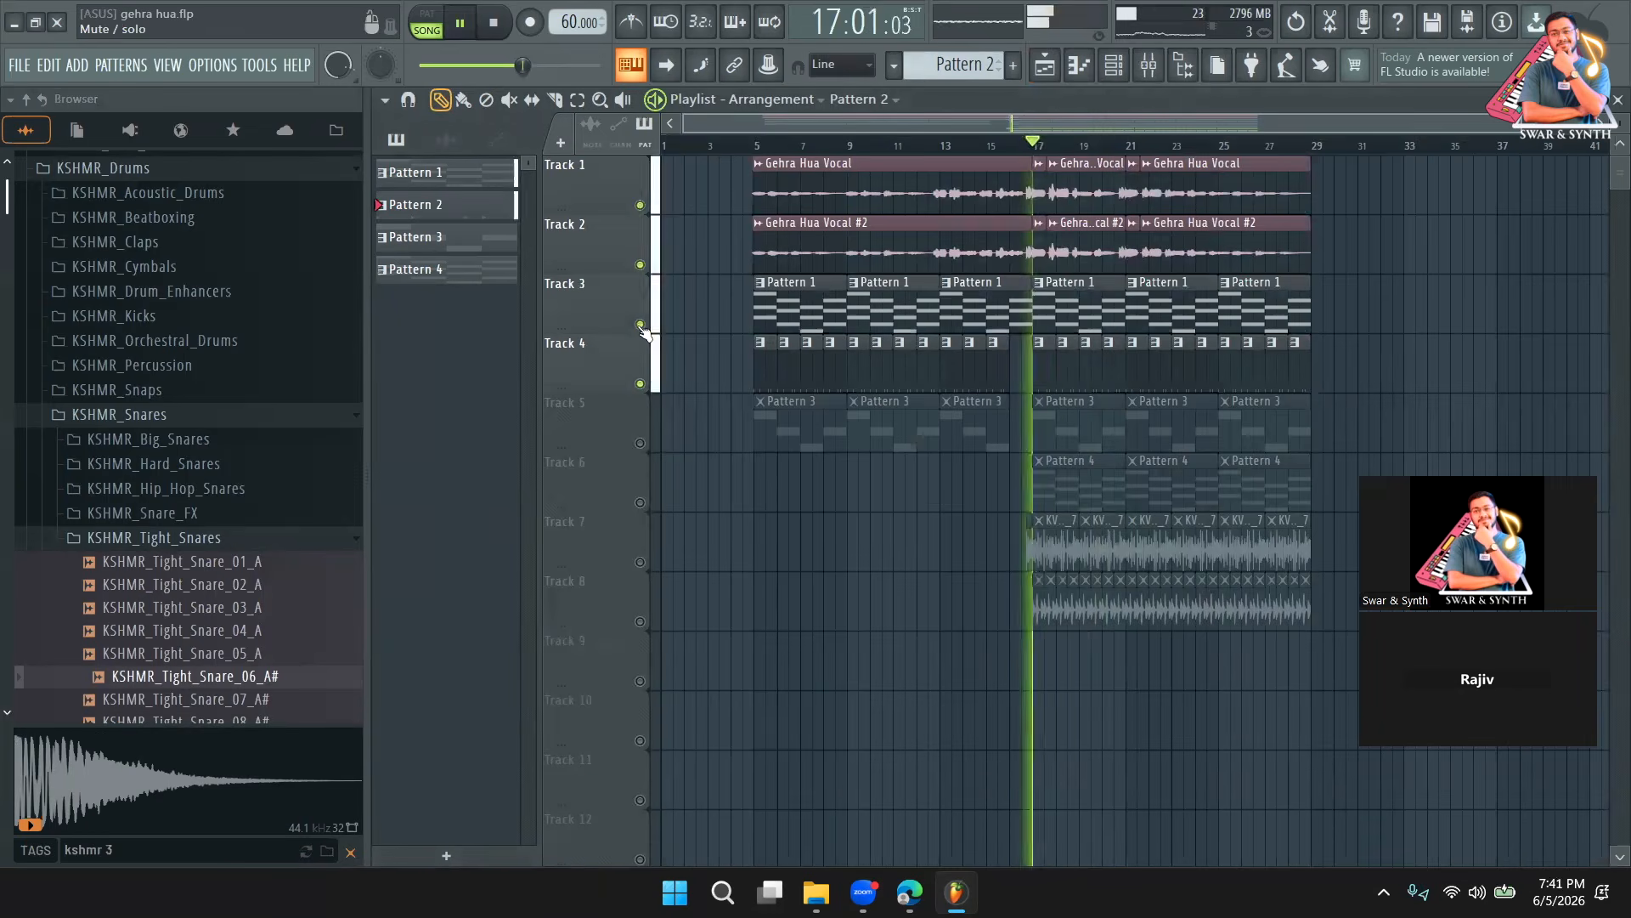
# Bring up the channel rack and expand the KSHMR_Regular_Claps folder inside KSHMR_Claps in the sample browser.
pyautogui.click(1147, 68)
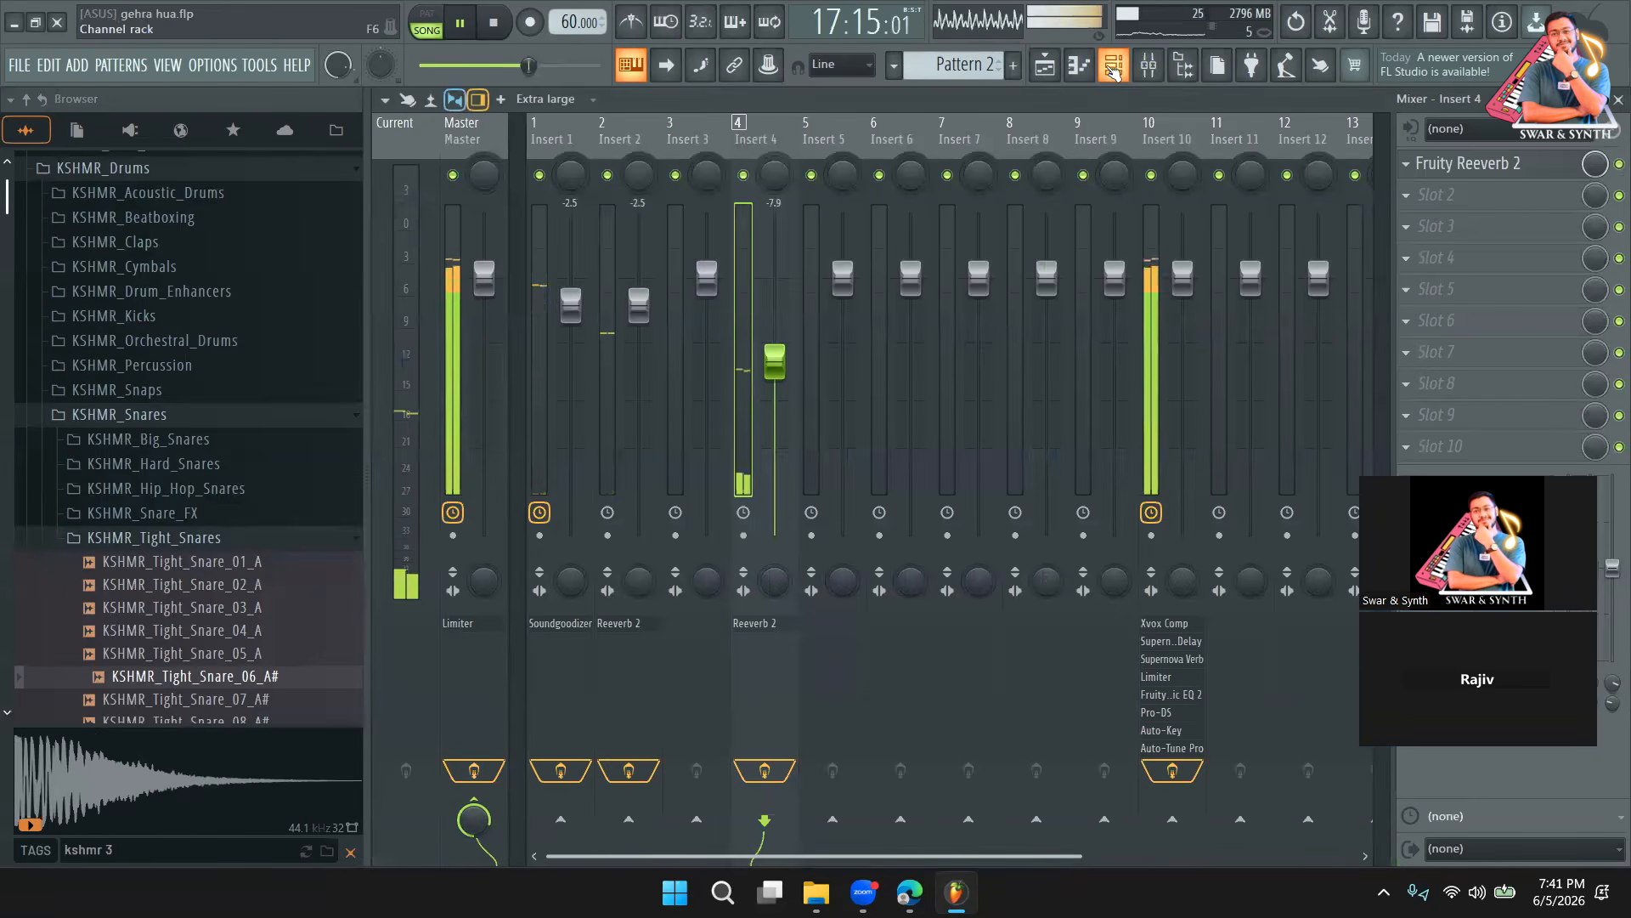
pyautogui.click(1113, 65)
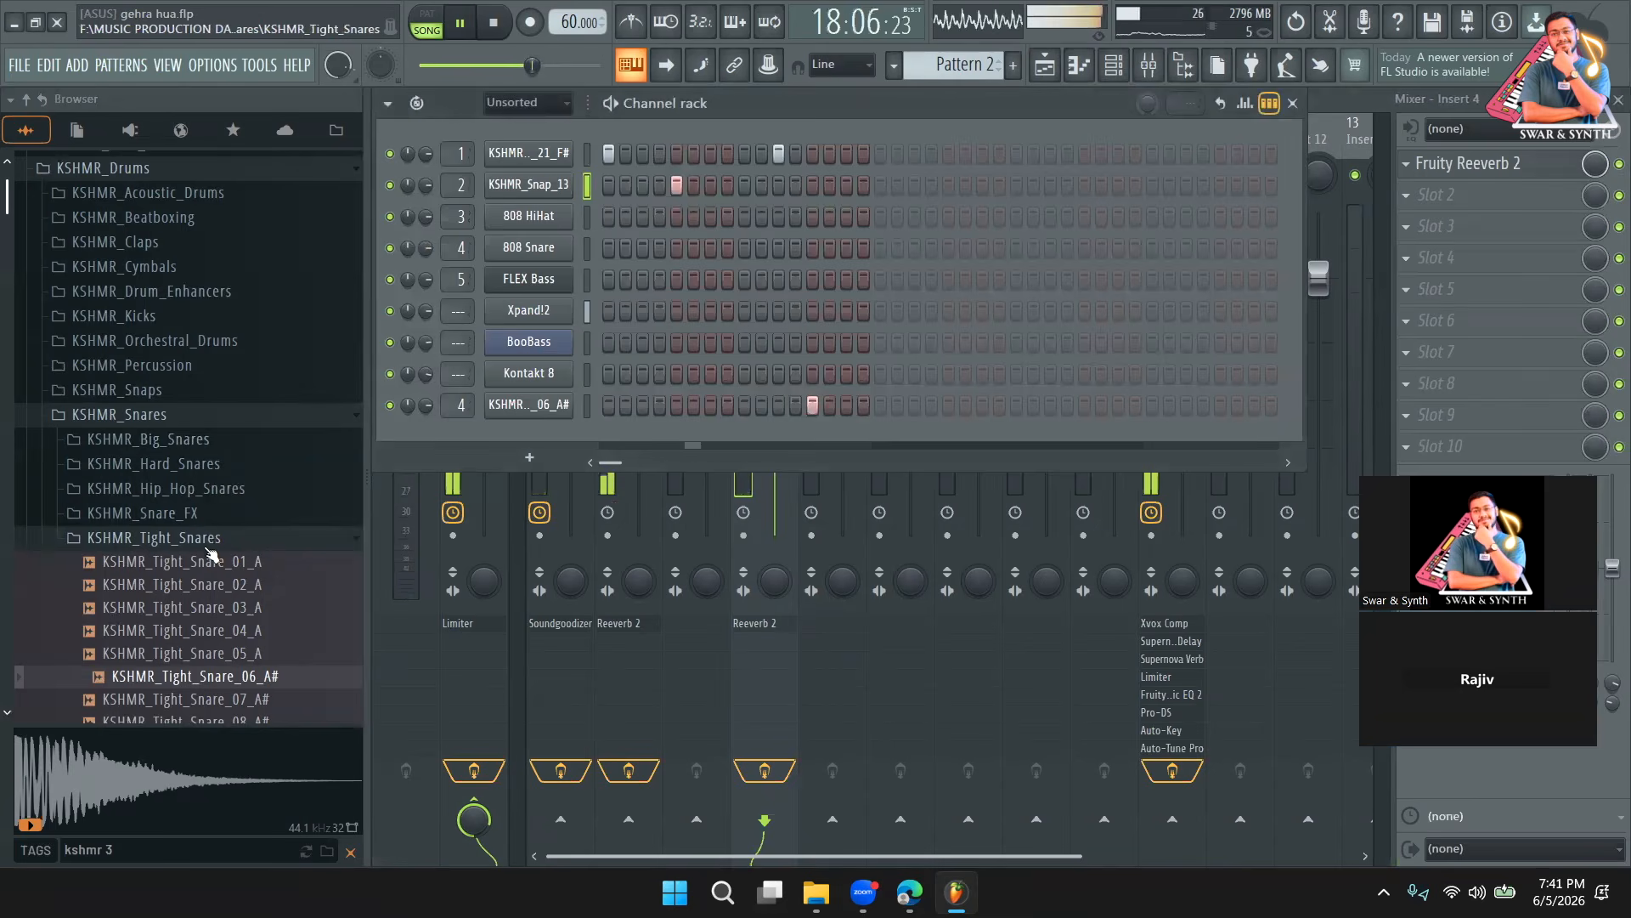
pyautogui.click(136, 242)
pyautogui.click(170, 315)
pyautogui.click(144, 315)
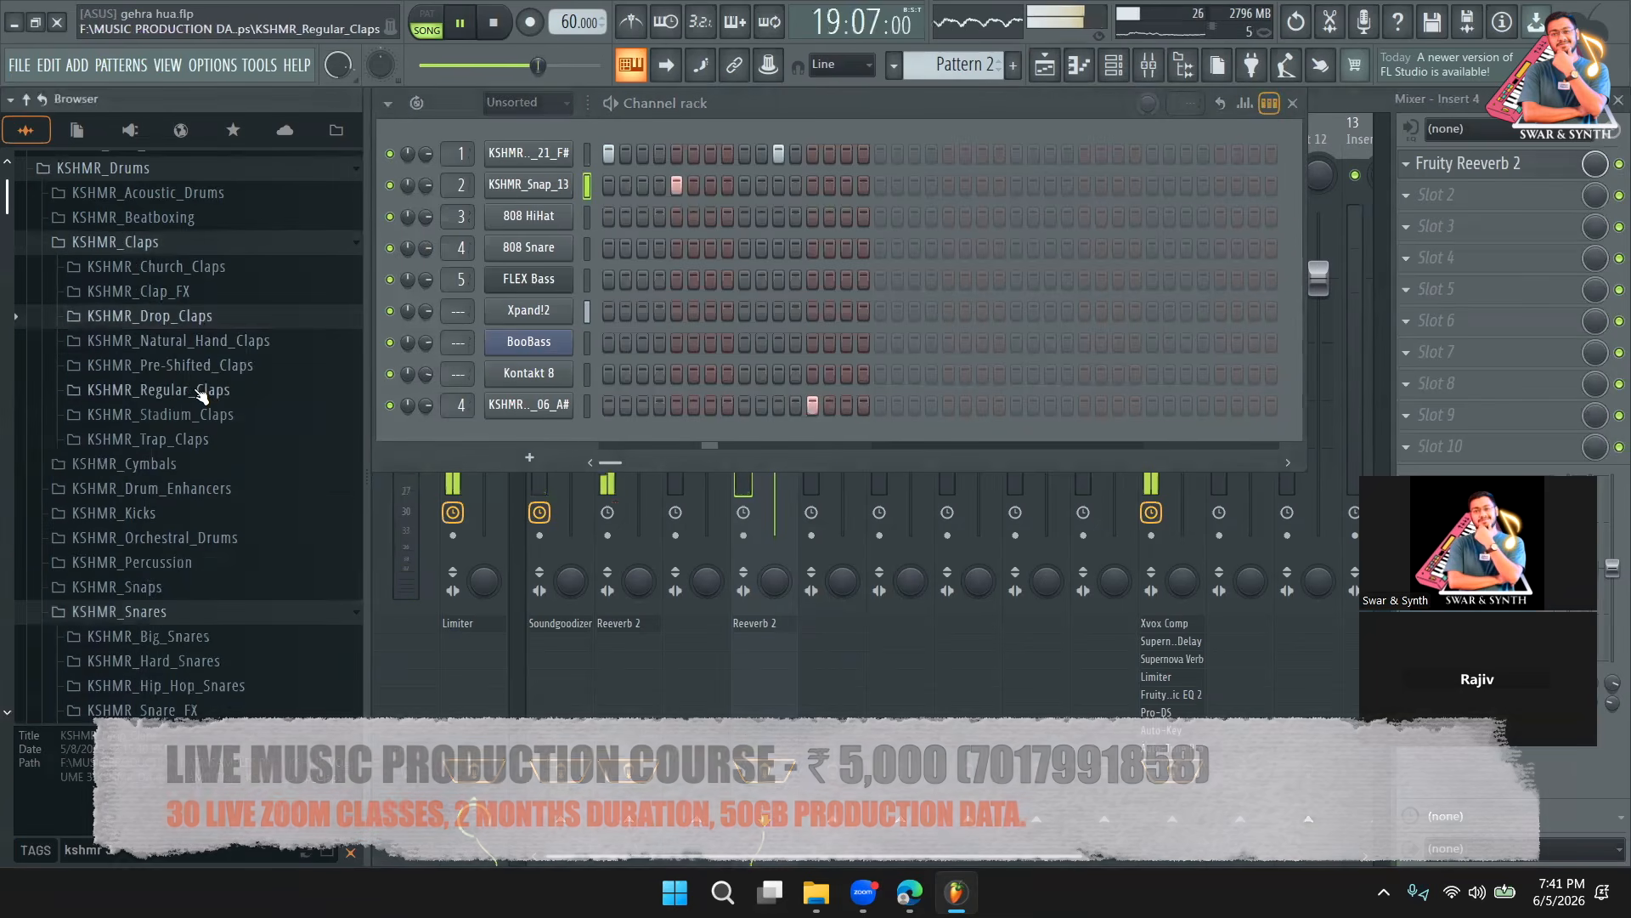
pyautogui.click(193, 390)
# Audition the KSHMR_Clap_Airy samples and KSHMR_Clap_Classic_01 against the playing song.
pyautogui.click(196, 436)
pyautogui.click(197, 459)
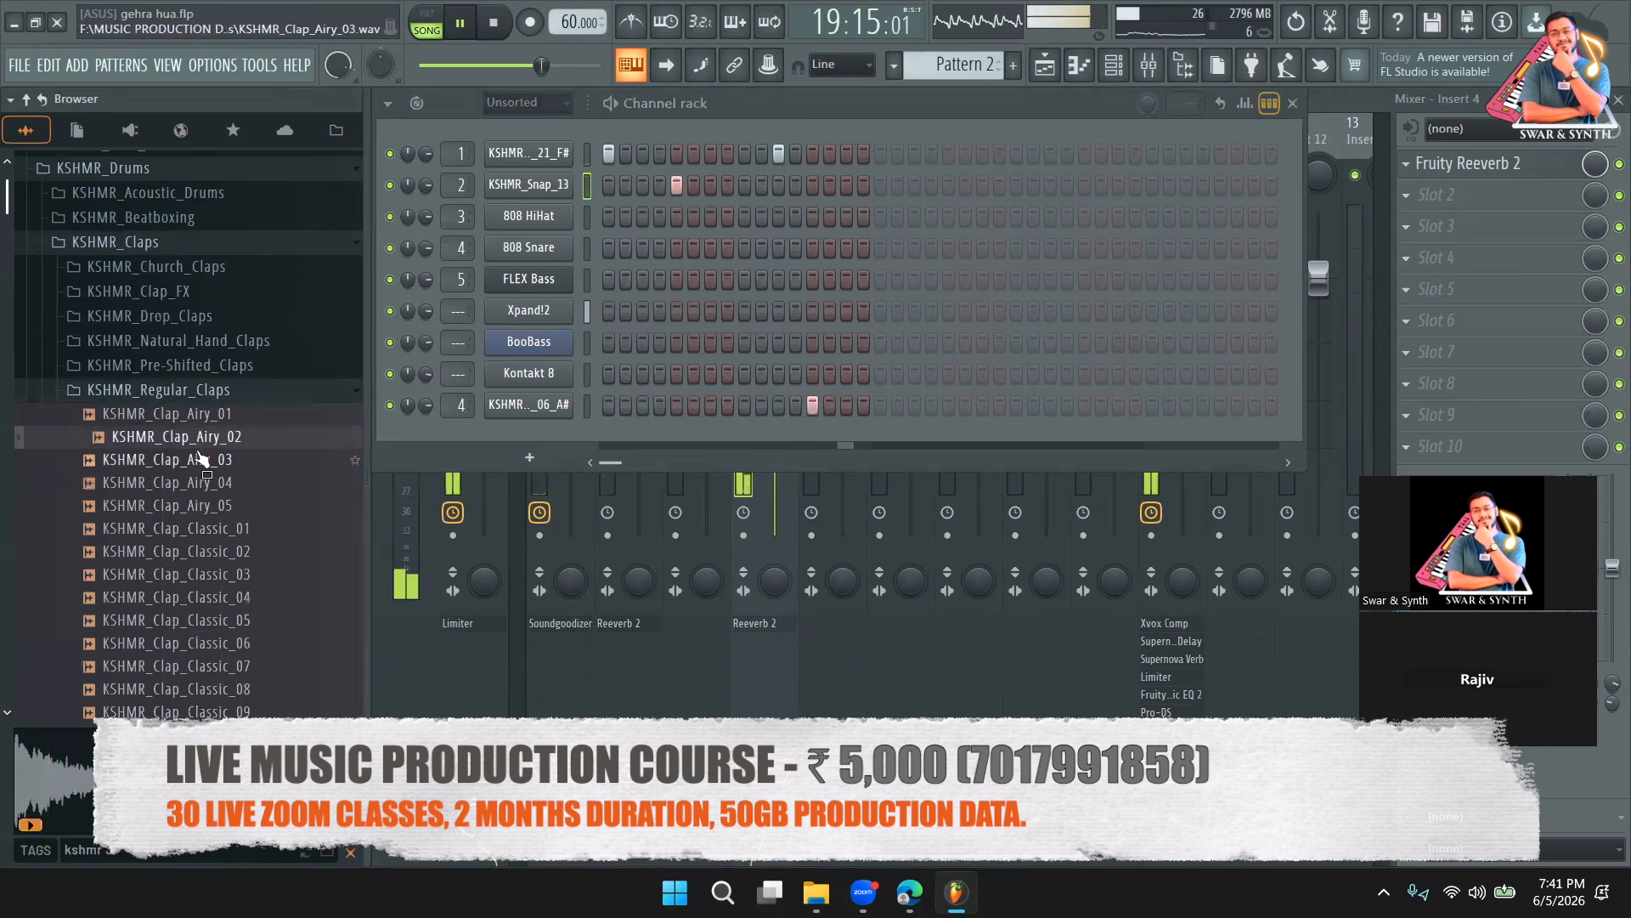
pyautogui.click(196, 474)
pyautogui.click(199, 505)
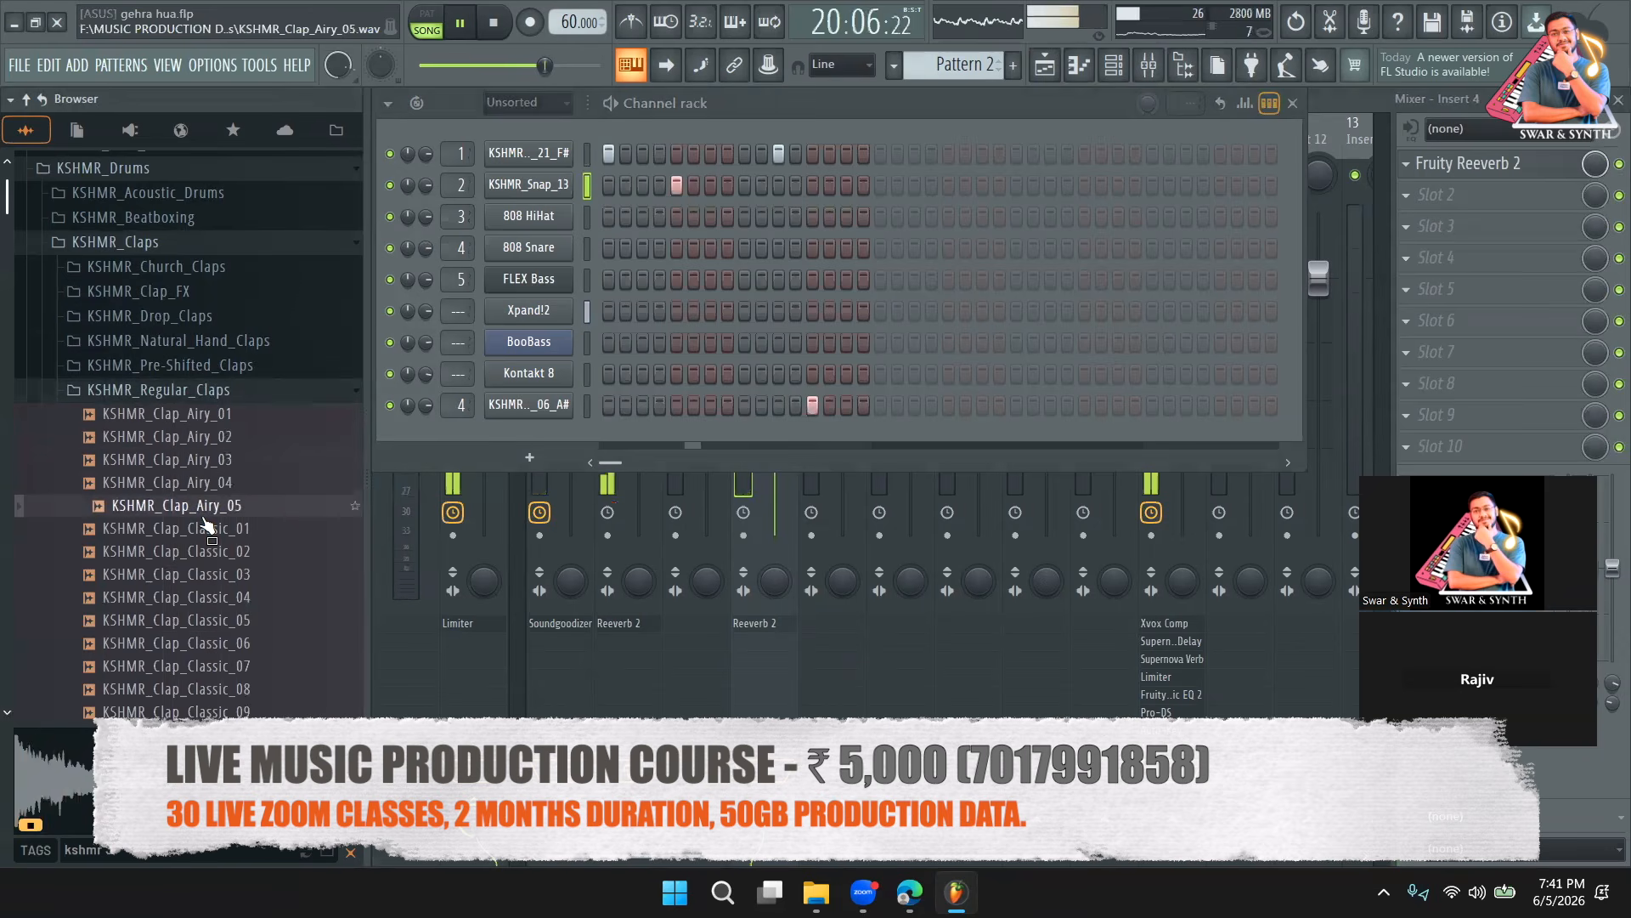
pyautogui.click(207, 528)
# Add KSHMR_Clap_Classic_01 below the snap channel with a hit on step 5, route it to mixer track 2 and adjust its channel volume.
pyautogui.moveTo(212, 535); pyautogui.dragTo(578, 210)
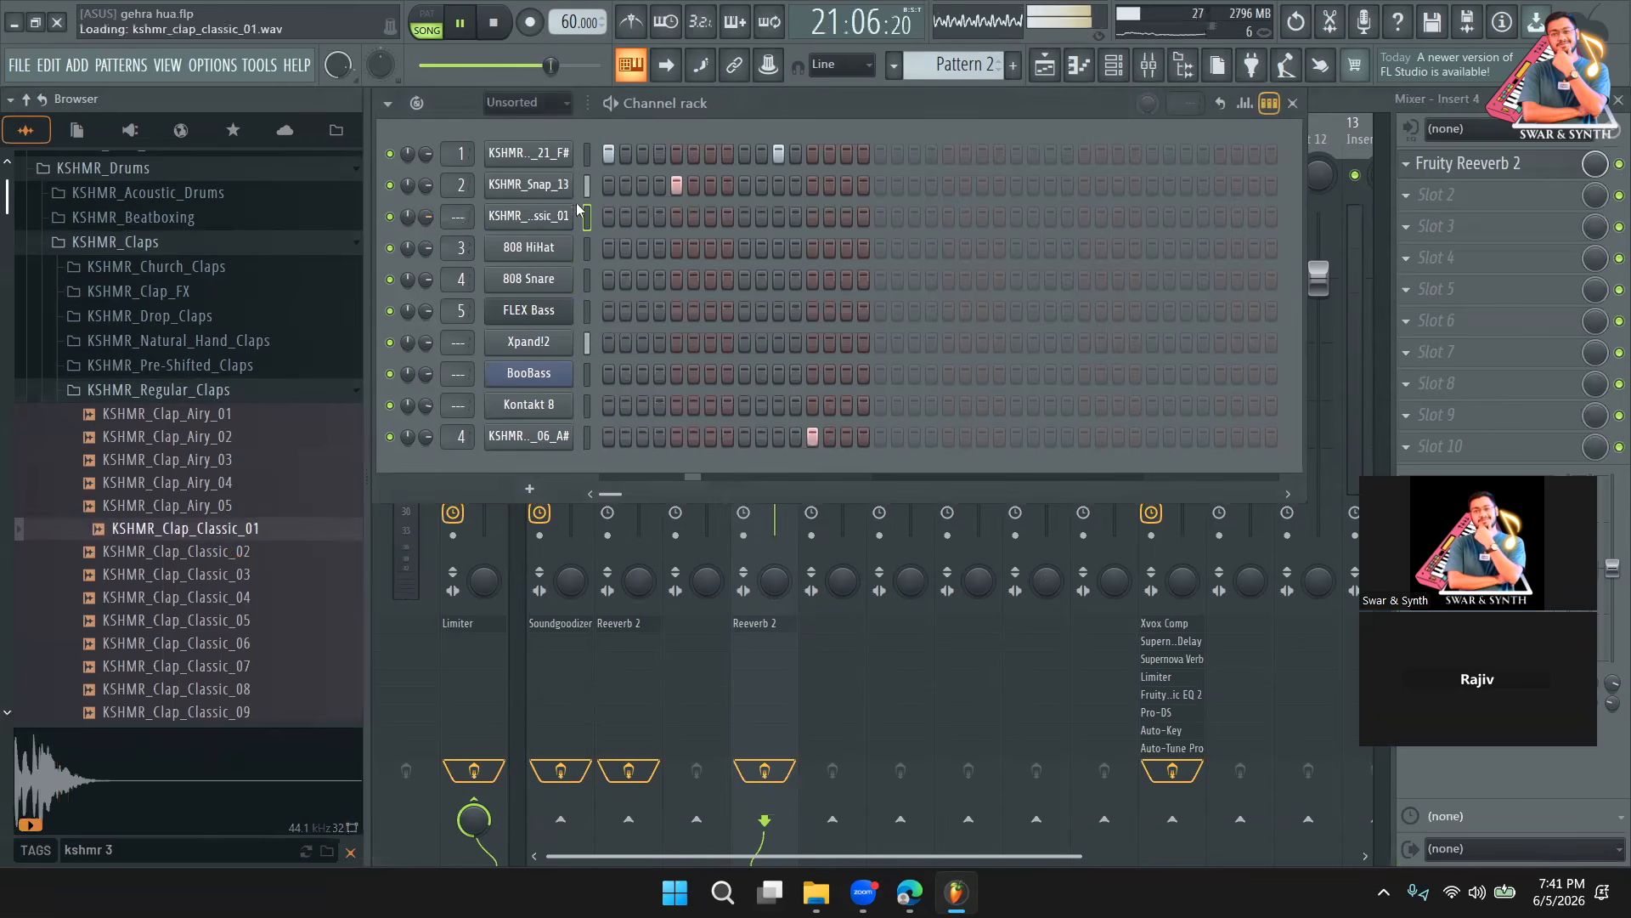
pyautogui.scroll(2, 457, 216)
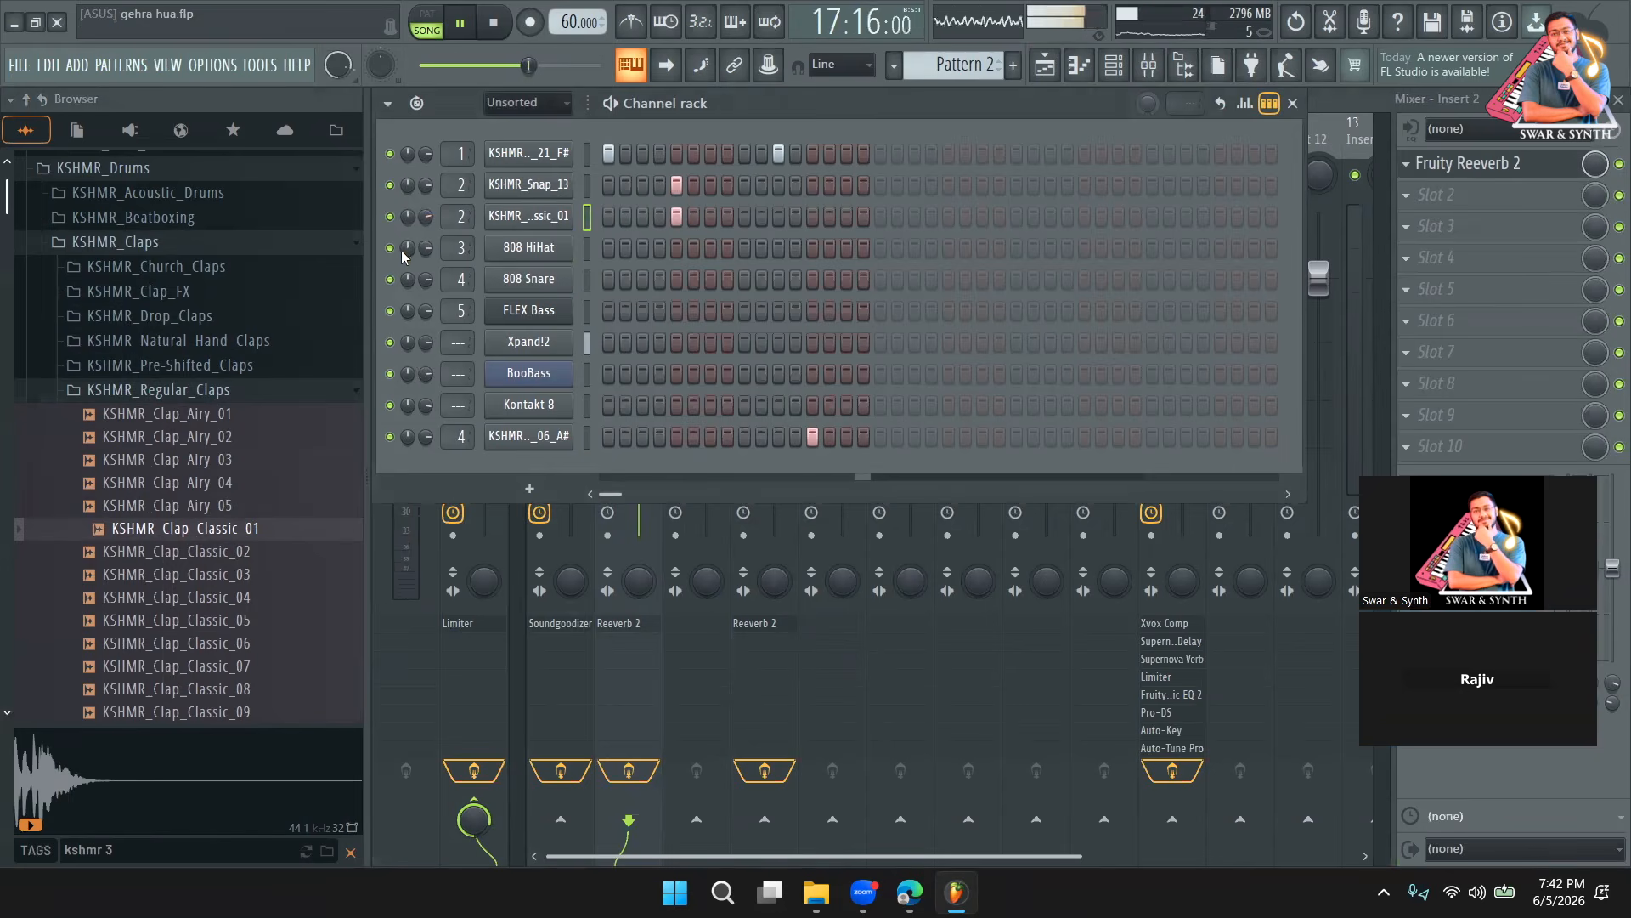
pyautogui.moveTo(426, 217); pyautogui.dragTo(425, 212)
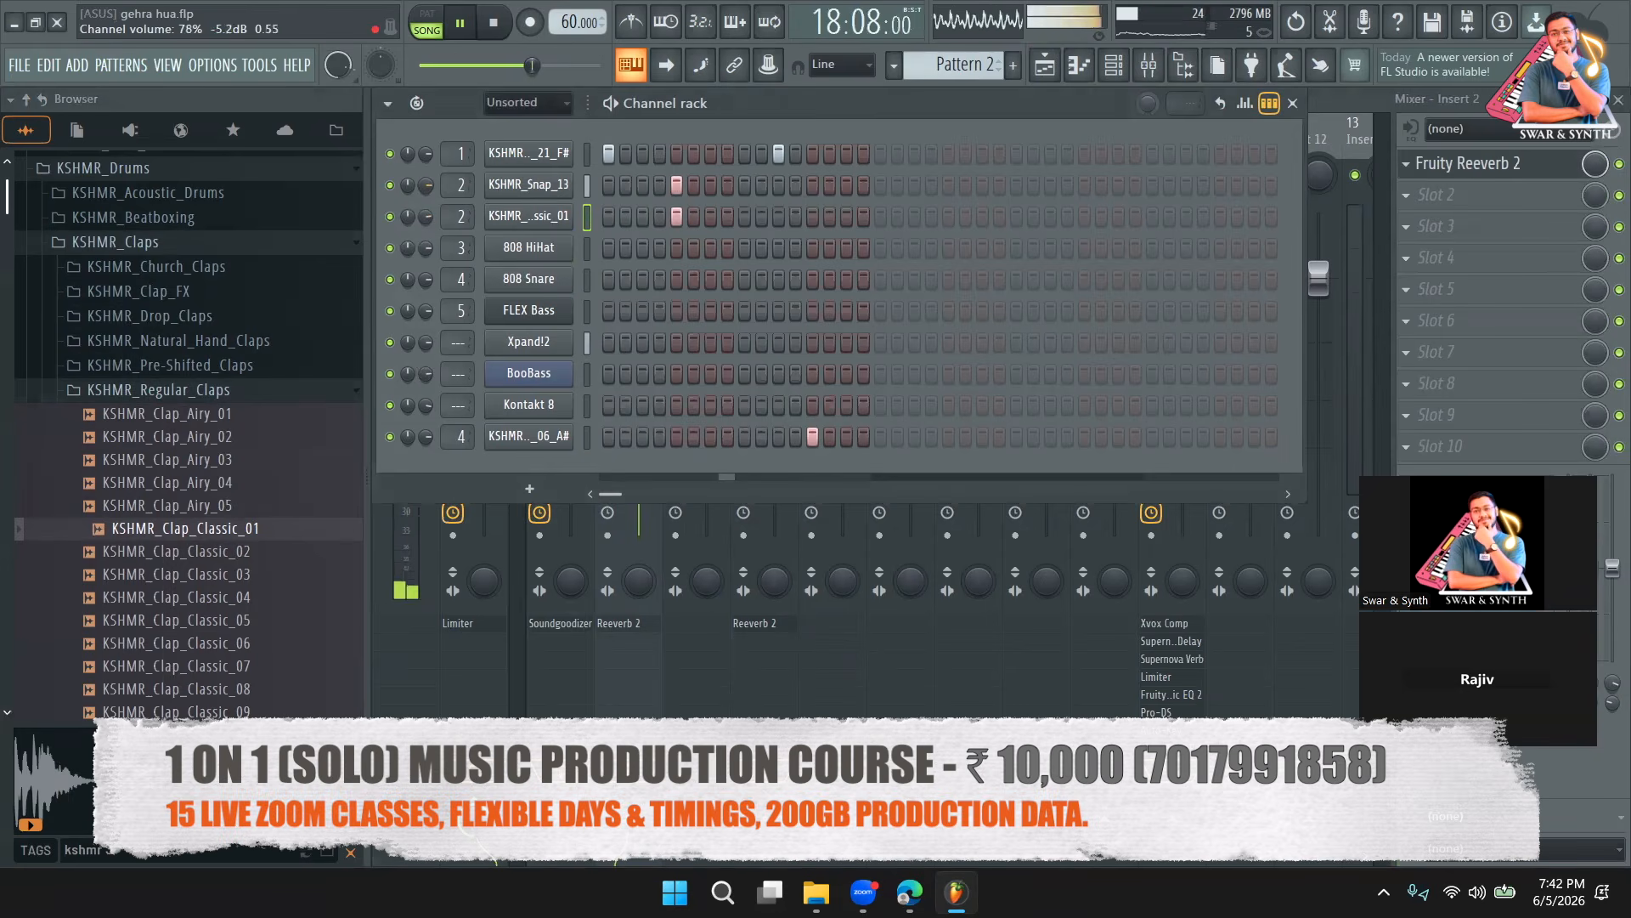
# Unmute playlist tracks 5 and 6 and replay the song from bar 17 after each one.
pyautogui.click(1056, 73)
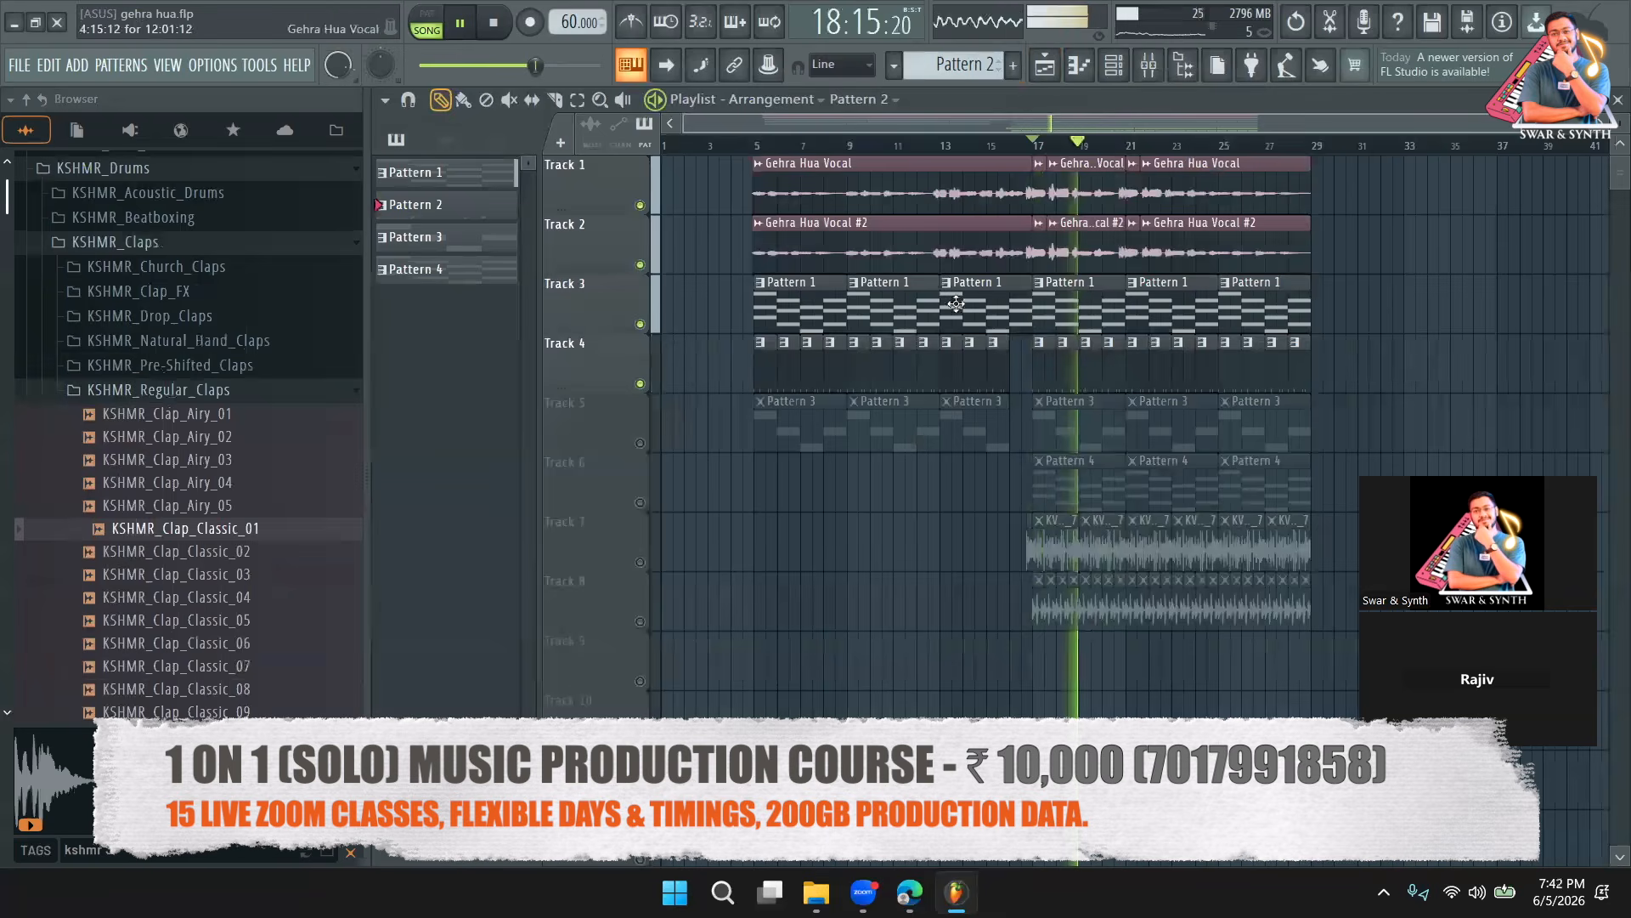
pyautogui.click(645, 444)
pyautogui.press('space')
pyautogui.press('space')
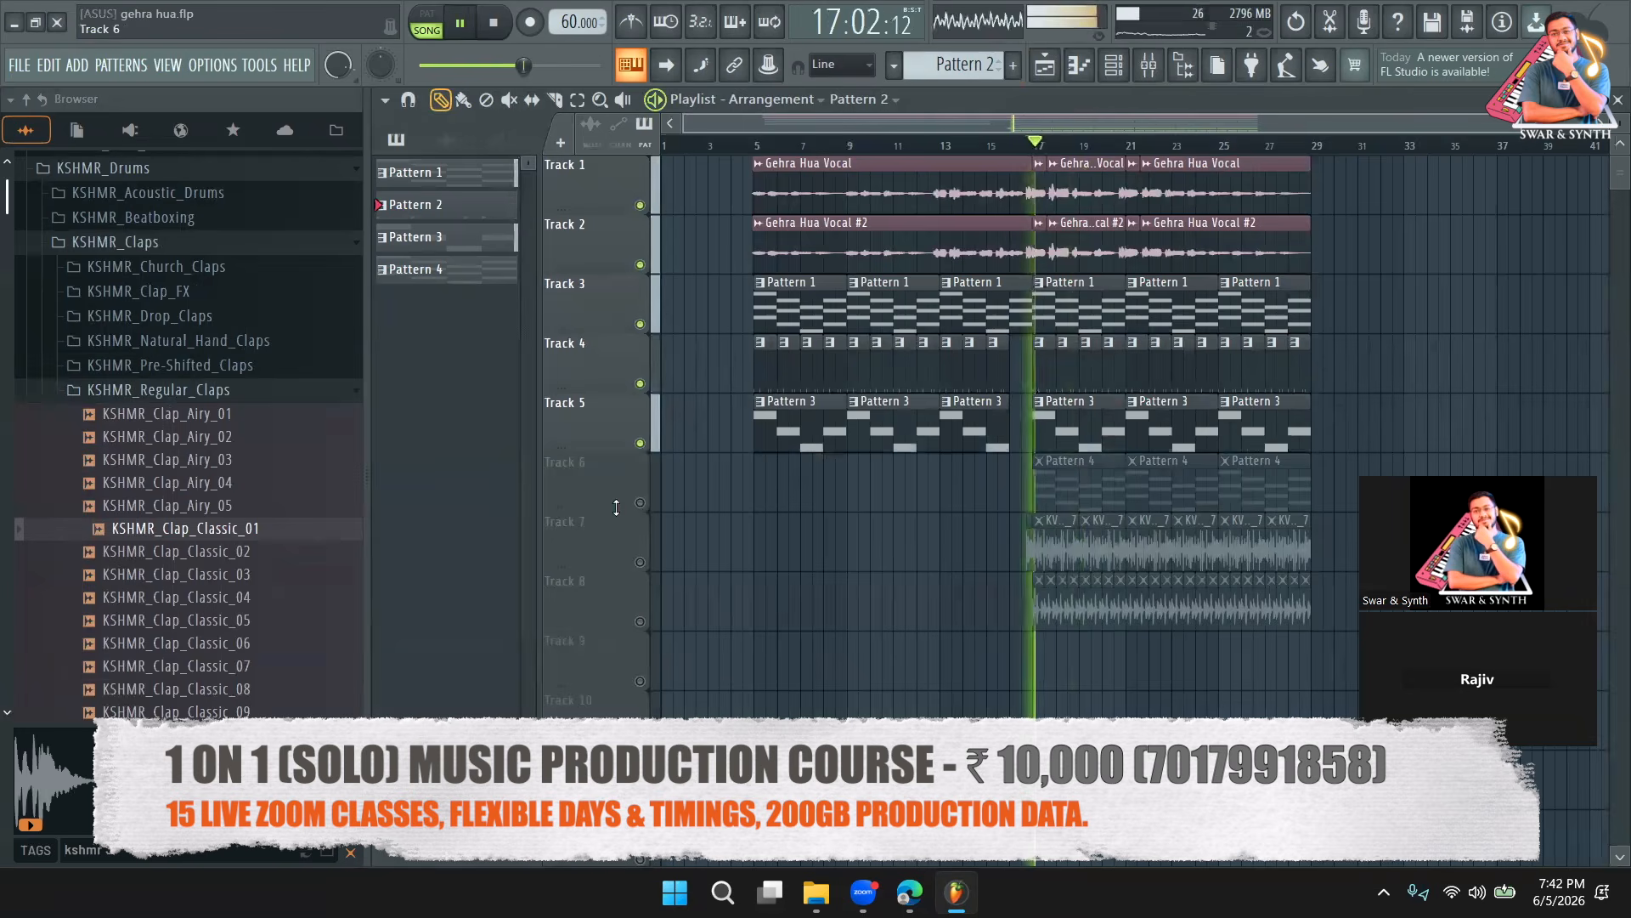
pyautogui.click(644, 503)
pyautogui.press('space')
pyautogui.press('space')
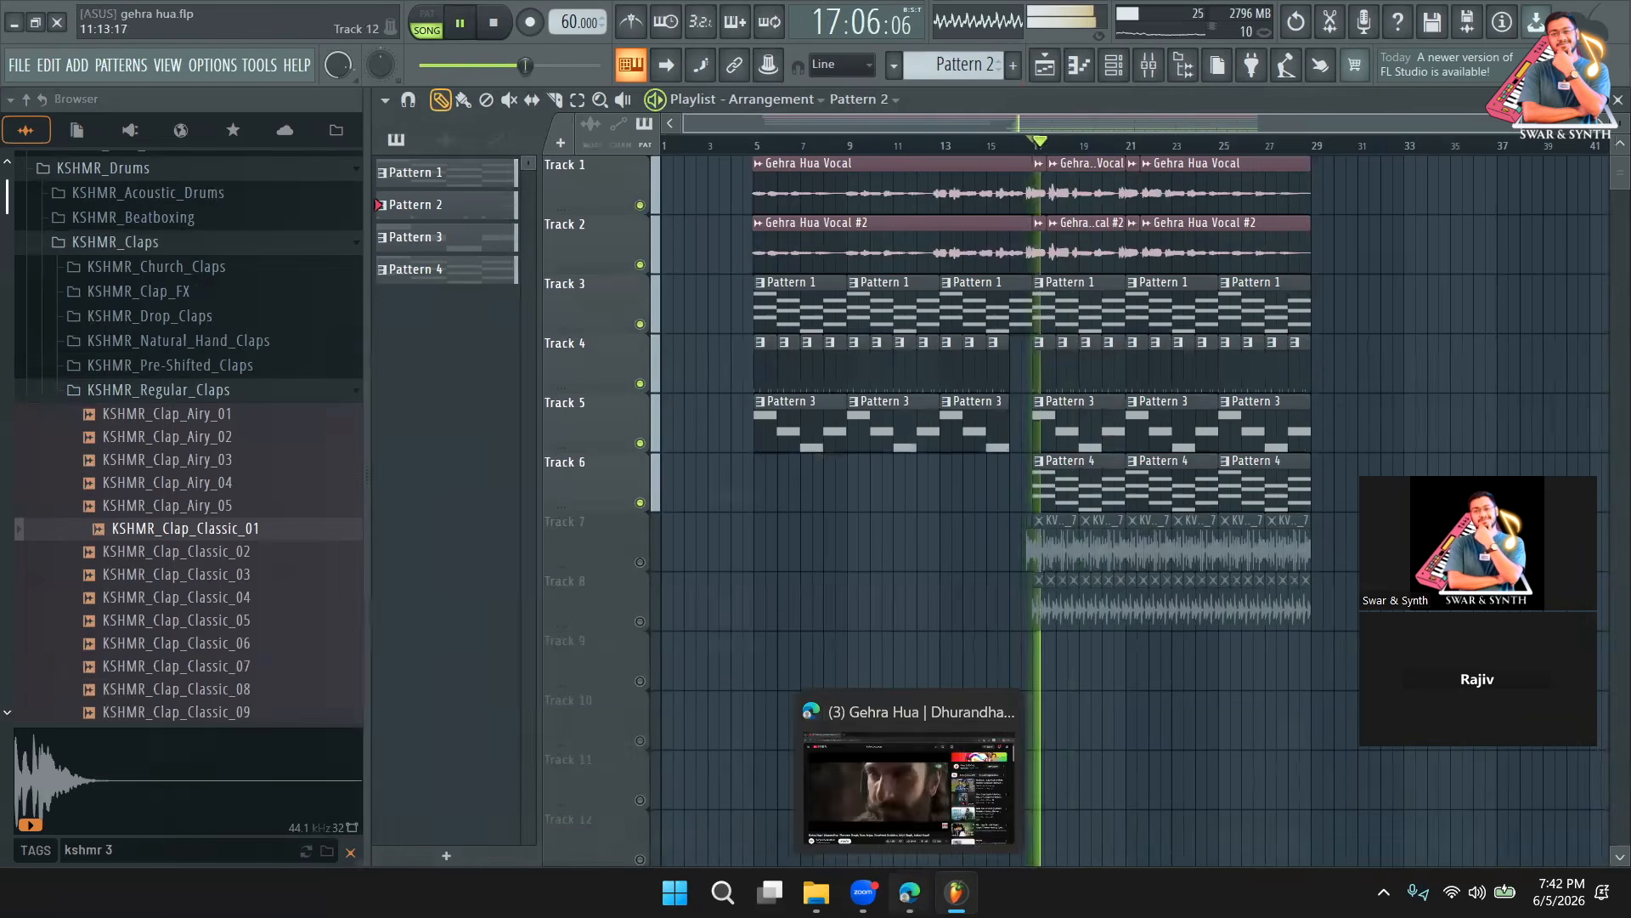
# Switch to the Gehra Hua YouTube video in the browser, play the reference passage, pause it and return to FL Studio.
pyautogui.click(909, 892)
pyautogui.click(496, 474)
pyautogui.click(957, 893)
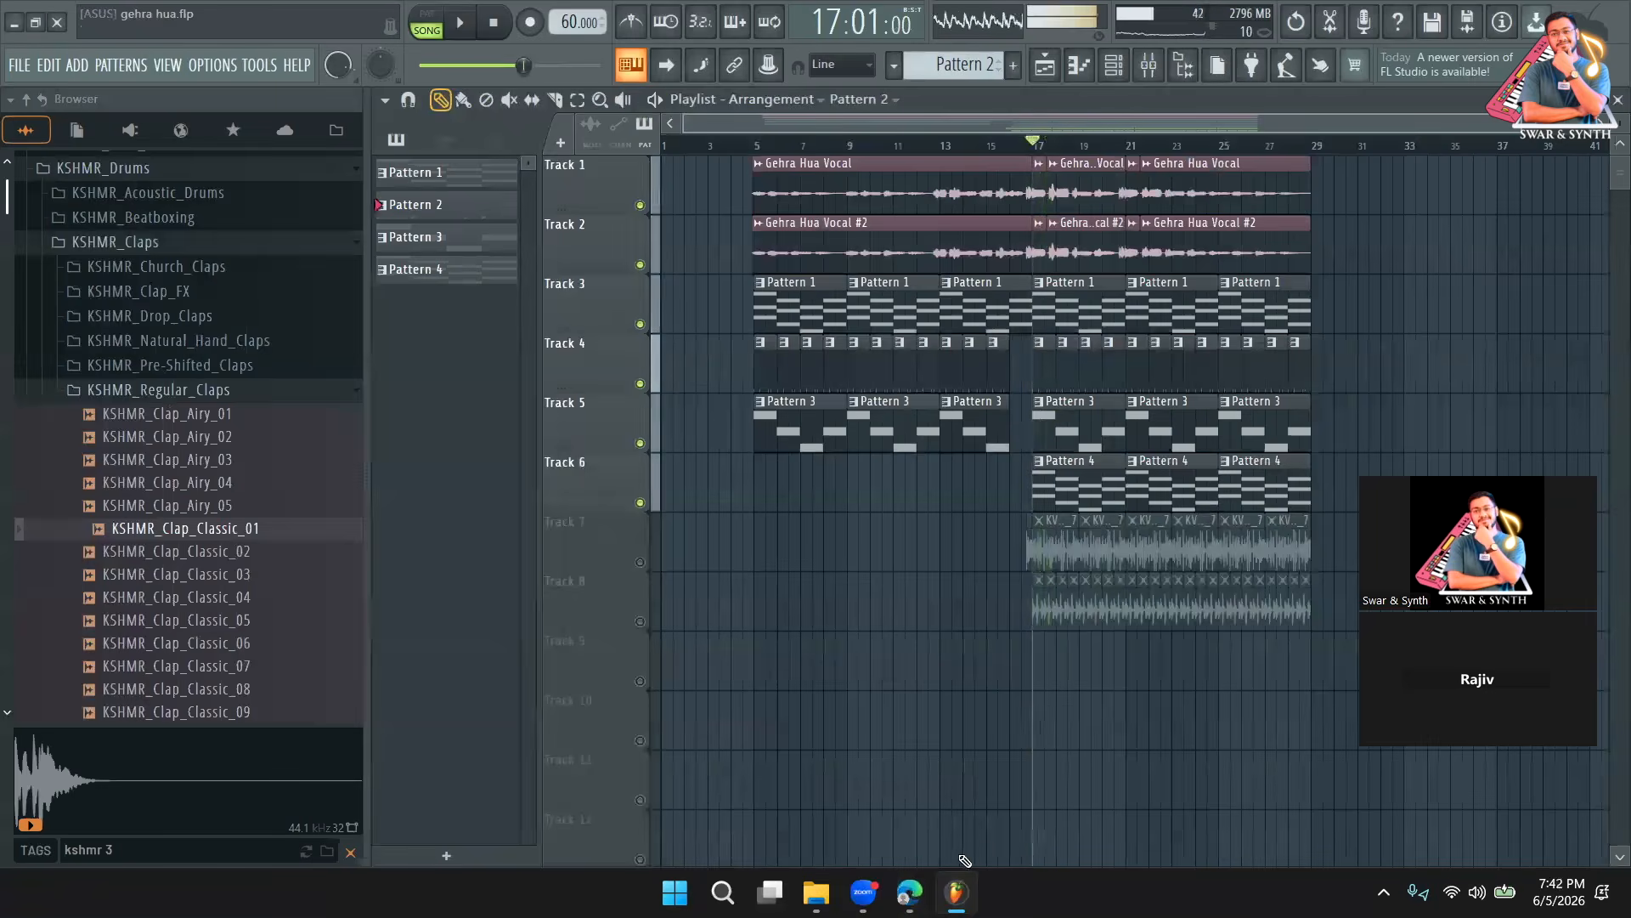
pyautogui.moveTo(909, 893)
pyautogui.click(910, 790)
pyautogui.click(661, 508)
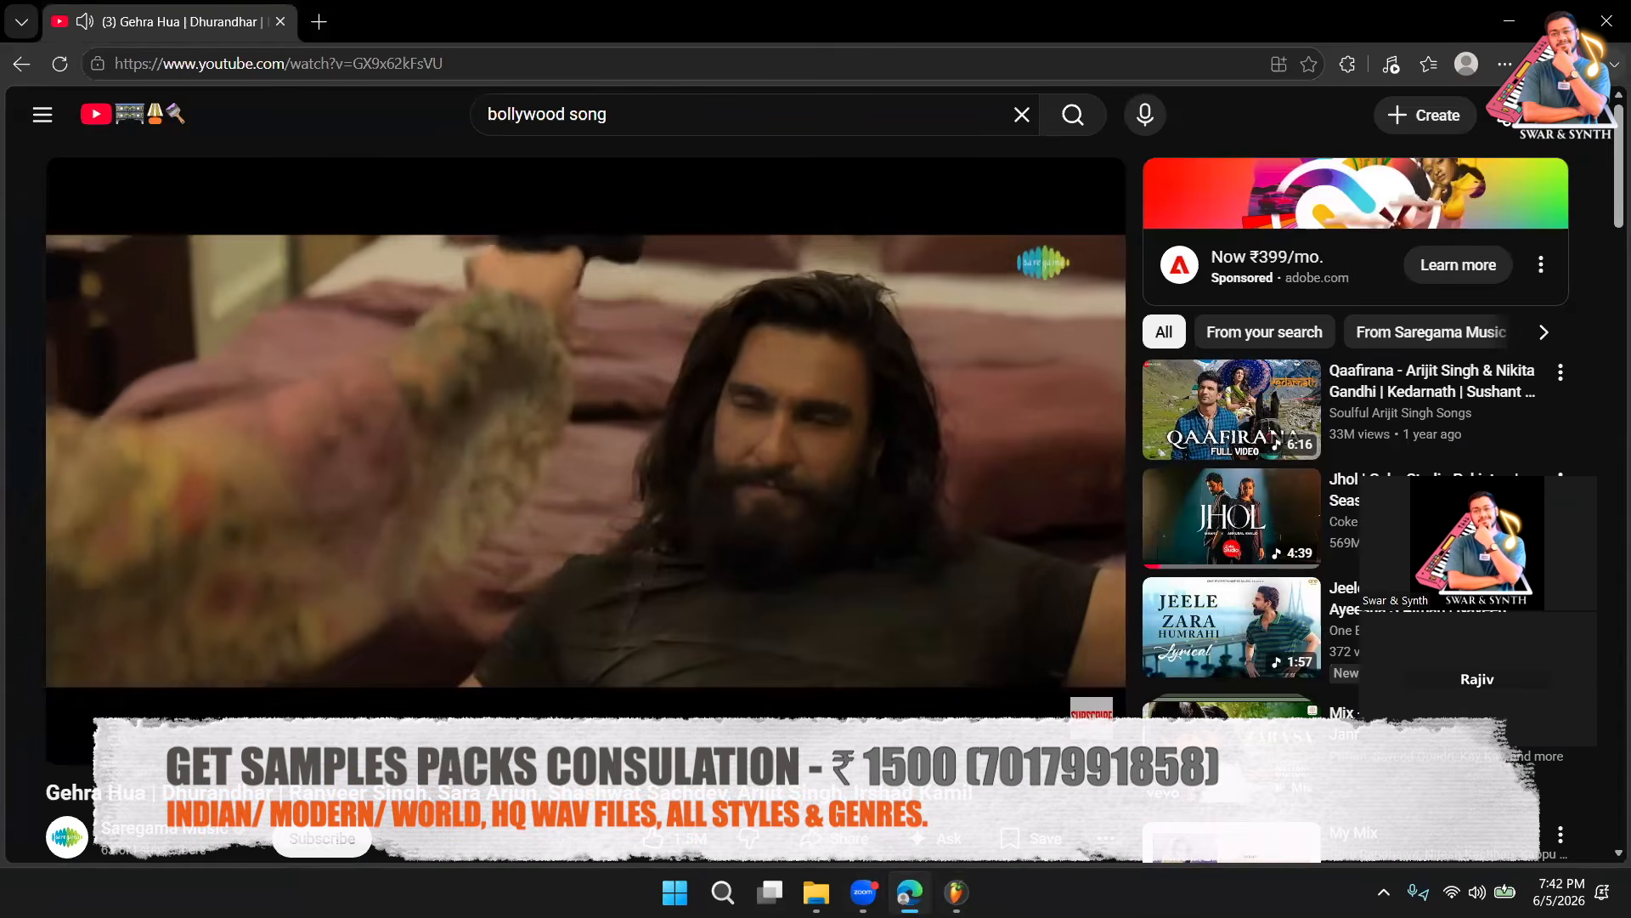
pyautogui.press('space')
pyautogui.click(958, 892)
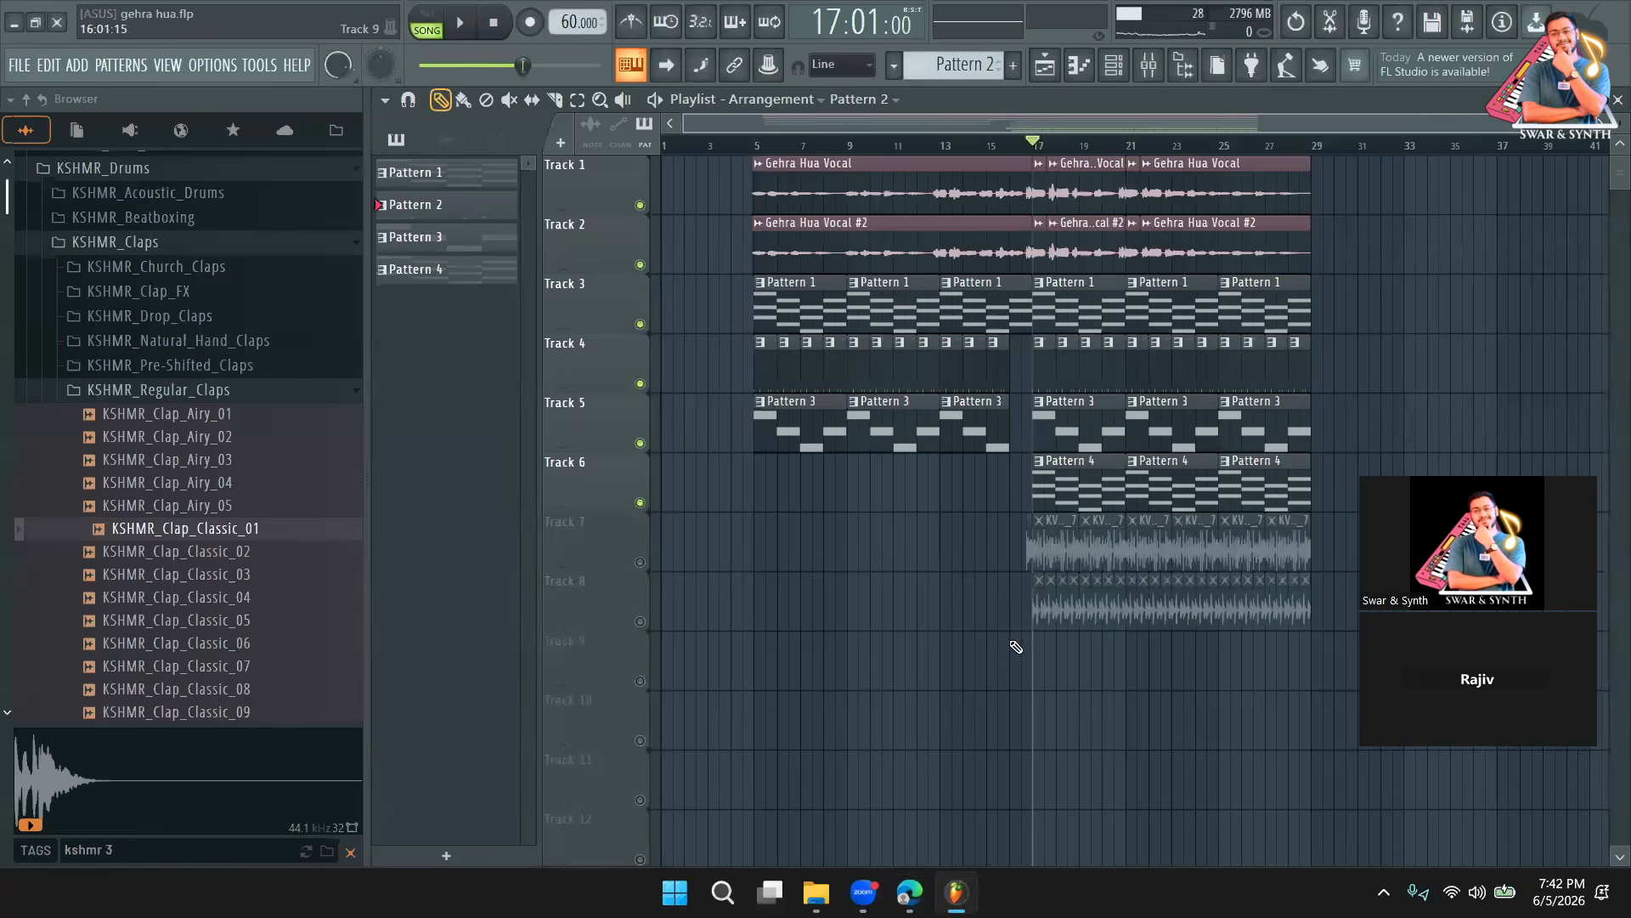
# Open Pattern 3's BooBass notes in the piano roll and play the pattern from bar 1 in pattern mode.
pyautogui.doubleClick(1061, 446)
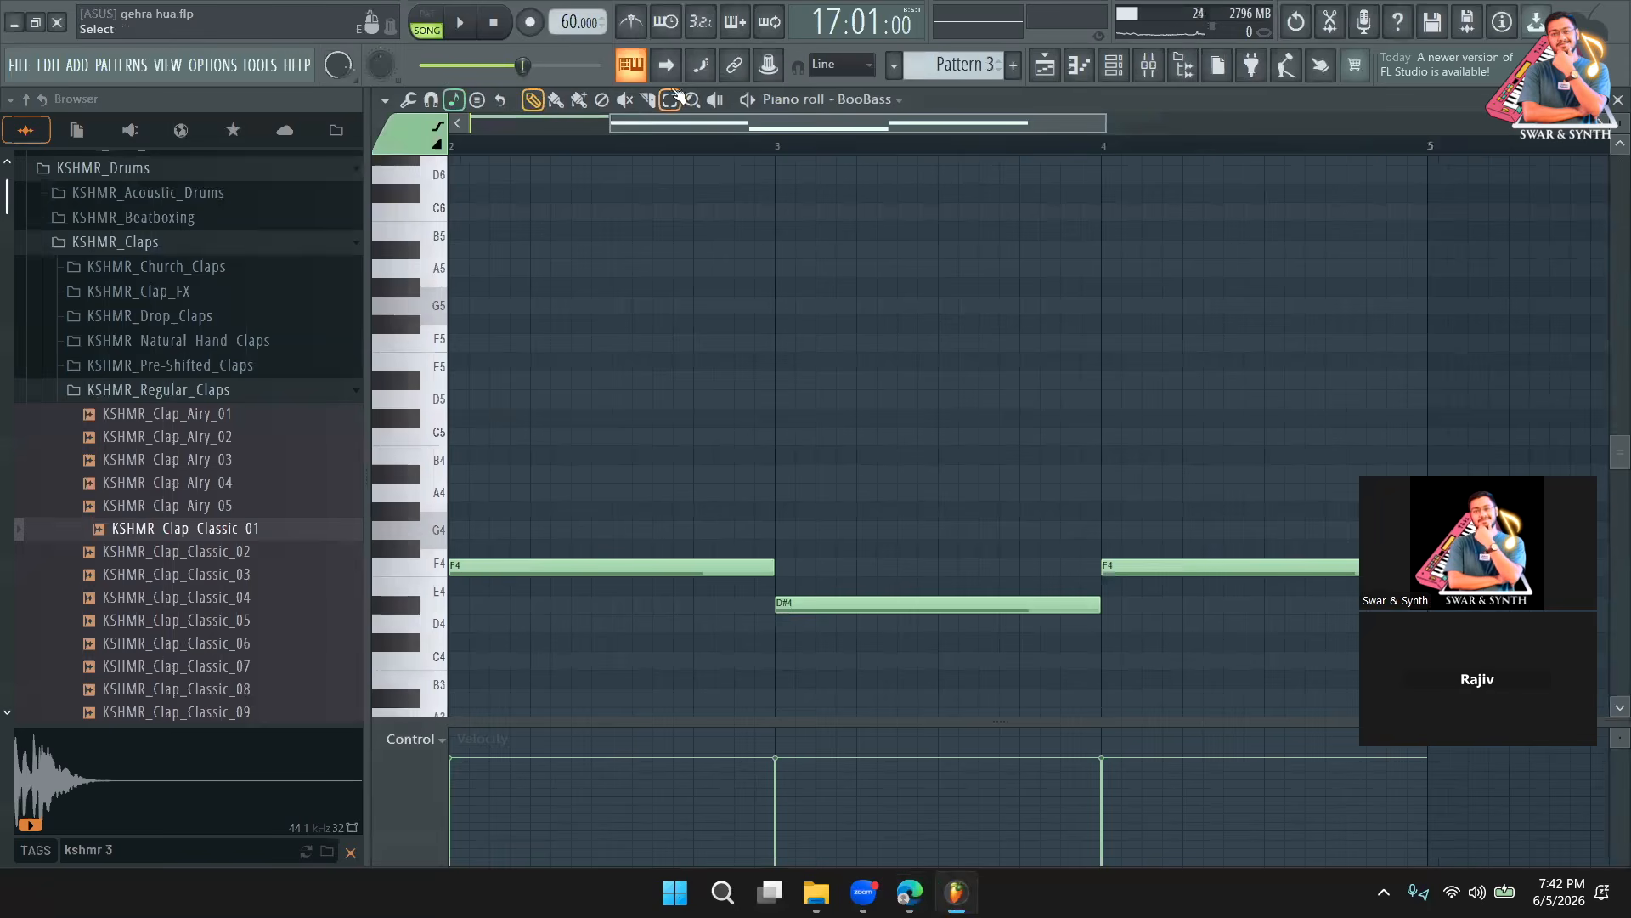
pyautogui.moveTo(672, 124); pyautogui.dragTo(228, 148)
pyautogui.click(427, 25)
pyautogui.press('space')
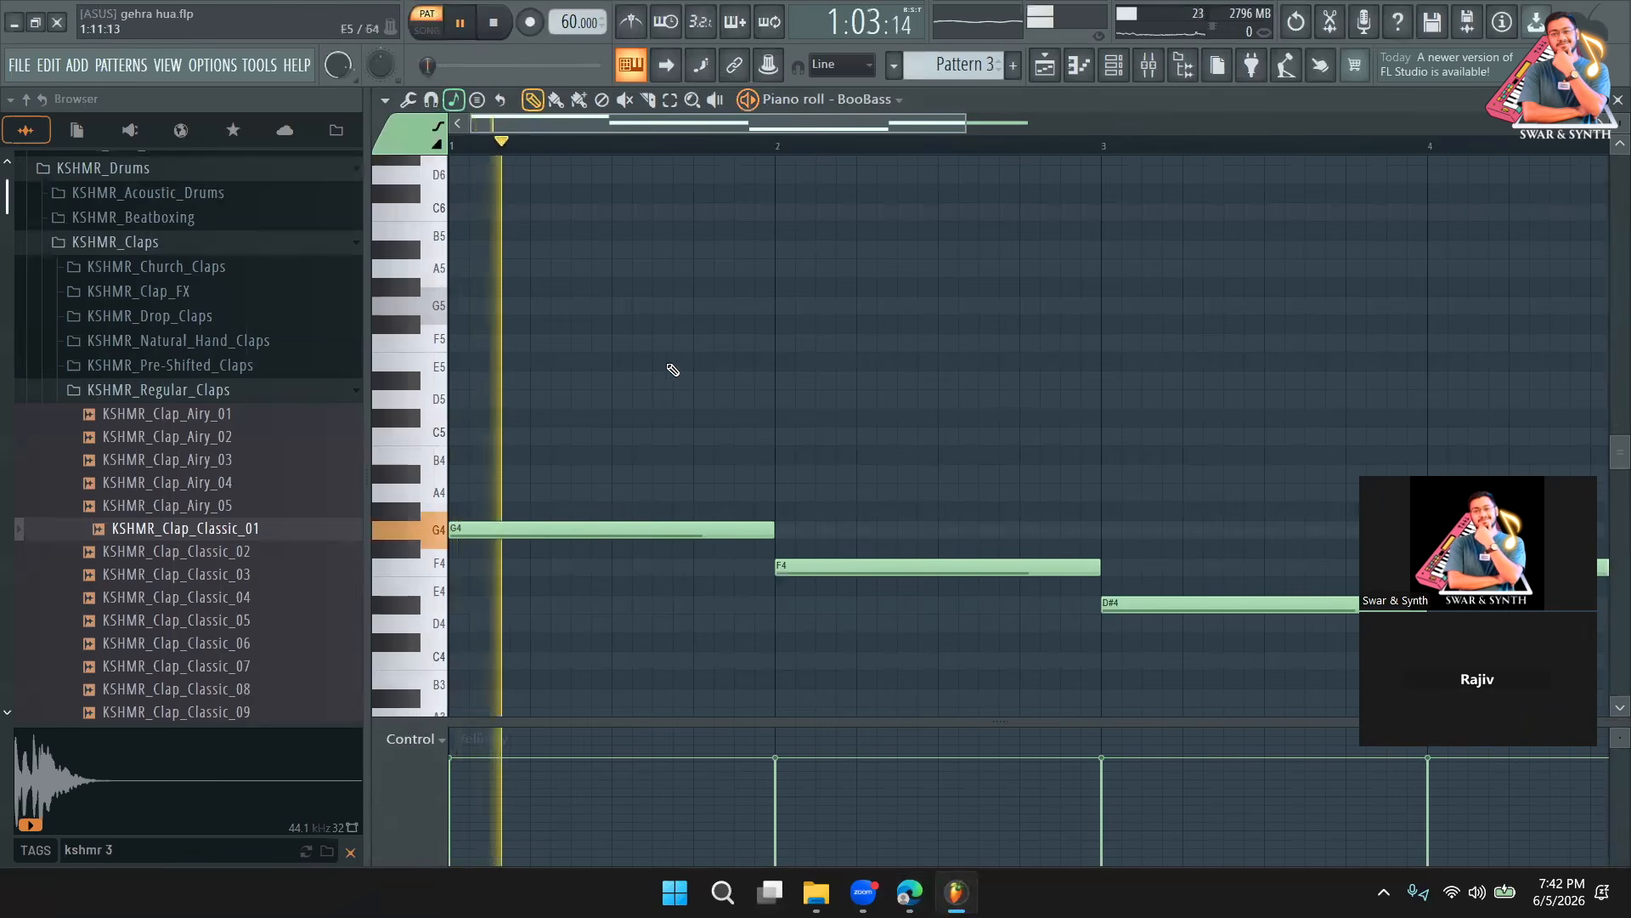
pyautogui.press('space')
# Shorten all sustained BooBass notes to slightly under one step and duplicate them across each bar as steady repeats on the same pitches.
pyautogui.hotkey('ctrl', 'a')
pyautogui.moveTo(740, 531); pyautogui.dragTo(482, 531)
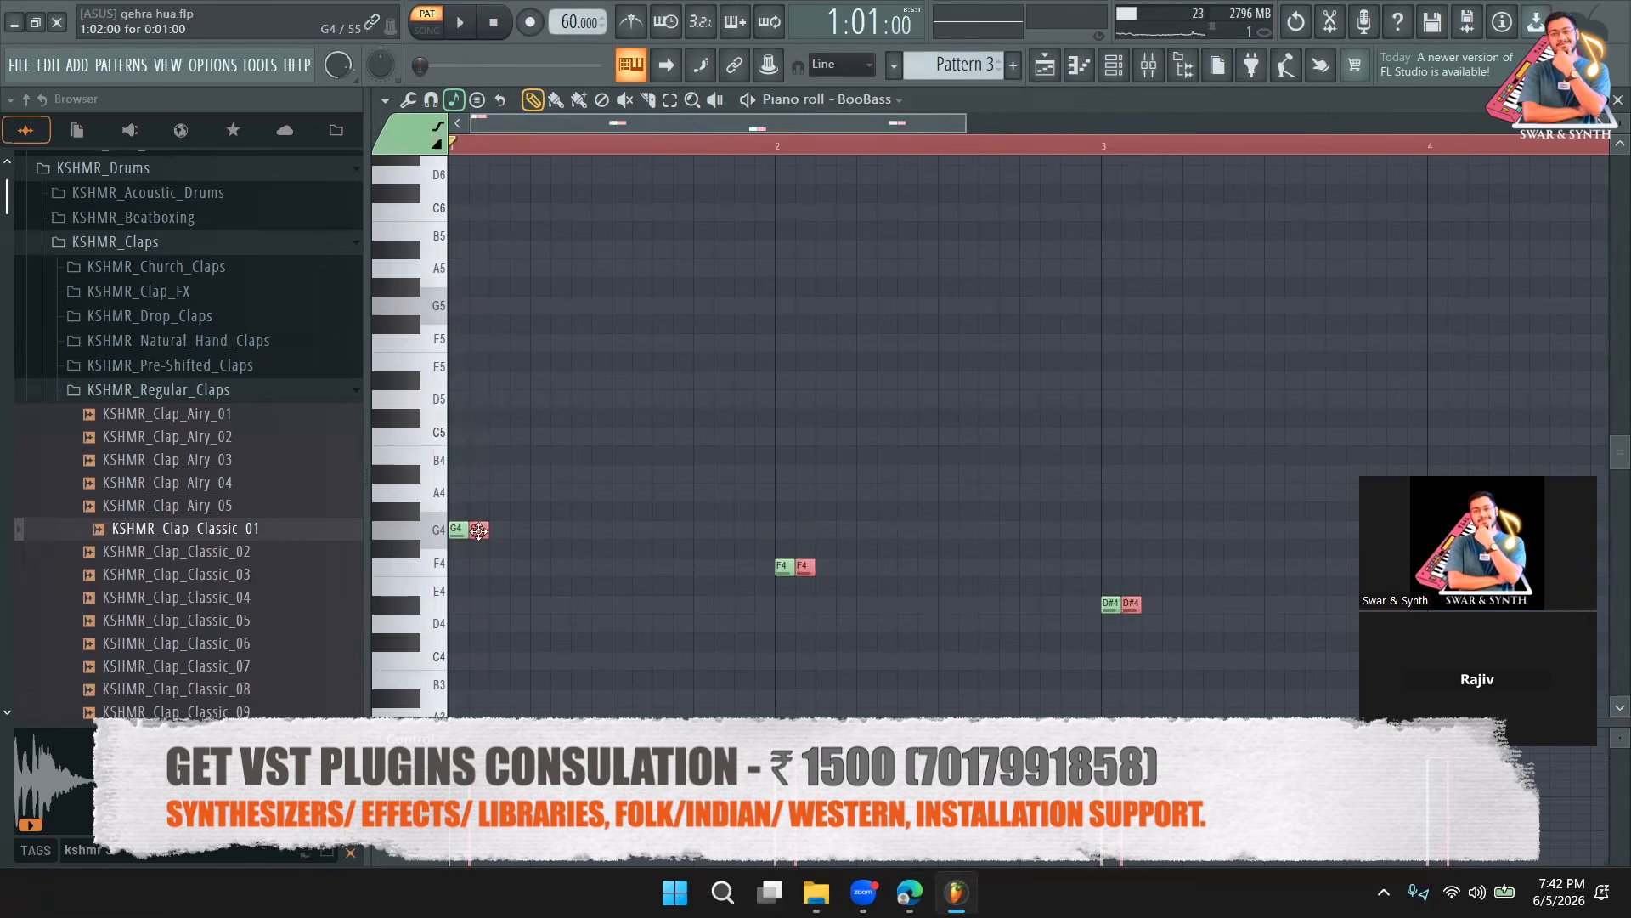
pyautogui.press('space')
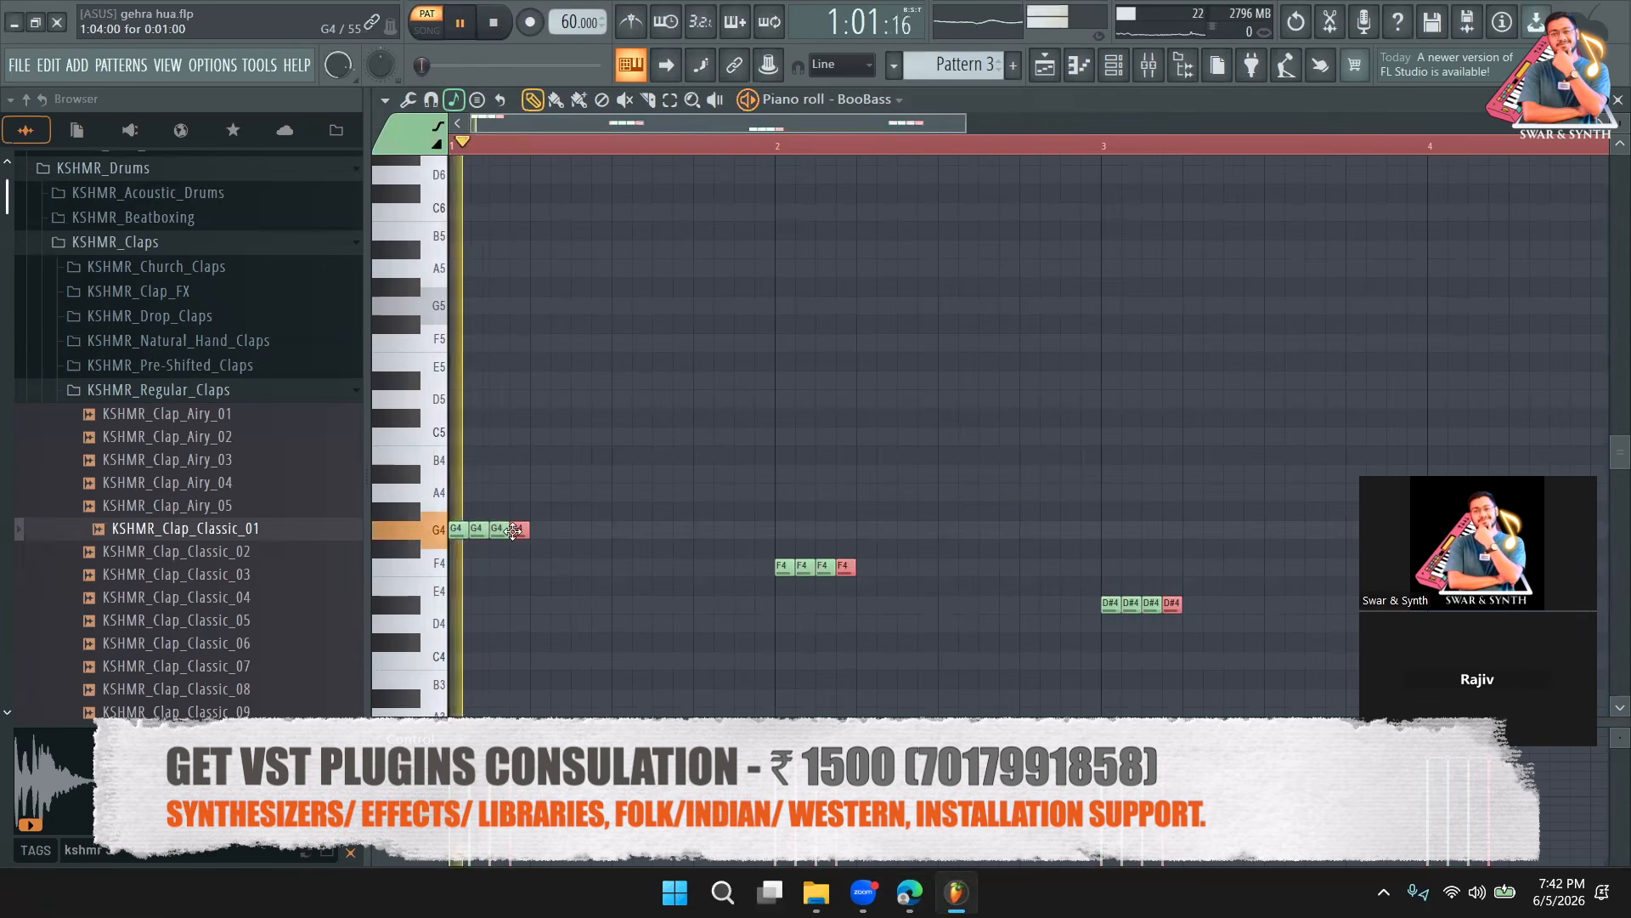
pyautogui.hotkey('ctrl', 'a')
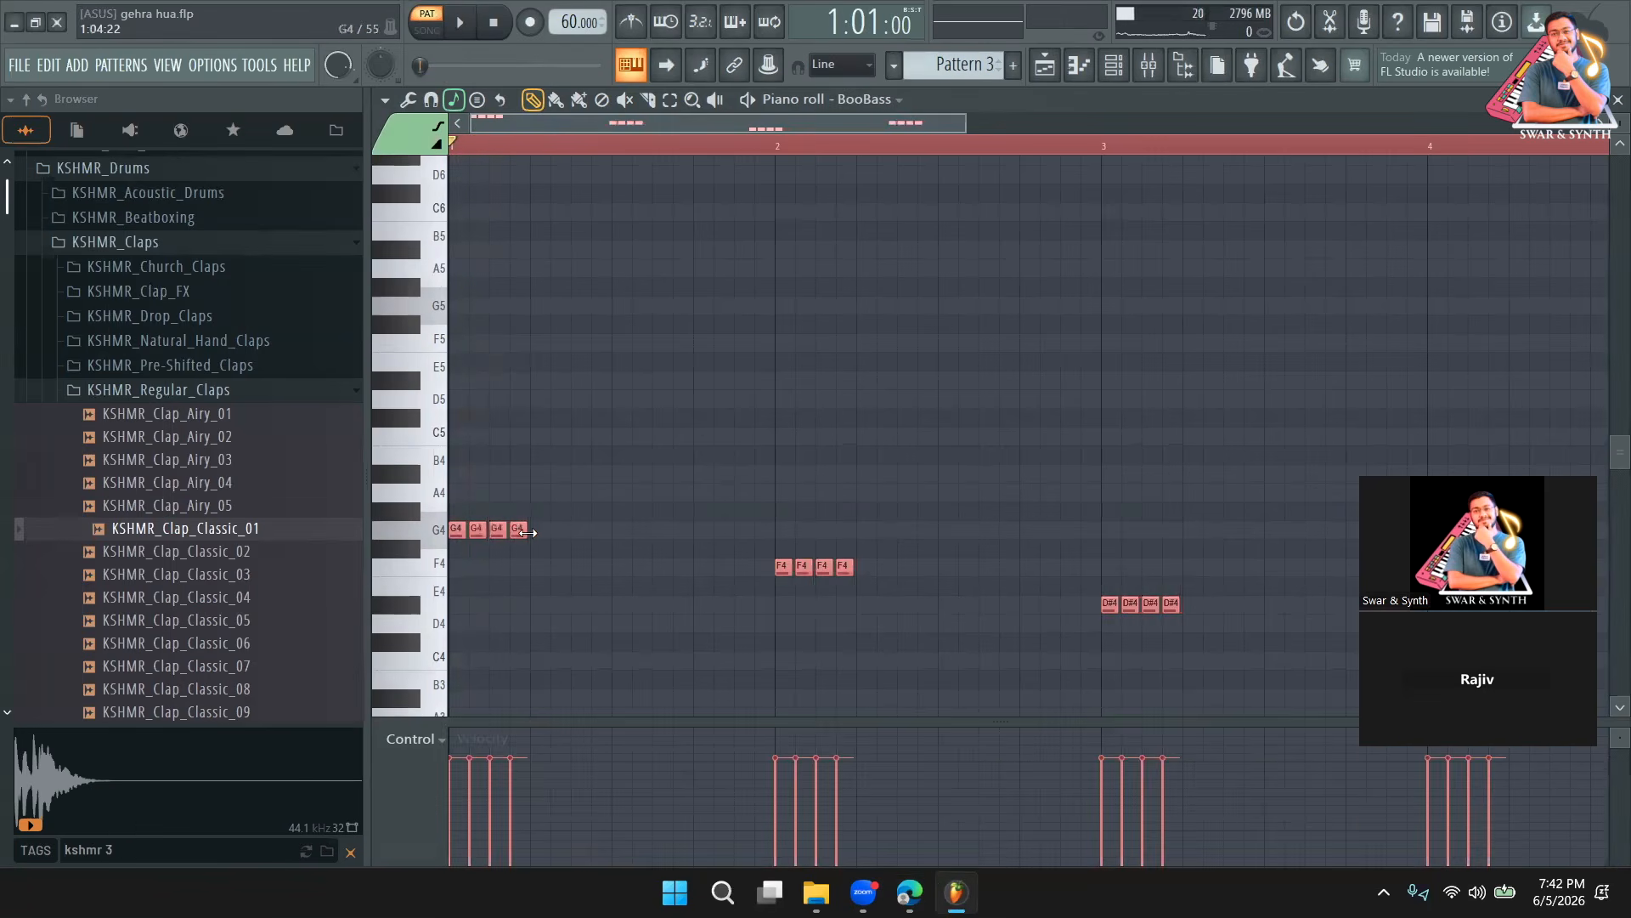
pyautogui.press('space')
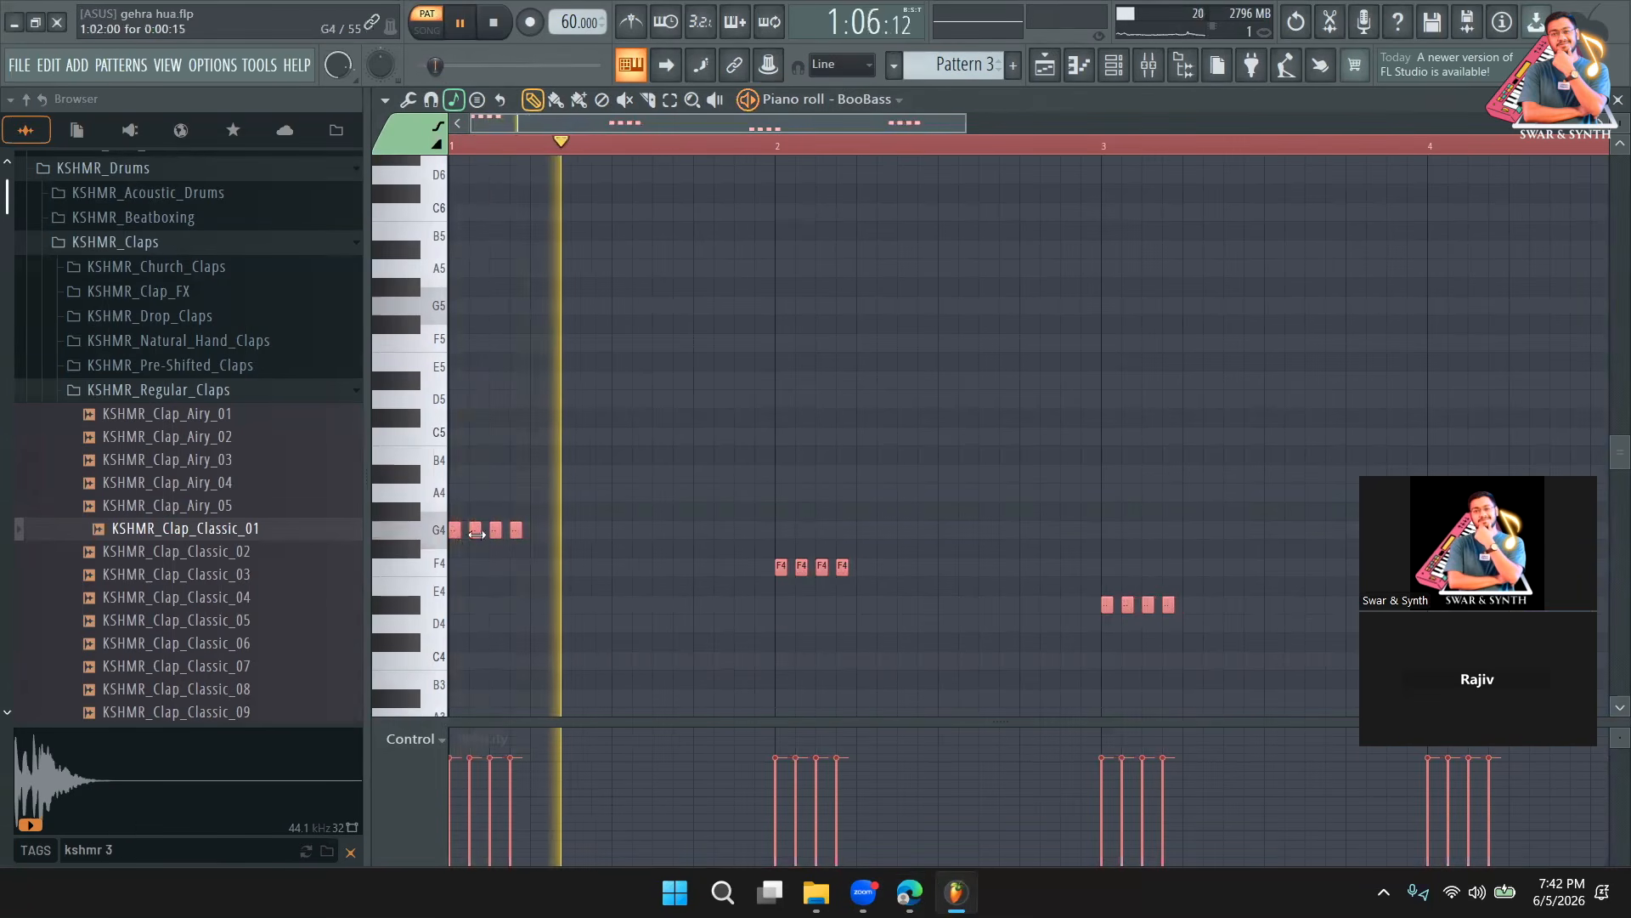
pyautogui.hotkey('ctrl', 'b')
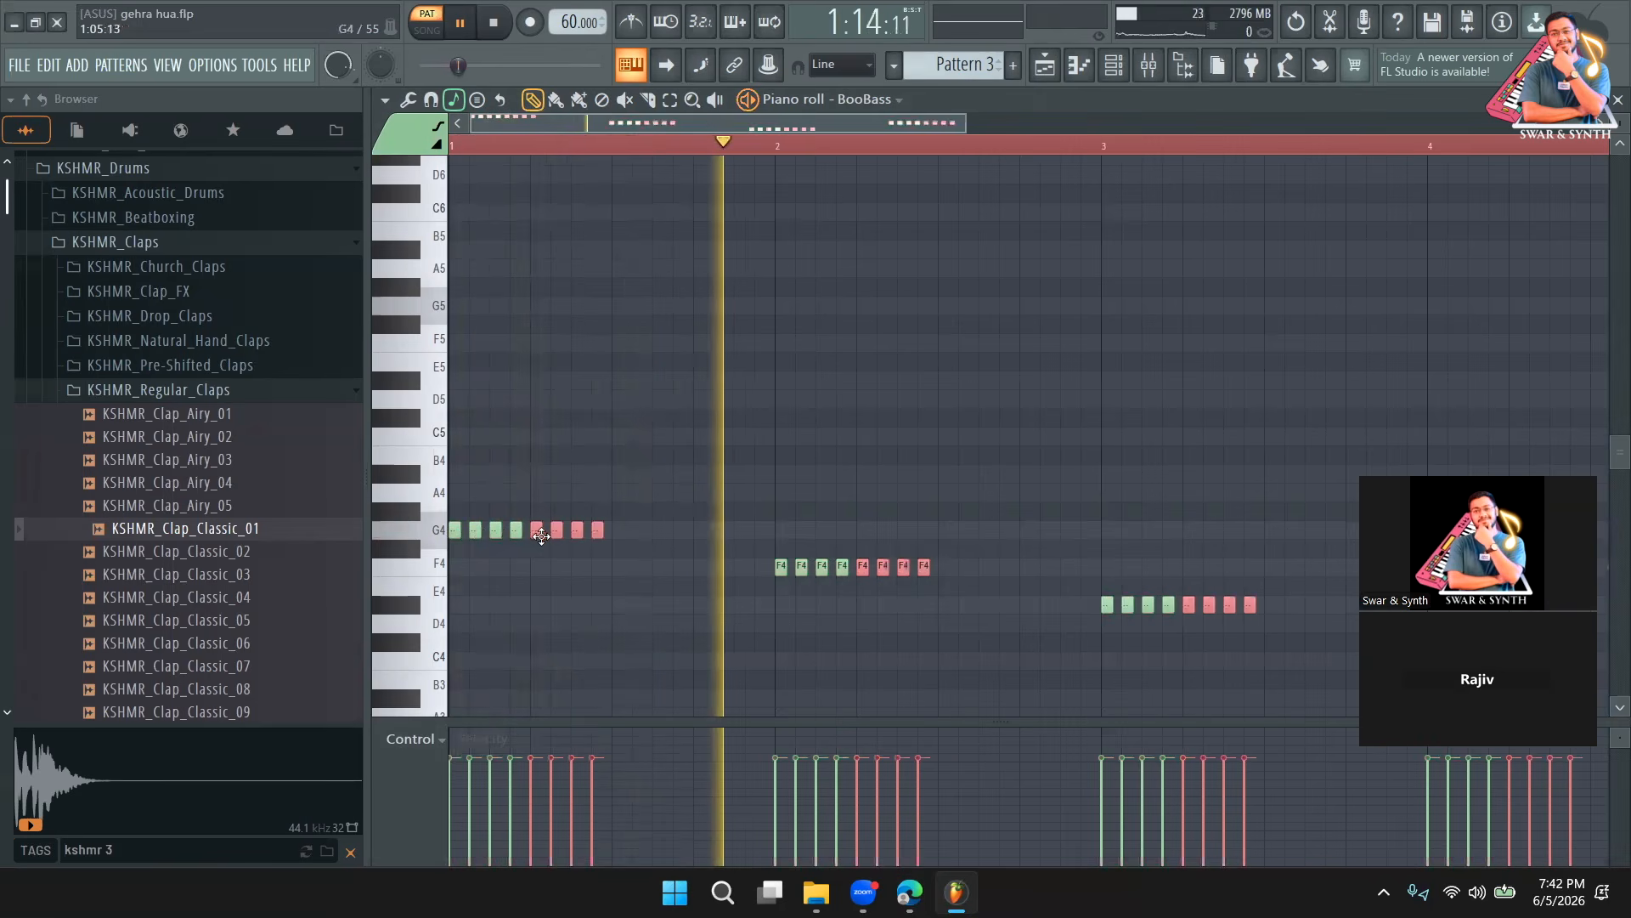
pyautogui.hotkey('ctrl', 'b')
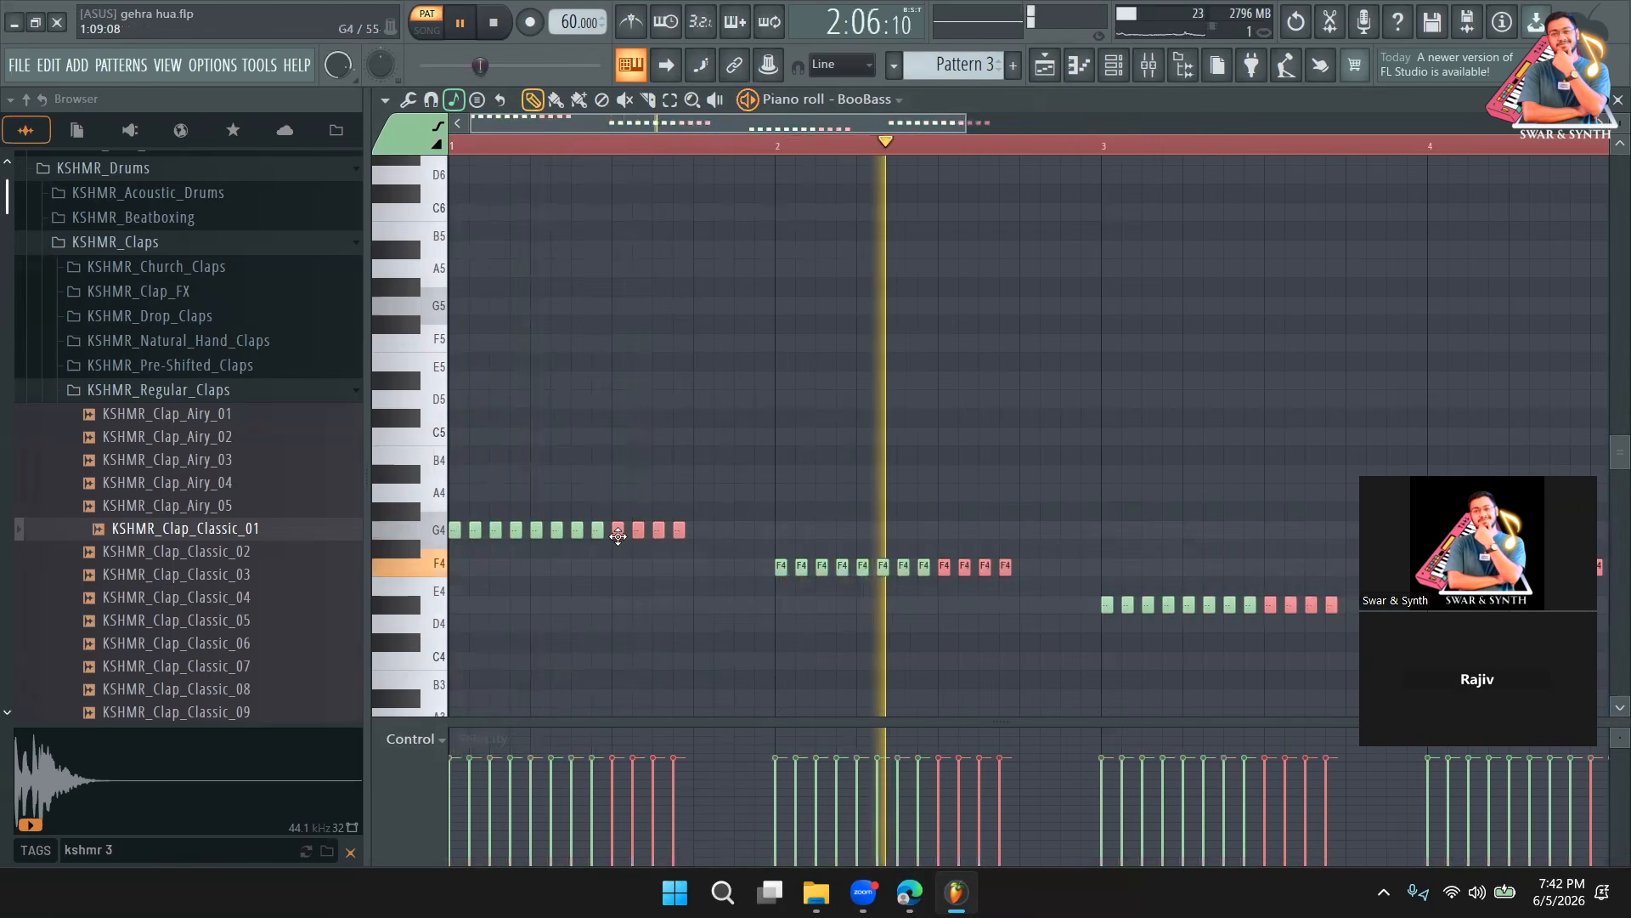
# Return to the playlist, stop pattern playback and play the song from bar 17 to hear the reworked bass line.
pyautogui.click(1045, 65)
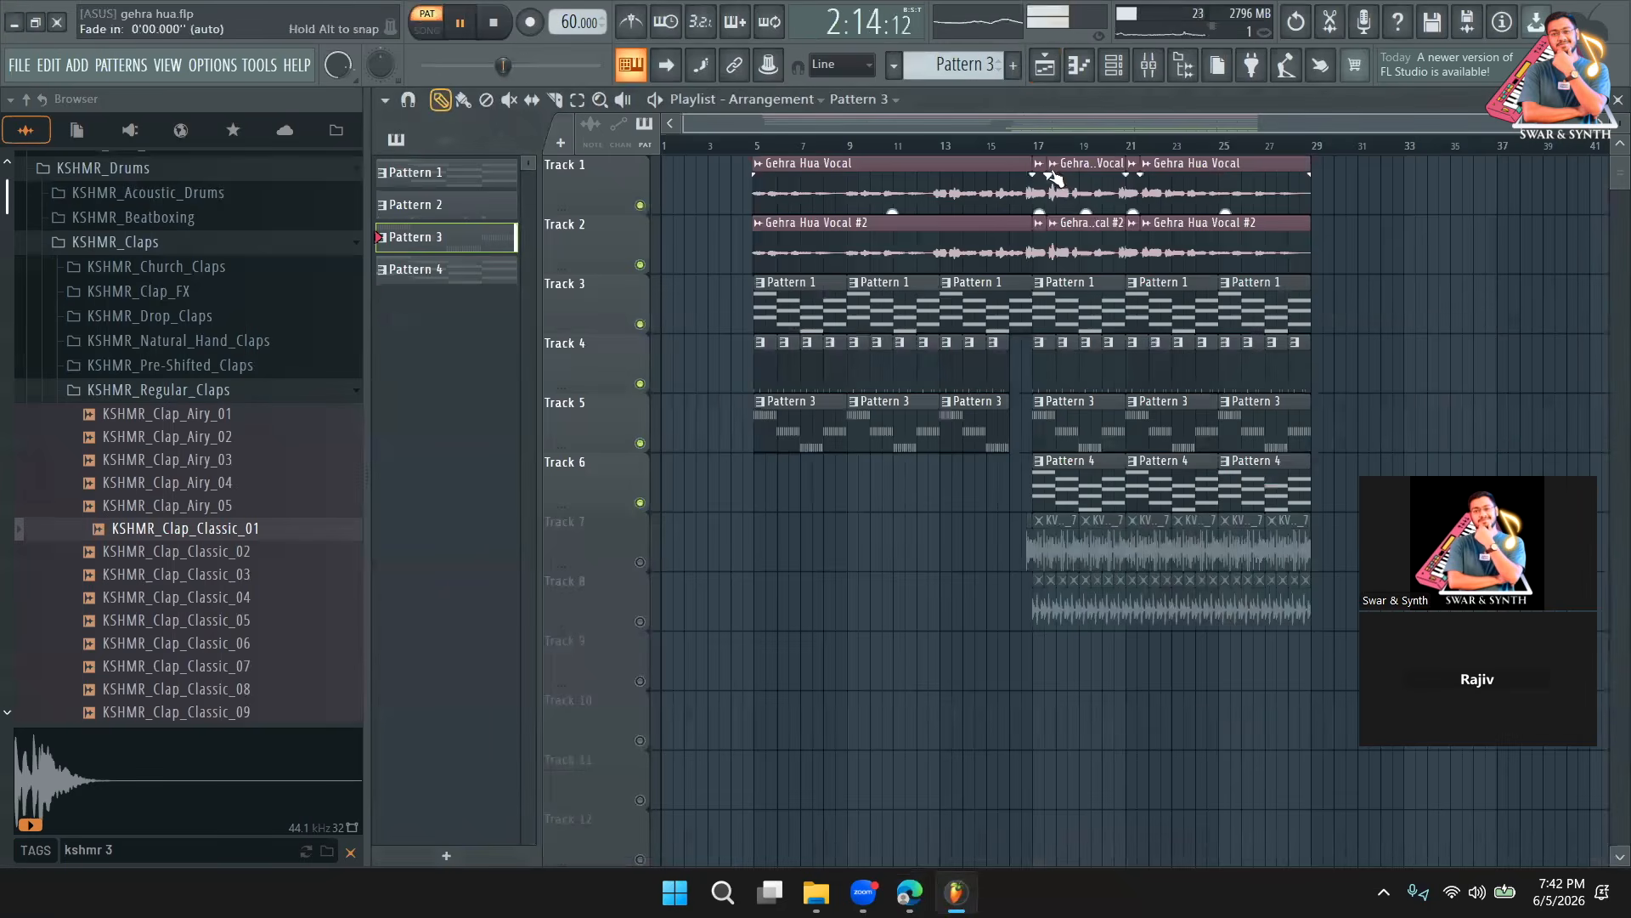
pyautogui.press('space')
pyautogui.click(1047, 147)
pyautogui.press('space')
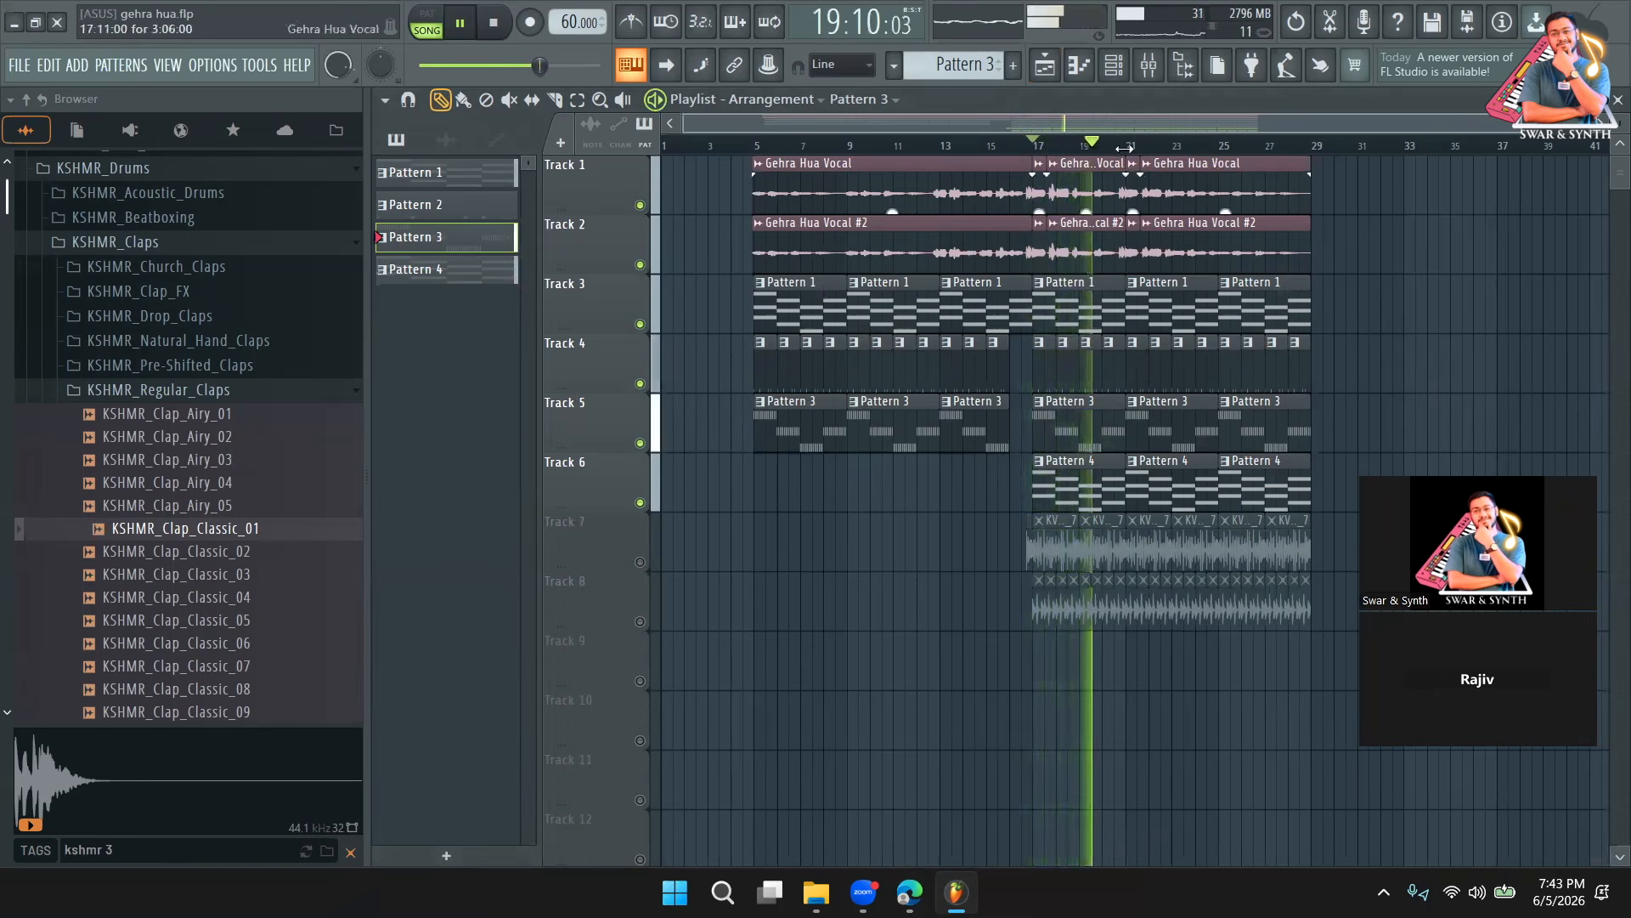
# Set the Insert 4 mixer level to -4.5 dB while the song plays, and stop playback.
pyautogui.click(1096, 72)
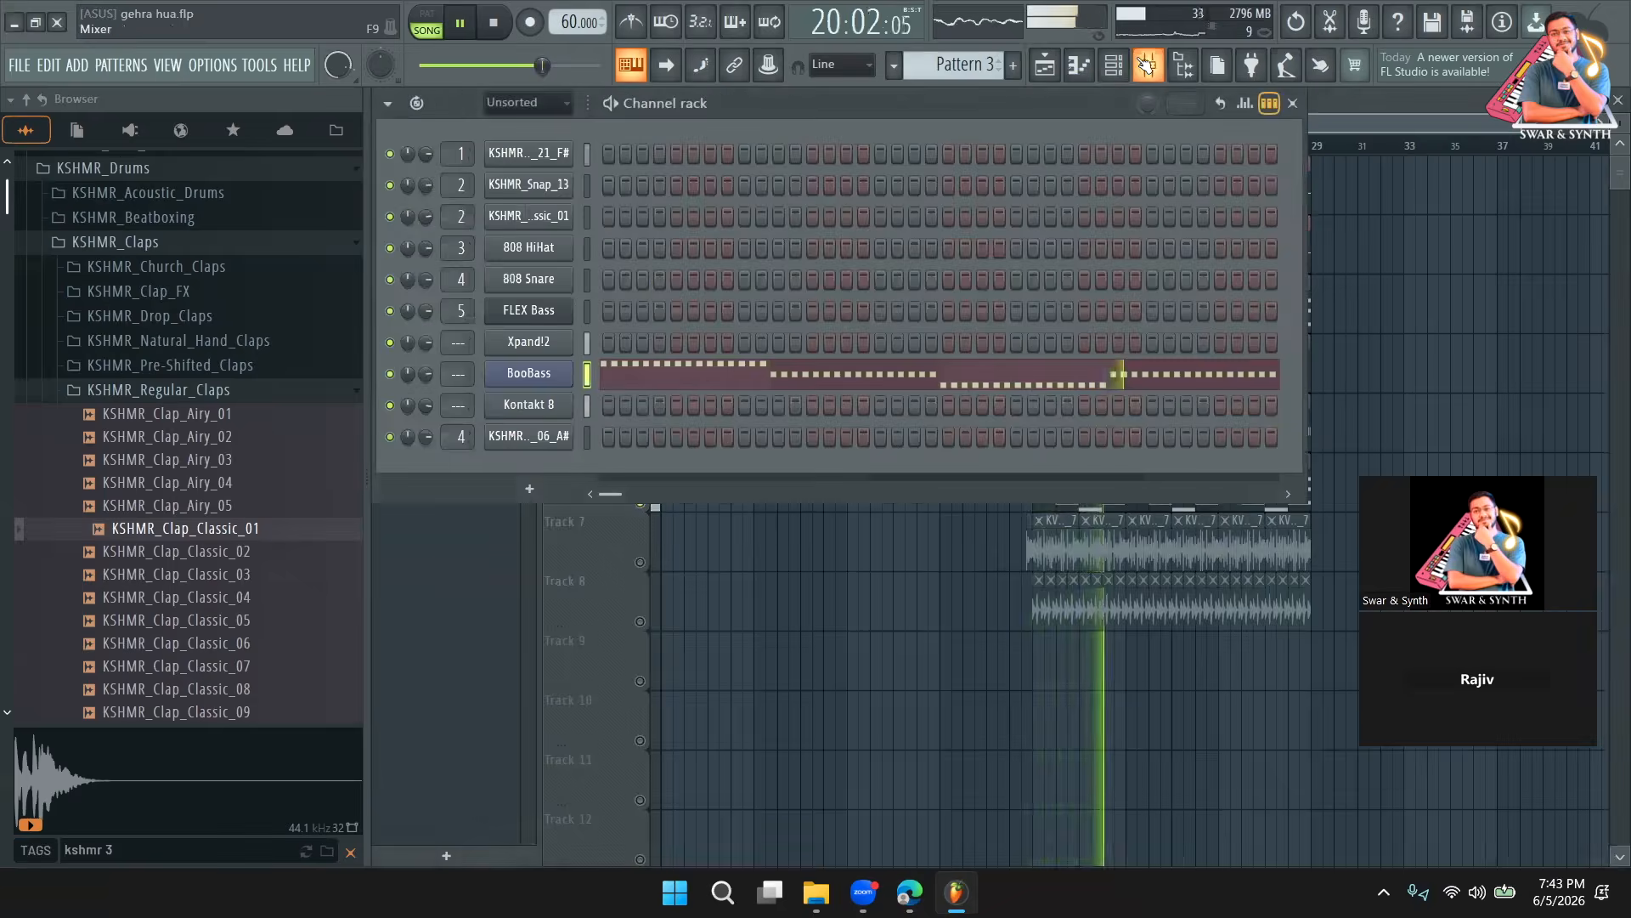
pyautogui.click(1148, 65)
pyautogui.moveTo(773, 384); pyautogui.dragTo(777, 335)
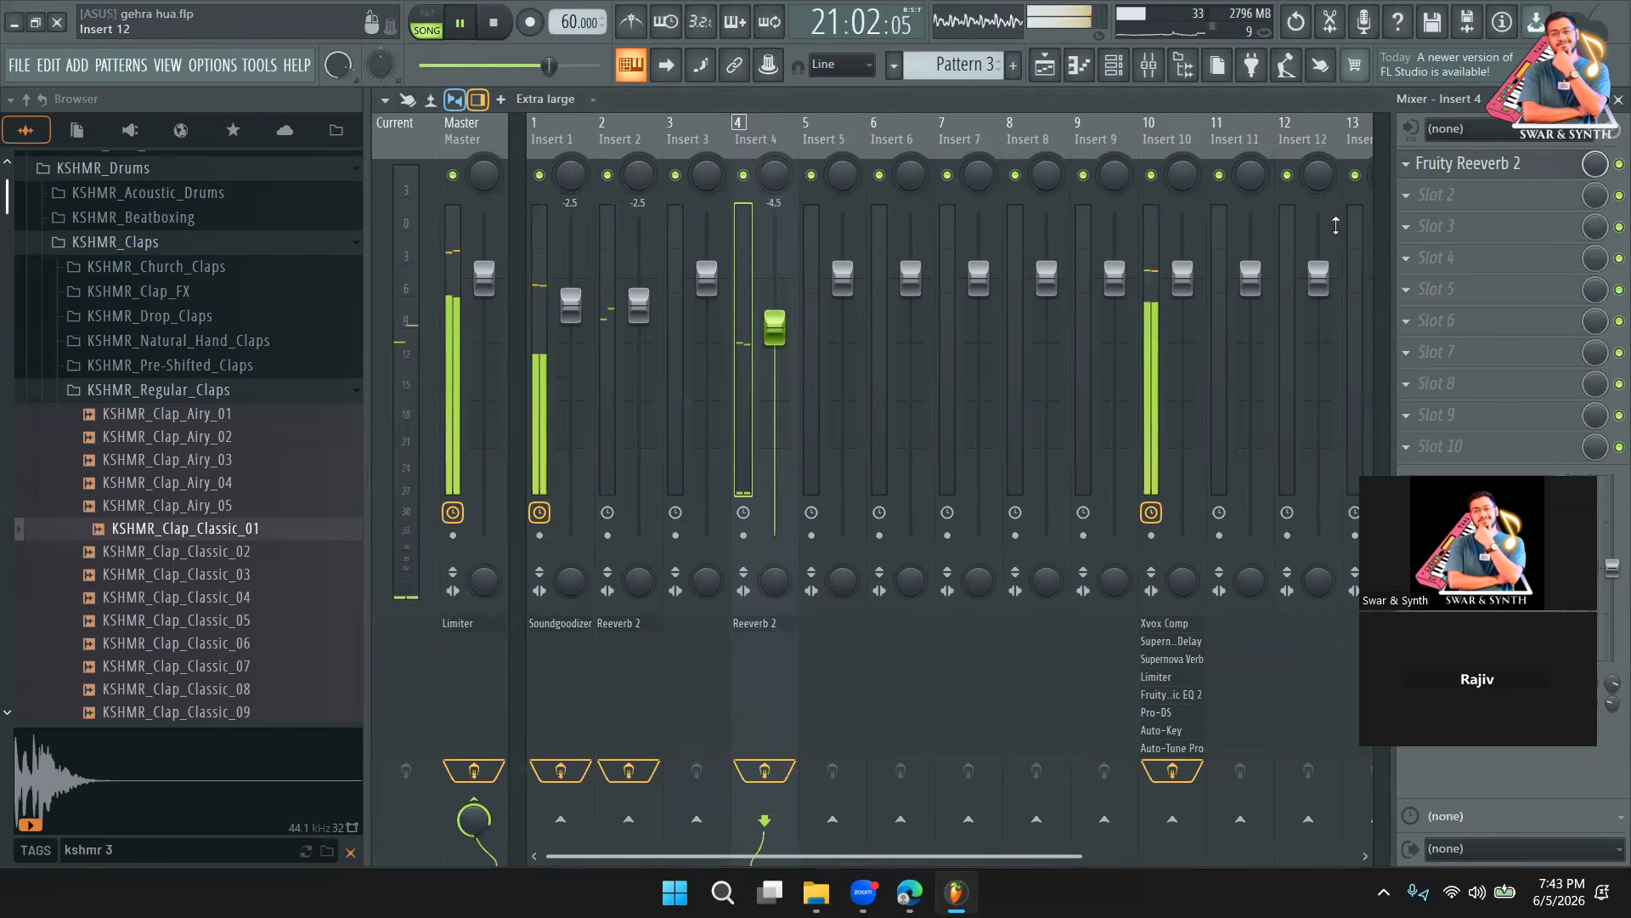
pyautogui.press('space')
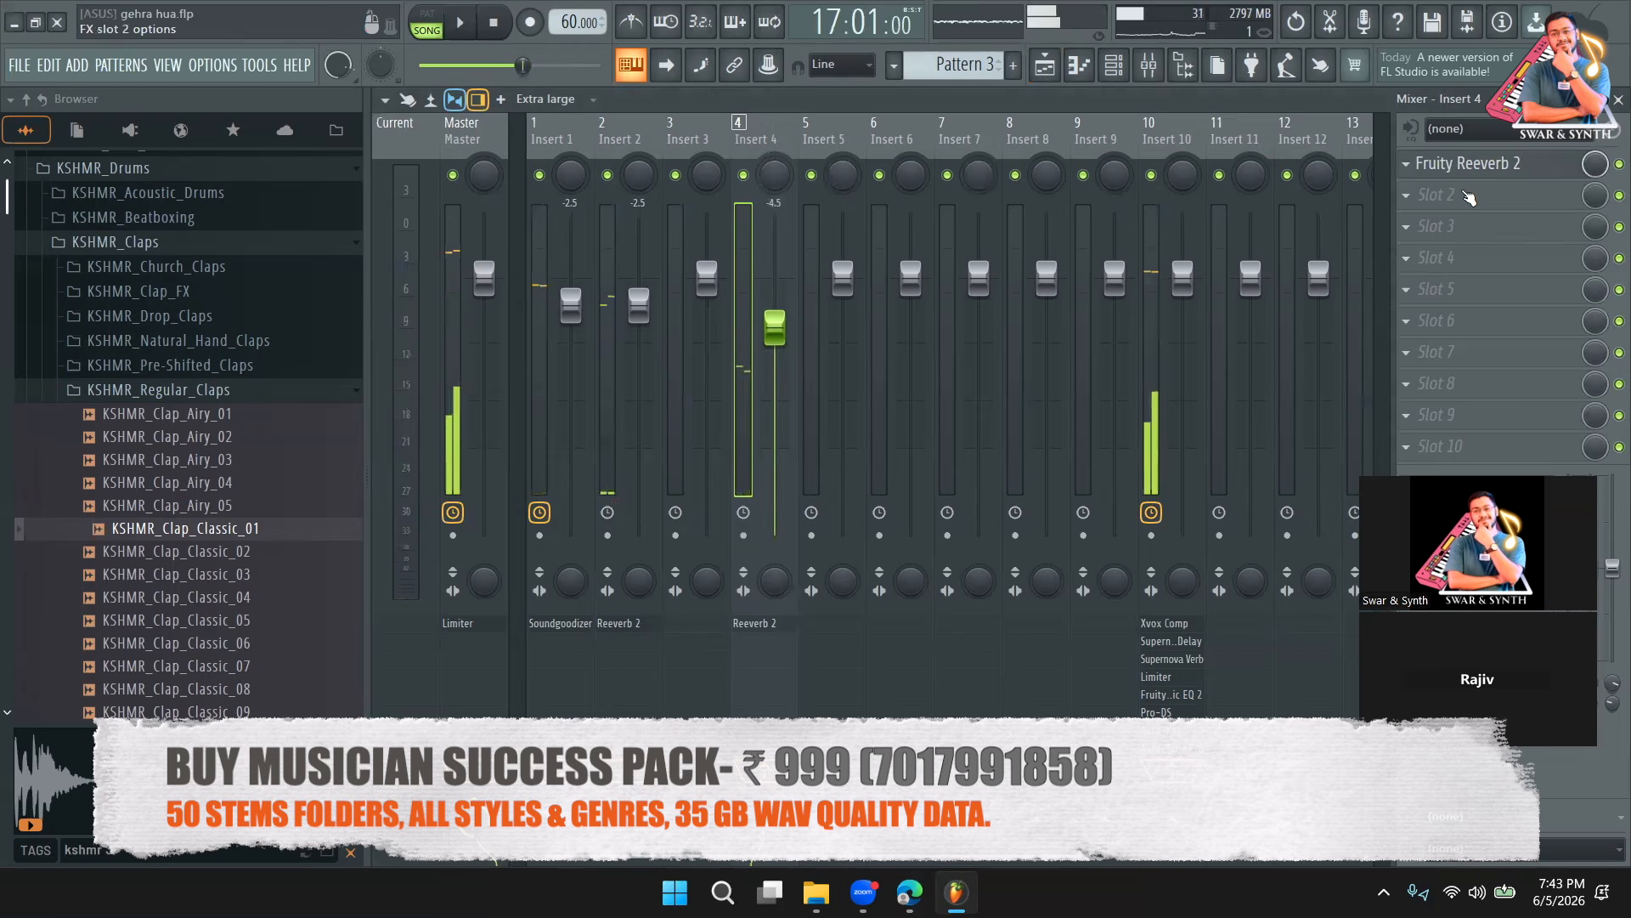
# Add Supernova Verb to slot 2 of Insert 4 and load its Bedroom preset from the Room Reverbs.
pyautogui.click(1463, 196)
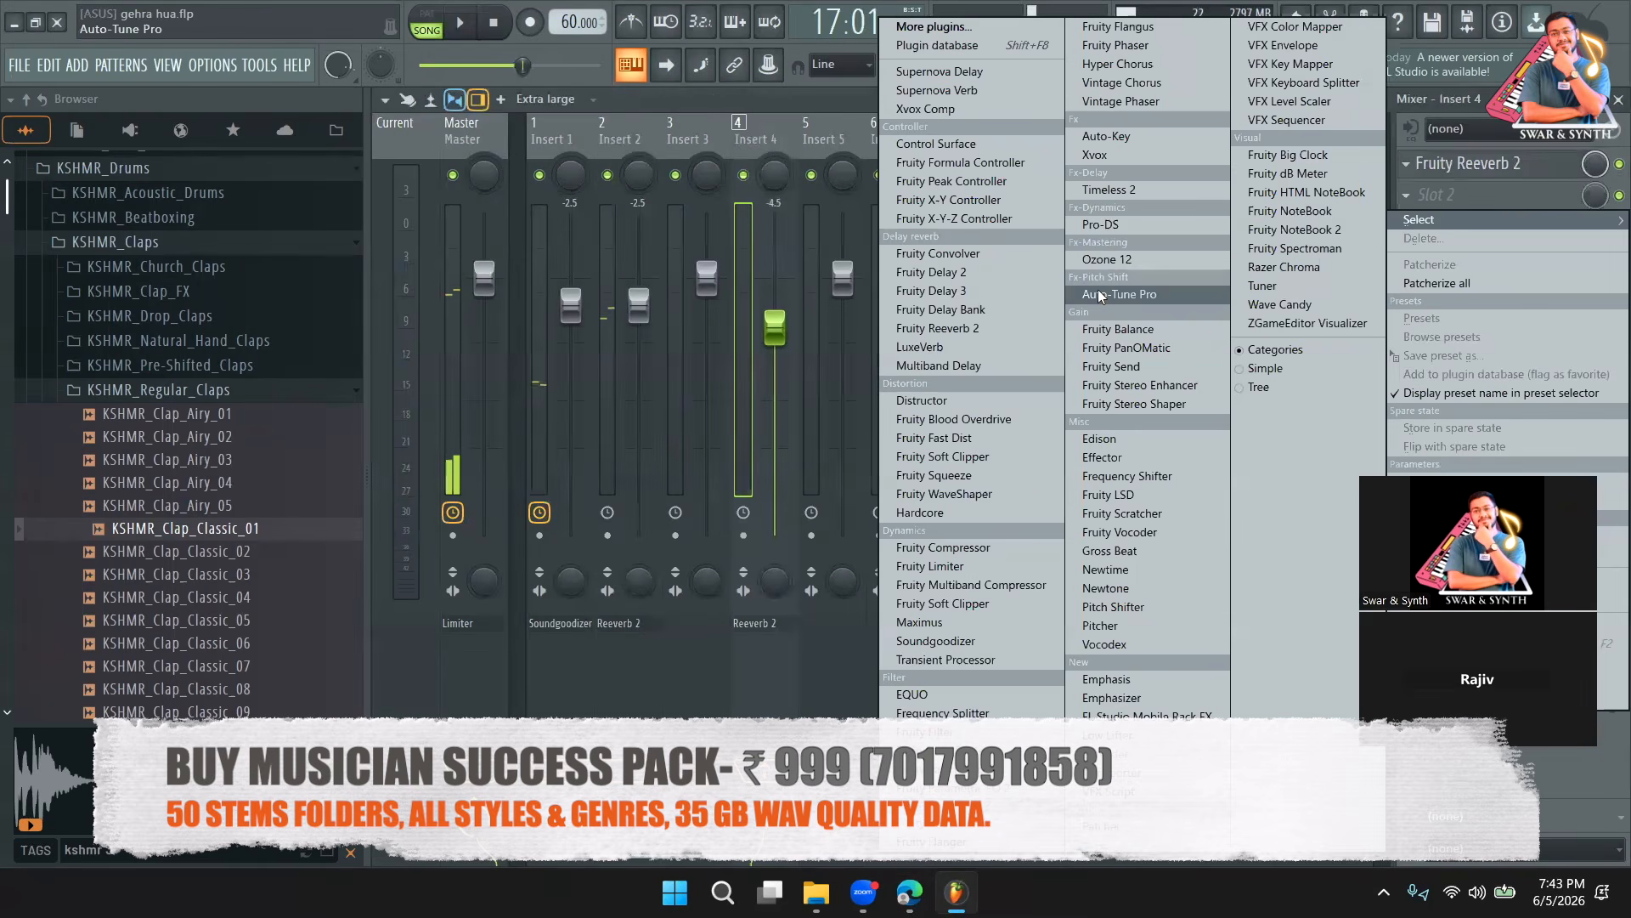
pyautogui.click(1016, 88)
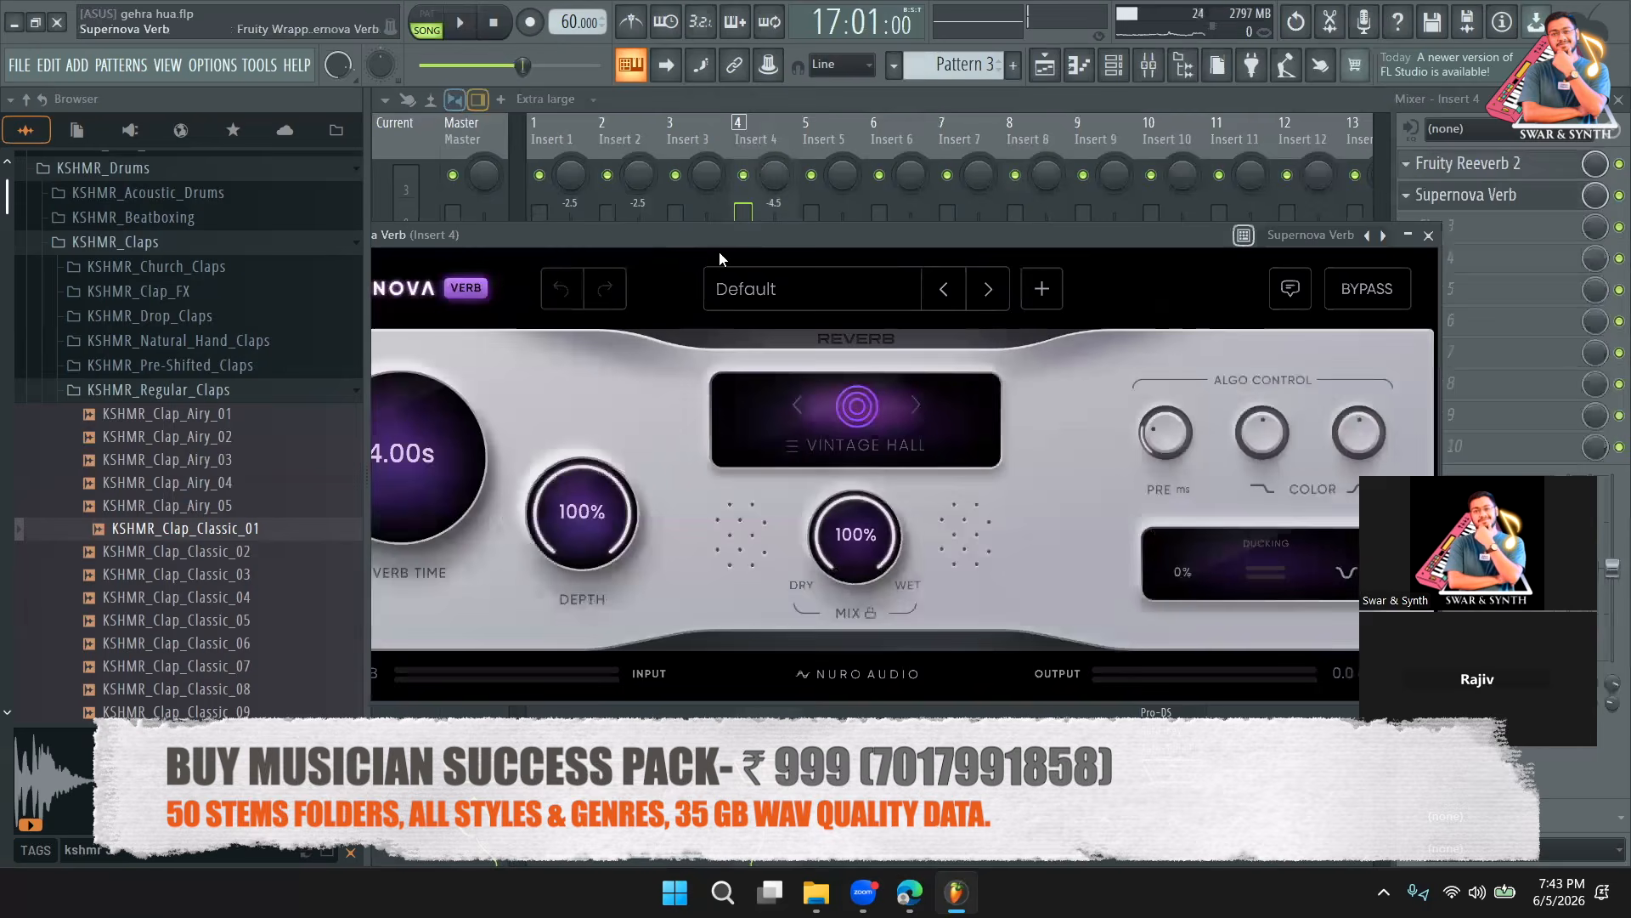
pyautogui.click(844, 287)
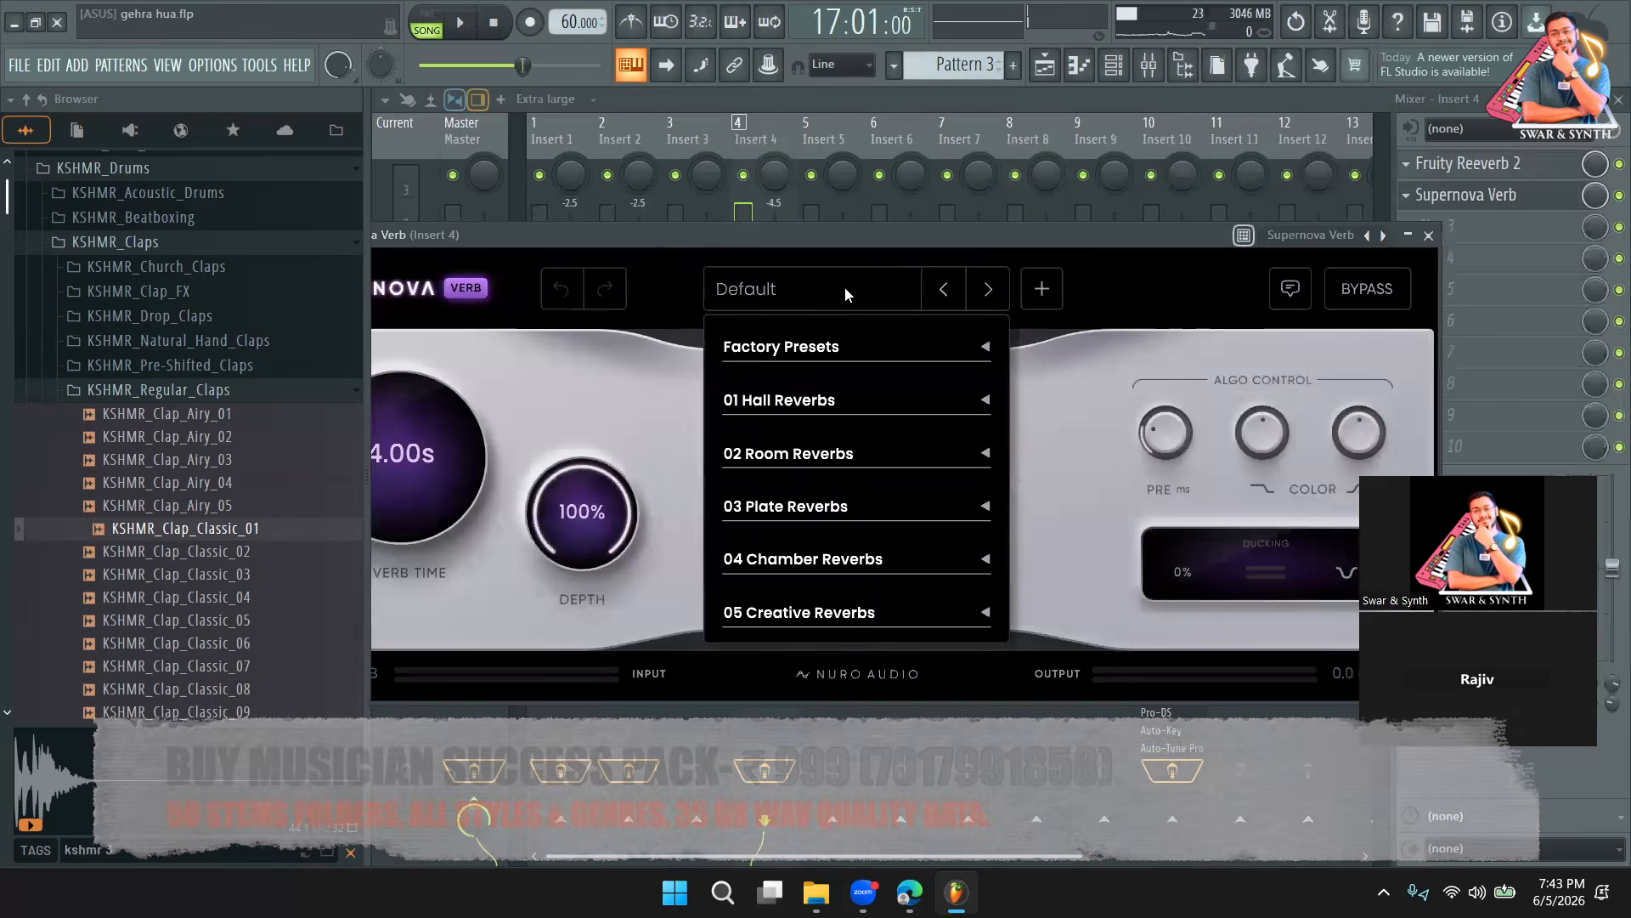
pyautogui.click(884, 454)
pyautogui.click(799, 529)
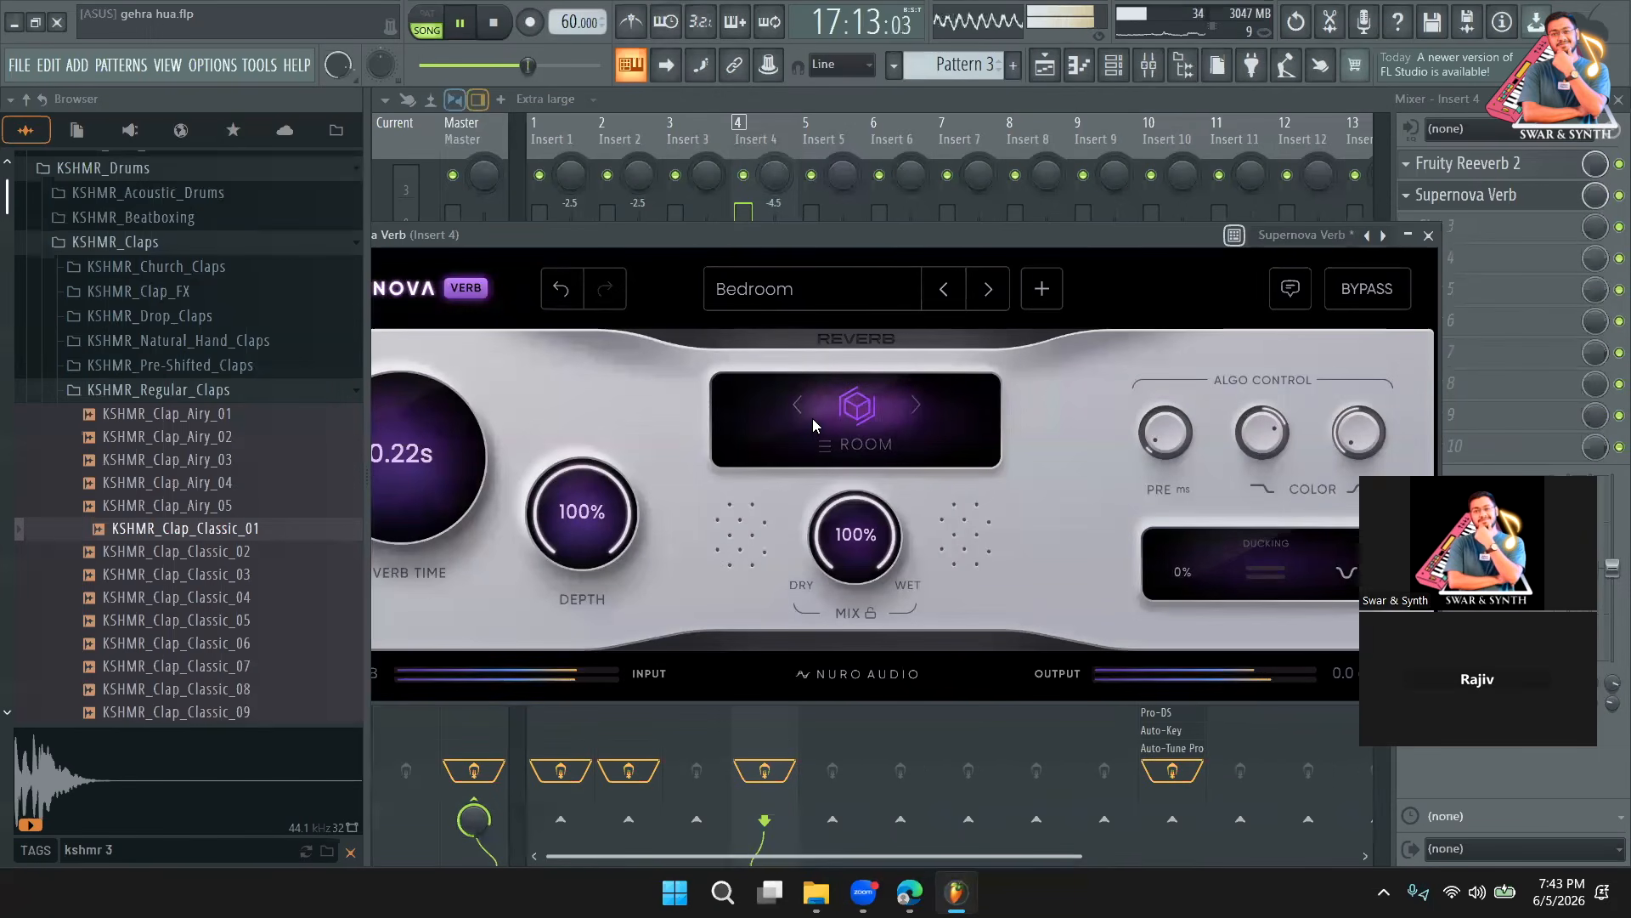
# Solo Insert 4, set the Supernova Verb mix to 20% and close the plugin, ending with the solo off and playback stopped.
pyautogui.rightClick(744, 176)
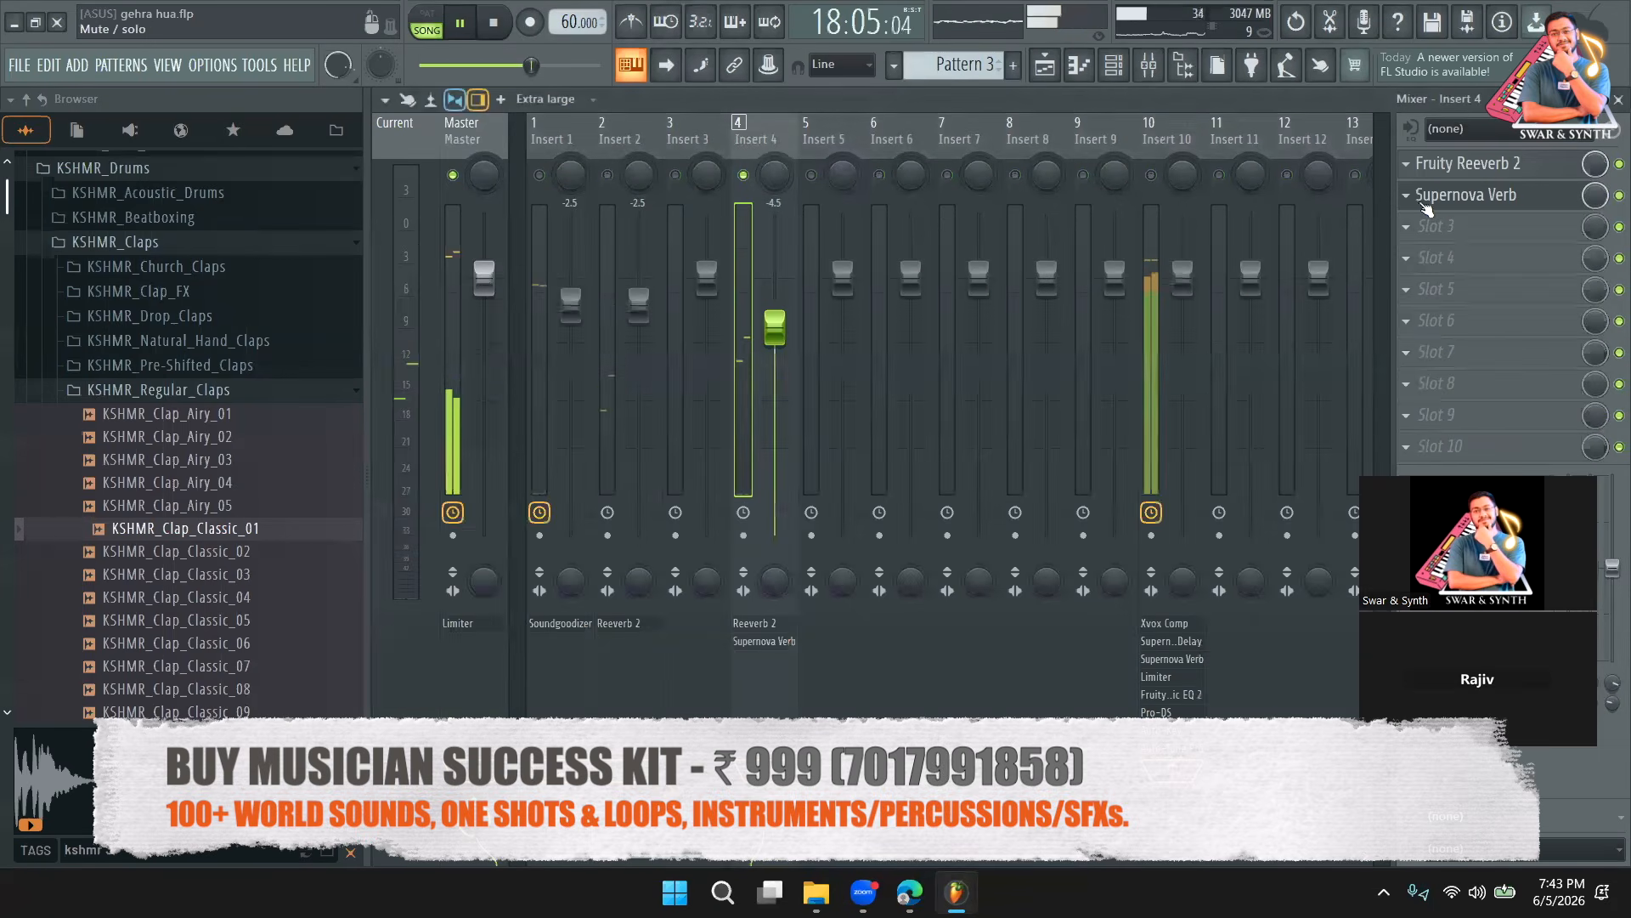
pyautogui.click(1483, 195)
pyautogui.moveTo(855, 535); pyautogui.dragTo(855, 561)
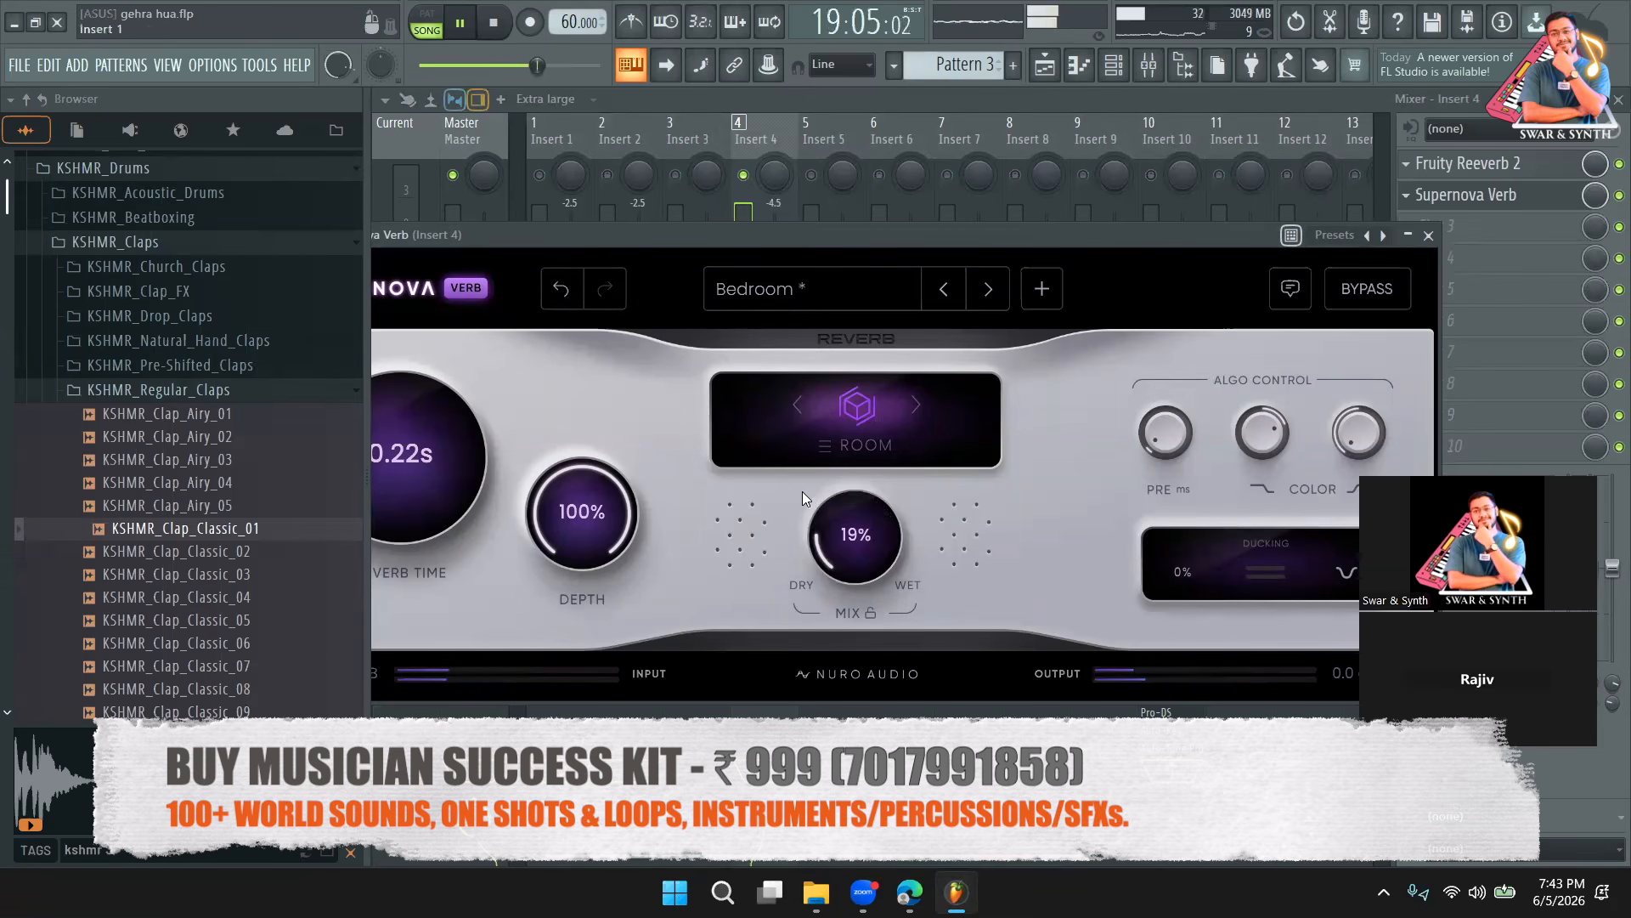
pyautogui.moveTo(855, 590); pyautogui.dragTo(853, 586)
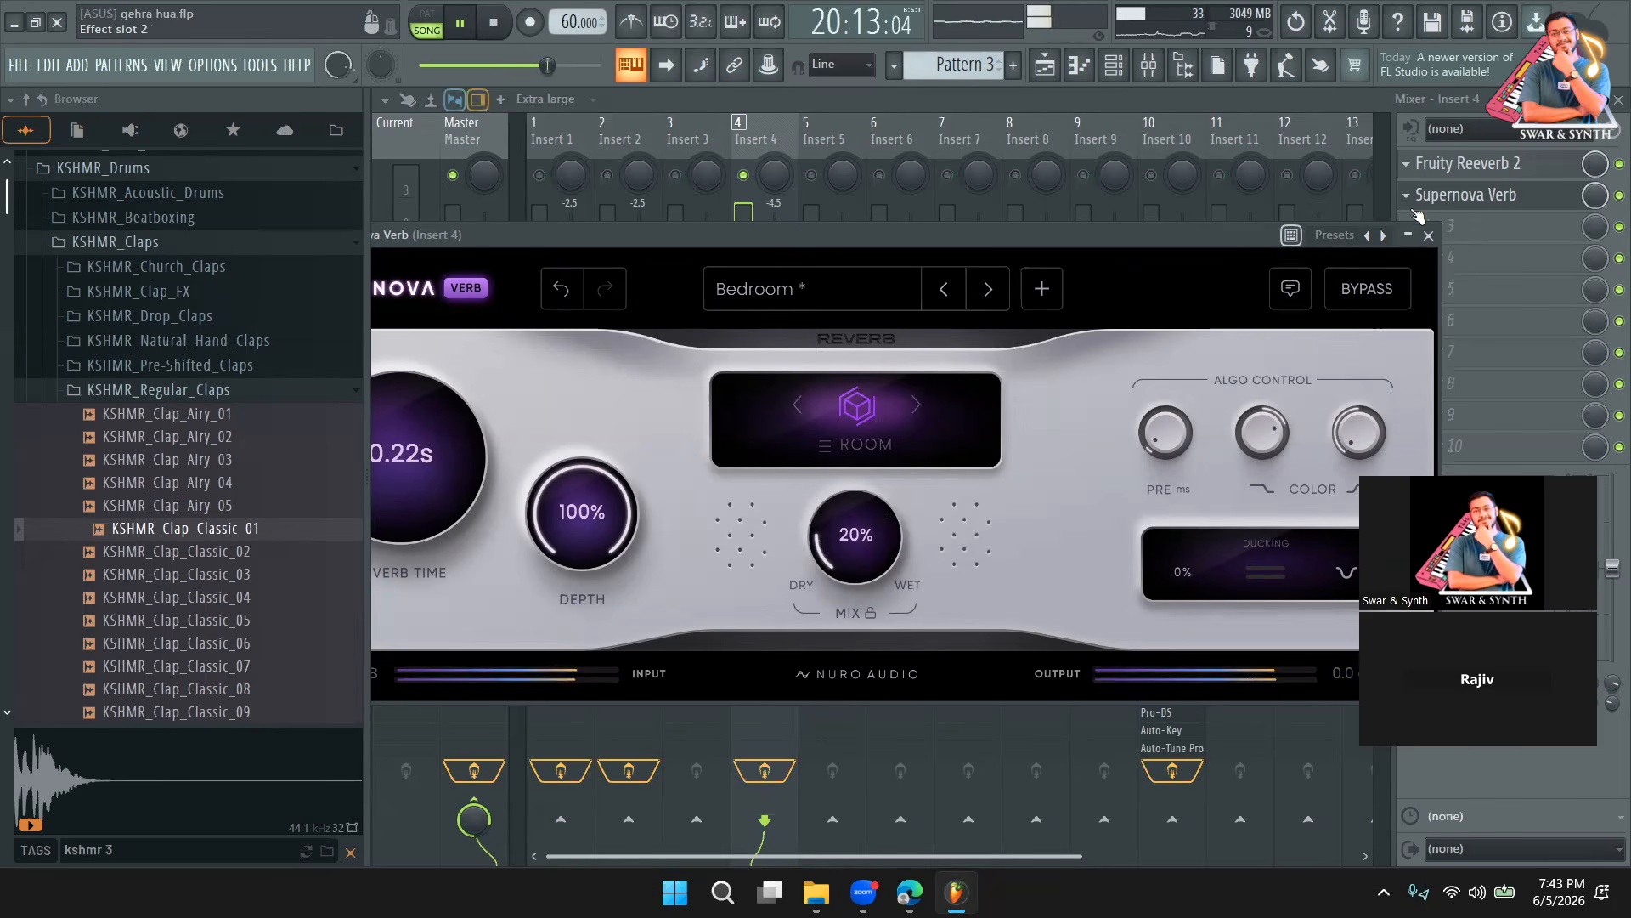
pyautogui.click(1428, 235)
pyautogui.press('space')
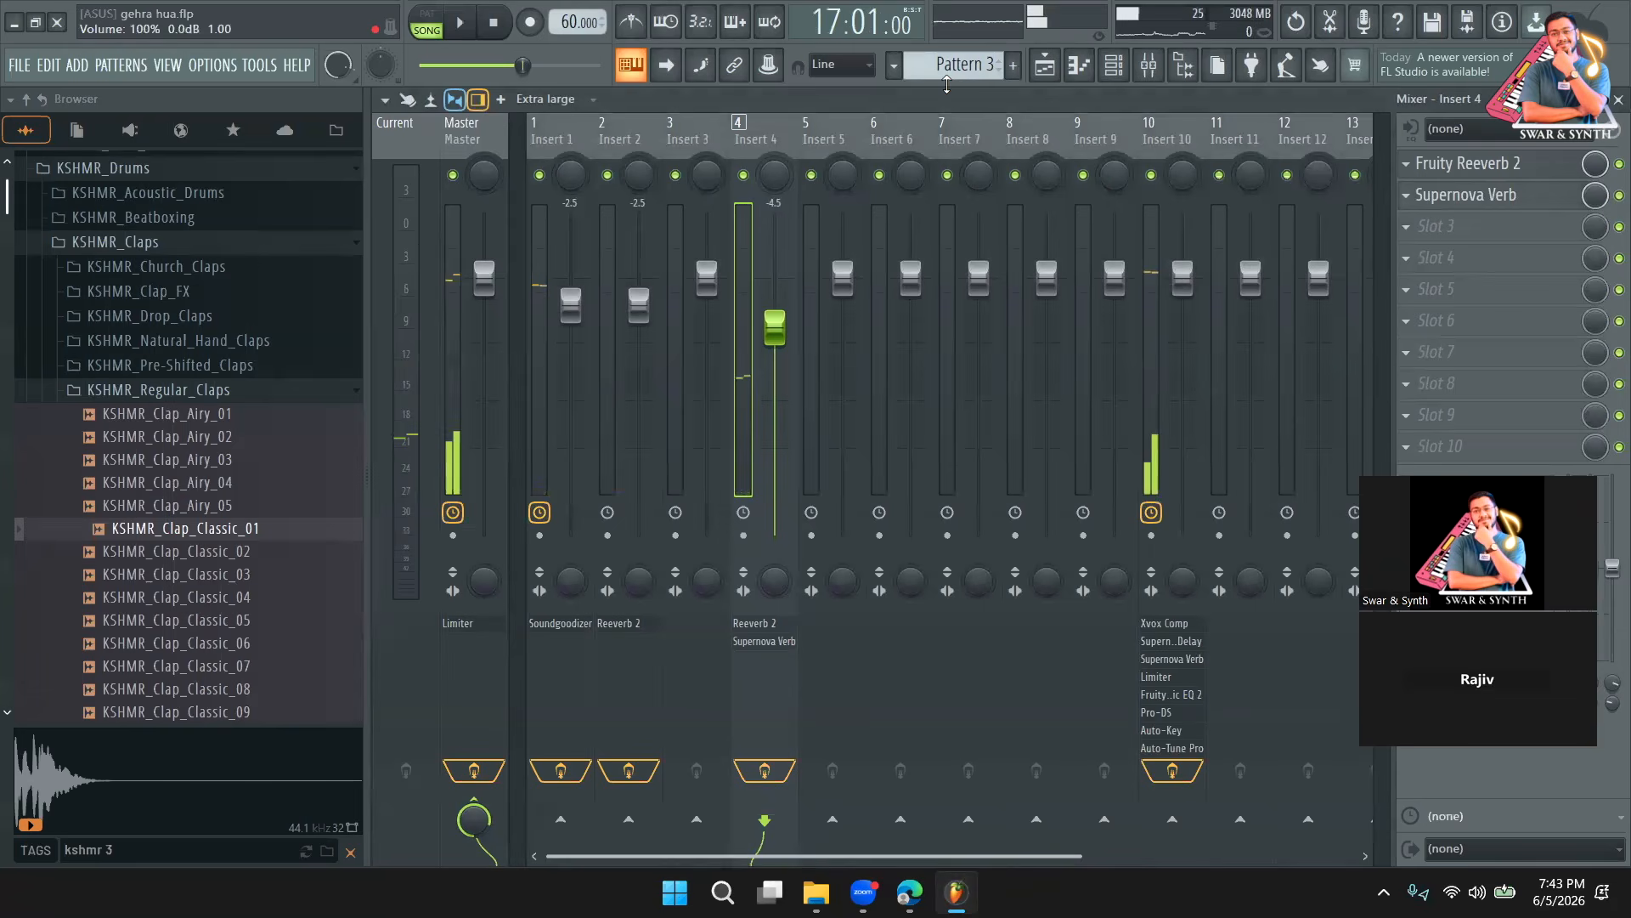
# Play the song from bar 17 with the channel rack open and browse the KSHMR_Church_Claps samples.
pyautogui.click(999, 109)
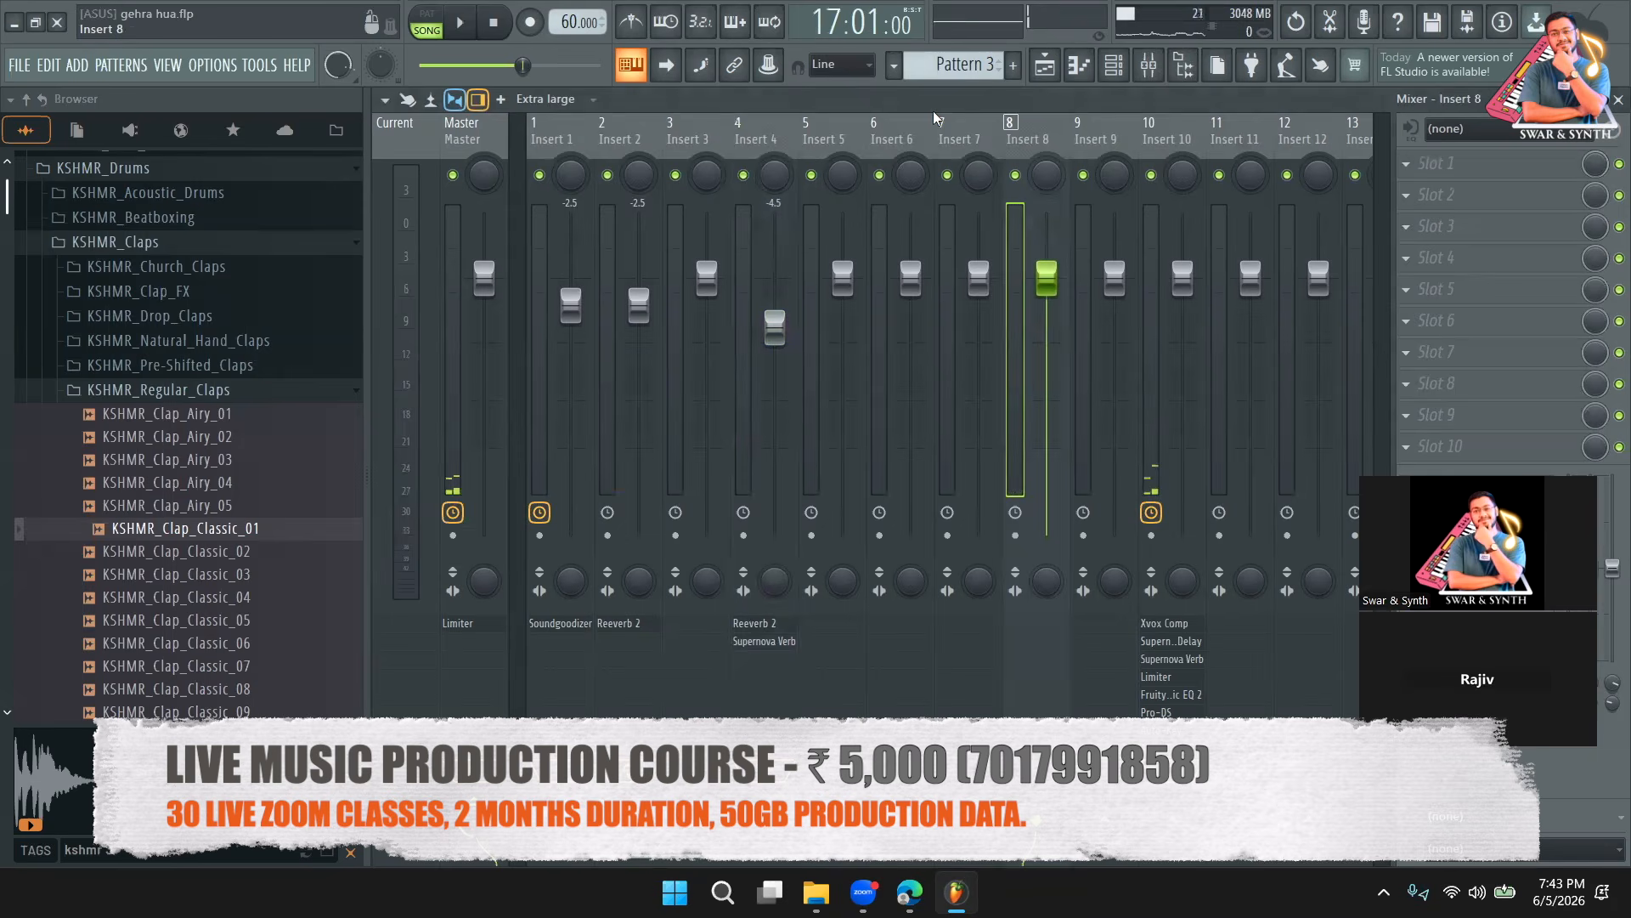
pyautogui.press('F6')
pyautogui.press('space')
pyautogui.click(204, 266)
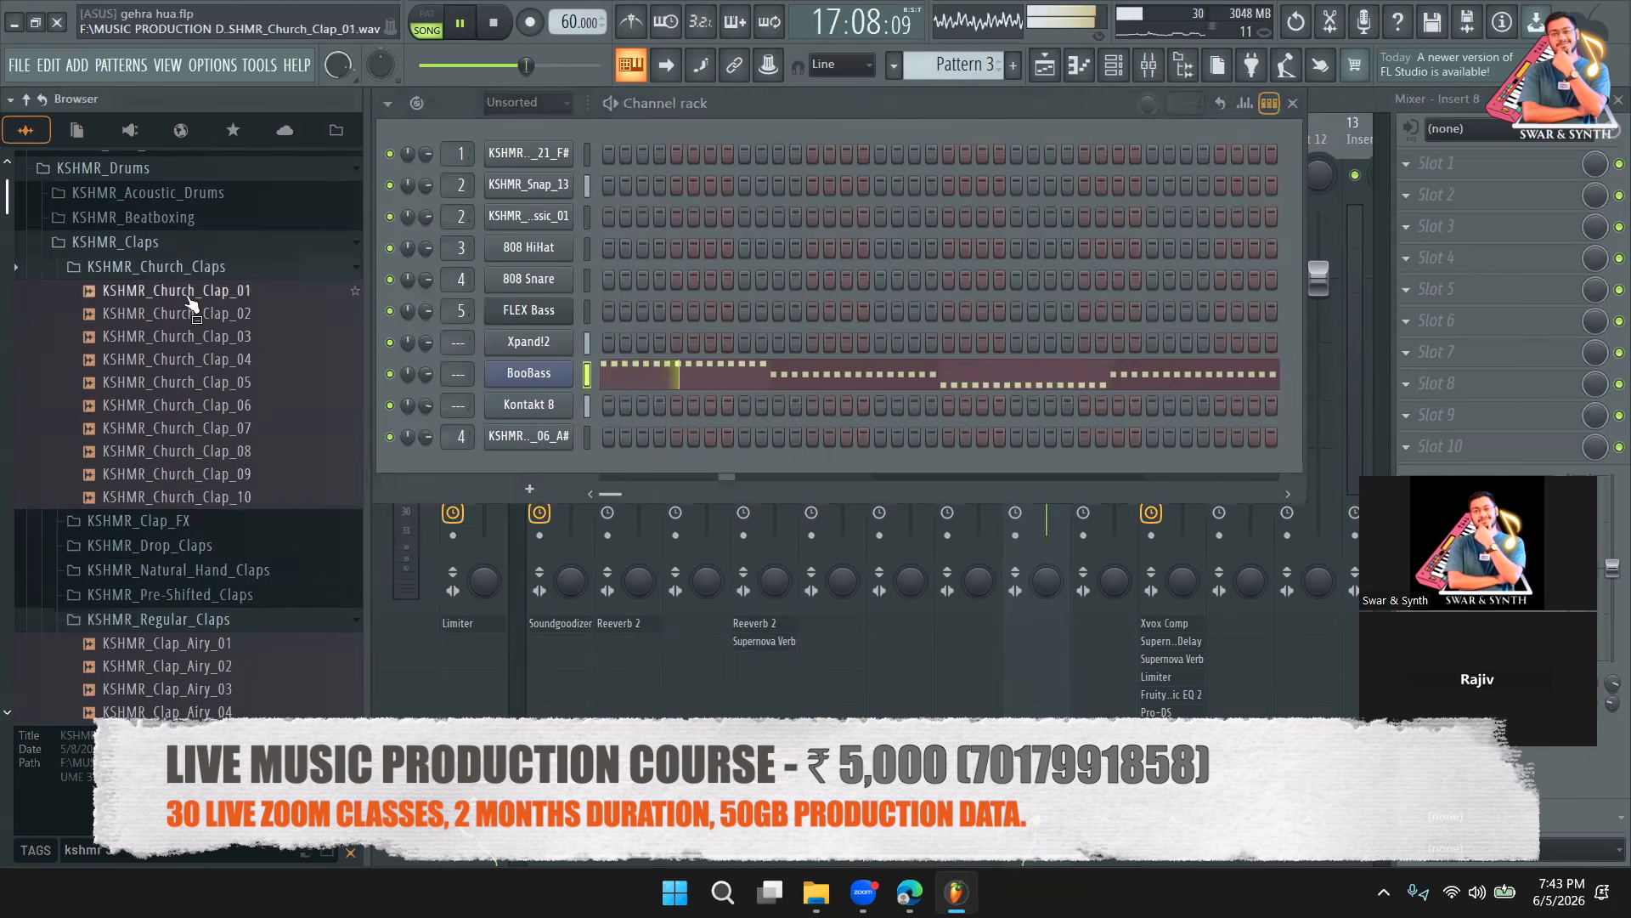
# Boost Insert 2's equalizer to 8.7 dB on the high shelf and 4.2 dB in the mid band, and lower its level to -6.6 dB.
pyautogui.press('F6')
pyautogui.click(629, 155)
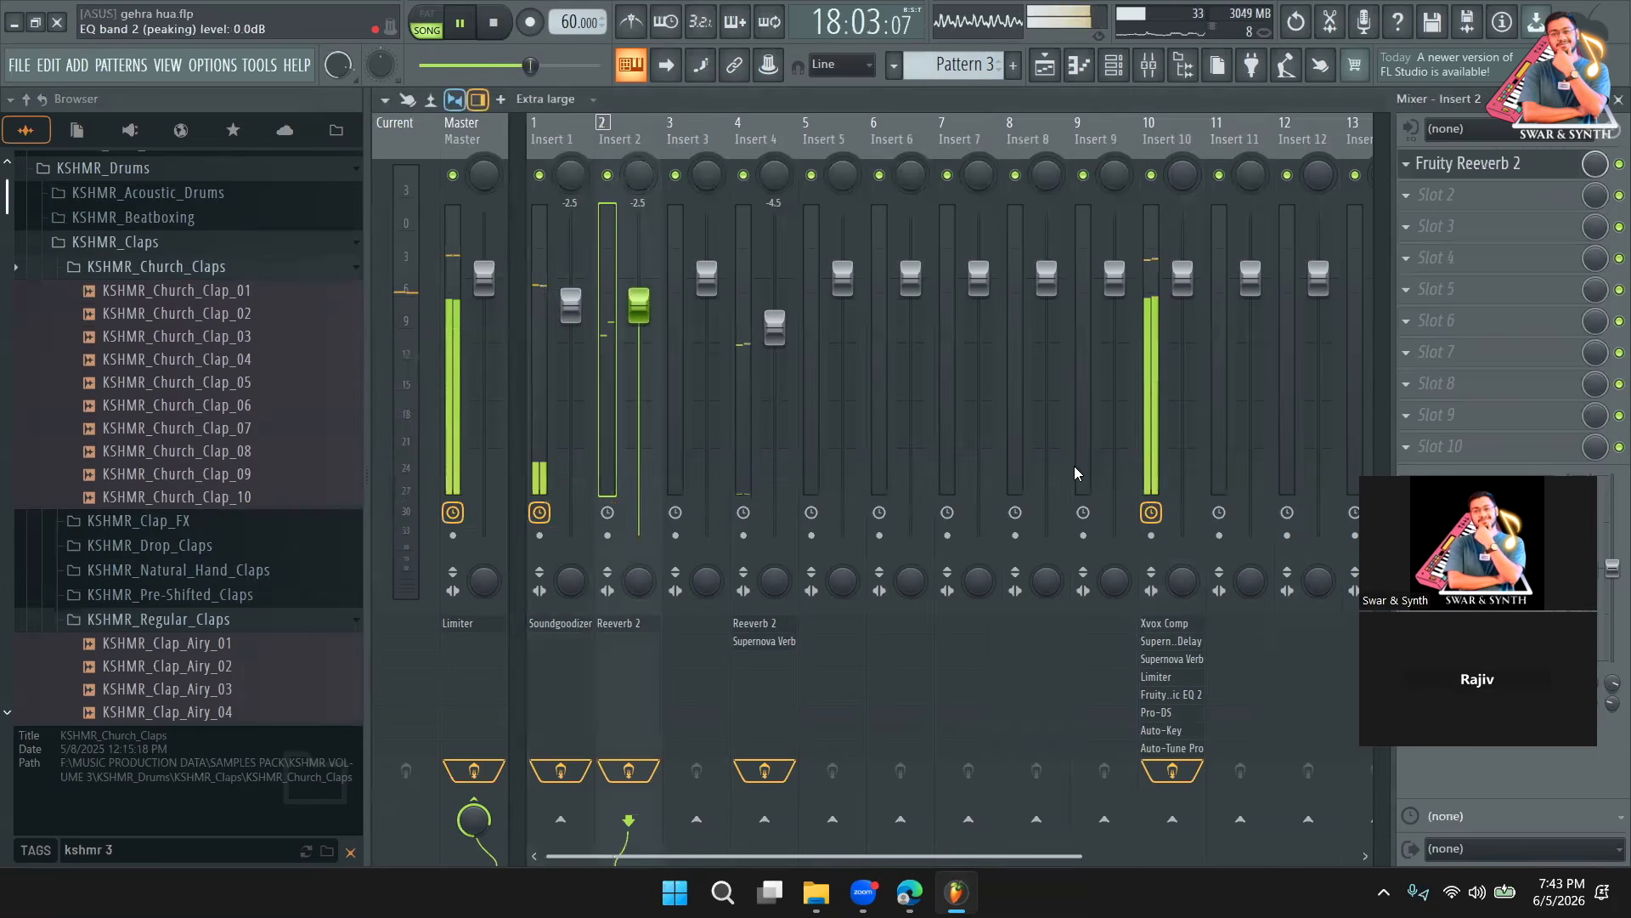
pyautogui.press('space')
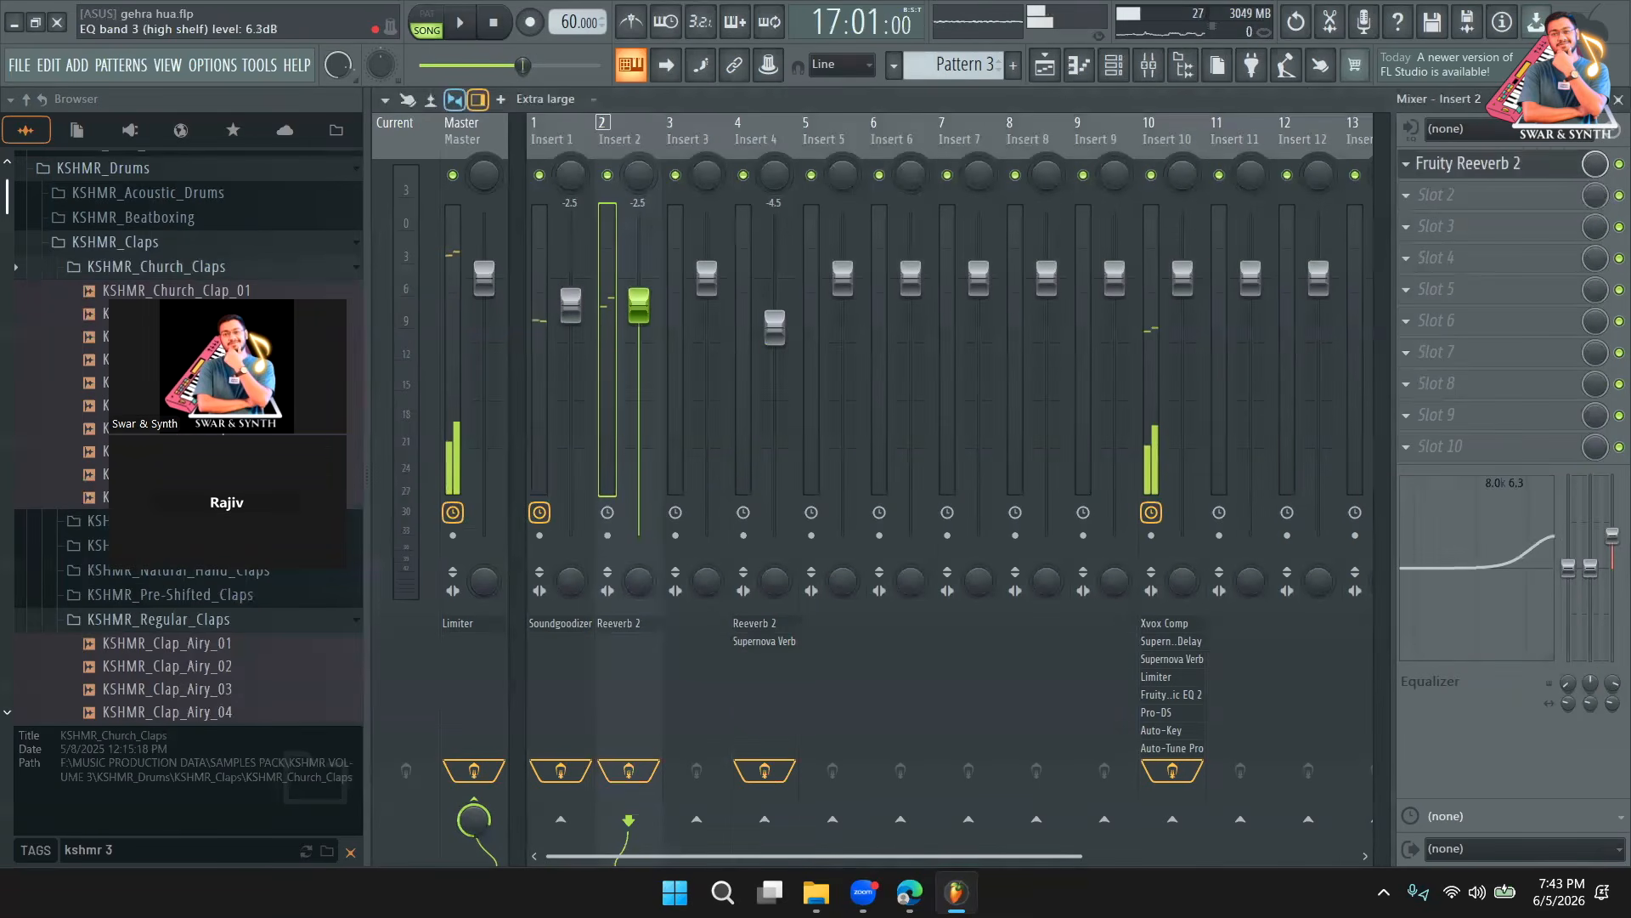
pyautogui.press('space')
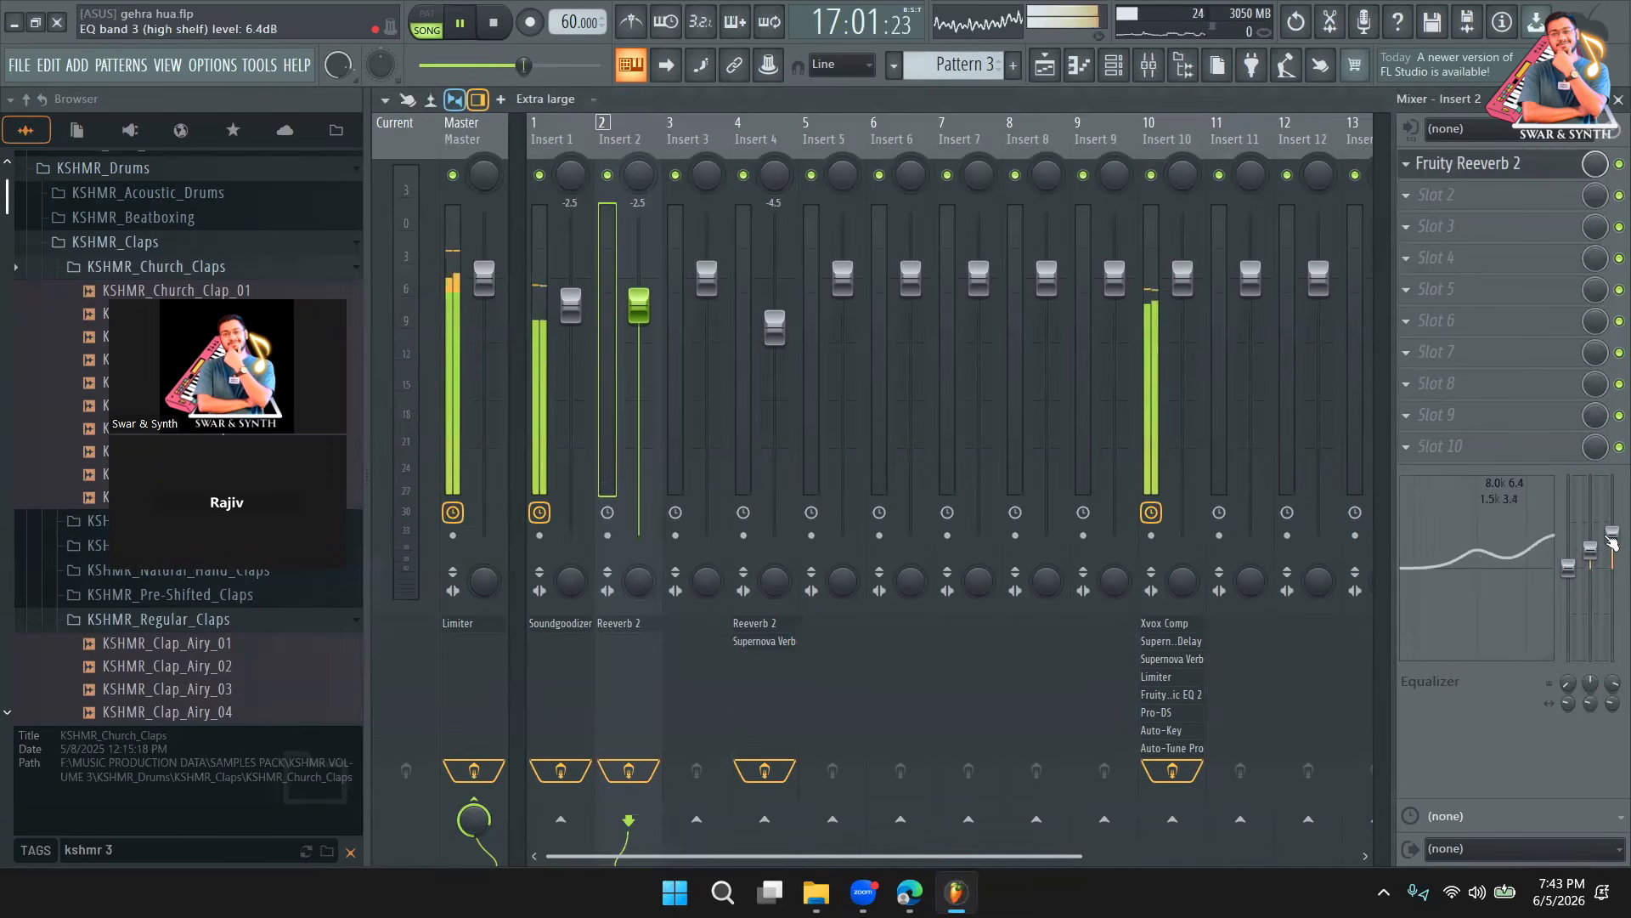
pyautogui.moveTo(633, 314); pyautogui.dragTo(633, 359)
pyautogui.moveTo(1612, 535)
pyautogui.mouseDown()
pyautogui.moveTo(1612, 517)
pyautogui.moveTo(1591, 548)
pyautogui.mouseUp()
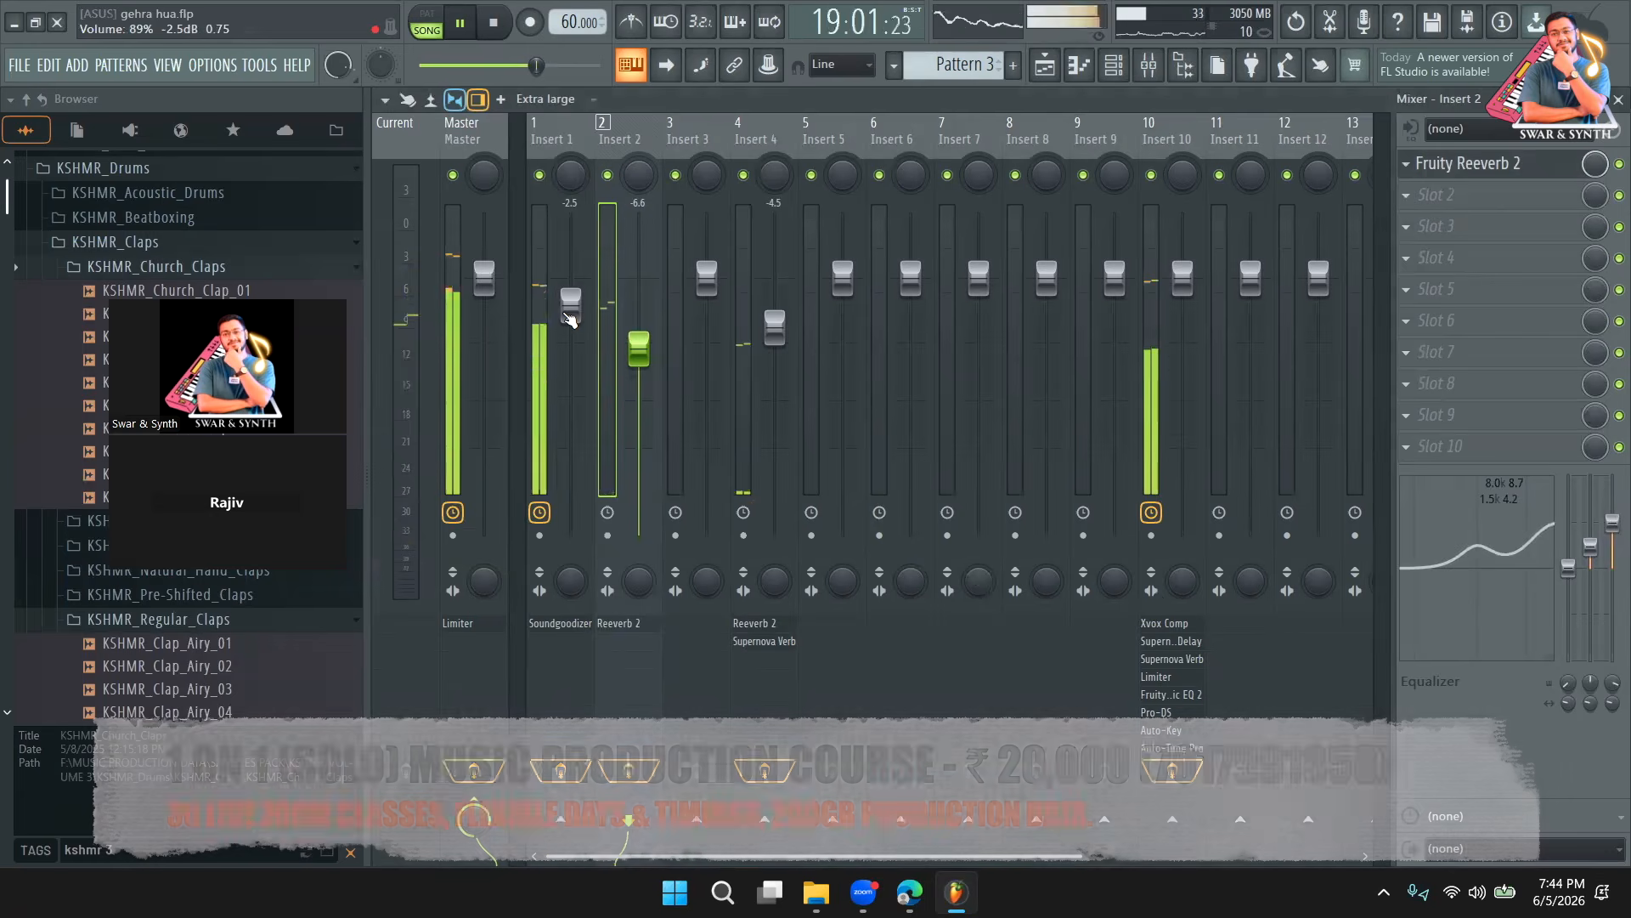
# Raise the Insert 1 mixer level to -1.5 dB and bring the channel rack up over the playlist.
pyautogui.moveTo(569, 318)
pyautogui.mouseDown()
pyautogui.moveTo(571, 286)
pyautogui.moveTo(571, 300)
pyautogui.mouseUp()
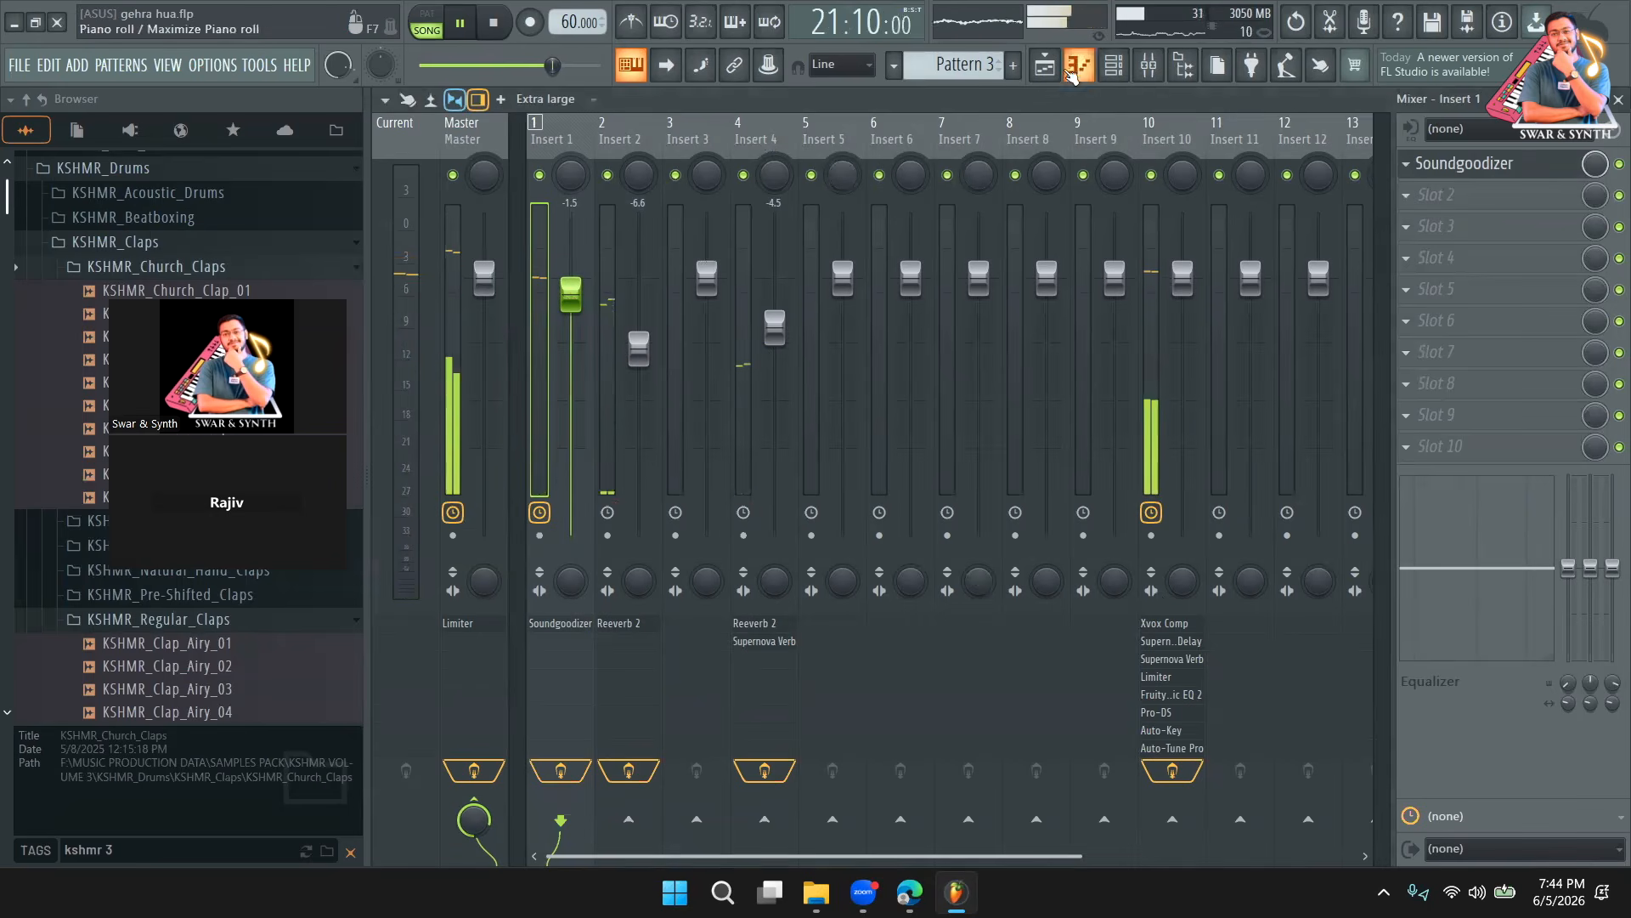
pyautogui.click(1047, 69)
pyautogui.click(1113, 70)
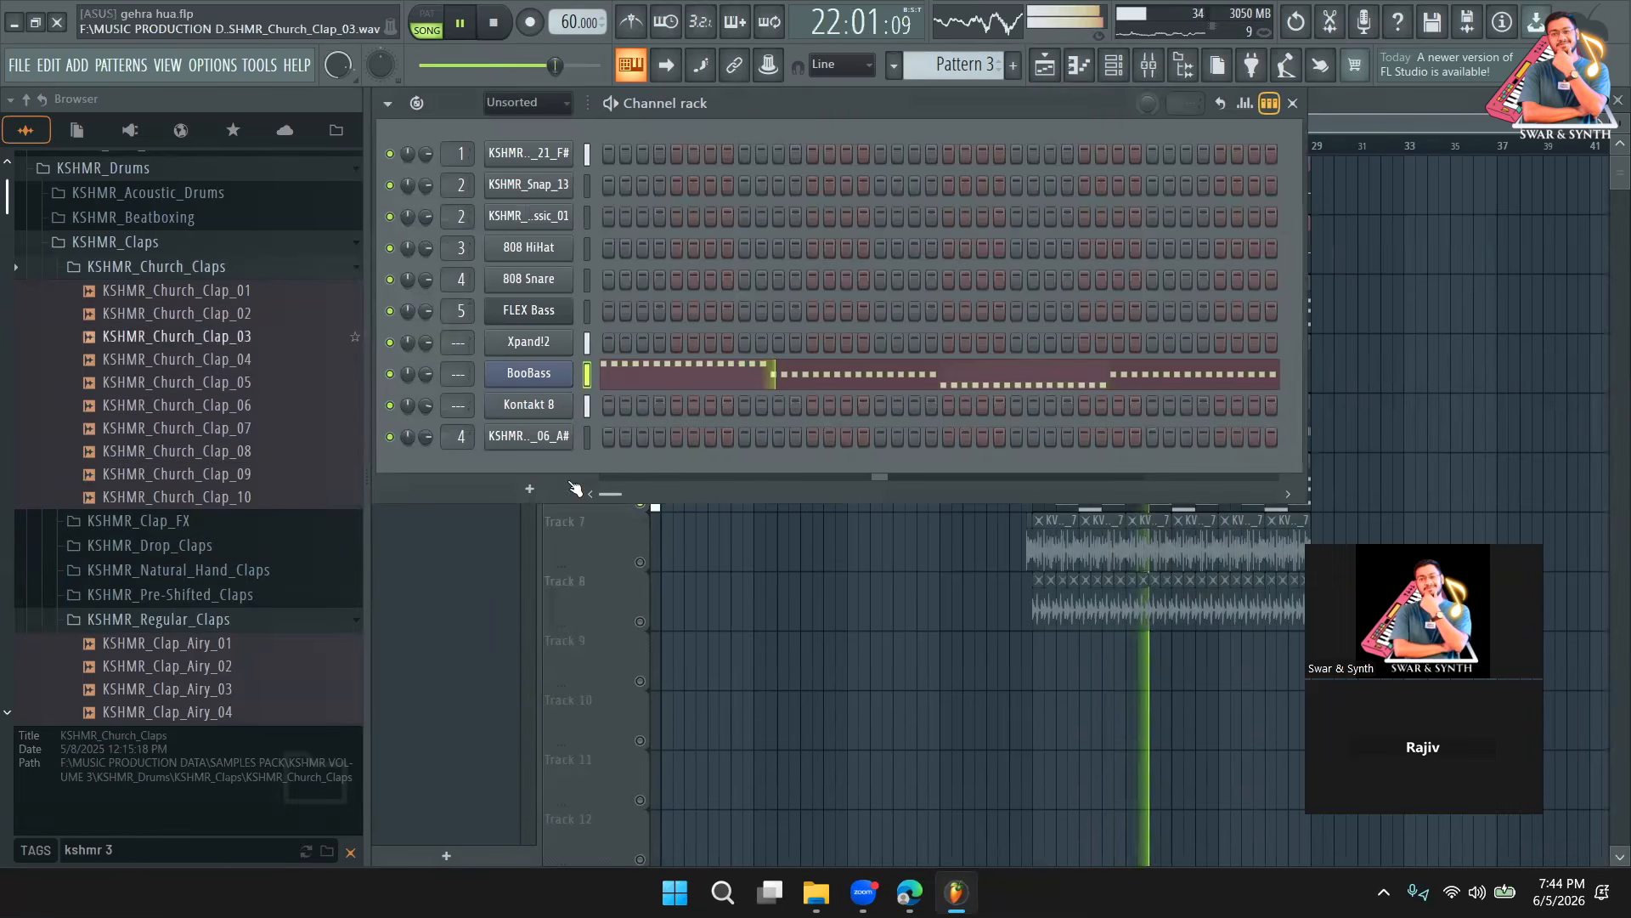
# Collapse the KSHMR claps and snares folders and expand KSHMR_Hi_Hats_Closed inside KSHMR_Cymbals.
pyautogui.click(114, 242)
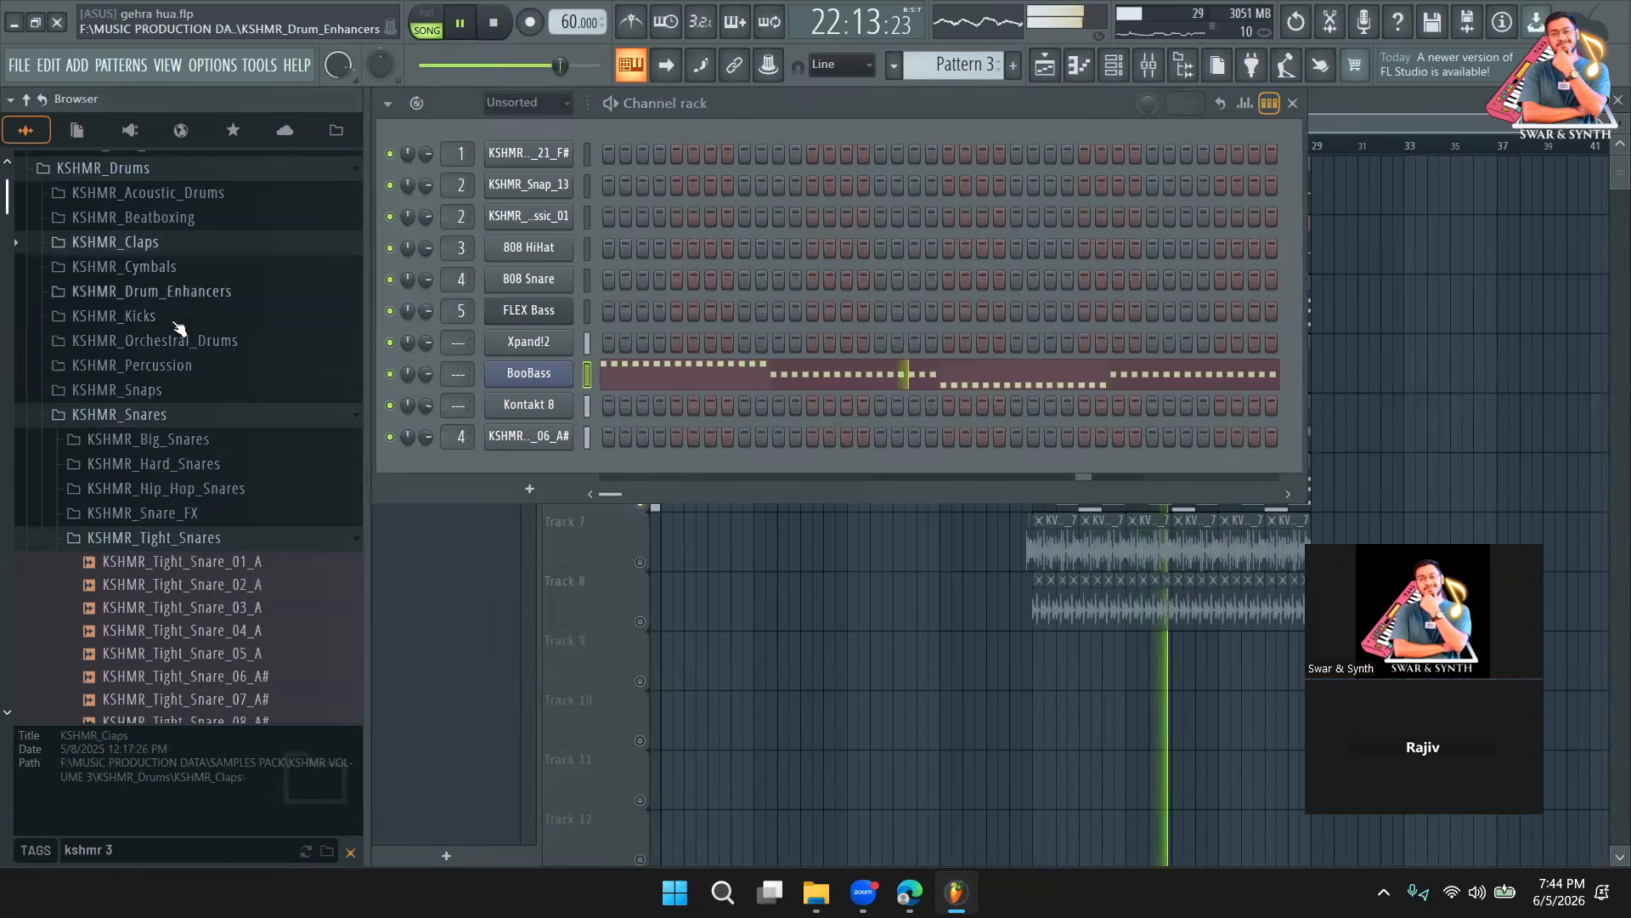
pyautogui.click(170, 414)
pyautogui.click(180, 268)
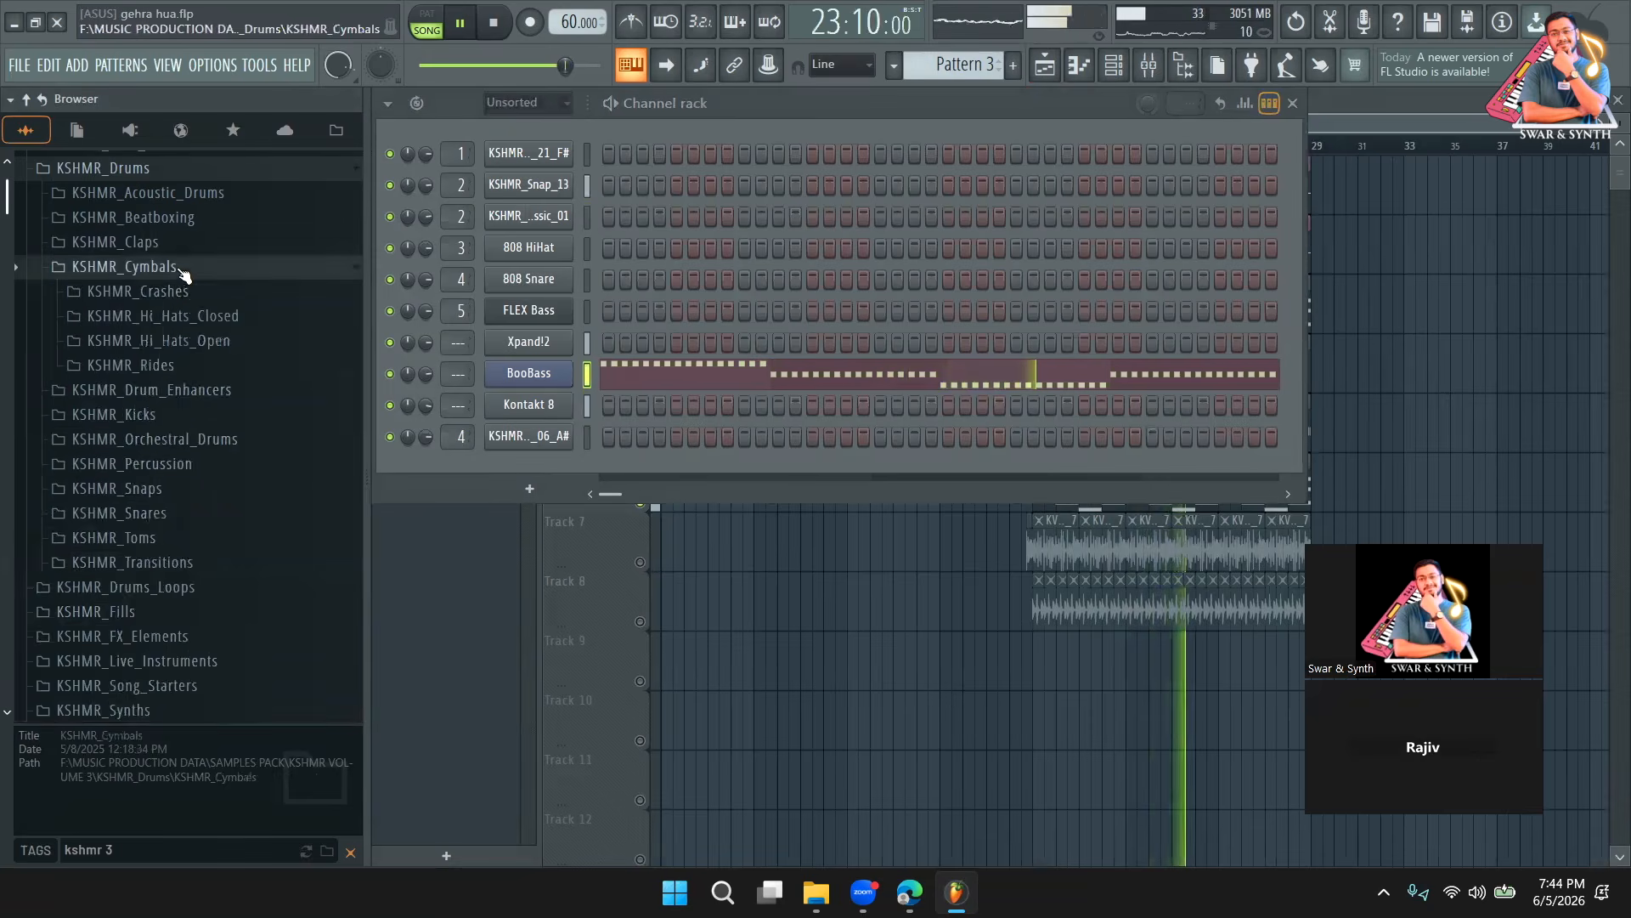
pyautogui.click(166, 316)
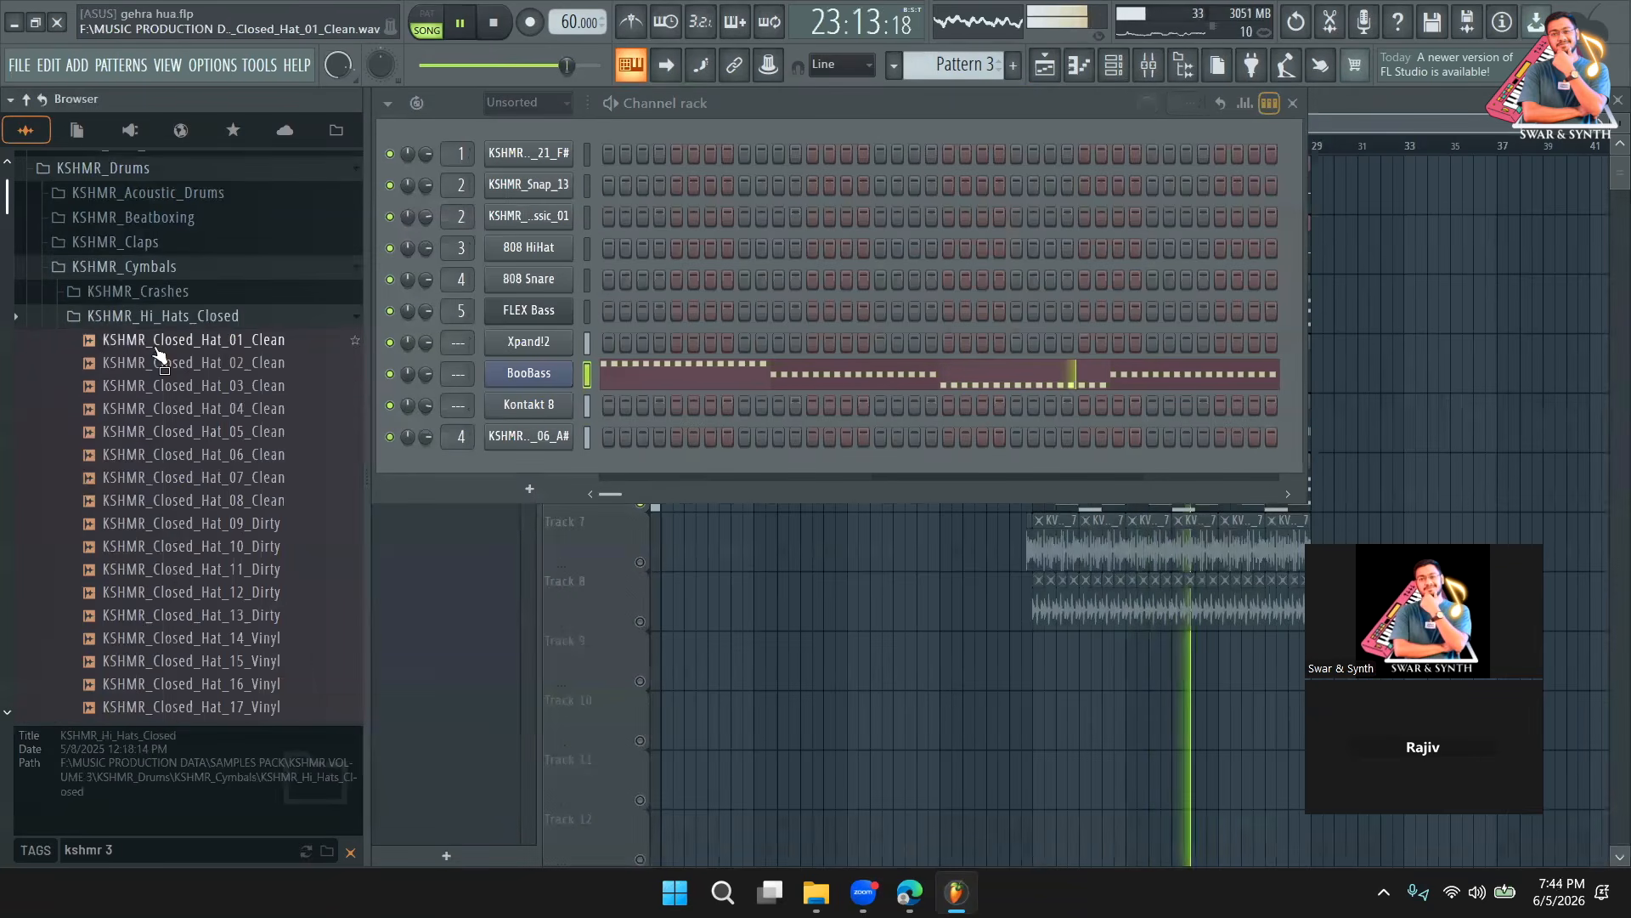
# Audition several closed hats and add KSHMR_Closed_Hat_09_Dirty as a new channel below the snare.
pyautogui.click(167, 432)
pyautogui.click(224, 477)
pyautogui.click(268, 522)
pyautogui.click(272, 479)
pyautogui.click(271, 501)
pyautogui.moveTo(265, 525); pyautogui.dragTo(540, 481)
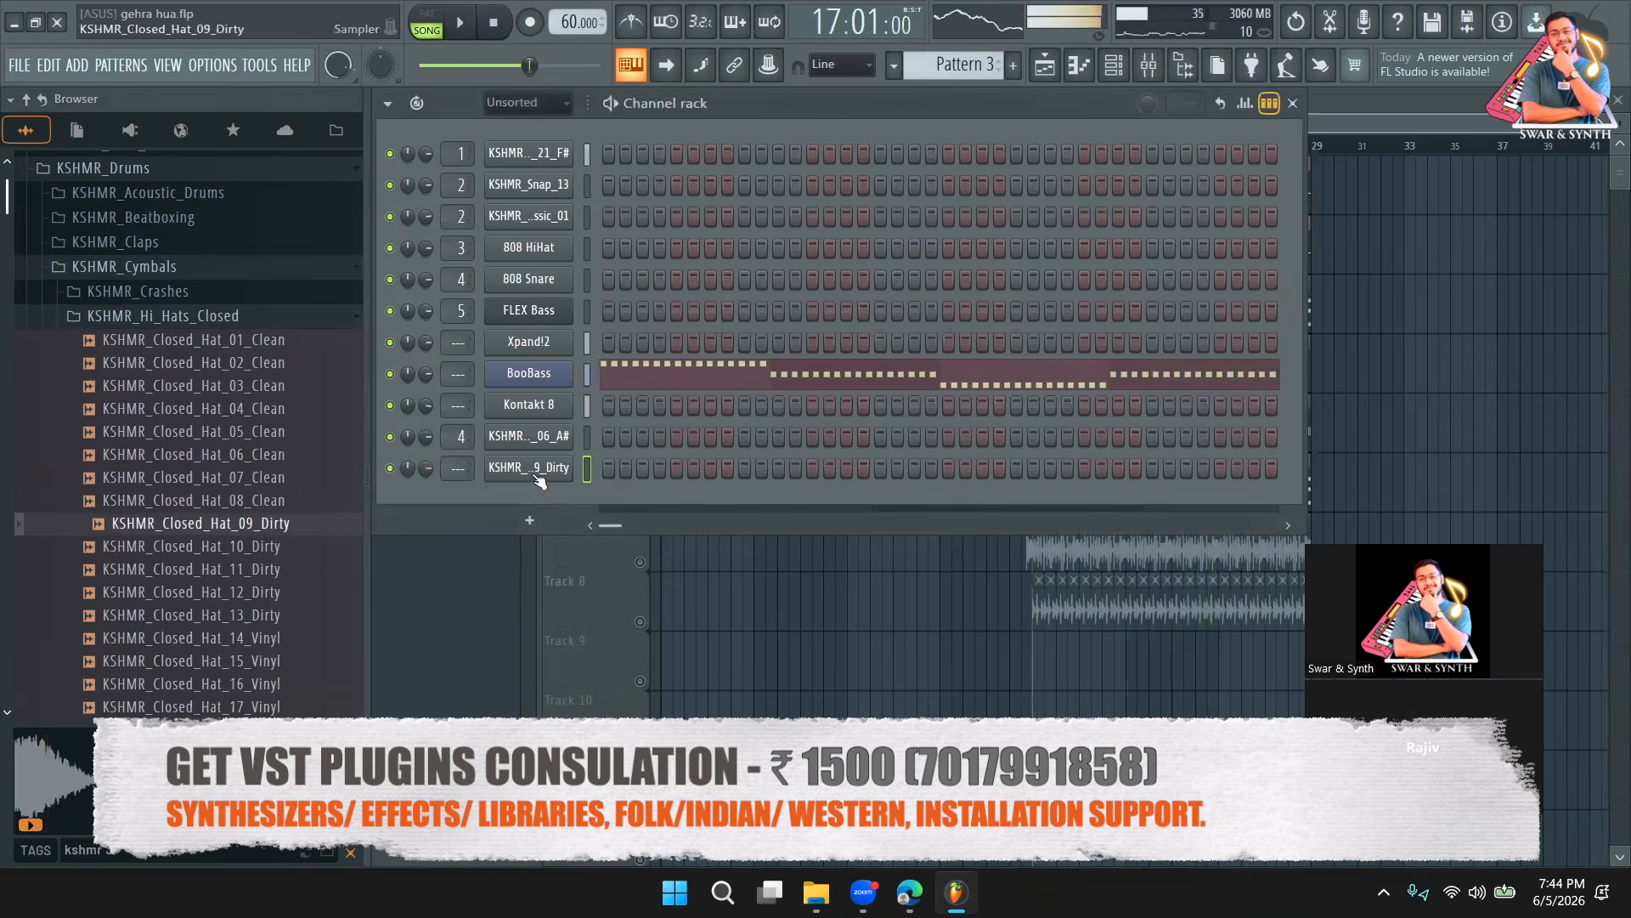
# Switch to Pattern 2 and place closed hat hits on steps 3, 7, 10 and 15.
pyautogui.moveTo(962, 66); pyautogui.dragTo(962, 74)
pyautogui.click(647, 469)
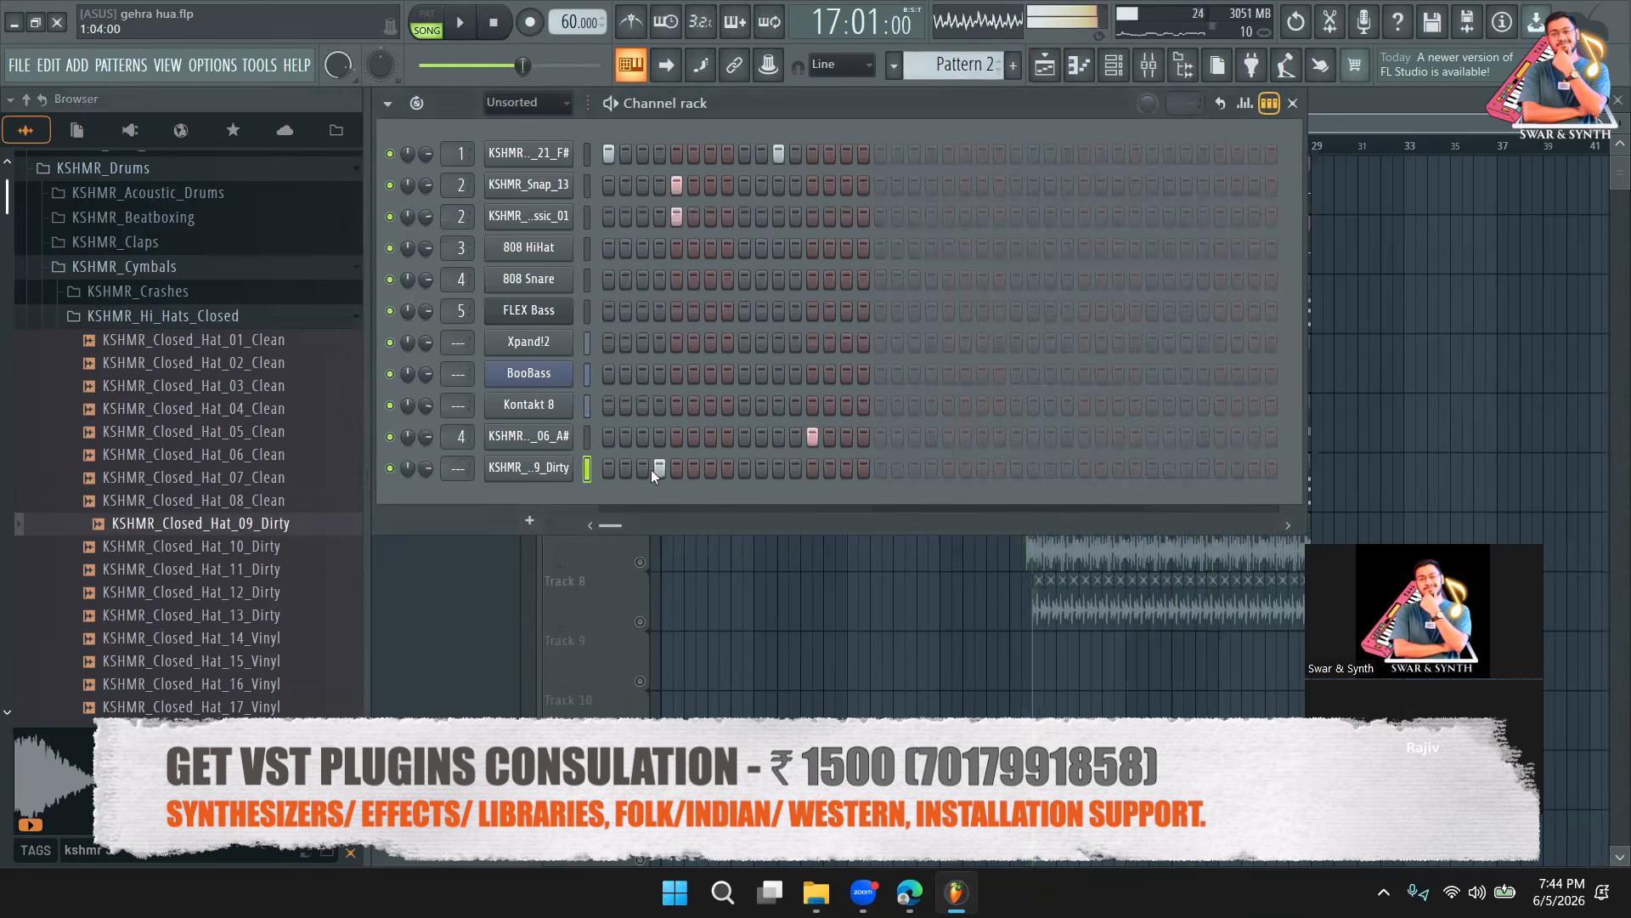
pyautogui.click(710, 470)
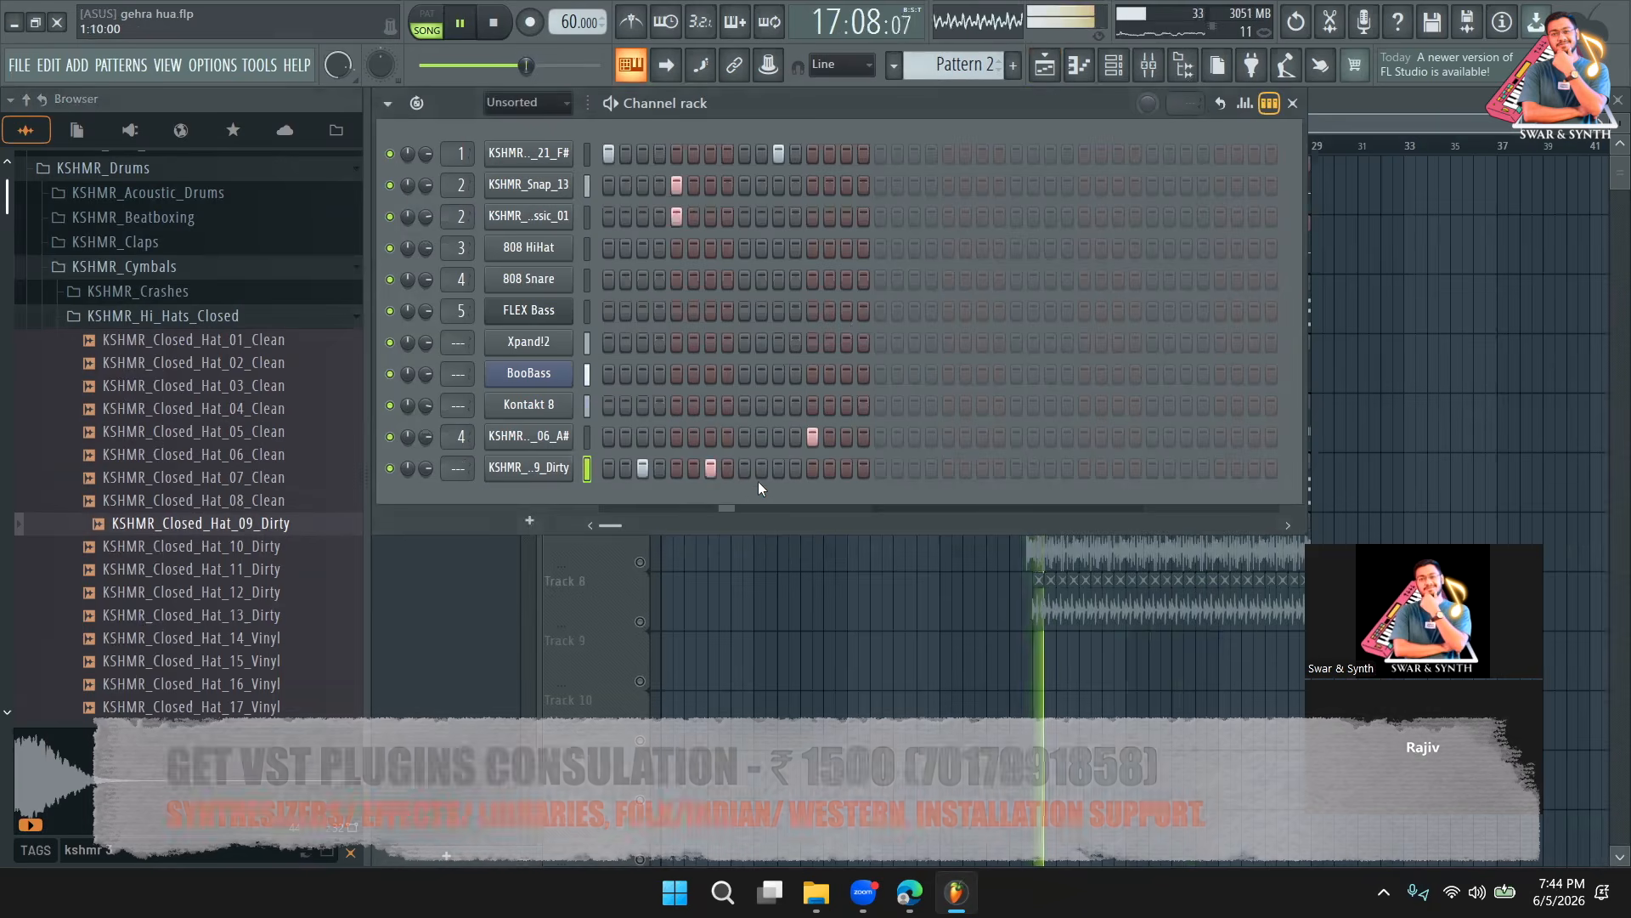
pyautogui.click(778, 470)
pyautogui.click(779, 469)
pyautogui.click(762, 470)
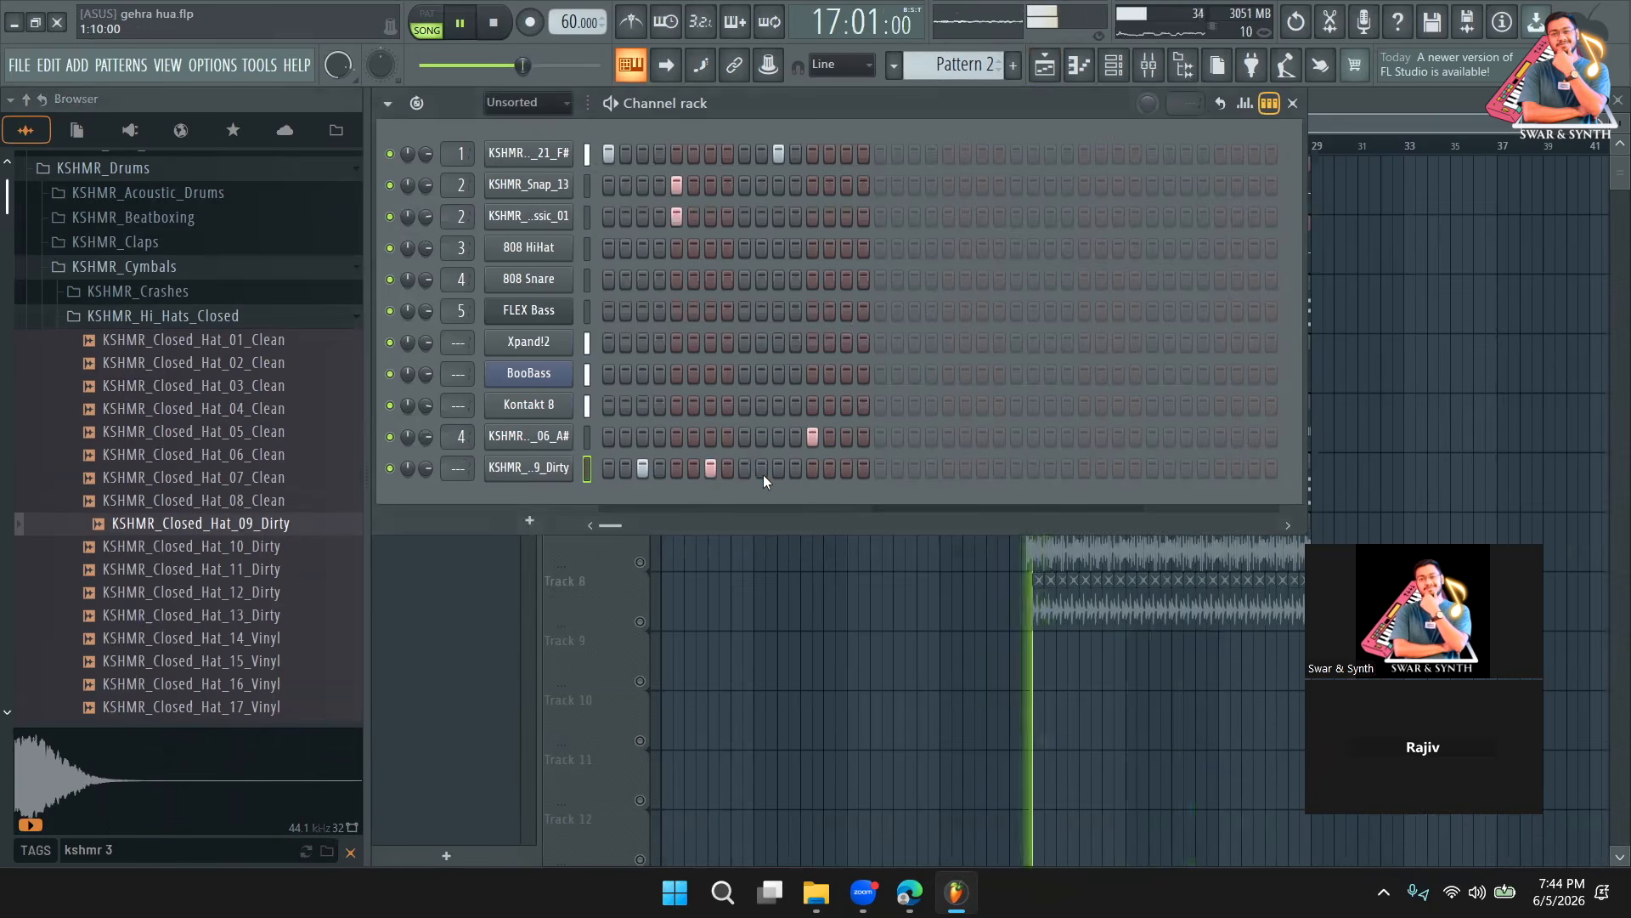
pyautogui.click(845, 469)
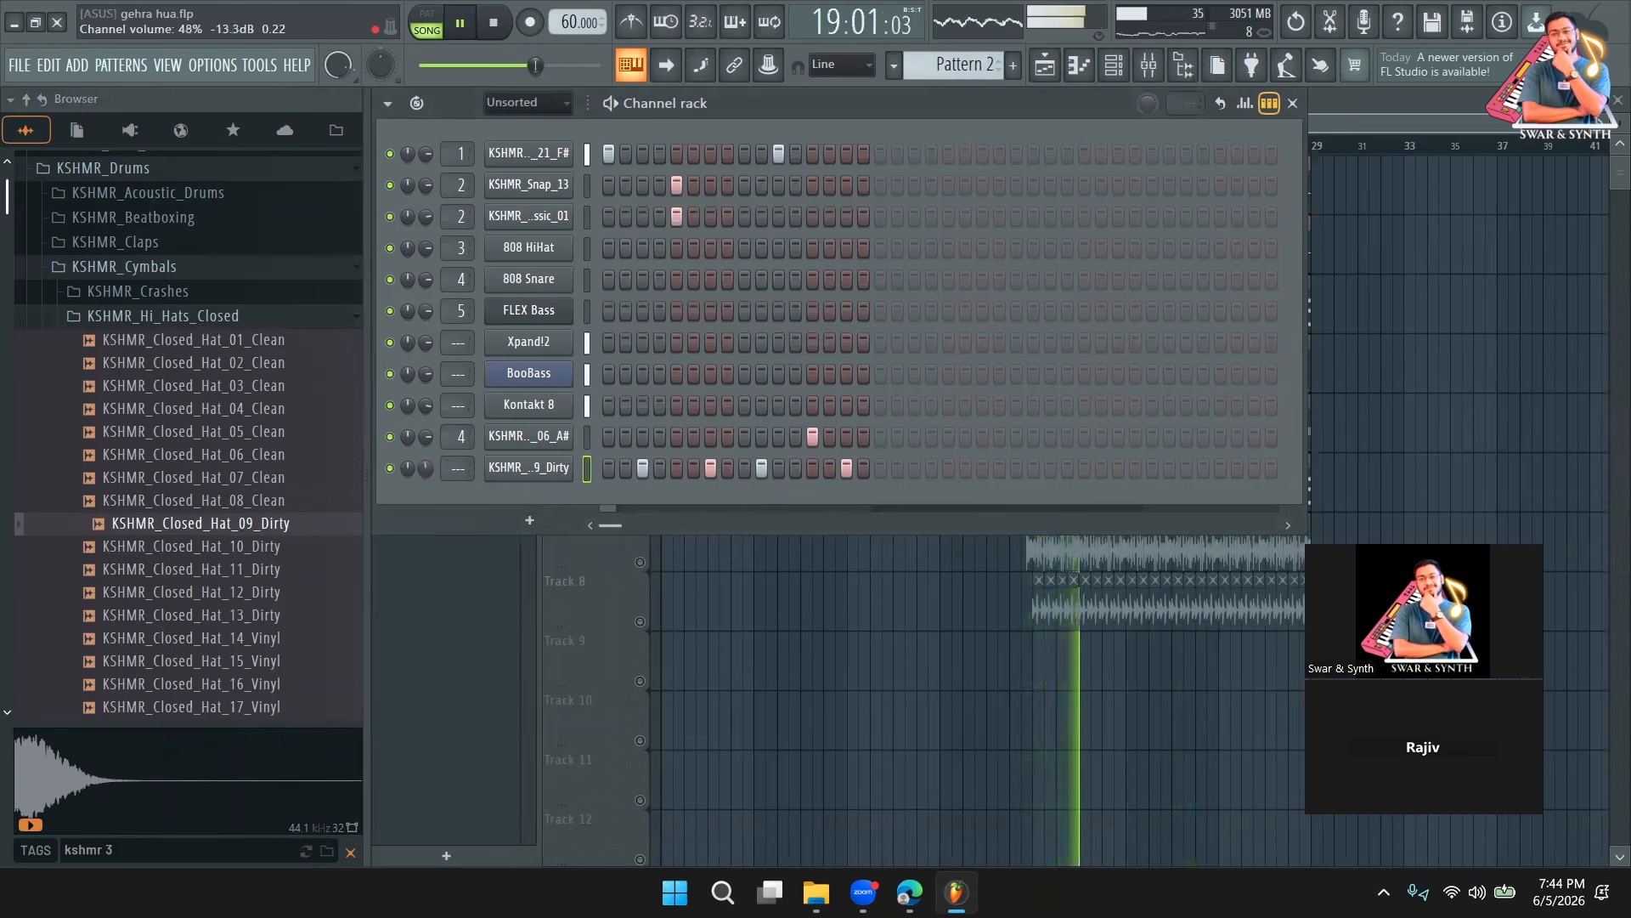
# Collapse the KSHMR_Hi_Hats_Closed folder and expand KSHMR_Shakers inside KSHMR_Percussion.
pyautogui.click(153, 316)
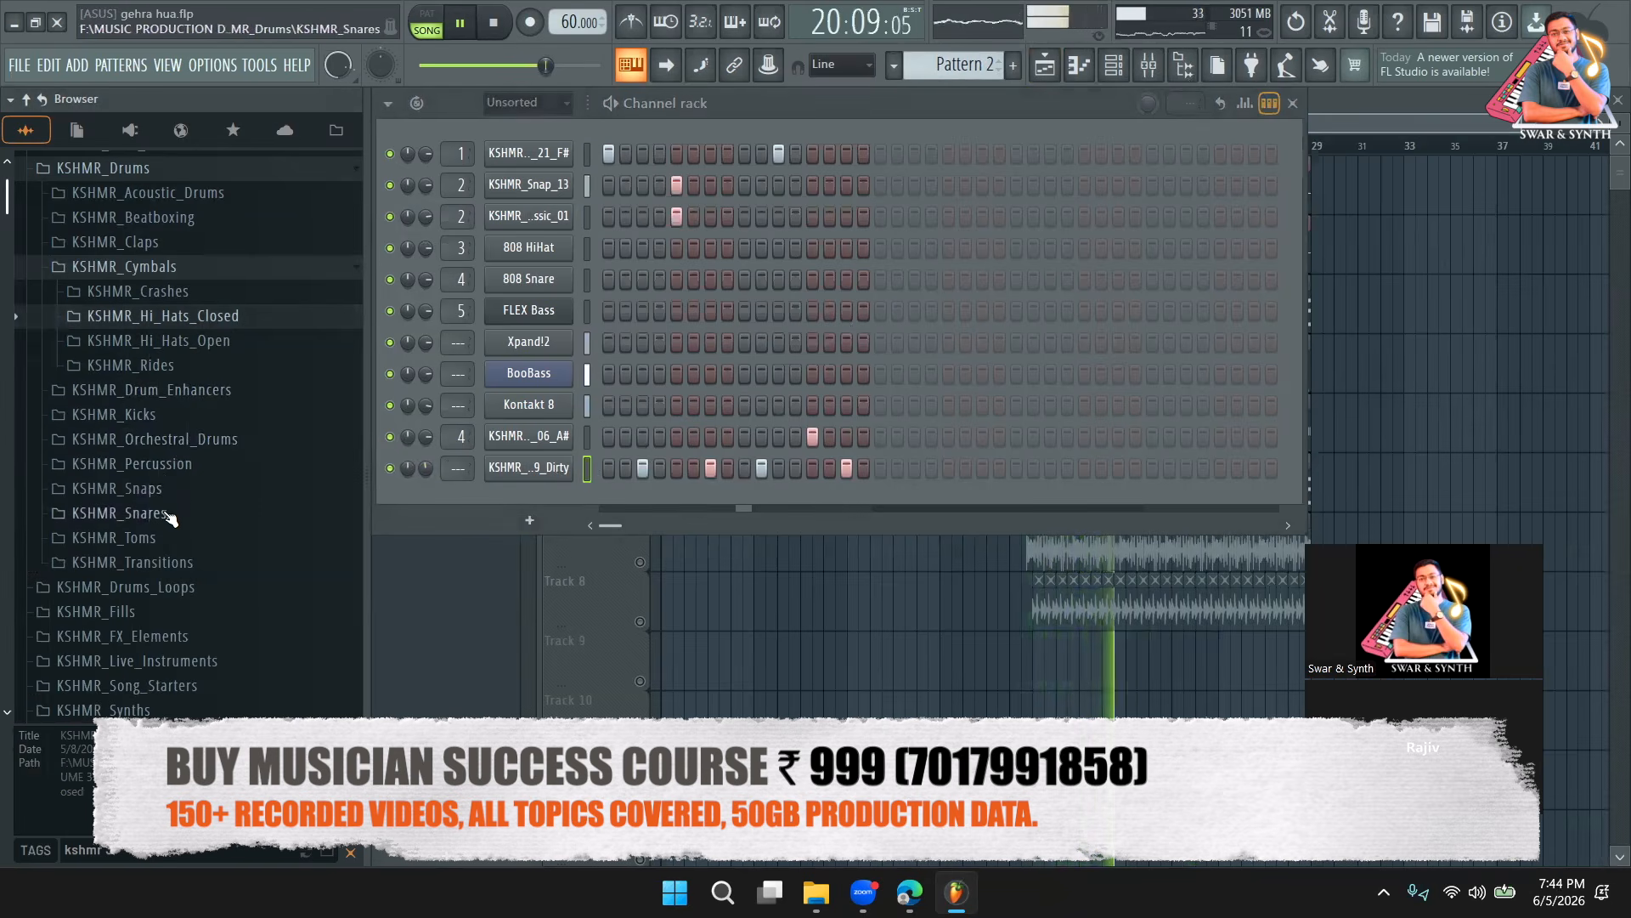
pyautogui.click(177, 469)
pyautogui.click(199, 586)
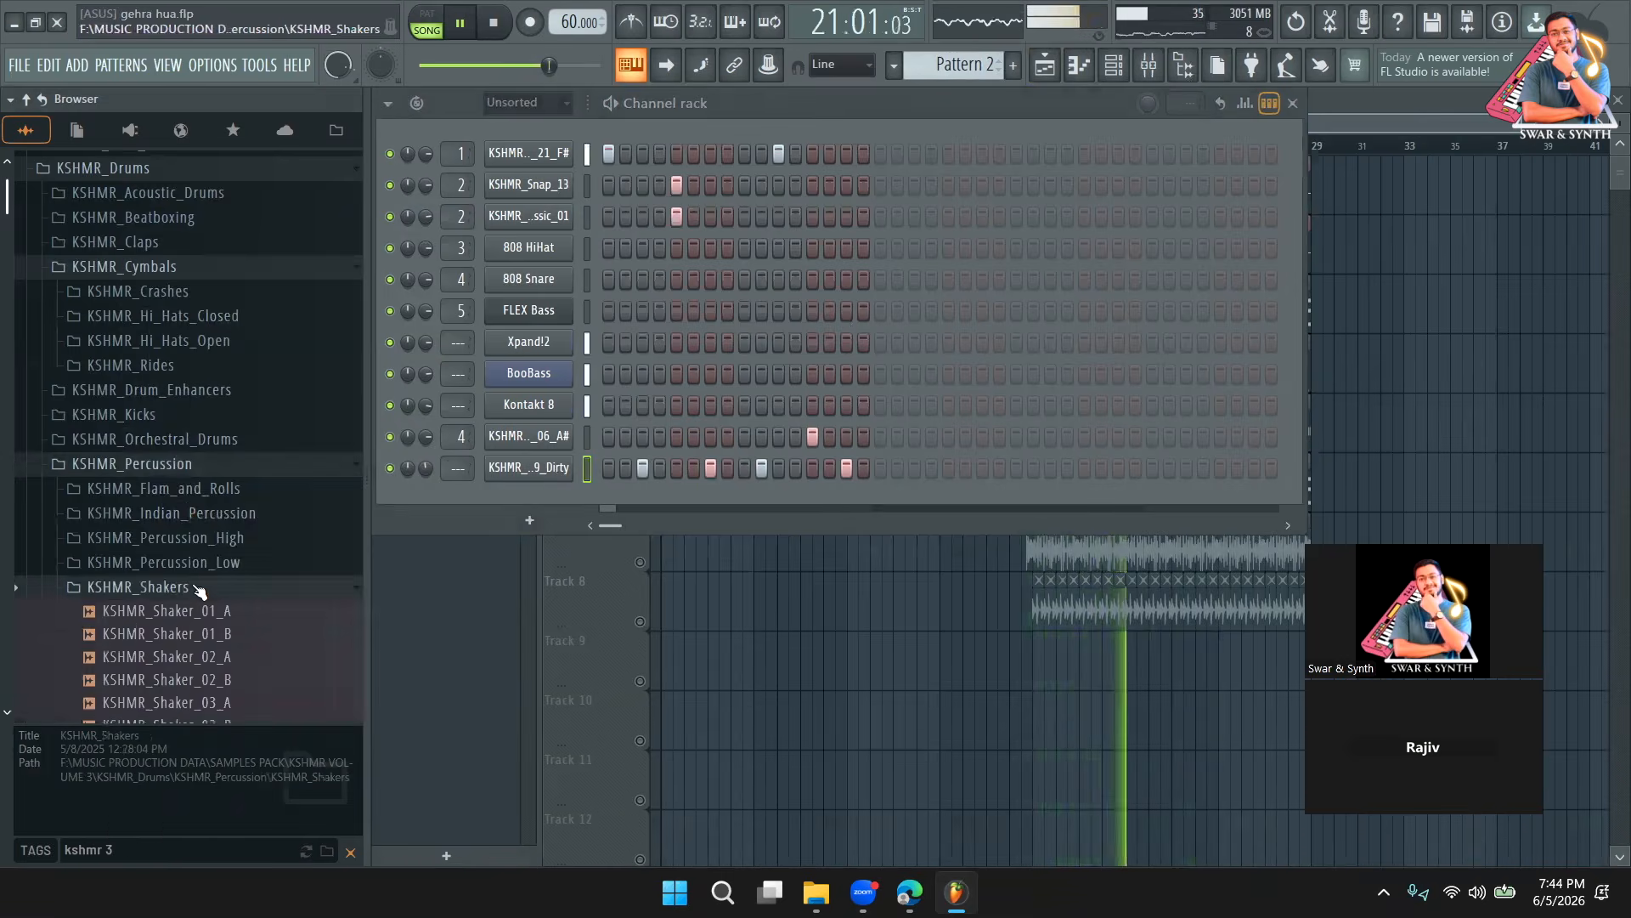
# Audition several KSHMR shaker samples and add KSHMR_Shaker_15_B as a new channel below the closed hat.
pyautogui.scroll(-4, 228, 463)
pyautogui.click(226, 454)
pyautogui.click(219, 388)
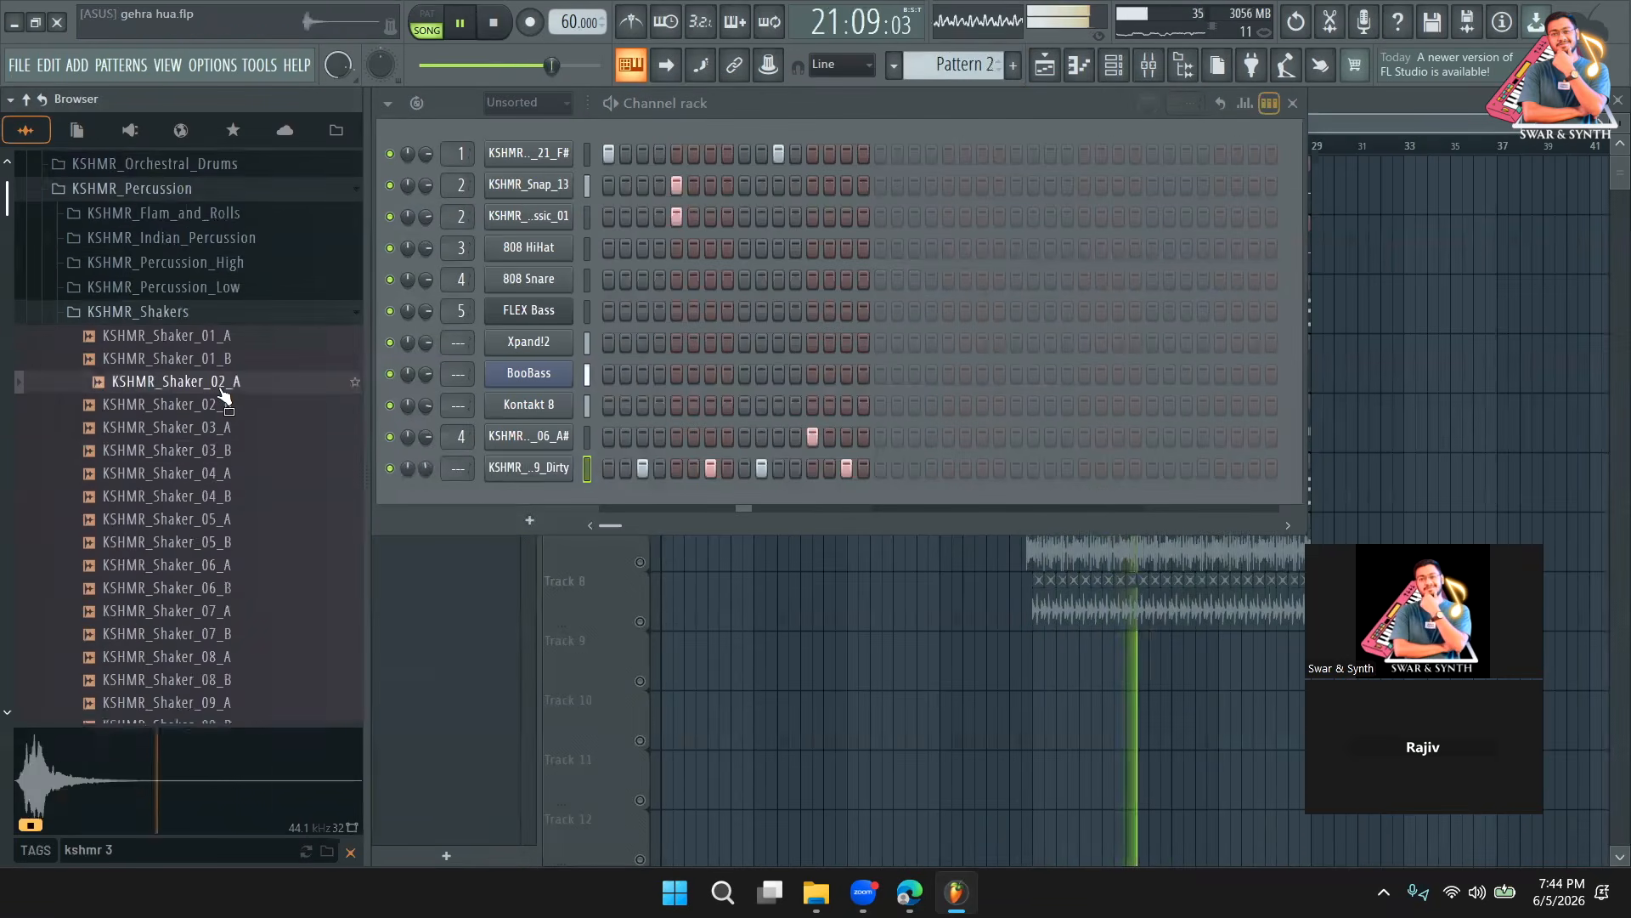
pyautogui.scroll(-4, 219, 395)
pyautogui.click(218, 412)
pyautogui.click(219, 428)
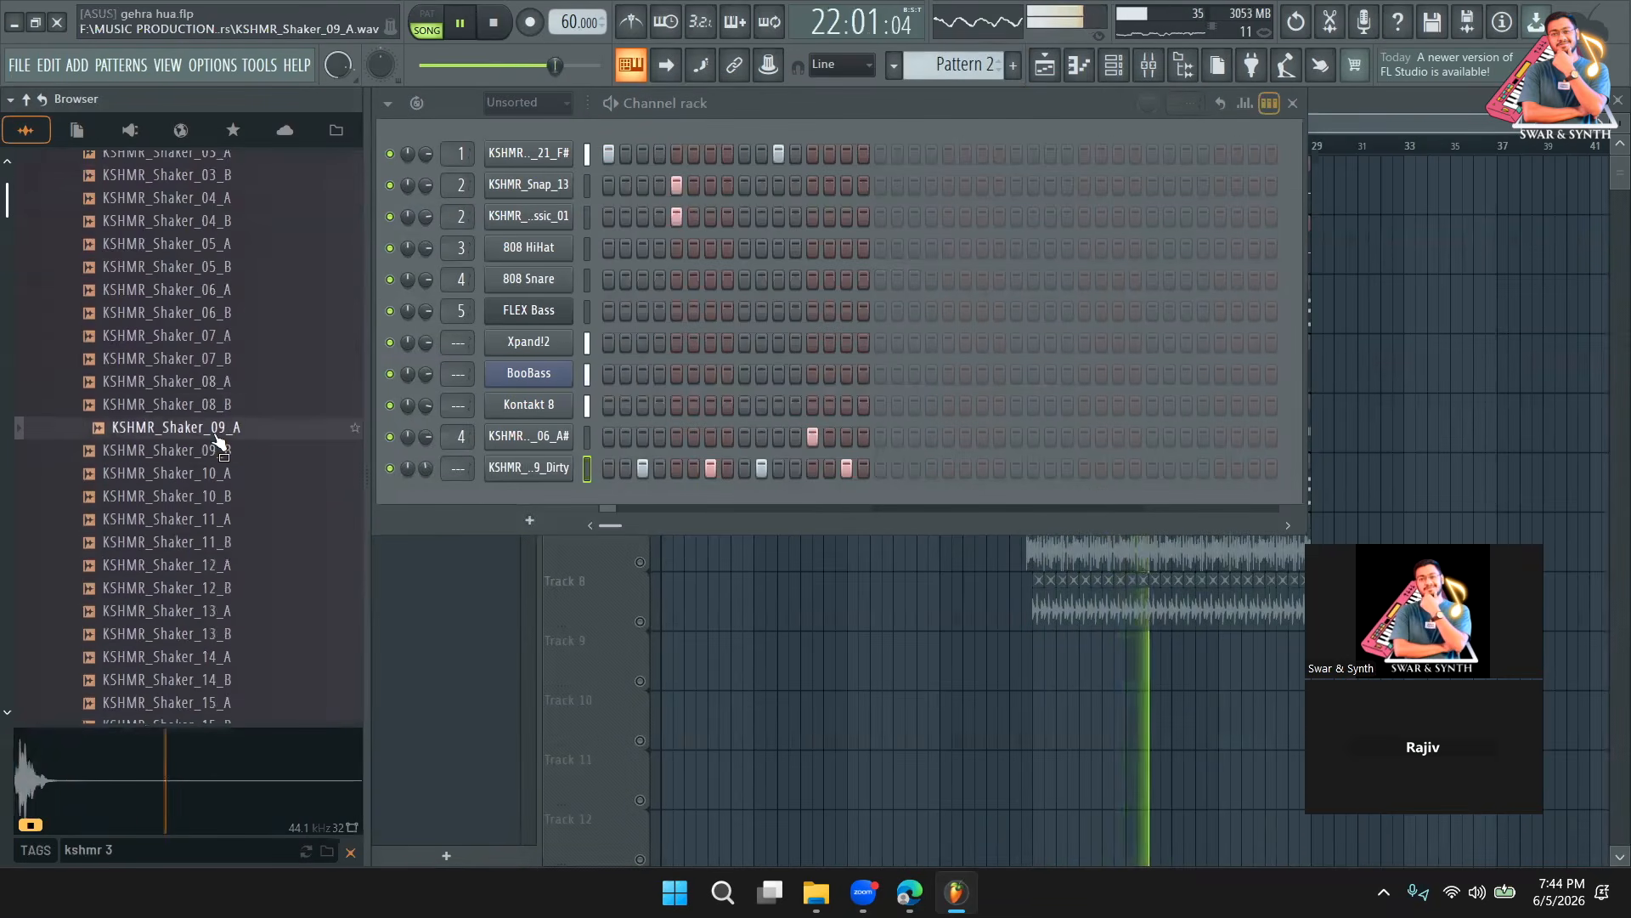
pyautogui.click(229, 516)
pyautogui.scroll(-2, 229, 515)
pyautogui.click(222, 455)
pyautogui.scroll(-2, 223, 458)
pyautogui.click(229, 494)
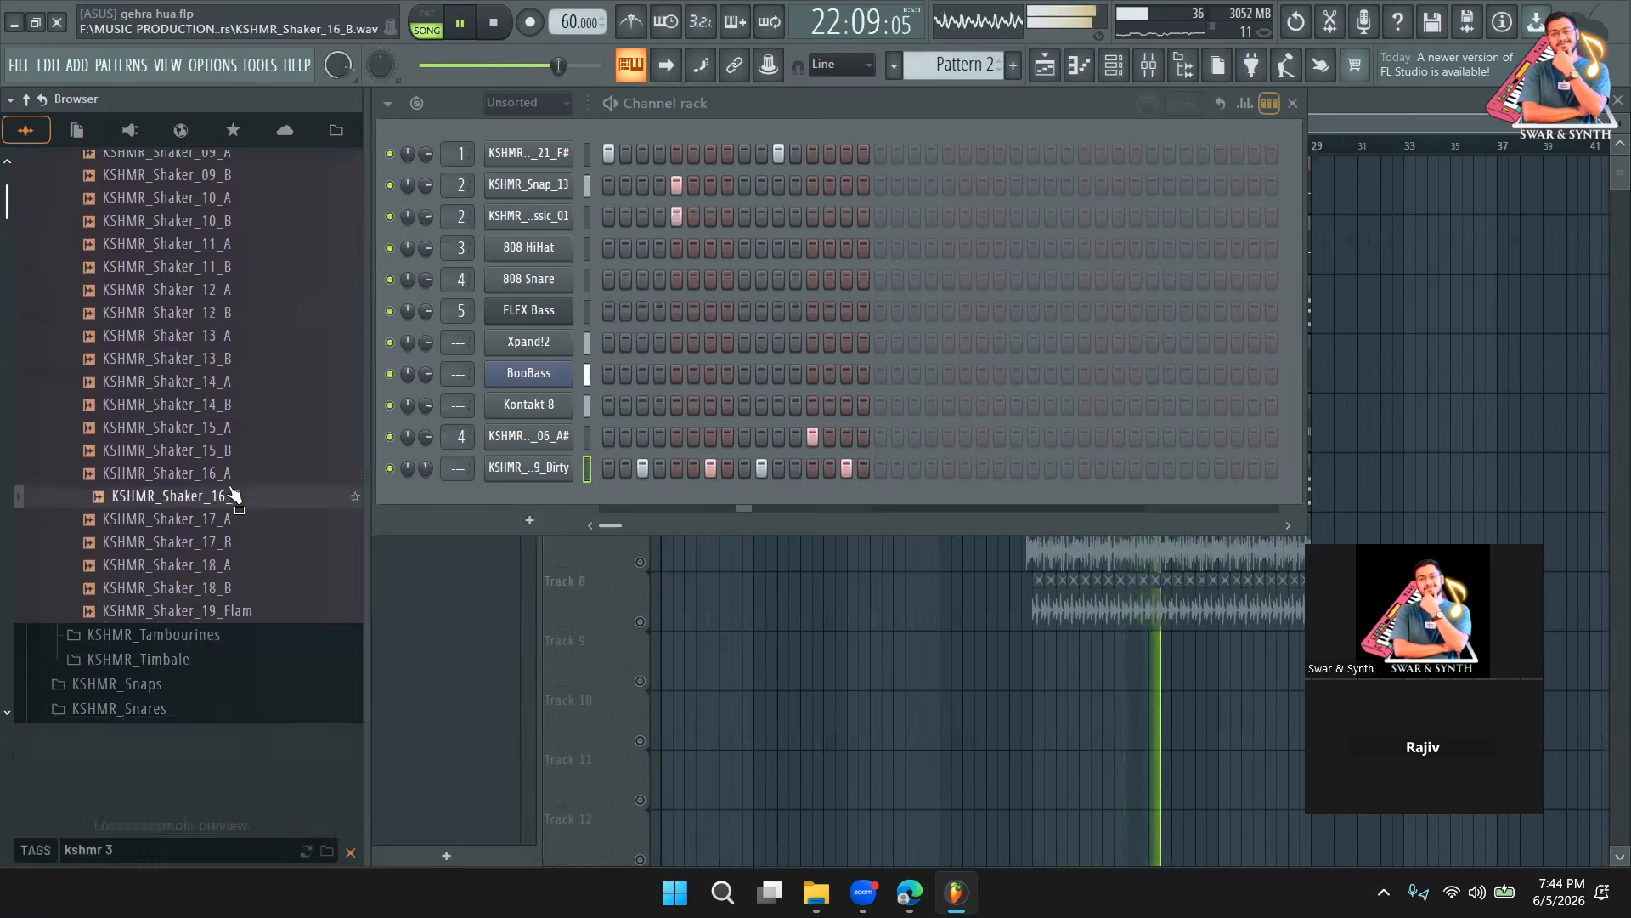
pyautogui.click(225, 434)
pyautogui.click(228, 450)
pyautogui.click(236, 470)
pyautogui.click(236, 457)
pyautogui.moveTo(543, 500); pyautogui.dragTo(553, 505)
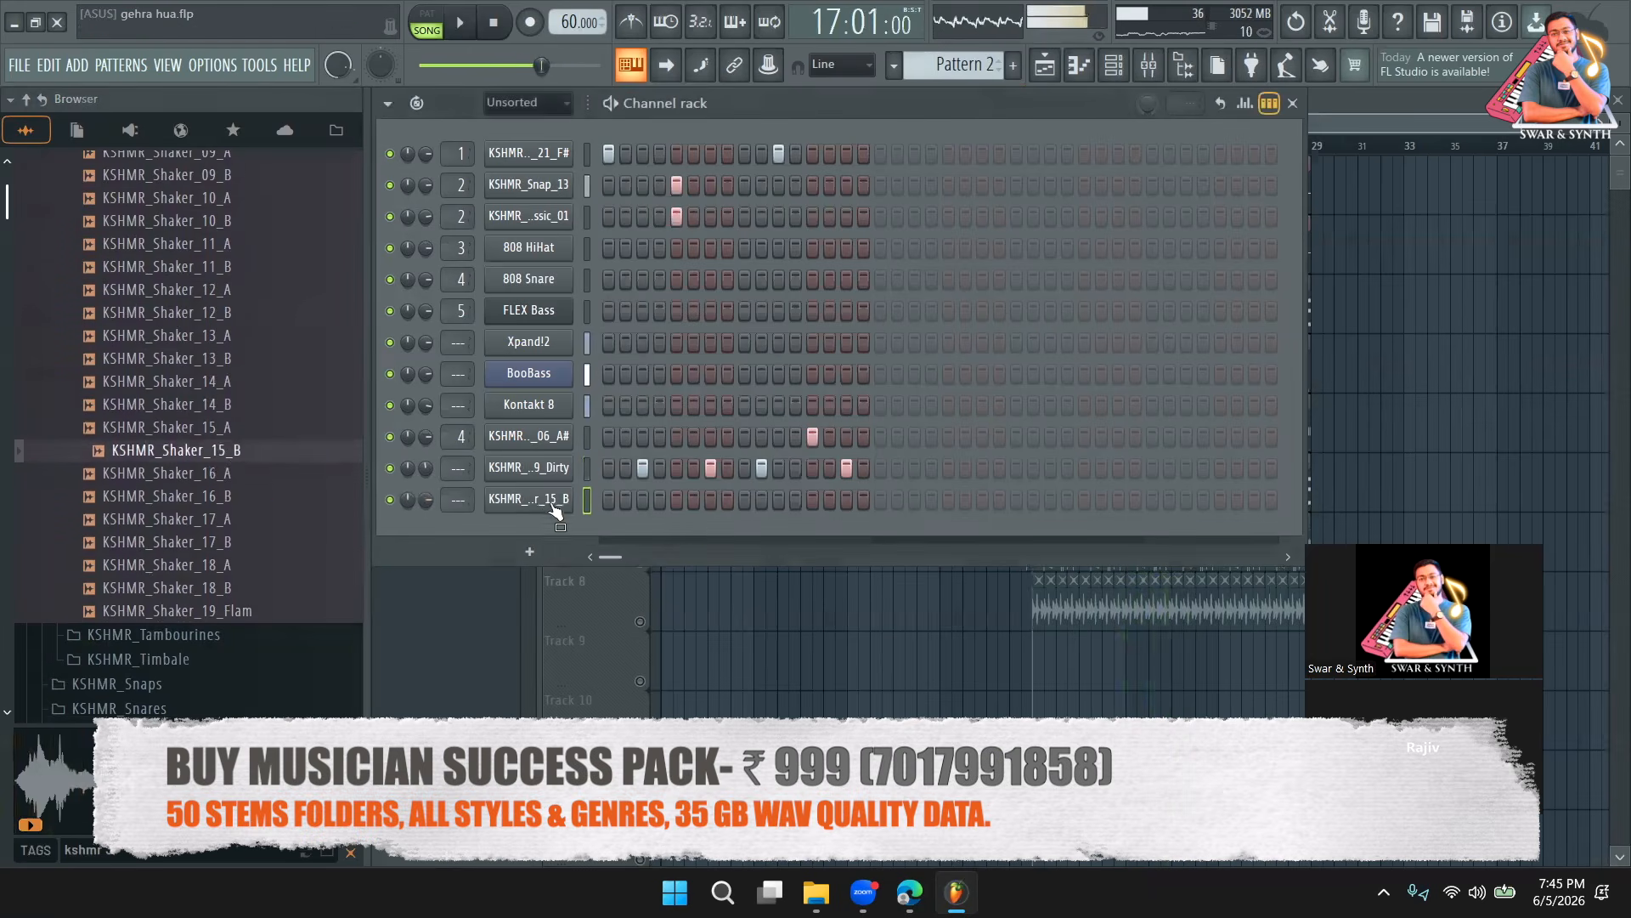
# Place a KSHMR_Shaker_15_B hit on step 9 of Pattern 2 and adjust the shaker's channel volume.
pyautogui.click(745, 500)
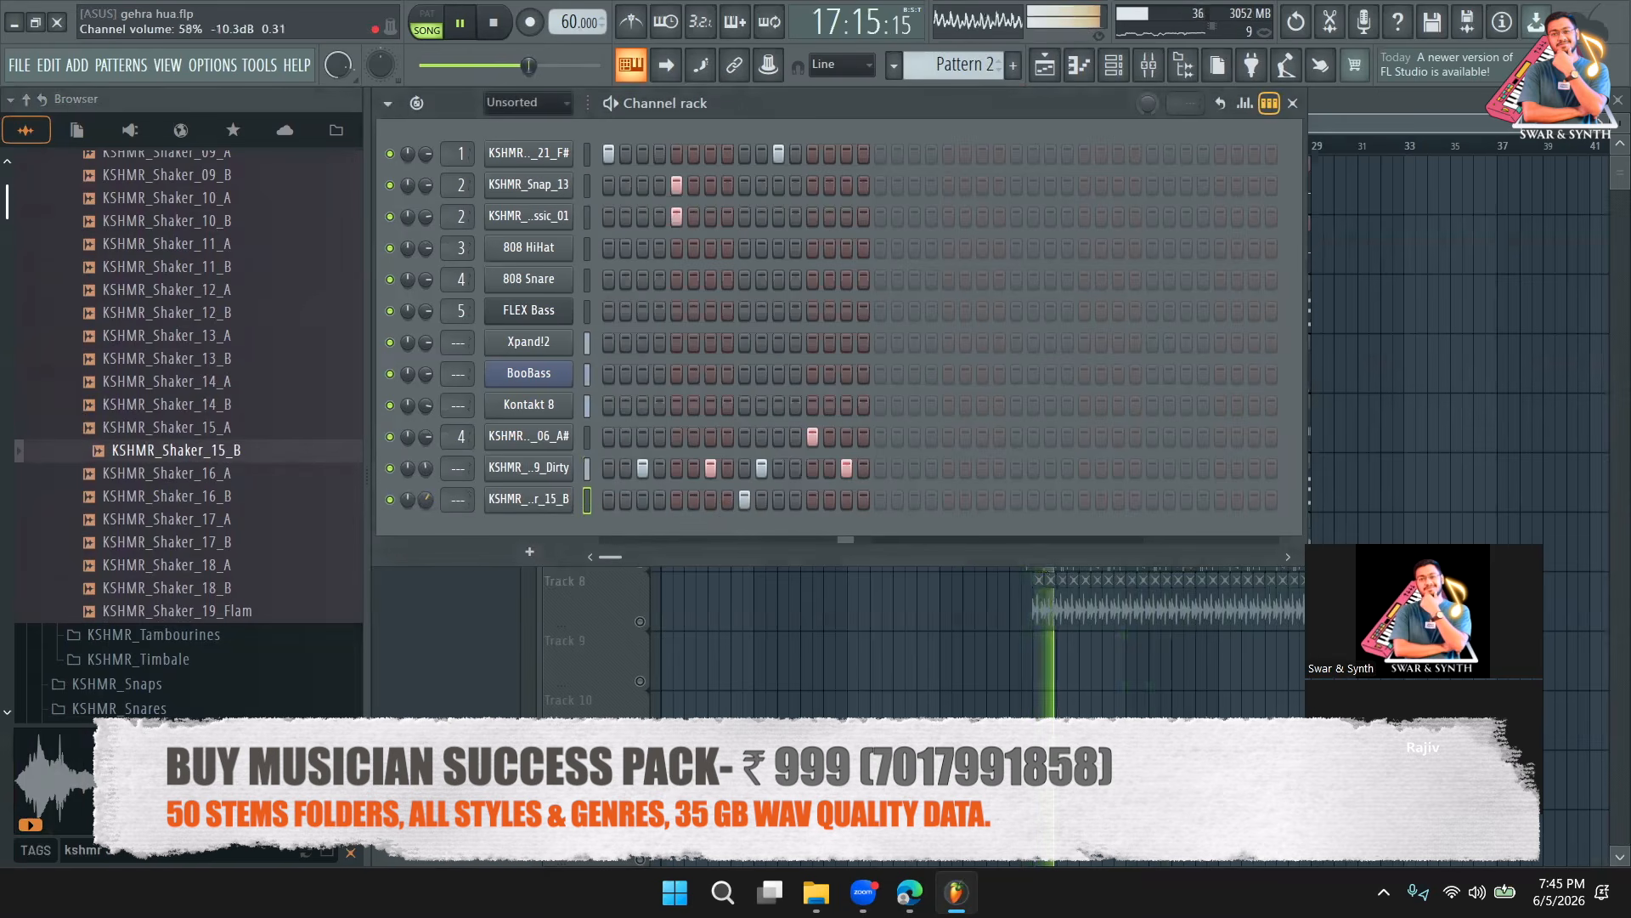
pyautogui.moveTo(428, 495); pyautogui.dragTo(428, 480)
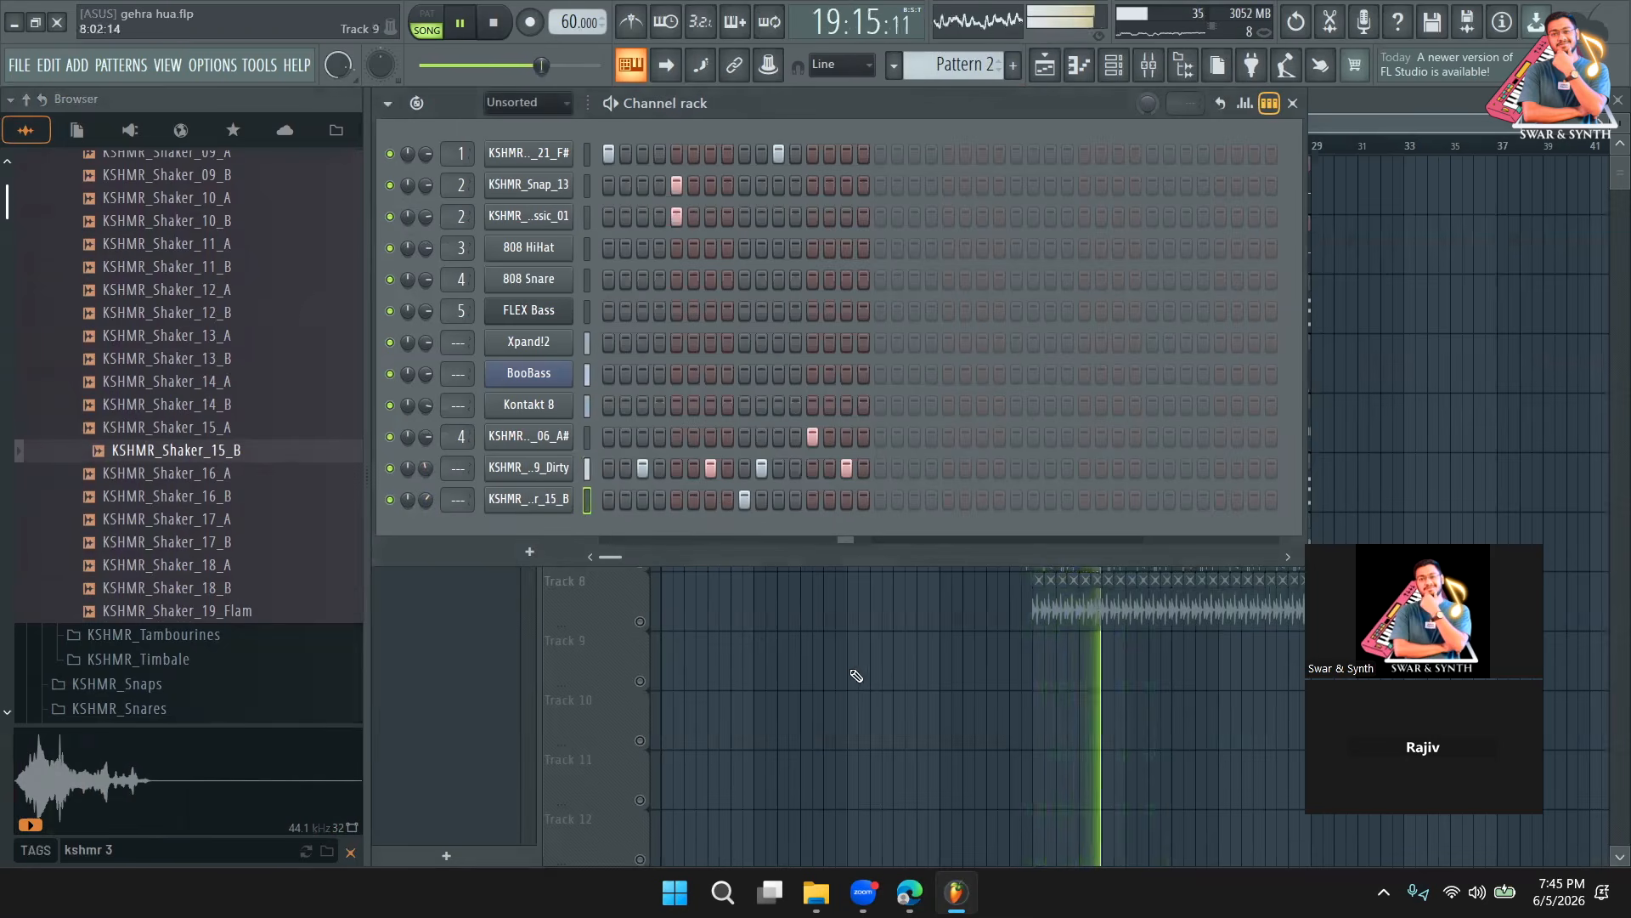
# Stop playback, unmute Track 7 with the tabla clips in the playlist and play the song from the middle of bar 16.
pyautogui.press('F6')
pyautogui.press('space')
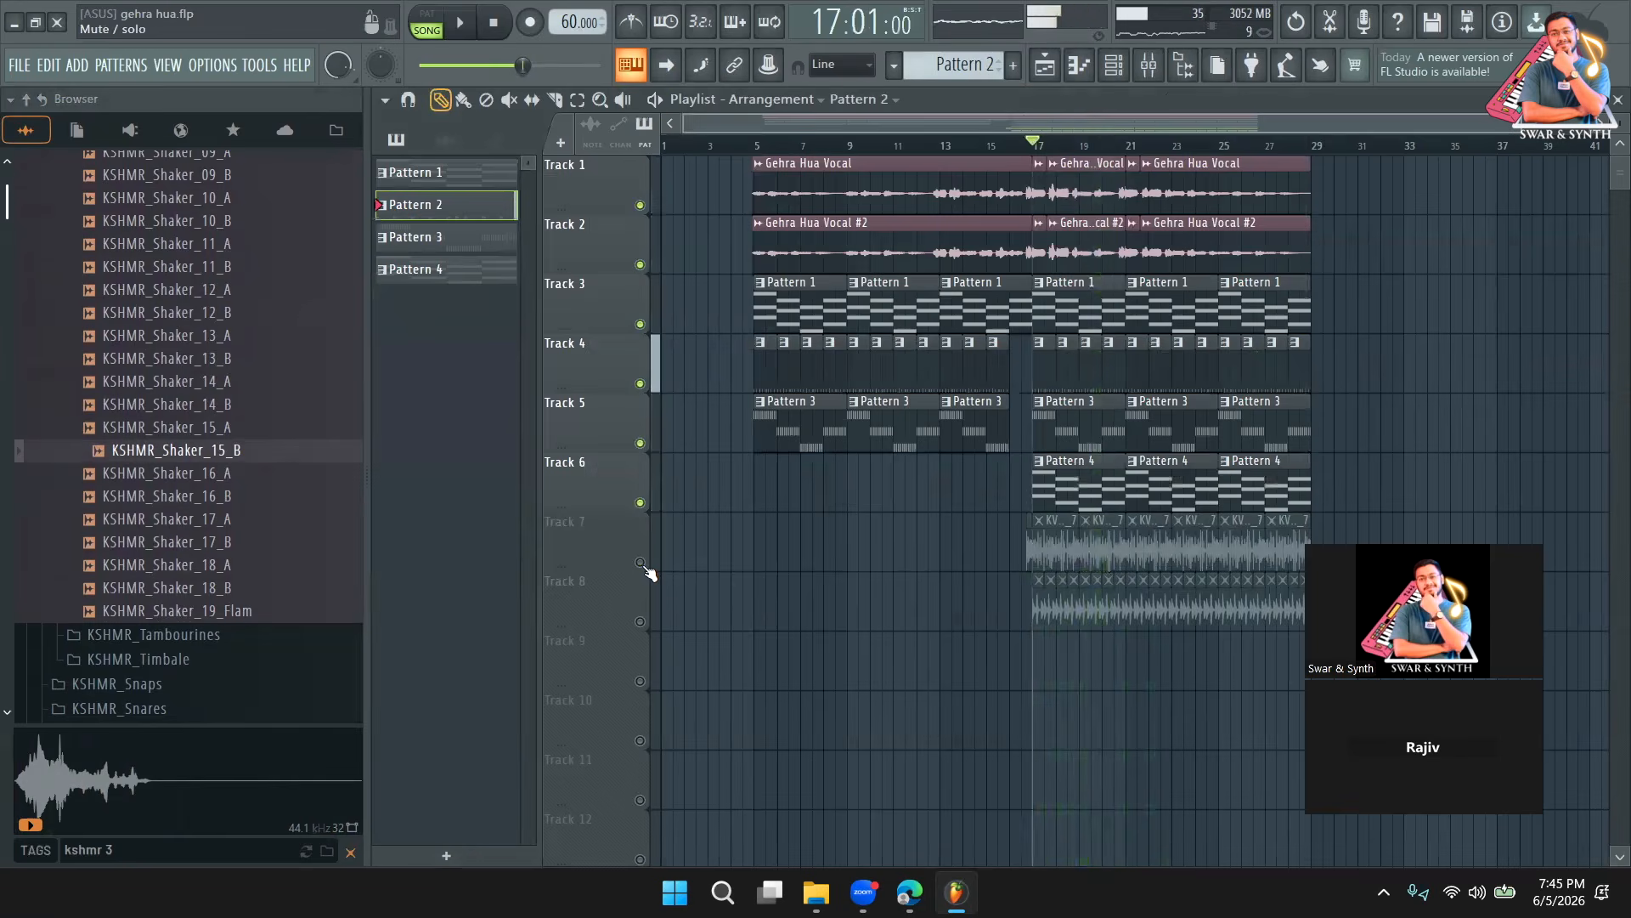
pyautogui.click(642, 562)
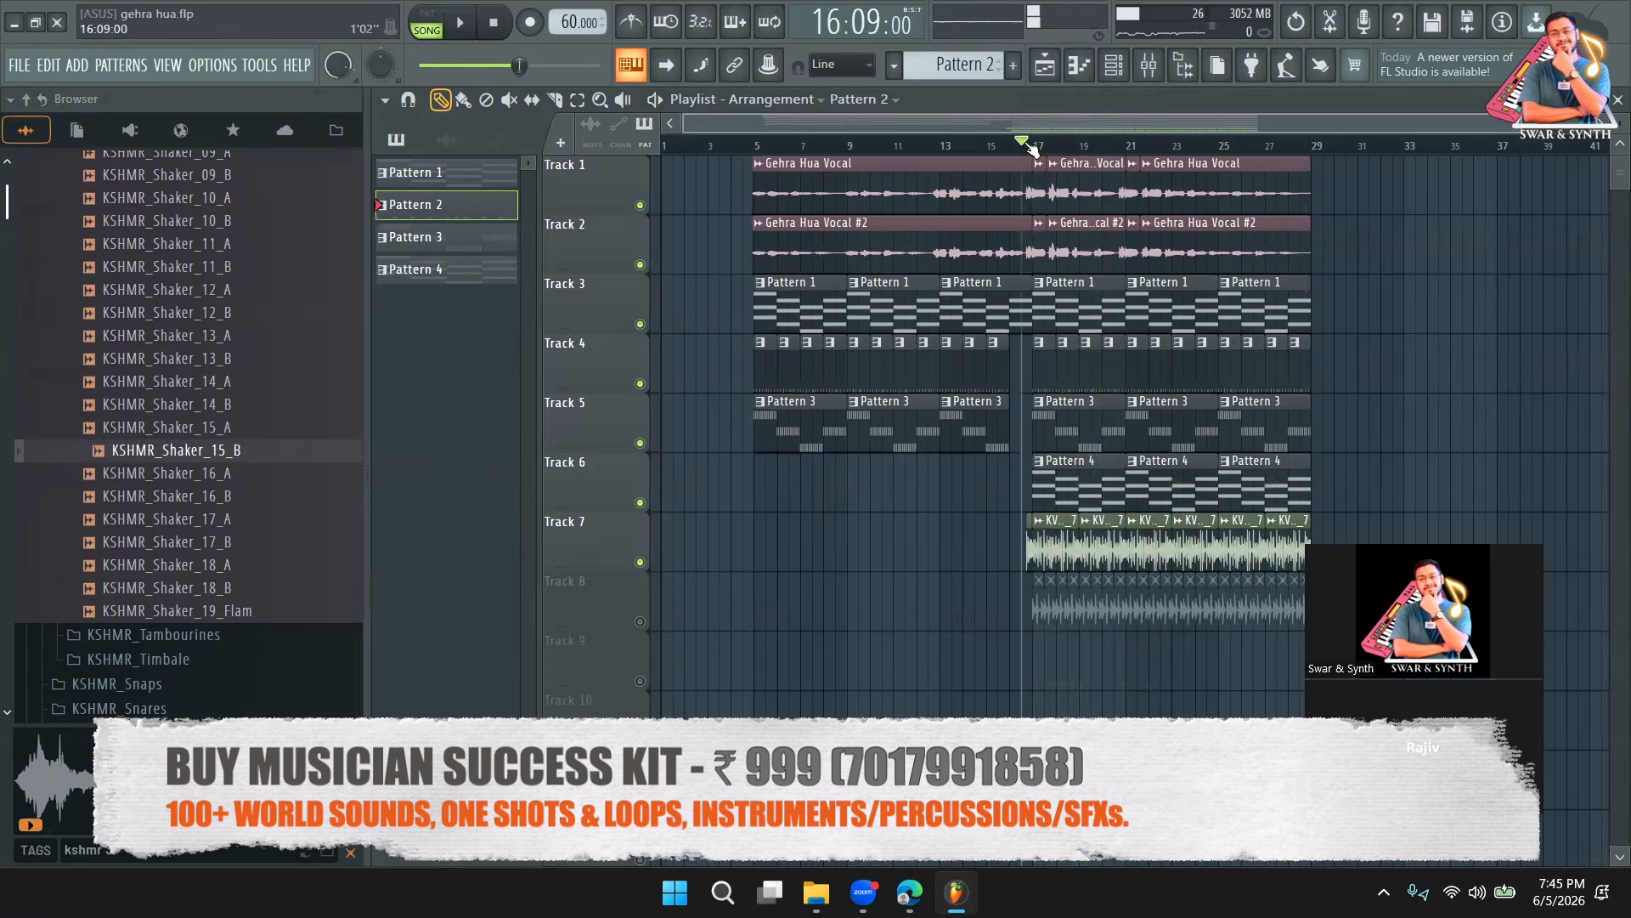
pyautogui.scroll(4, 1102, 152)
pyautogui.press('space')
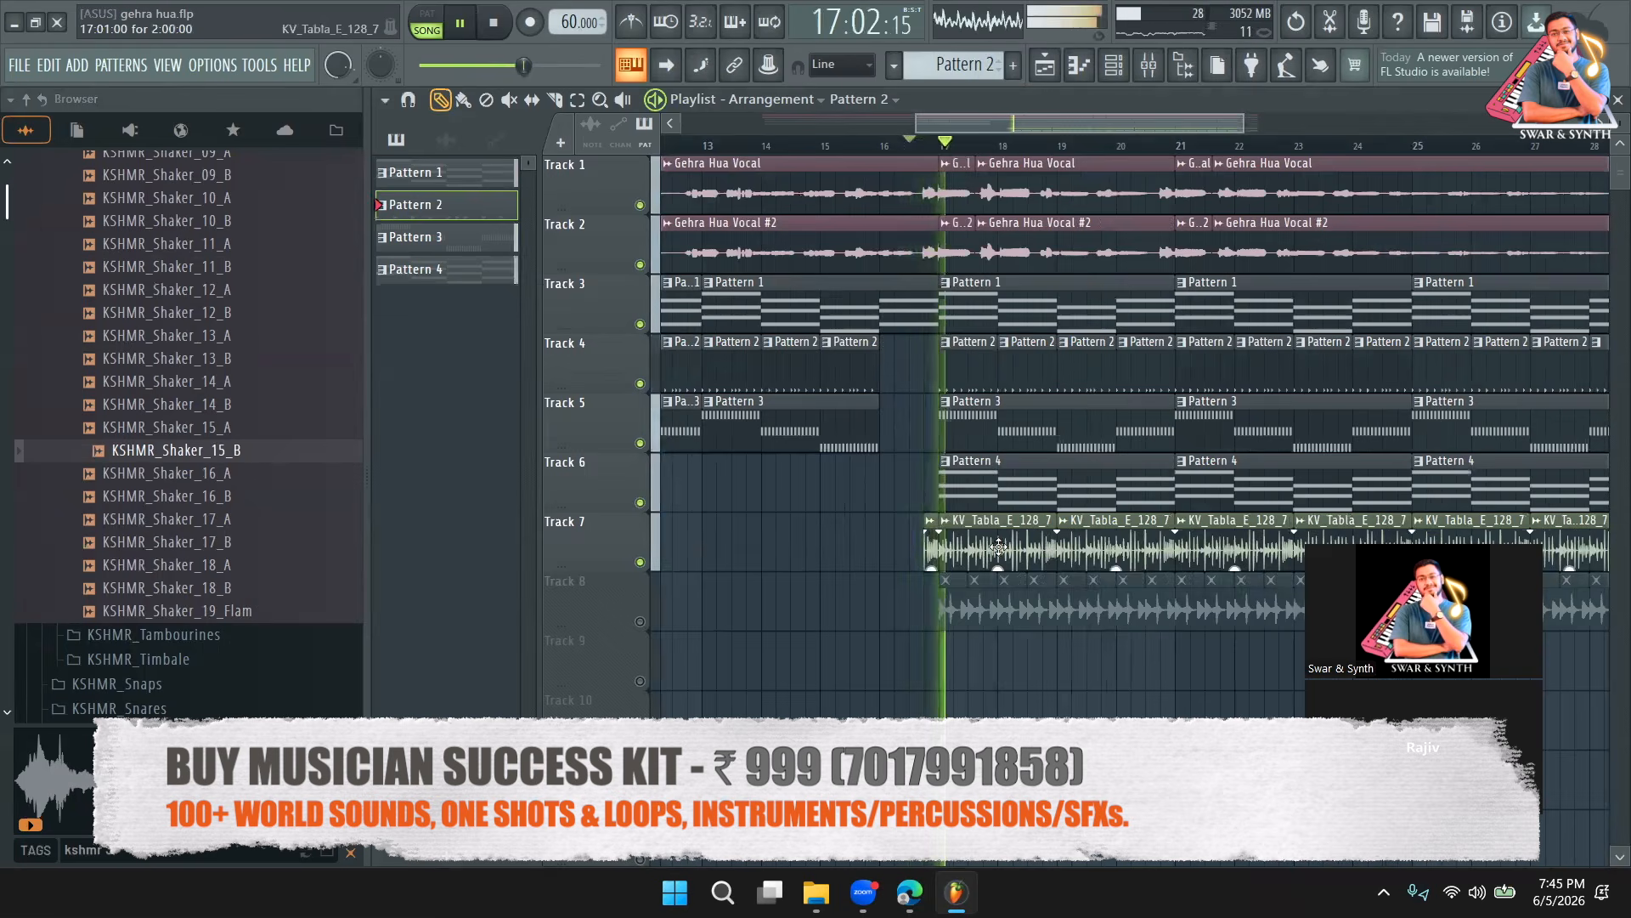
# Set the KV_Tabla_E_128_7 audio clip's channel volume to about 65% and close its settings.
pyautogui.doubleClick(1051, 554)
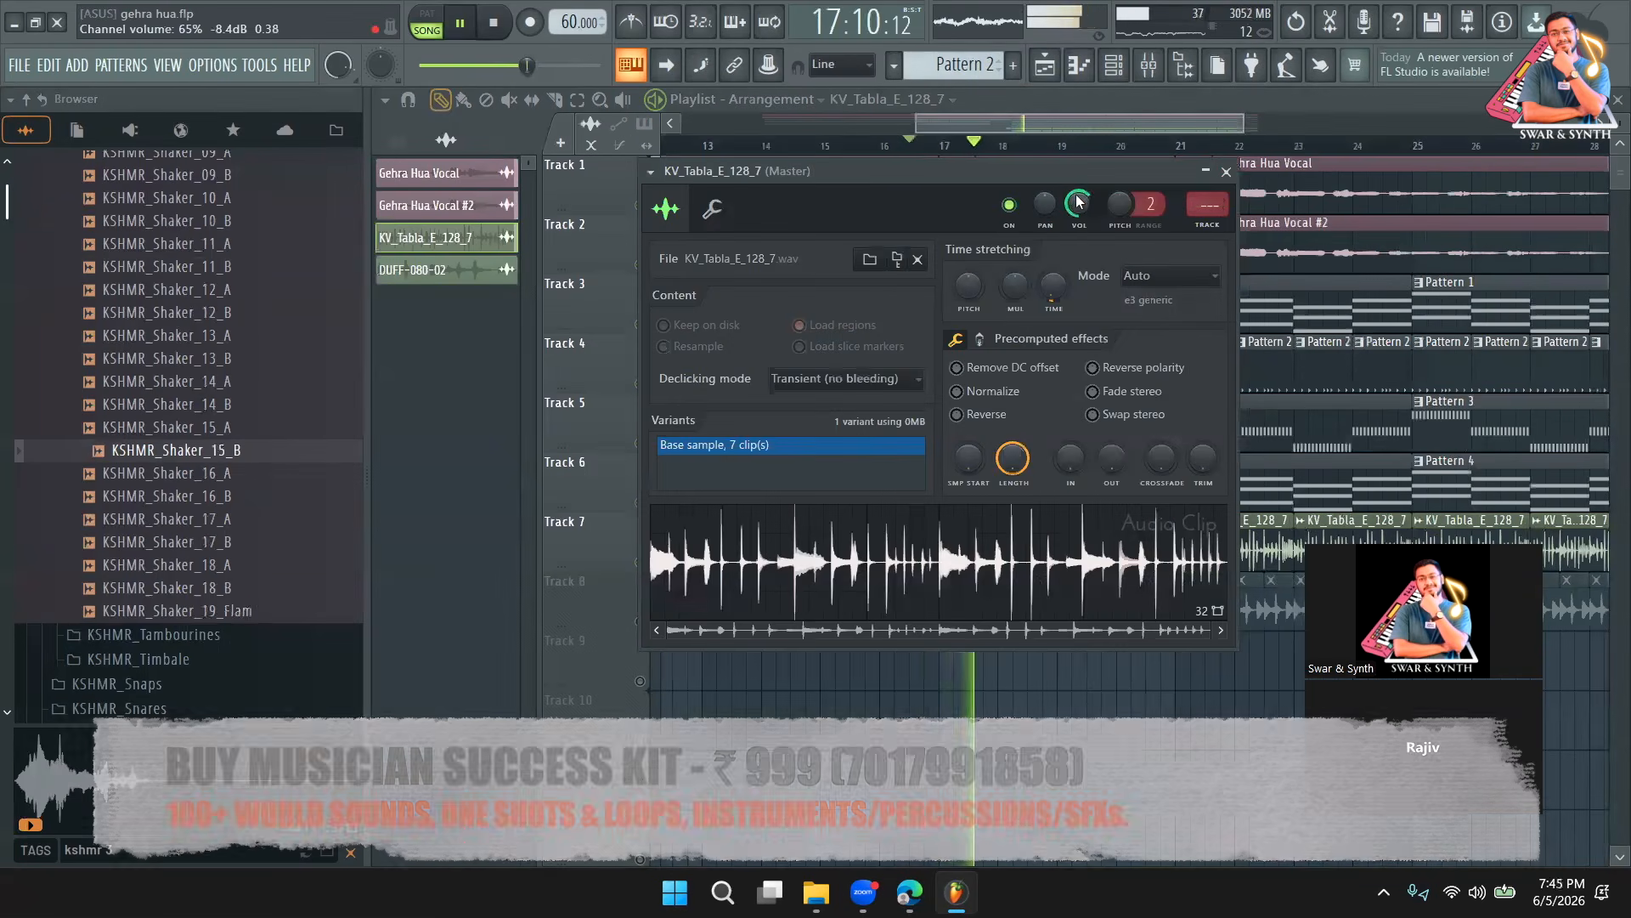
pyautogui.rightClick(1087, 209)
pyautogui.click(1105, 207)
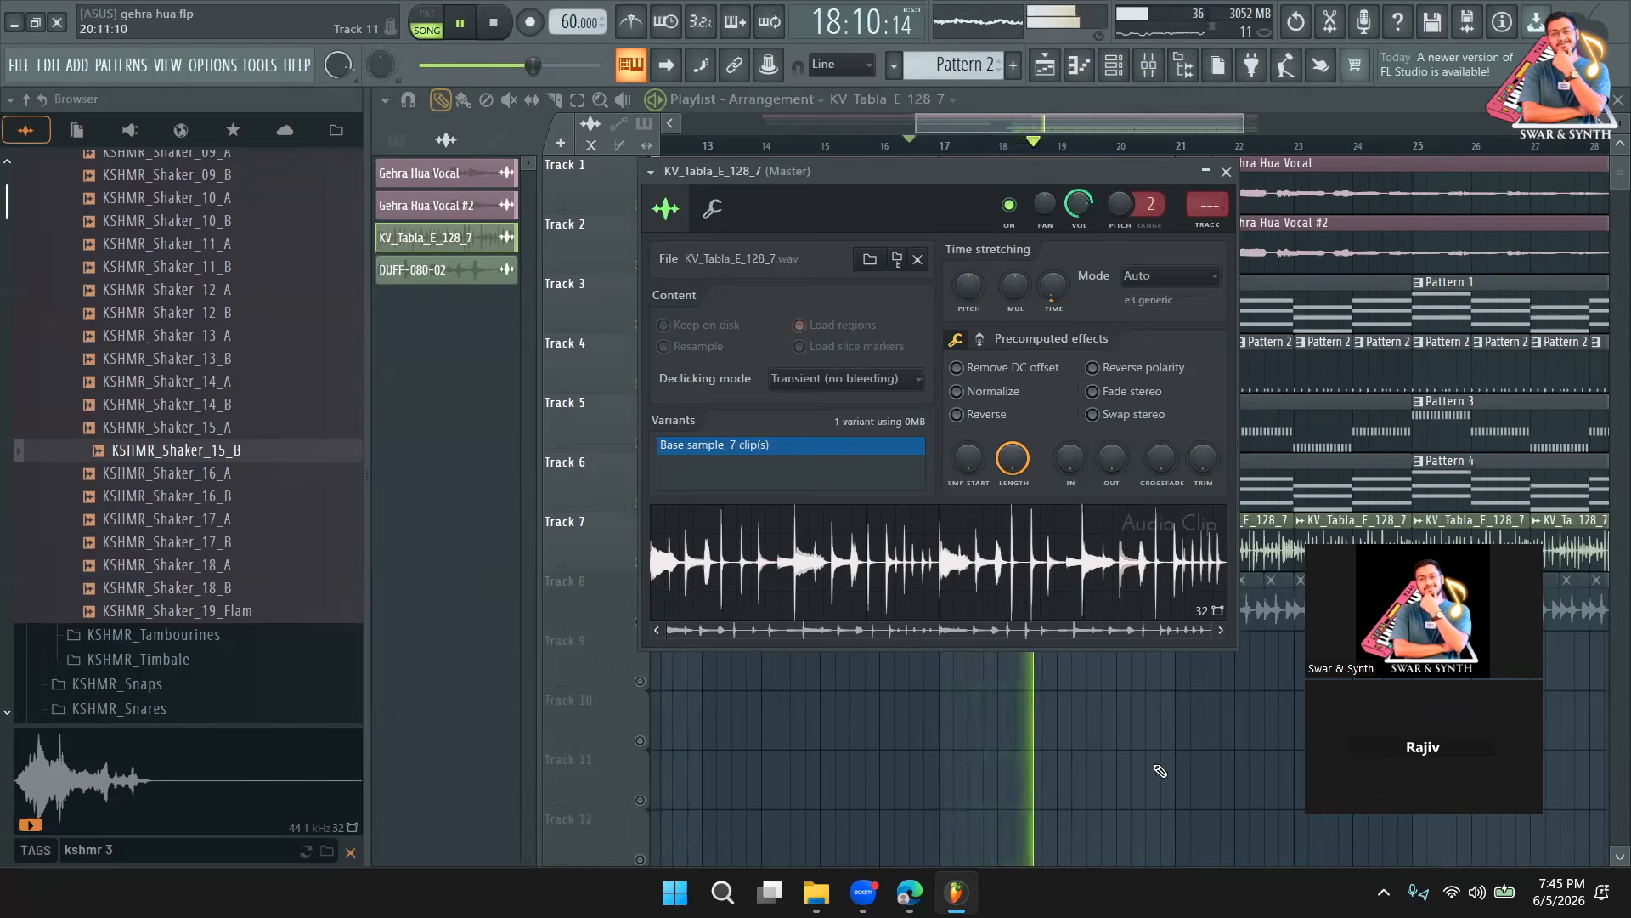
pyautogui.press('Escape')
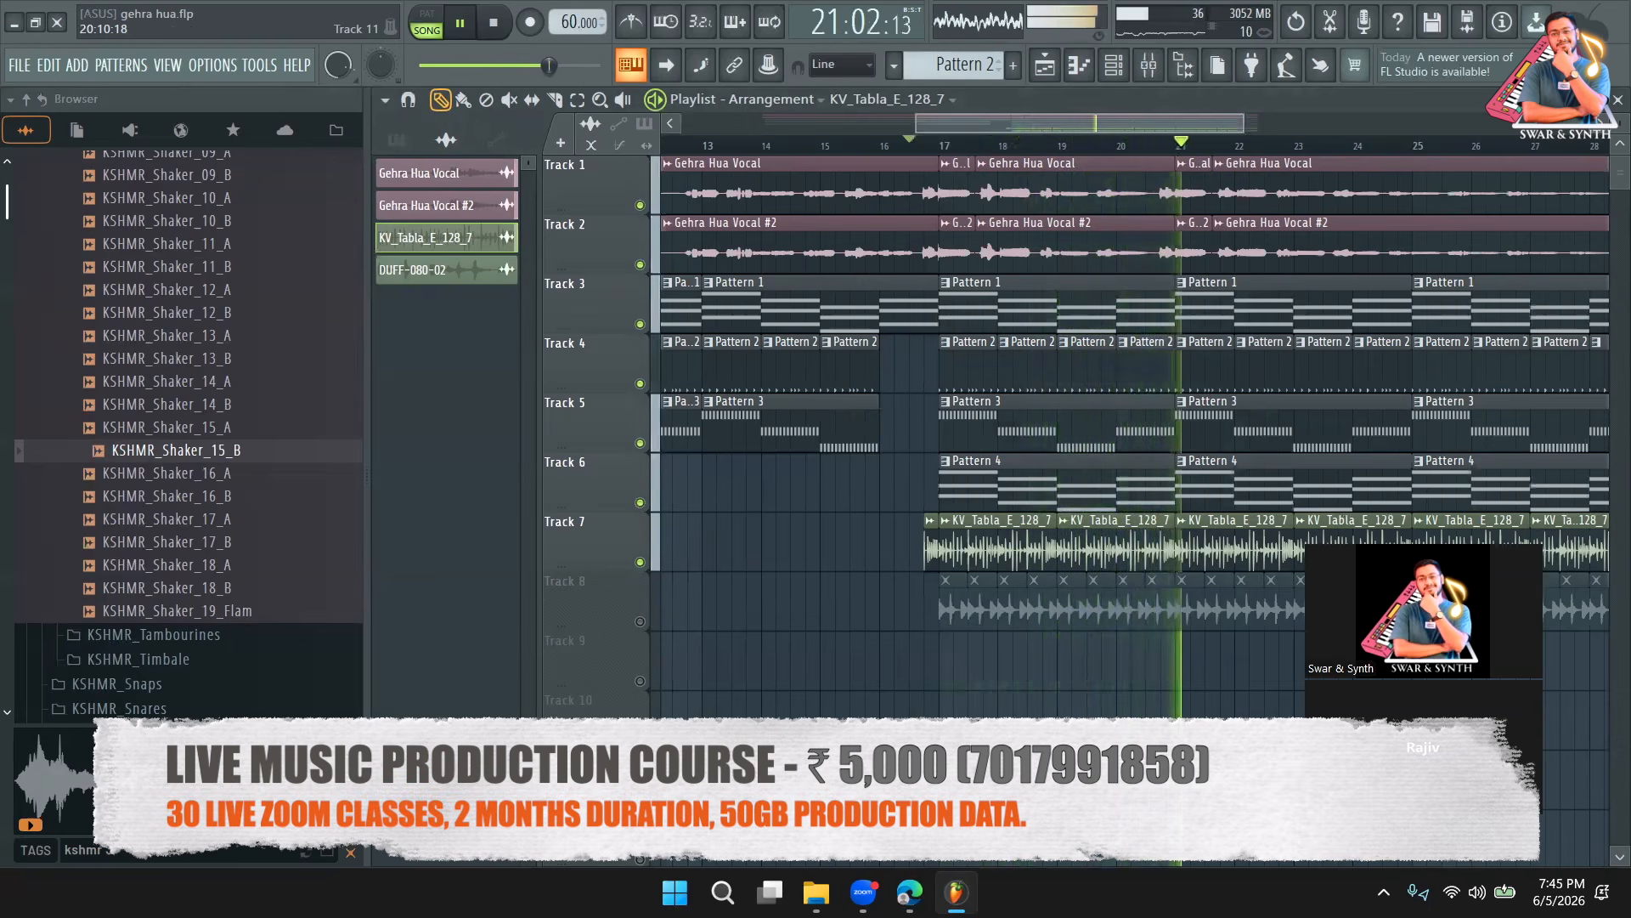
# Unmute Track 8, set the DUFF-080-02 clip's channel volume to about 44% and listen to it with the song.
pyautogui.press('space')
pyautogui.click(640, 621)
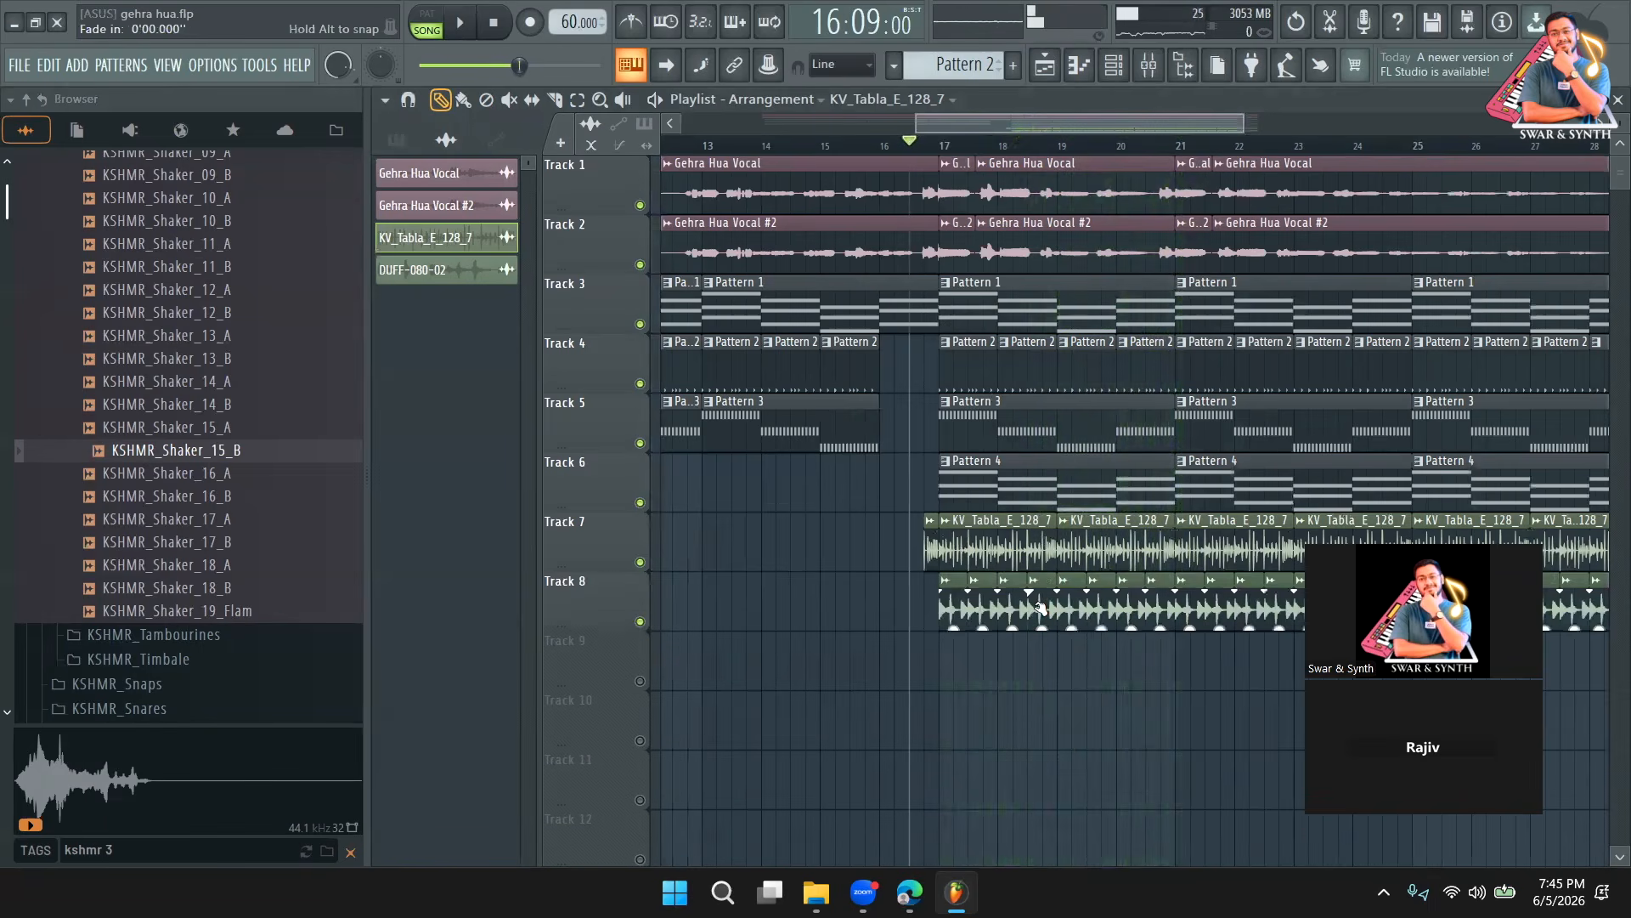
pyautogui.doubleClick(1035, 616)
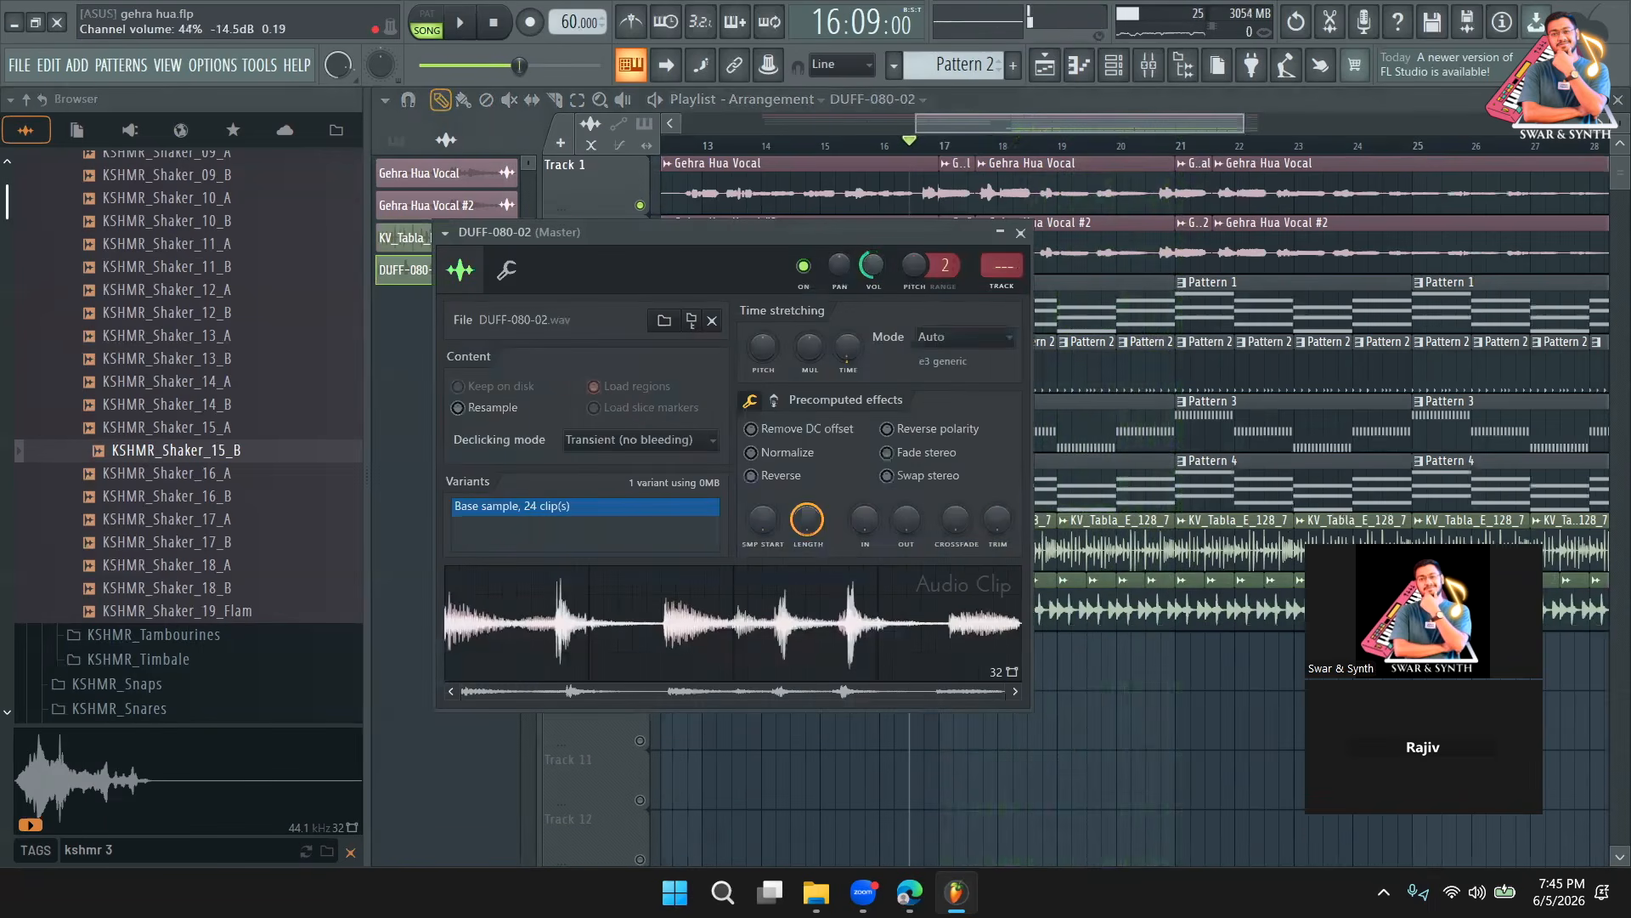
pyautogui.press('space')
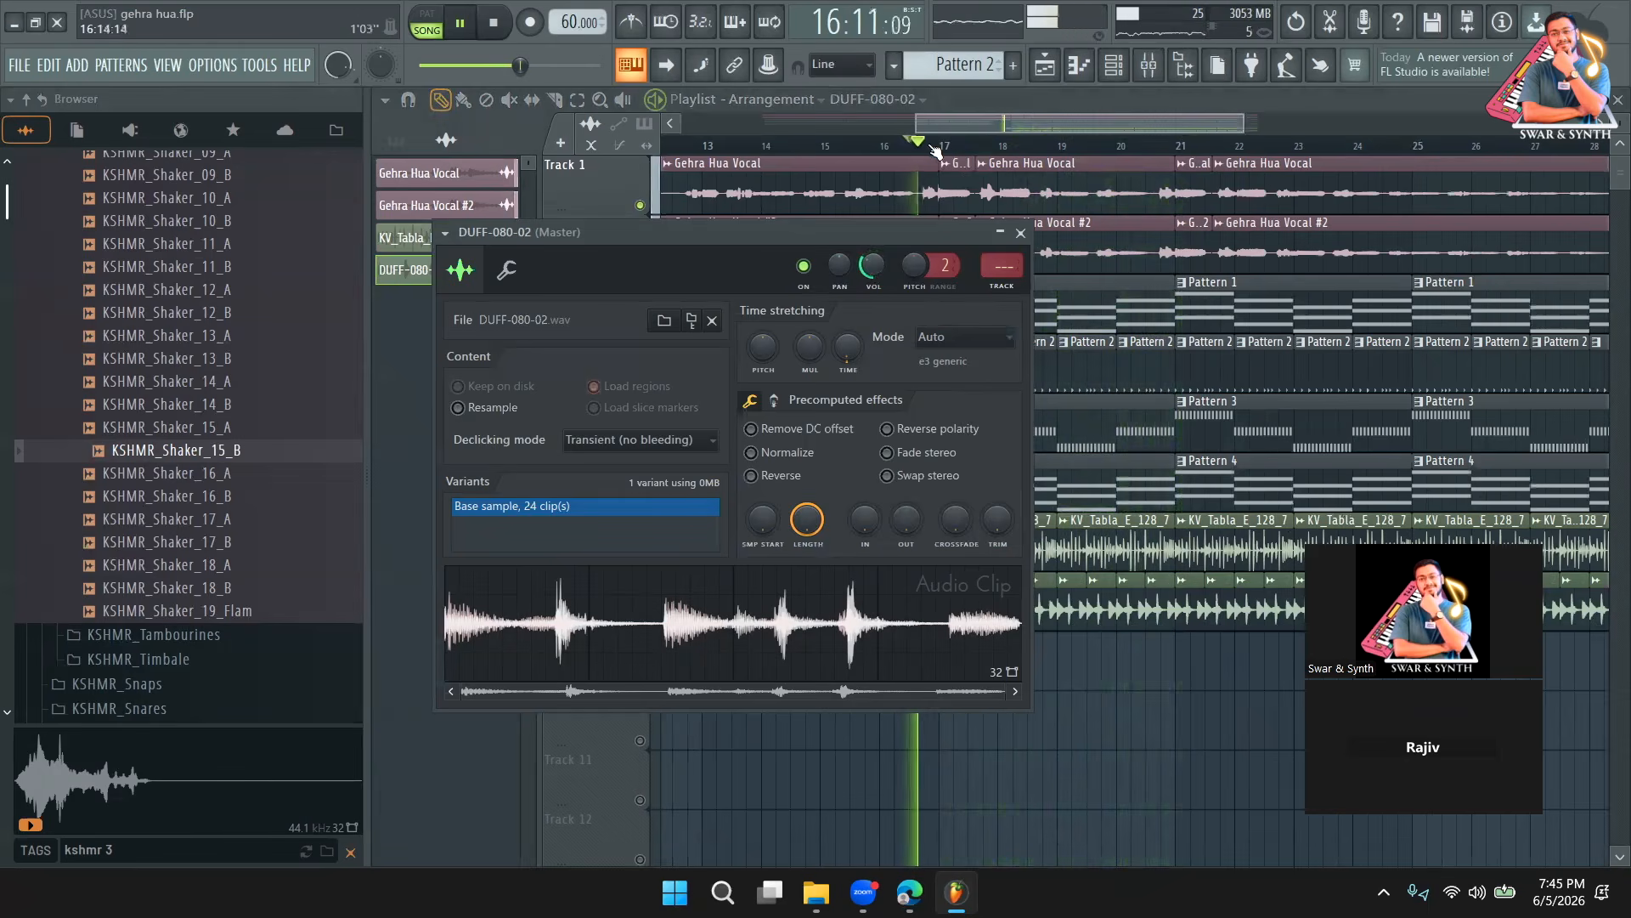
pyautogui.click(982, 121)
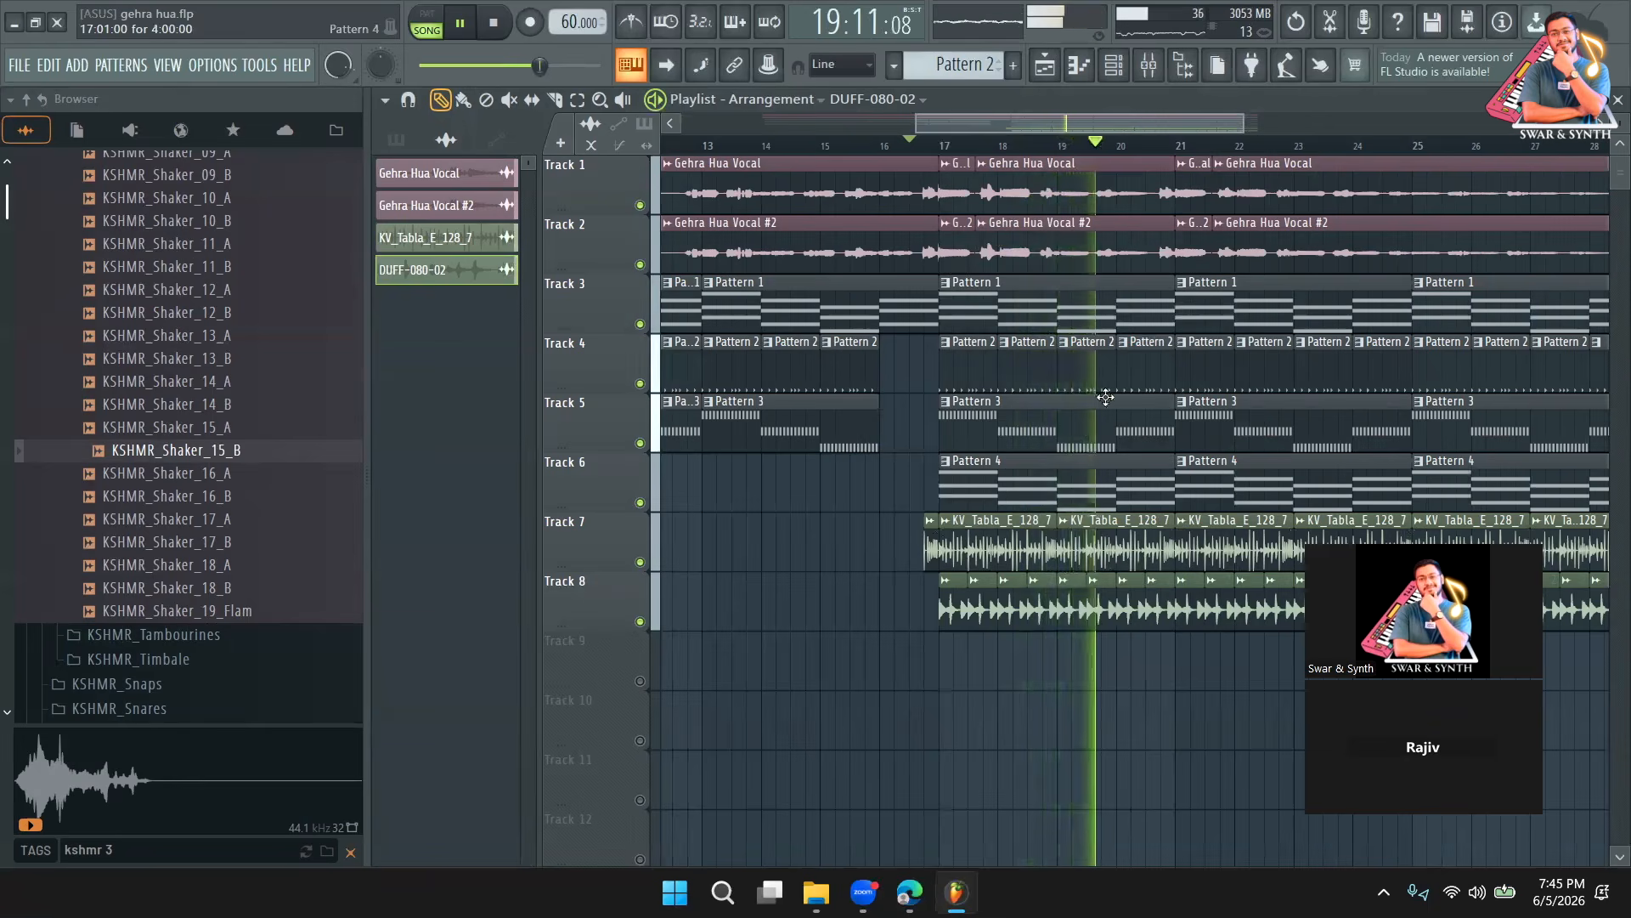
# Examine the Xpand!2 instrument in the channel rack and compare the chord parts in Pattern 1 and Pattern 4.
pyautogui.click(1113, 66)
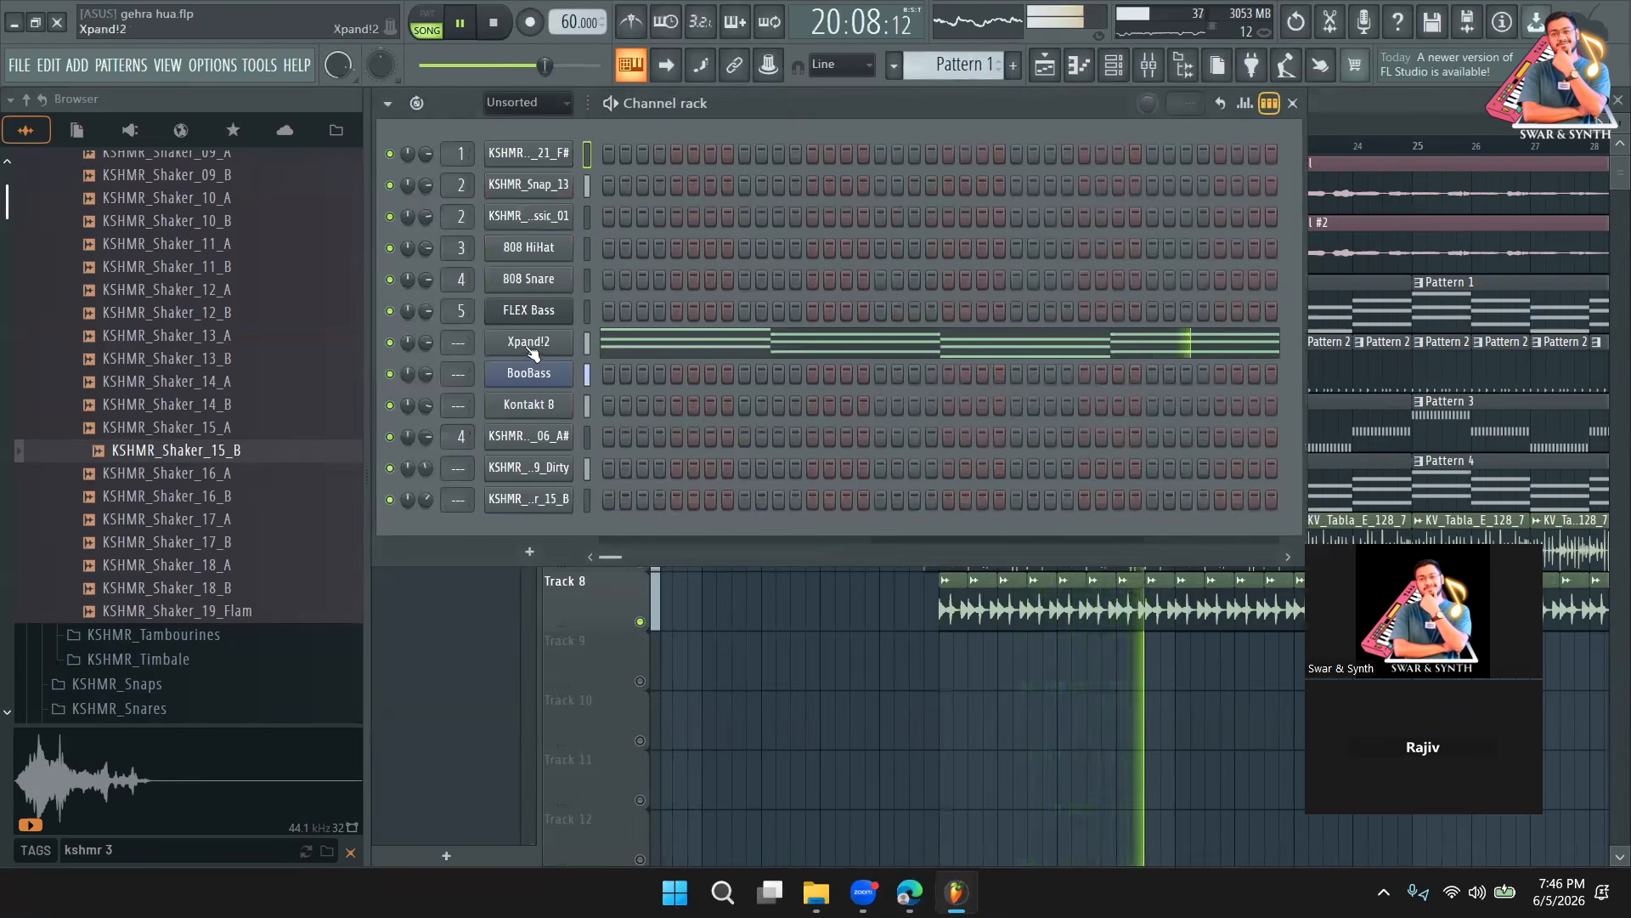
pyautogui.click(531, 344)
pyautogui.click(455, 537)
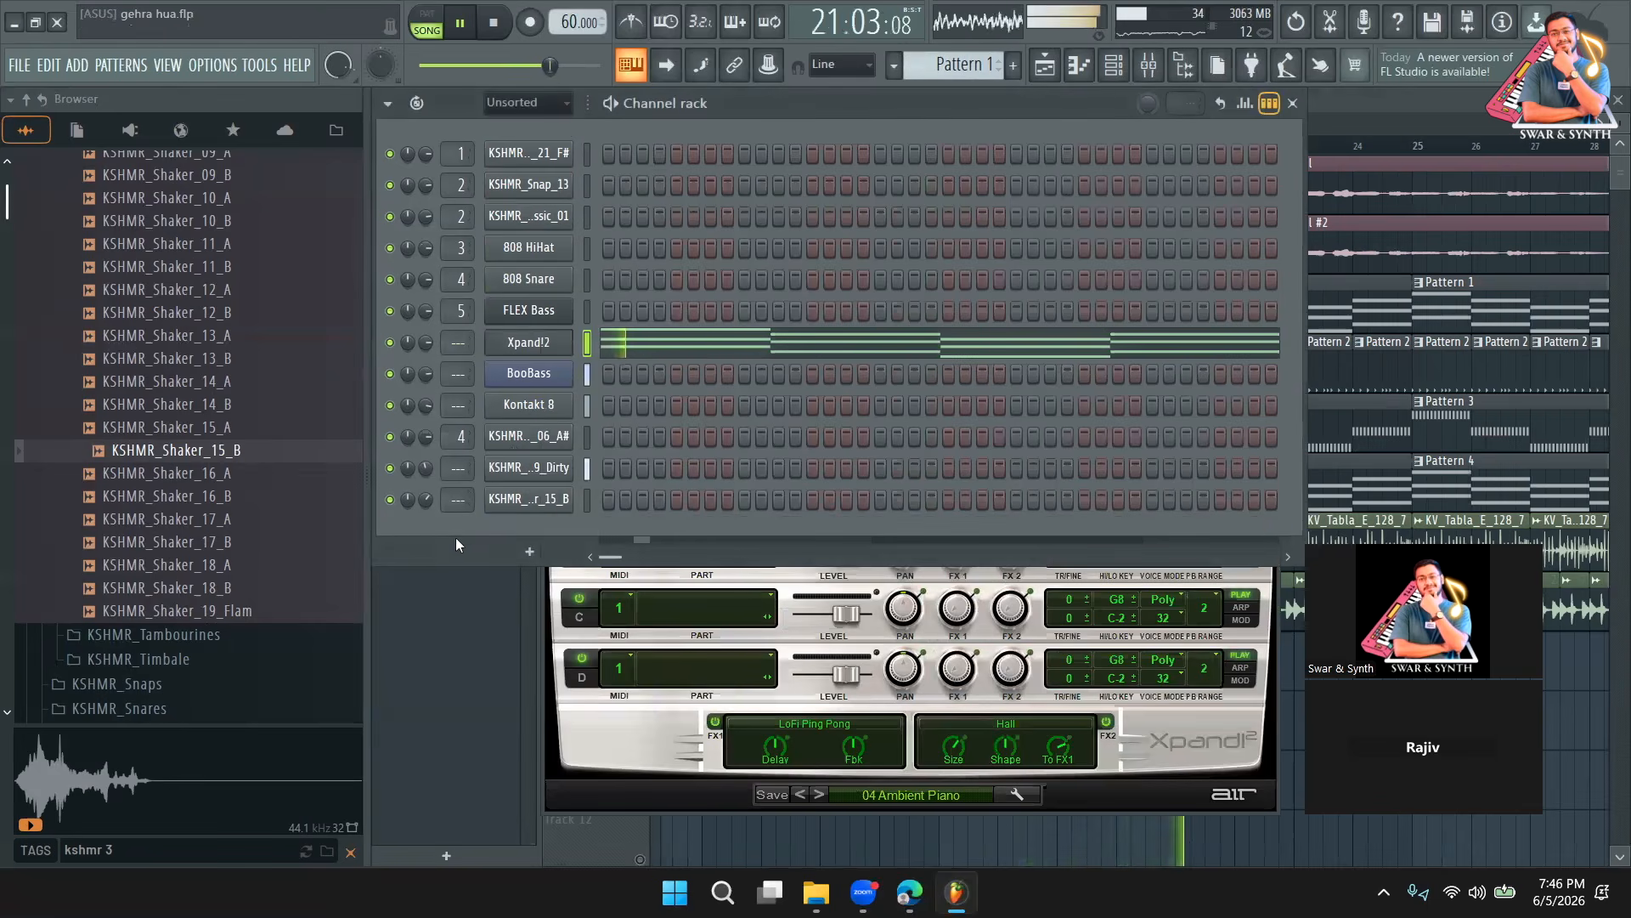
pyautogui.moveTo(965, 66)
pyautogui.mouseDown()
pyautogui.moveTo(965, 45)
pyautogui.moveTo(980, 71)
pyautogui.mouseUp()
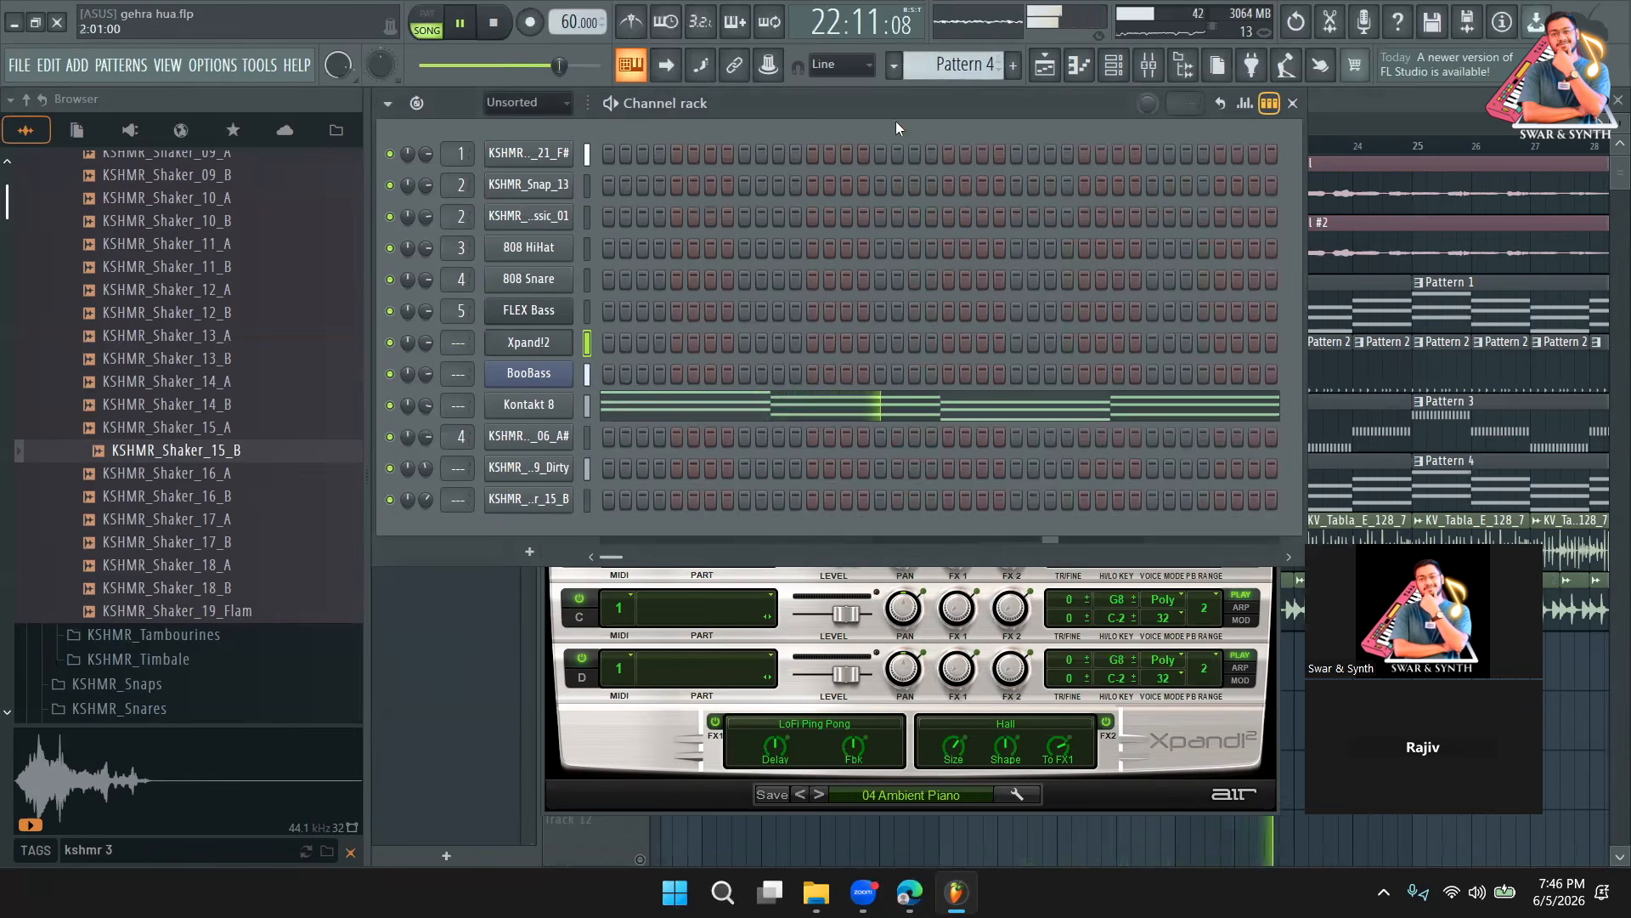
pyautogui.moveTo(976, 66); pyautogui.dragTo(975, 87)
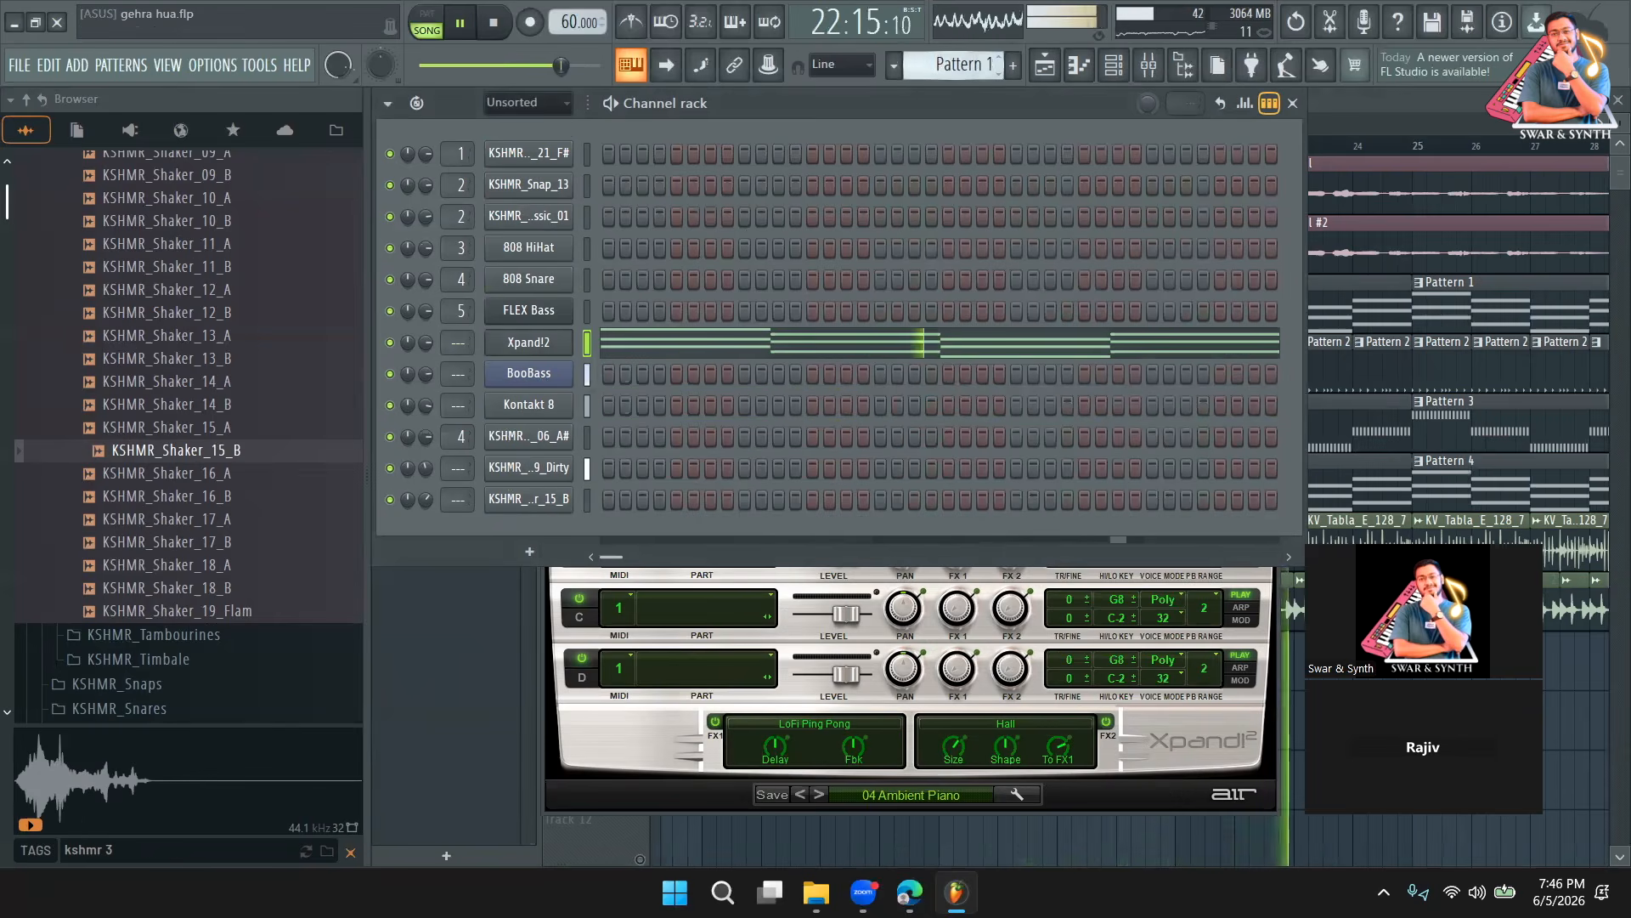
# Copy the Xpand!2 chord notes from Pattern 1, switch to the empty Pattern 5 and stop playback.
pyautogui.rightClick(544, 342)
pyautogui.click(830, 357)
pyautogui.moveTo(965, 67); pyautogui.dragTo(965, 33)
pyautogui.press('space')
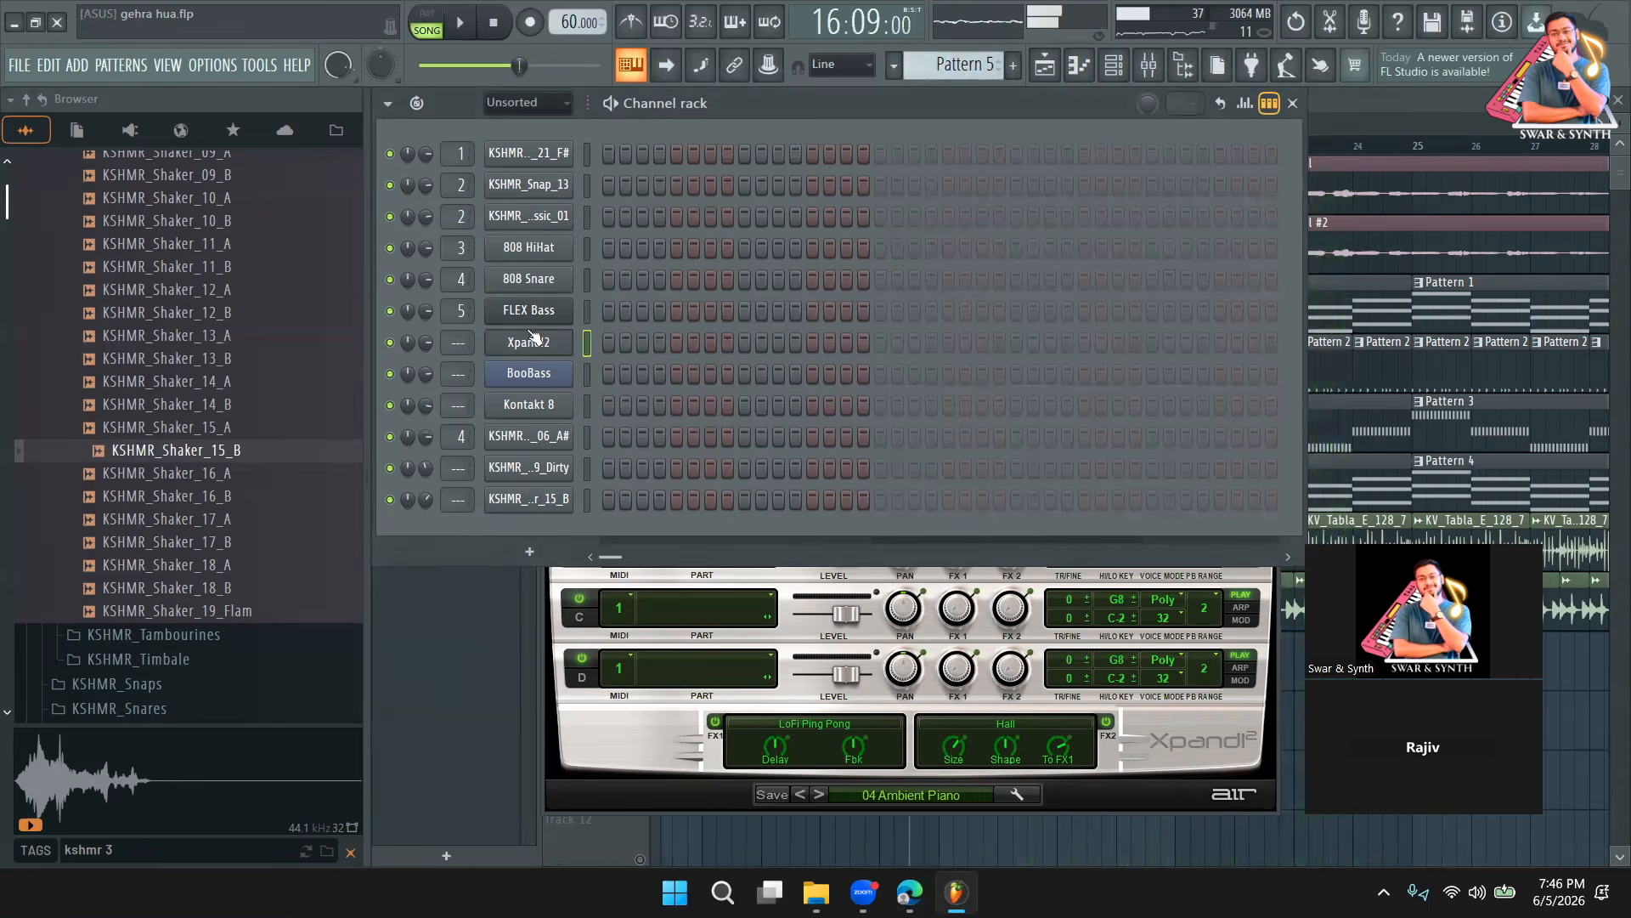
# Clone the Xpand!2 channel and paste the copied chords into the clone in Pattern 5.
pyautogui.rightClick(537, 342)
pyautogui.click(635, 568)
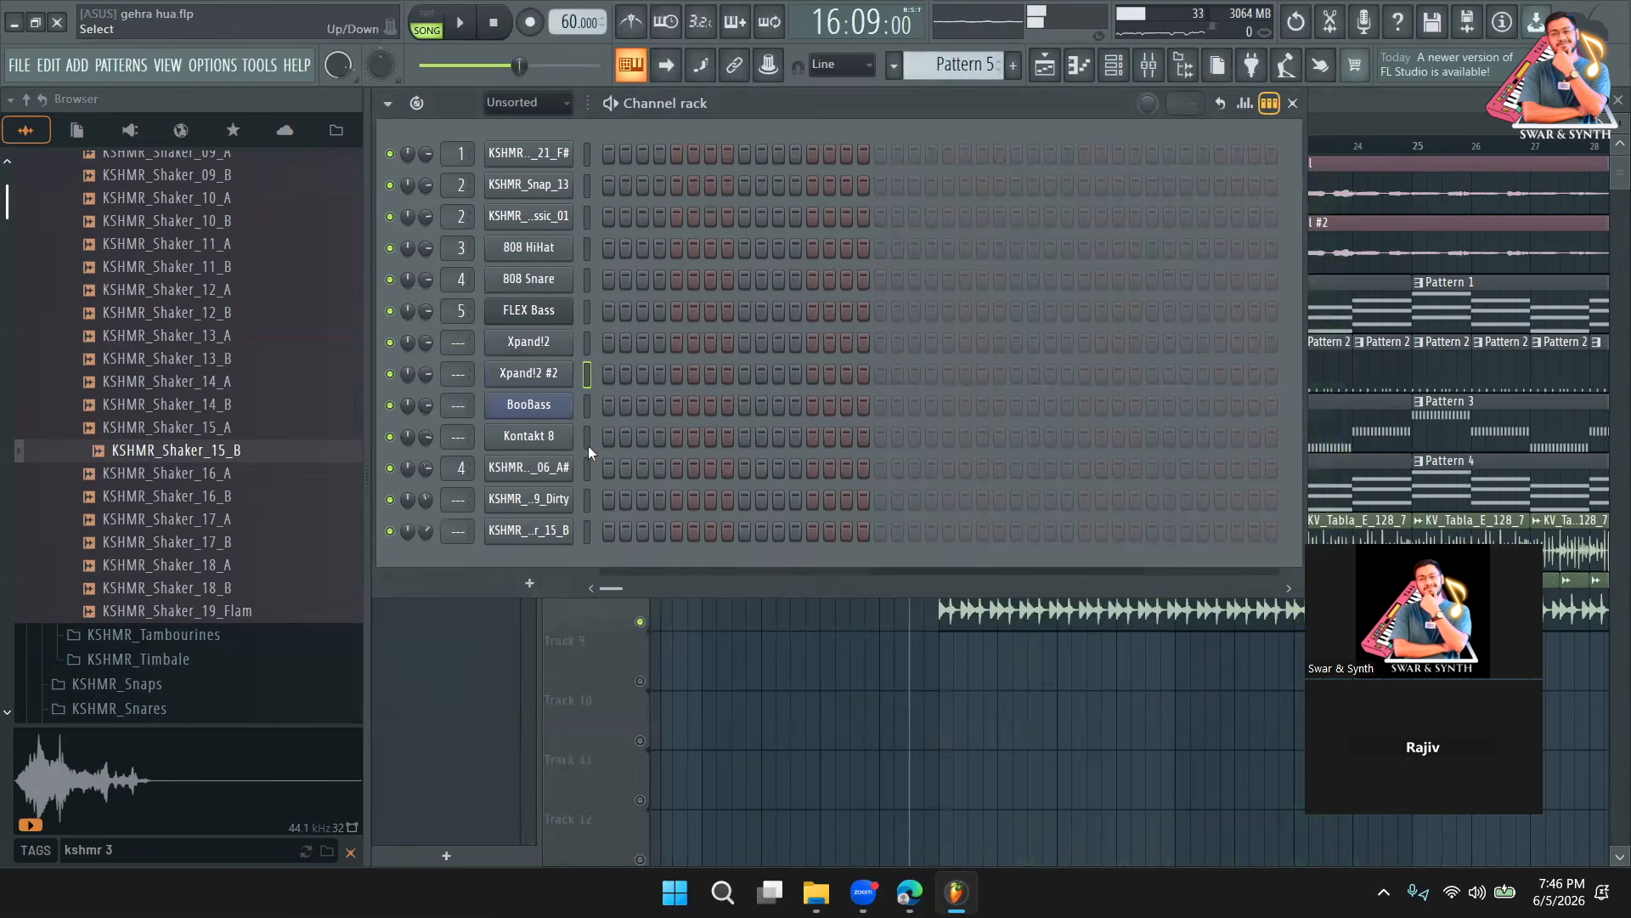
pyautogui.rightClick(526, 377)
pyautogui.click(785, 408)
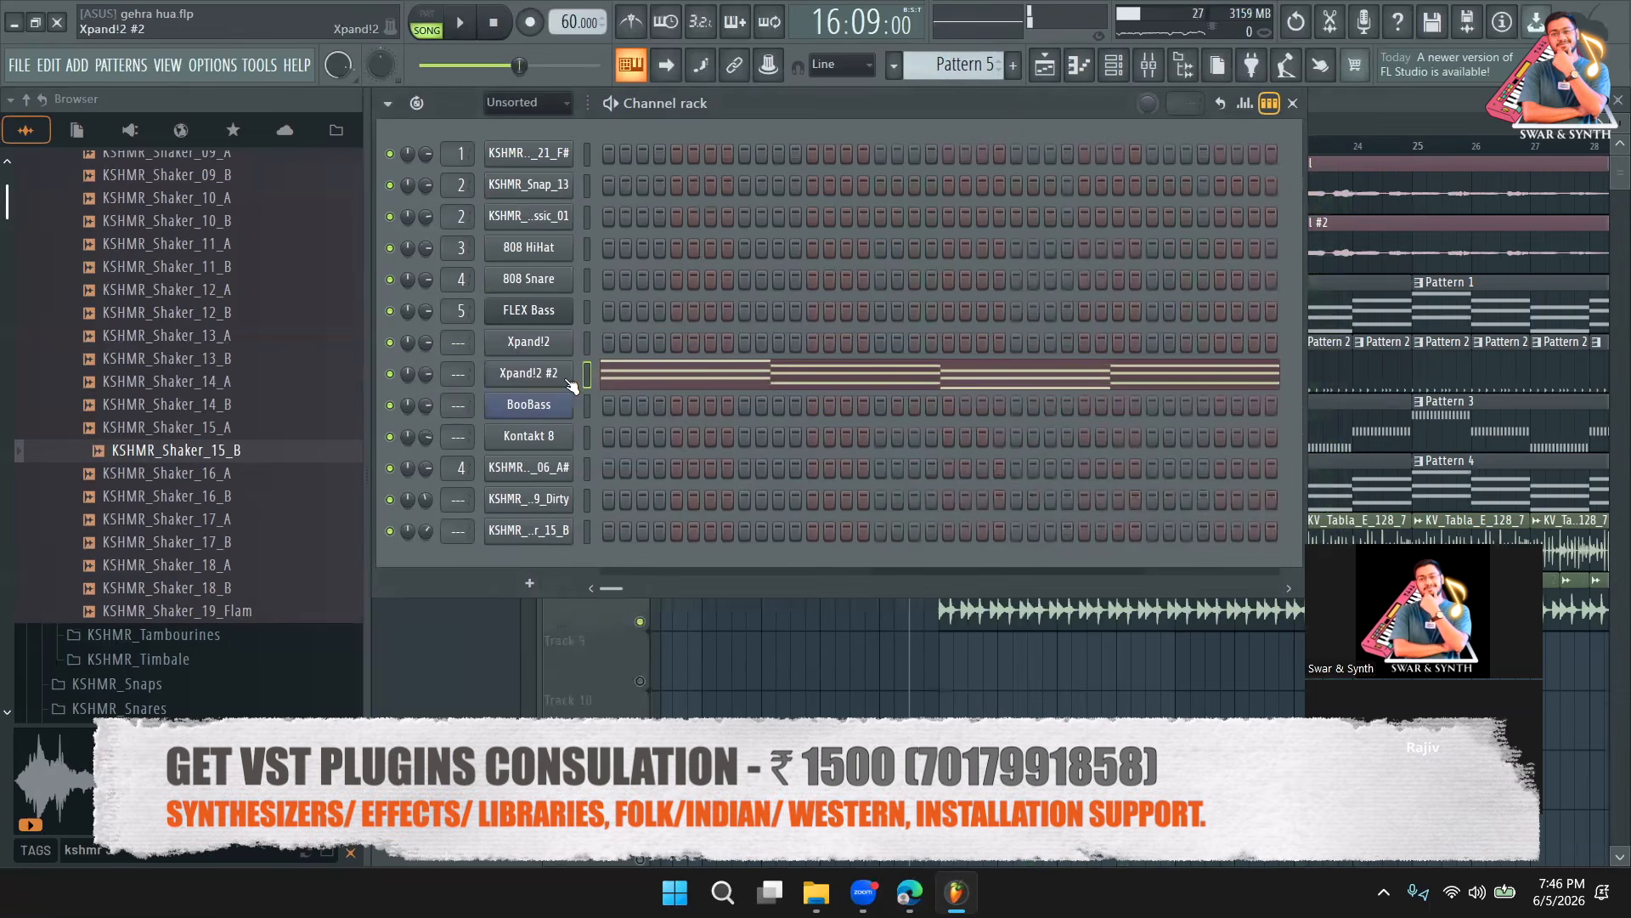
# Load the +02 Heavenly Bell Pad preset in Xpand!2 #2 and audition Pattern 5 with it.
pyautogui.click(529, 373)
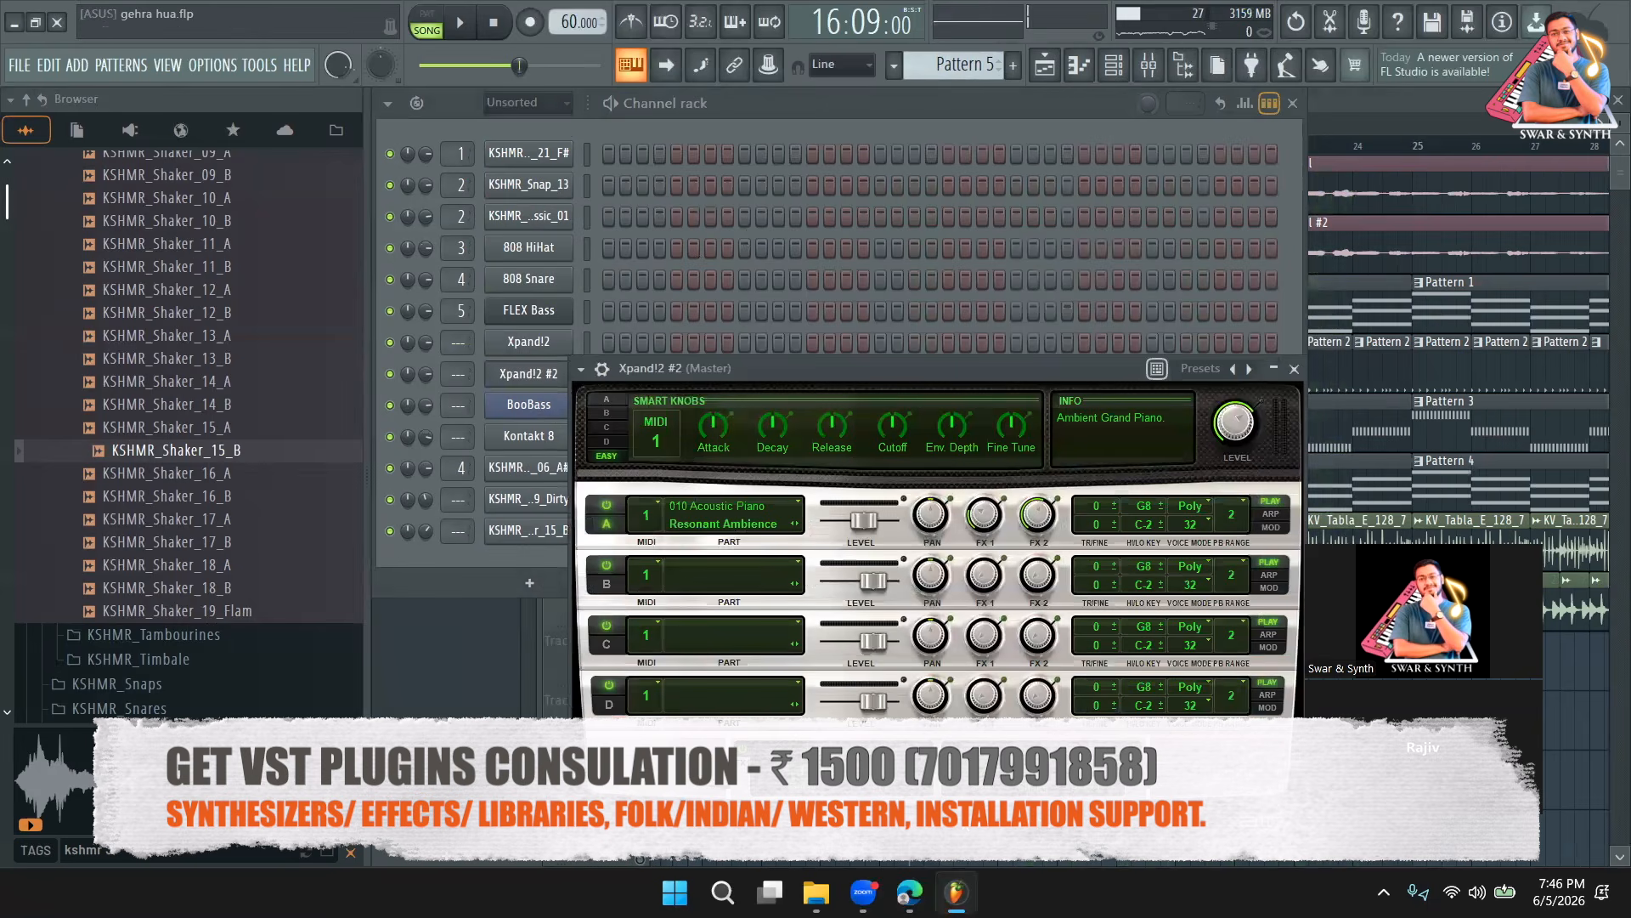
pyautogui.click(943, 814)
pyautogui.moveTo(971, 534)
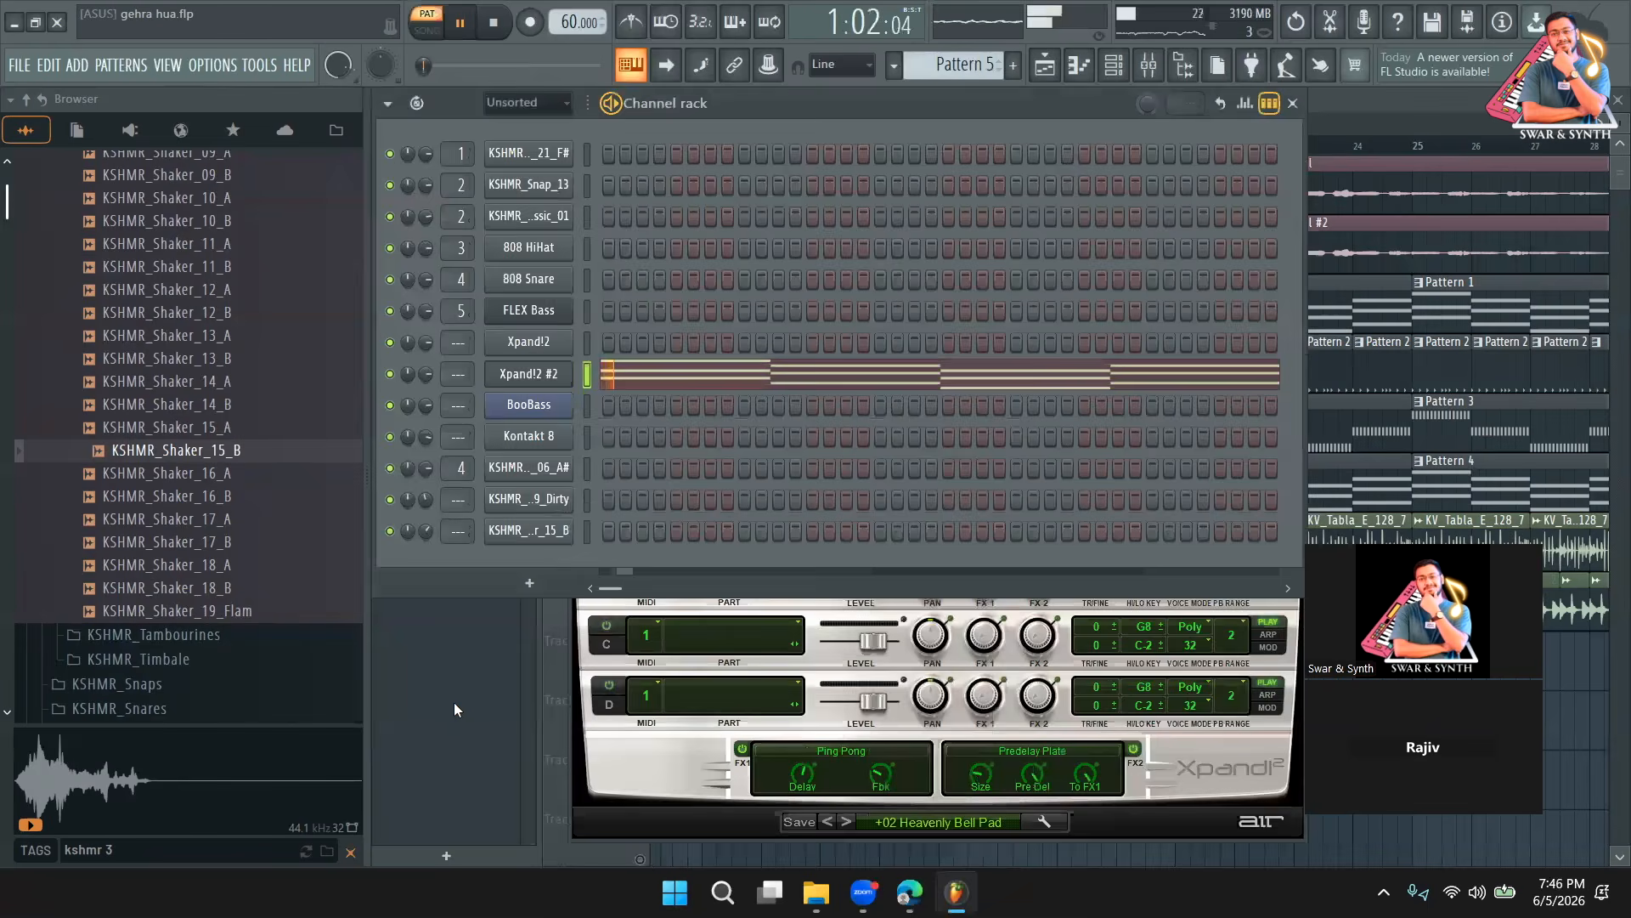
# Place Pattern 5 clips on Track 9 at bars 17, 21 and 25, unmute the track and play the song from bar 16.
pyautogui.click(454, 705)
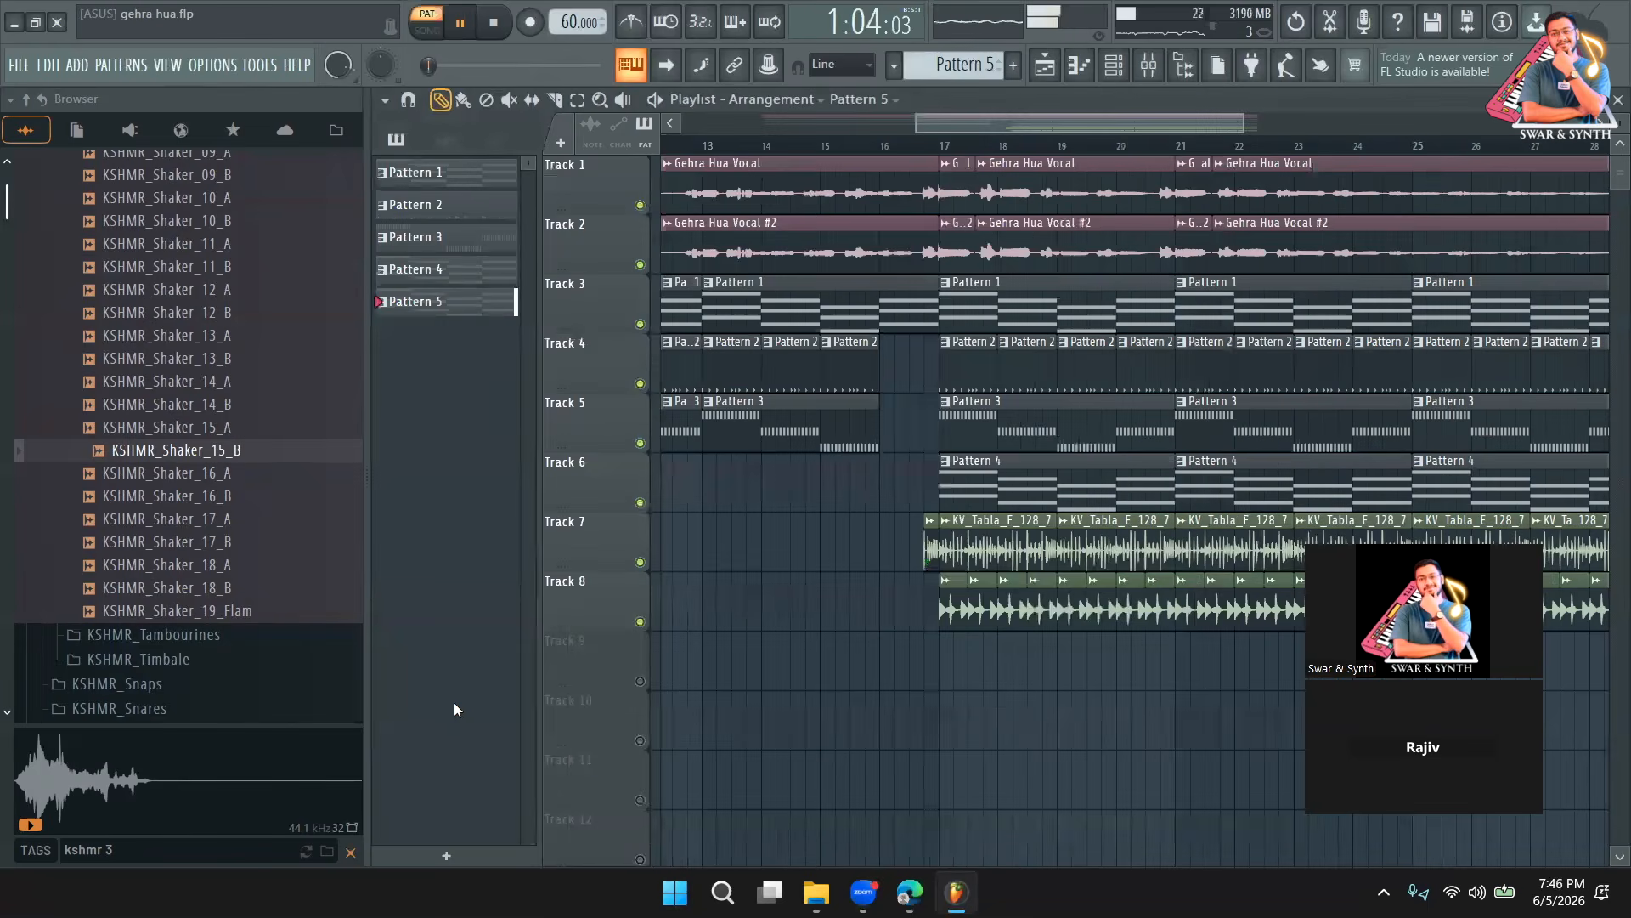
pyautogui.moveTo(946, 696); pyautogui.dragTo(943, 672)
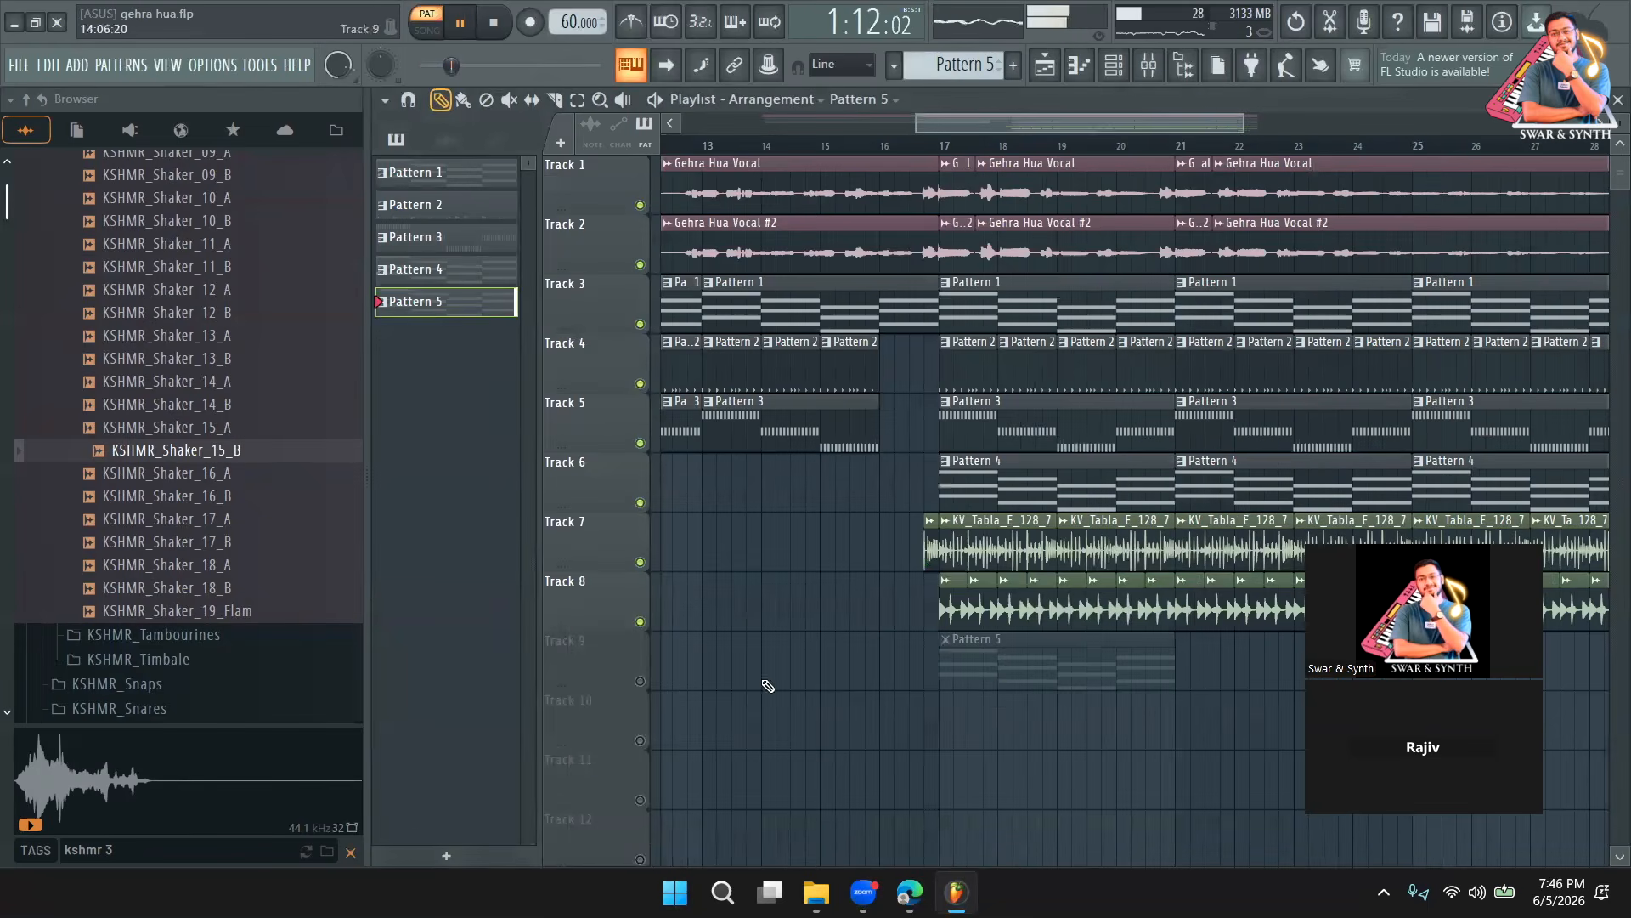
pyautogui.click(640, 682)
pyautogui.click(880, 150)
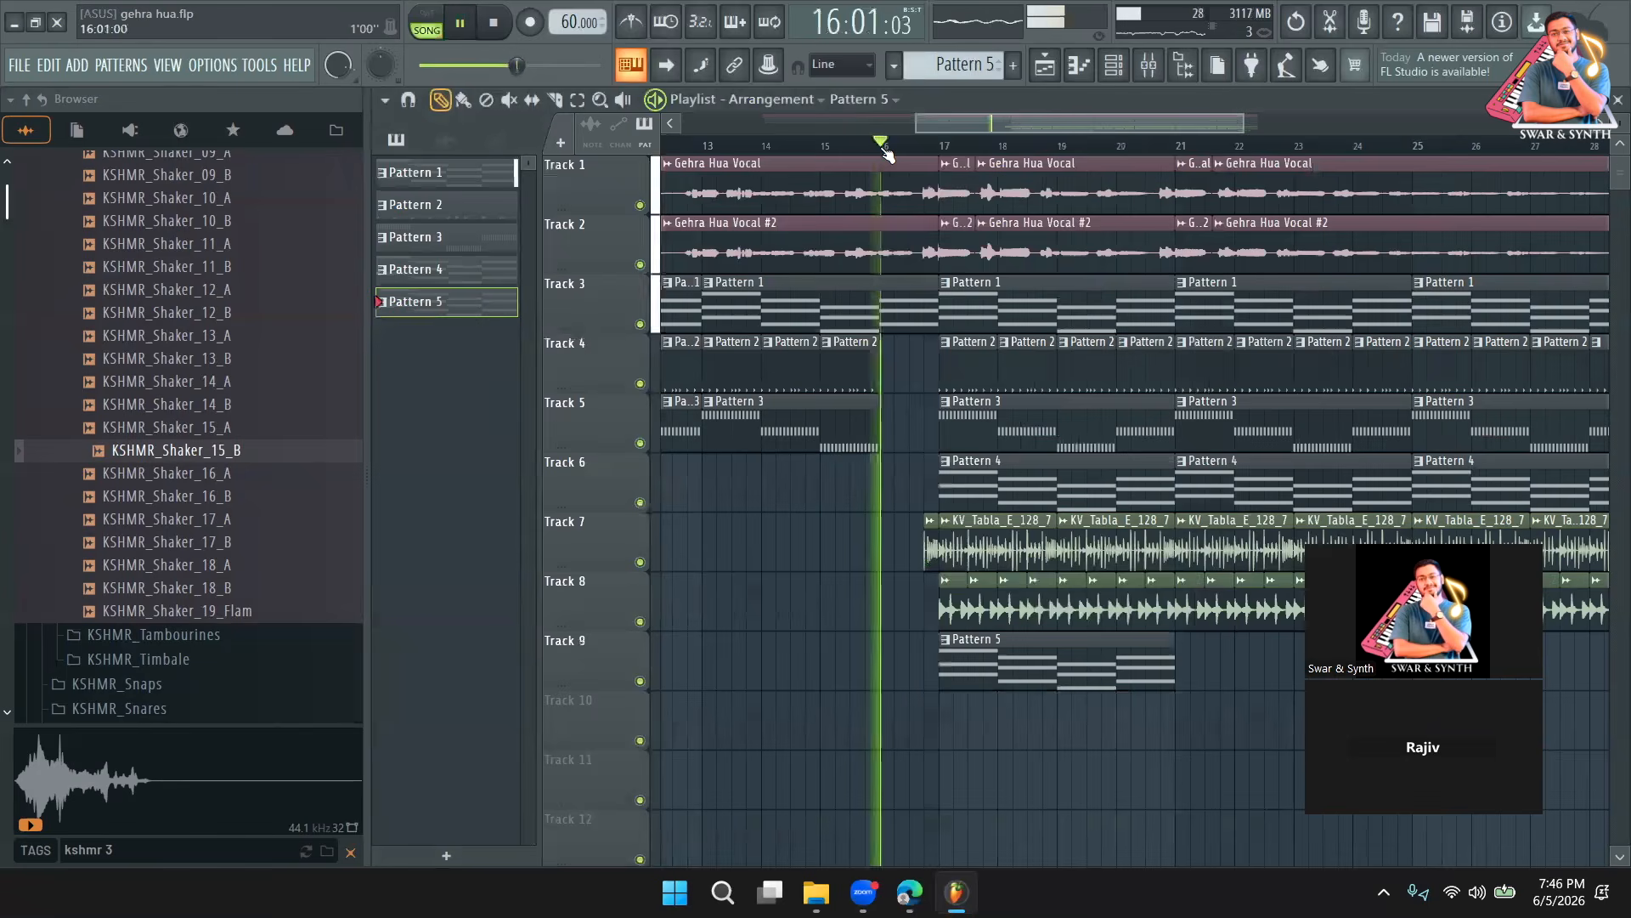
pyautogui.click(1182, 664)
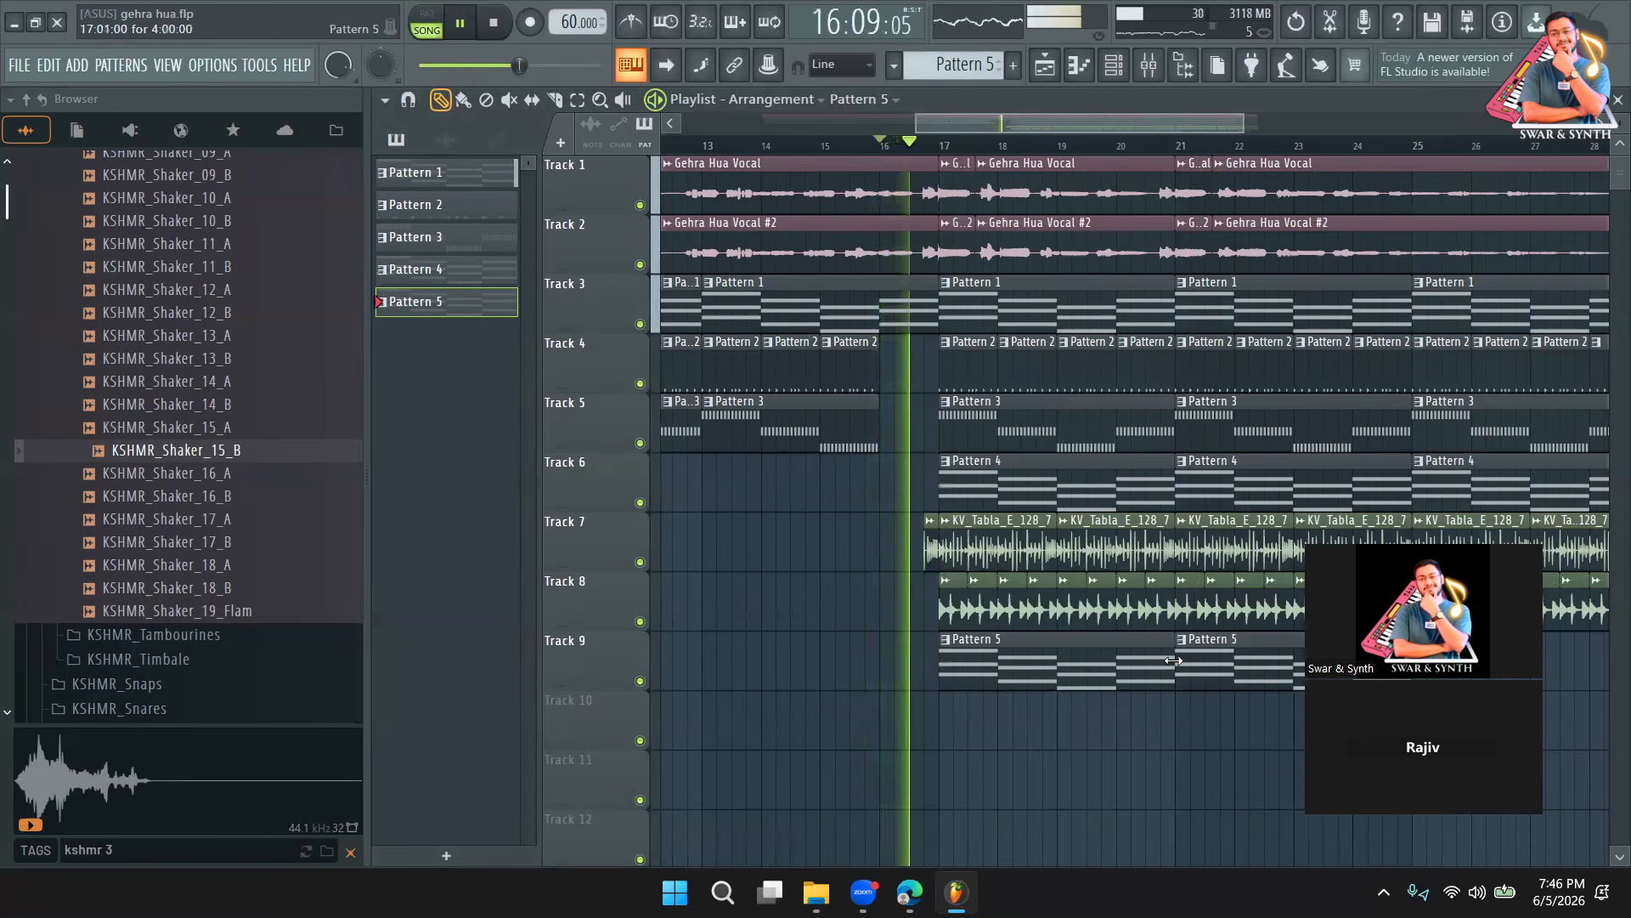
pyautogui.click(1086, 652)
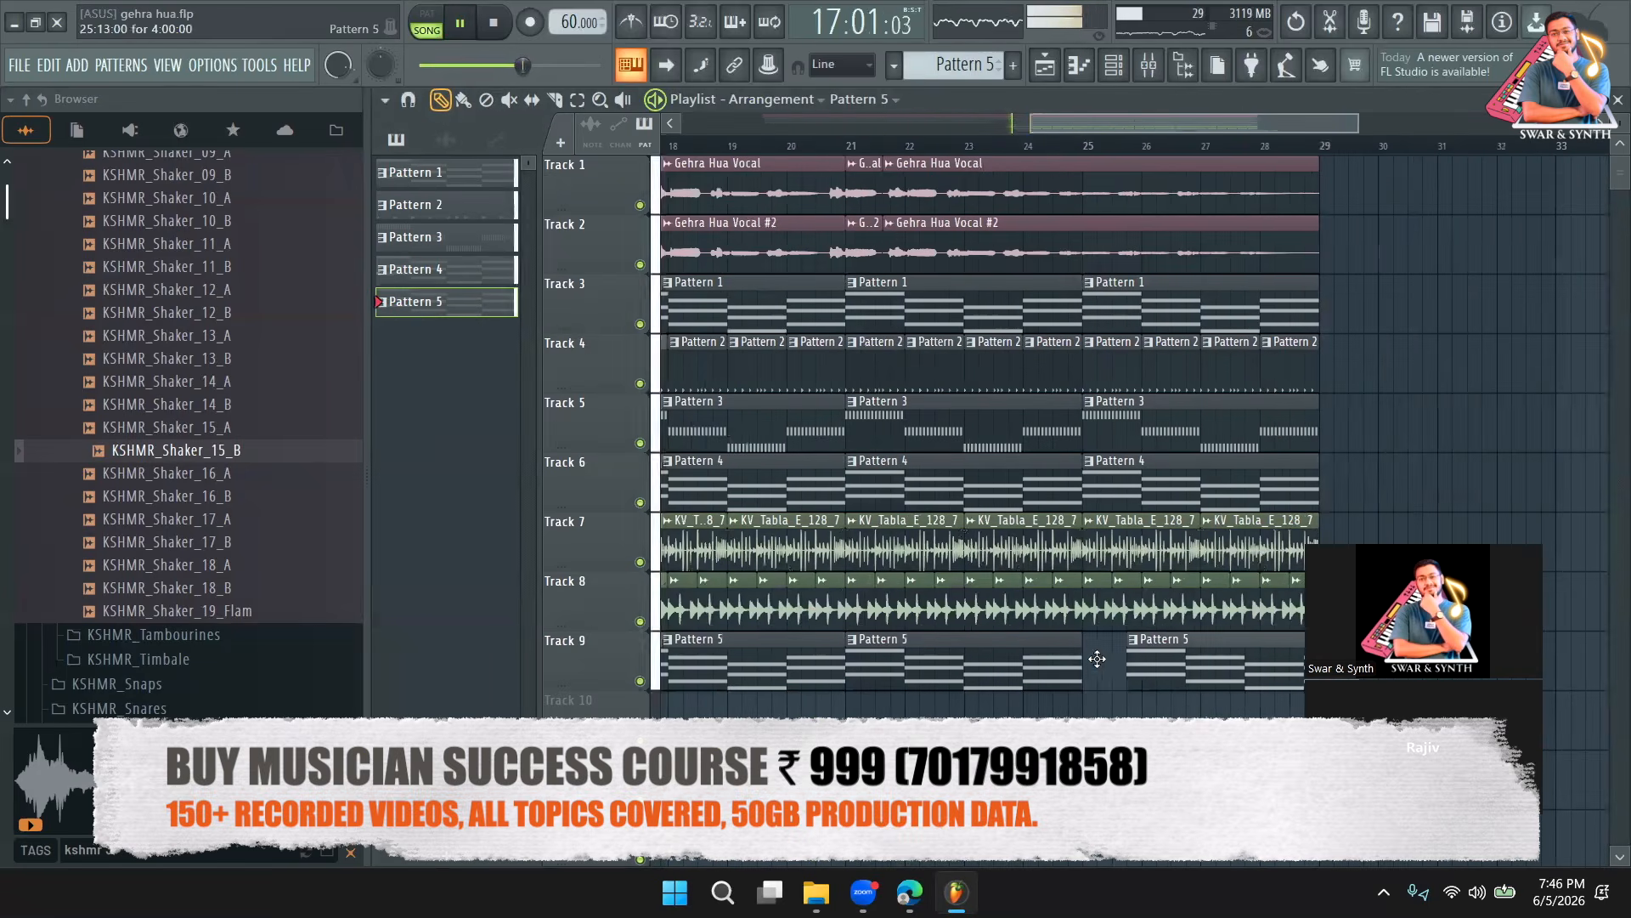
# Check the Xpand!2 #2 channel in the channel rack and review the arrangement from bar 16 during playback.
pyautogui.click(1114, 72)
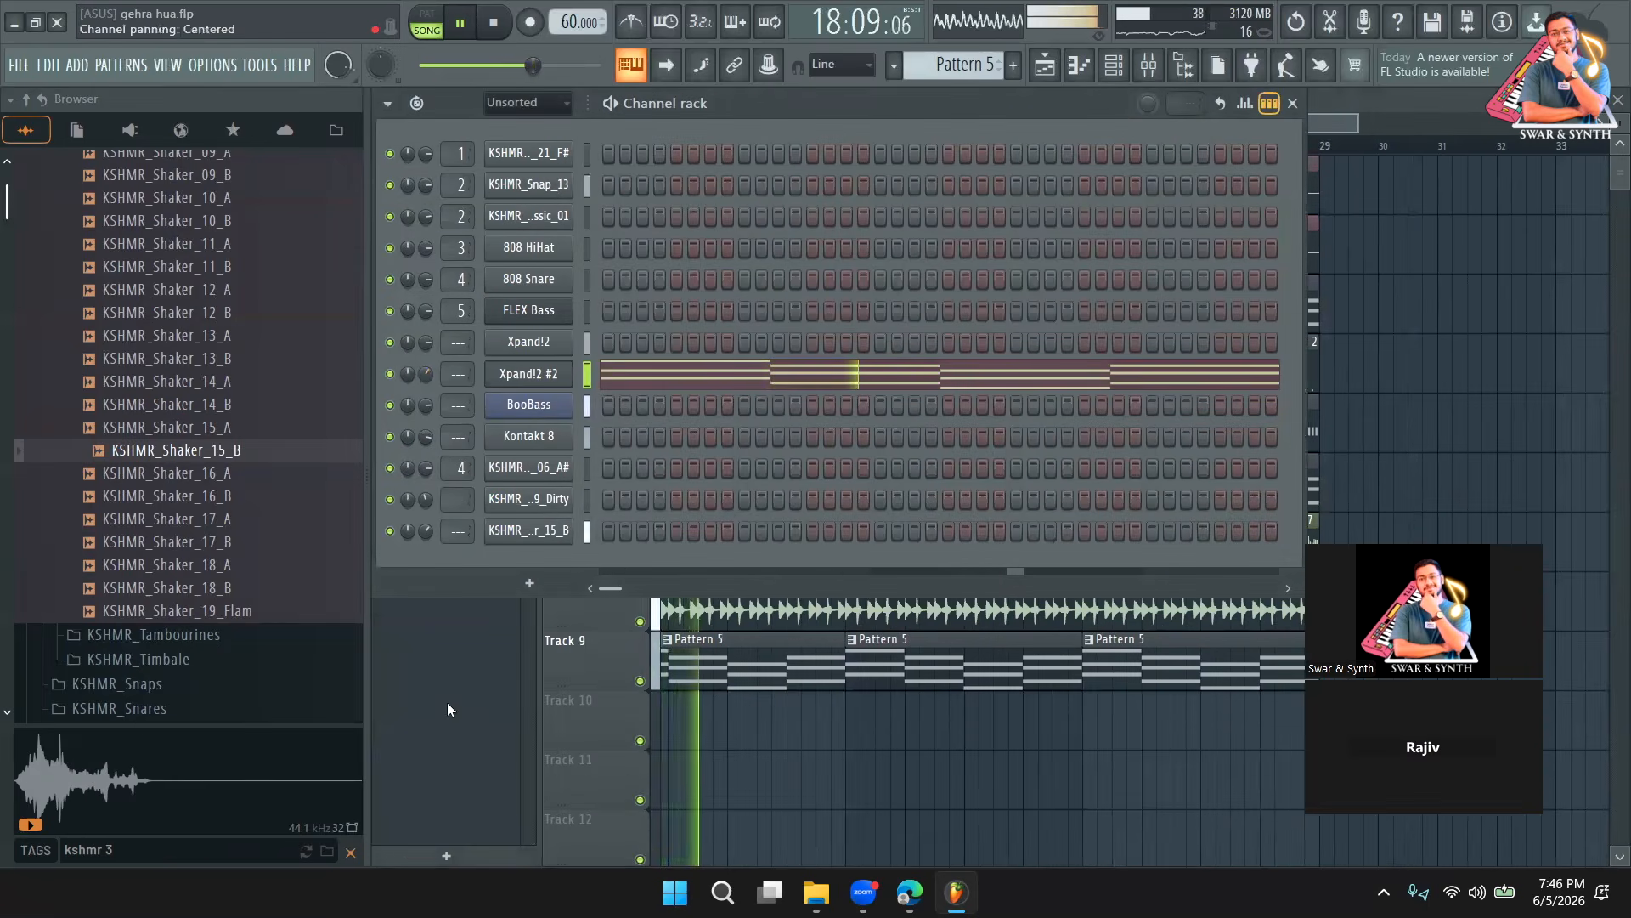
pyautogui.click(583, 644)
pyautogui.moveTo(1125, 123); pyautogui.dragTo(1011, 117)
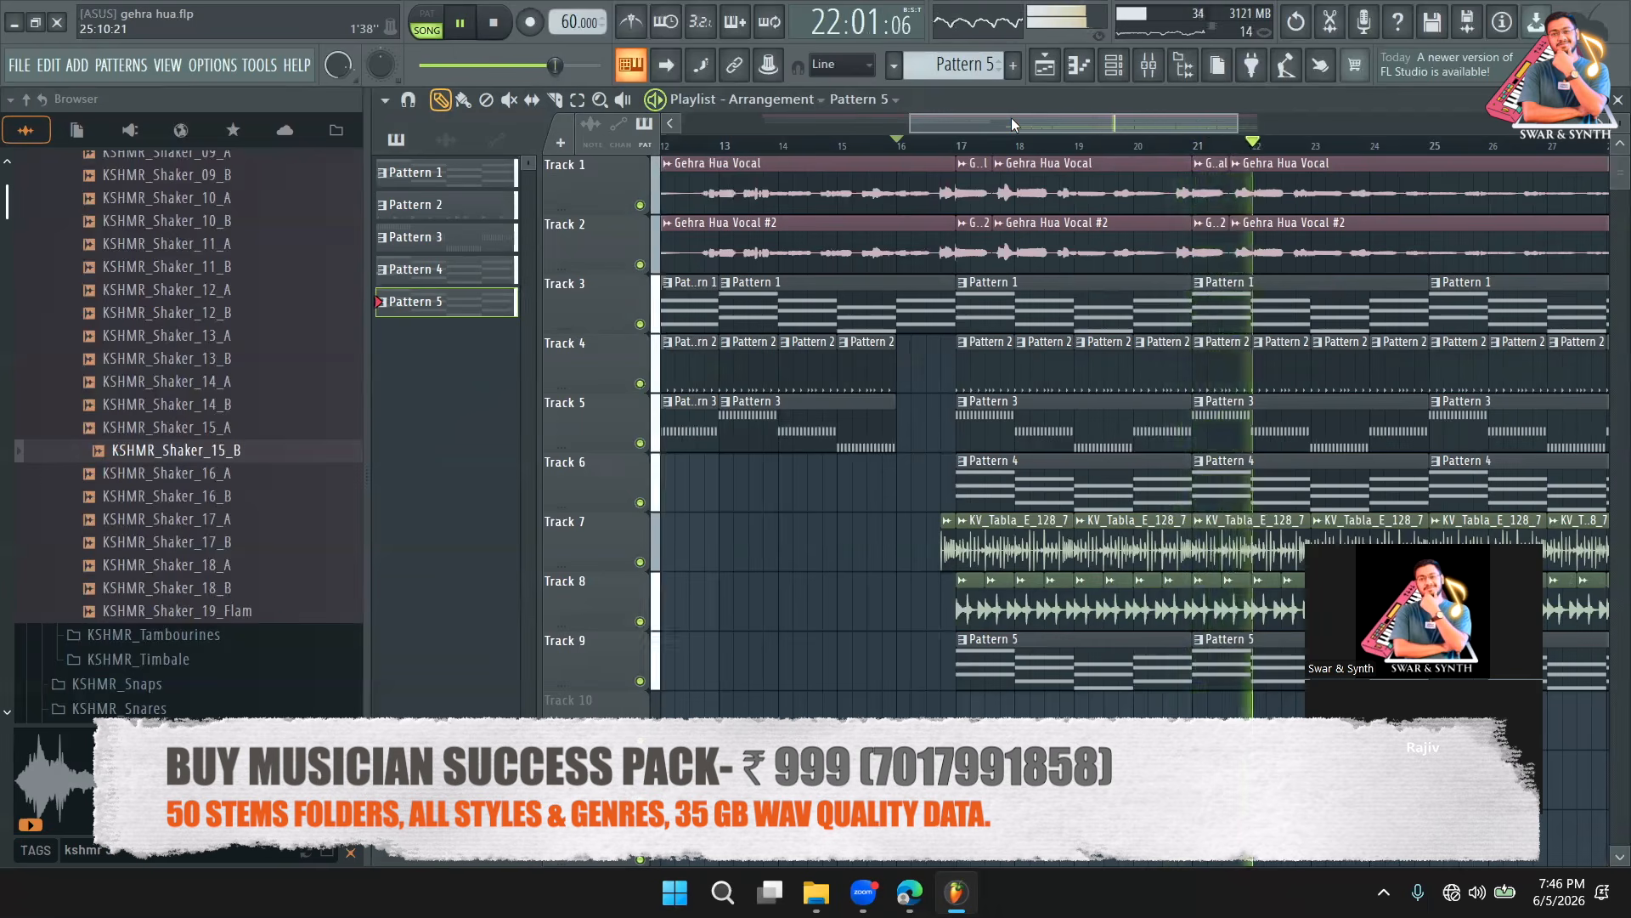
pyautogui.moveTo(1182, 124); pyautogui.dragTo(1225, 120)
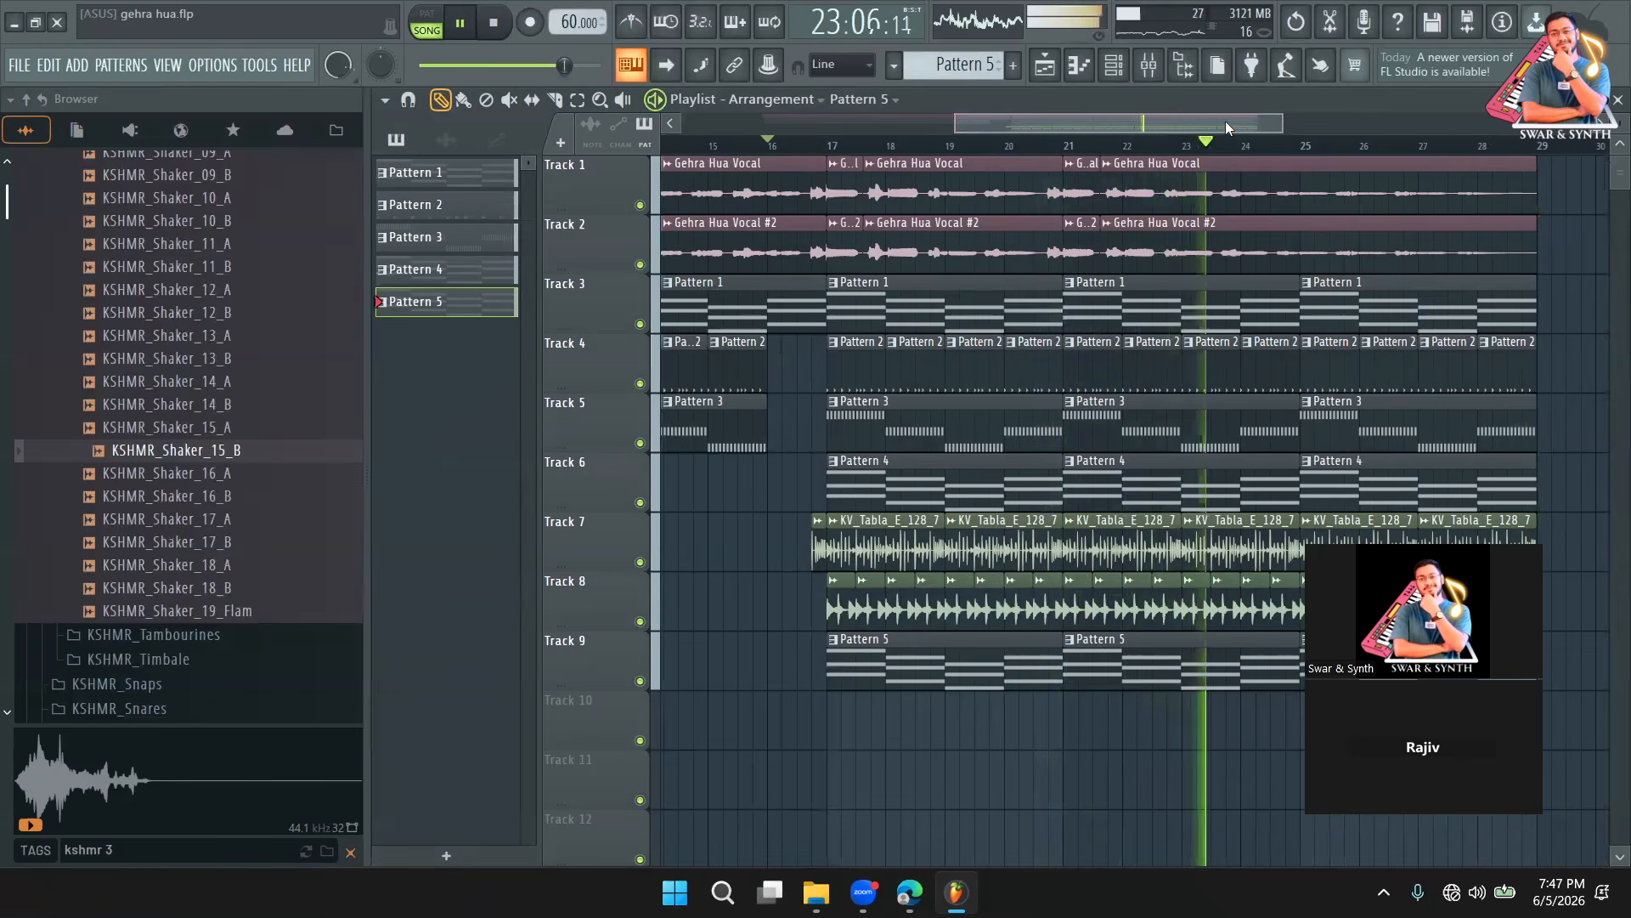
# Solo Track 6 and play its Pattern 4 clips from bar 17.
pyautogui.moveTo(1225, 121); pyautogui.dragTo(1261, 115)
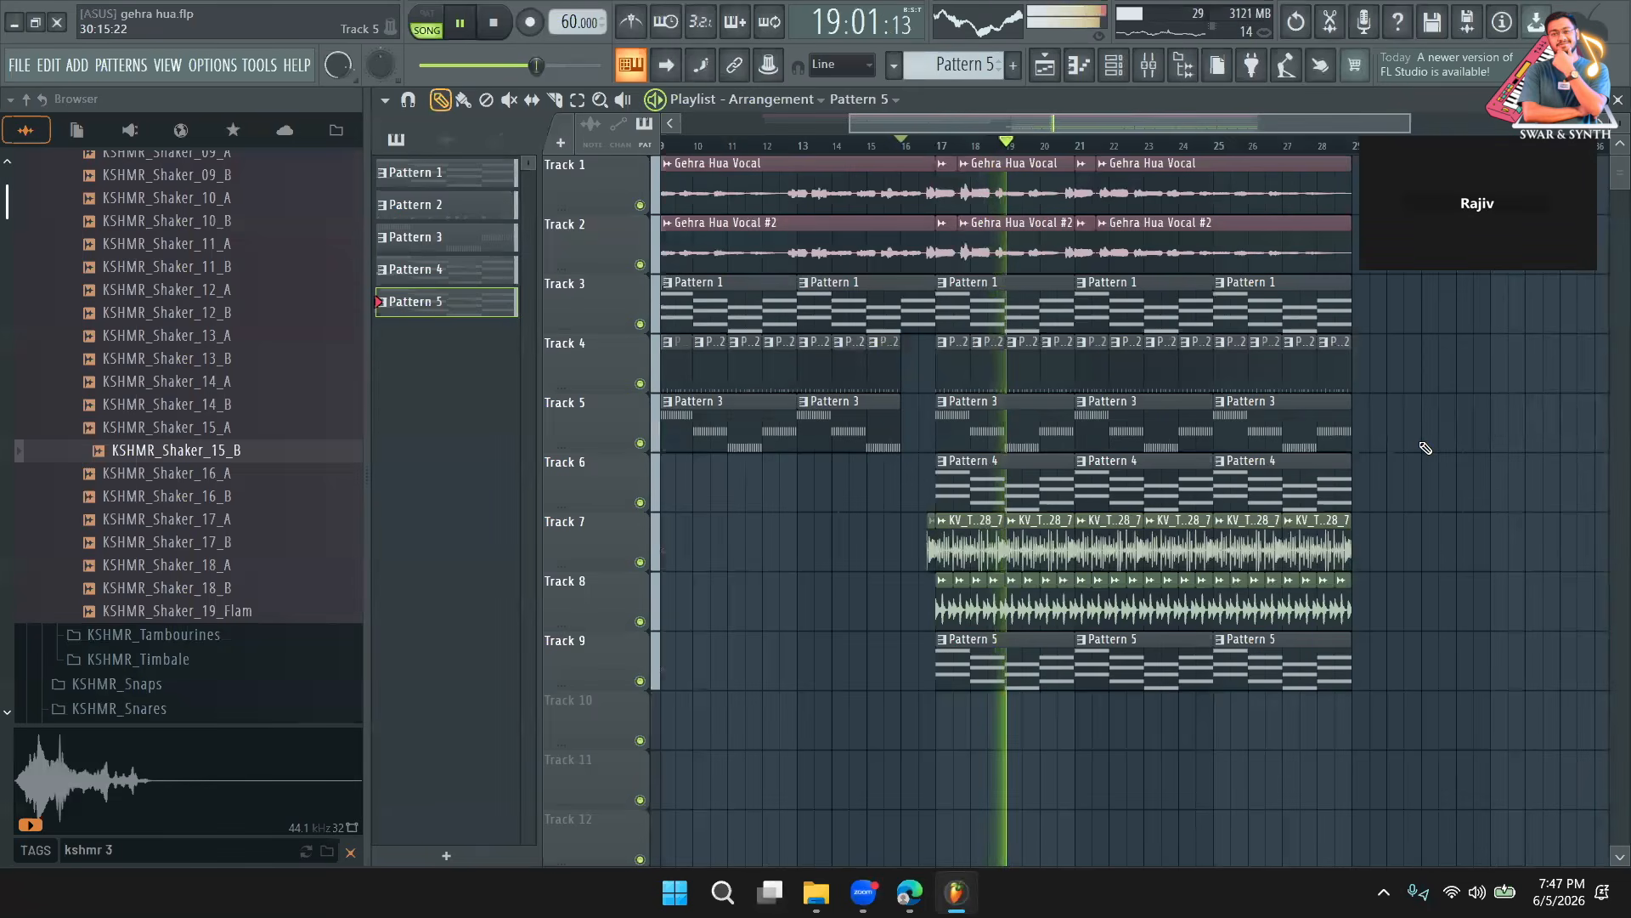
pyautogui.press('space')
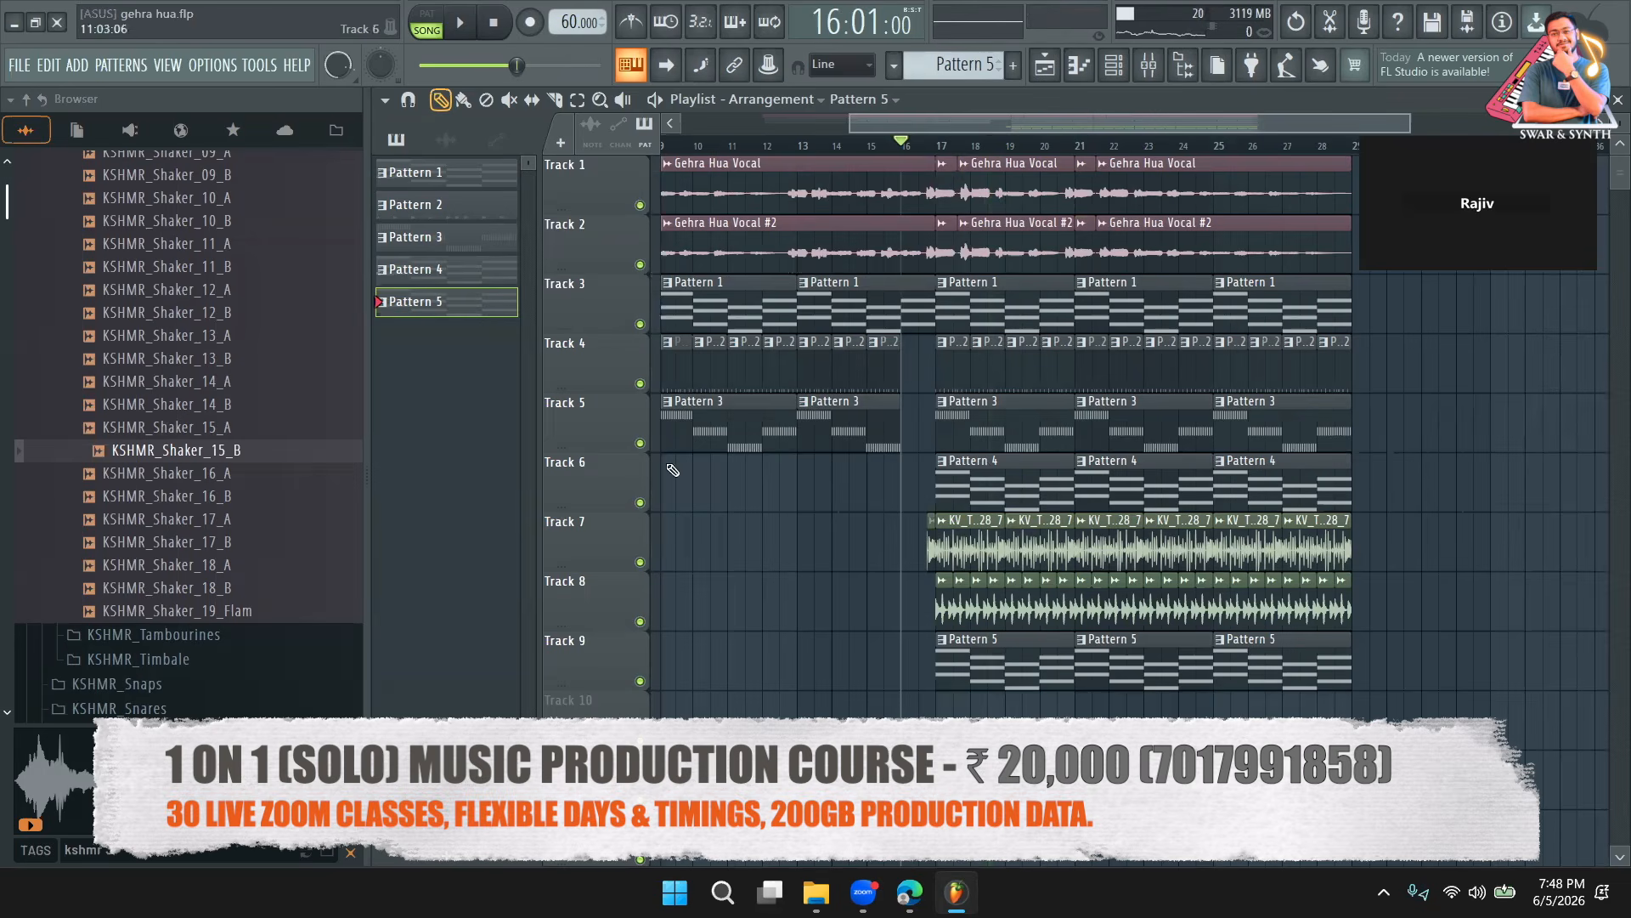
pyautogui.rightClick(641, 503)
pyautogui.click(943, 153)
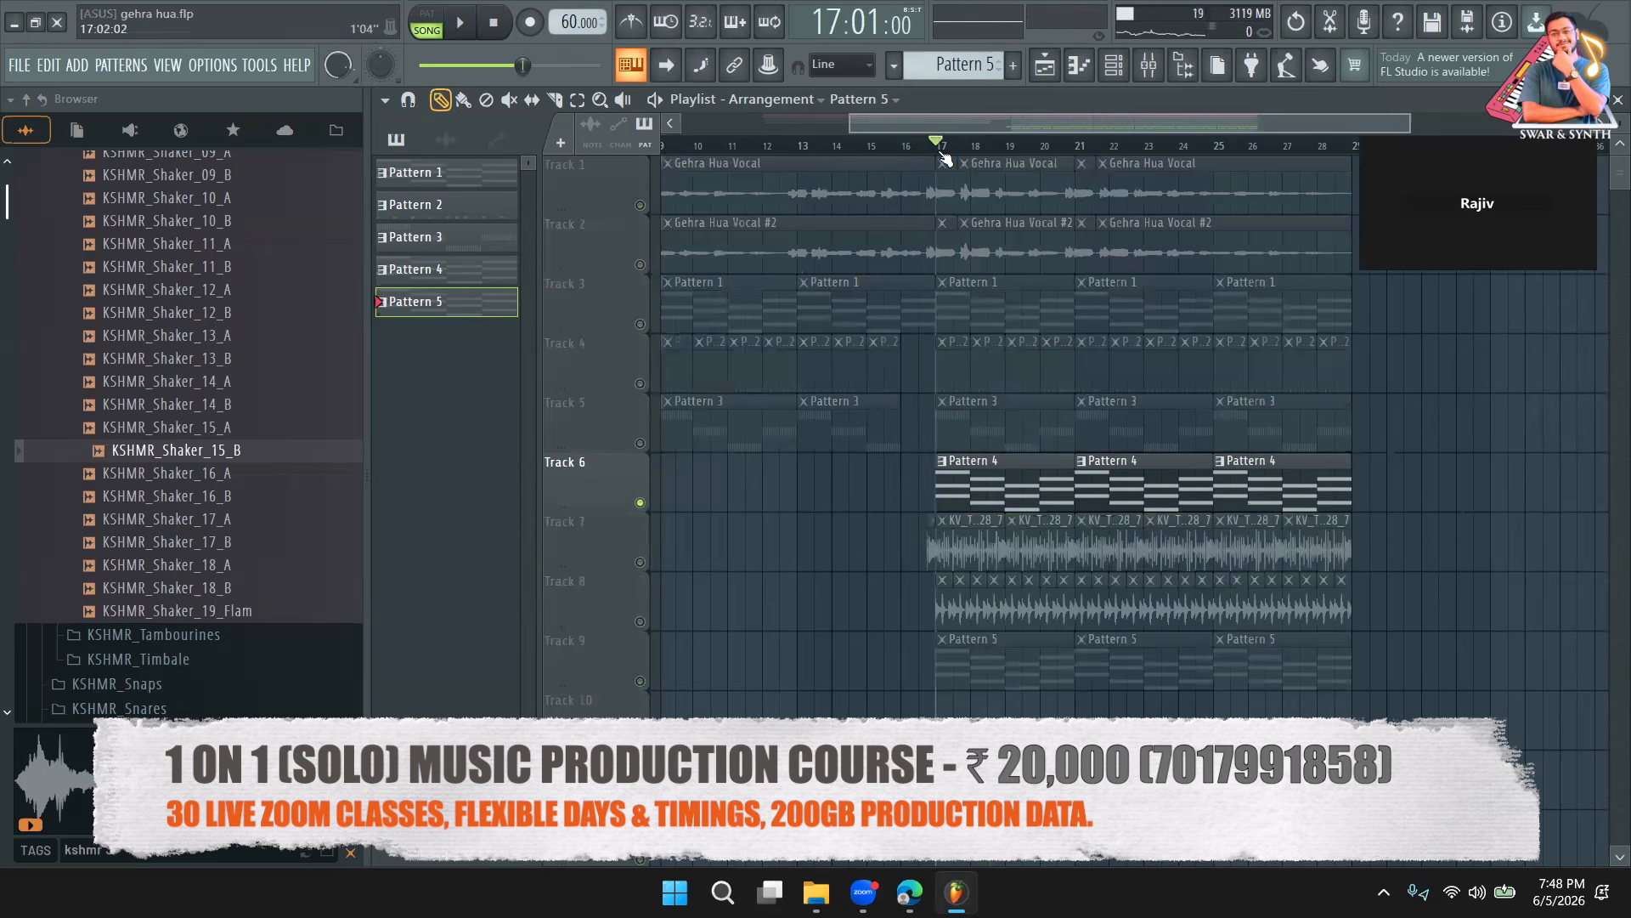
pyautogui.press('space')
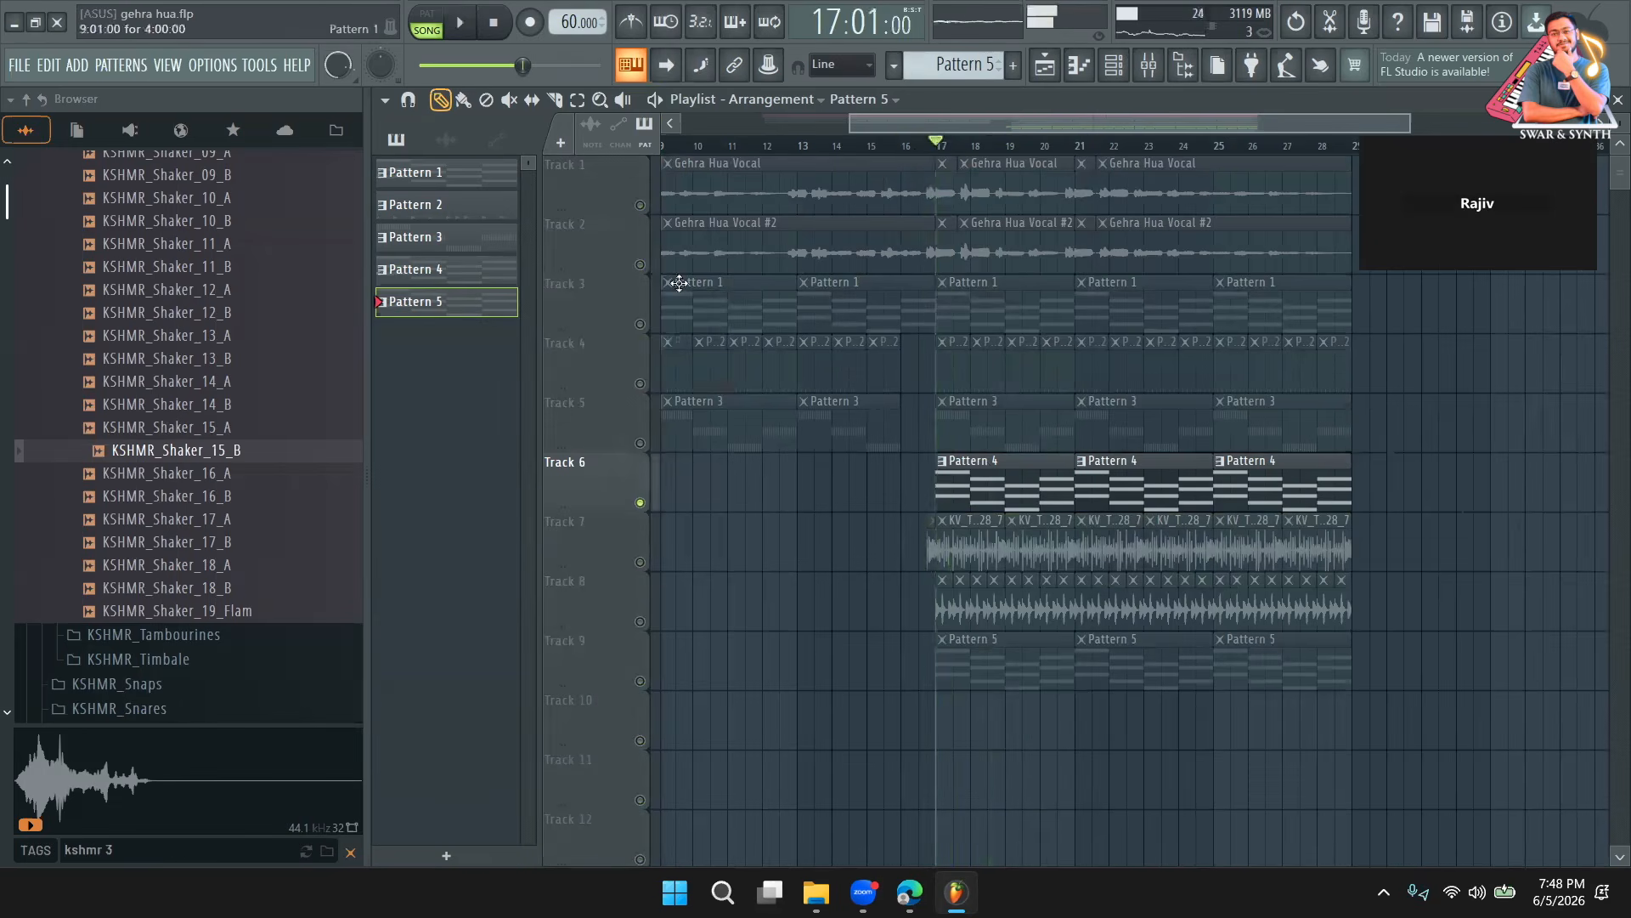
# Solo Track 3, add Track 9 to it and play the two tracks together from bar 17.
pyautogui.rightClick(640, 324)
pyautogui.press('space')
pyautogui.click(641, 680)
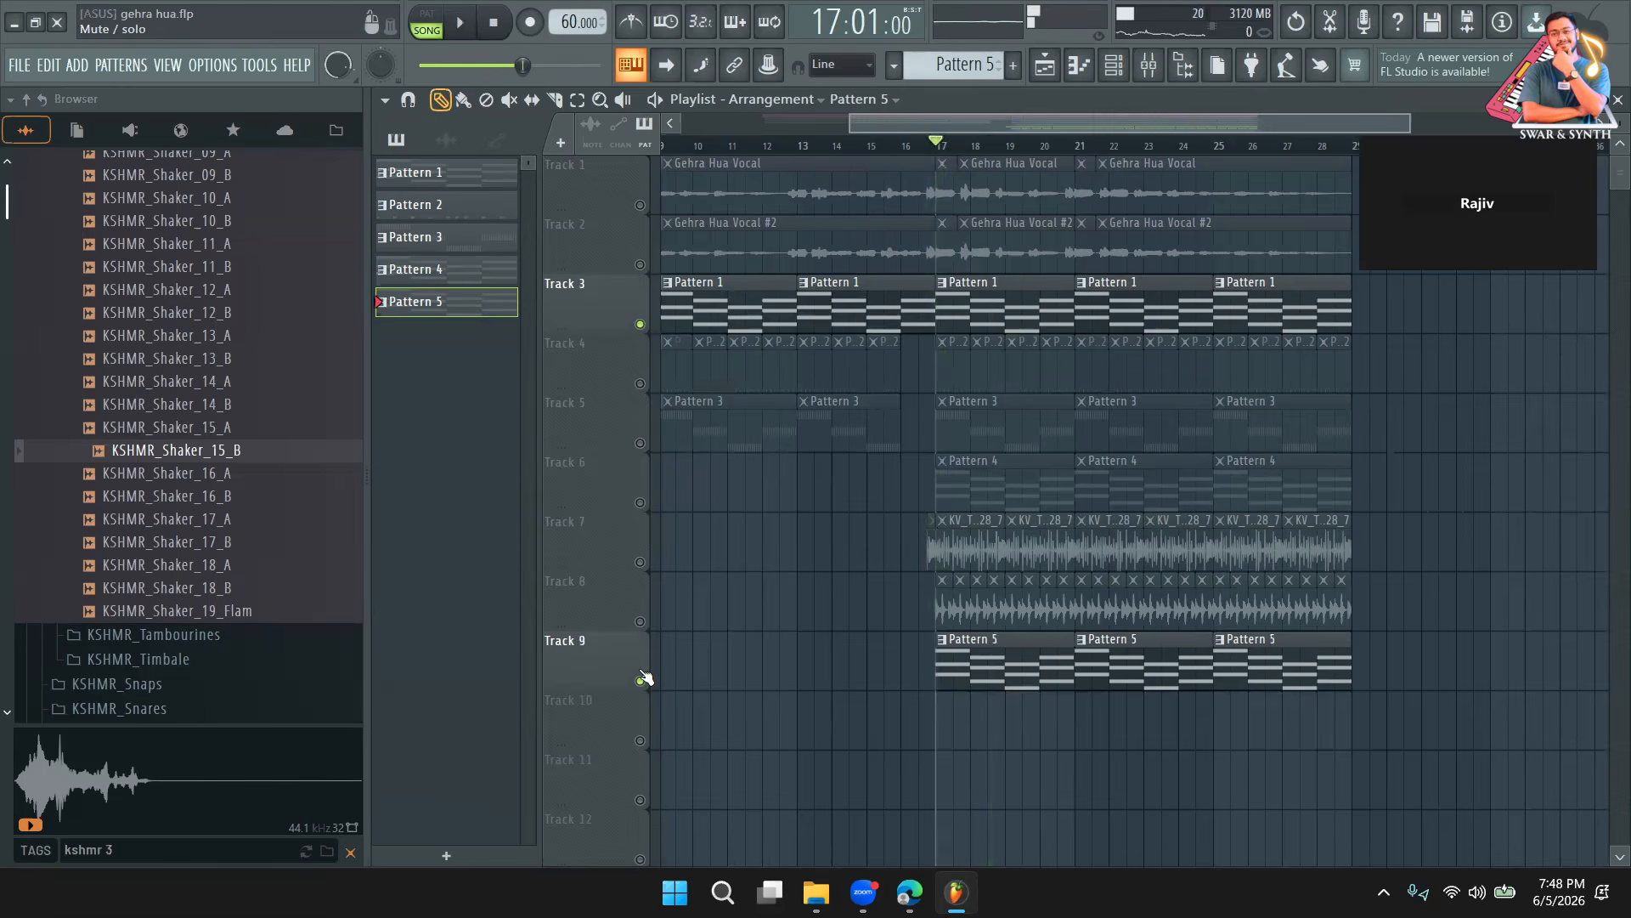
pyautogui.press('space')
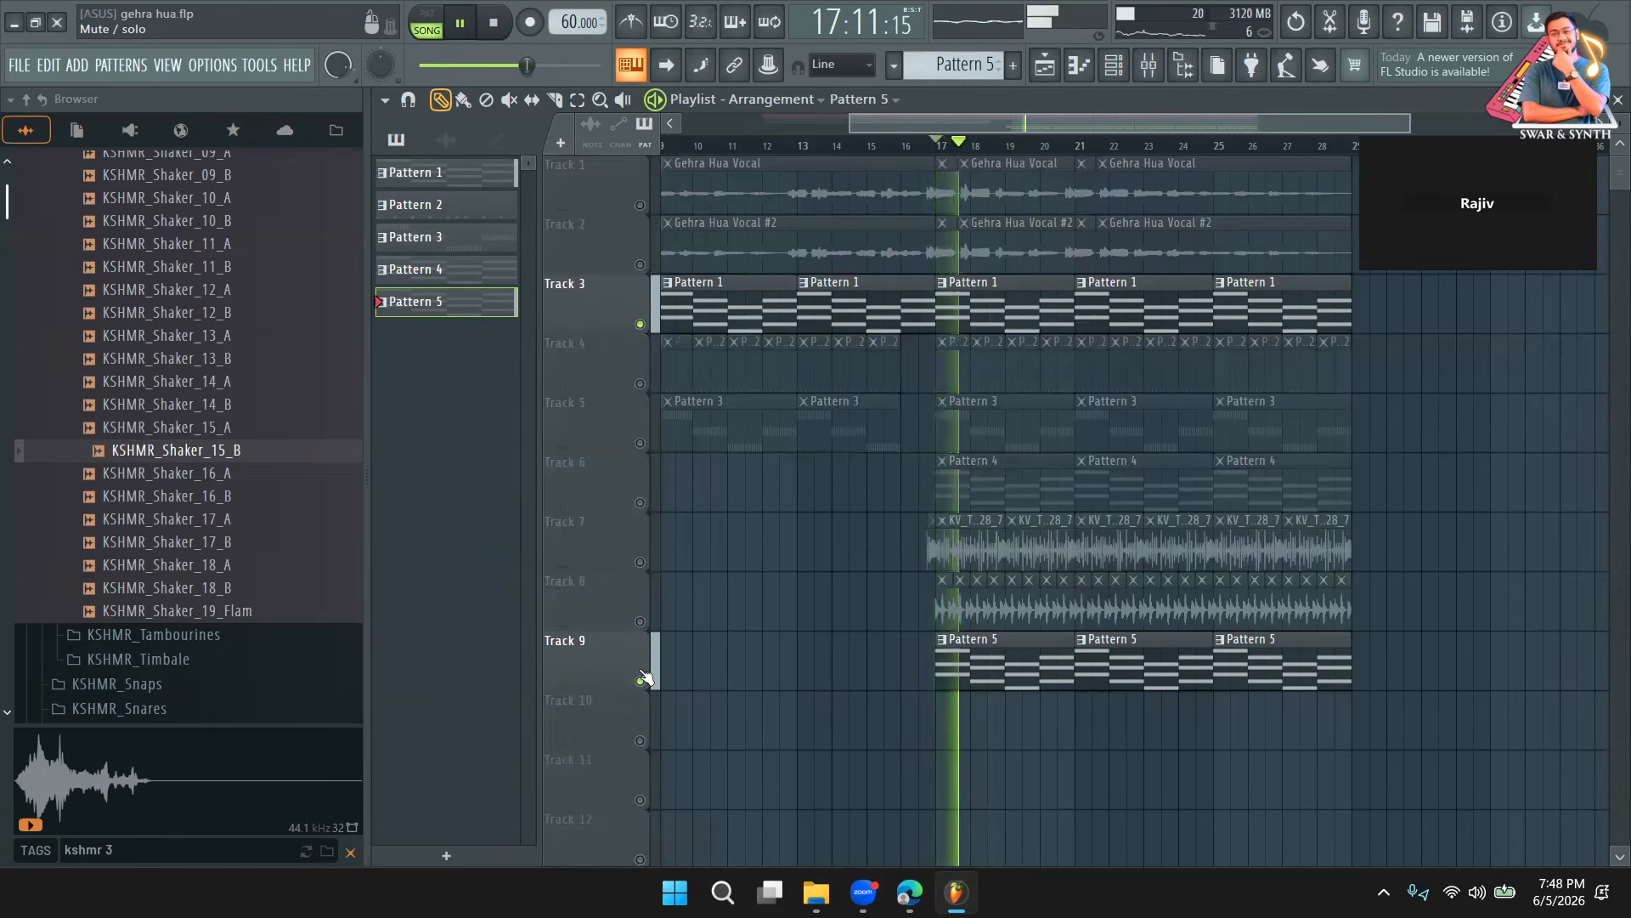
pyautogui.press('space')
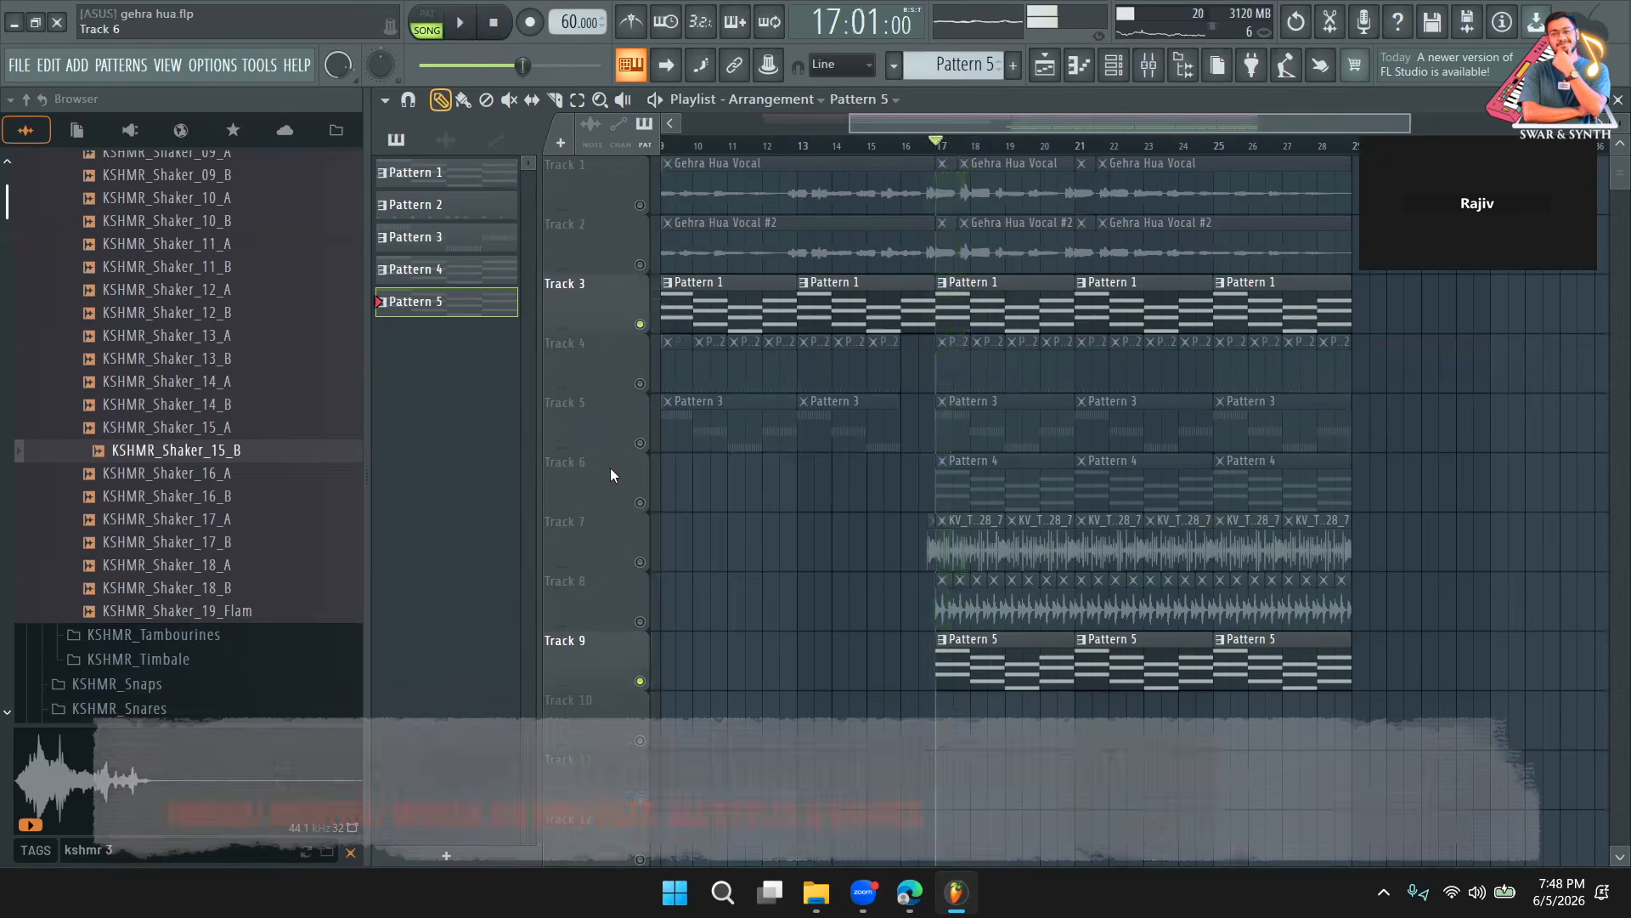
# Unmute Track 5 and Track 6 one after the other, playing from bar 17 after each addition.
pyautogui.click(641, 444)
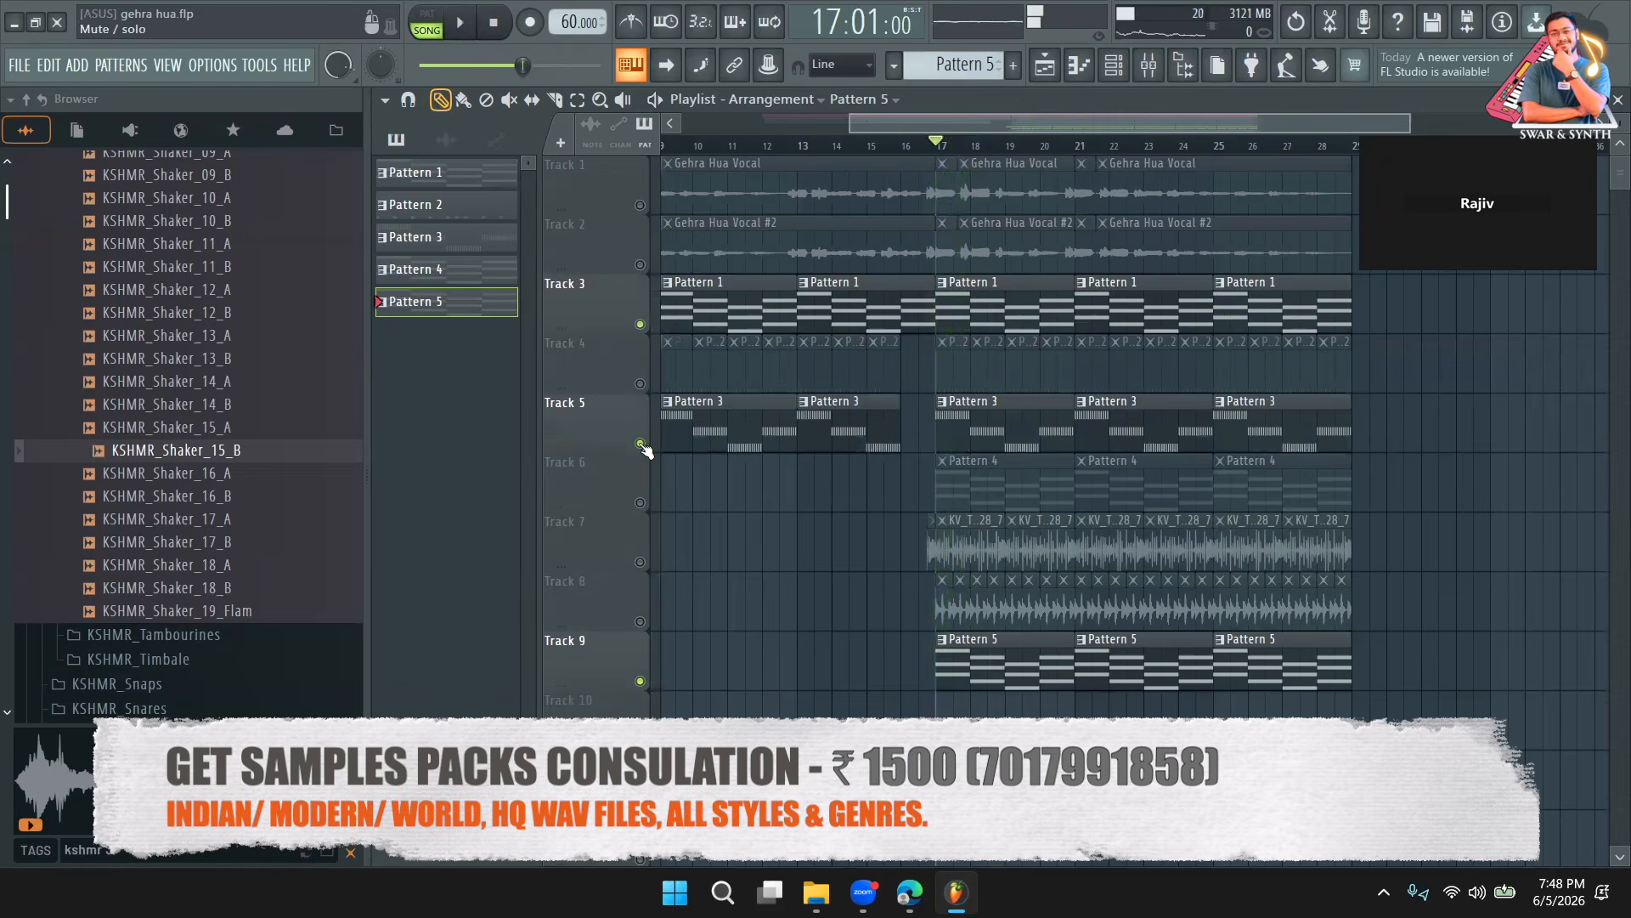
pyautogui.press('space')
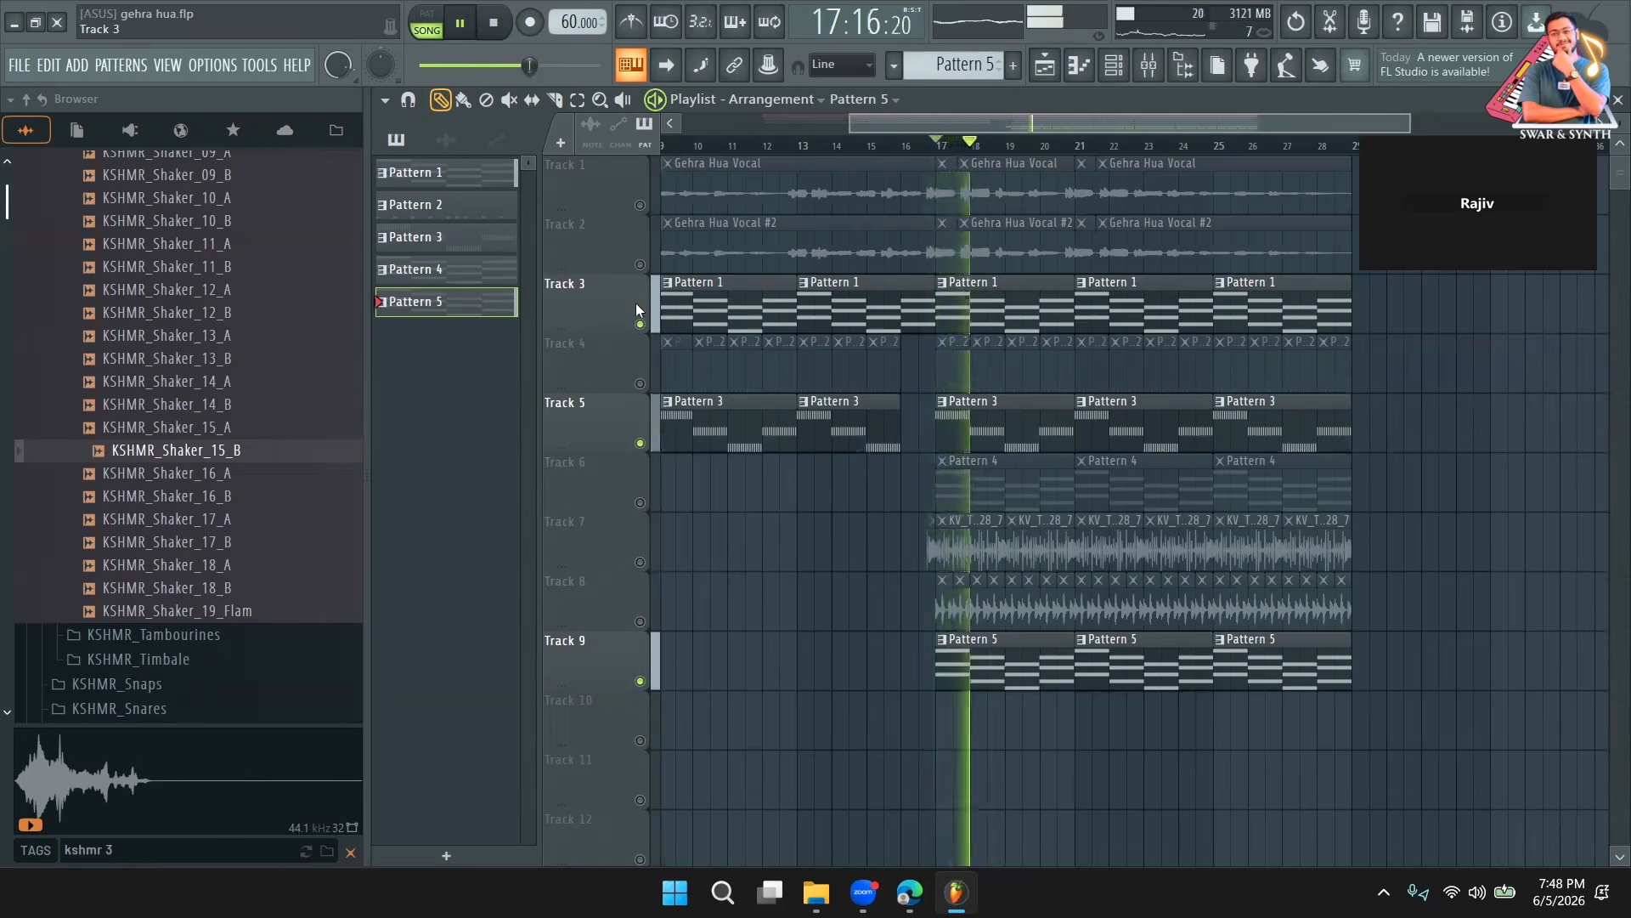
pyautogui.press('space')
pyautogui.click(641, 503)
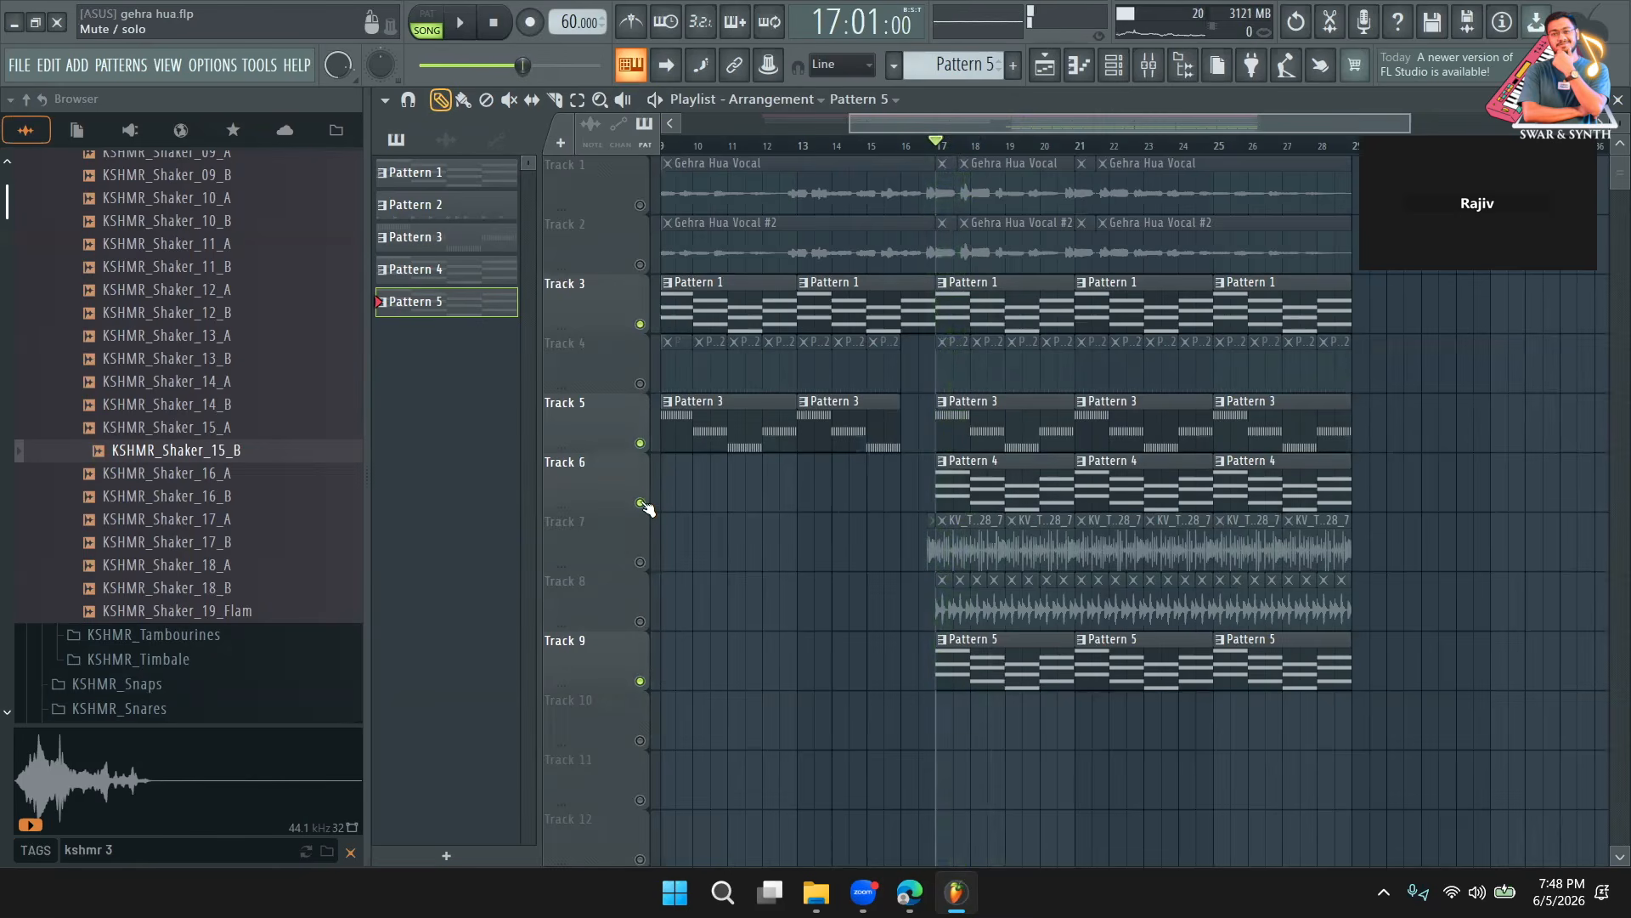
pyautogui.press('space')
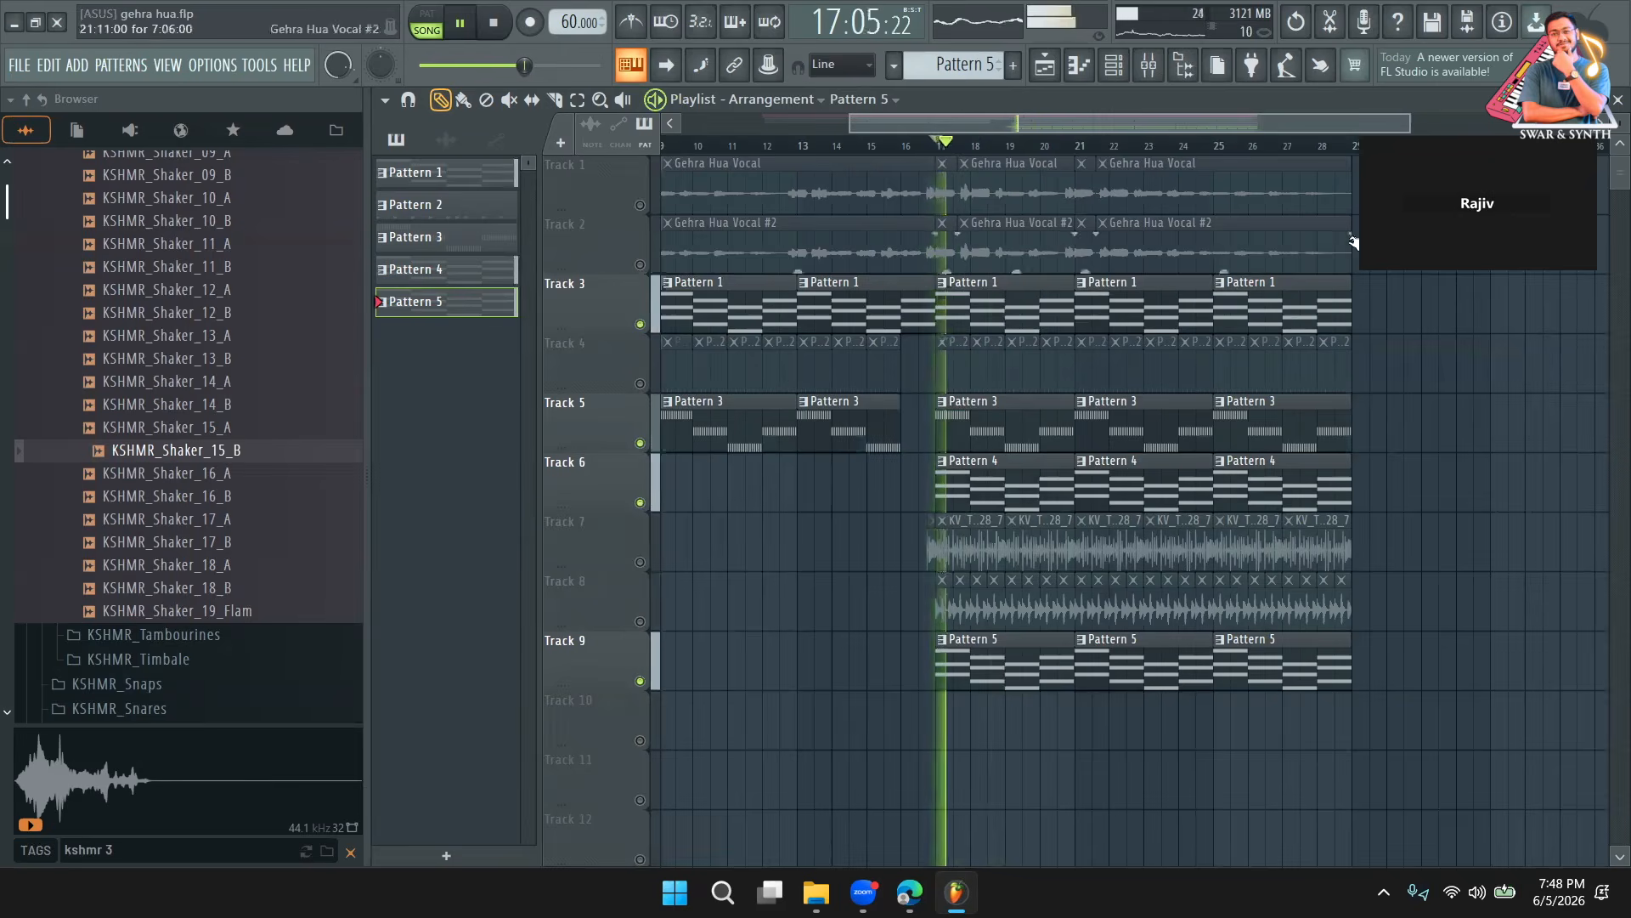
# Check the instrument channels in the channel rack while the selected tracks play, and return to the playlist.
pyautogui.click(1114, 67)
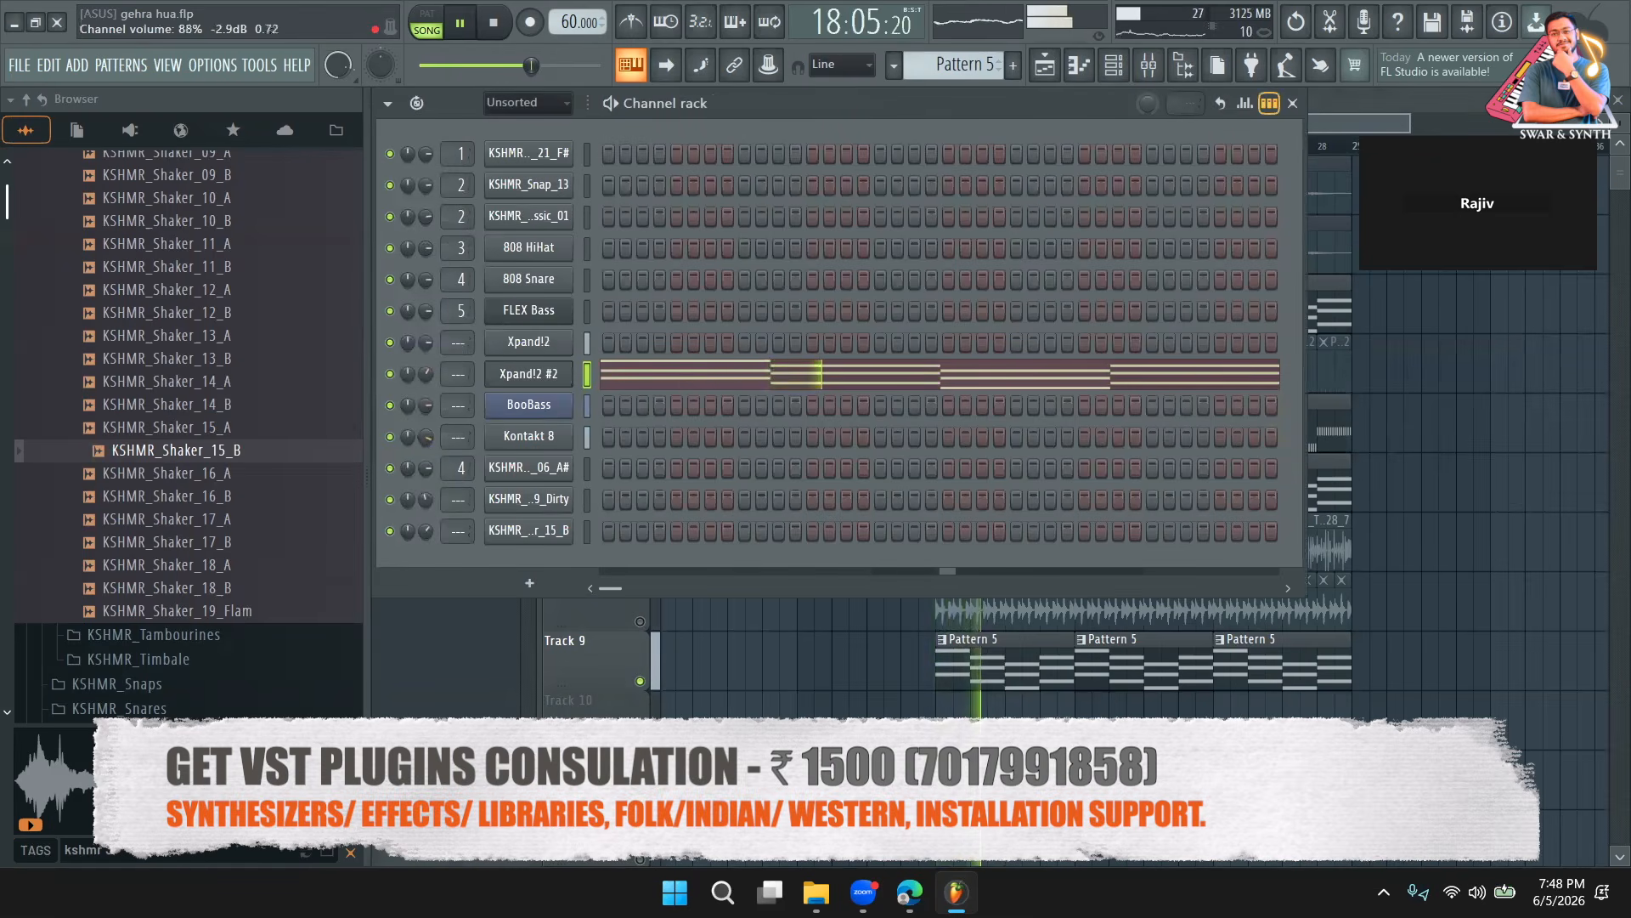
pyautogui.click(483, 642)
pyautogui.press('space')
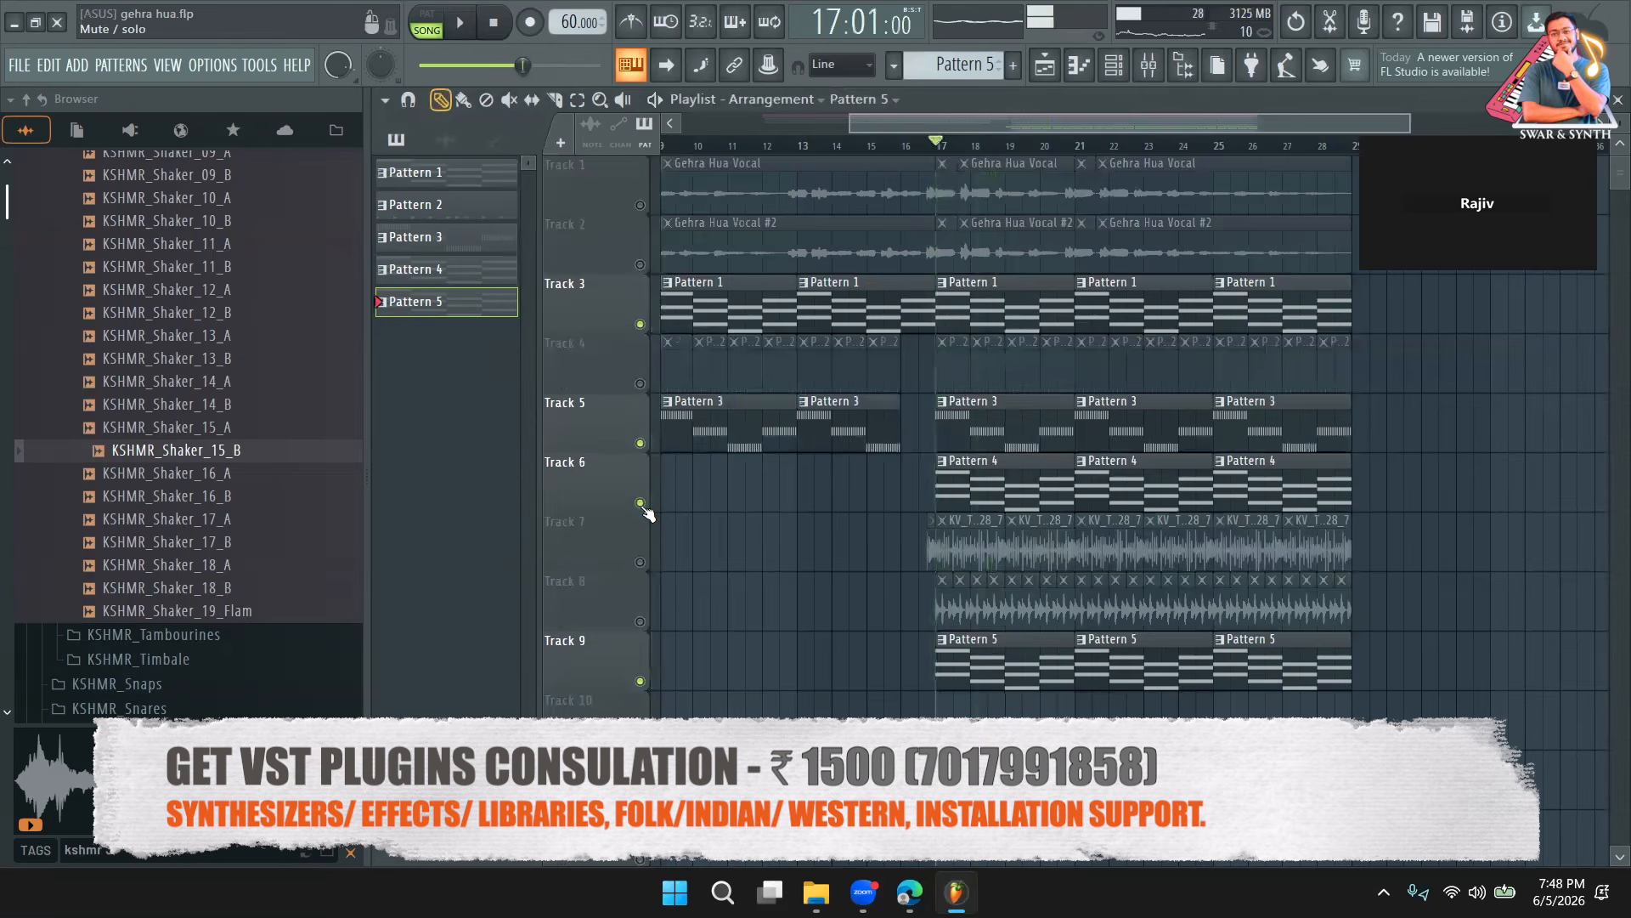
# Audition Track 6 on its own, re-enable all tracks and set the song position to 16:09.
pyautogui.rightClick(641, 503)
pyautogui.press('space')
pyautogui.press('space')
pyautogui.rightClick(641, 503)
pyautogui.click(926, 146)
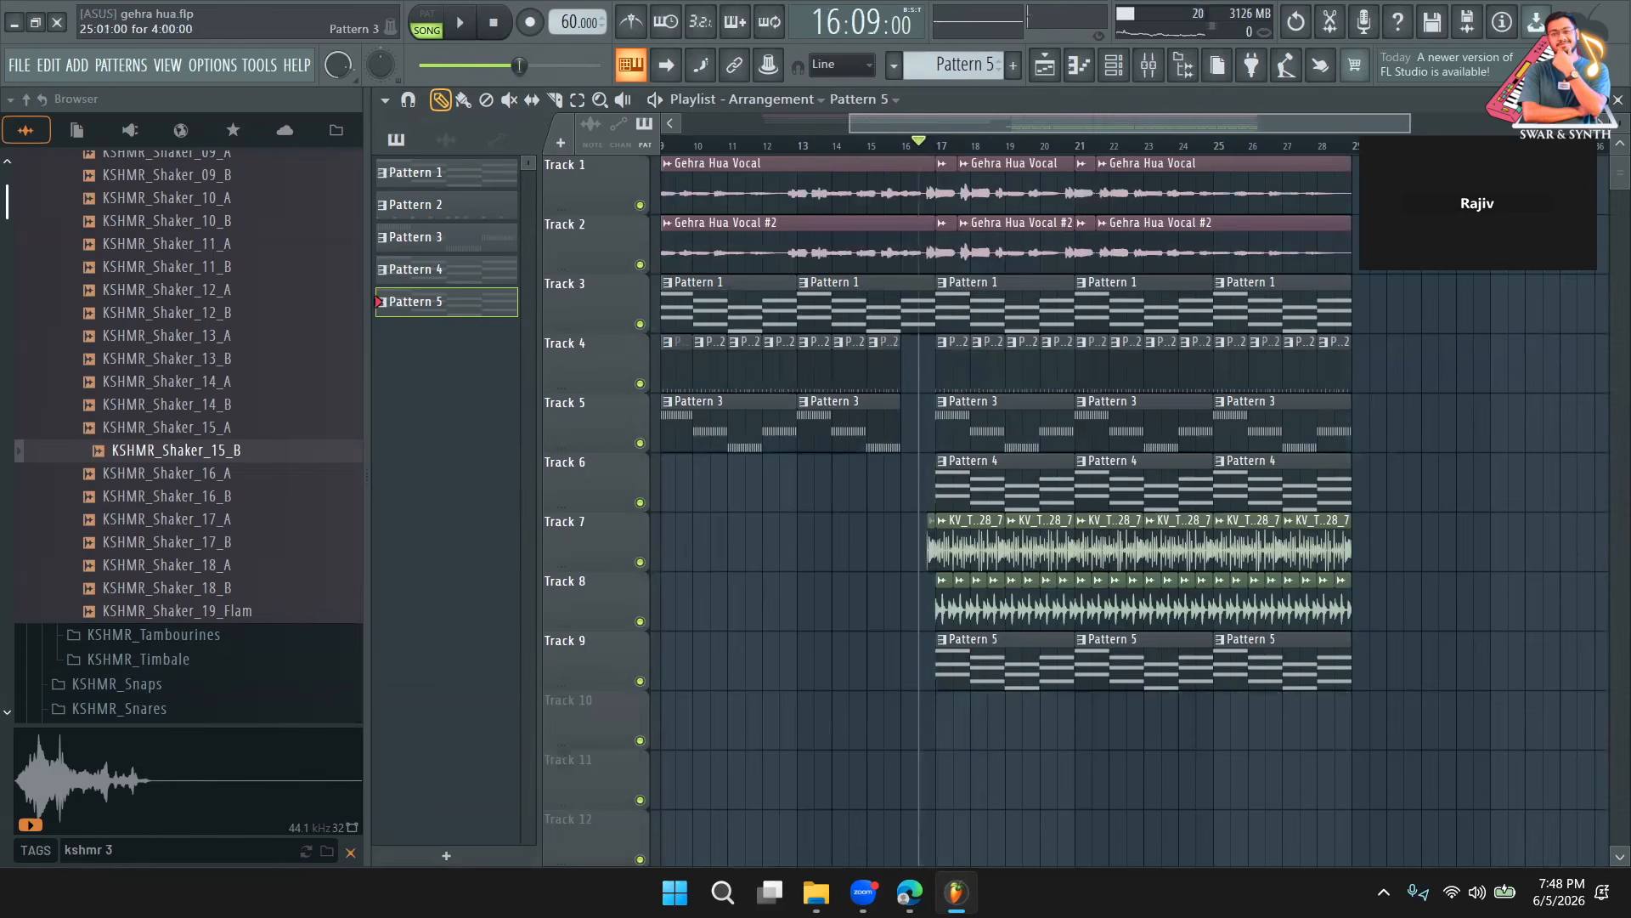
# Create Pattern 6 and add the SOLO generator plugin by Taqs.im as a new channel.
pyautogui.moveTo(1516, 134); pyautogui.dragTo(239, 243)
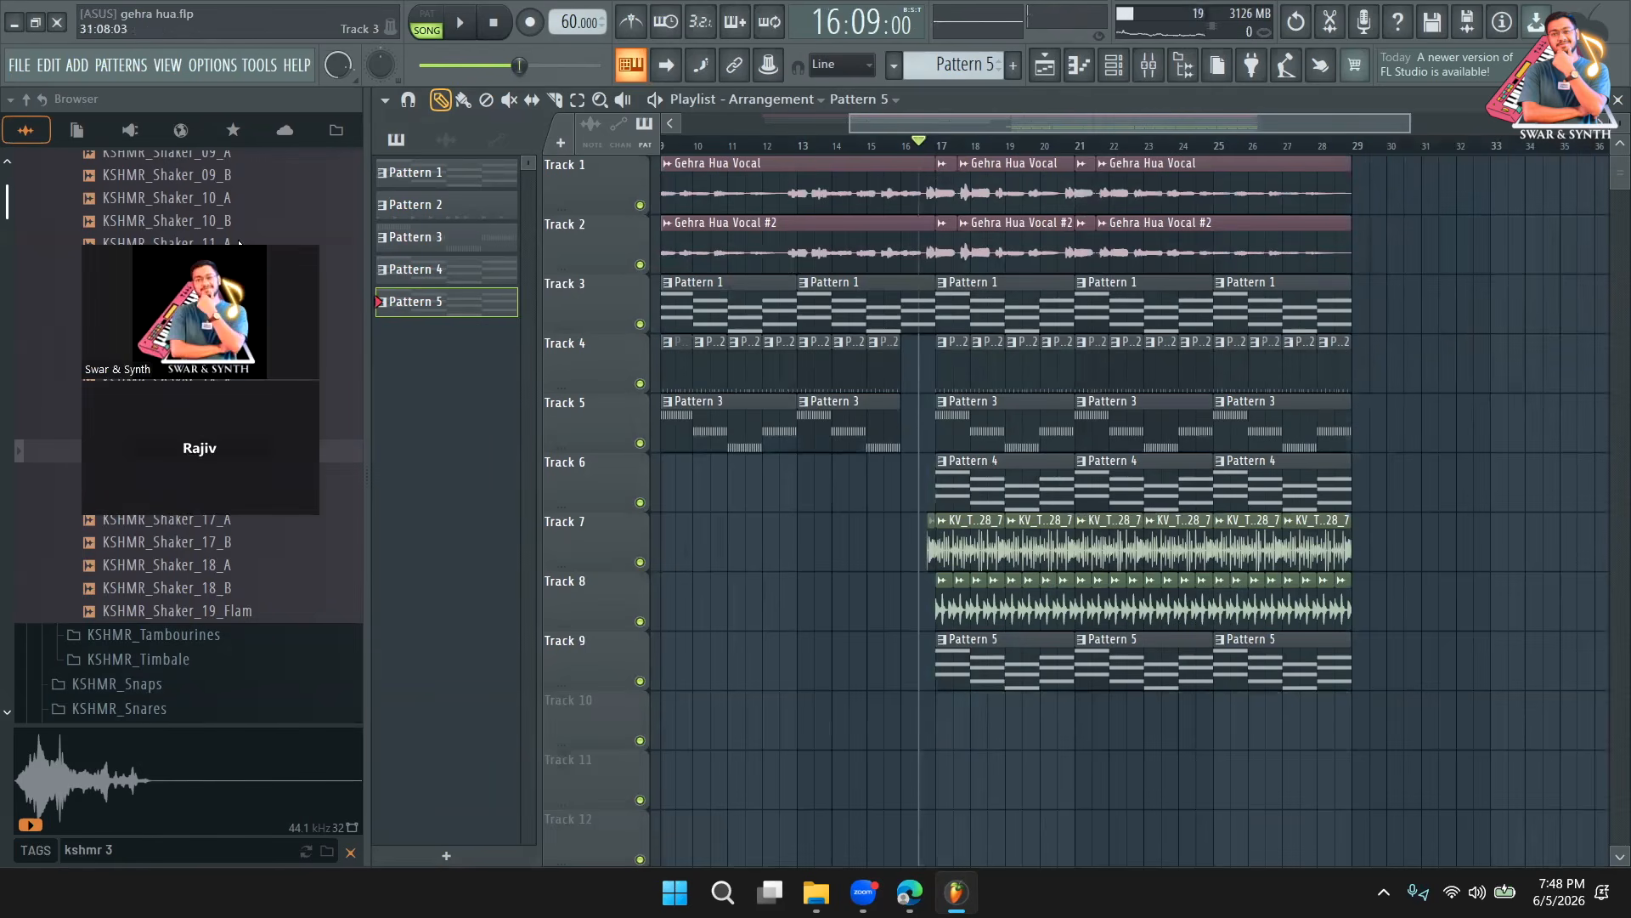
pyautogui.click(1115, 68)
pyautogui.press('F4')
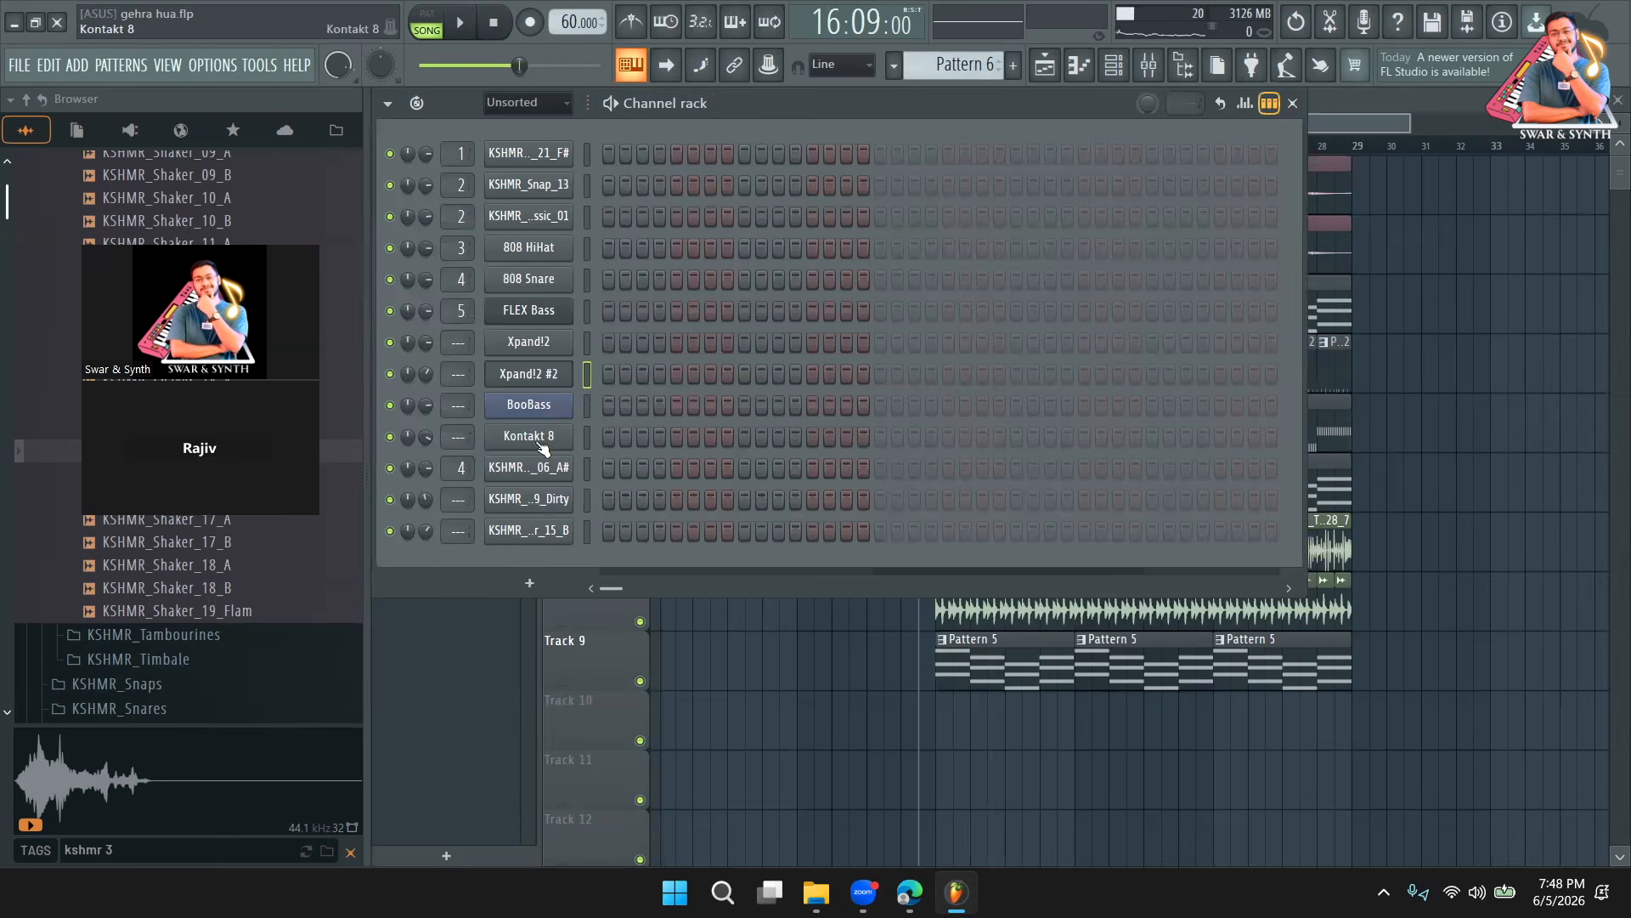
pyautogui.click(535, 583)
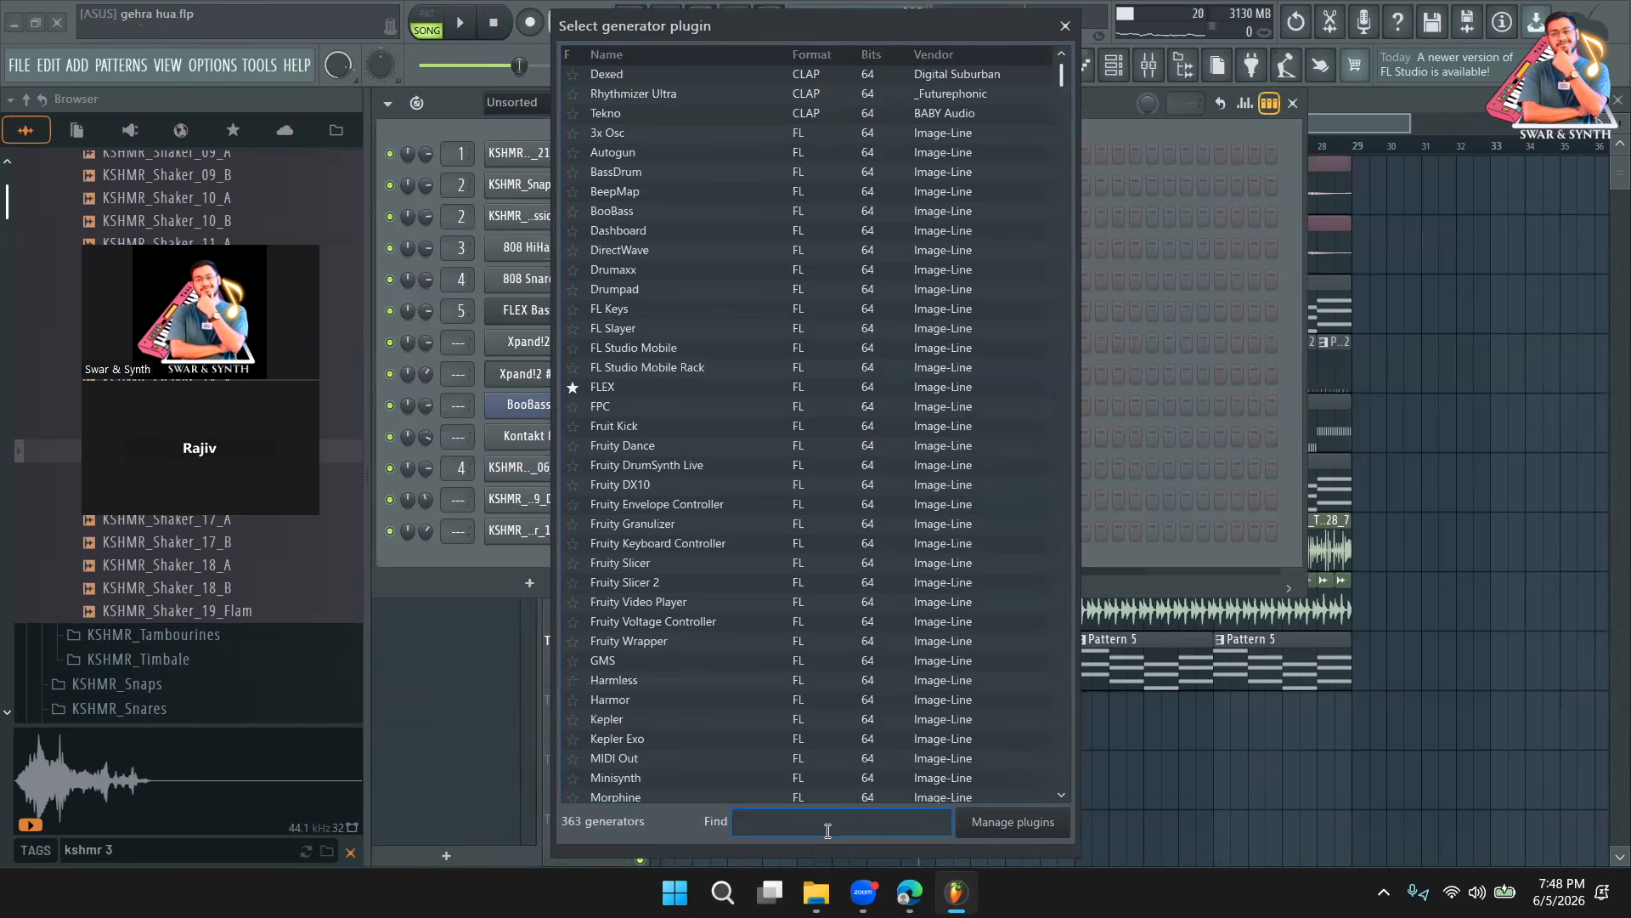
pyautogui.write('solo')
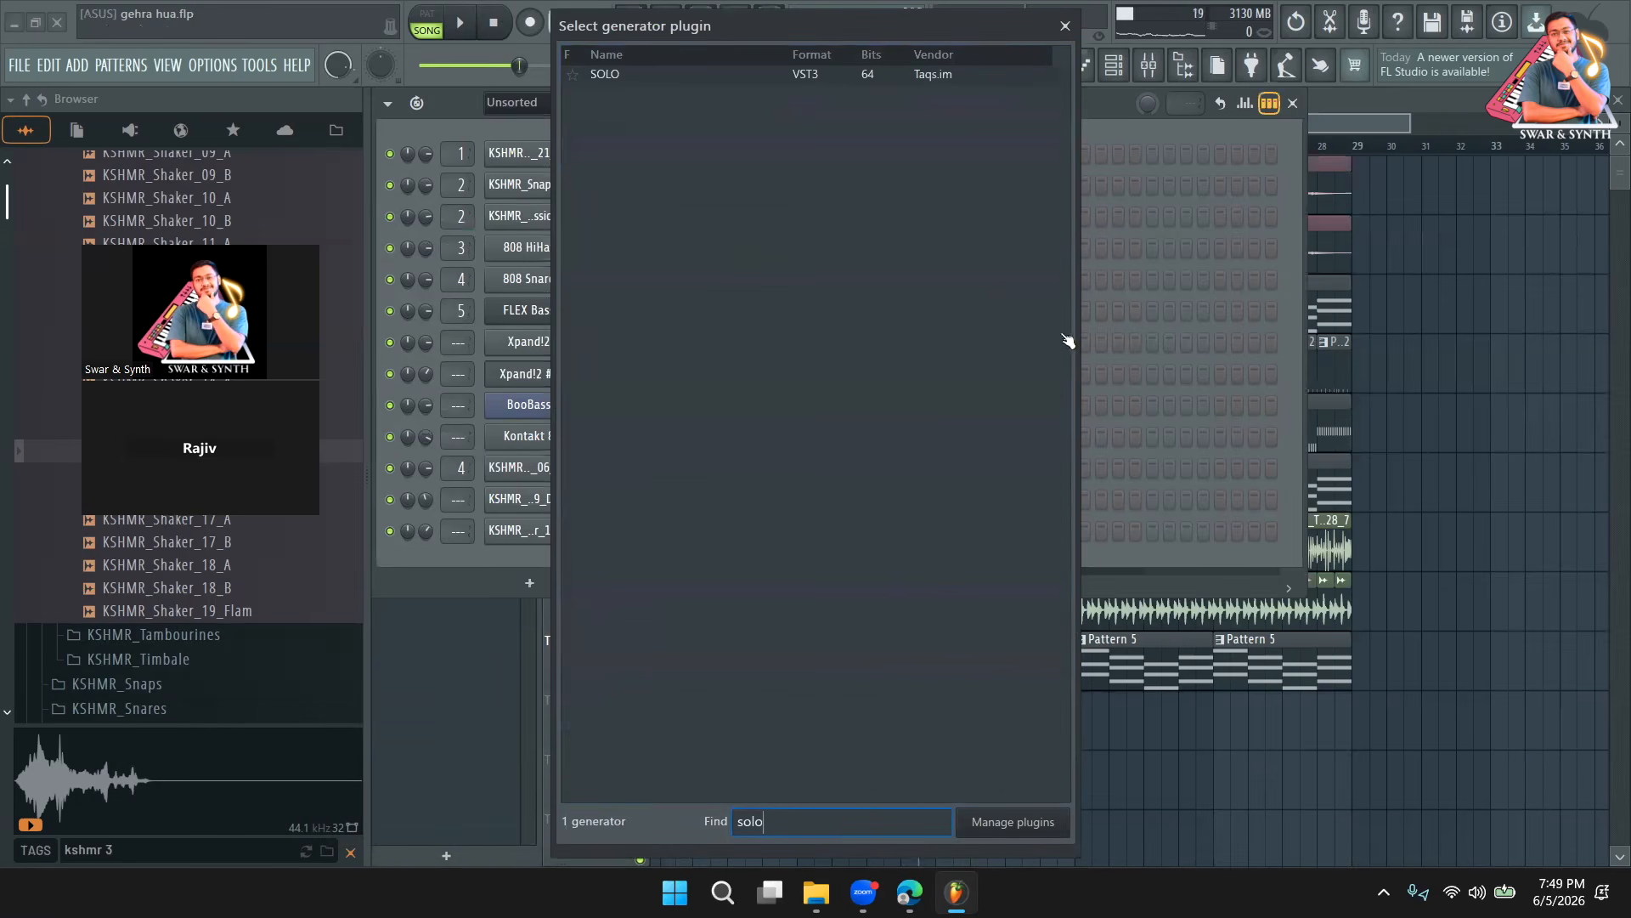
pyautogui.doubleClick(929, 75)
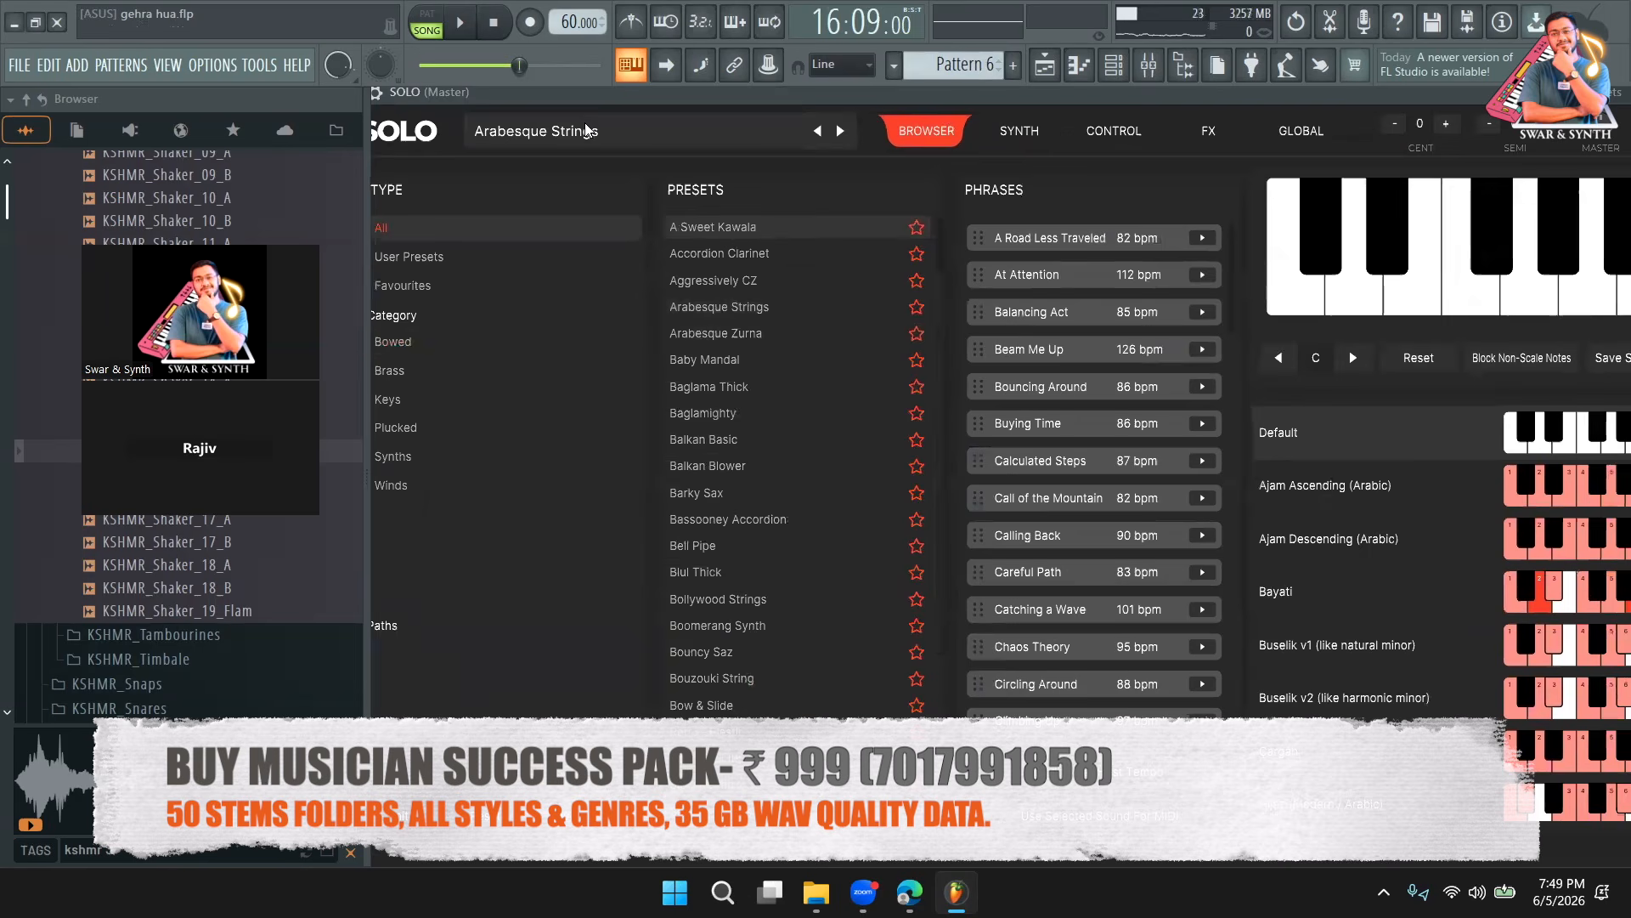
# Browse SOLO's Plucked presets, auditioning Bouzouki String among others, and load Folky Harp.
pyautogui.click(488, 429)
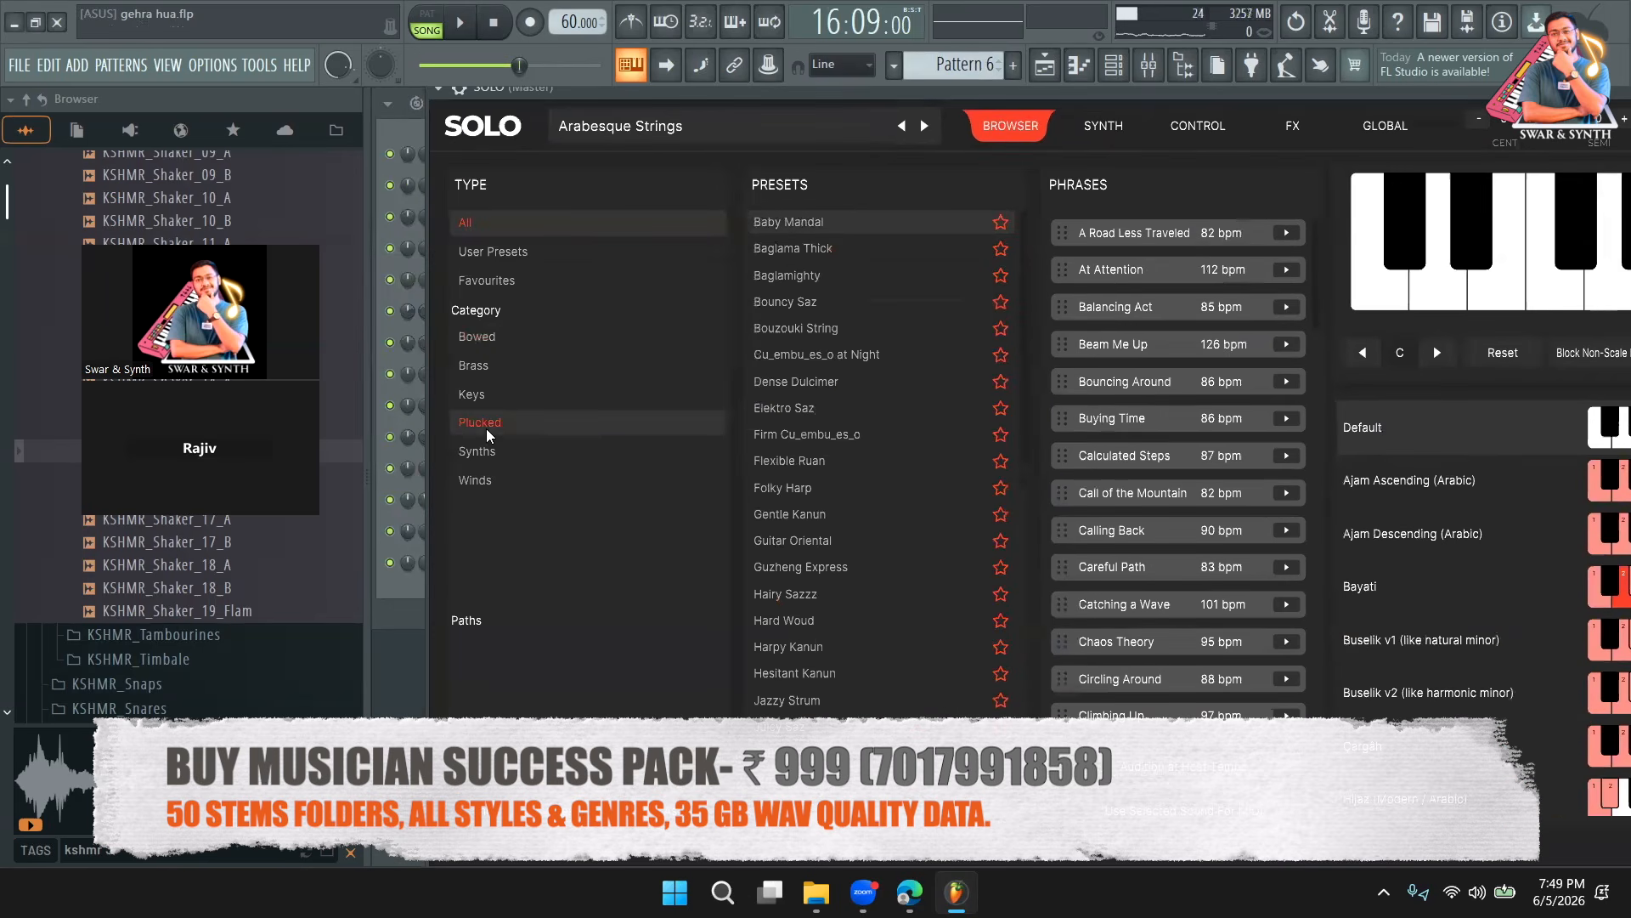
pyautogui.click(848, 328)
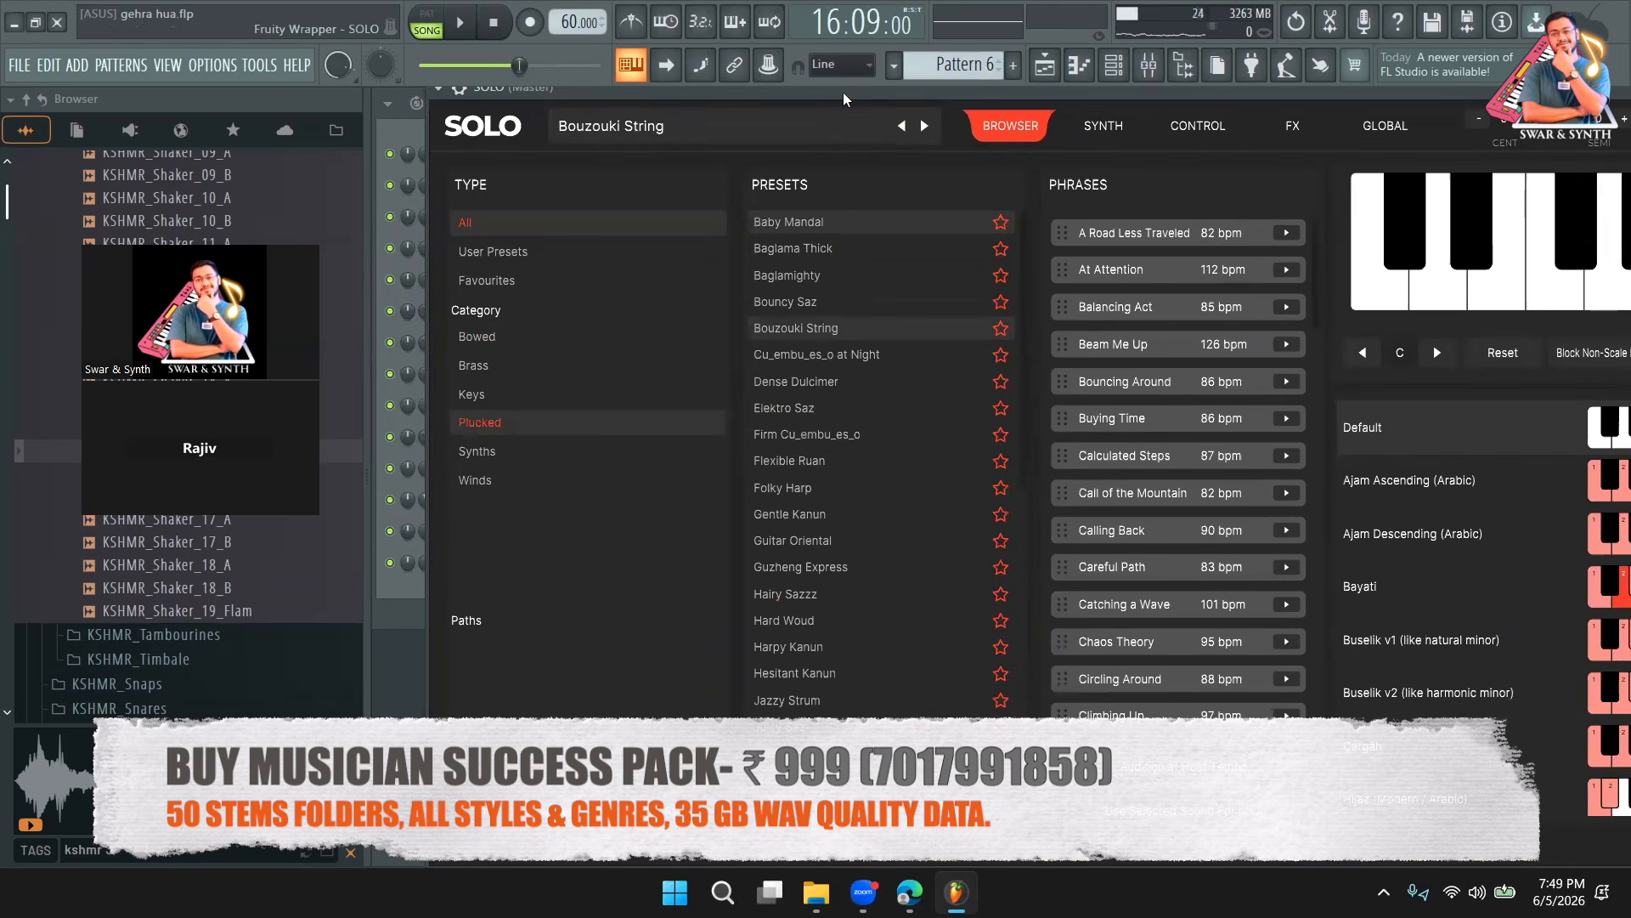
pyautogui.click(829, 462)
pyautogui.moveTo(870, 90); pyautogui.dragTo(791, 104)
pyautogui.click(732, 508)
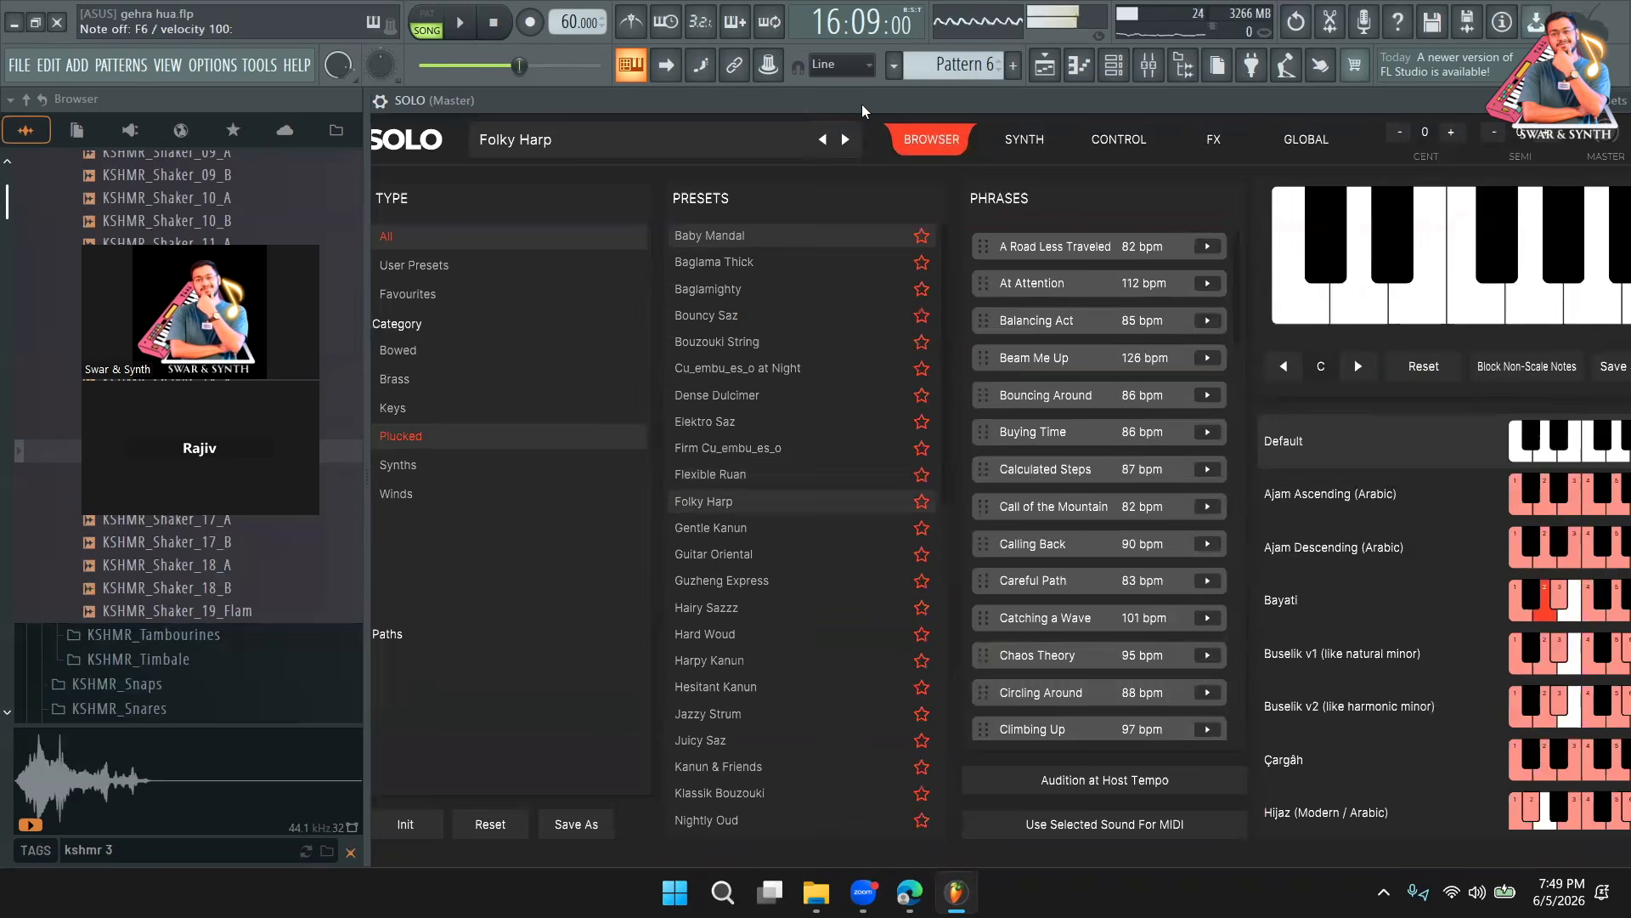
pyautogui.moveTo(862, 110); pyautogui.dragTo(638, 168)
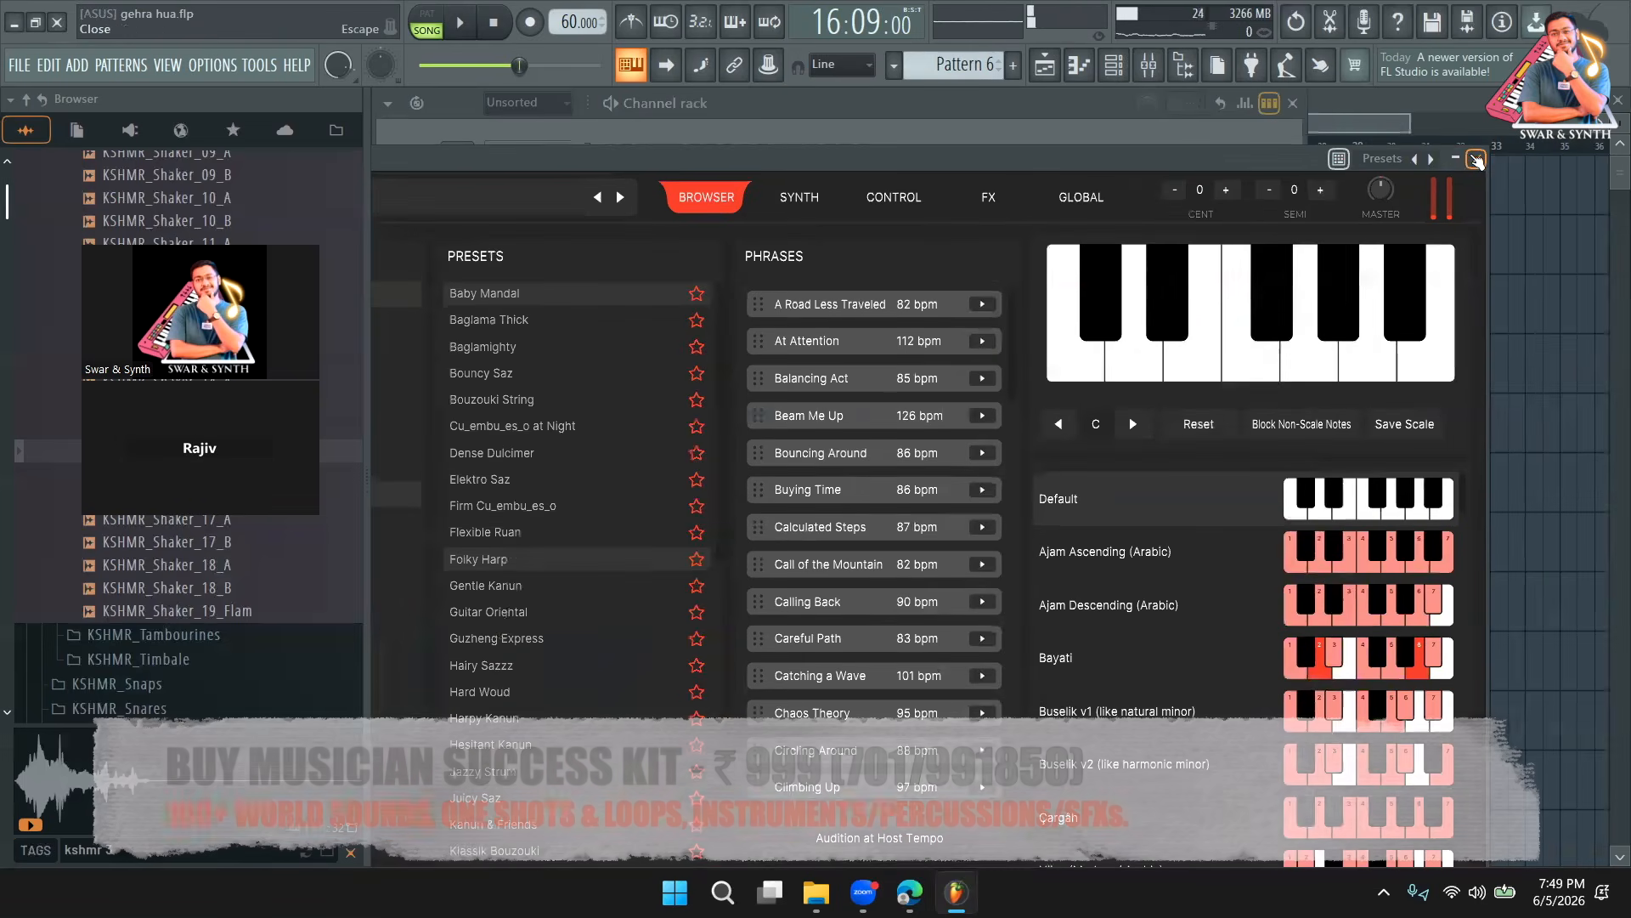
# Review SOLO's delay and hall reverb effects and audition the Folky Harp sound with a few notes.
pyautogui.doubleClick(1167, 162)
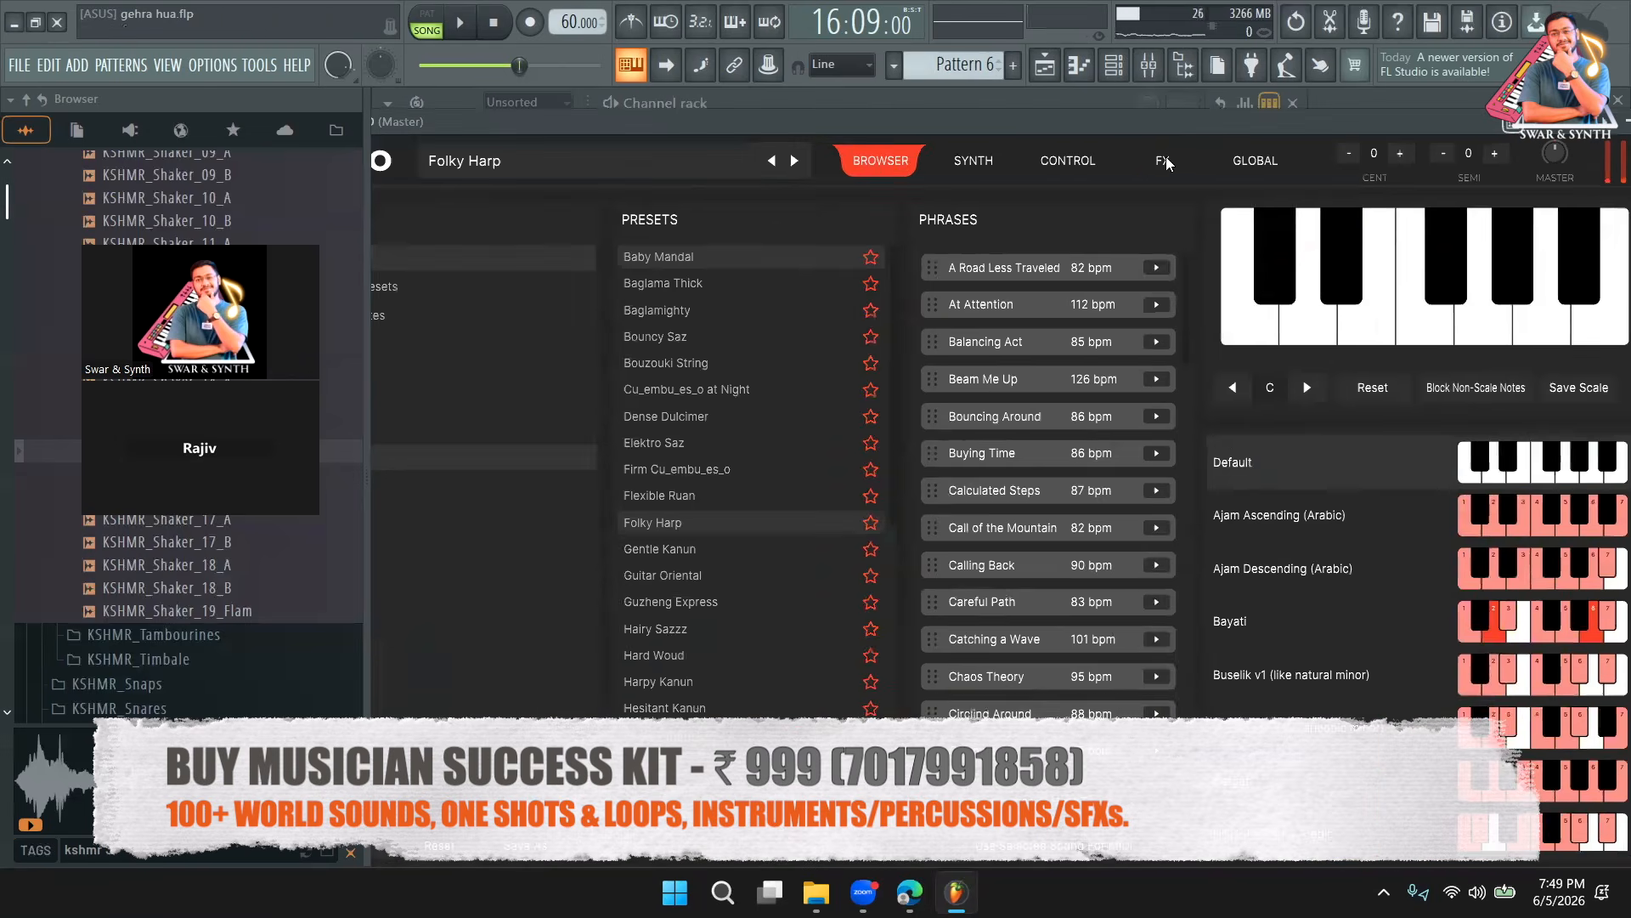
pyautogui.click(1164, 162)
pyautogui.doubleClick(860, 121)
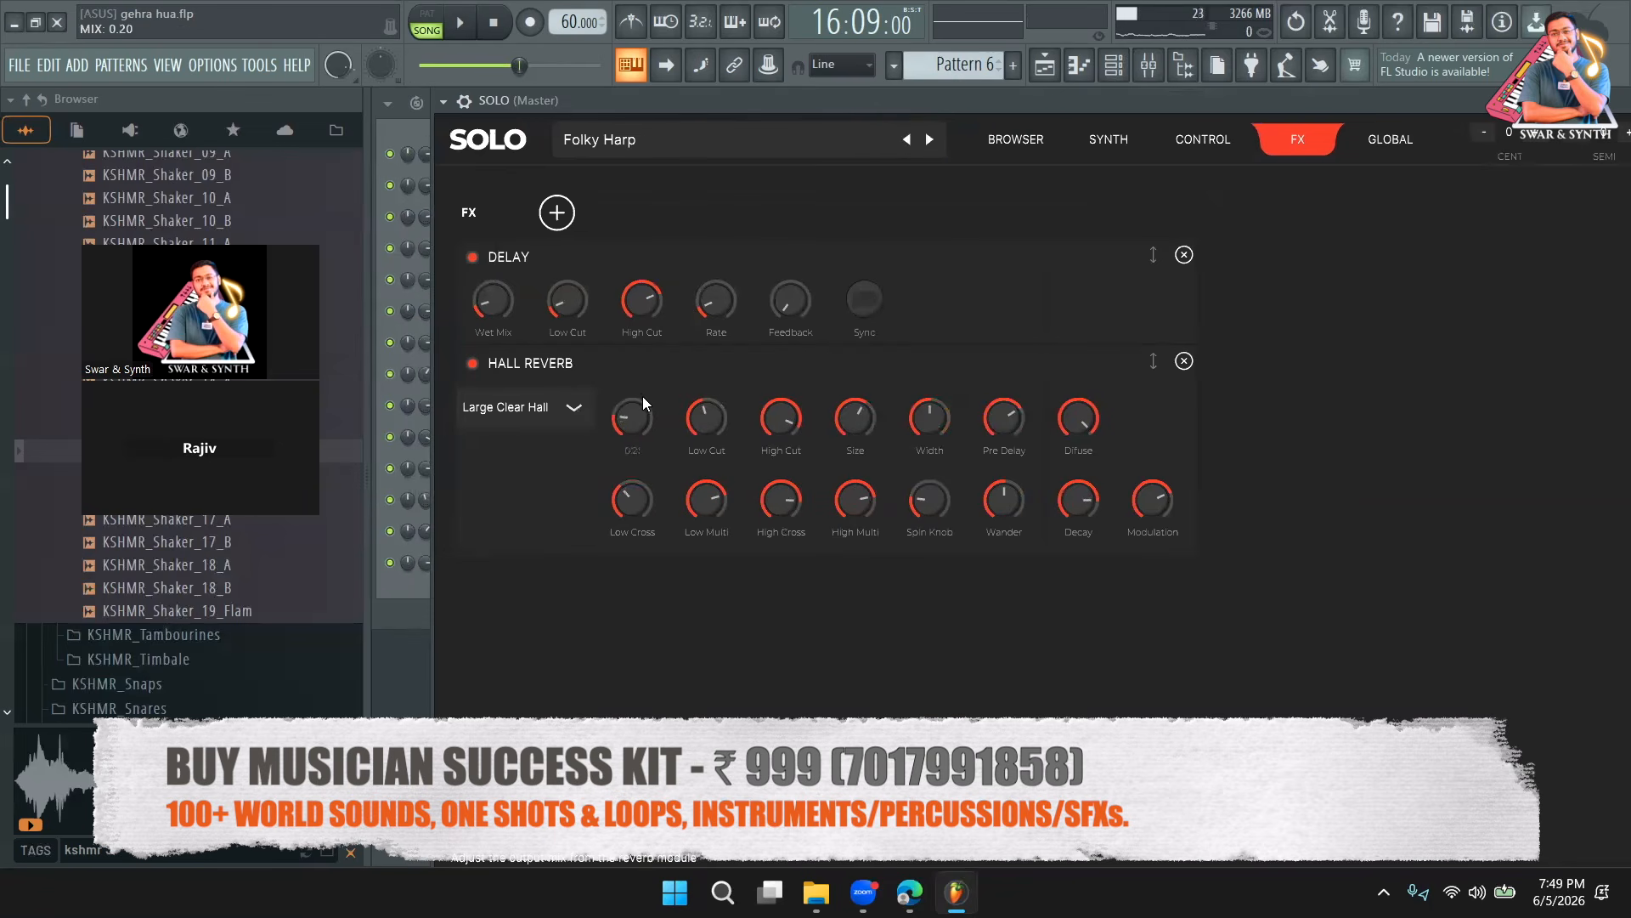
pyautogui.press('e')
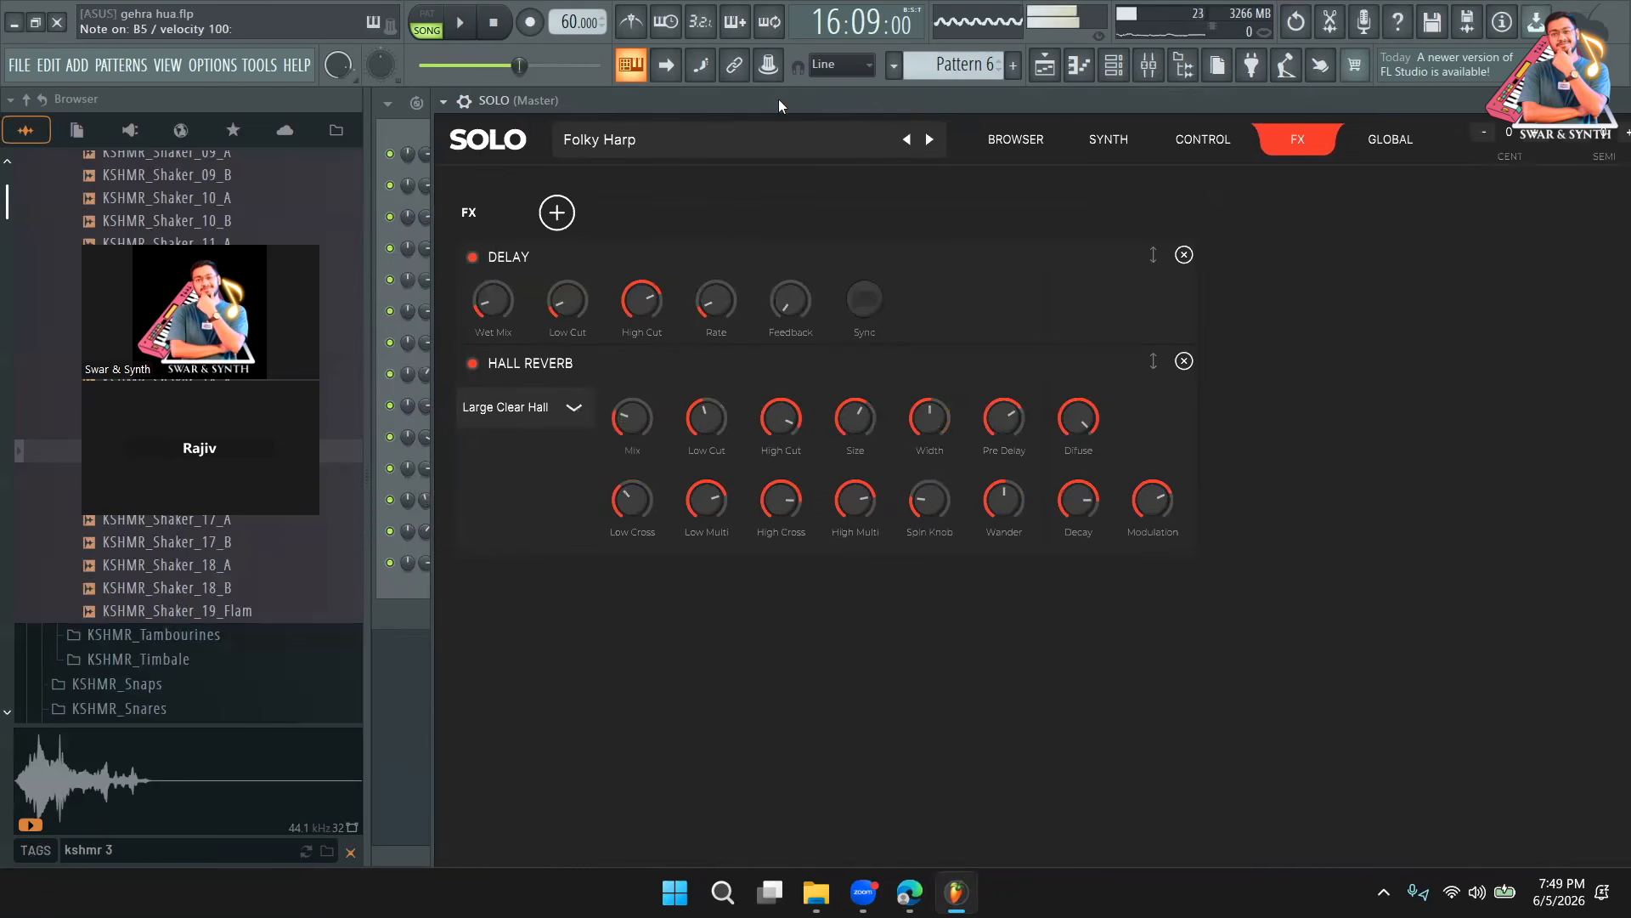
pyautogui.press('q')
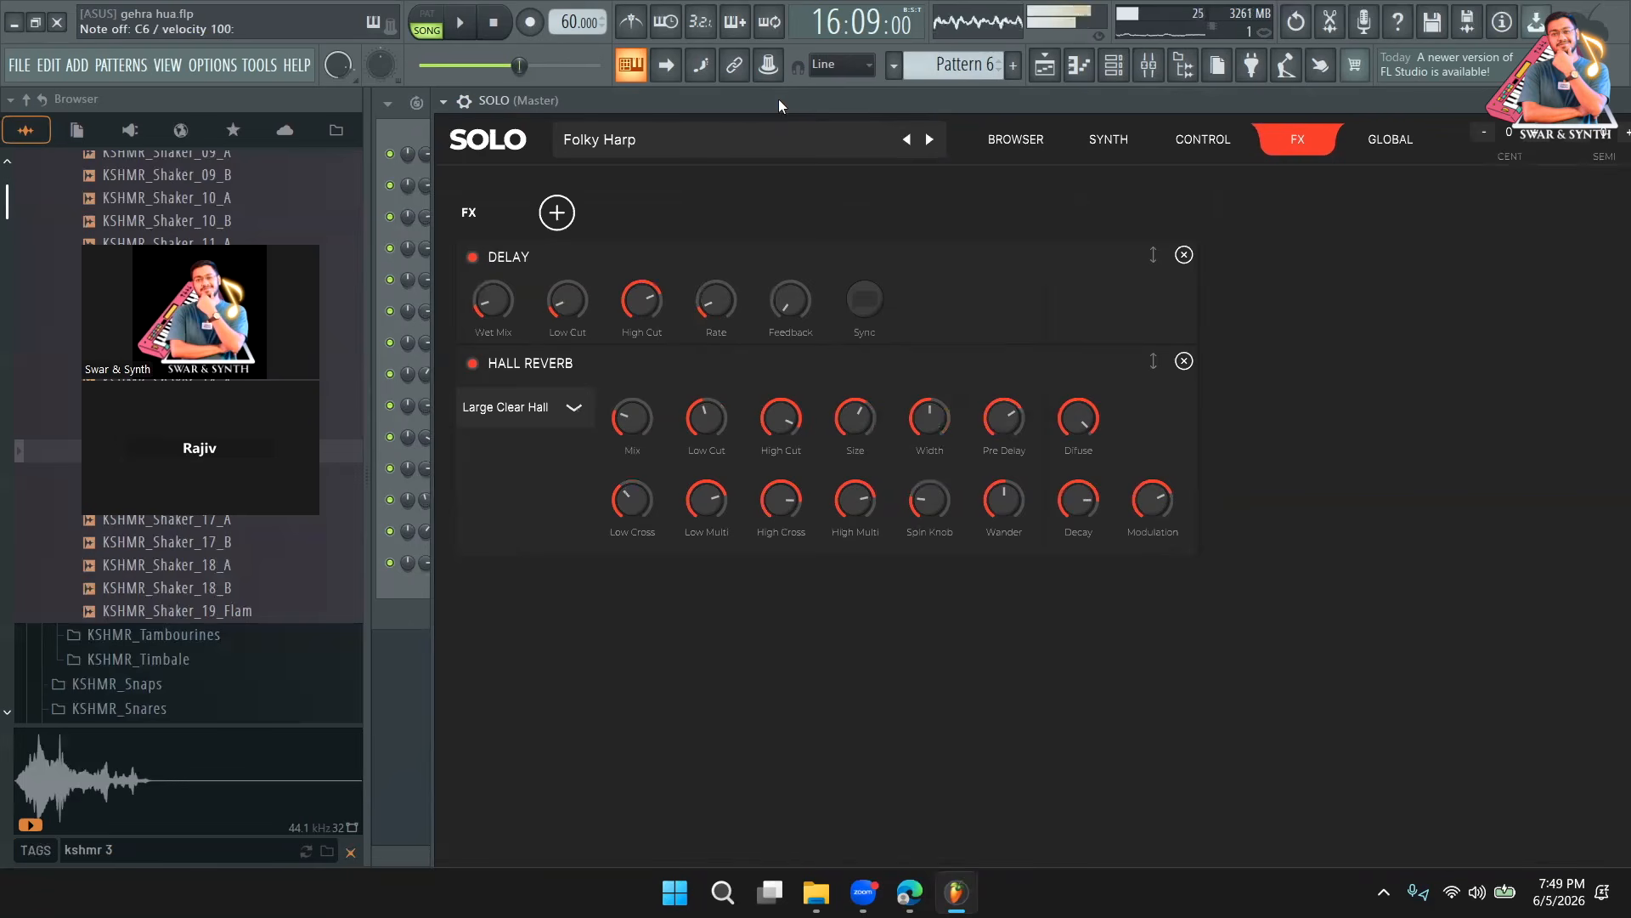
# Place a four-bar Pattern 6 clip on Track 10 starting at bar 17.
pyautogui.click(403, 701)
pyautogui.click(940, 724)
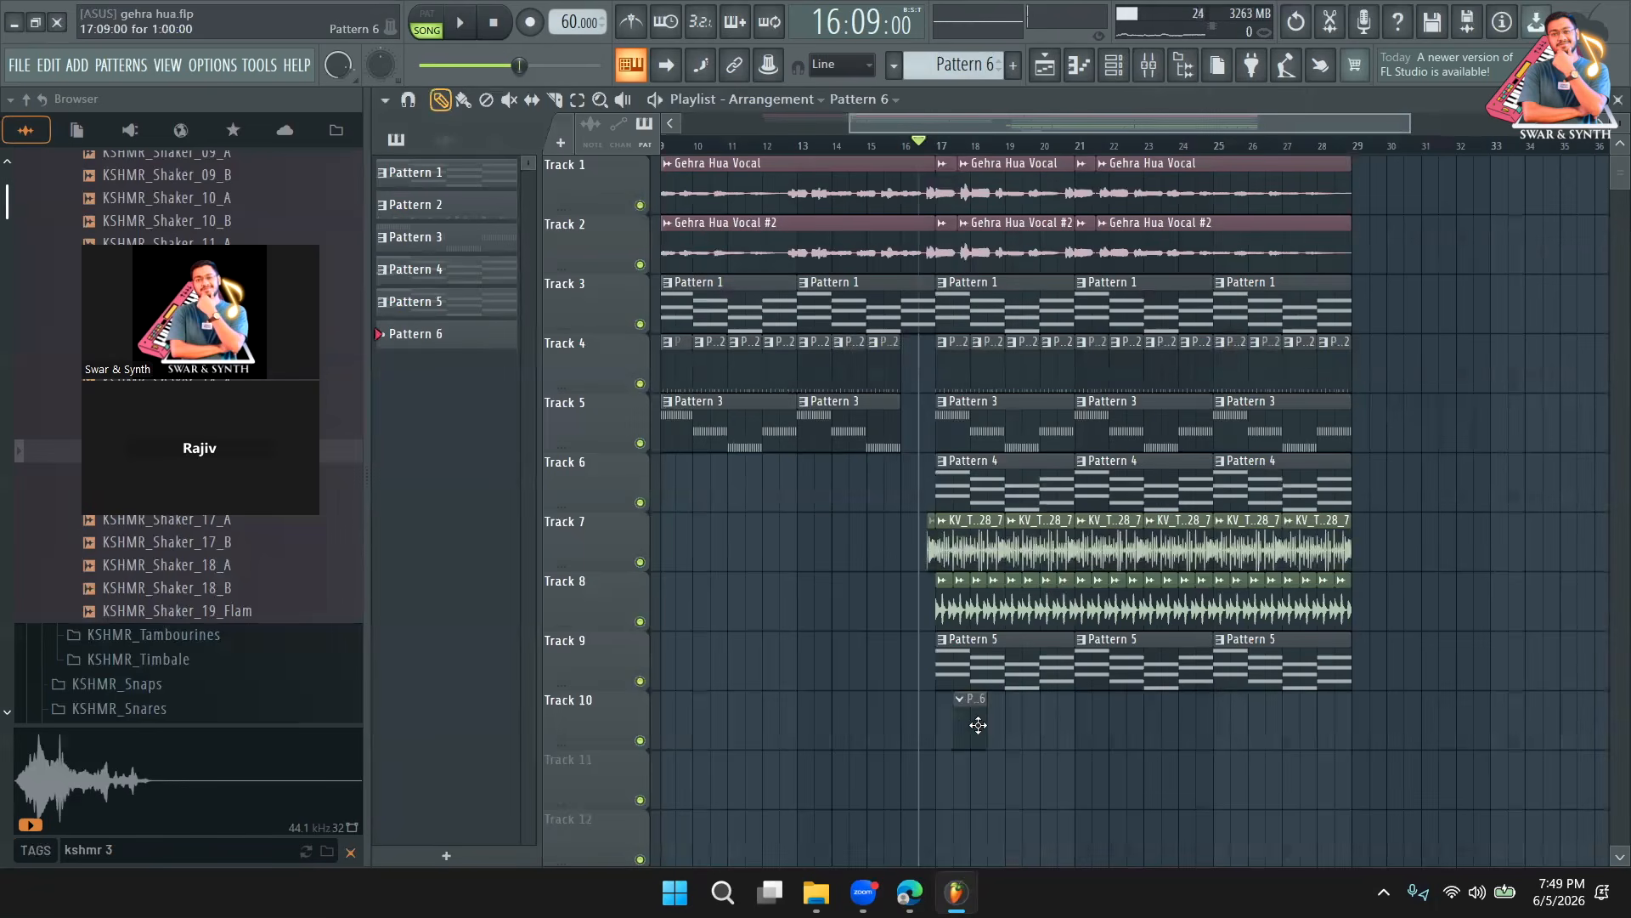
pyautogui.moveTo(1028, 732); pyautogui.dragTo(1068, 735)
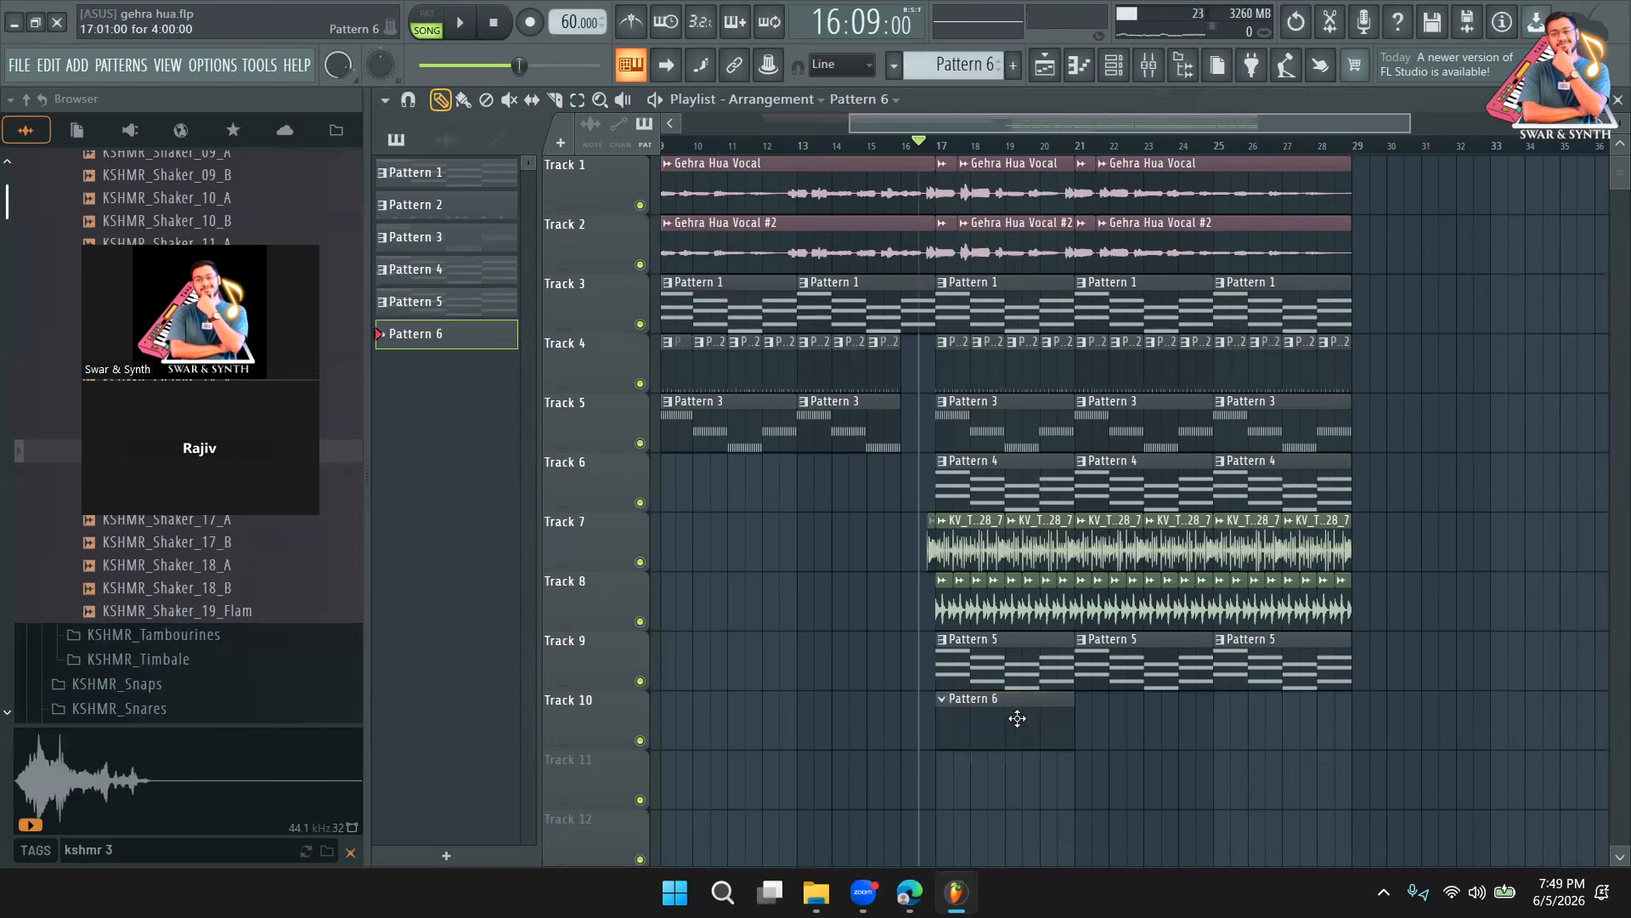
# Bring up the SOLO piano roll for Pattern 6 and find the melody's pitch against song playback from 16:09.
pyautogui.press('space')
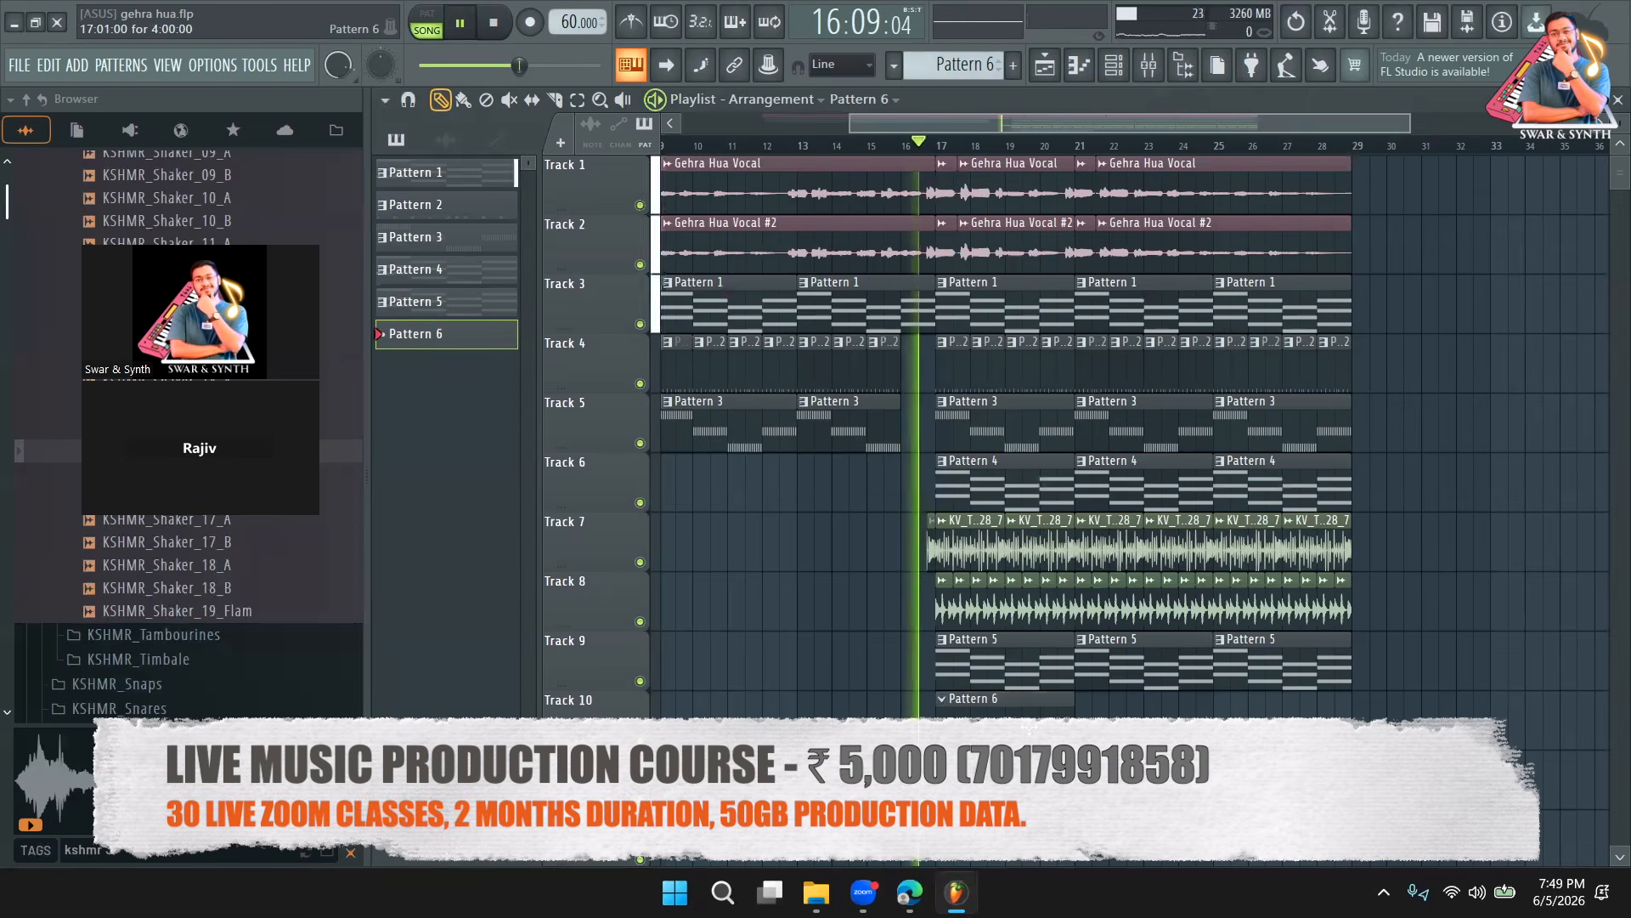
pyautogui.press('F7')
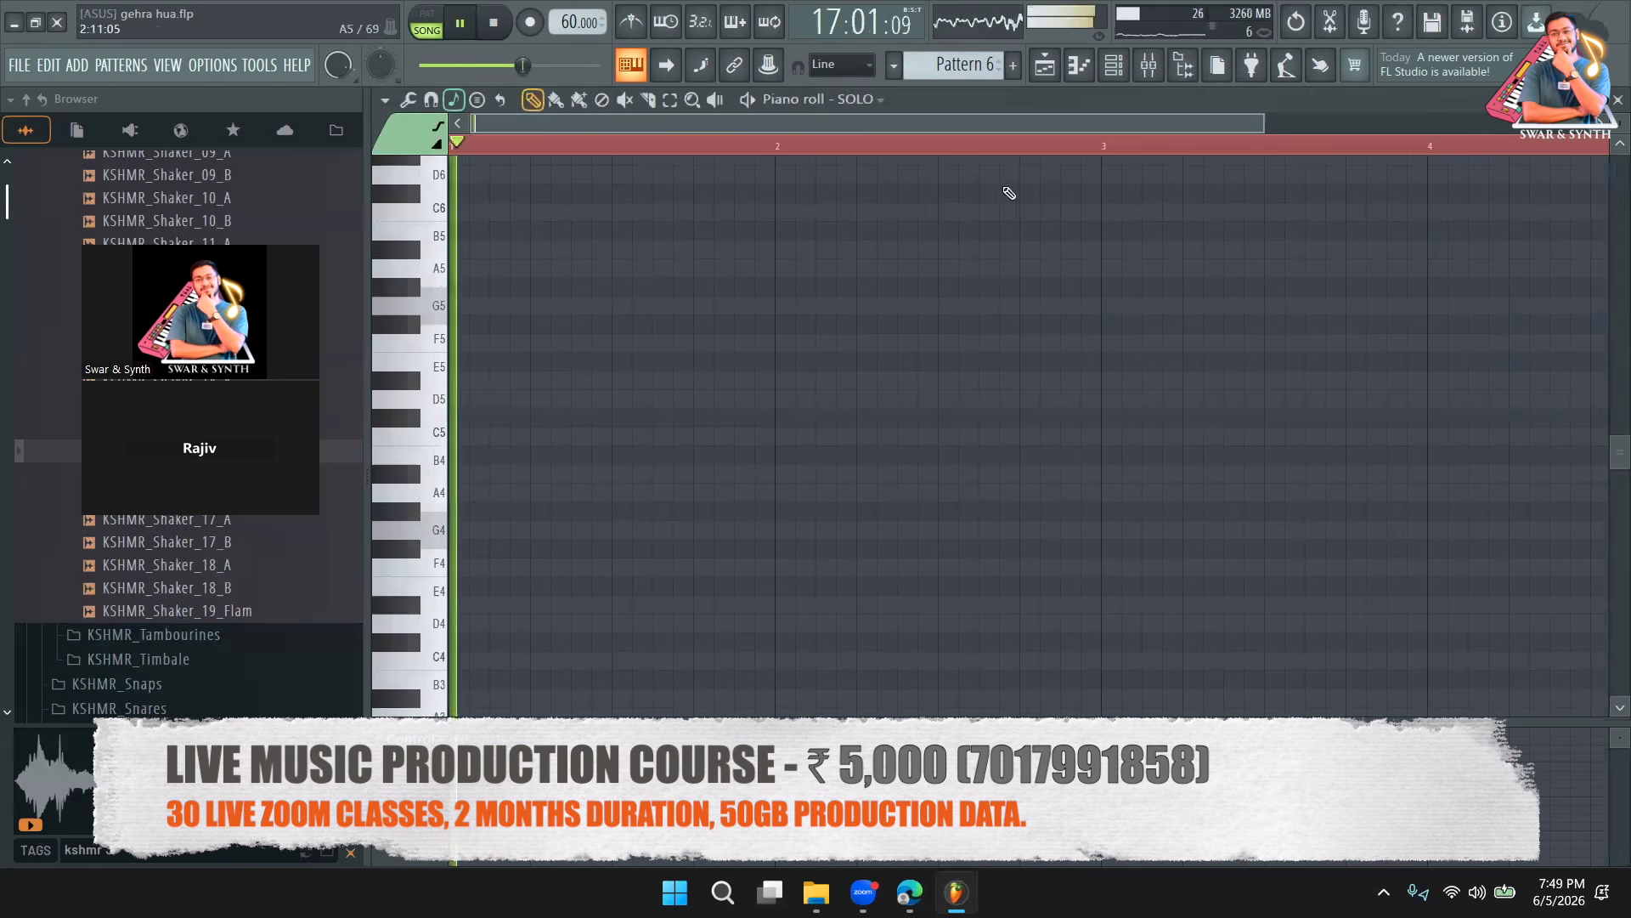
pyautogui.press('space')
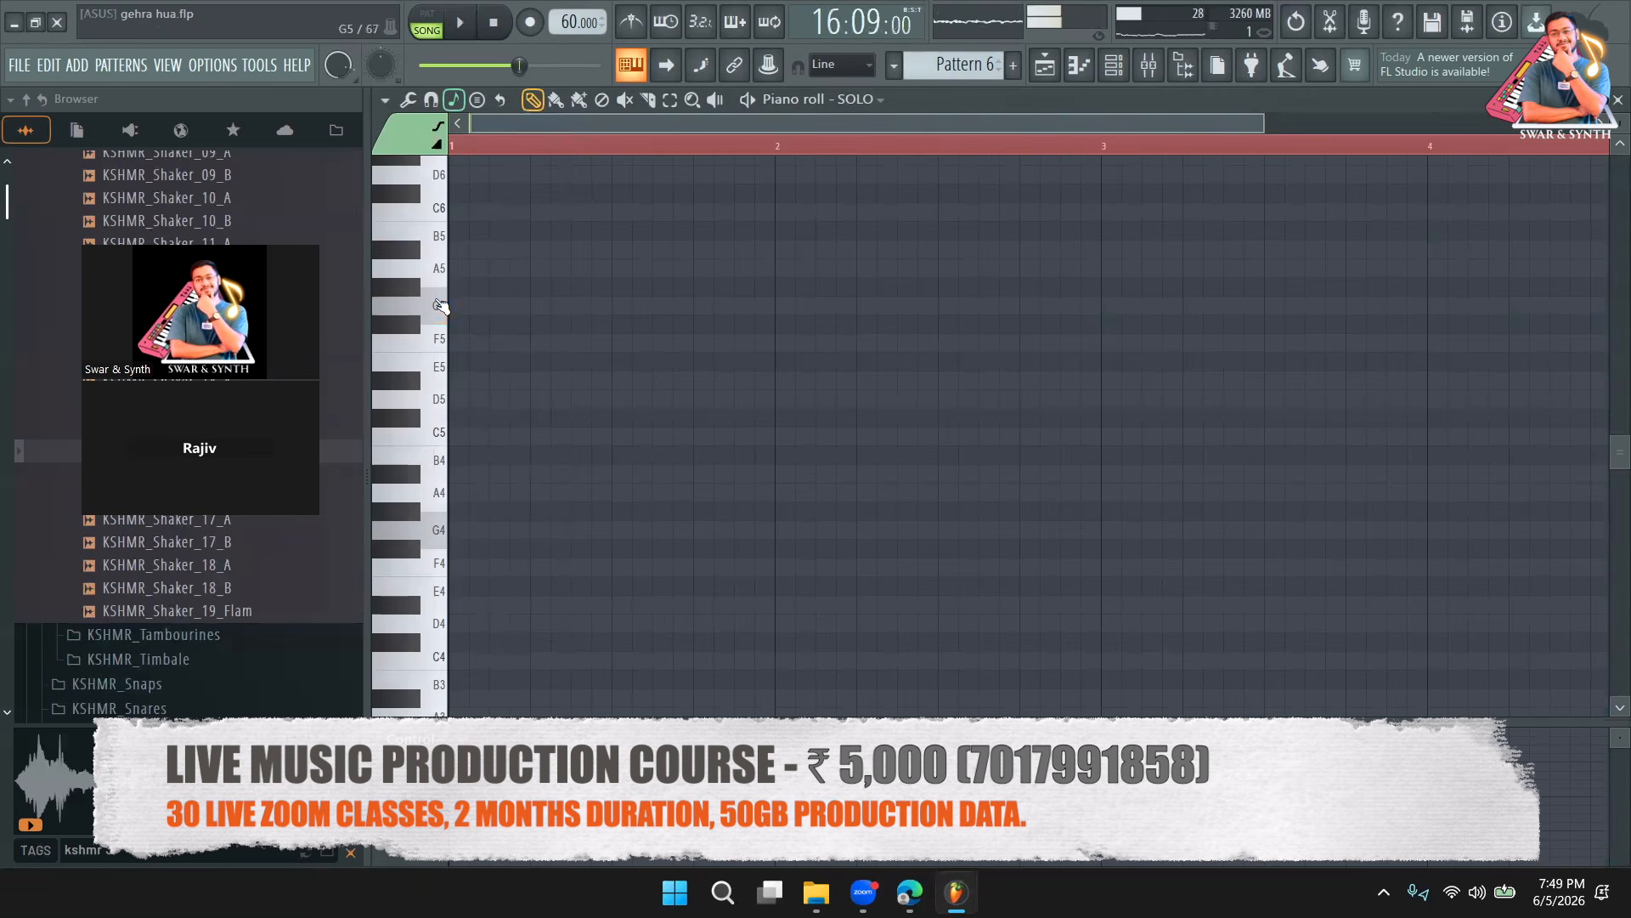
pyautogui.click(447, 236)
pyautogui.scroll(1, 449, 356)
pyautogui.click(446, 331)
pyautogui.press('space')
pyautogui.scroll(3, 578, 404)
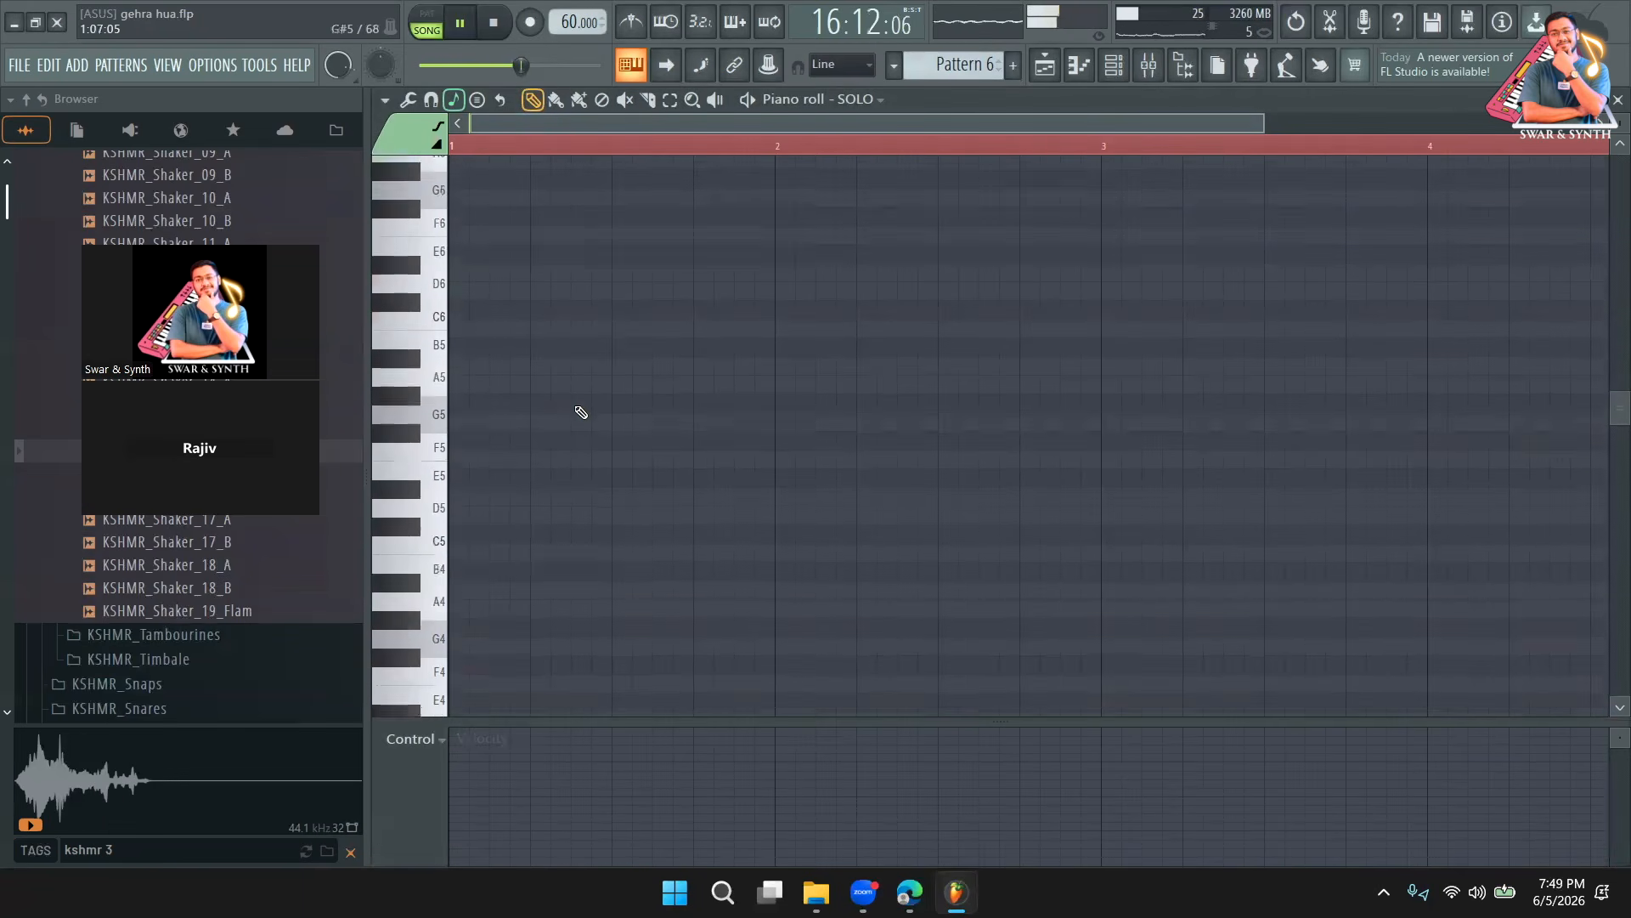
pyautogui.press('space')
pyautogui.click(596, 306)
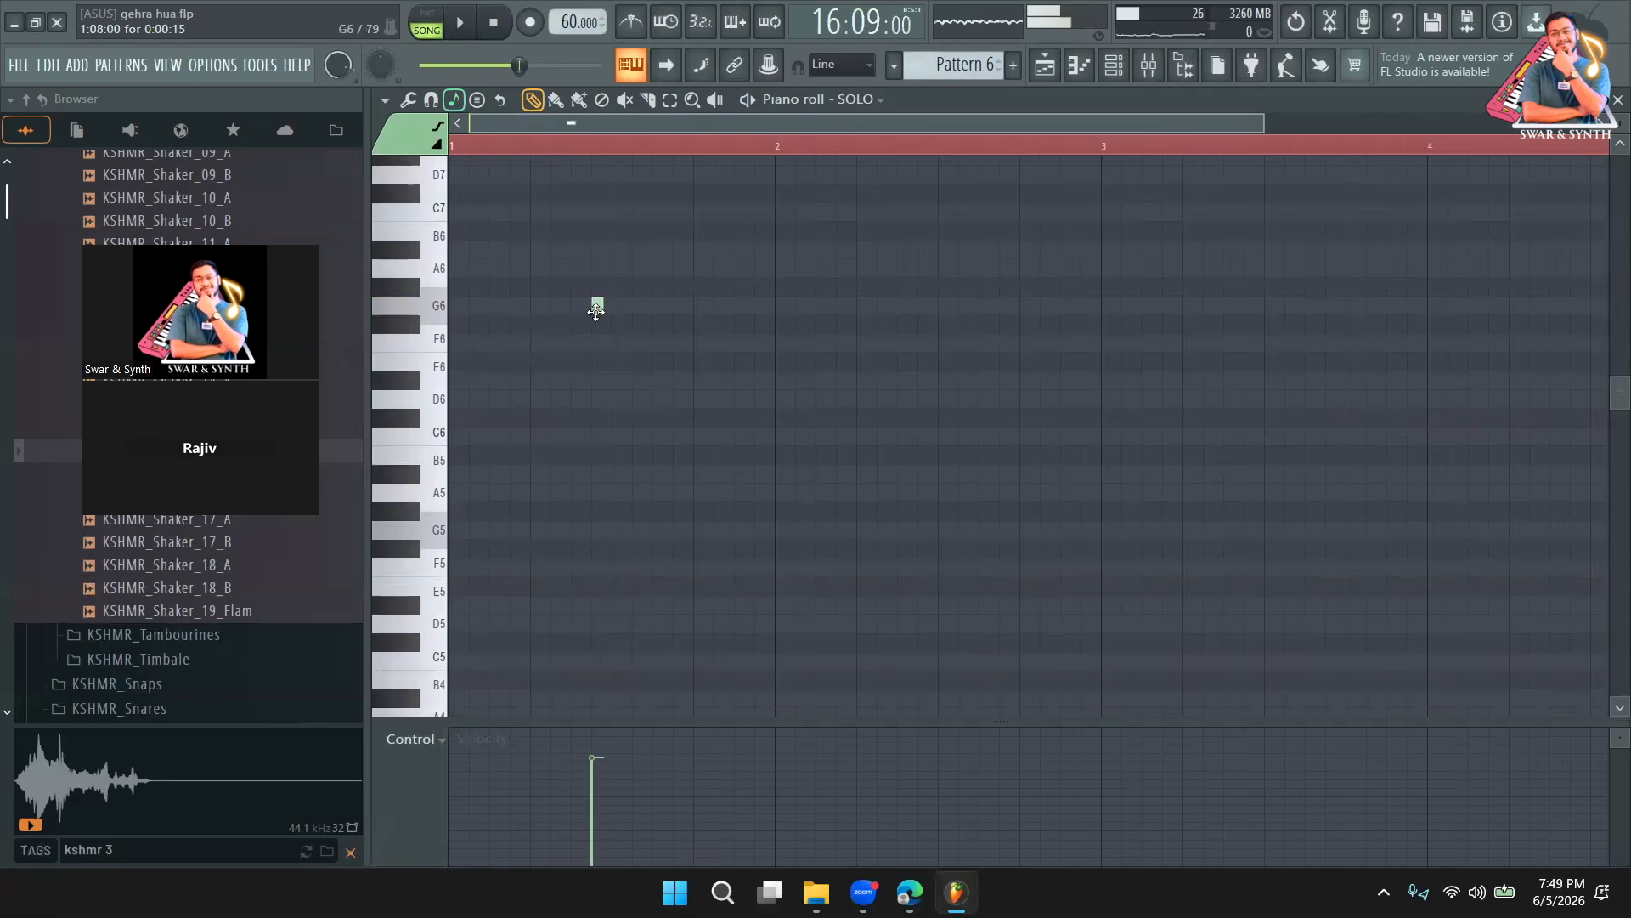
pyautogui.moveTo(633, 308); pyautogui.dragTo(613, 306)
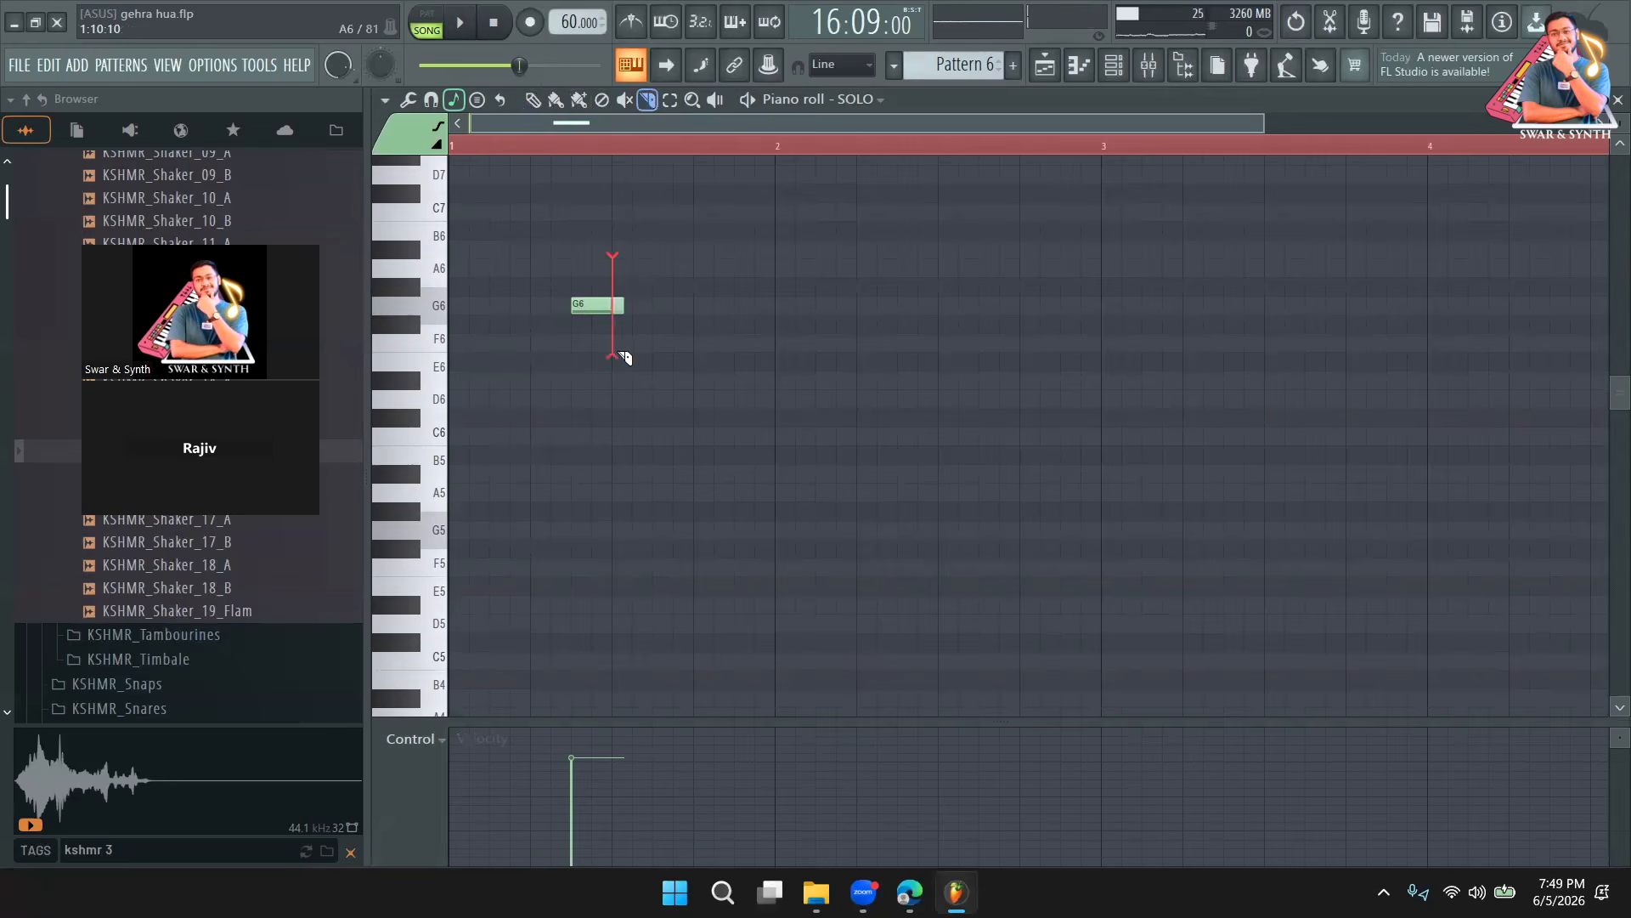
pyautogui.click(532, 101)
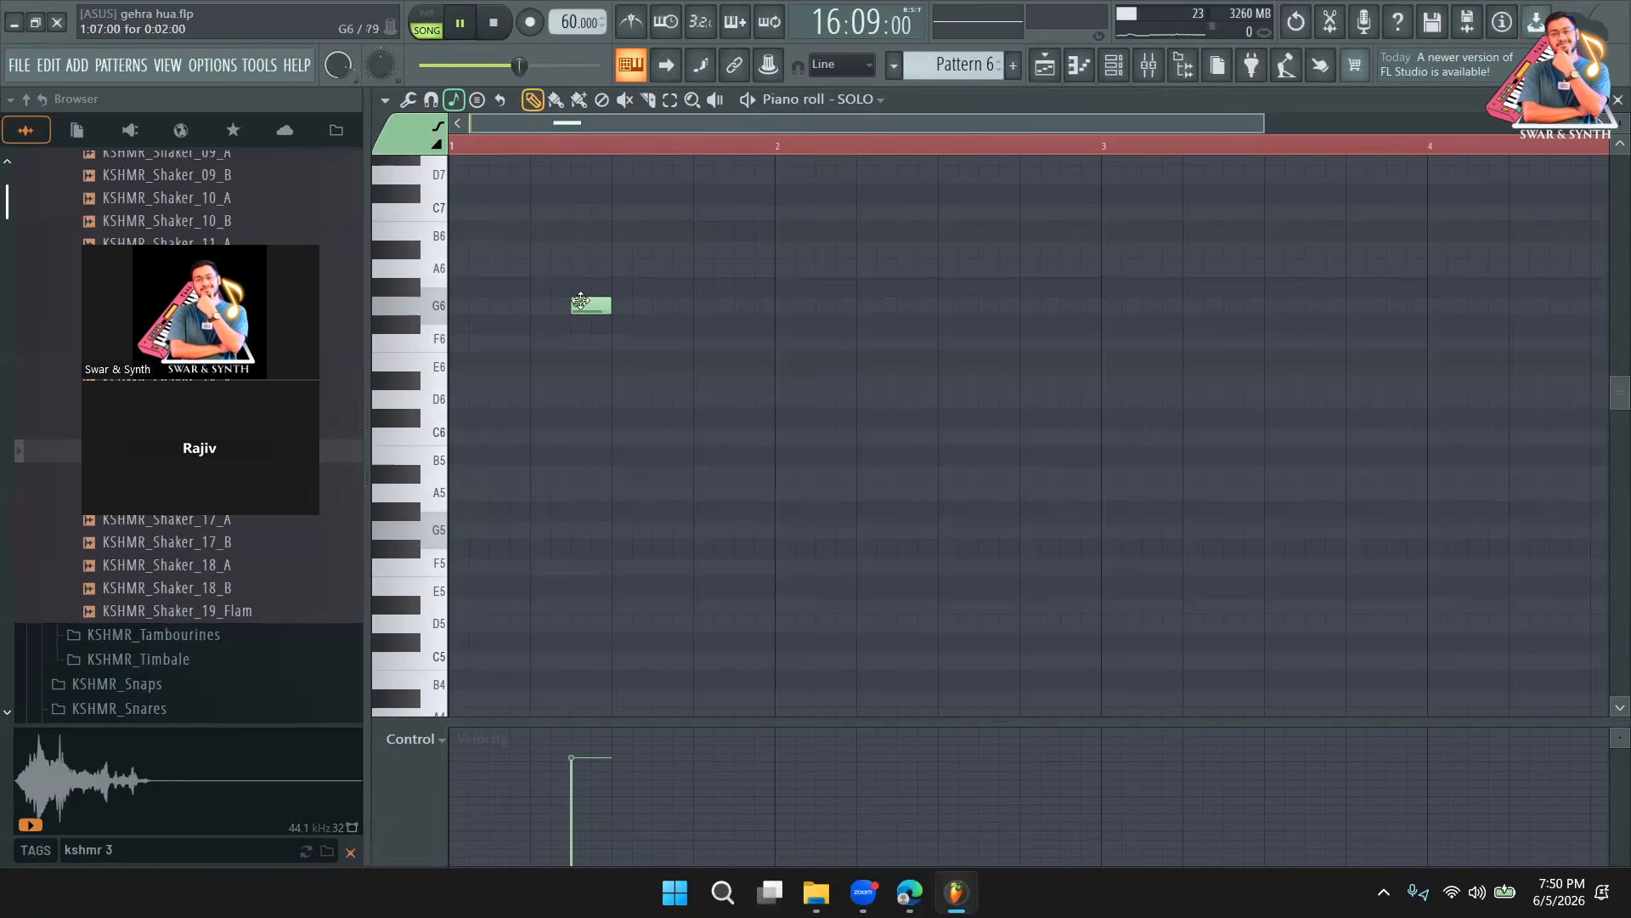
pyautogui.click(627, 267)
pyautogui.moveTo(654, 267); pyautogui.dragTo(664, 344)
pyautogui.press('space')
pyautogui.press('space')
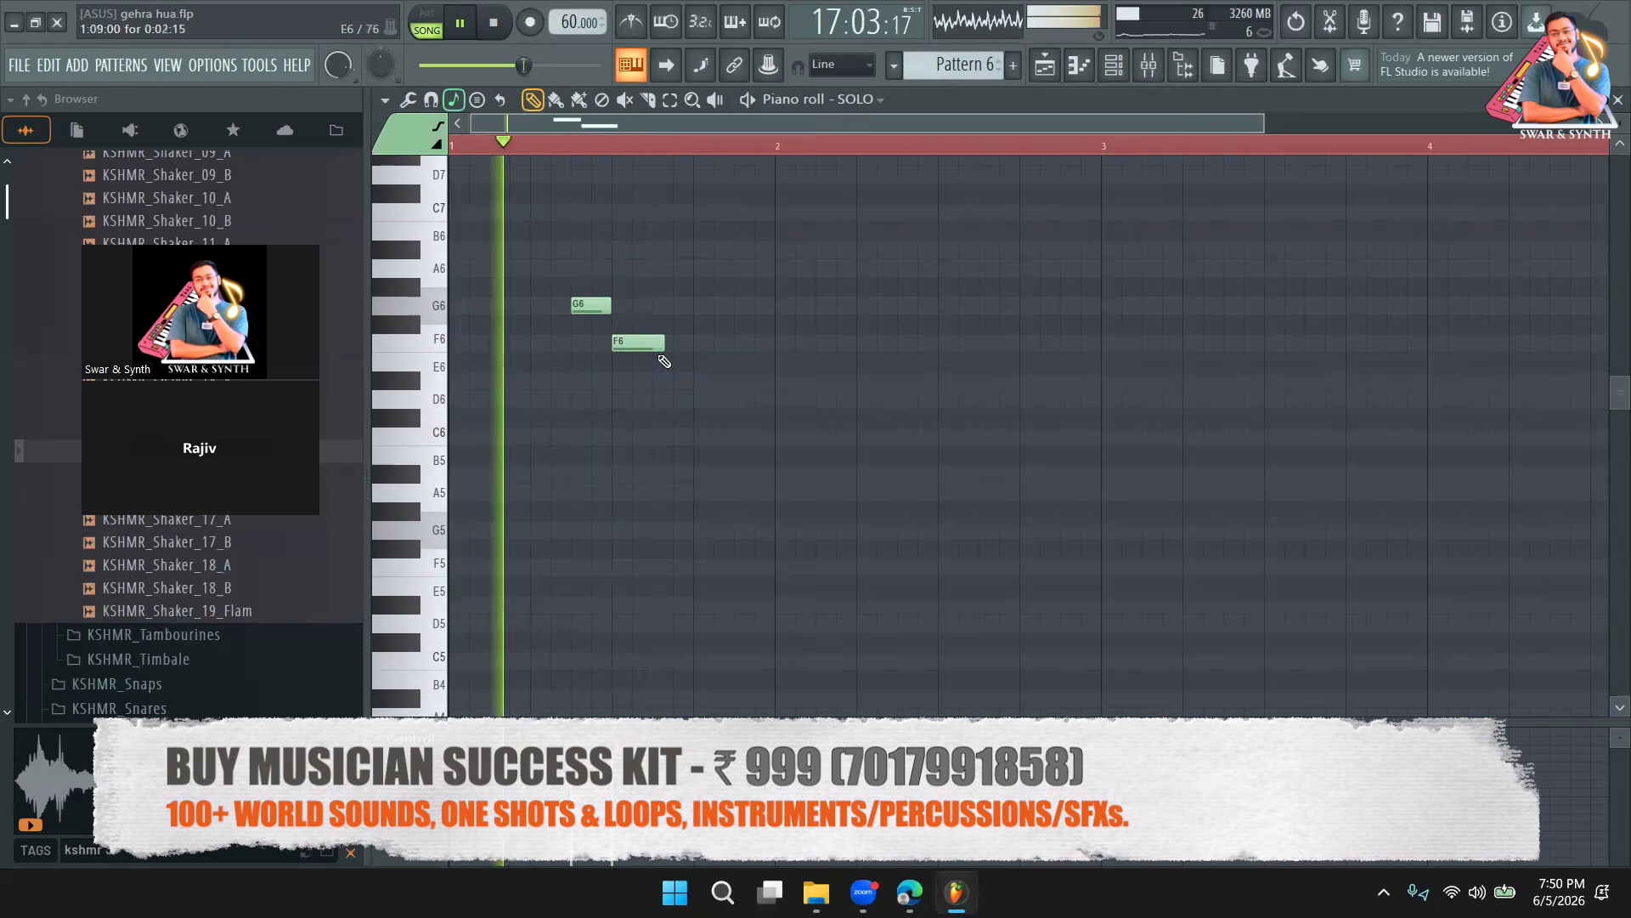
pyautogui.moveTo(663, 344); pyautogui.dragTo(651, 344)
pyautogui.rightClick(635, 344)
pyautogui.rightClick(594, 306)
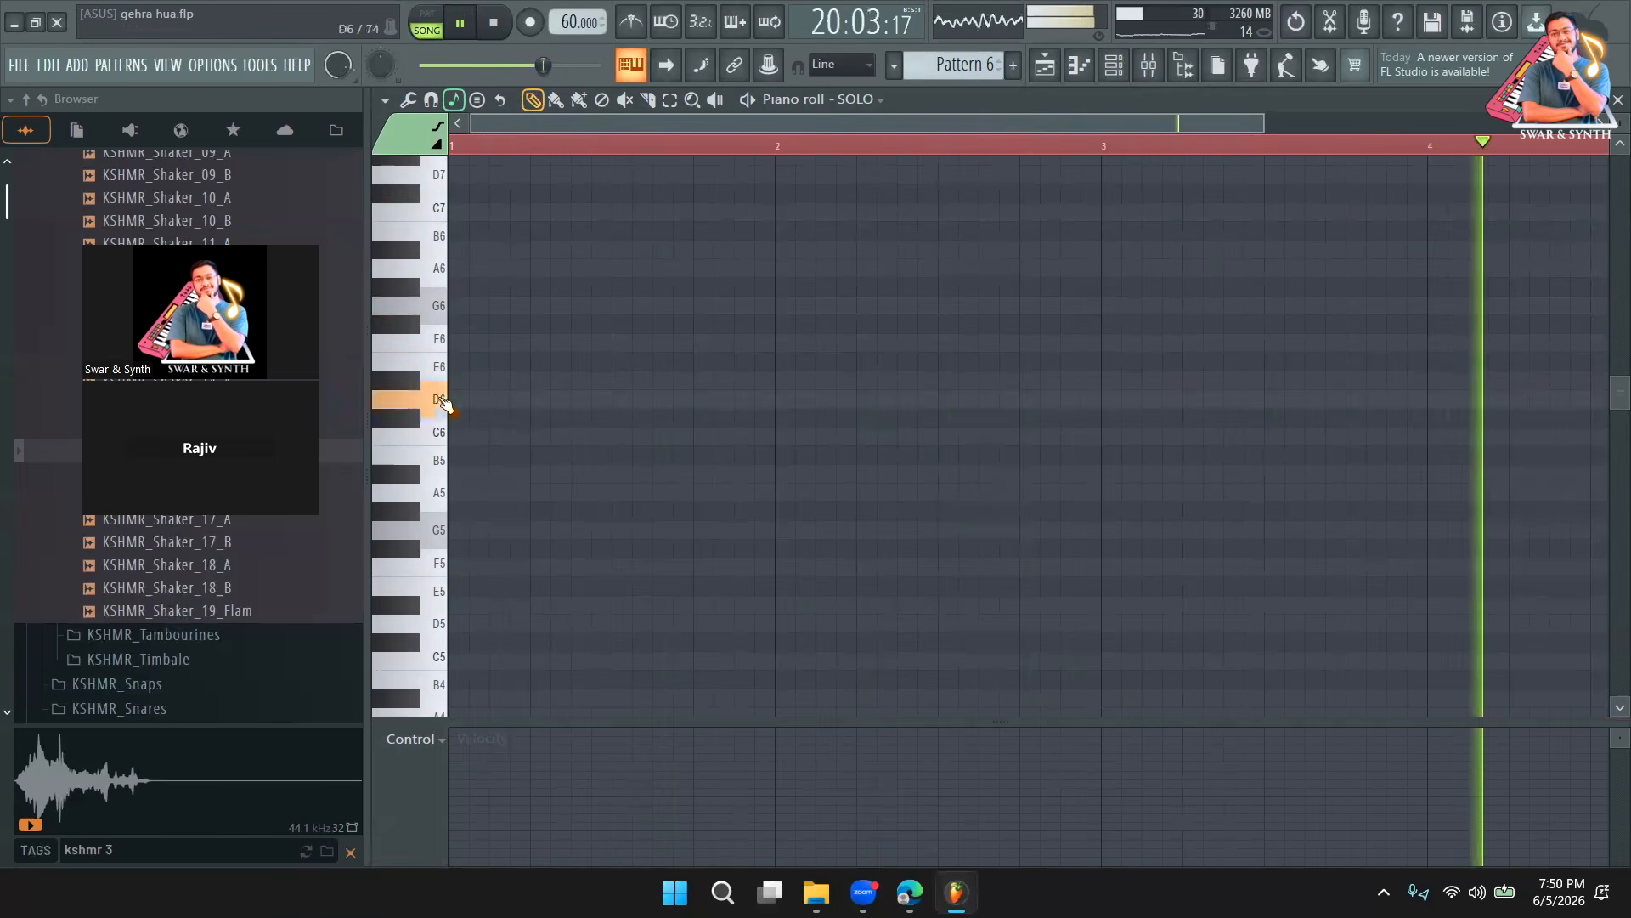
# Audition B5, A5, C6 and G6 against the song playback to find the melody's pitch.
pyautogui.click(443, 462)
pyautogui.click(445, 493)
pyautogui.click(438, 429)
pyautogui.click(447, 309)
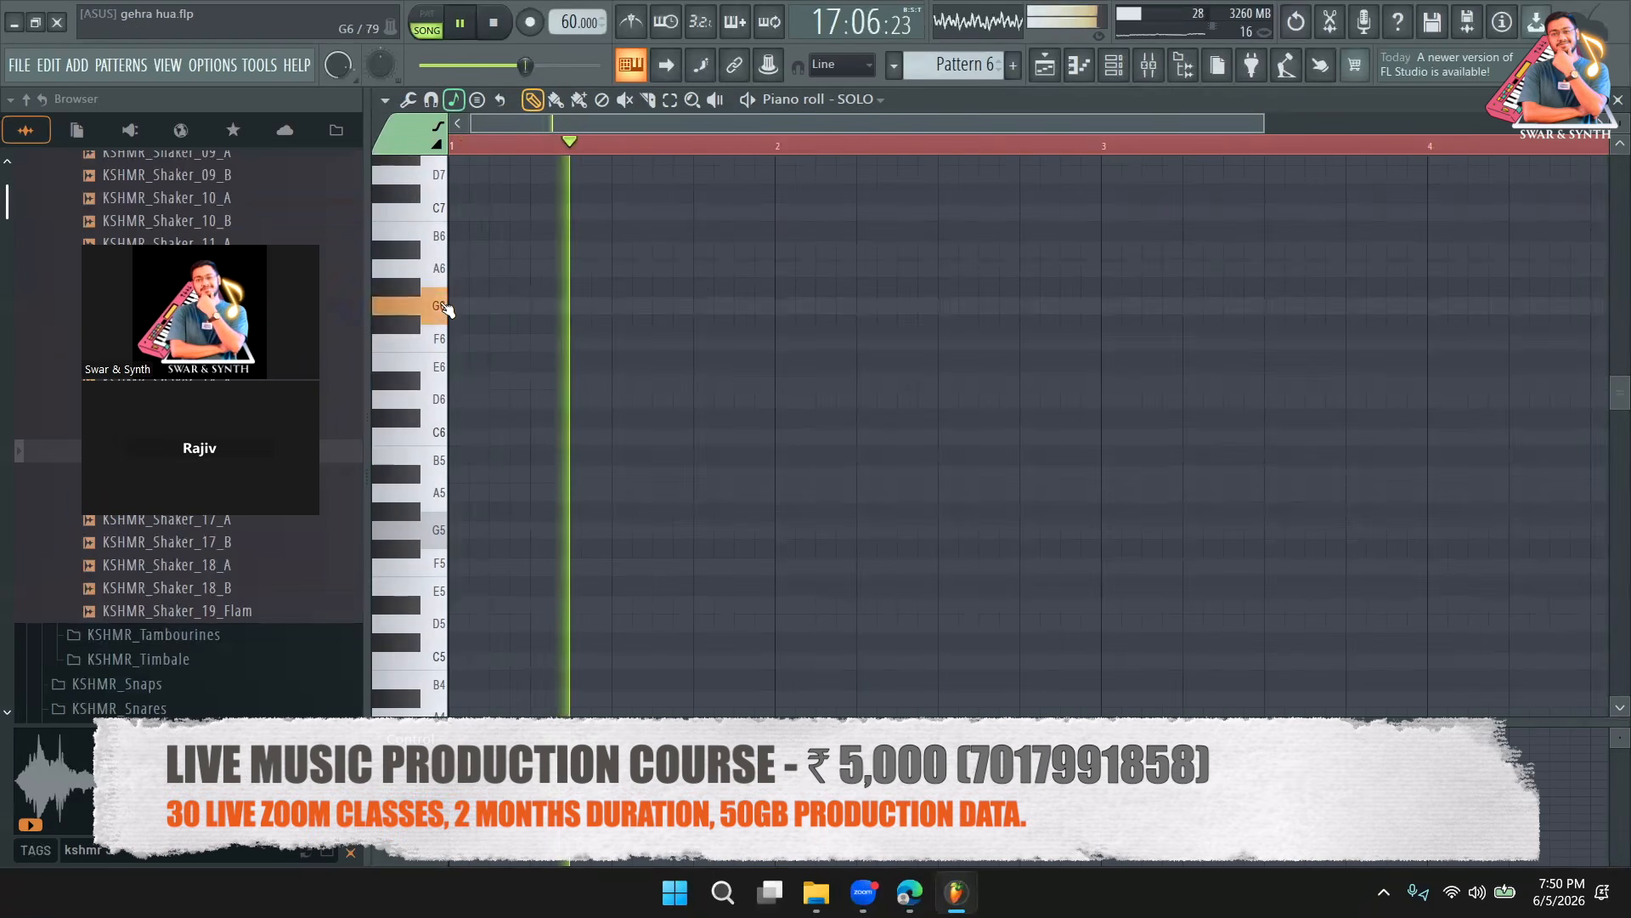
pyautogui.press('space')
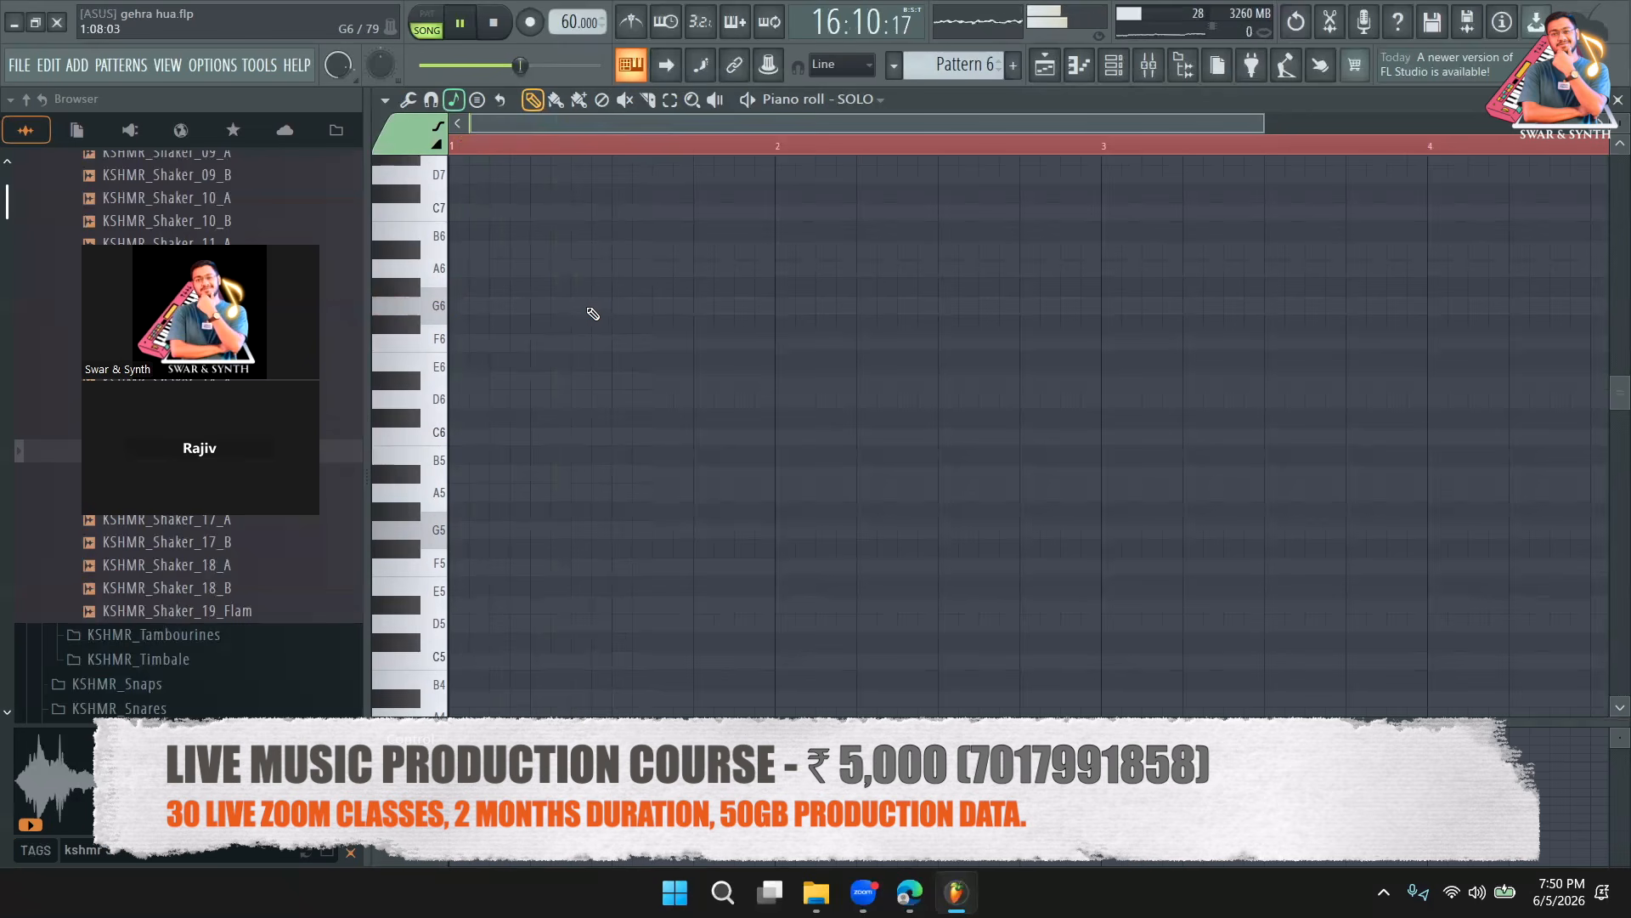
pyautogui.click(578, 311)
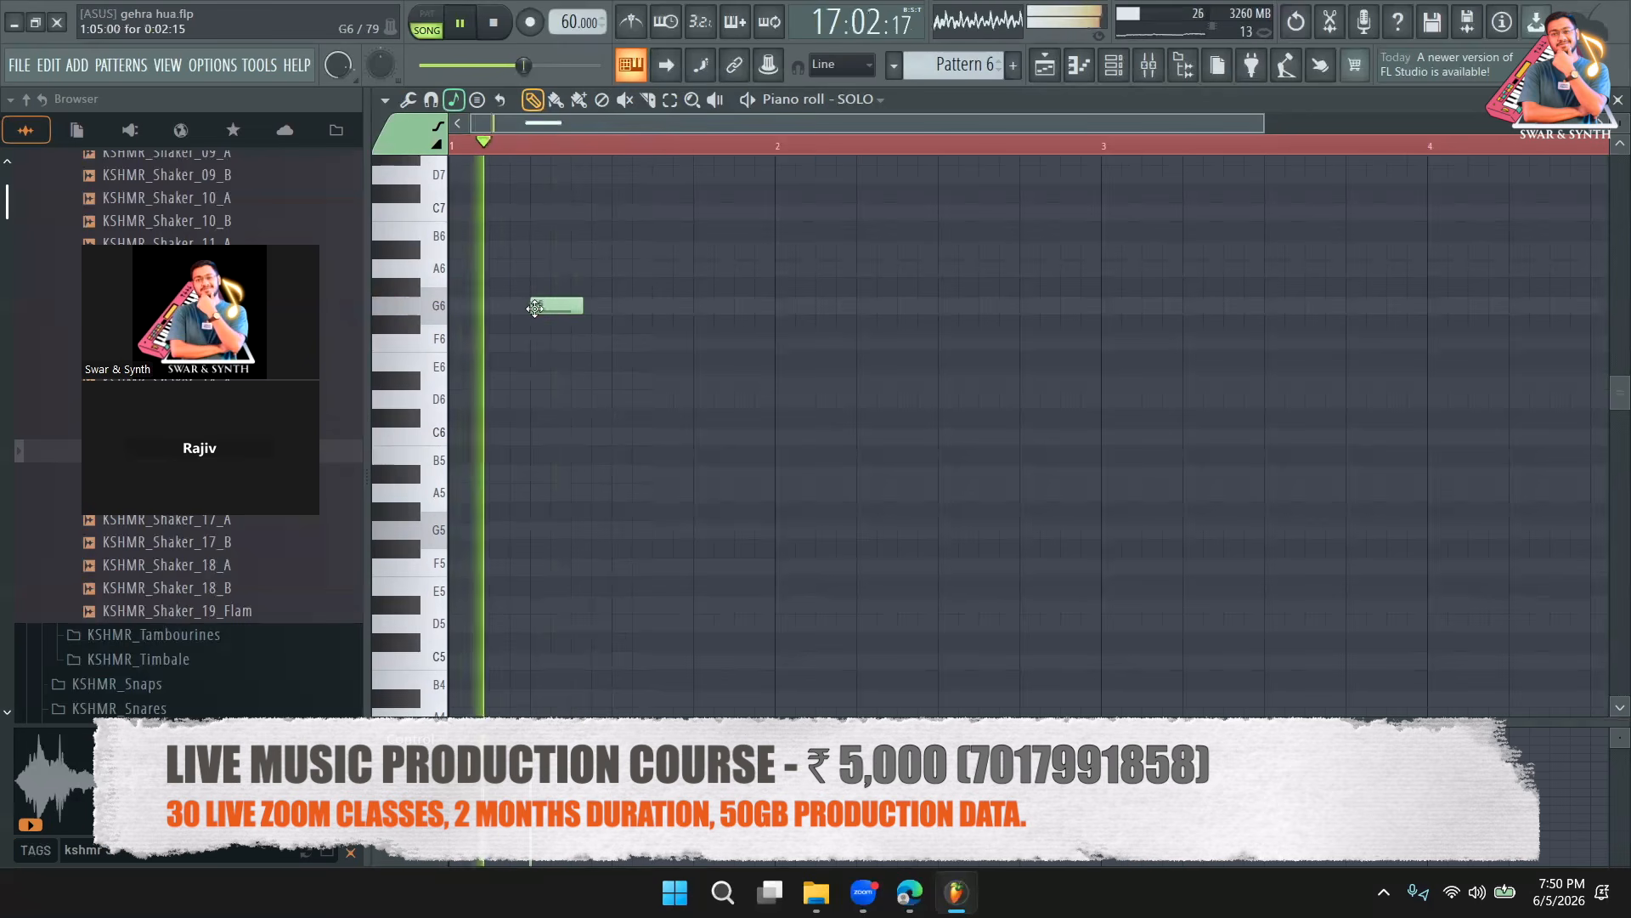
pyautogui.moveTo(582, 308); pyautogui.dragTo(562, 311)
pyautogui.press('space')
pyautogui.click(574, 310)
pyautogui.rightClick(583, 310)
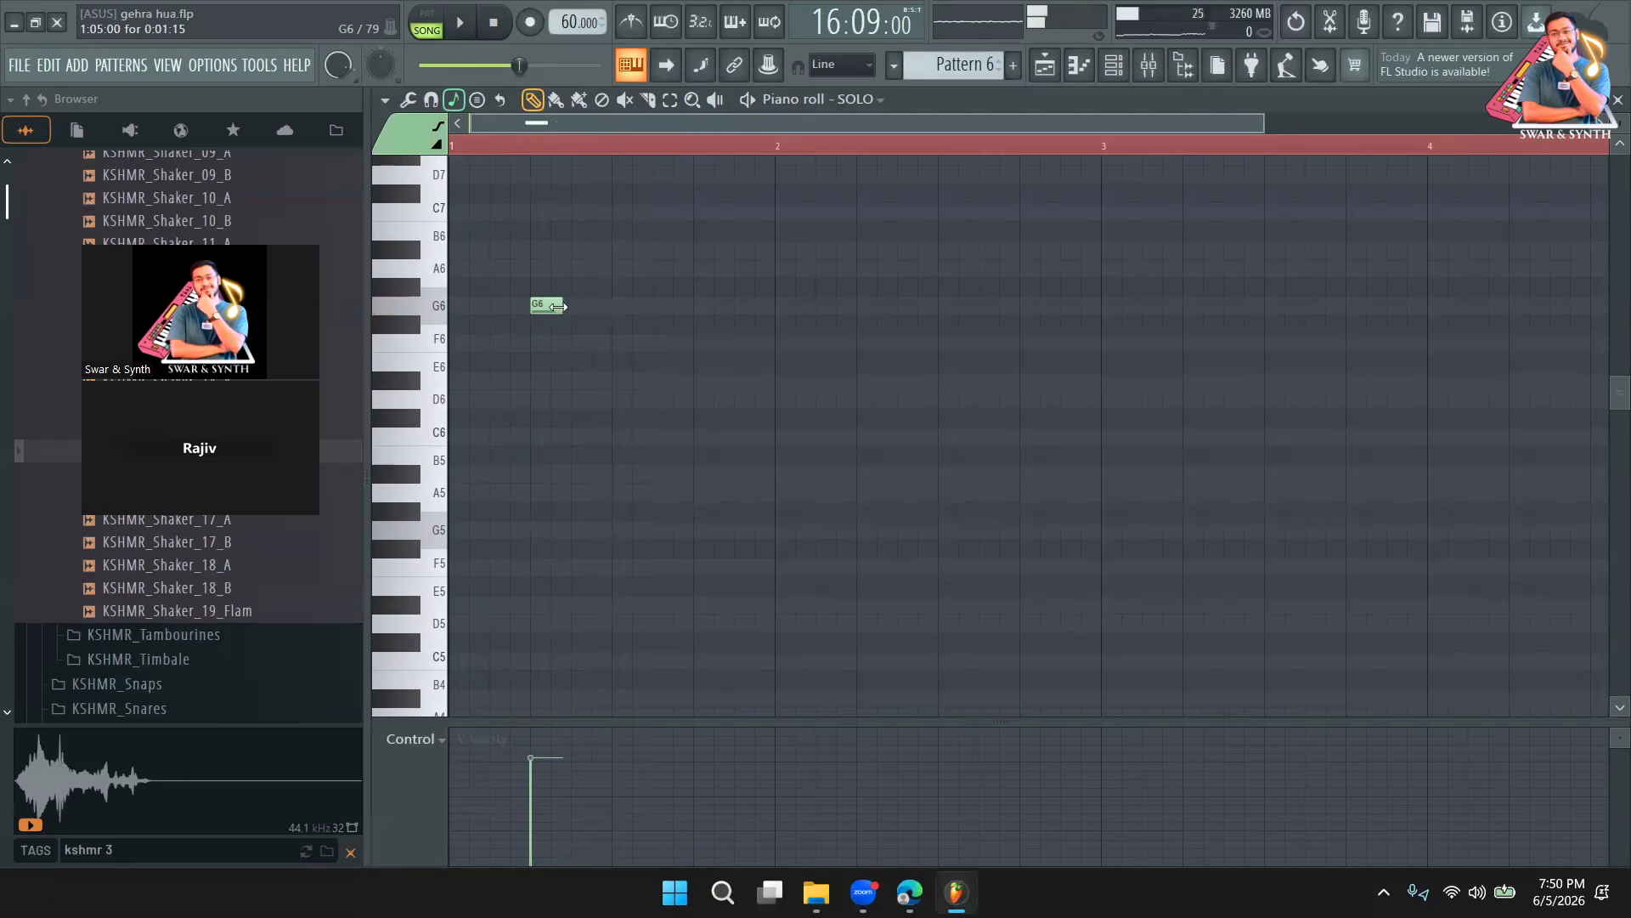
pyautogui.click(647, 100)
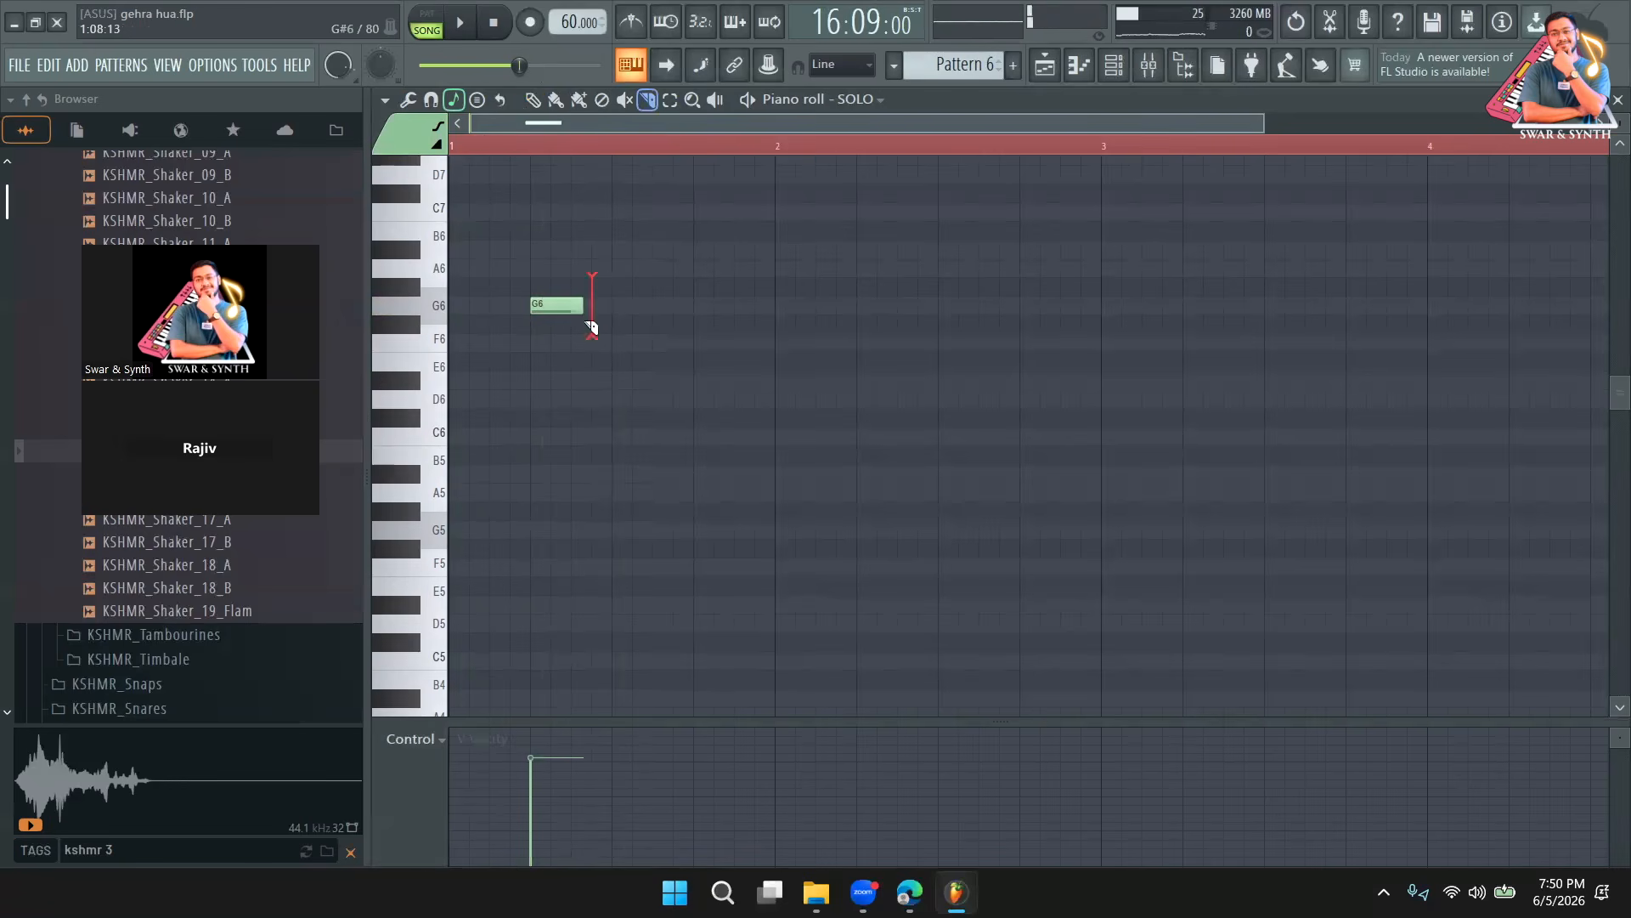
pyautogui.press('space')
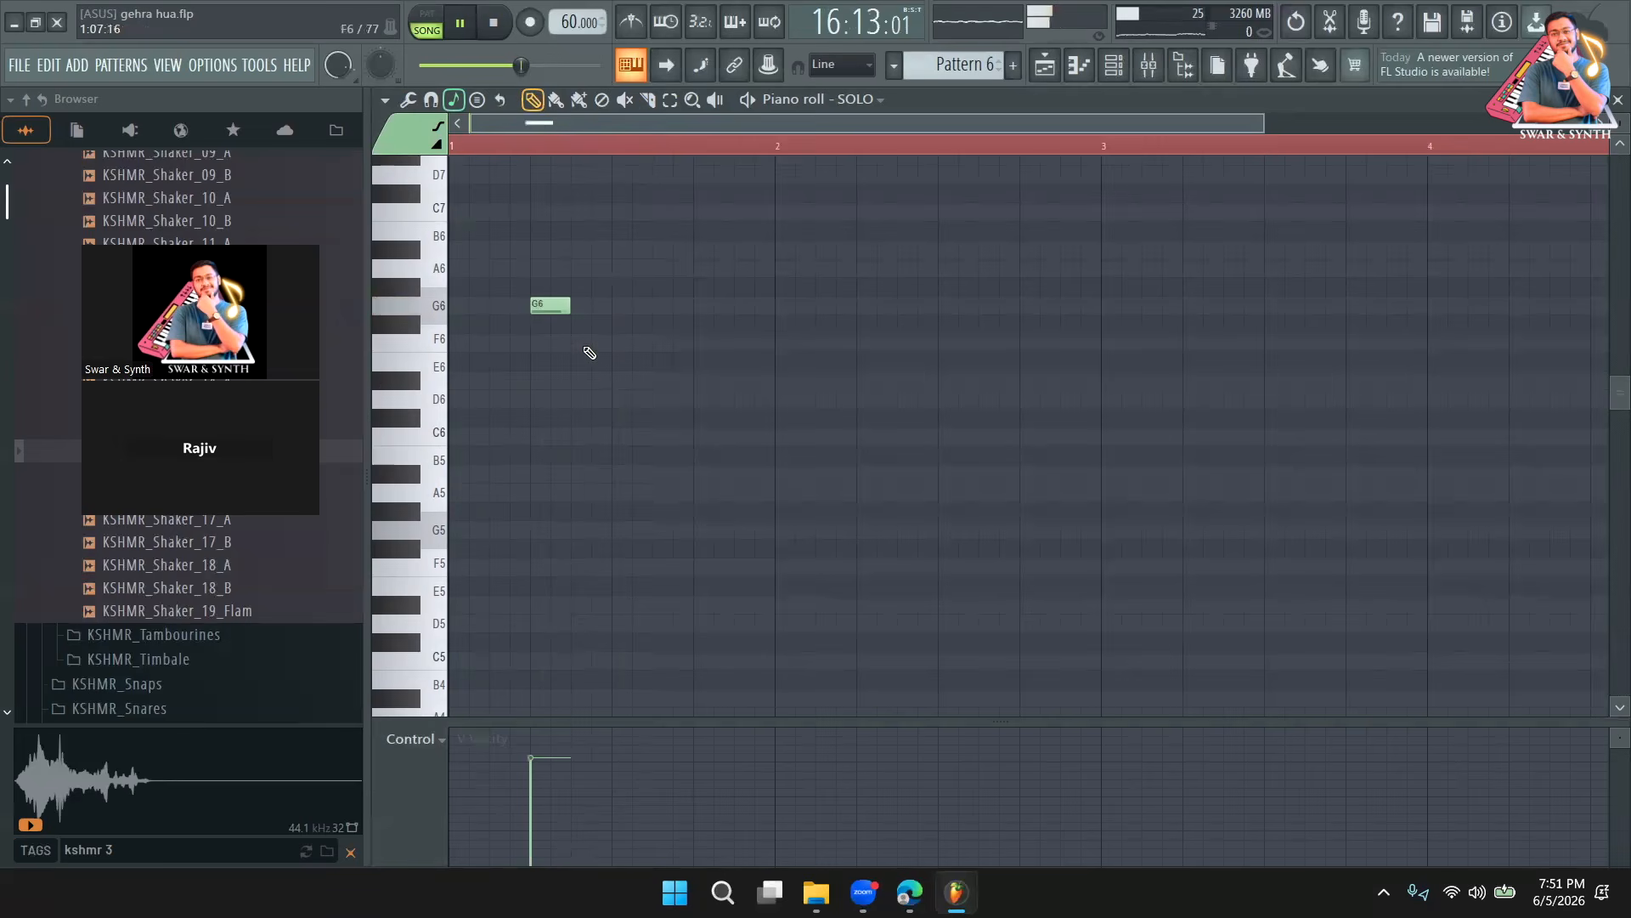
pyautogui.click(605, 306)
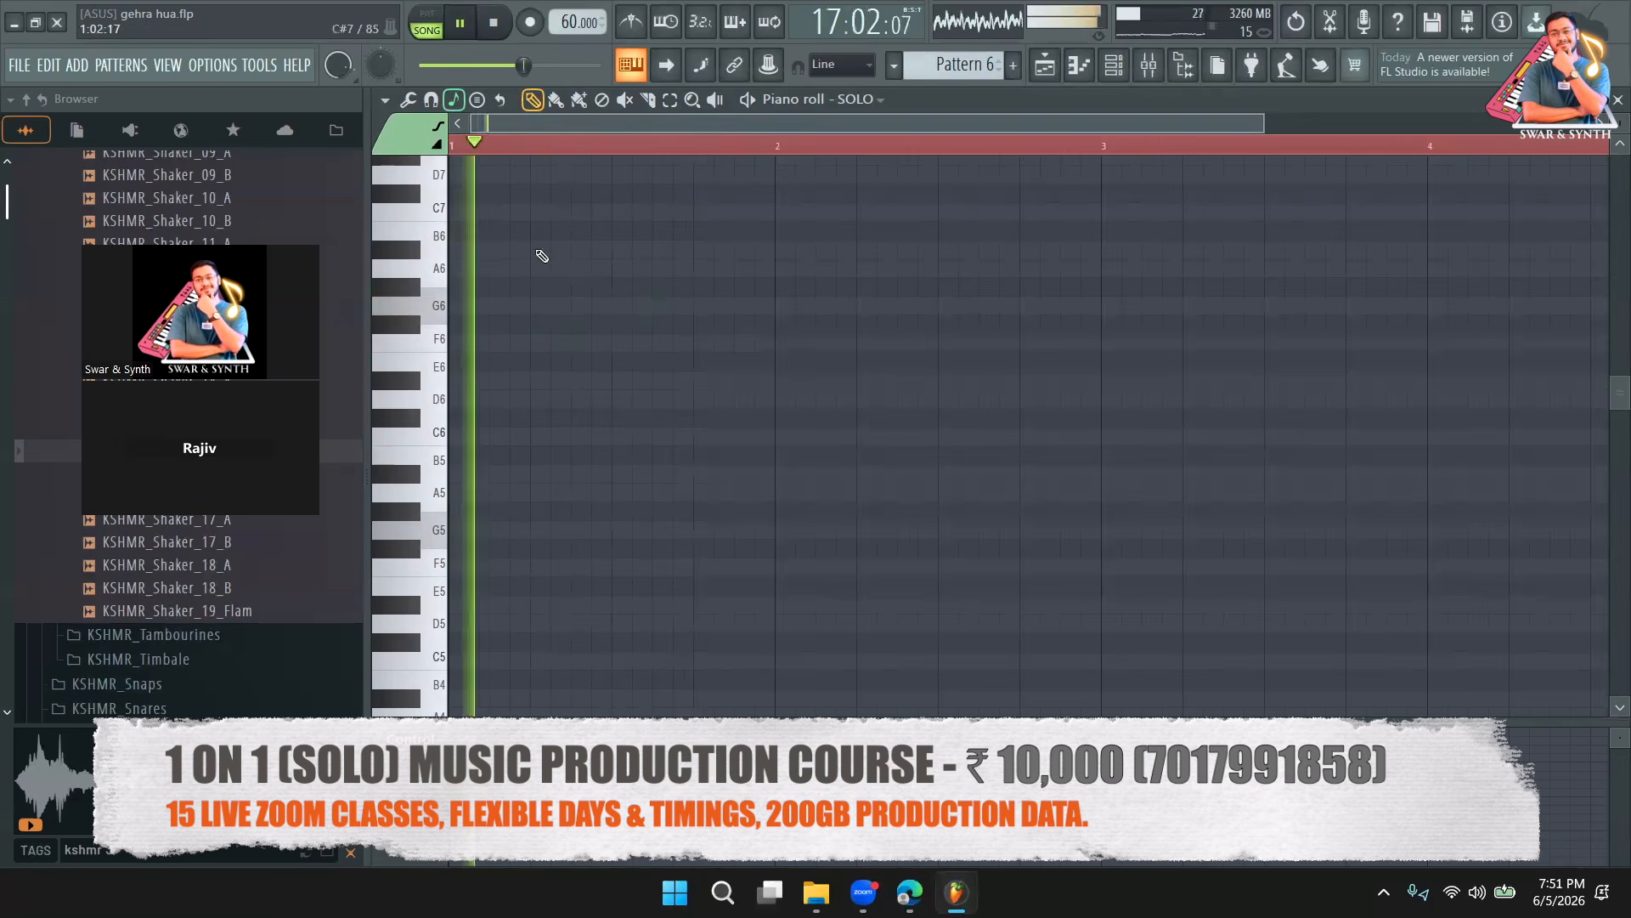
pyautogui.click(618, 307)
pyautogui.moveTo(618, 307); pyautogui.dragTo(596, 307)
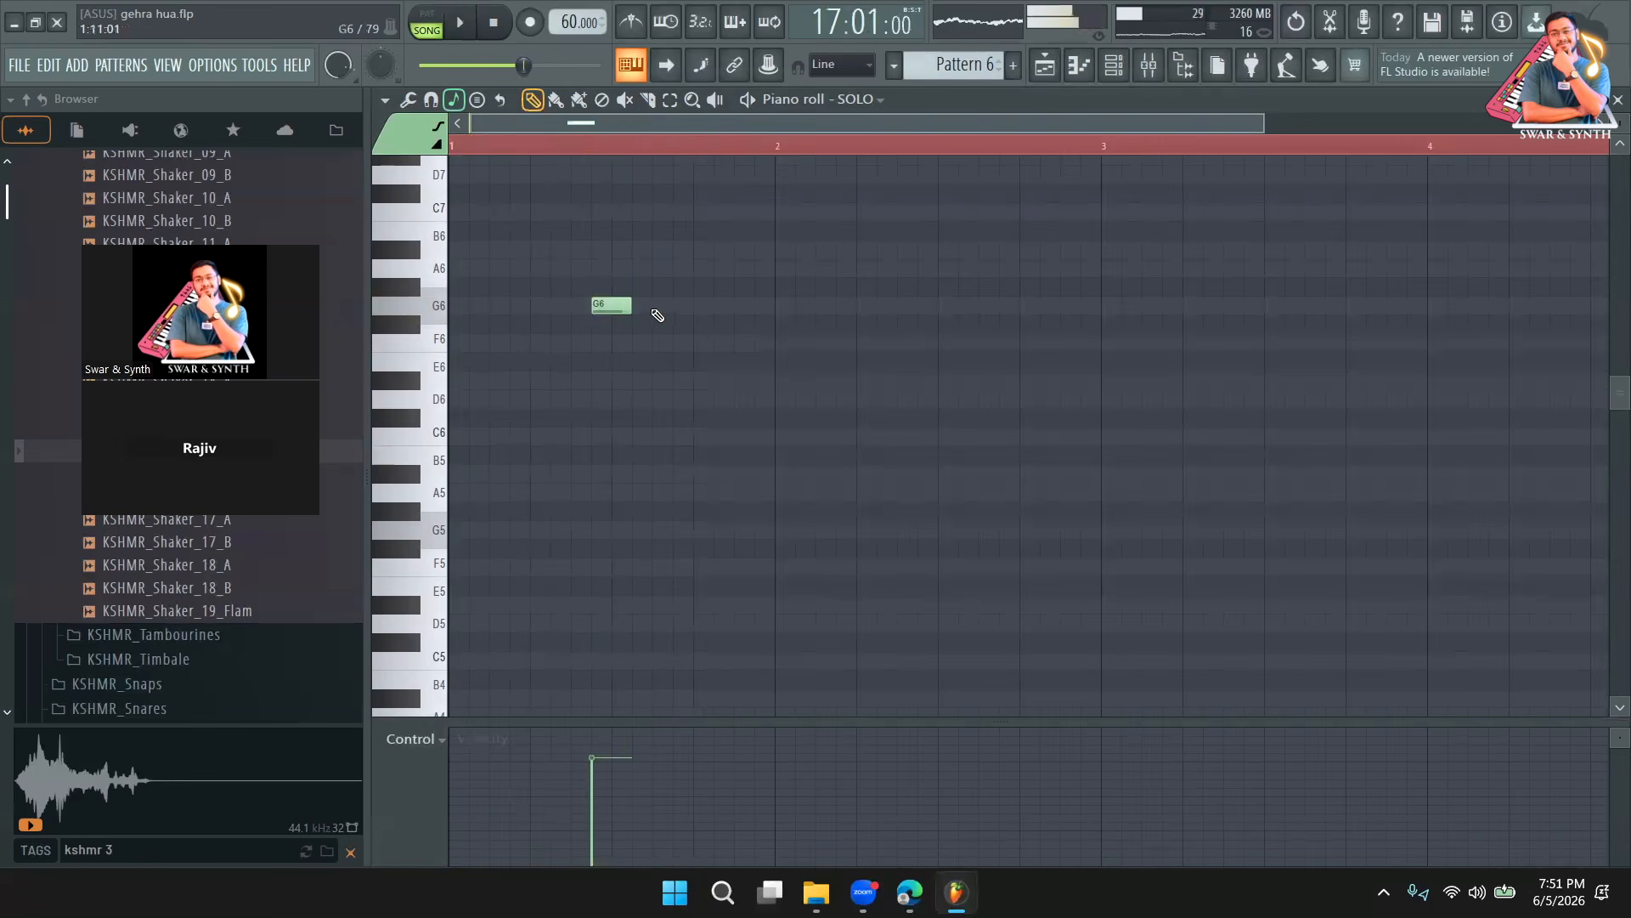
pyautogui.click(656, 307)
pyautogui.click(716, 308)
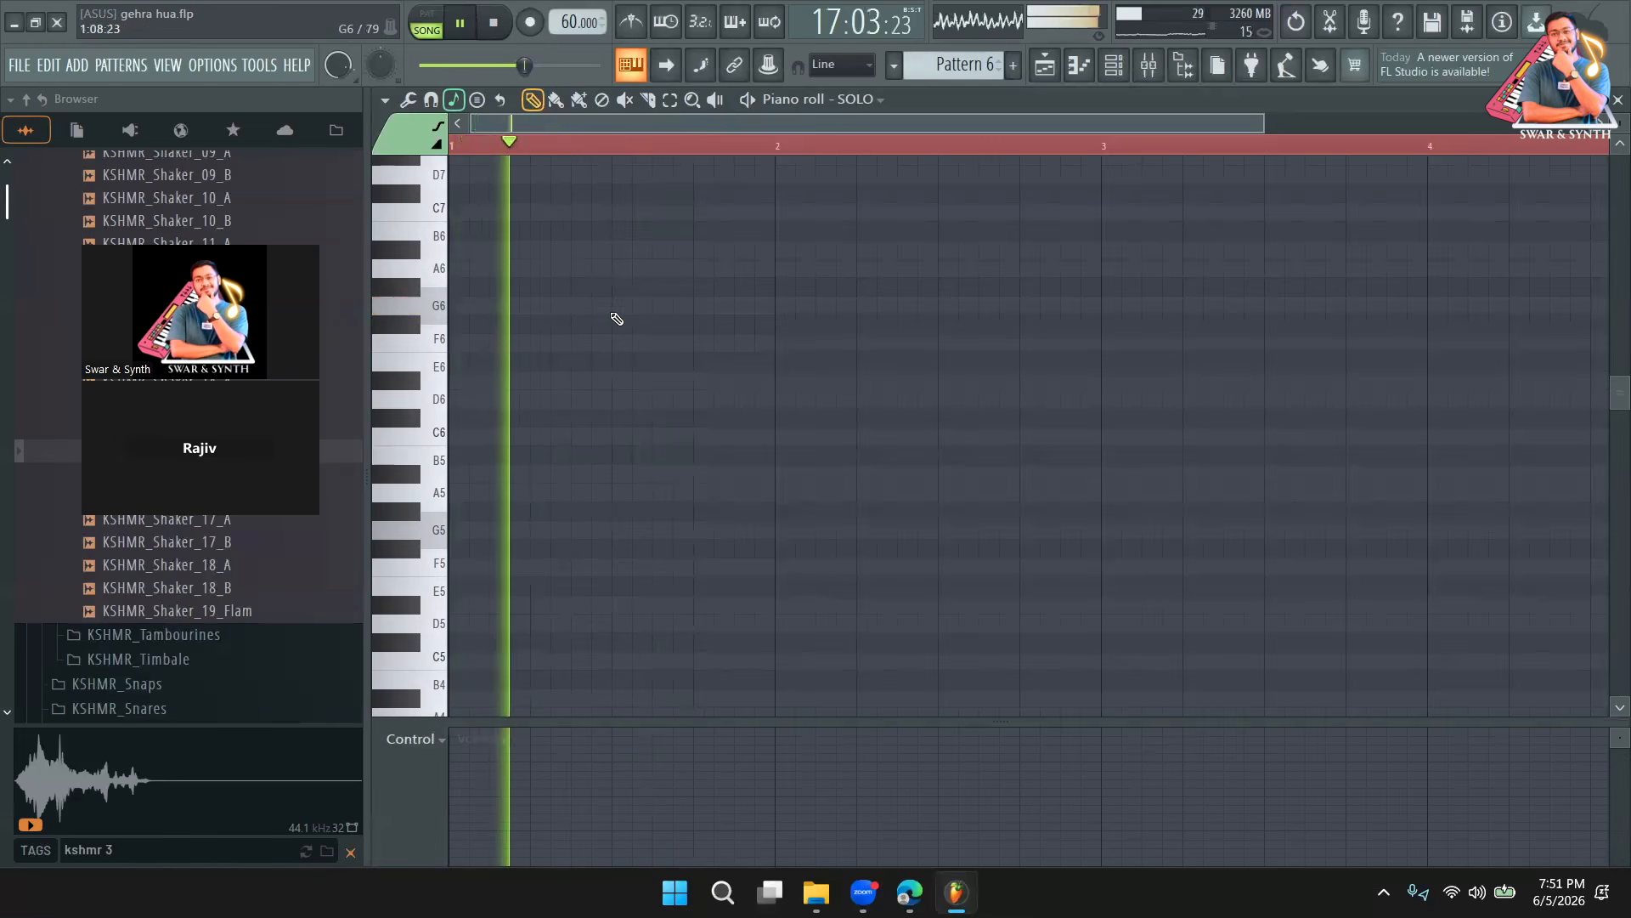
# Place three evenly spaced G6 notes in the second half of bar 1 and three F6 notes in the second half of bar 2.
pyautogui.click(618, 306)
pyautogui.click(681, 307)
pyautogui.click(737, 307)
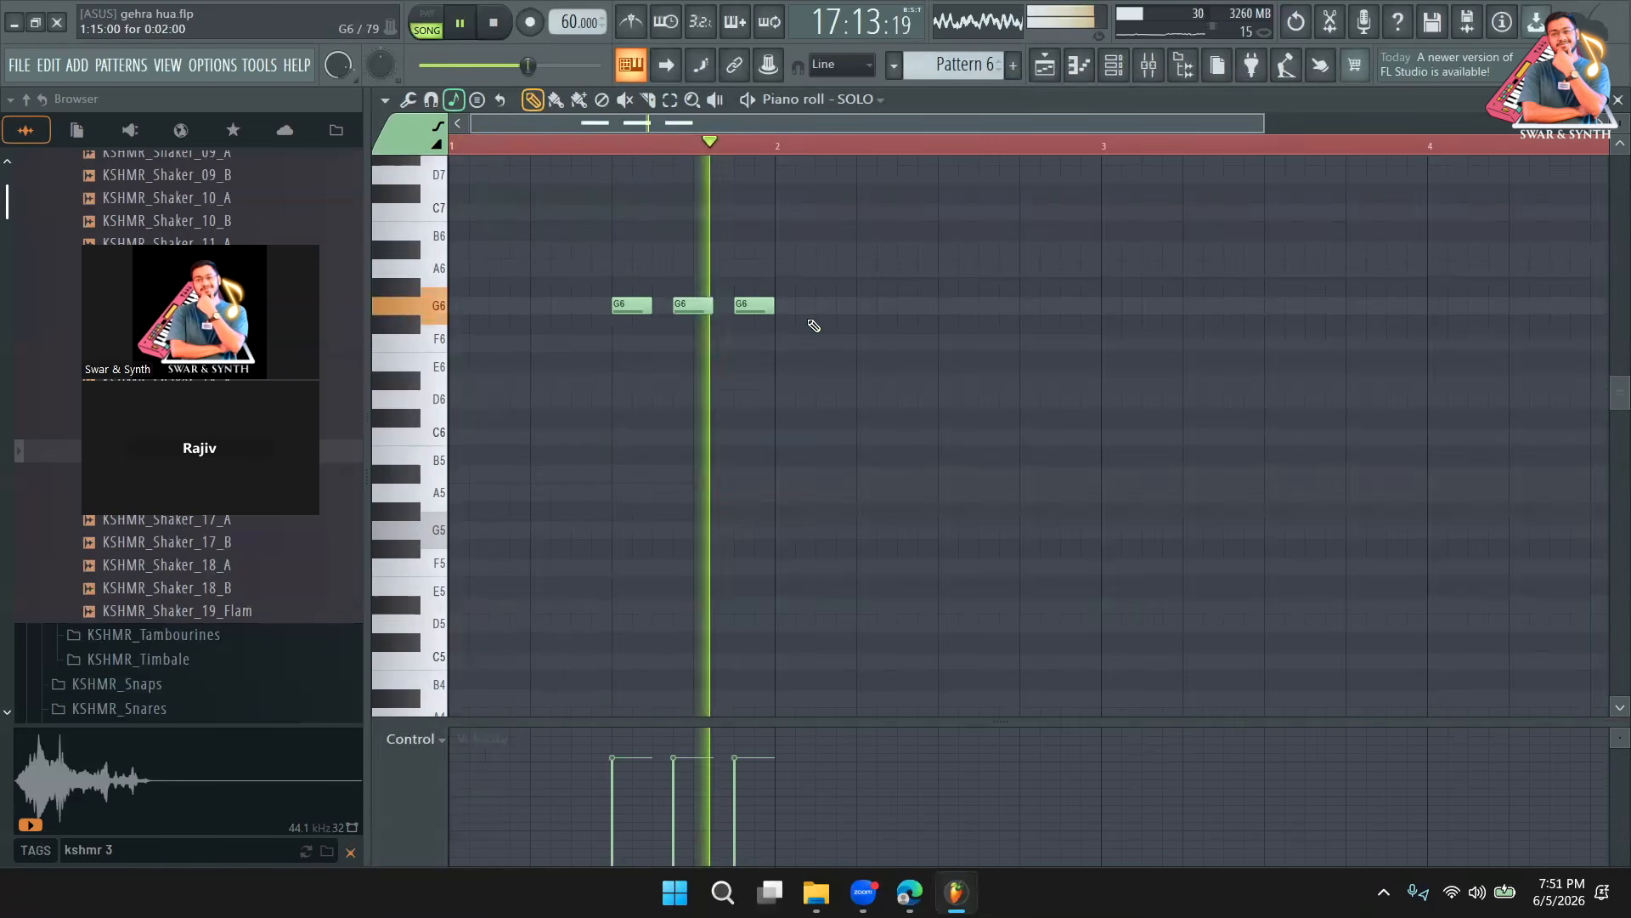
pyautogui.click(983, 344)
pyautogui.rightClick(1008, 350)
pyautogui.click(952, 343)
pyautogui.click(1015, 345)
pyautogui.click(1079, 344)
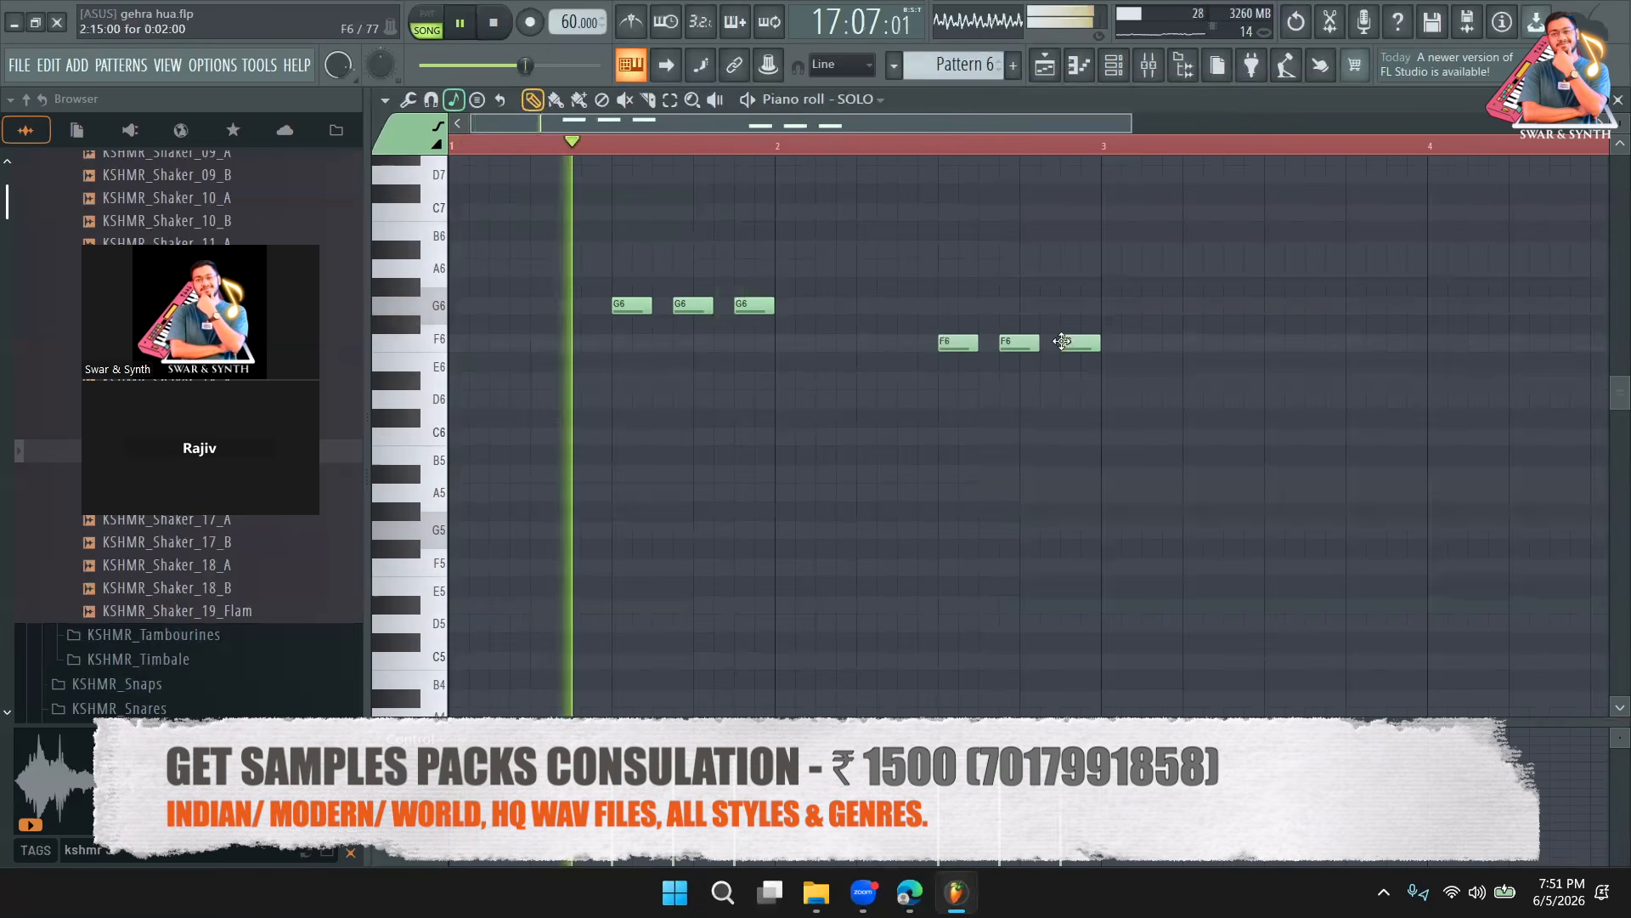
# Place three evenly spaced D#6 notes in the second half of bar 3 and three F6 notes in the second half of bar 4.
pyautogui.moveTo(882, 128); pyautogui.dragTo(986, 125)
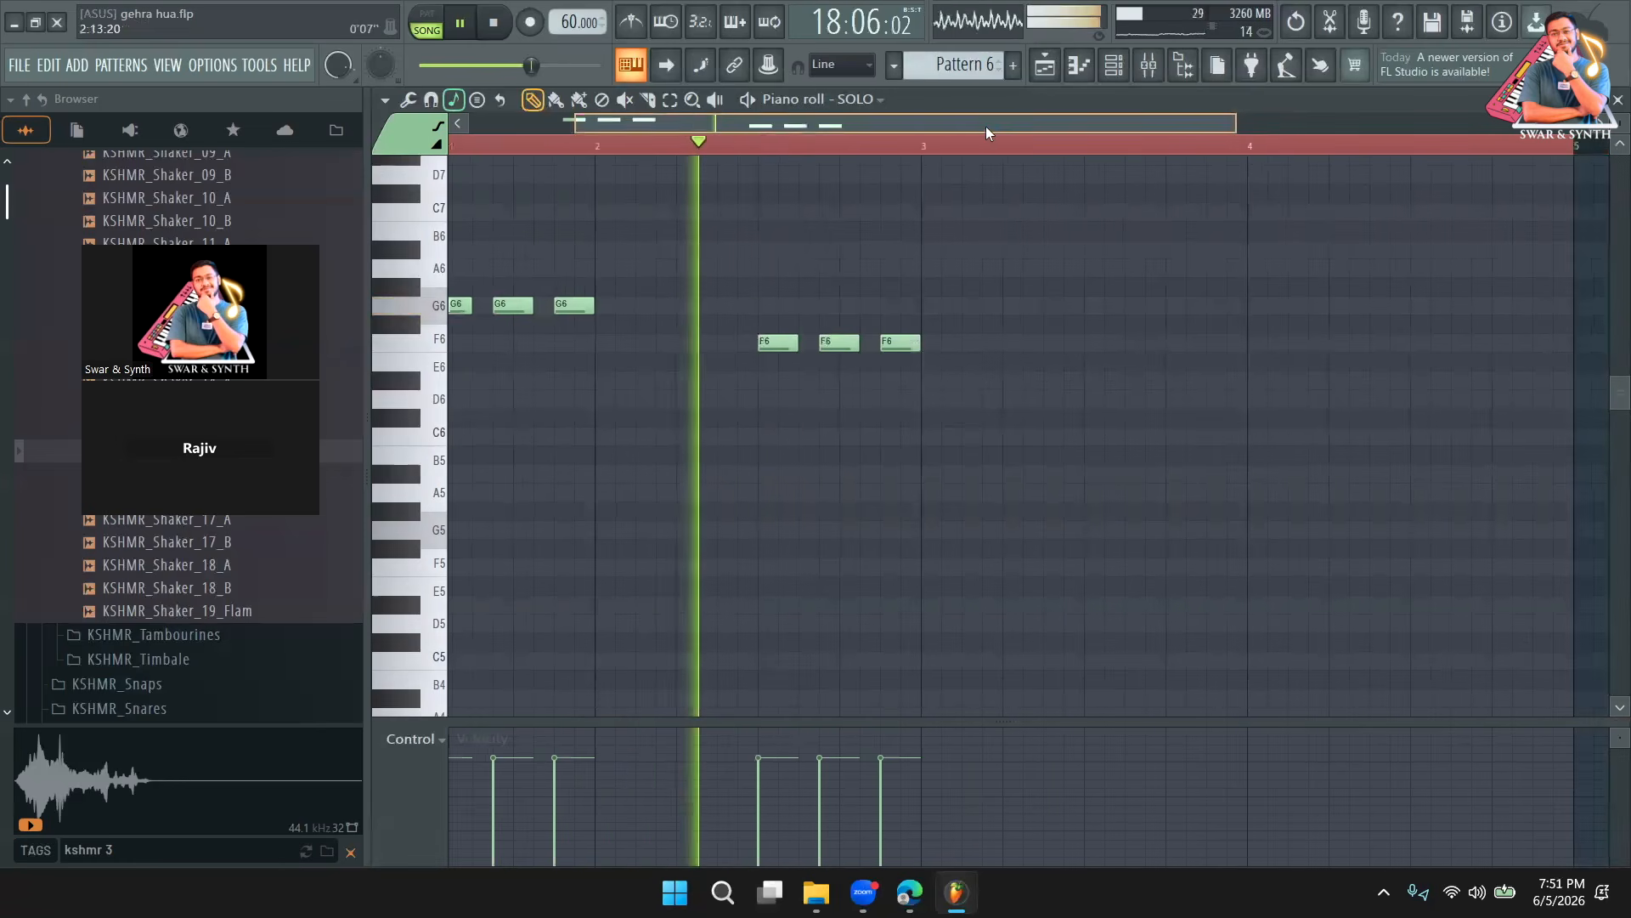
pyautogui.click(1127, 383)
pyautogui.moveTo(1127, 382); pyautogui.dragTo(1086, 382)
pyautogui.click(1147, 381)
pyautogui.click(1206, 381)
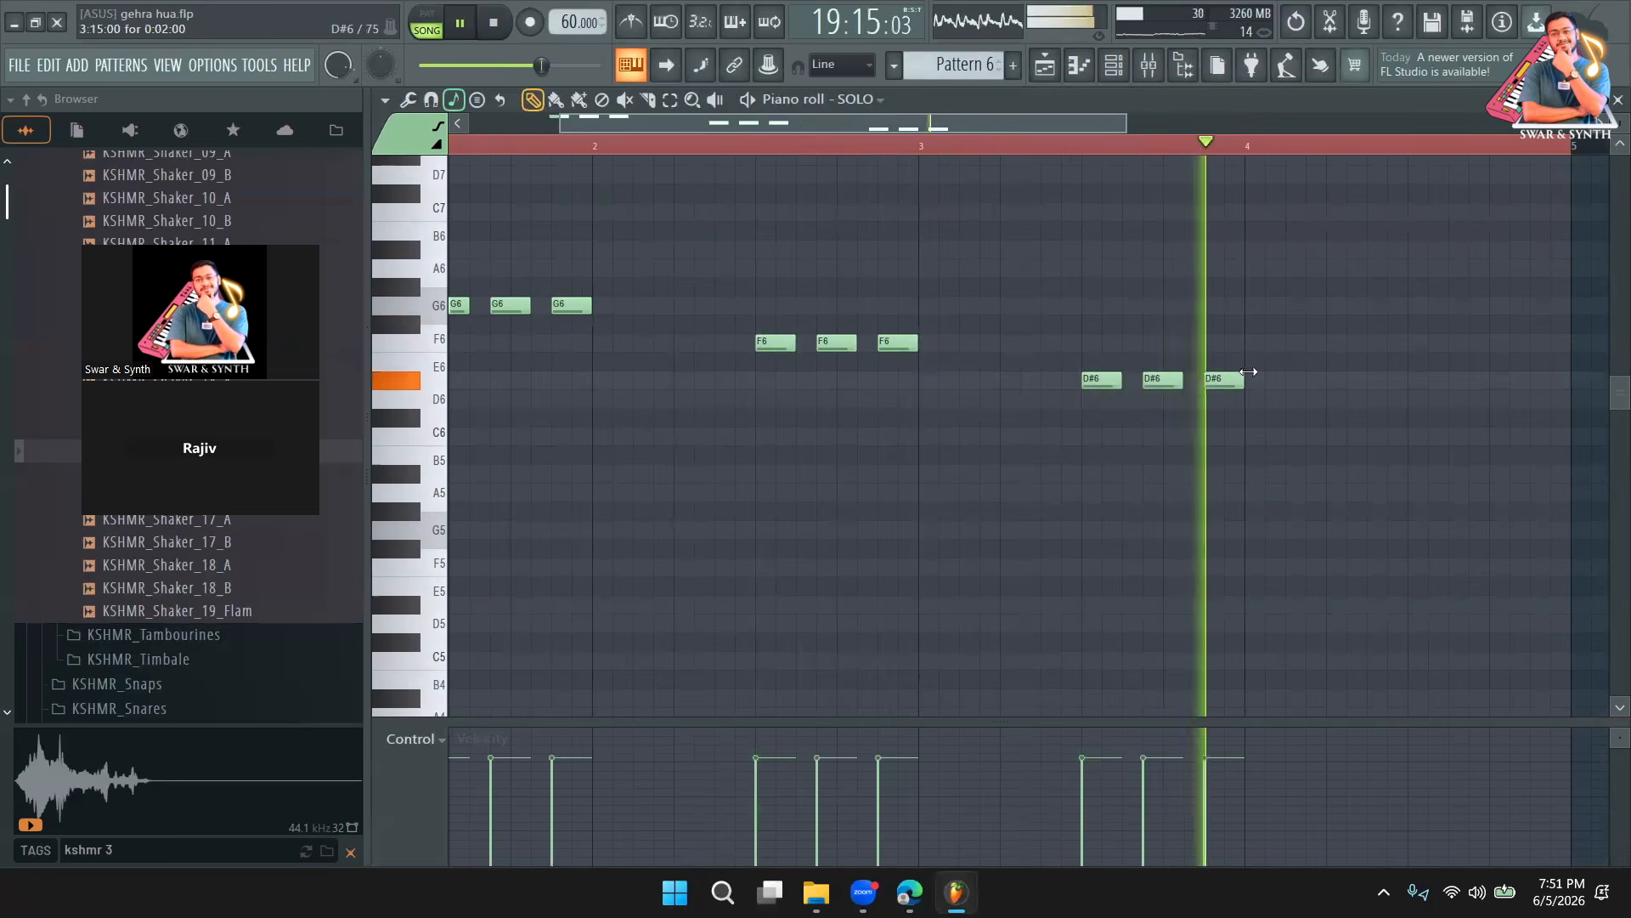
pyautogui.click(1428, 344)
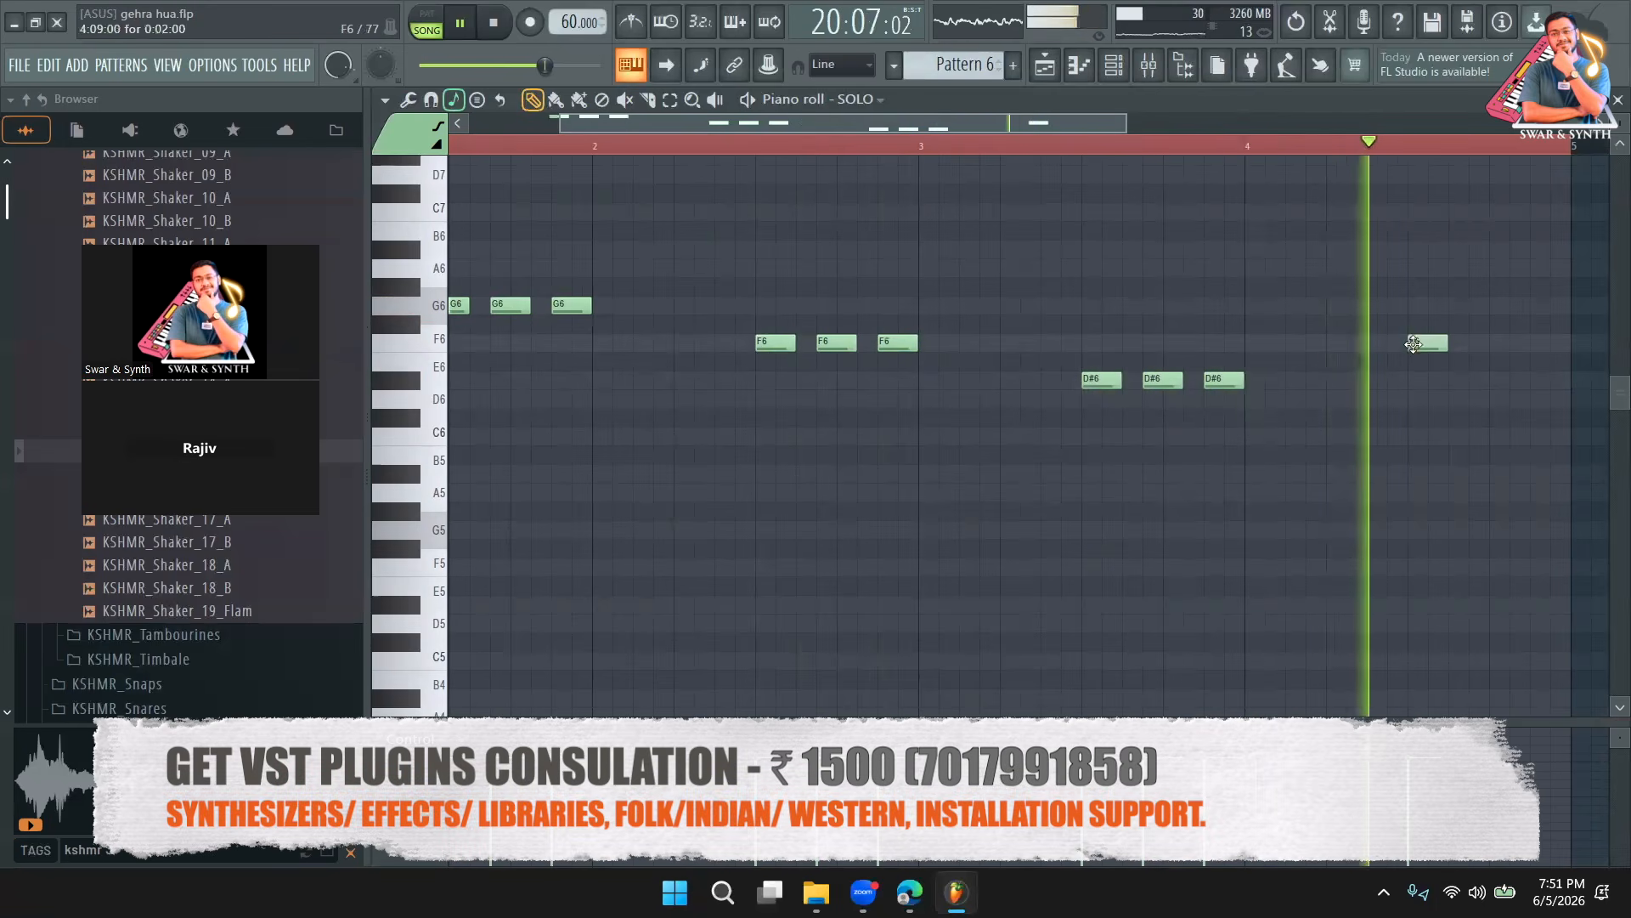
pyautogui.click(1485, 344)
pyautogui.click(1549, 344)
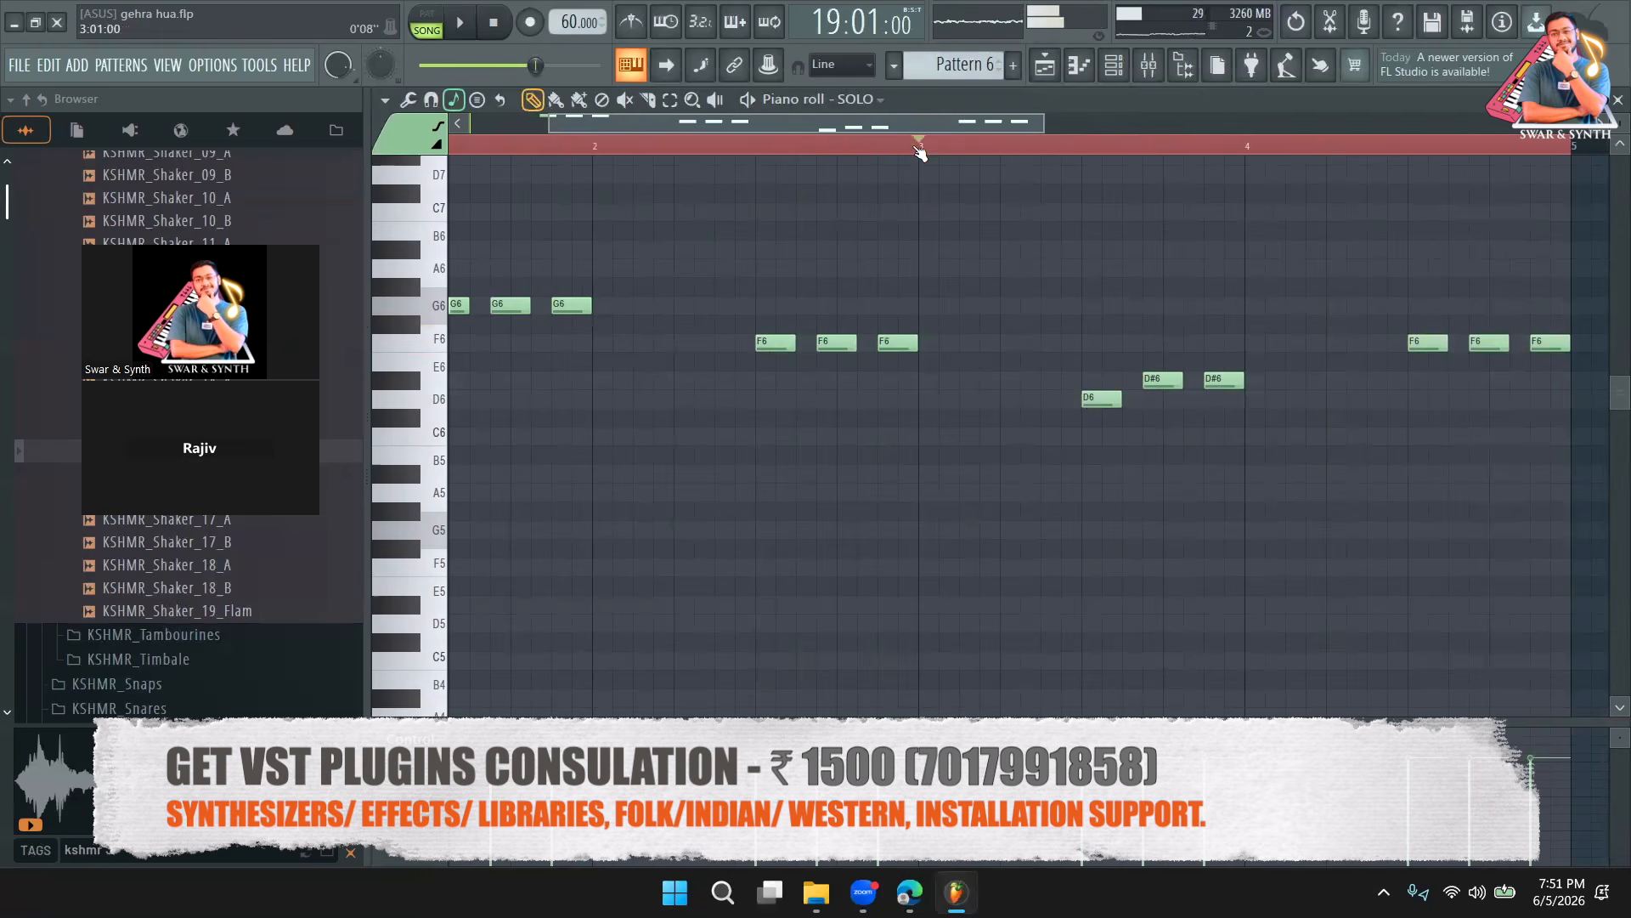
# Lower the three bar 3 notes to D6 and check them against the song playback.
pyautogui.moveTo(1158, 385); pyautogui.dragTo(1223, 408)
pyautogui.press('space')
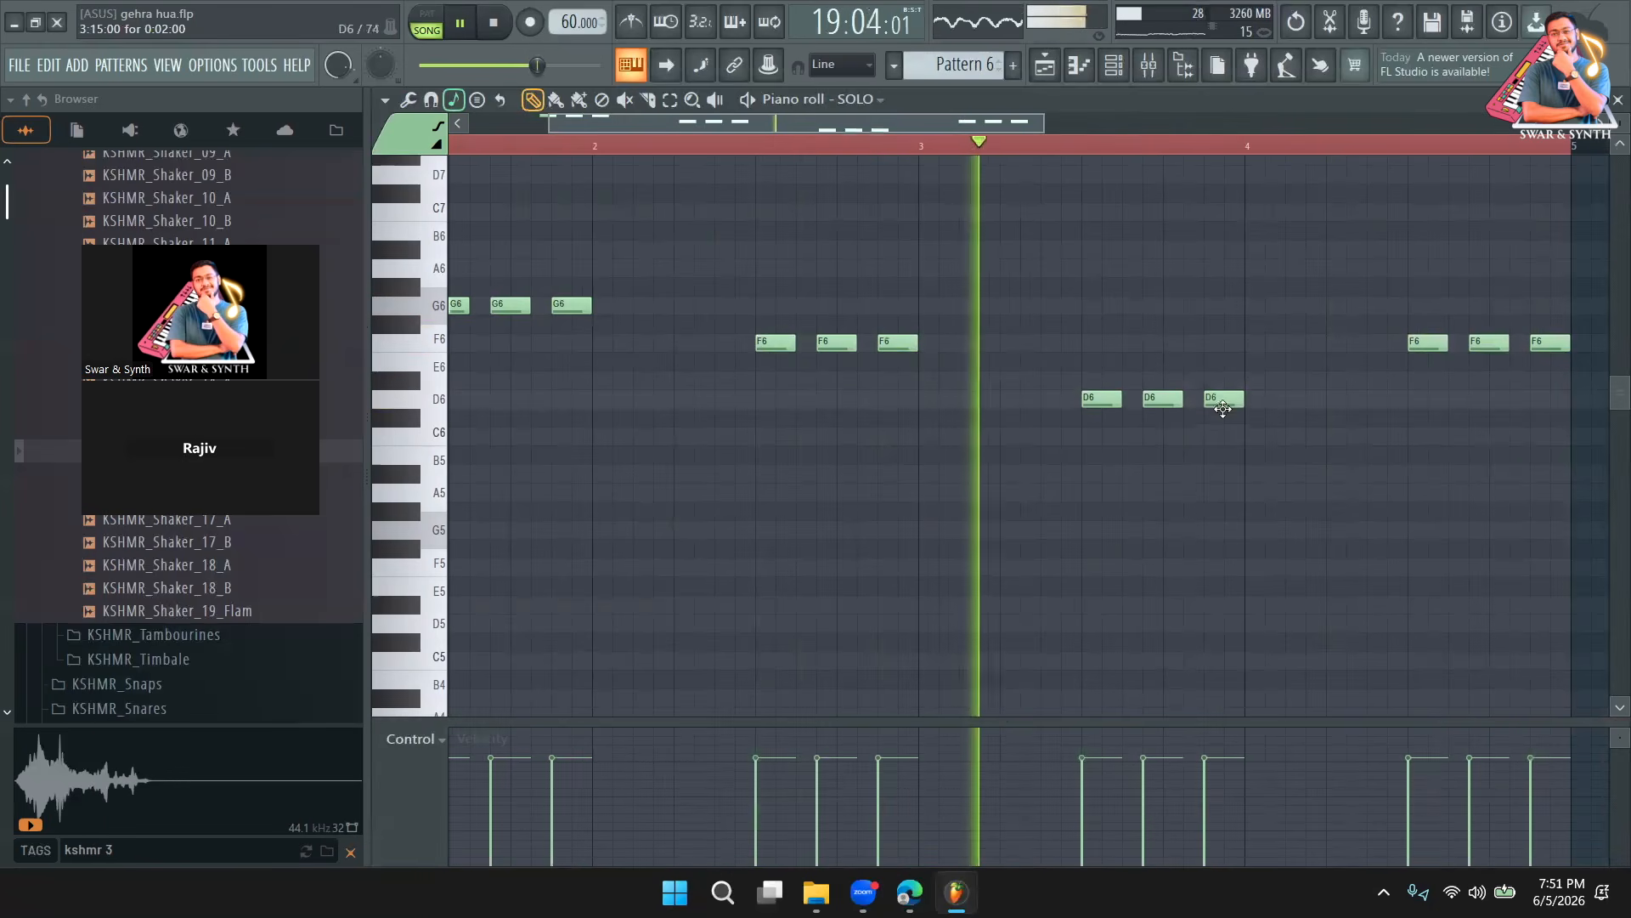
pyautogui.moveTo(1041, 121)
pyautogui.mouseDown()
pyautogui.moveTo(1210, 127)
pyautogui.moveTo(1021, 127)
pyautogui.mouseUp()
pyautogui.press('space')
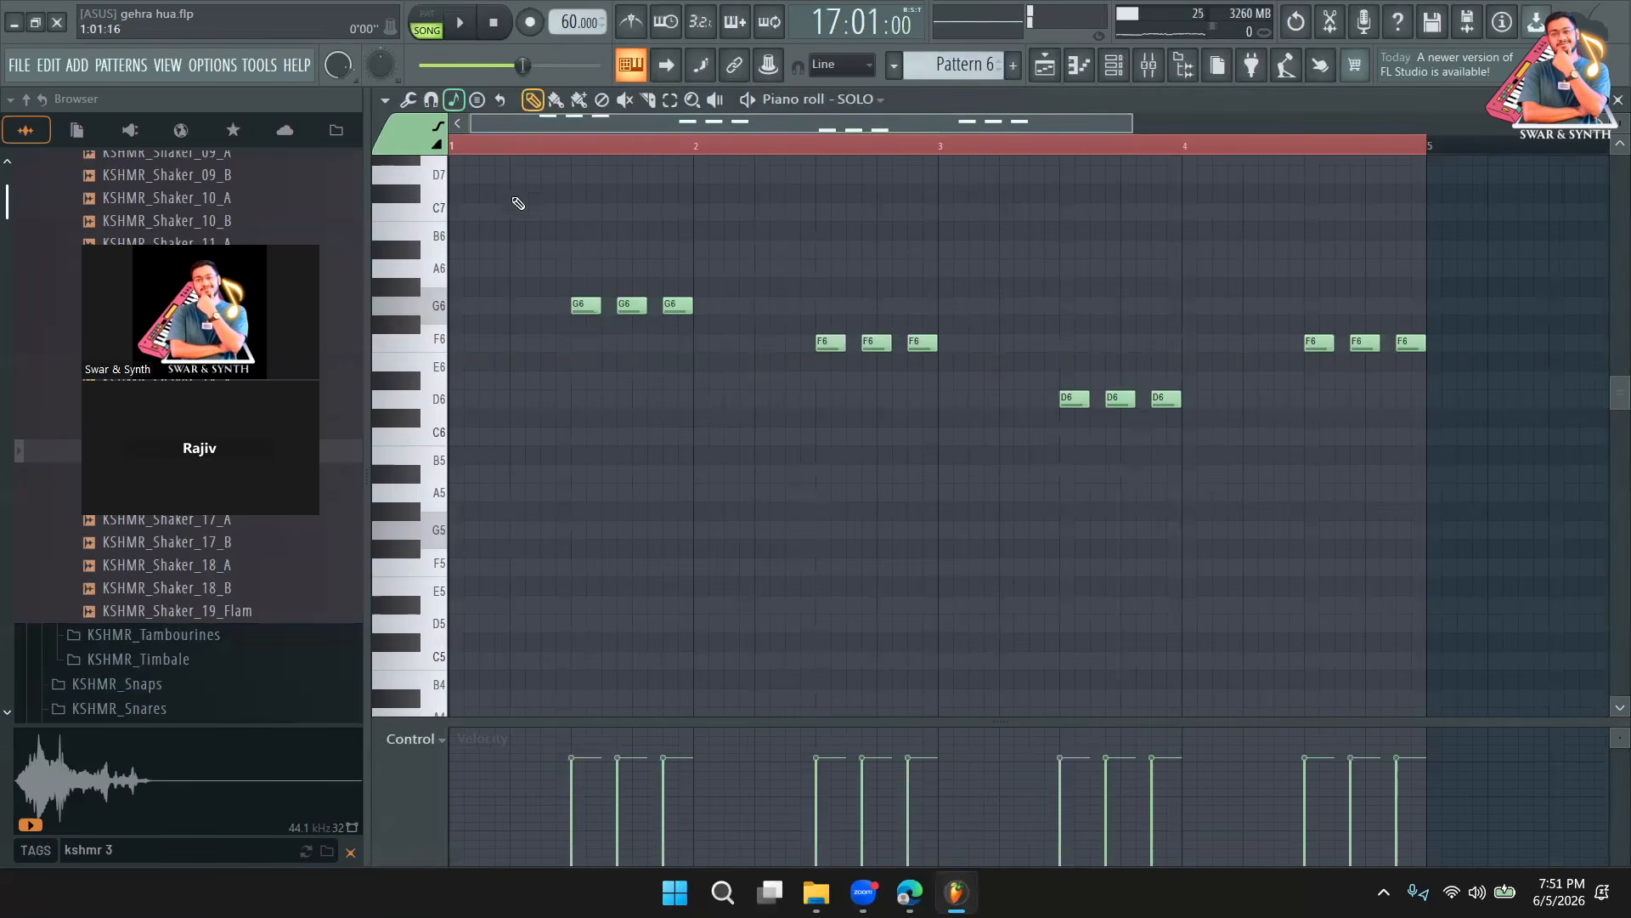
pyautogui.press('space')
pyautogui.click(611, 250)
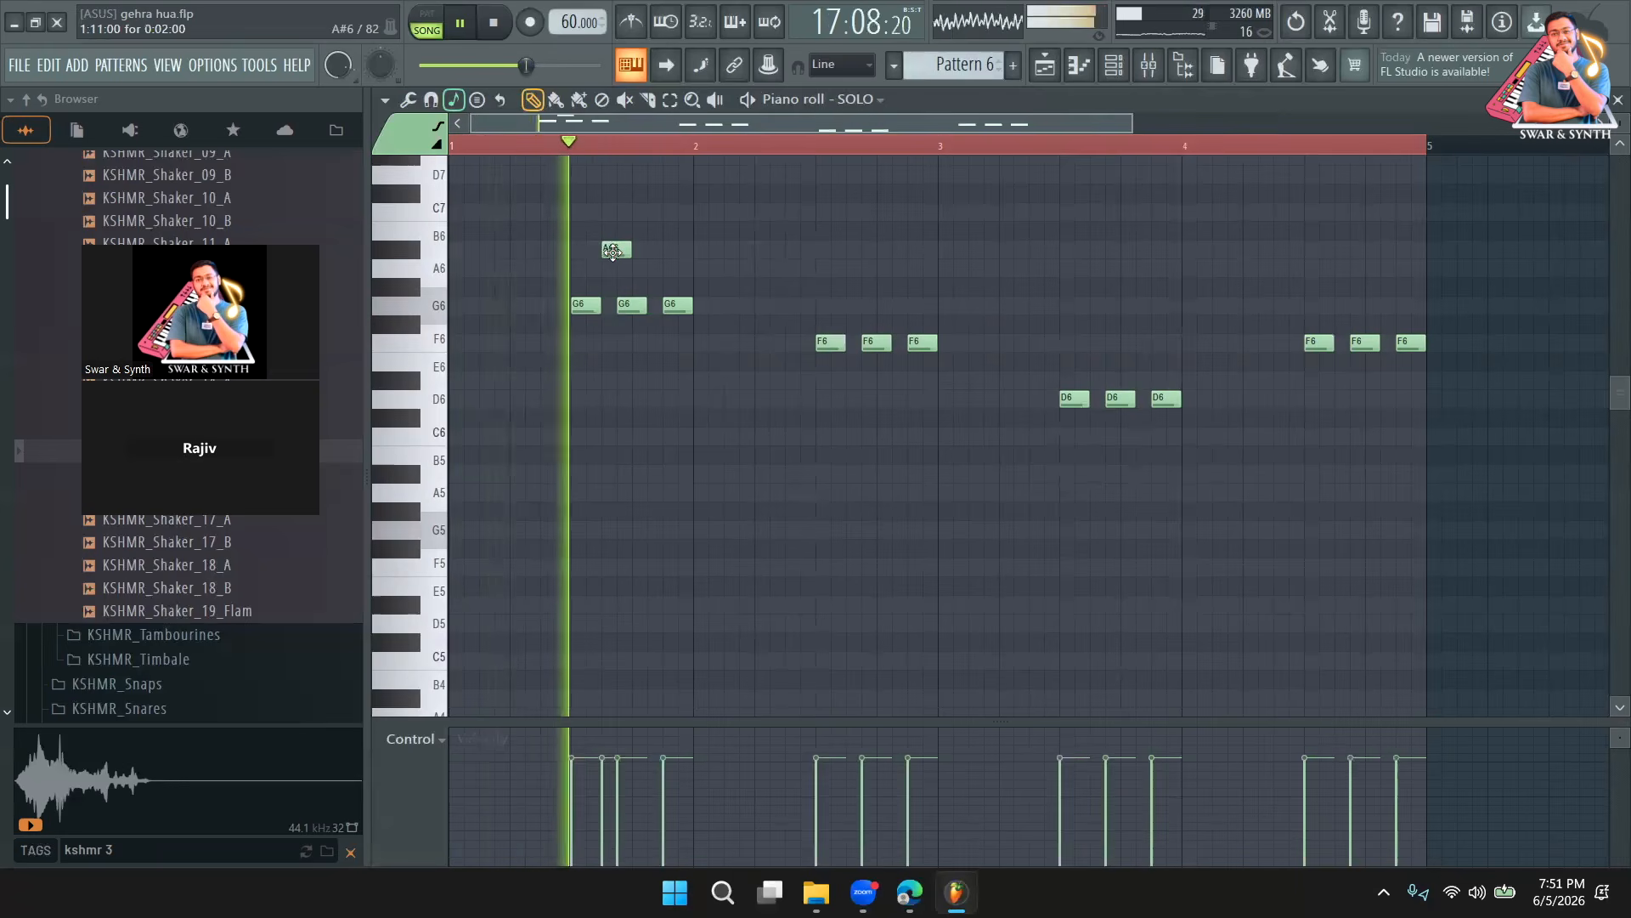
pyautogui.rightClick(613, 250)
pyautogui.press('space')
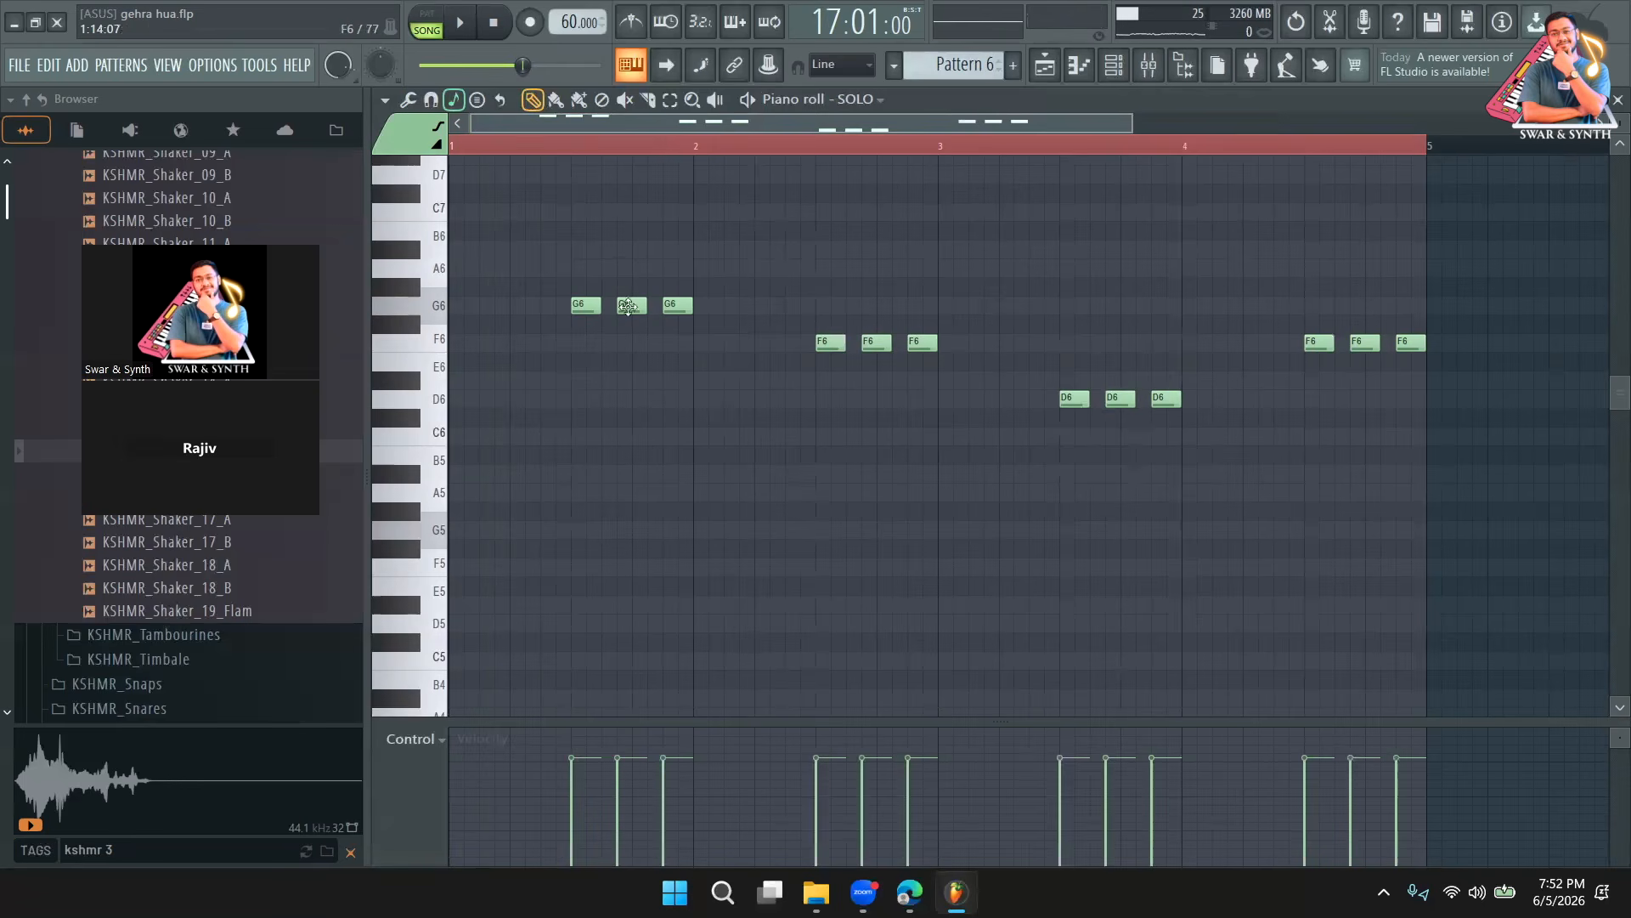
# Add a passing note after each bar's first melody note: A6 in bar 1, D6 in bar 2 and F6 in bar 3.
pyautogui.click(615, 271)
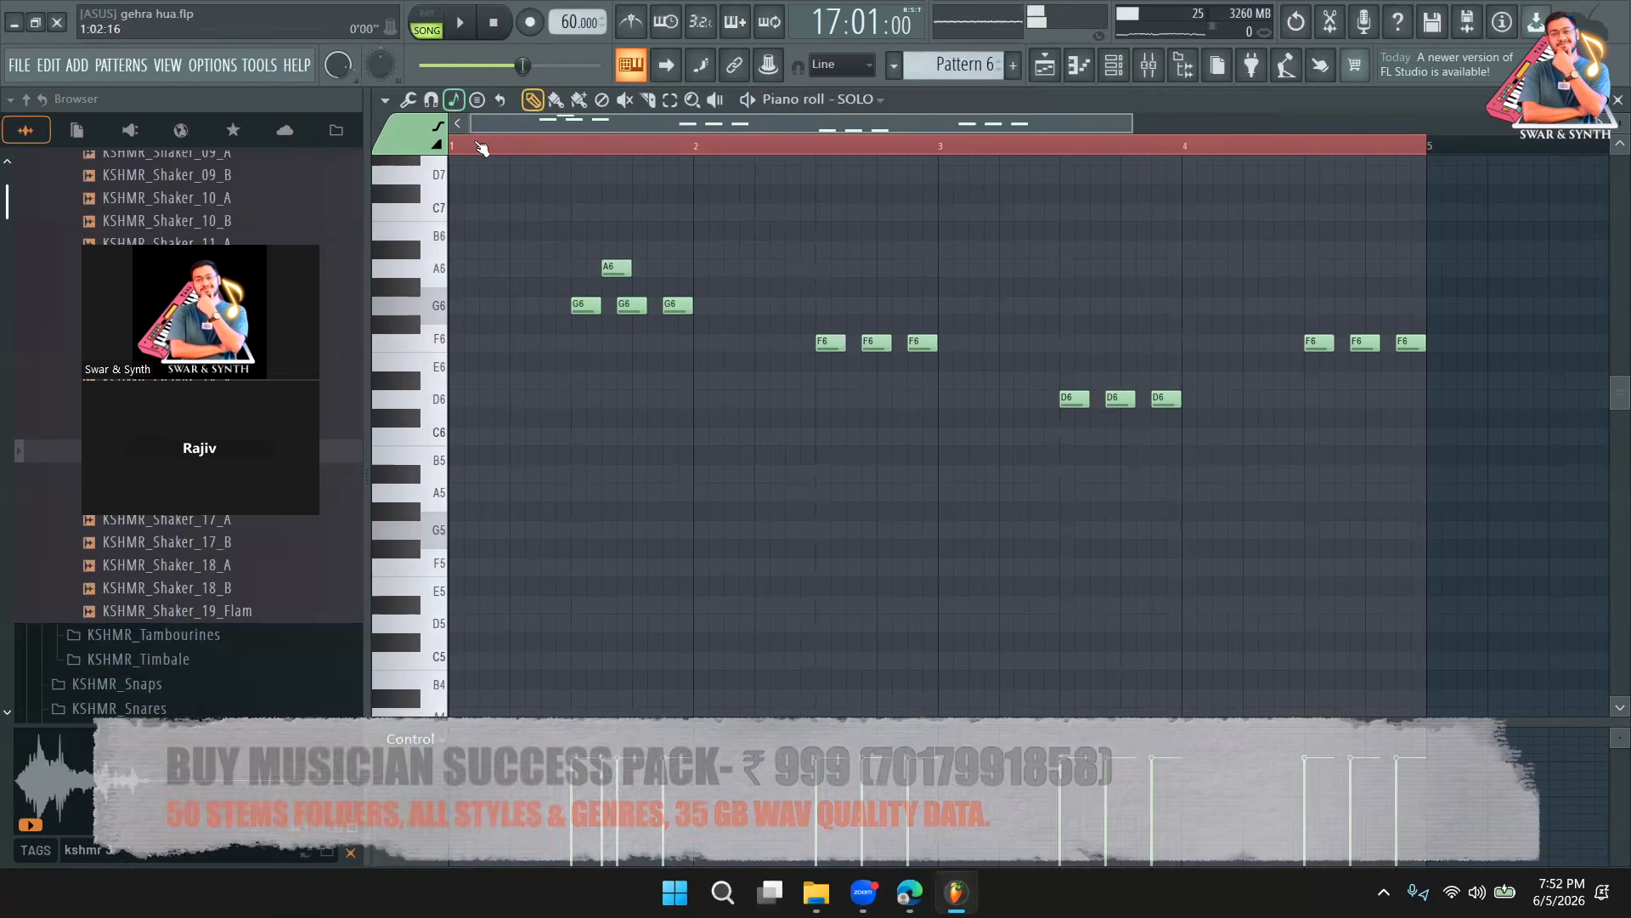
pyautogui.press('space')
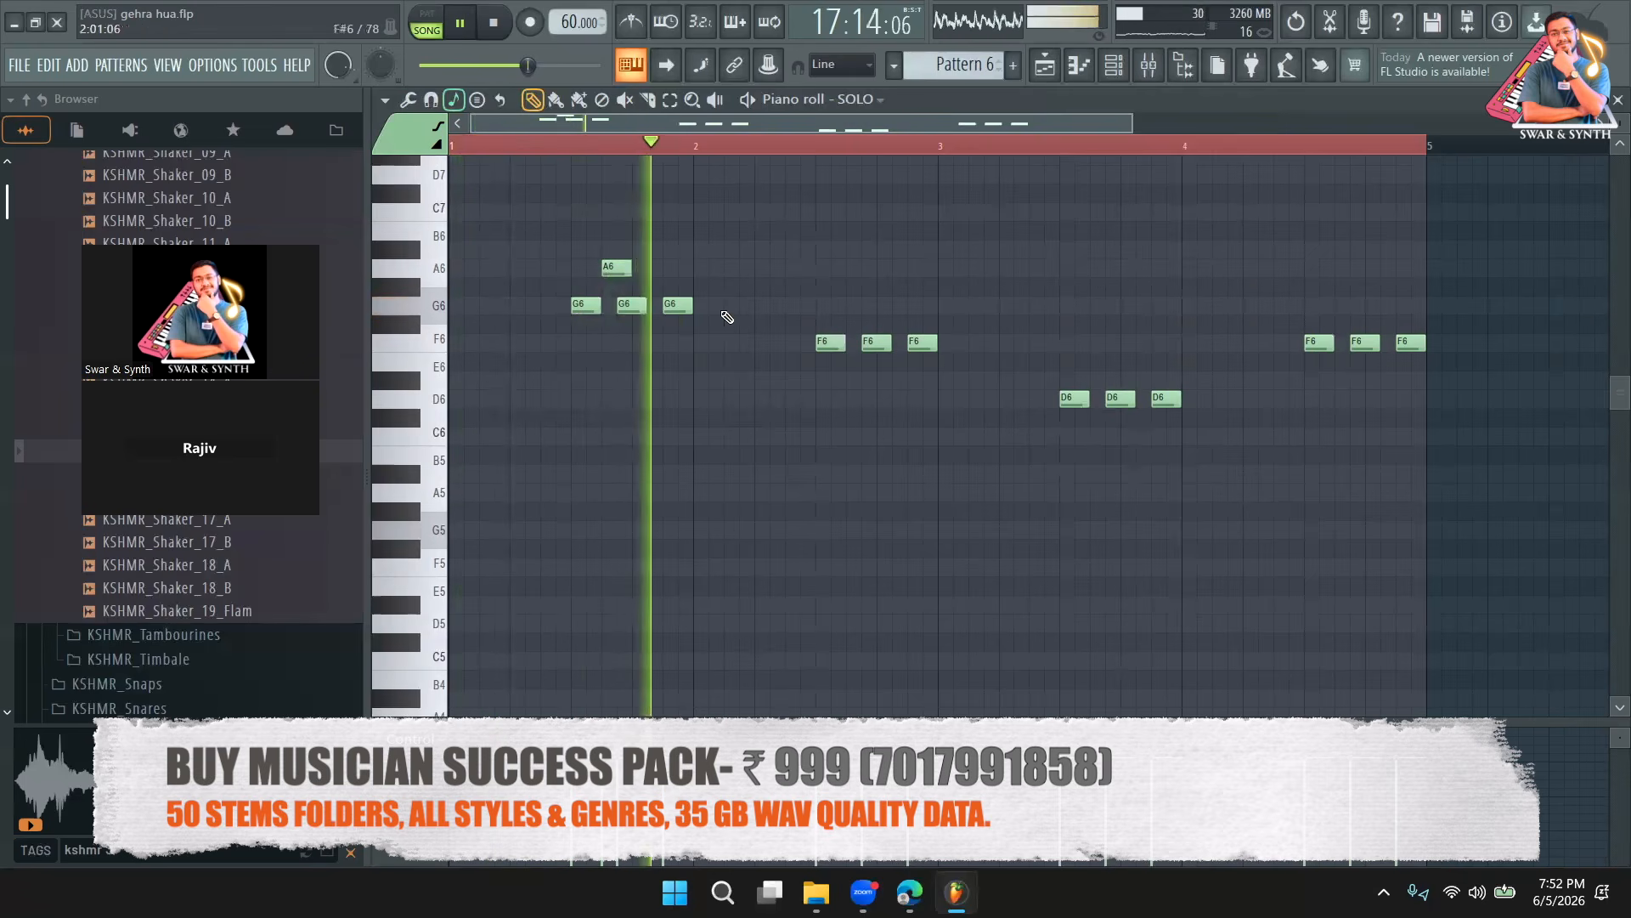
pyautogui.click(857, 400)
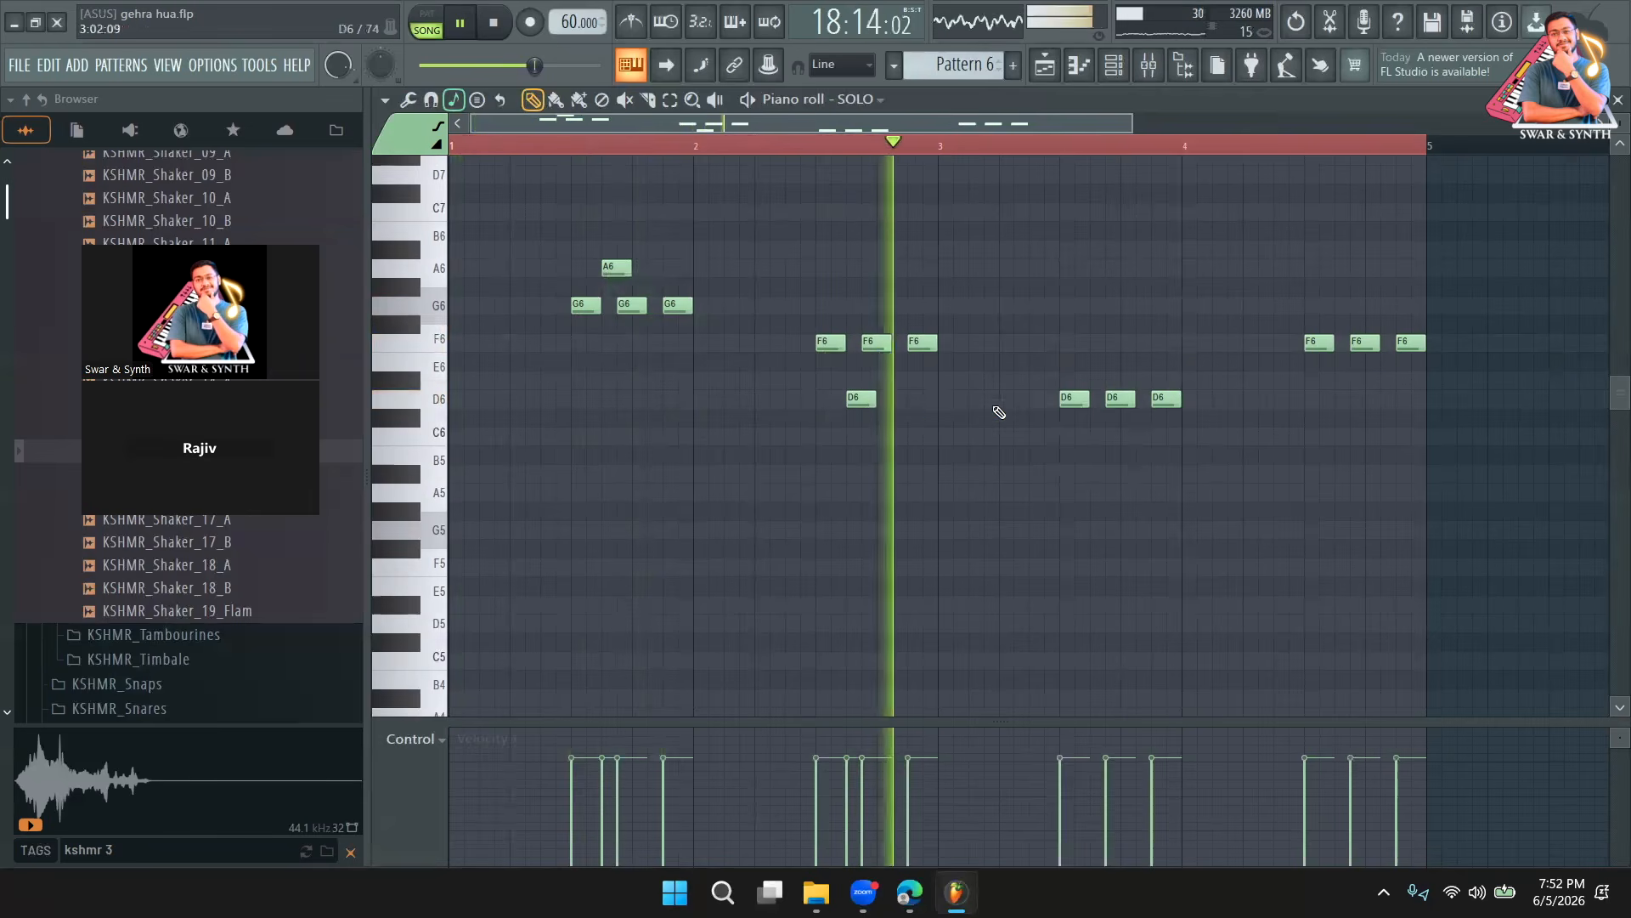
pyautogui.click(1098, 343)
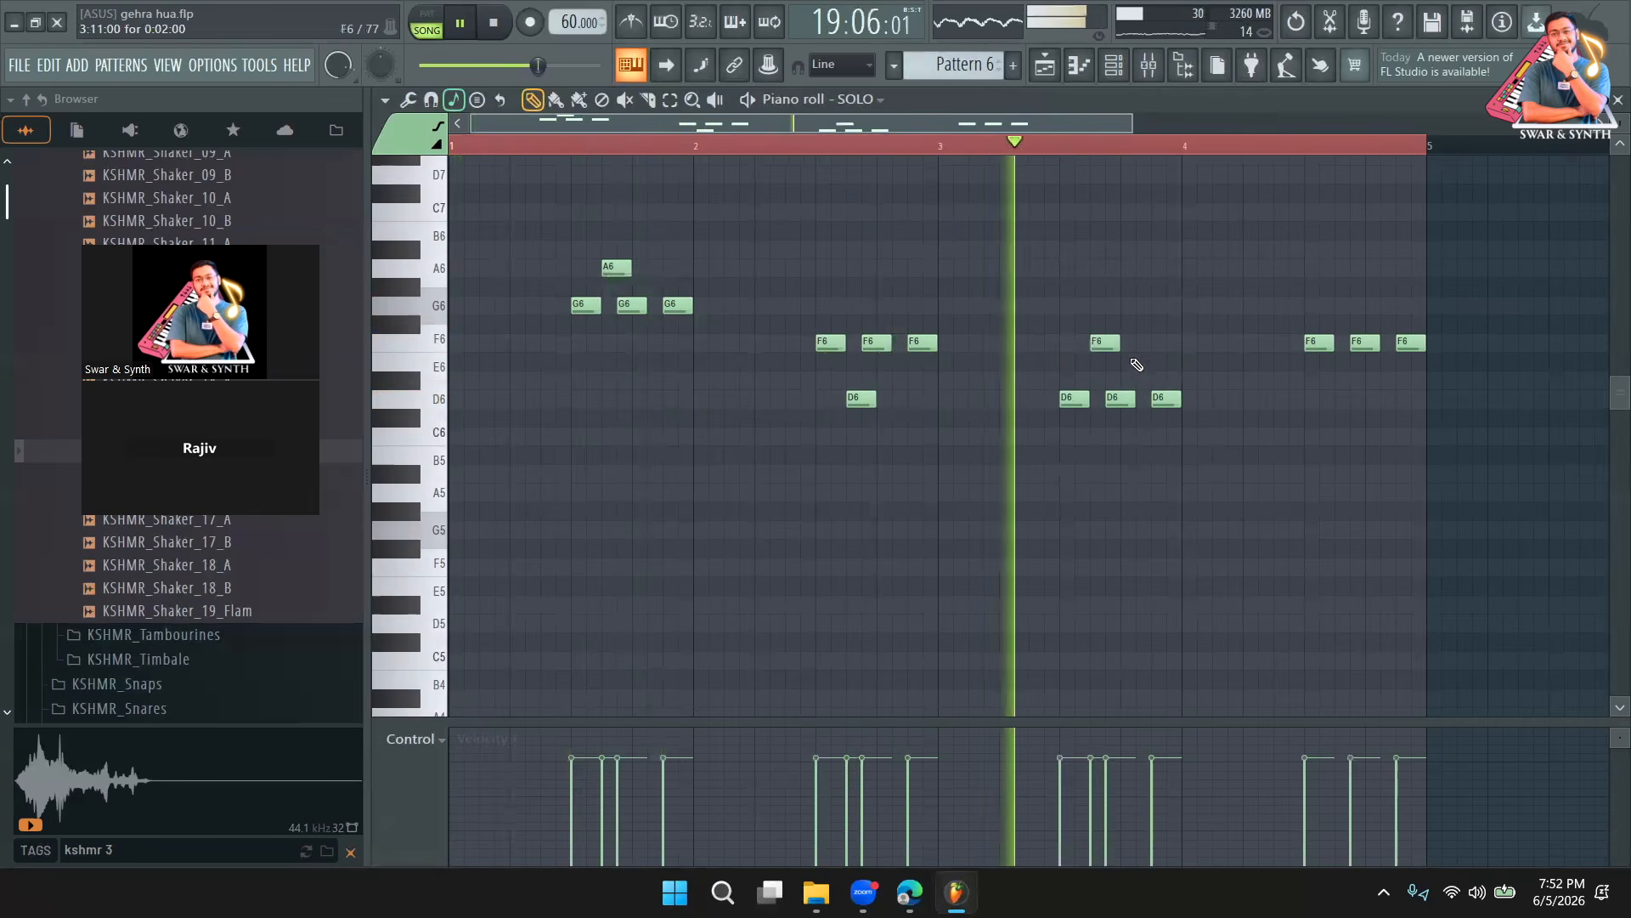
# Delete the last melody note in each of the four bars and add a D6 passing note in bar 4.
pyautogui.rightClick(1164, 403)
pyautogui.click(1350, 400)
pyautogui.rightClick(1414, 343)
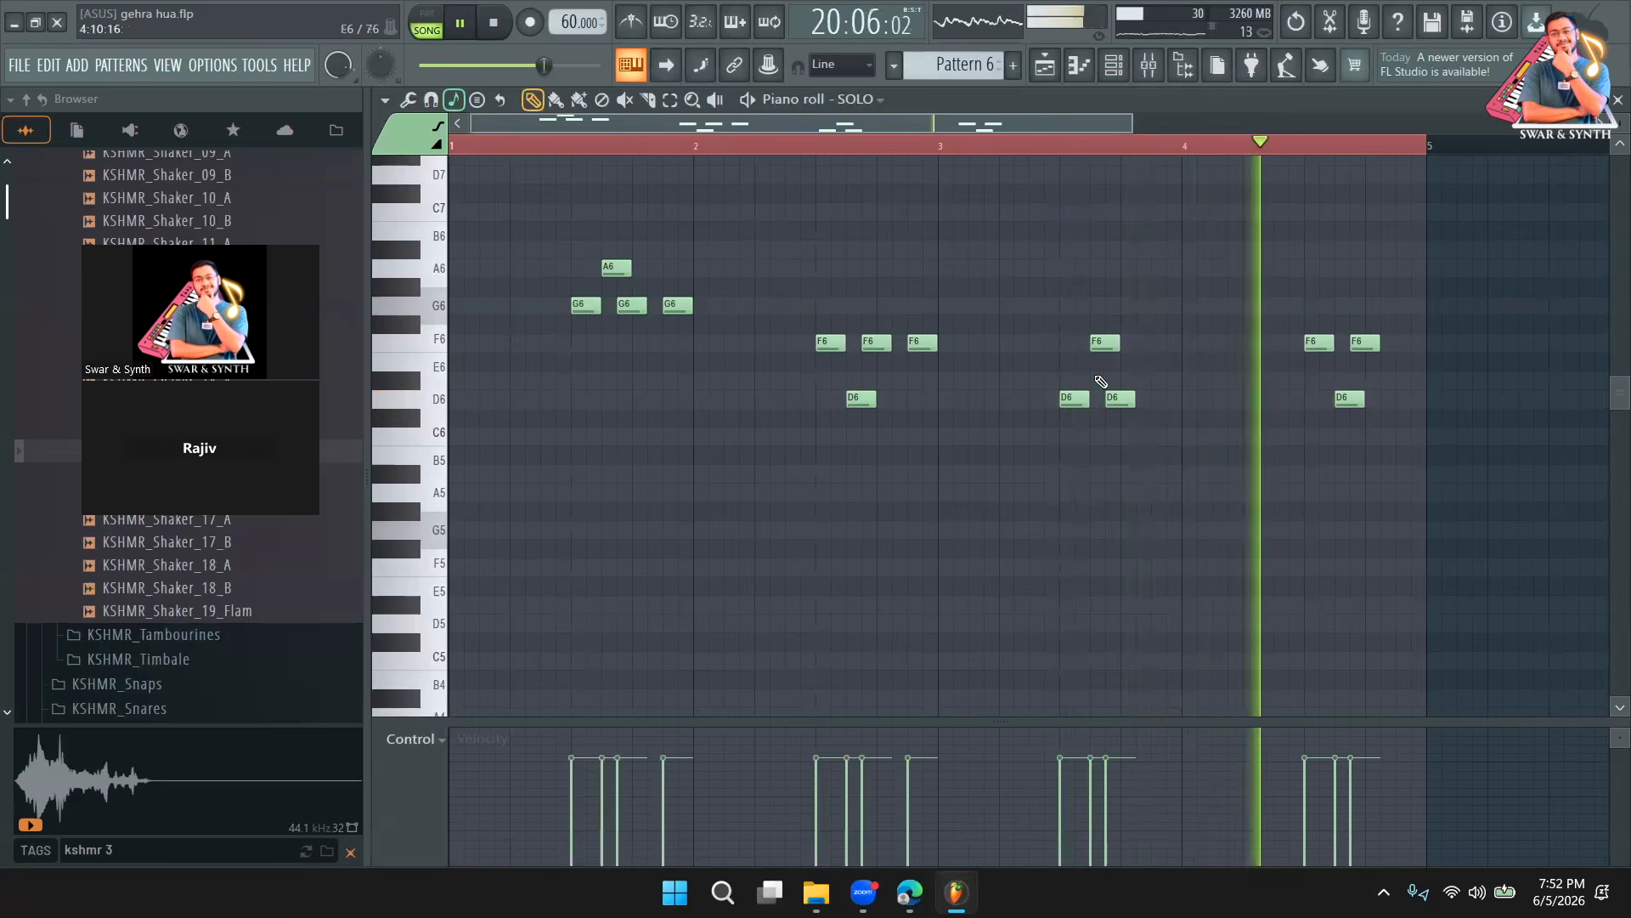
pyautogui.rightClick(934, 347)
pyautogui.rightClick(672, 306)
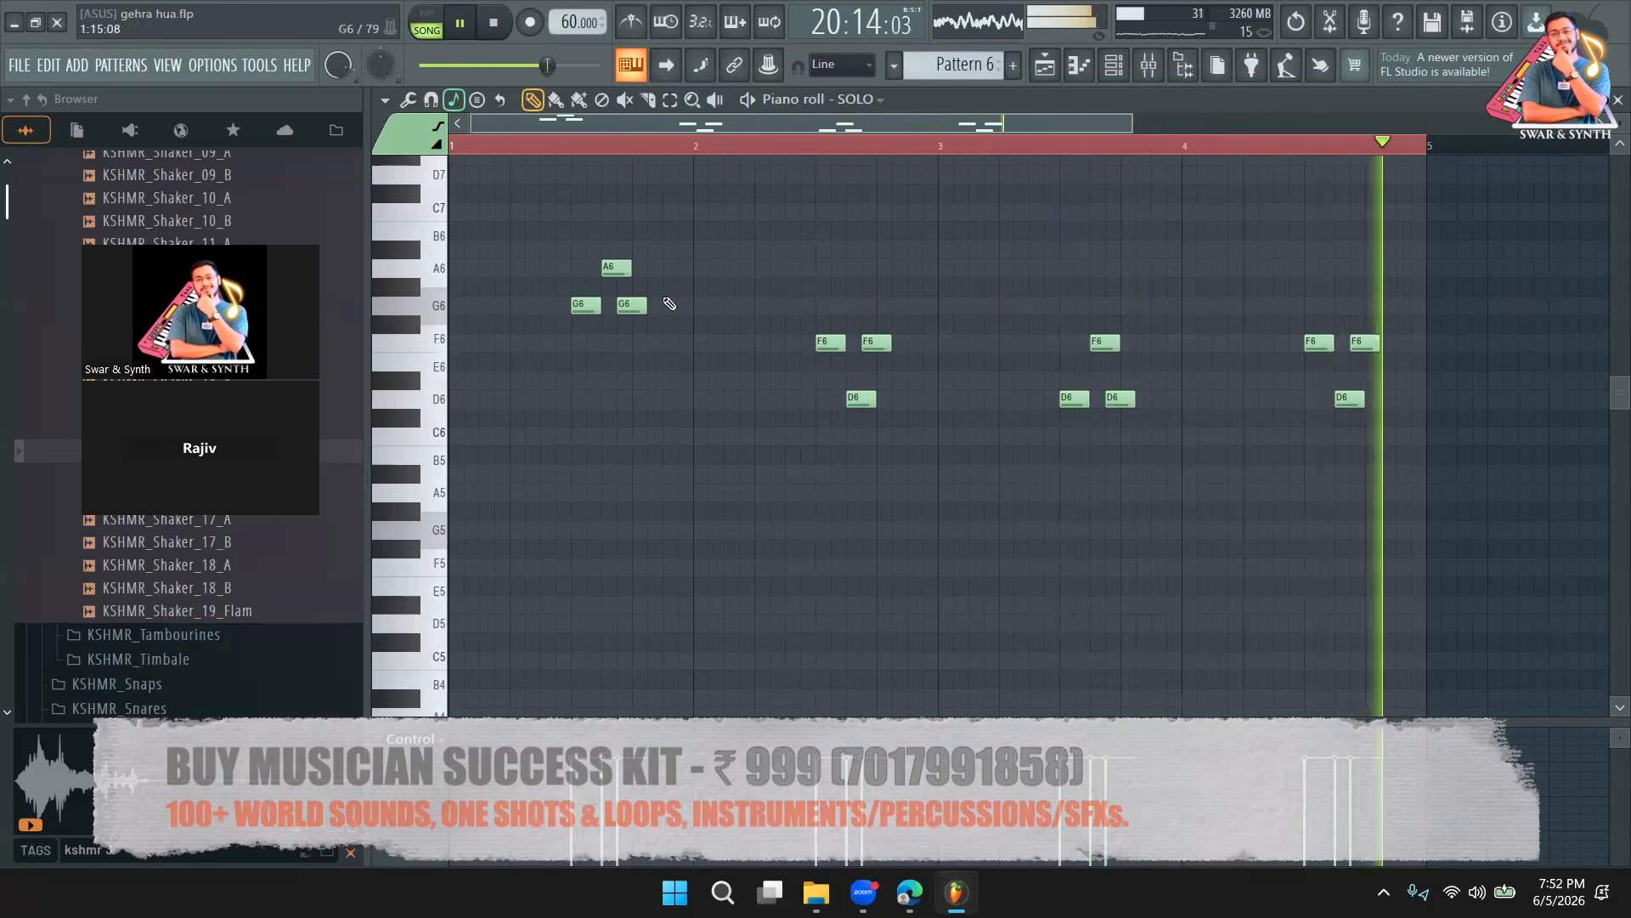
# Set the SOLO channel's volume to about 67% and repeat the Pattern 6 clip on Track 10 at bars 21 and 25, playing from 16:09.
pyautogui.click(1113, 65)
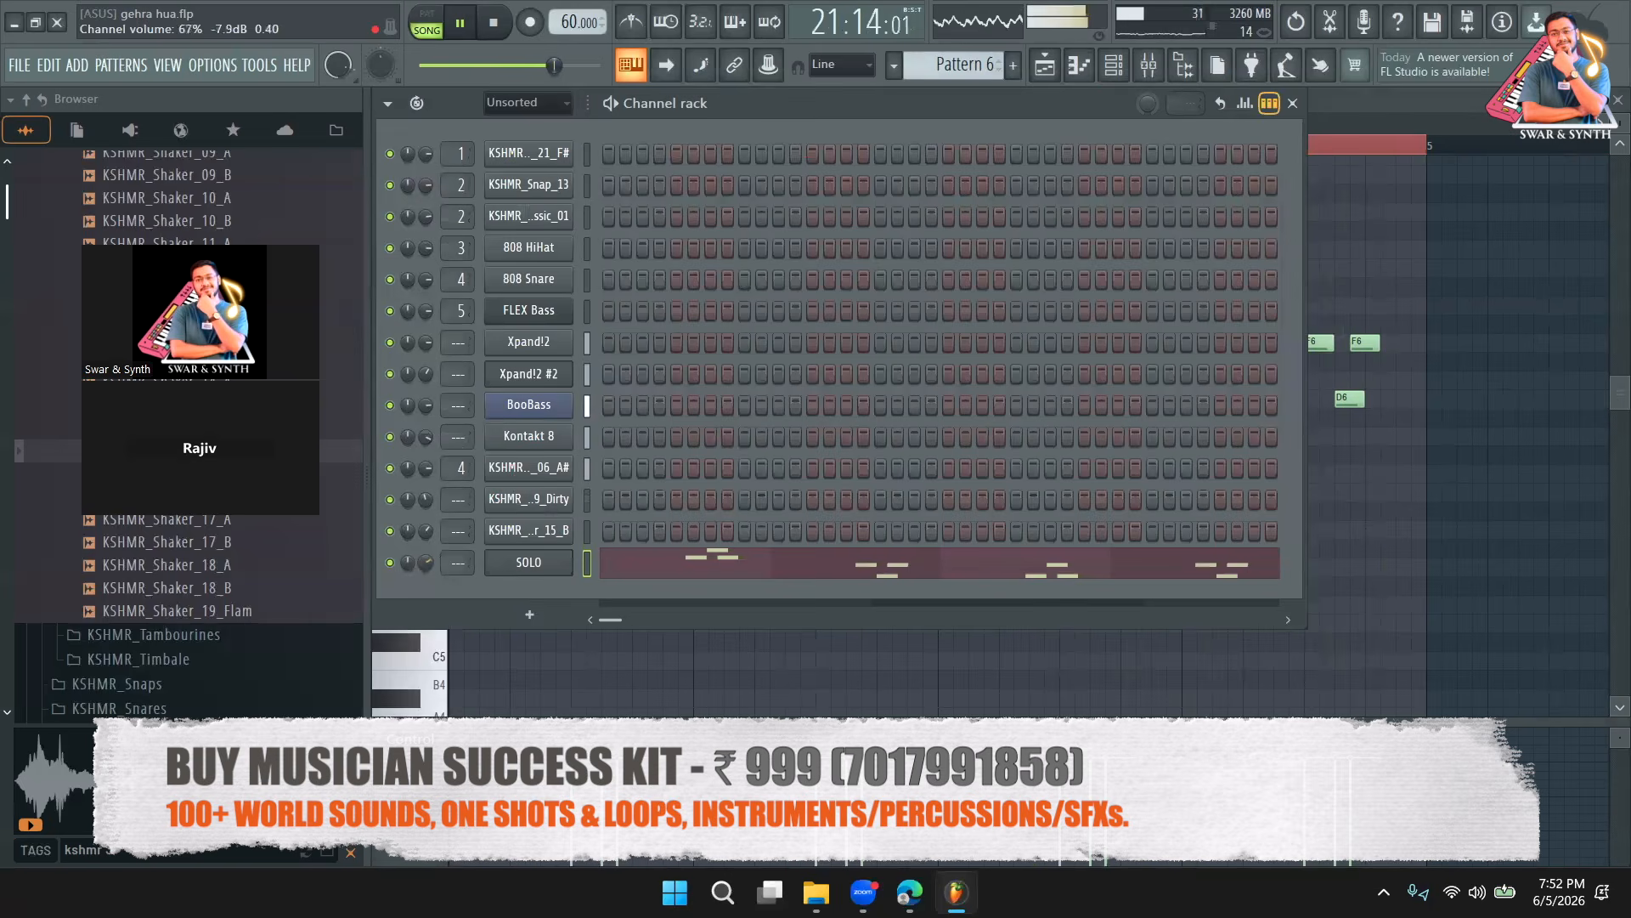
pyautogui.click(1045, 66)
pyautogui.press('space')
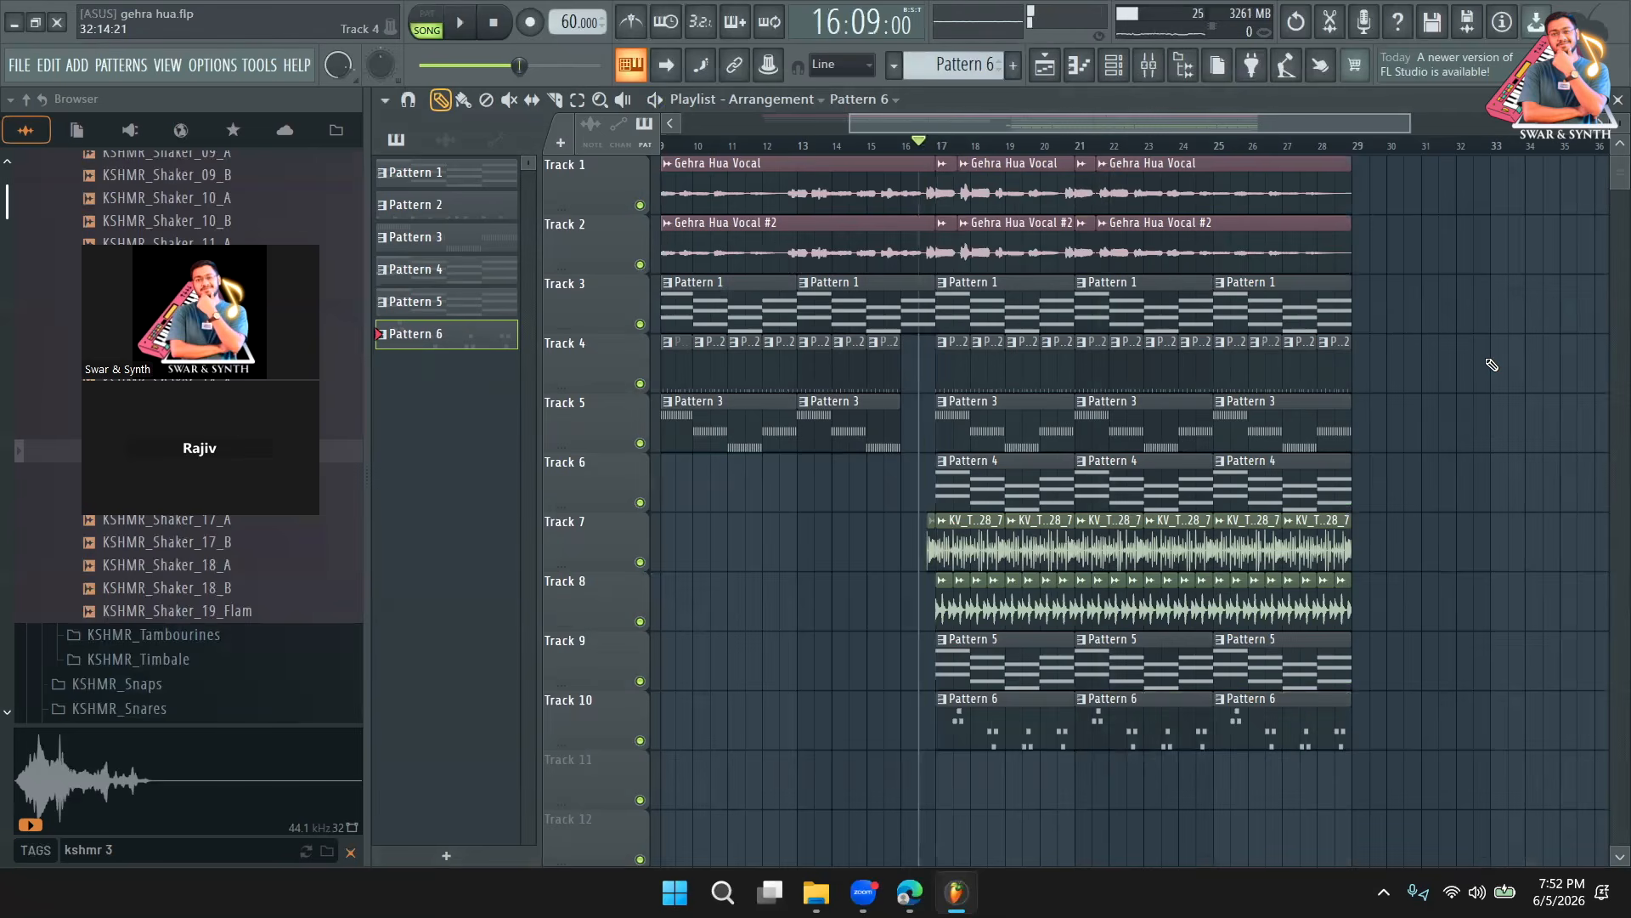
pyautogui.press('space')
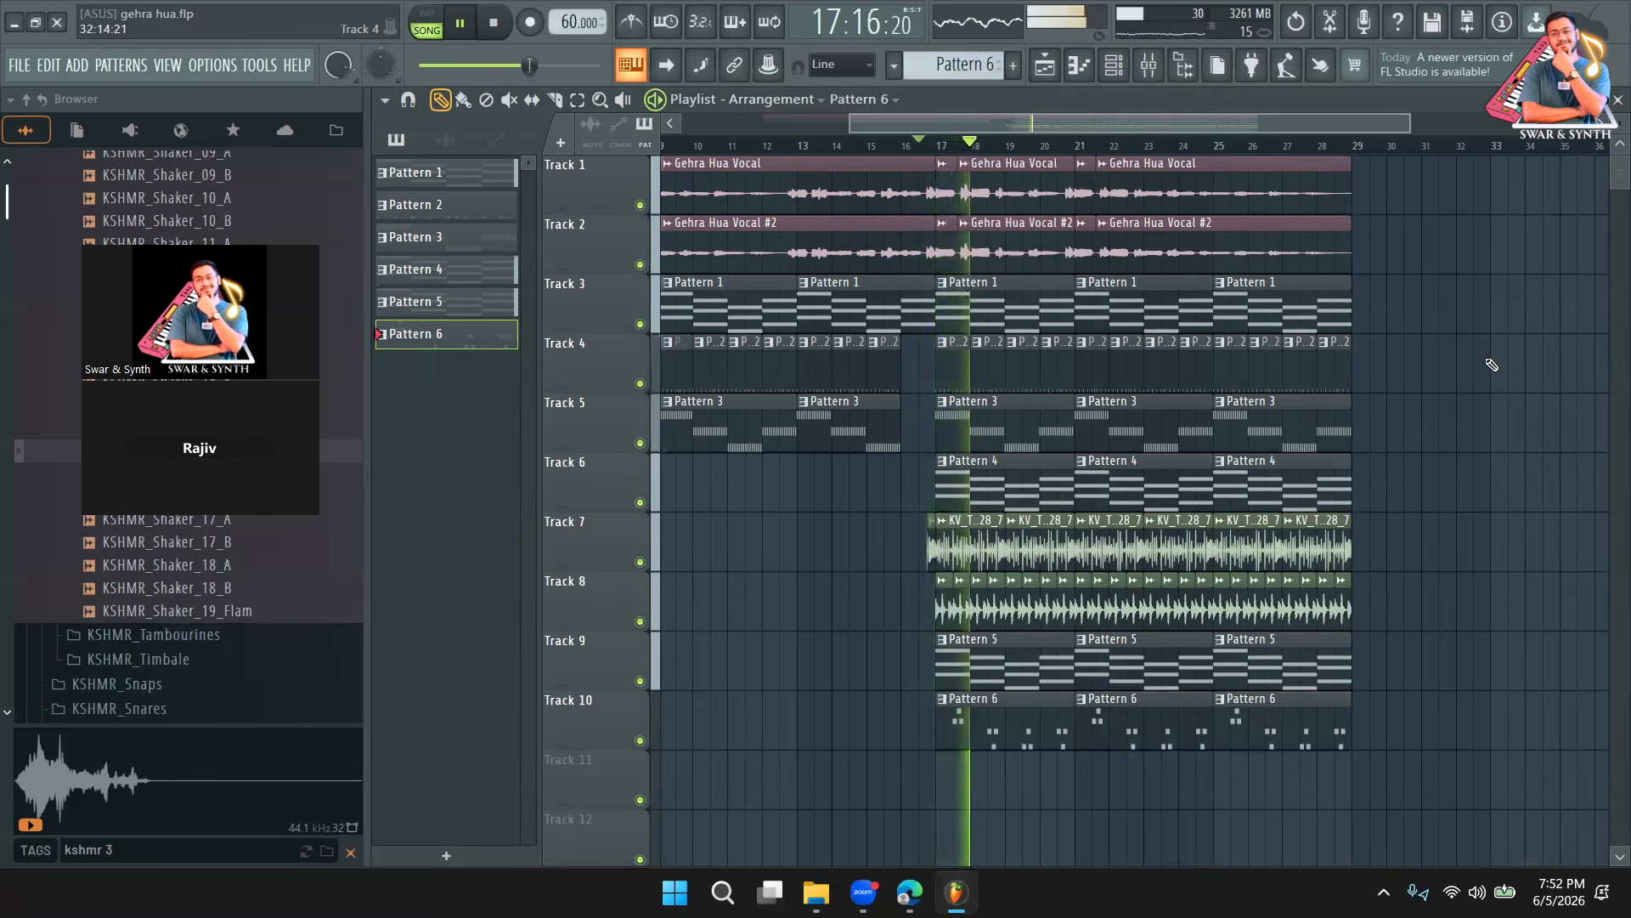
# Add a Fruity Compressor to the vocal's Insert 10 effect chain and set its gain to 3.5 dB.
pyautogui.doubleClick(1231, 204)
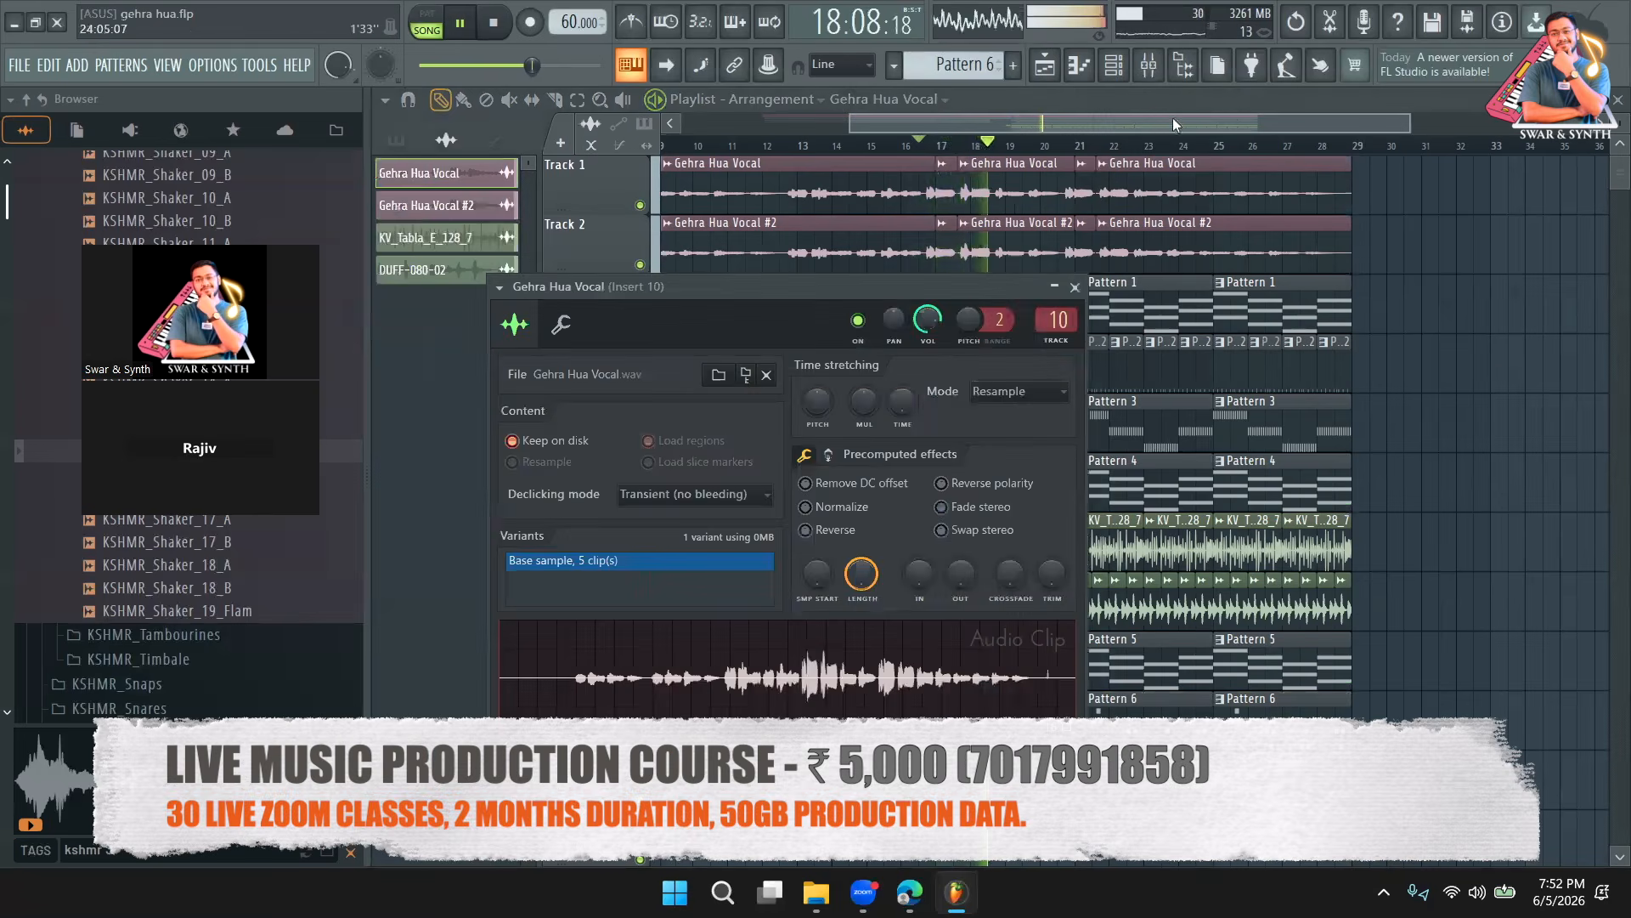
pyautogui.click(1148, 65)
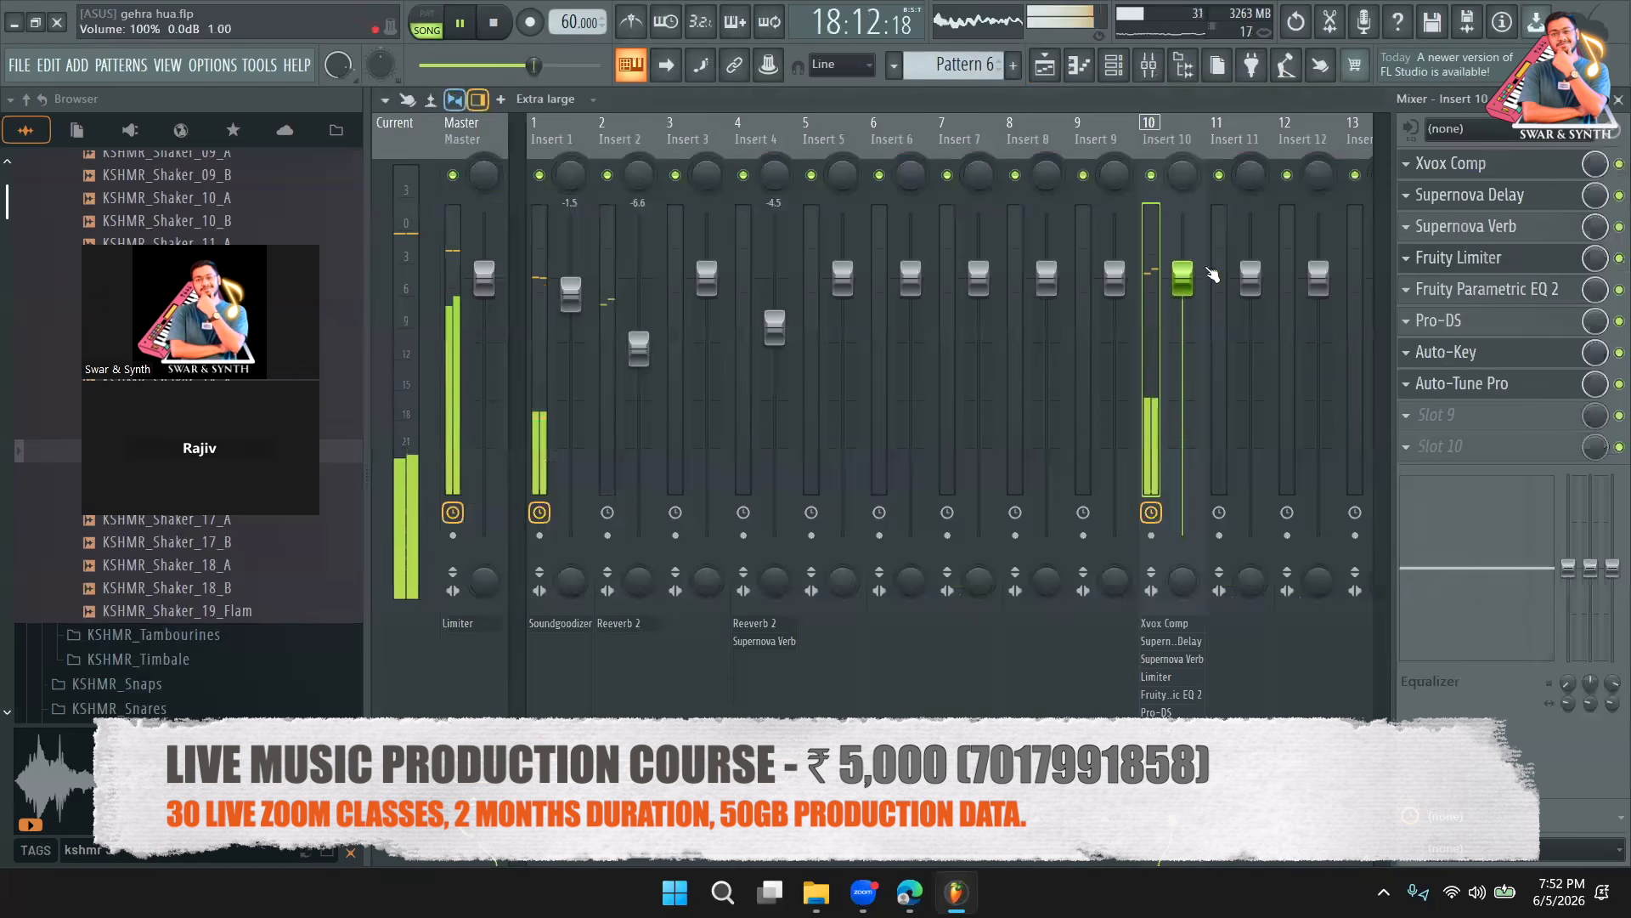
pyautogui.click(1473, 423)
pyautogui.click(989, 555)
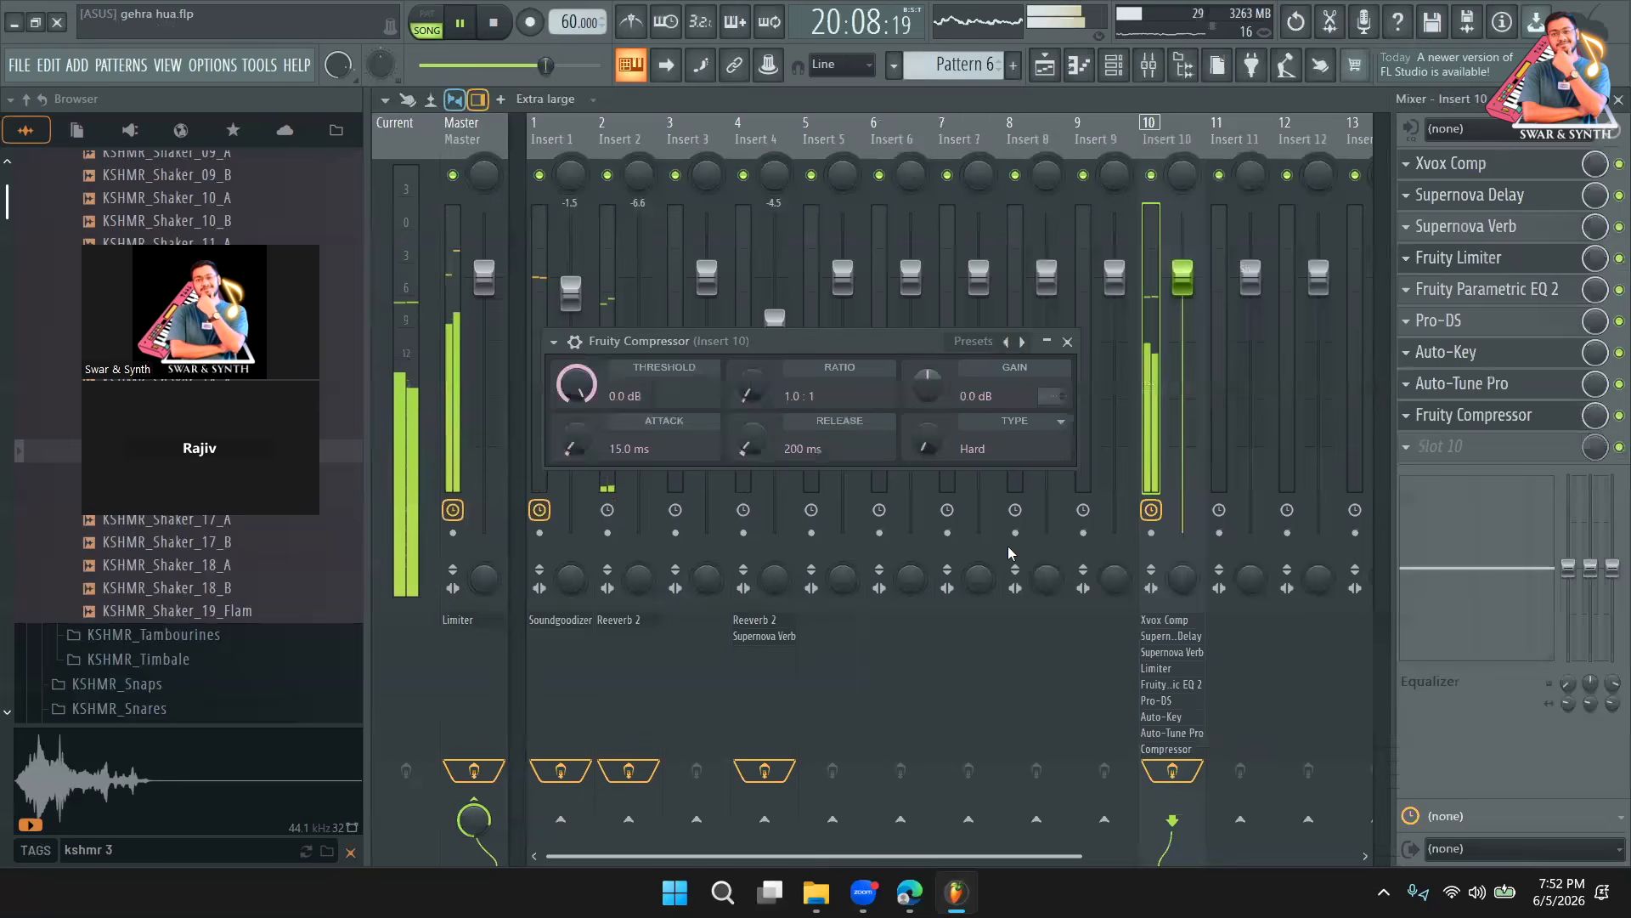
pyautogui.moveTo(926, 386); pyautogui.dragTo(926, 372)
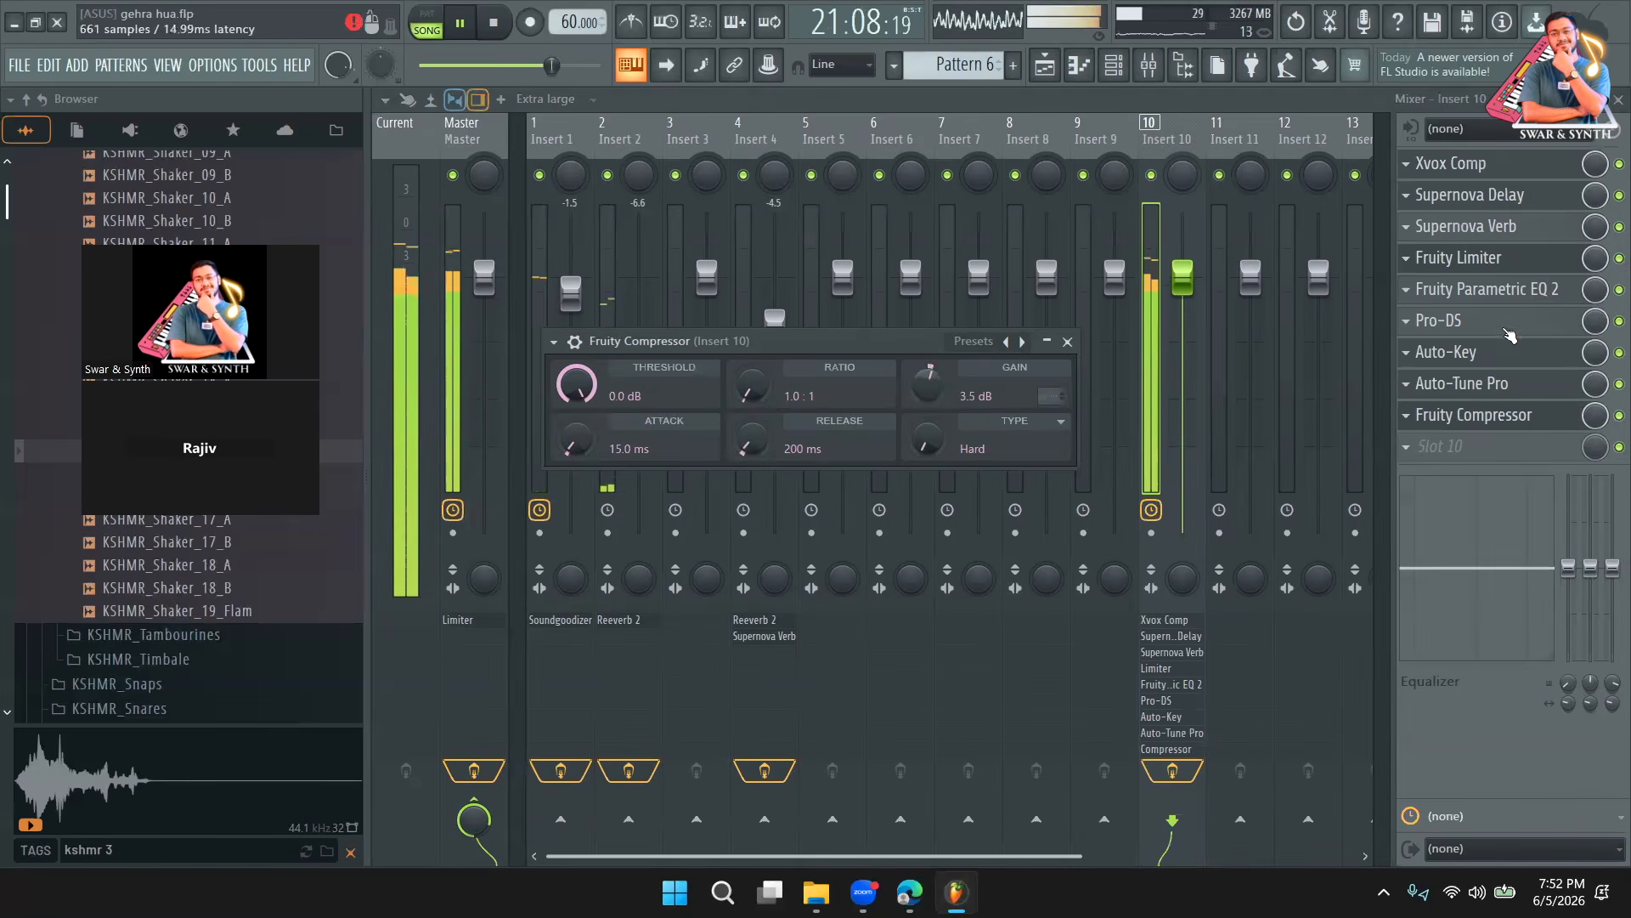
# Lower the Fruity Limiter ceiling on the vocal's Insert 10 to -7.6 dB during playback.
pyautogui.click(1458, 257)
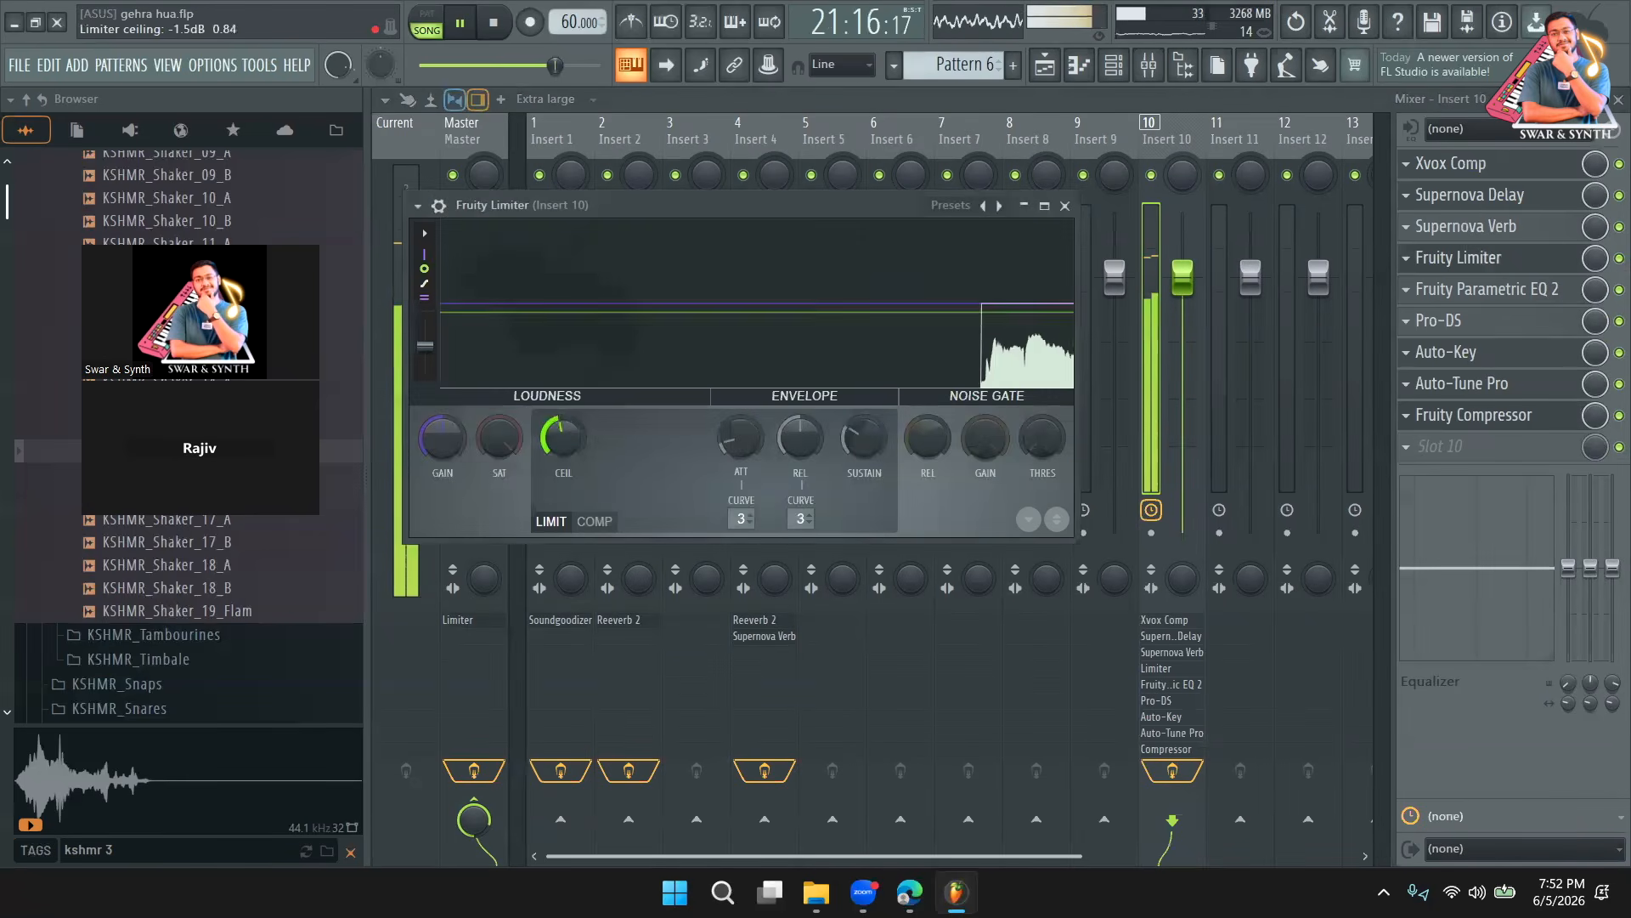
pyautogui.moveTo(560, 438); pyautogui.dragTo(561, 463)
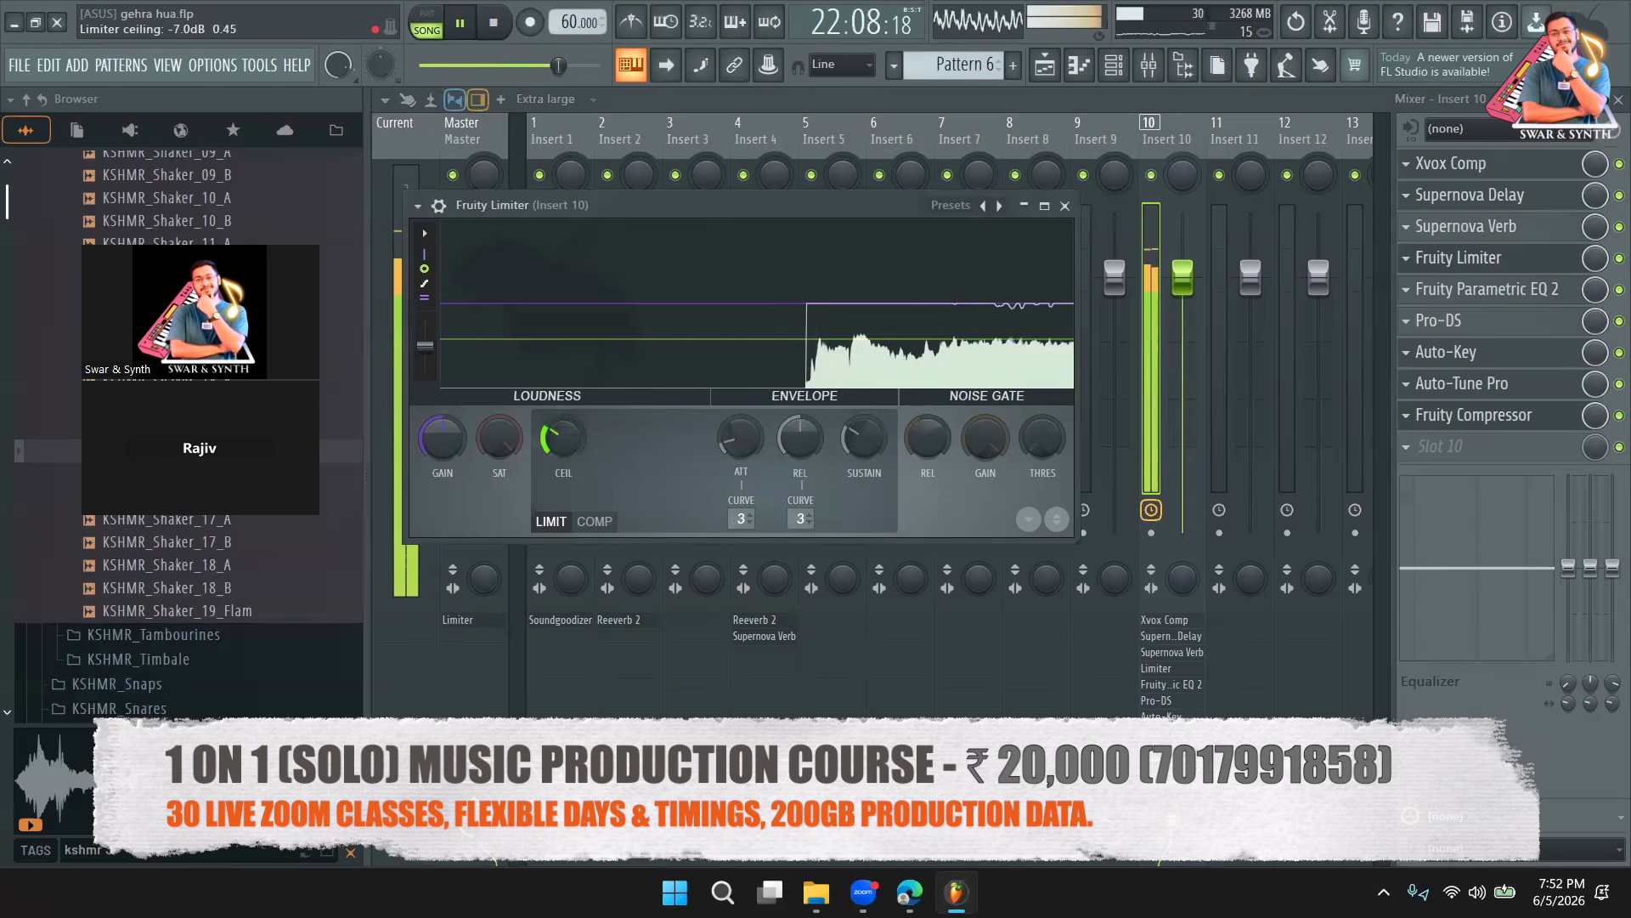
pyautogui.moveTo(578, 435); pyautogui.dragTo(578, 441)
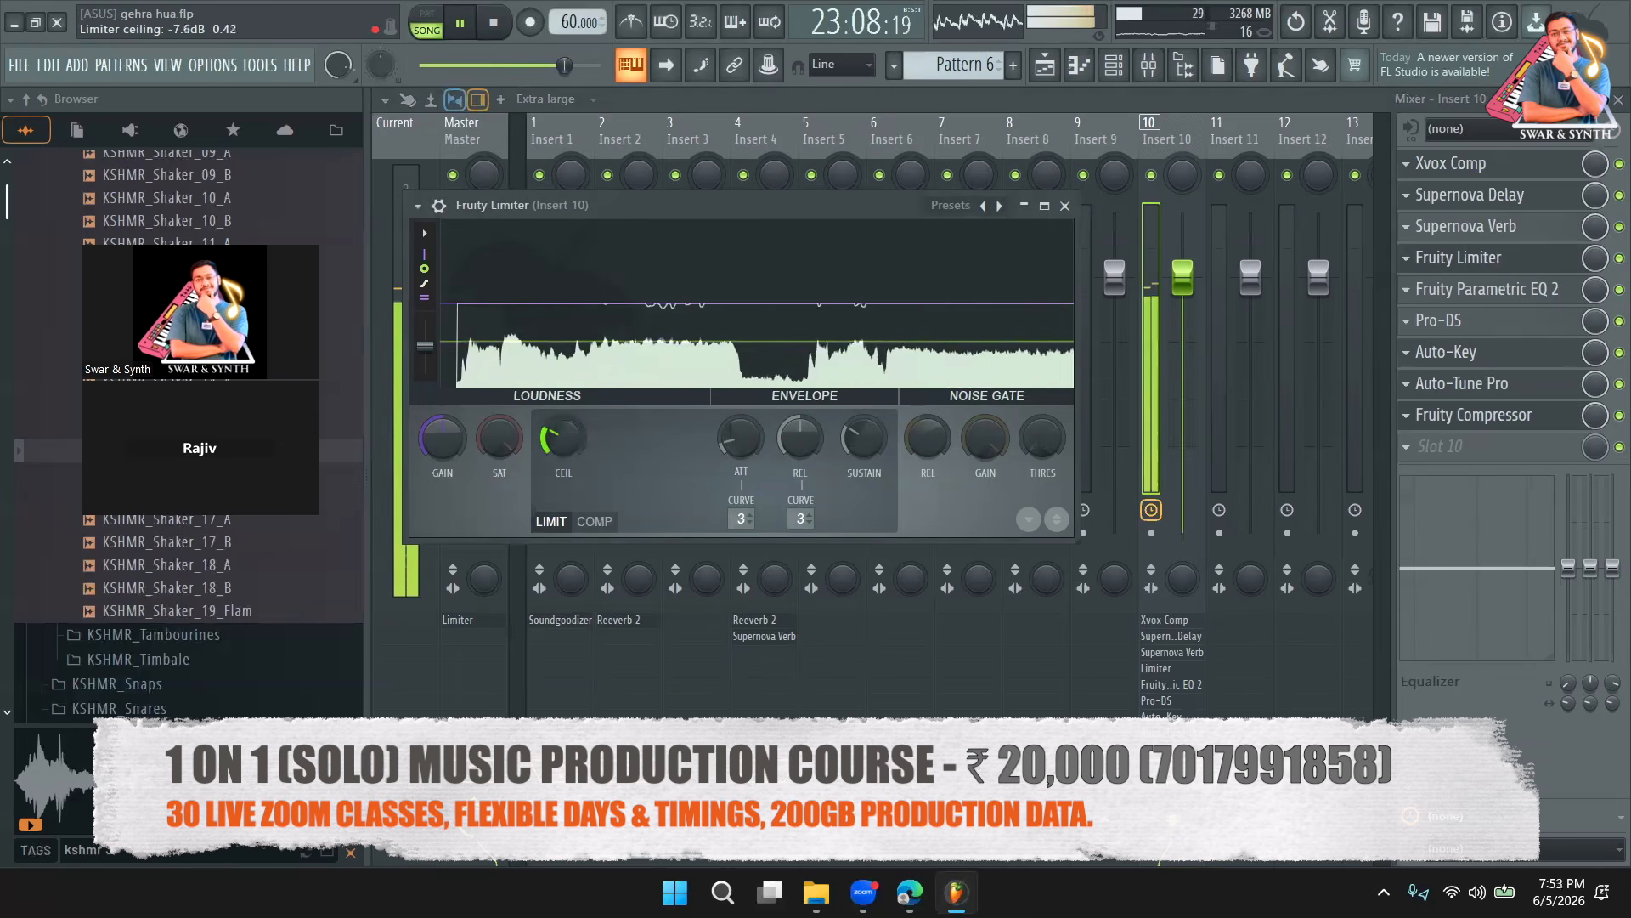
pyautogui.click(1066, 207)
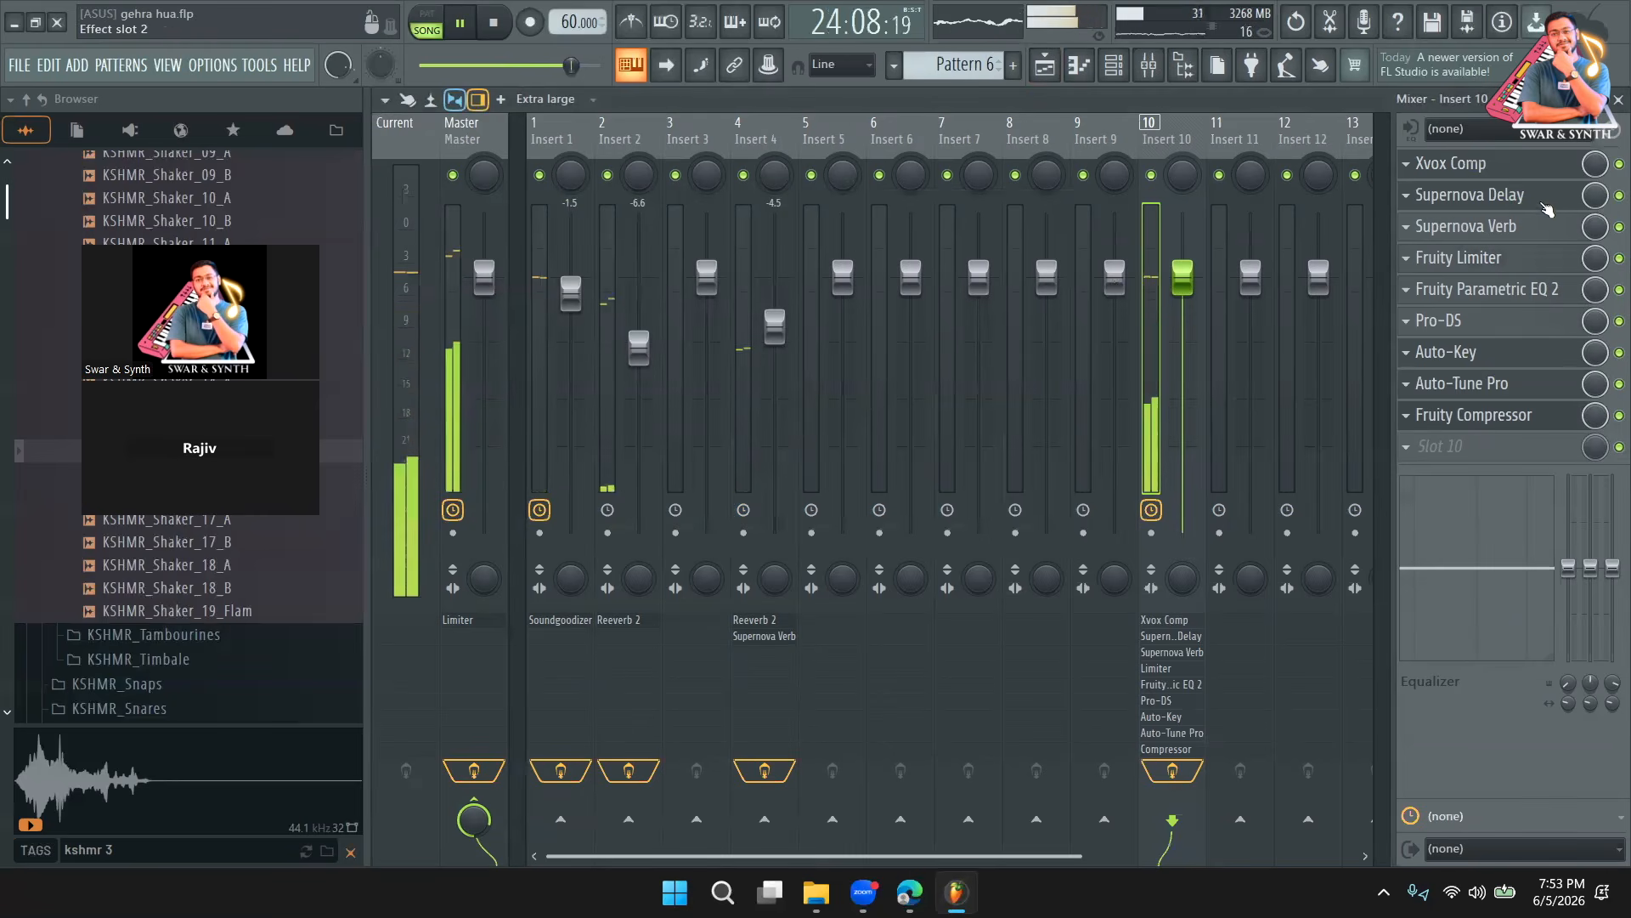
# Check the Supernova Verb and Supernova Delay settings on the vocal's Insert 10.
pyautogui.click(1525, 226)
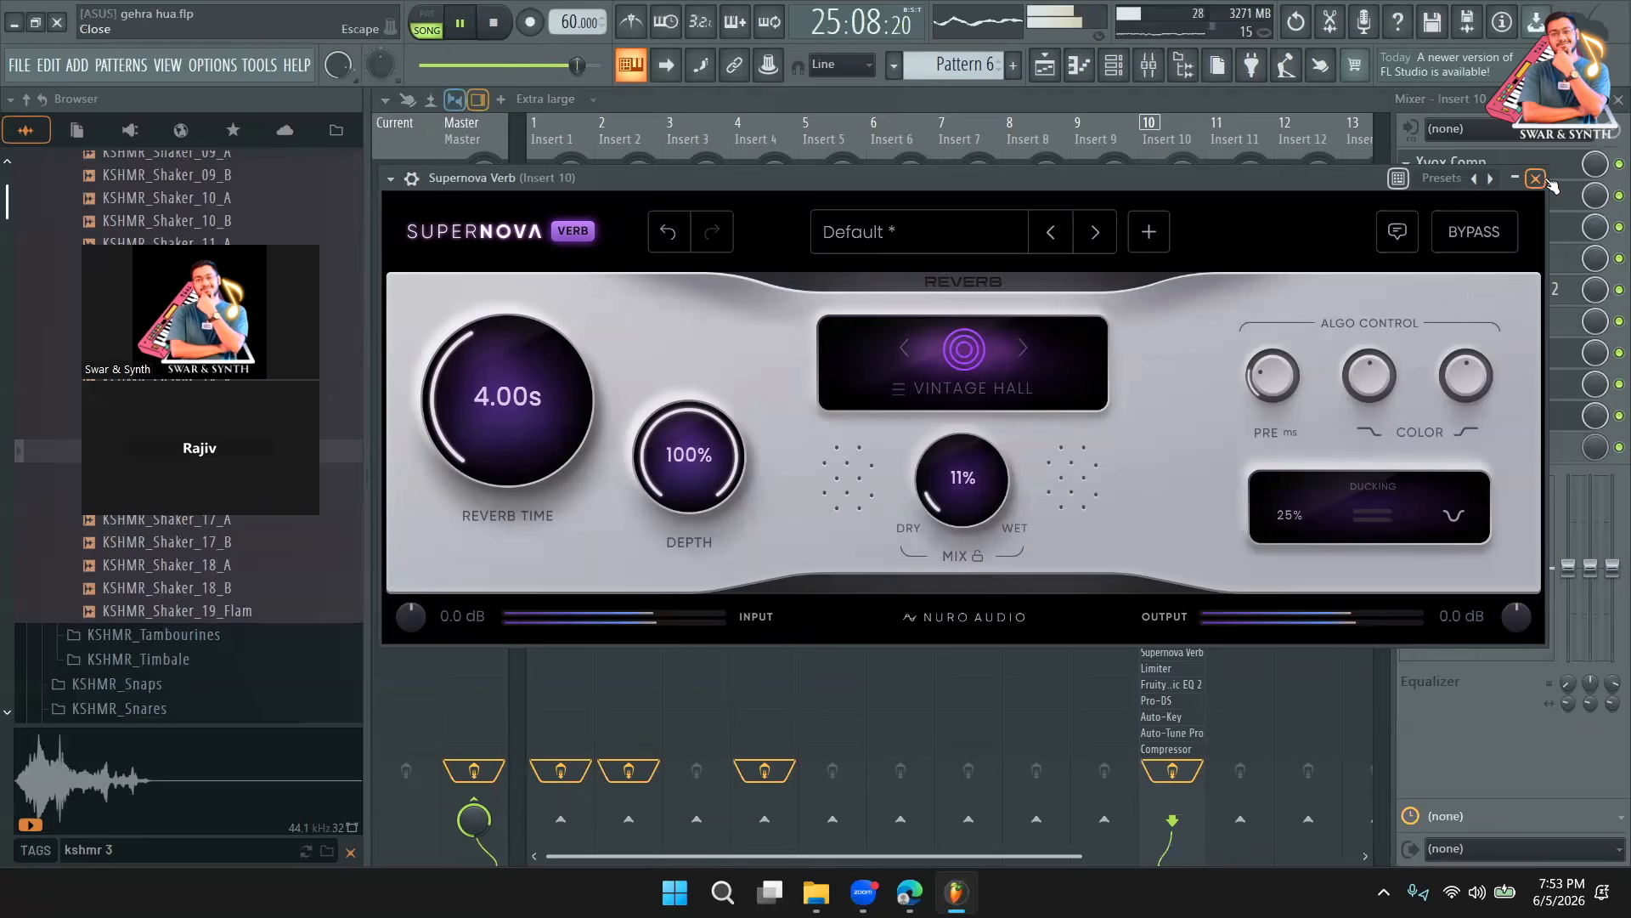
pyautogui.click(1536, 179)
pyautogui.click(1466, 195)
pyautogui.scroll(2, 1159, 695)
pyautogui.scroll(-1, 1160, 695)
pyautogui.scroll(1, 1160, 697)
pyautogui.scroll(-1, 1159, 696)
# Stop playback and delete the third Pattern 6 clip on Track 10 at bar 25 of the playlist.
pyautogui.click(1046, 67)
pyautogui.press('space')
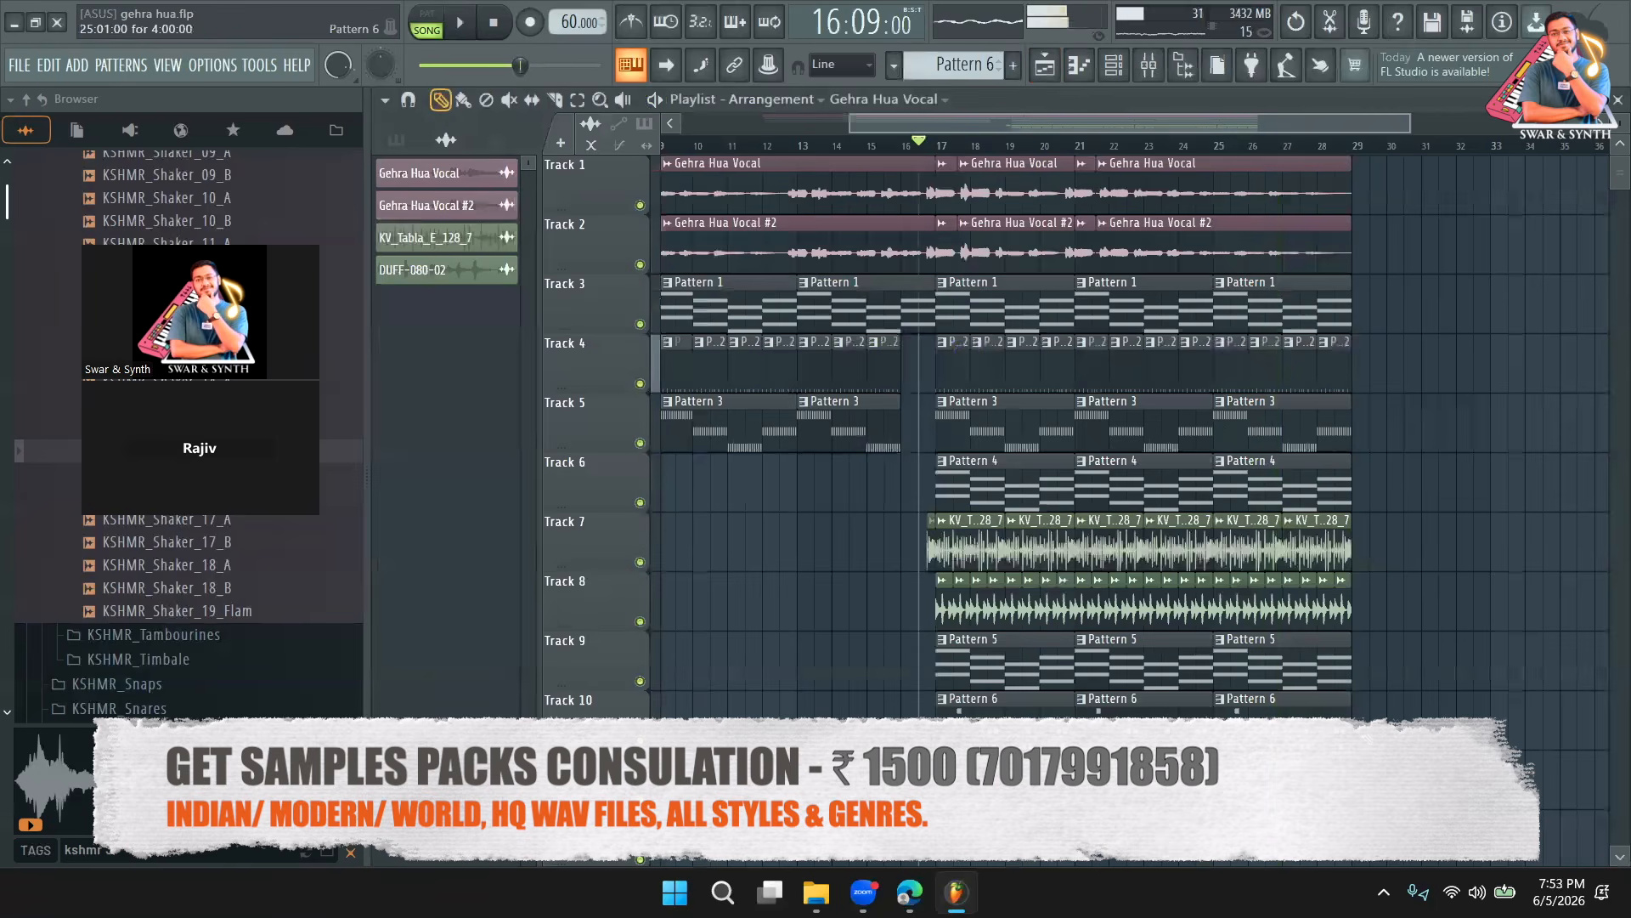
pyautogui.moveTo(1078, 129); pyautogui.dragTo(1030, 106)
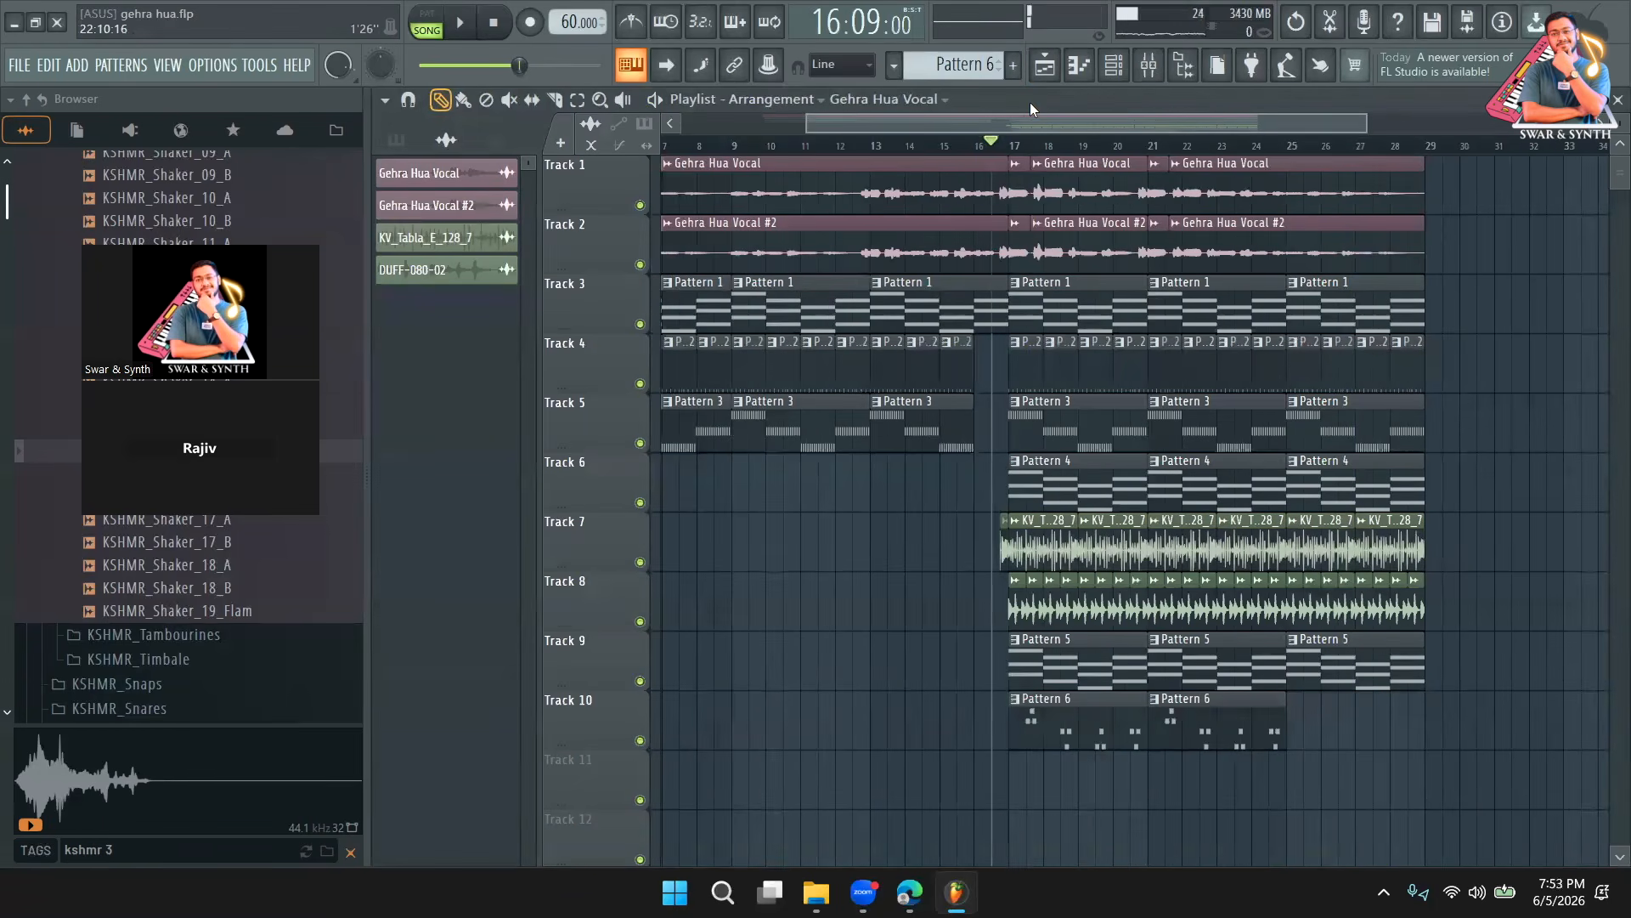
# Set the Fruity Limiter ceiling on Insert 10 to -7.4 dB and review the Fruity Compressor's gain.
pyautogui.click(1151, 72)
pyautogui.click(1152, 74)
pyautogui.click(1152, 75)
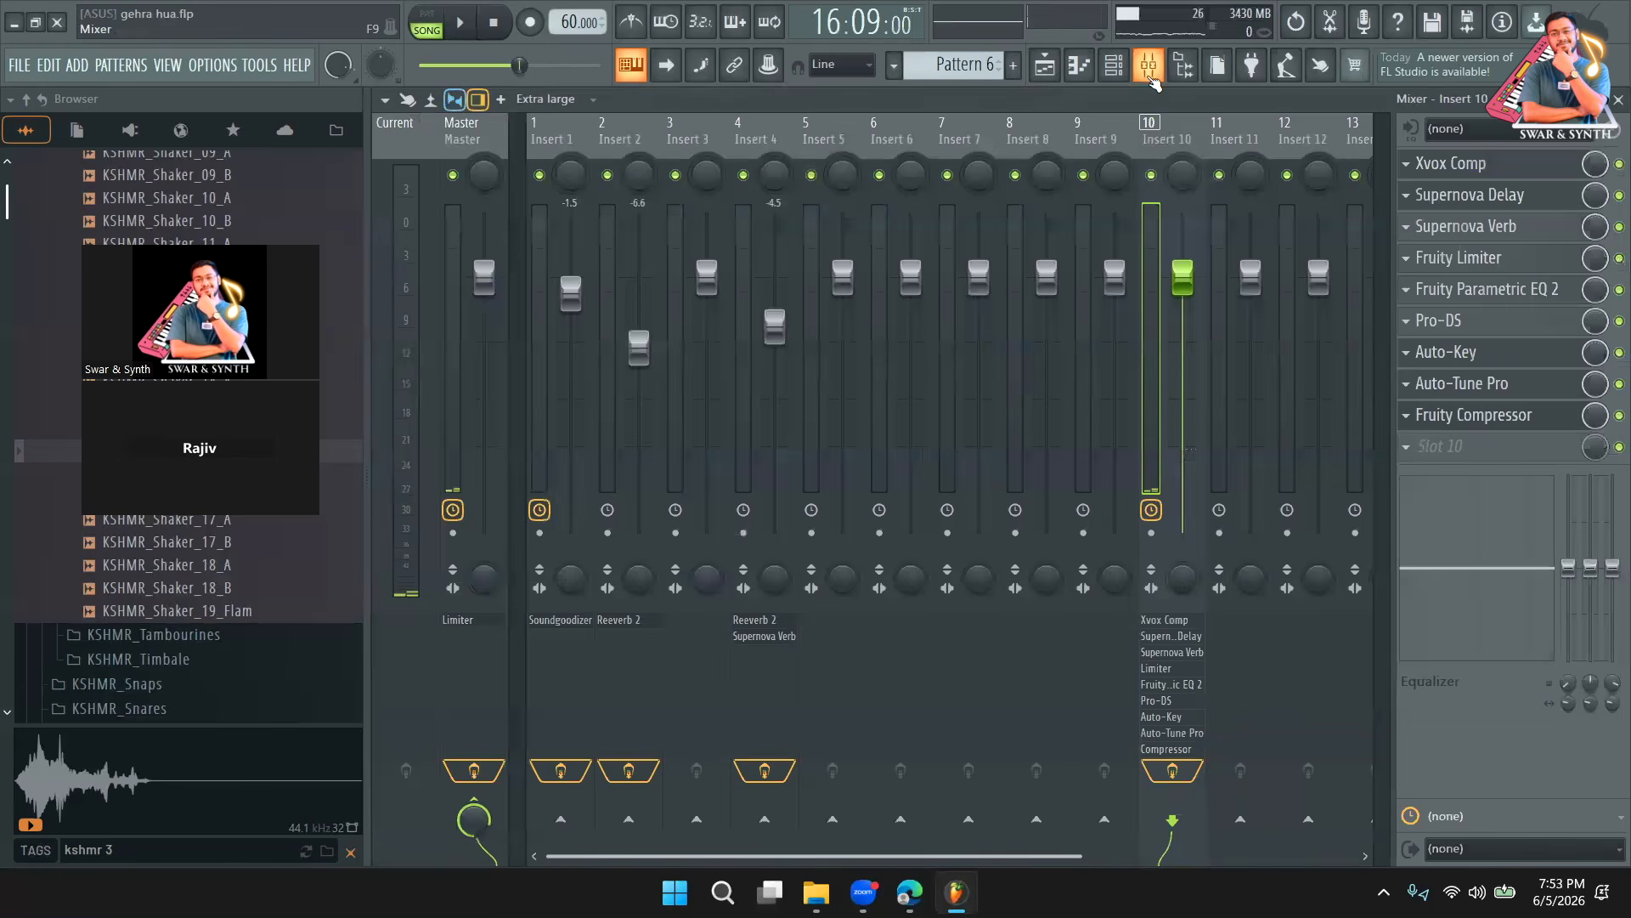
pyautogui.click(1470, 258)
pyautogui.moveTo(562, 437)
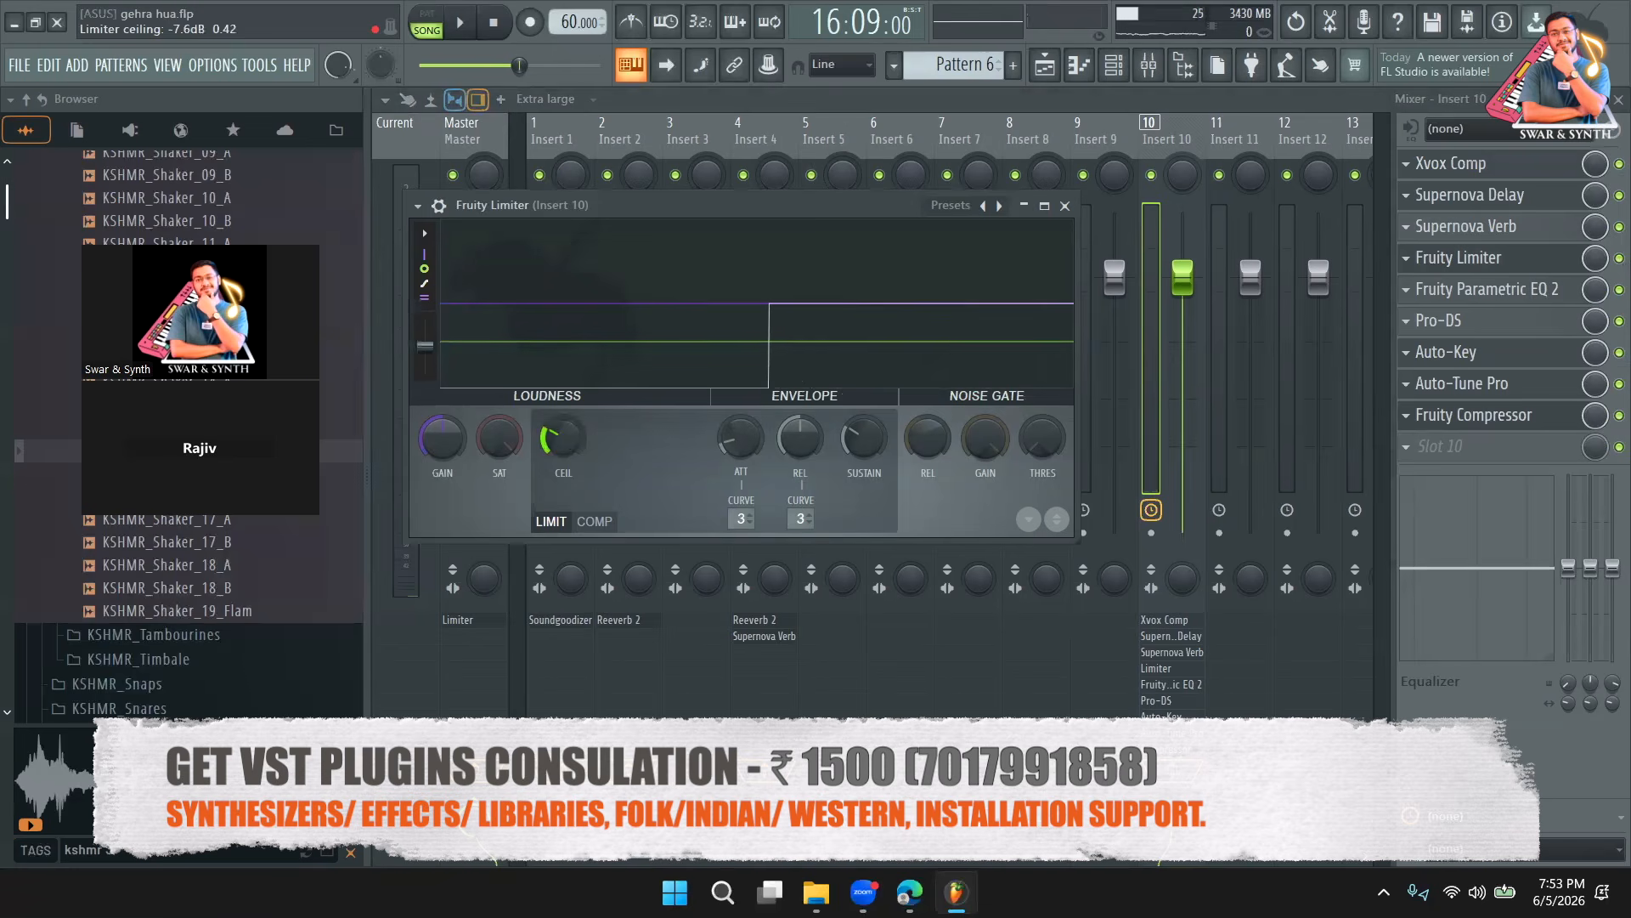
pyautogui.moveTo(563, 437); pyautogui.dragTo(562, 435)
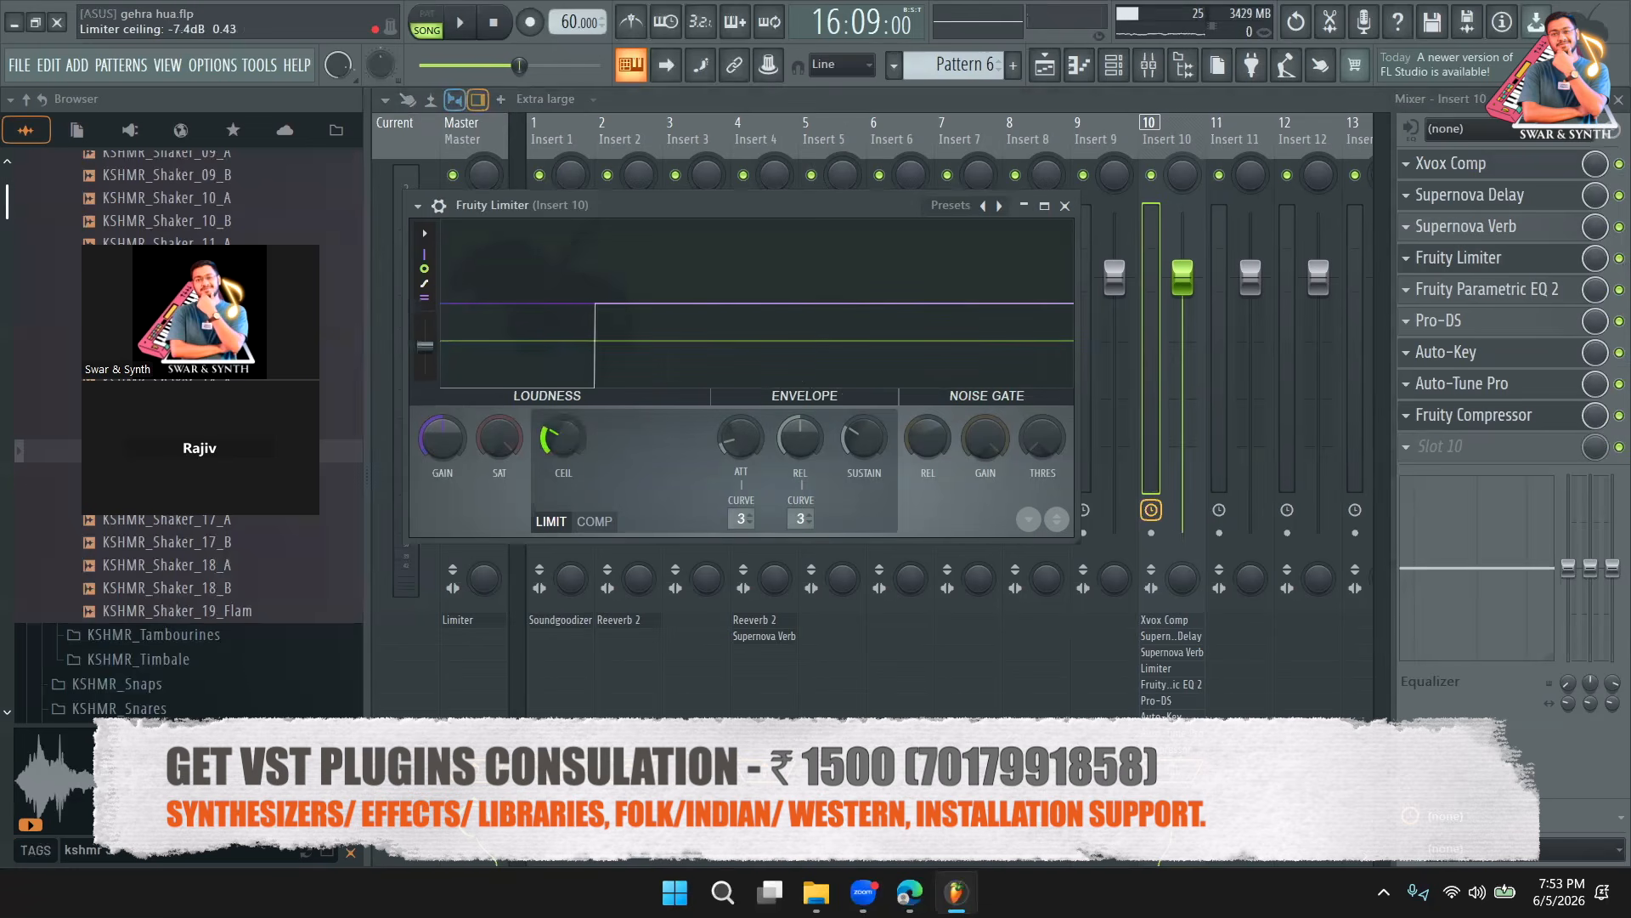
pyautogui.click(1428, 417)
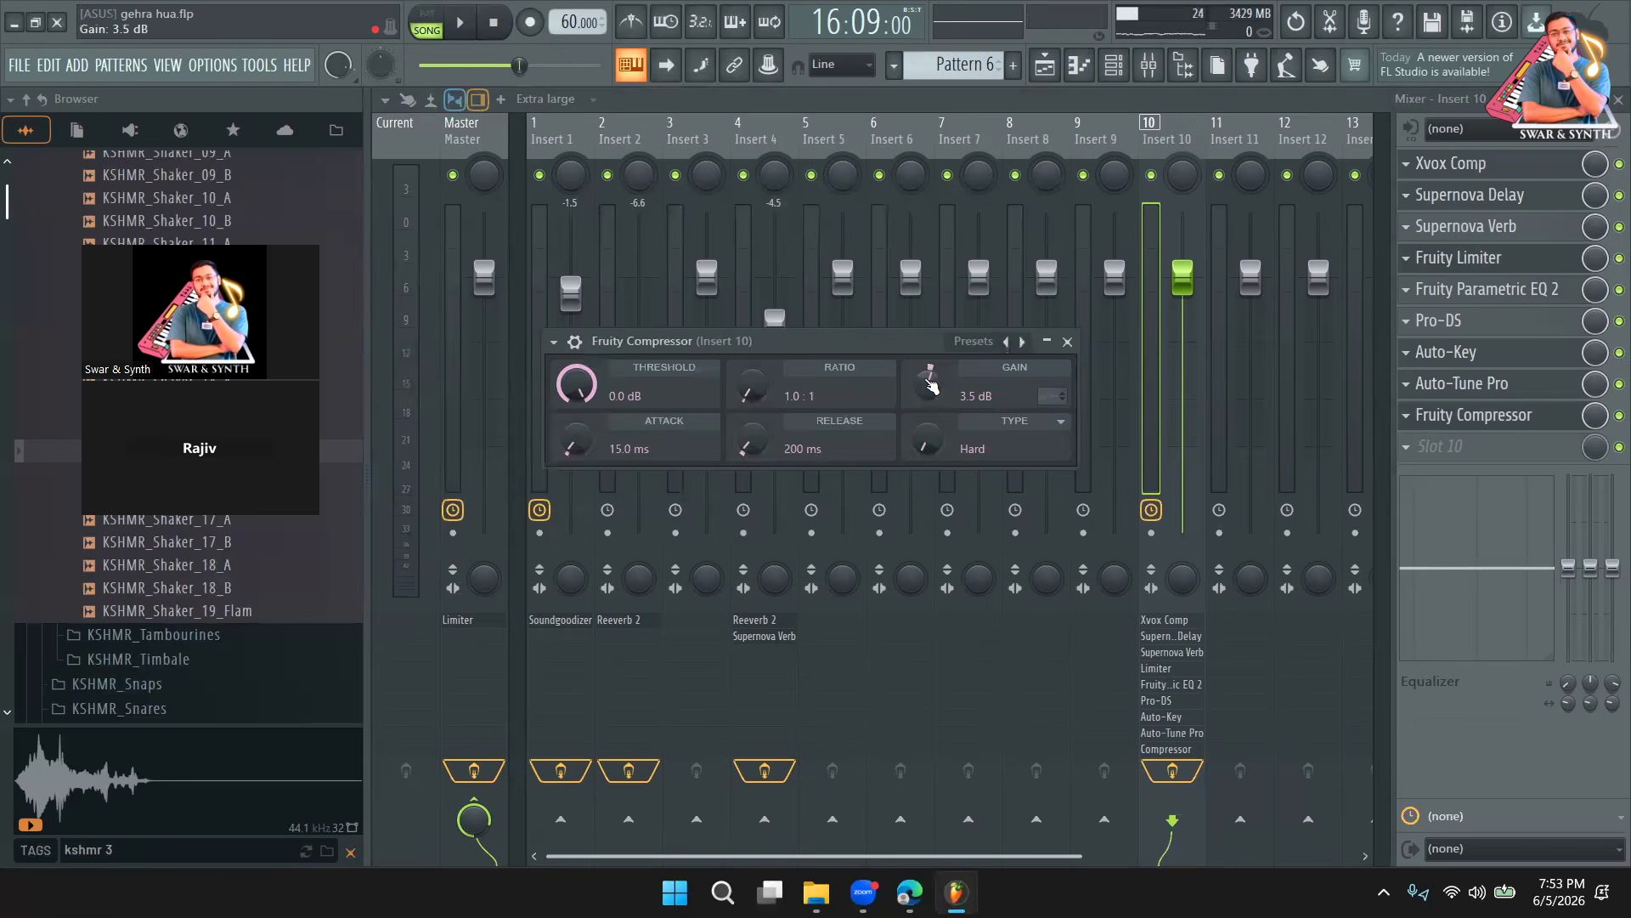
pyautogui.click(1156, 135)
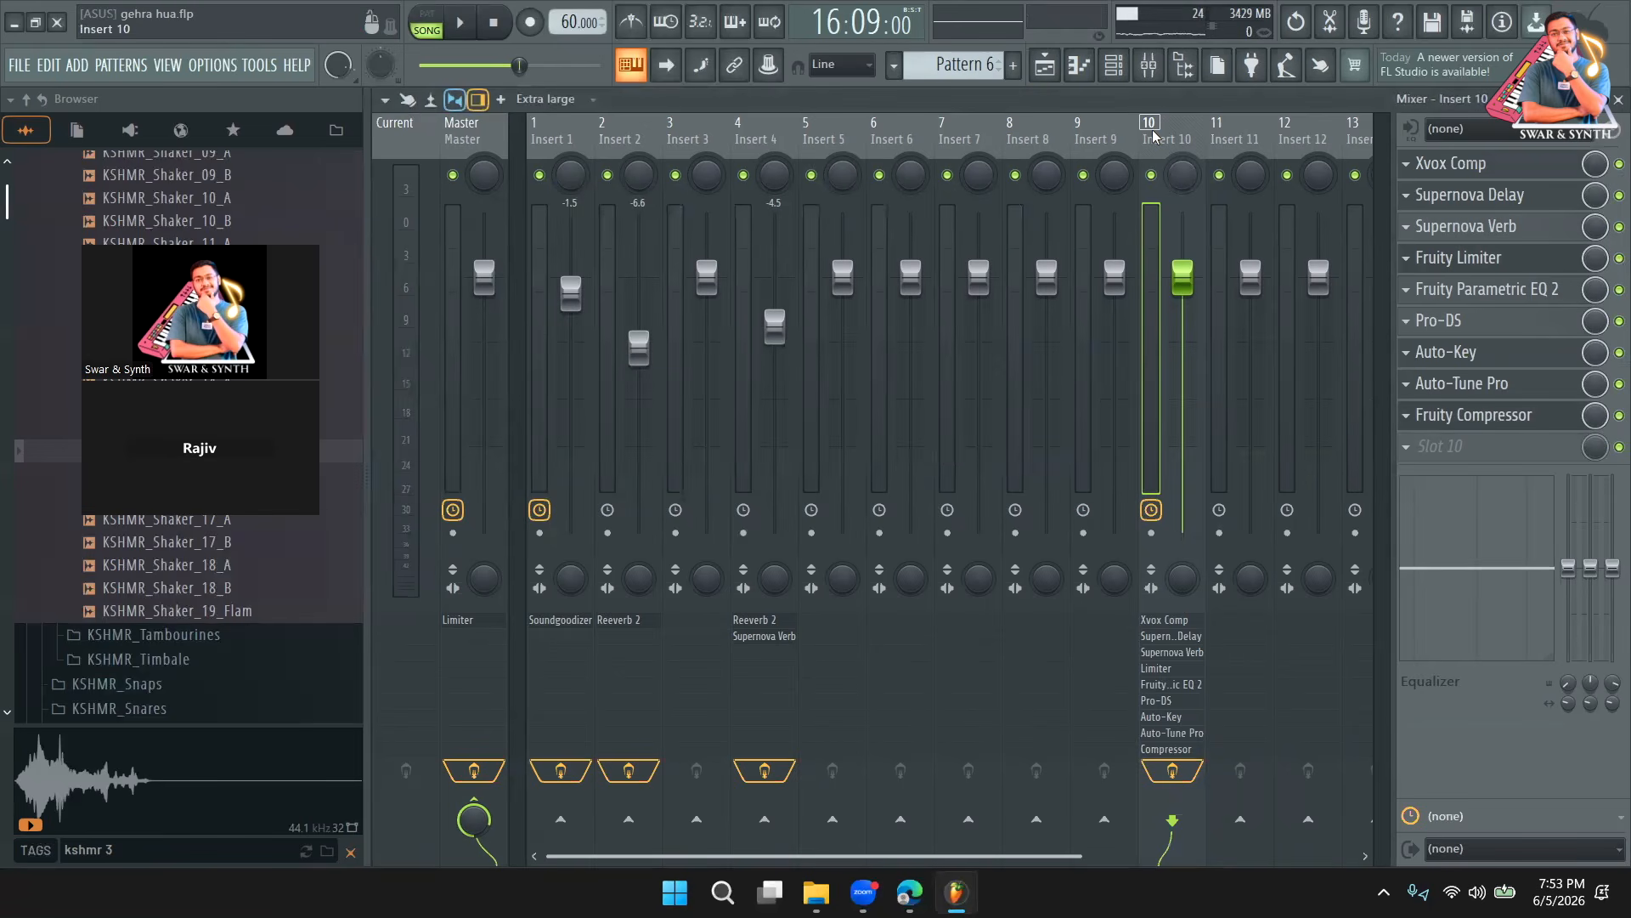
# Play the song from 16:09 and check the Xvox Comp compression amount on the vocal's Insert 10.
pyautogui.press('space')
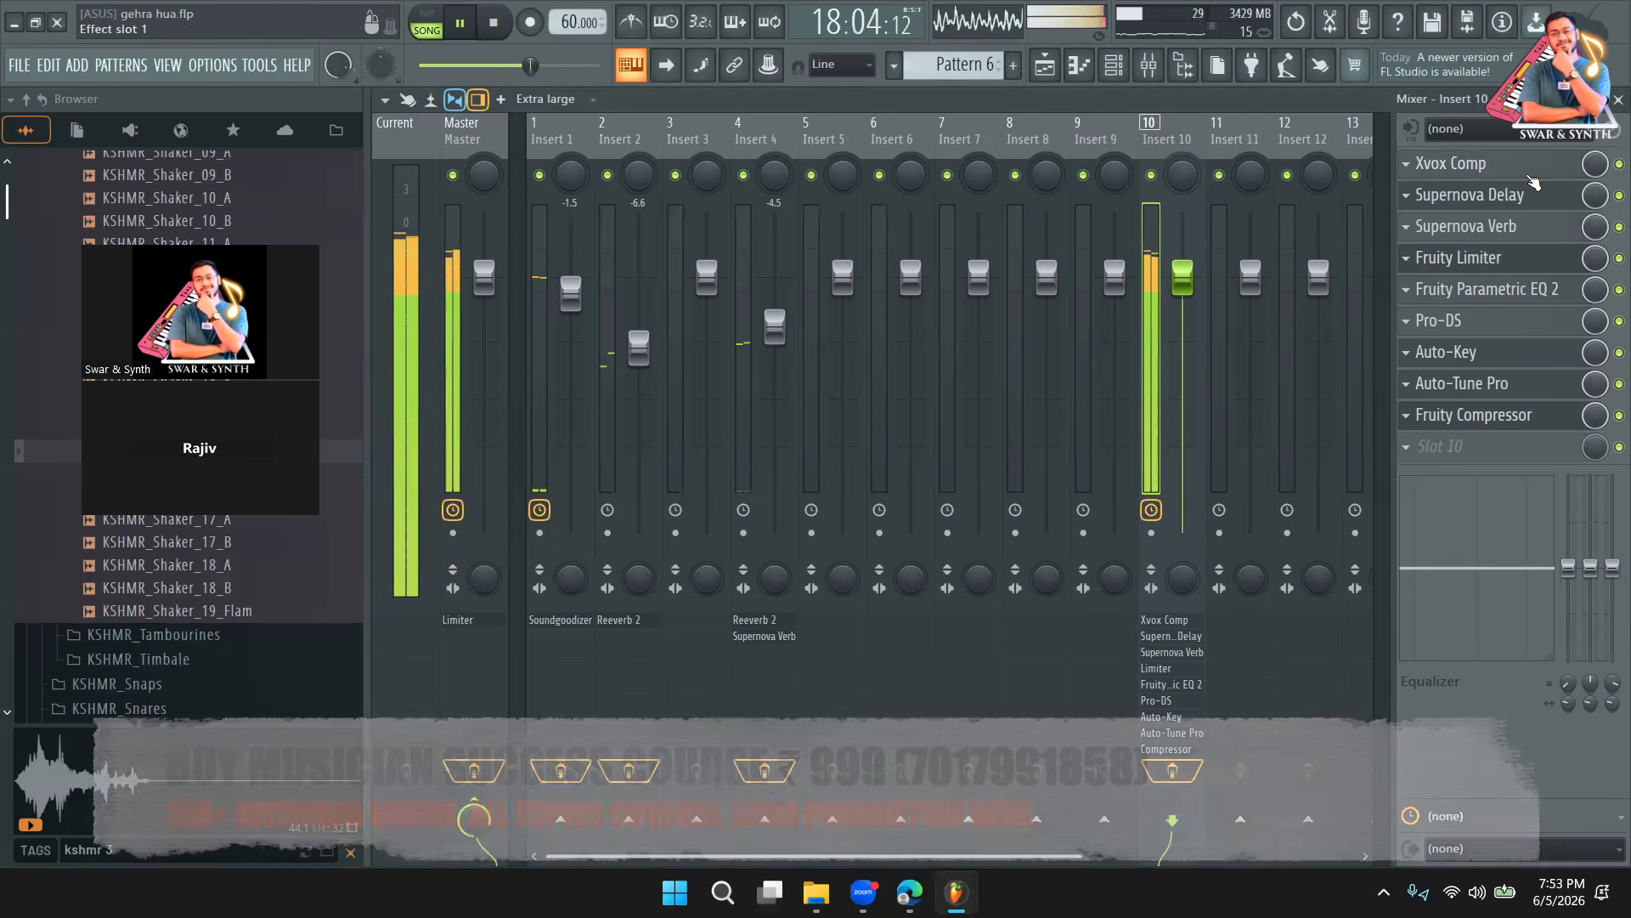
pyautogui.click(1453, 163)
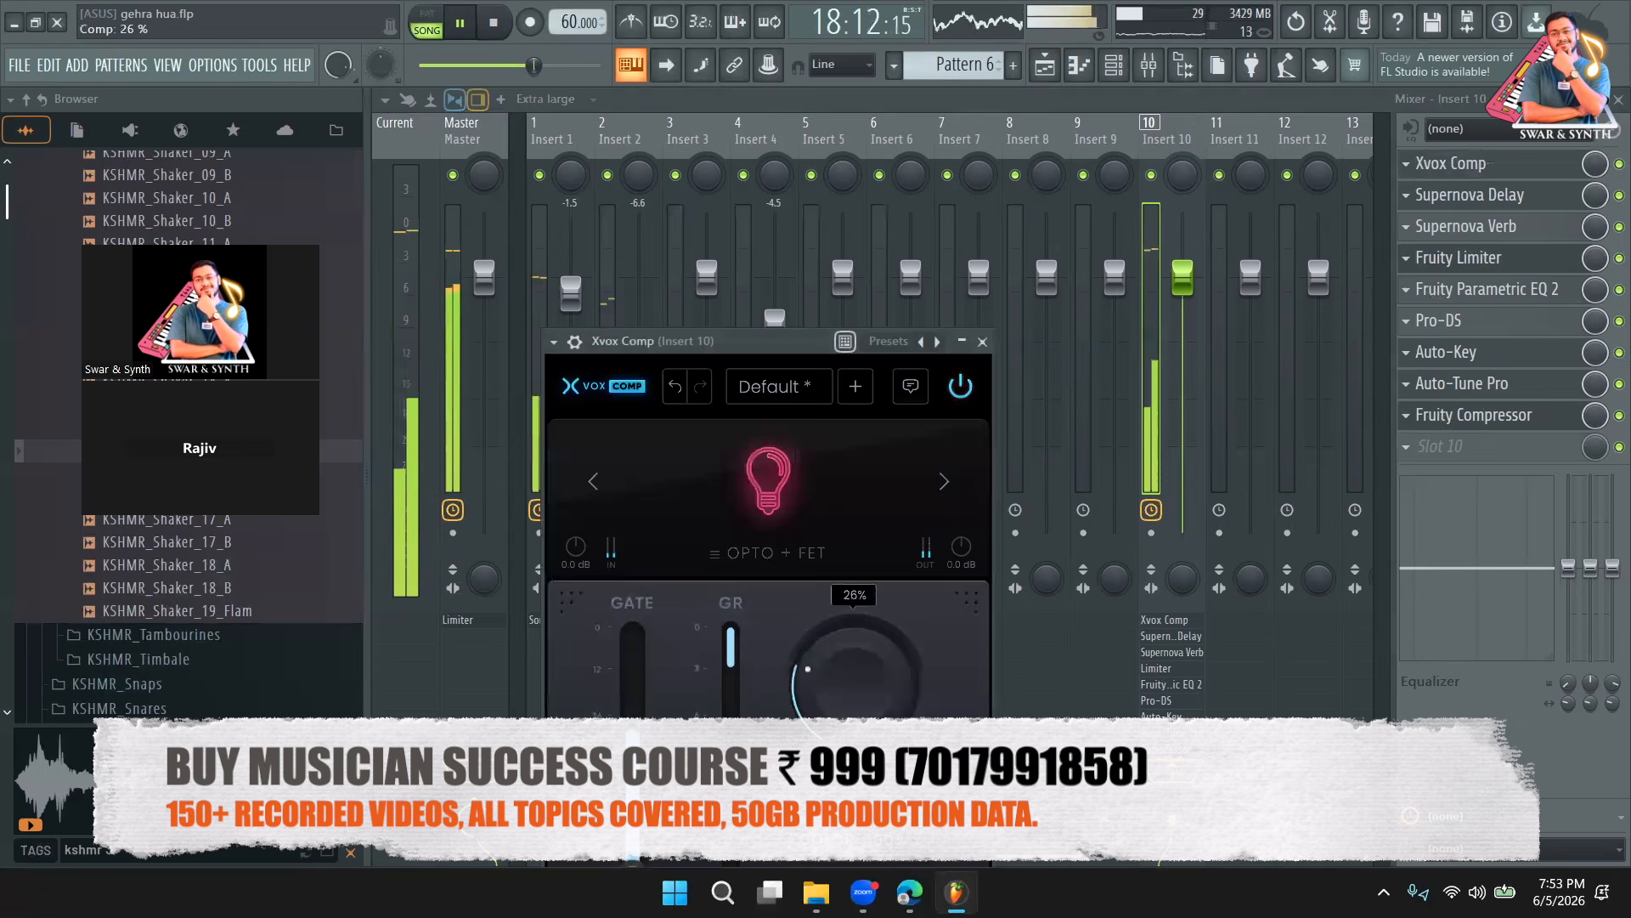
pyautogui.click(982, 341)
pyautogui.click(1059, 73)
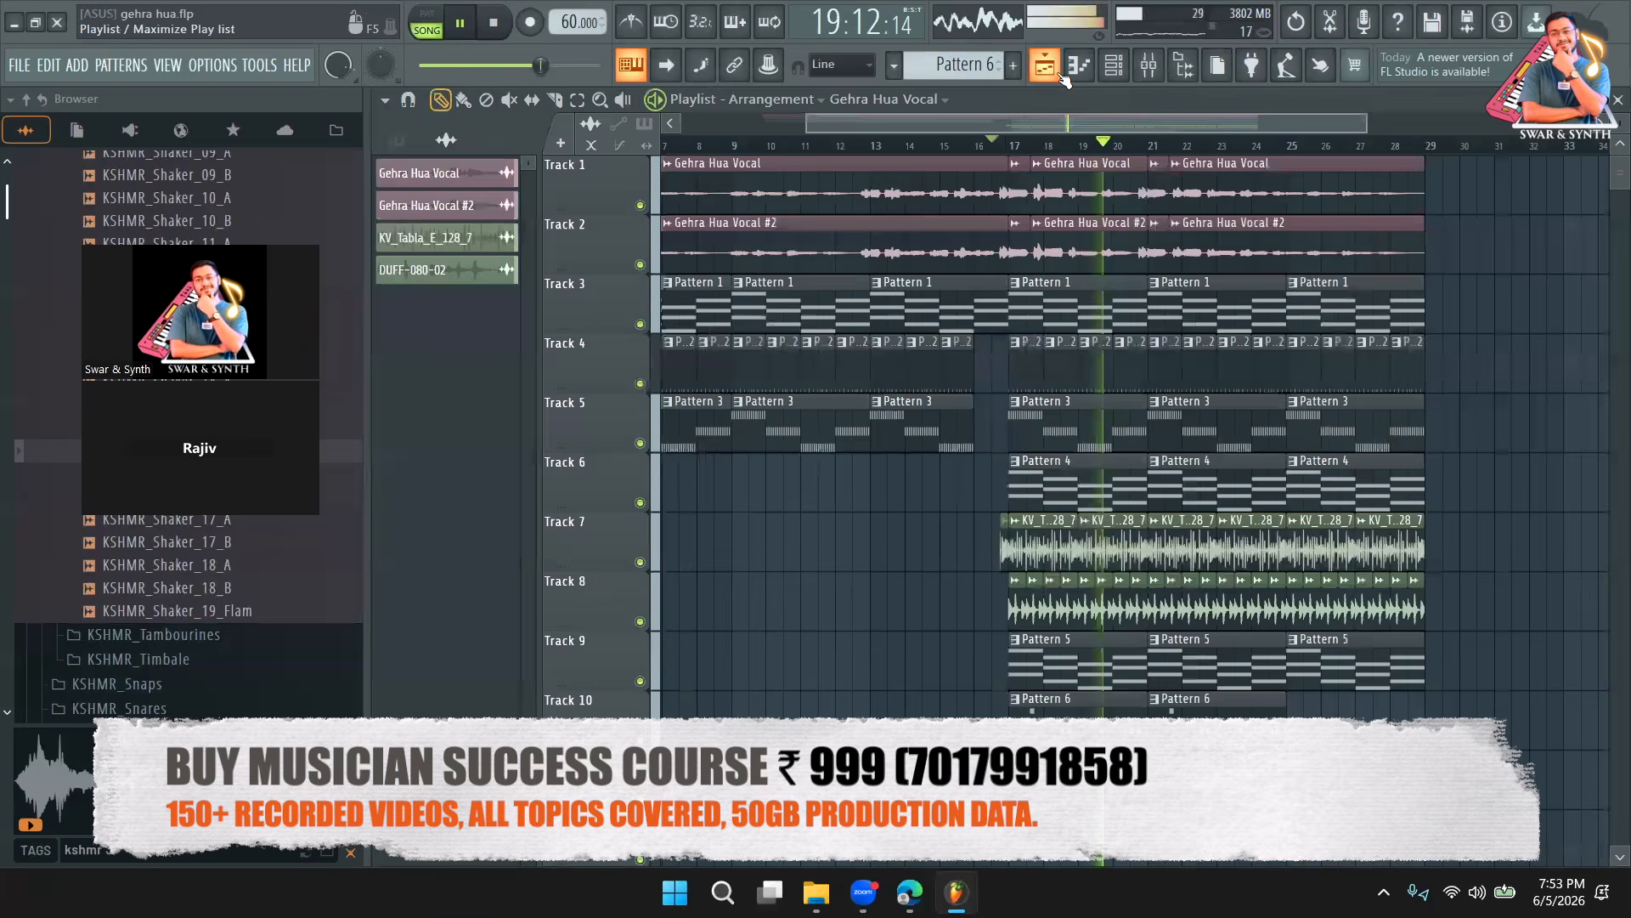
pyautogui.press('space')
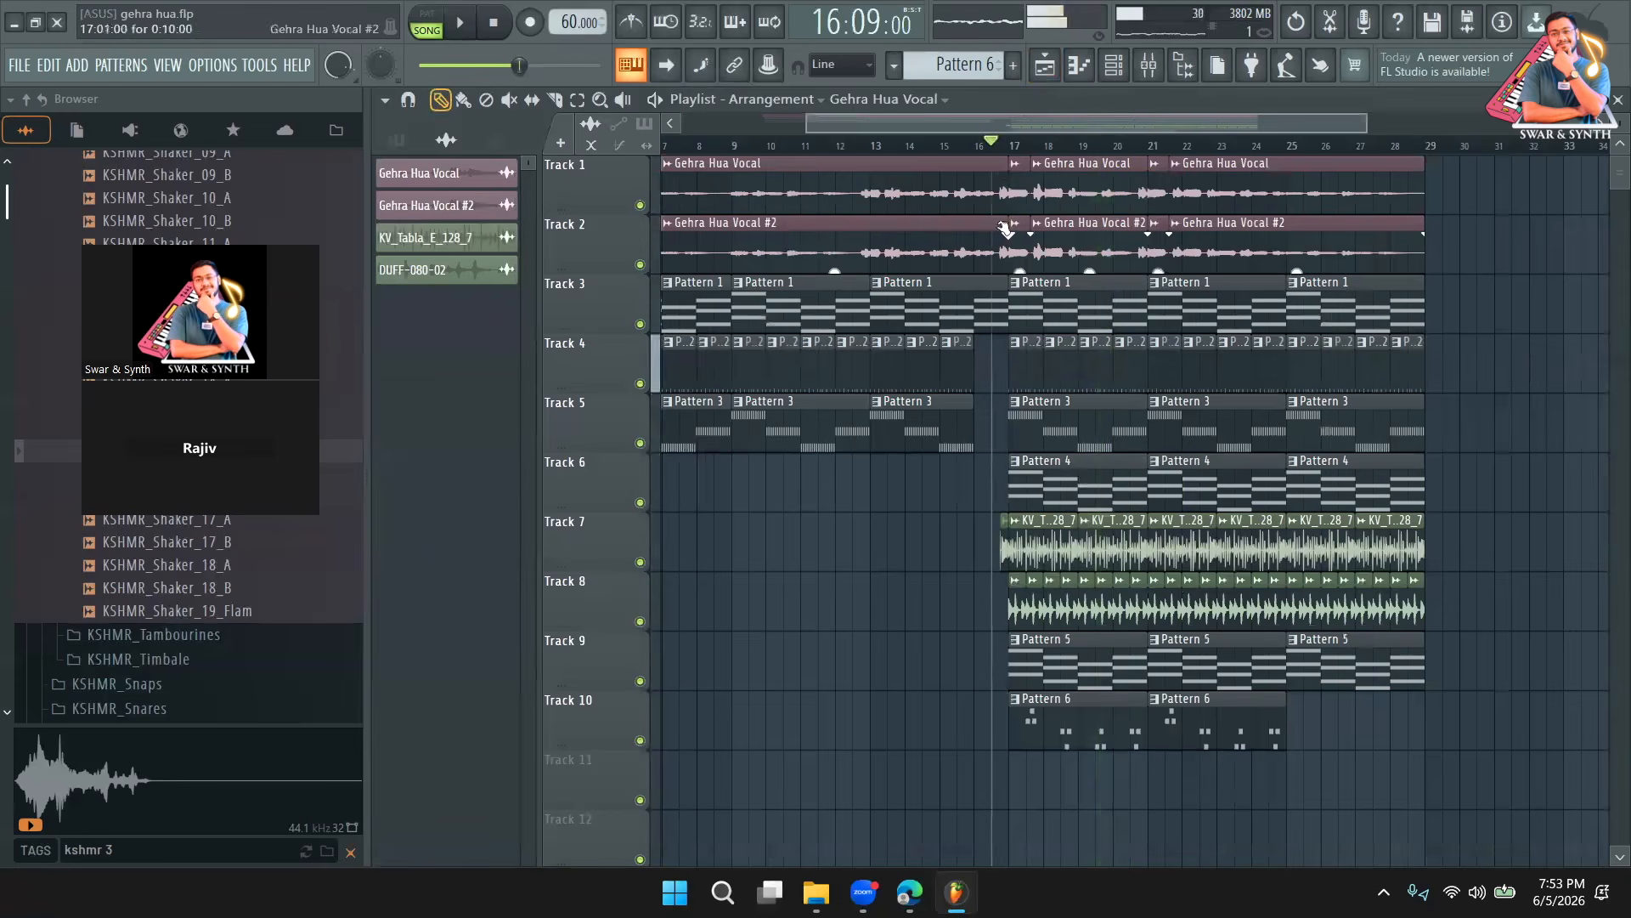
# Copy the Kontakt 8 channel's chord notes from Pattern 4 and switch to the empty Pattern 8.
pyautogui.click(1112, 67)
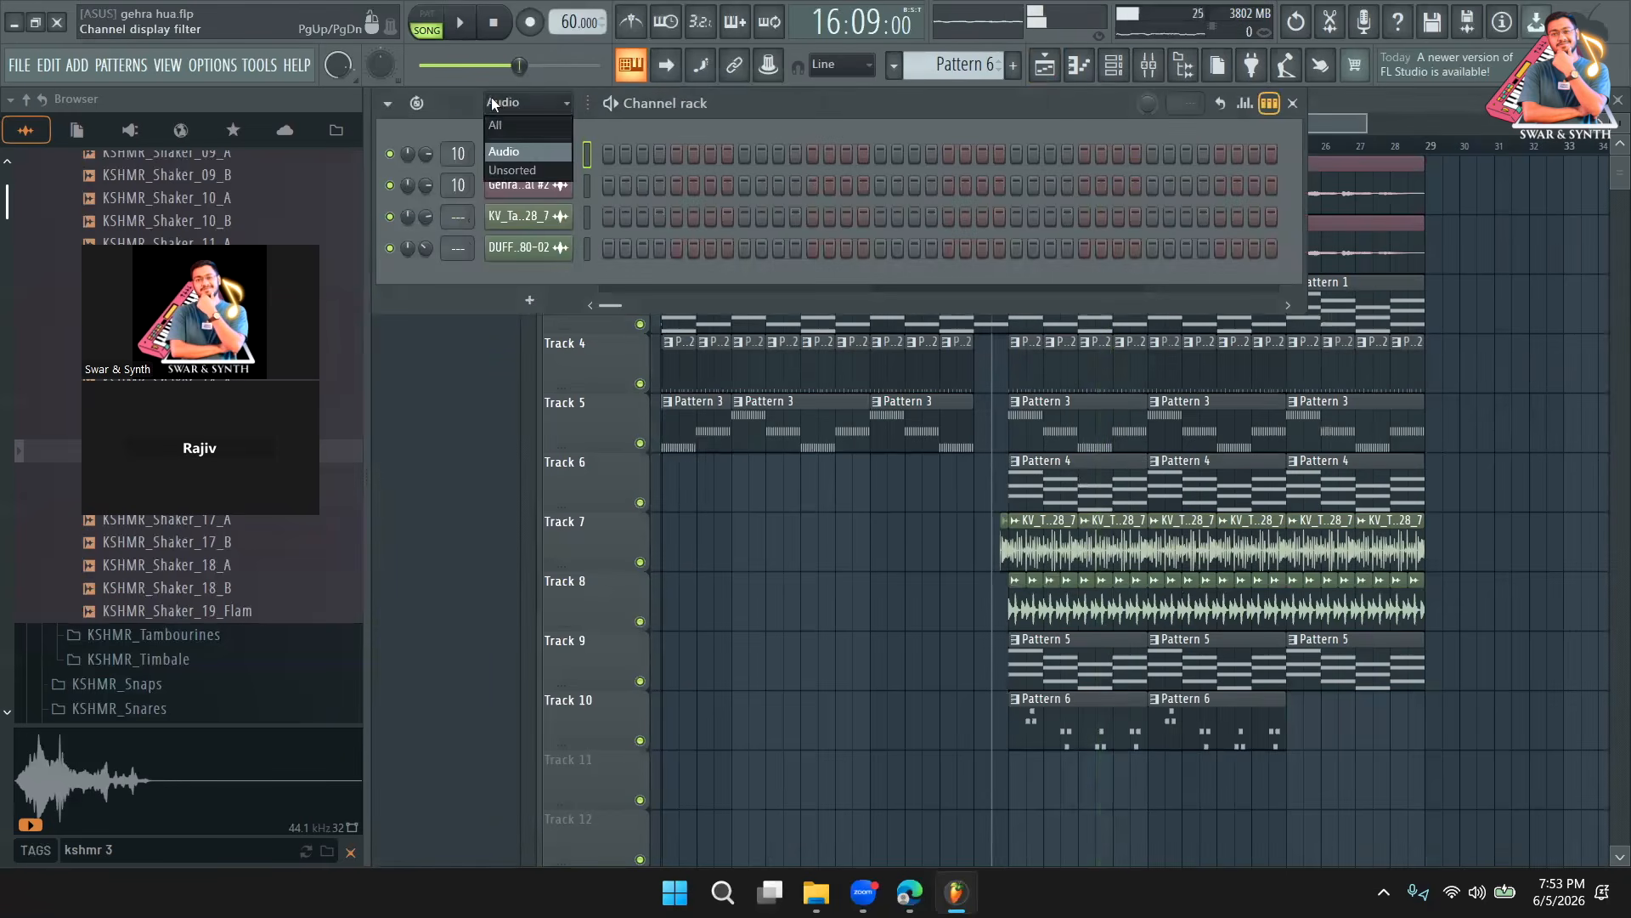
pyautogui.click(524, 170)
pyautogui.scroll(2, 940, 64)
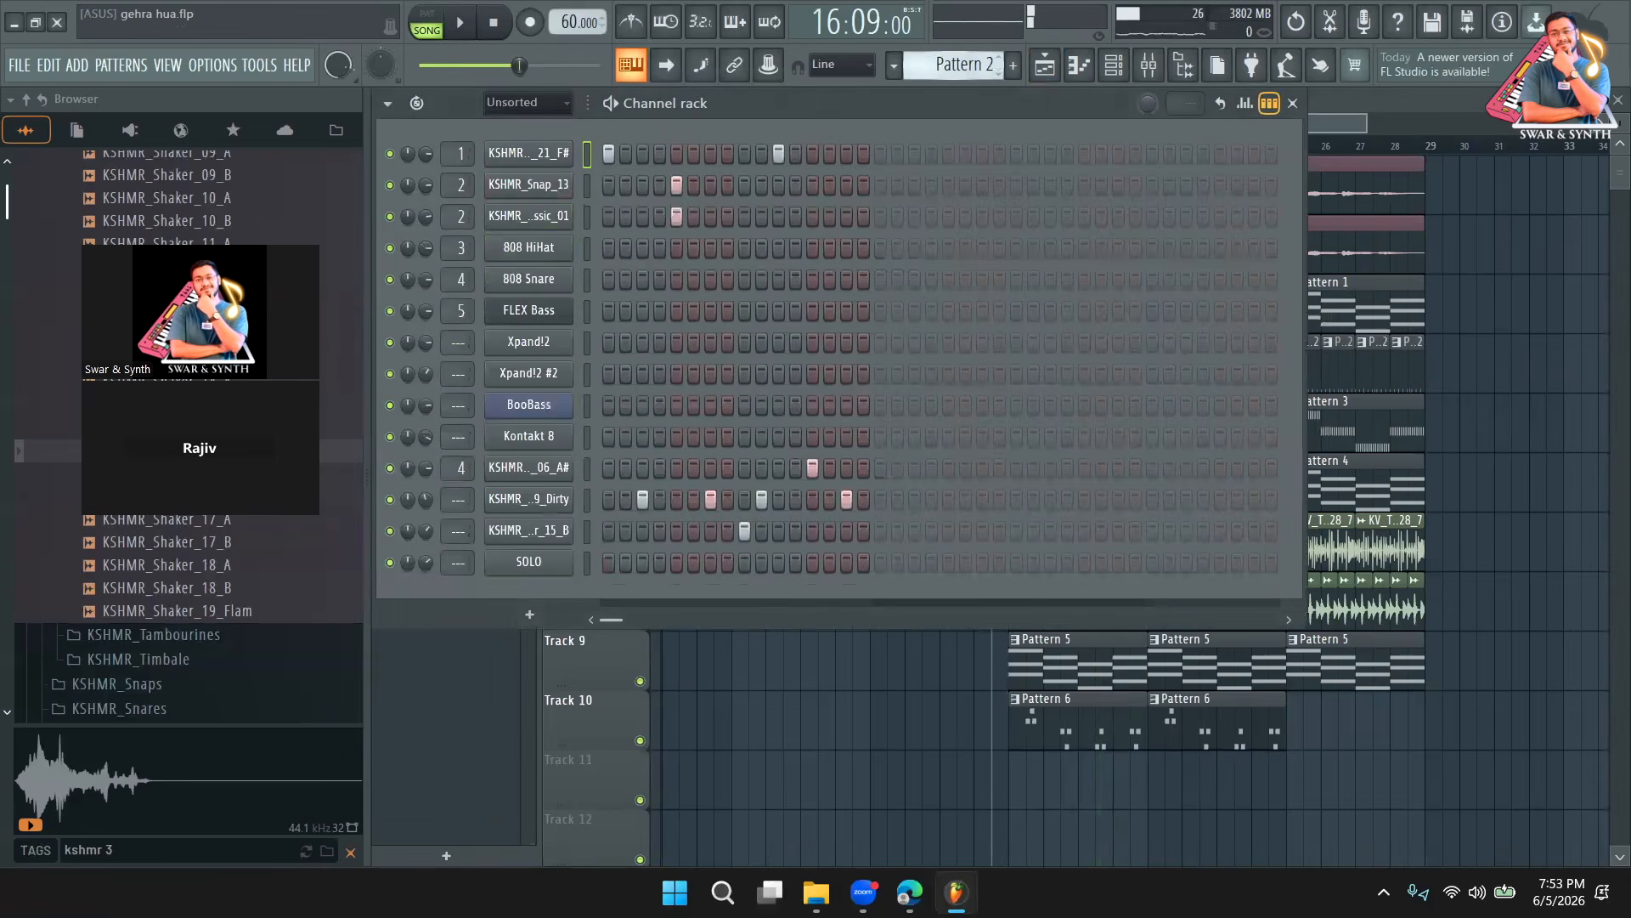
pyautogui.rightClick(525, 437)
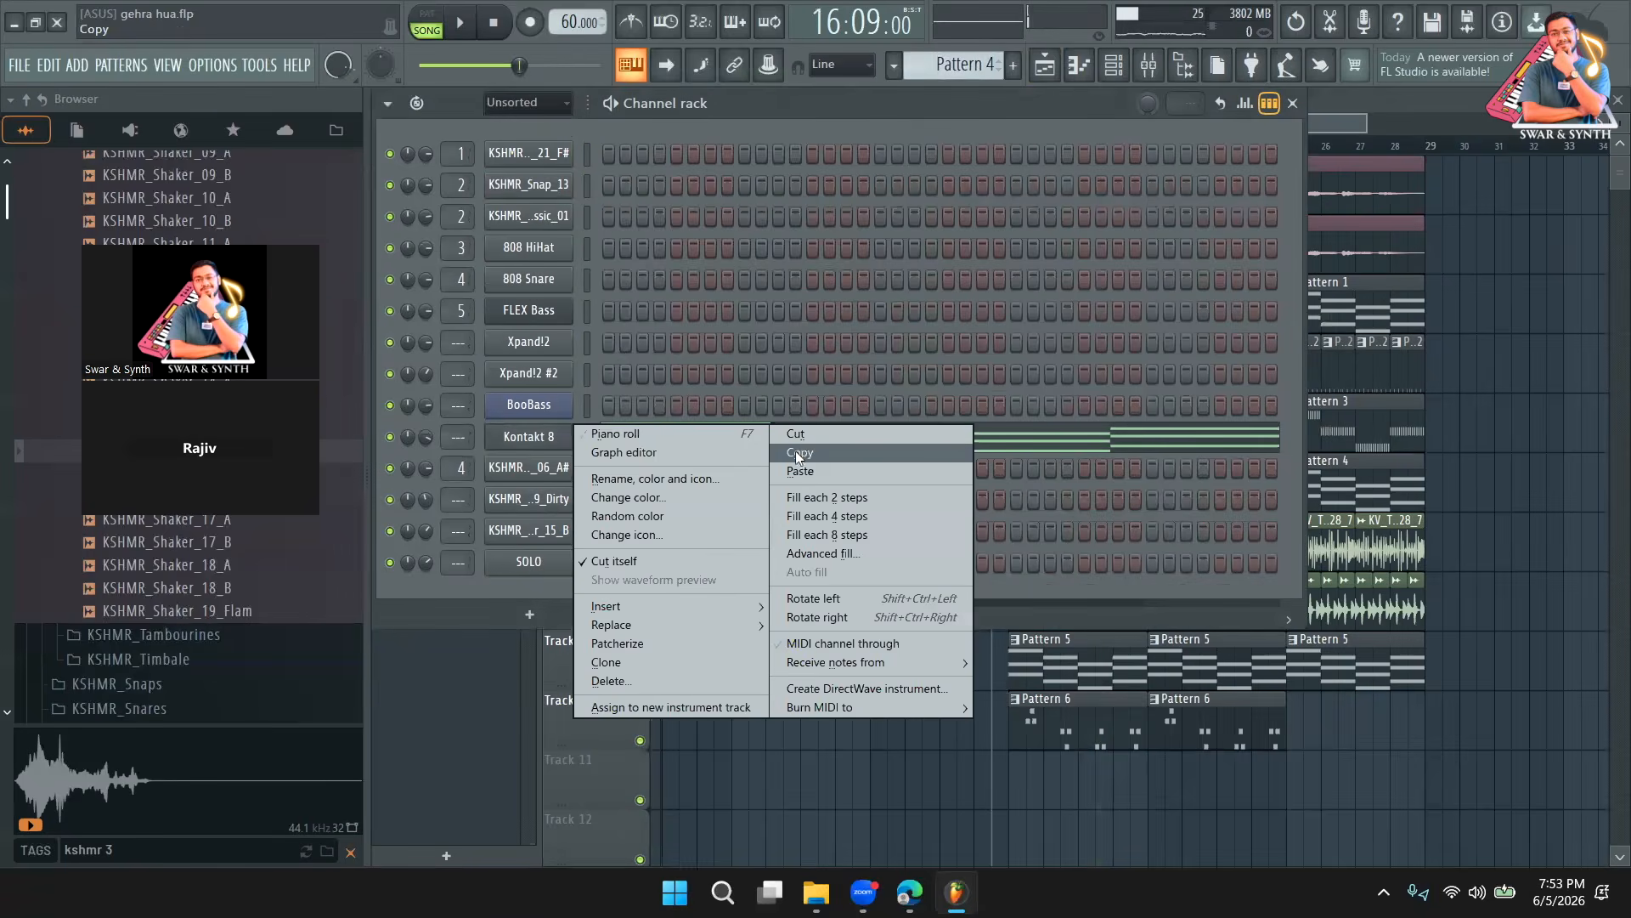
pyautogui.click(802, 451)
pyautogui.click(1013, 65)
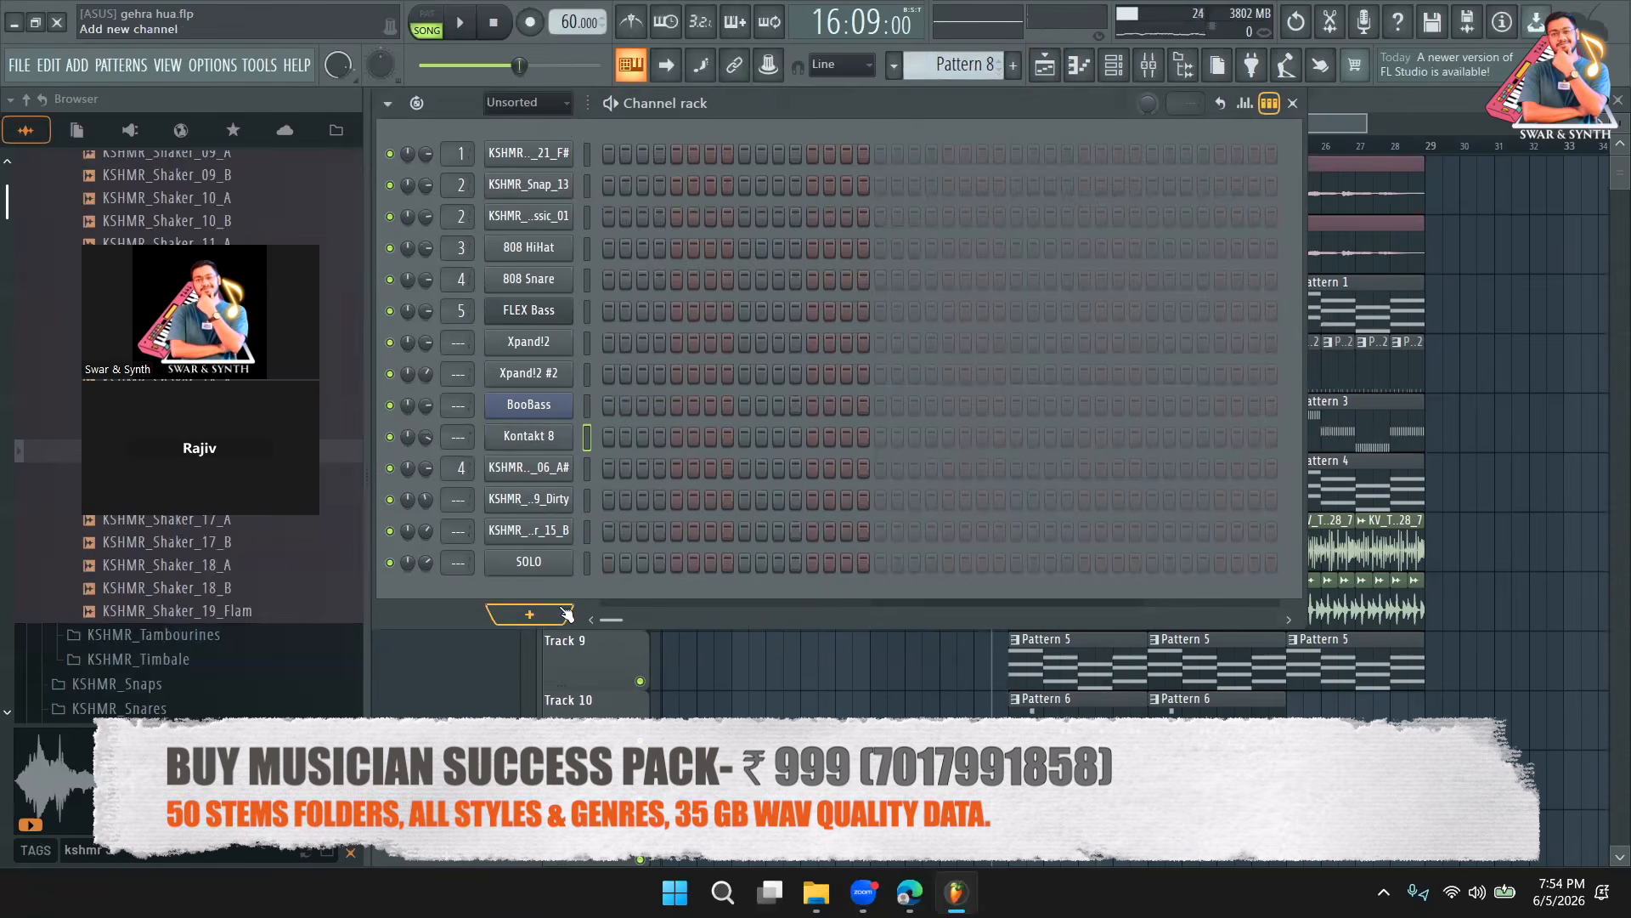
# Add the Strings Section preset from the Packs library's Orchestral instruments as a new channel.
pyautogui.click(28, 100)
pyautogui.moveTo(121, 229); pyautogui.dragTo(1300, 253)
pyautogui.click(351, 853)
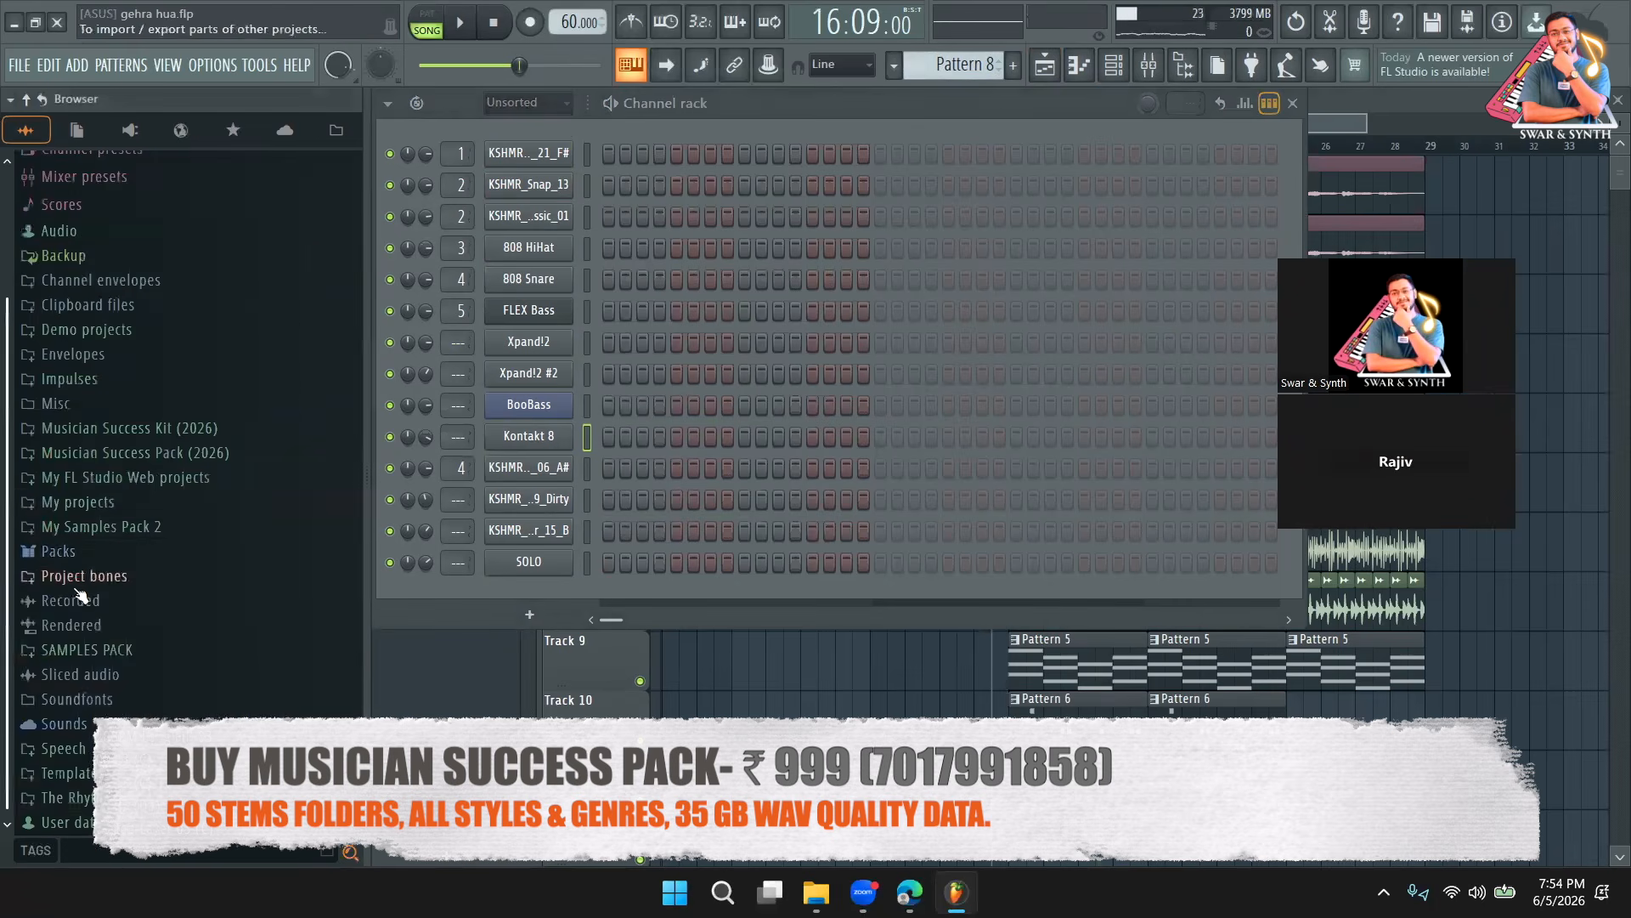
pyautogui.click(109, 558)
pyautogui.scroll(-5, 148, 651)
pyautogui.click(160, 313)
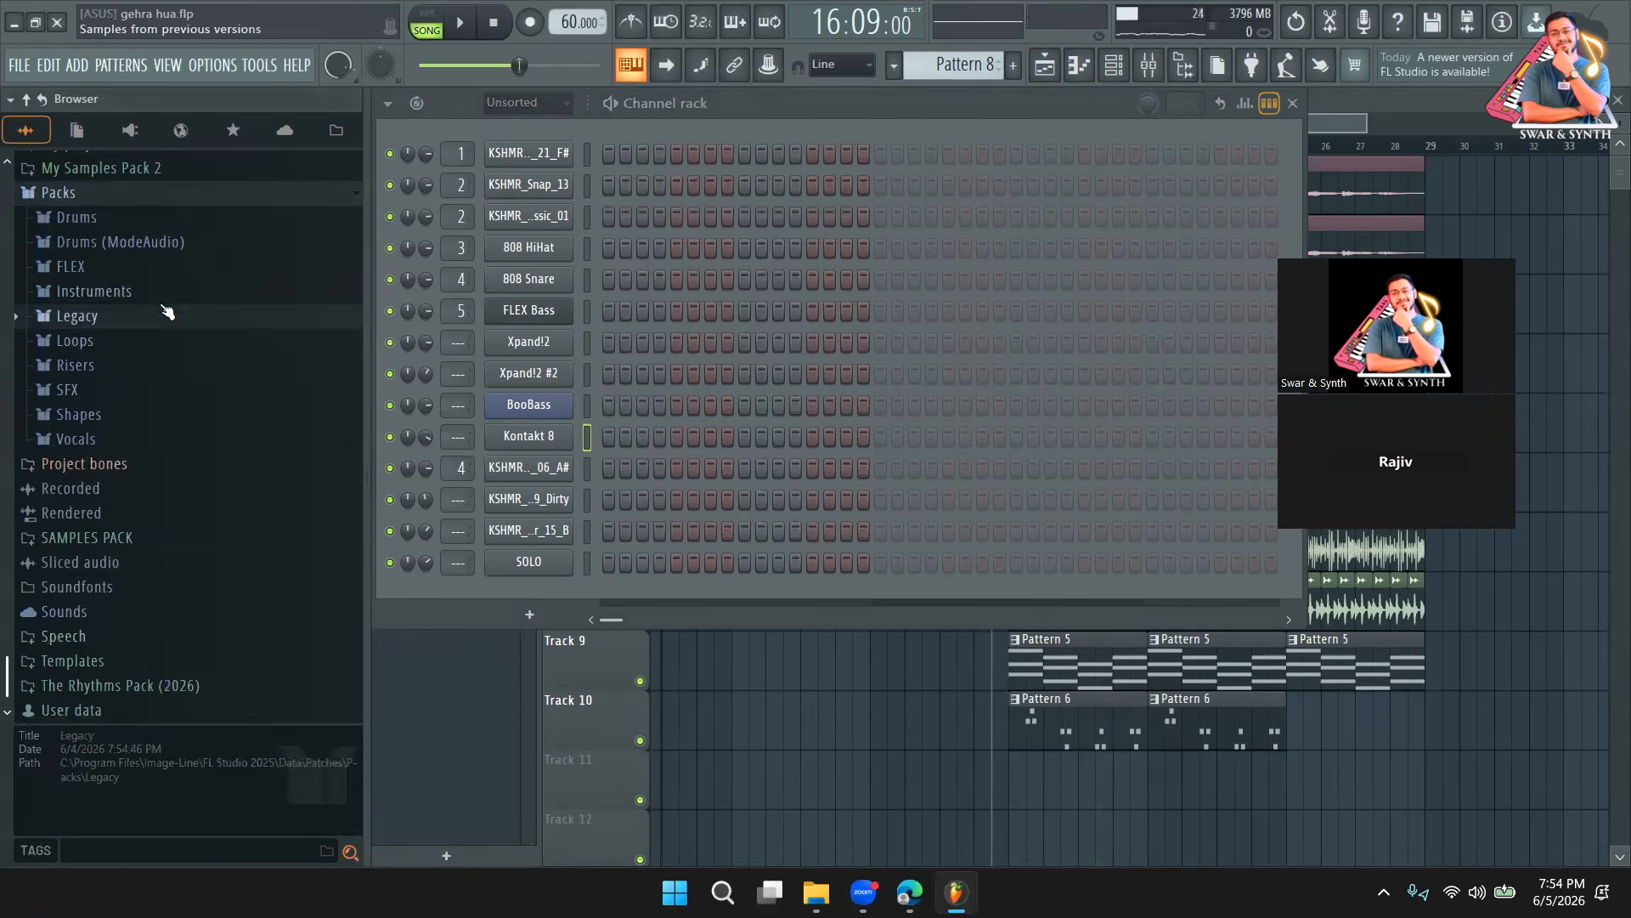
pyautogui.click(175, 295)
pyautogui.click(158, 390)
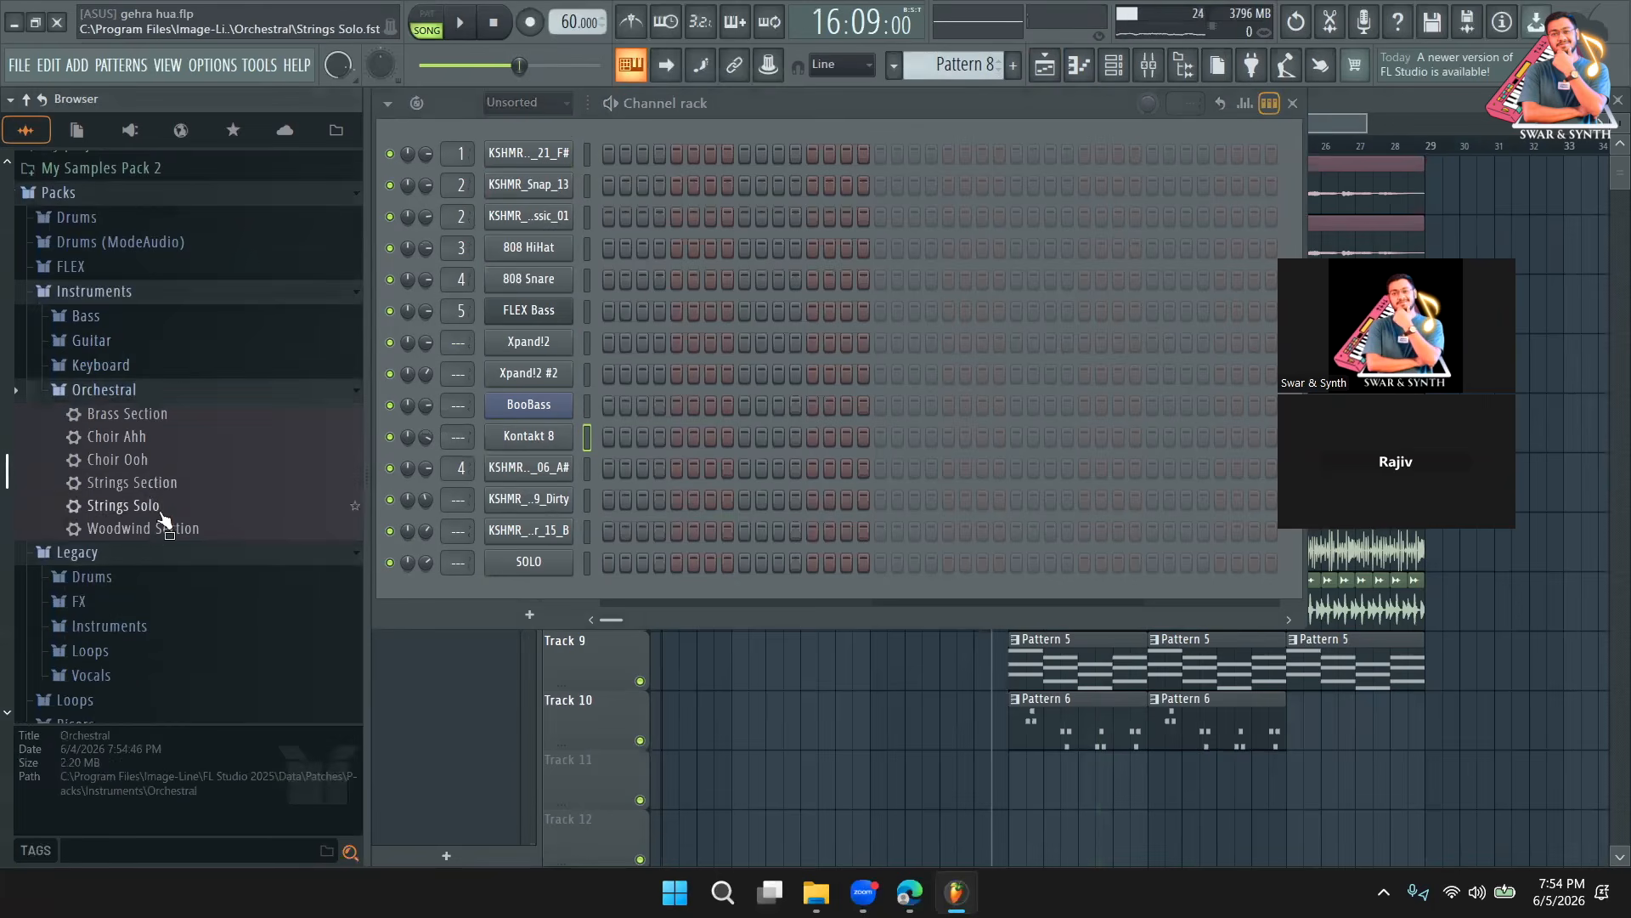
pyautogui.moveTo(172, 484); pyautogui.dragTo(546, 593)
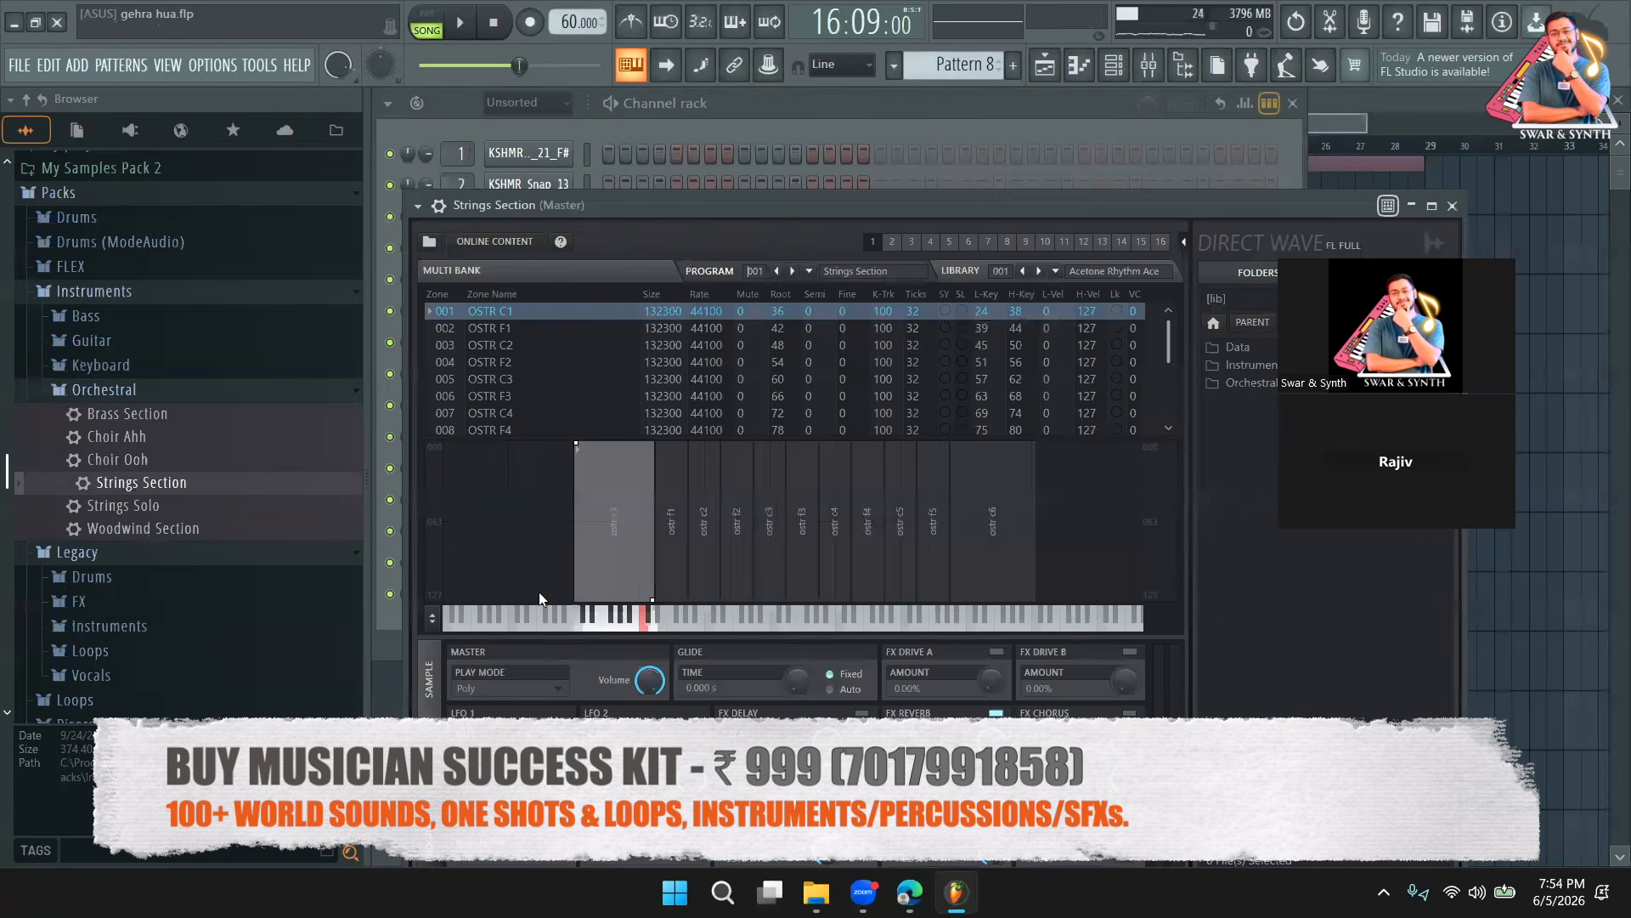
# Paste the copied chords into the Strings Section channel and audition Pattern 8 in its piano roll.
pyautogui.click(790, 163)
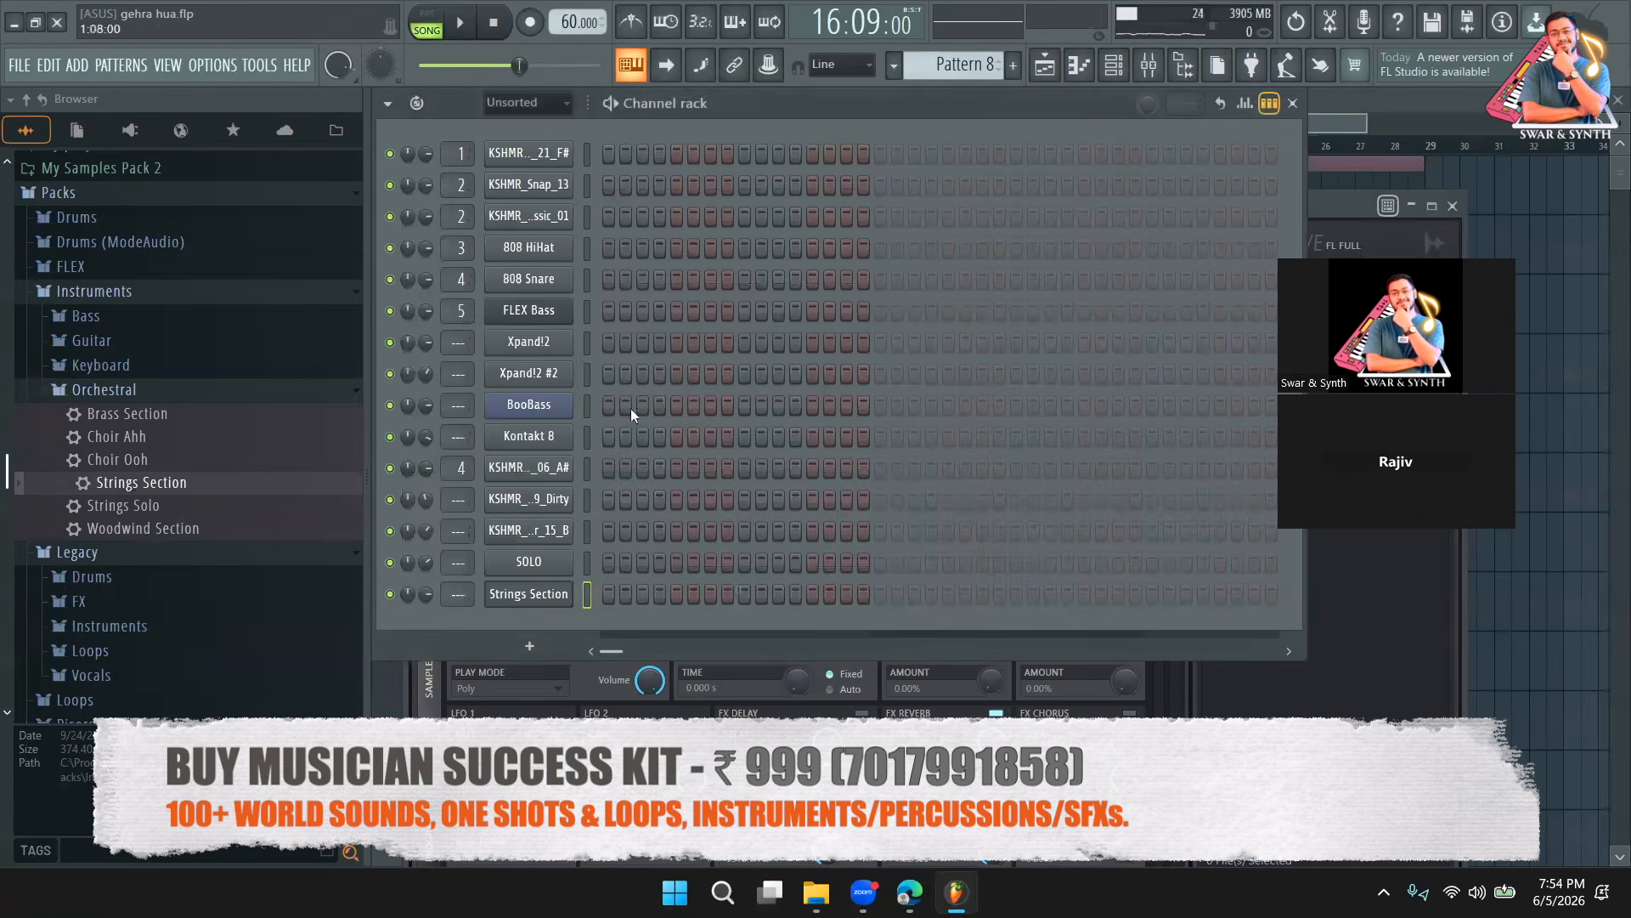
pyautogui.rightClick(537, 600)
pyautogui.click(826, 614)
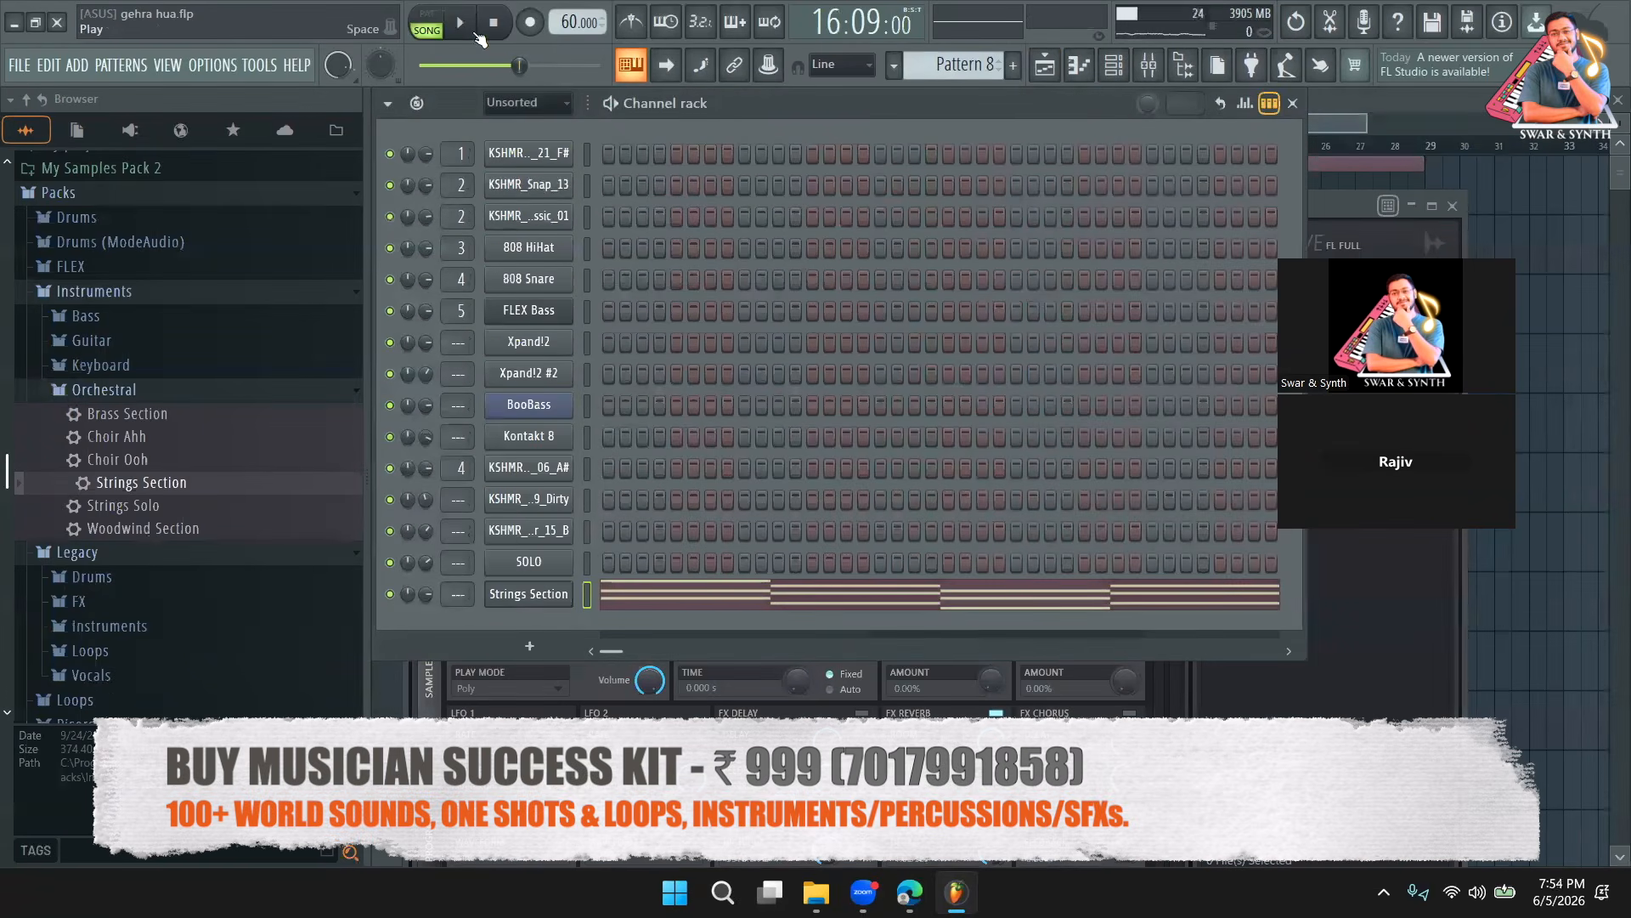
pyautogui.press('l')
pyautogui.click(718, 595)
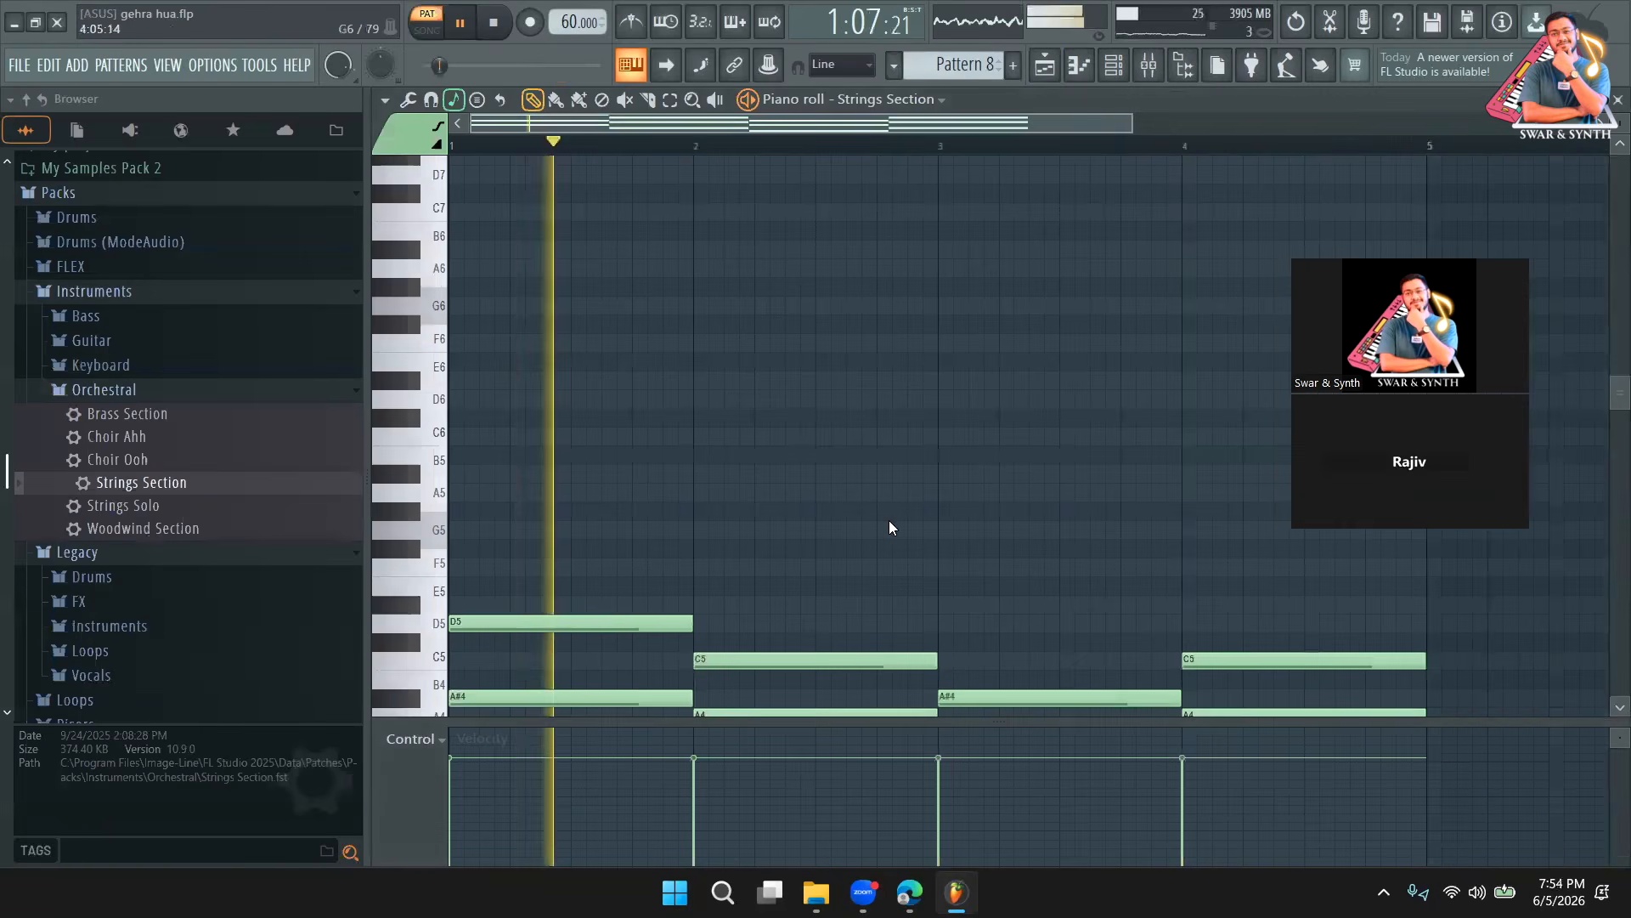
pyautogui.scroll(-4, 884, 501)
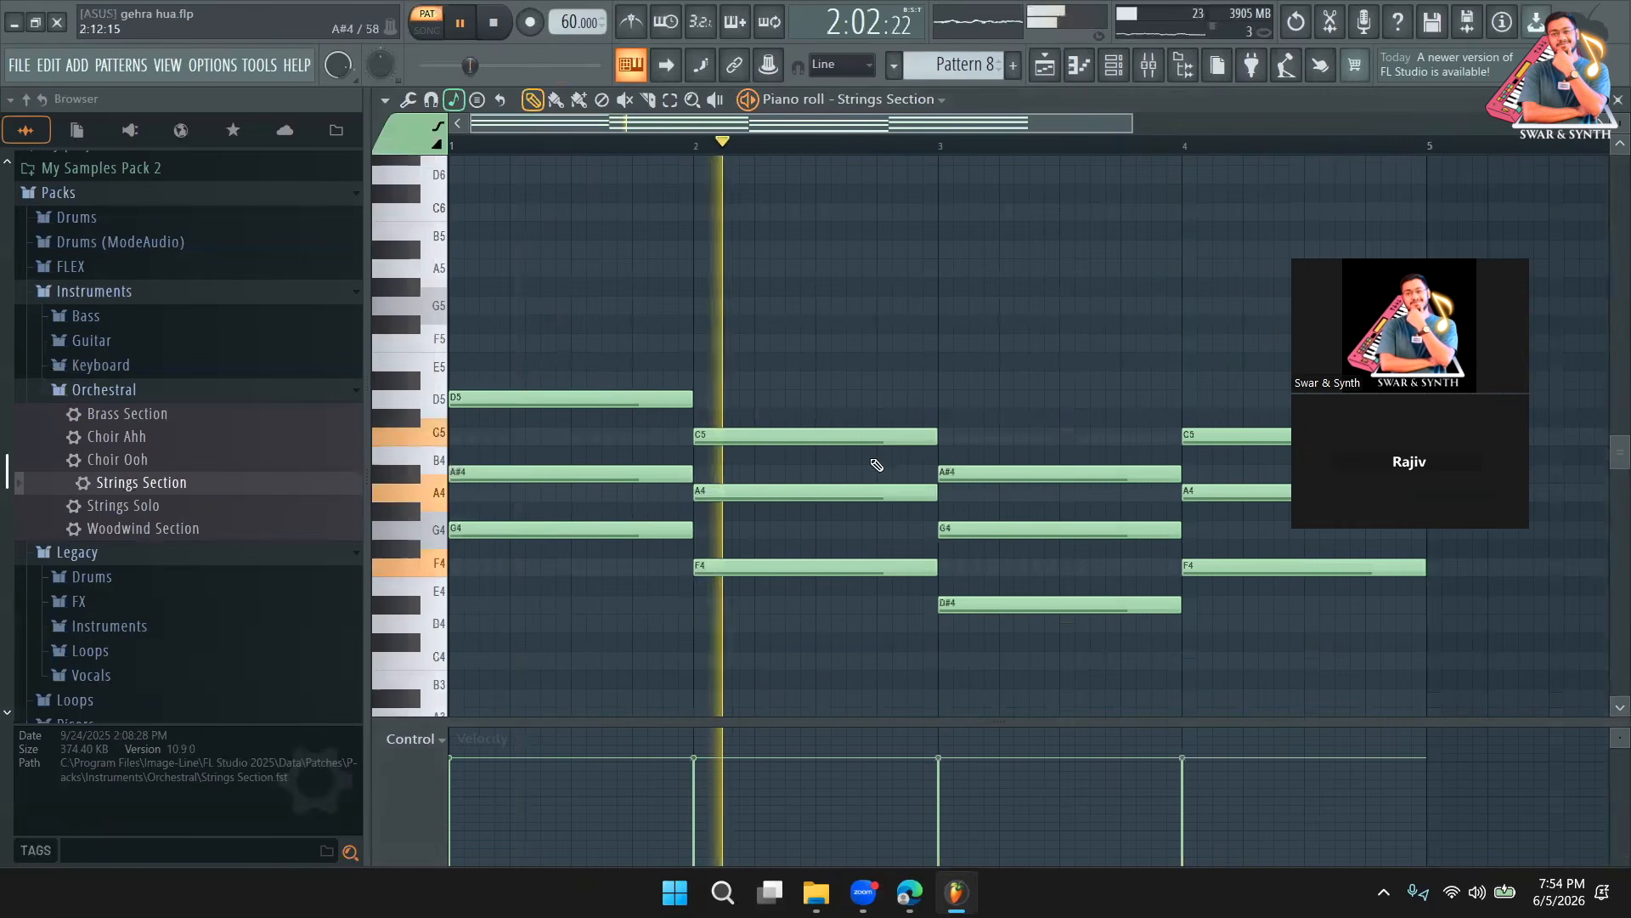
pyautogui.press('space')
# Add one-bar top notes above the string chords: F5 in bar 2, G5 in bar 3 and A5 in bar 4.
pyautogui.click(712, 343)
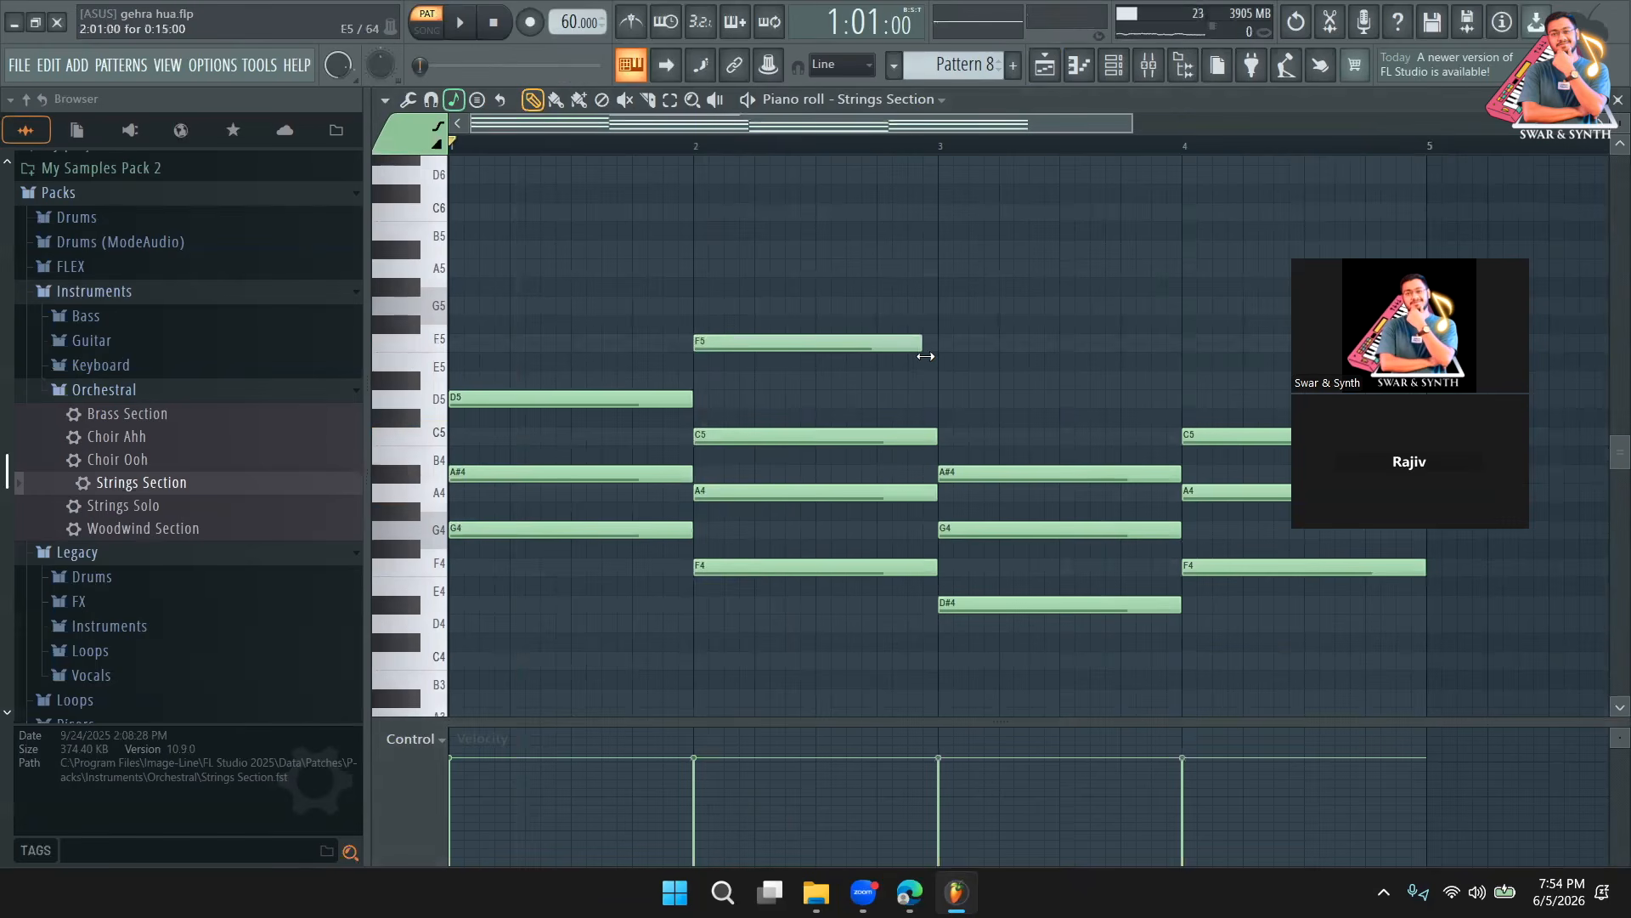
pyautogui.moveTo(1130, 125); pyautogui.dragTo(1381, 125)
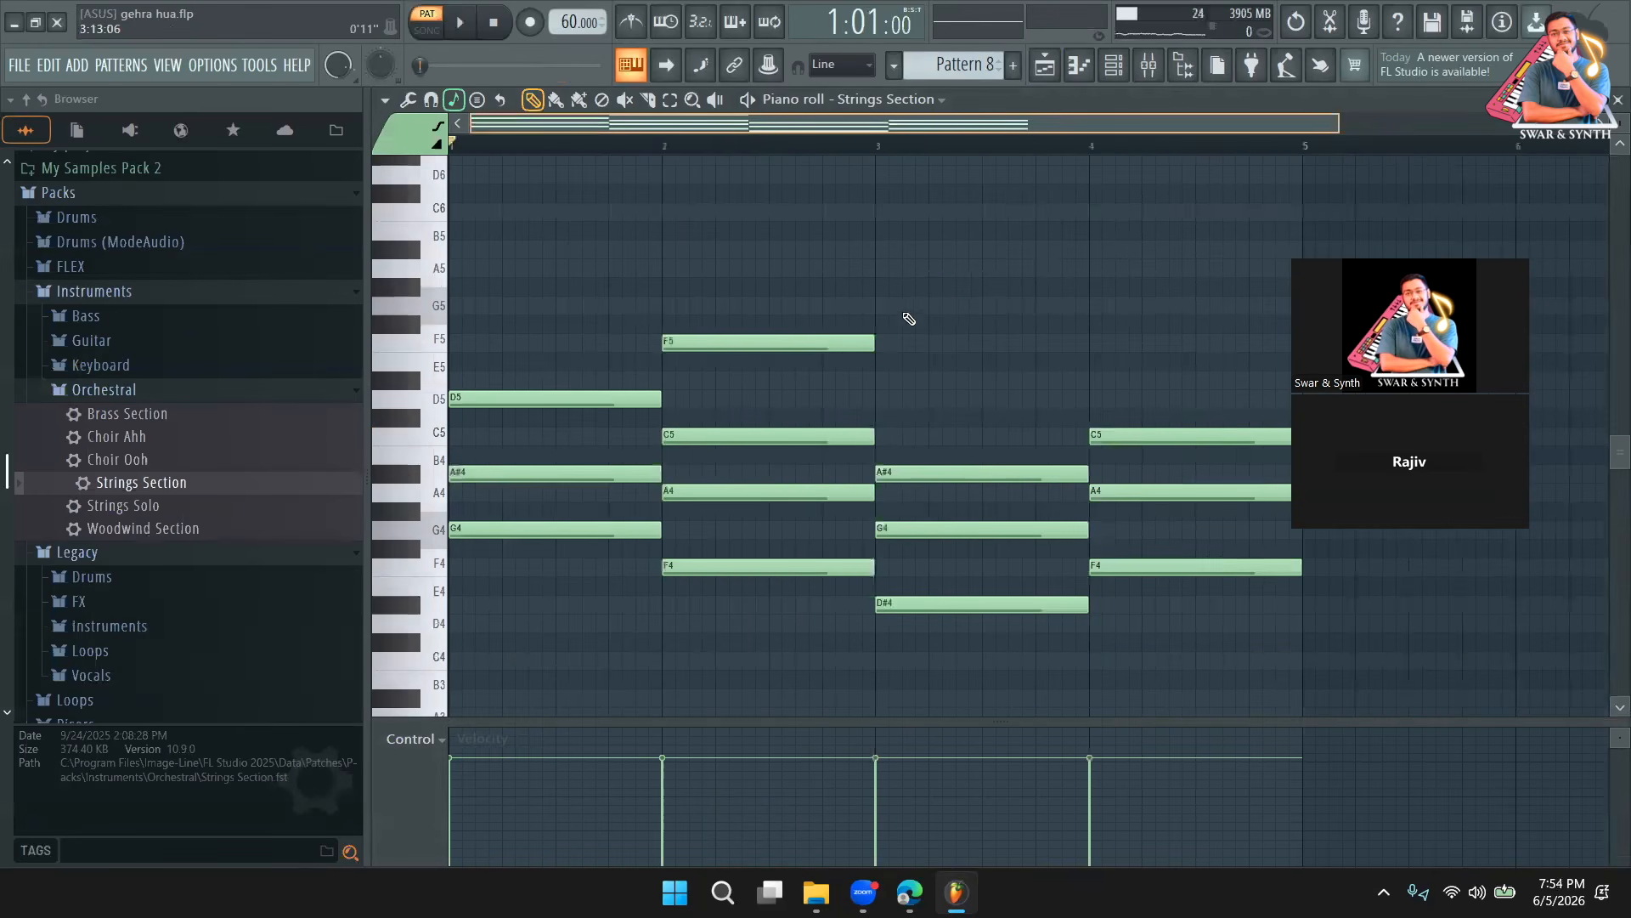
pyautogui.click(814, 305)
pyautogui.moveTo(985, 254); pyautogui.dragTo(985, 271)
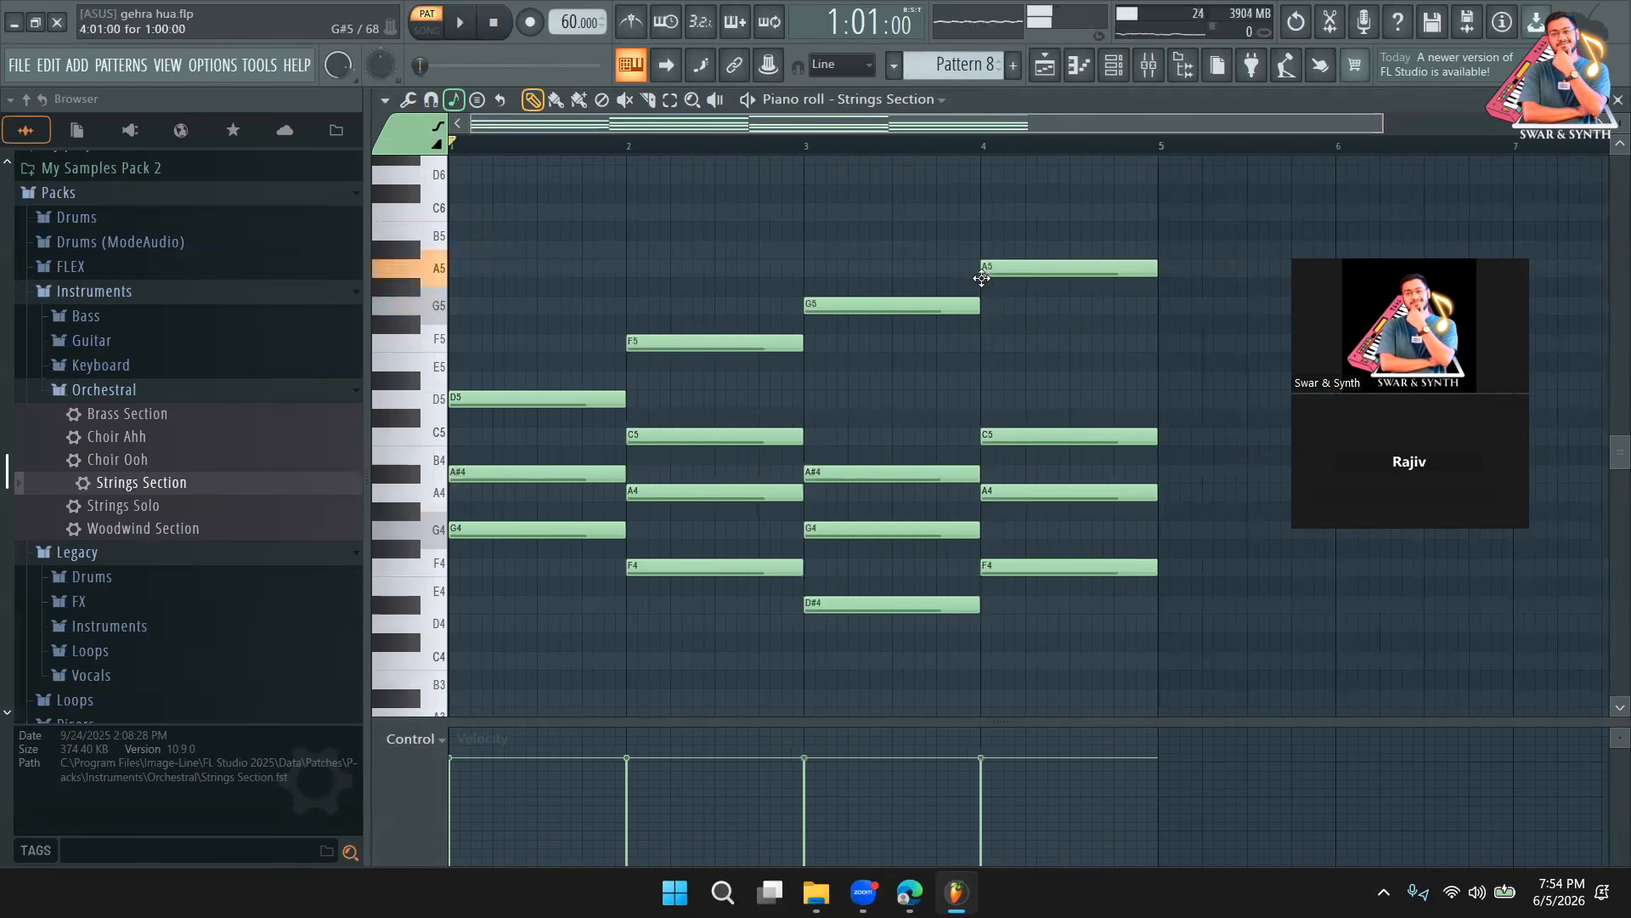
# Audition the Pattern 8 string chords with their added top notes in the piano roll.
pyautogui.press('space')
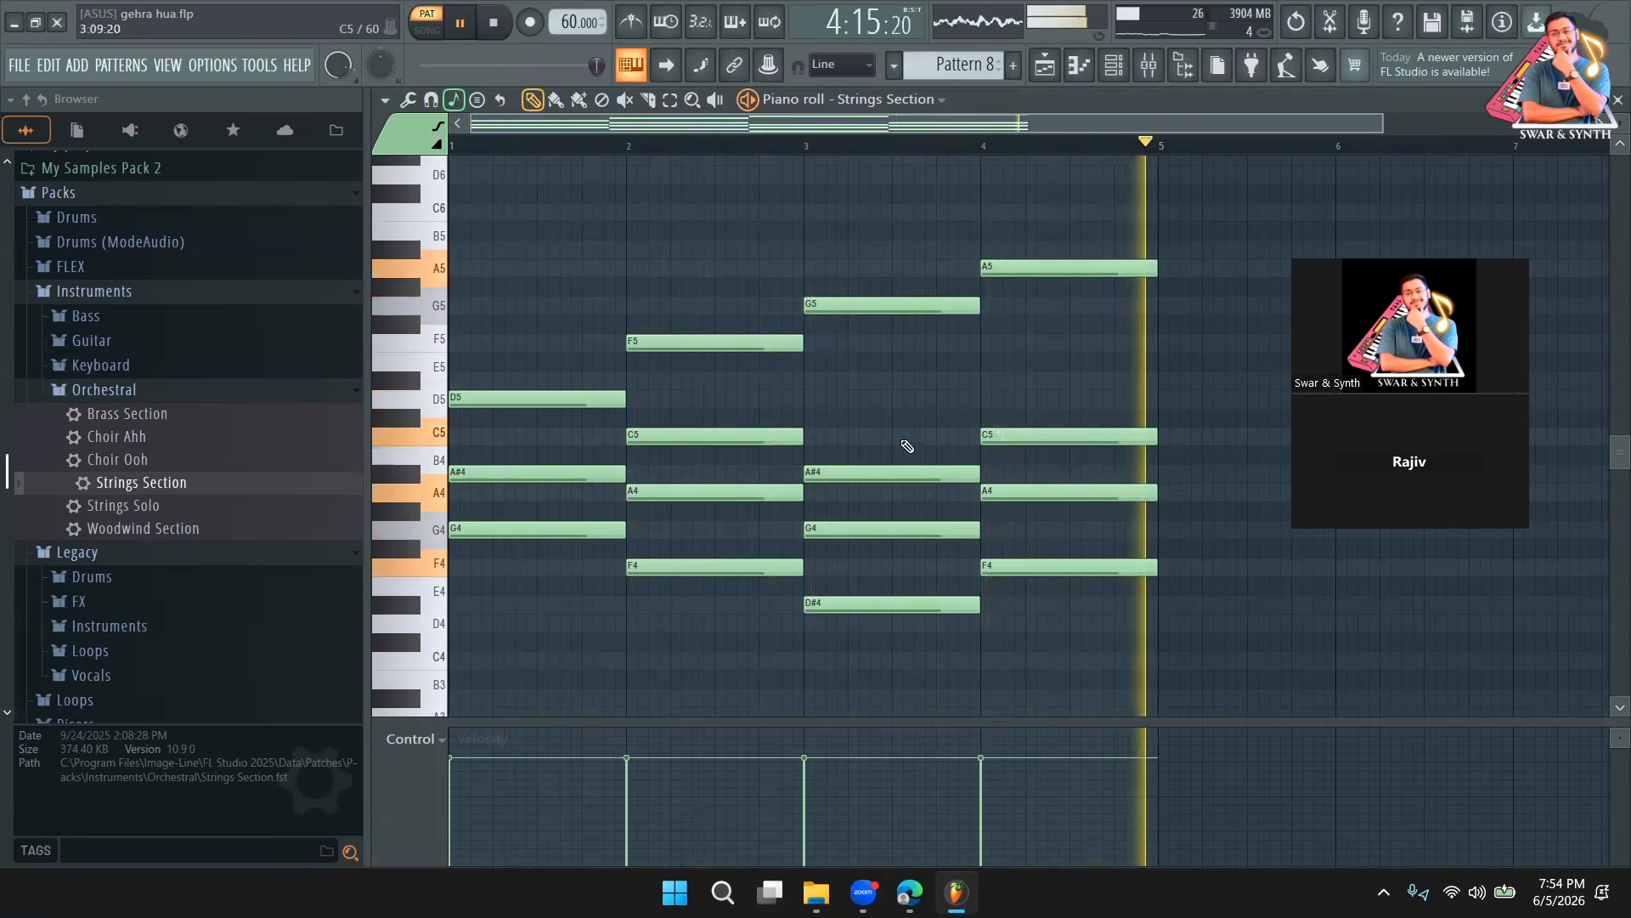
pyautogui.scroll(2, 875, 393)
pyautogui.press('space')
# Place Pattern 8 on Track 11 at bars 17 and 21, set the Strings Section channel volume to about 54%, and play the arrangement.
pyautogui.click(1046, 67)
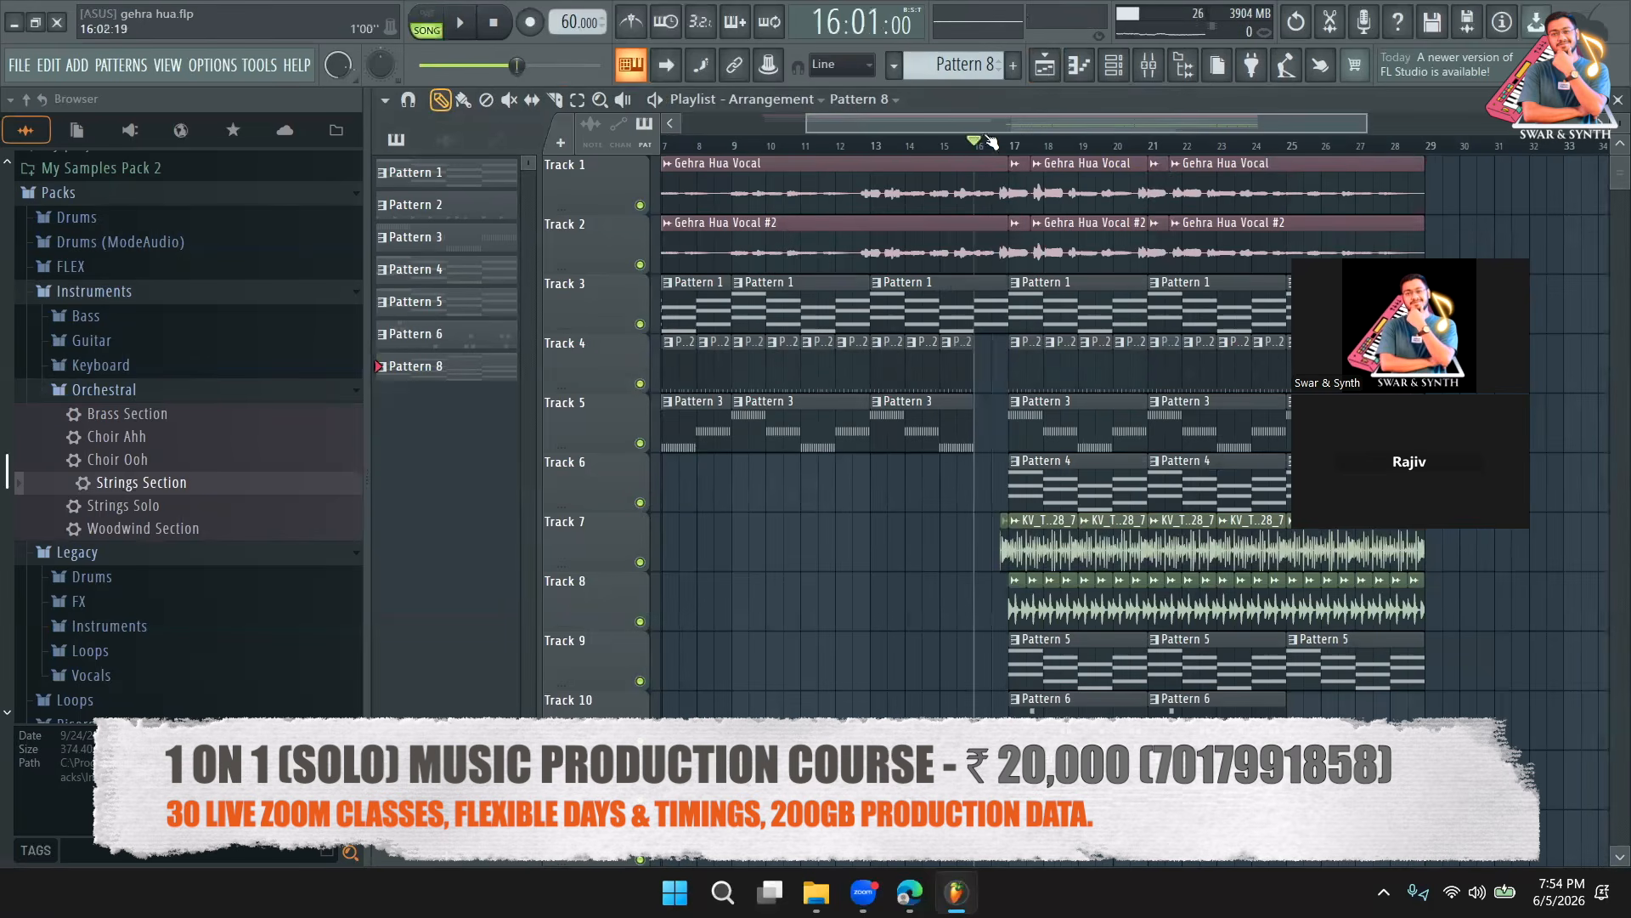
pyautogui.click(1113, 65)
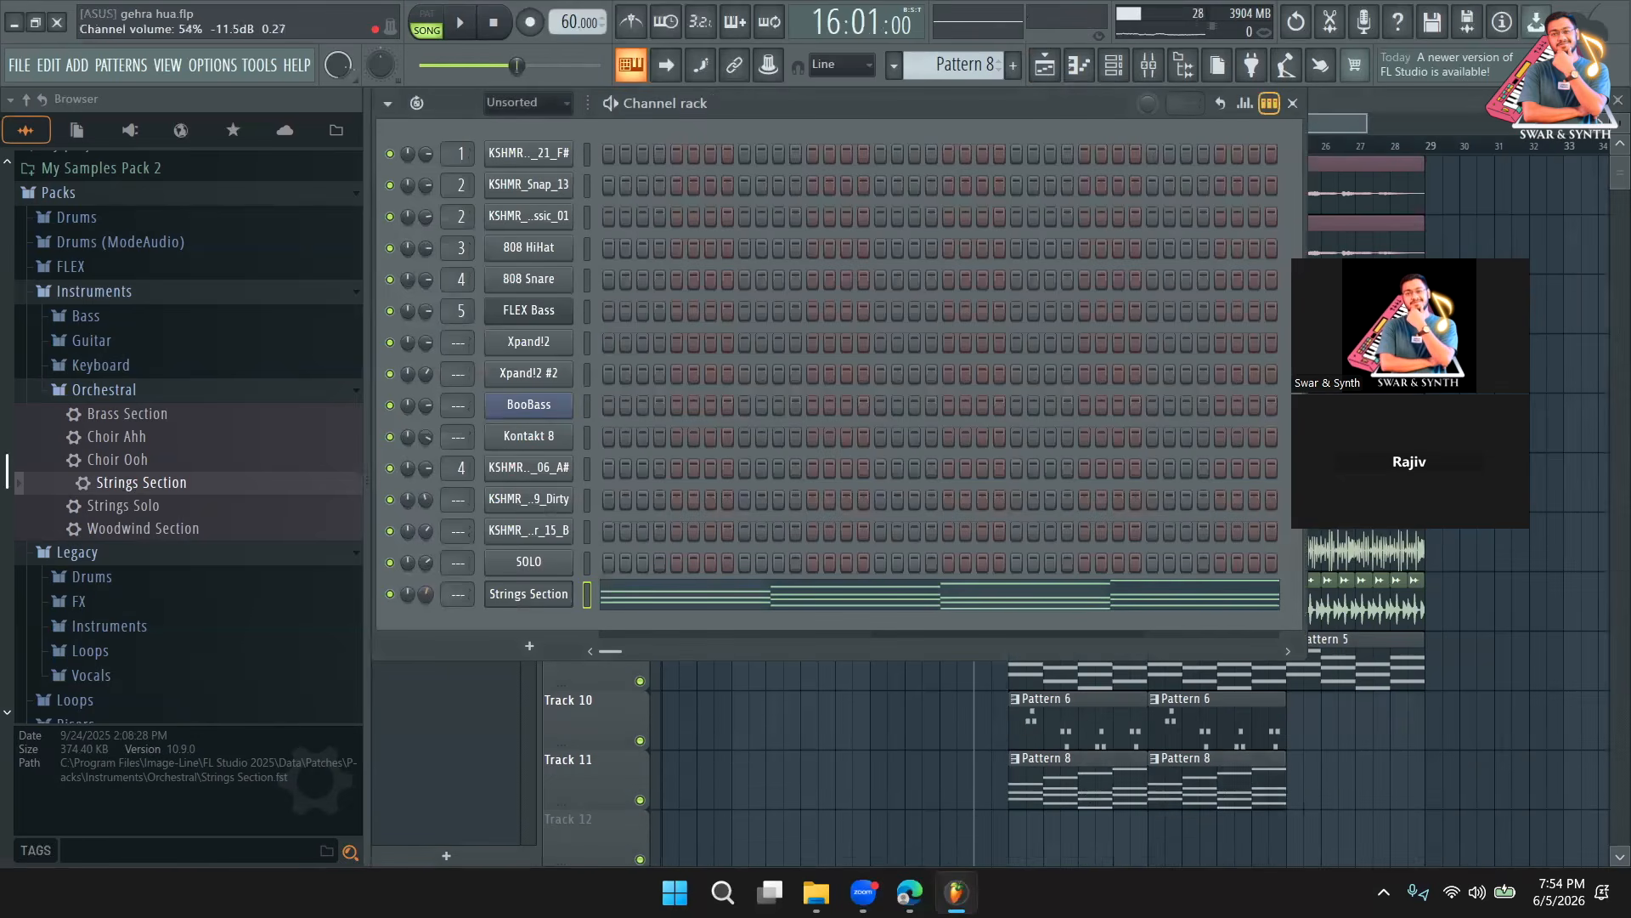
pyautogui.press('space')
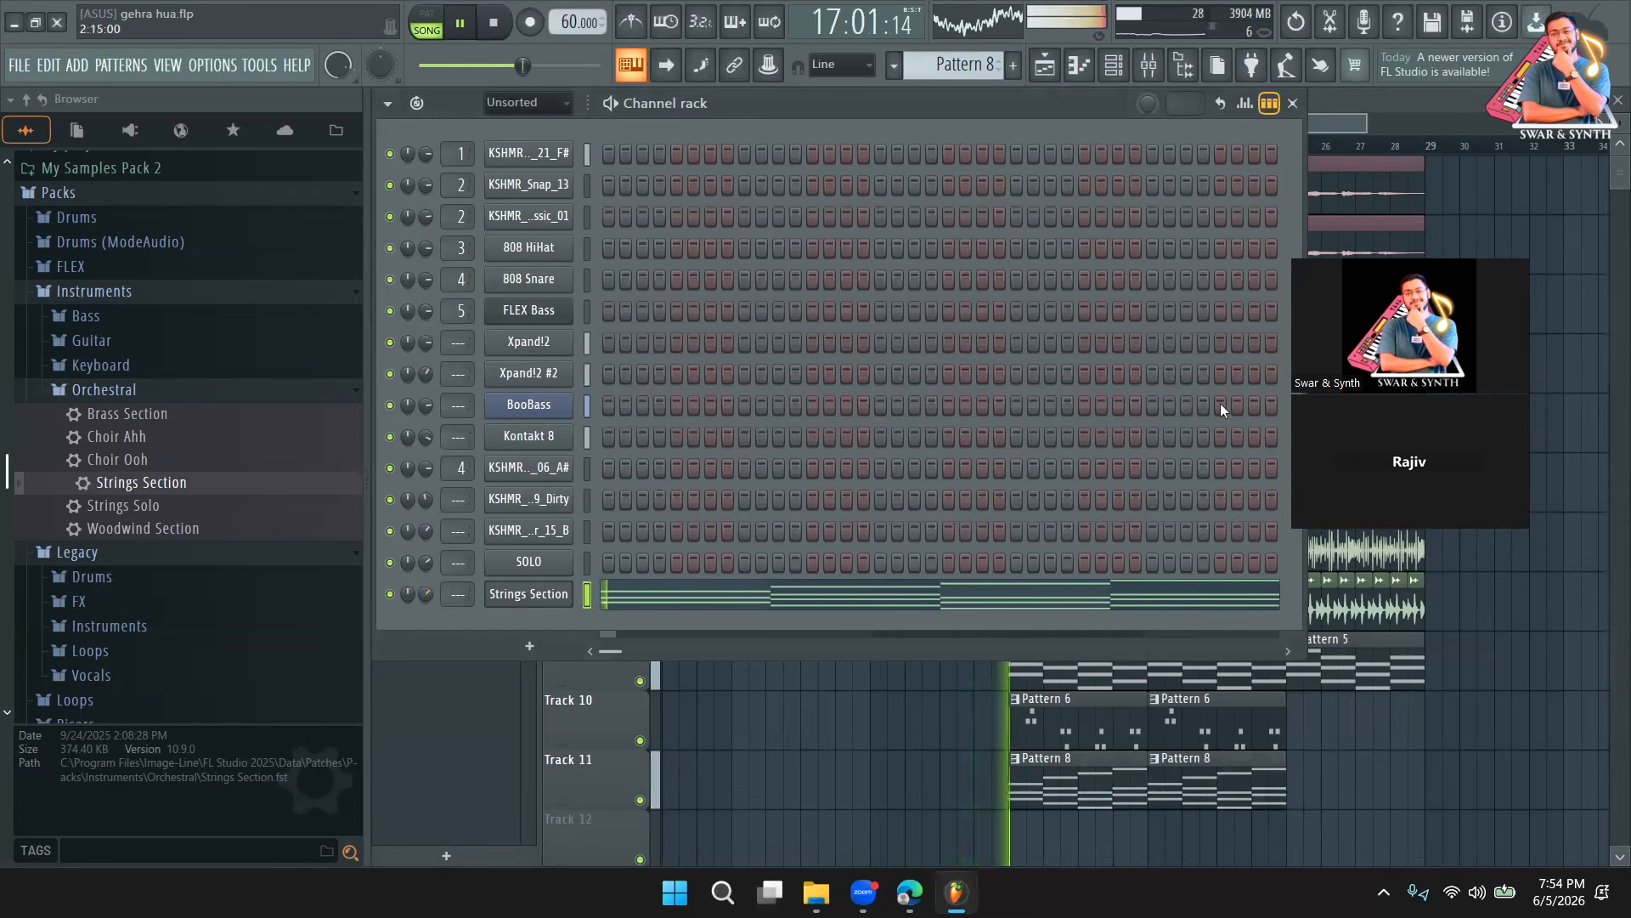
pyautogui.moveTo(1468, 253); pyautogui.dragTo(1536, 144)
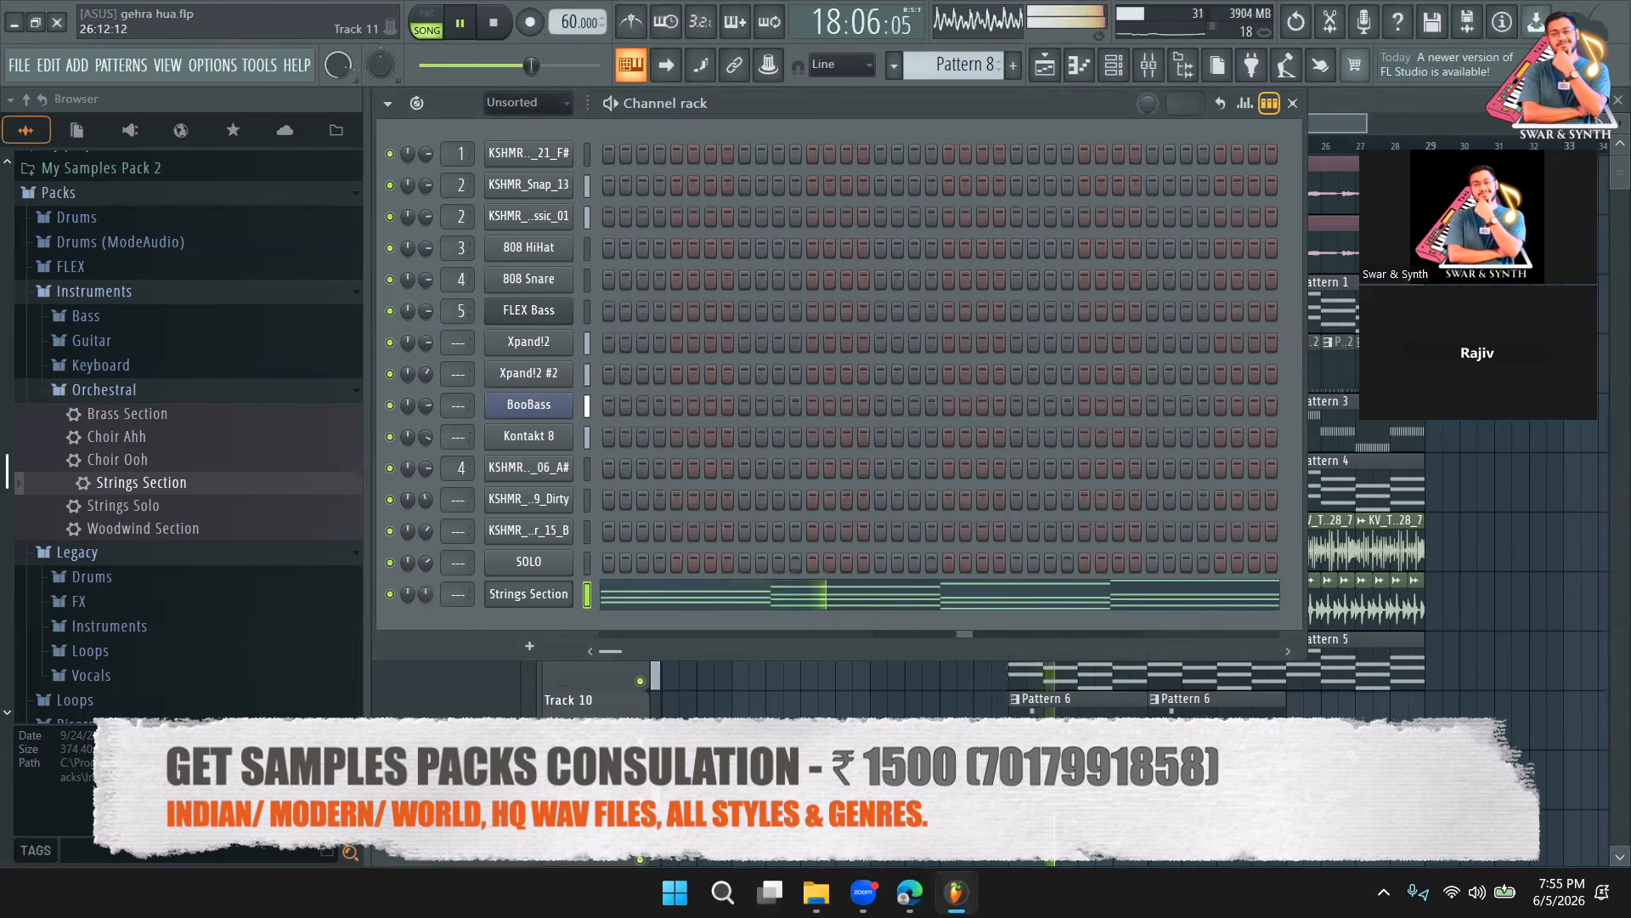
pyautogui.press('F6')
pyautogui.moveTo(1497, 165); pyautogui.dragTo(315, 492)
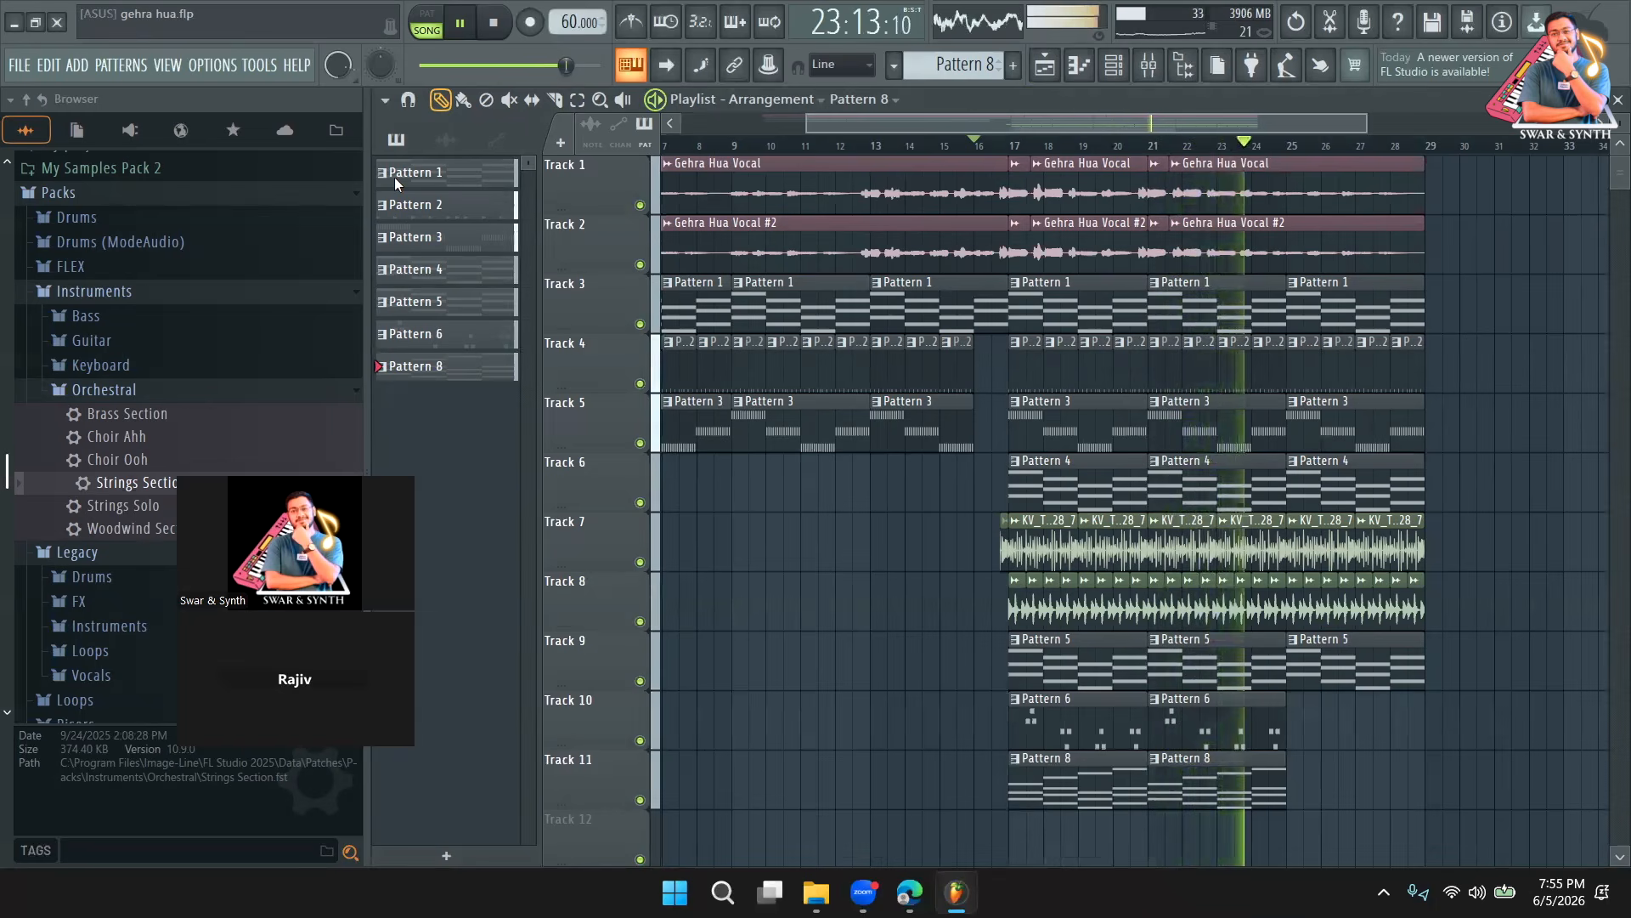
# Shorten the Track 4 Pattern 2 clip that ends at bar 25, and add Pattern 8 at bar 25 on Track 11.
pyautogui.moveTo(1281, 363); pyautogui.dragTo(1265, 374)
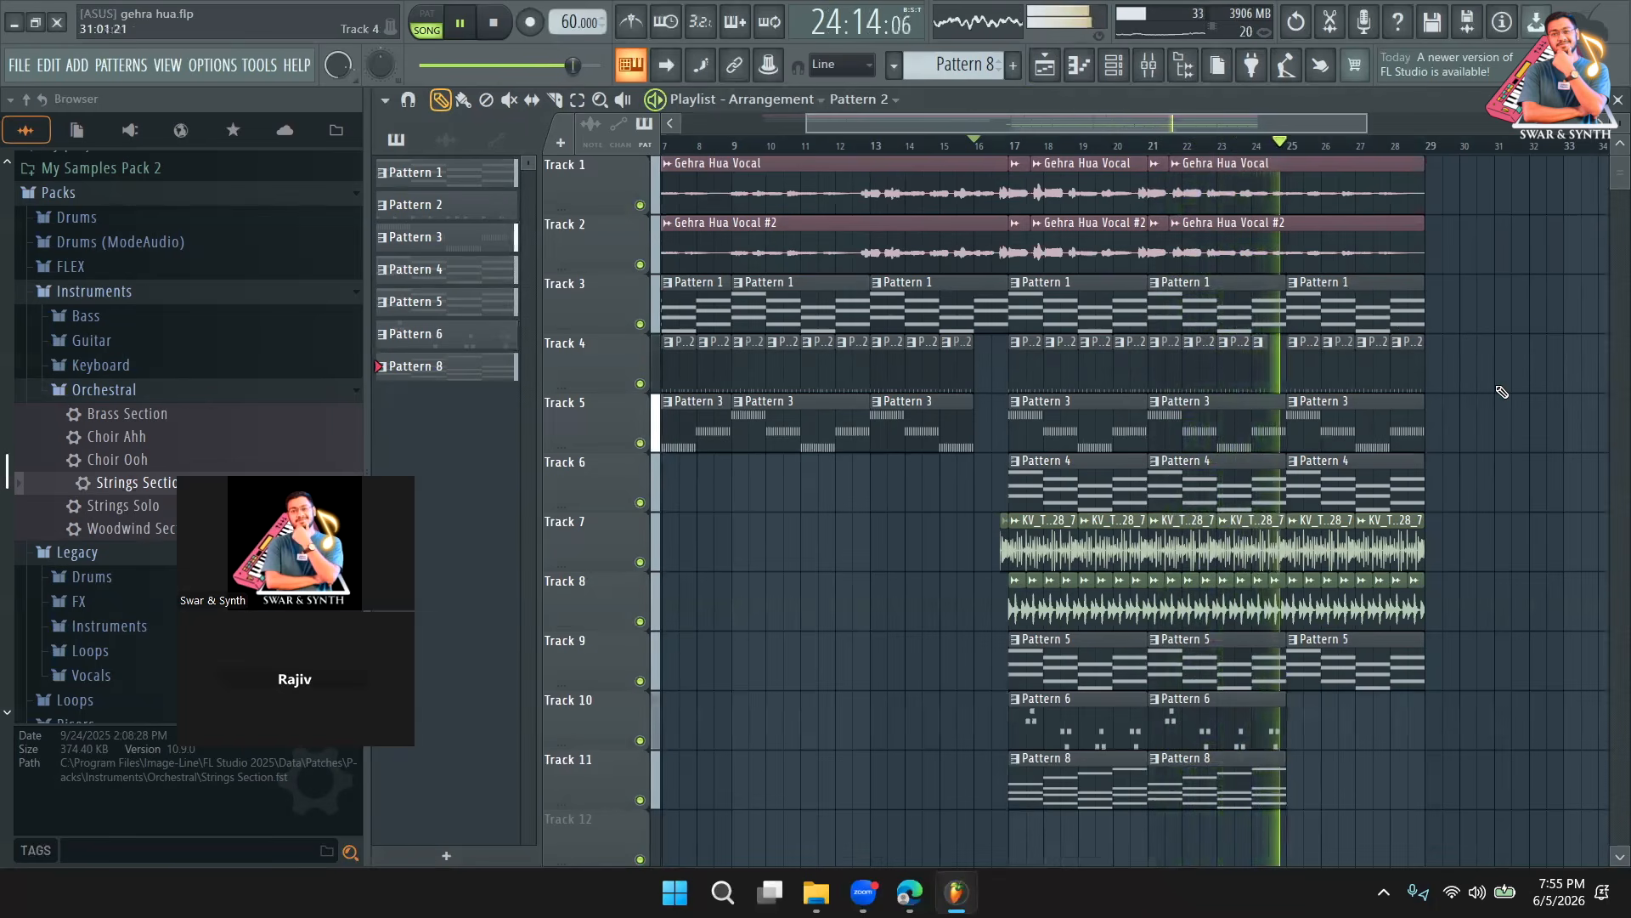
pyautogui.click(1263, 782)
pyautogui.click(1300, 783)
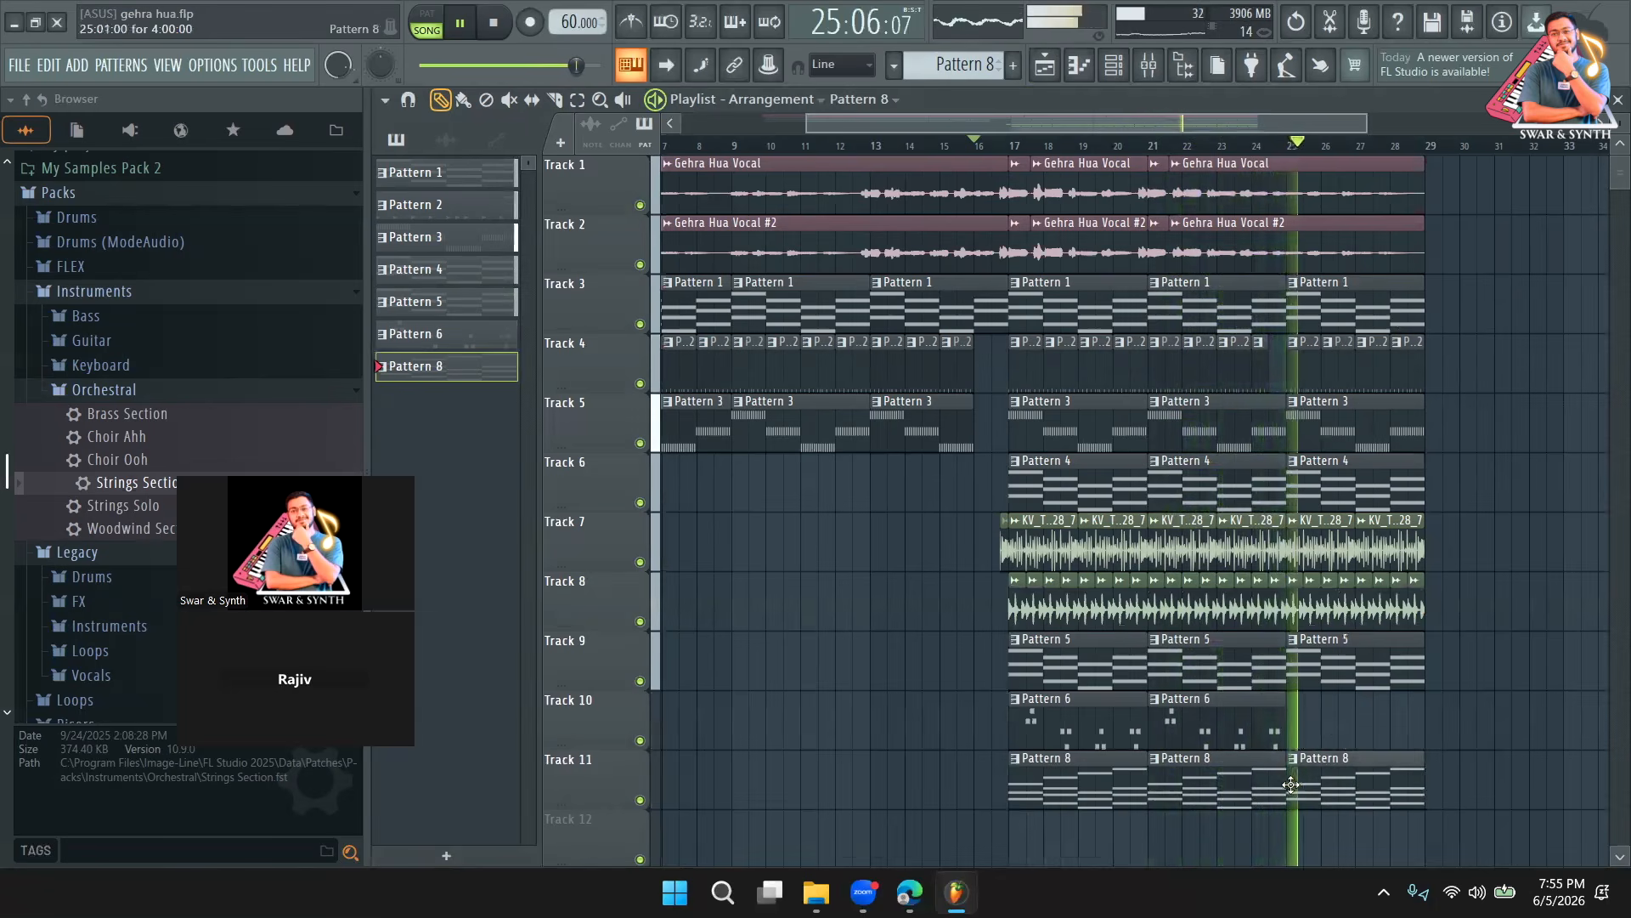
# Slice both Gehra Hua Vocal clips at bar 25 and raise the gain of the final slices to 4.8 dB.
pyautogui.click(556, 101)
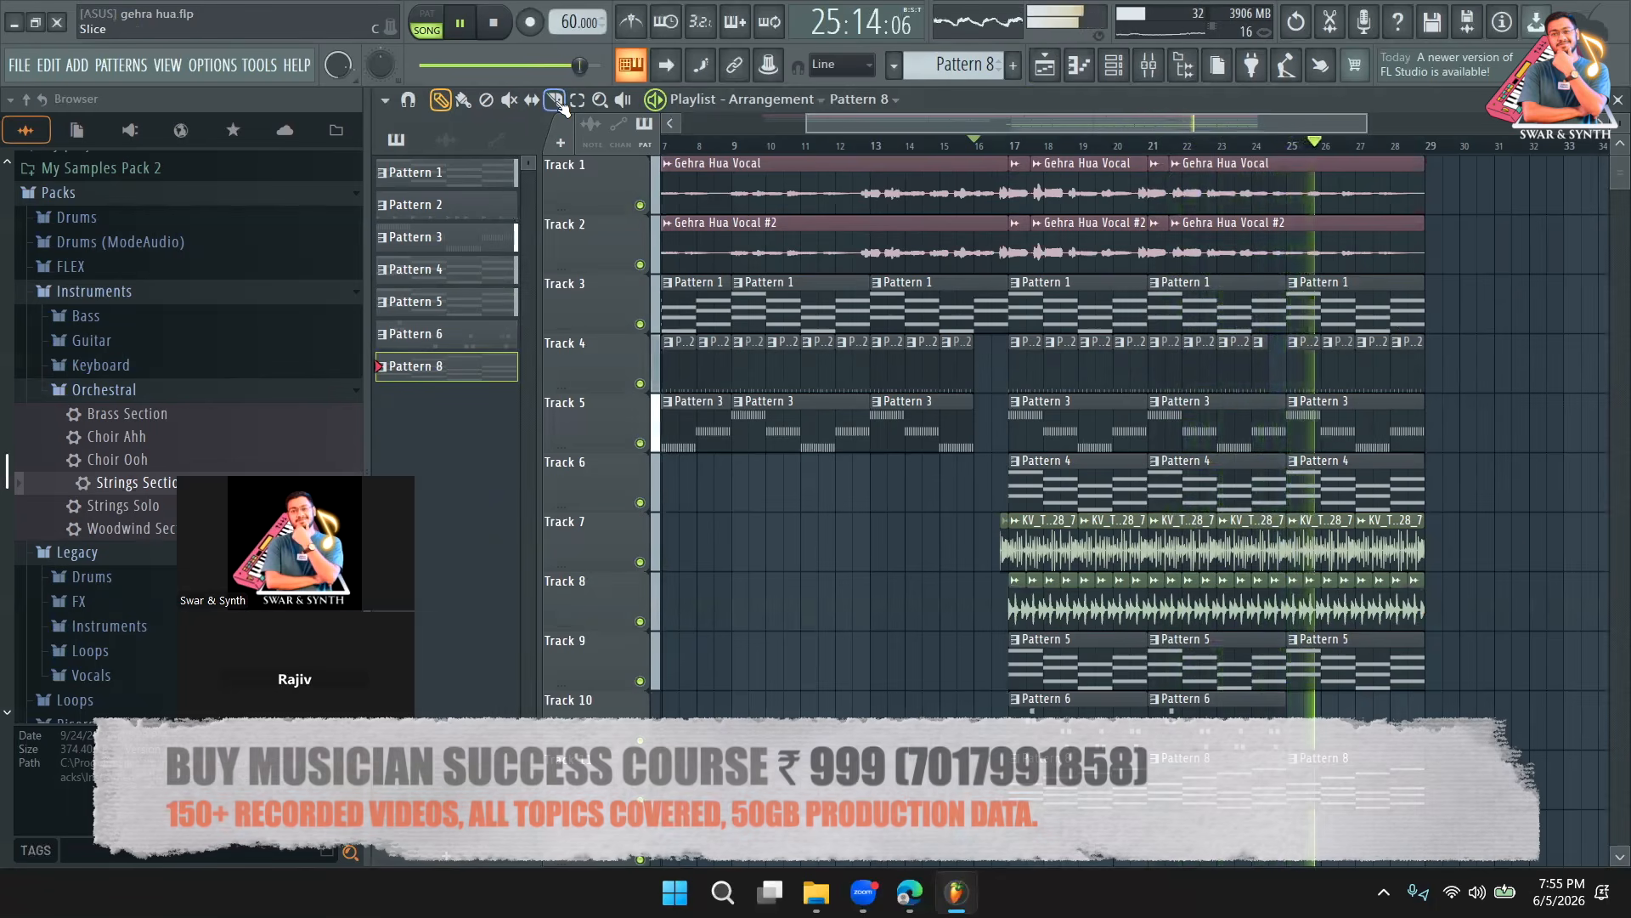
pyautogui.moveTo(1300, 197); pyautogui.dragTo(1296, 248)
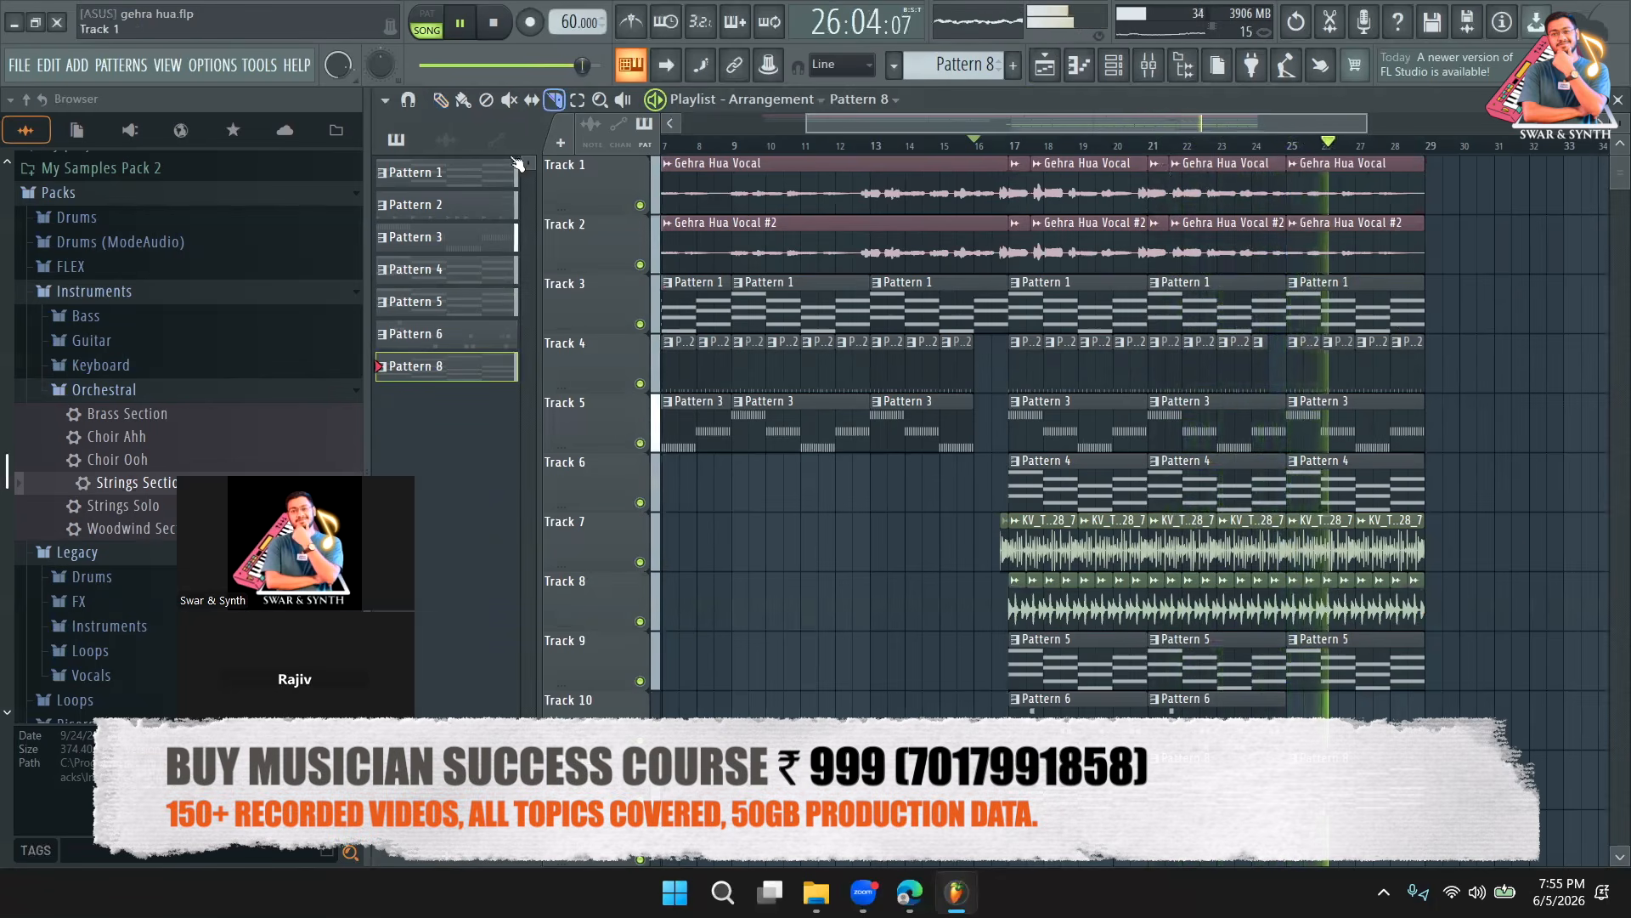
pyautogui.click(577, 101)
pyautogui.moveTo(1505, 260); pyautogui.dragTo(1354, 187)
pyautogui.click(441, 100)
pyautogui.moveTo(1355, 271); pyautogui.dragTo(1356, 245)
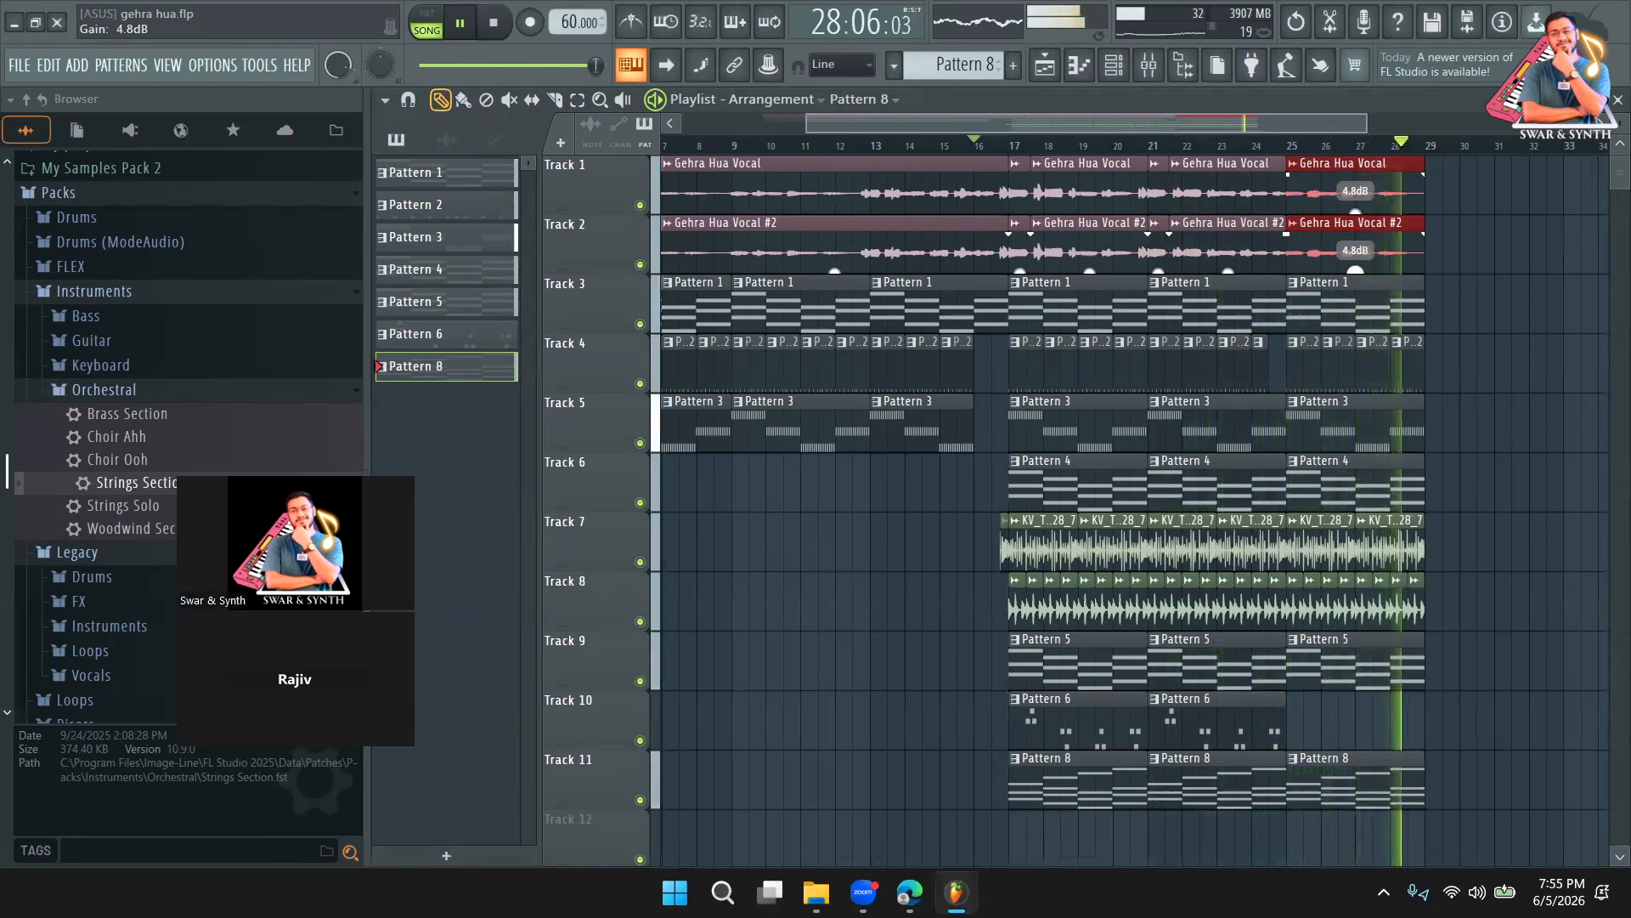
# Extend the last Pattern 1 clip on Track 3 by one bar to bar 30 and stop playback.
pyautogui.keyDown('ctrl'); pyautogui.click(1450, 405); pyautogui.keyUp('ctrl')
pyautogui.moveTo(1424, 319); pyautogui.dragTo(1459, 319)
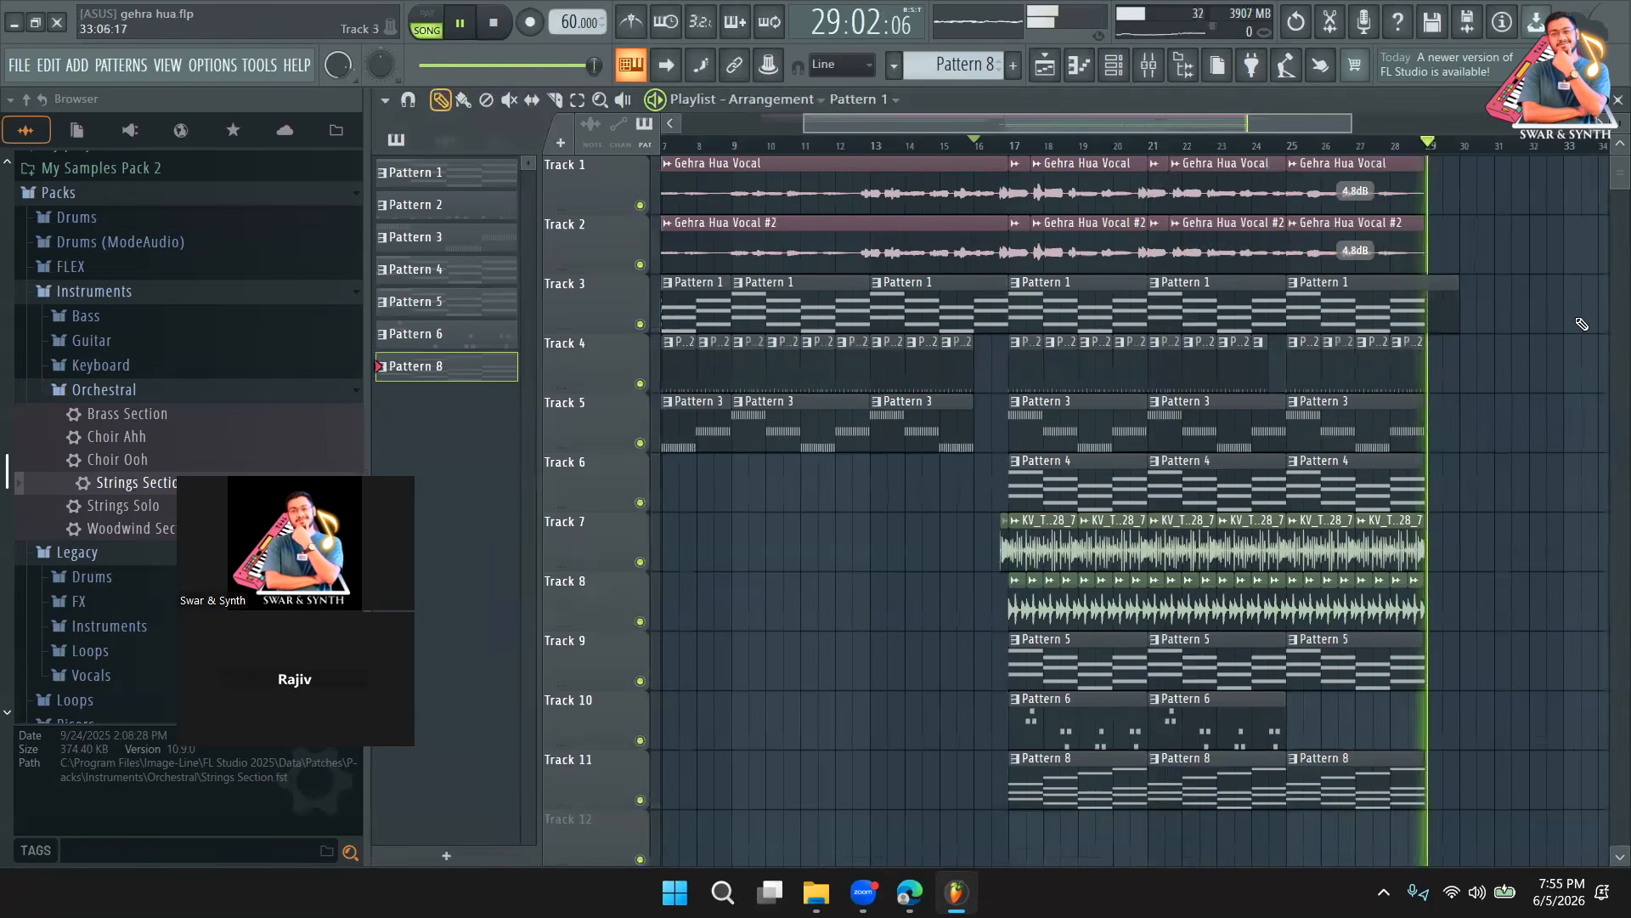
pyautogui.press('space')
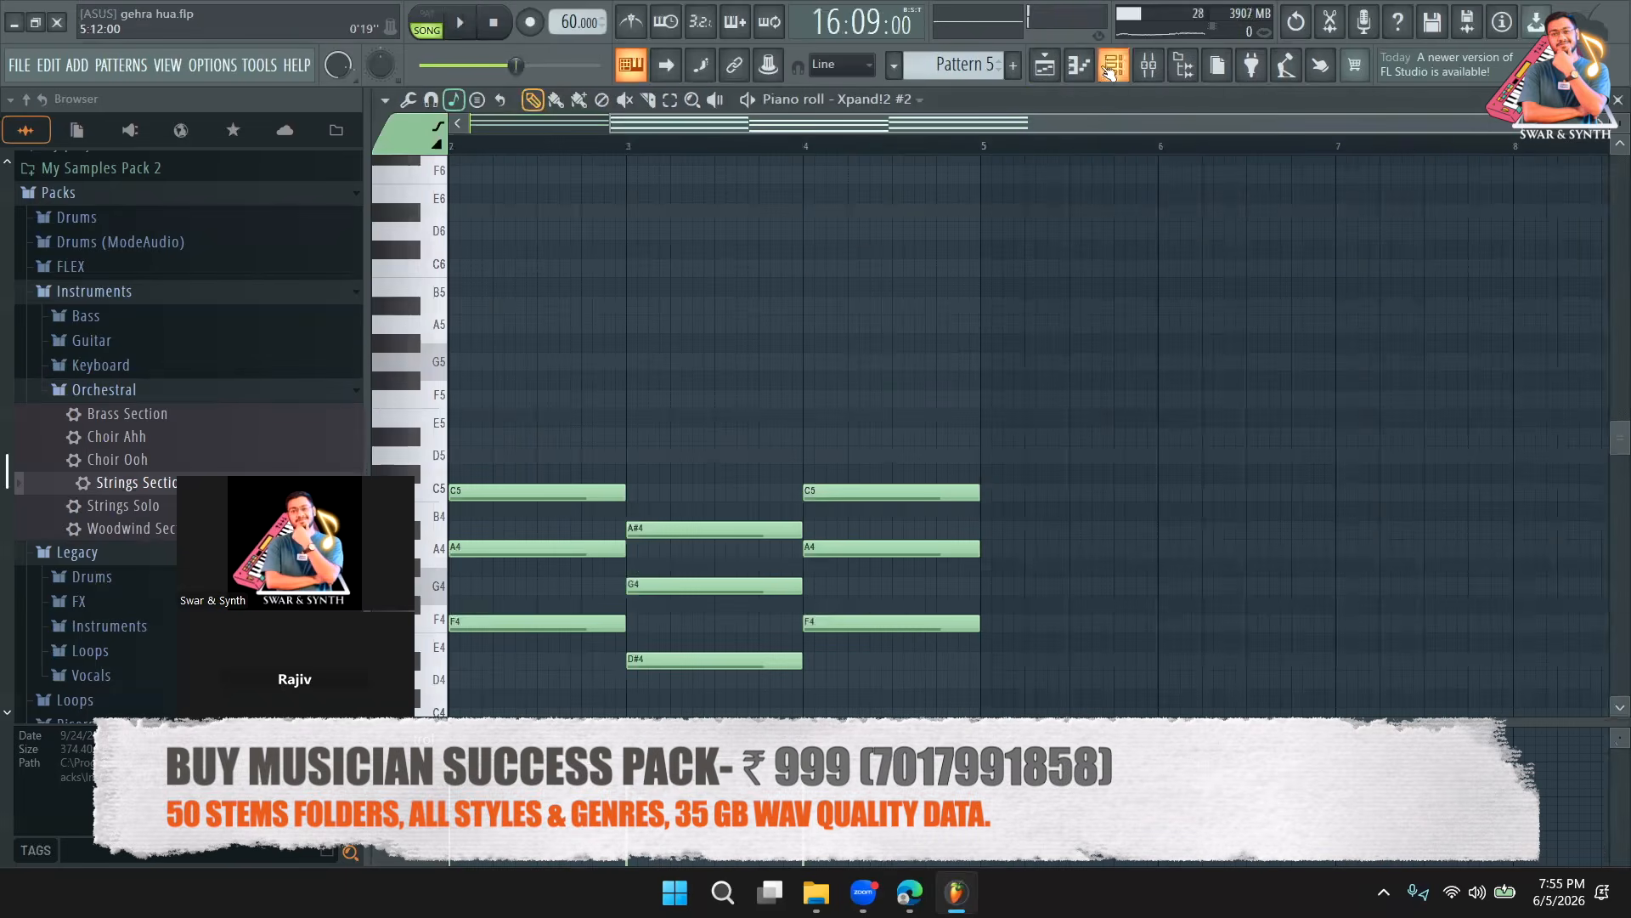
# Copy the Xpand!2 #2 channel's chord notes from Pattern 5 in the Channel rack.
pyautogui.click(1109, 71)
pyautogui.rightClick(554, 374)
pyautogui.click(387, 470)
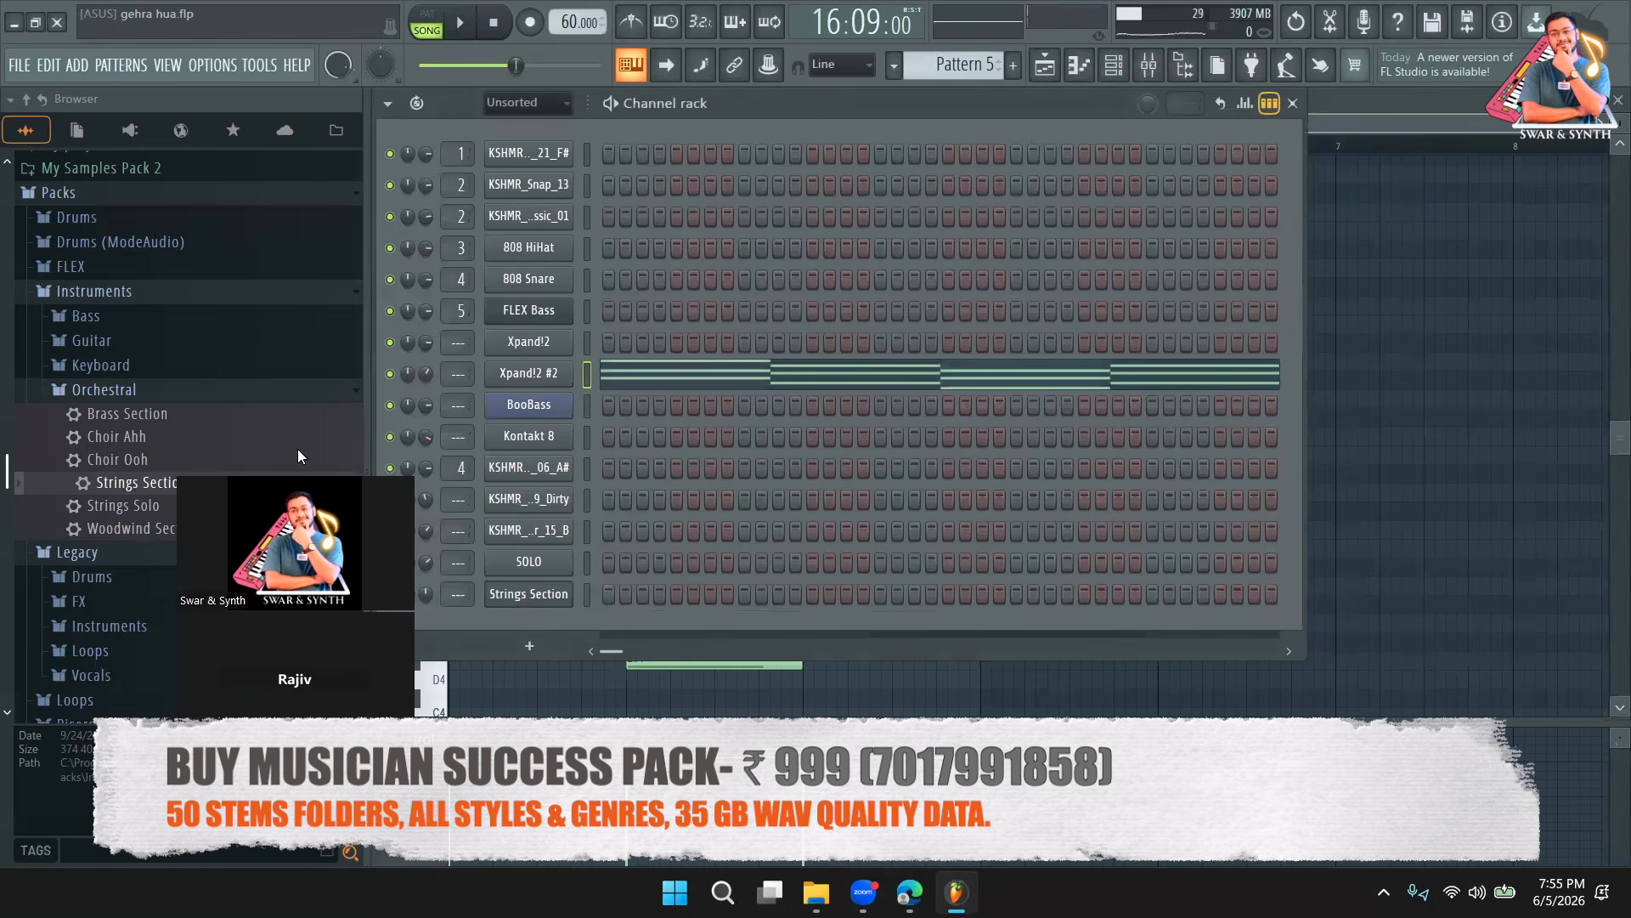
# Add the Nexus synth as a new channel below Strings Section.
pyautogui.click(522, 629)
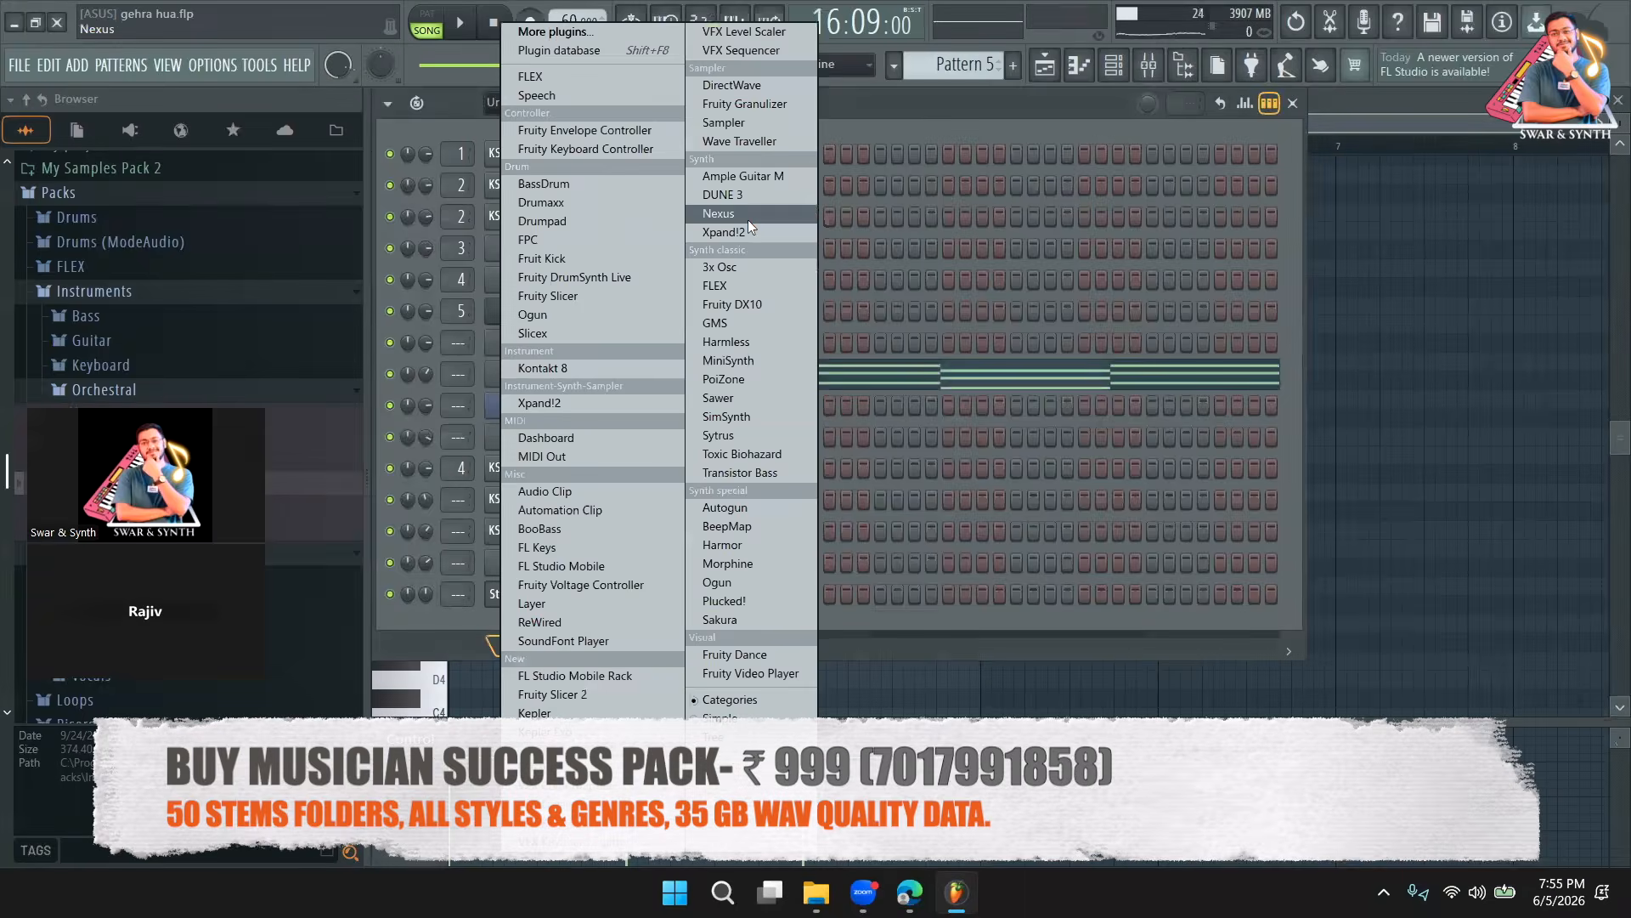
pyautogui.click(747, 219)
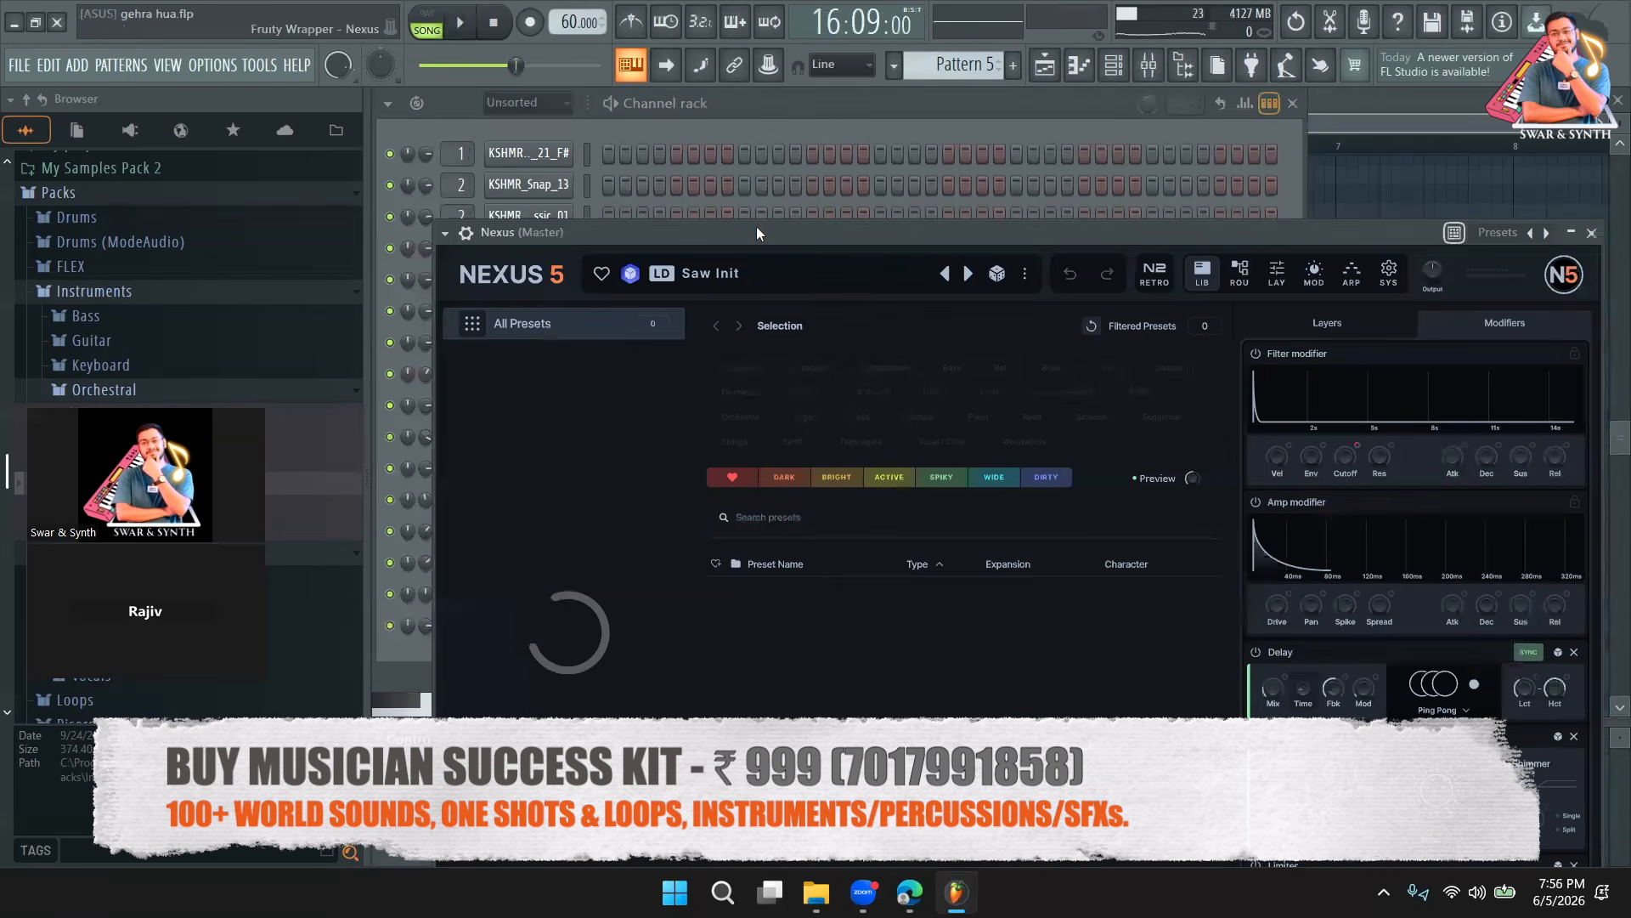
pyautogui.click(770, 119)
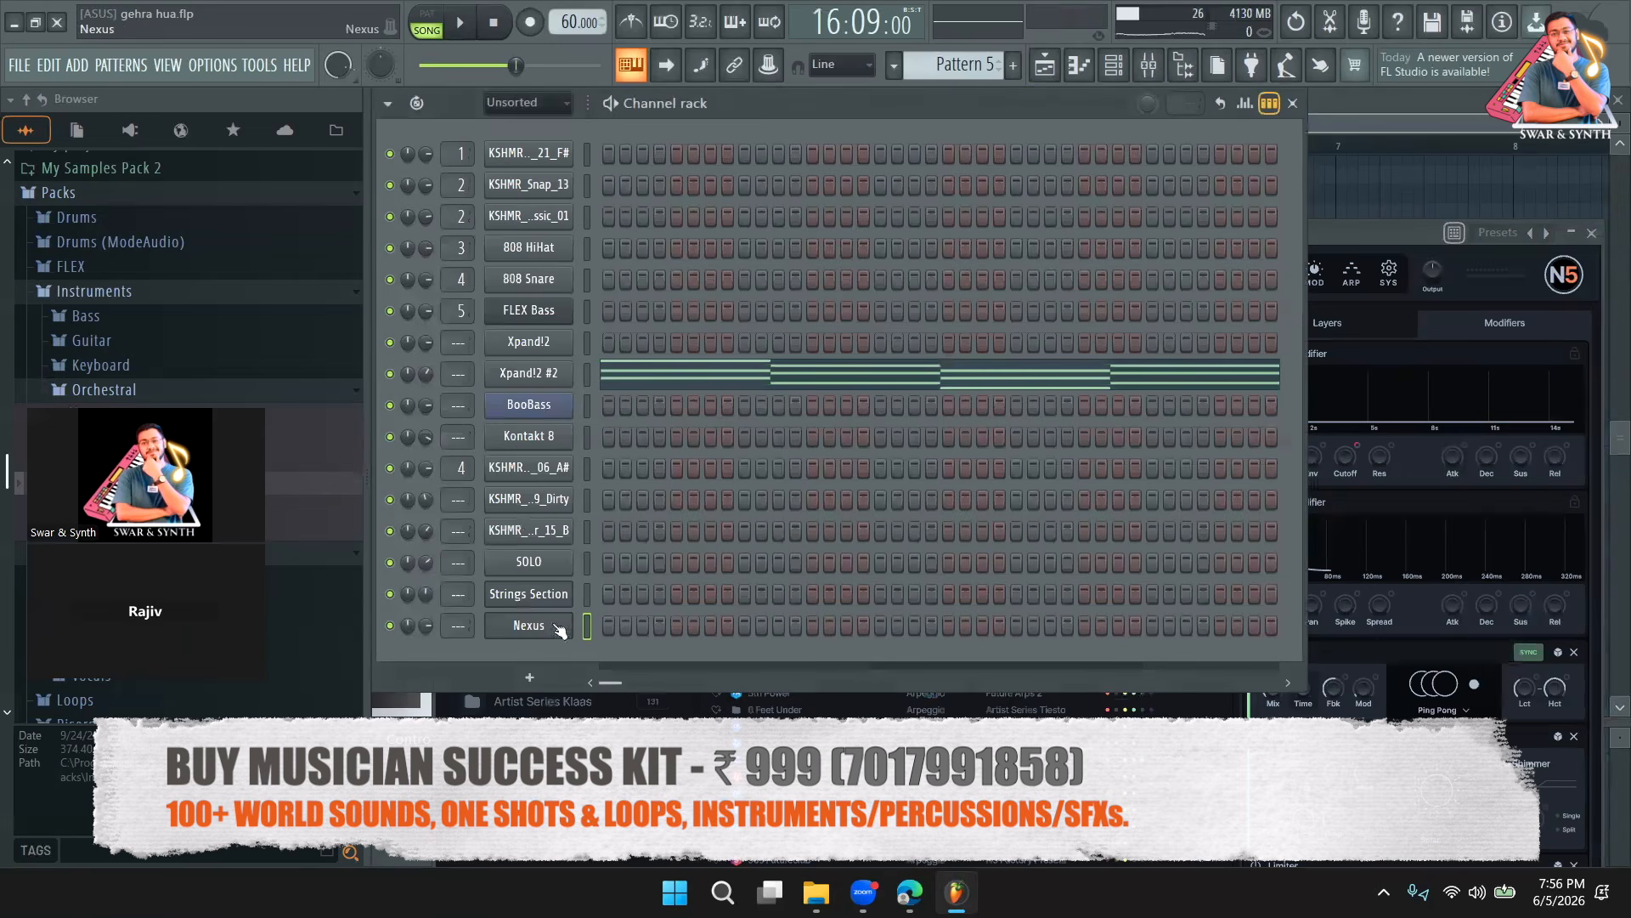
# Switch to the empty Pattern 11 and paste the copied chord notes into the Nexus channel.
pyautogui.scroll(3, 960, 71)
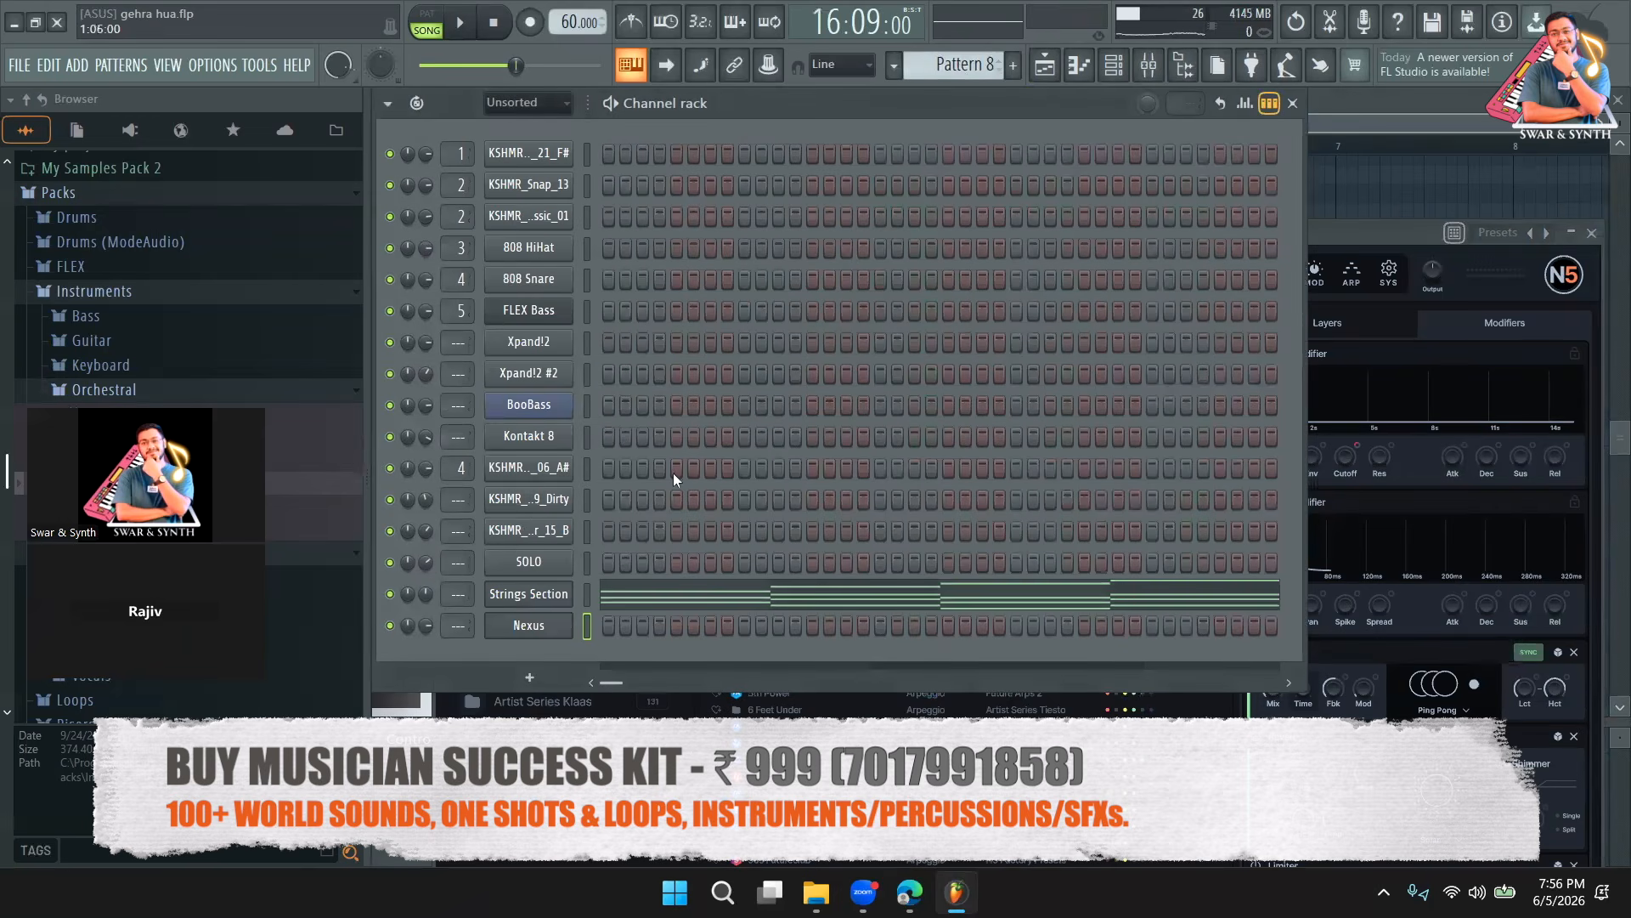
pyautogui.scroll(3, 960, 71)
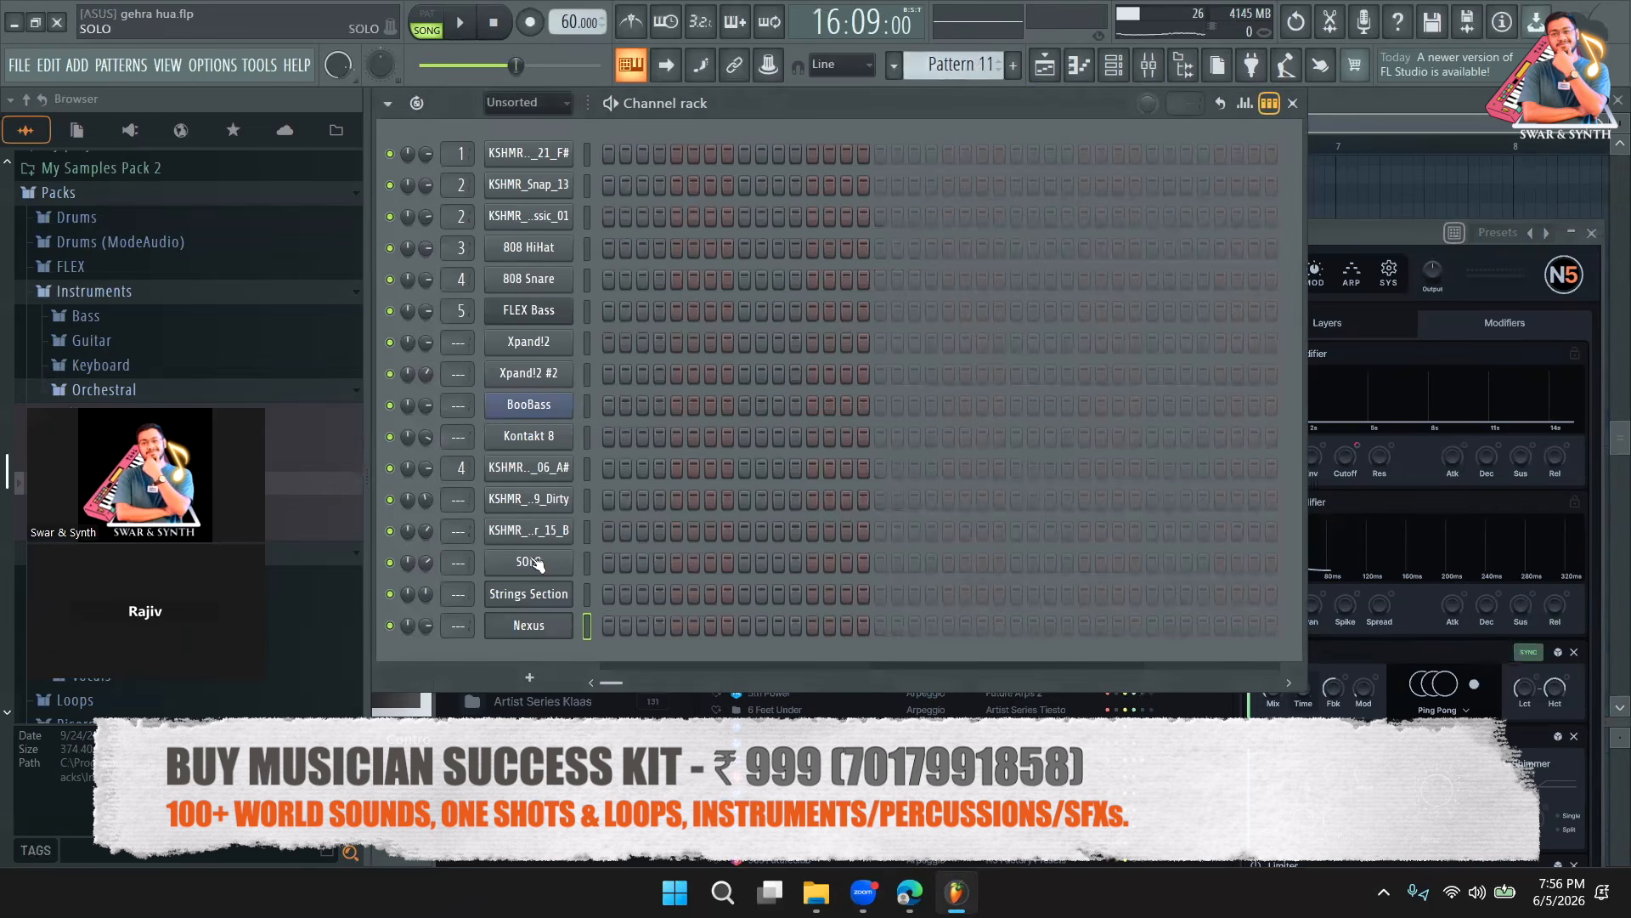
pyautogui.rightClick(561, 627)
pyautogui.click(787, 602)
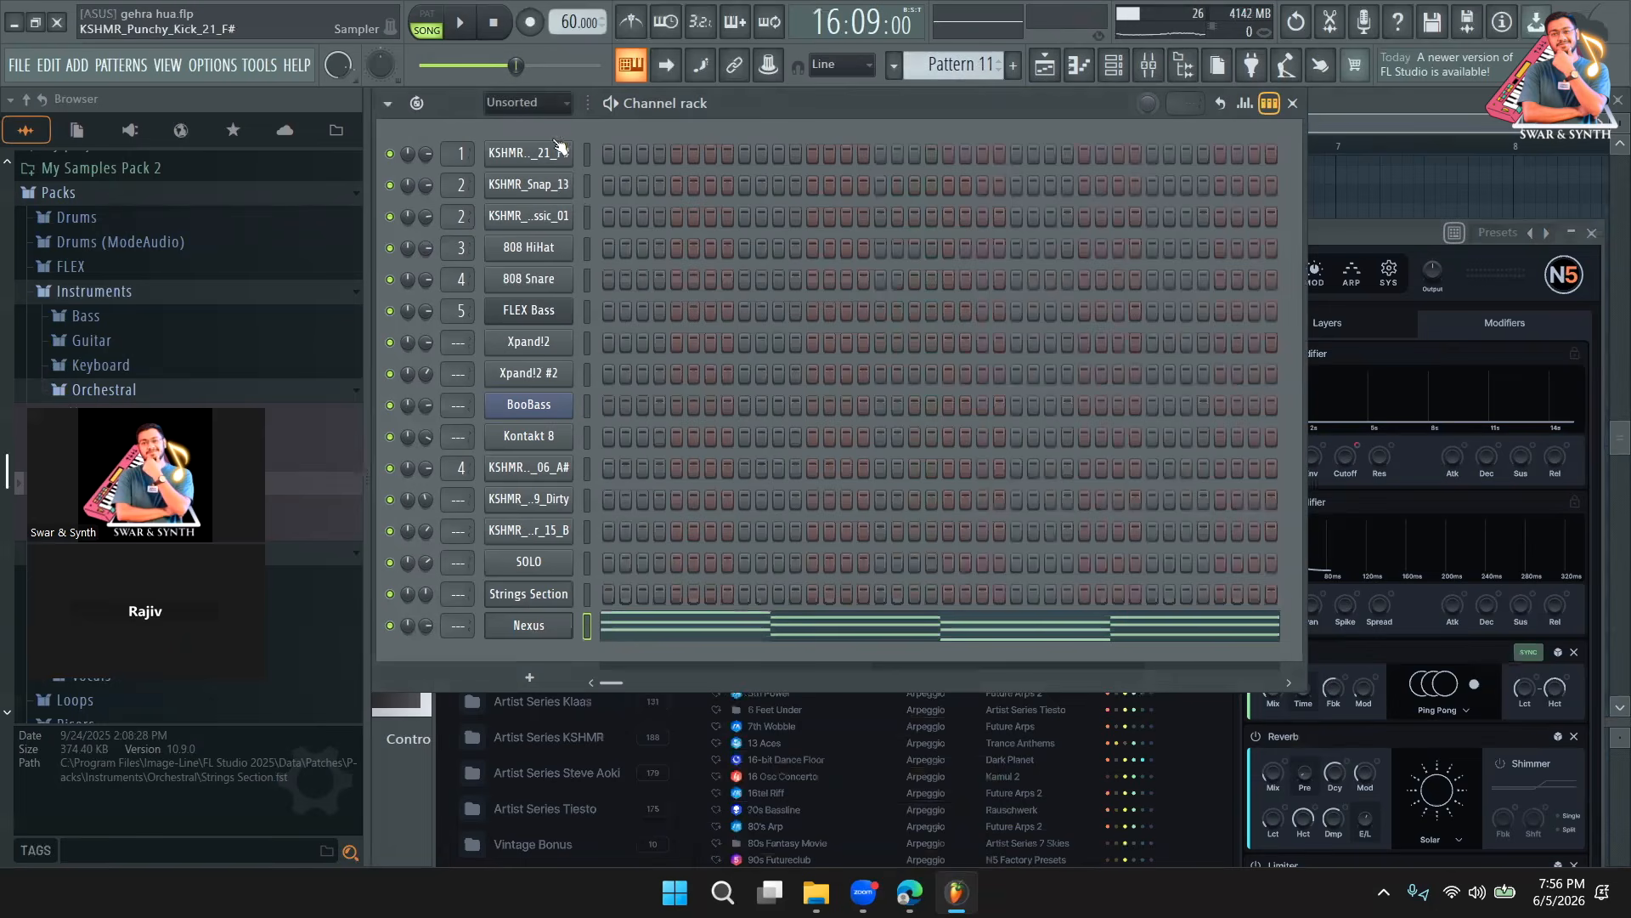
# Filter the Nexus preset library to the Arpeggio type and search it for "rom".
pyautogui.click(1312, 226)
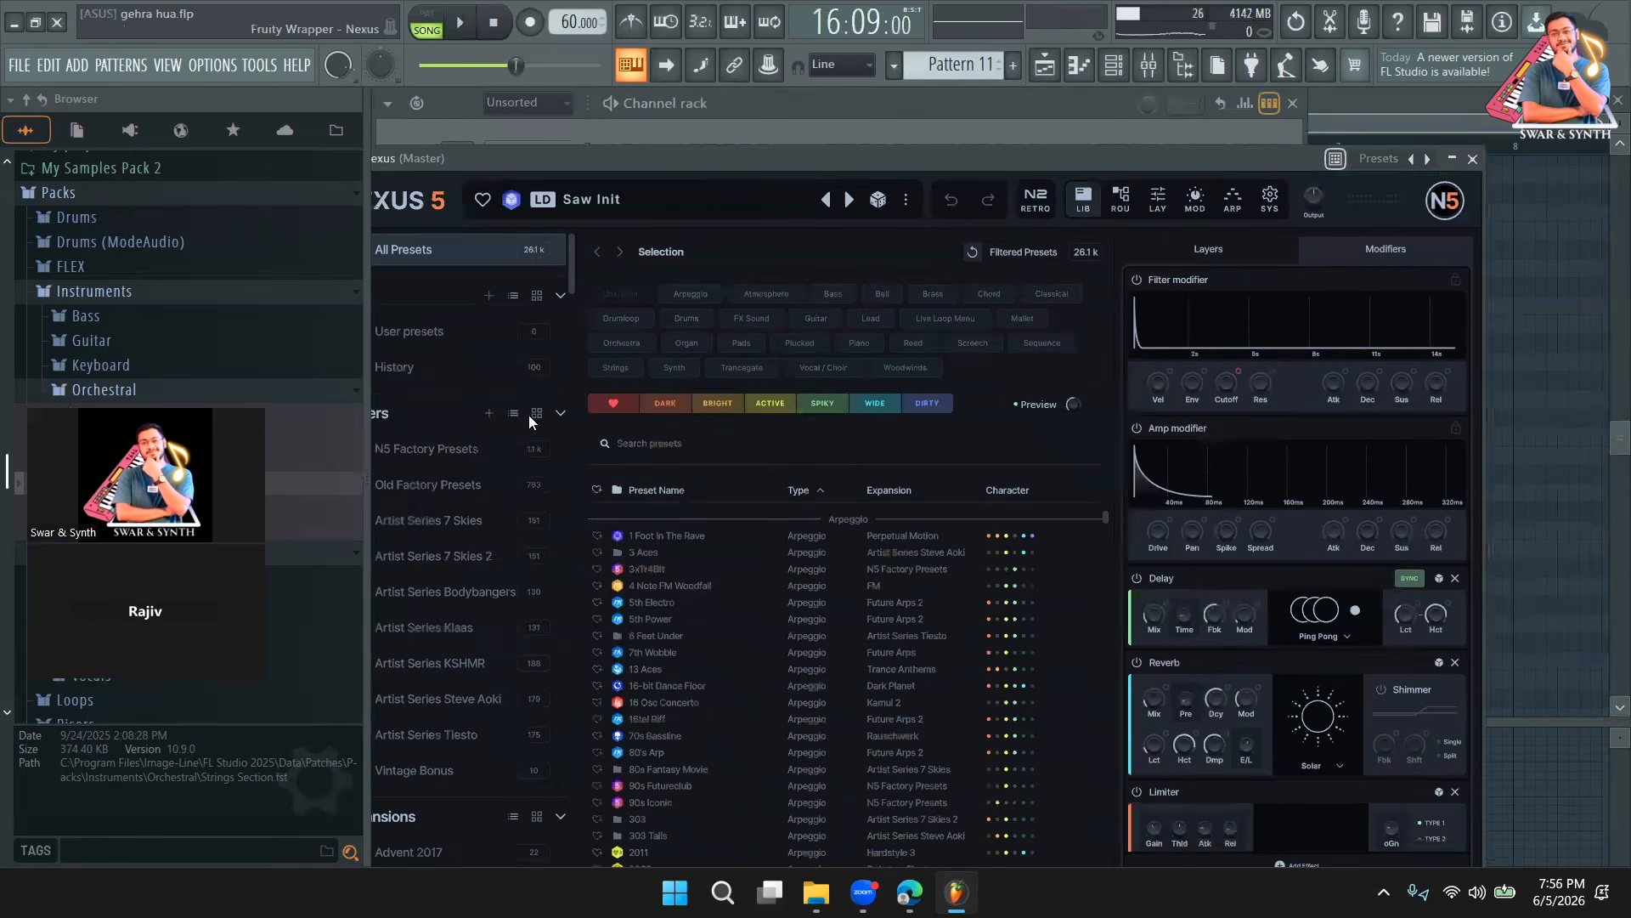
pyautogui.click(714, 292)
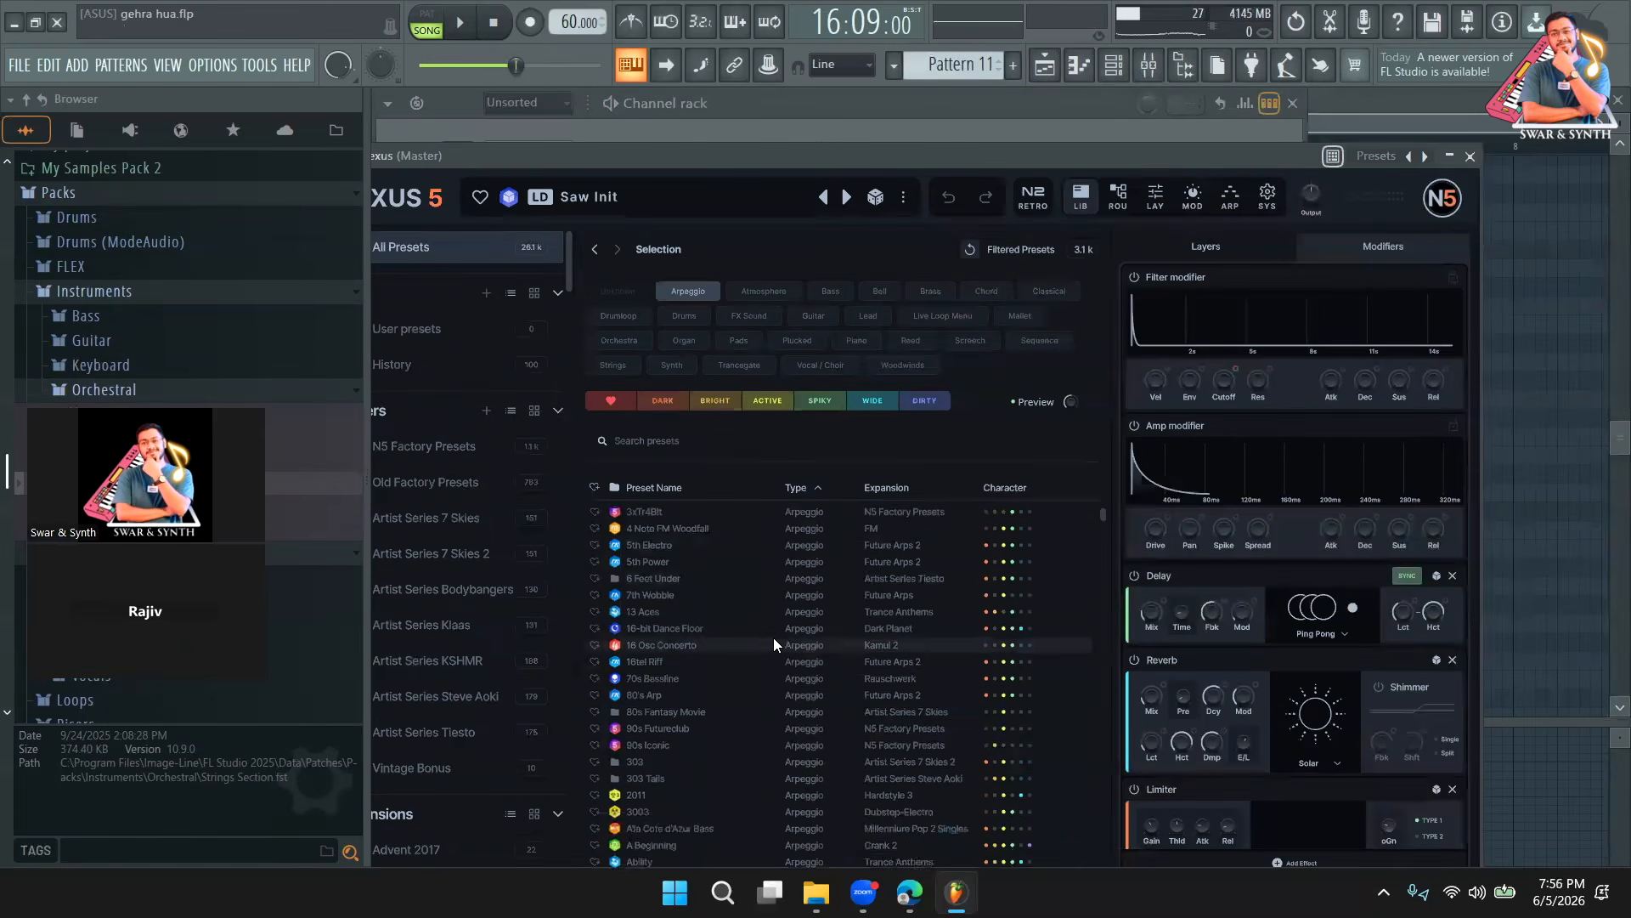
pyautogui.scroll(-5, 701, 724)
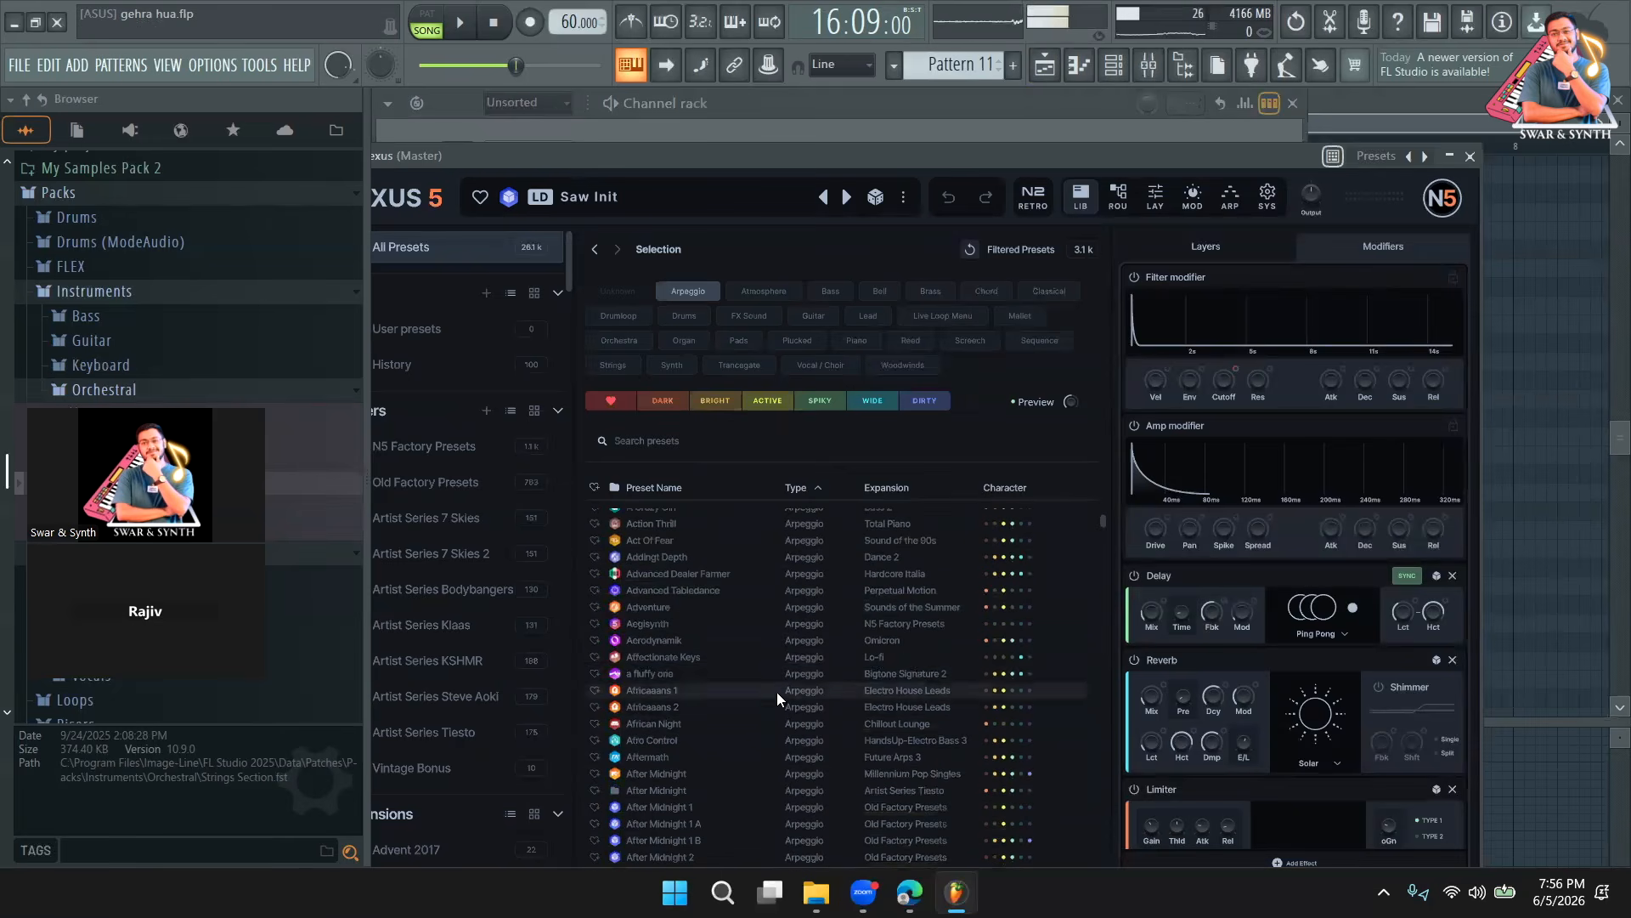
pyautogui.click(685, 439)
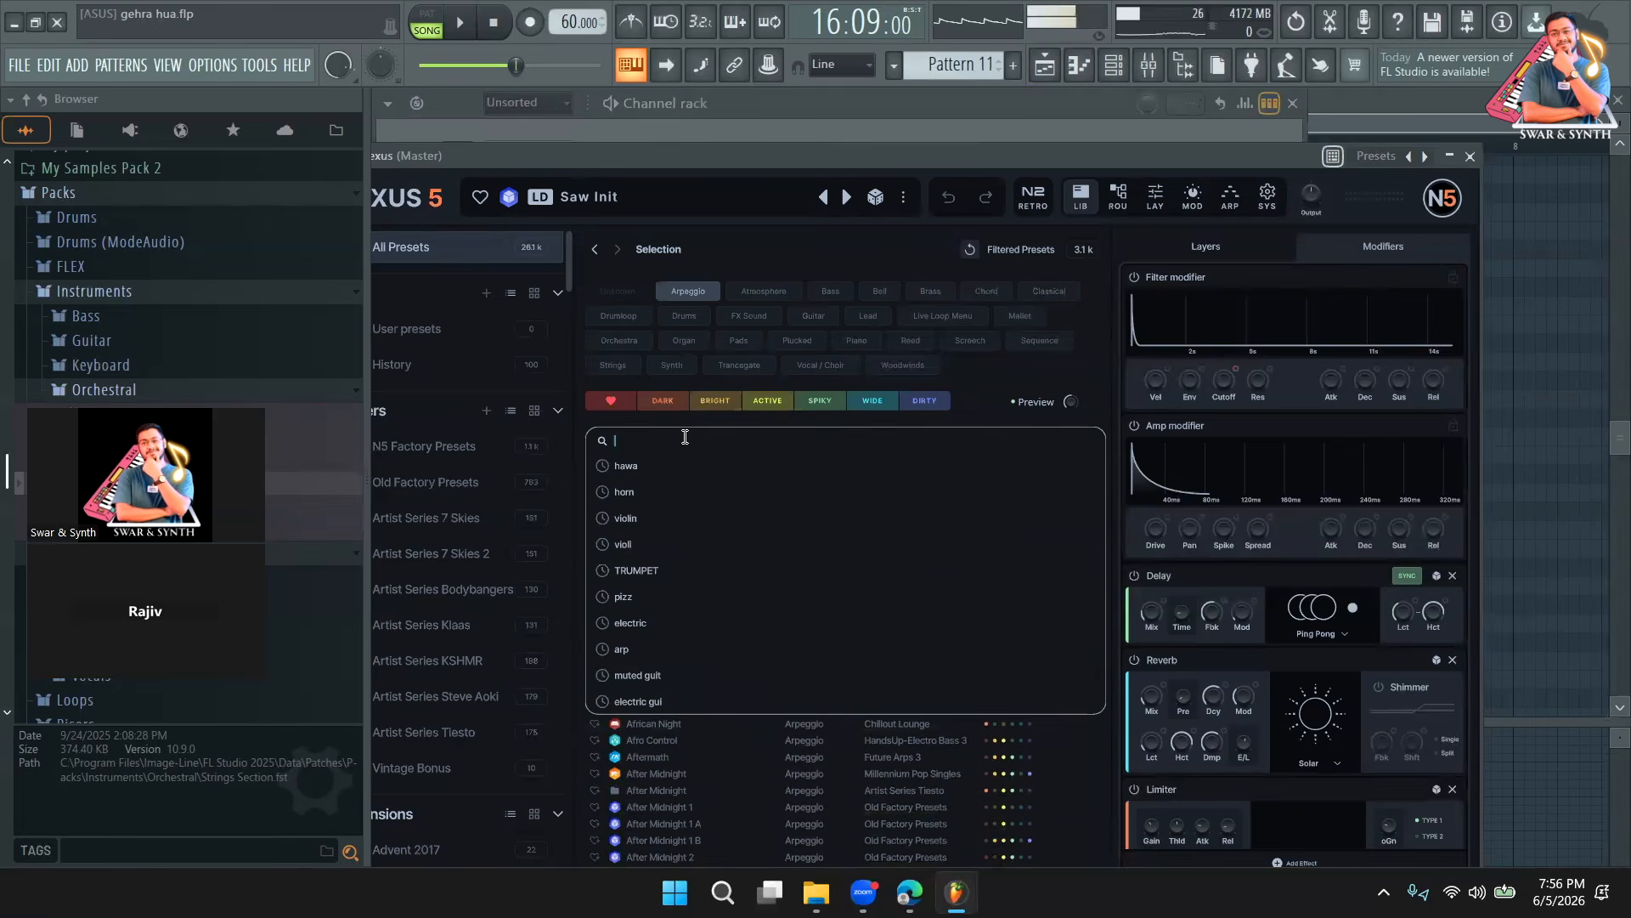
pyautogui.write('rom')
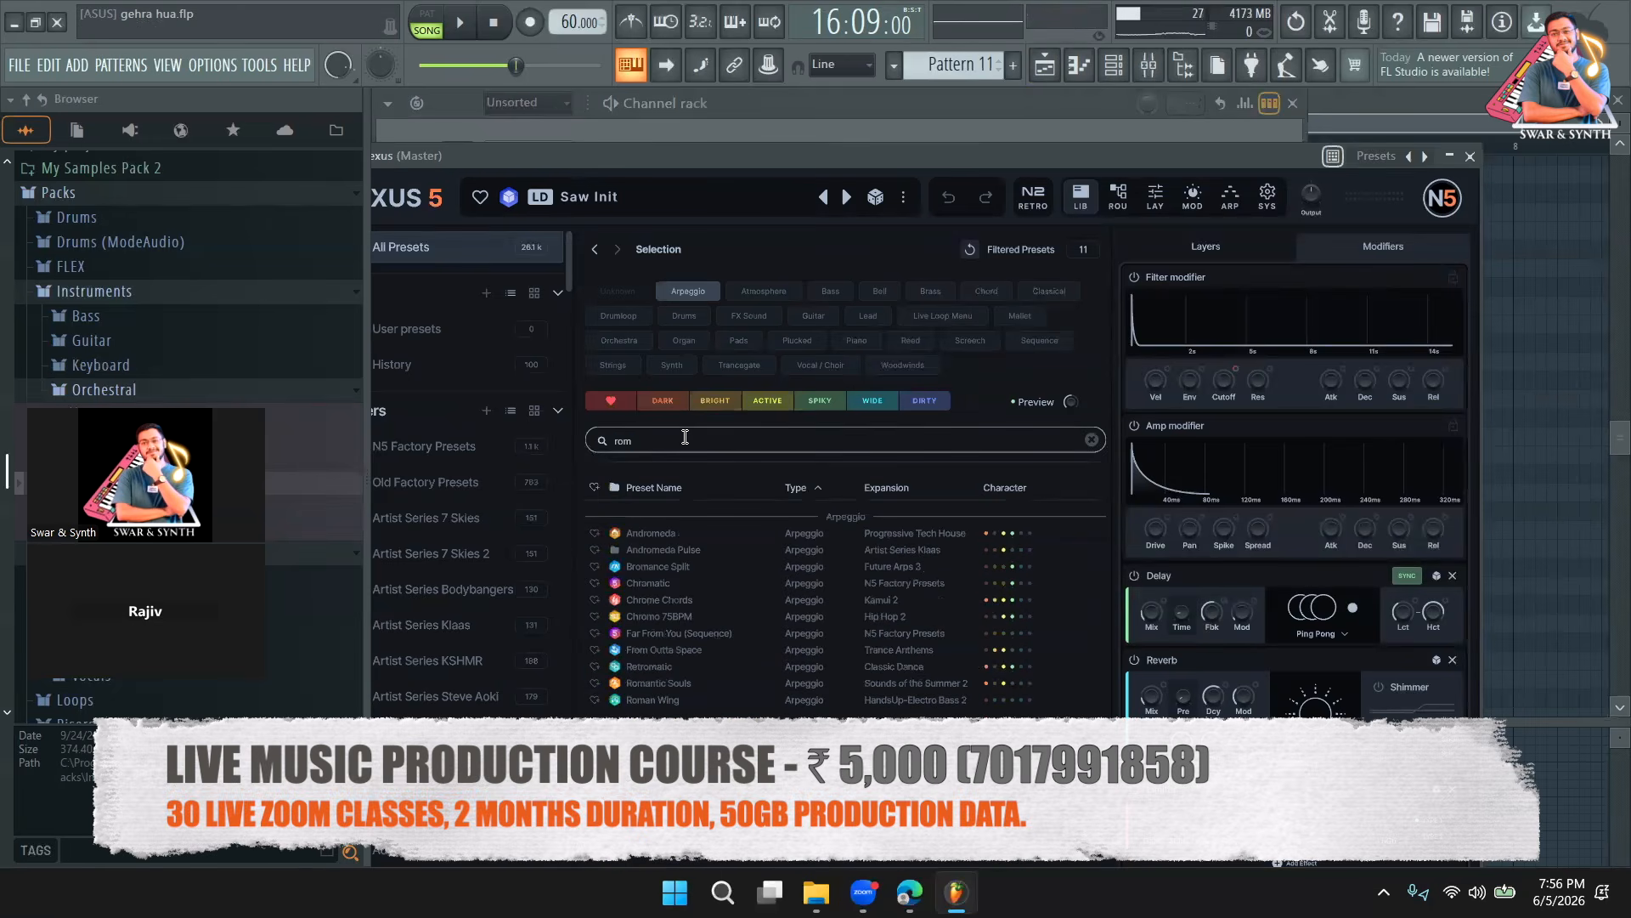
# Preview the arpeggio presets Romantic Souls, Retromatic, Bromance Split, Chromatic and Chrome Chords.
pyautogui.click(659, 683)
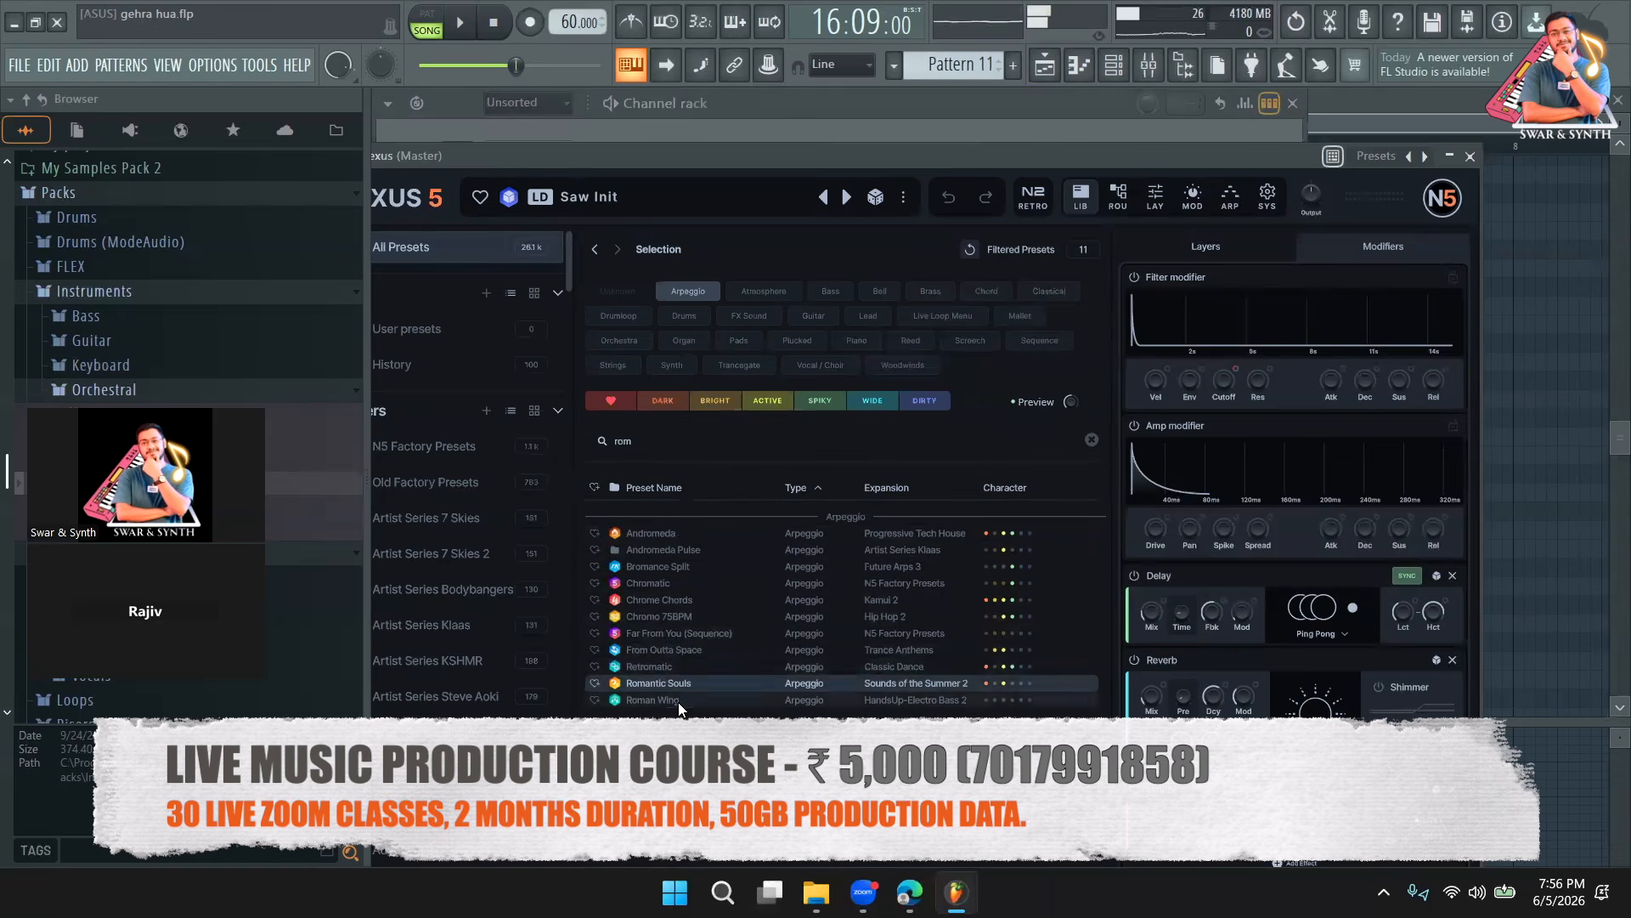
pyautogui.click(666, 666)
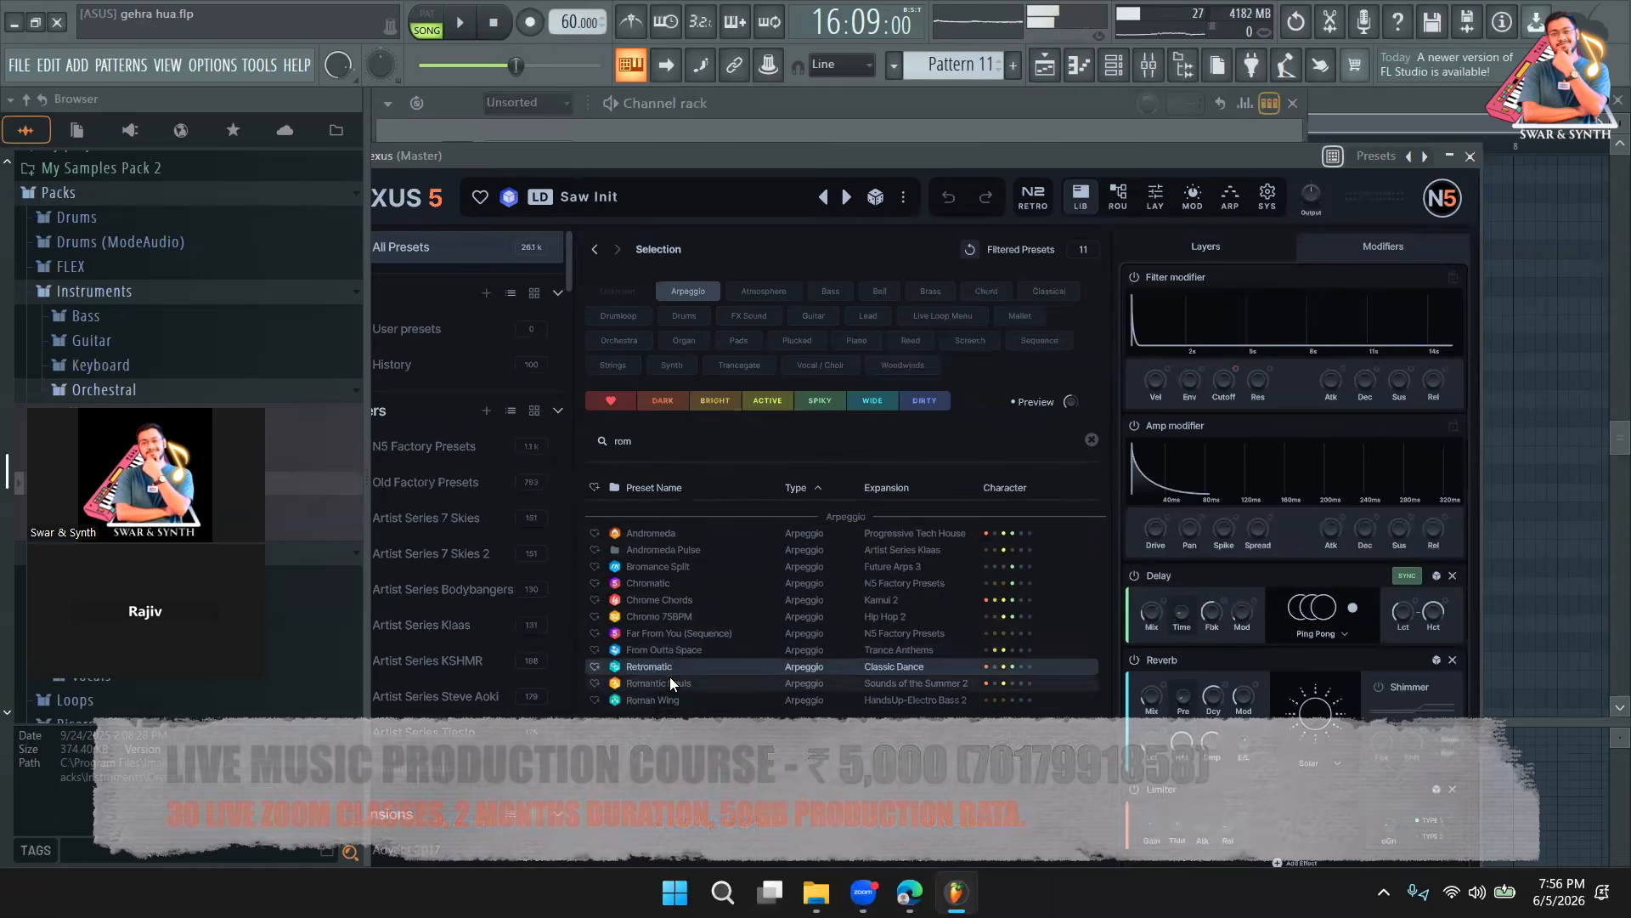
pyautogui.click(683, 571)
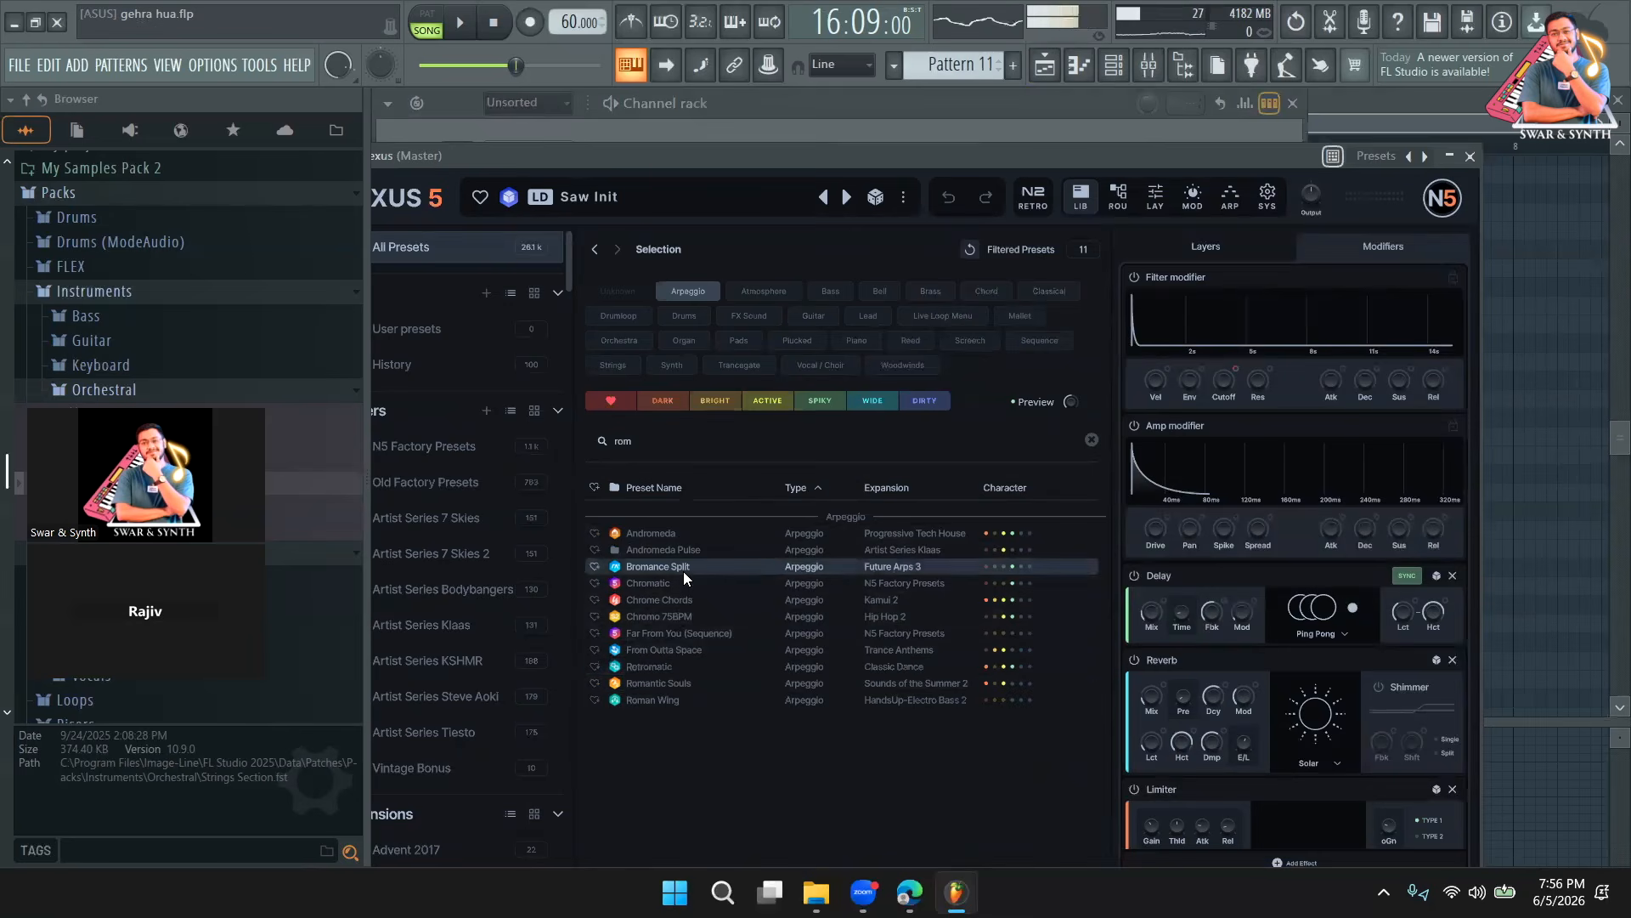
pyautogui.click(693, 581)
pyautogui.click(690, 598)
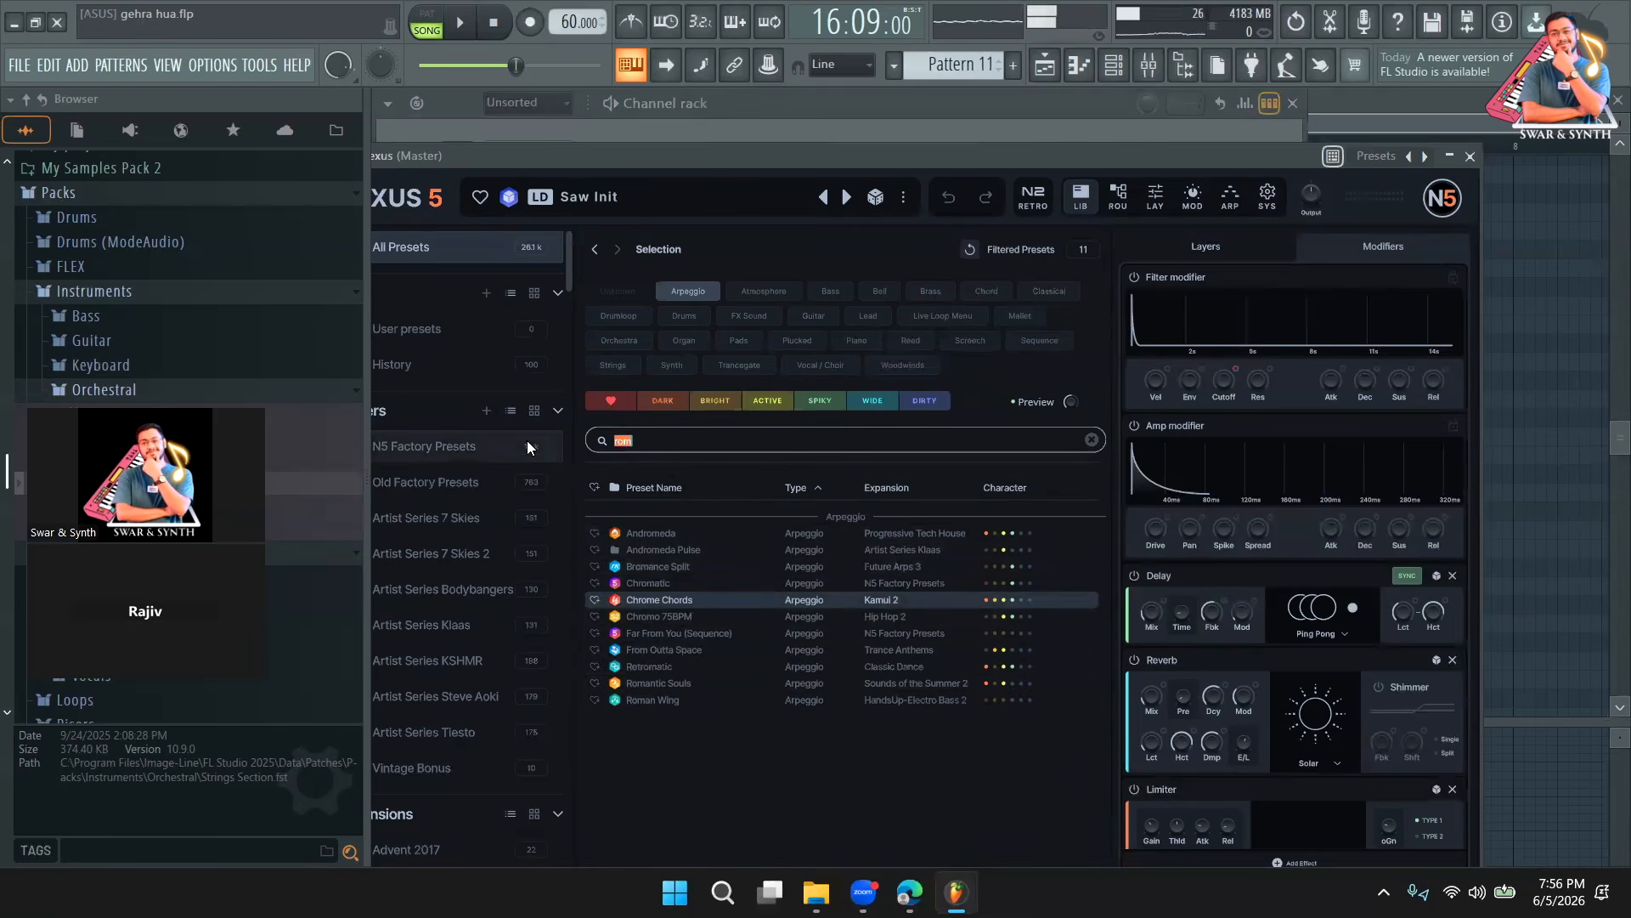
# Search the arpeggio presets for "love" and preview candidates from Chord Lover through Dreamlove to Organ Love.
pyautogui.write('love')
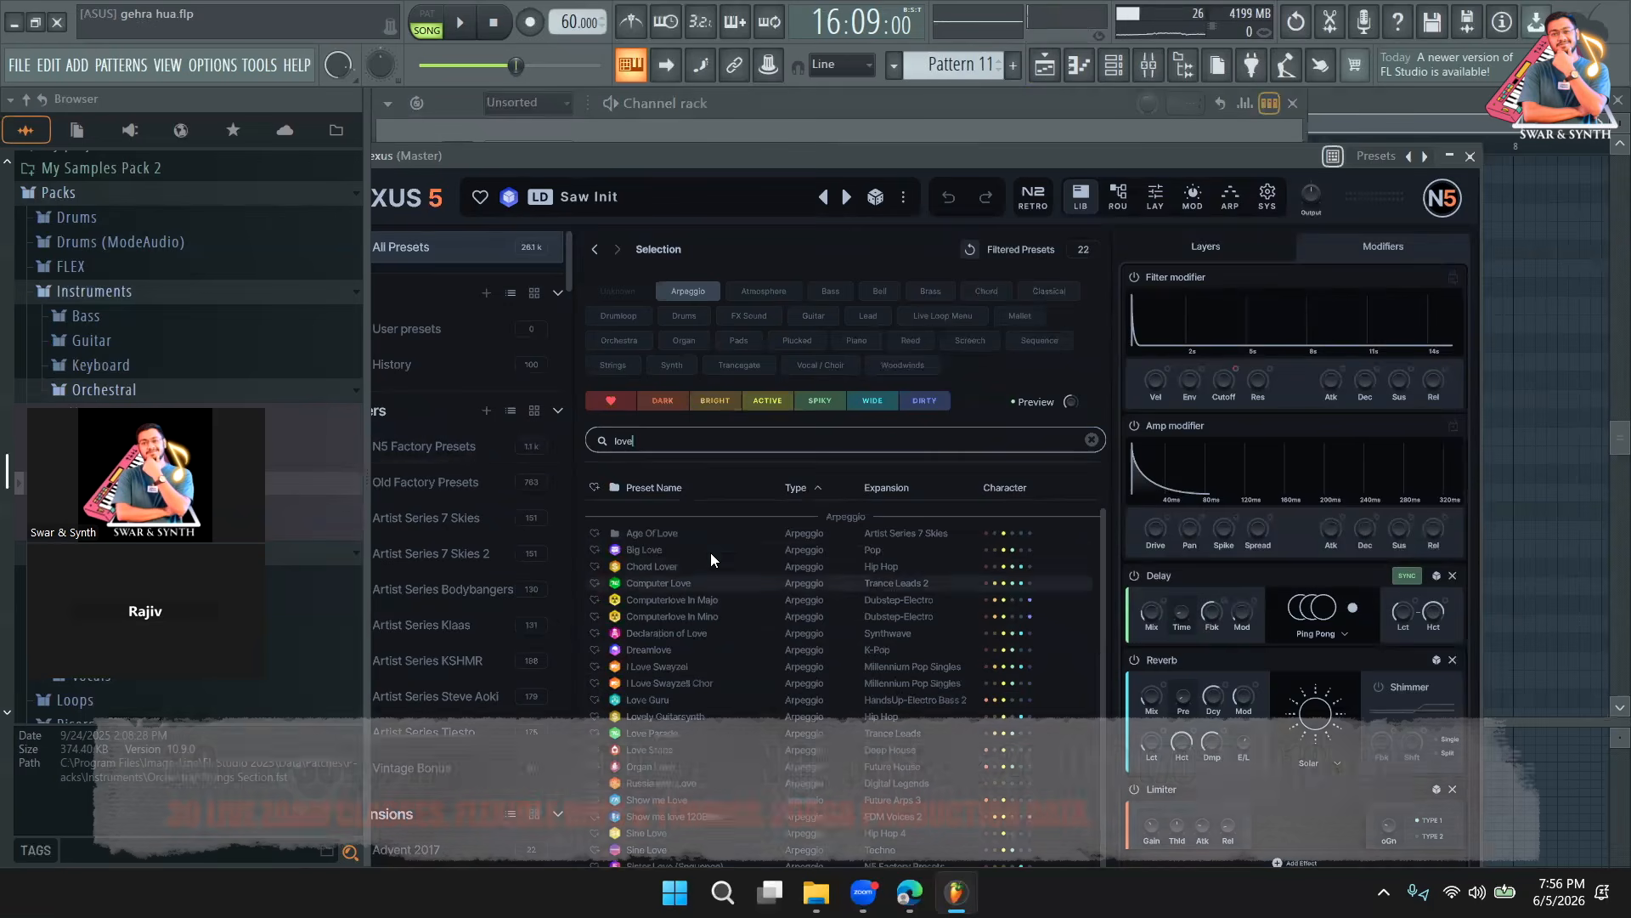
pyautogui.click(688, 569)
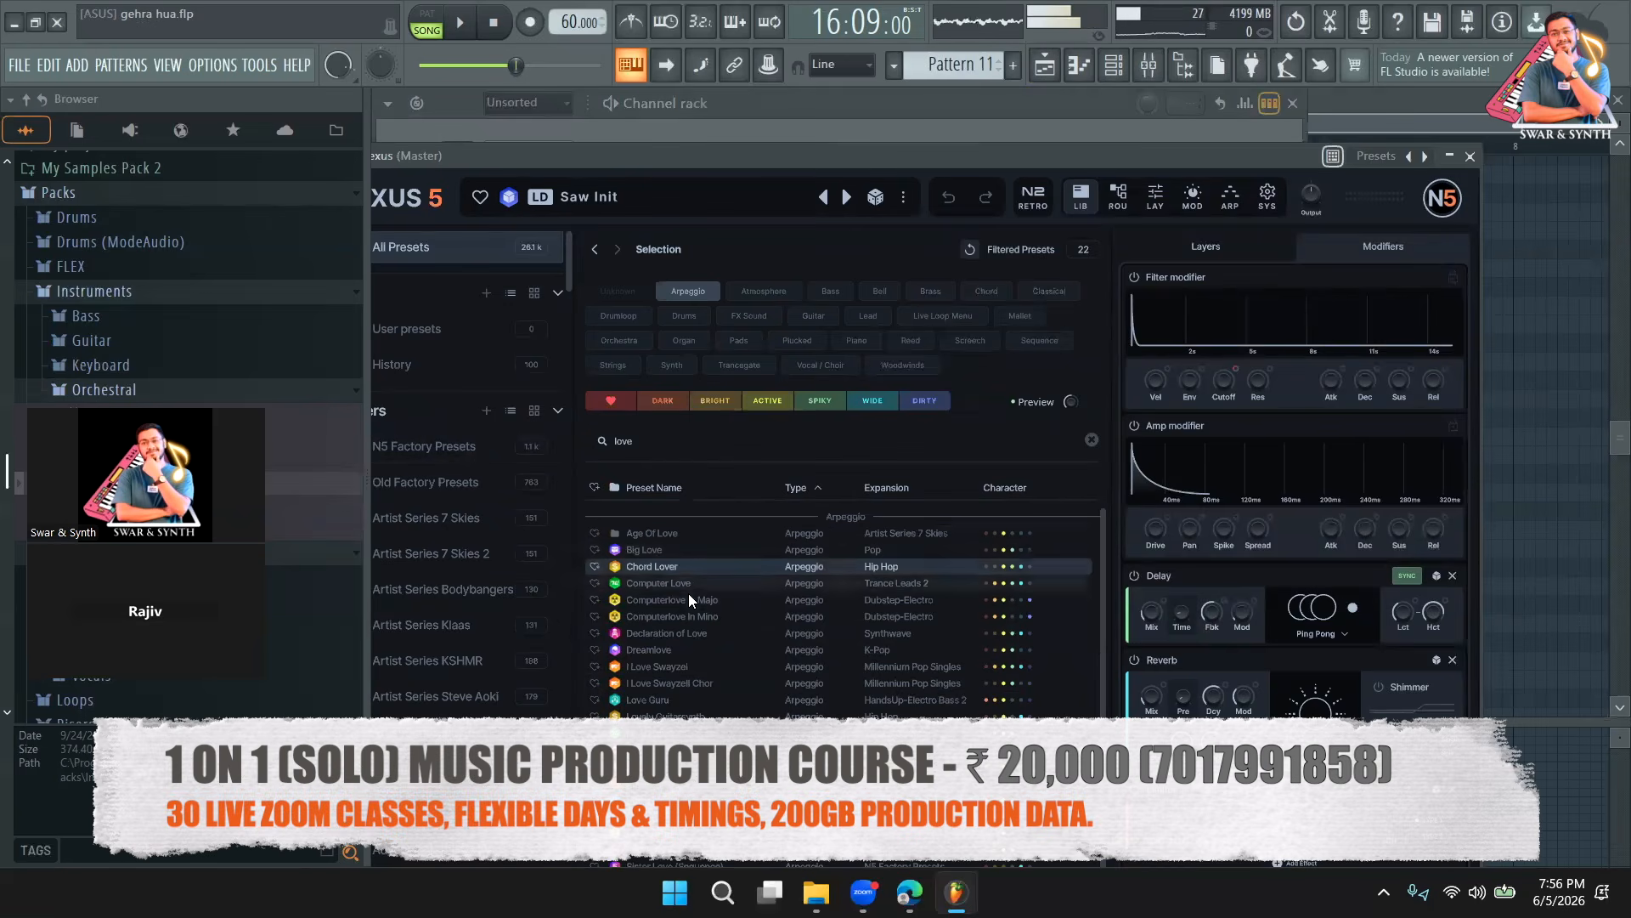
pyautogui.click(688, 599)
pyautogui.click(681, 633)
pyautogui.click(679, 649)
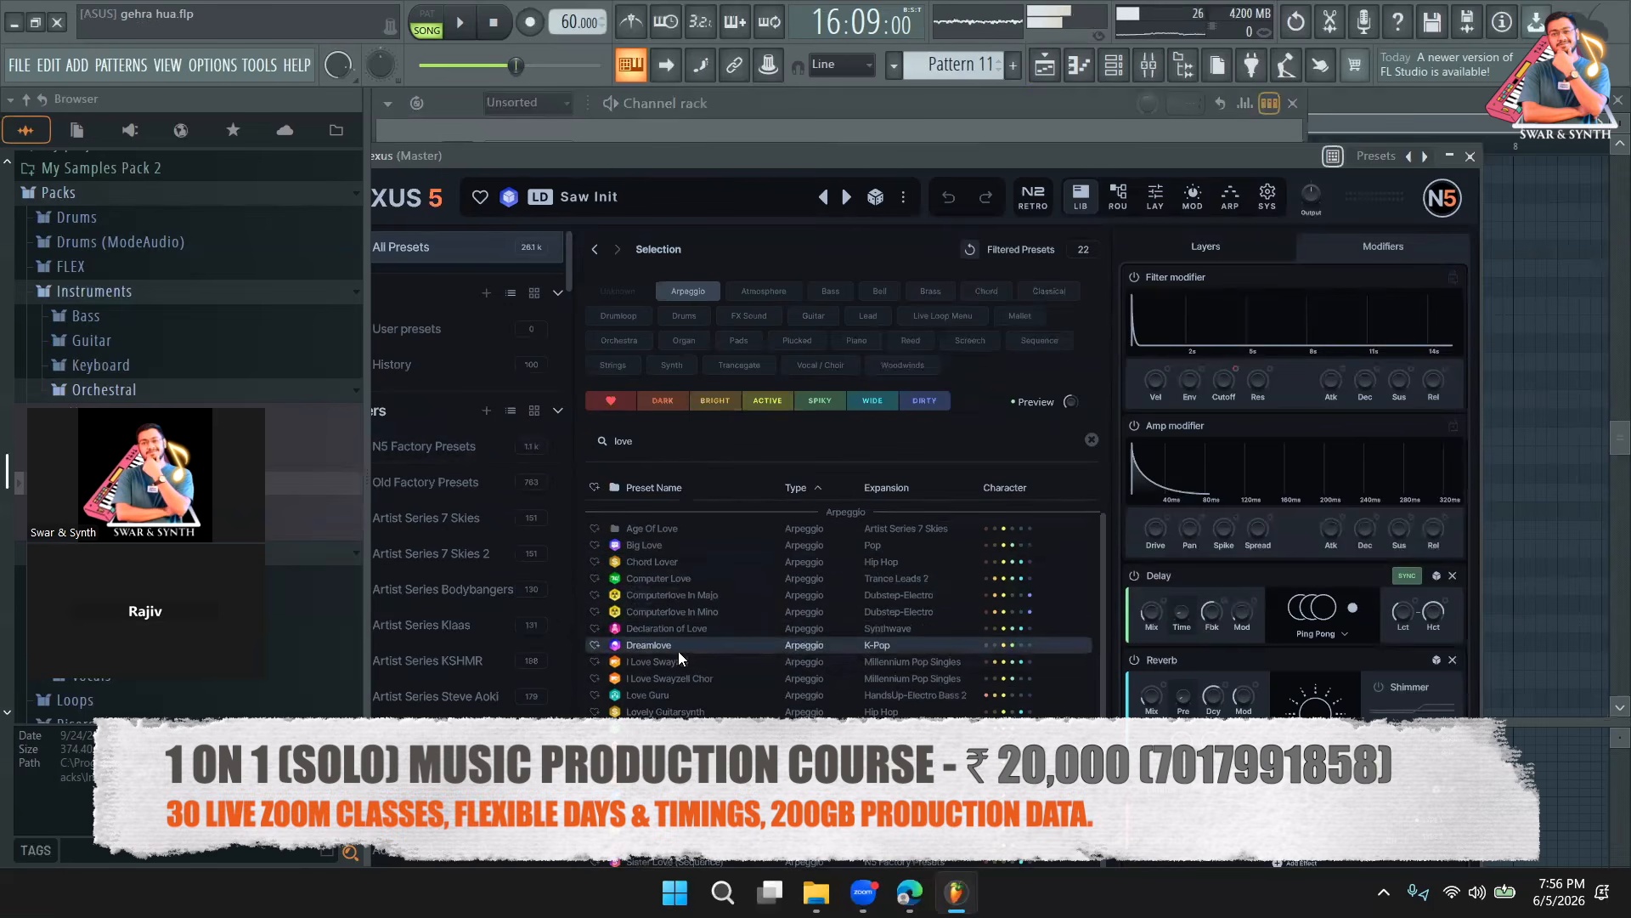
pyautogui.click(681, 671)
pyautogui.click(691, 695)
pyautogui.click(695, 673)
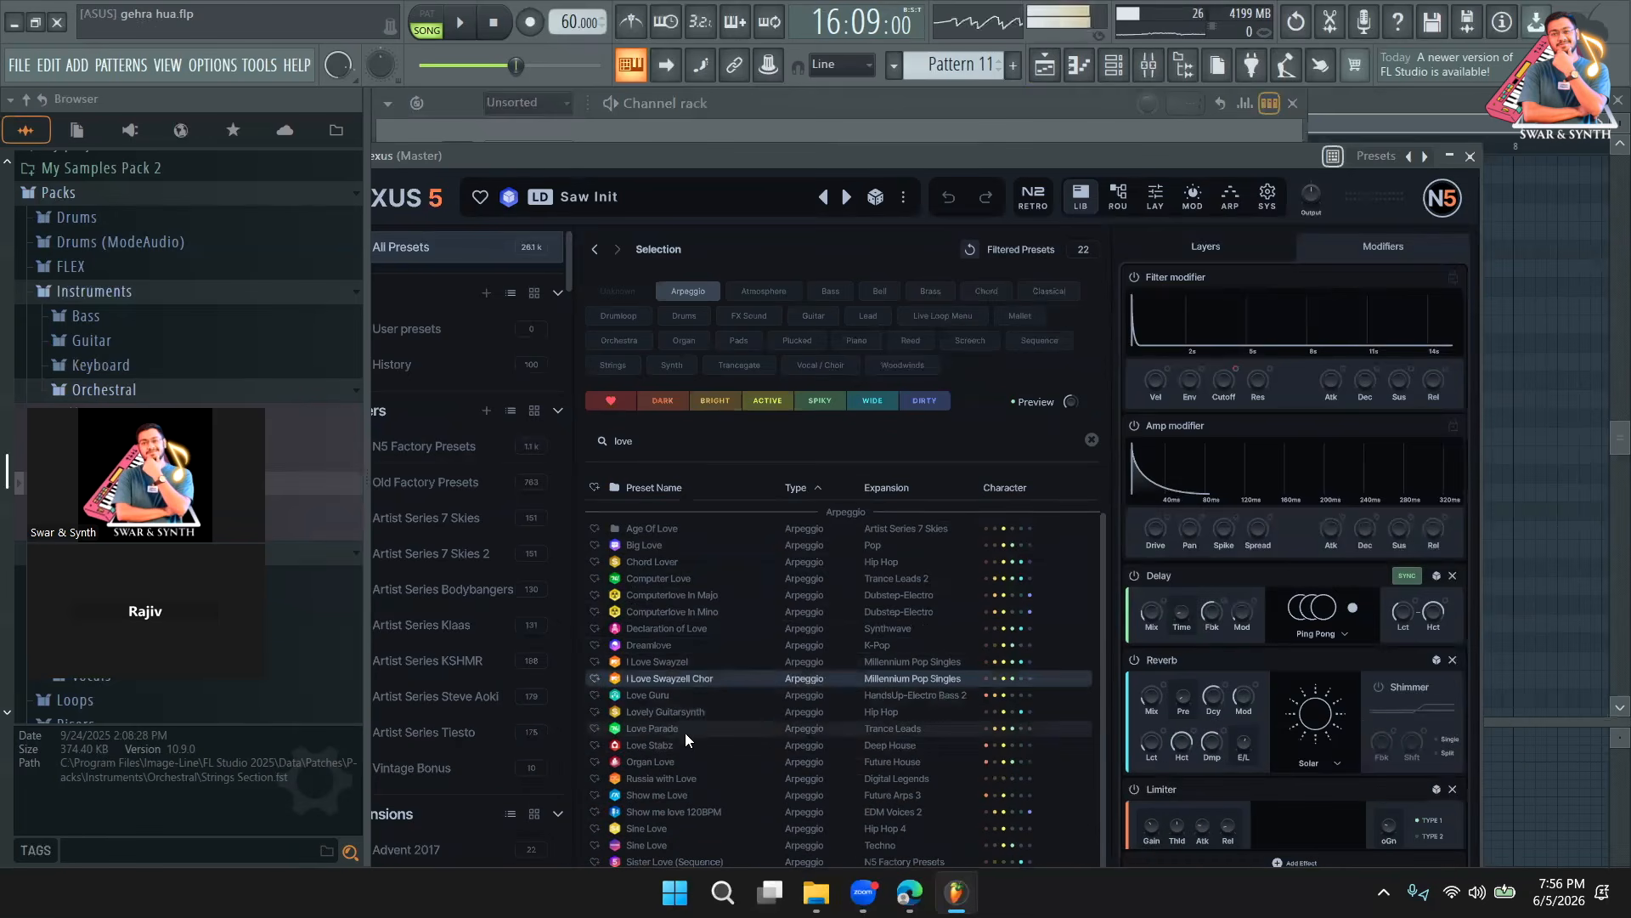
pyautogui.click(683, 745)
pyautogui.click(690, 763)
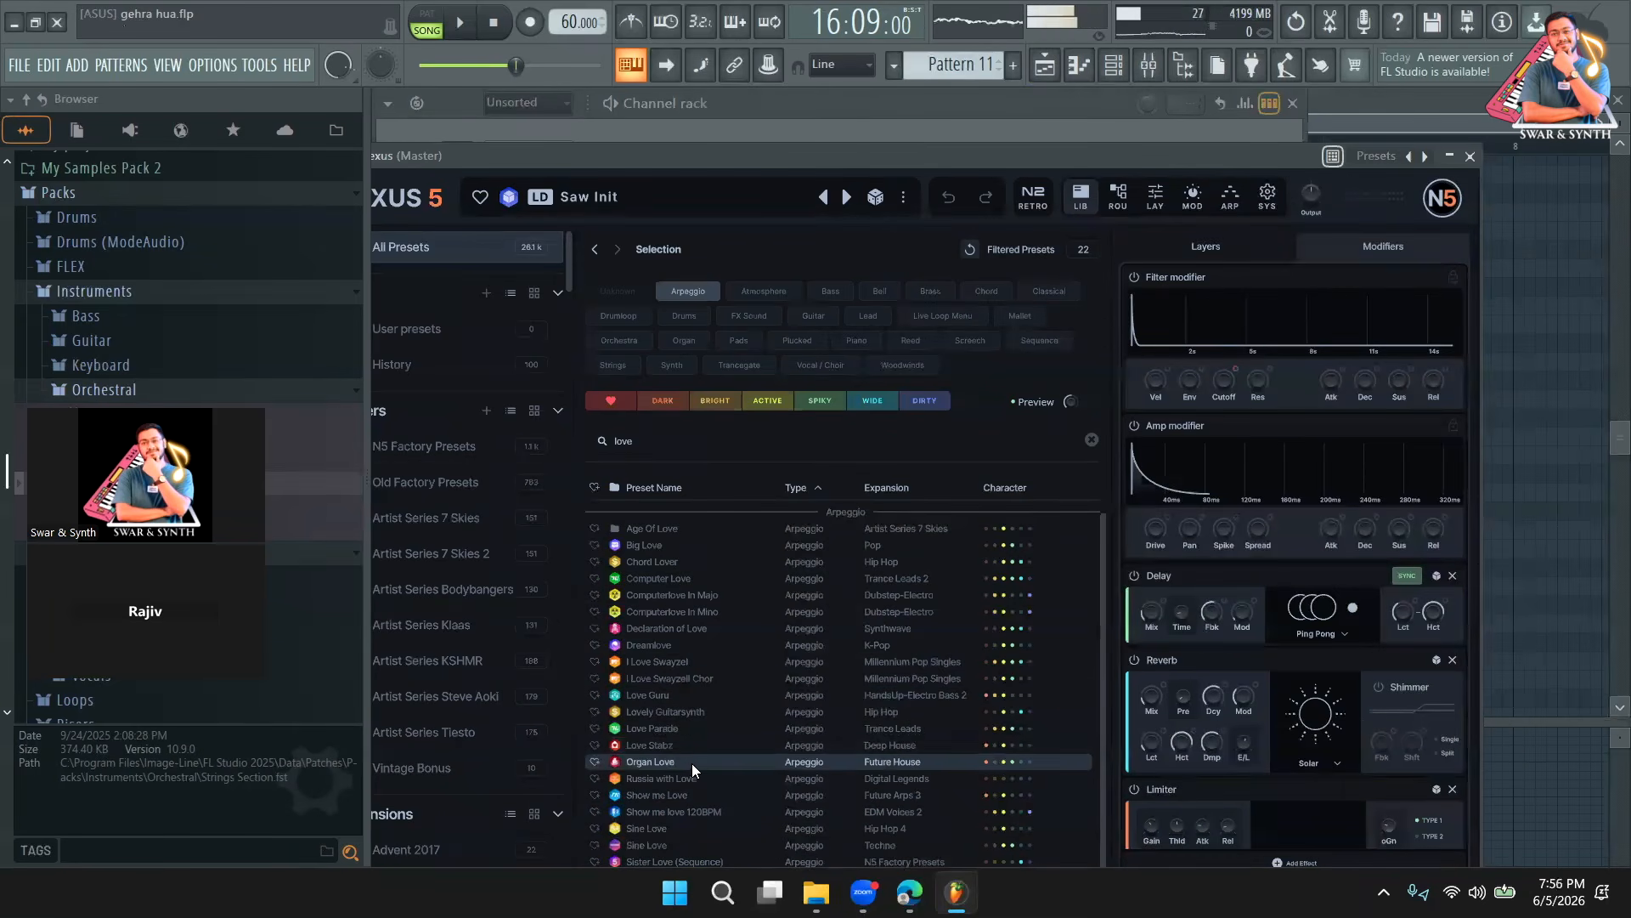
pyautogui.moveTo(989, 152); pyautogui.dragTo(1029, 97)
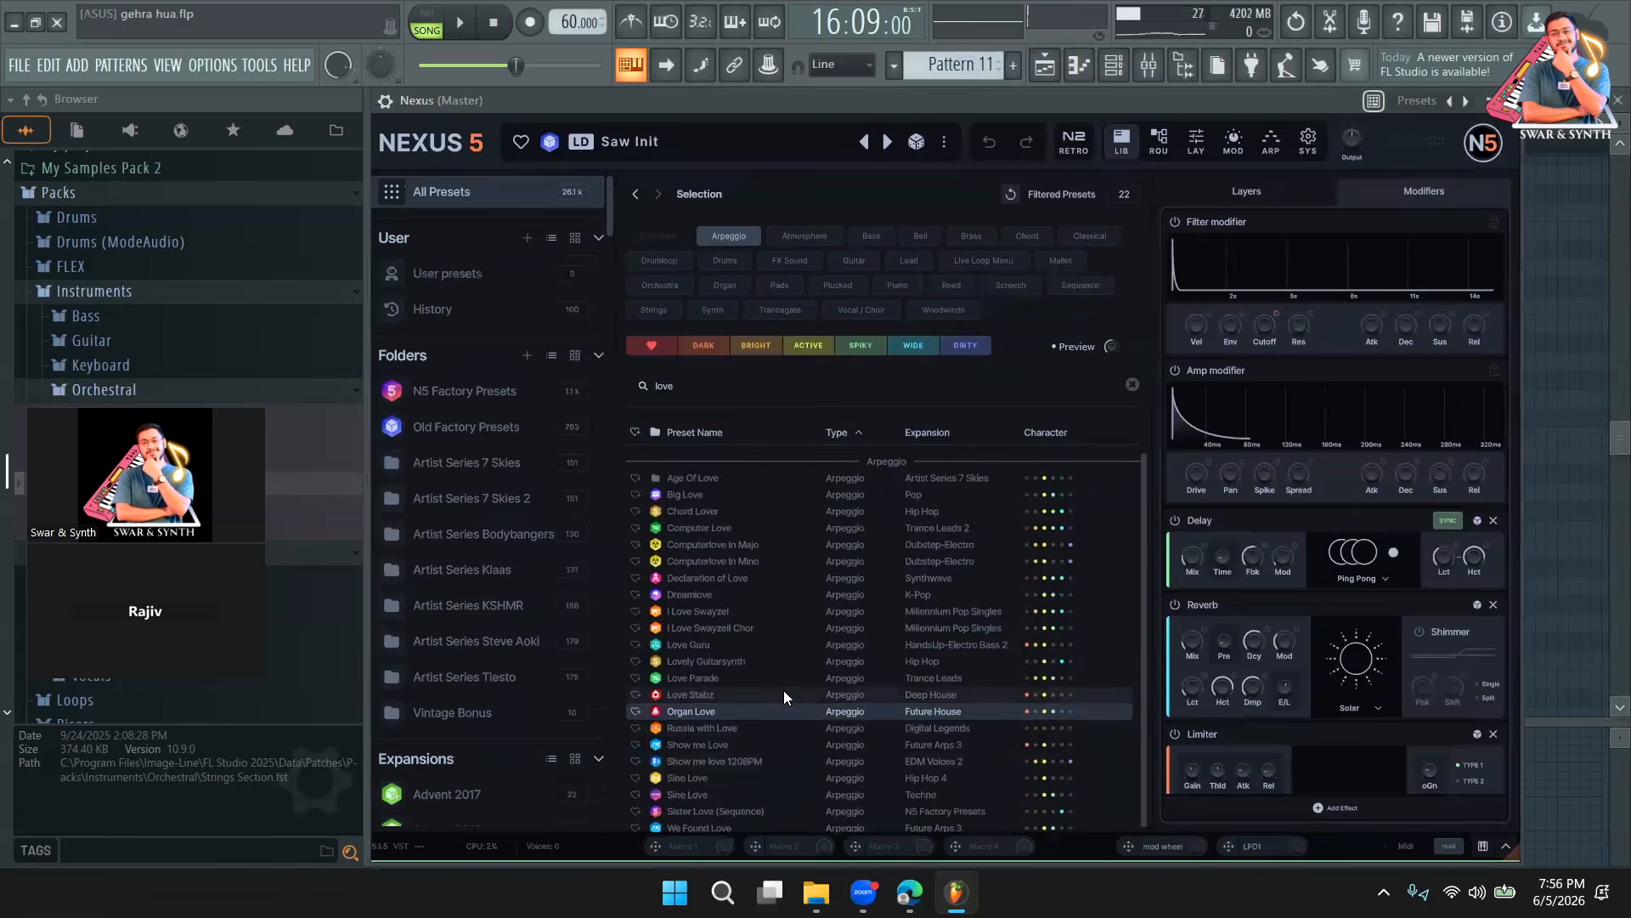
# Preview the remaining "love" arpeggio presets Sine Love, Show me Love and We Found Love.
pyautogui.click(724, 780)
pyautogui.click(721, 794)
pyautogui.click(721, 745)
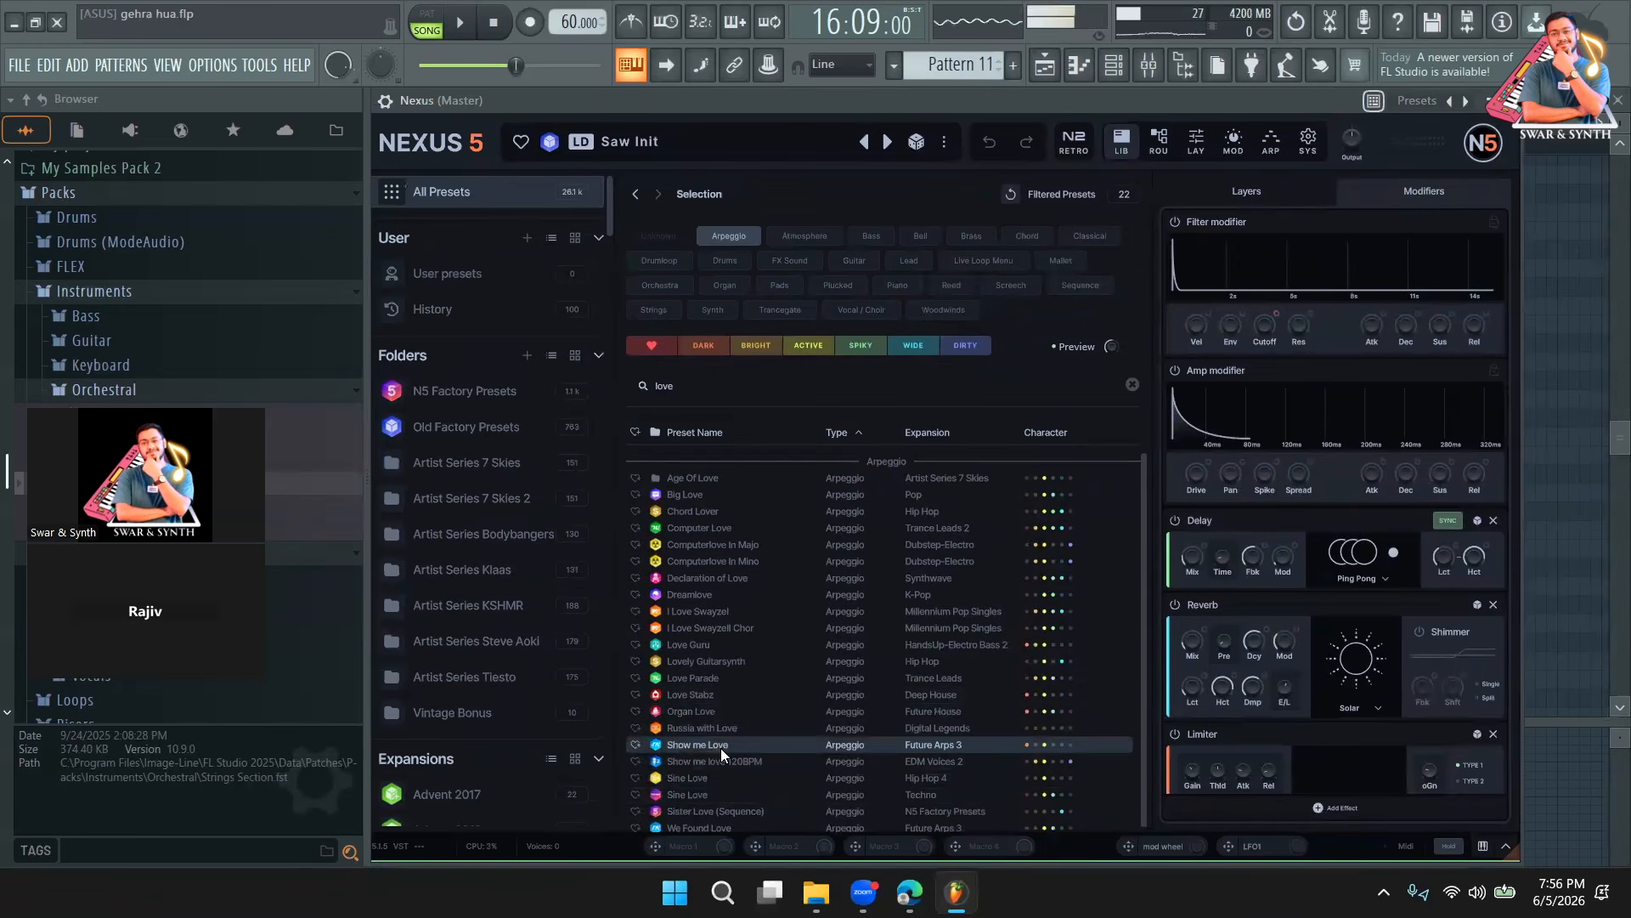
pyautogui.click(715, 825)
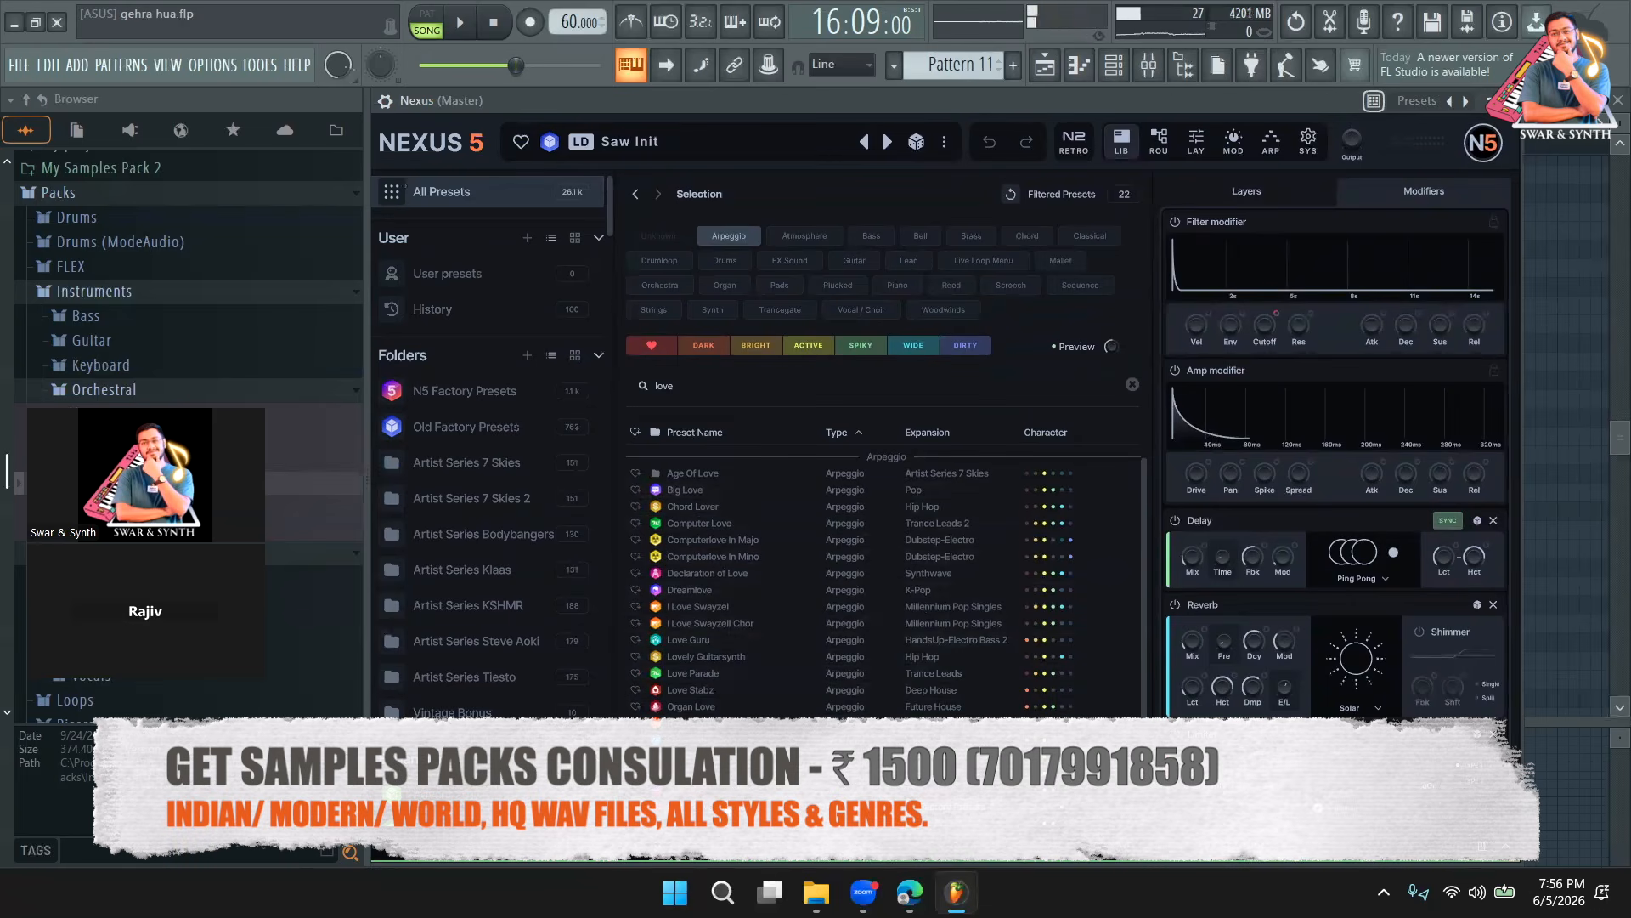
# Load the Sister Love (Sequence) preset into Nexus and play Pattern 11 in pattern mode.
pyautogui.doubleClick(721, 807)
pyautogui.press('l')
pyautogui.press('space')
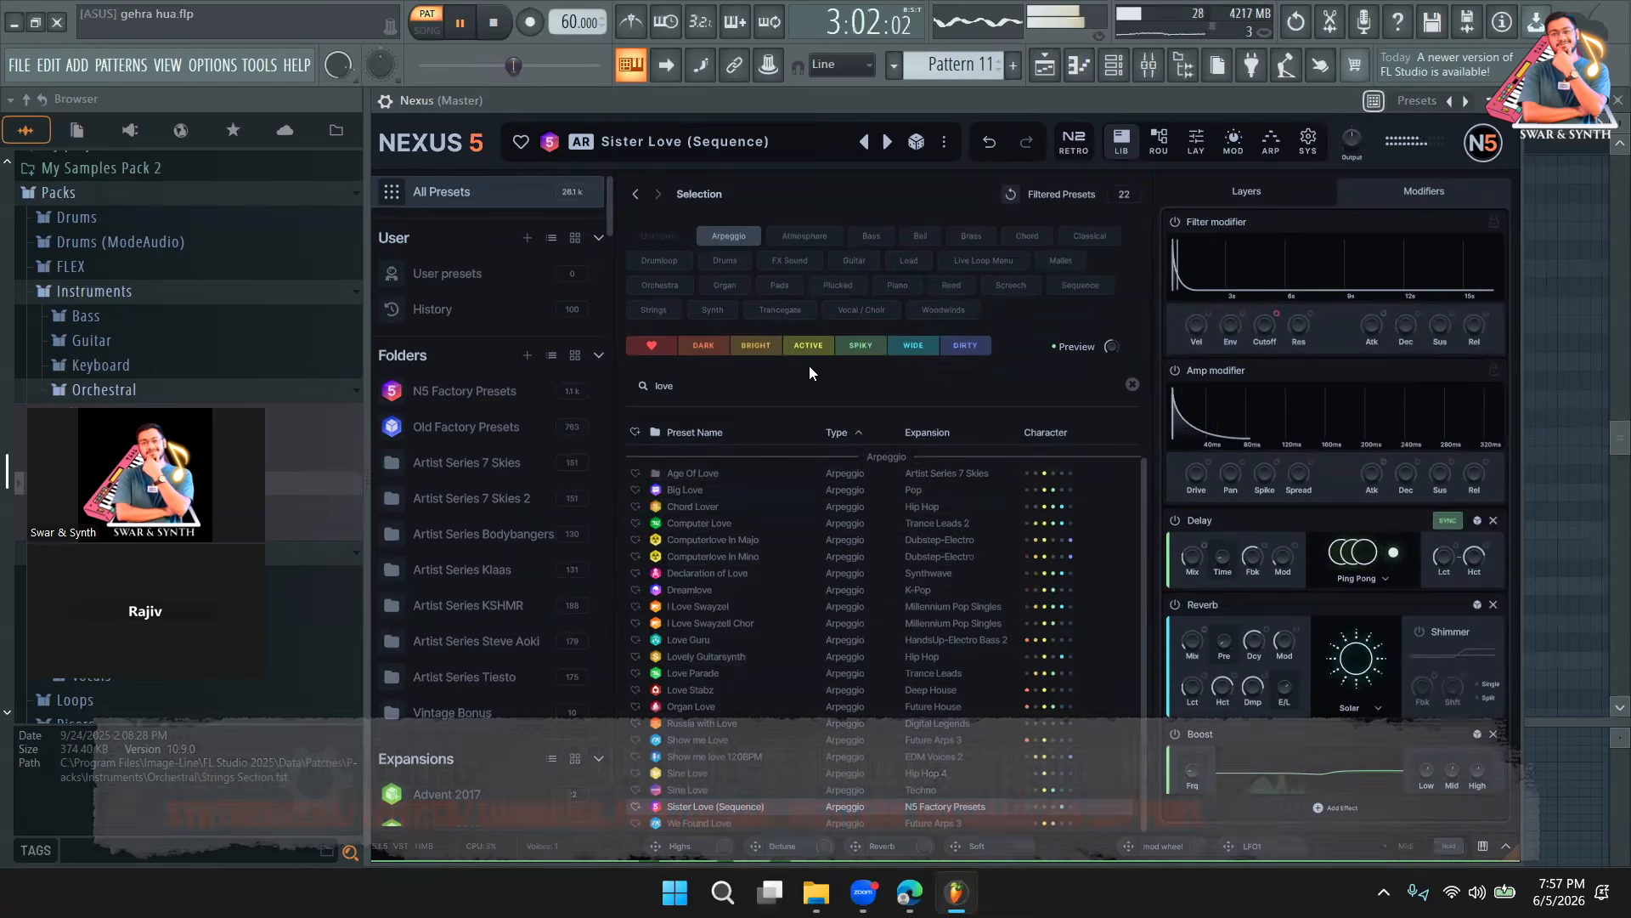
# Close the Nexus window and transpose all the chord notes in Pattern 11 up 12 semitones.
pyautogui.click(1489, 101)
pyautogui.click(1508, 100)
pyautogui.click(1397, 114)
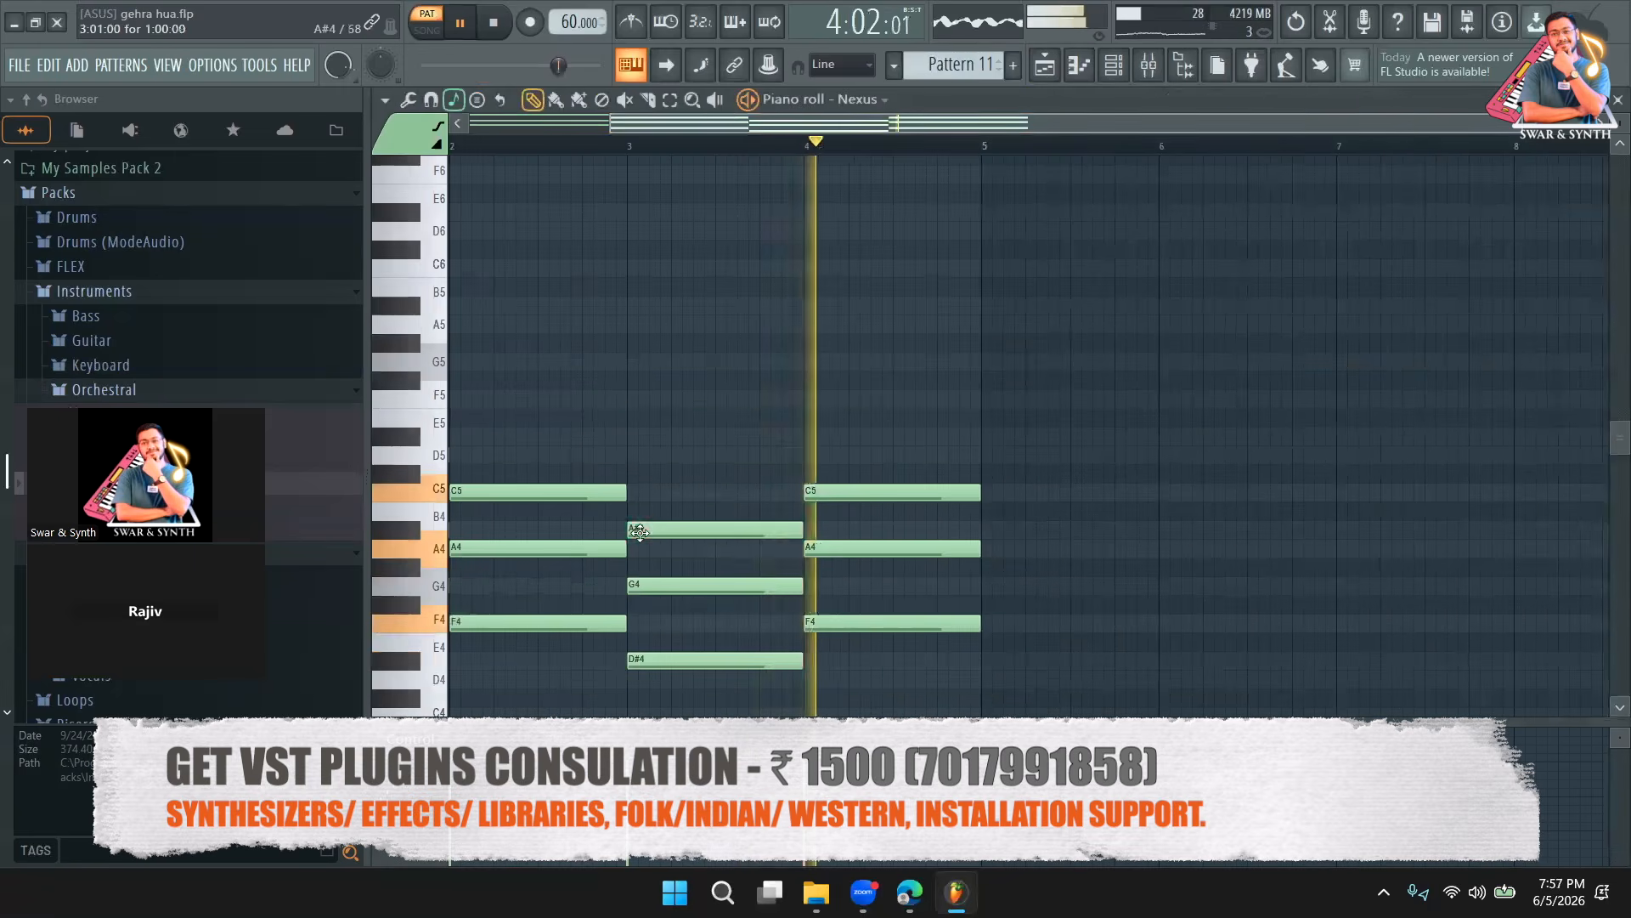
pyautogui.hotkey('ctrl', 'a')
pyautogui.moveTo(880, 125); pyautogui.dragTo(663, 136)
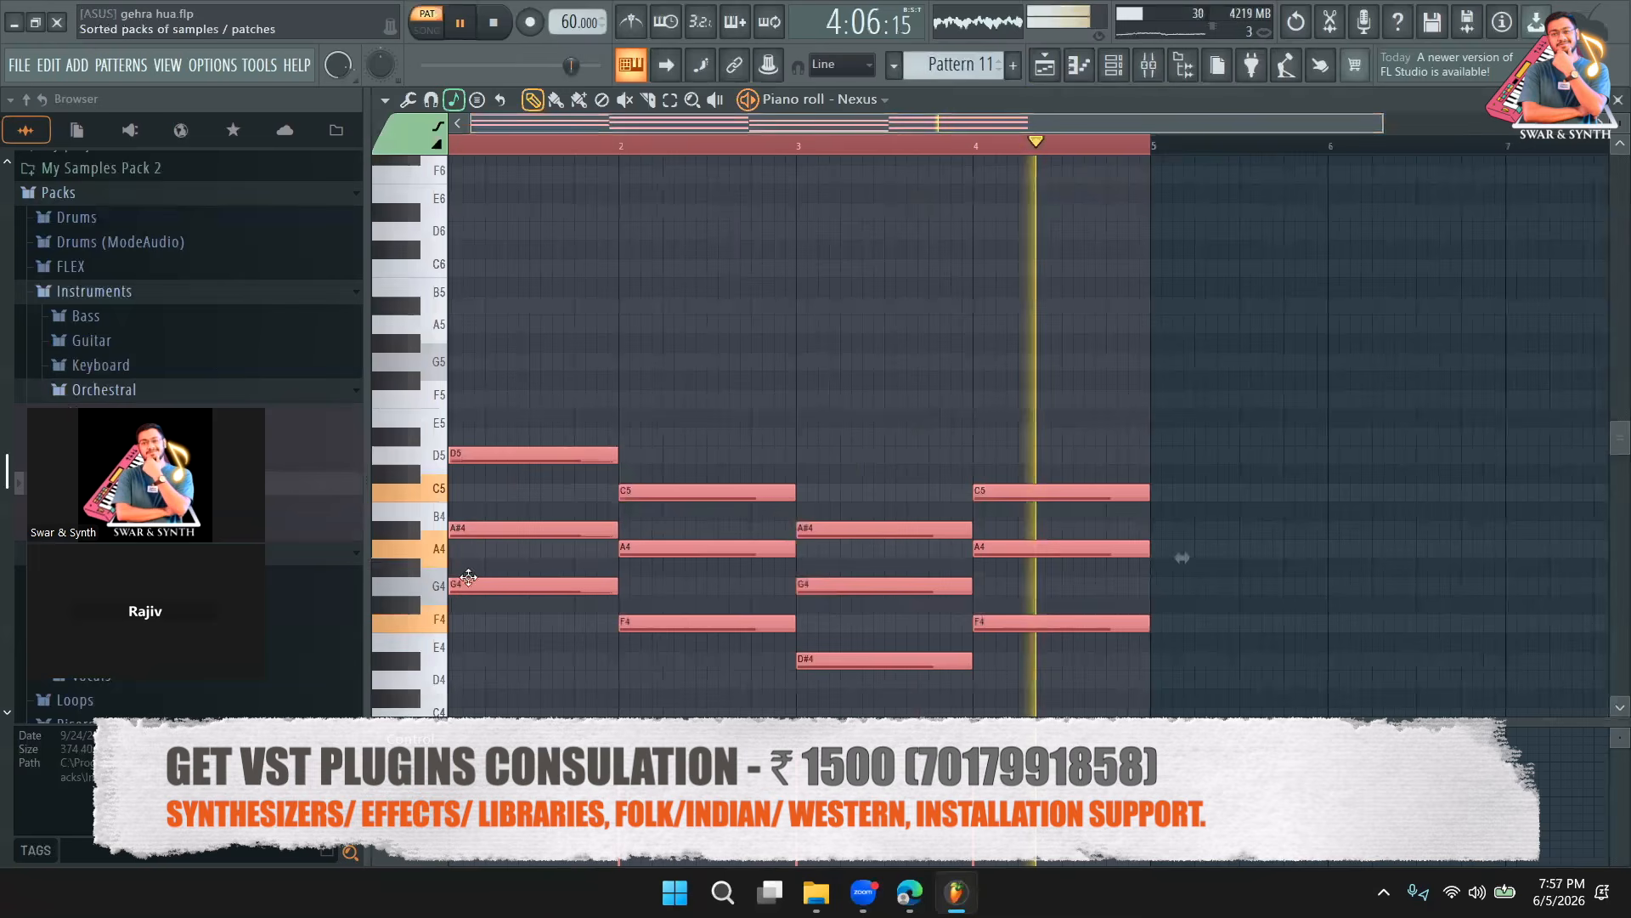
pyautogui.press('space')
pyautogui.press('Up')
pyautogui.press('Up')
pyautogui.press('Up')
pyautogui.press('Up')
pyautogui.press('Up')
pyautogui.press('Up')
pyautogui.press('Up')
pyautogui.press('Up')
pyautogui.press('Up')
pyautogui.press('Up')
pyautogui.press('Up')
pyautogui.press('Up')
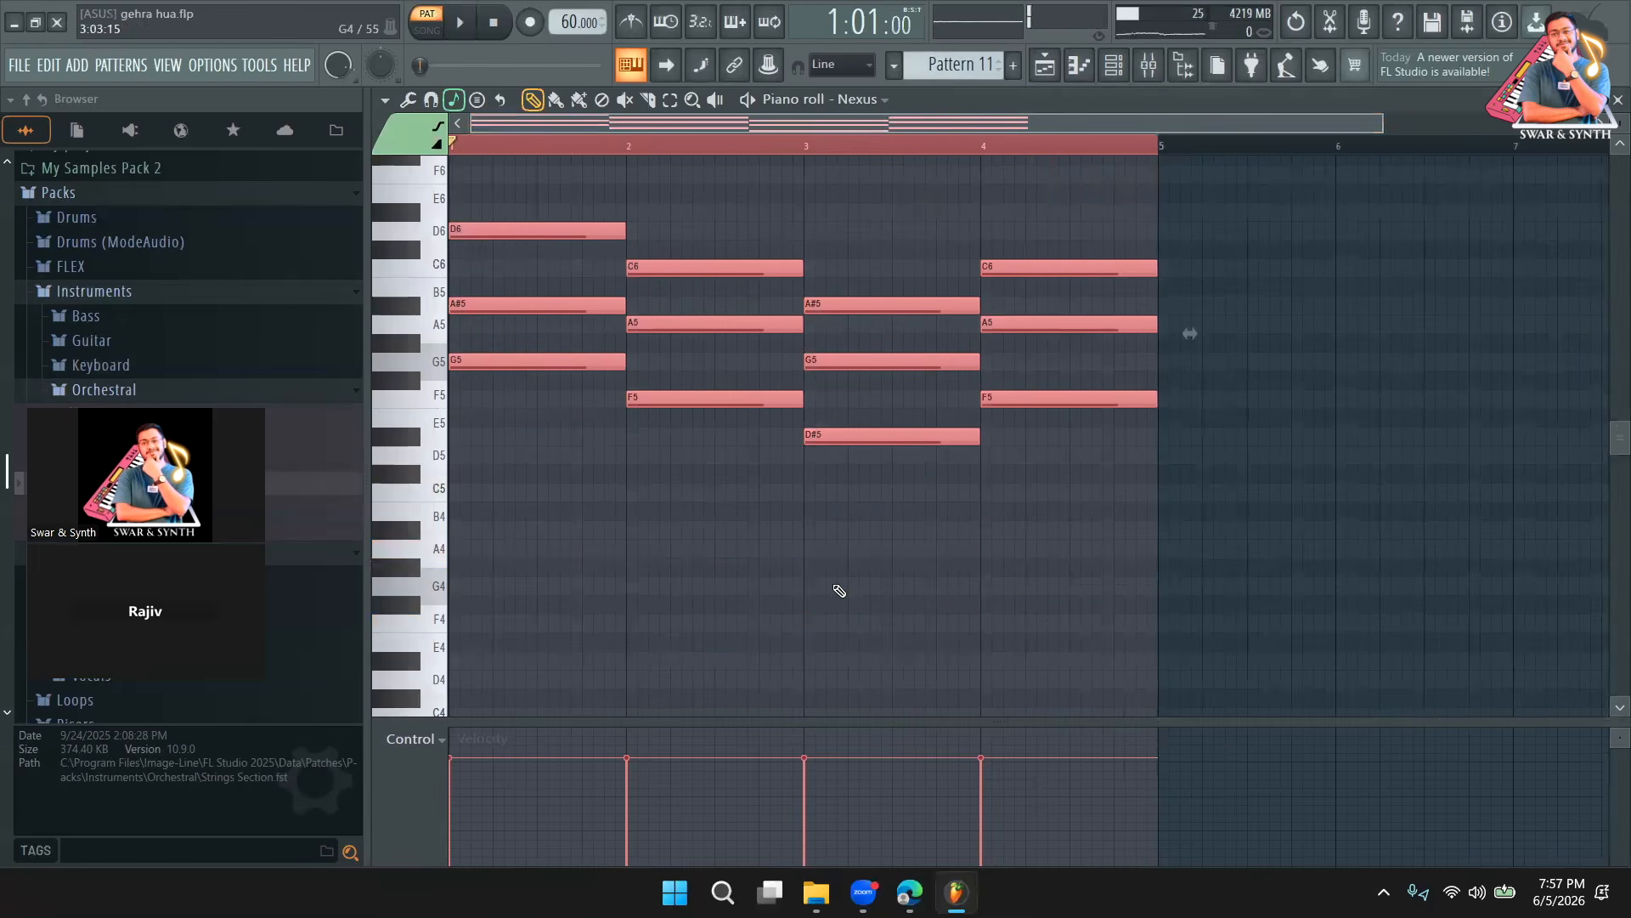
# Listen to the Nexus pattern and raise its notes by another octave.
pyautogui.press('space')
pyautogui.scroll(6, 843, 578)
pyautogui.press('space')
pyautogui.moveTo(508, 637); pyautogui.dragTo(460, 416)
pyautogui.press('space')
# Set the Nexus channel volume to 52% and place three consecutive Pattern 11 clips on Track 12, from bar 17 to bar 29.
pyautogui.click(1115, 64)
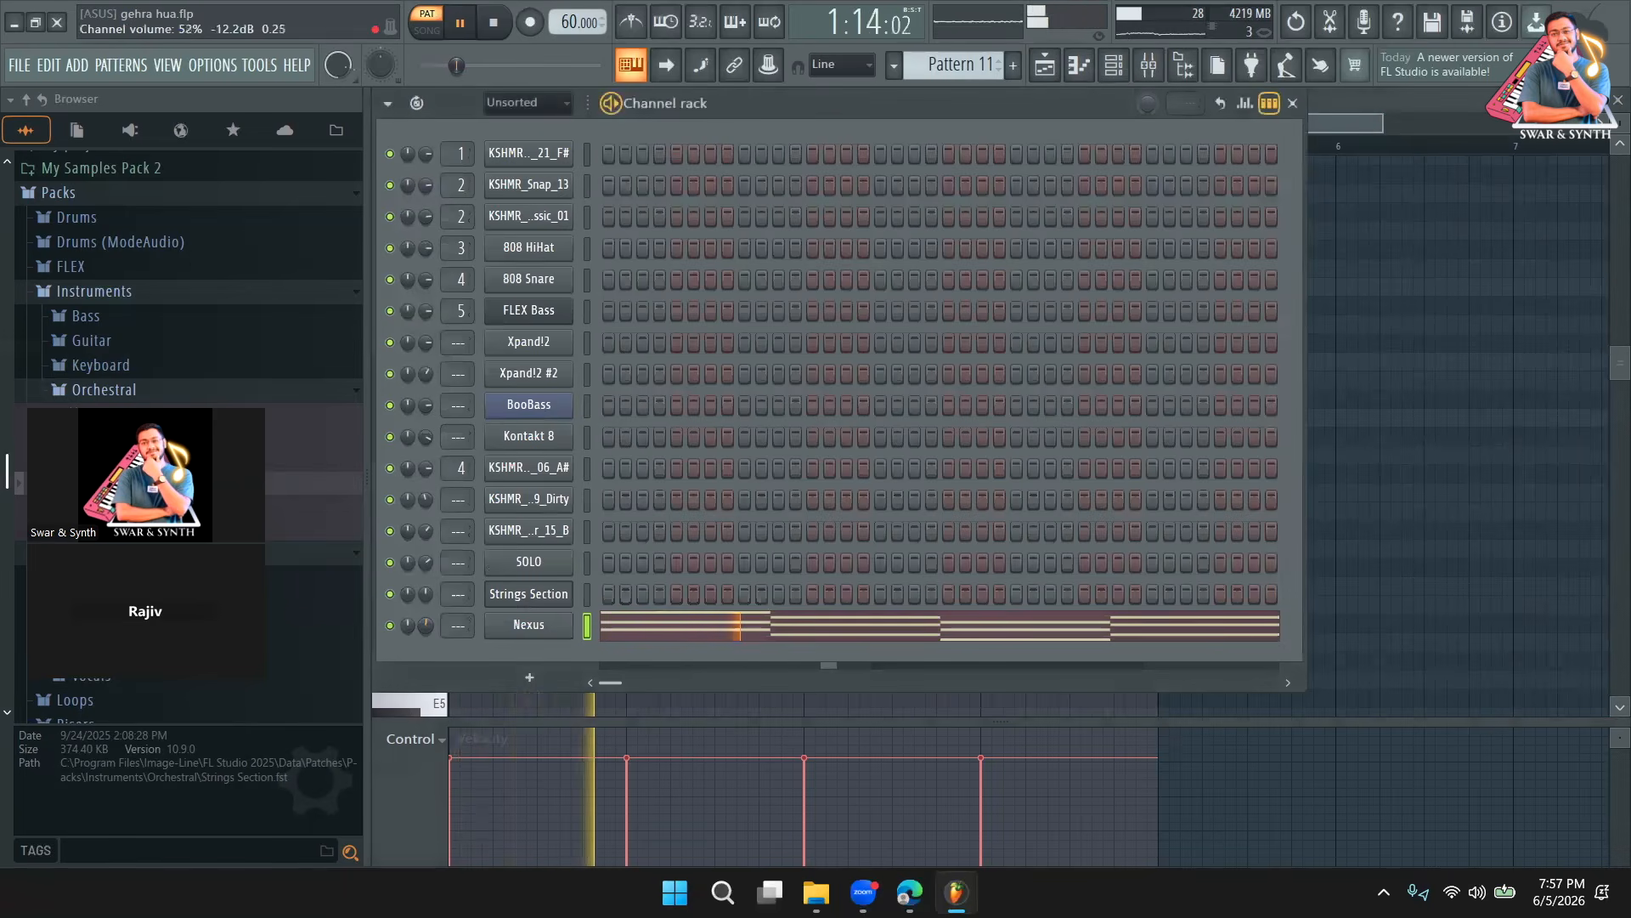
pyautogui.click(1045, 65)
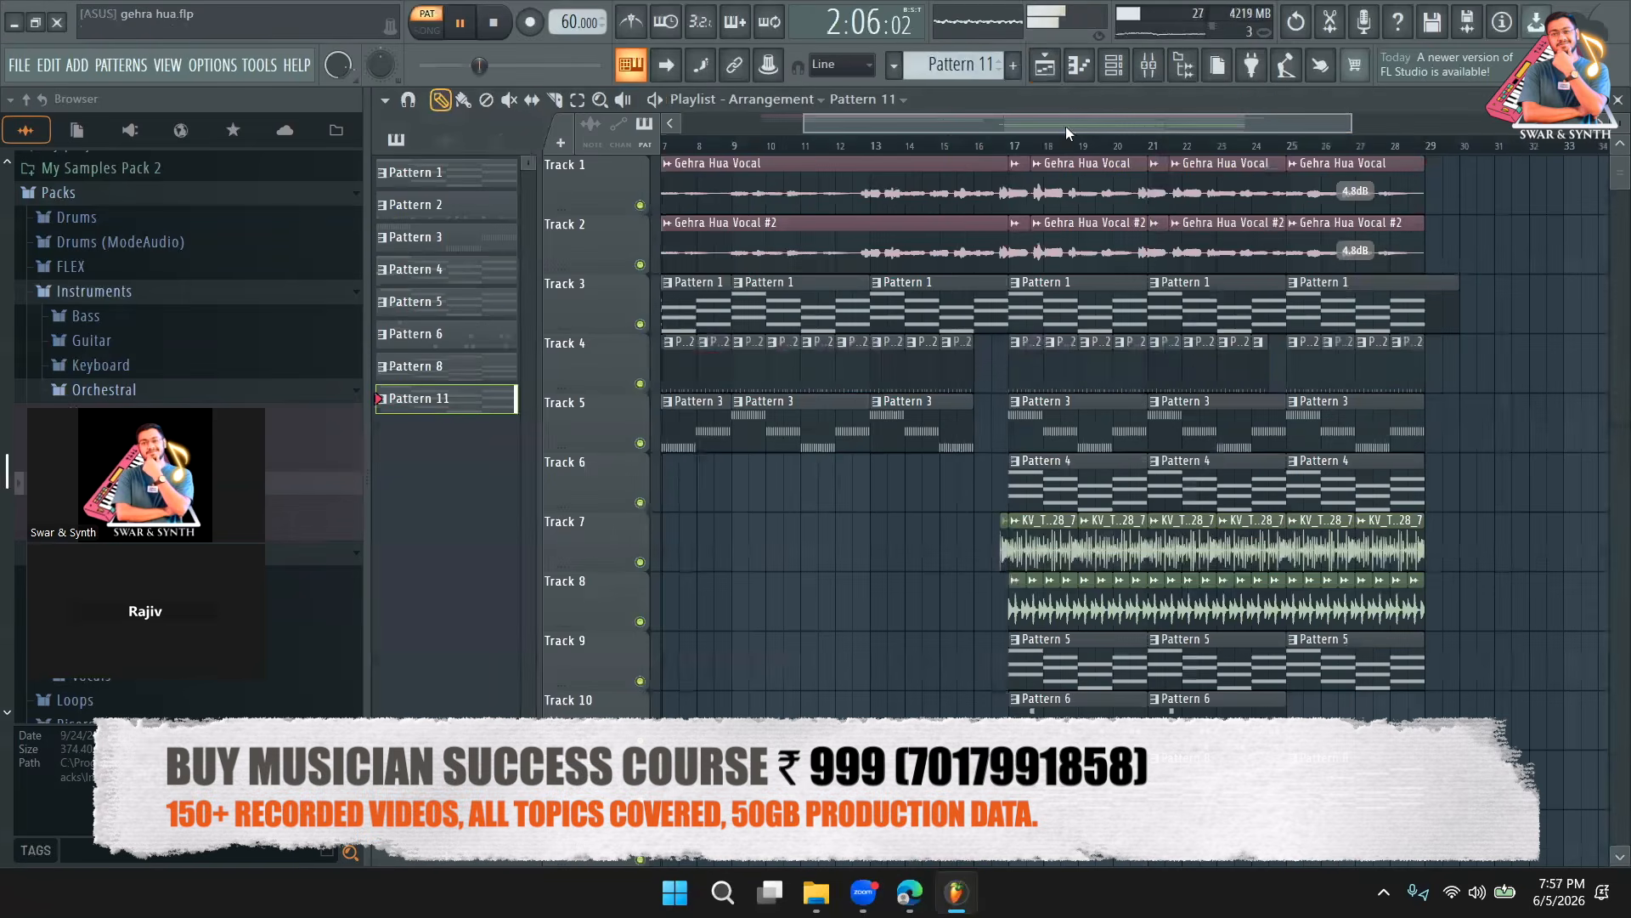
pyautogui.scroll(-4, 1011, 594)
pyautogui.press('space')
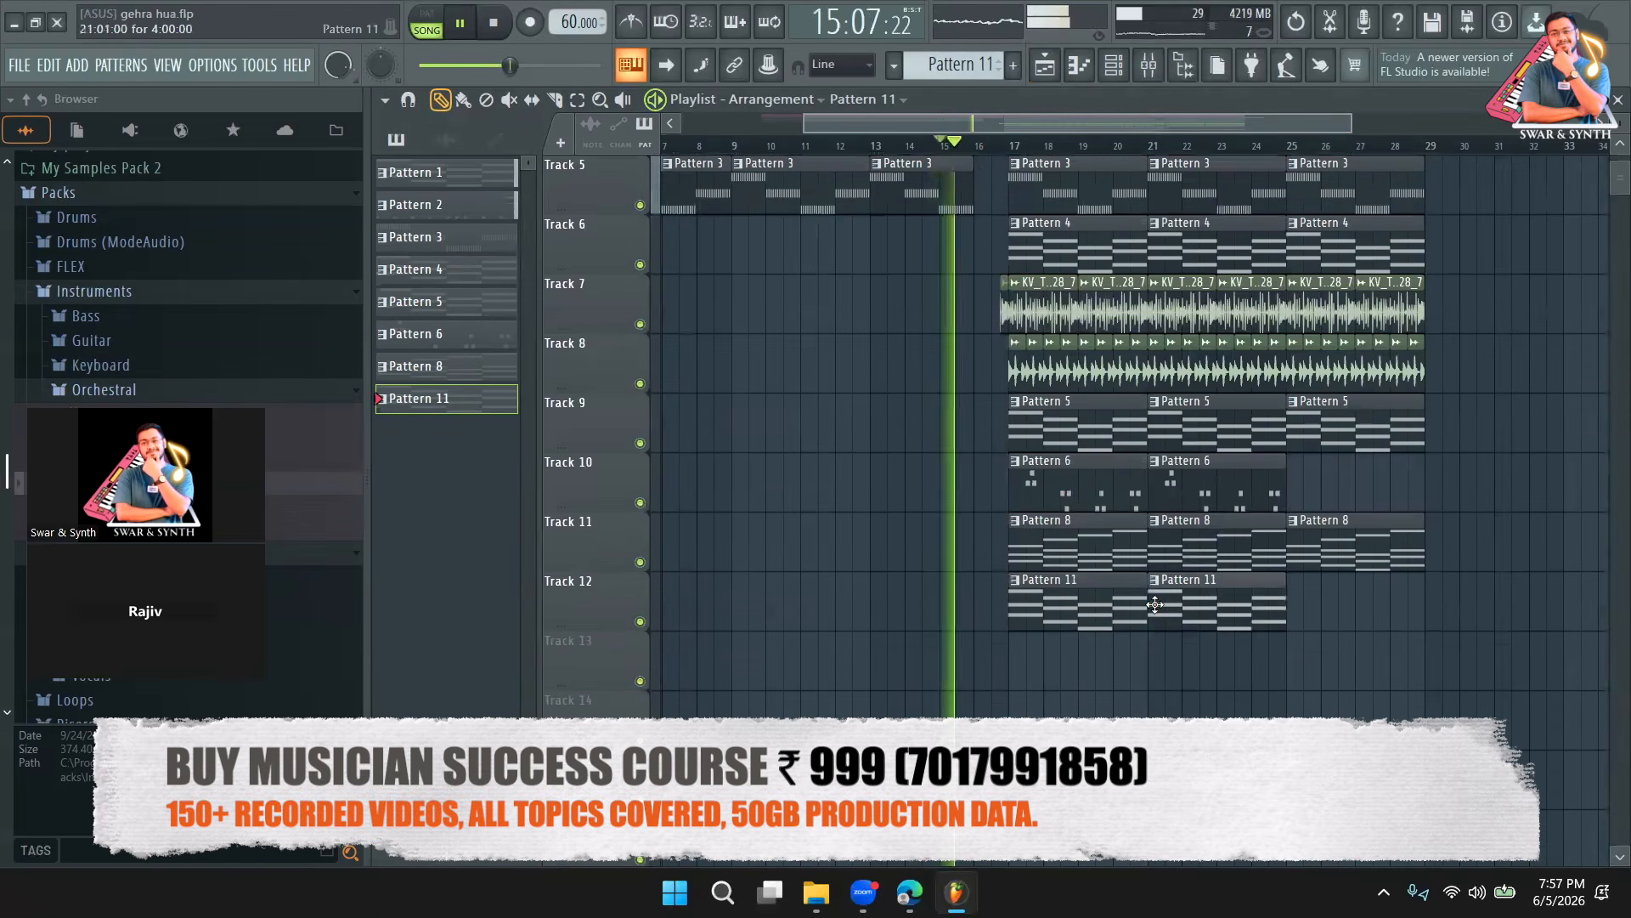
pyautogui.click(1306, 599)
pyautogui.moveTo(1289, 596); pyautogui.dragTo(1289, 595)
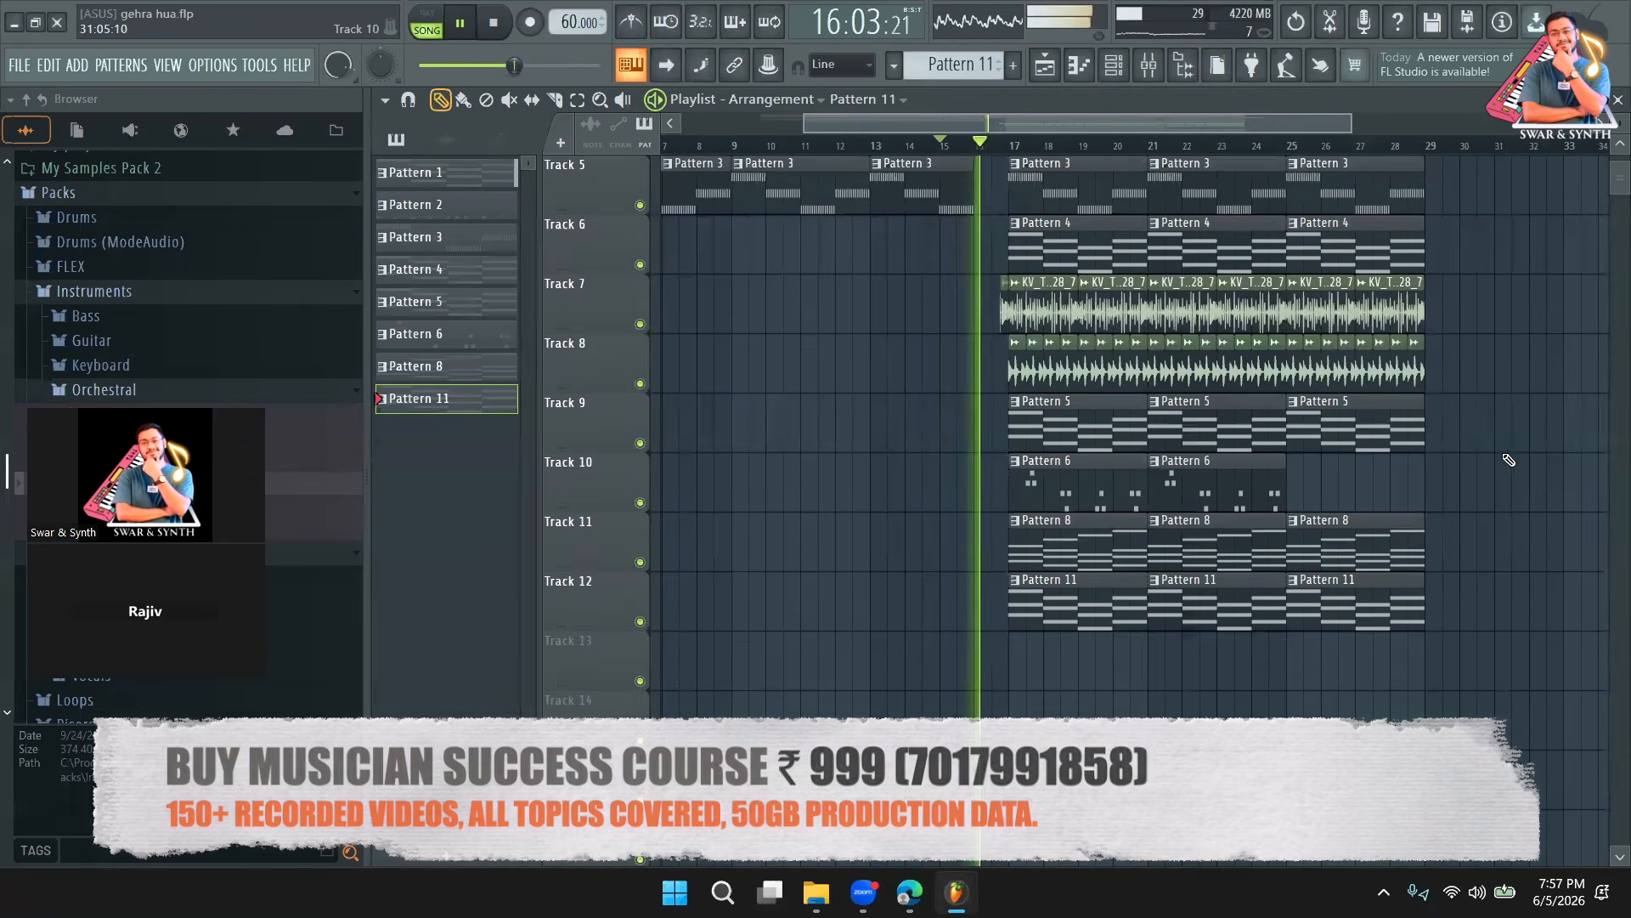
# Lower the Nexus channel volume to 40% while the song plays.
pyautogui.scroll(4, 1504, 454)
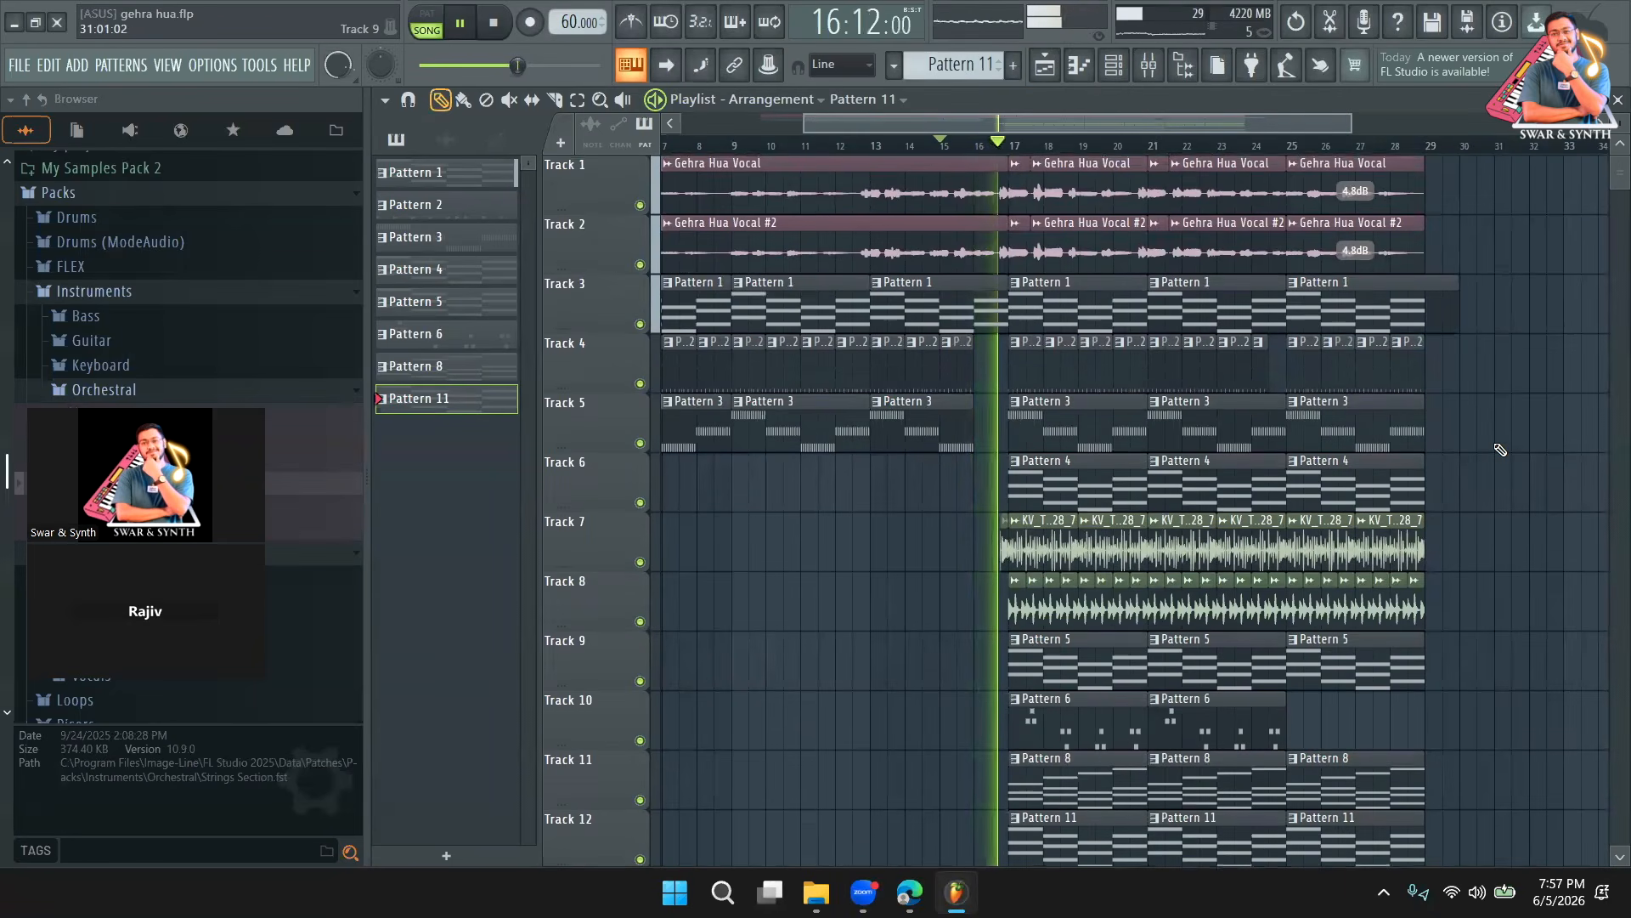
pyautogui.click(1110, 73)
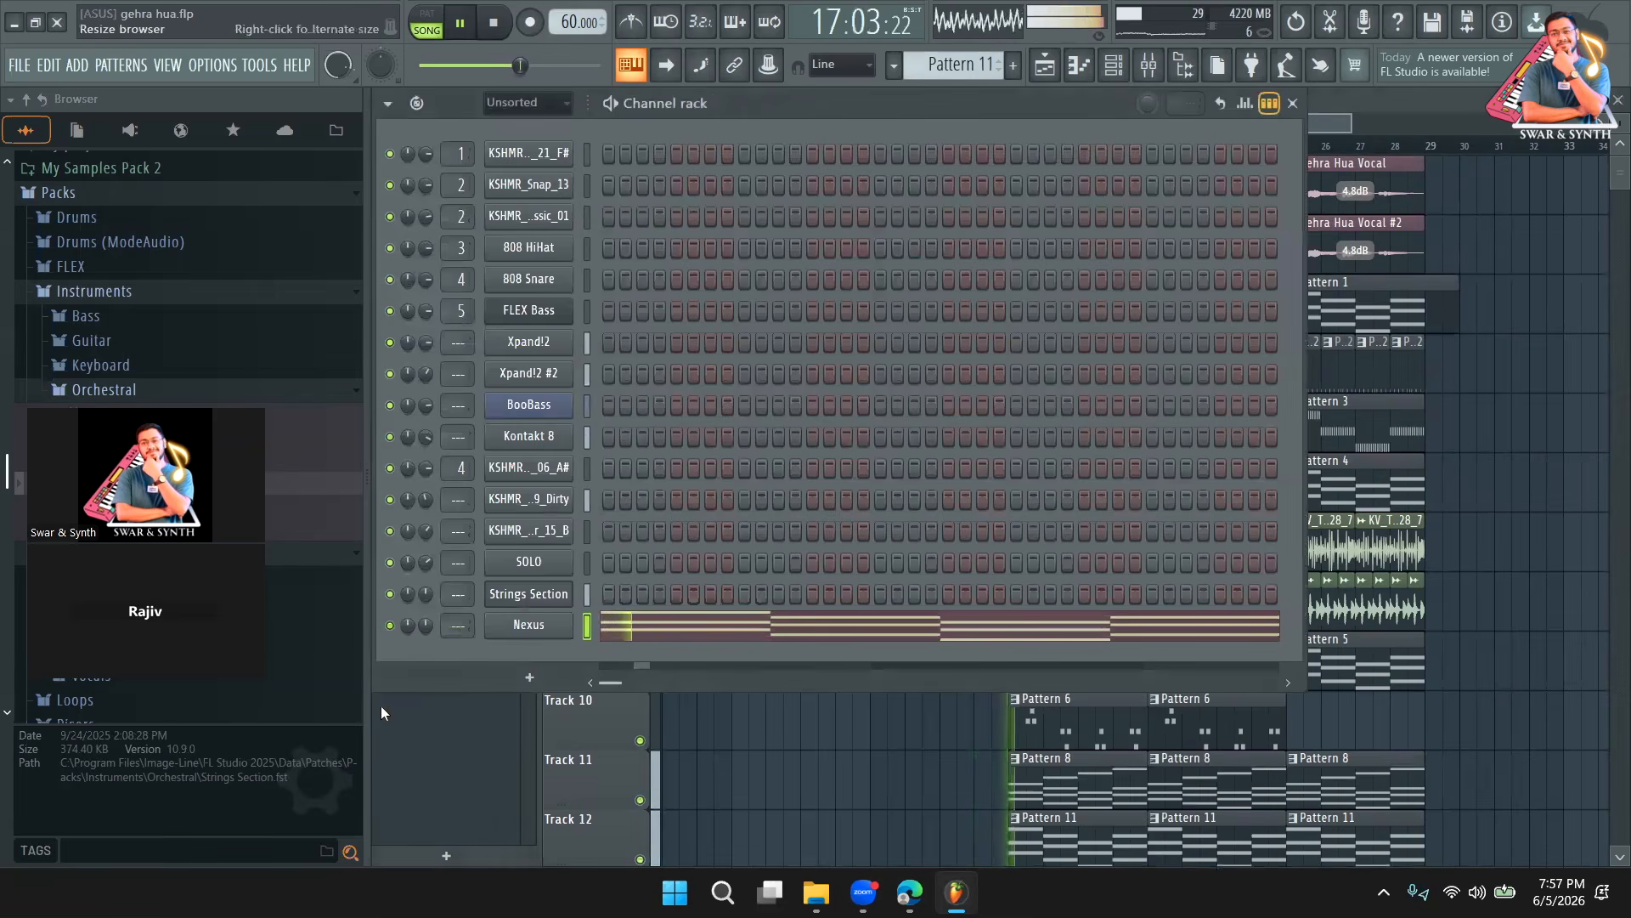
pyautogui.moveTo(426, 626); pyautogui.dragTo(425, 632)
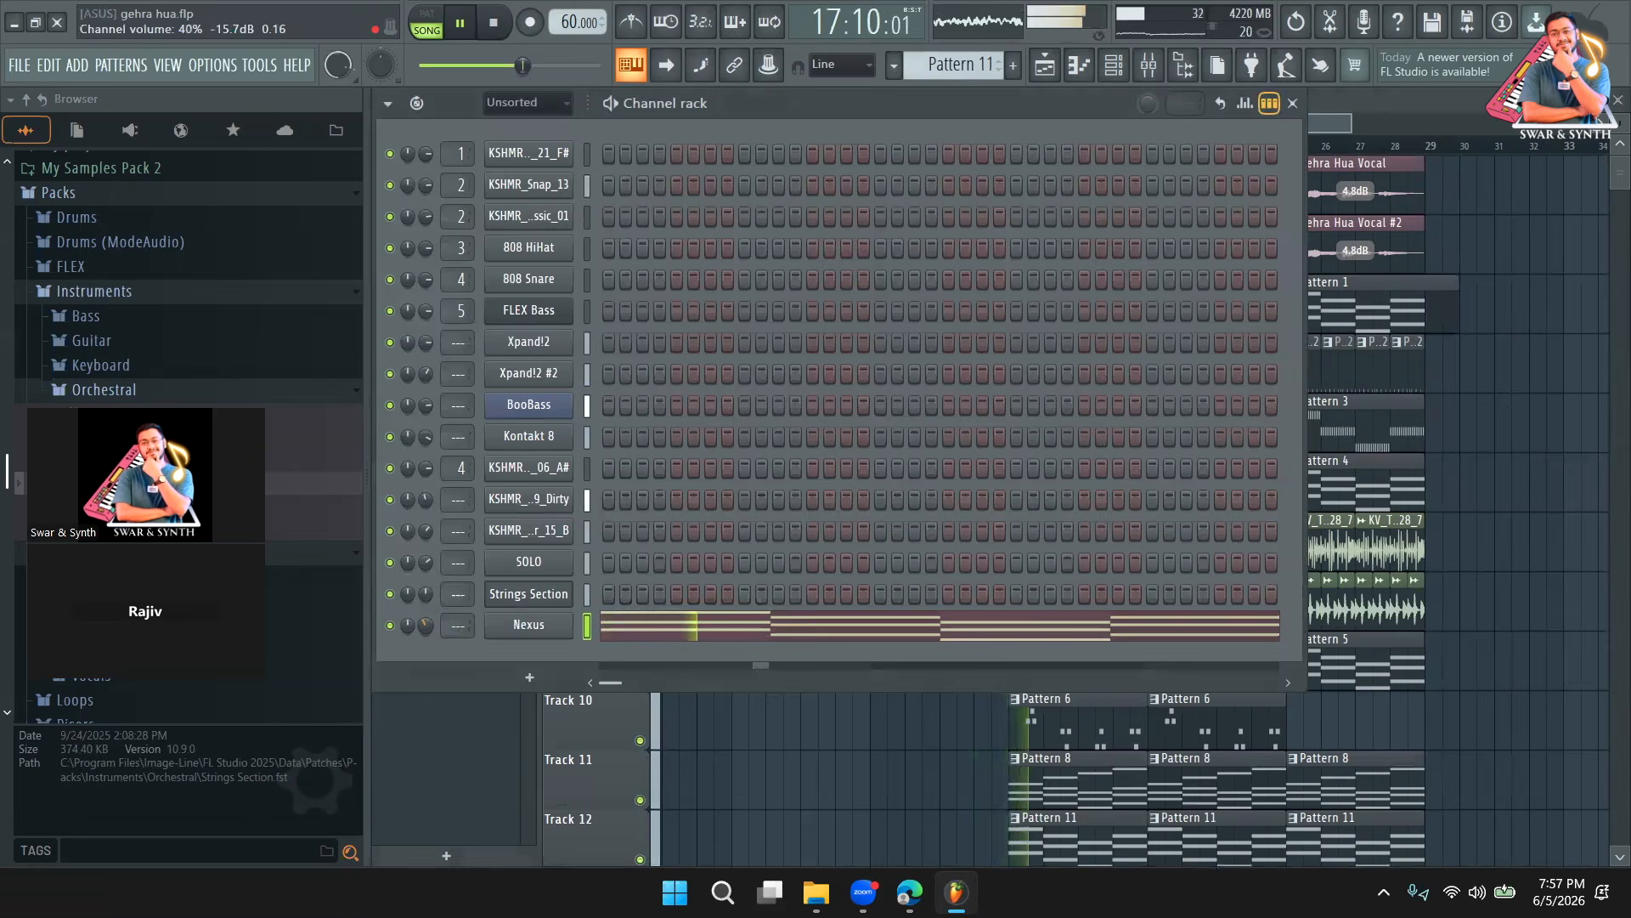
# Transpose the Nexus notes in Pattern 11 down one octave and set the Nexus channel volume to 50%.
pyautogui.click(690, 629)
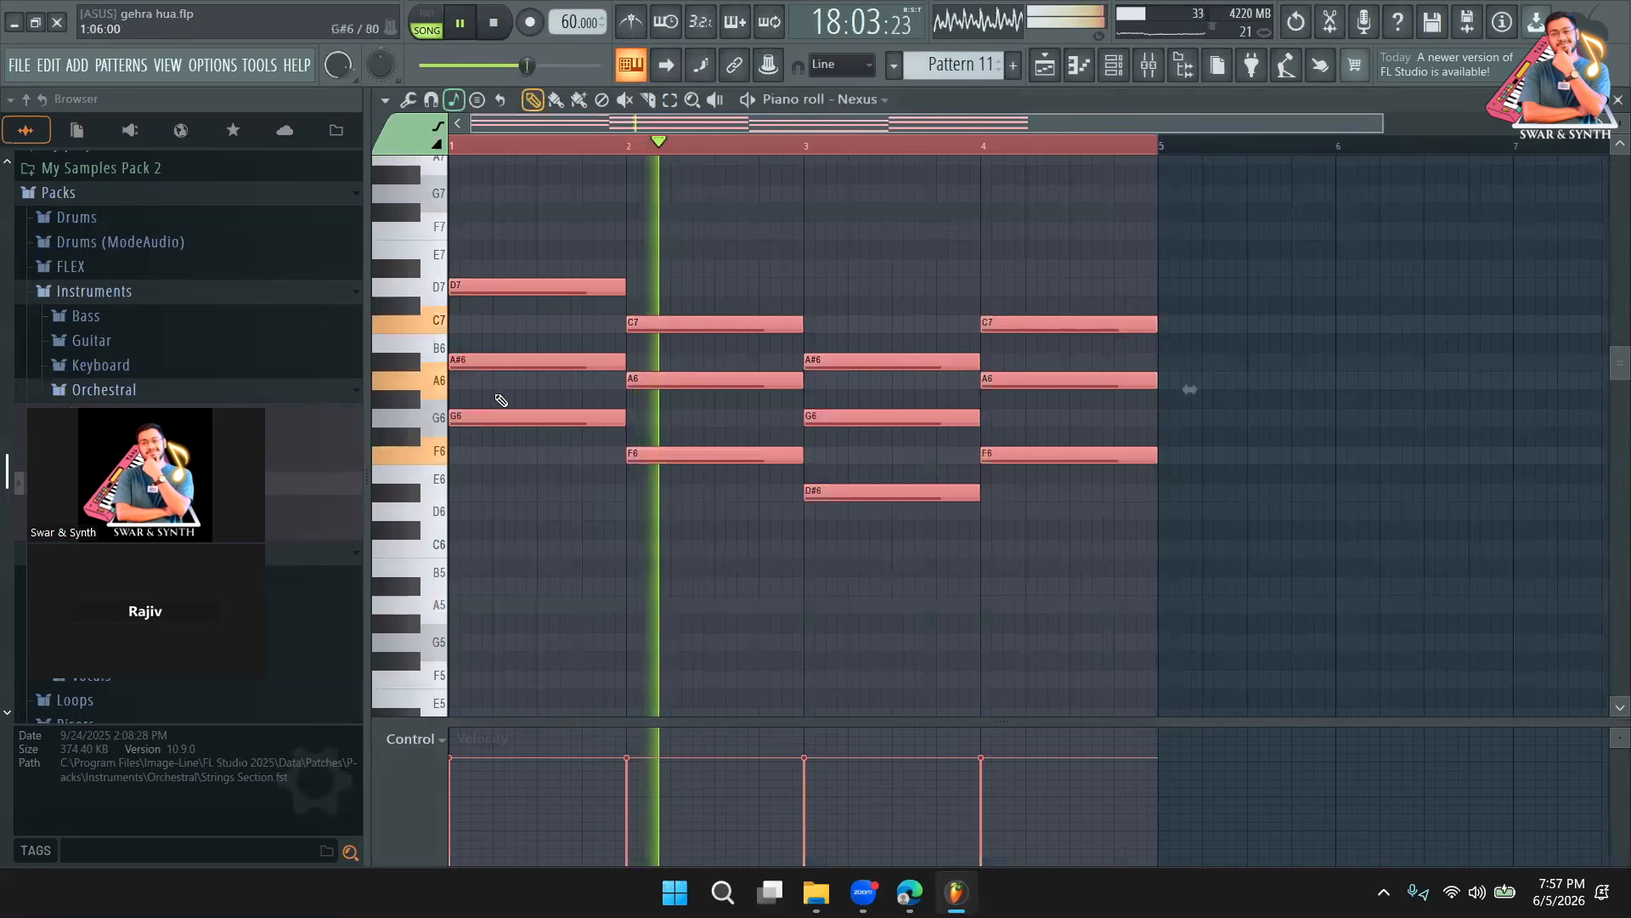
pyautogui.scroll(-3, 502, 400)
pyautogui.hotkey('ctrl', 'Down')
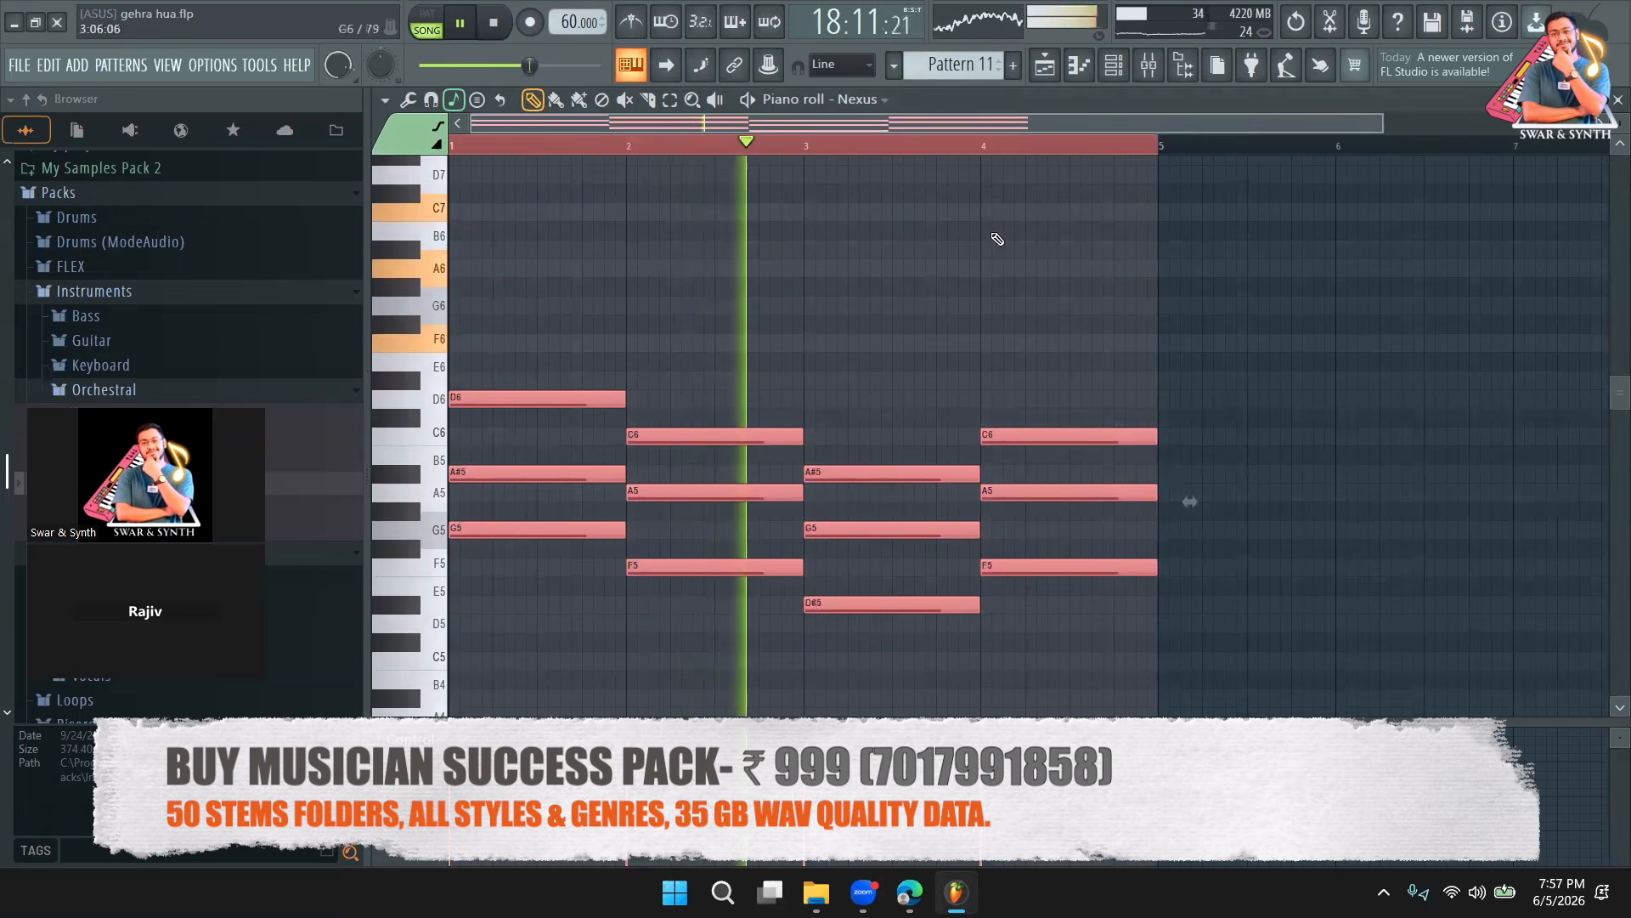
pyautogui.press('F6')
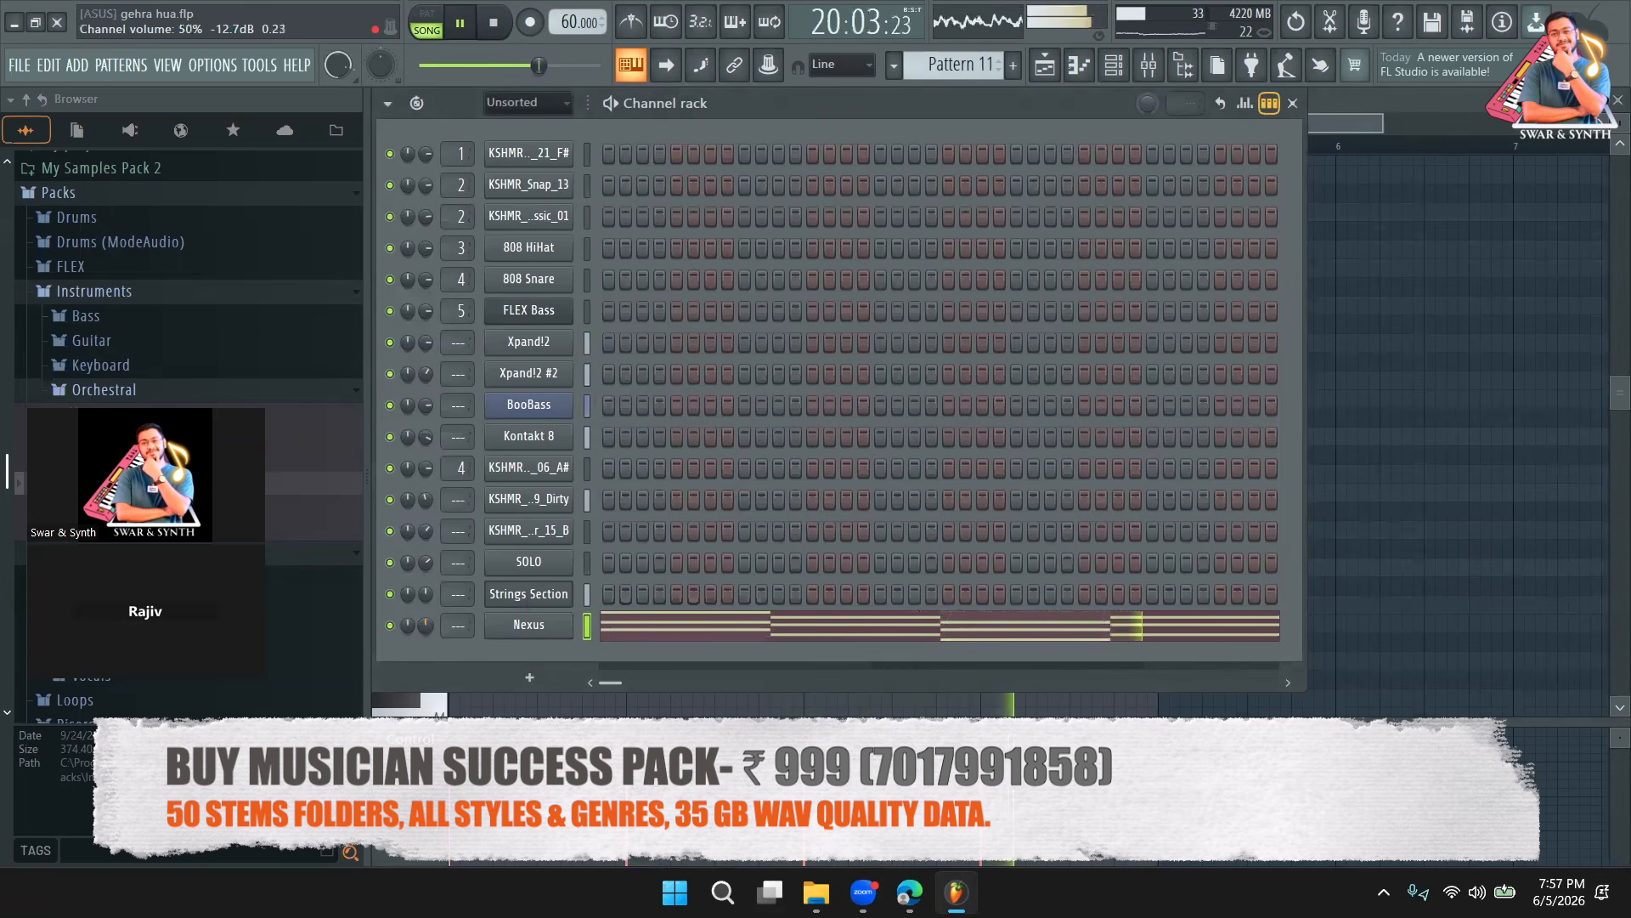
pyautogui.click(1045, 75)
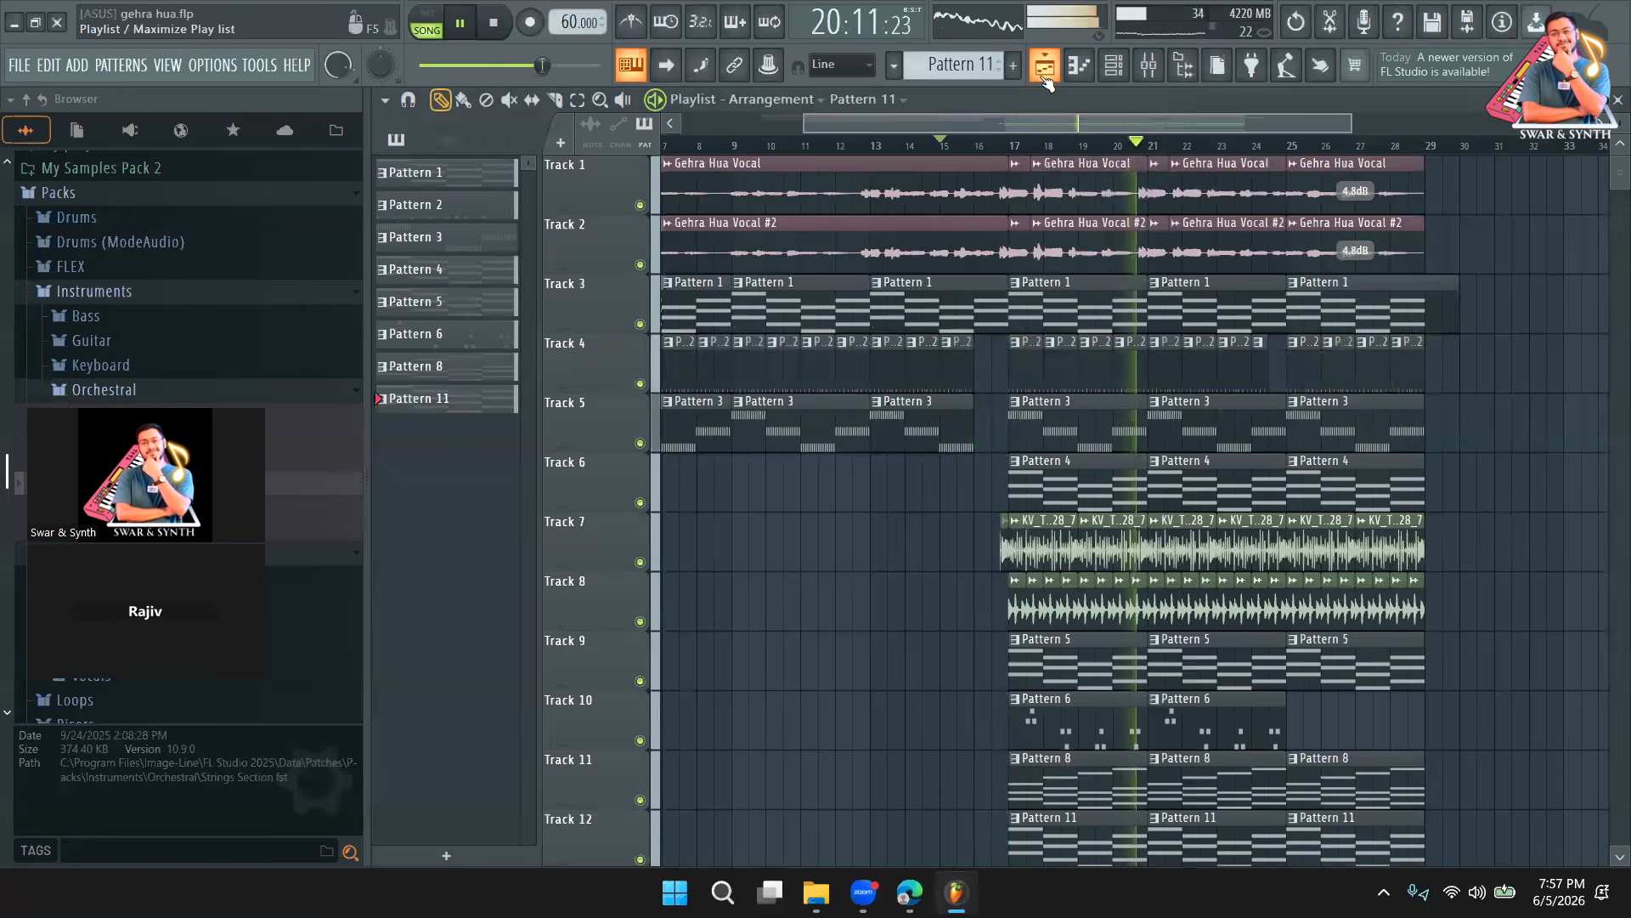
# Set the Nexus channel volume to 35% and play the arrangement to check the balance of the layer.
pyautogui.click(1114, 64)
pyautogui.moveTo(426, 625); pyautogui.dragTo(426, 637)
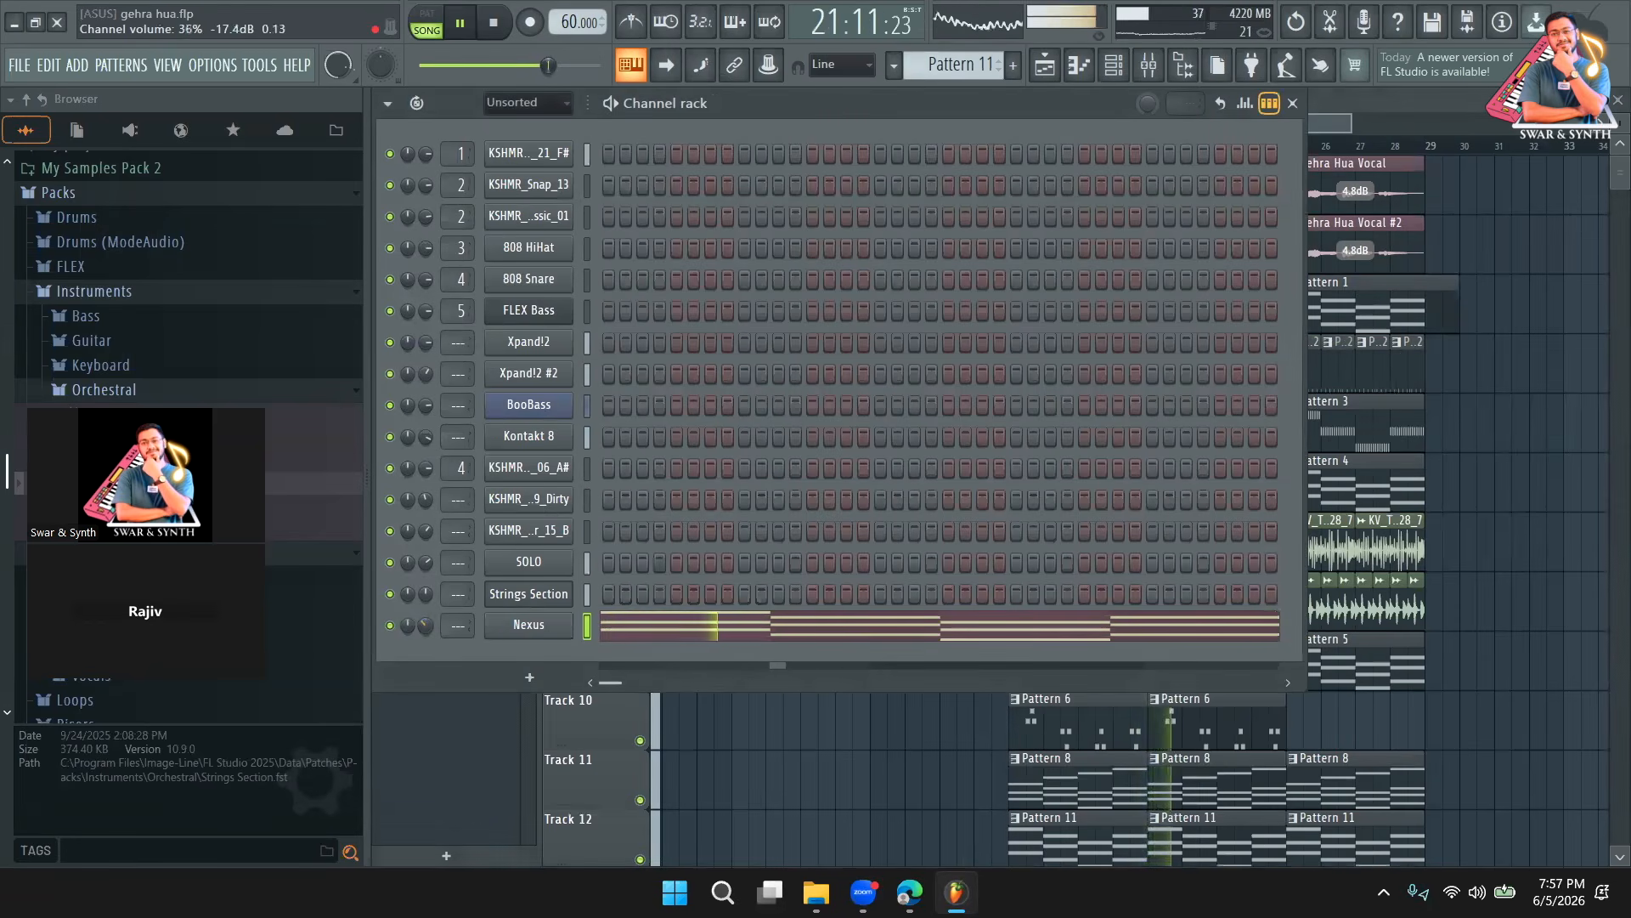
pyautogui.press('F6')
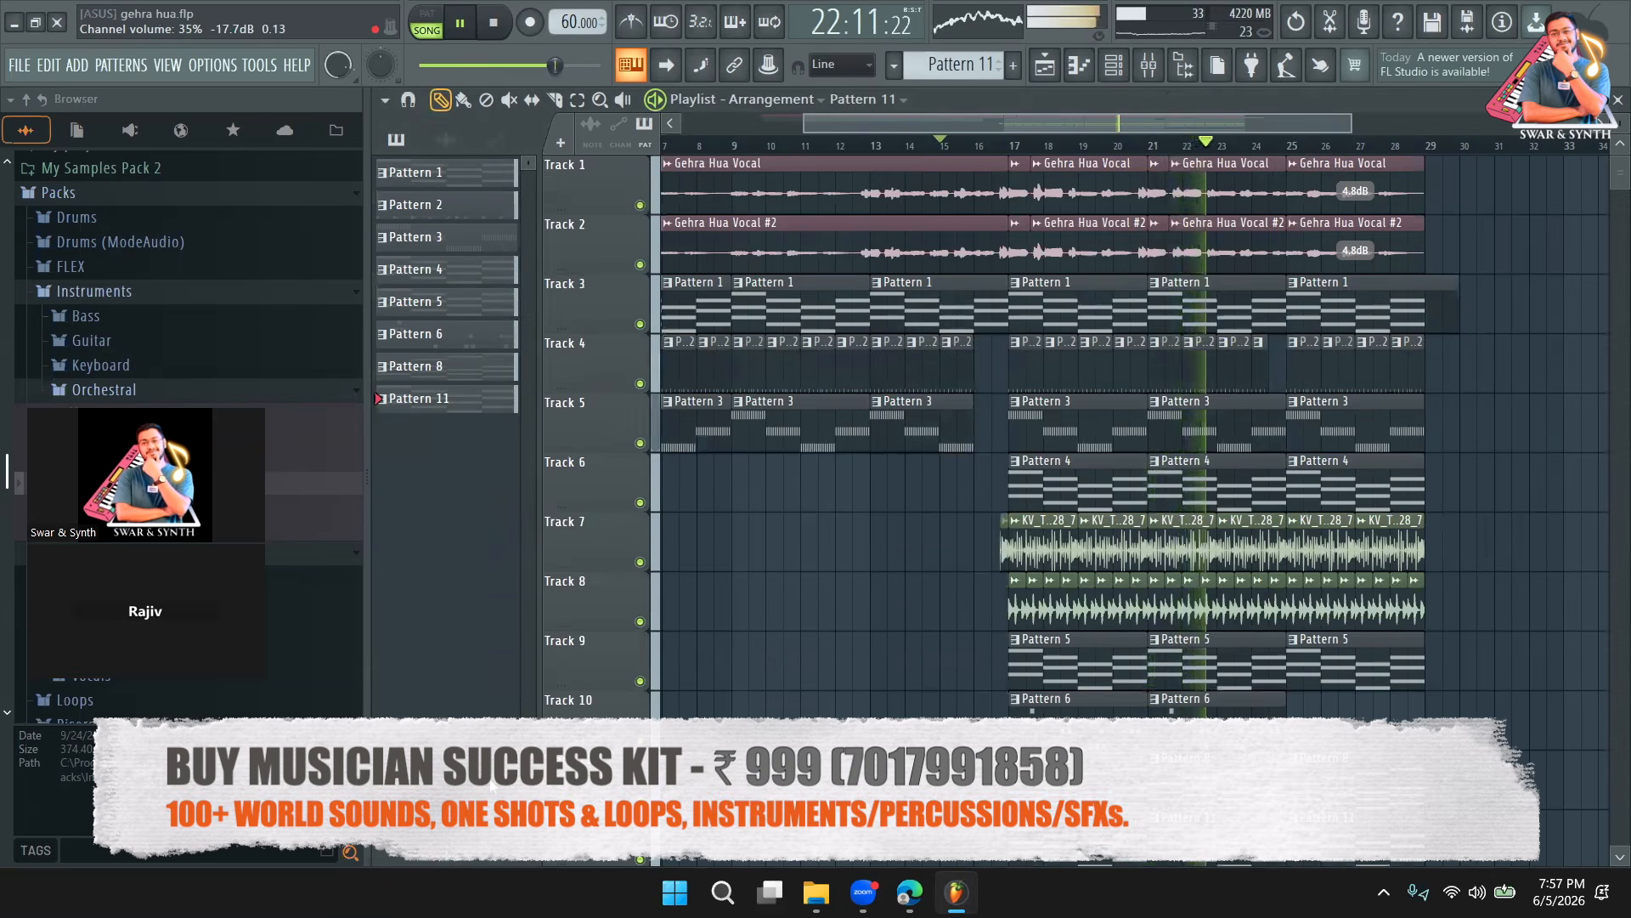
pyautogui.scroll(-2, 1318, 685)
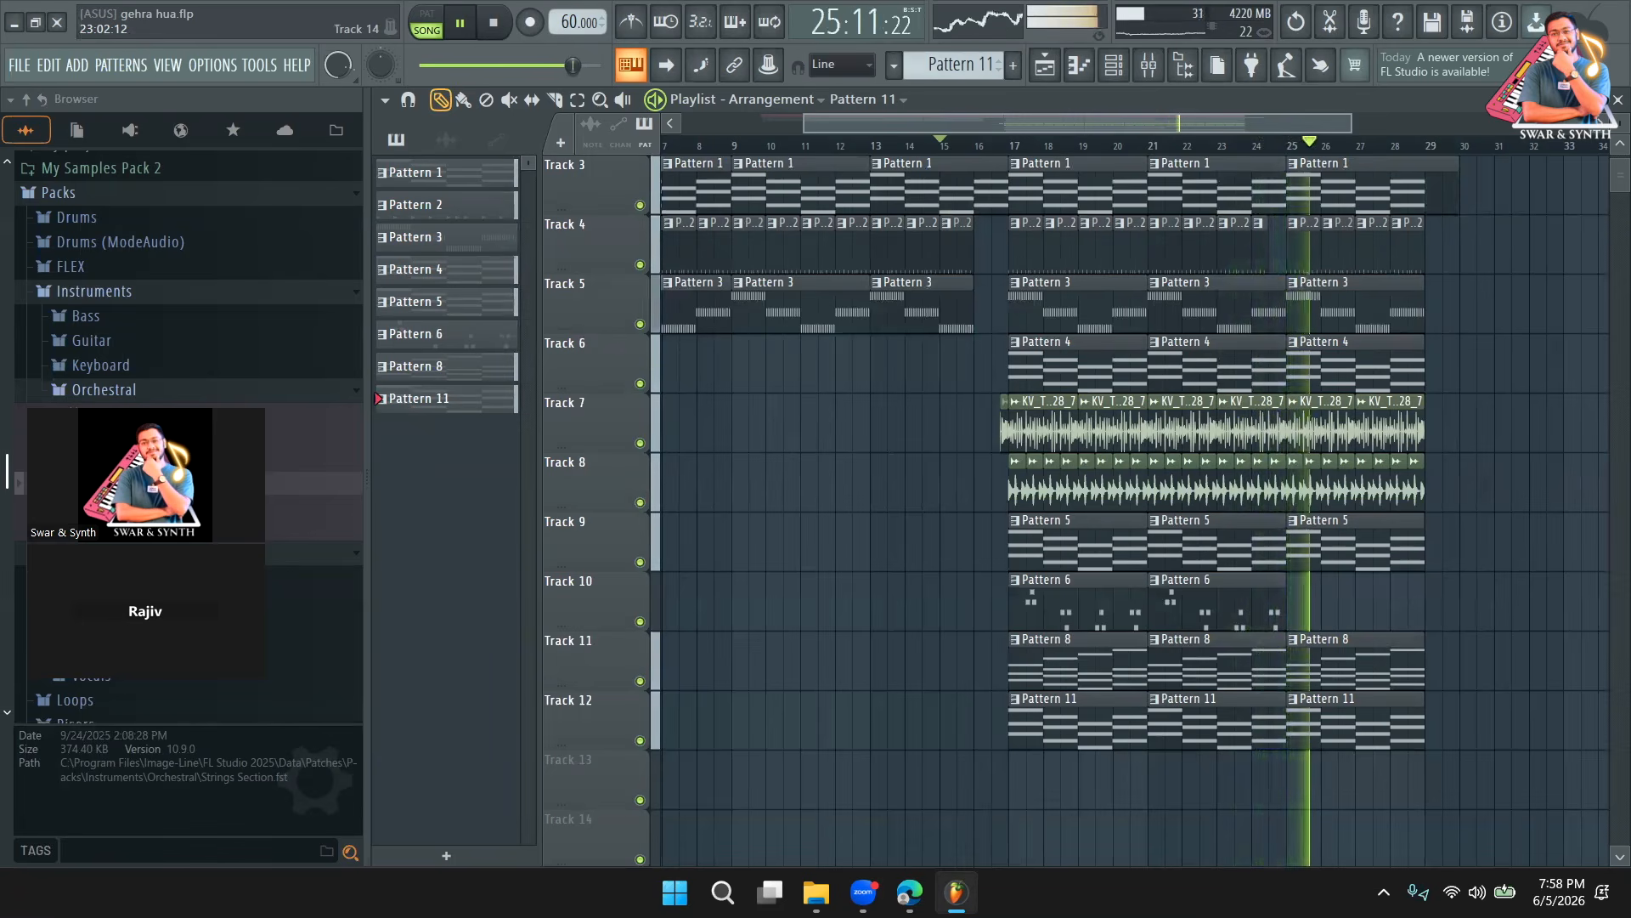
pyautogui.press('space')
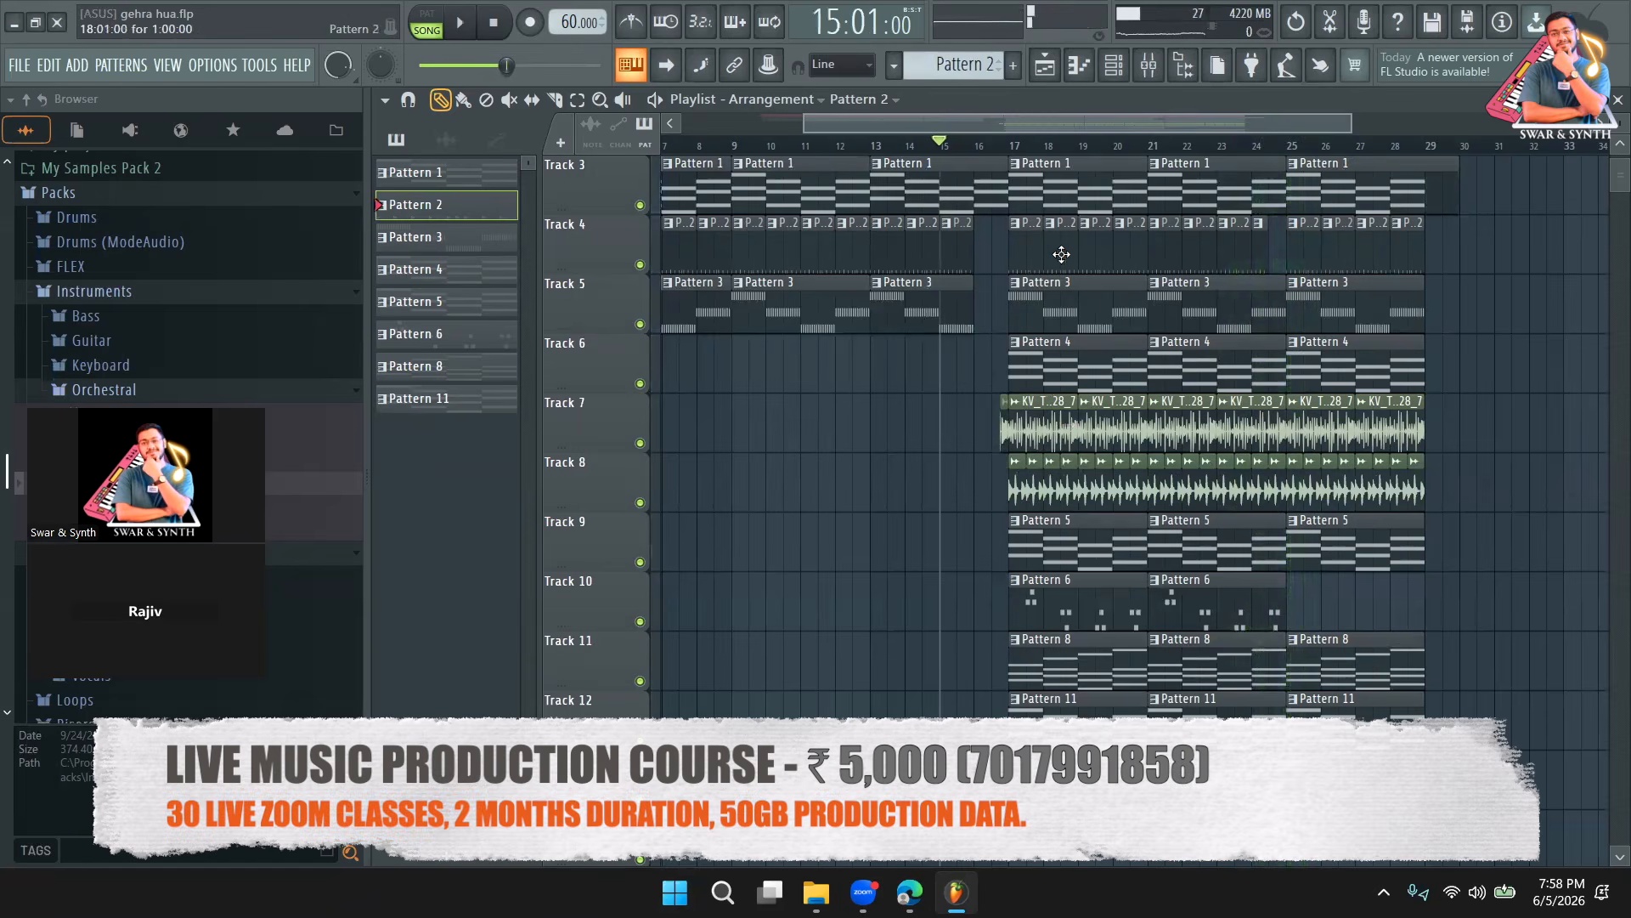
# Open Pattern 2 from the playlist in the Channel rack and set playback to pattern mode.
pyautogui.doubleClick(1026, 257)
pyautogui.click(1114, 66)
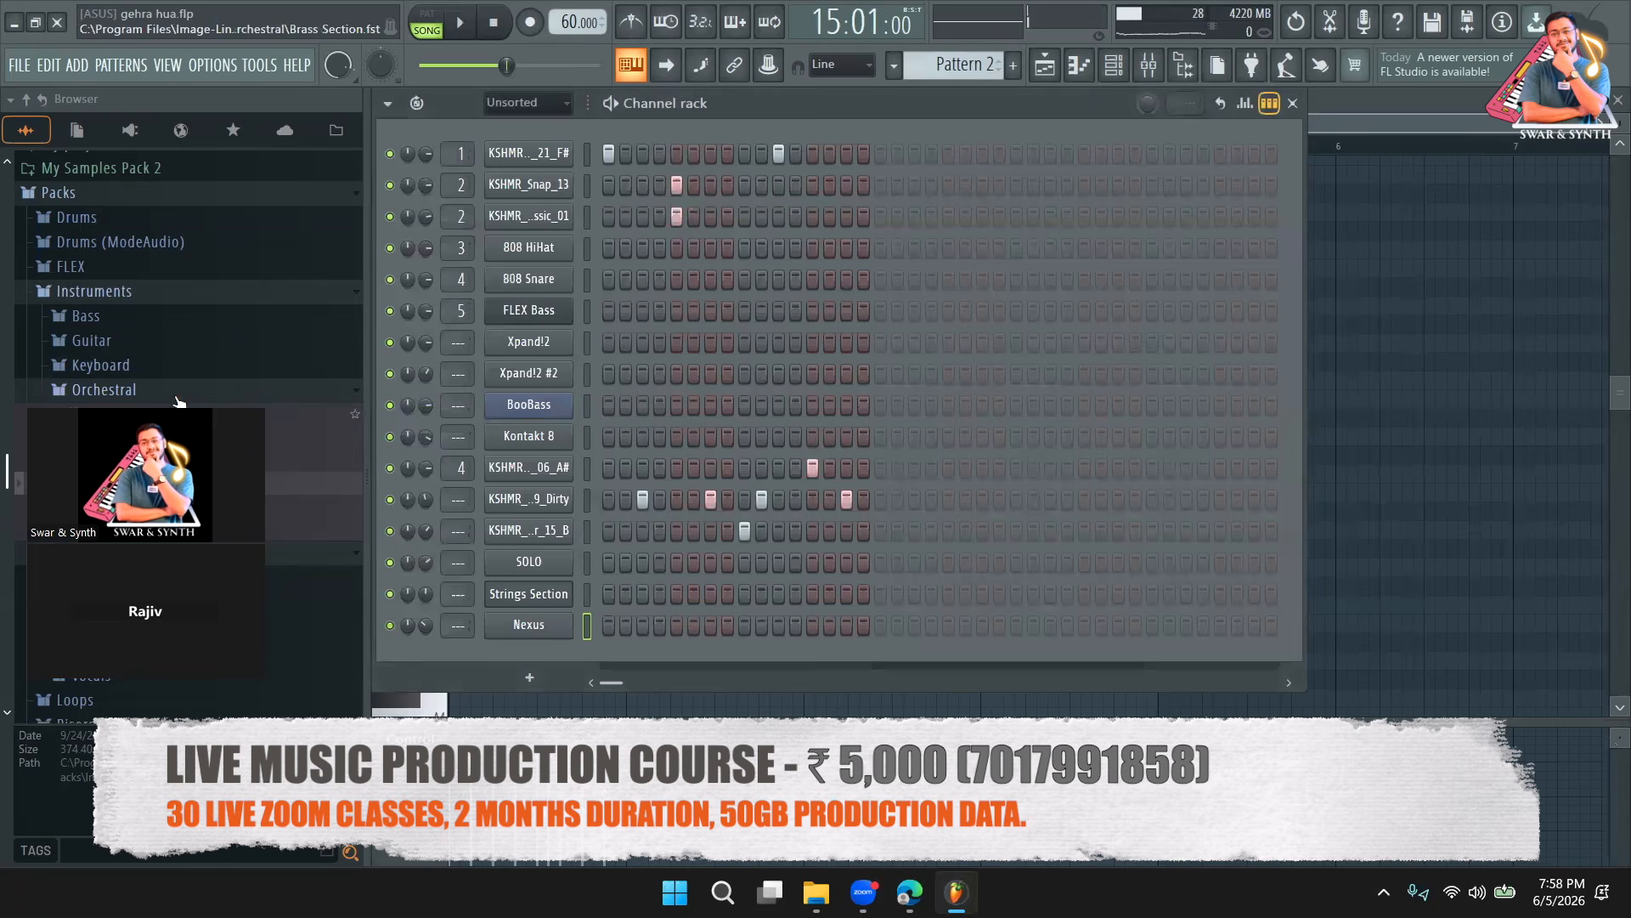
pyautogui.click(426, 22)
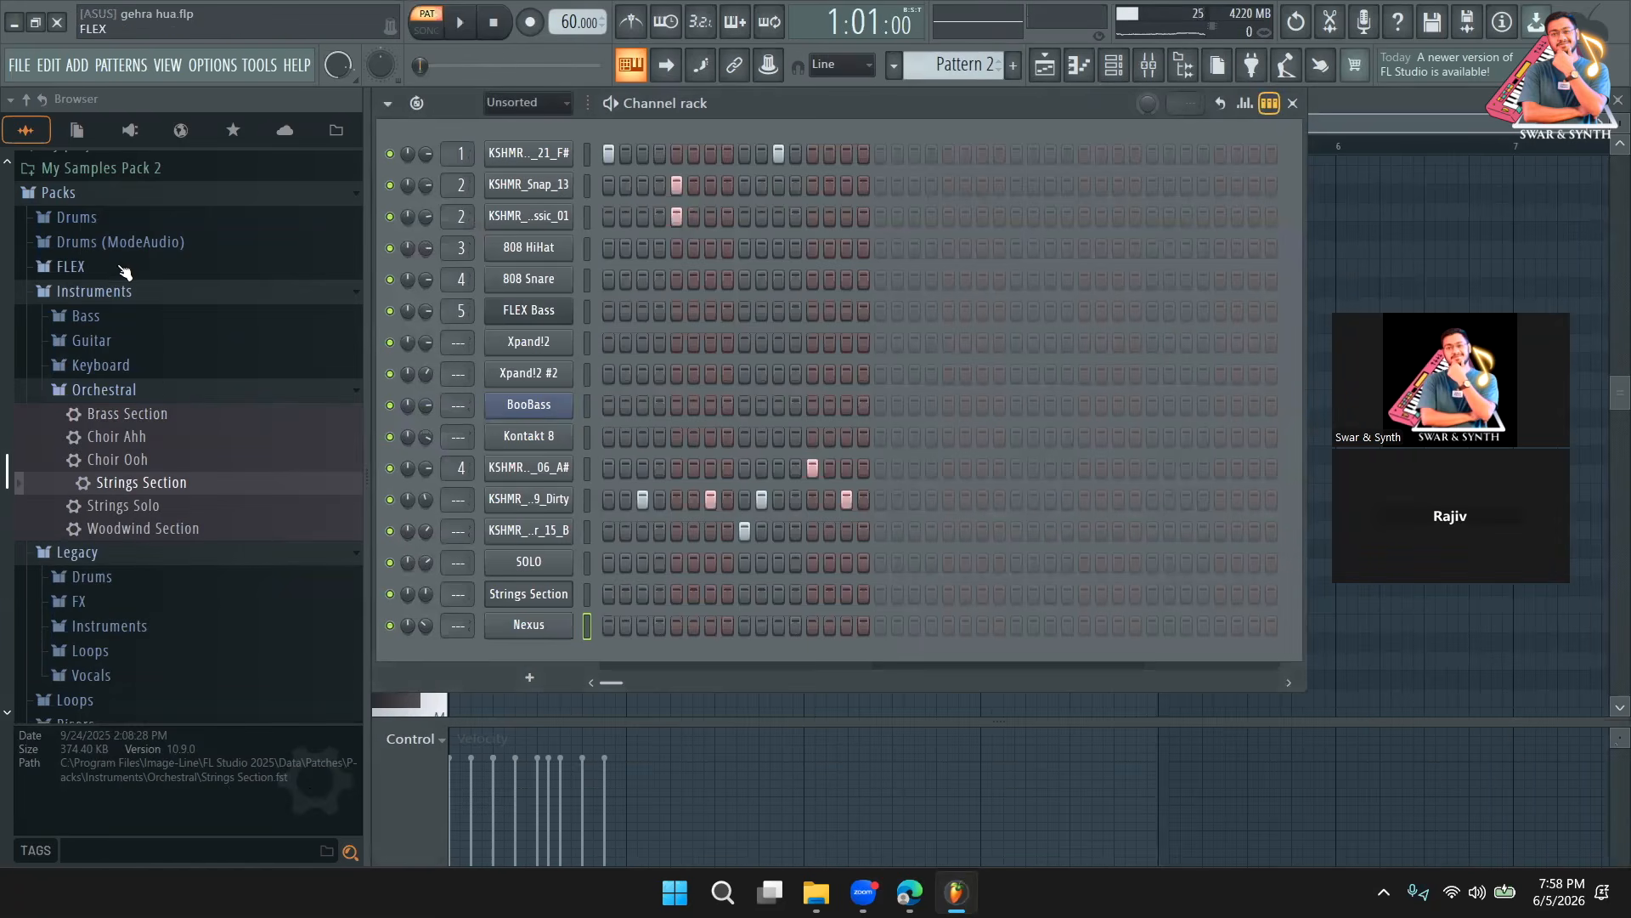
# Search the browser for "noise" and add the electro punch sample from the Dyro 789ten Noises folder as a new channel.
pyautogui.click(27, 130)
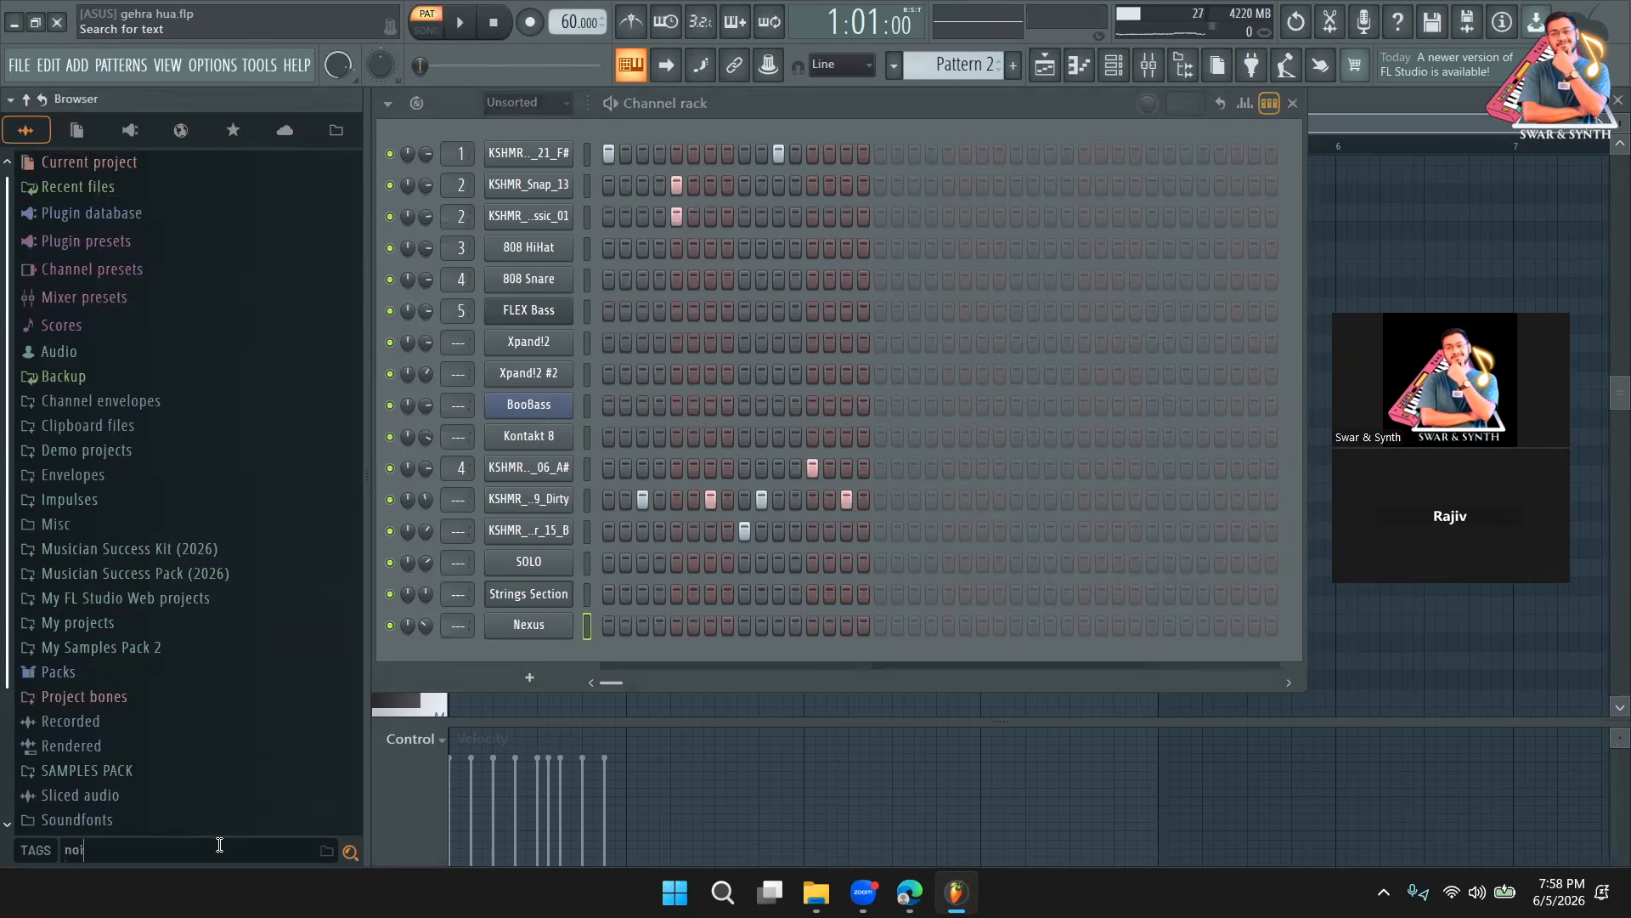
pyautogui.press('Return')
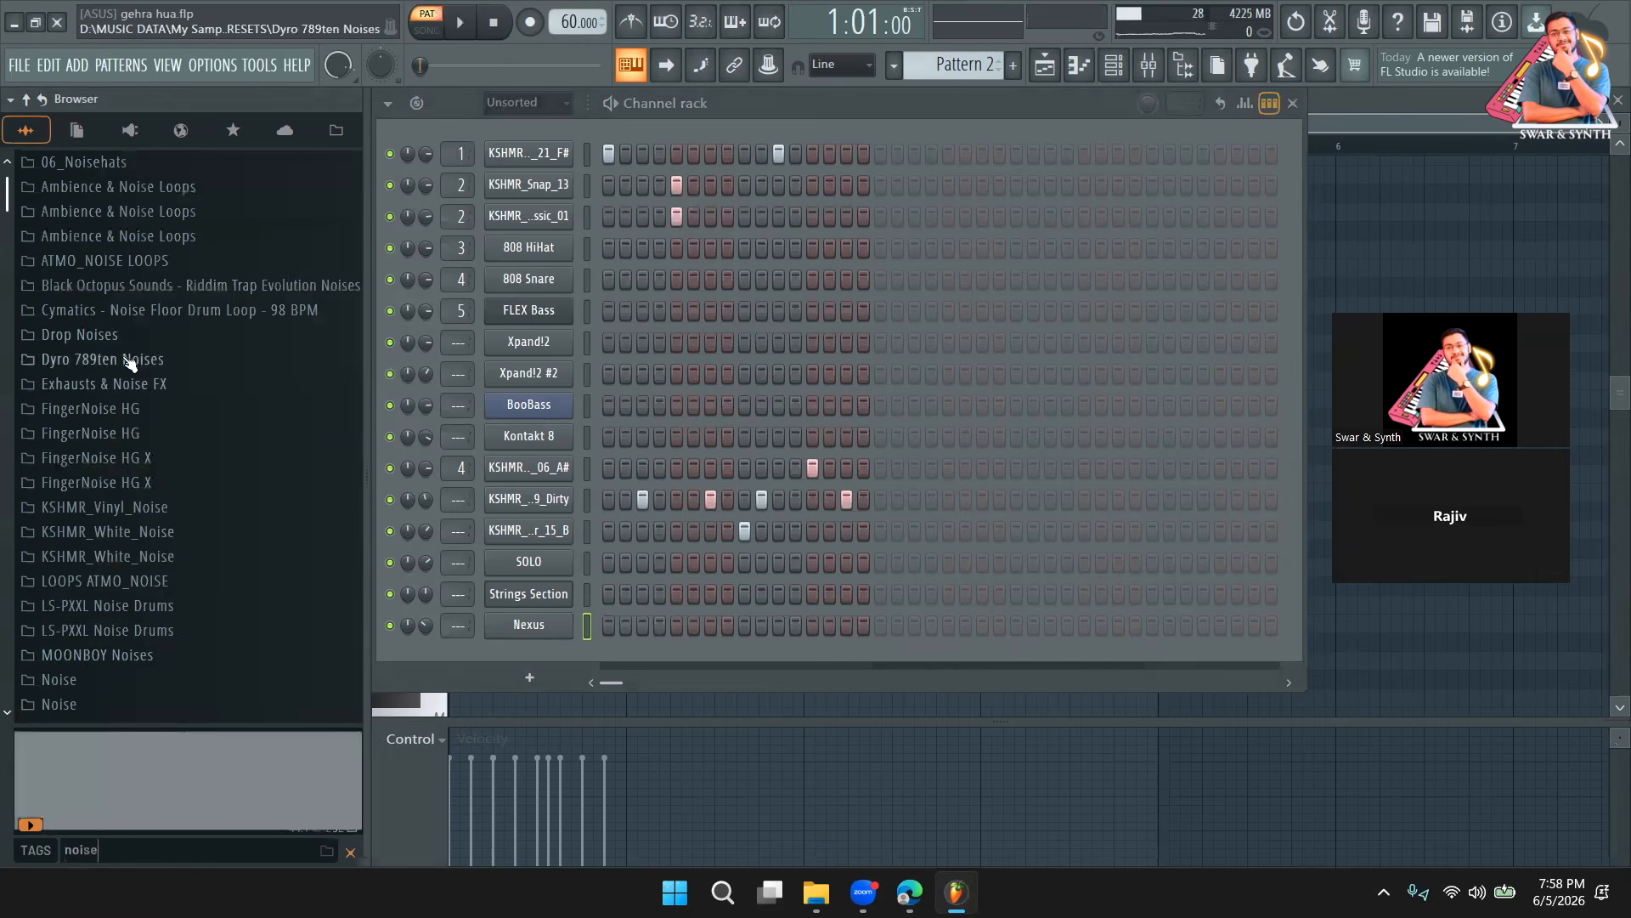
pyautogui.click(174, 365)
pyautogui.click(164, 407)
pyautogui.click(158, 432)
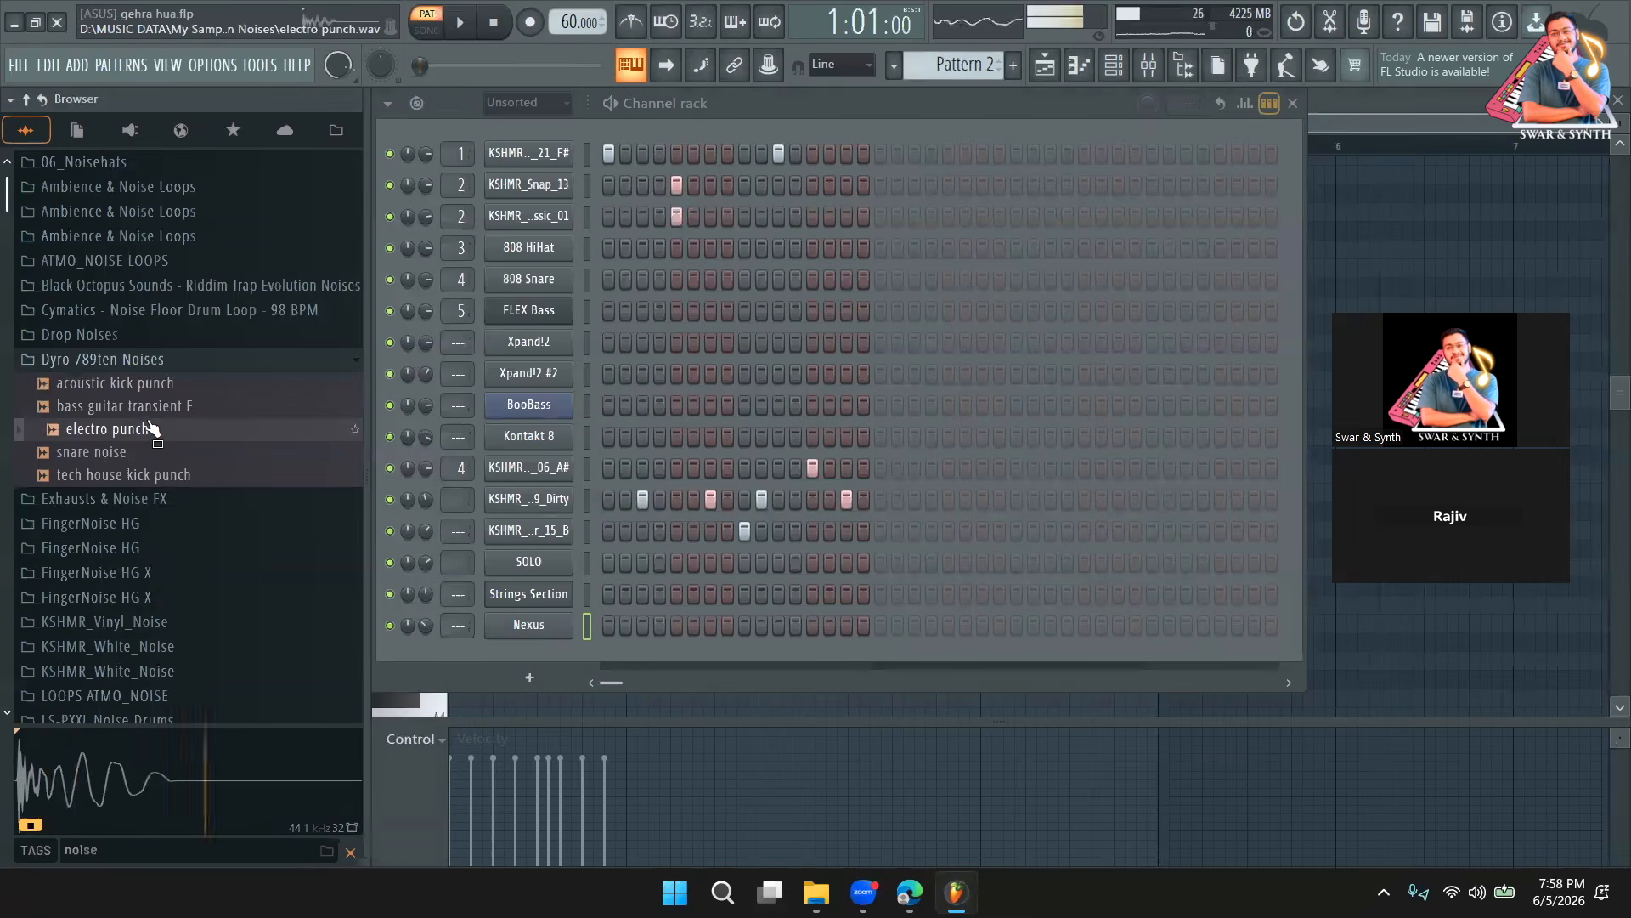
pyautogui.moveTo(144, 463); pyautogui.dragTo(176, 472)
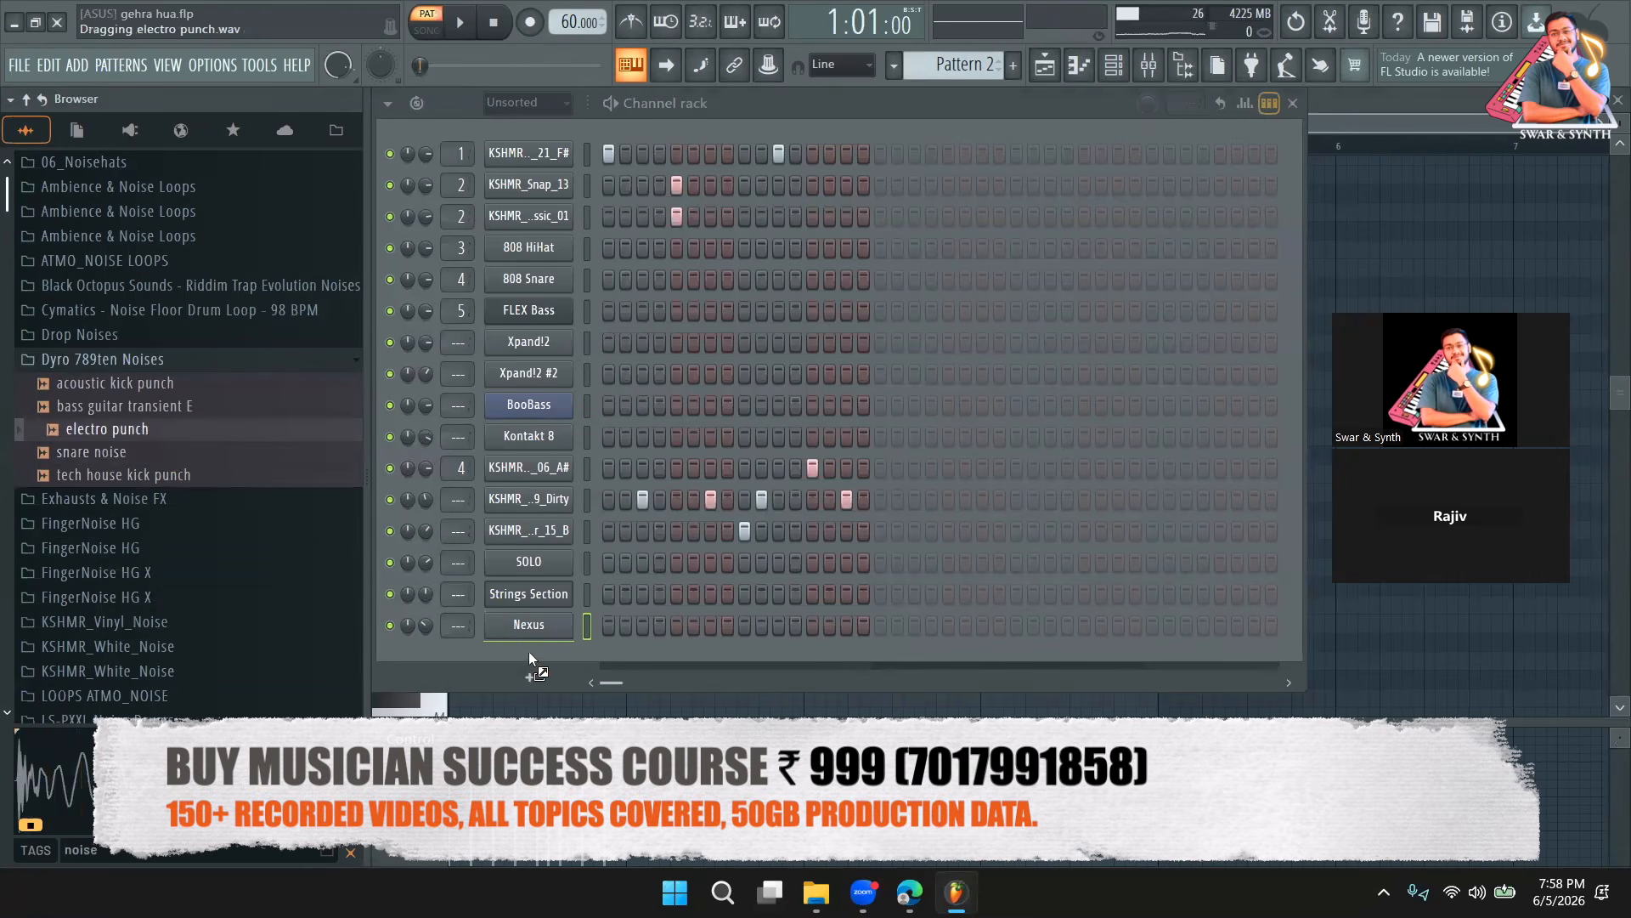
pyautogui.moveTo(529, 654); pyautogui.dragTo(529, 659)
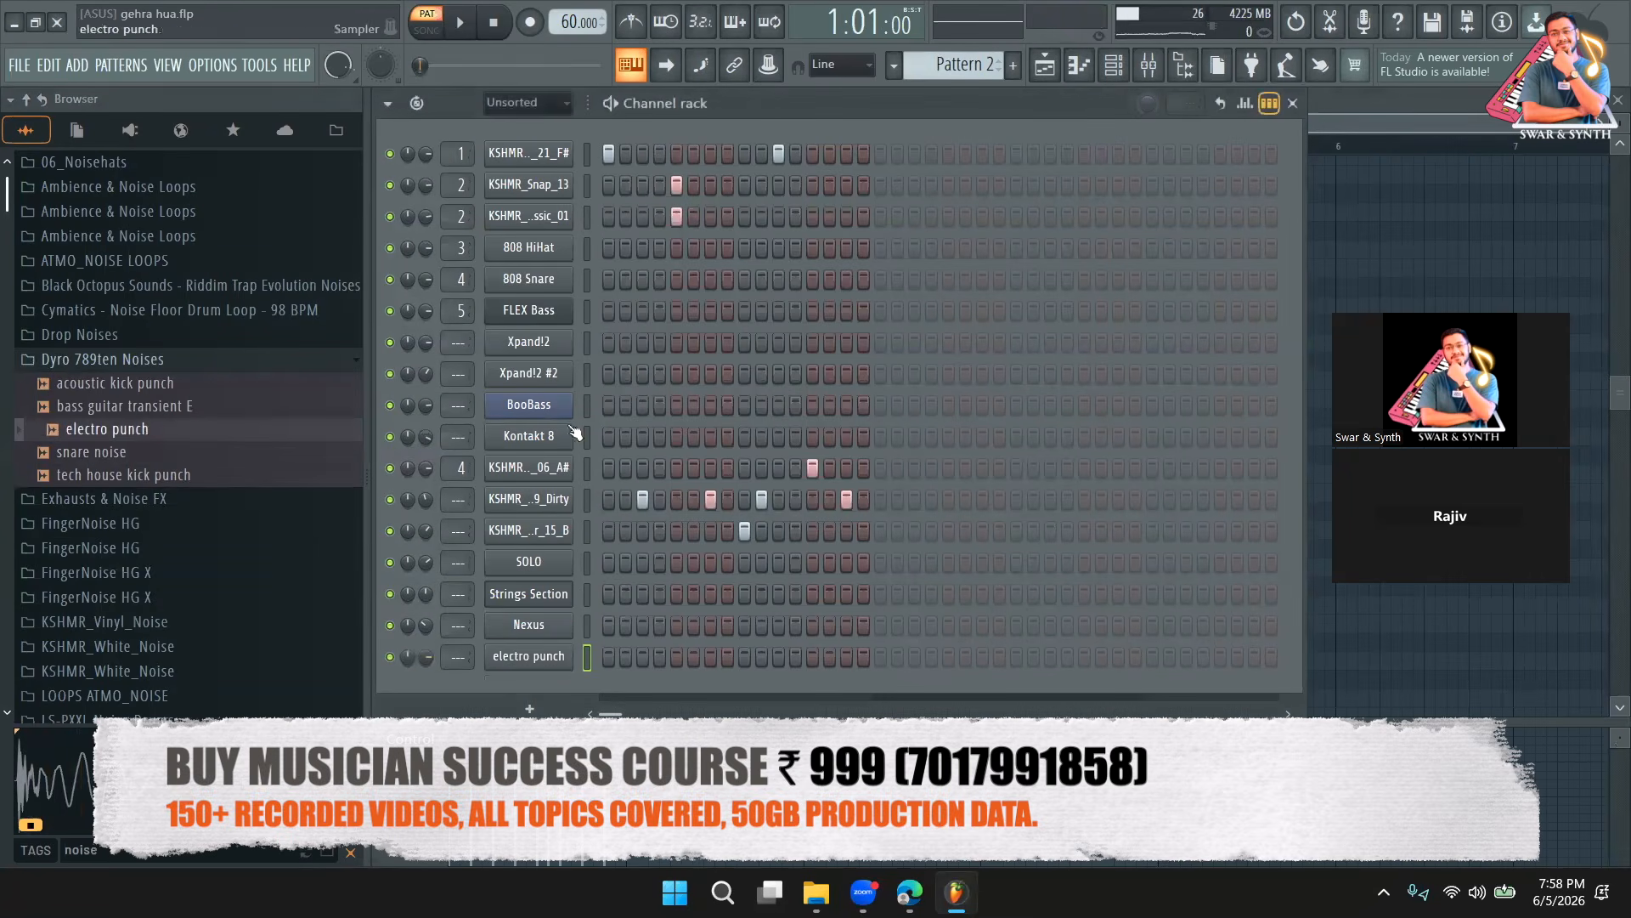
# Program electro punch hits on steps 2, 3, 6, 7, 10, 11, 14 and 15, and play the pattern.
pyautogui.click(694, 659)
pyautogui.click(710, 659)
pyautogui.click(762, 659)
pyautogui.click(778, 660)
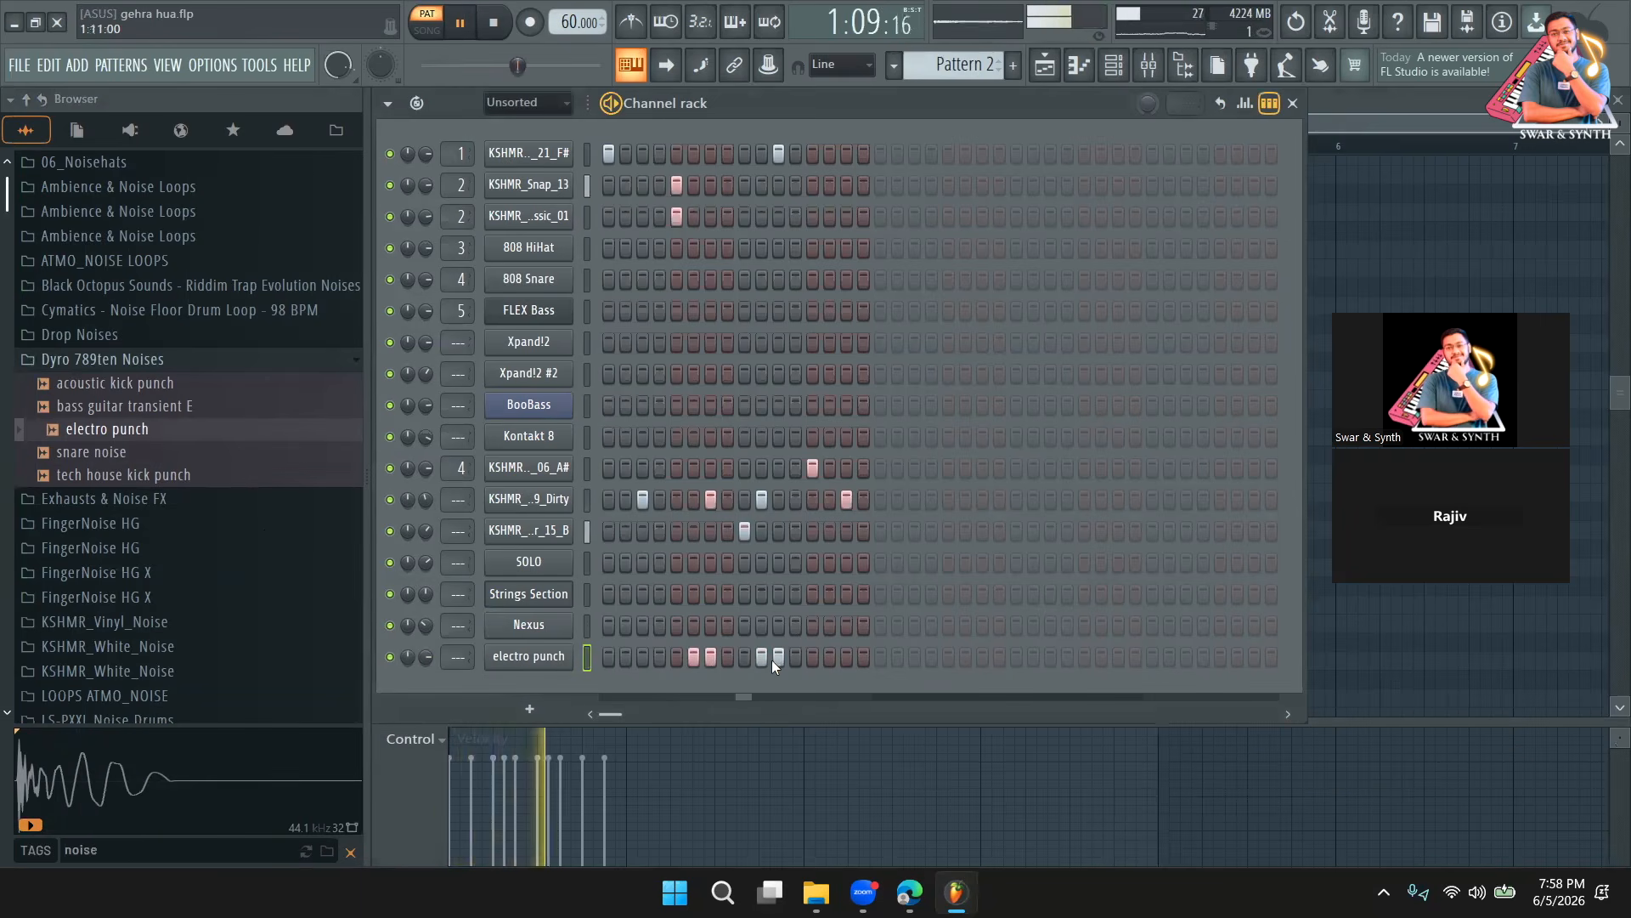
pyautogui.click(846, 660)
pyautogui.click(831, 659)
pyautogui.click(629, 659)
pyautogui.click(639, 660)
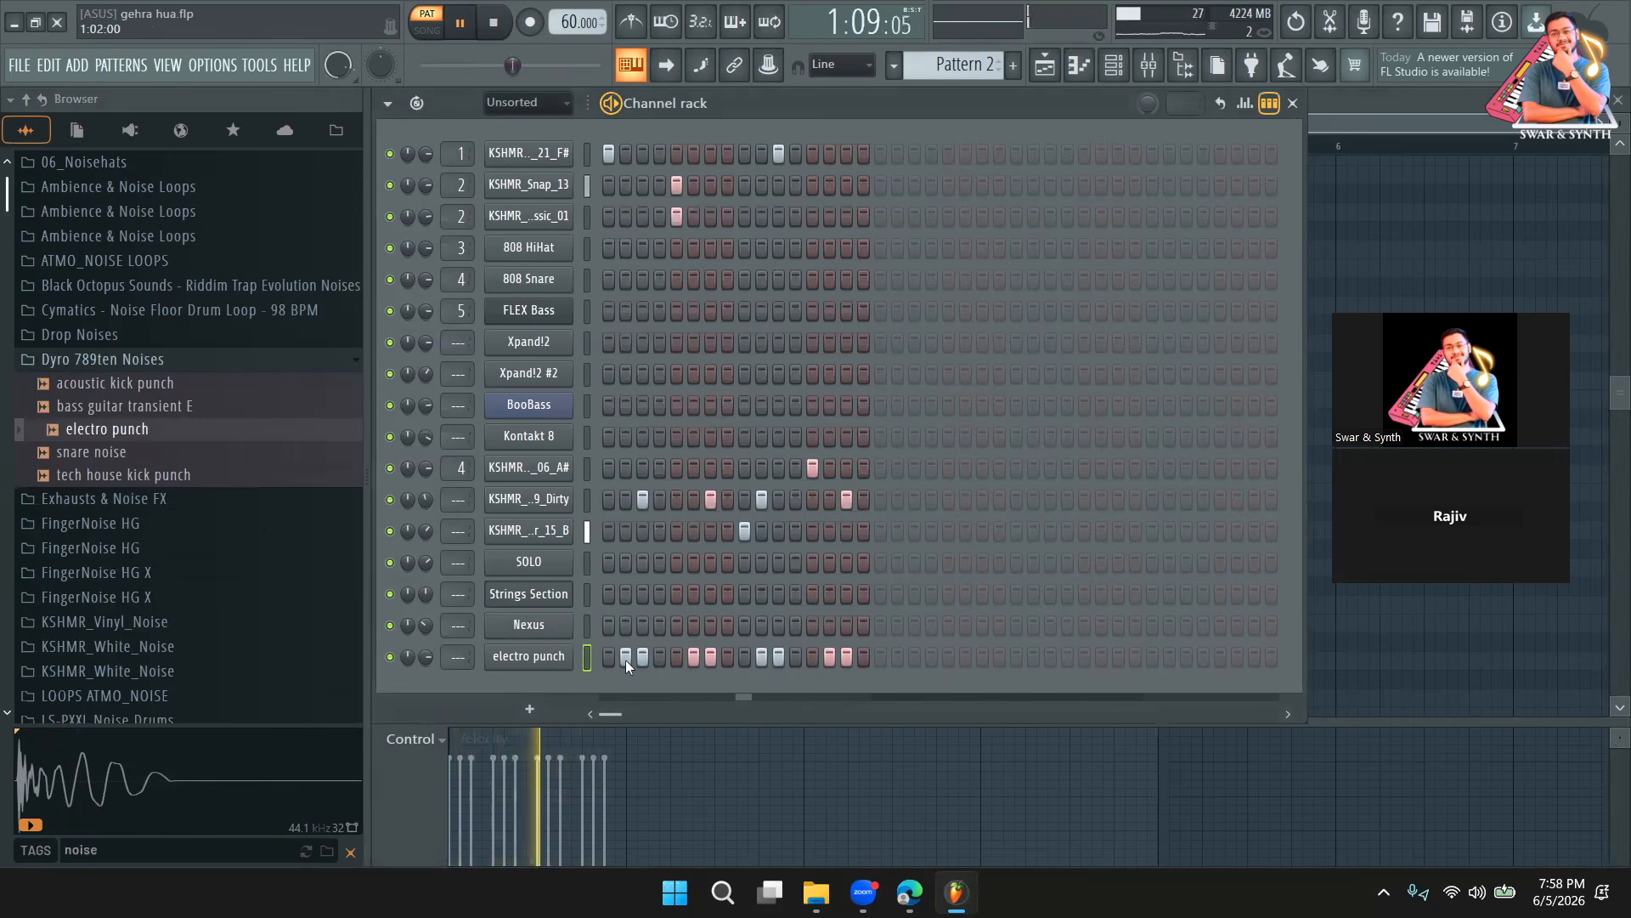
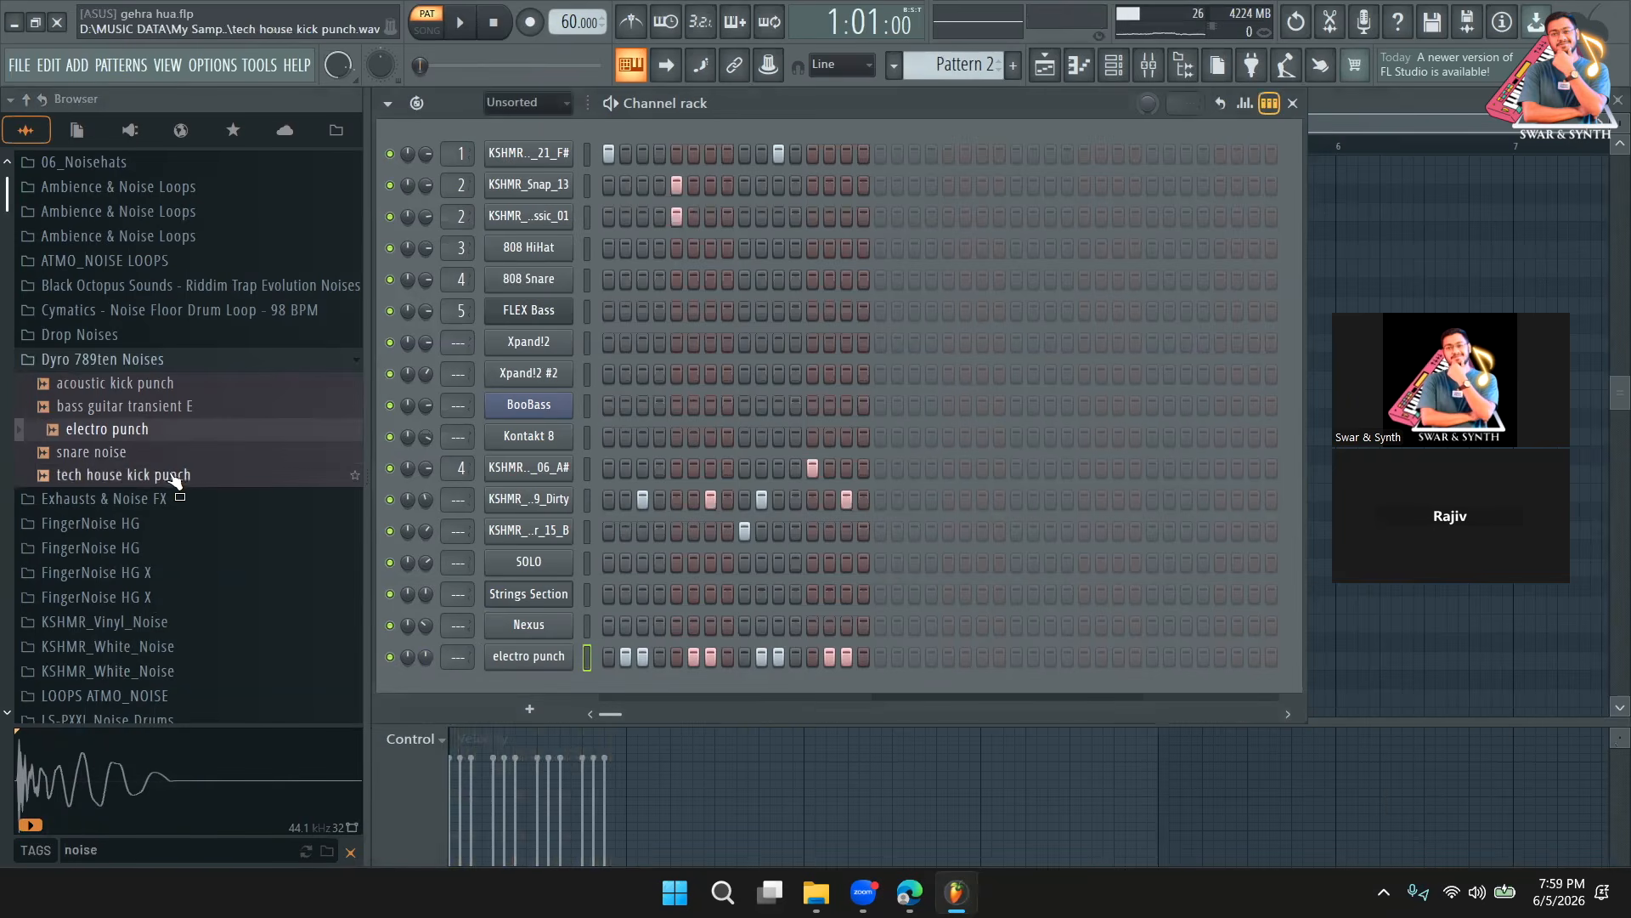
pyautogui.press('space')
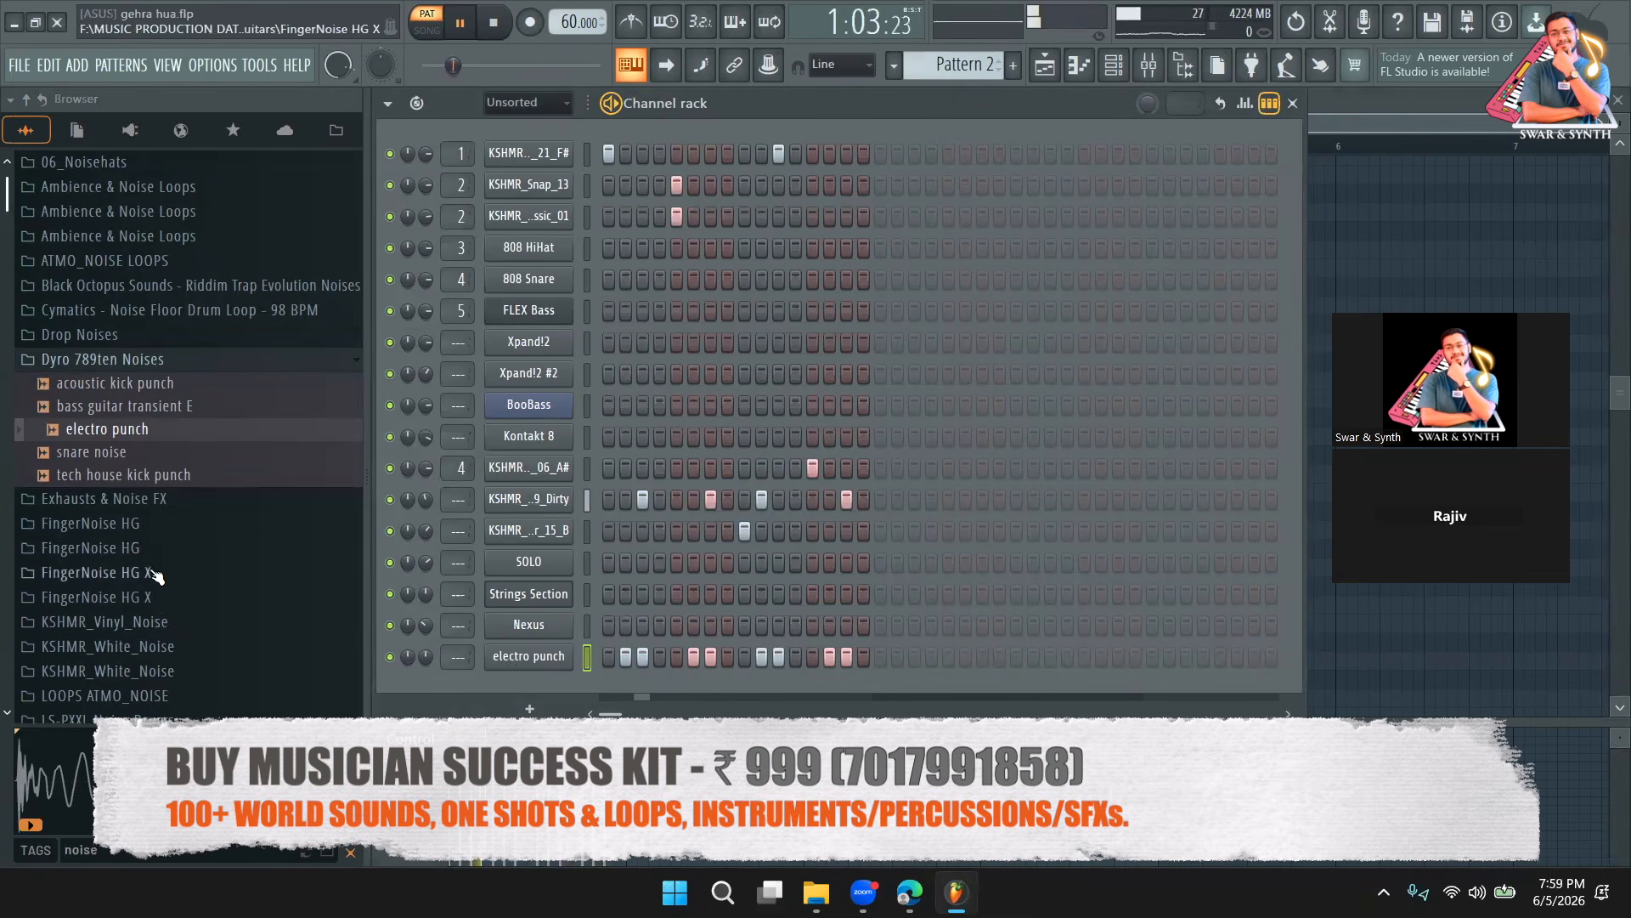
# Stop playback and audition samples in the MOONBOY Noises folder, including the S-LAYER sounds.
pyautogui.scroll(-5, 151, 560)
pyautogui.press('space')
pyautogui.click(156, 357)
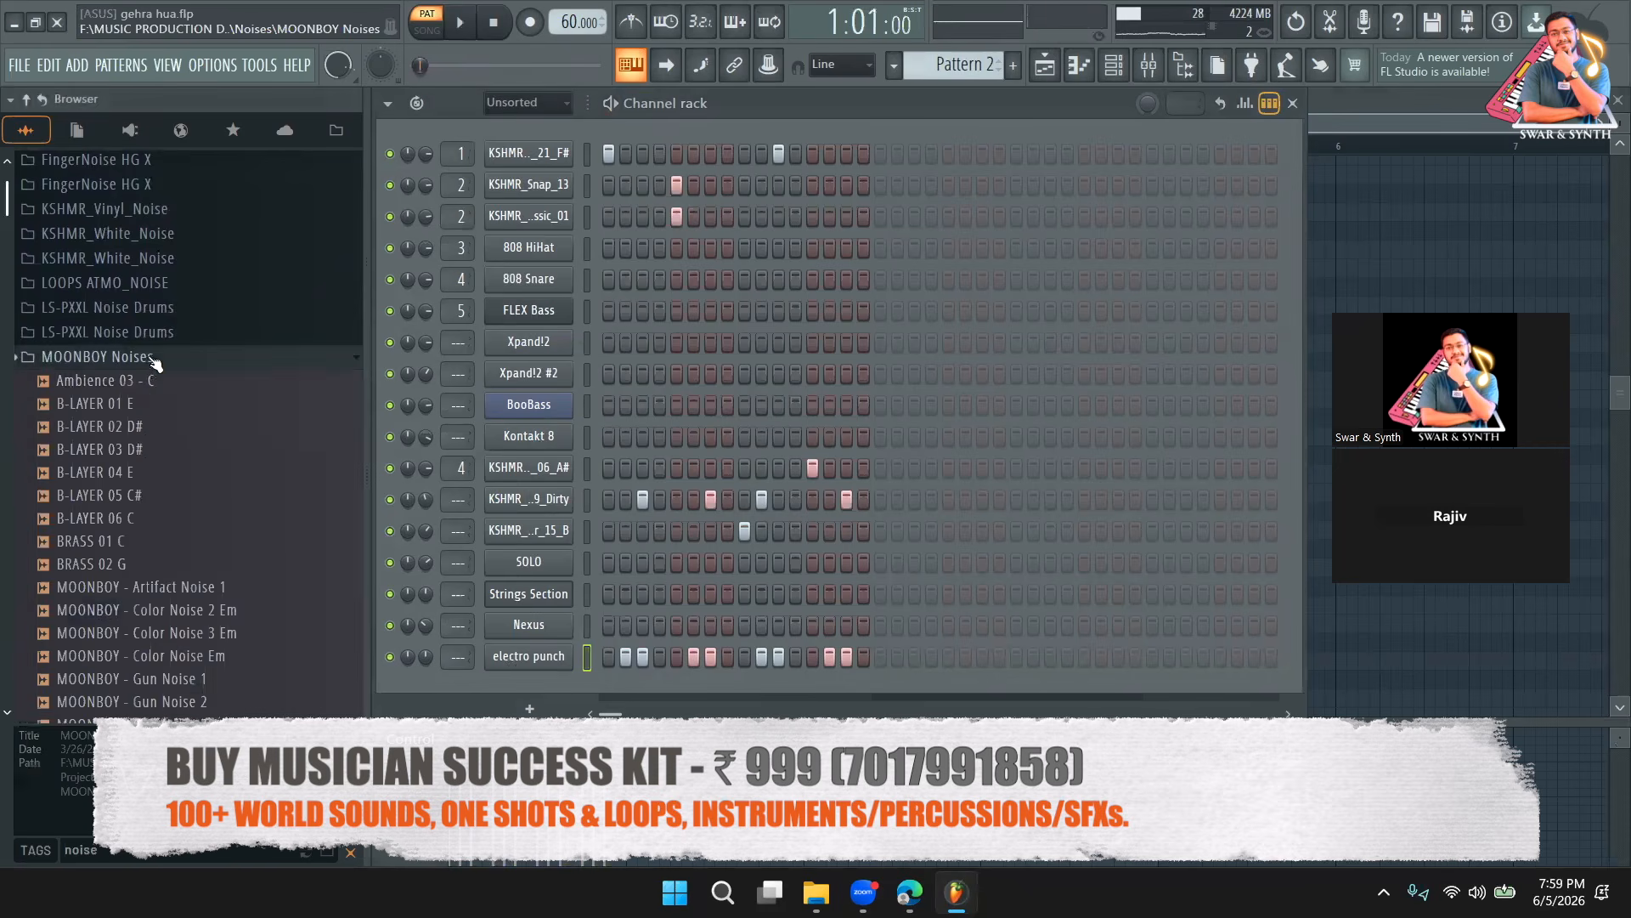
pyautogui.click(148, 449)
pyautogui.scroll(-6, 159, 496)
pyautogui.click(164, 384)
pyautogui.click(159, 426)
pyautogui.click(155, 472)
pyautogui.scroll(-2, 149, 497)
pyautogui.click(147, 428)
pyautogui.click(155, 473)
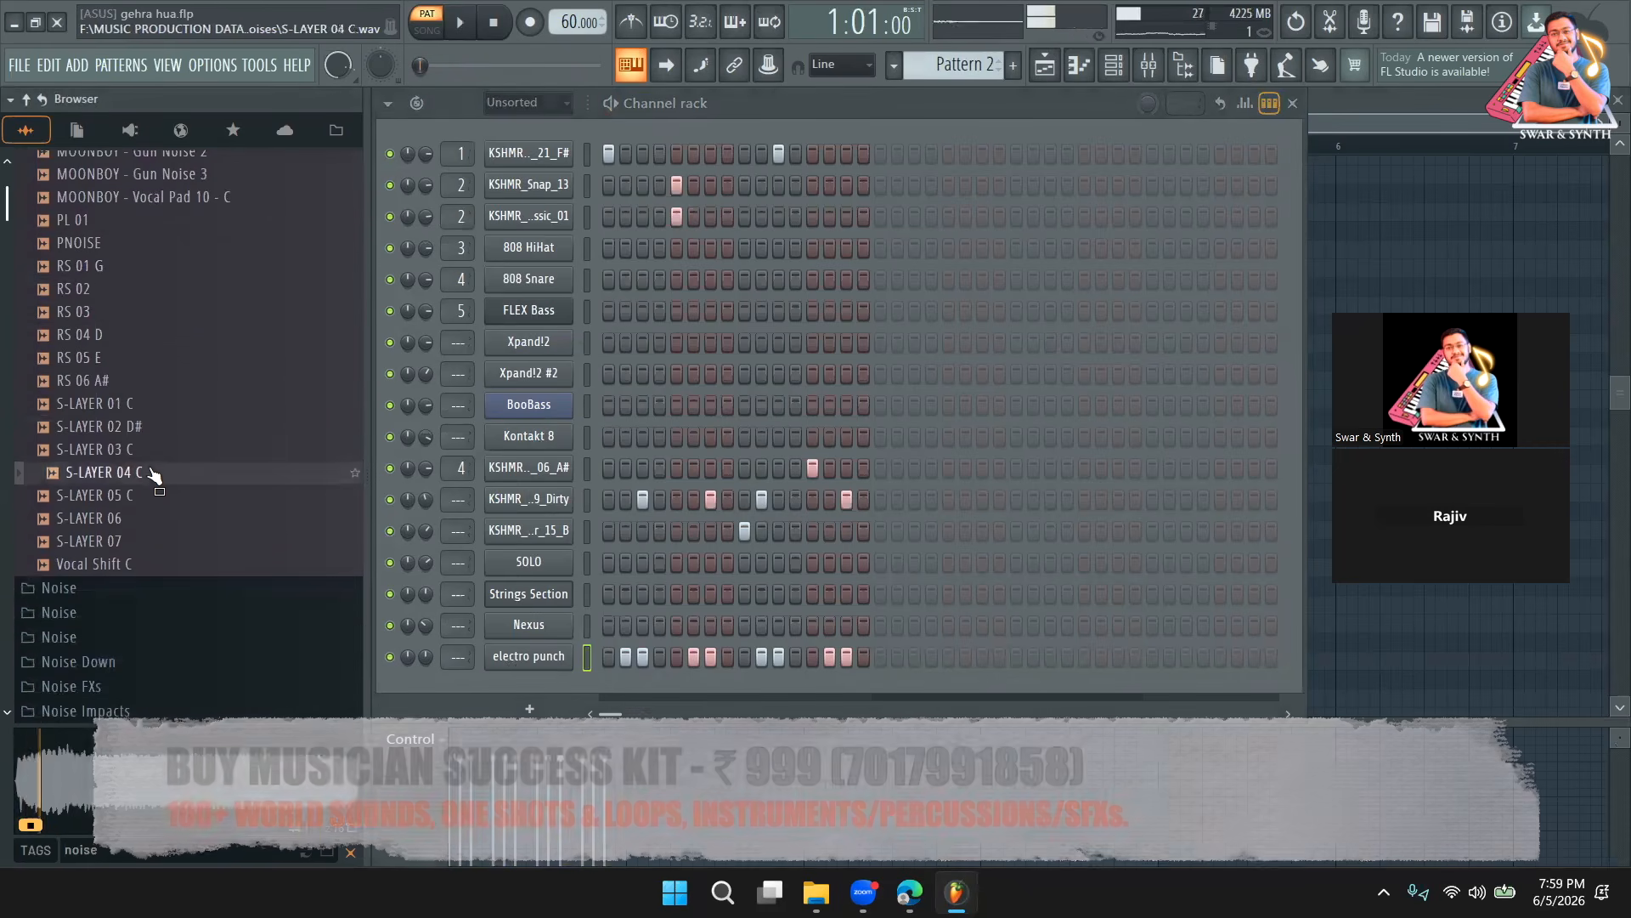
pyautogui.click(150, 498)
# Audition the PML_EDMTrap Noise down samples in the Noise folder.
pyautogui.scroll(-2, 148, 527)
pyautogui.click(142, 477)
pyautogui.click(145, 499)
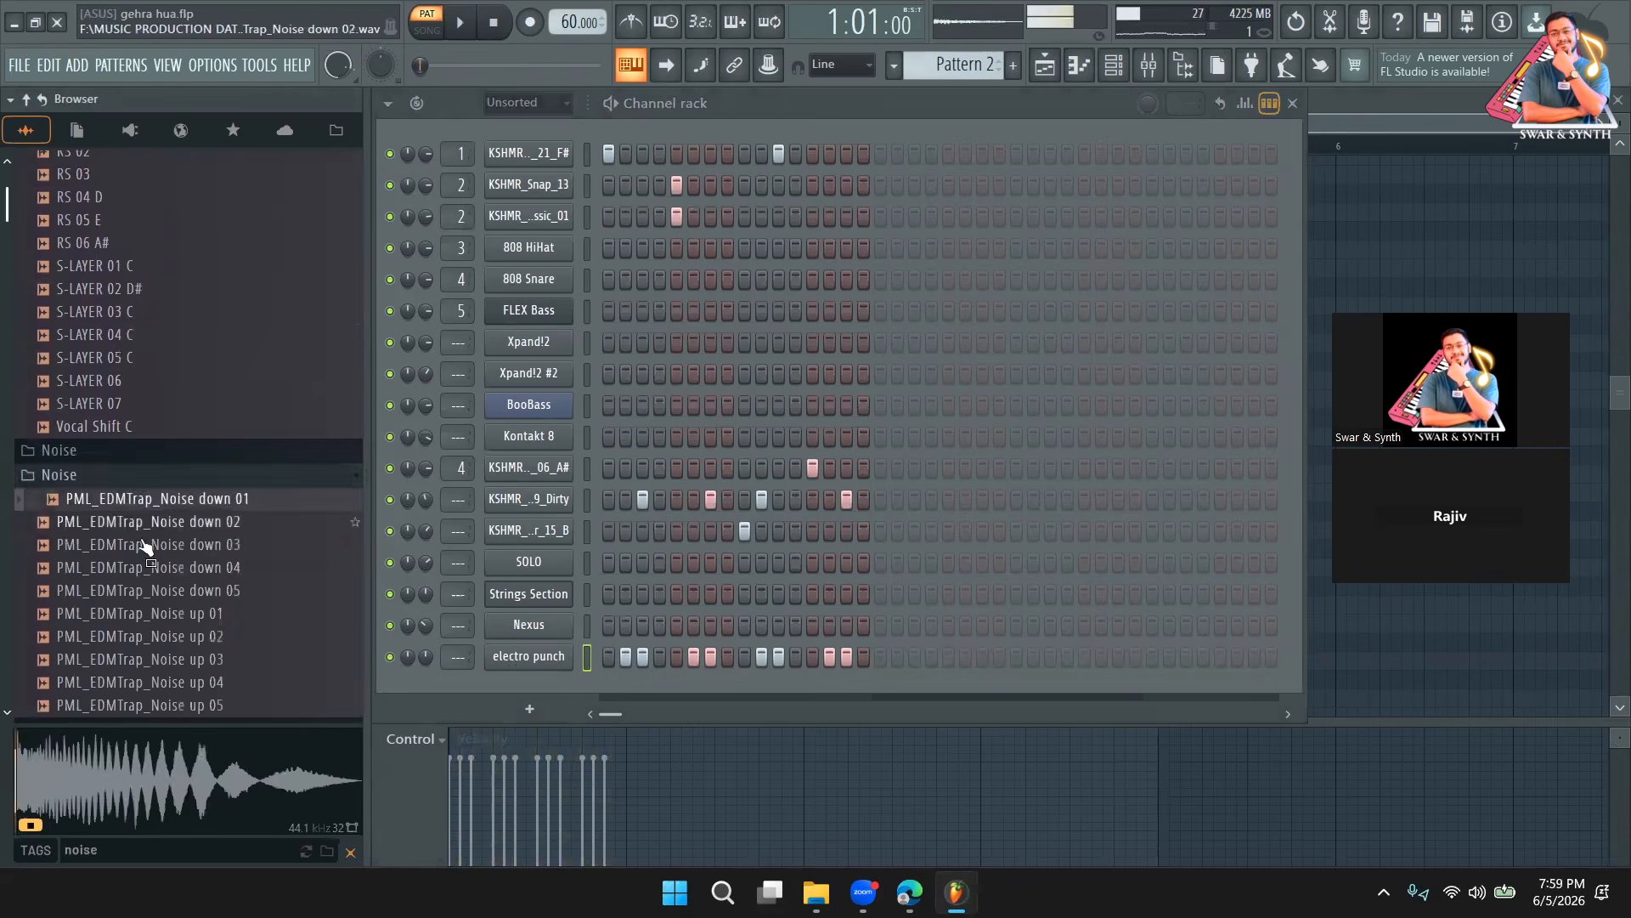
pyautogui.click(153, 568)
# Add SSE2 Rustle FX 4 (Rain) from the Noises user folder as a new channel and trigger it on step 1.
pyautogui.scroll(-8, 174, 408)
pyautogui.click(134, 316)
pyautogui.click(142, 388)
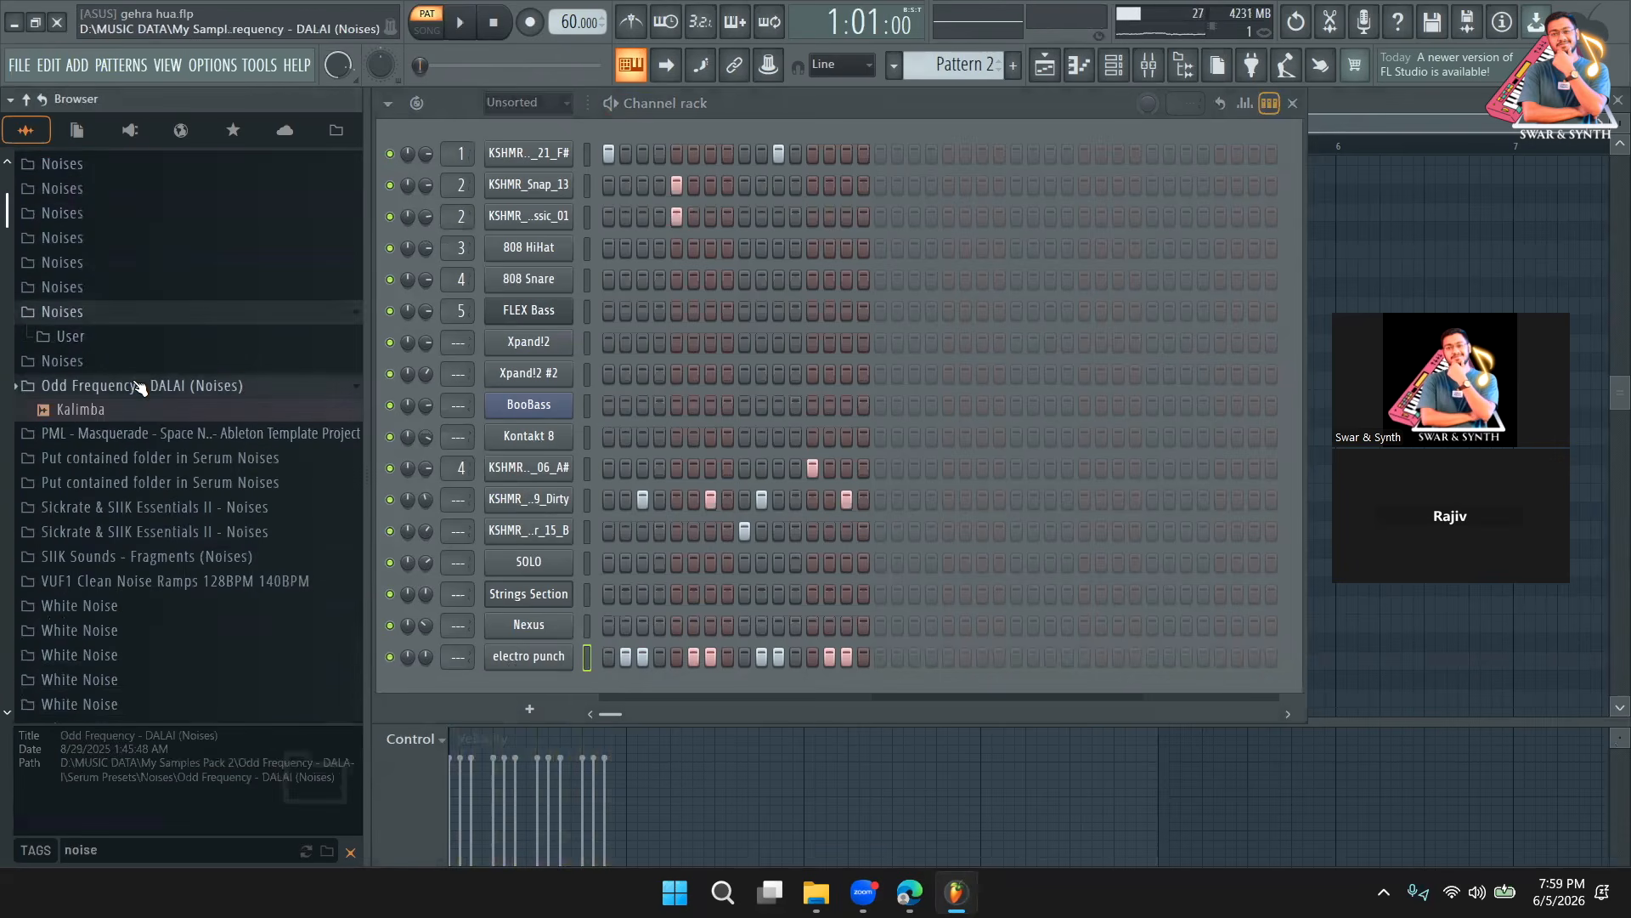
pyautogui.click(138, 338)
pyautogui.click(134, 389)
pyautogui.click(149, 362)
pyautogui.click(153, 408)
pyautogui.click(136, 455)
pyautogui.click(157, 476)
pyautogui.click(169, 501)
pyautogui.scroll(-5, 170, 507)
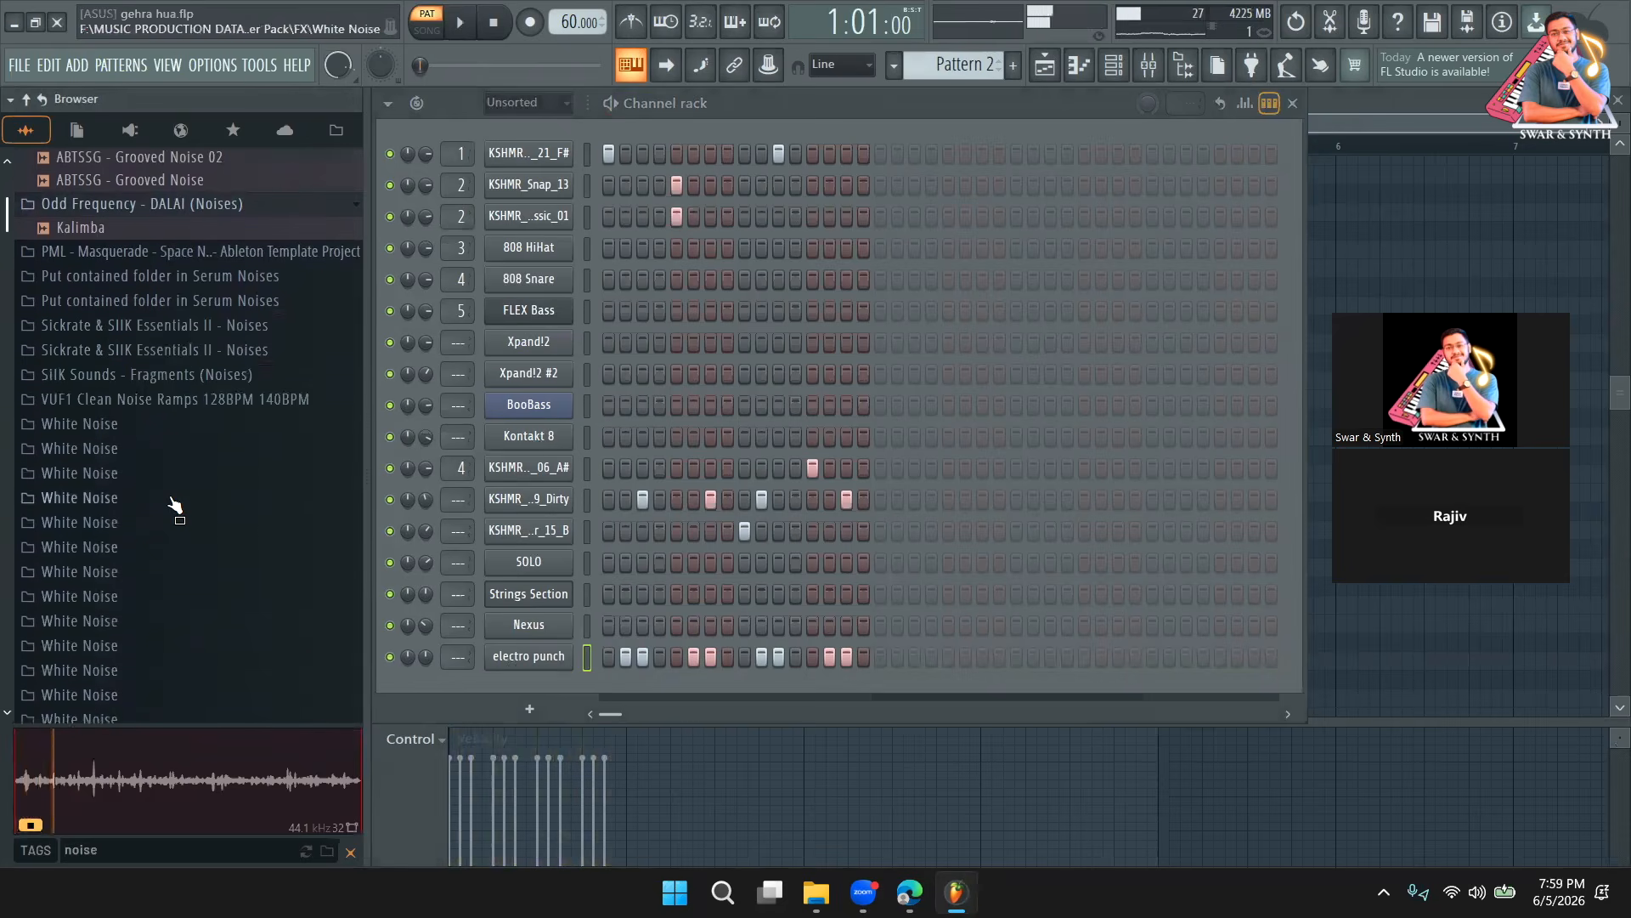
pyautogui.scroll(4, 170, 507)
pyautogui.moveTo(180, 380); pyautogui.dragTo(537, 686)
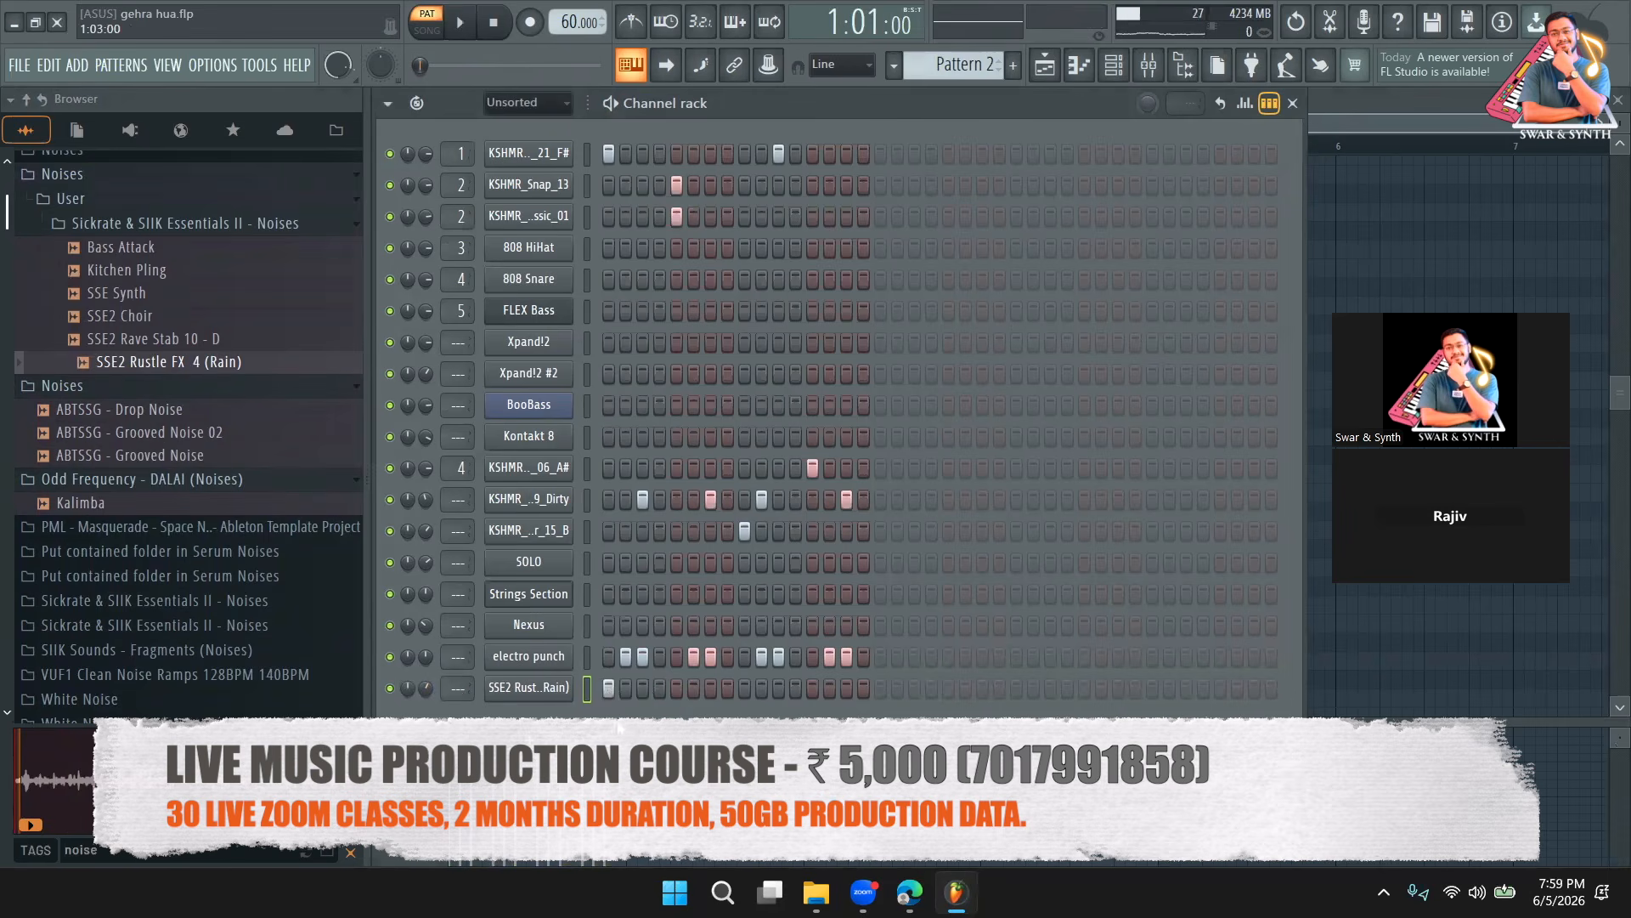
# Lower the rain channel's volume to about 35% while the pattern plays, and stop playback.
pyautogui.moveTo(424, 689); pyautogui.dragTo(421, 702)
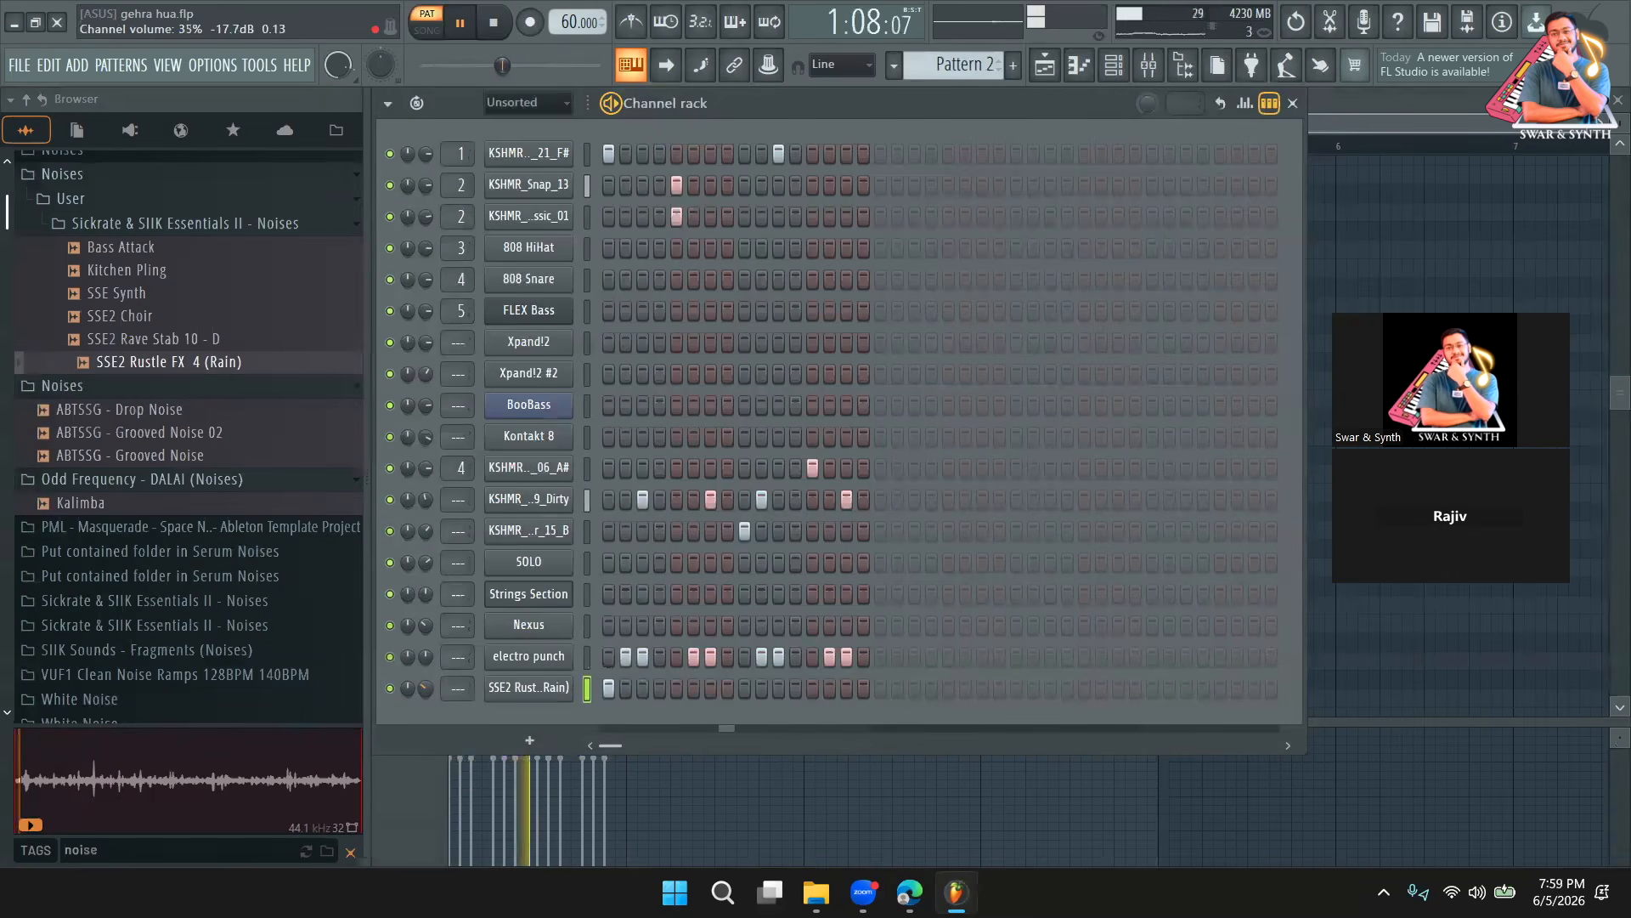
pyautogui.click(528, 689)
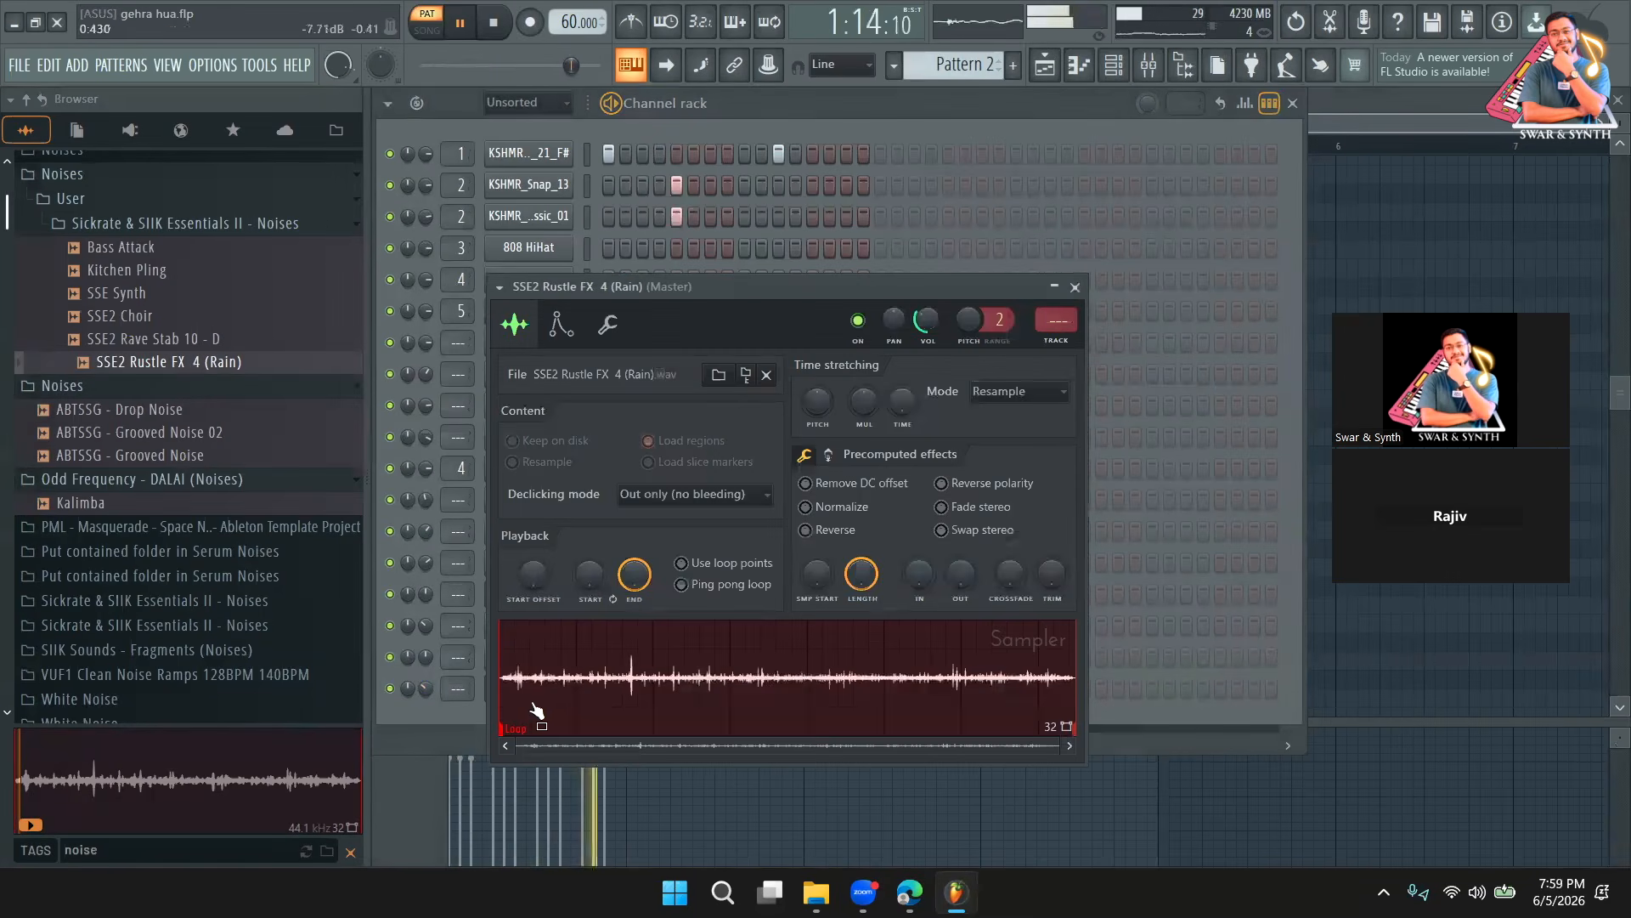
pyautogui.click(423, 721)
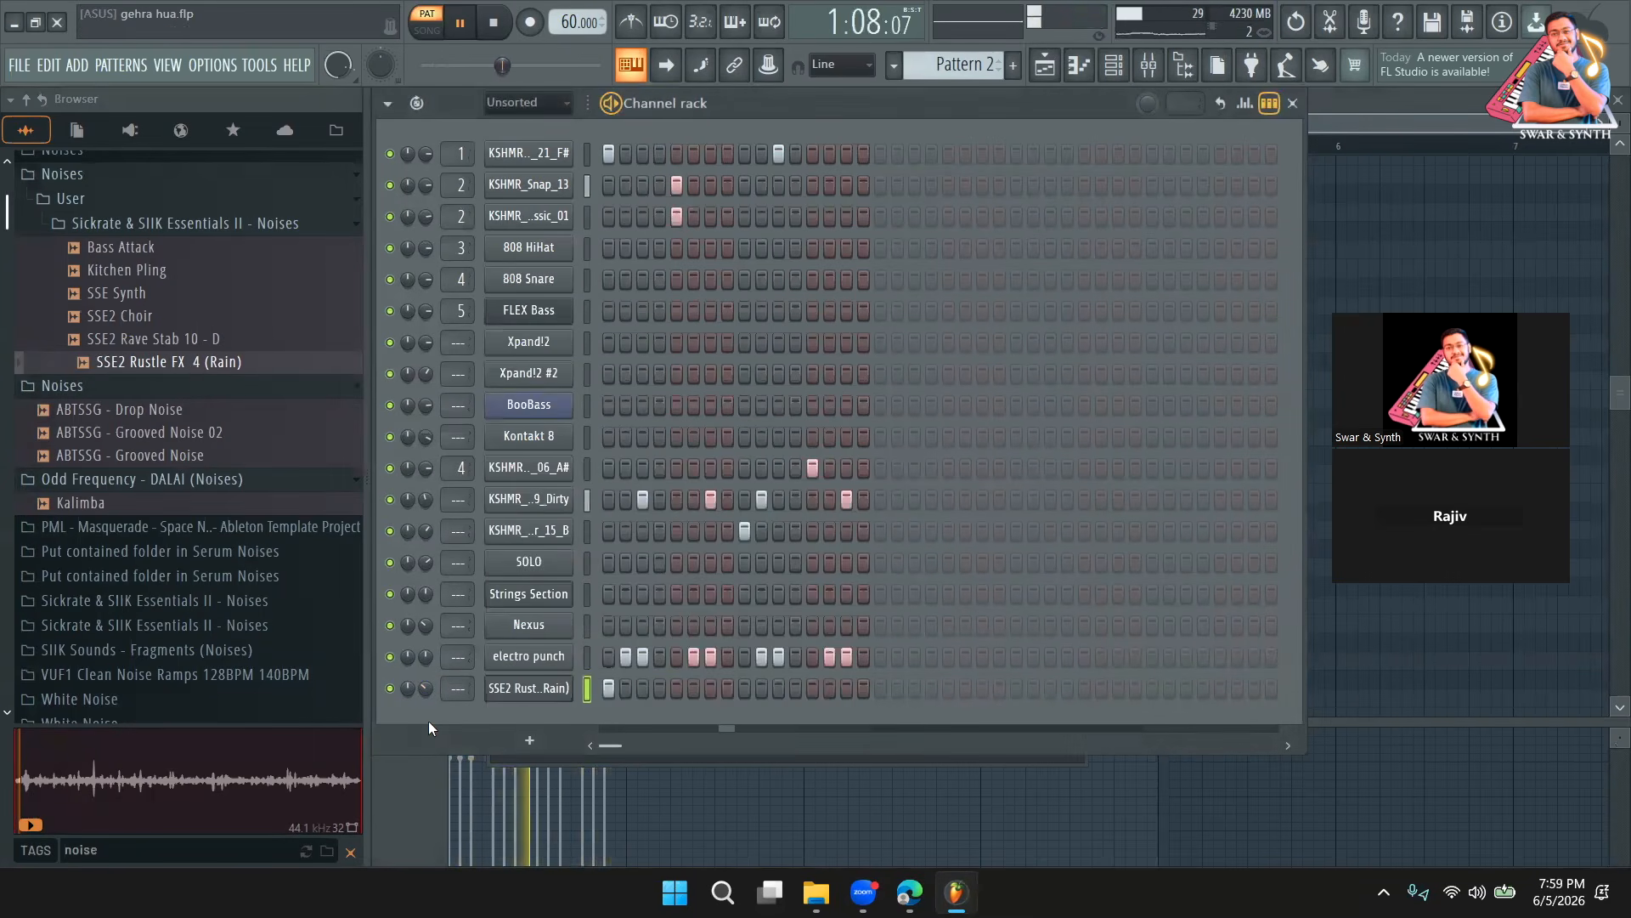
pyautogui.press('space')
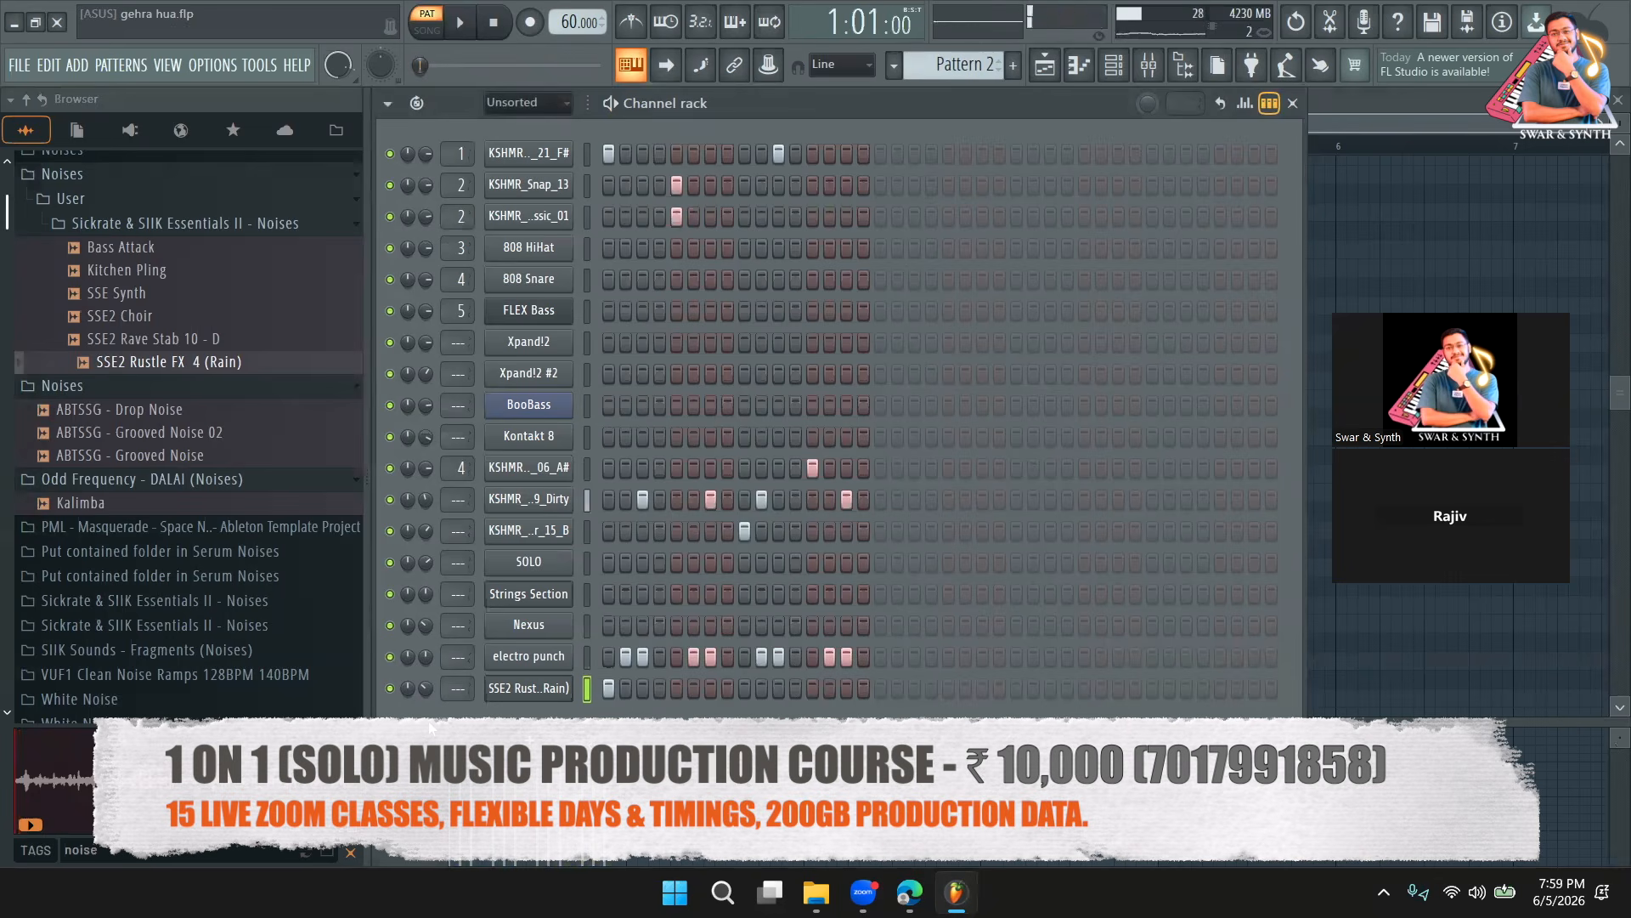
# Apply a quick fade out to the rain sample, refine it during playback, and fine-tune the channel's volume.
pyautogui.click(547, 690)
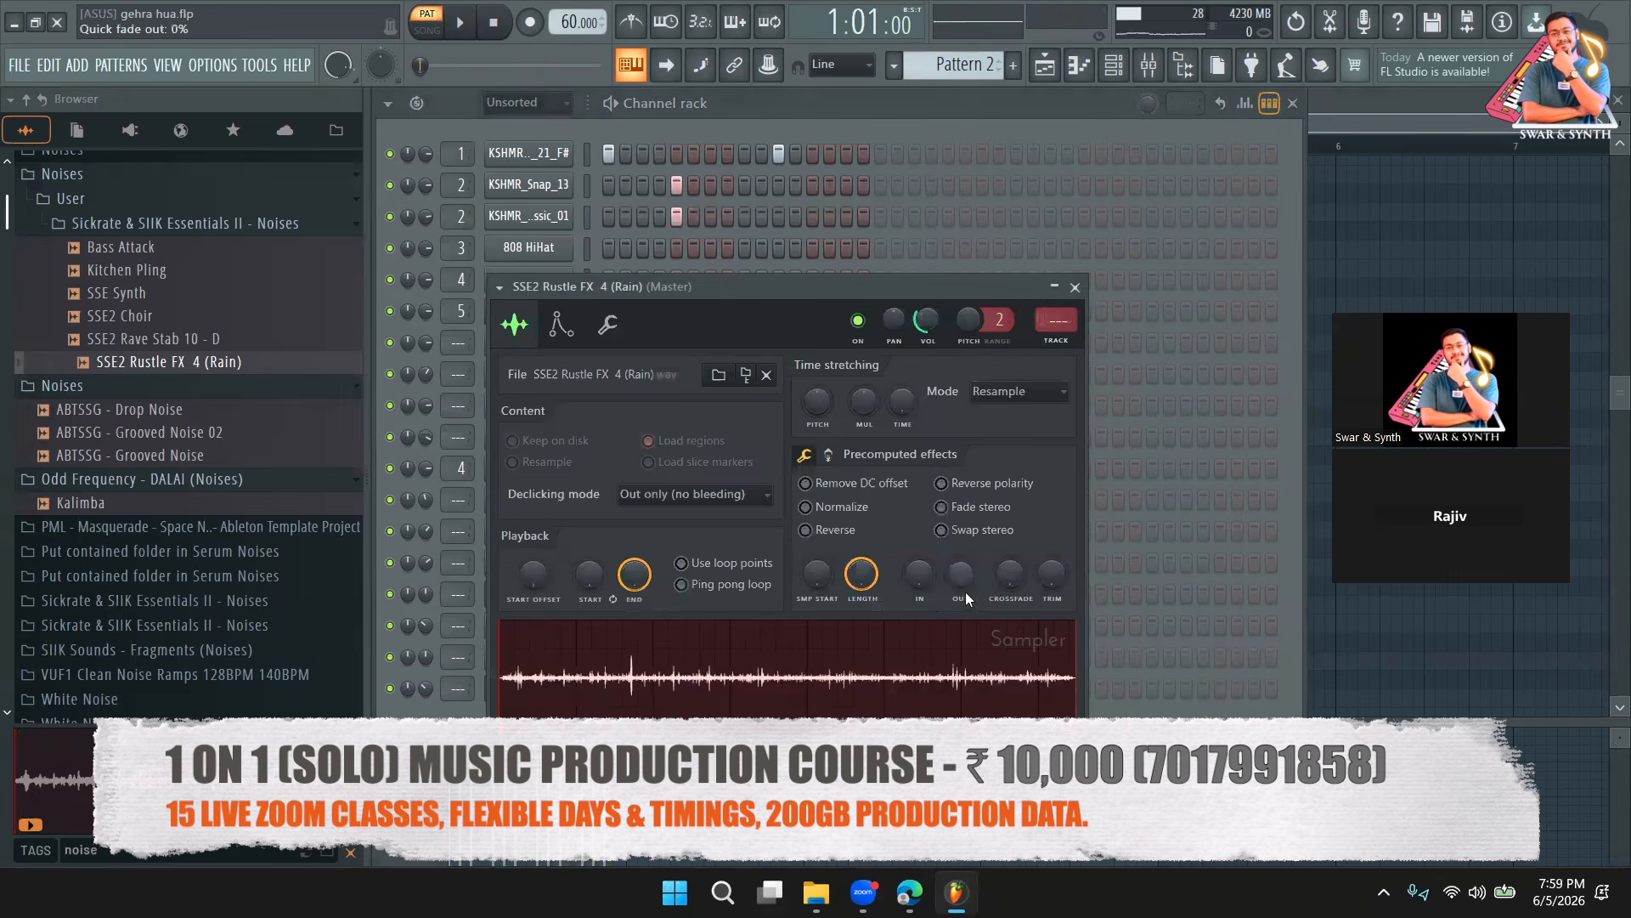
pyautogui.moveTo(967, 581); pyautogui.dragTo(968, 553)
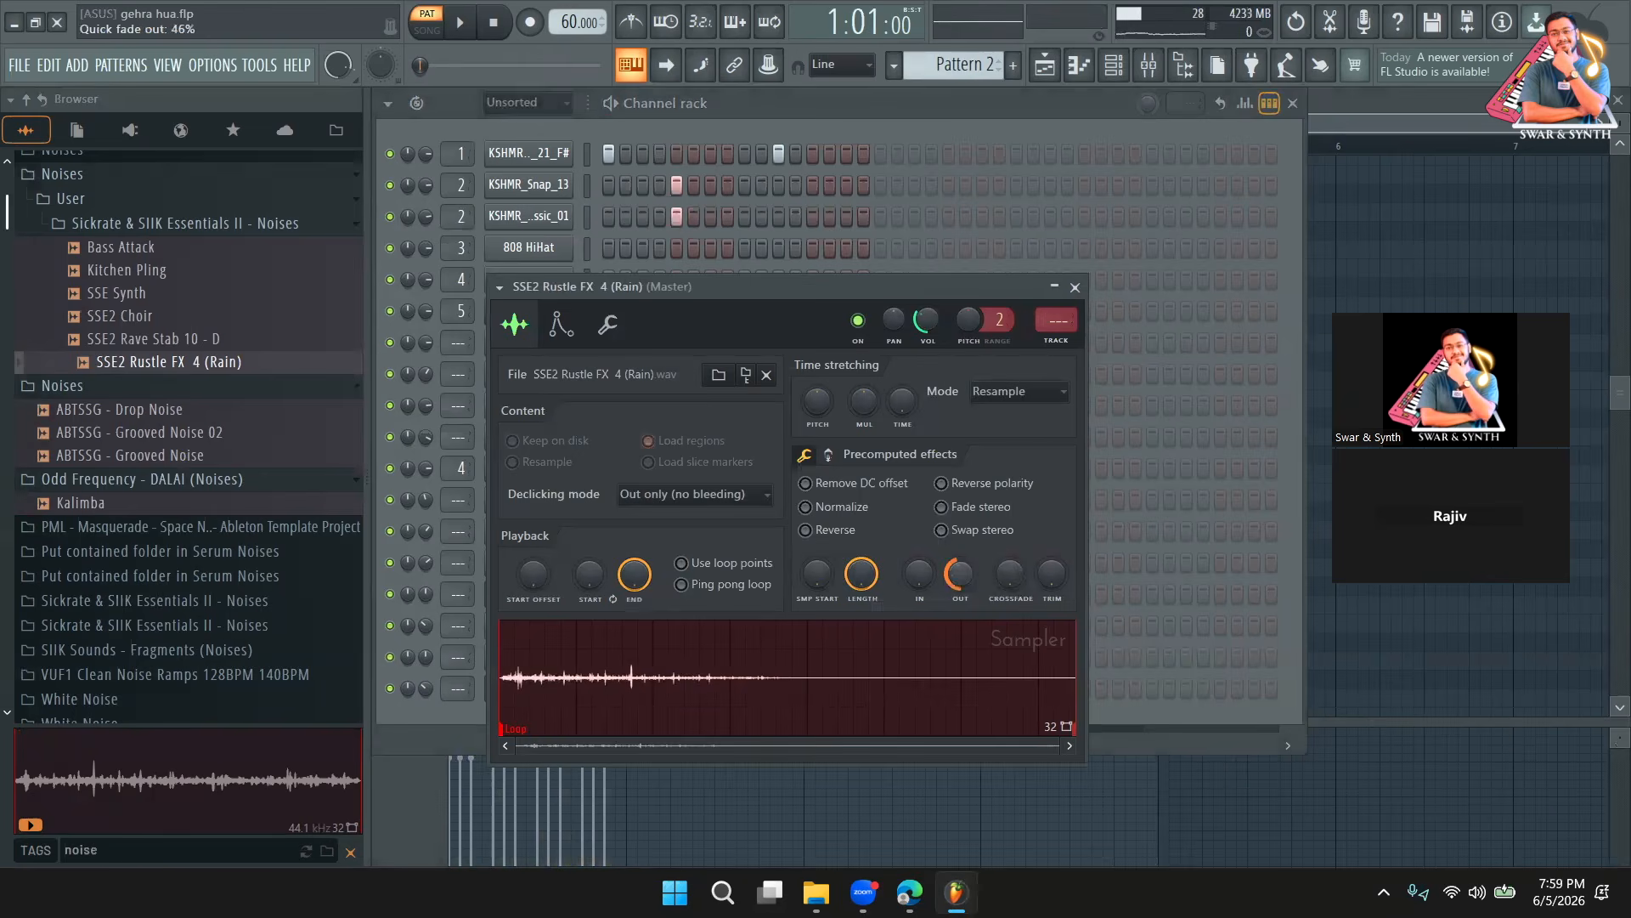
pyautogui.press('space')
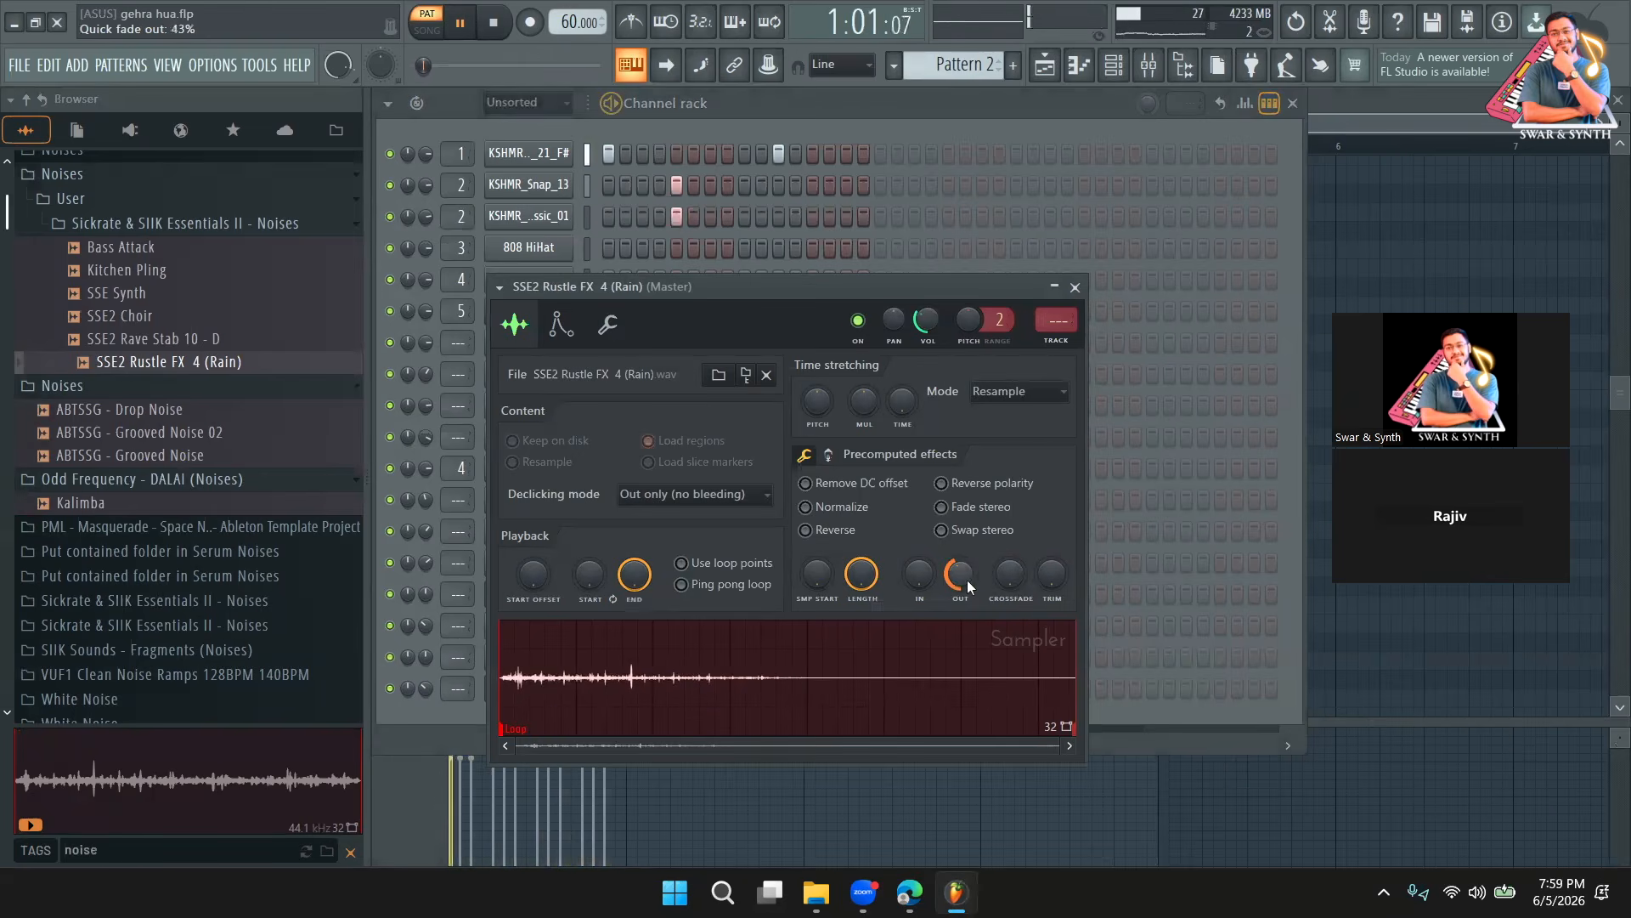
pyautogui.moveTo(969, 580); pyautogui.dragTo(968, 570)
pyautogui.click(1075, 287)
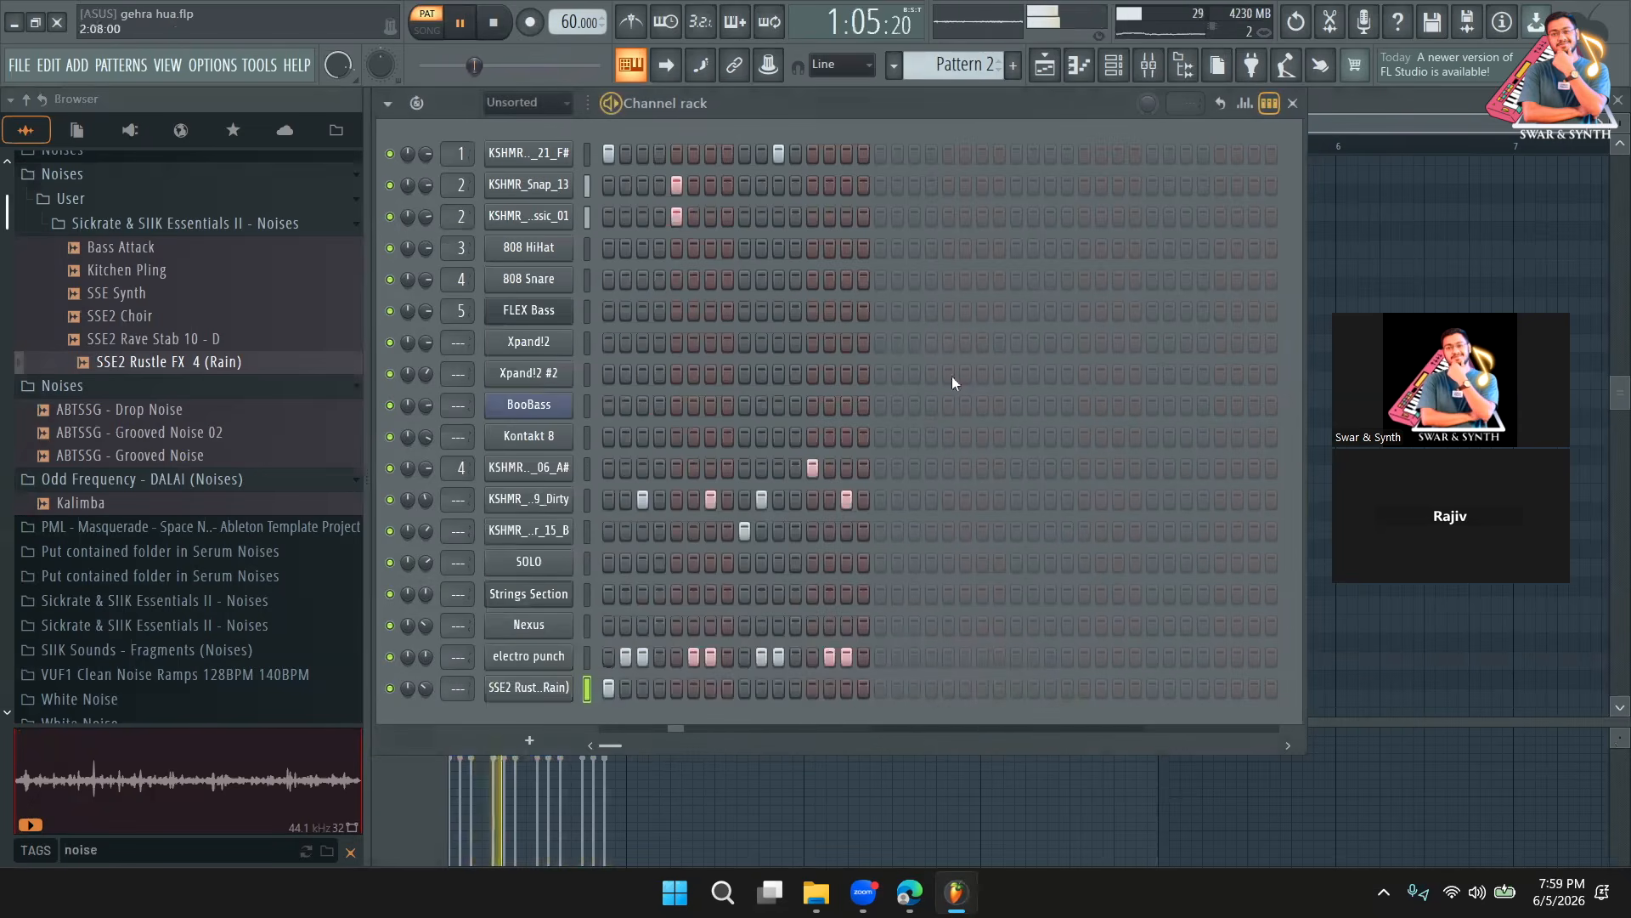
pyautogui.click(530, 688)
pyautogui.moveTo(959, 573); pyautogui.dragTo(959, 585)
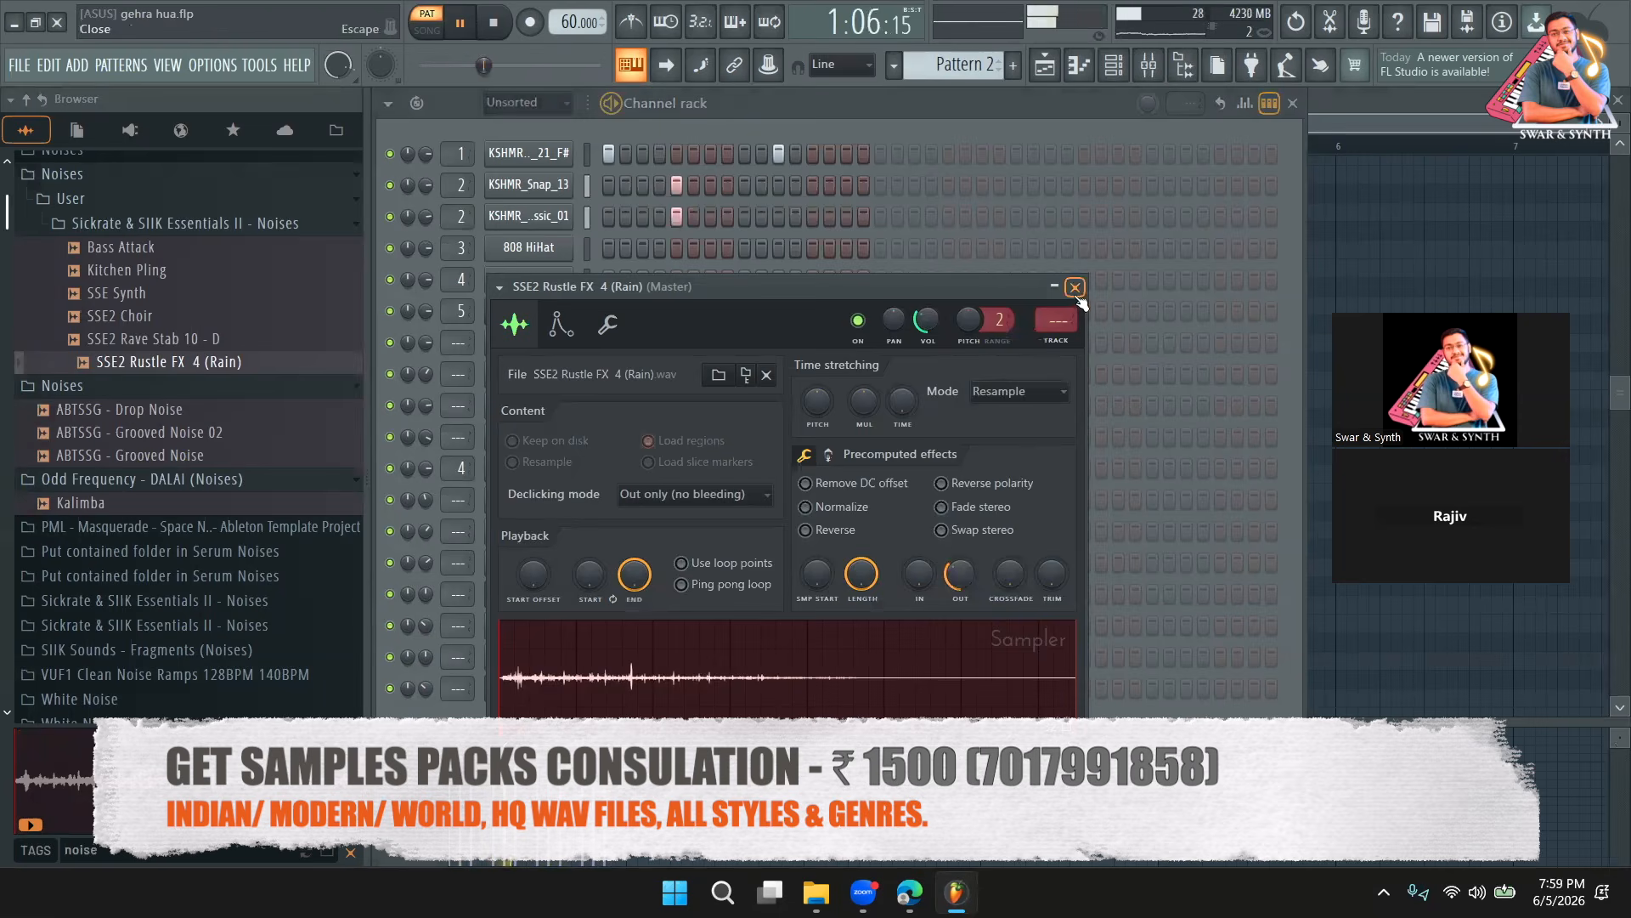
pyautogui.click(1075, 287)
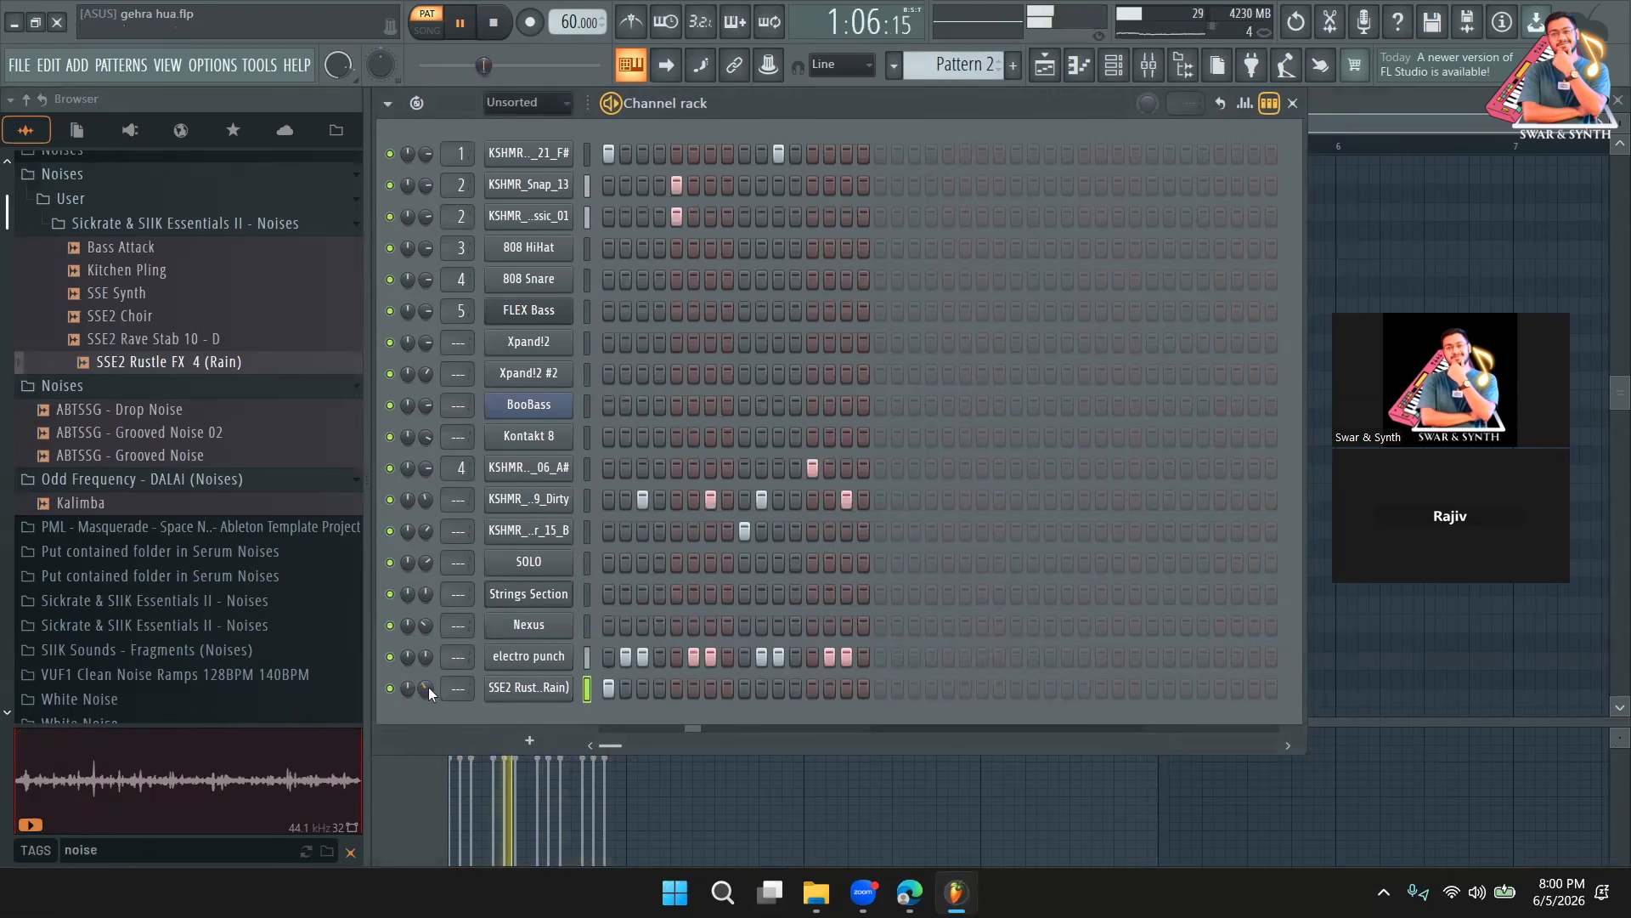
pyautogui.moveTo(428, 687); pyautogui.dragTo(428, 686)
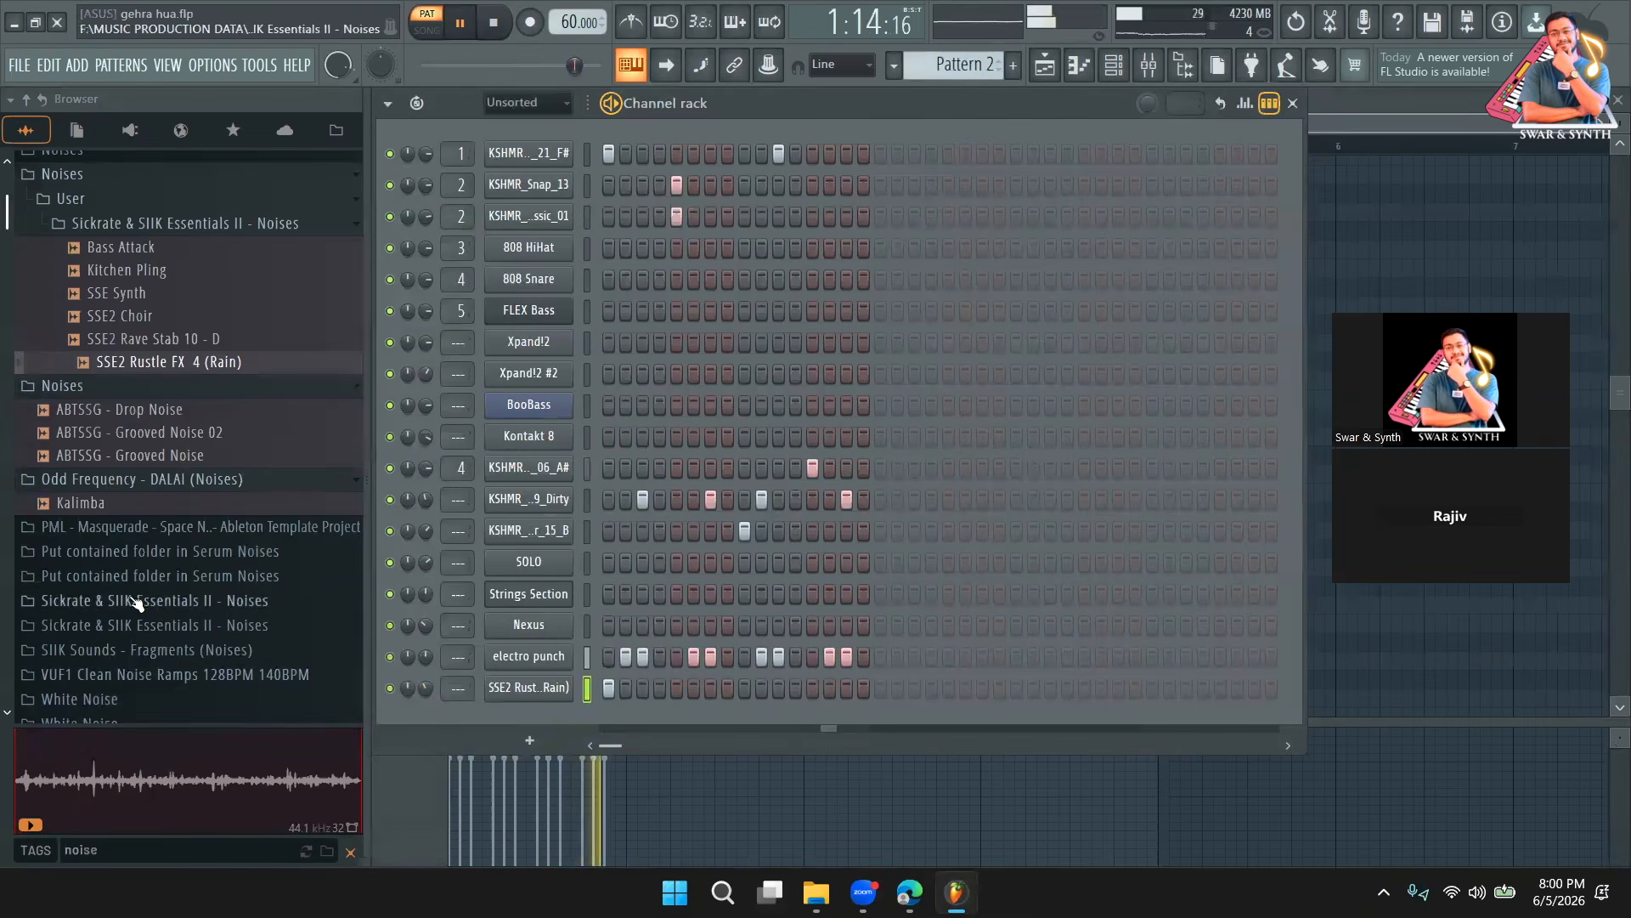
pyautogui.scroll(-4, 210, 494)
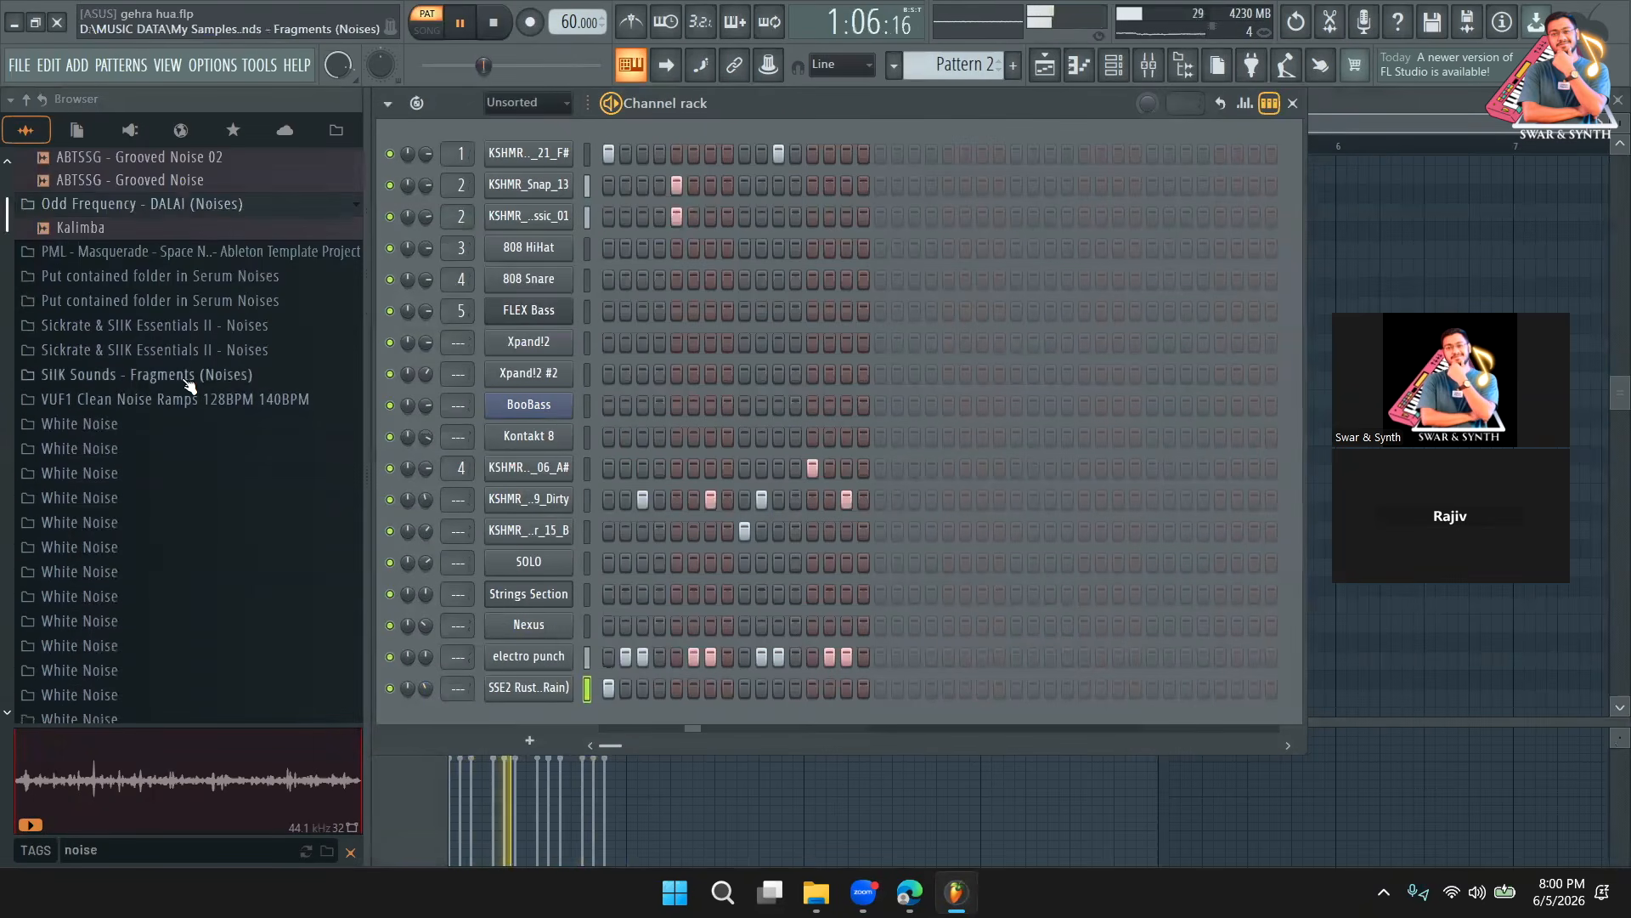
pyautogui.scroll(-5, 200, 405)
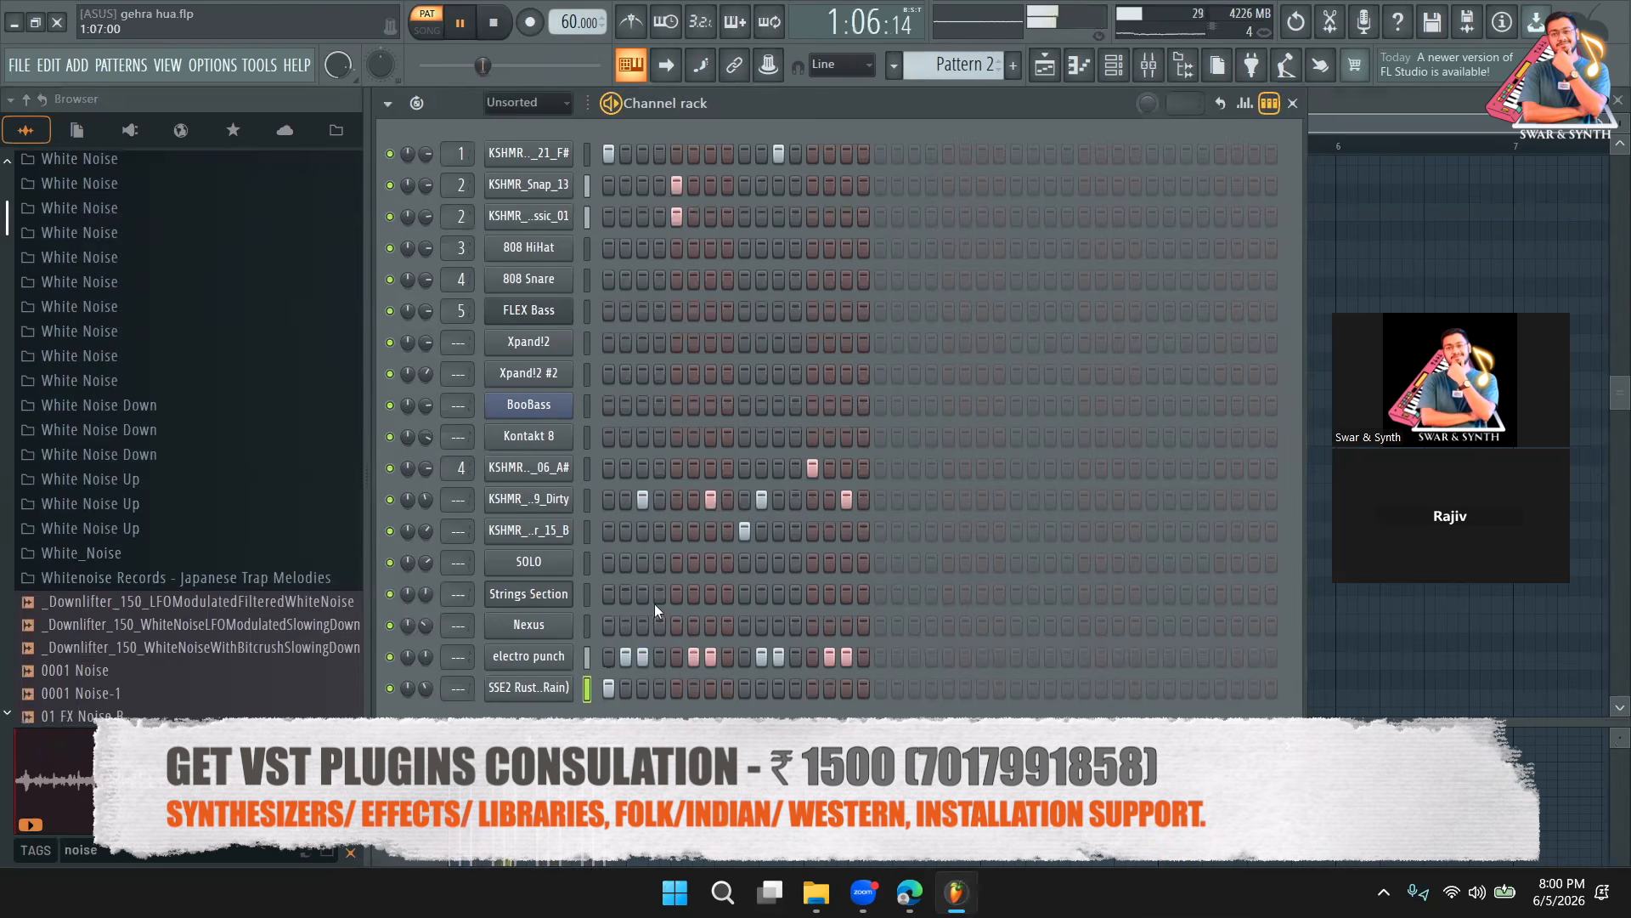
# Route the KSHMR 9_Dirty channel to mixer track 8 and load Timeless 2 in that track's first effect slot.
pyautogui.press('space')
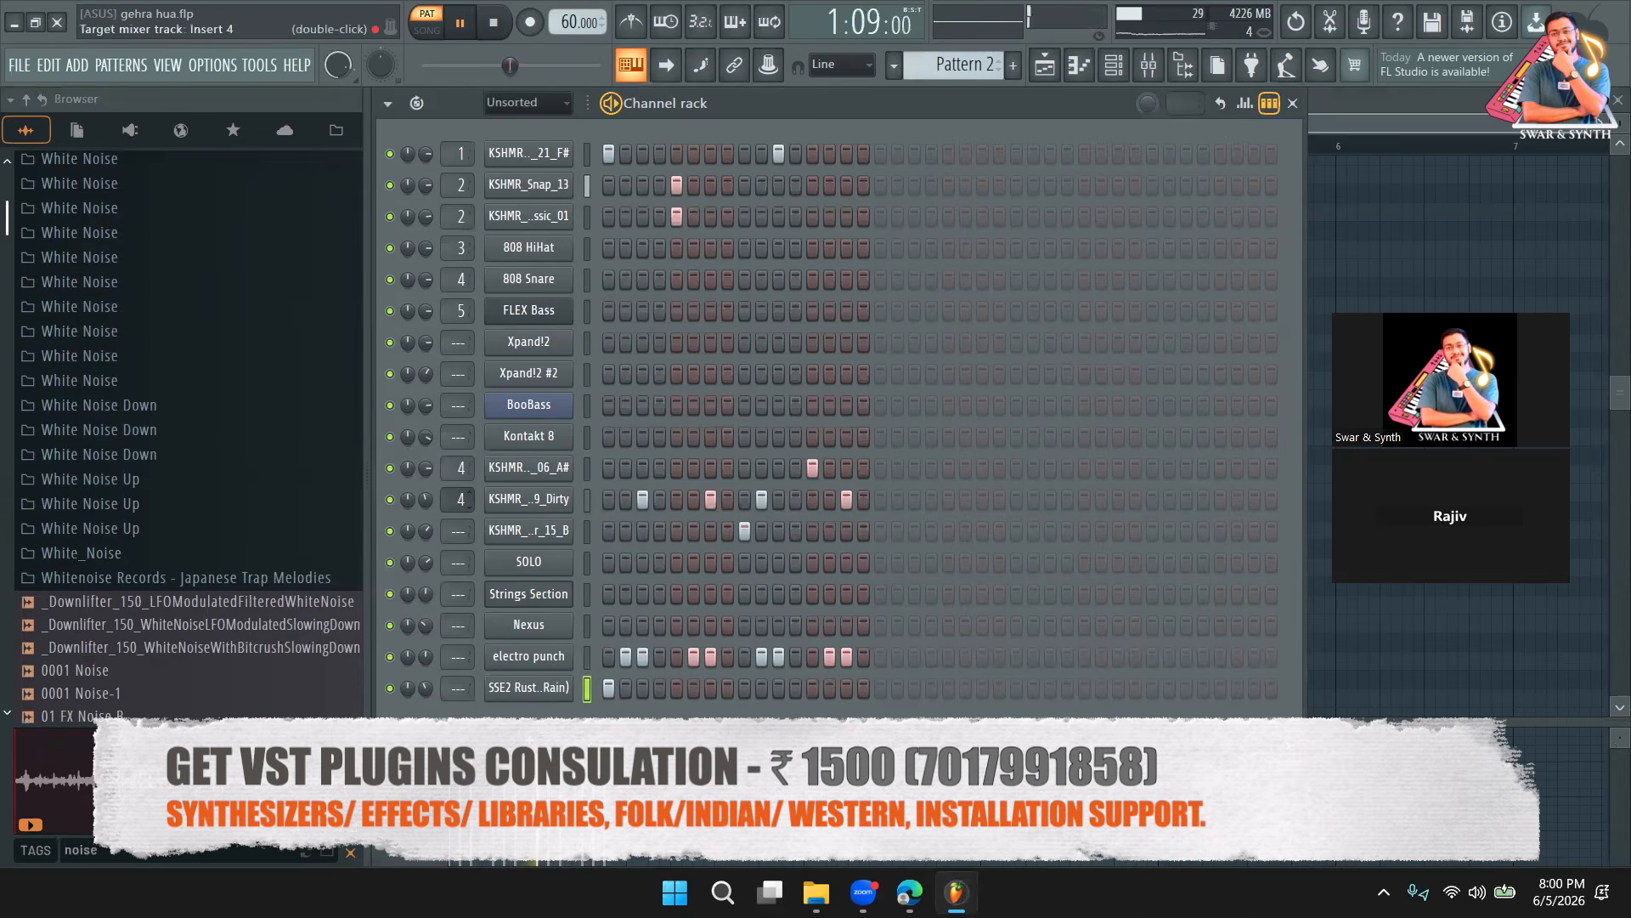
pyautogui.scroll(2, 461, 499)
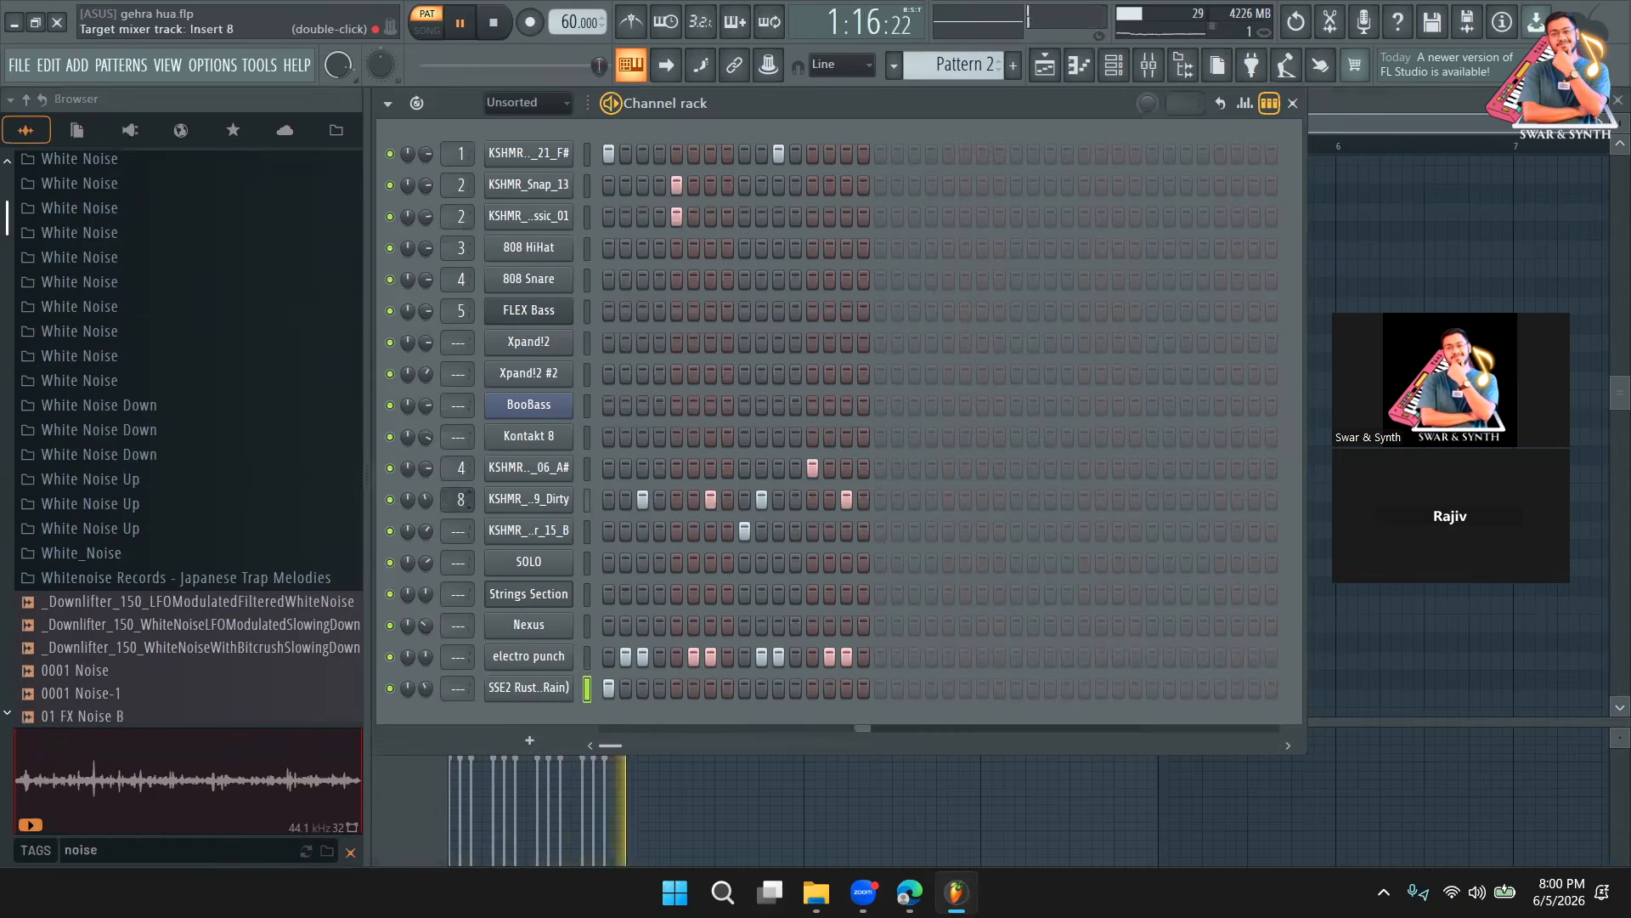
pyautogui.click(1149, 66)
pyautogui.press('space')
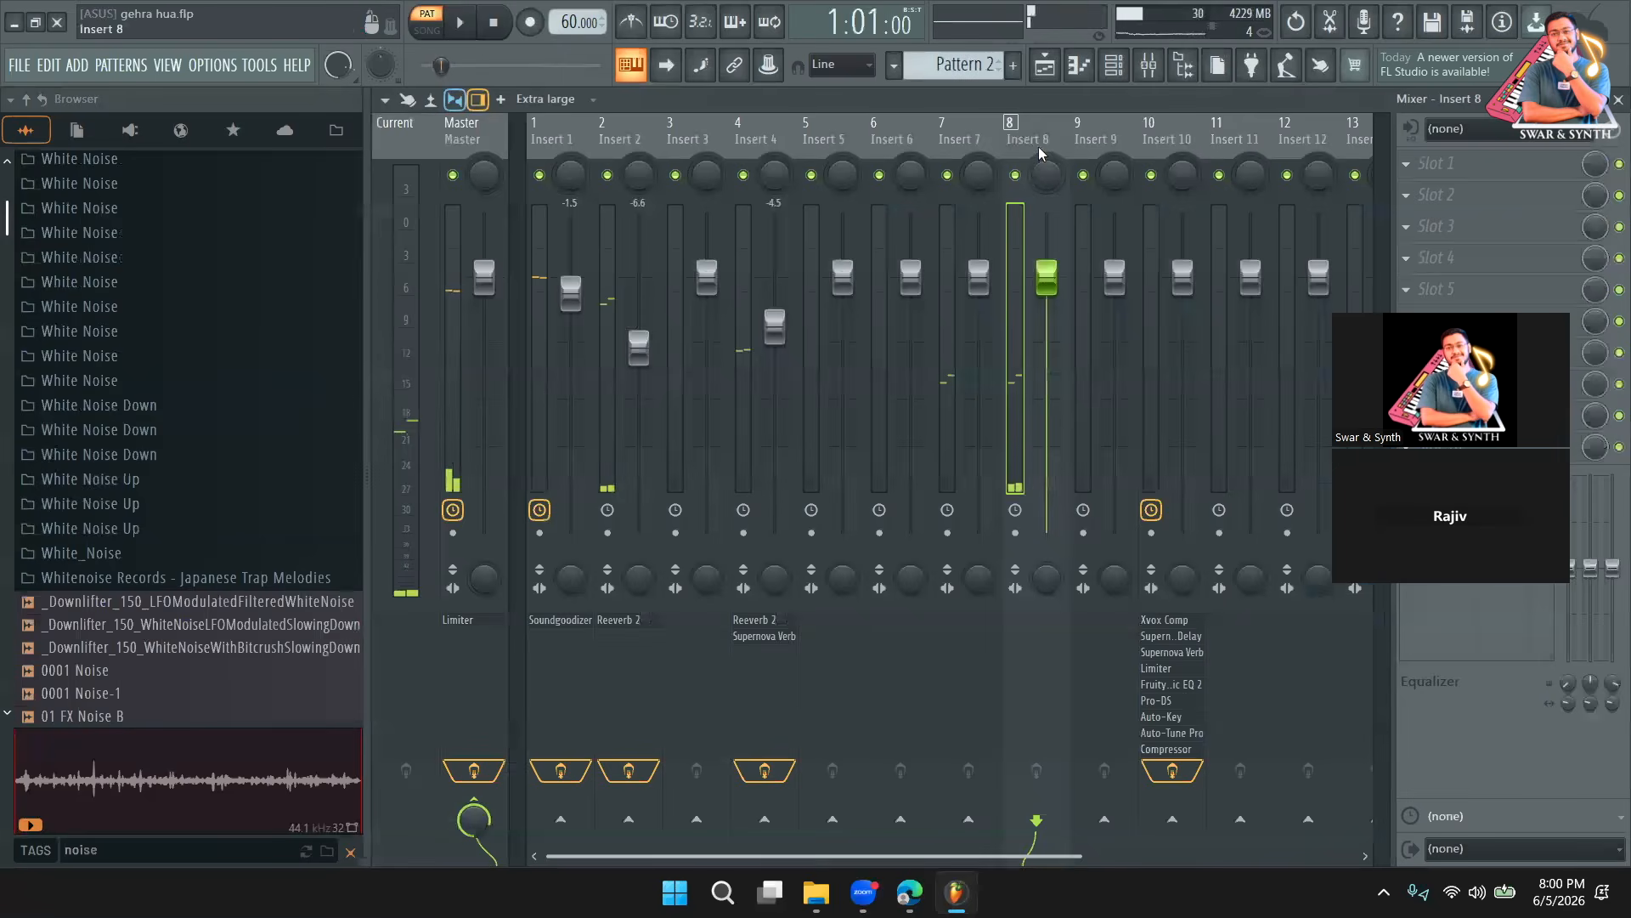
pyautogui.click(1562, 161)
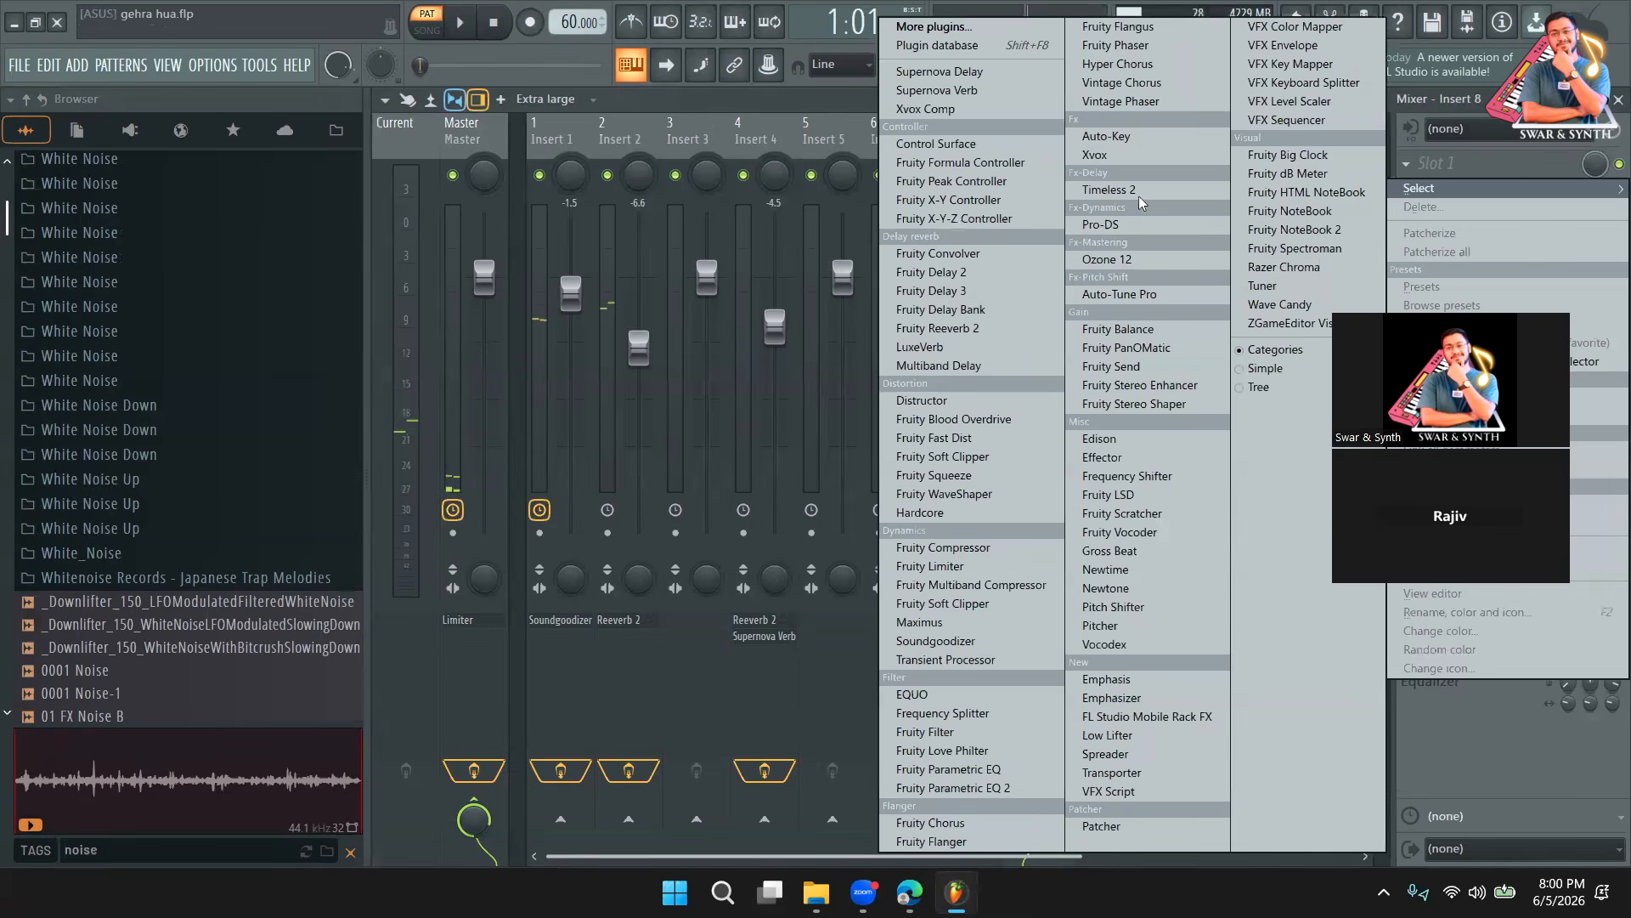
pyautogui.click(1138, 198)
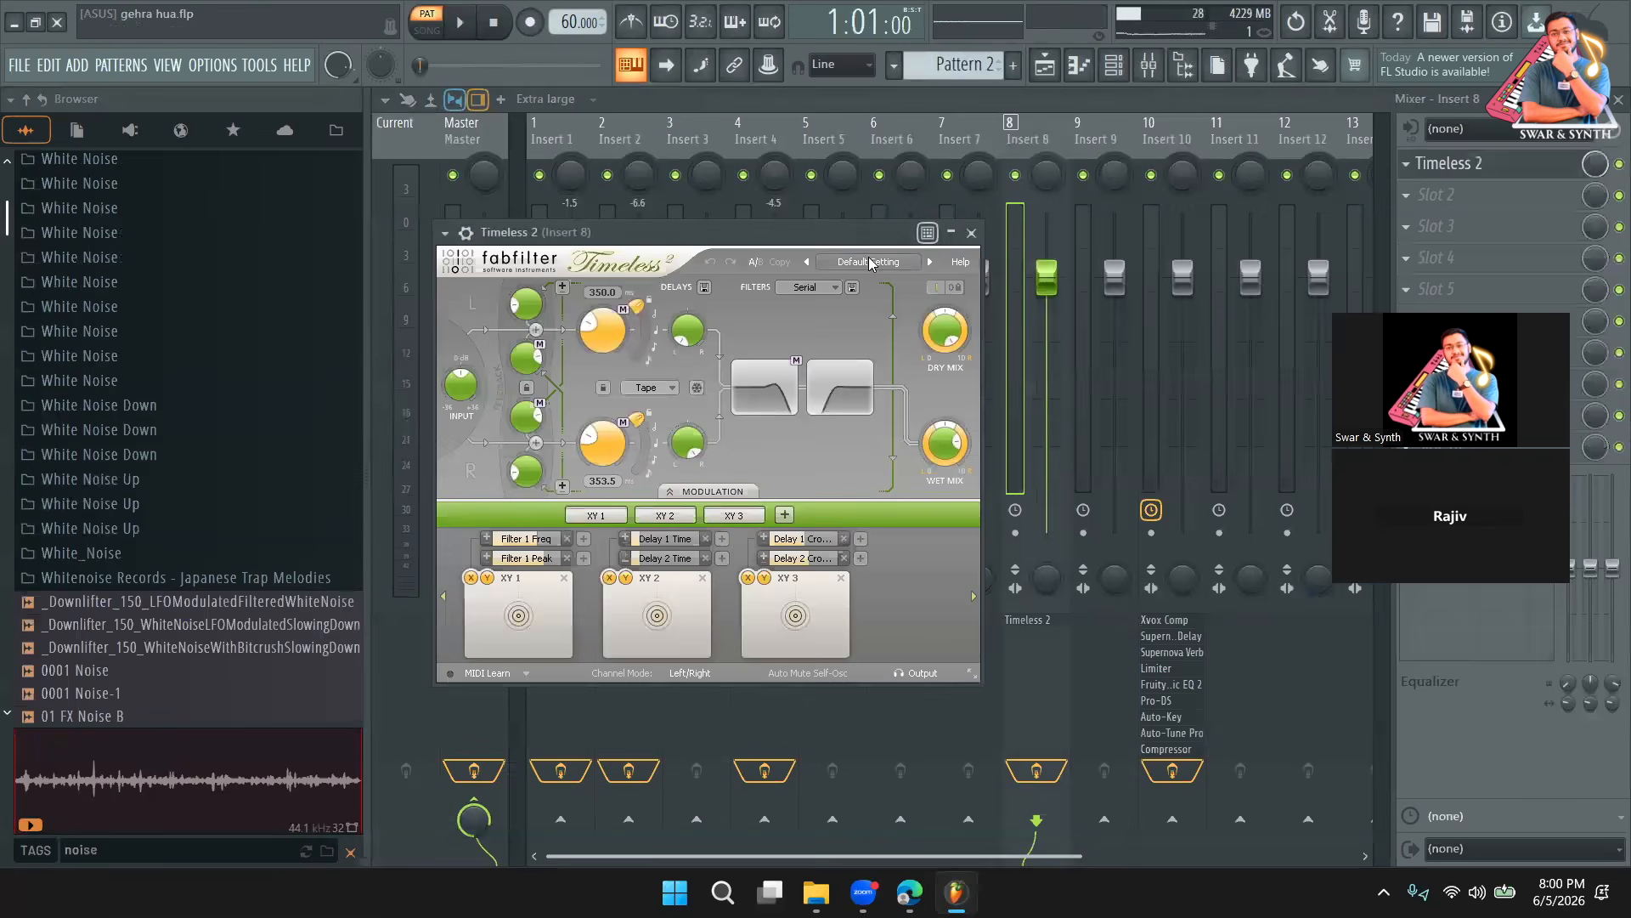
# Load the percussion preset A Funny Feeling O in Timeless 2 on Insert 8 and play the pattern.
pyautogui.click(868, 262)
pyautogui.moveTo(890, 512)
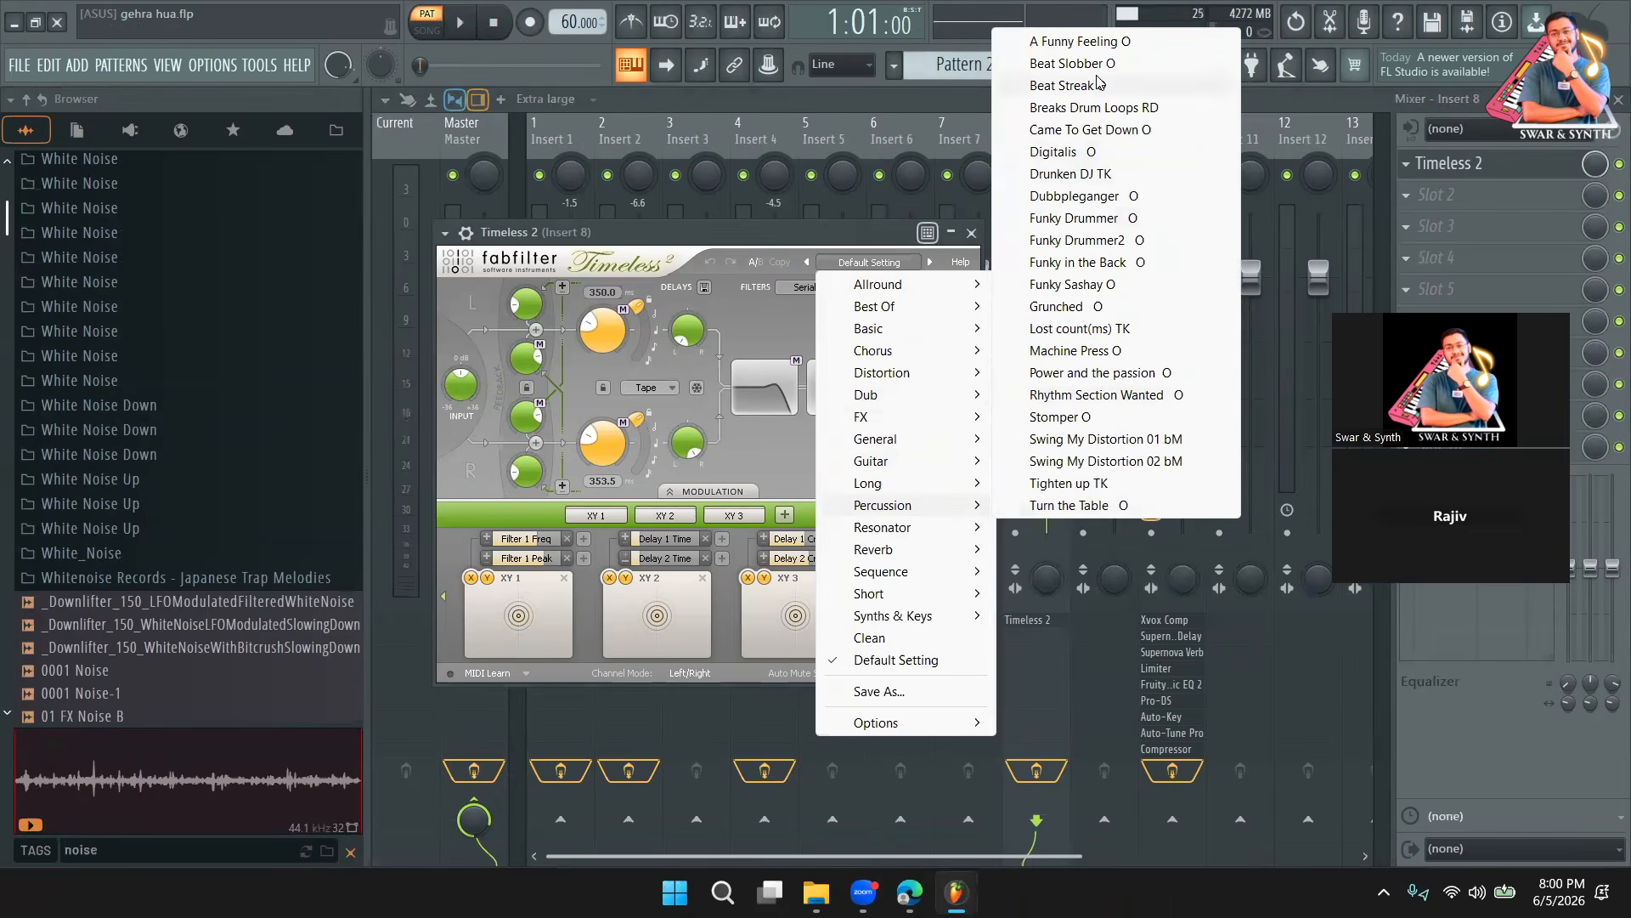
pyautogui.click(1100, 45)
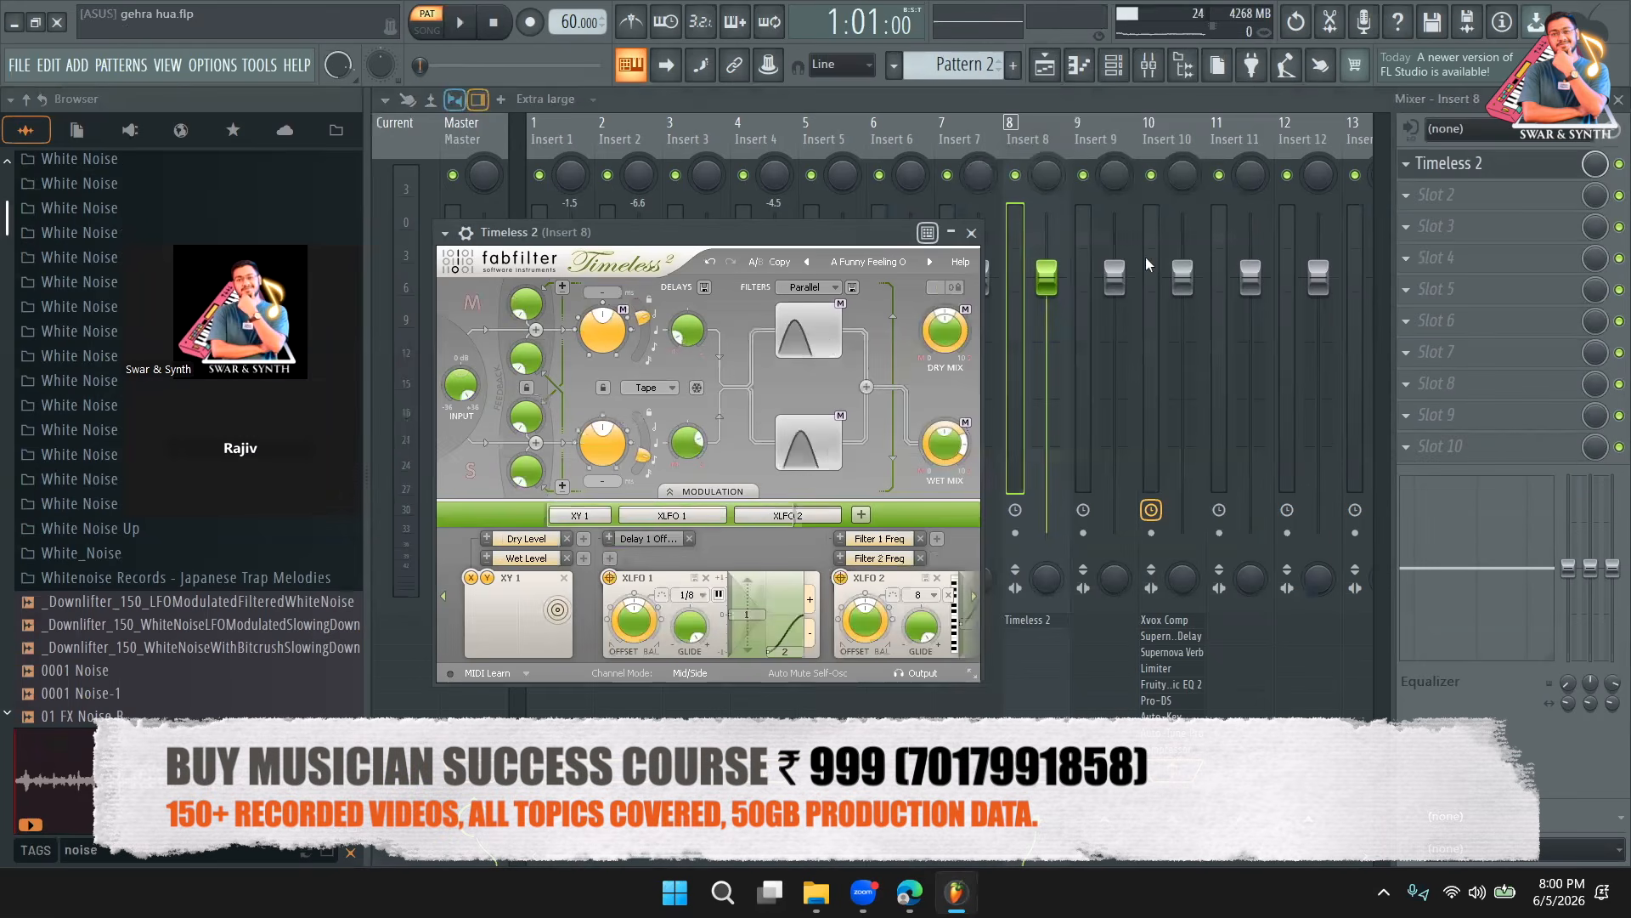
pyautogui.press('space')
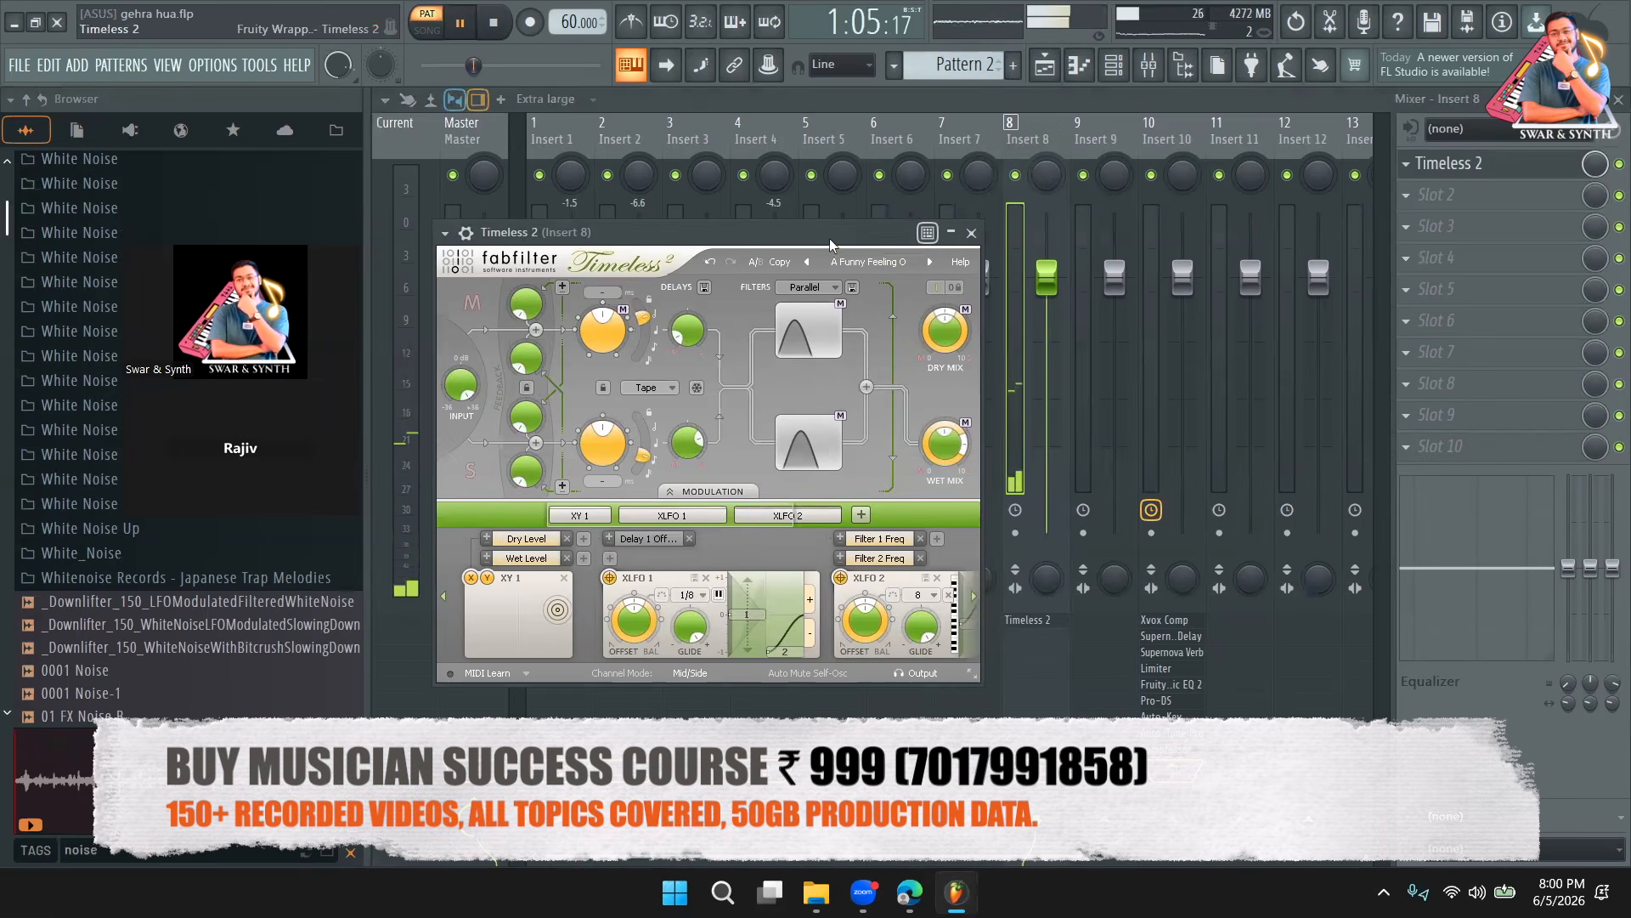
# Try the next Timeless 2 preset, Beat Slobber O, and return to A Funny Feeling O while the pattern plays.
pyautogui.moveTo(829, 238); pyautogui.dragTo(858, 247)
pyautogui.click(957, 270)
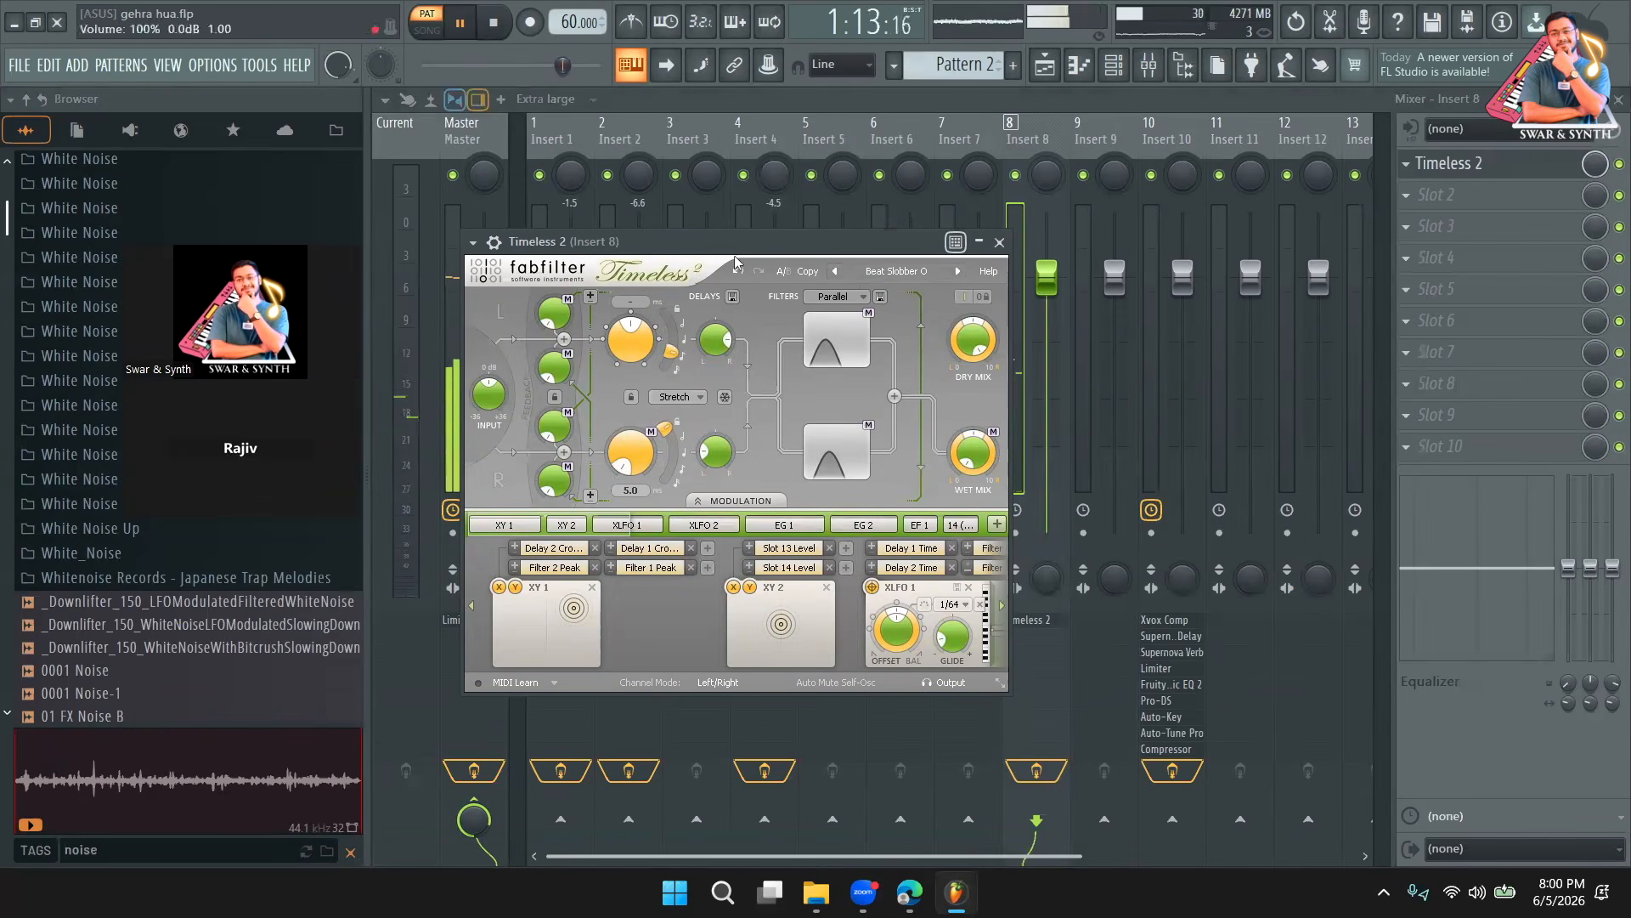
pyautogui.click(836, 272)
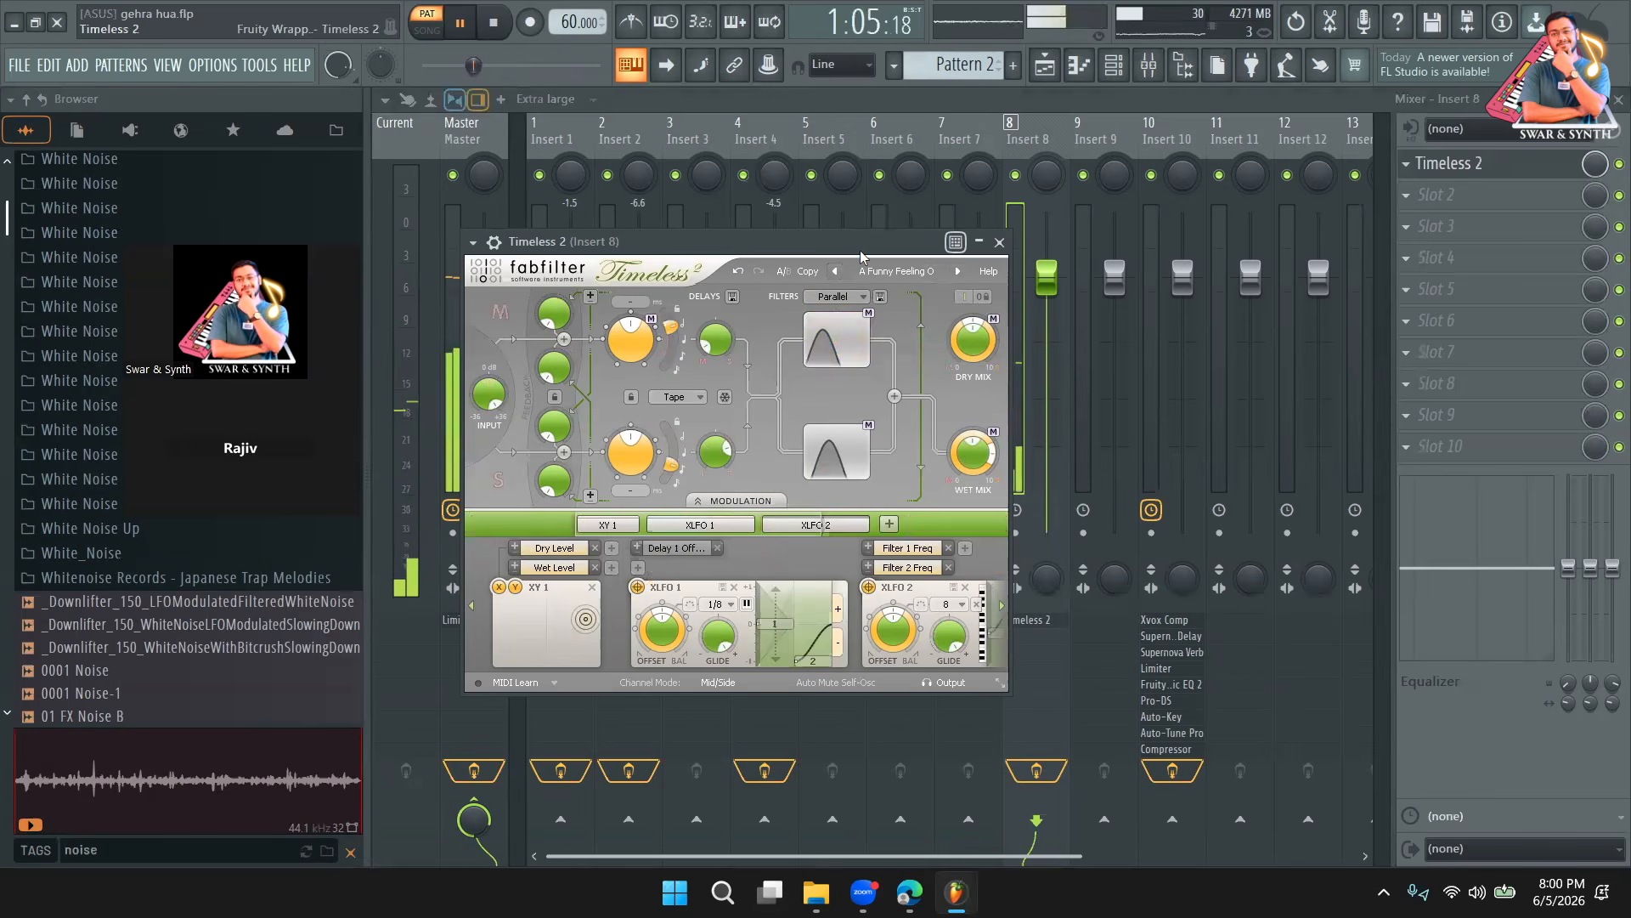
# Compare the delayed percussion on Insert 8 soloed, within the full pattern, and with Timeless 2 bypassed and re-enabled.
pyautogui.rightClick(1015, 175)
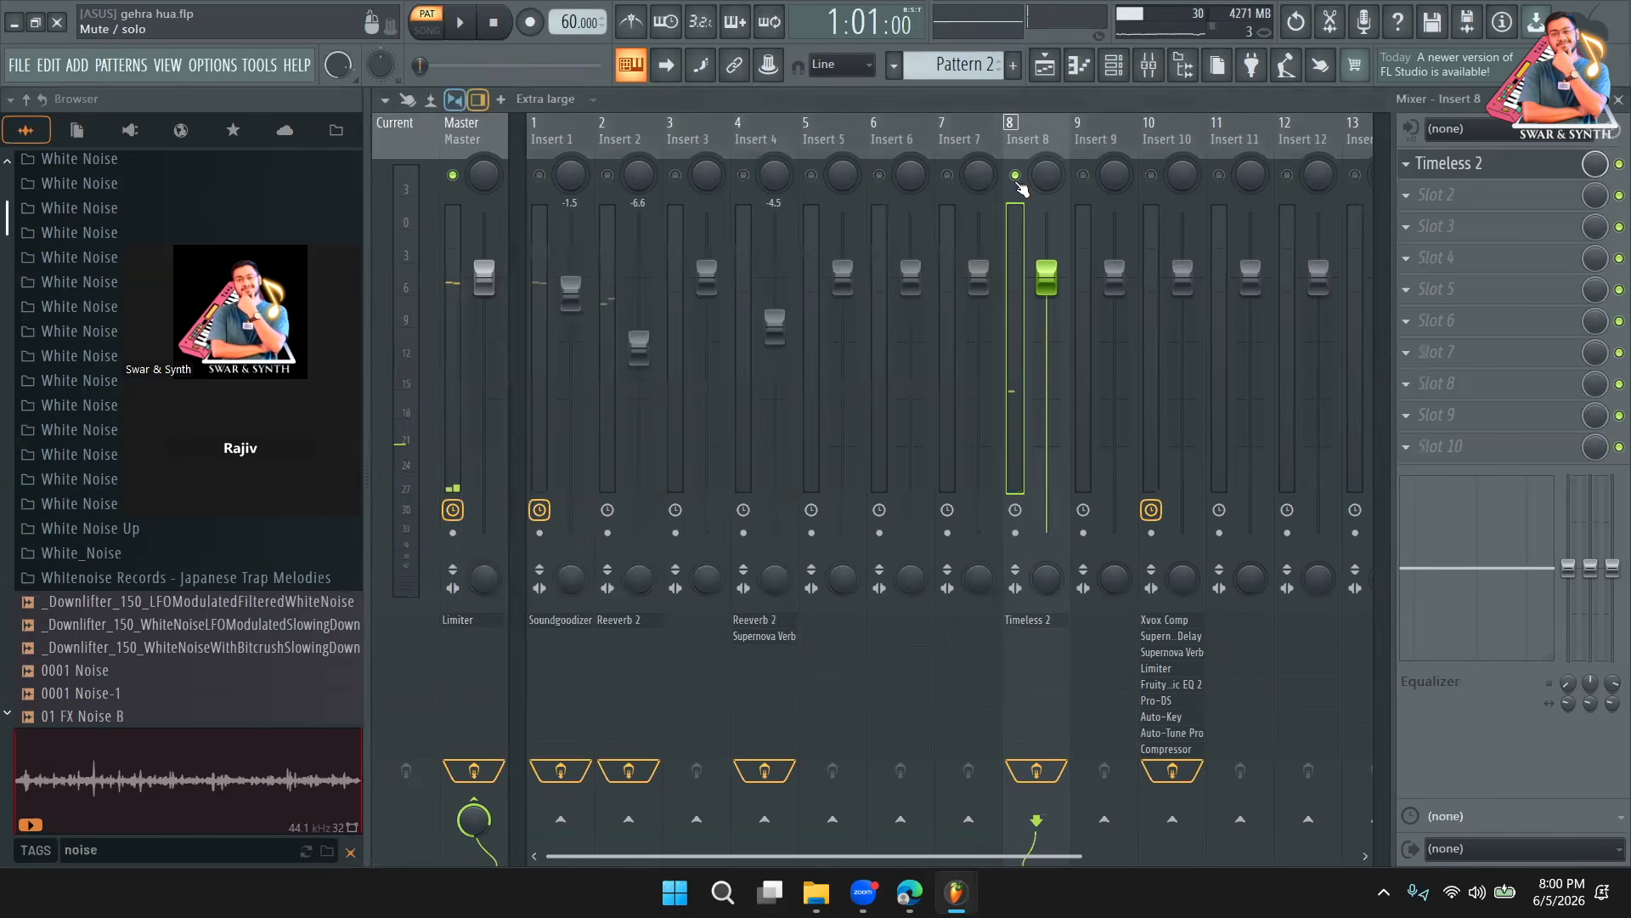
pyautogui.rightClick(1017, 176)
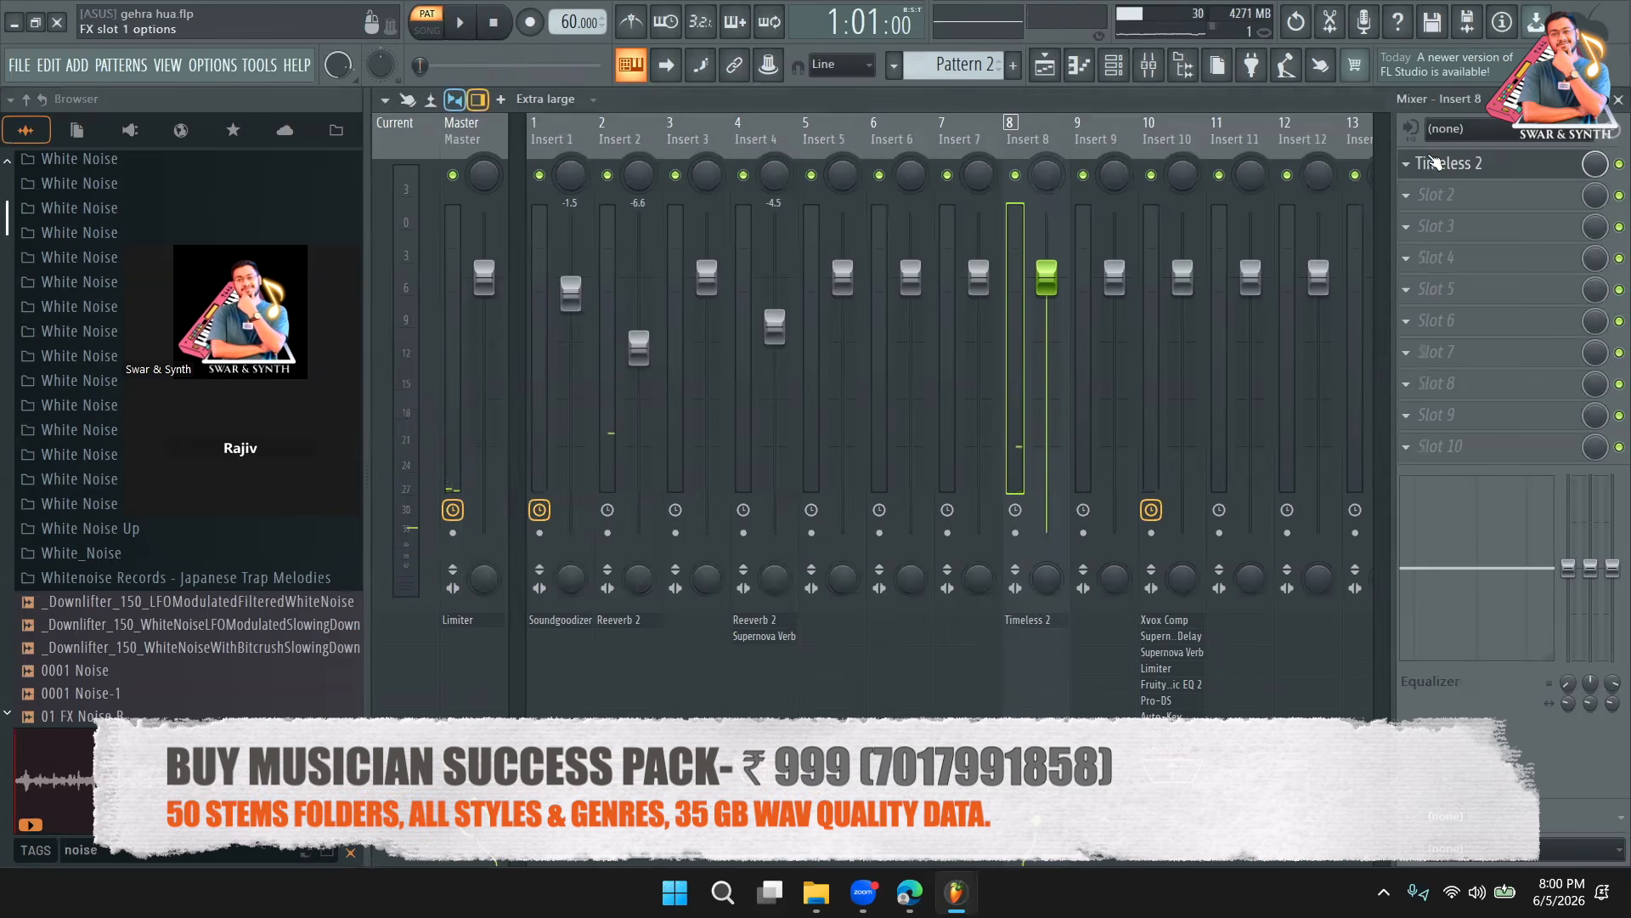
pyautogui.press('space')
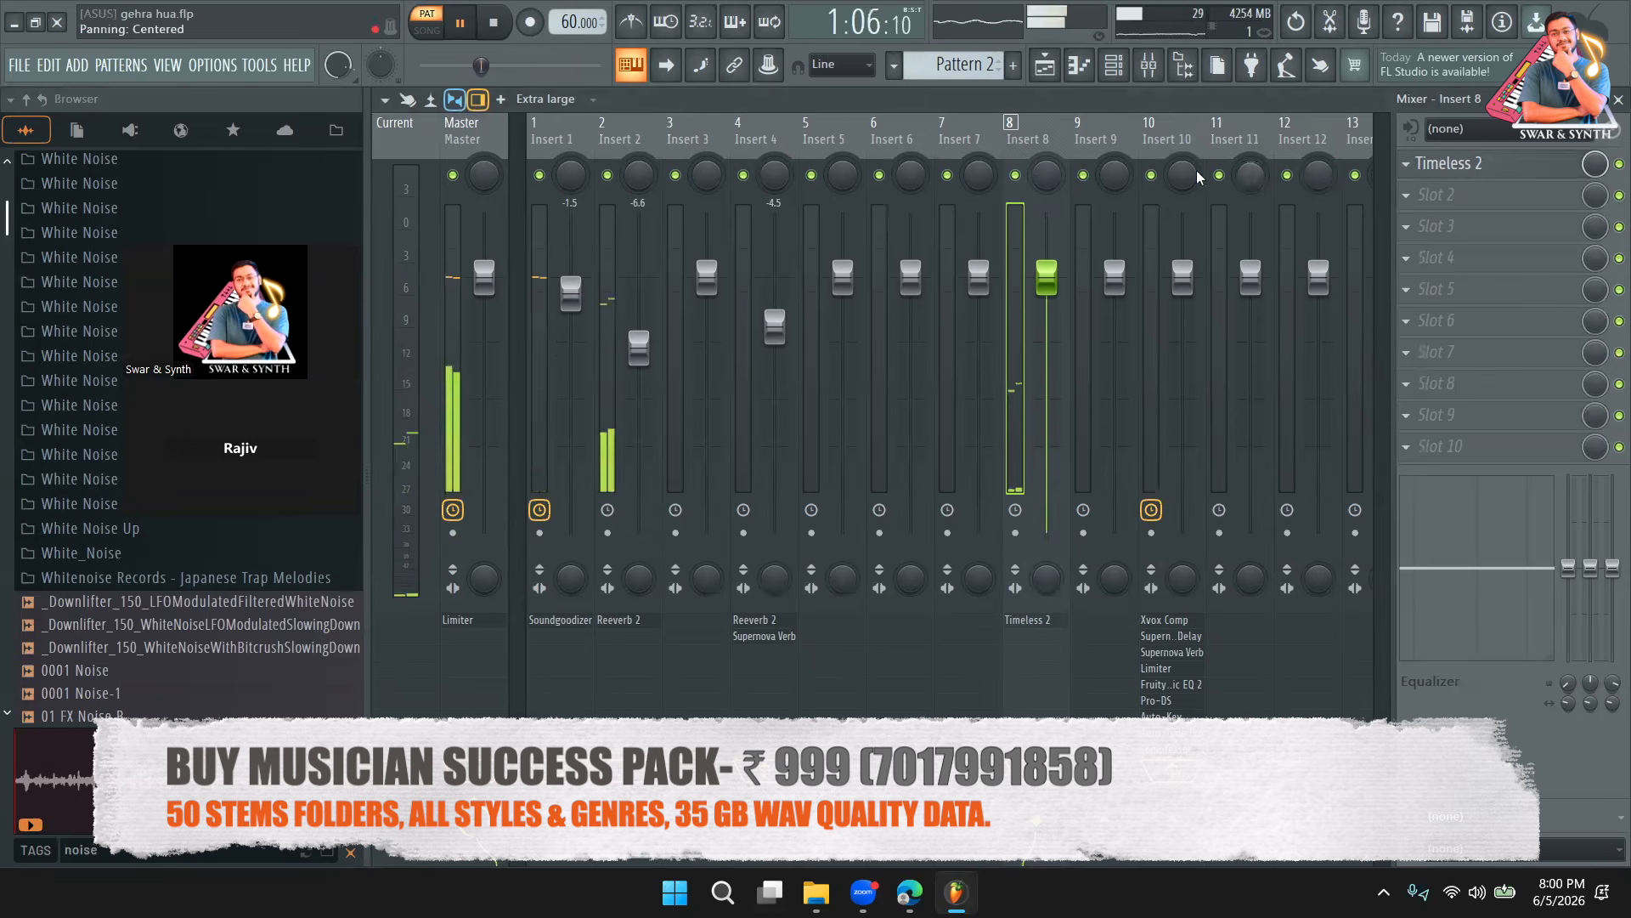
pyautogui.rightClick(1017, 174)
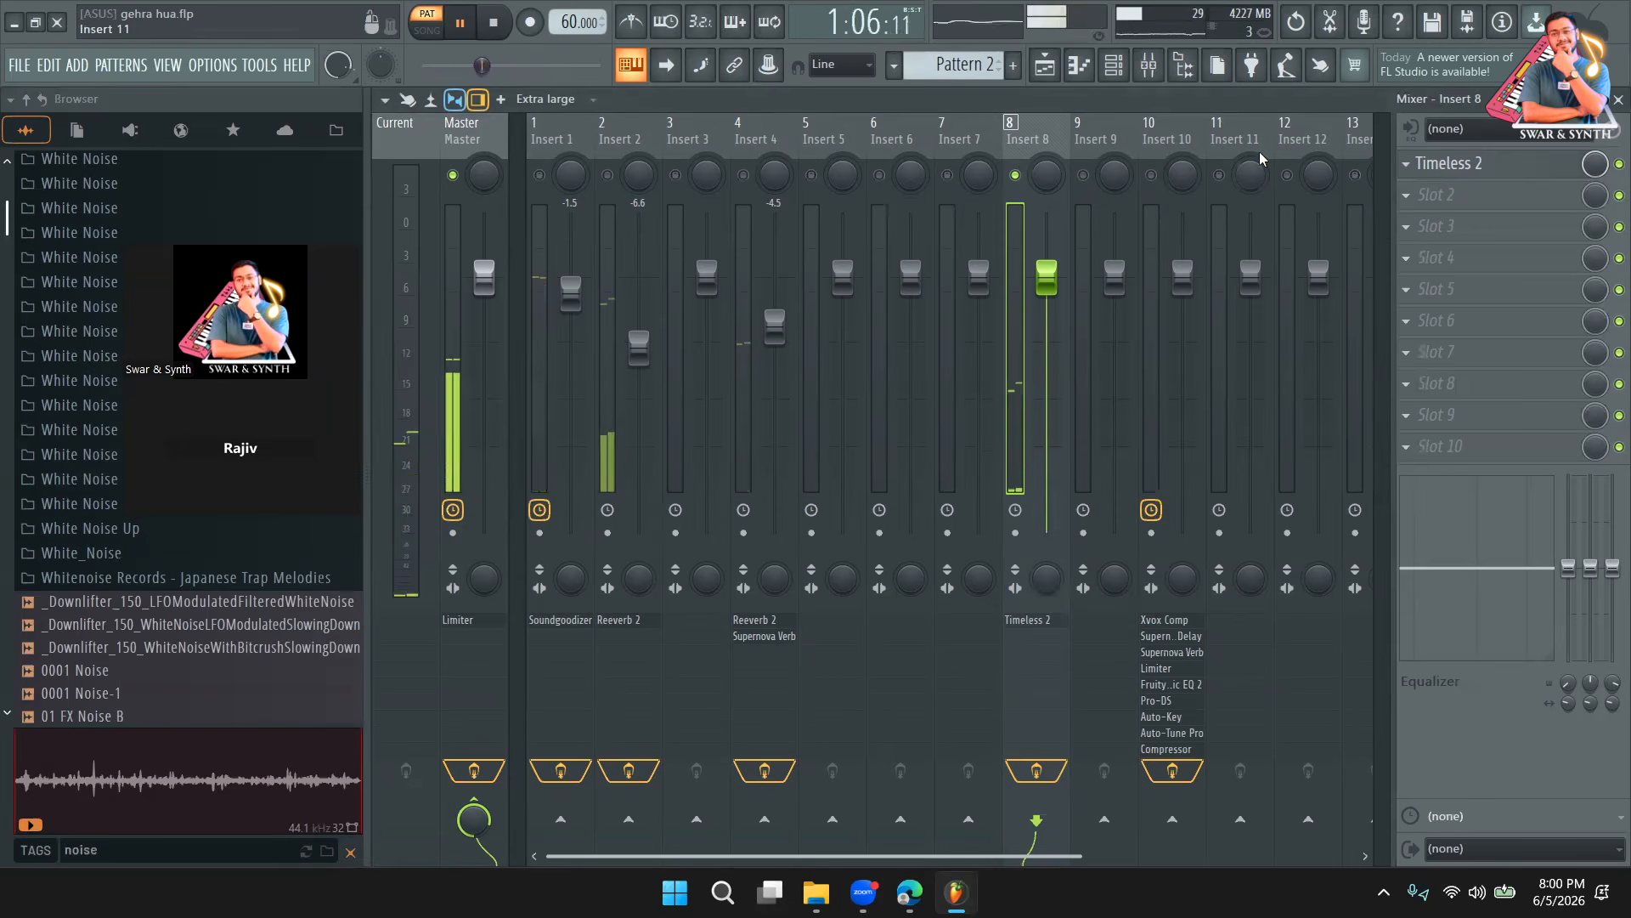
pyautogui.rightClick(1016, 176)
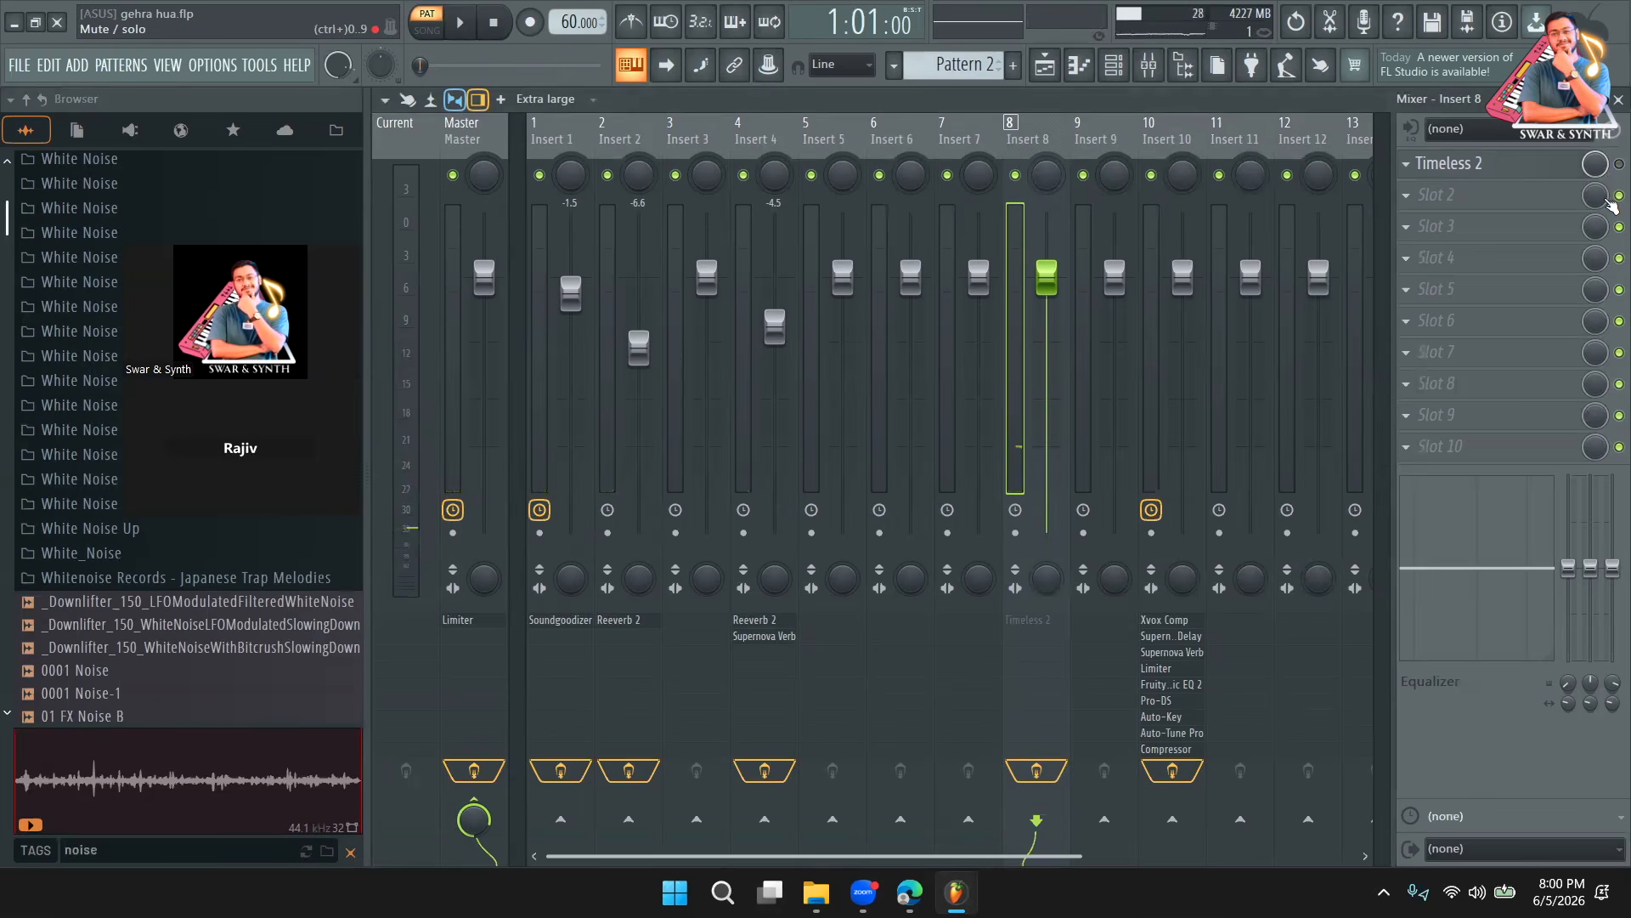
pyautogui.press('space')
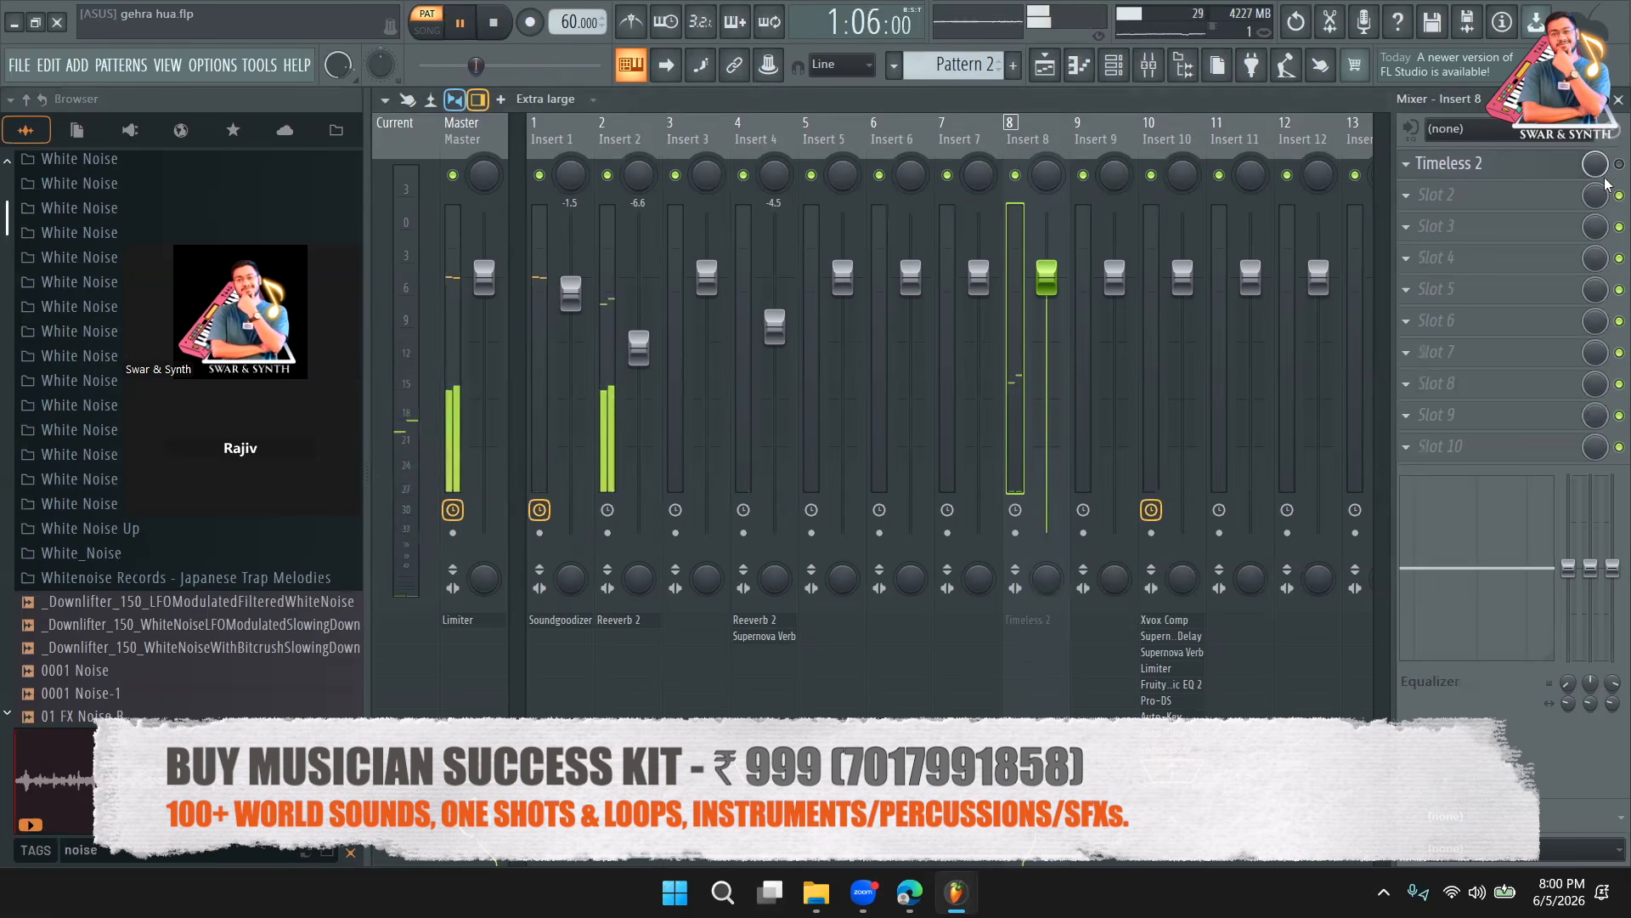
pyautogui.click(1536, 165)
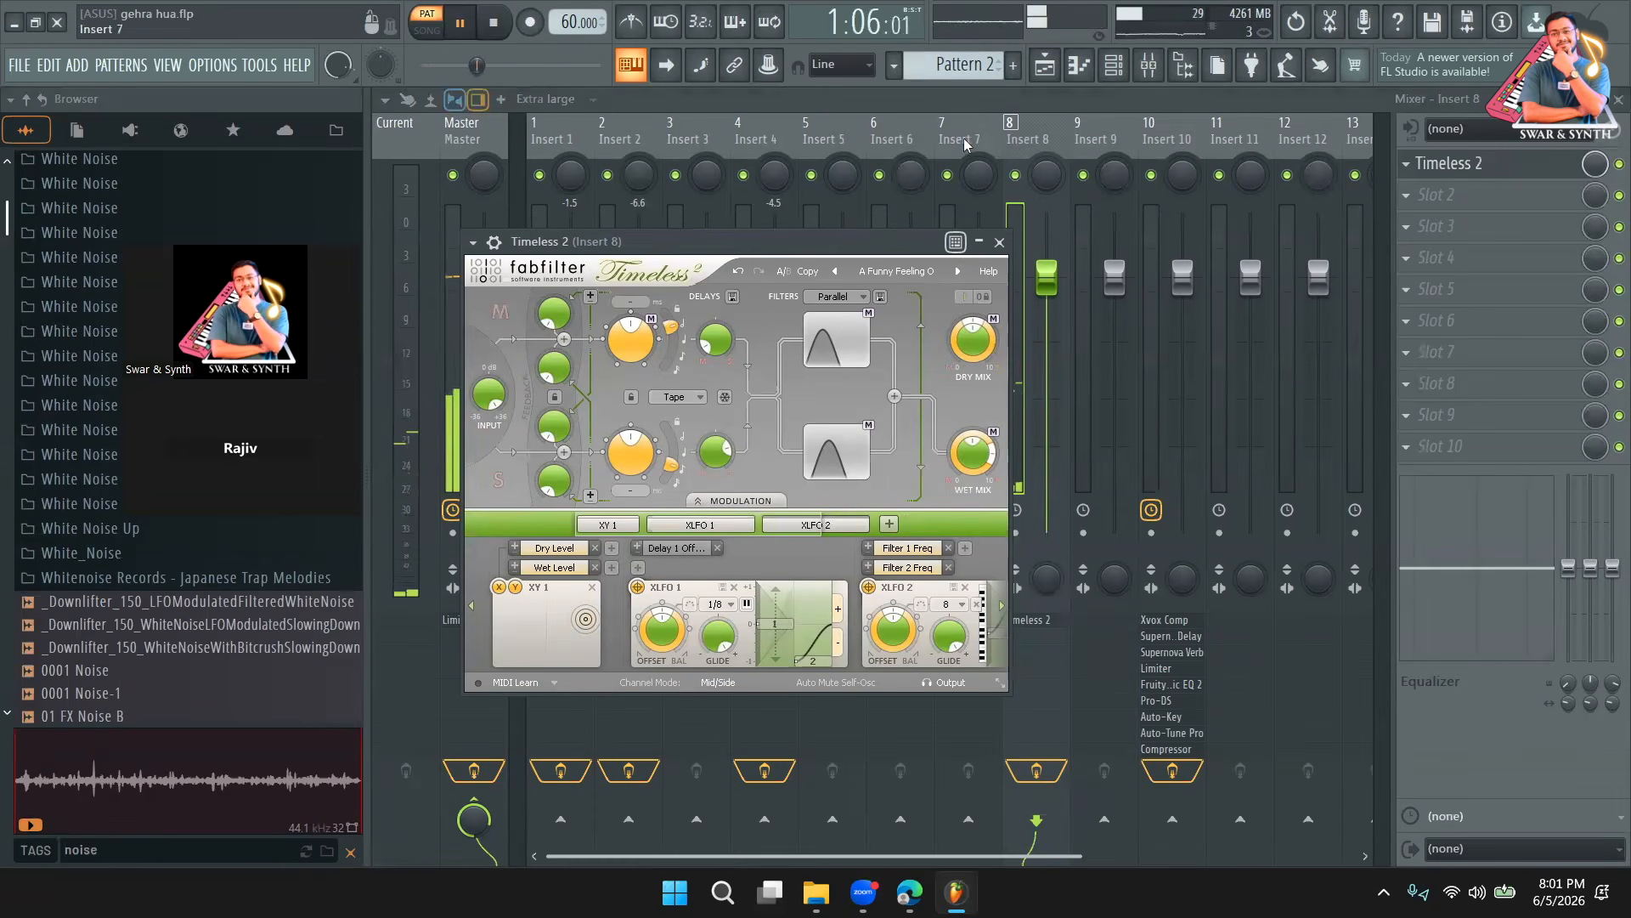
# Compare the pattern with the effects on Inserts 1, 2, 4 and 8 disabled and enabled again.
pyautogui.click(1057, 146)
pyautogui.click(1036, 771)
pyautogui.press('space')
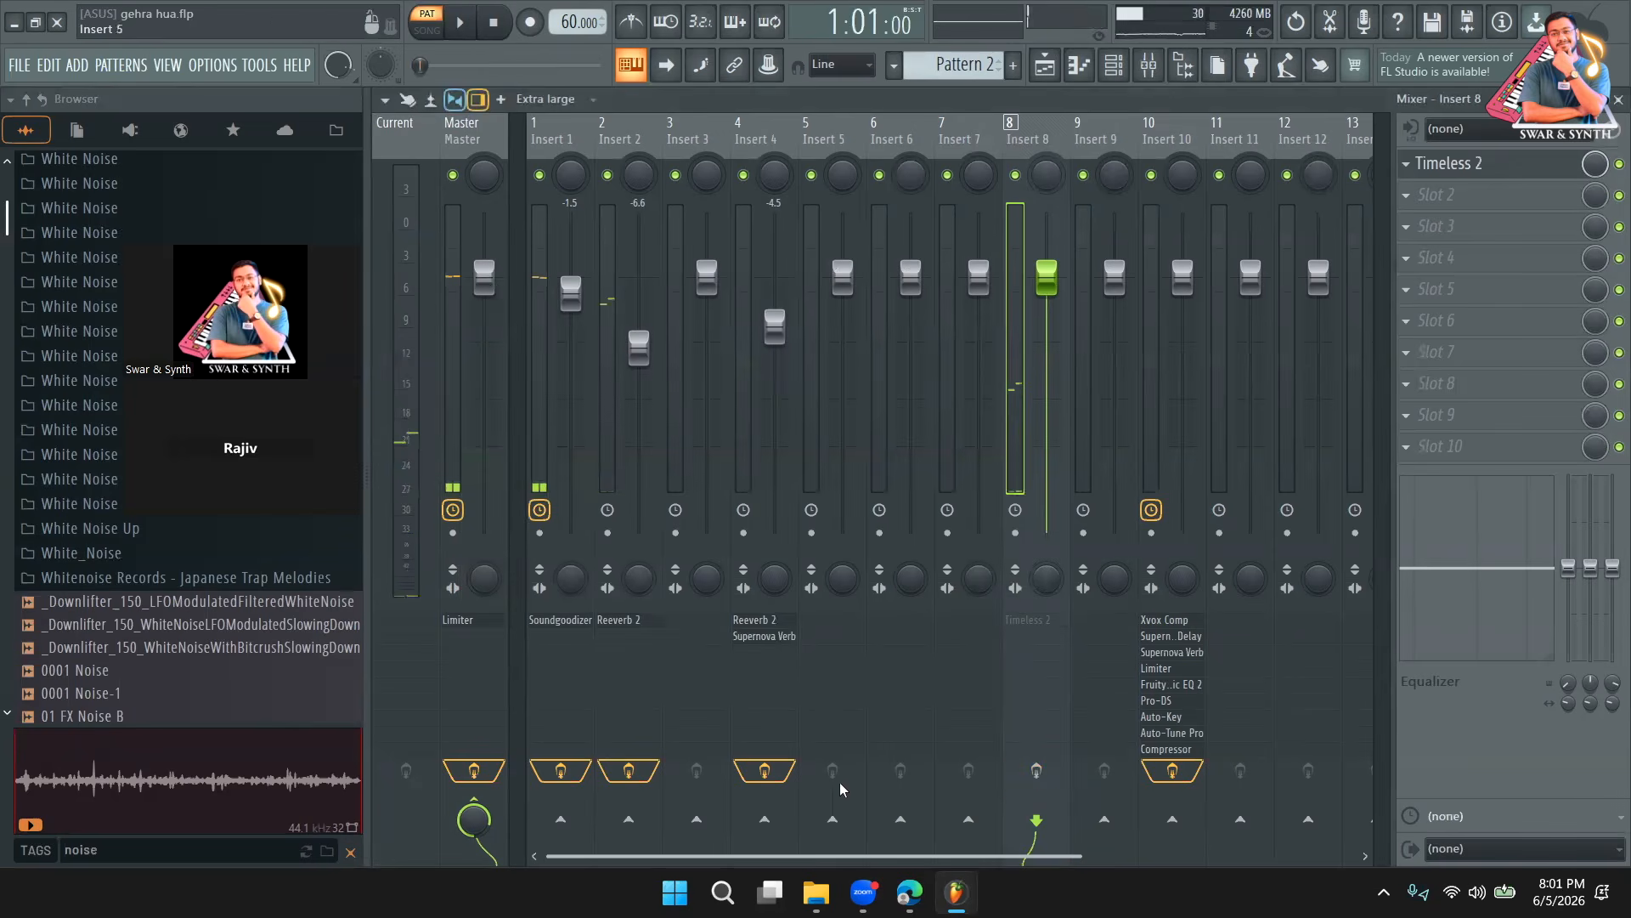
pyautogui.press('space')
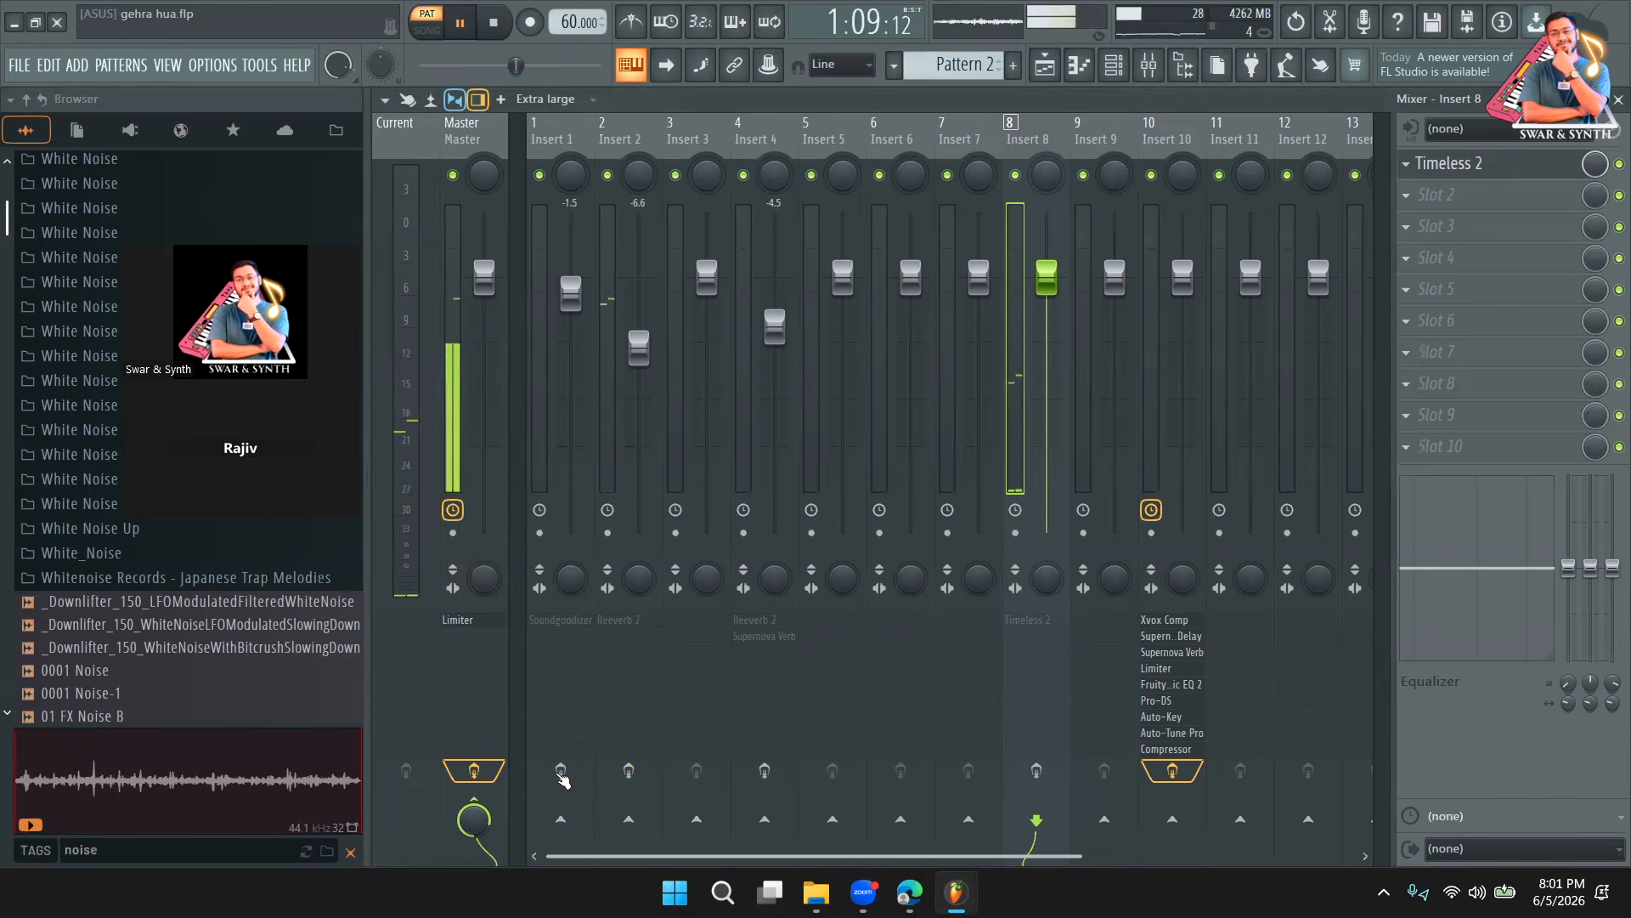
pyautogui.press('space')
pyautogui.click(561, 771)
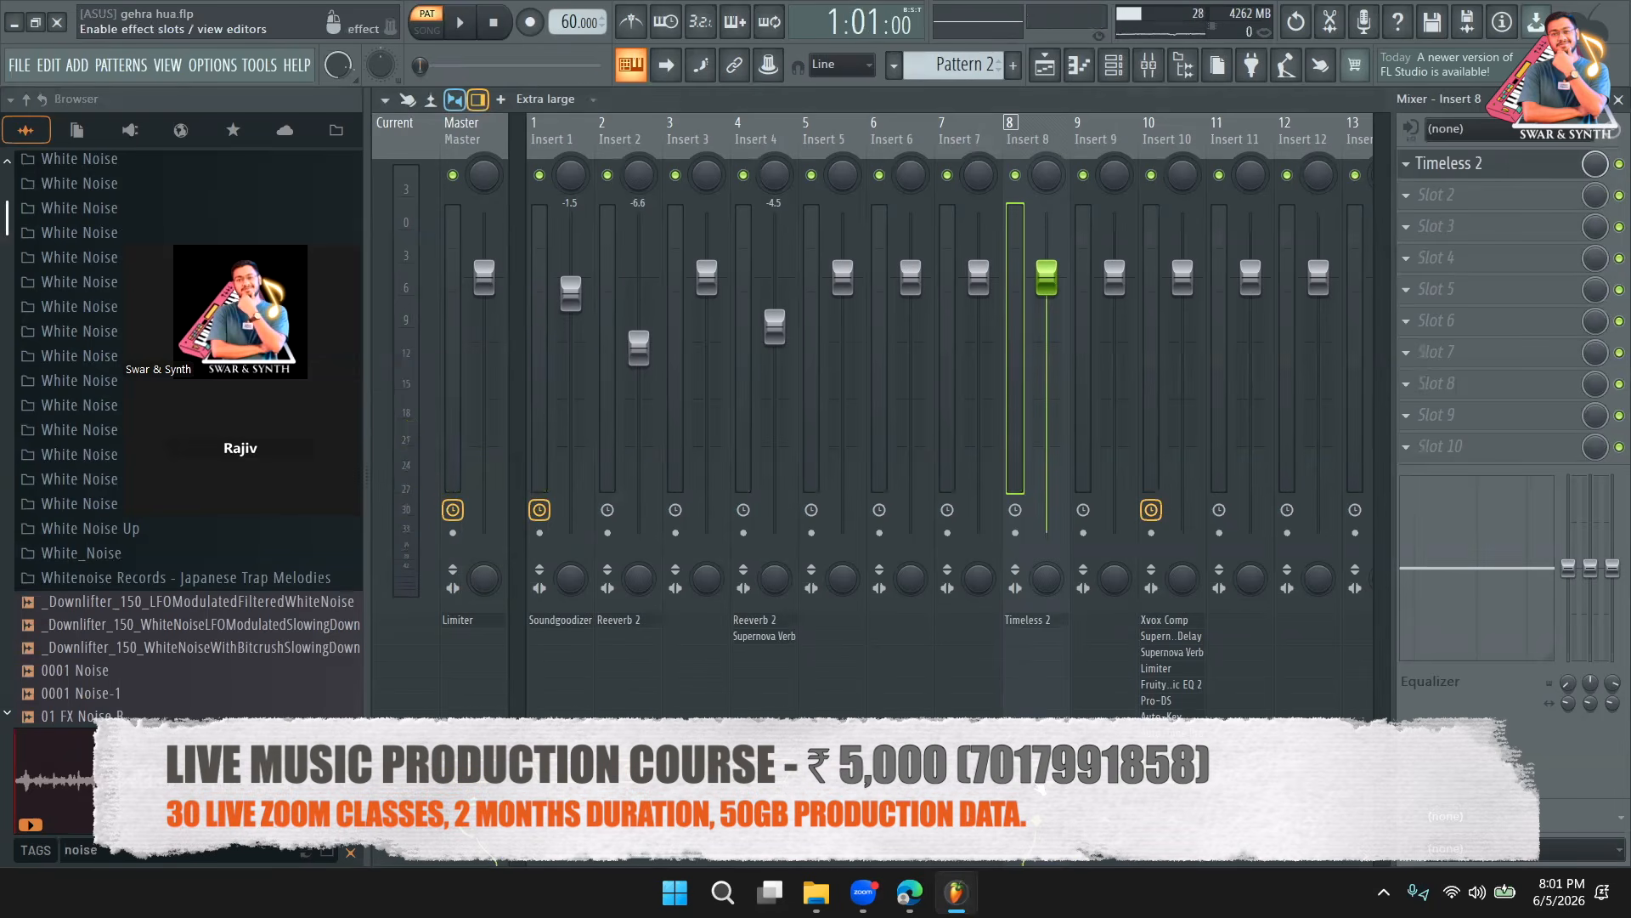
pyautogui.press('space')
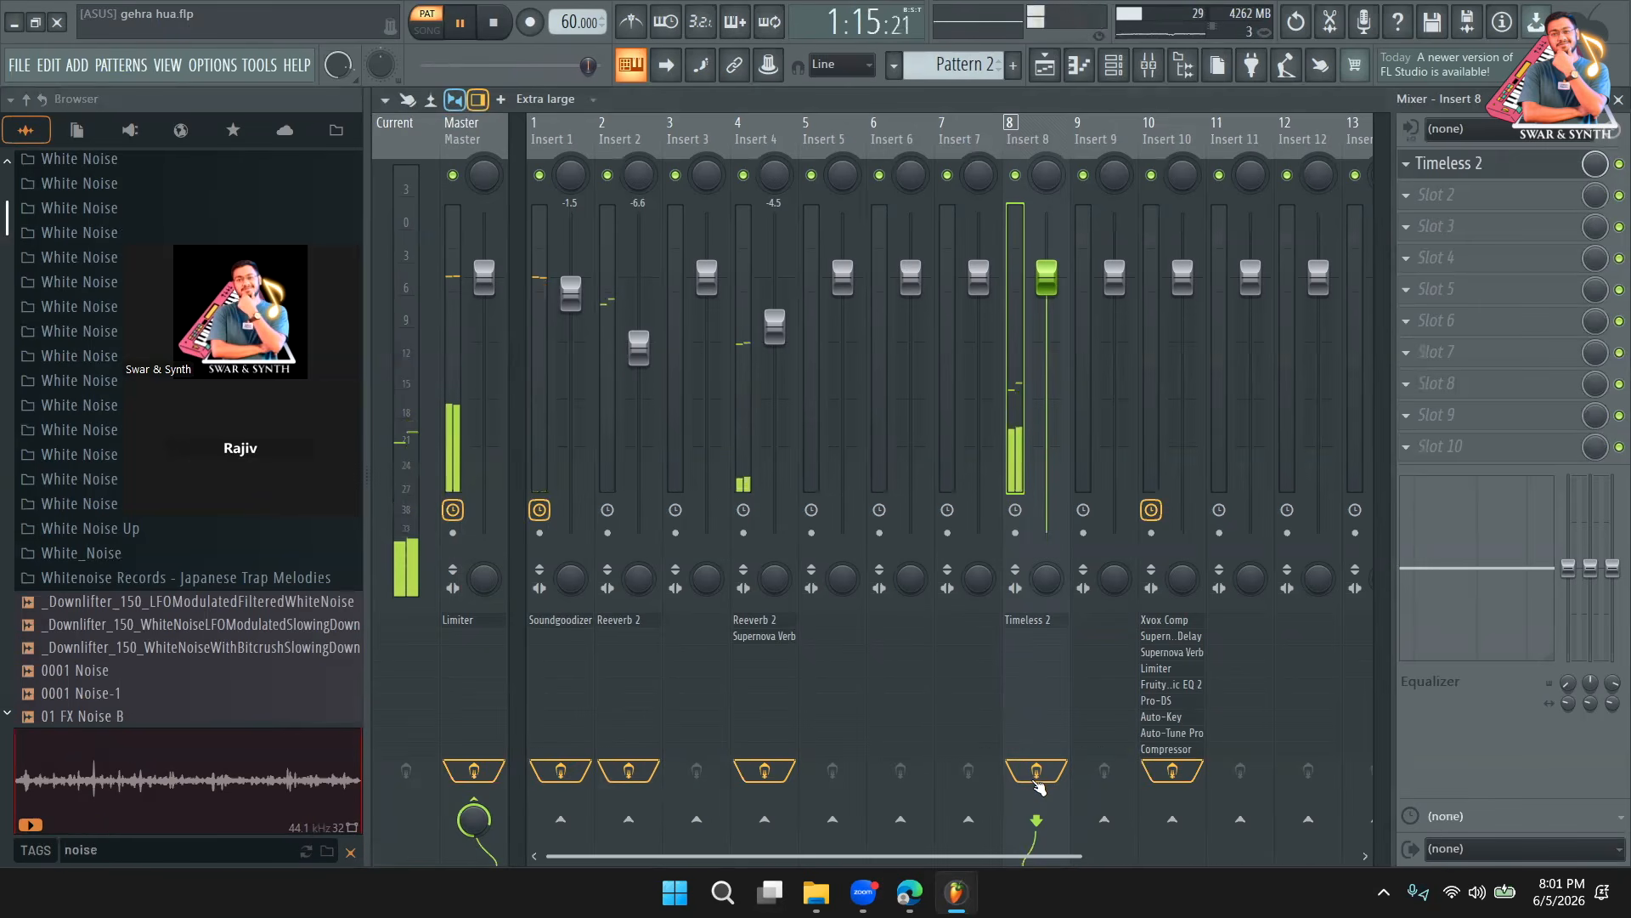
# Switch to the playlist in Song mode and play the arrangement from bar 16.
pyautogui.click(1046, 67)
pyautogui.click(985, 149)
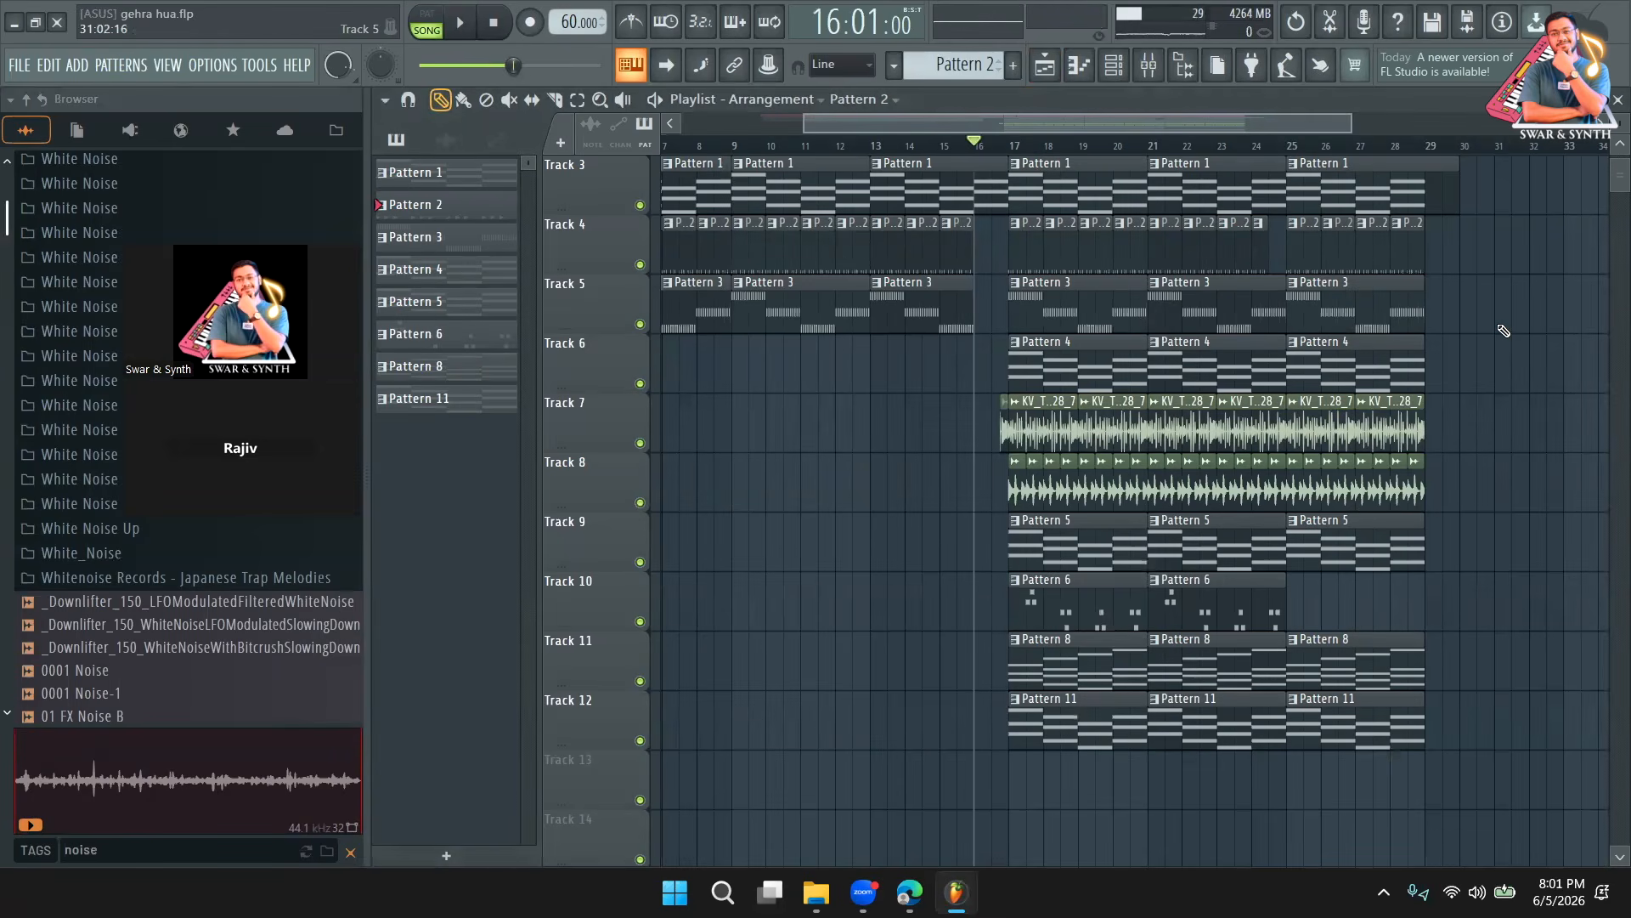
pyautogui.press('space')
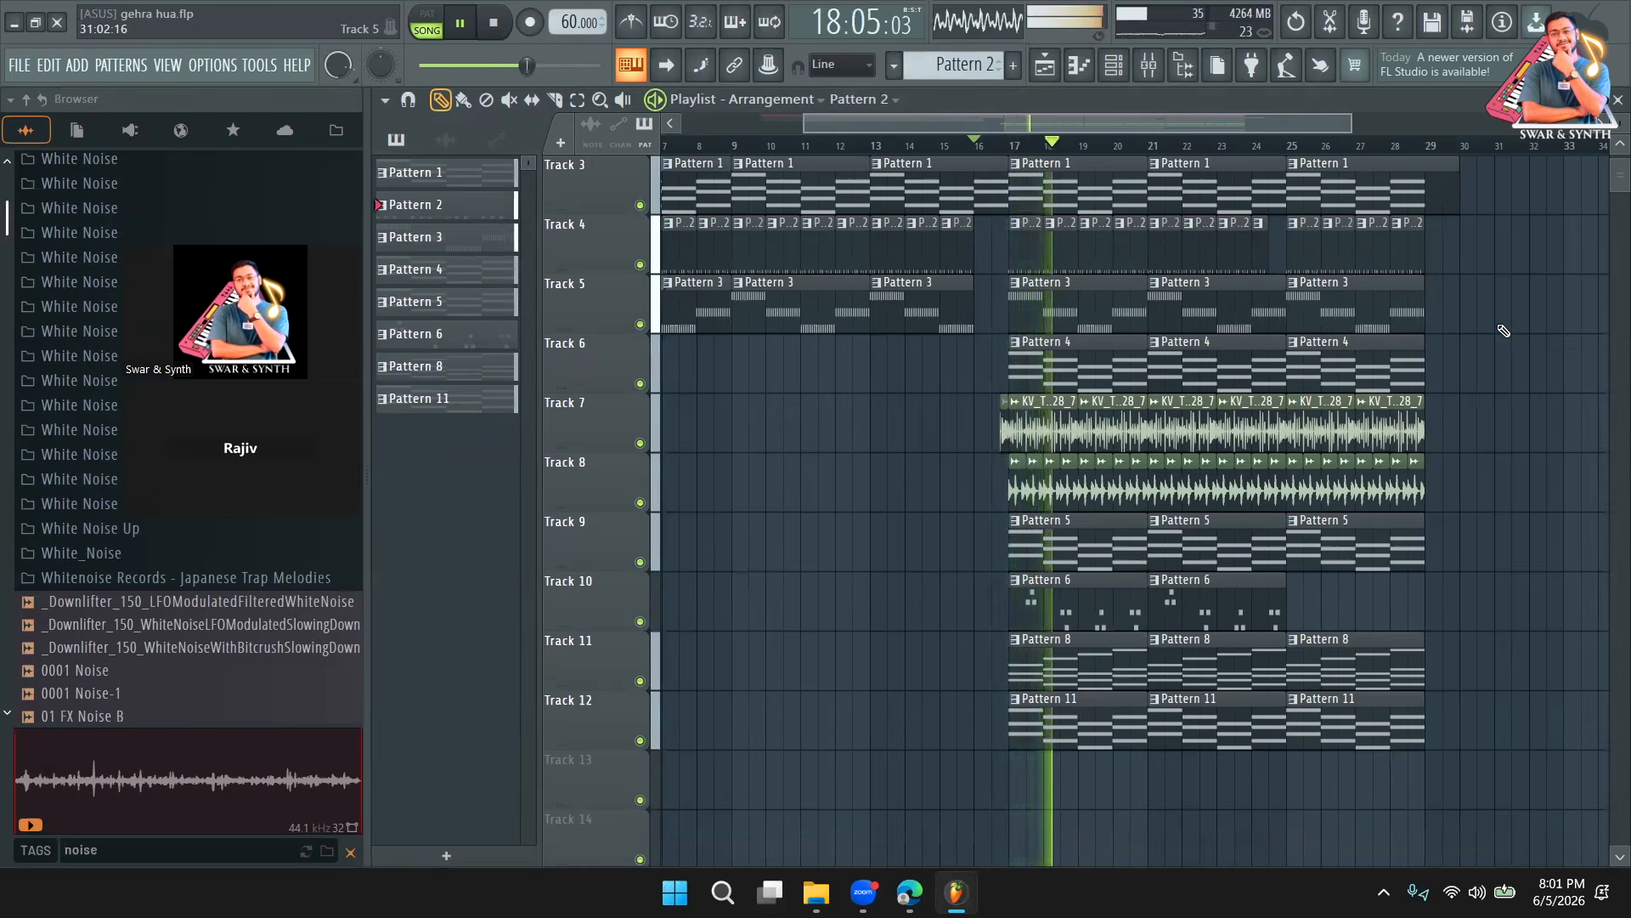
# Load Timeless 2 into effect slot 10 of mixer Insert 10 and stop playback.
pyautogui.click(1115, 65)
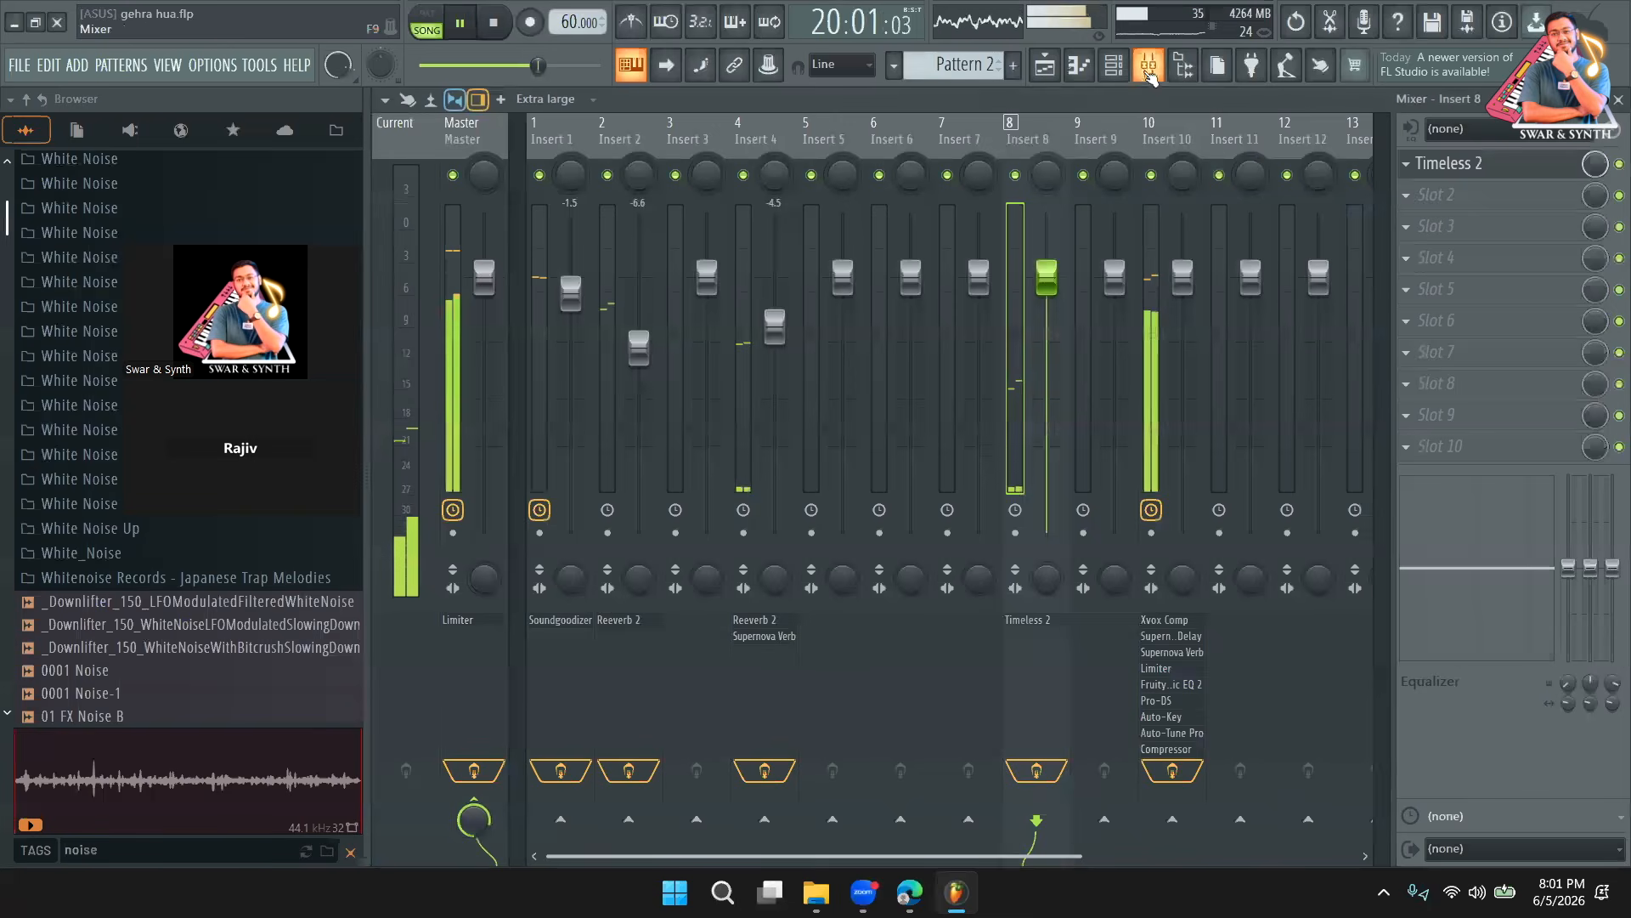
pyautogui.click(1148, 65)
pyautogui.click(1167, 125)
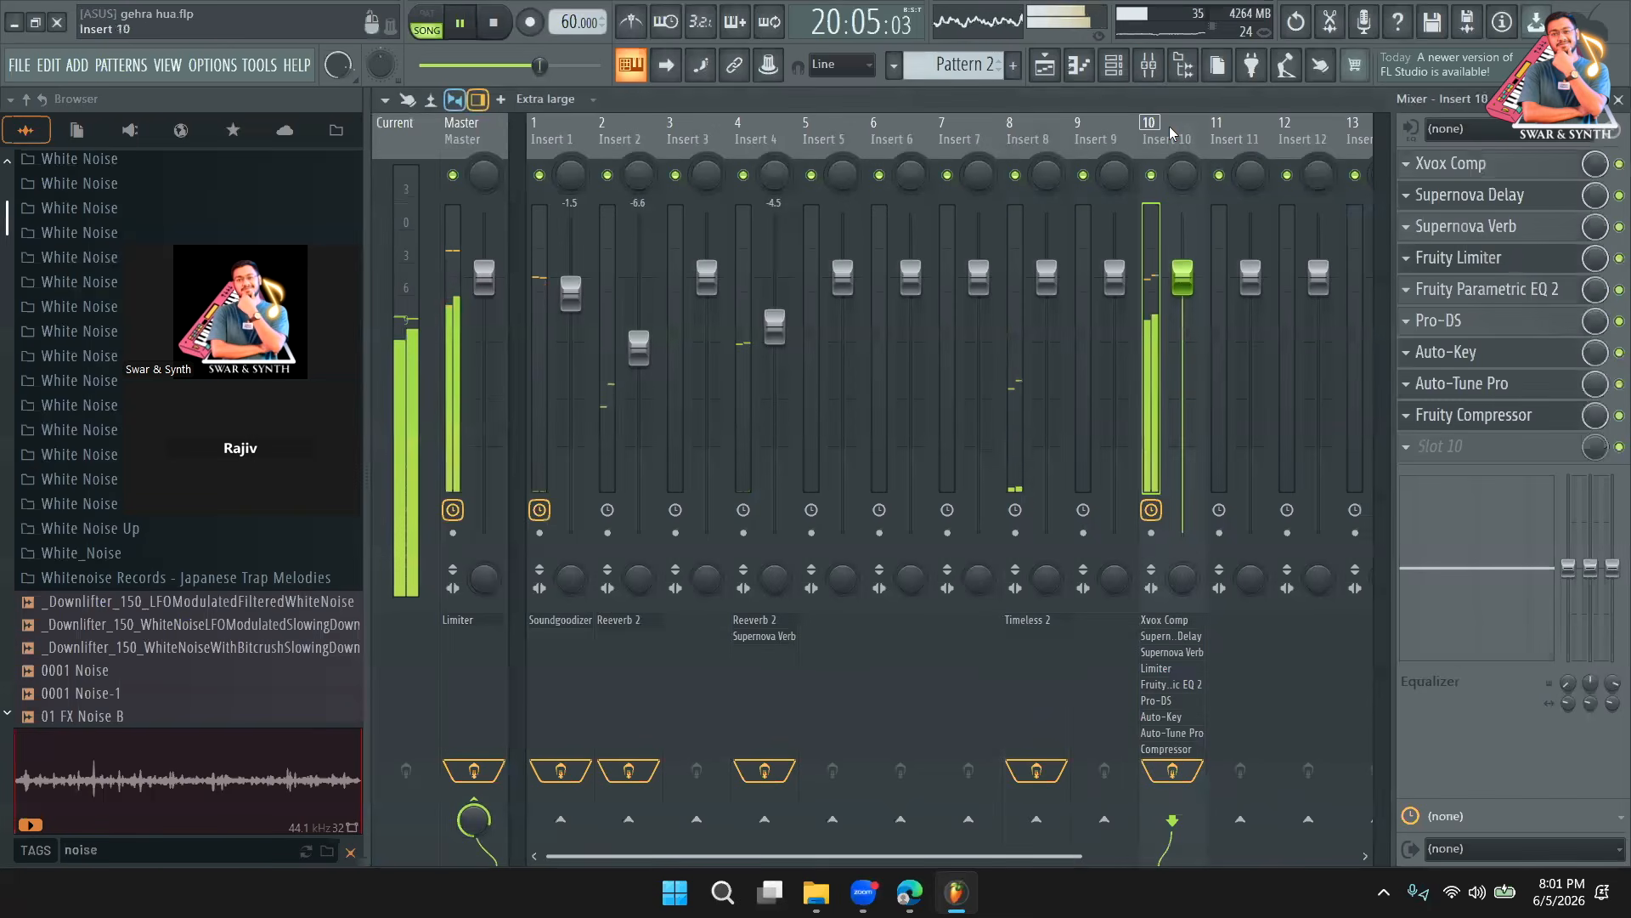
pyautogui.click(1443, 447)
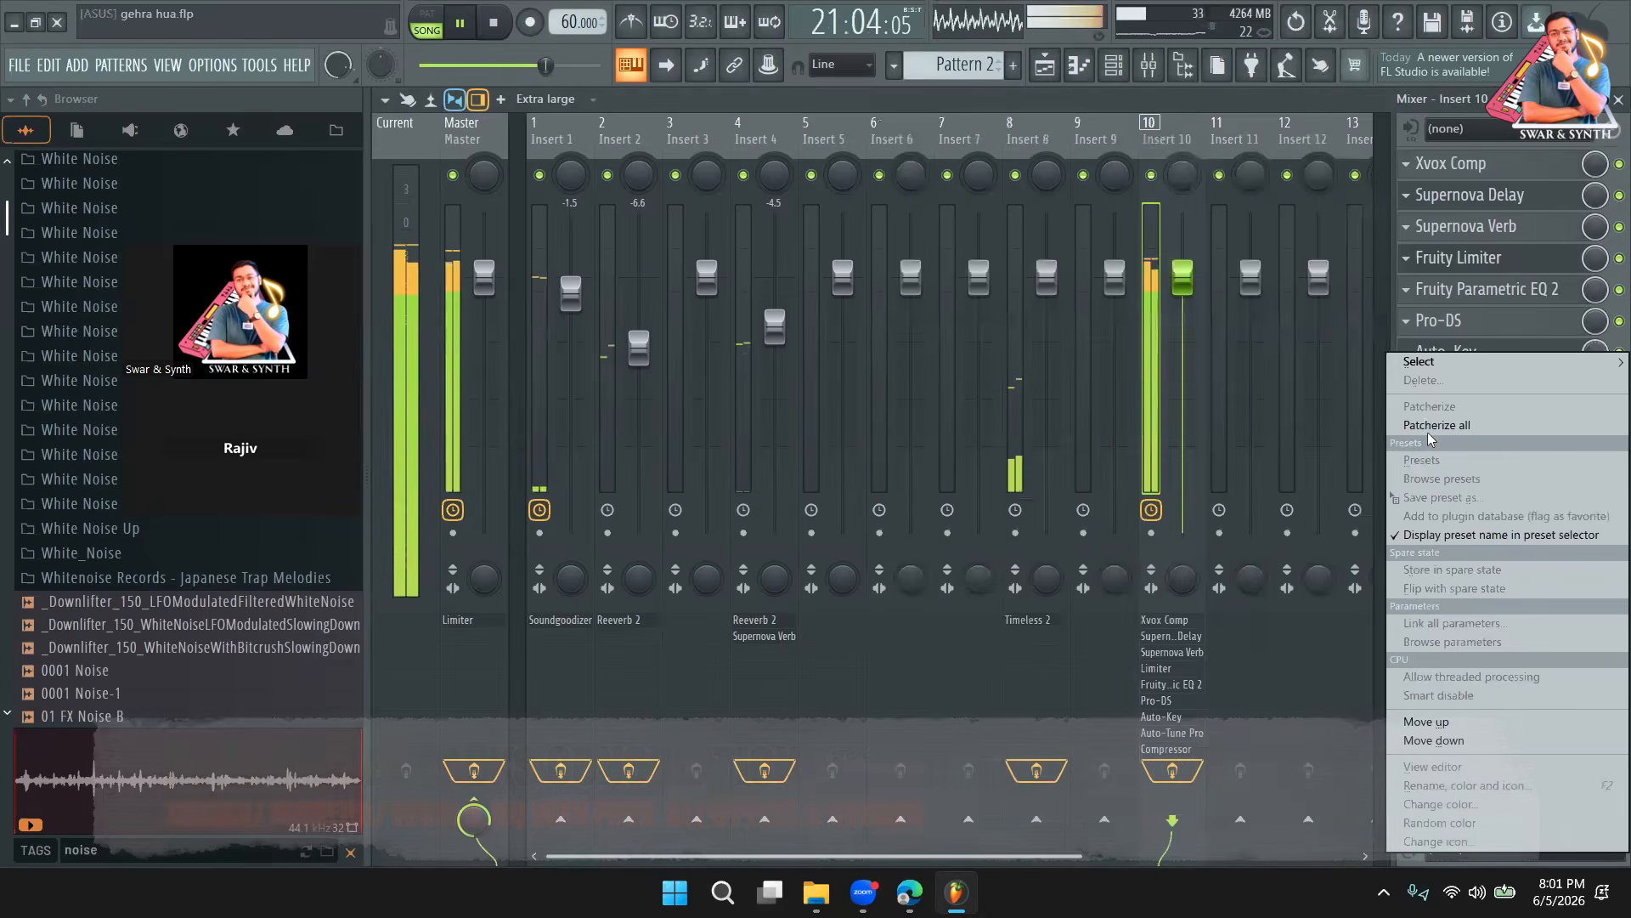
pyautogui.moveTo(1444, 362)
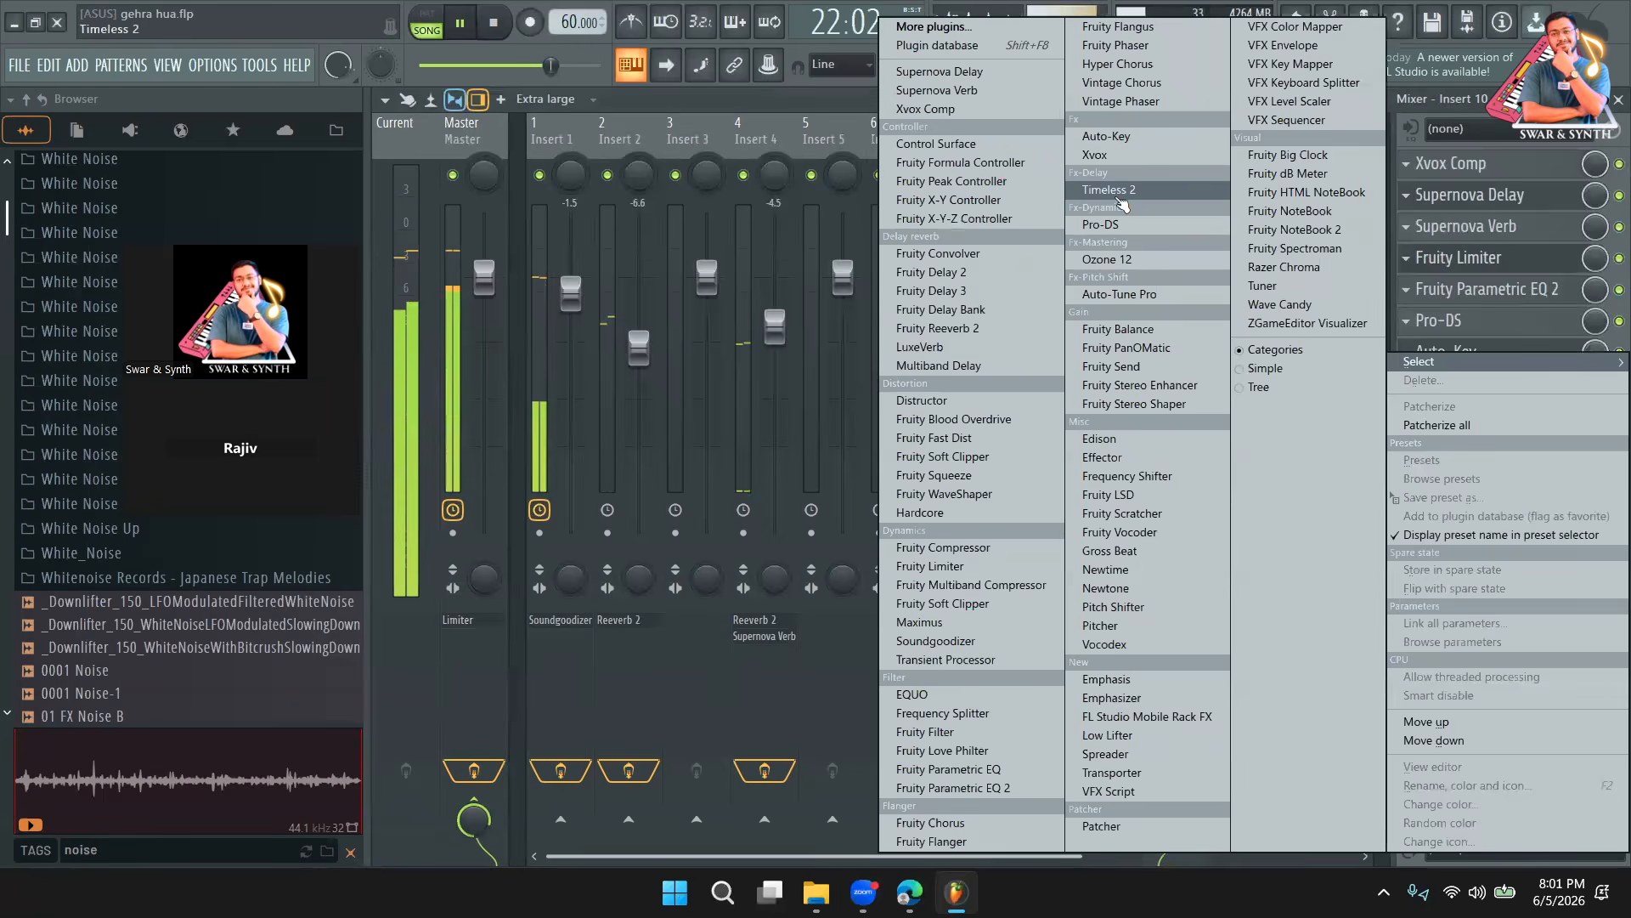
pyautogui.click(1116, 194)
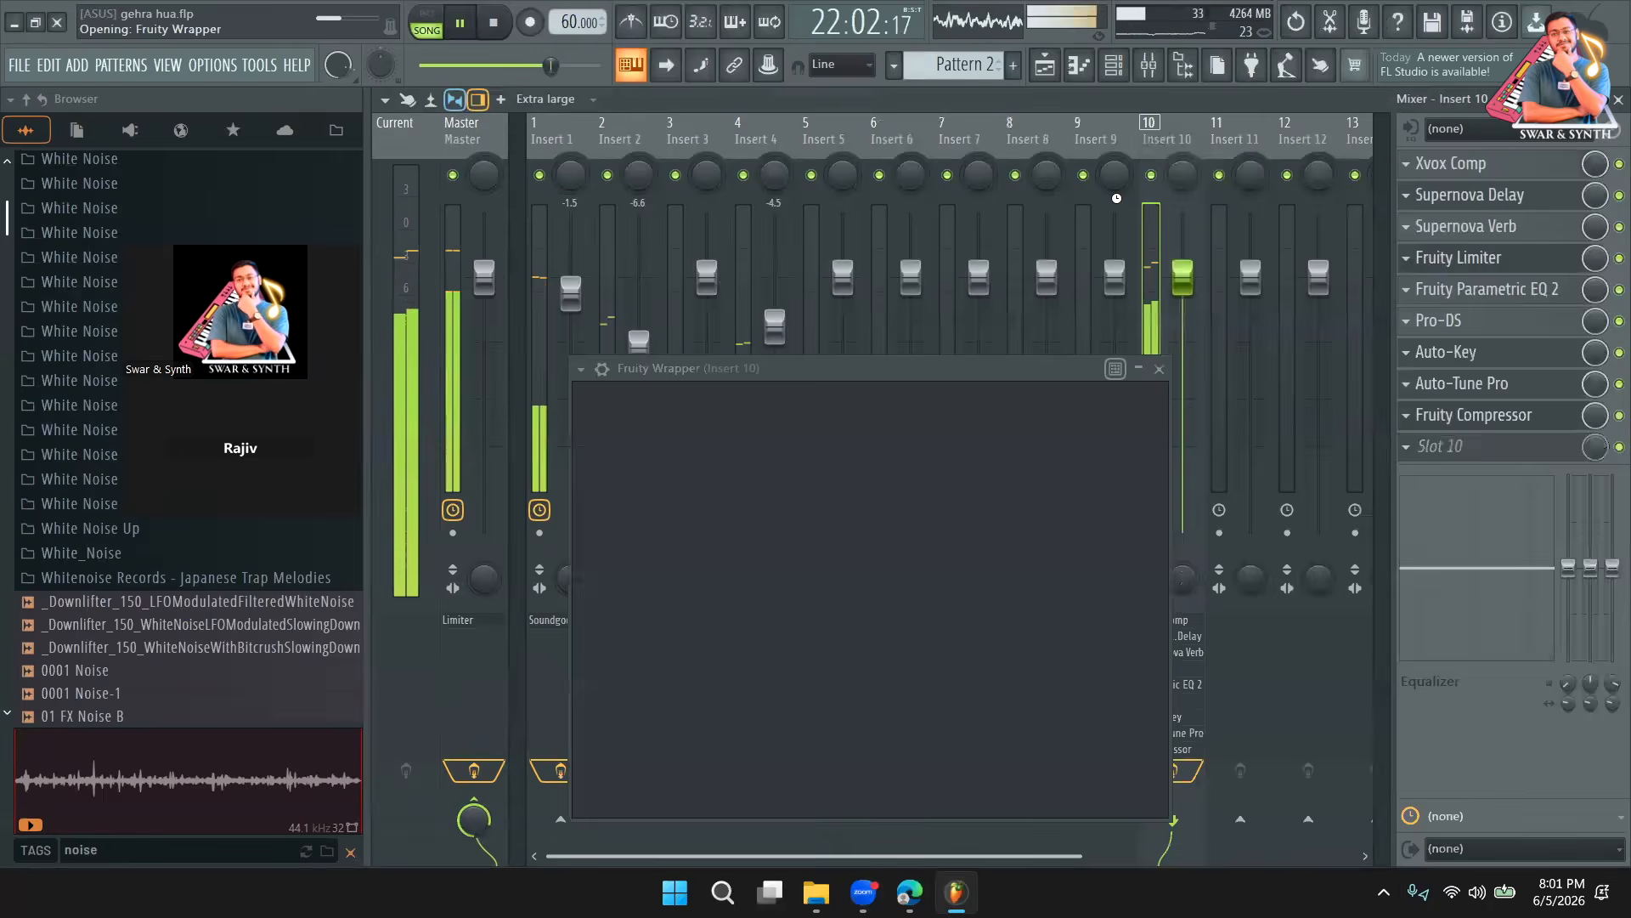
pyautogui.click(477, 34)
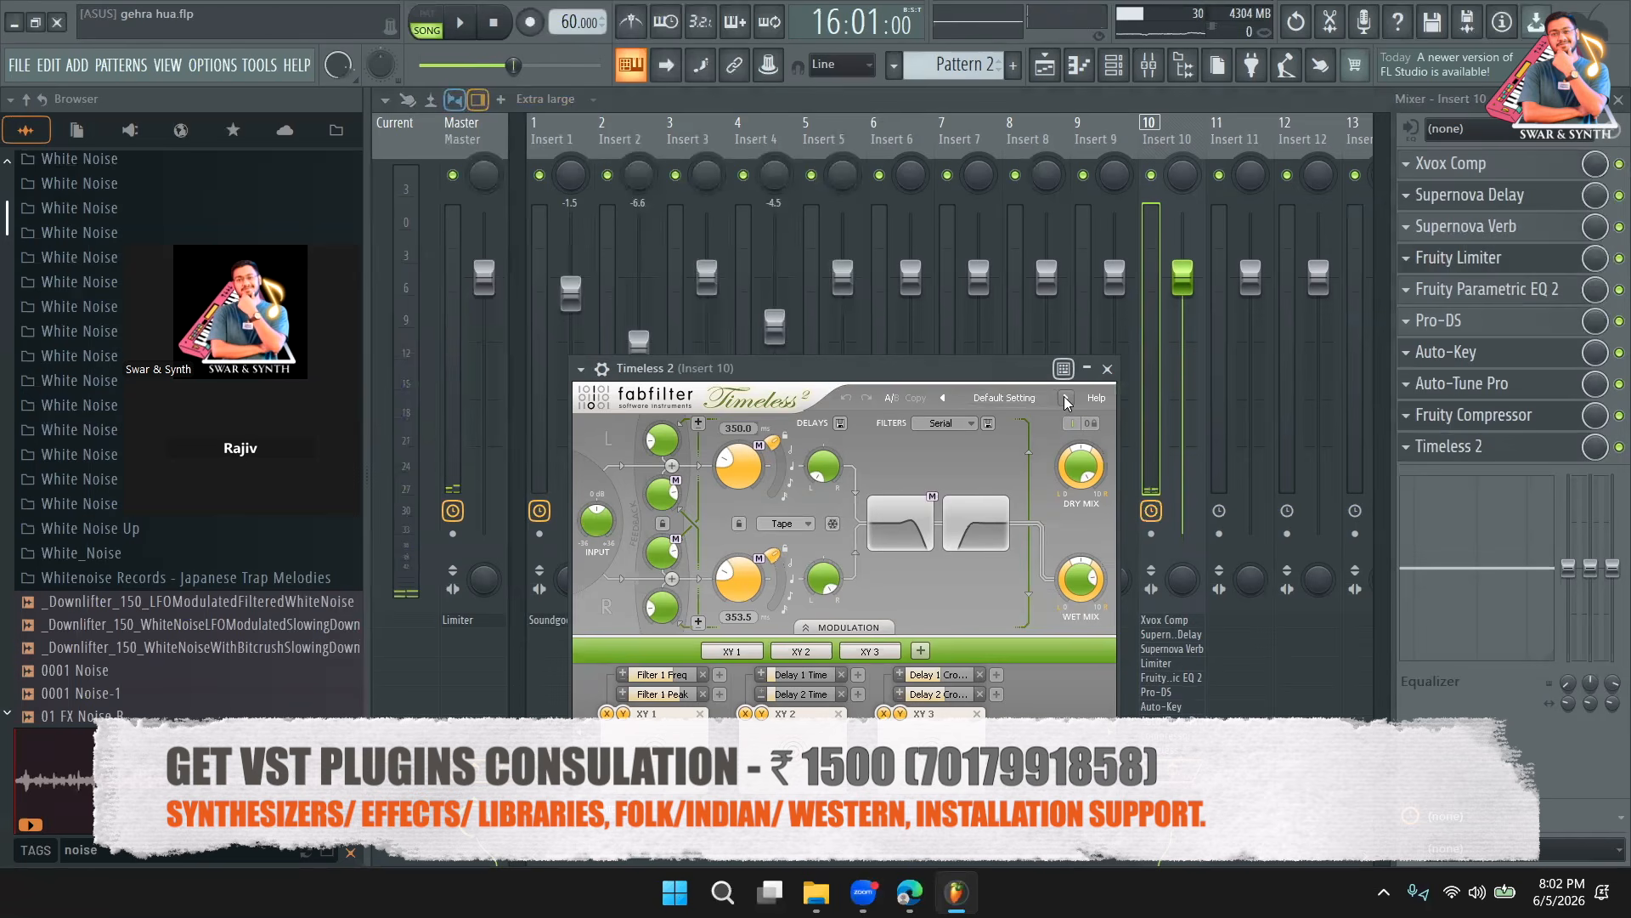
# Try a lower mix level for the Timeless 2 slot on Insert 10 during playback and inspect the plugin's wet level.
pyautogui.press('space')
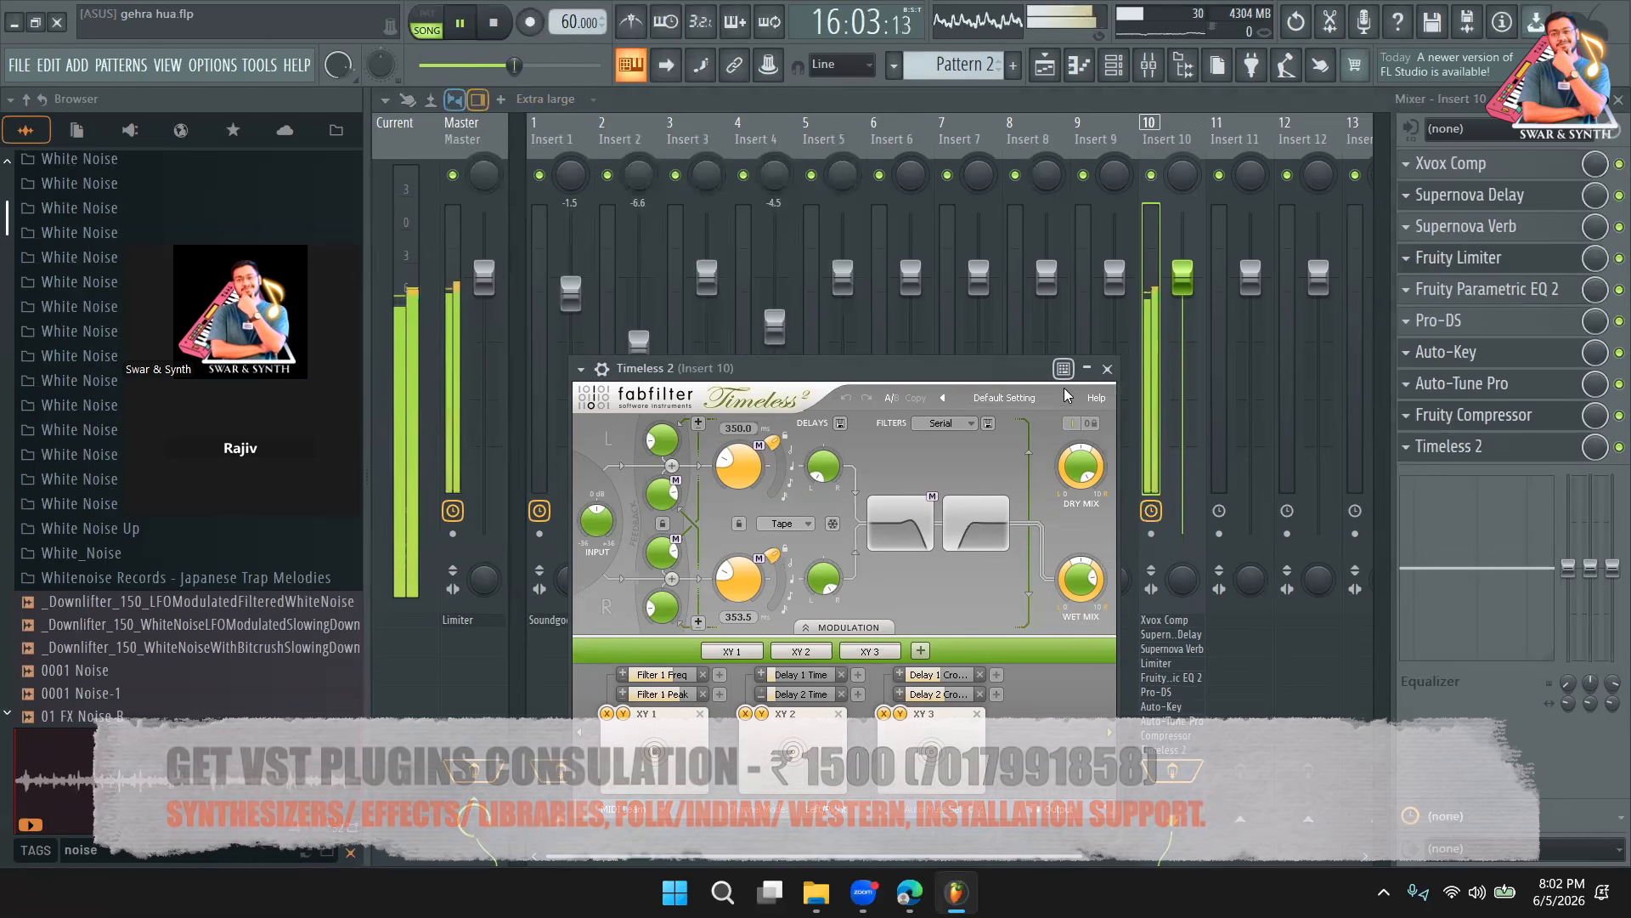
pyautogui.moveTo(1596, 447); pyautogui.dragTo(1596, 474)
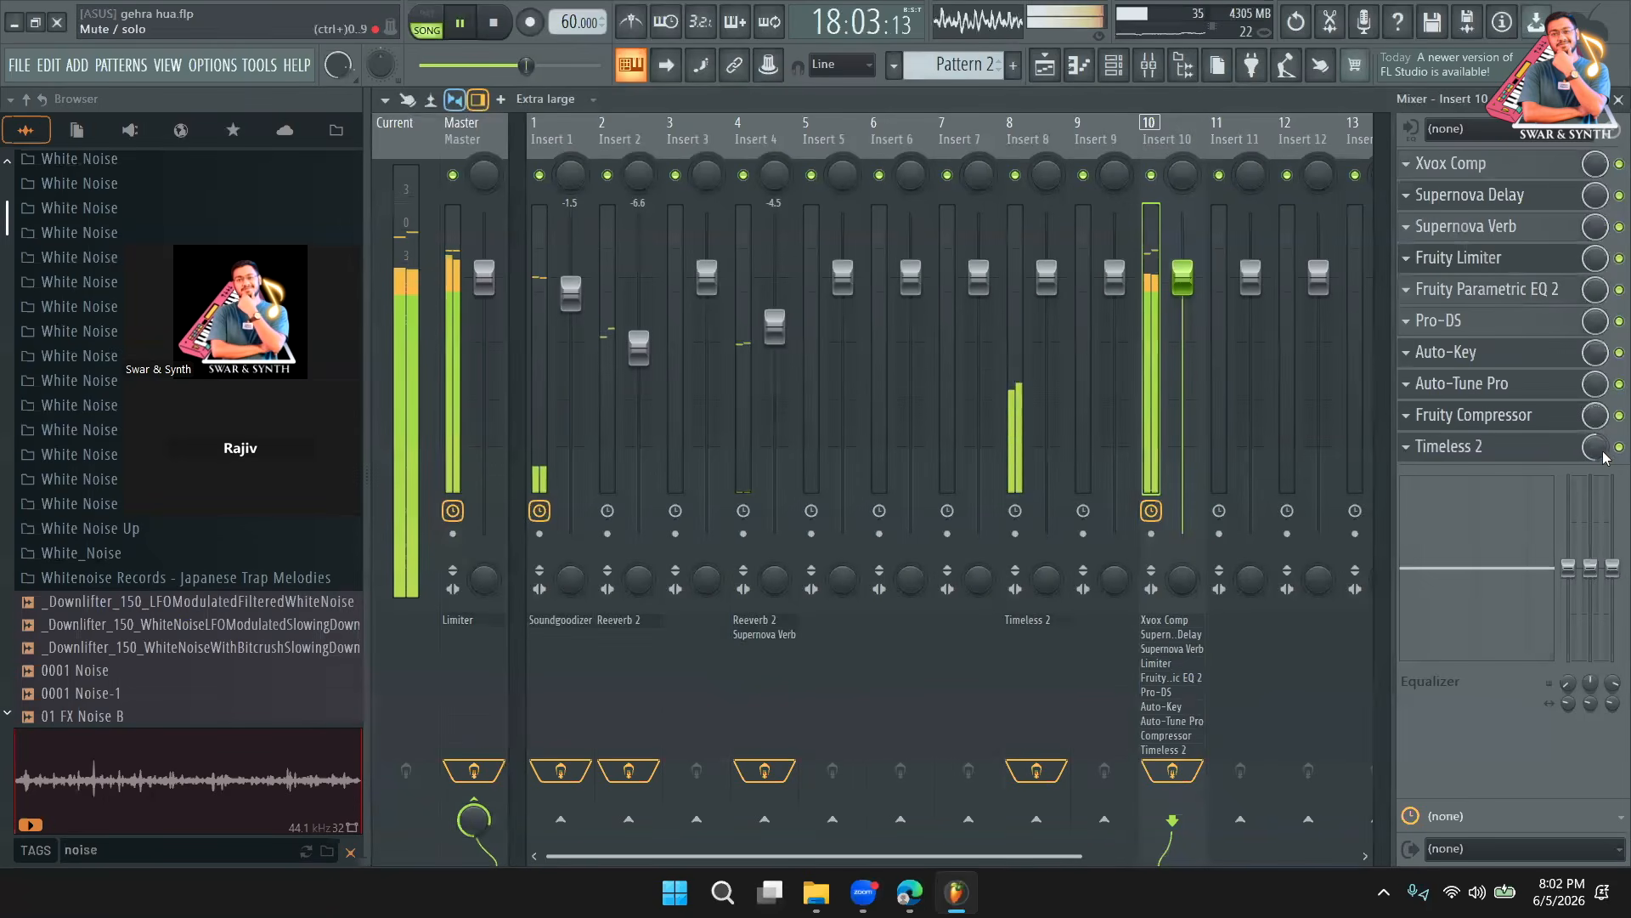
pyautogui.click(1509, 449)
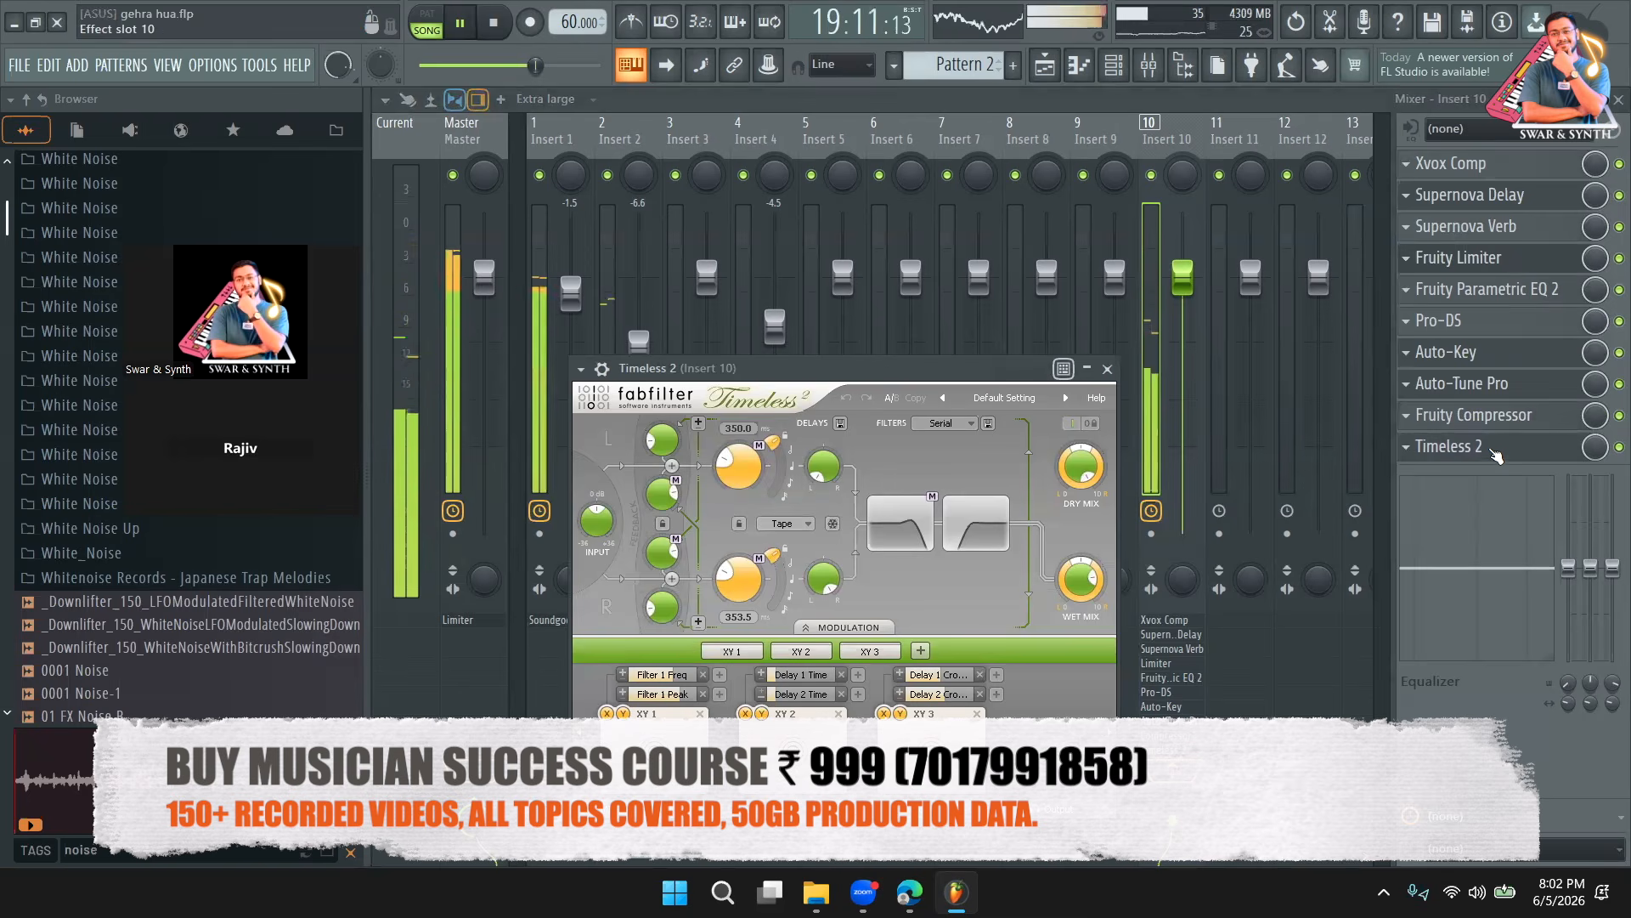
pyautogui.moveTo(1081, 591)
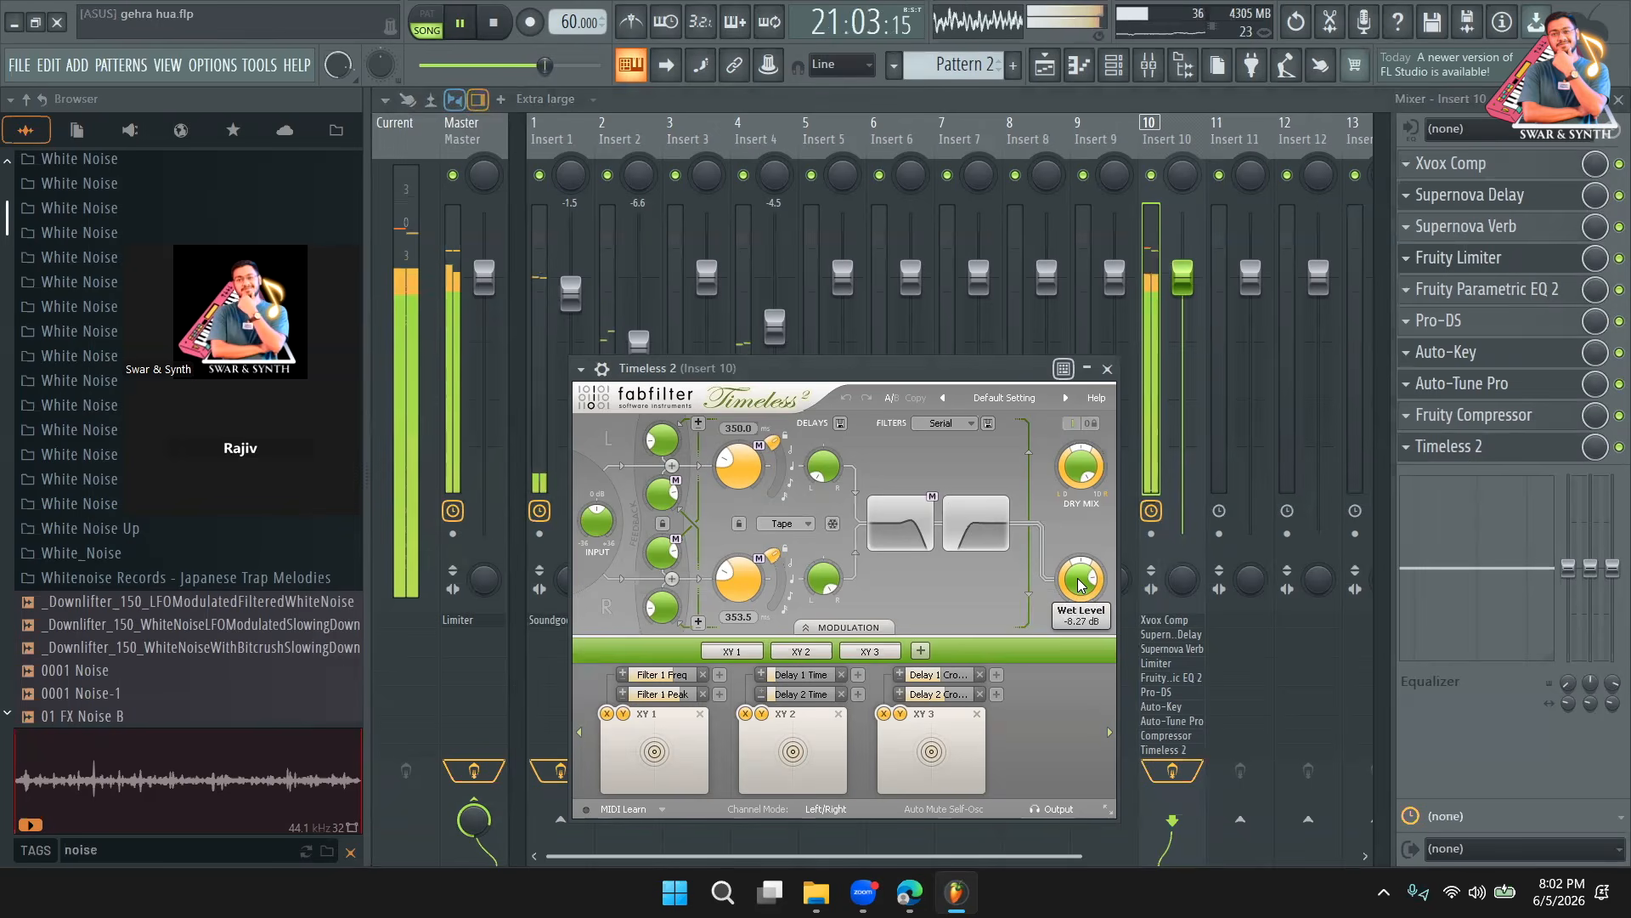
pyautogui.press('space')
# Audition the Analog Tape Echo RD preset in Timeless 2 on Insert 10 with the arrangement playing.
pyautogui.moveTo(967, 376); pyautogui.dragTo(997, 348)
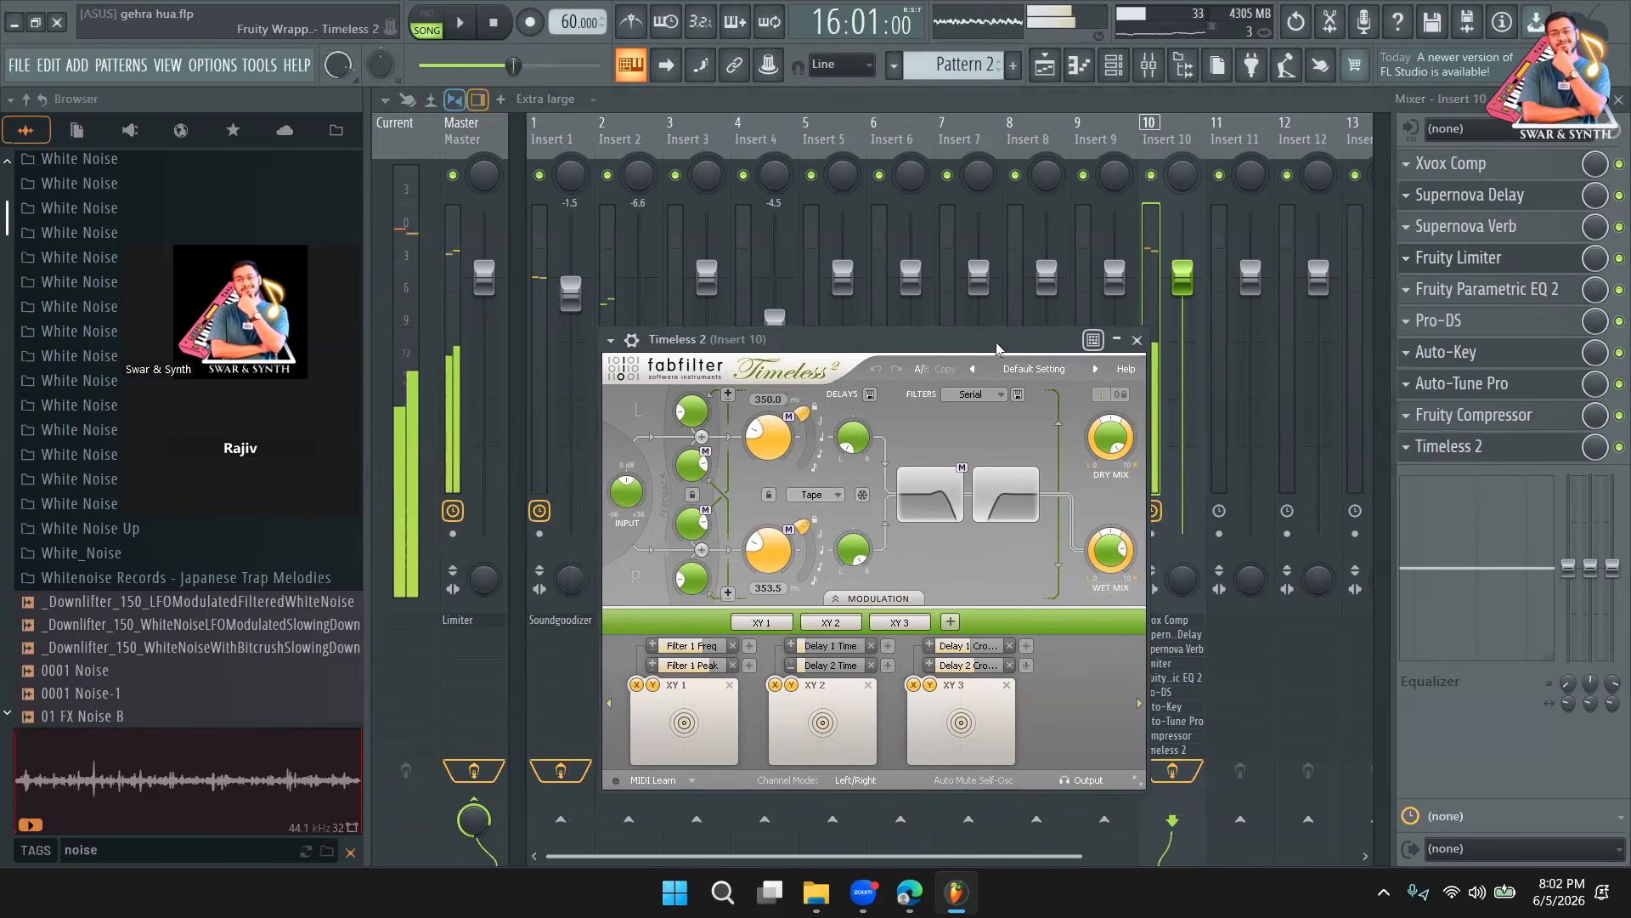
pyautogui.click(1098, 368)
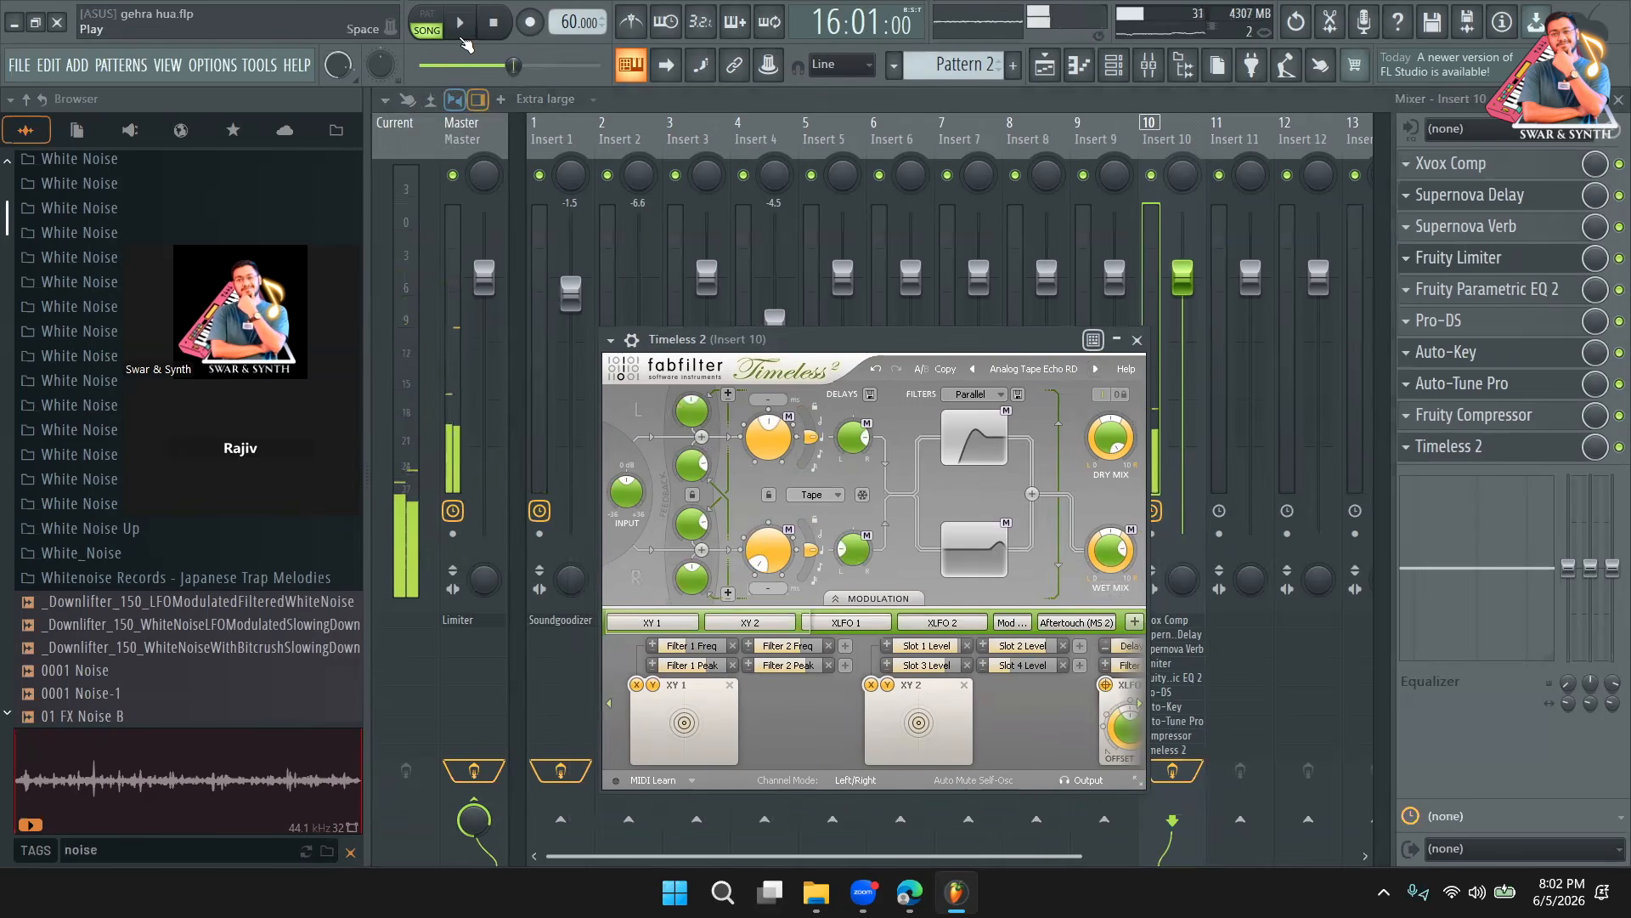
pyautogui.press('space')
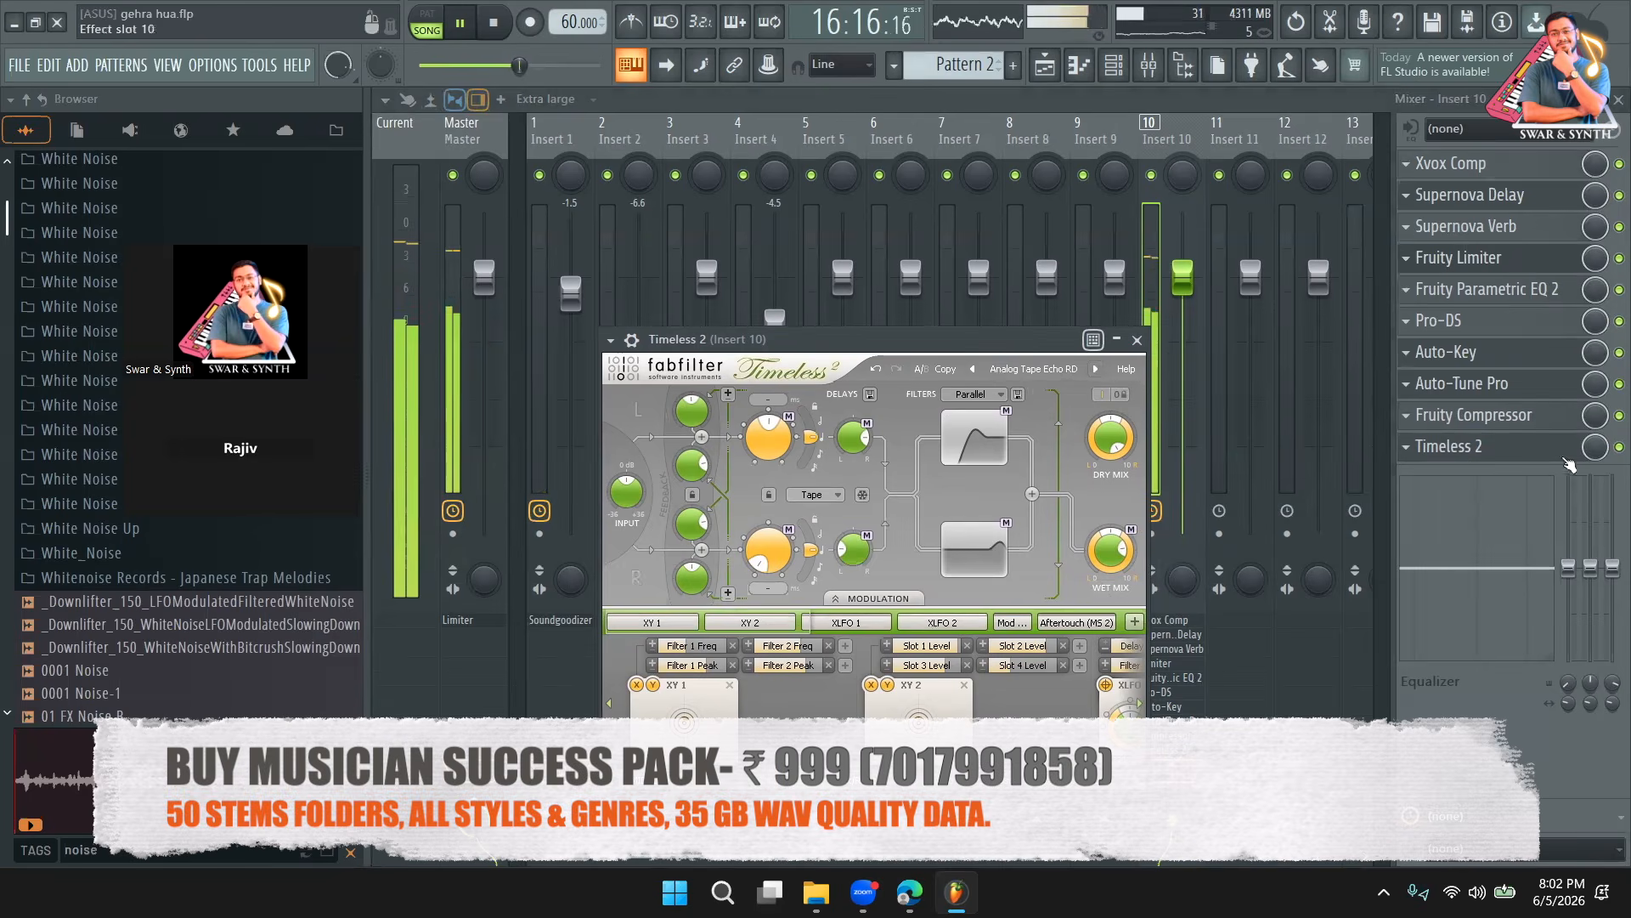
# Lower the mix level of the Timeless 2 slot on Insert 10 and switch its preset to Basic Stereo Delay.
pyautogui.moveTo(1595, 446); pyautogui.dragTo(1595, 491)
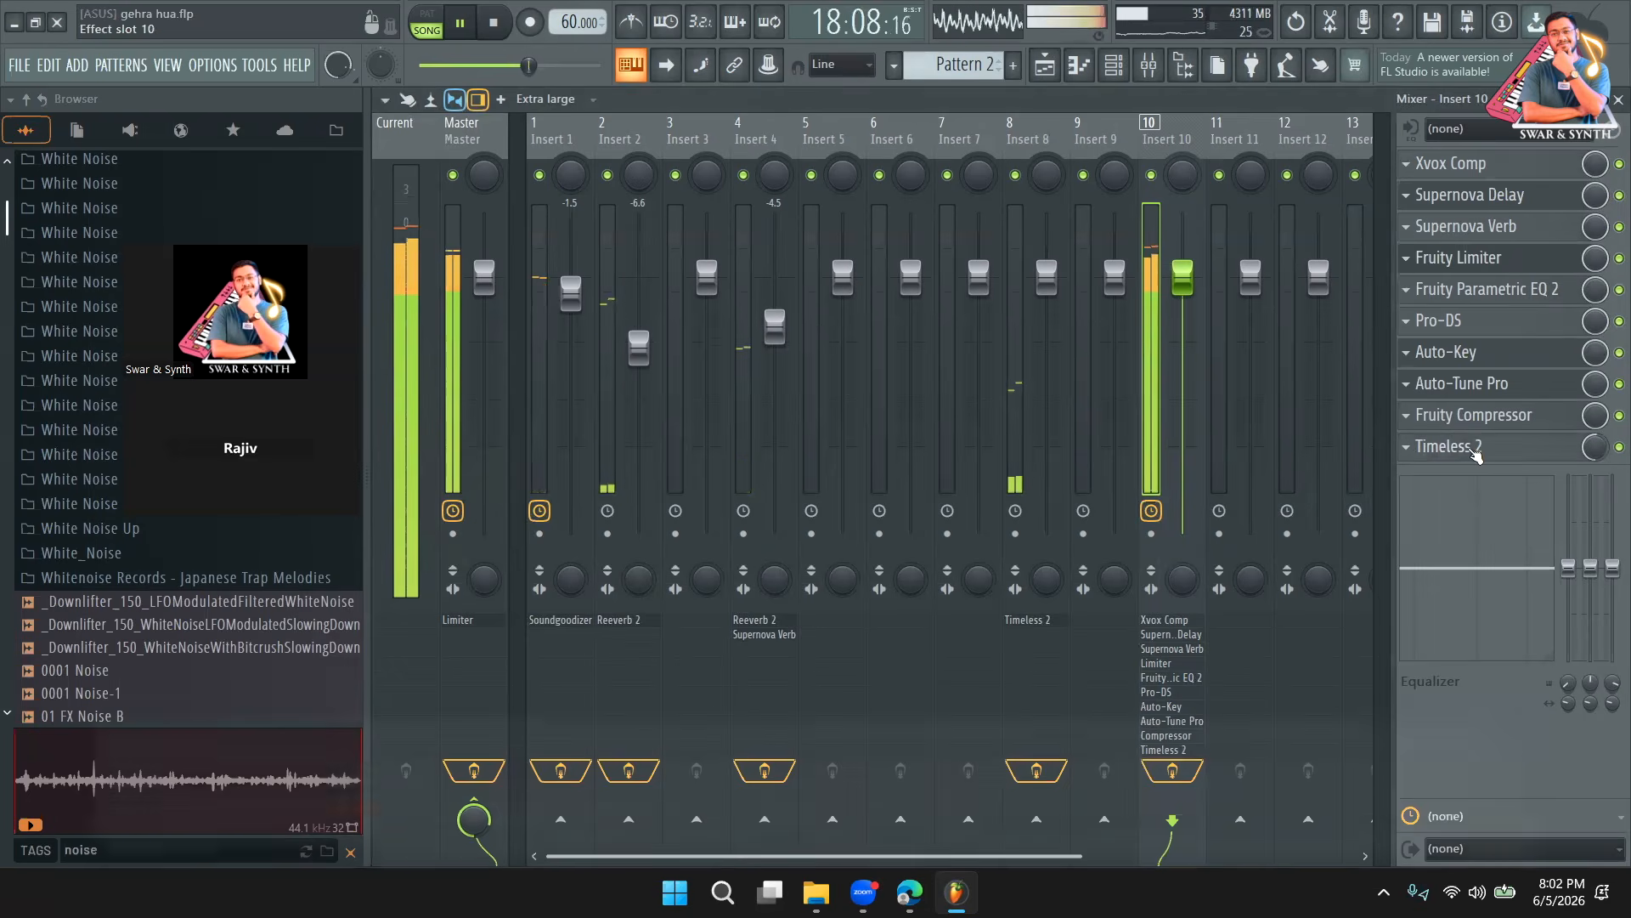
pyautogui.click(1475, 451)
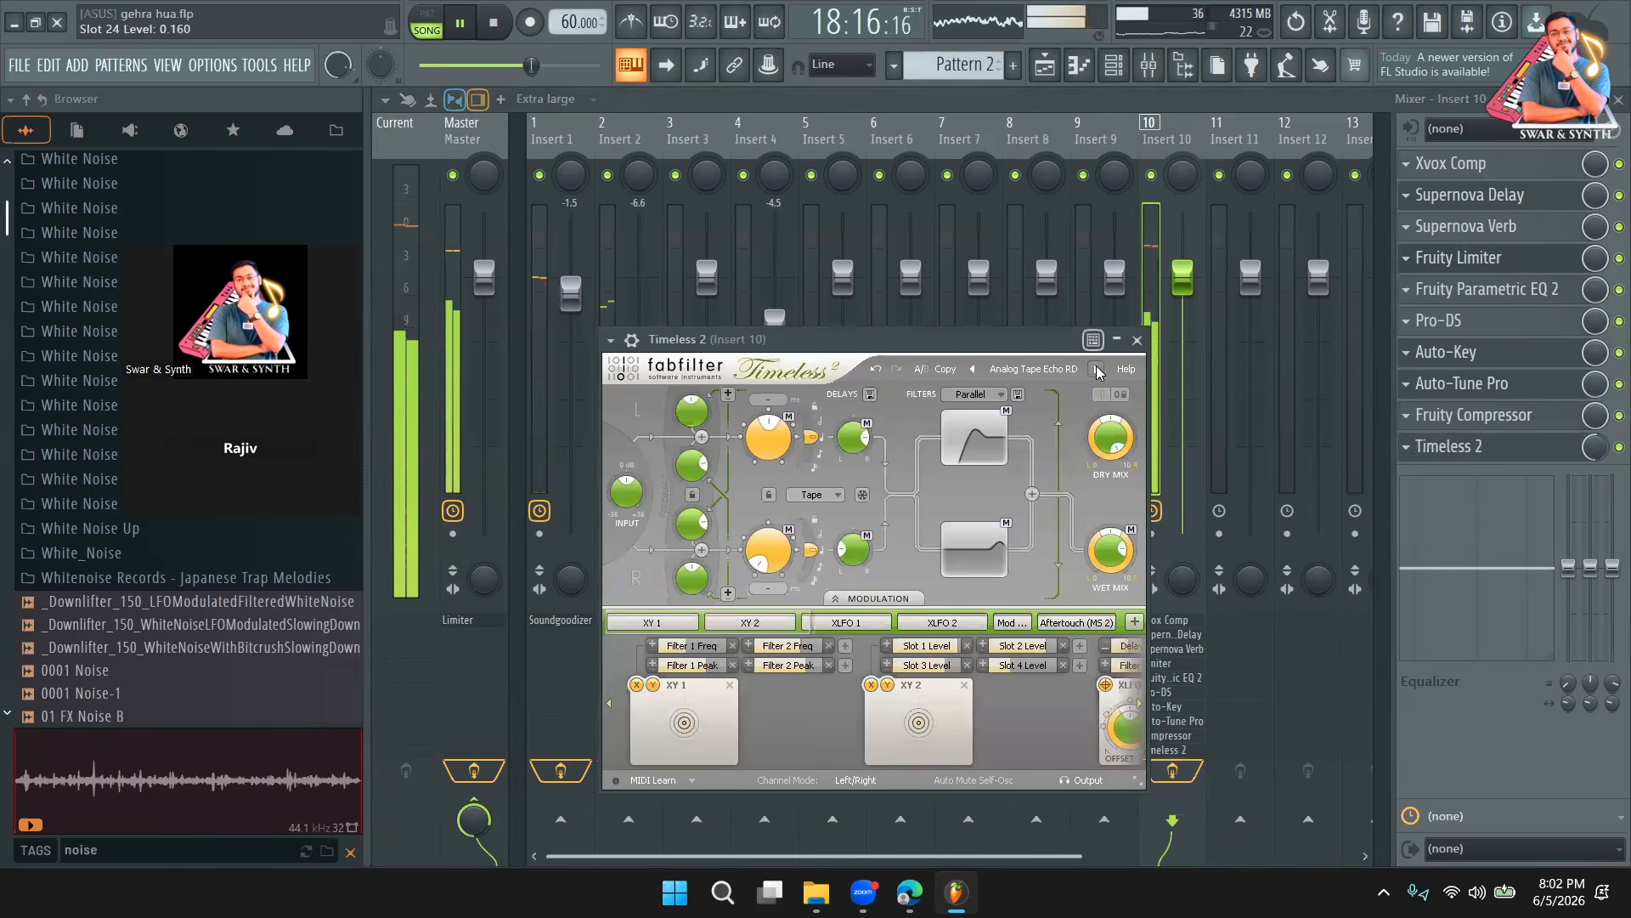
pyautogui.click(1097, 368)
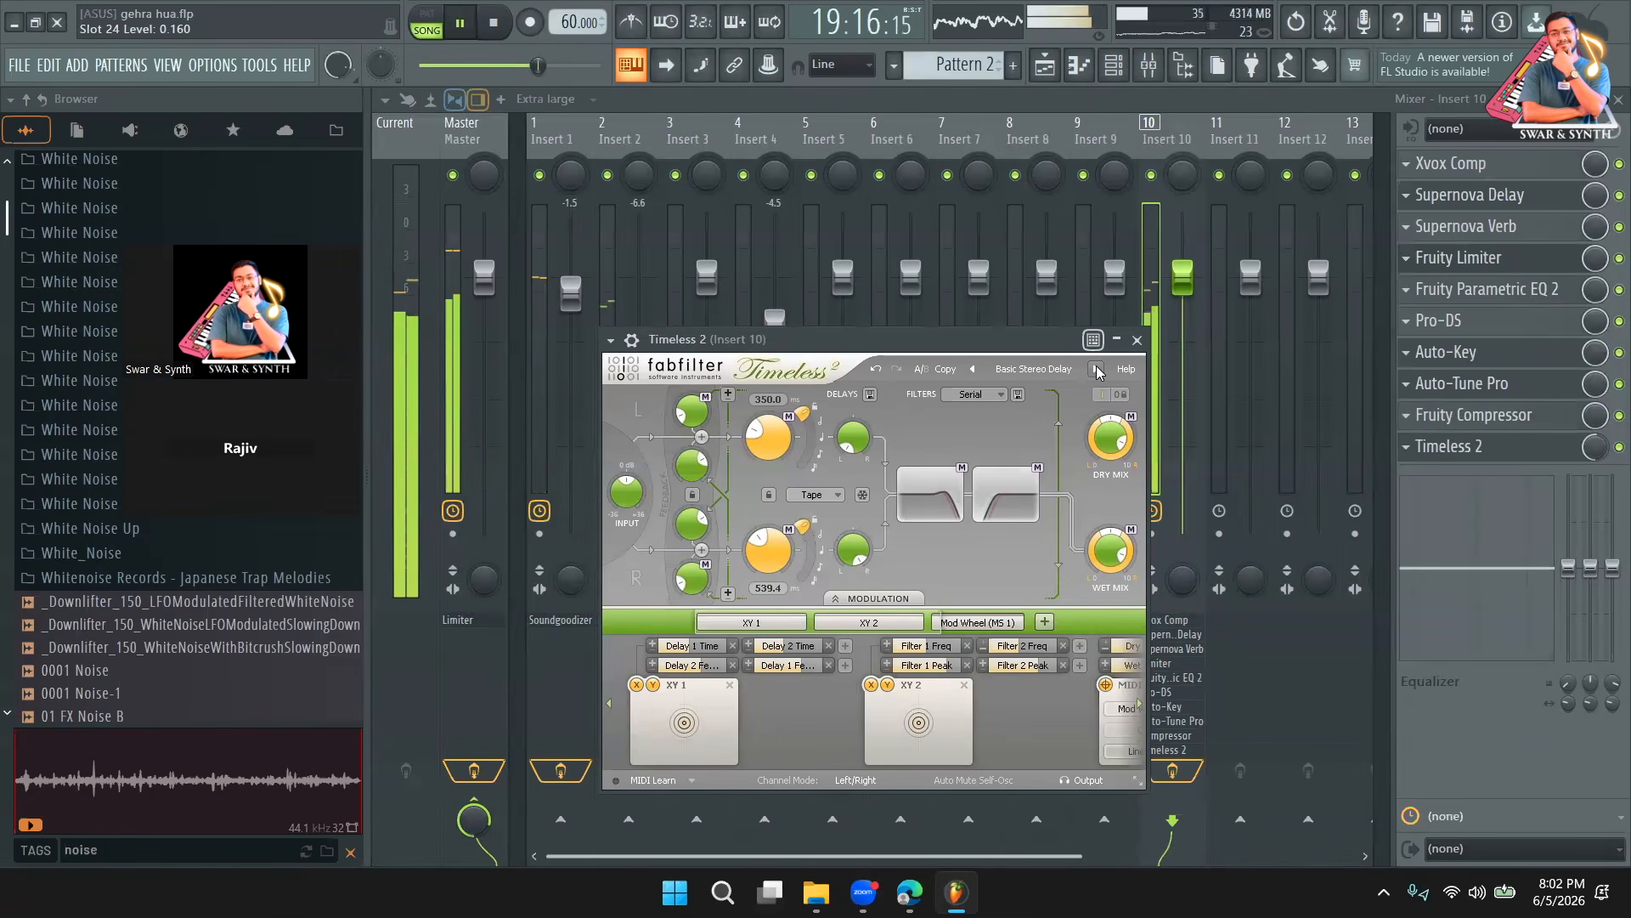
# Open the Auto-Tune Pro settings on Insert 10.
pyautogui.click(1494, 394)
pyautogui.scroll(-5, 508, 432)
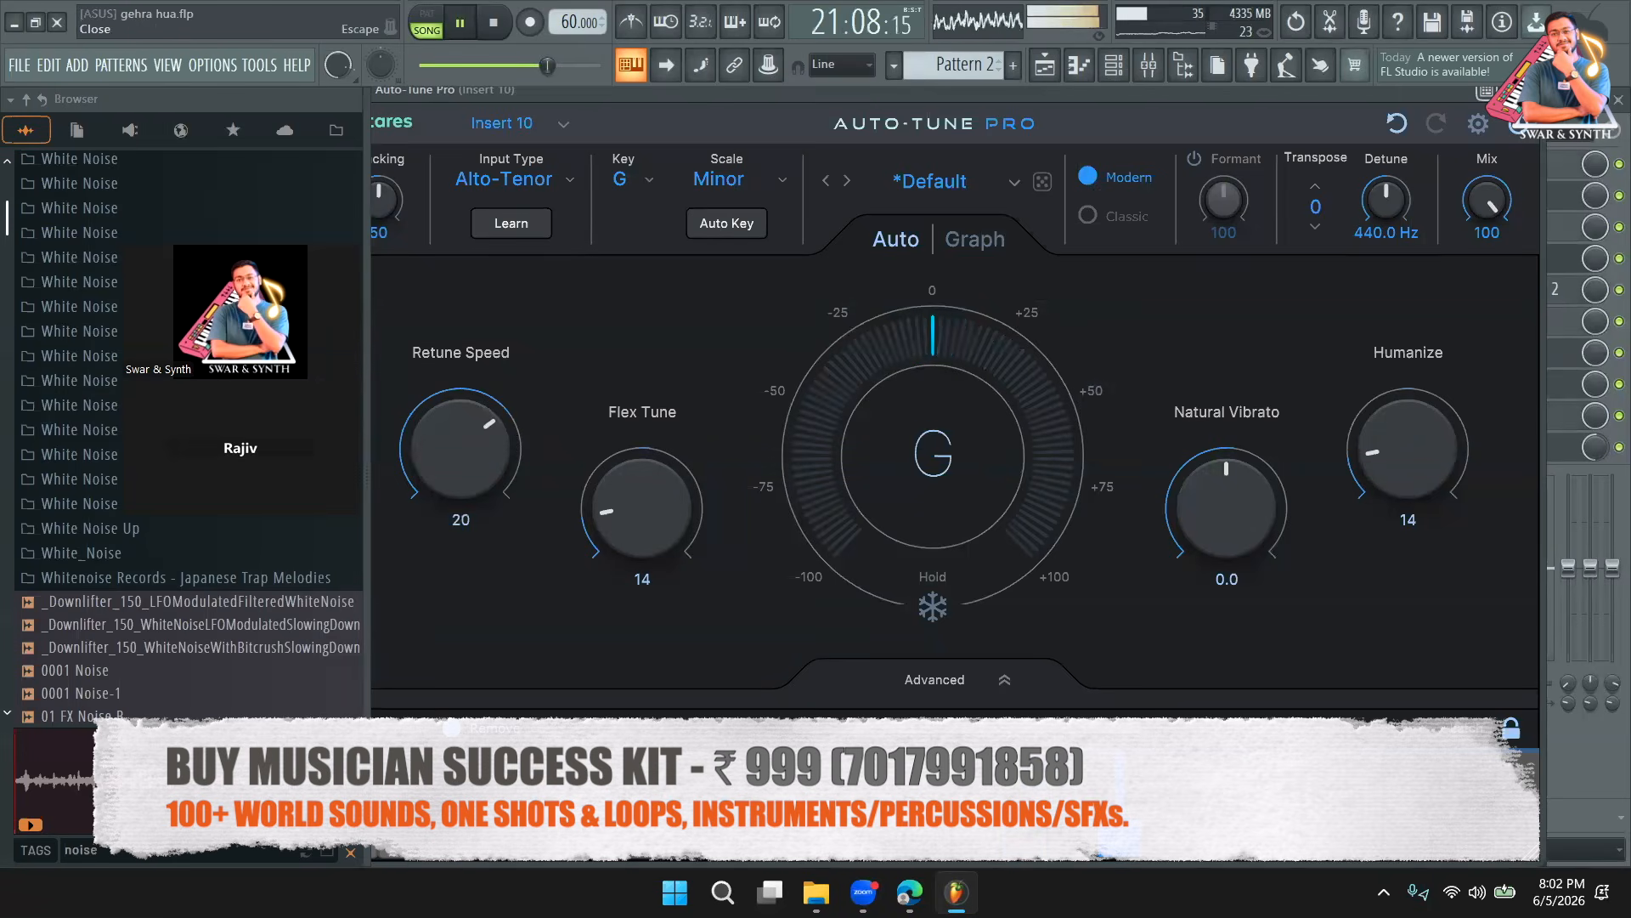
# Switch Timeless 2 on Insert 10 to the Beauty preset and set its slot mix level to 53% with the arrangement playing.
pyautogui.click(1618, 100)
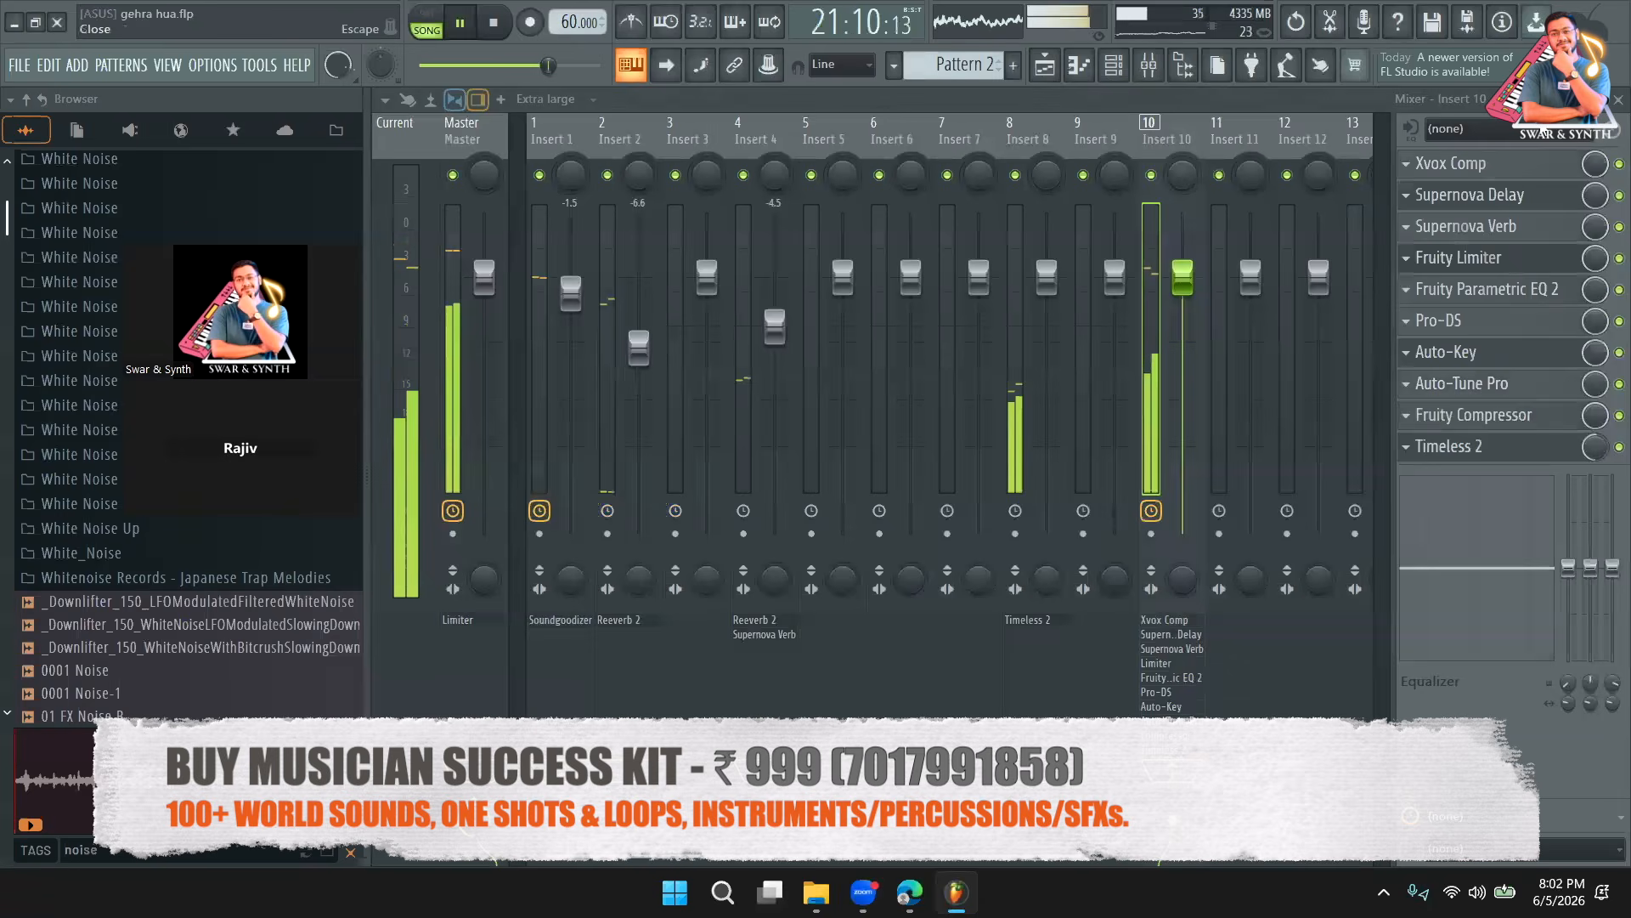
pyautogui.click(1527, 456)
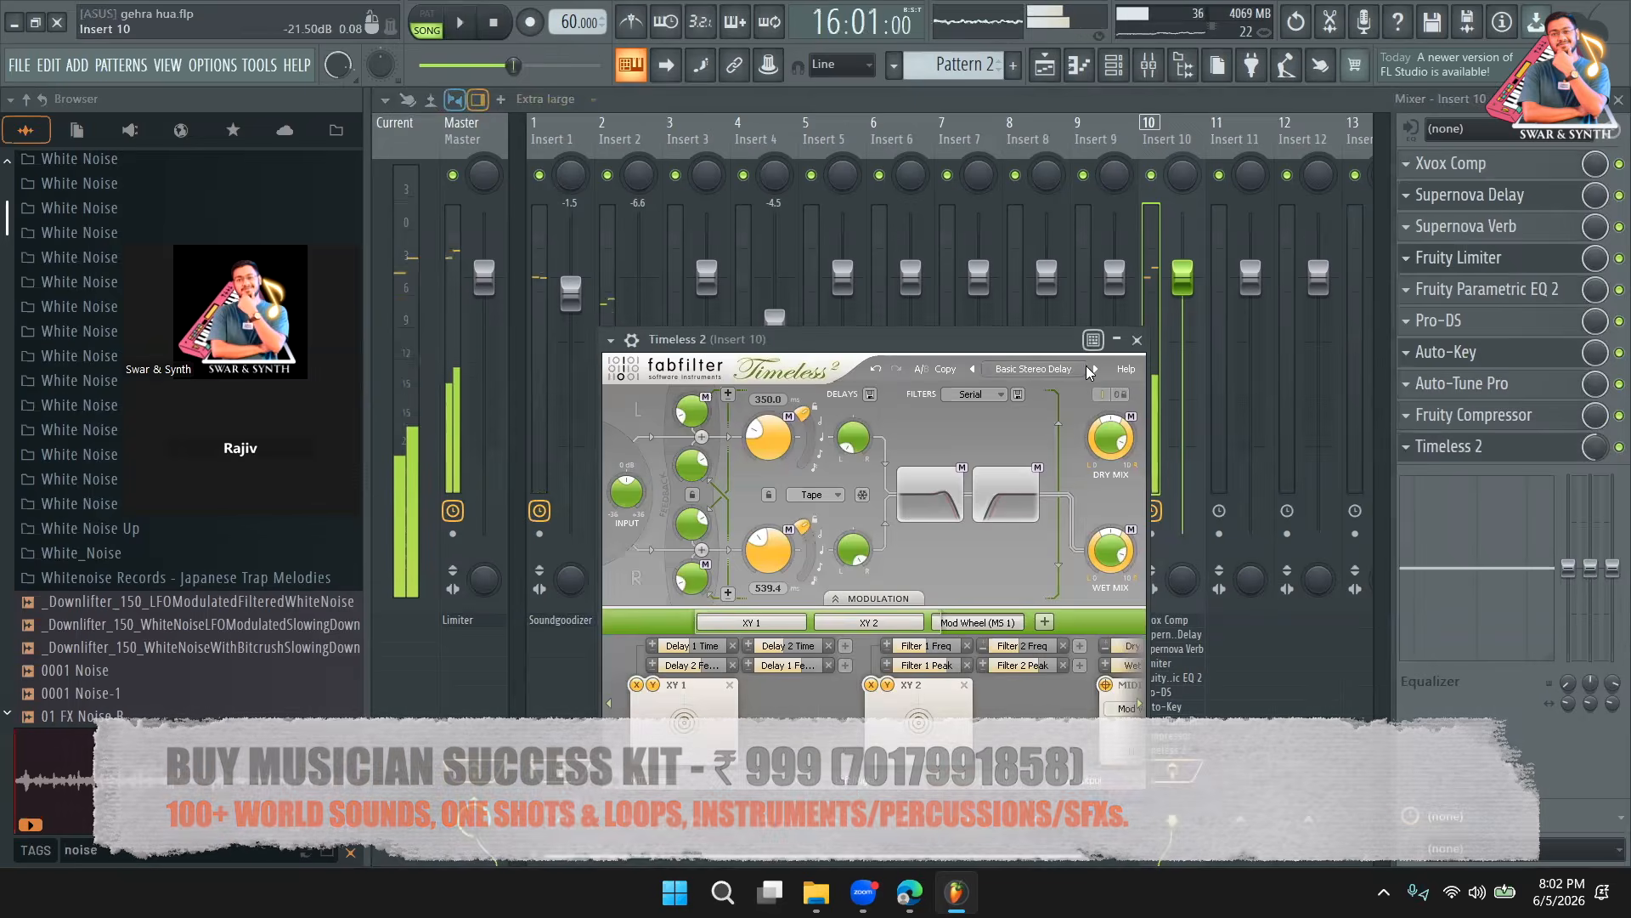
pyautogui.click(1124, 369)
pyautogui.click(1097, 370)
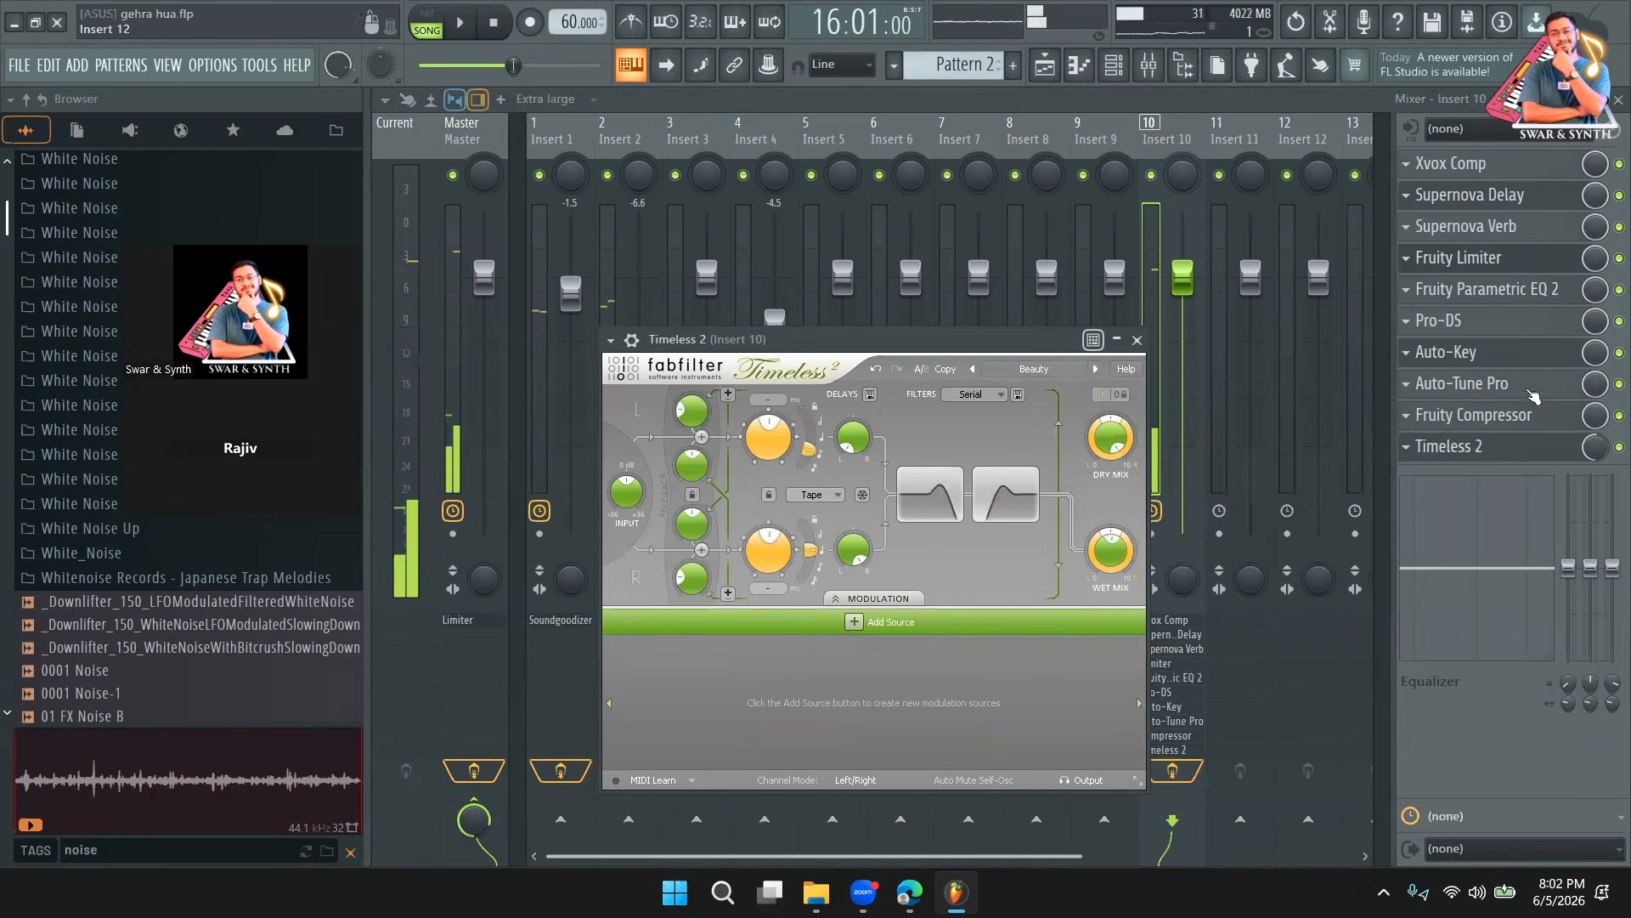
pyautogui.moveTo(1595, 449); pyautogui.dragTo(1595, 432)
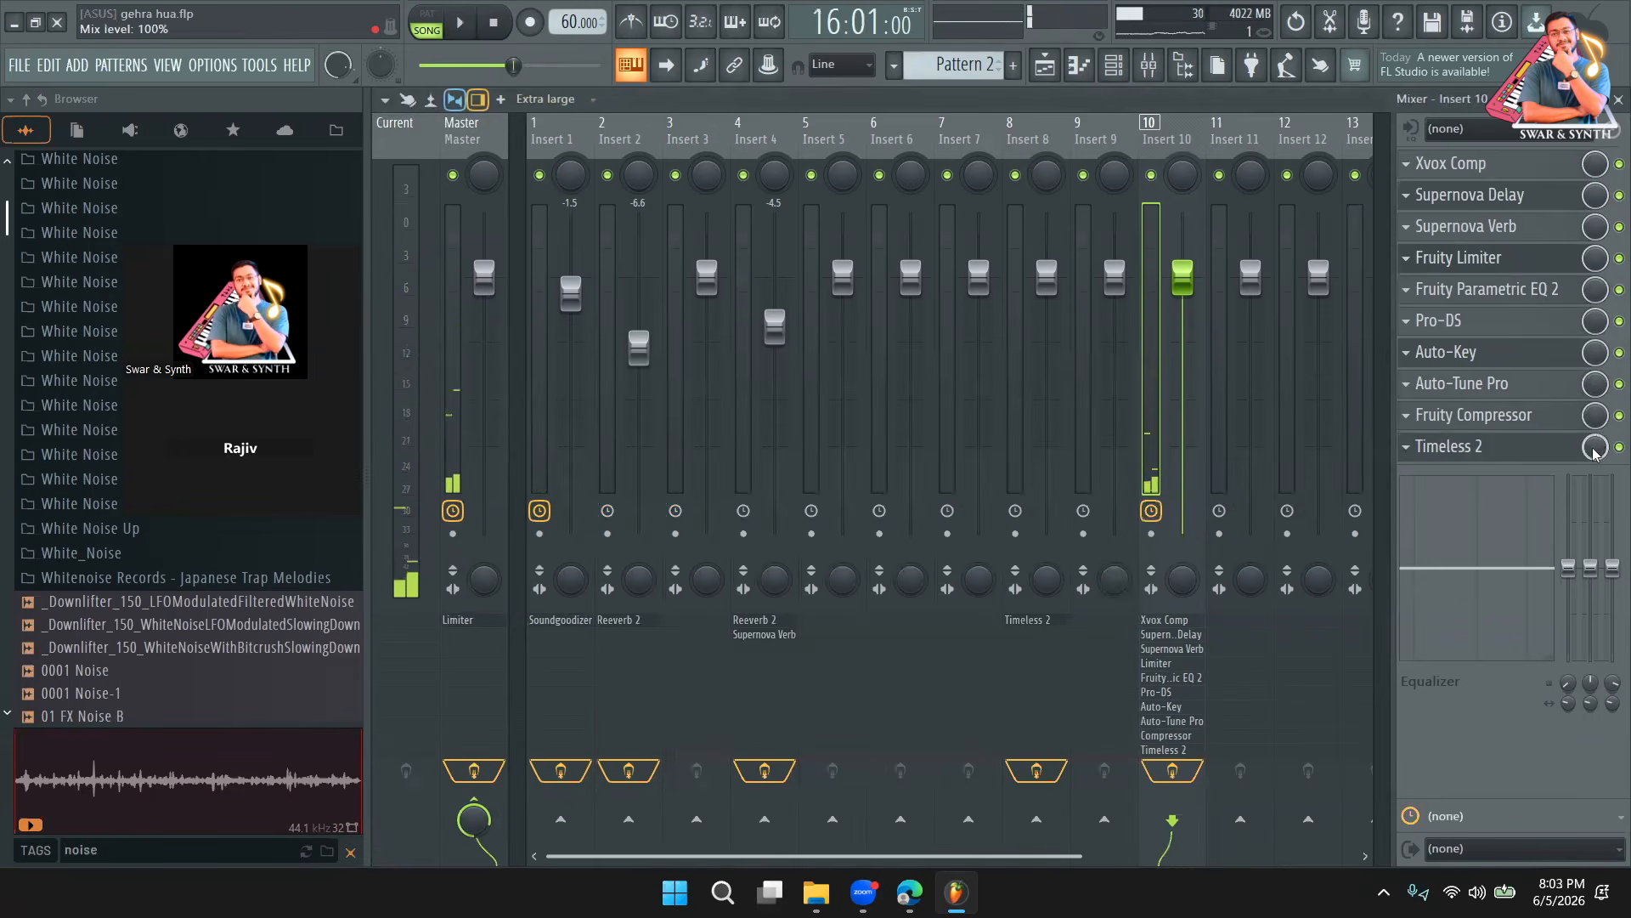
pyautogui.click(481, 34)
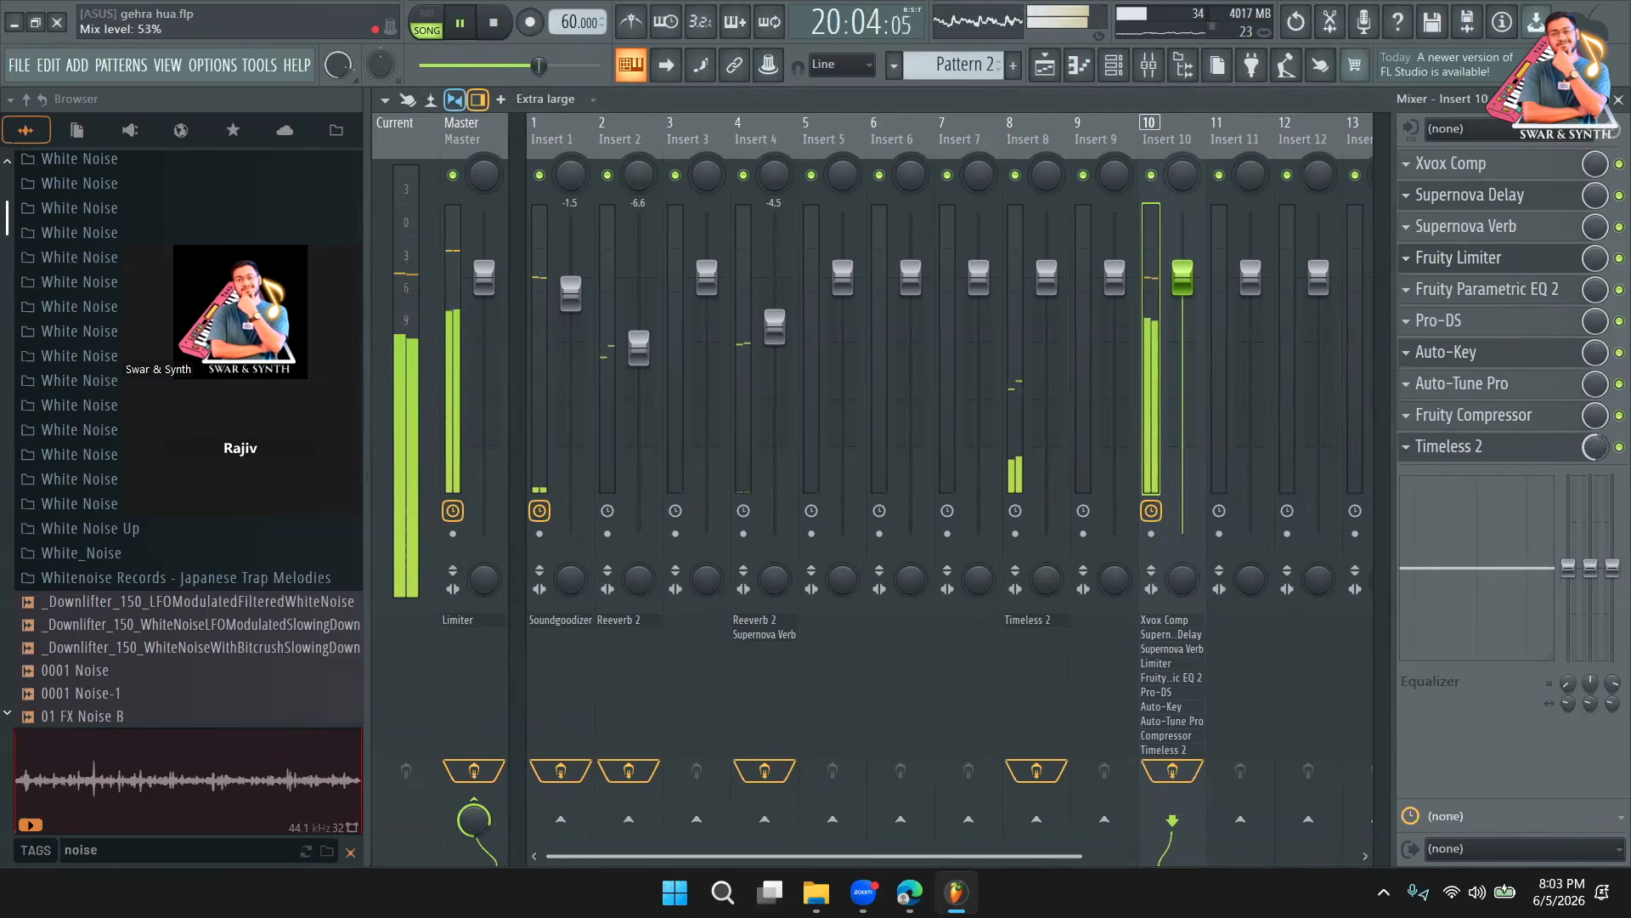
# Add Pattern 5 clips on Track 9 of the playlist at bars 5, 9 and 13, ending the last one at bar 16.
pyautogui.click(1031, 59)
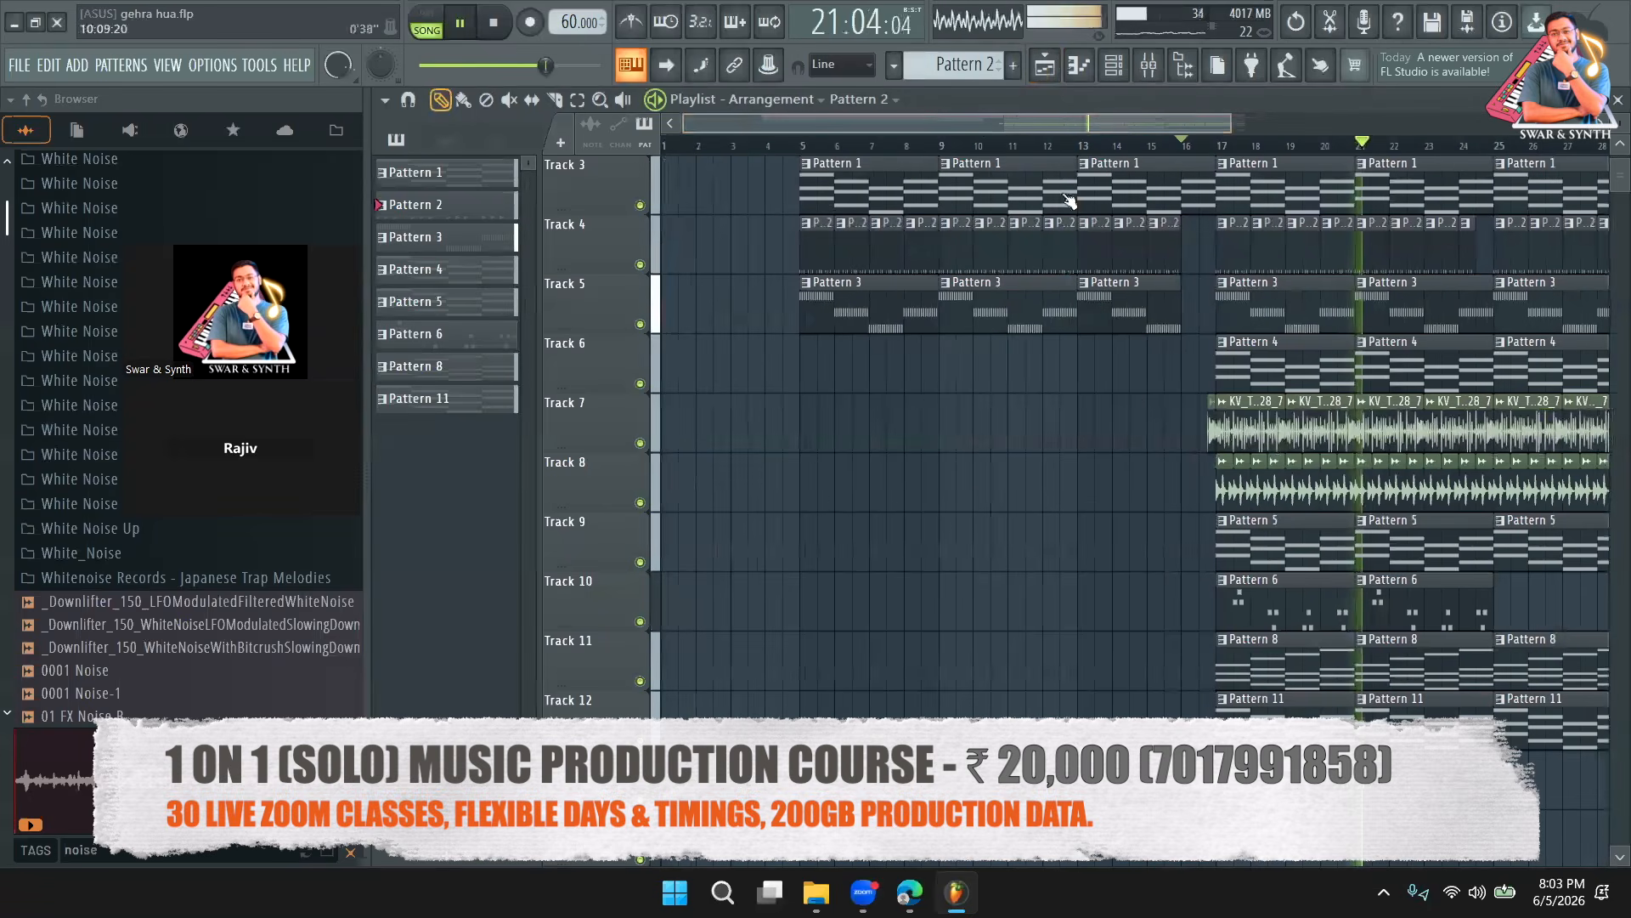
pyautogui.click(1308, 537)
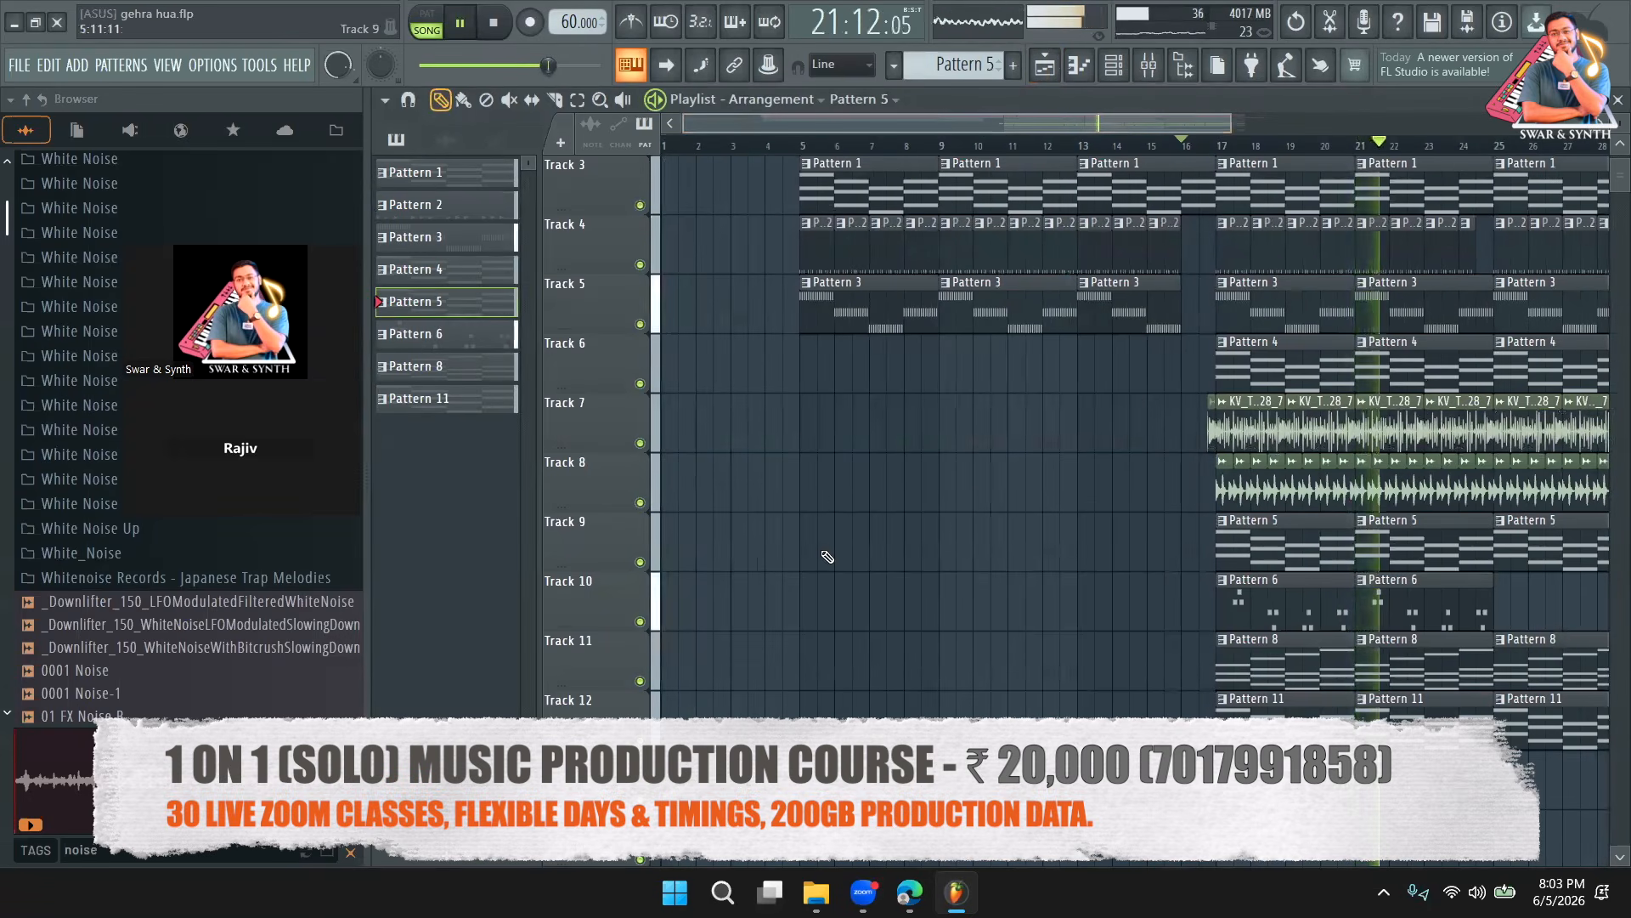
pyautogui.click(828, 557)
pyautogui.click(951, 549)
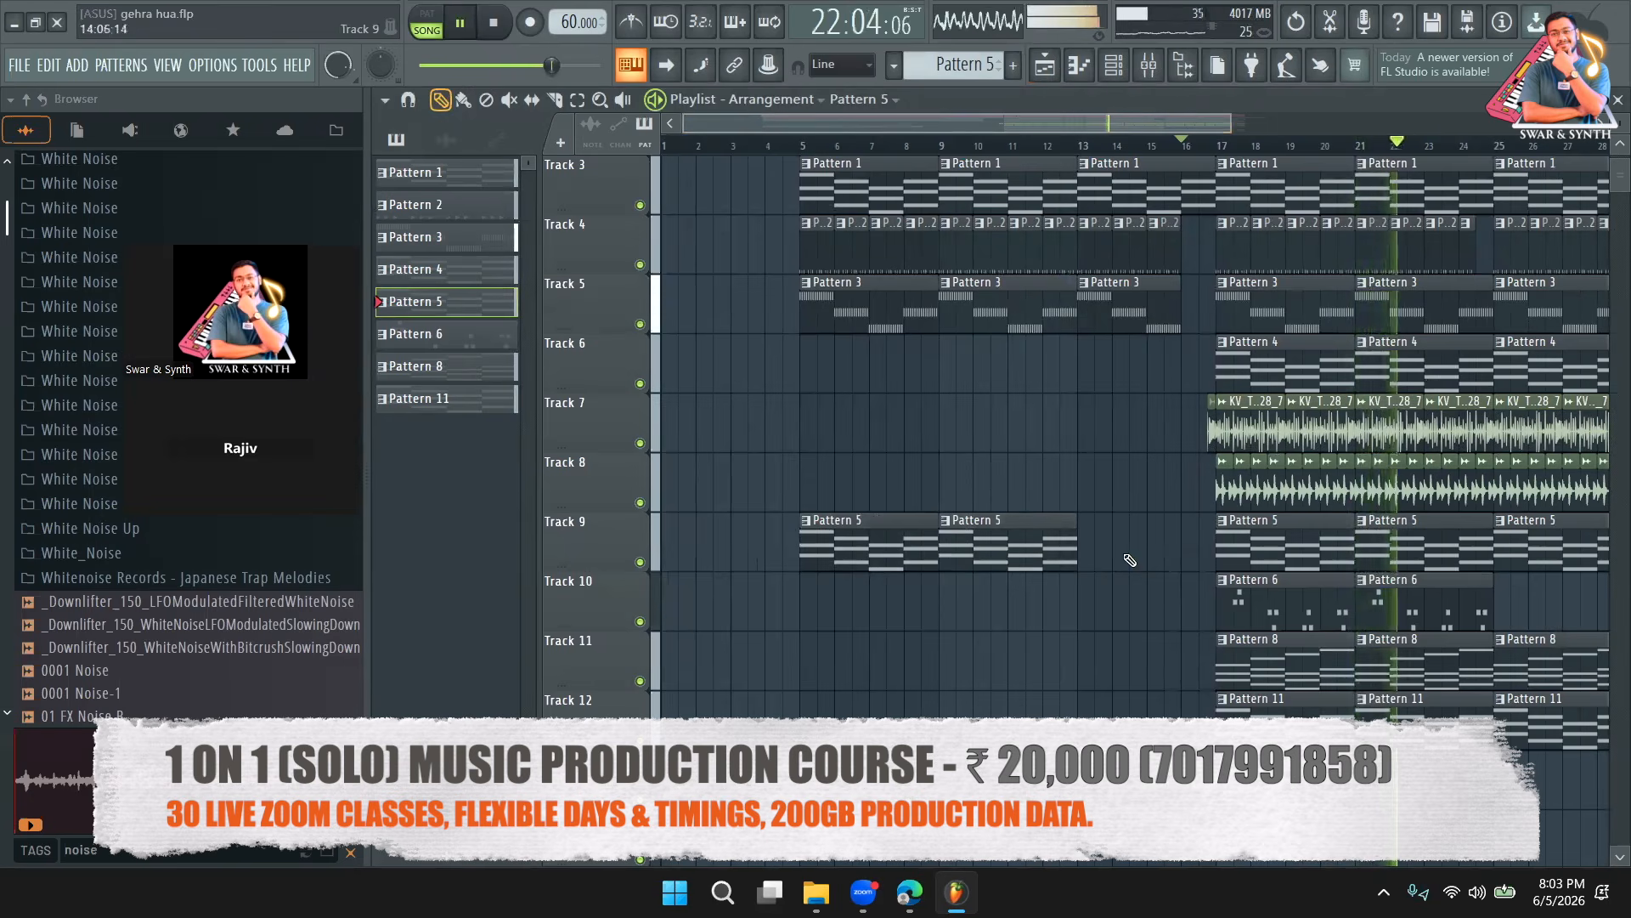
pyautogui.moveTo(1130, 560); pyautogui.dragTo(1089, 555)
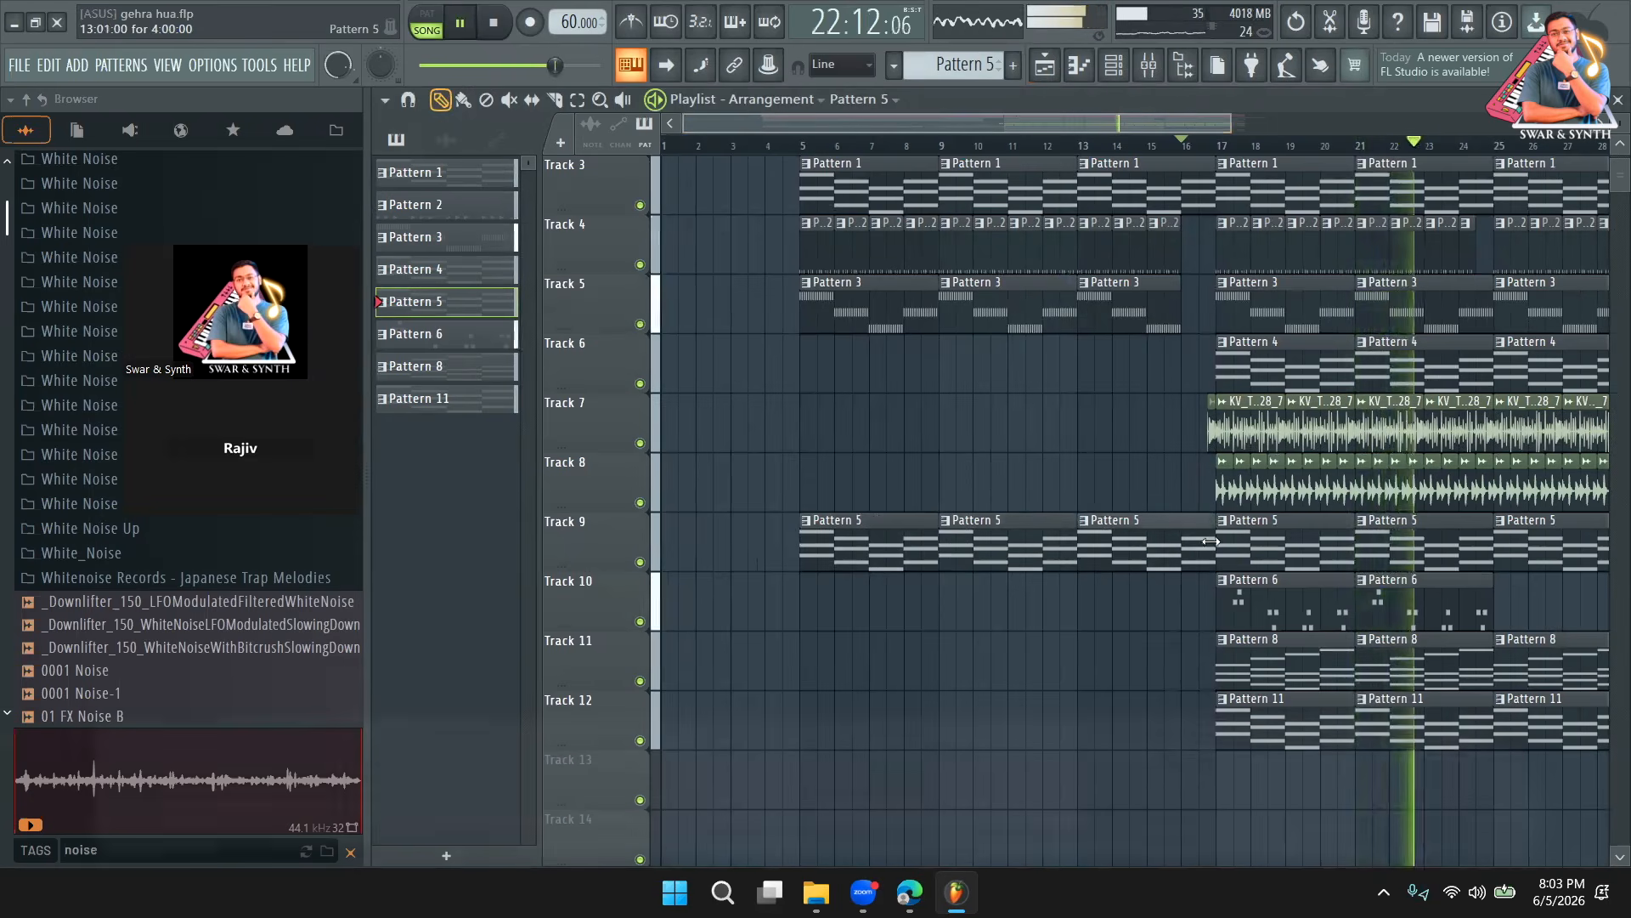
pyautogui.moveTo(1082, 126); pyautogui.dragTo(1103, 121)
# Stop playback at bar 5 and slice the vocal clips on Tracks 1 and 2 just before bar 13.
pyautogui.scroll(-2, 1406, 383)
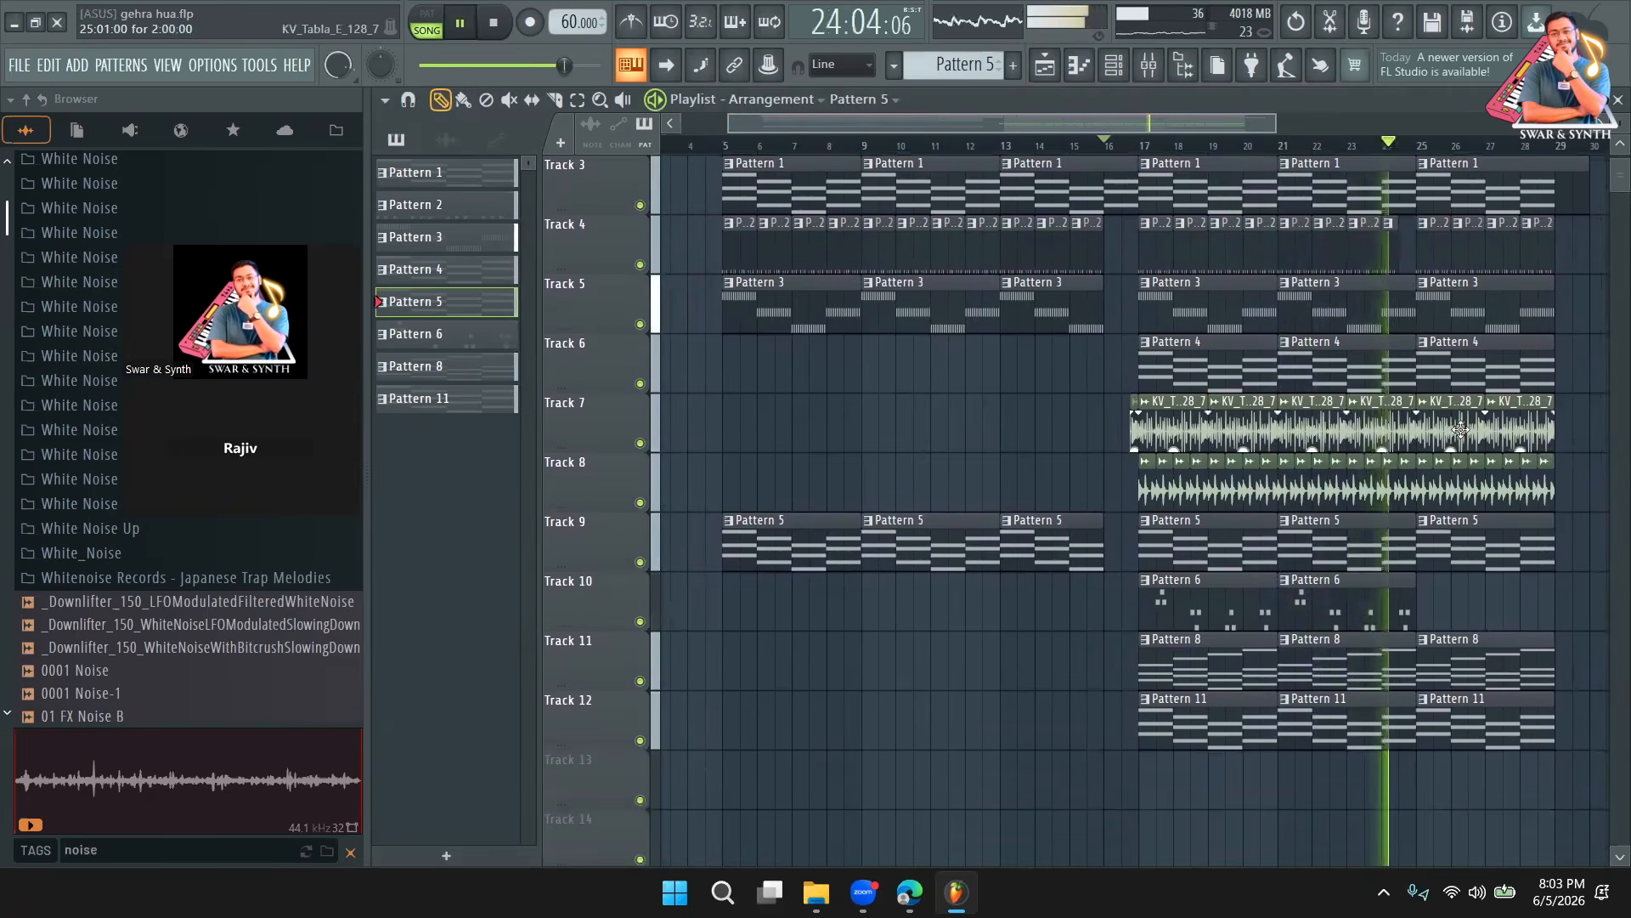
pyautogui.scroll(2, 1465, 437)
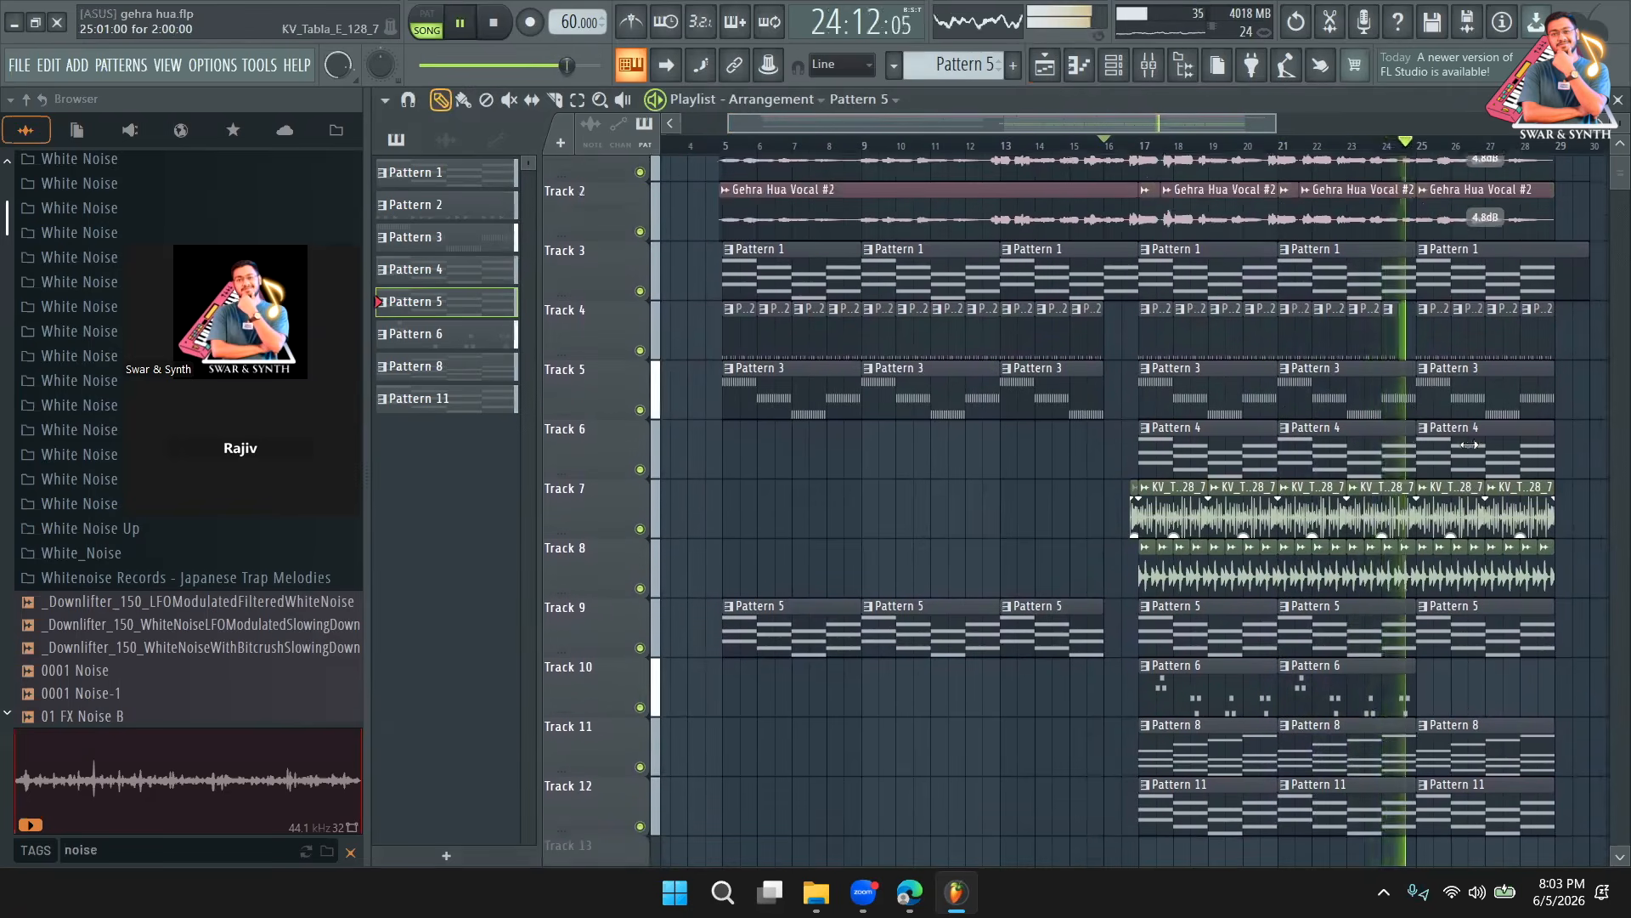
pyautogui.scroll(1, 1469, 438)
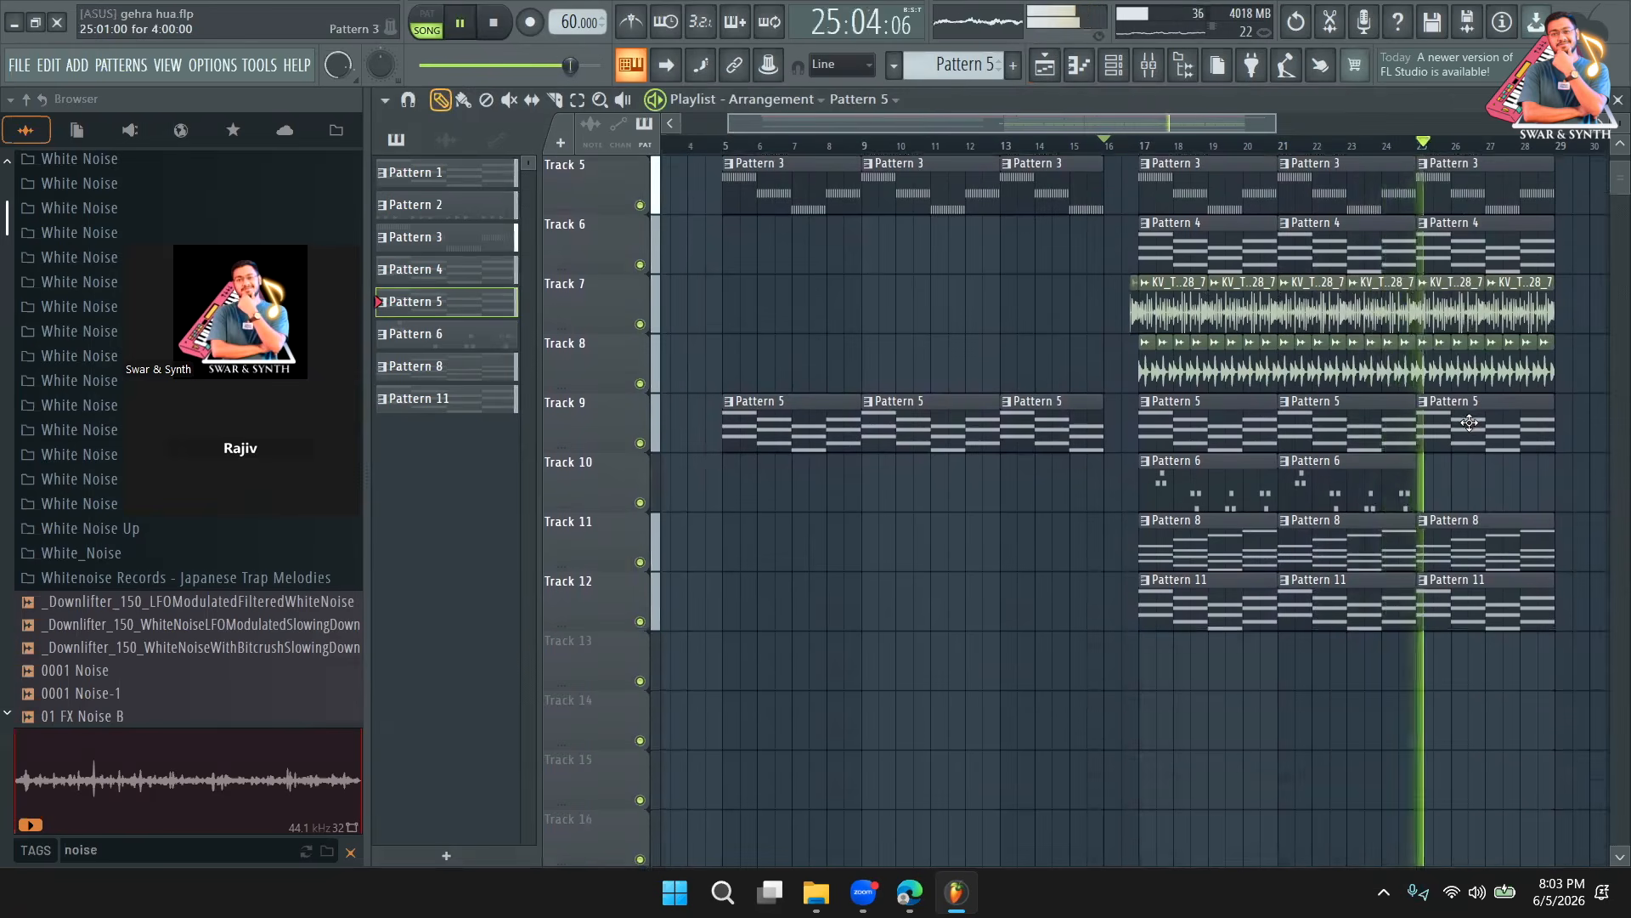
pyautogui.scroll(-4, 1469, 467)
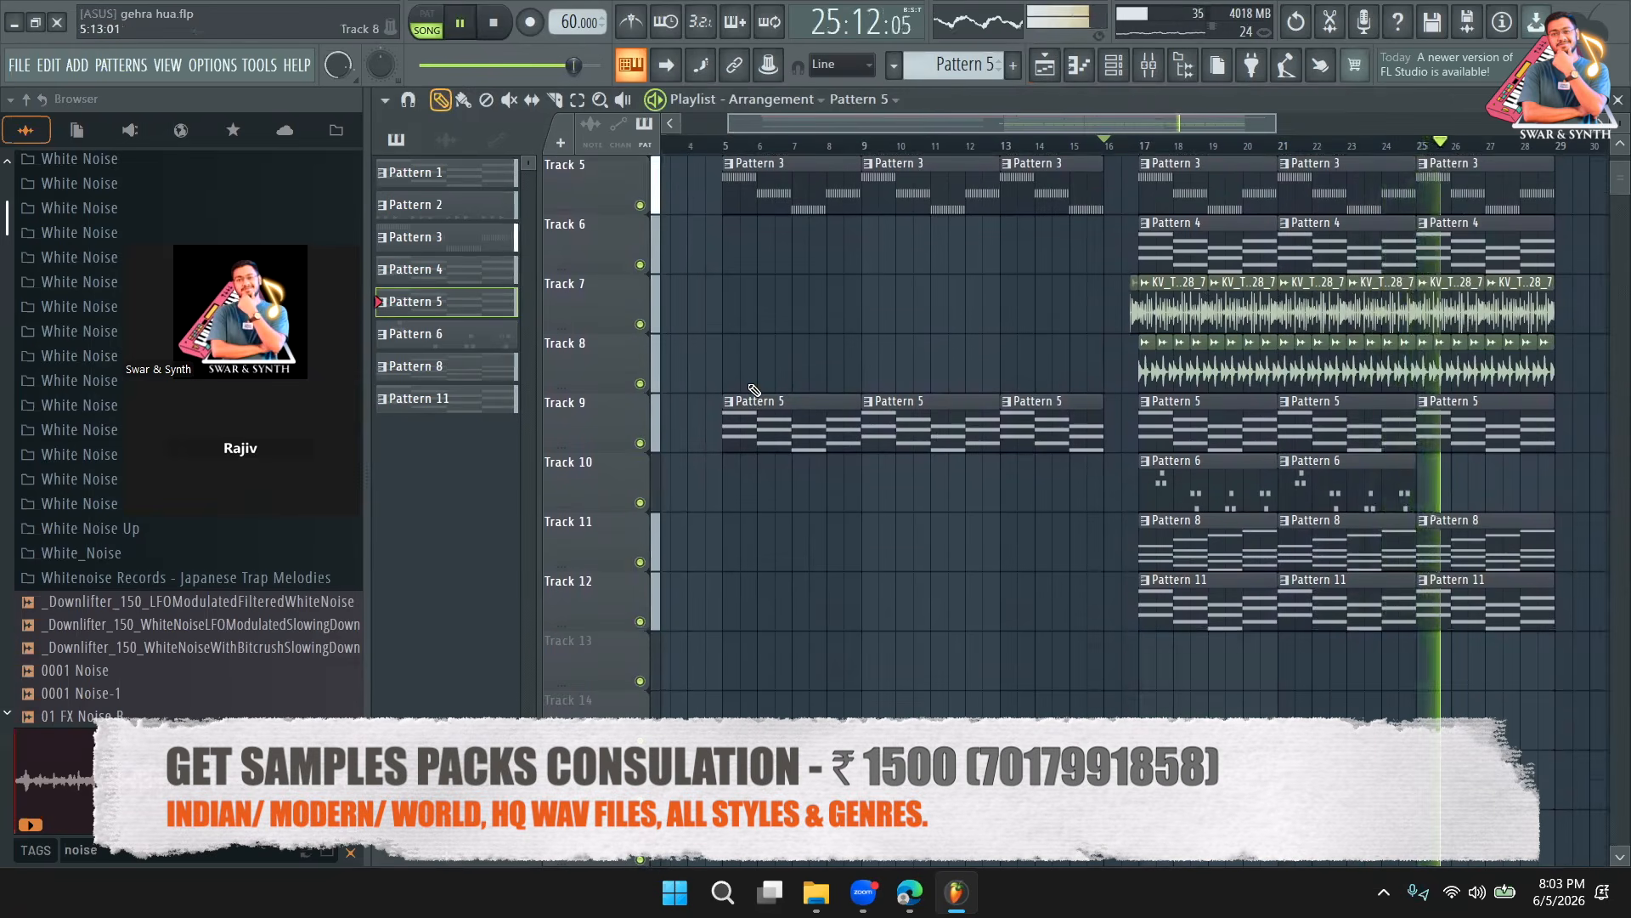
pyautogui.scroll(4, 1468, 507)
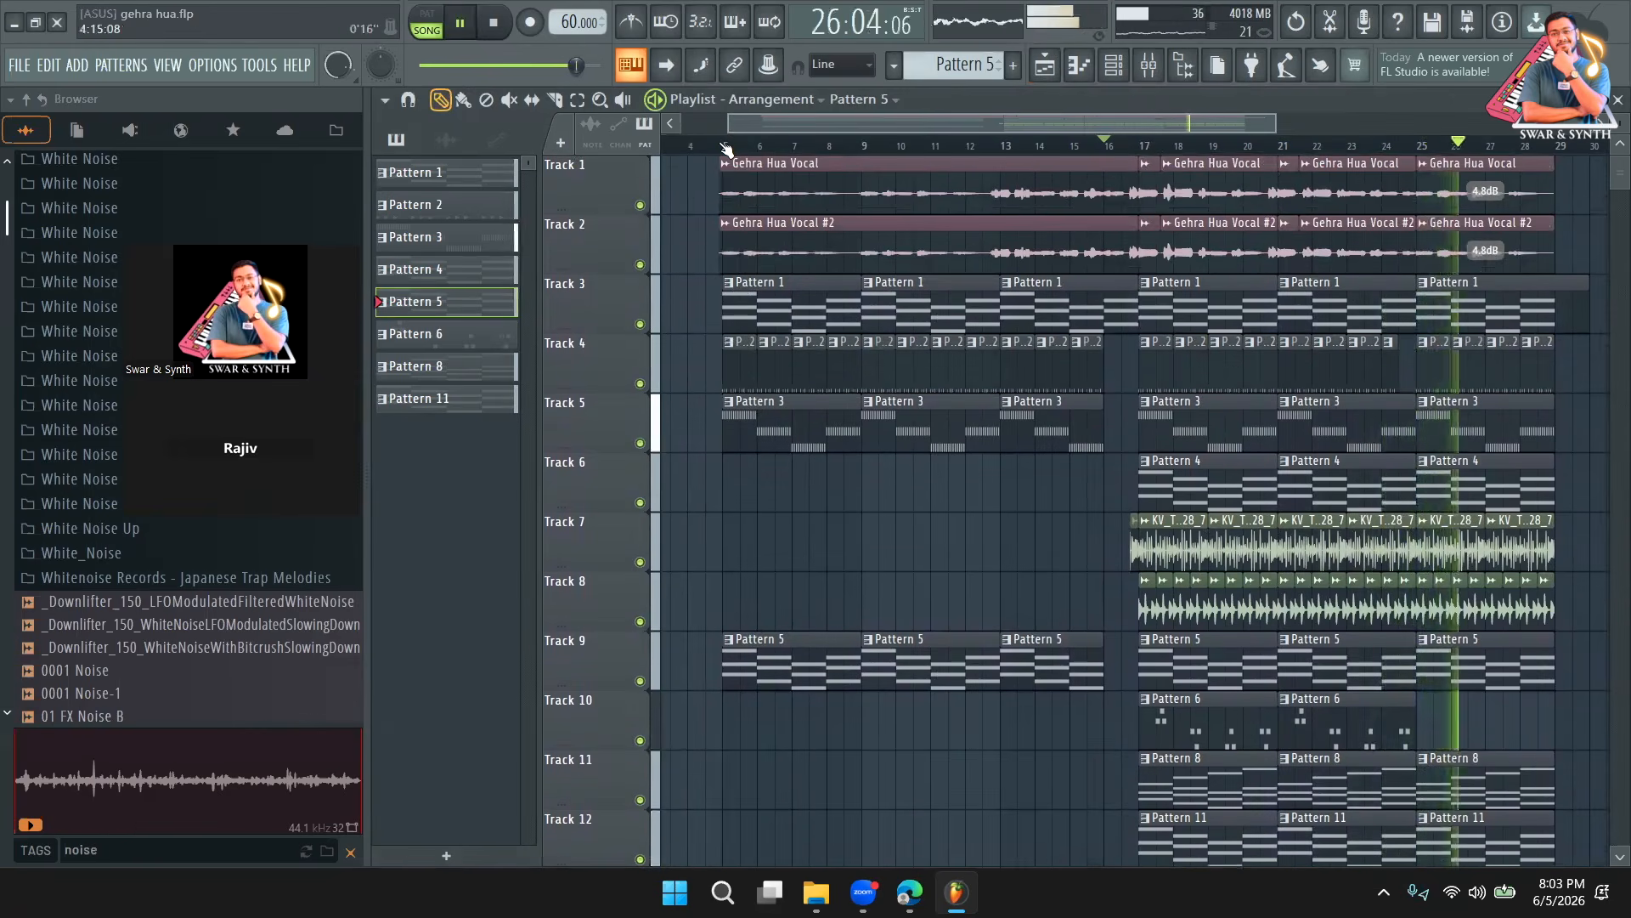
pyautogui.click(731, 147)
pyautogui.click(555, 100)
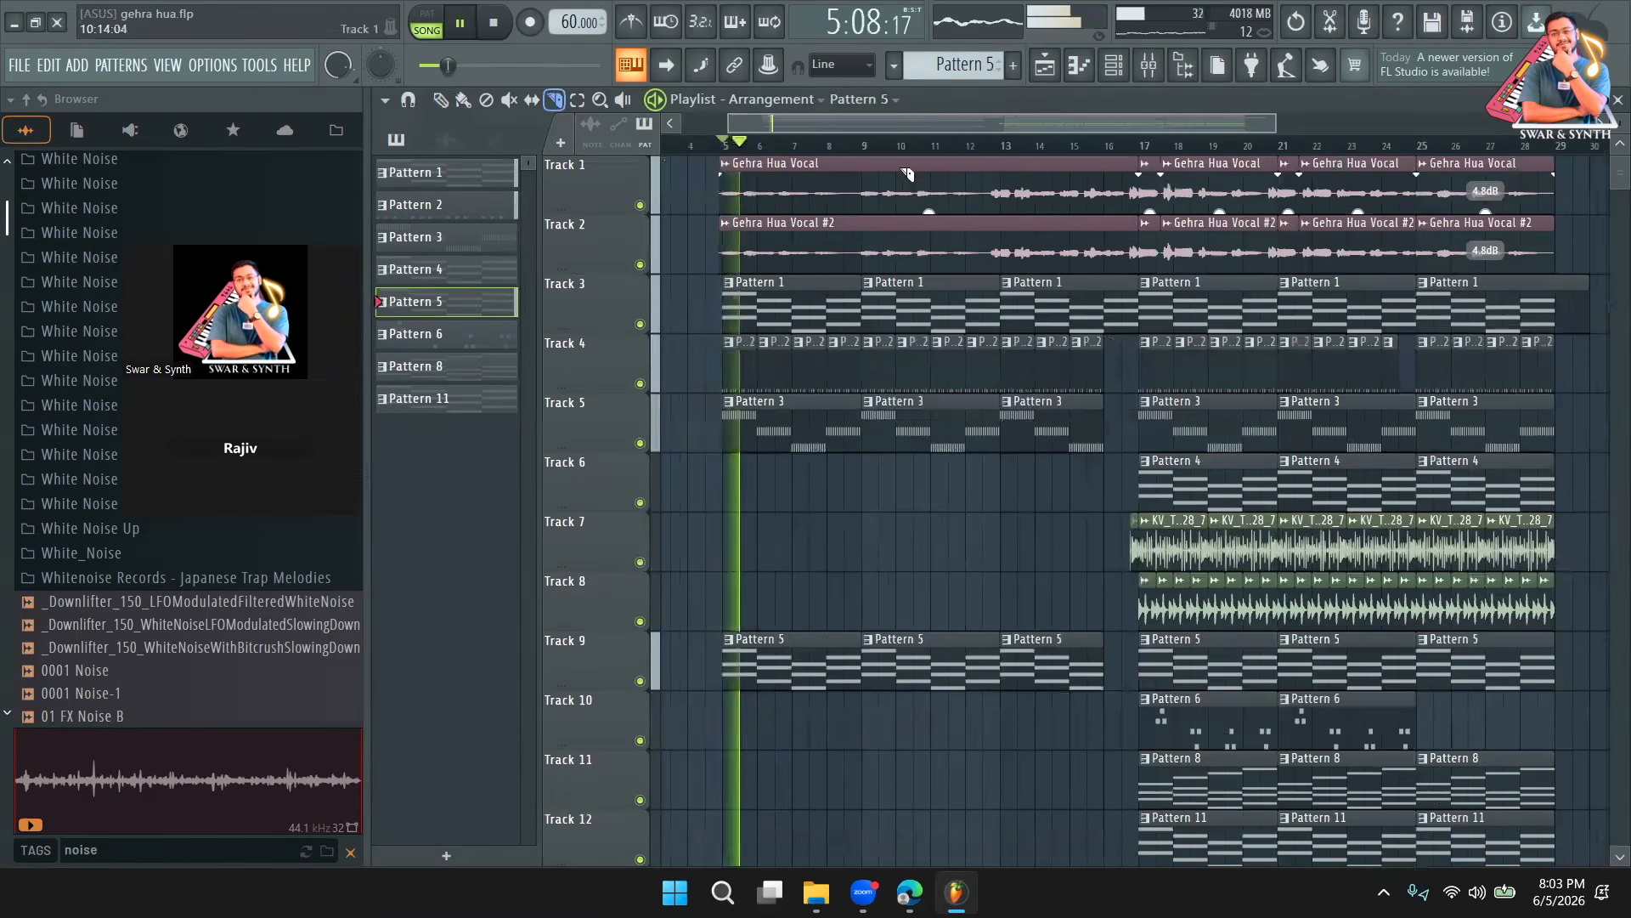
pyautogui.press('space')
pyautogui.click(748, 152)
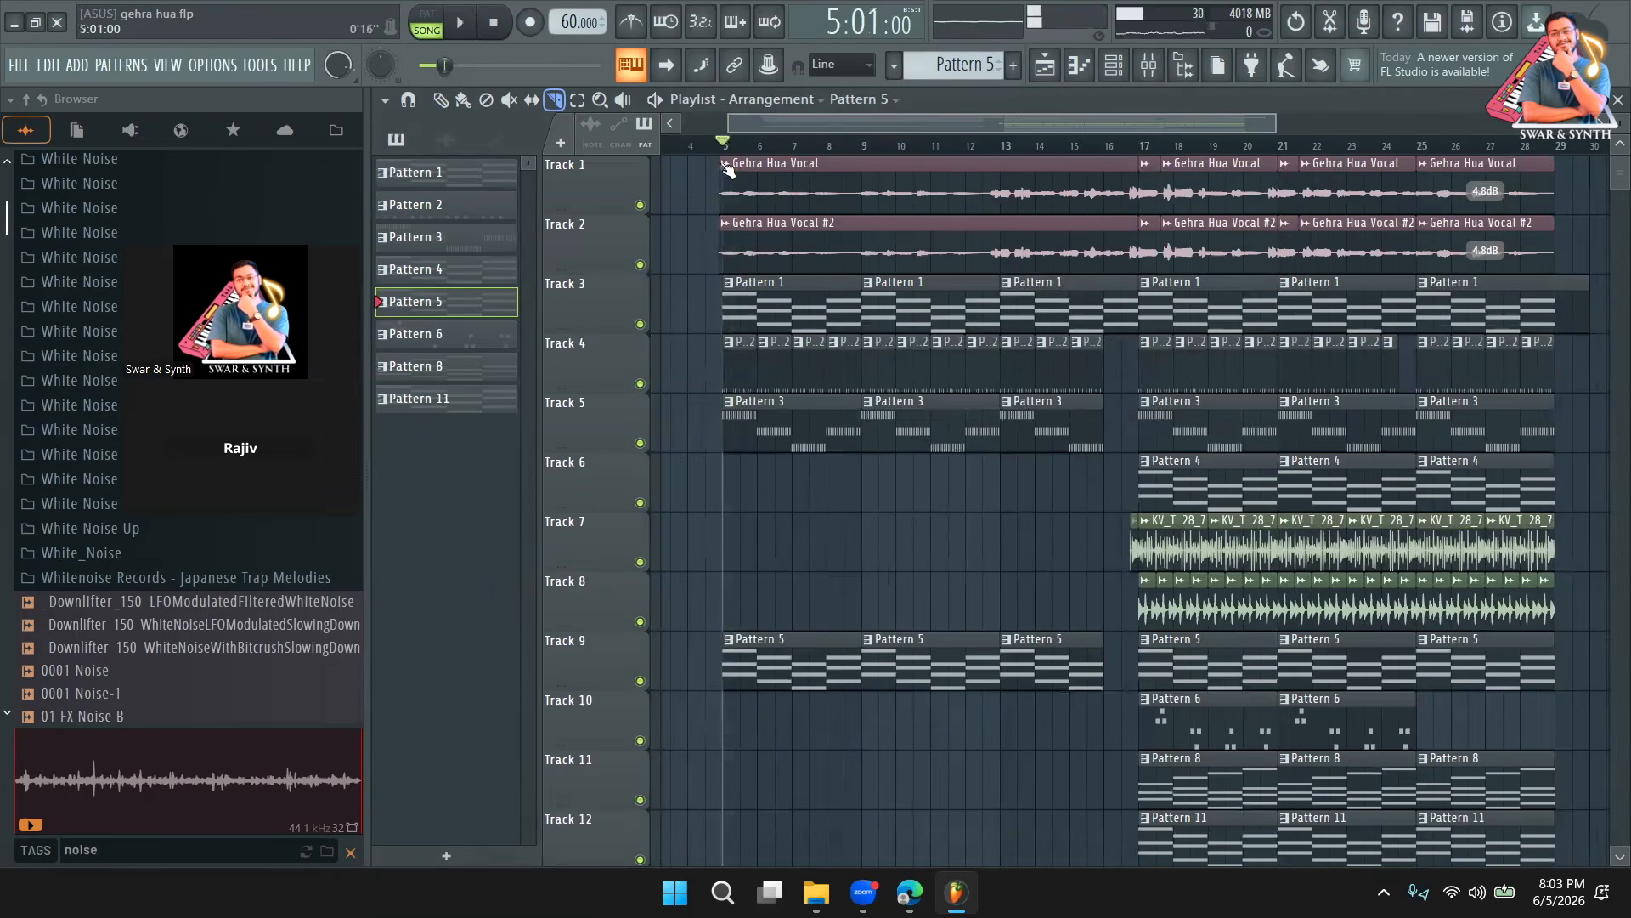
pyautogui.moveTo(1001, 218); pyautogui.dragTo(1001, 225)
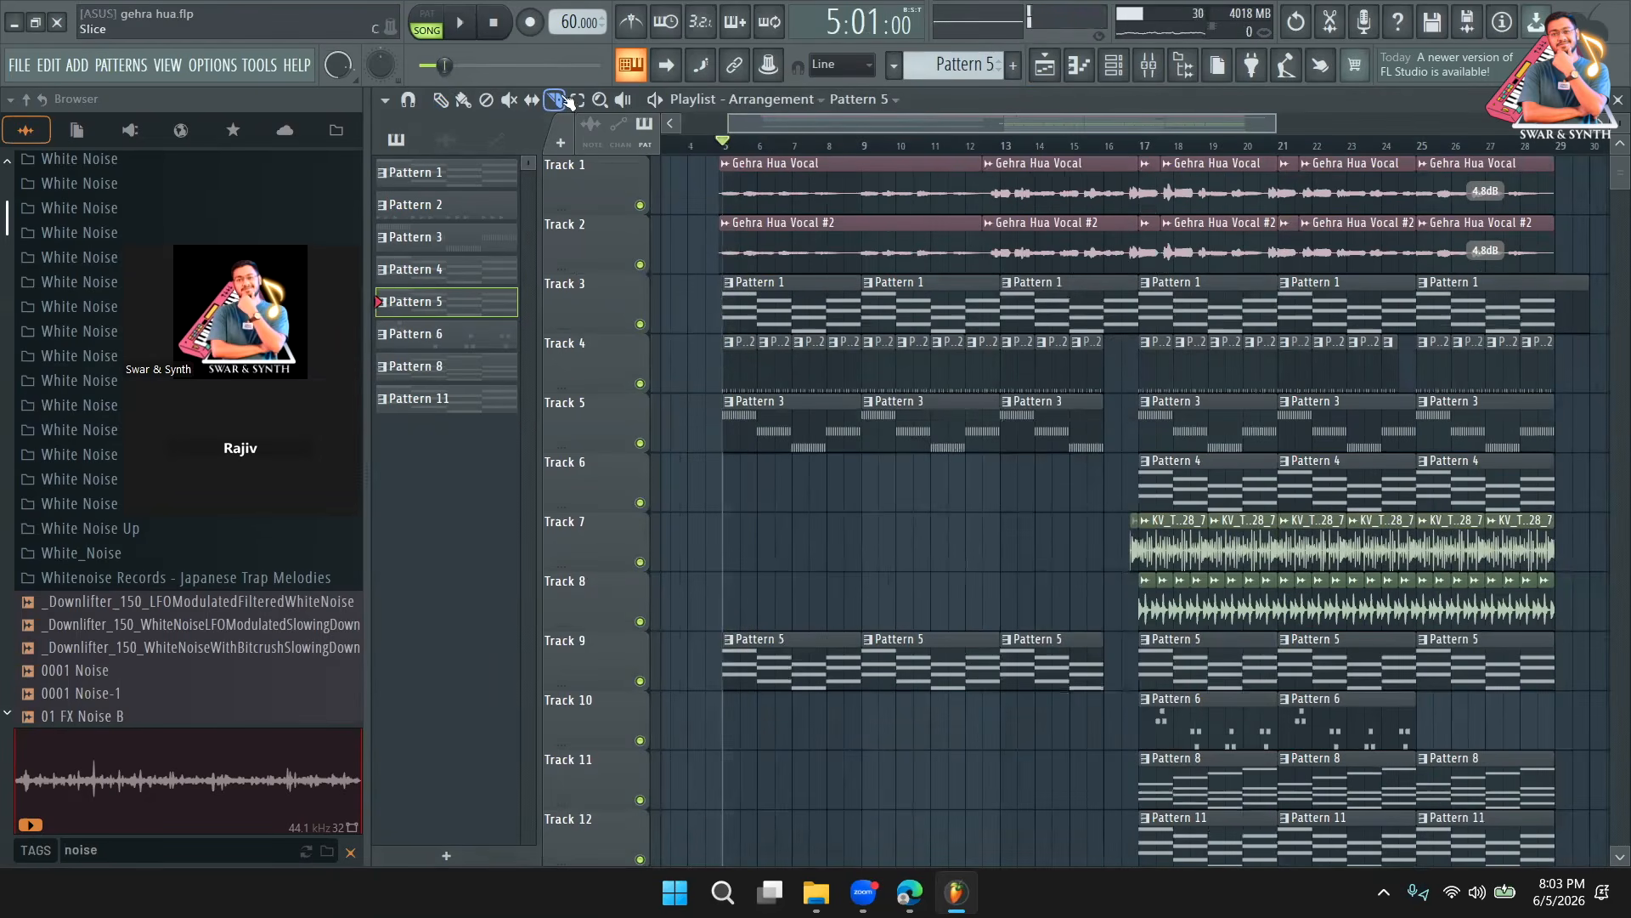
# Raise the gain of the opening vocal clips on Tracks 1 and 2, settling on 3.5 dB during playback.
pyautogui.moveTo(678, 193); pyautogui.dragTo(755, 236)
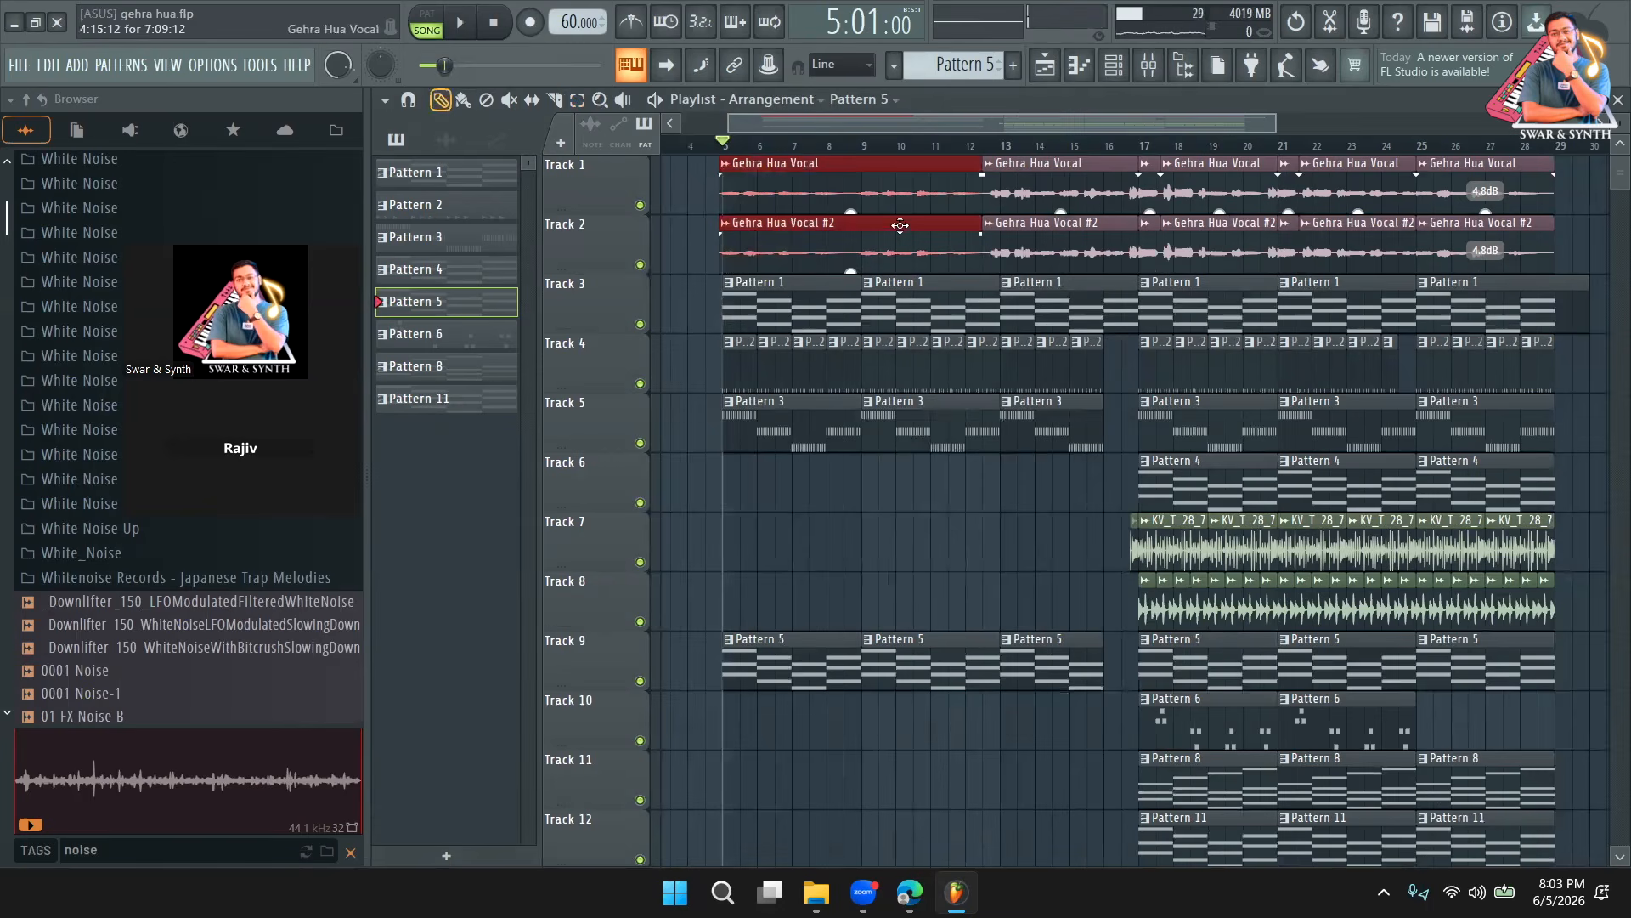
pyautogui.moveTo(851, 210); pyautogui.dragTo(851, 189)
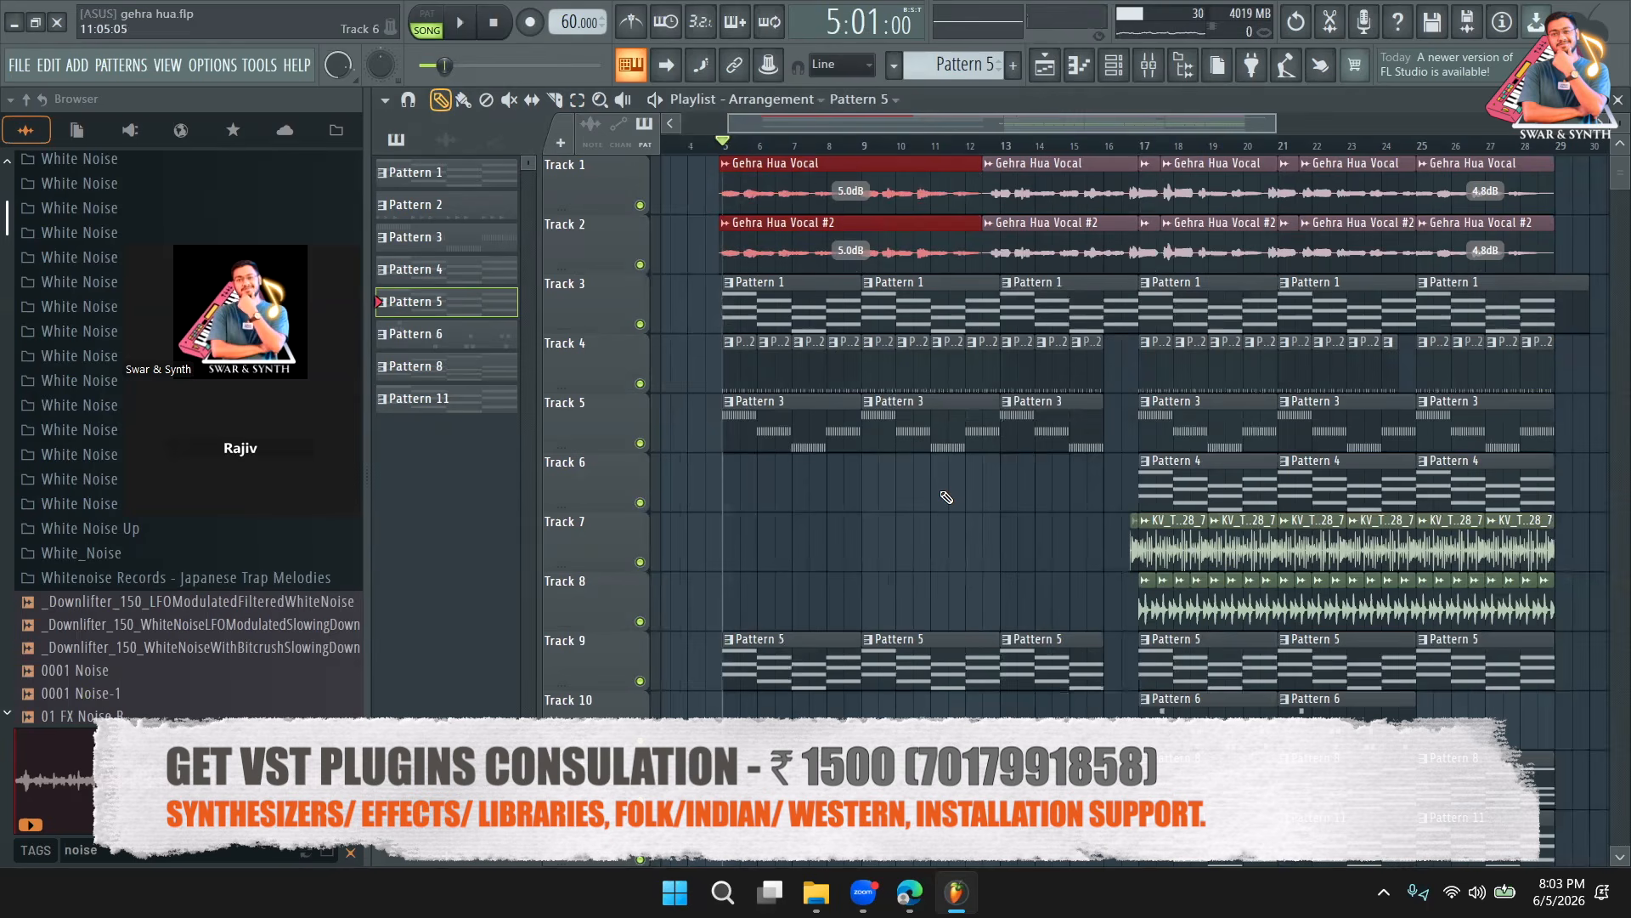
pyautogui.press('space')
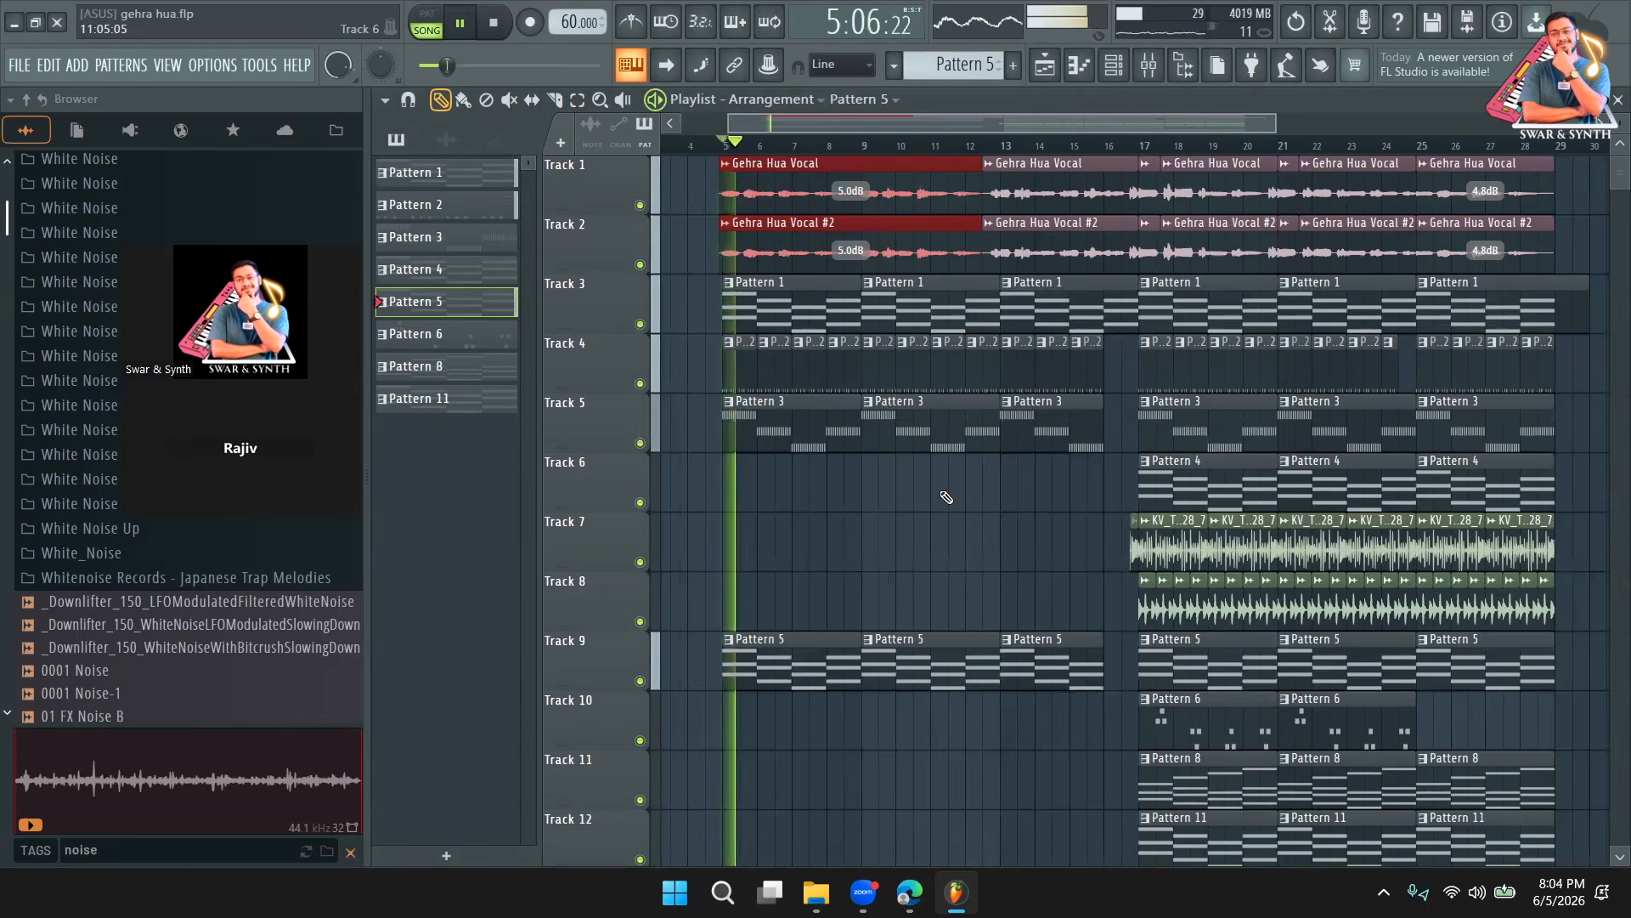
pyautogui.moveTo(845, 267); pyautogui.dragTo(844, 274)
pyautogui.keyDown('ctrl'); pyautogui.click(998, 530); pyautogui.keyUp('ctrl')
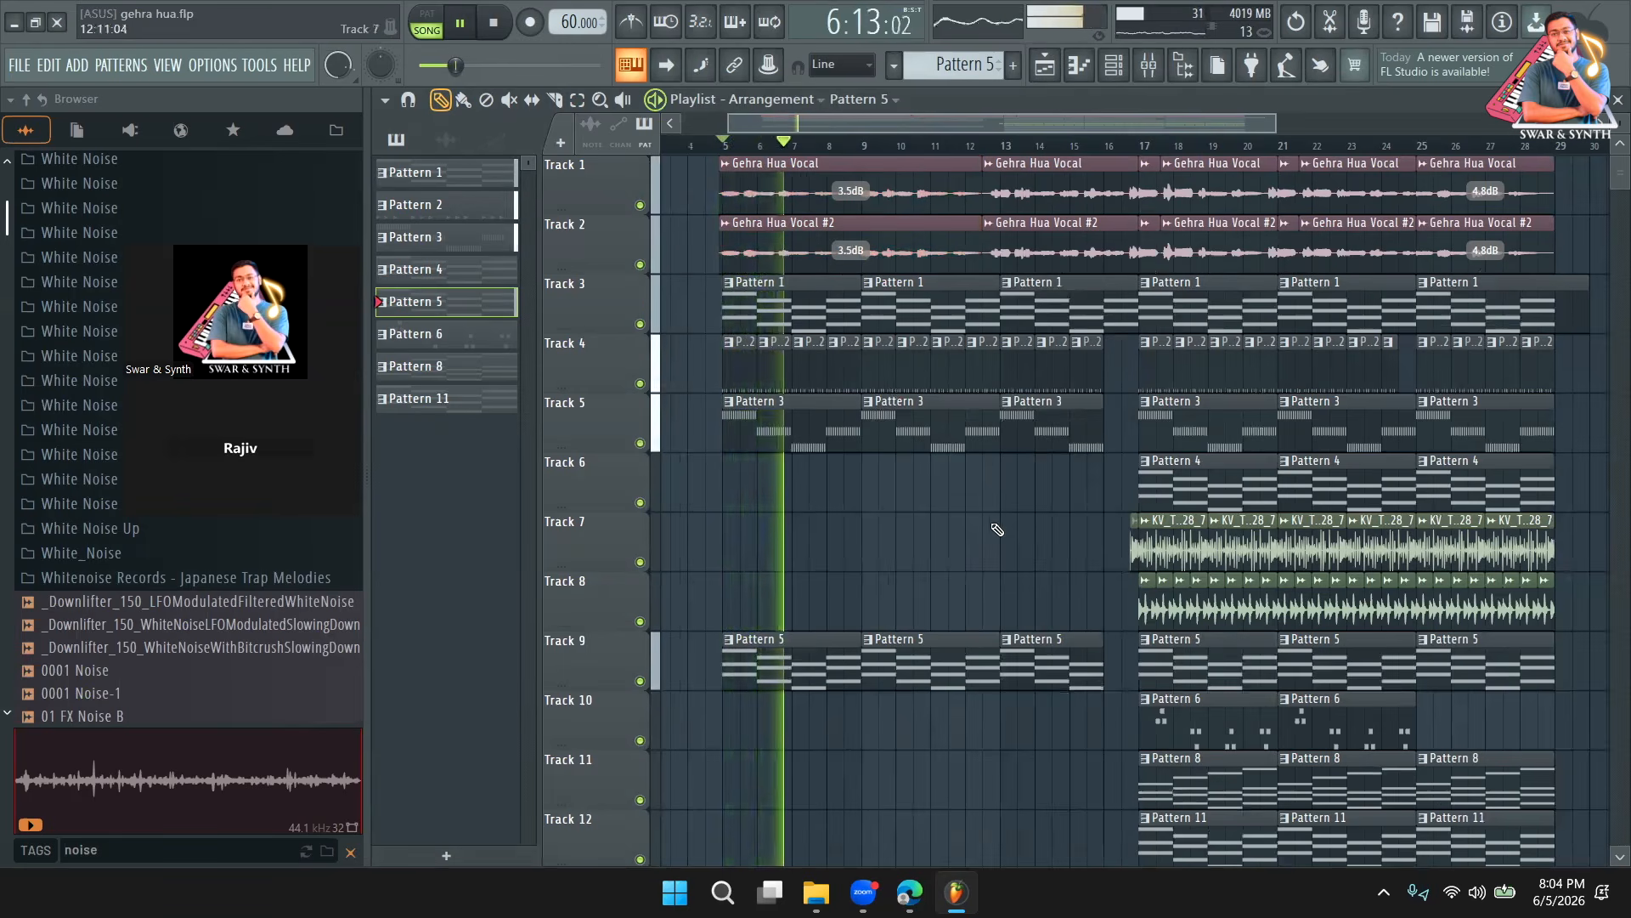
# Add Pattern 4 clips on Track 6 at bars 9 and 13, ending the second at bar 16, and stop playback.
pyautogui.click(1178, 486)
pyautogui.click(882, 503)
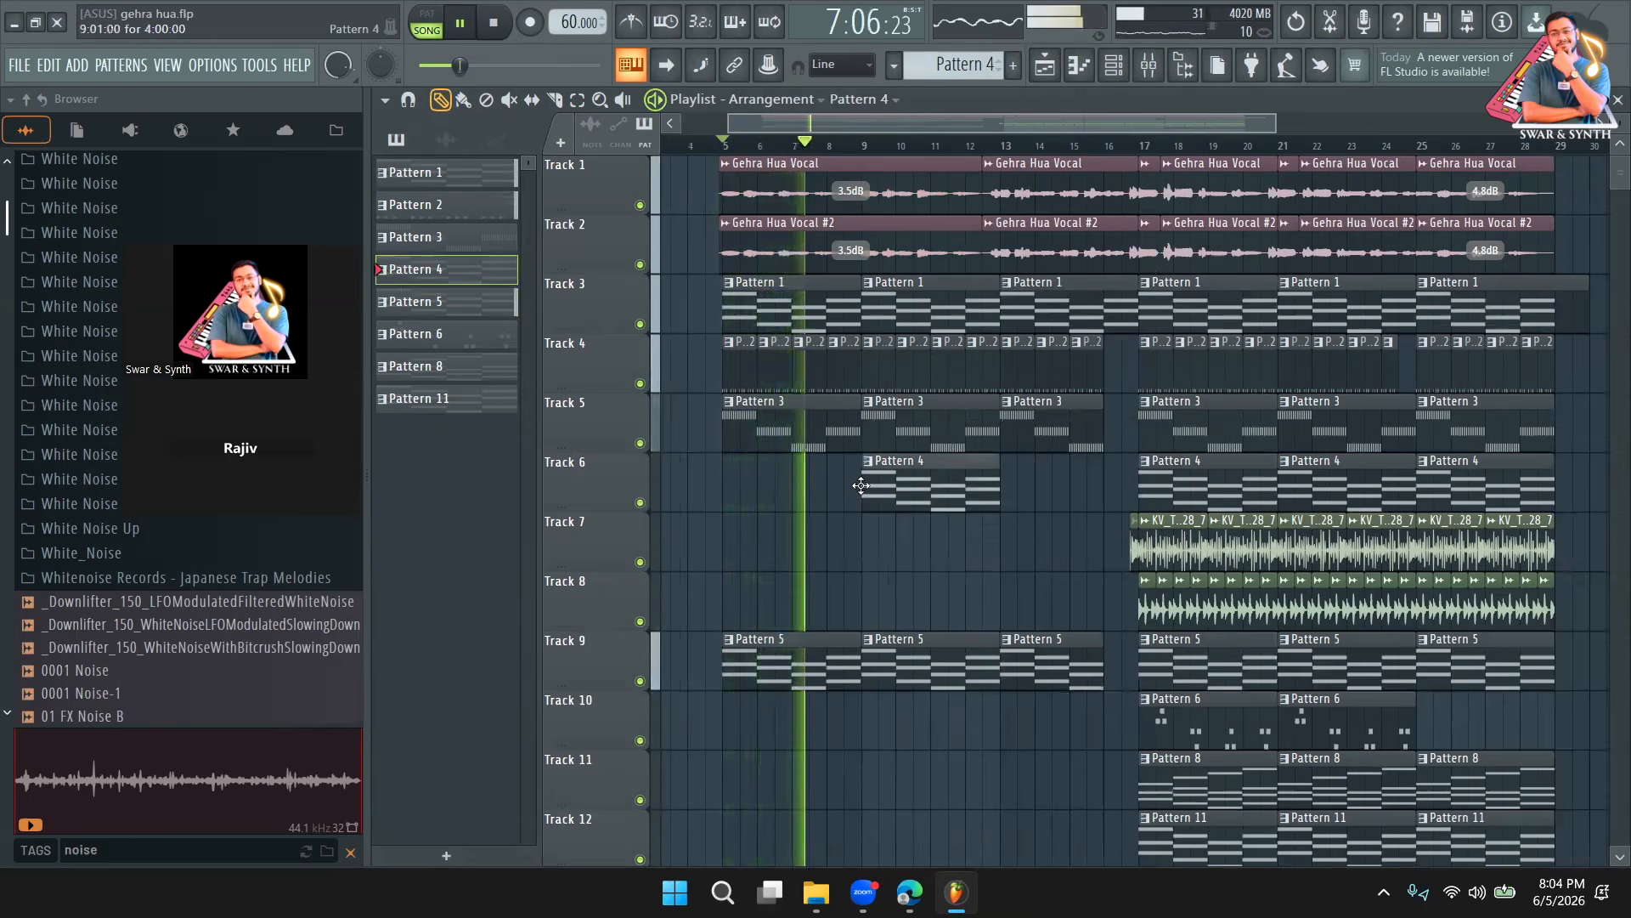
pyautogui.click(1013, 496)
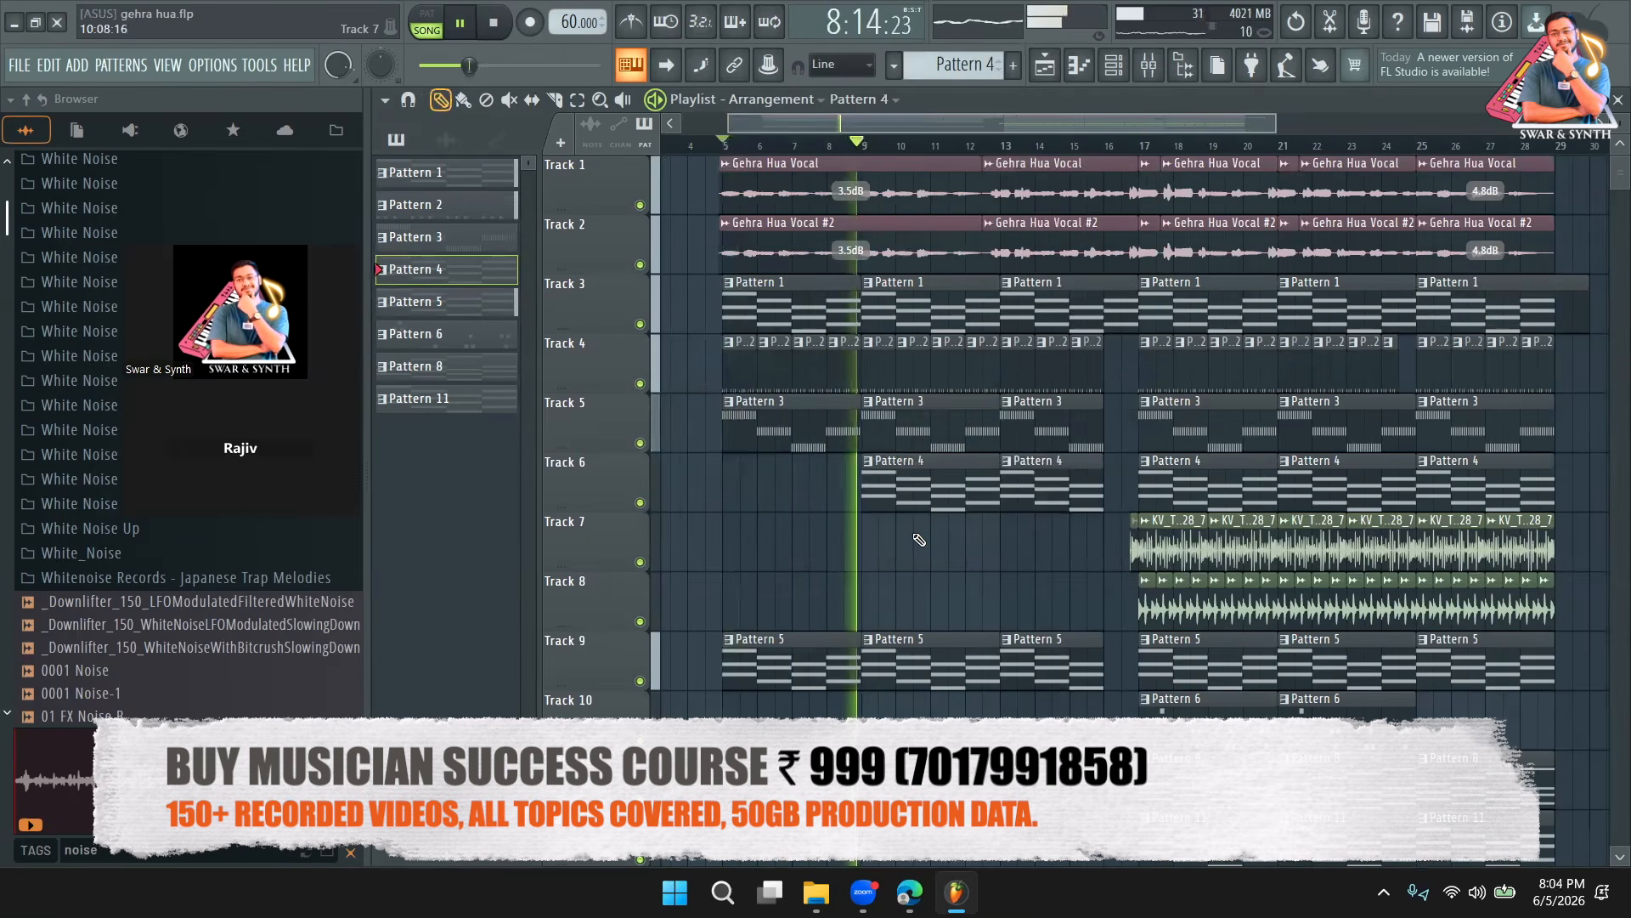
pyautogui.press('space')
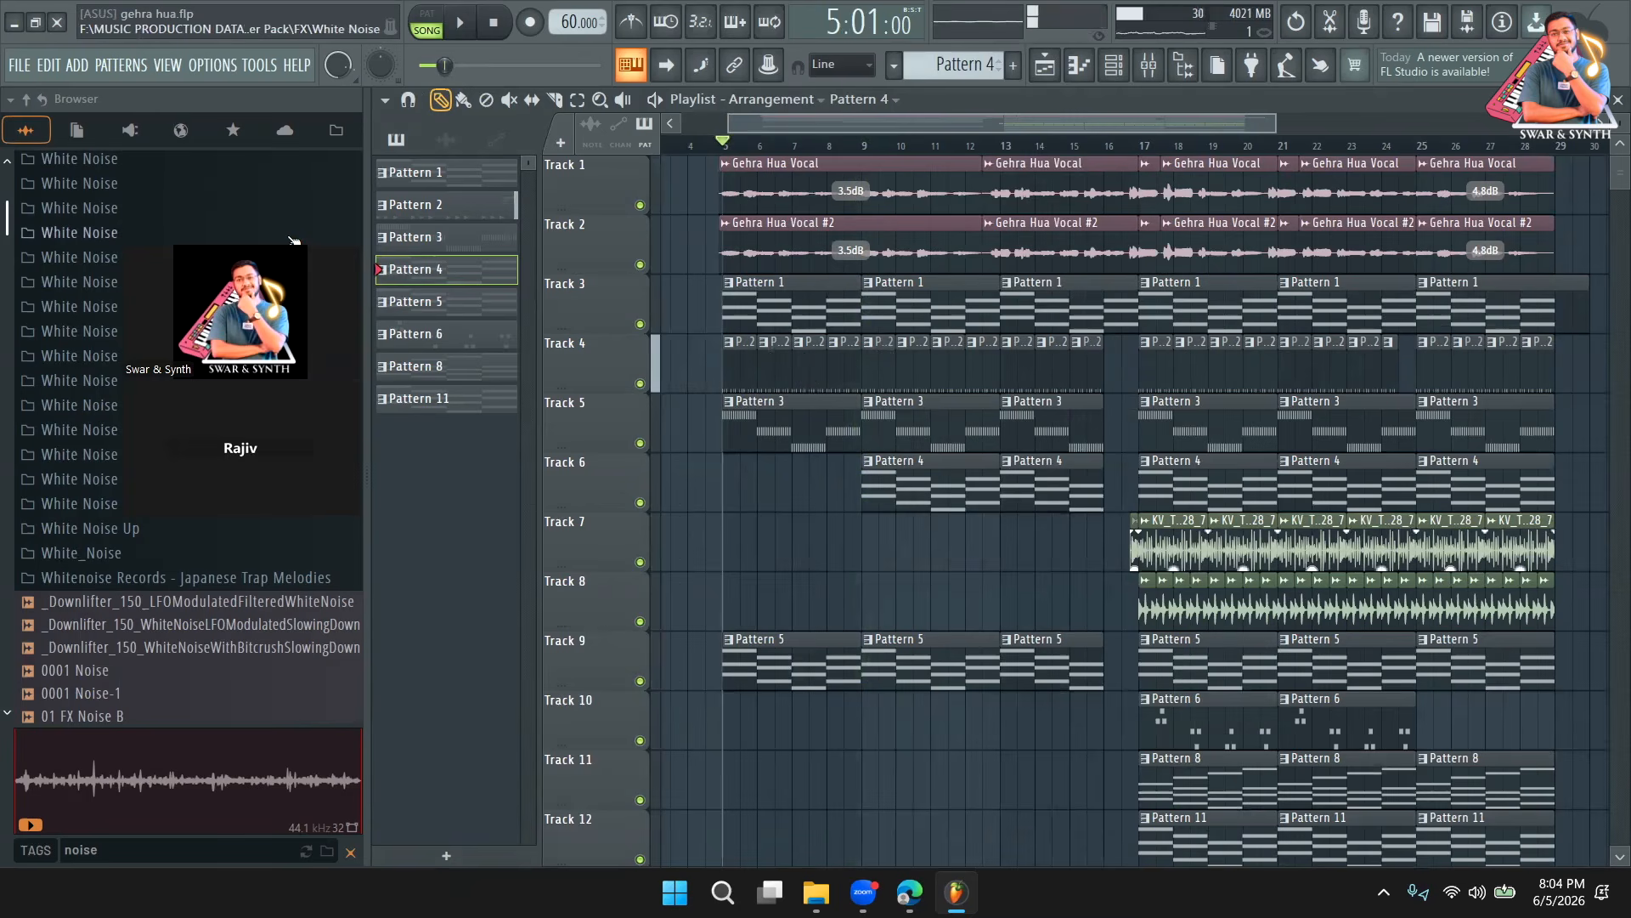
# Search the browser for "kshmr 3" and open the KSHMR_Impacts folder within KSHMR VOLUME 3's KSHMR_FX_Elements.
pyautogui.click(171, 847)
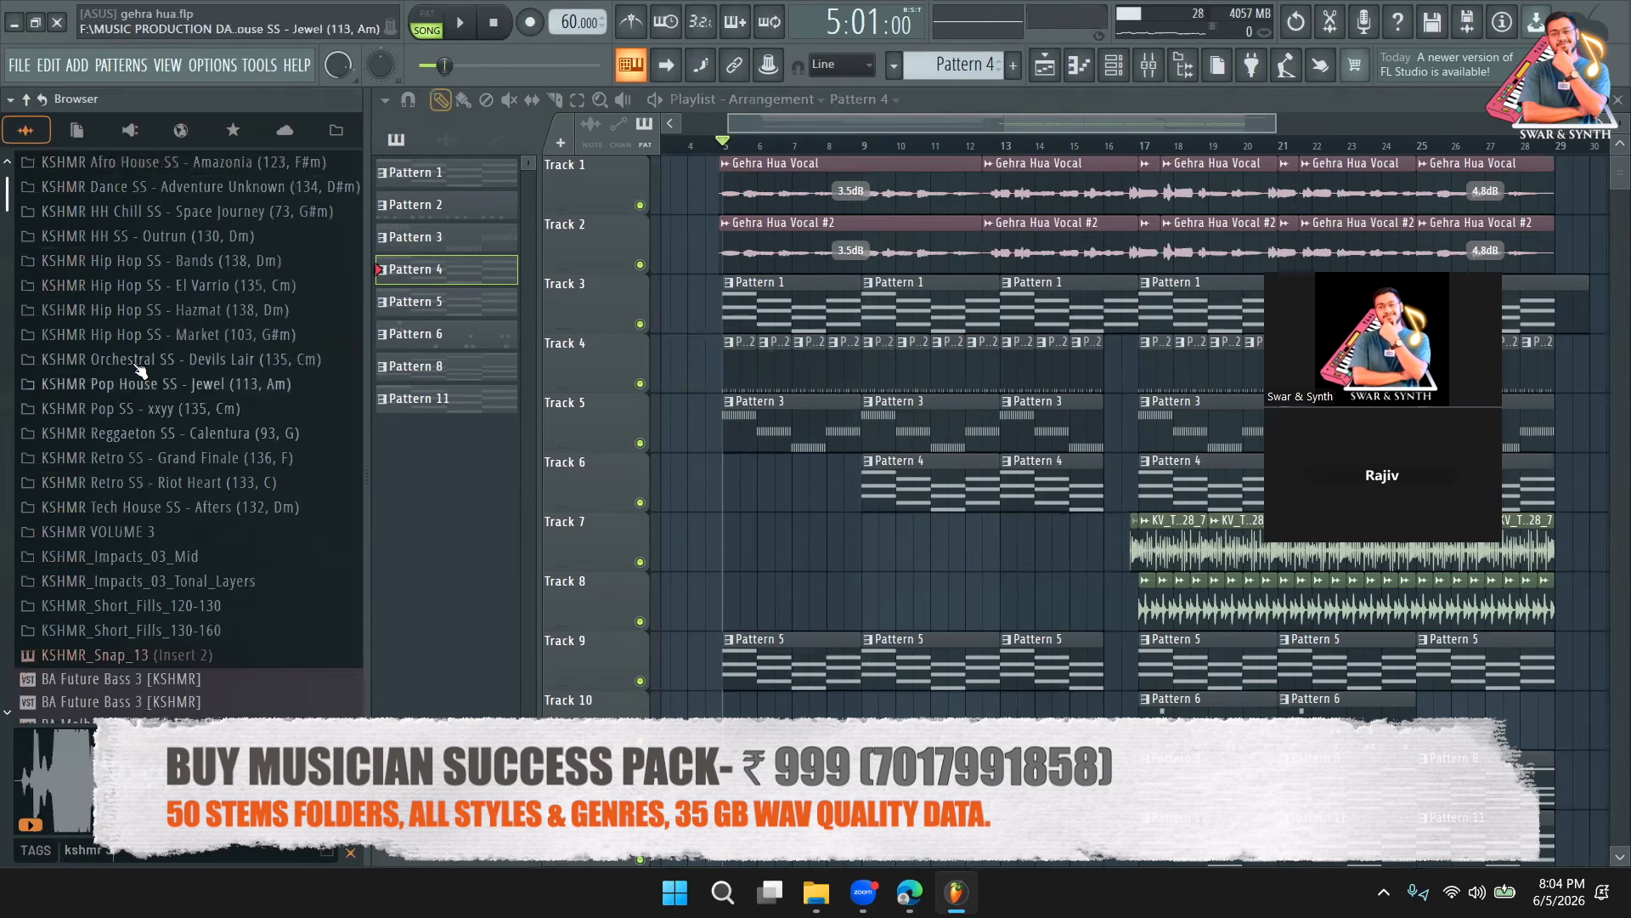
pyautogui.click(154, 532)
pyautogui.scroll(-4, 177, 454)
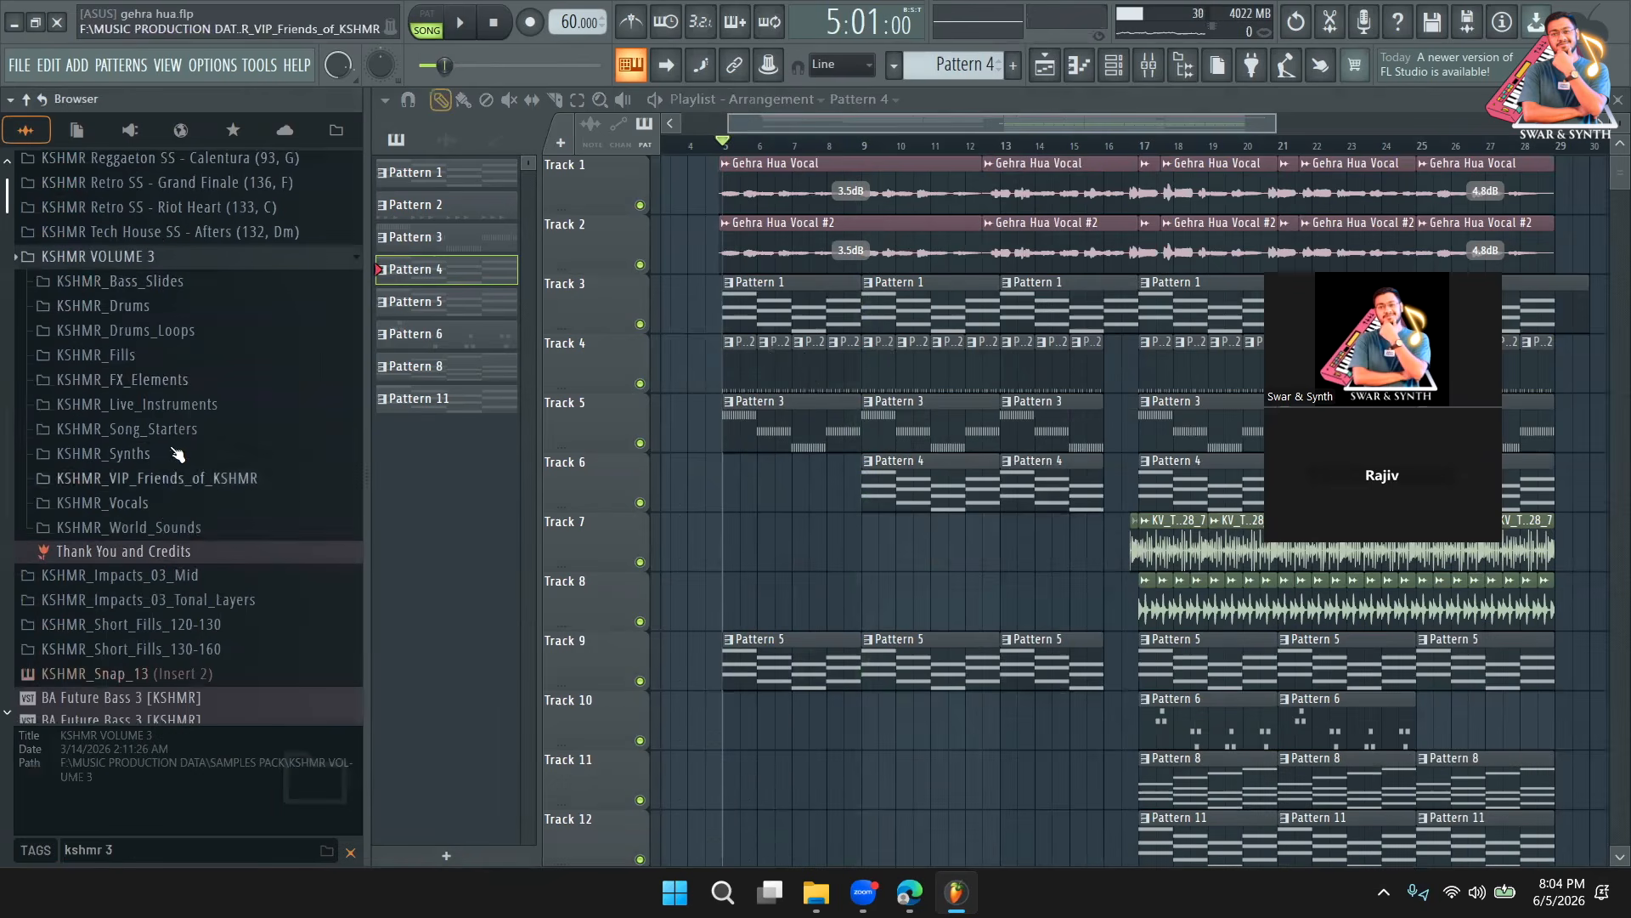
pyautogui.click(179, 378)
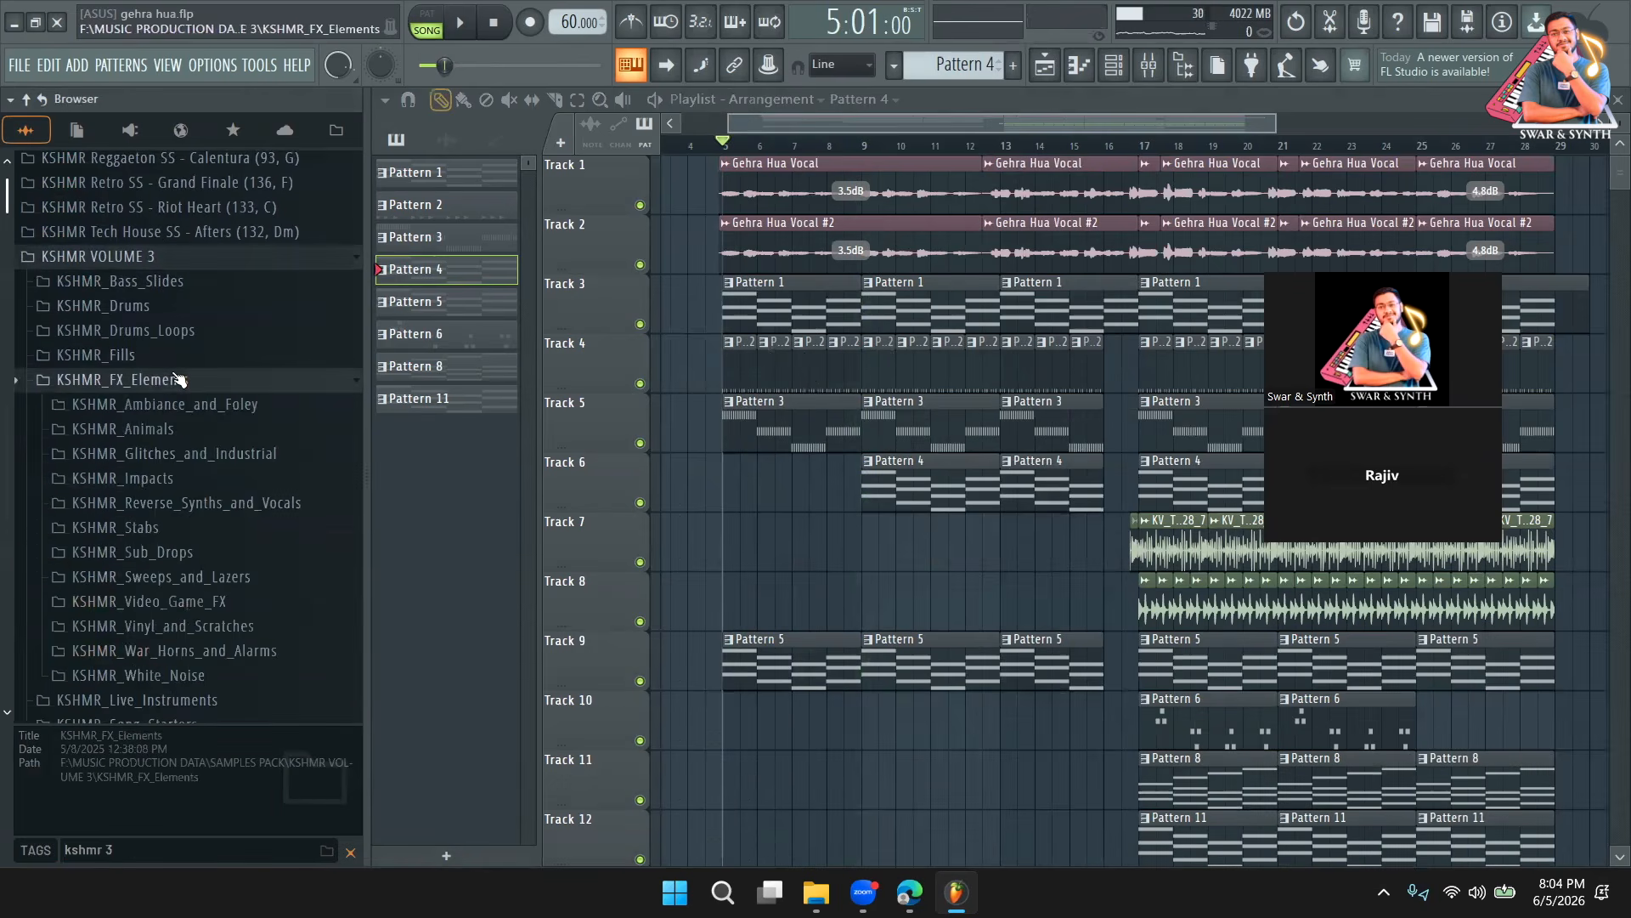
pyautogui.click(181, 484)
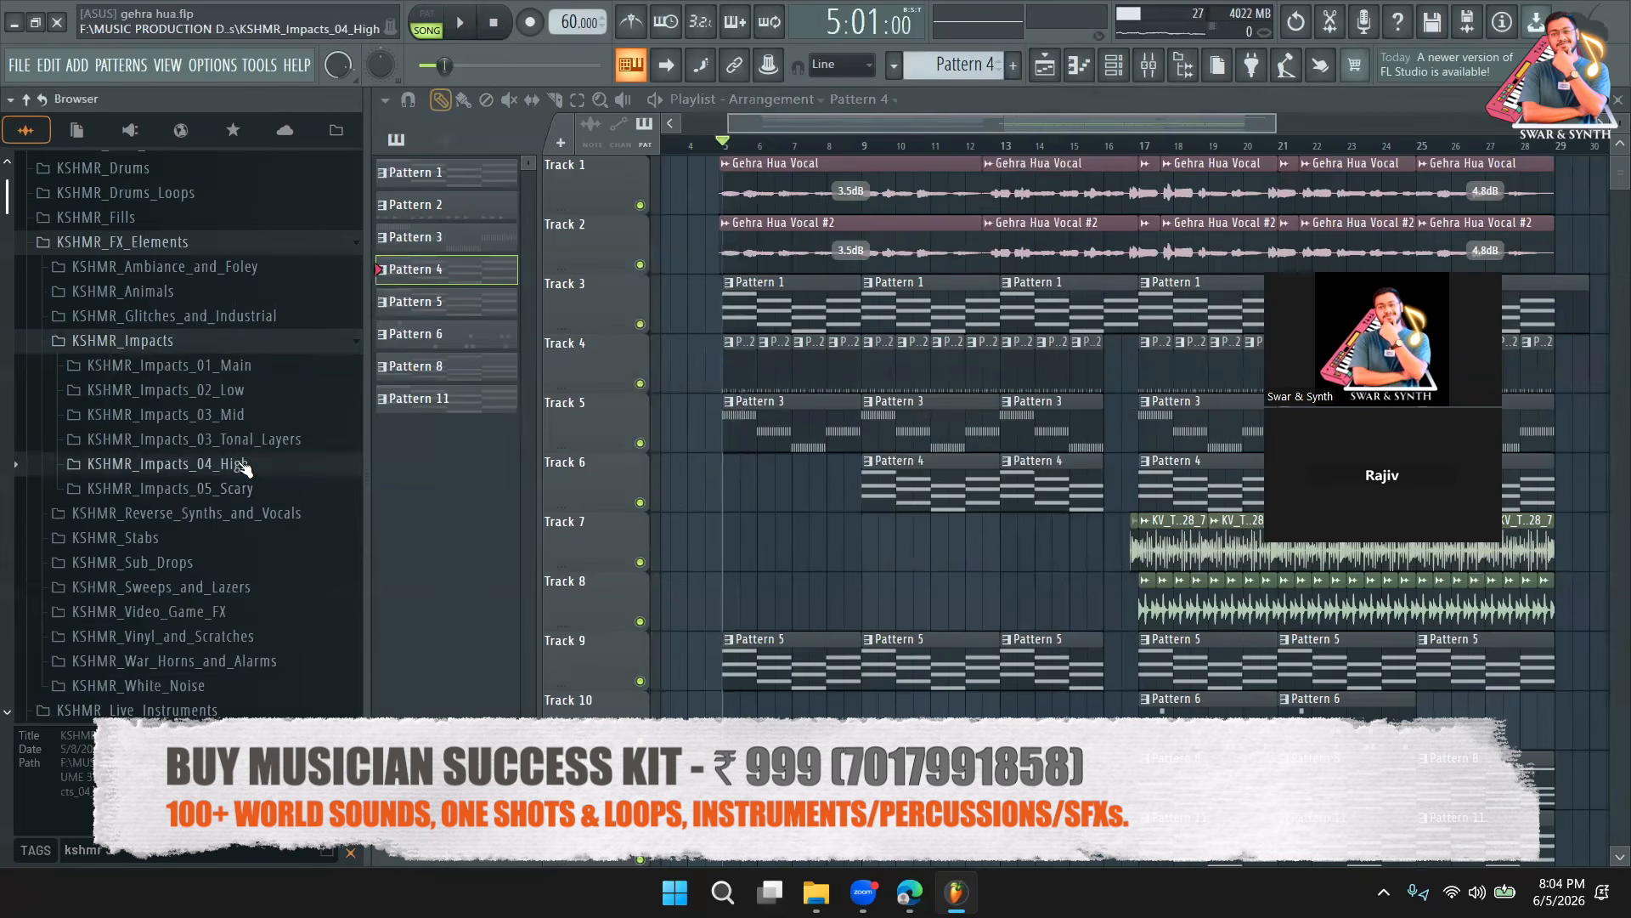
# Audition samples in KSHMR_Impacts_04_High, including KSHMR_Impact_High_08 and KSHMR_Impact_High_09, and collapse the KSHMR_Impacts folder.
pyautogui.click(225, 463)
pyautogui.click(244, 603)
pyautogui.scroll(-5, 249, 600)
pyautogui.click(263, 238)
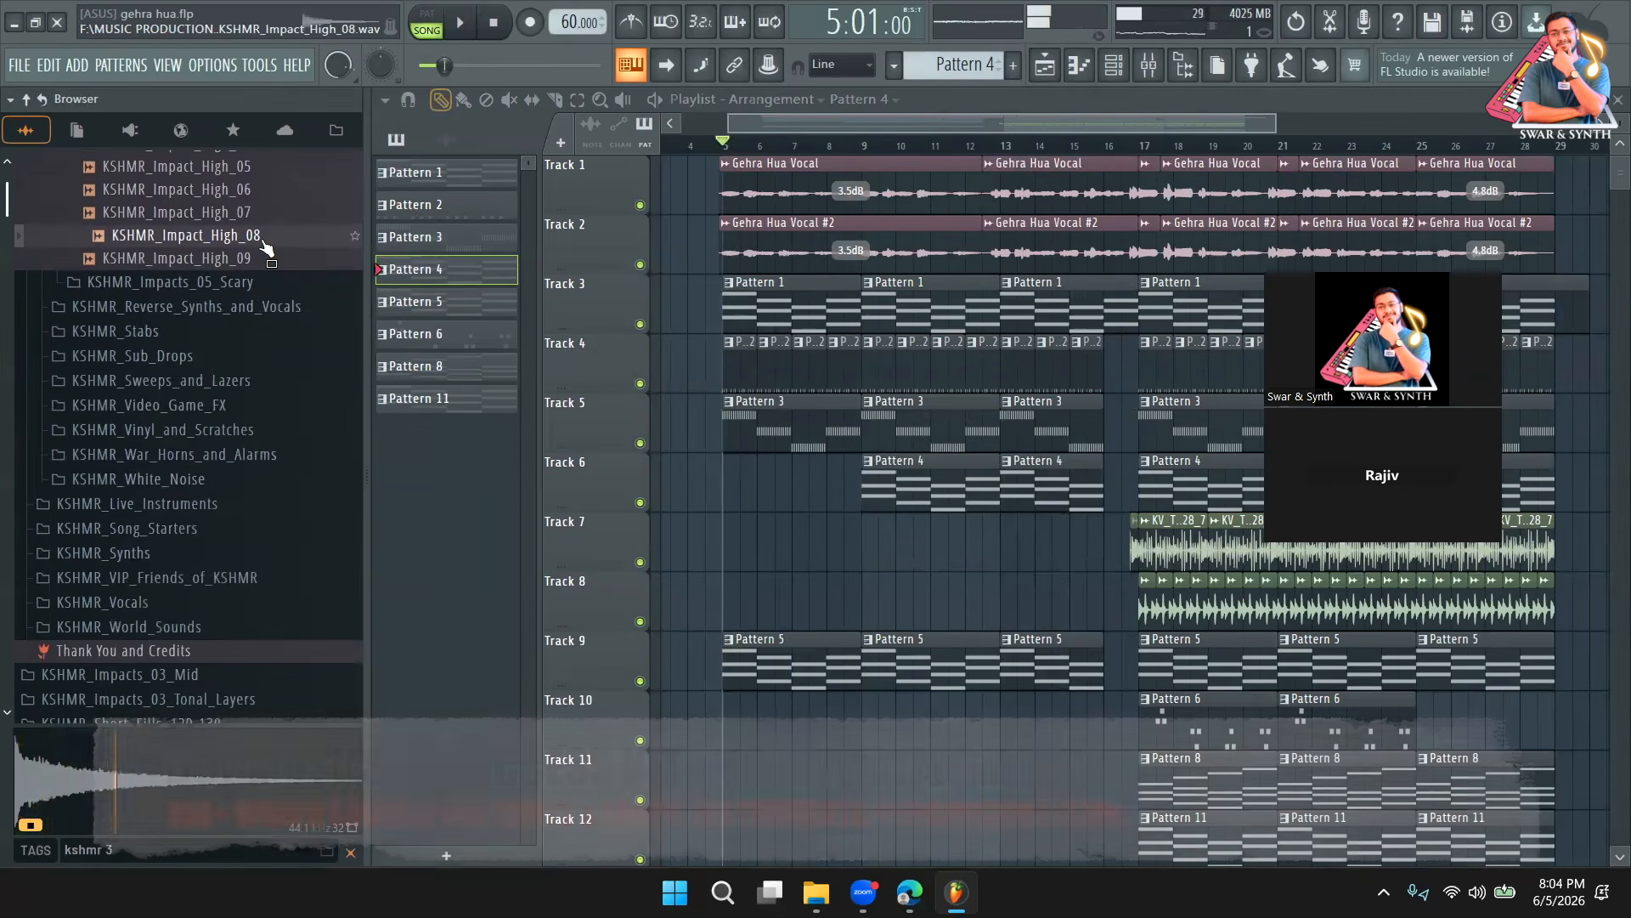
pyautogui.click(254, 258)
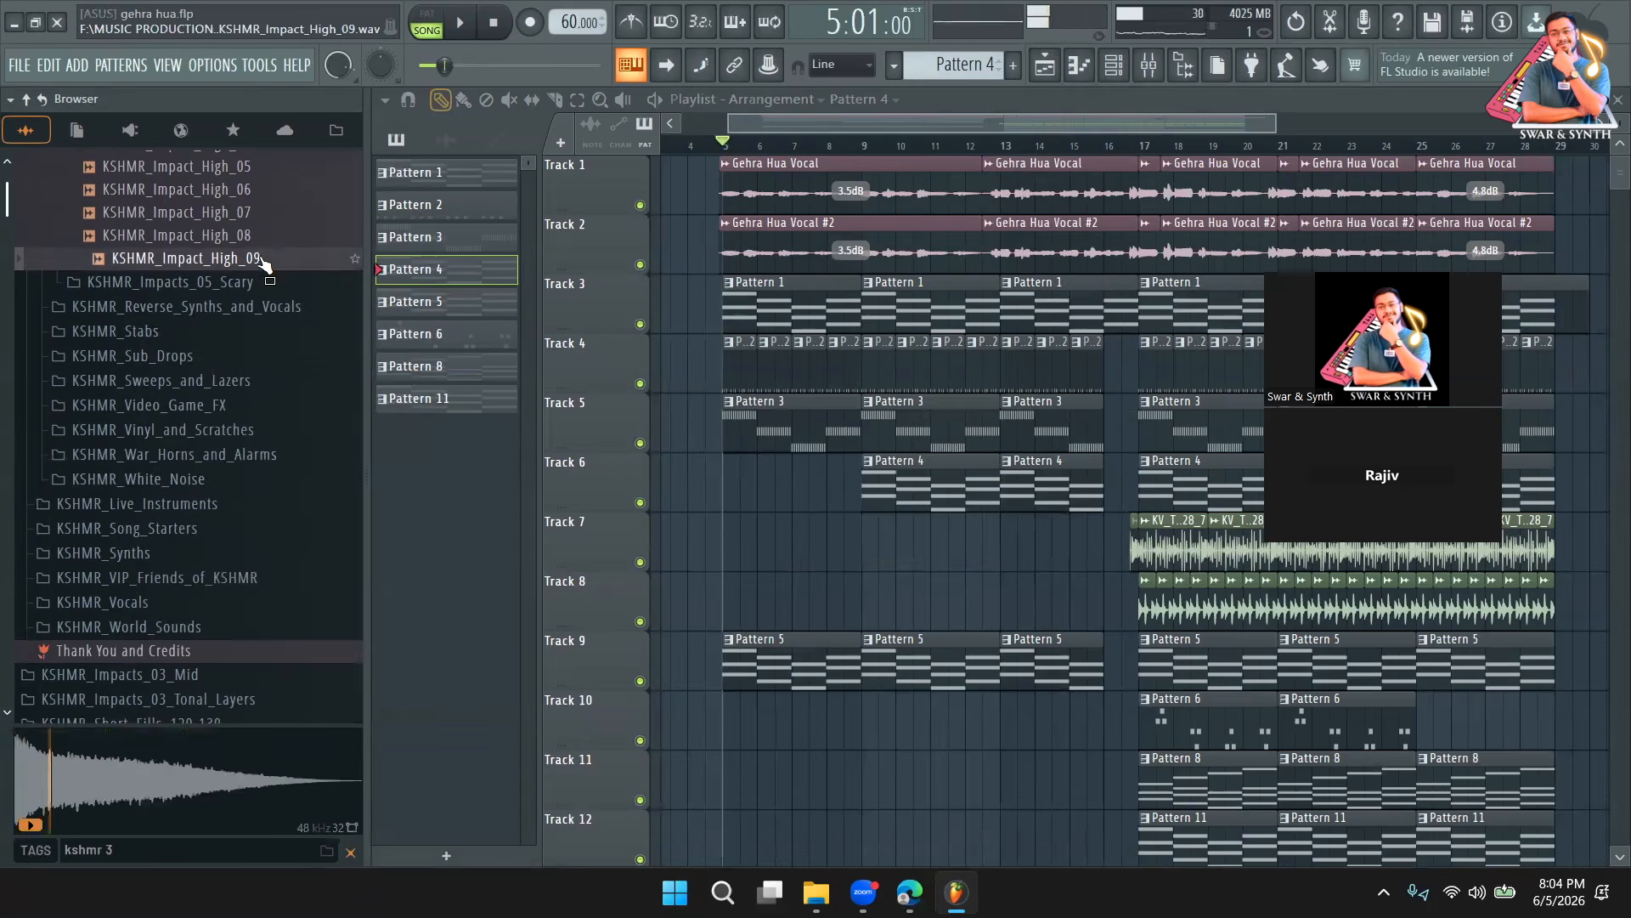
pyautogui.scroll(4, 227, 361)
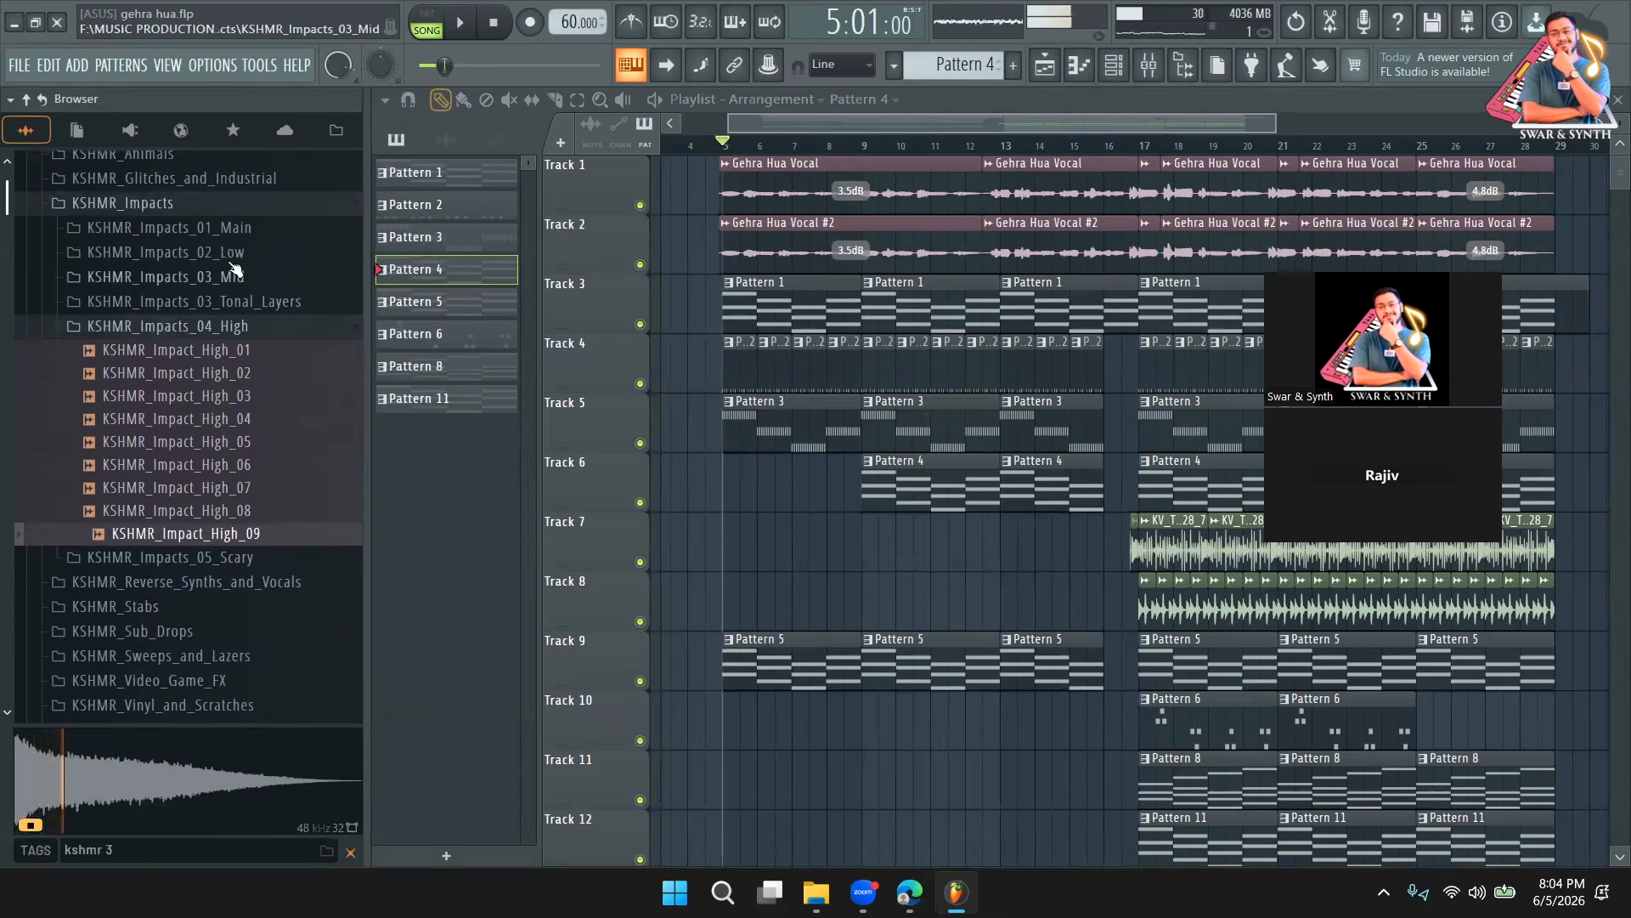
pyautogui.scroll(2, 204, 353)
pyautogui.click(194, 346)
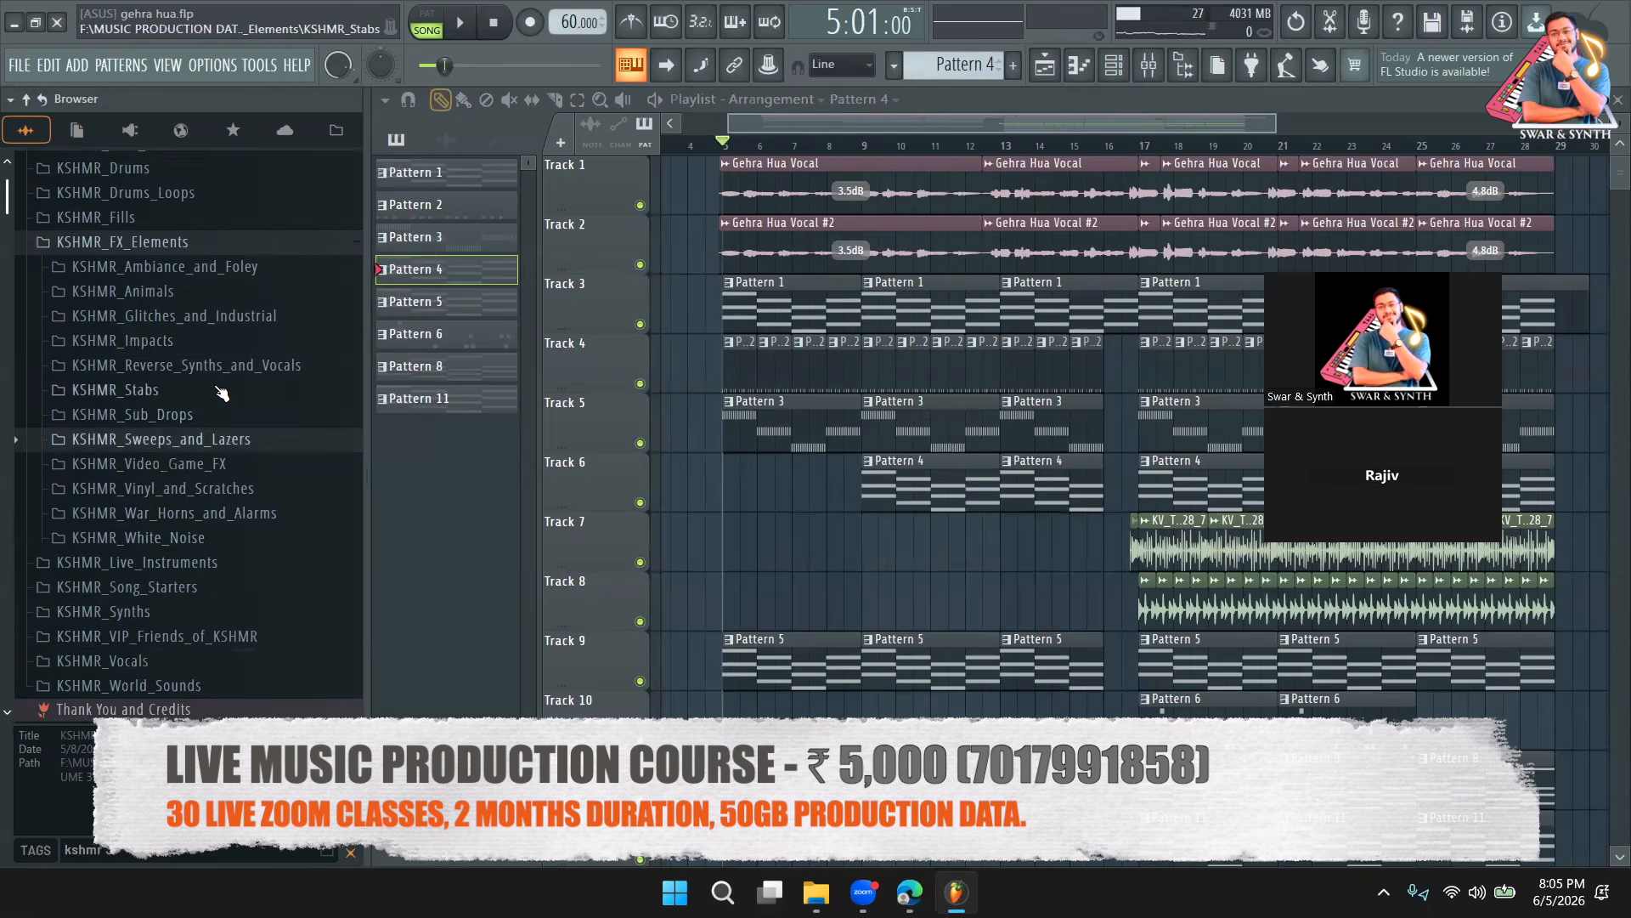
# Reopen the KSHMR_Impacts folder and audition samples in KSHMR_Impacts_03_Mid.
pyautogui.click(225, 341)
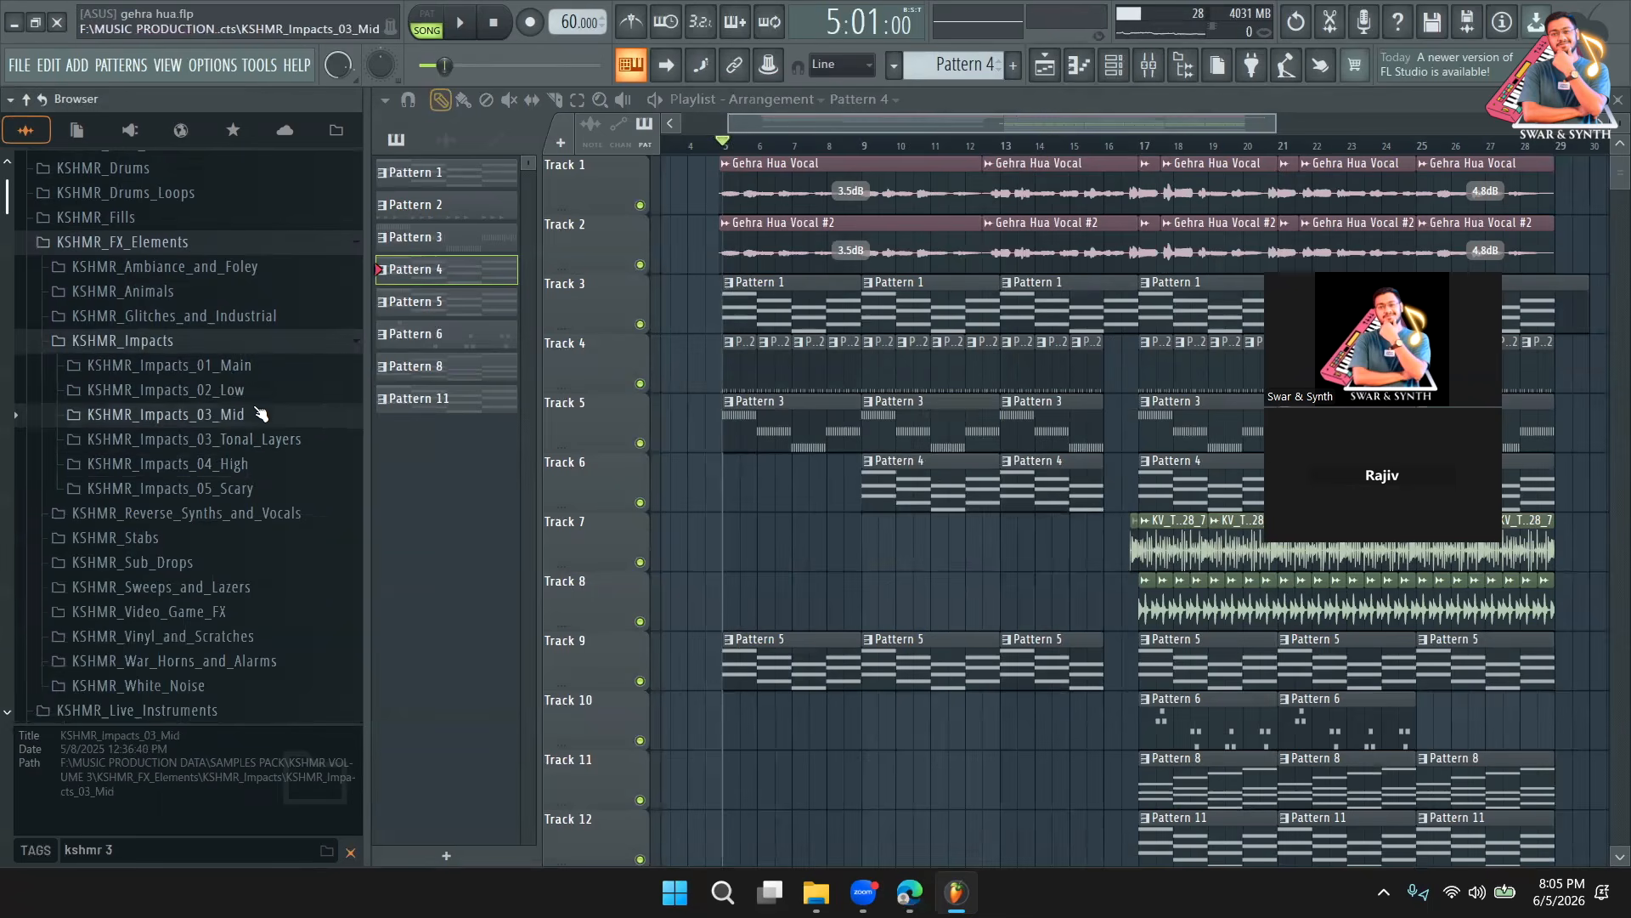
pyautogui.click(255, 414)
pyautogui.click(255, 461)
pyautogui.click(255, 482)
# Audition plain and sweep impacts in KSHMR_Impacts_01_Main, including KSHMR_Impact_02, KSHMR_Impact_06 and KSHMR_Impact_with_Sweep_01, and collapse KSHMR_FX_Elements.
pyautogui.click(255, 364)
pyautogui.click(255, 411)
pyautogui.click(254, 503)
pyautogui.click(252, 572)
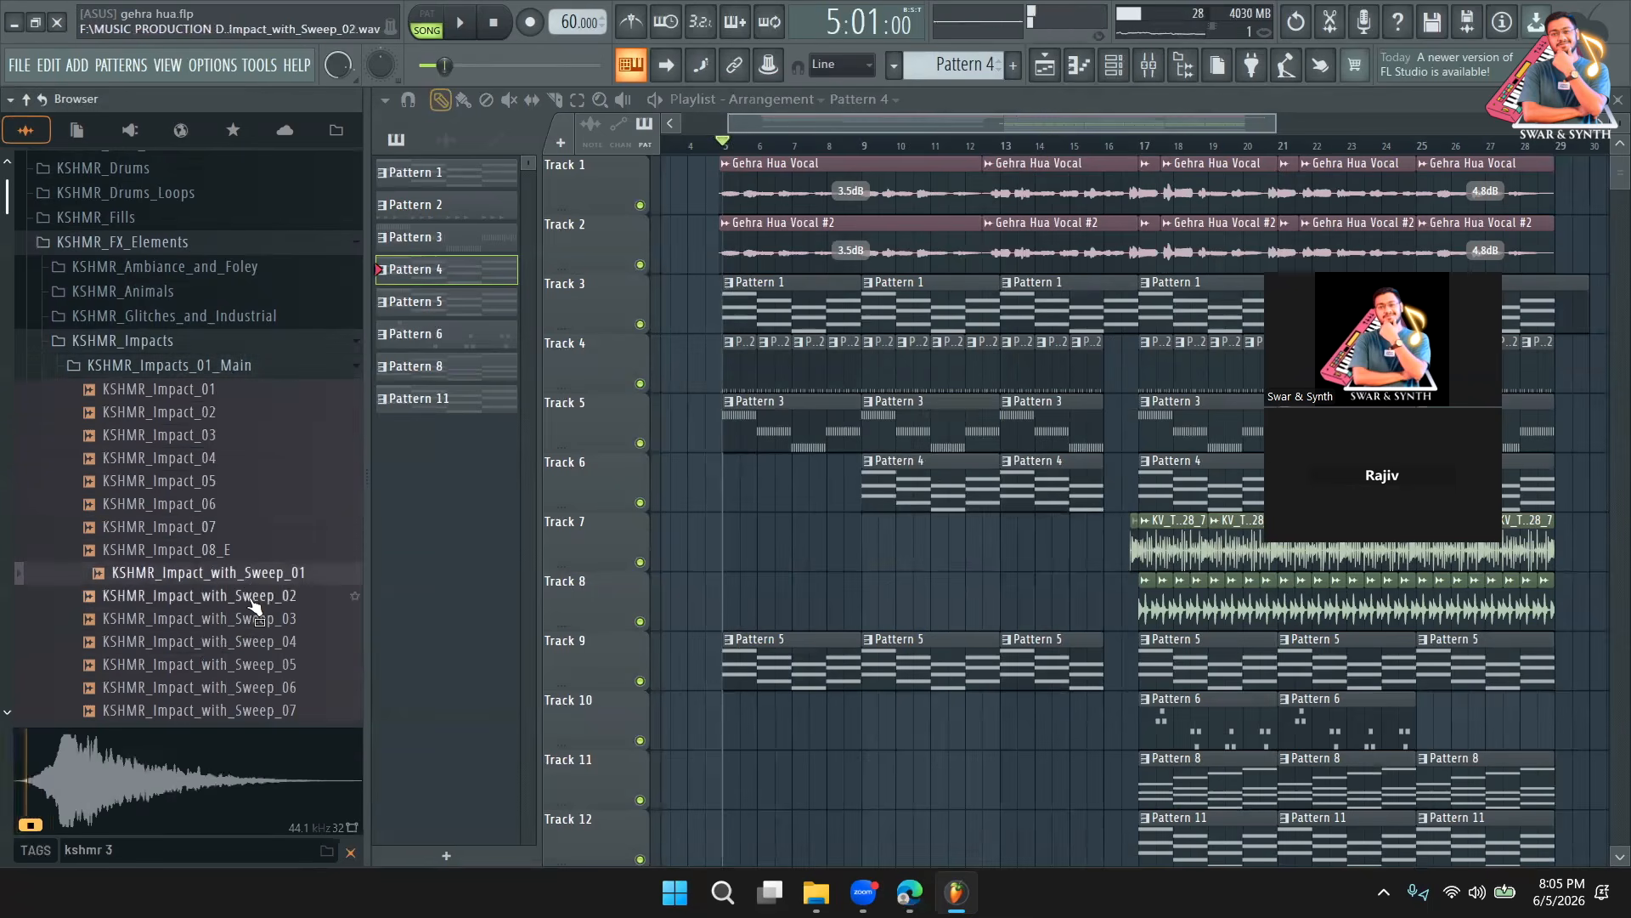
pyautogui.click(252, 617)
pyautogui.click(247, 246)
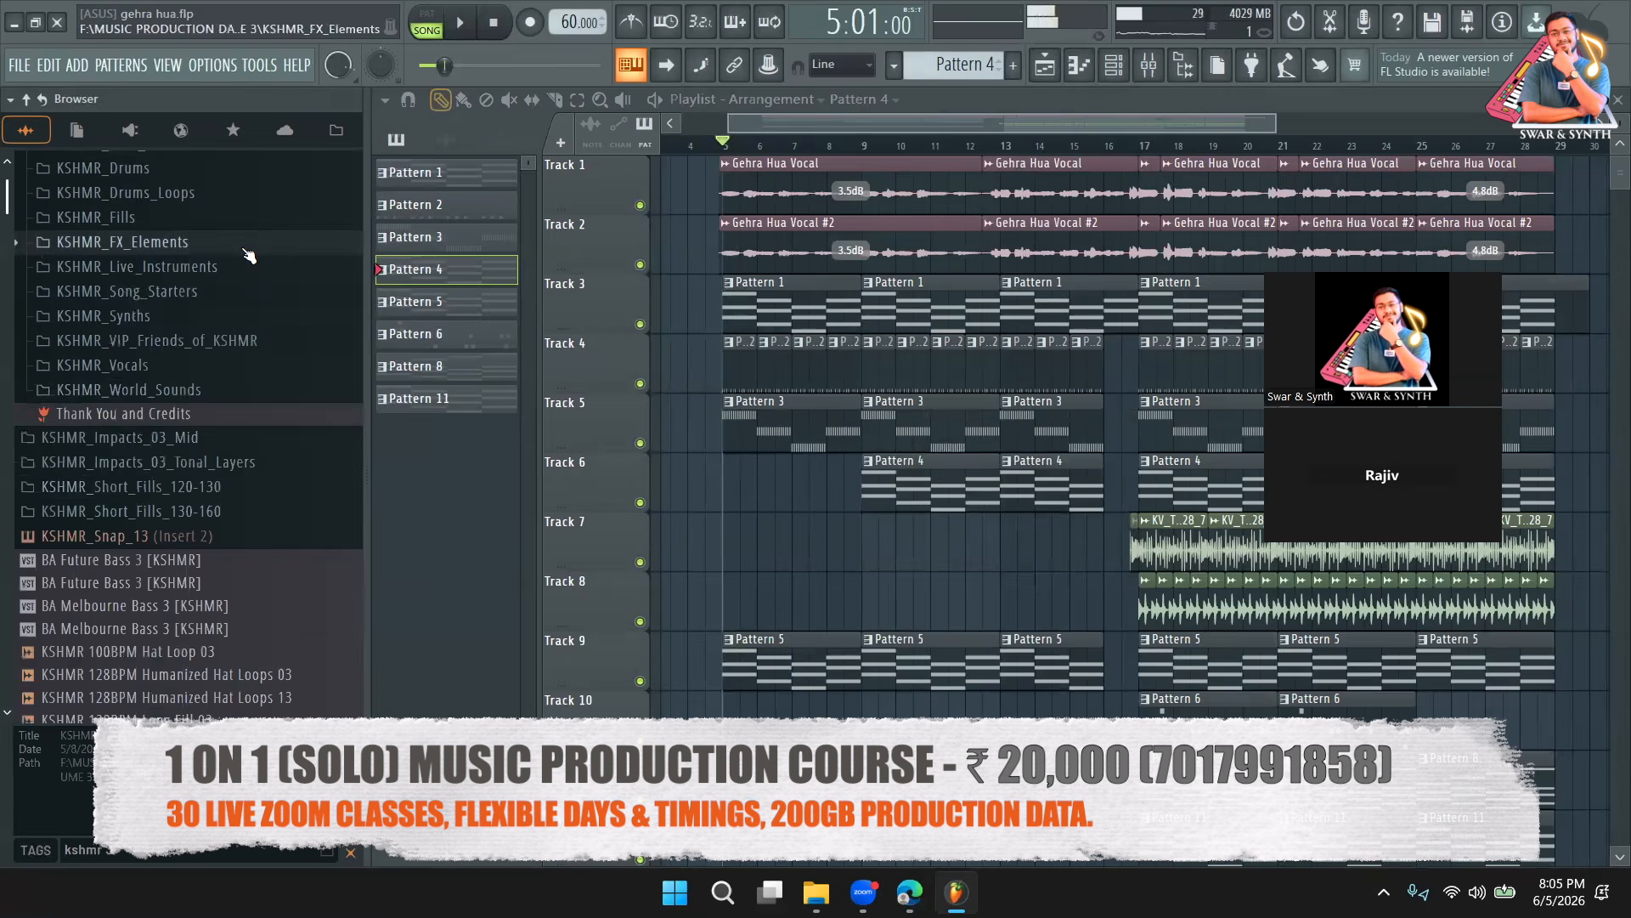
# Open the KSHMR_Tambourines folder within KSHMR_Percussion under KSHMR_Drums in the browser.
pyautogui.click(179, 178)
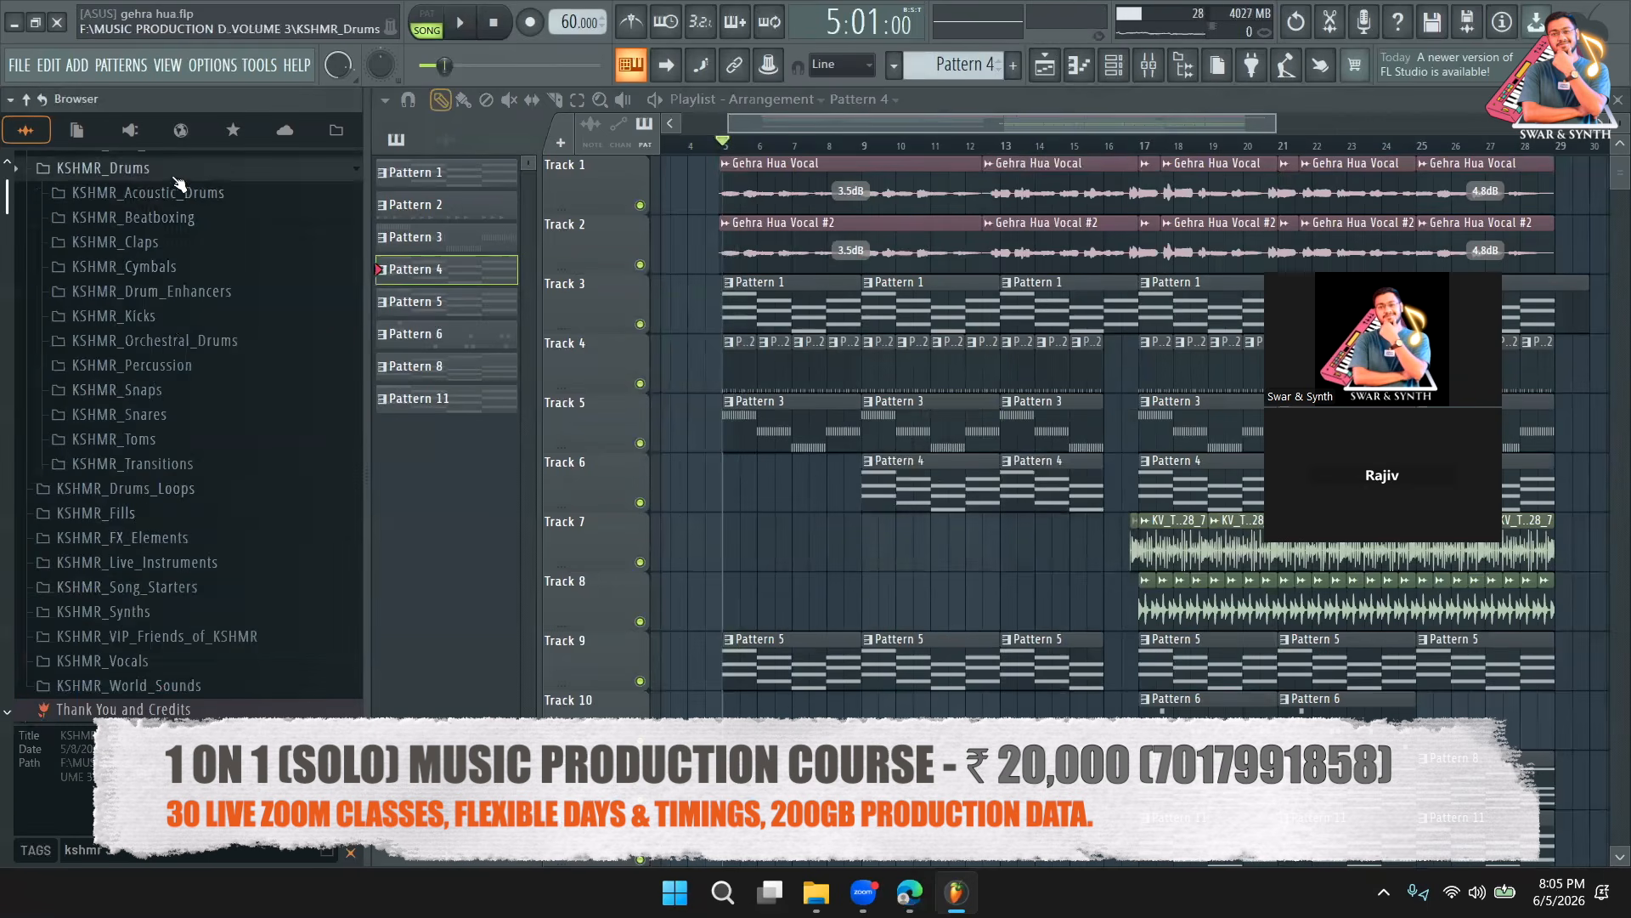
pyautogui.click(178, 367)
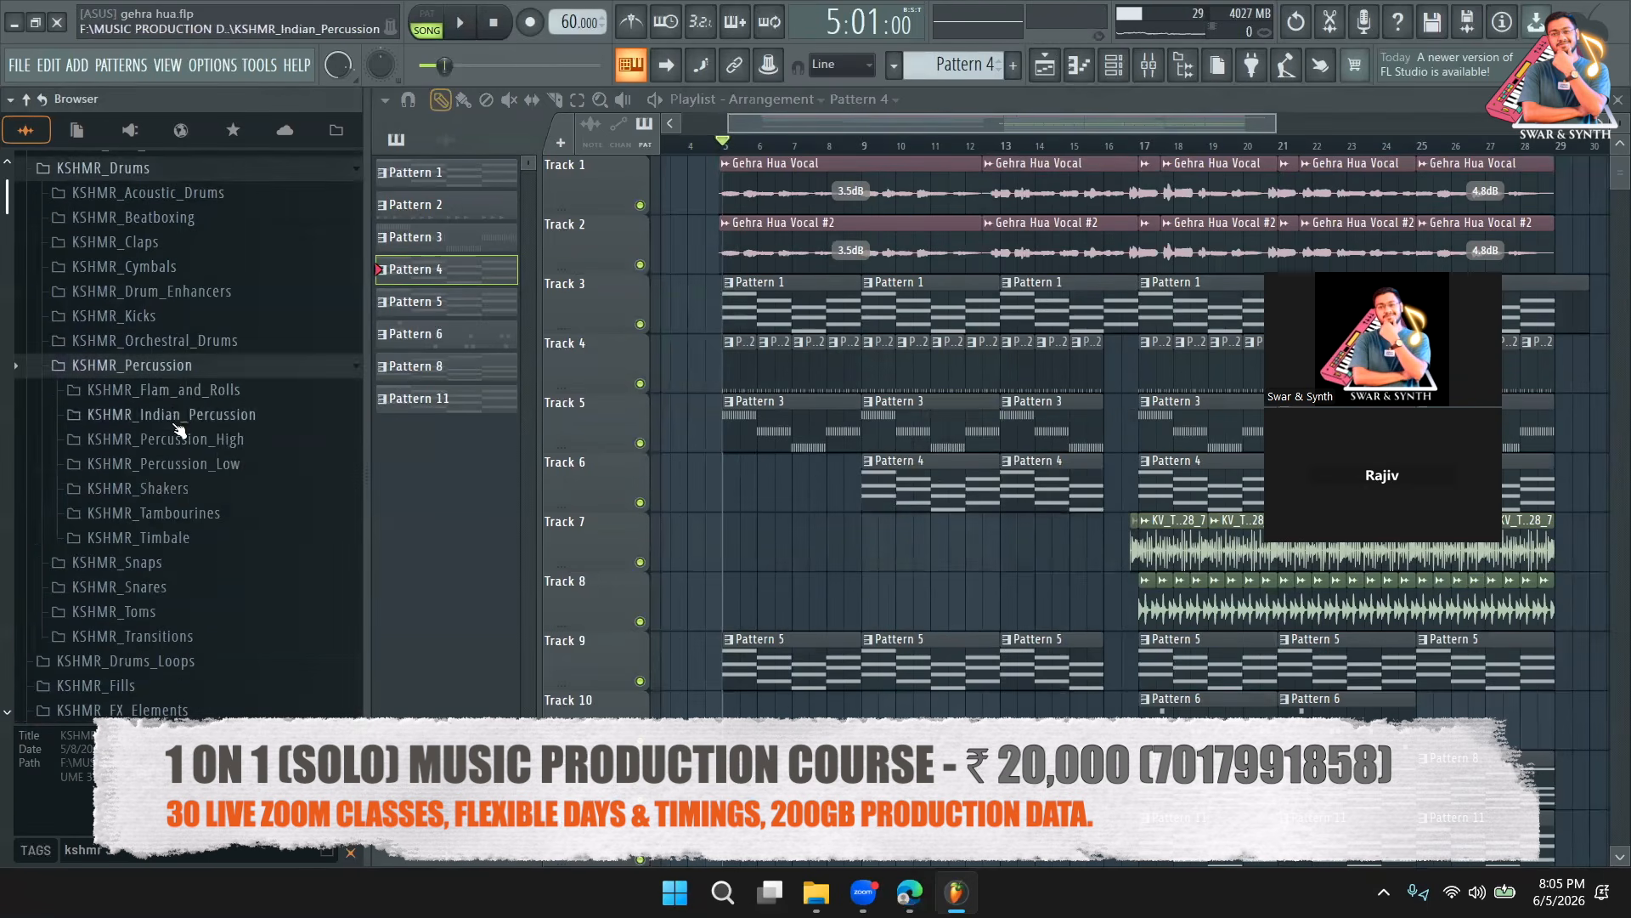
pyautogui.click(212, 545)
pyautogui.click(211, 533)
pyautogui.scroll(-2, 211, 509)
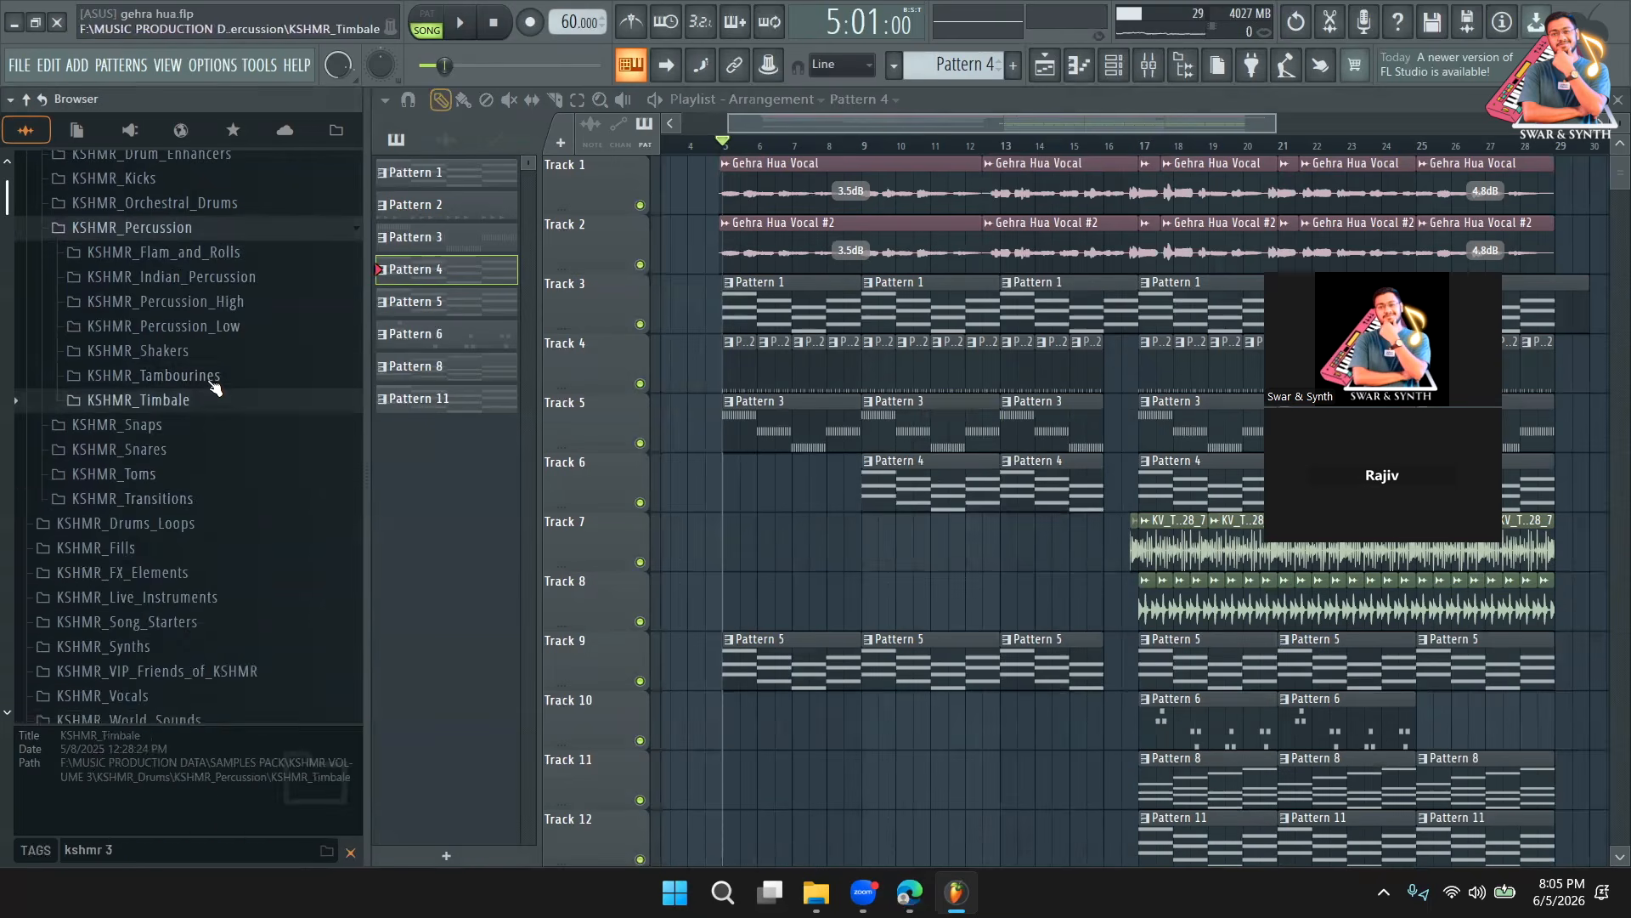
pyautogui.click(209, 378)
# Audition samples in KSHMR_Tambourines, including KSHMR_Tambourine_15_Swish and KSHMR_Tambourine_Shake_01.
pyautogui.click(204, 451)
pyautogui.scroll(-5, 306, 454)
pyautogui.click(216, 268)
pyautogui.click(233, 313)
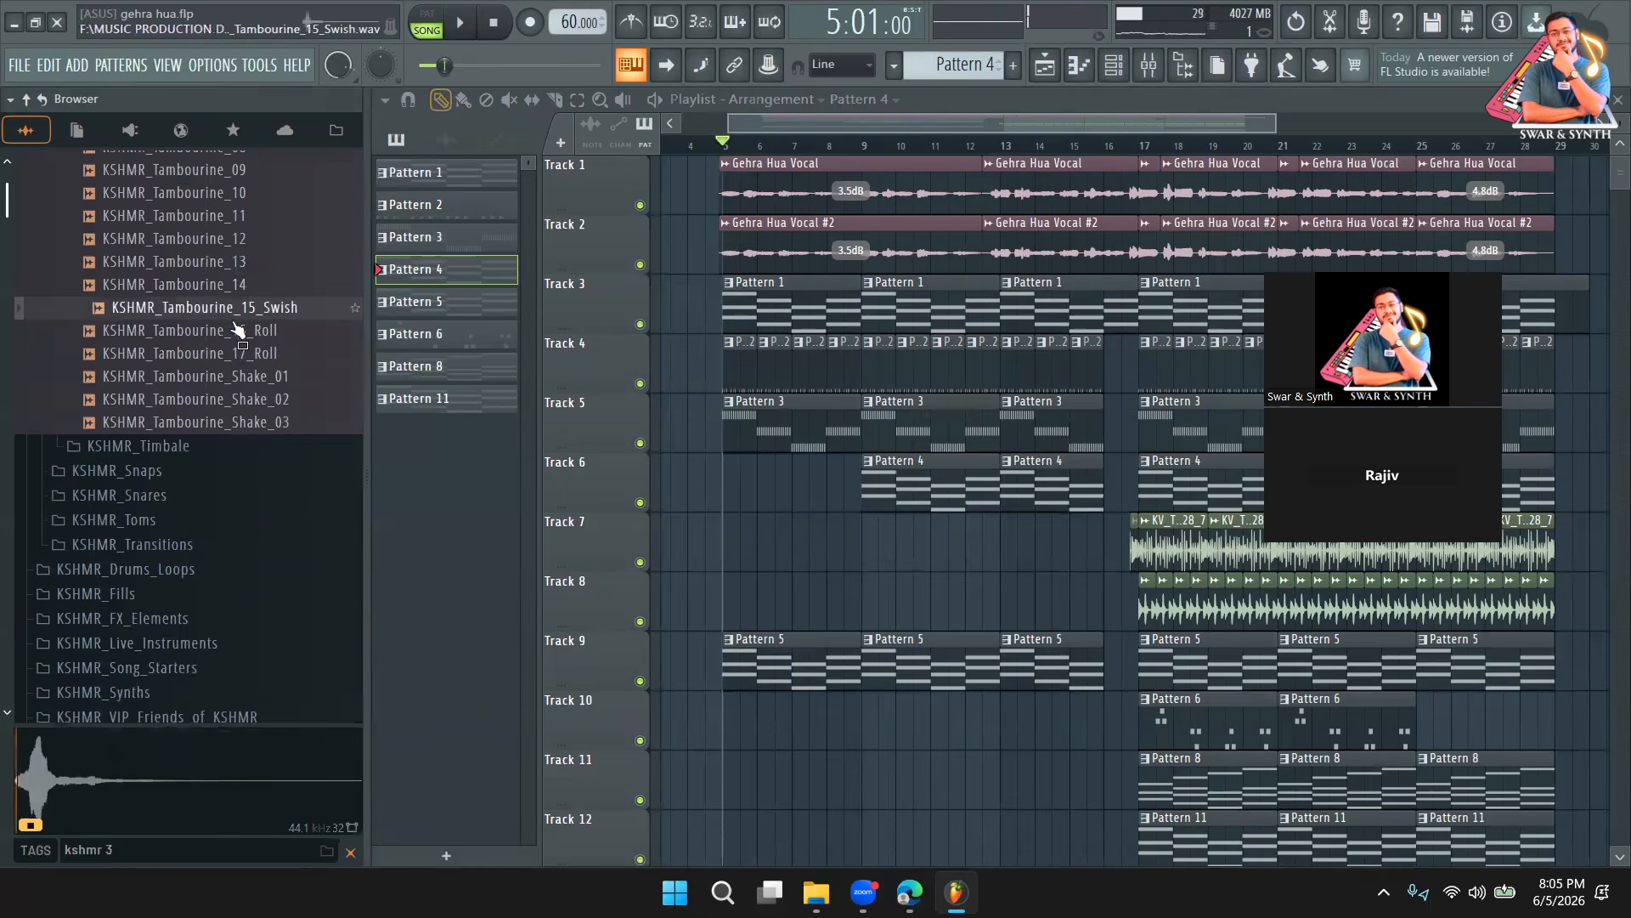
pyautogui.click(247, 354)
pyautogui.click(247, 375)
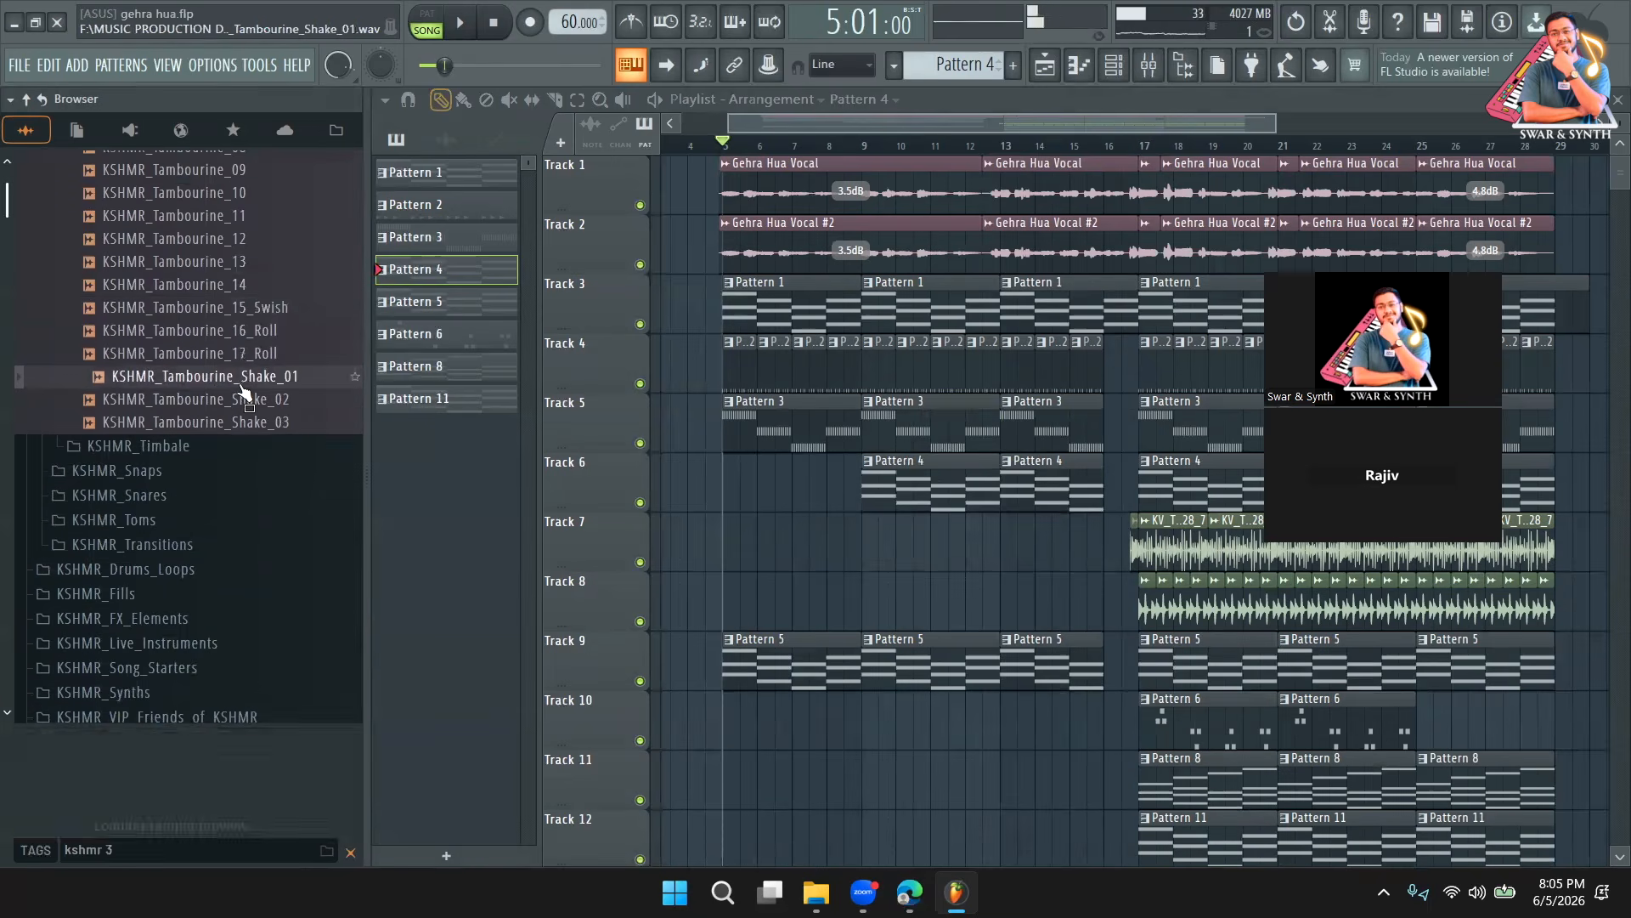
pyautogui.click(273, 289)
pyautogui.click(275, 314)
# Place KSHMR_Tambourine_15_Swish on Track 7 at bar 9 and play the arrangement from bar 8.
pyautogui.moveTo(272, 314); pyautogui.dragTo(860, 550)
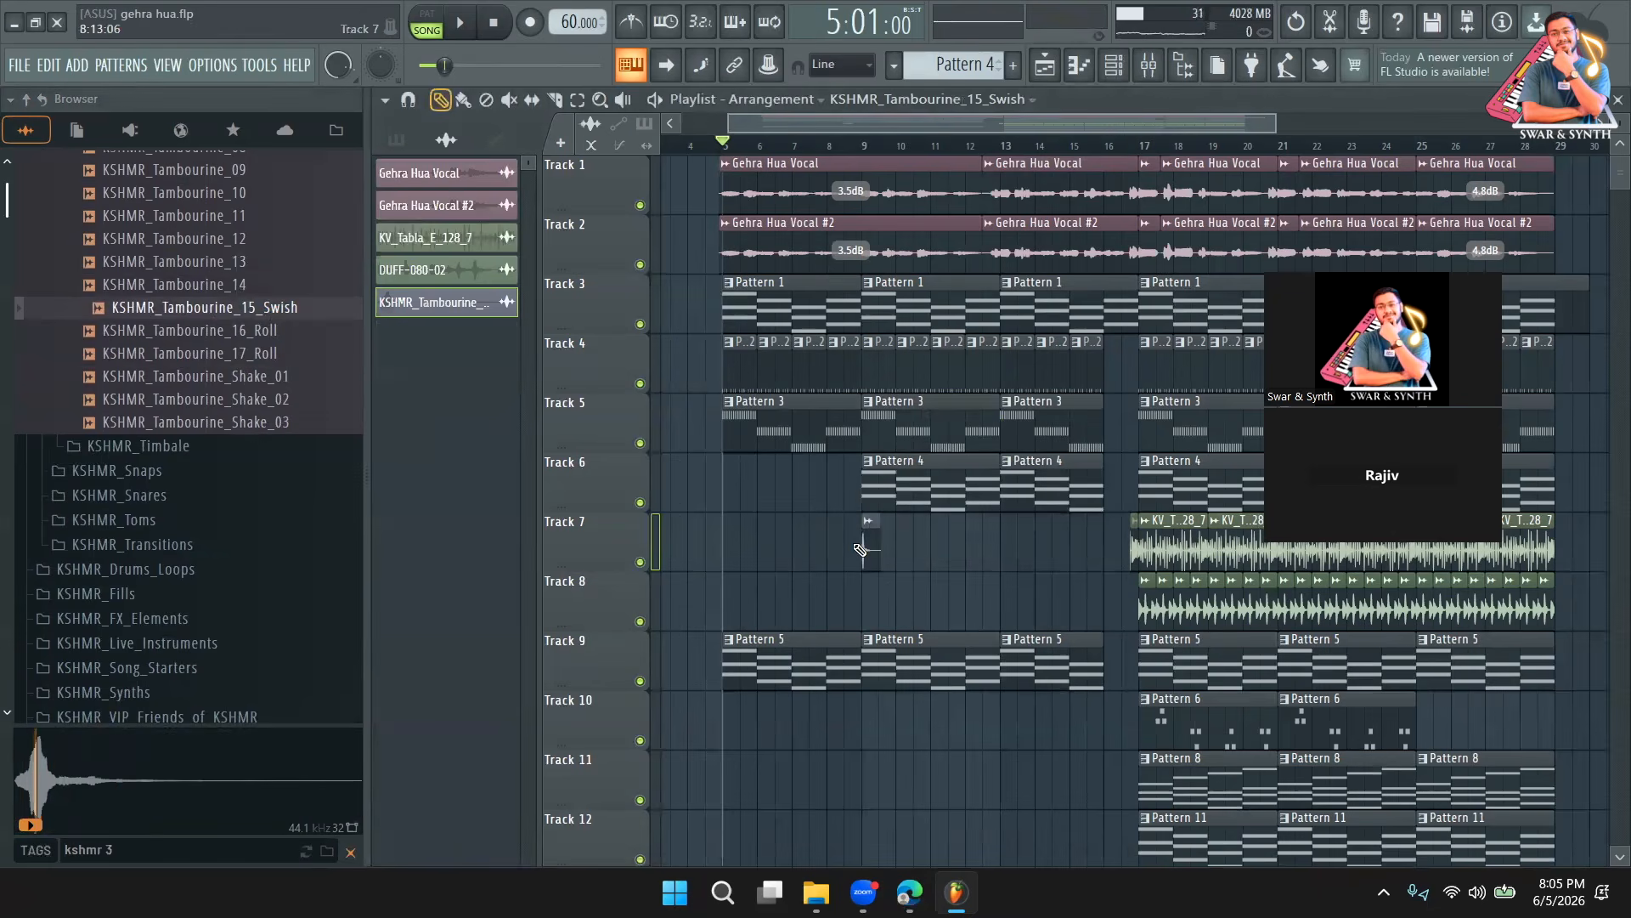
pyautogui.scroll(1, 865, 147)
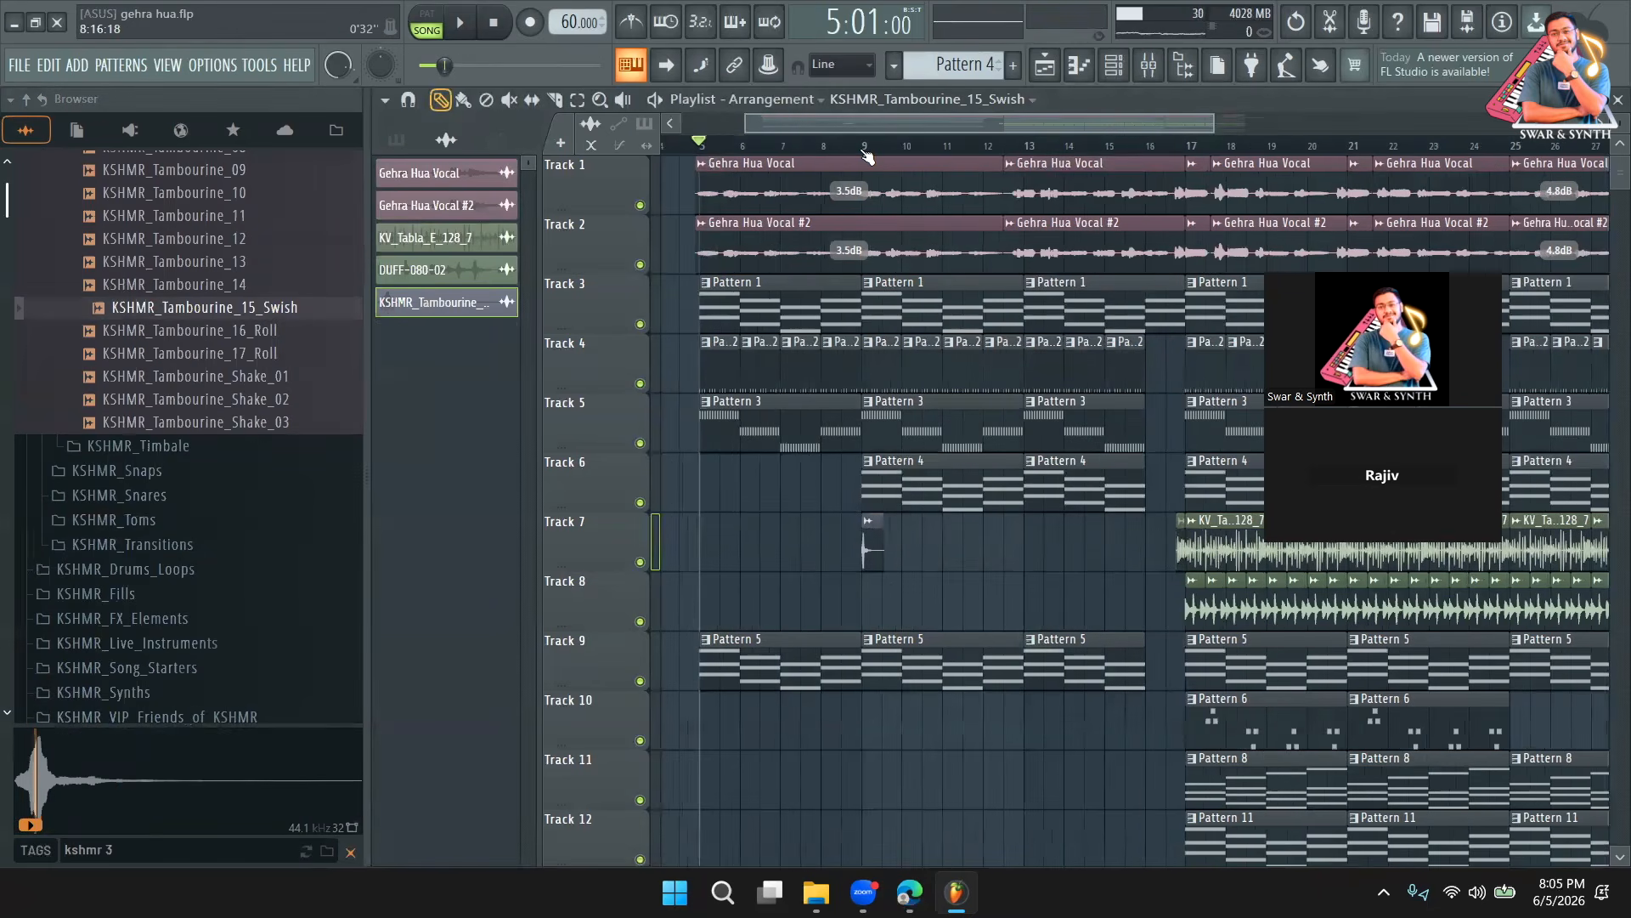
pyautogui.click(822, 146)
pyautogui.scroll(3, 872, 152)
pyautogui.press('space')
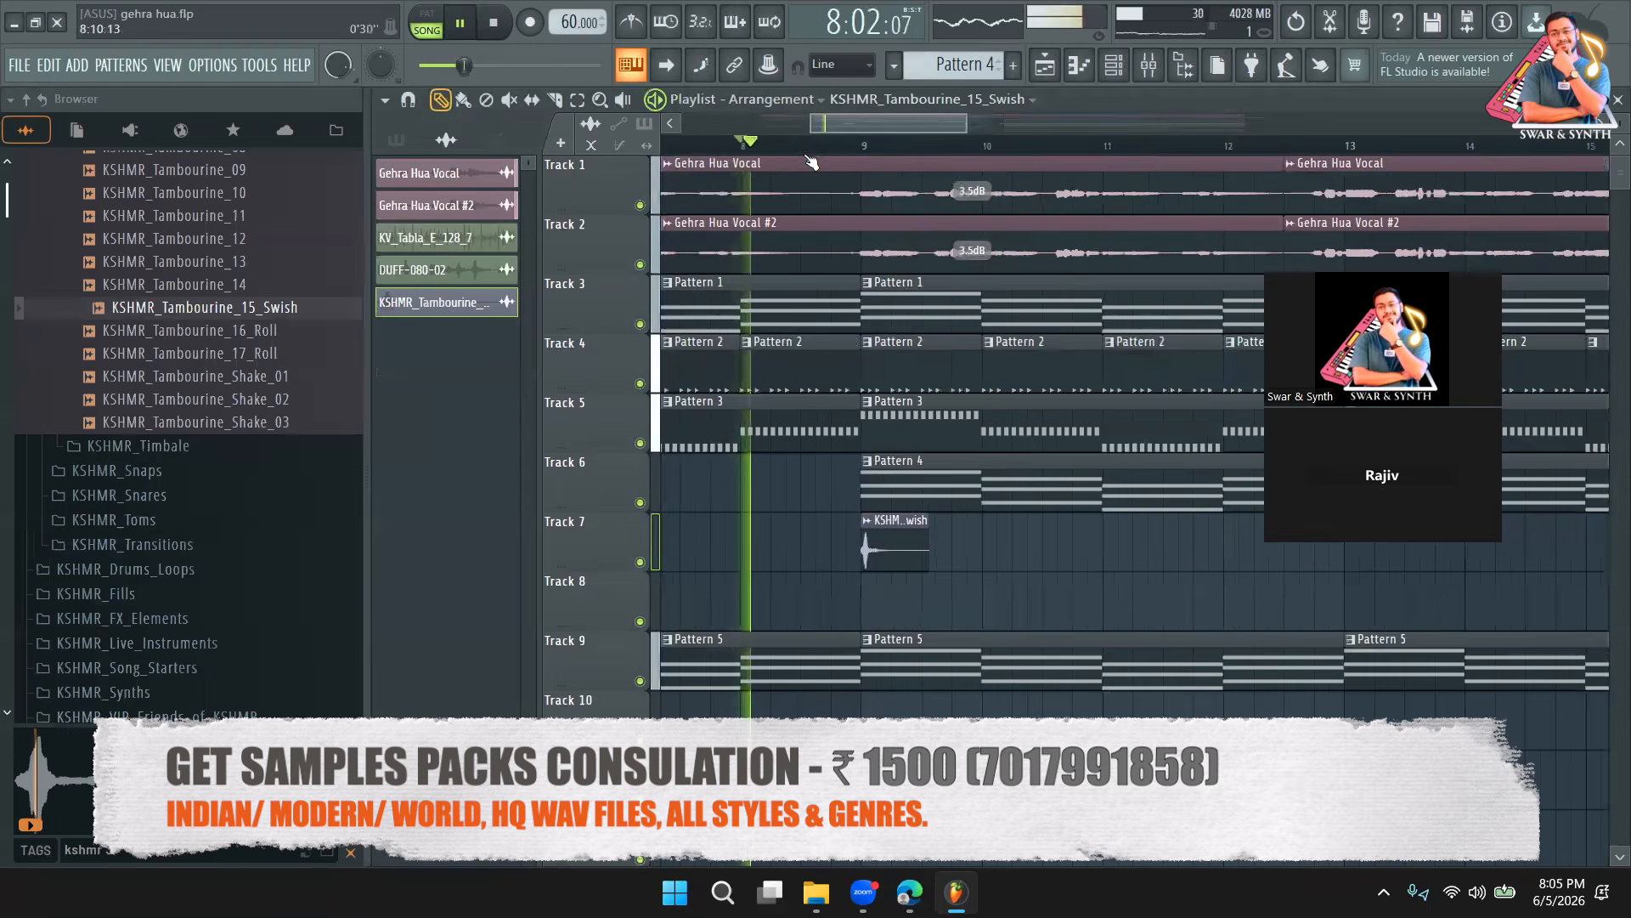
pyautogui.scroll(2, 832, 176)
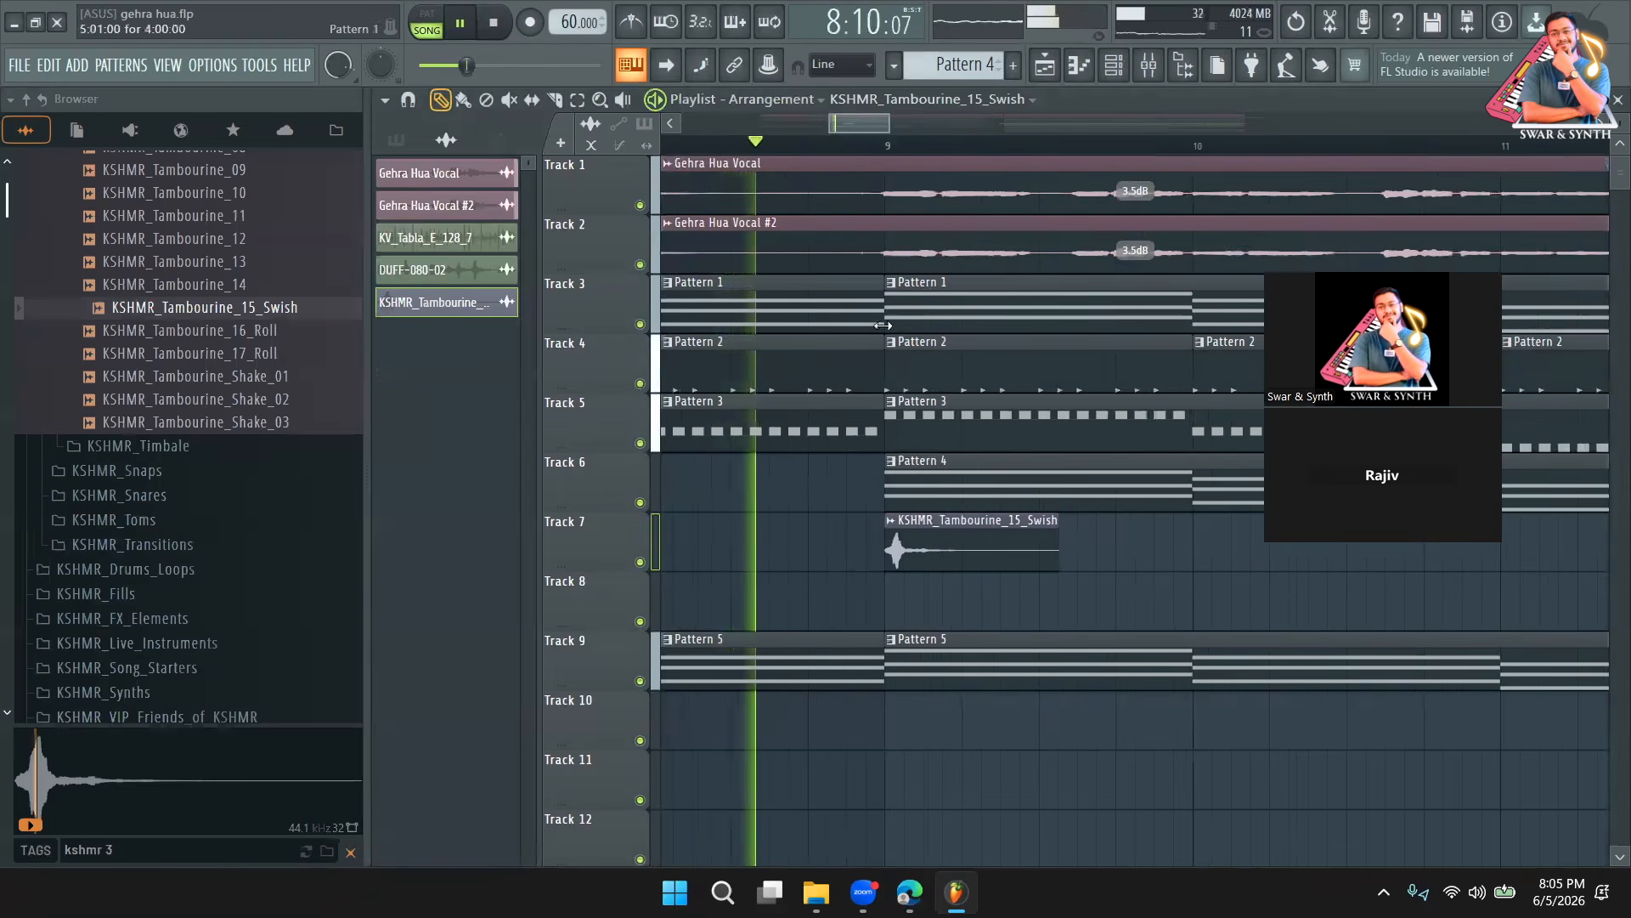
pyautogui.scroll(2, 868, 158)
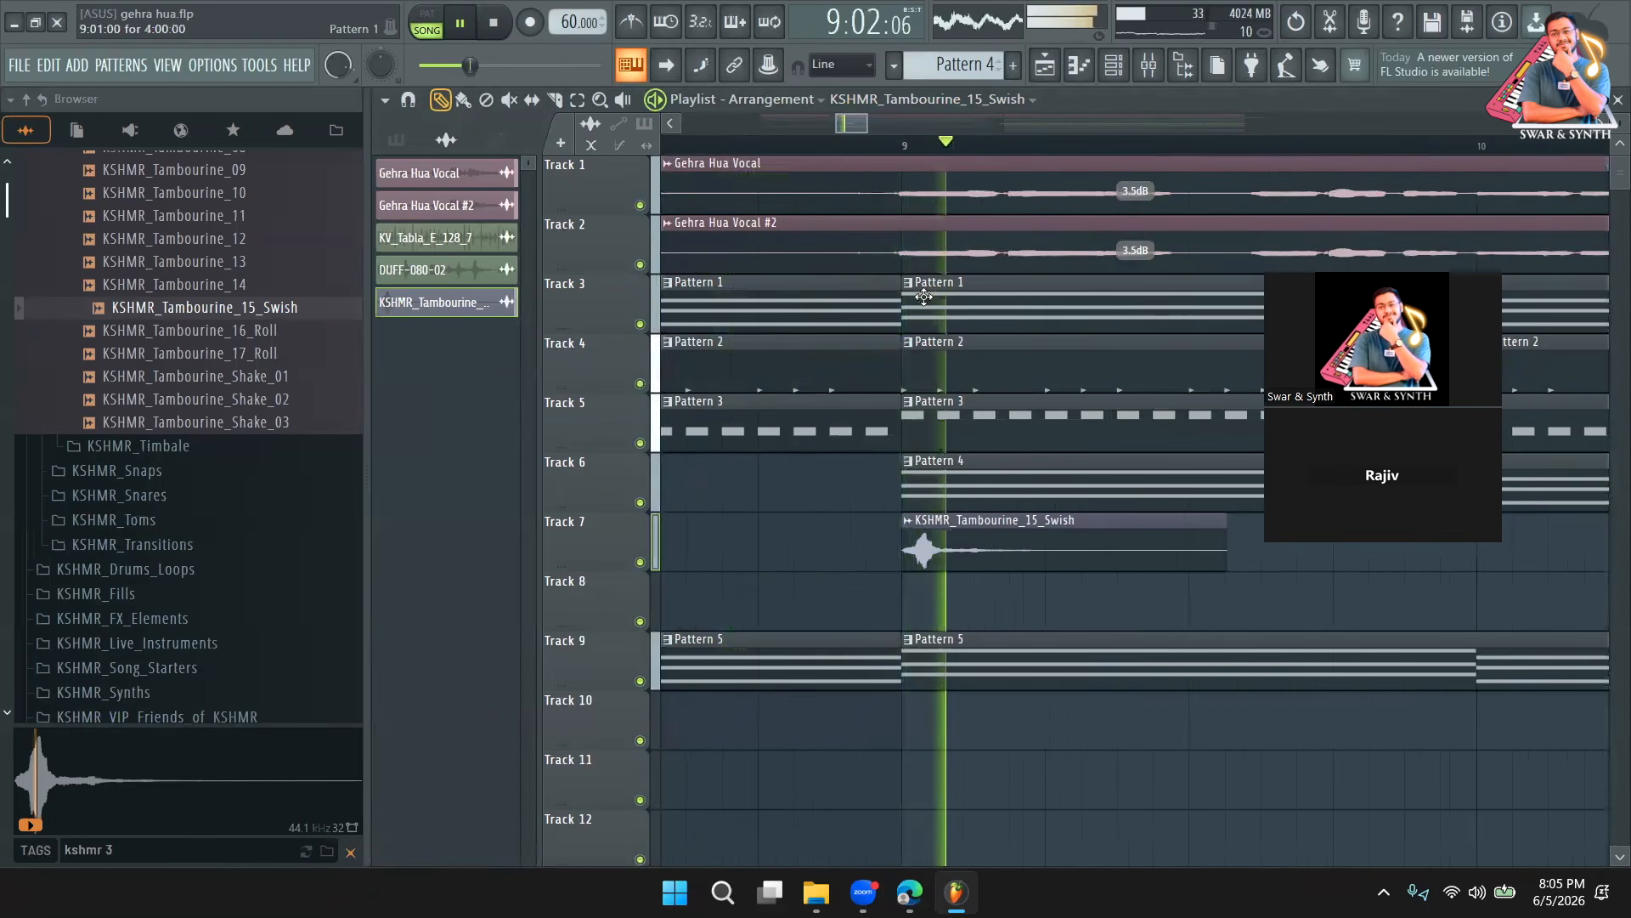
# Shift the tambourine swish clip slightly earlier so its peak lands on bar 9, and play the arrangement from bar 8.
pyautogui.moveTo(1001, 533); pyautogui.dragTo(978, 532)
pyautogui.press('space')
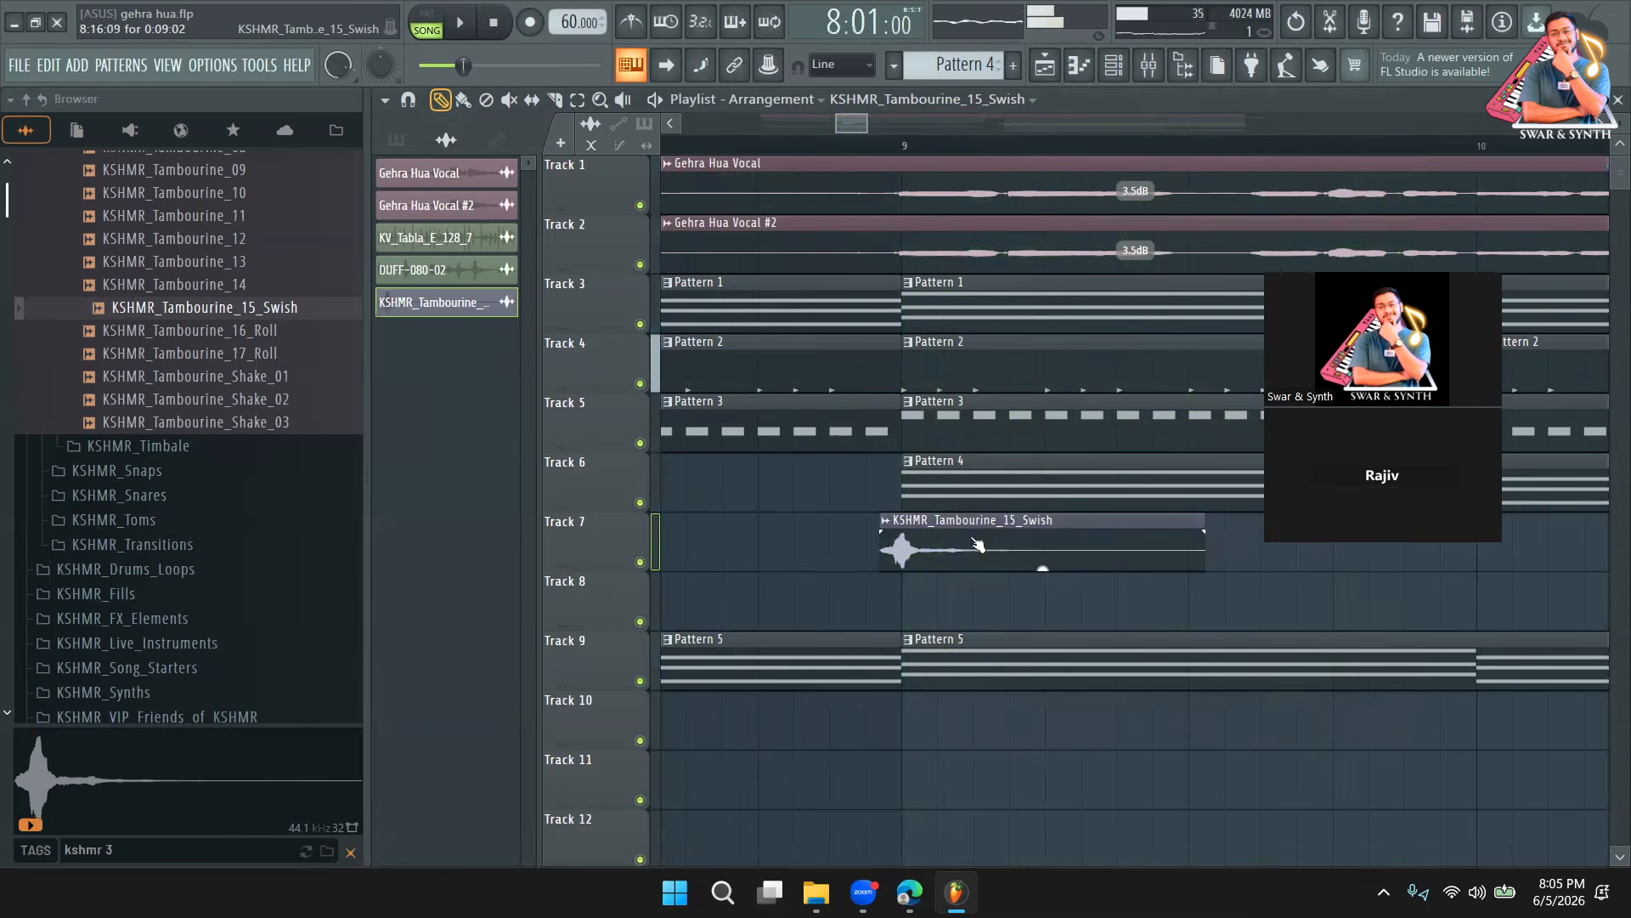
pyautogui.doubleClick(978, 545)
pyautogui.press('space')
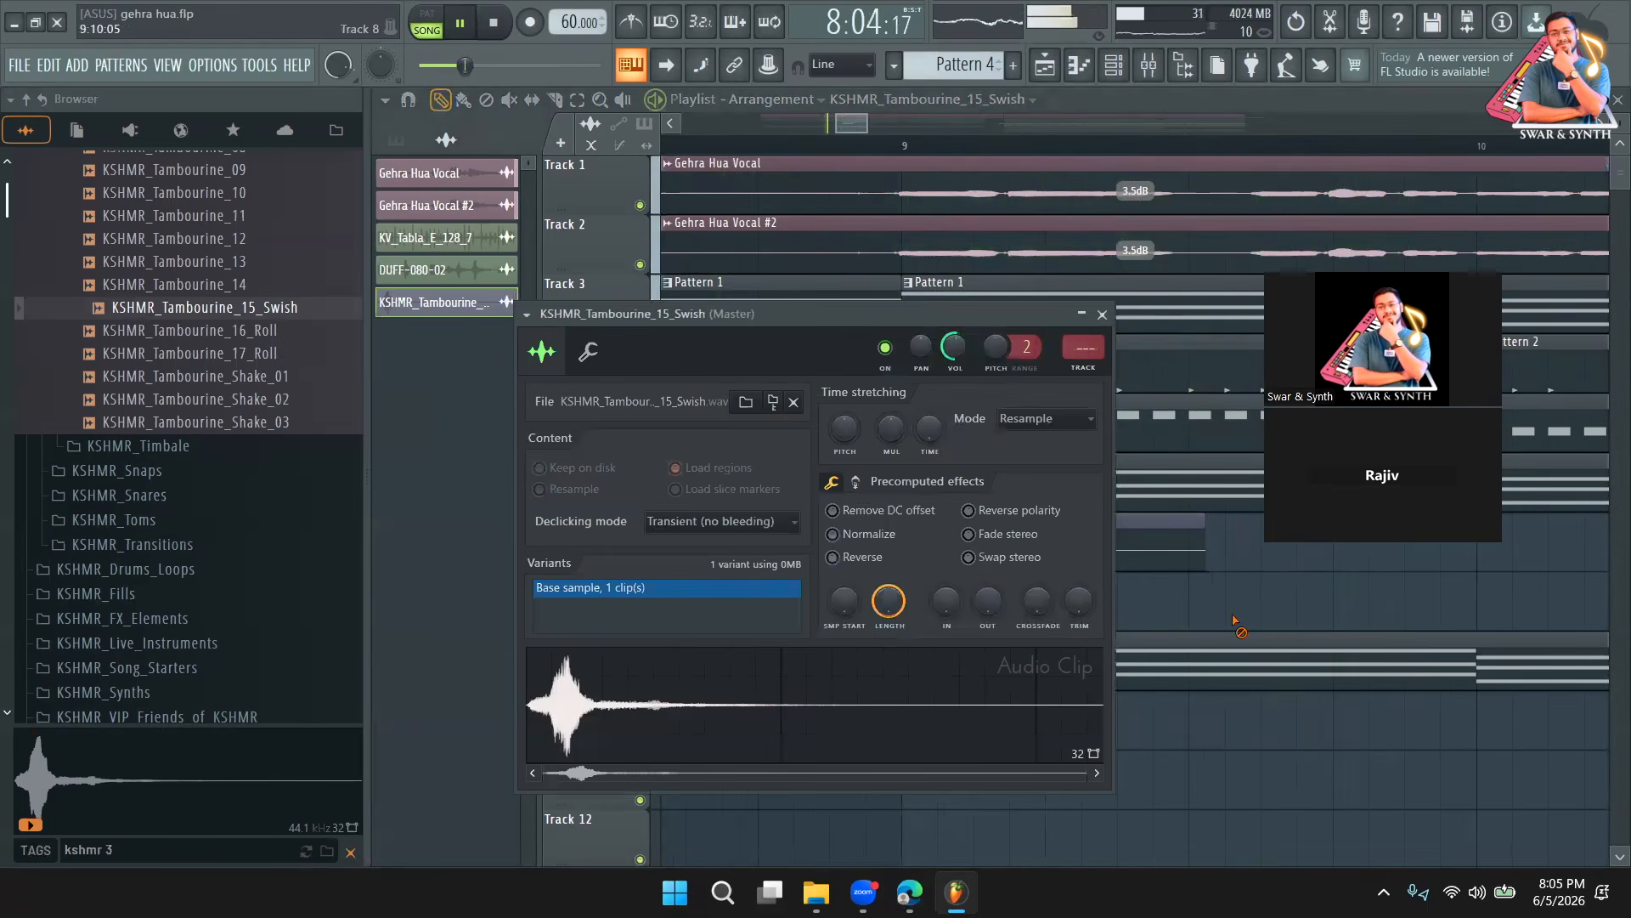
pyautogui.click(1102, 314)
pyautogui.moveTo(867, 123); pyautogui.dragTo(987, 122)
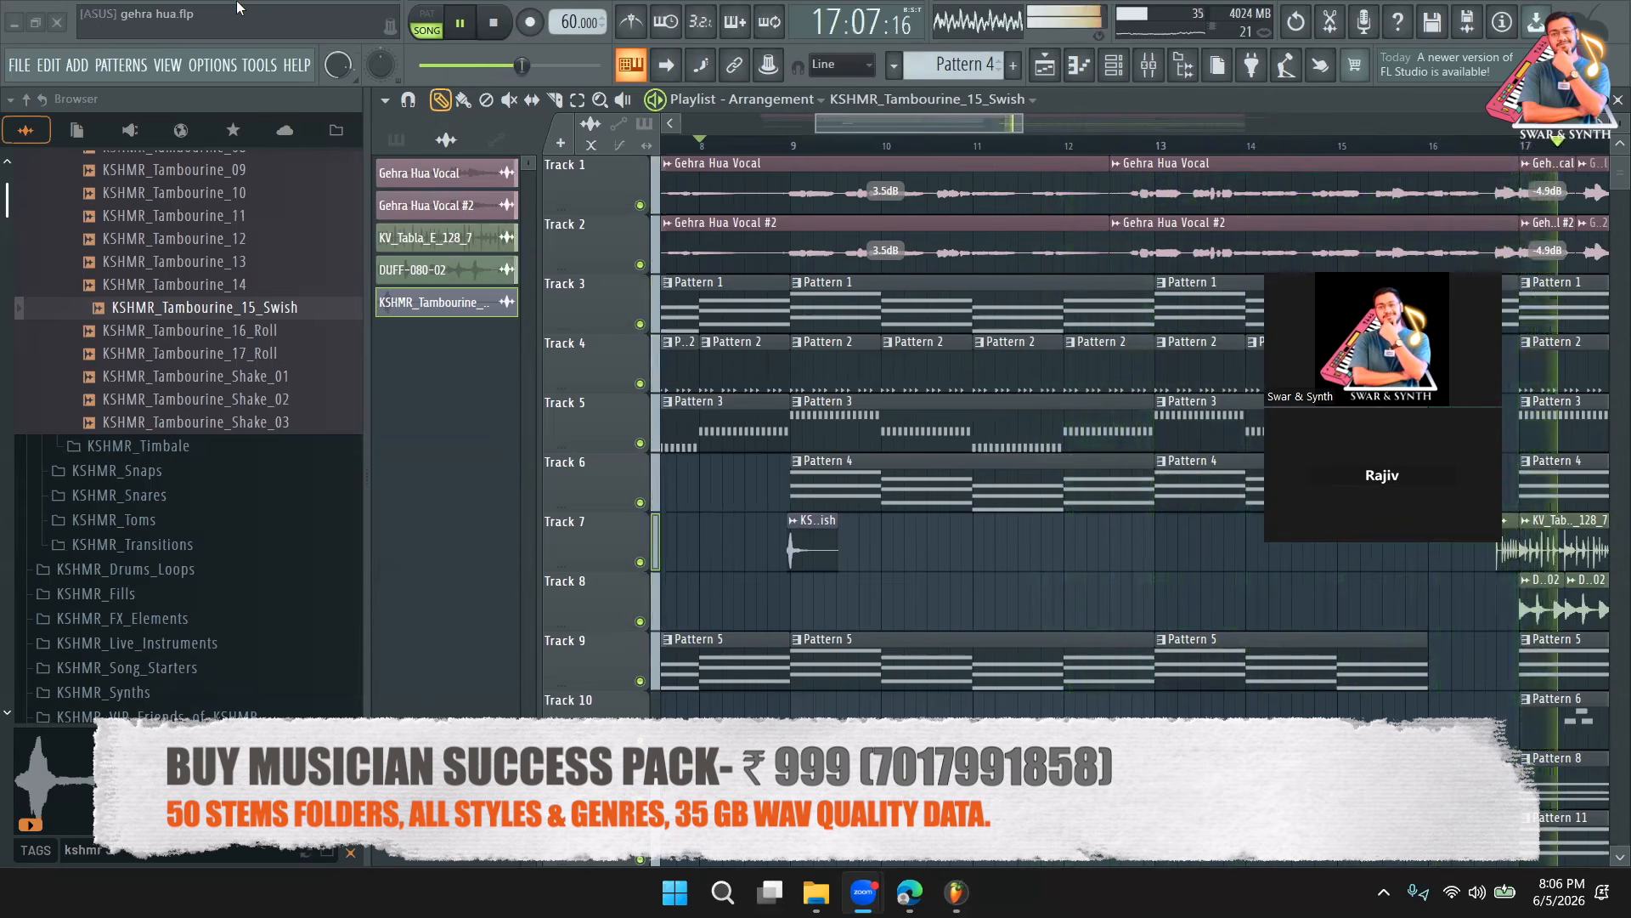
pyautogui.scroll(-5, 1355, 219)
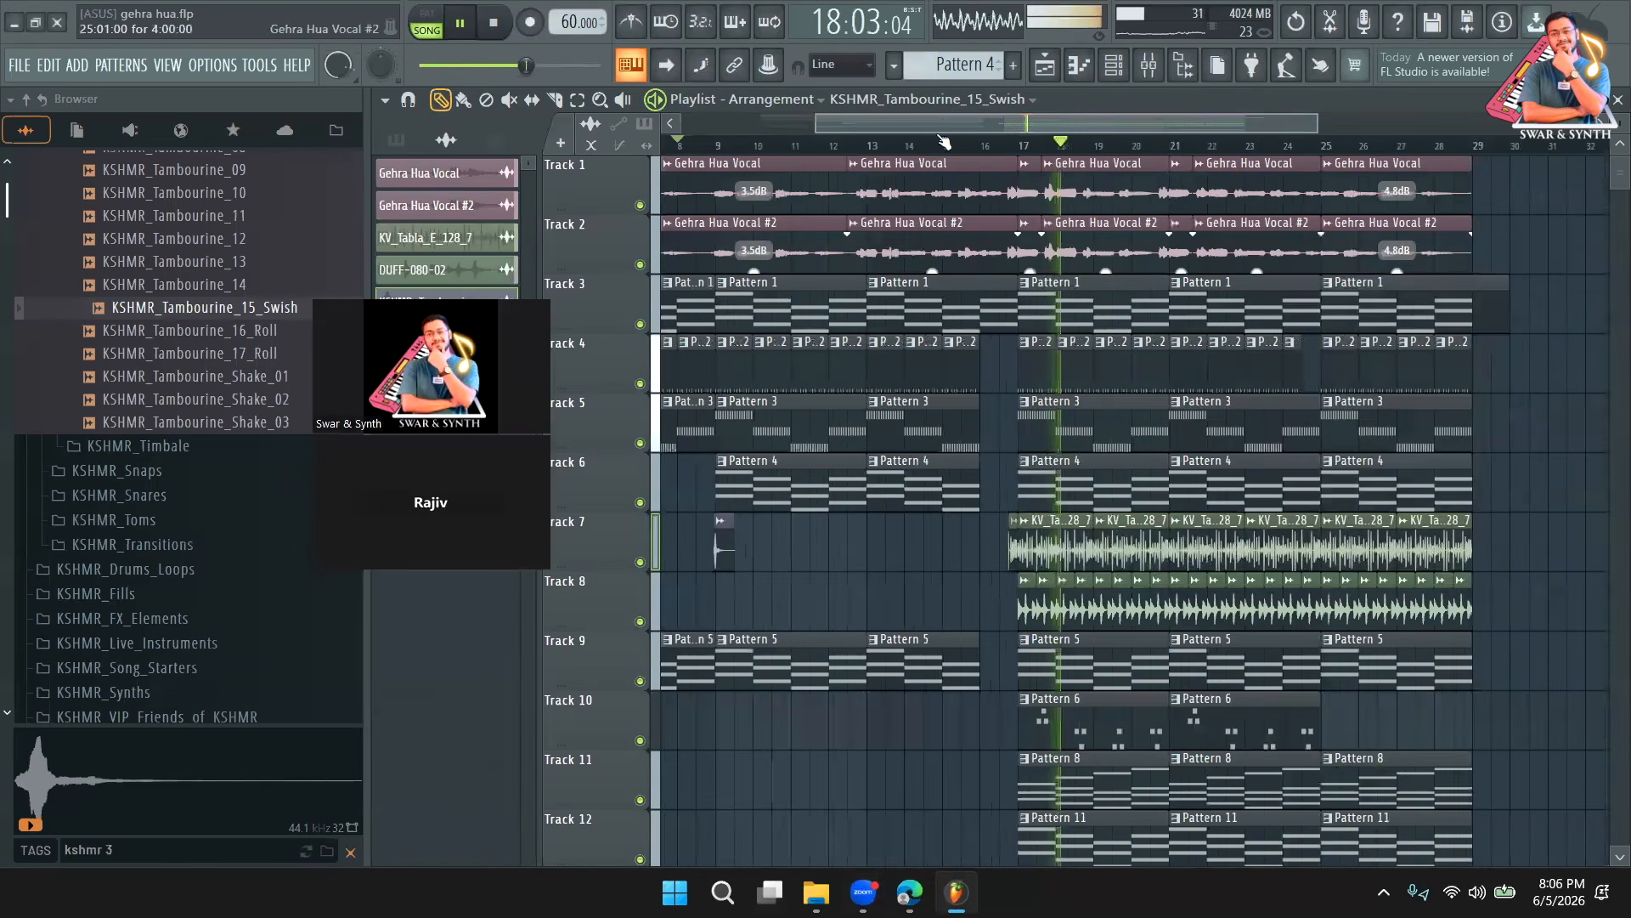
pyautogui.press('space')
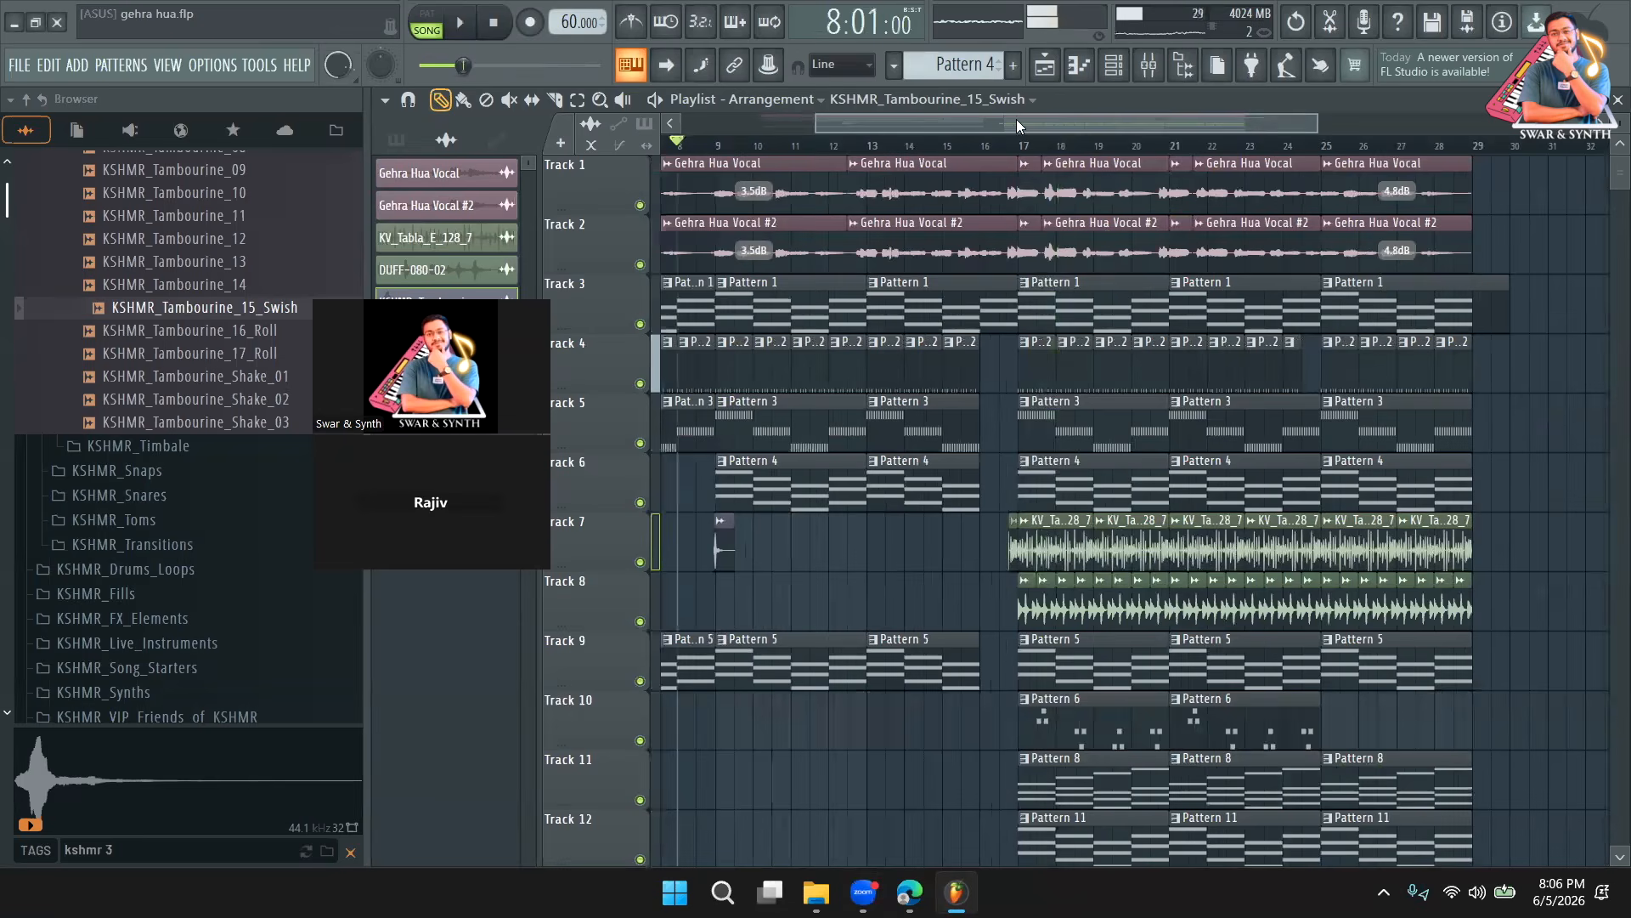
# Set the playback position to bar 17 and try loading the Flexion effect in the Master track's first slot.
pyautogui.click(1035, 162)
pyautogui.click(1035, 147)
pyautogui.press('F9')
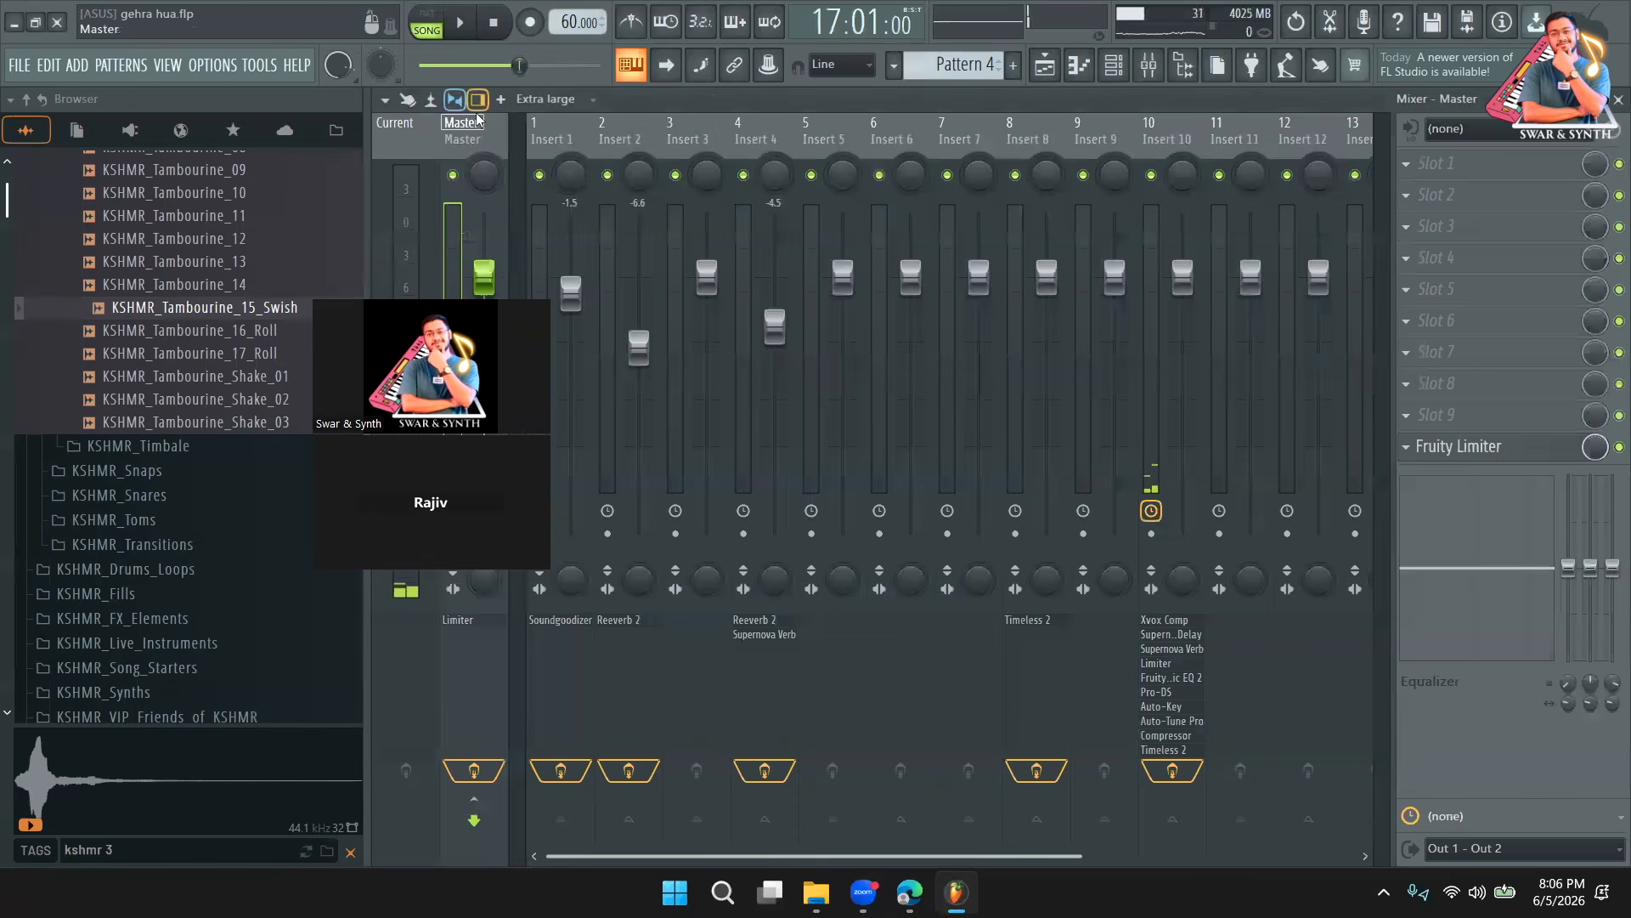
pyautogui.click(1480, 173)
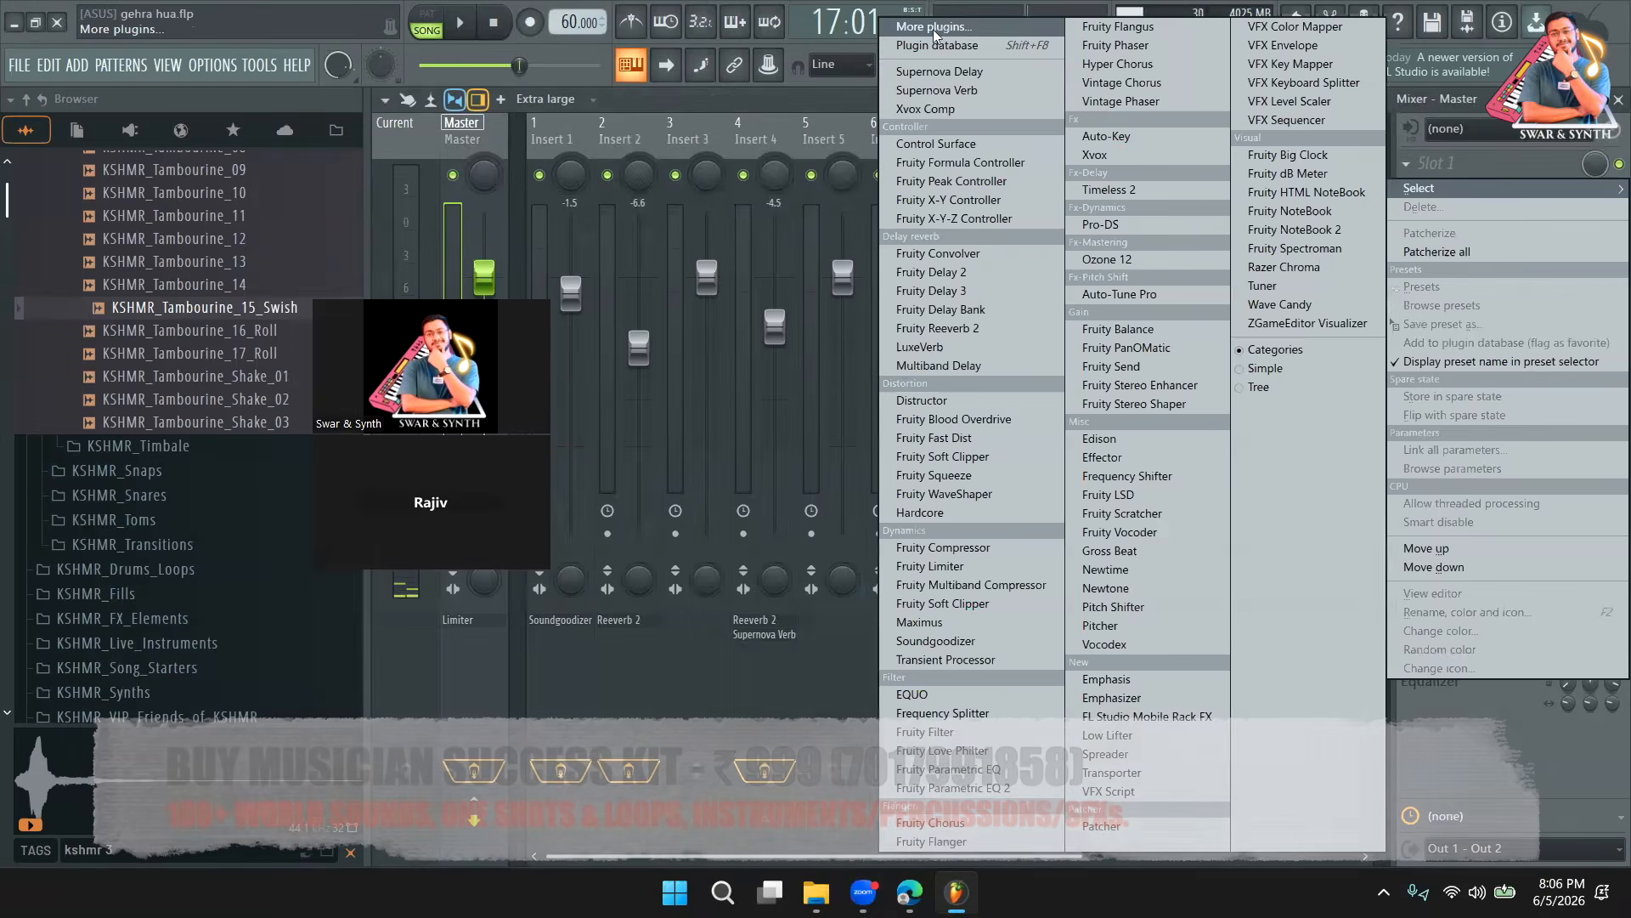
pyautogui.click(937, 32)
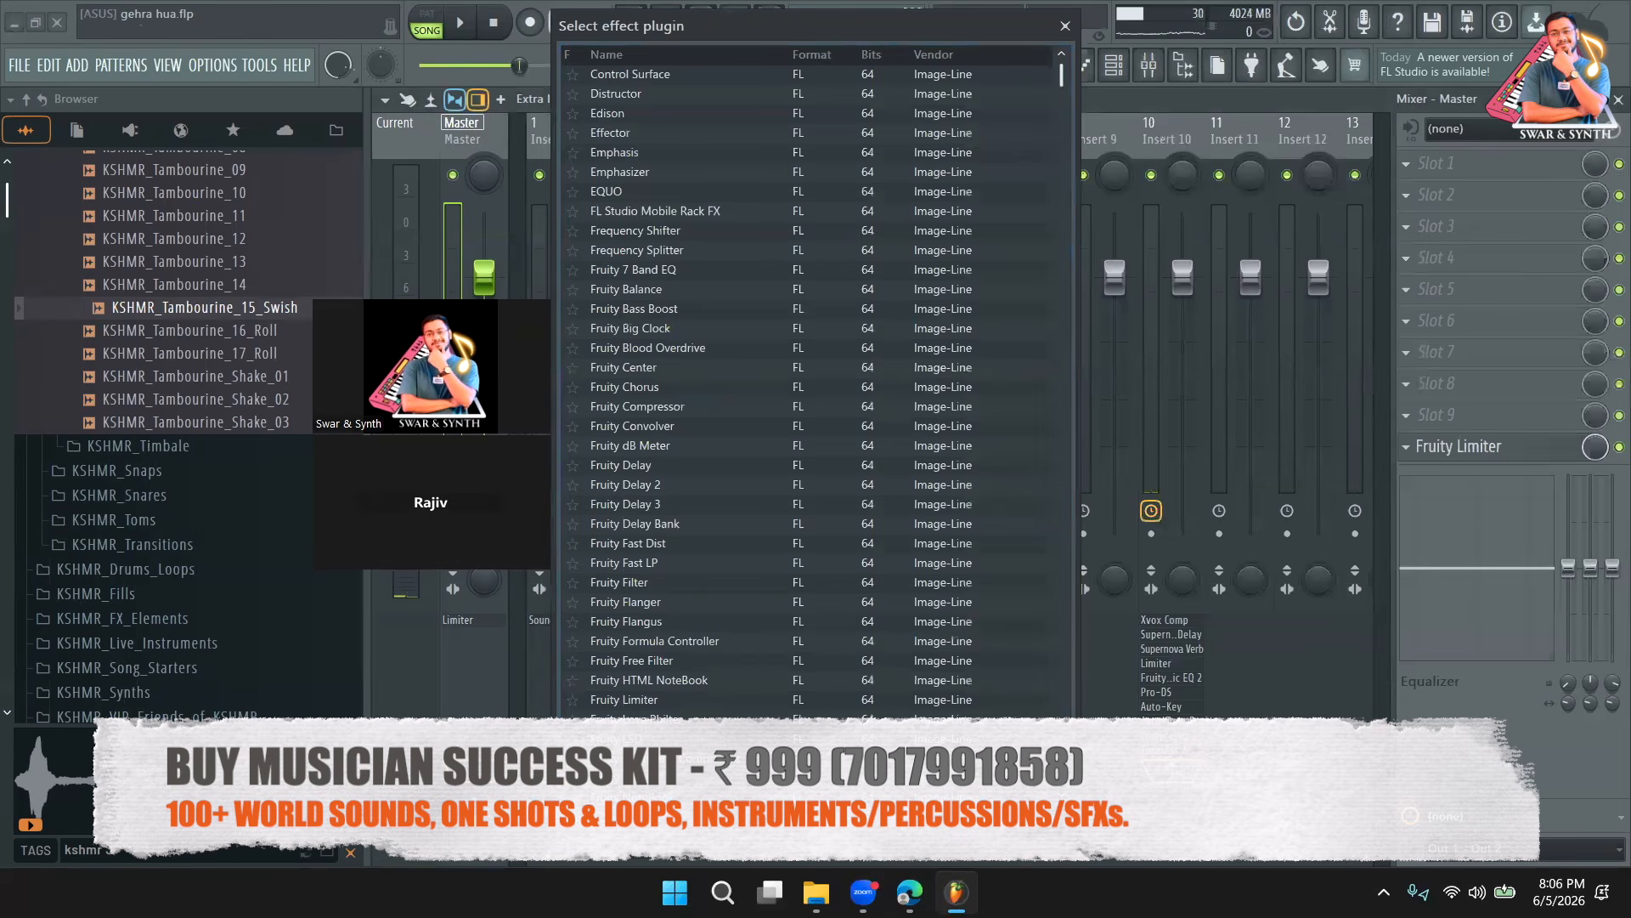
pyautogui.write('flex')
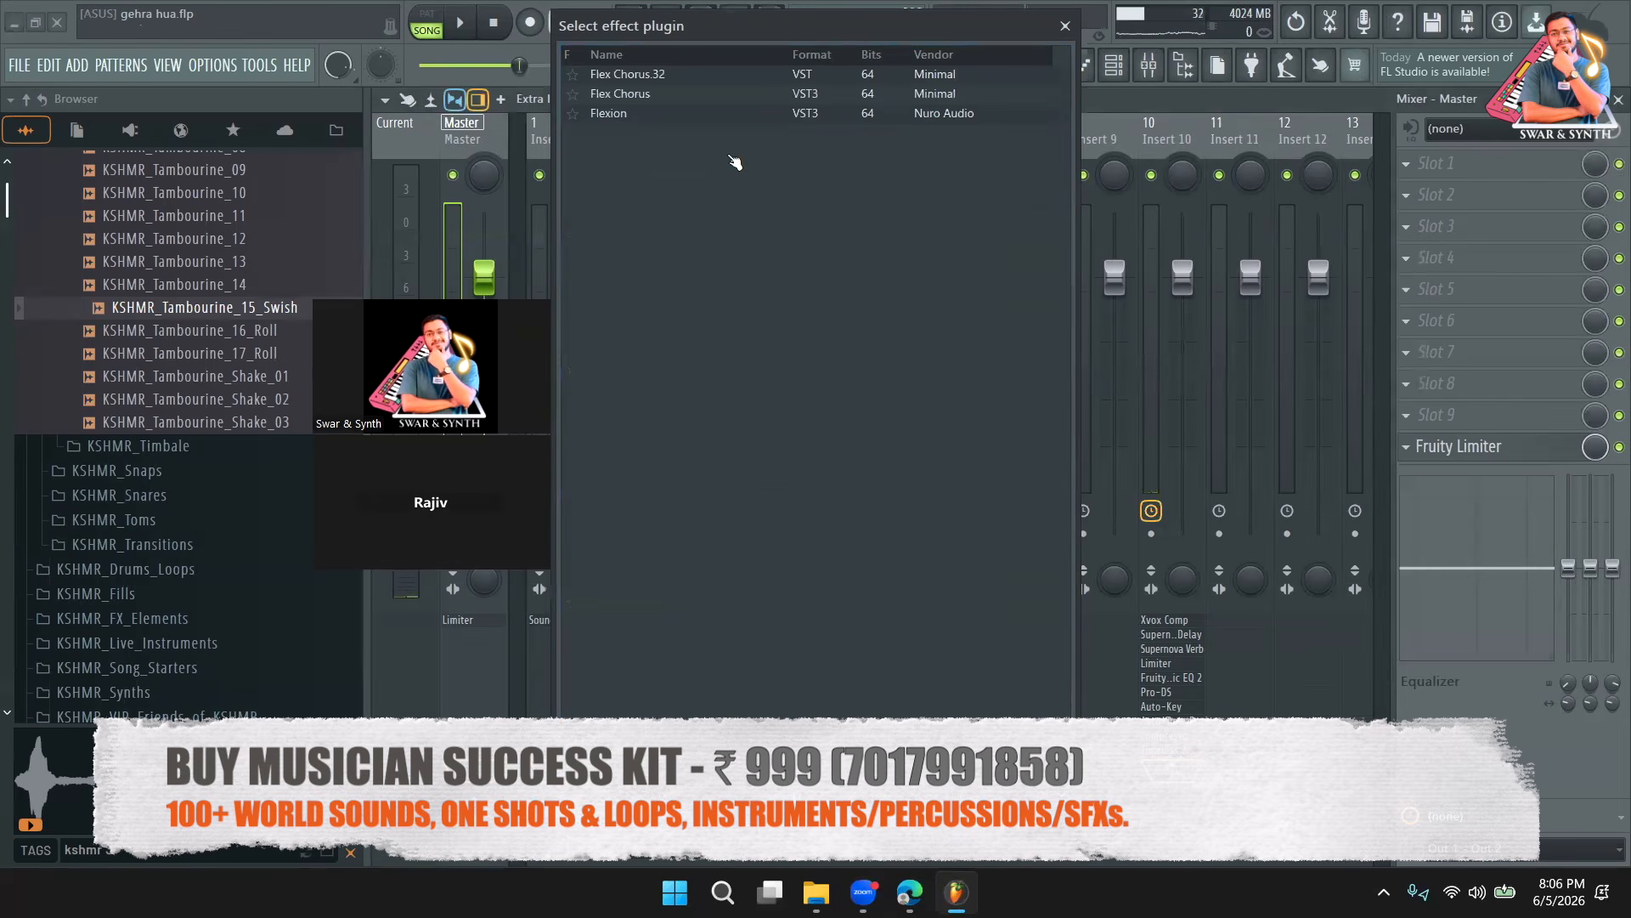
pyautogui.doubleClick(694, 113)
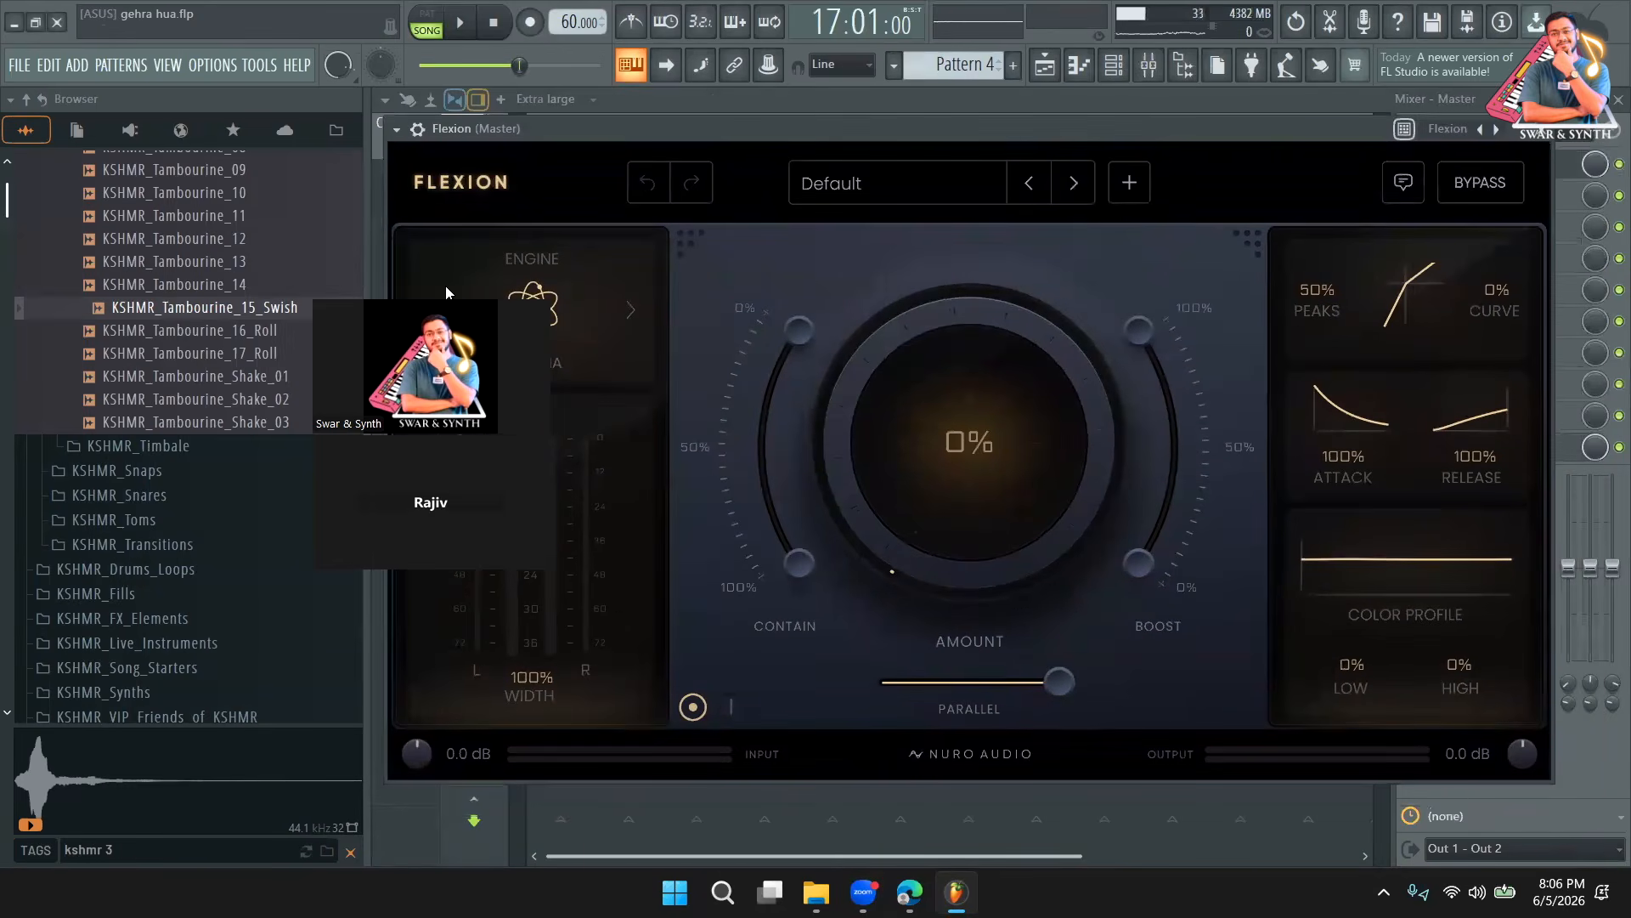
pyautogui.moveTo(447, 292); pyautogui.dragTo(219, 264)
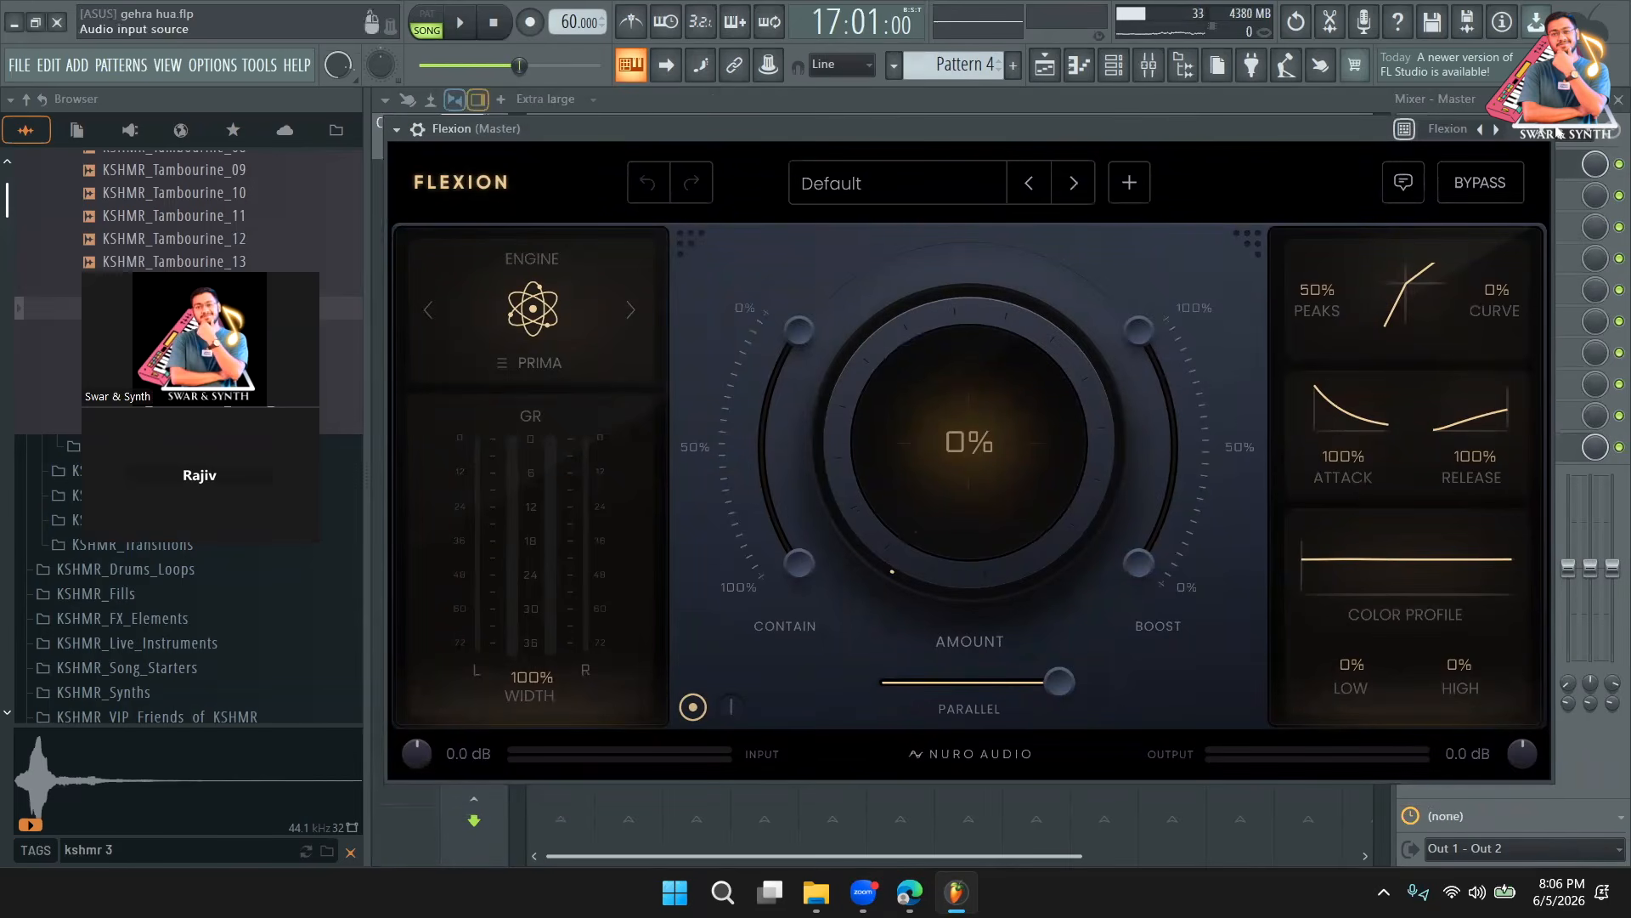
pyautogui.click(1537, 133)
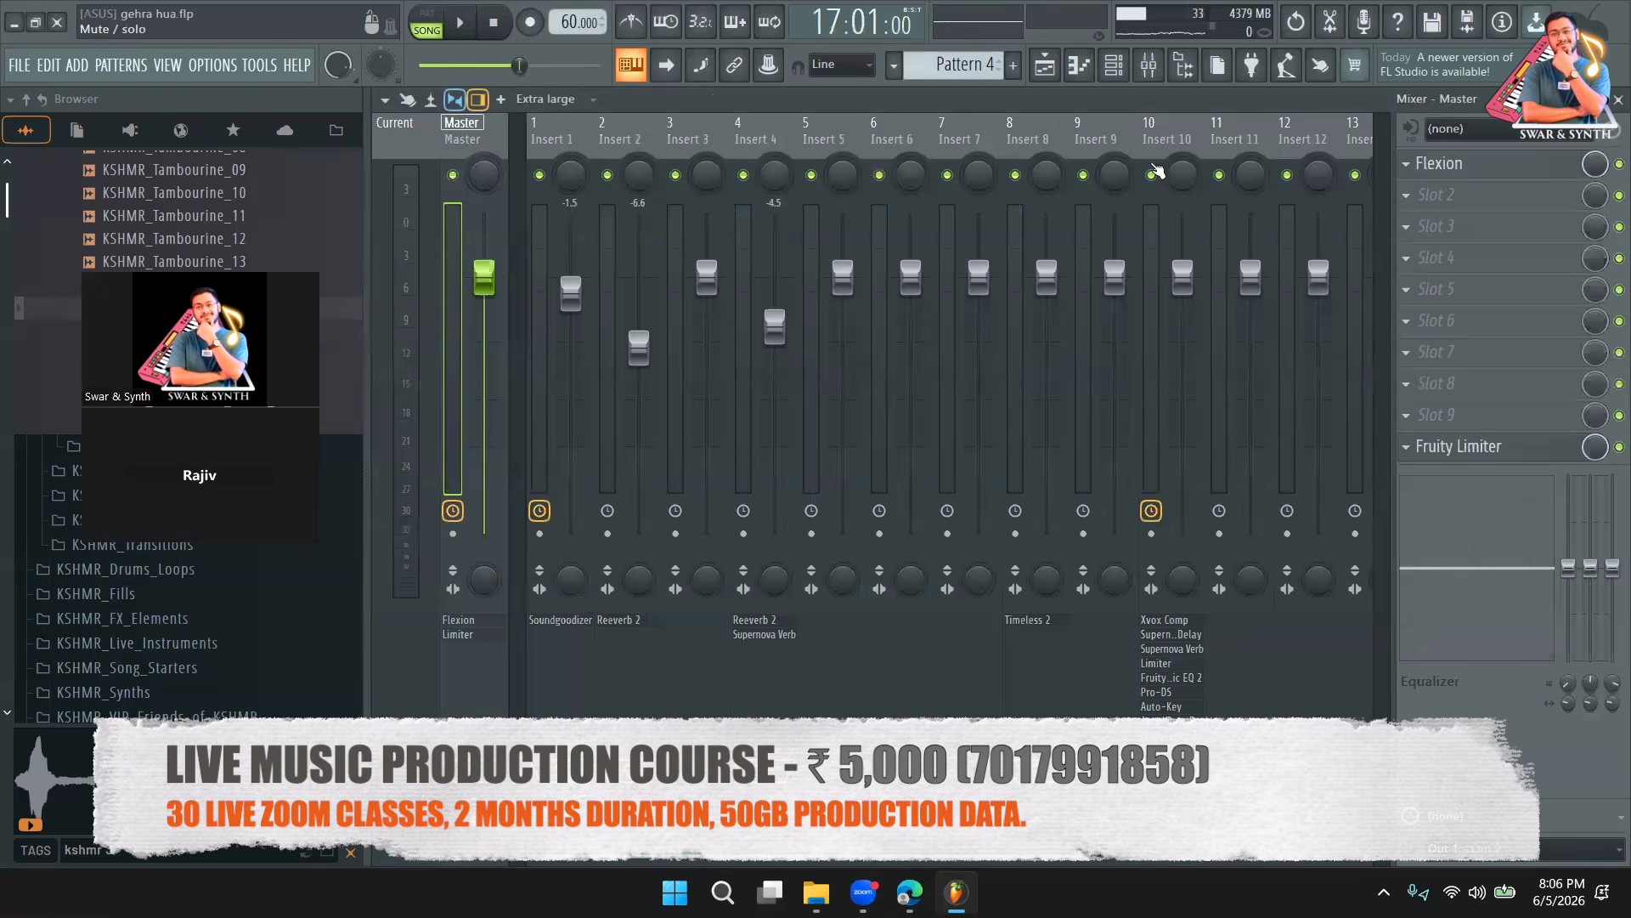
# Check the effect chain on Insert 10 and remove Flexion from the Master track.
pyautogui.click(1157, 146)
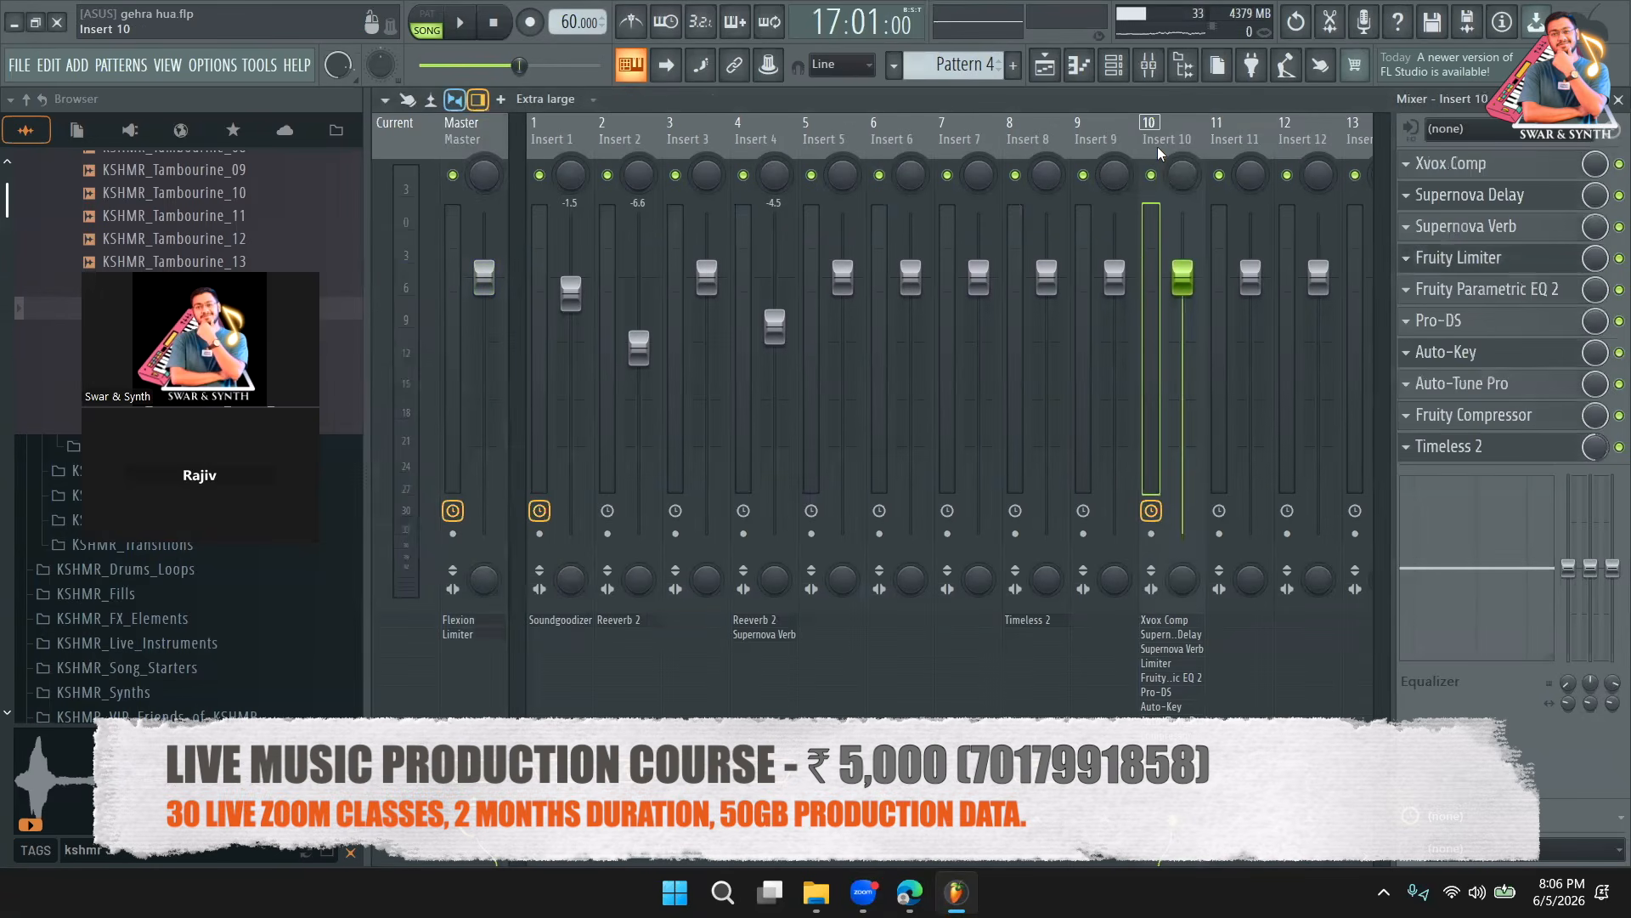
pyautogui.click(486, 141)
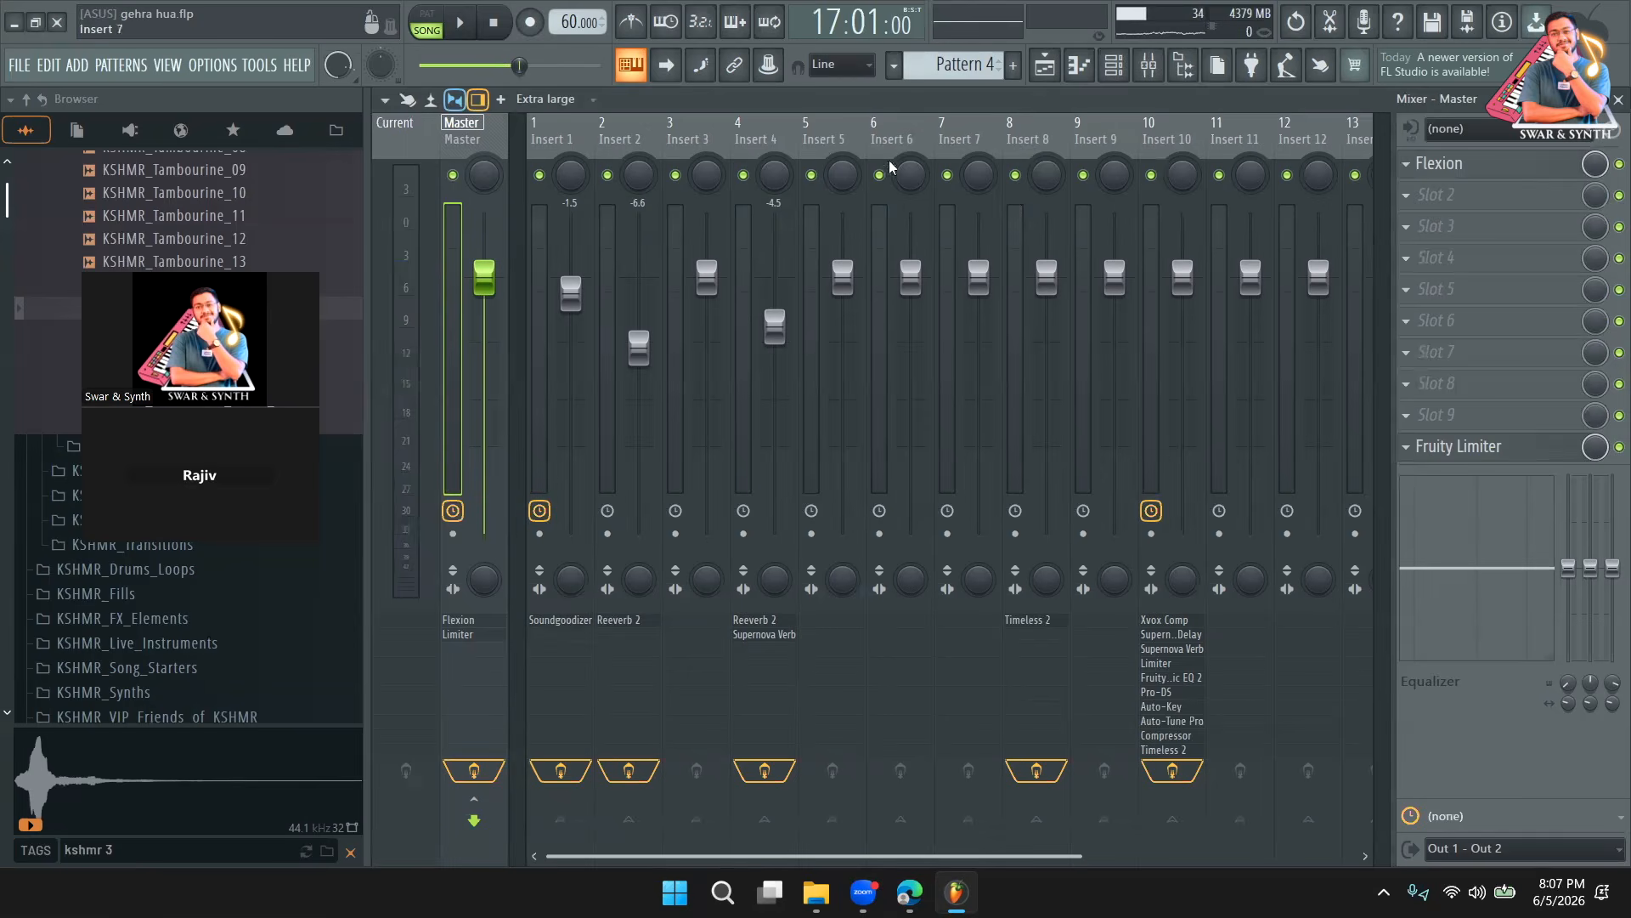
pyautogui.click(1409, 167)
pyautogui.click(1424, 209)
# Play from bar 17 and open the KV_Tabla_E_128_7 clip's settings to find its mixer track, showing the mixer.
pyautogui.press('space')
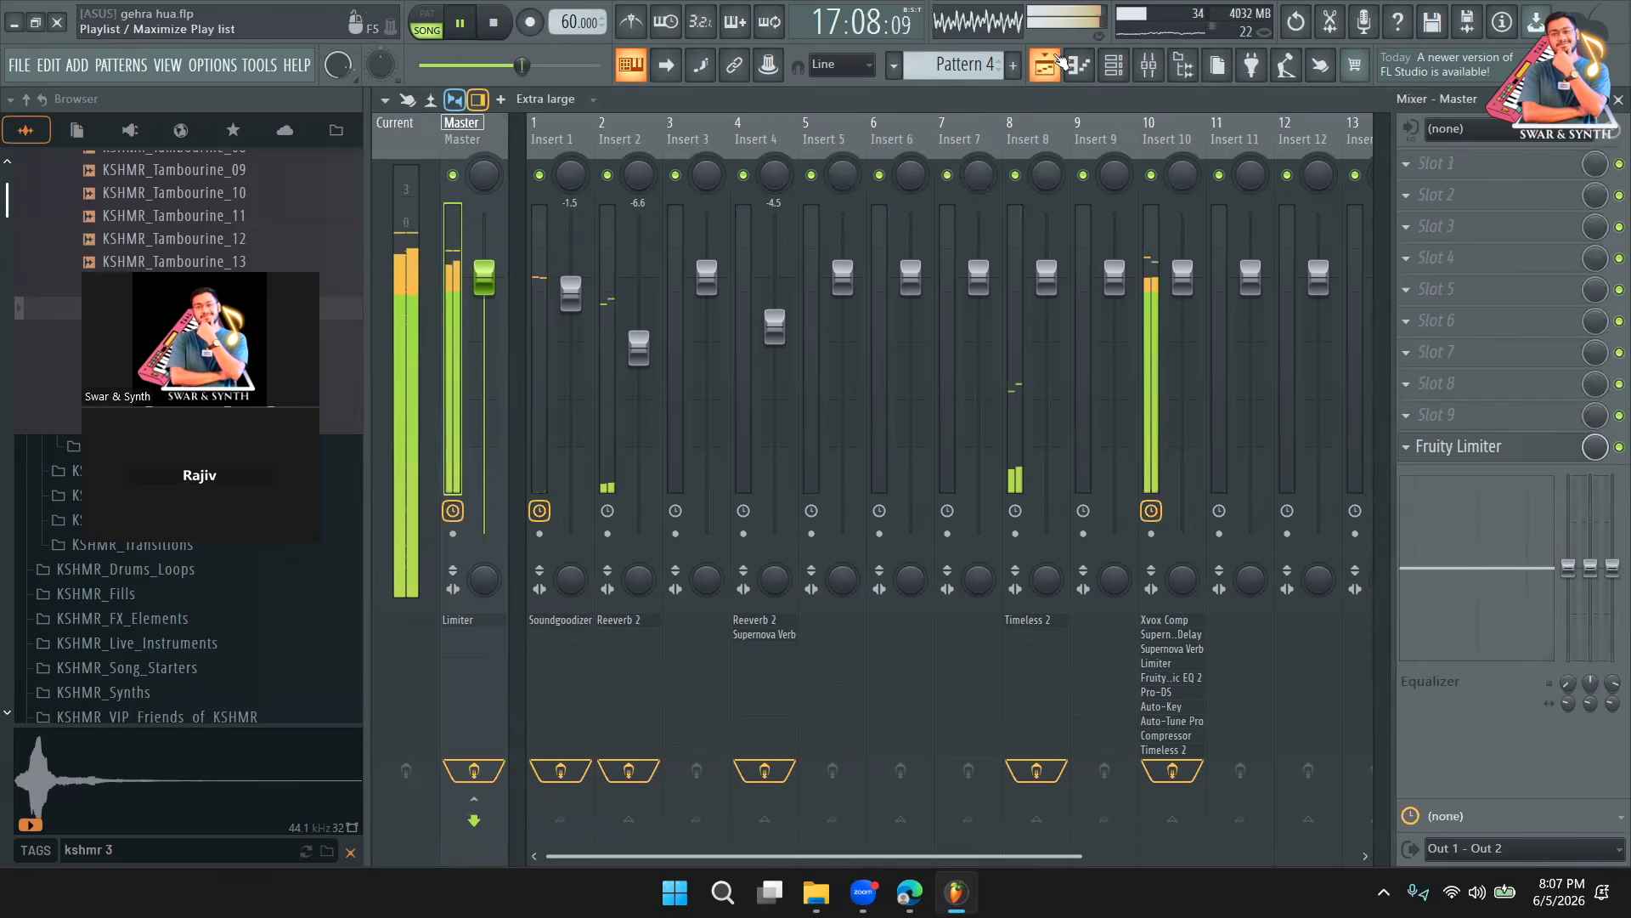
pyautogui.press('F5')
pyautogui.doubleClick(1069, 540)
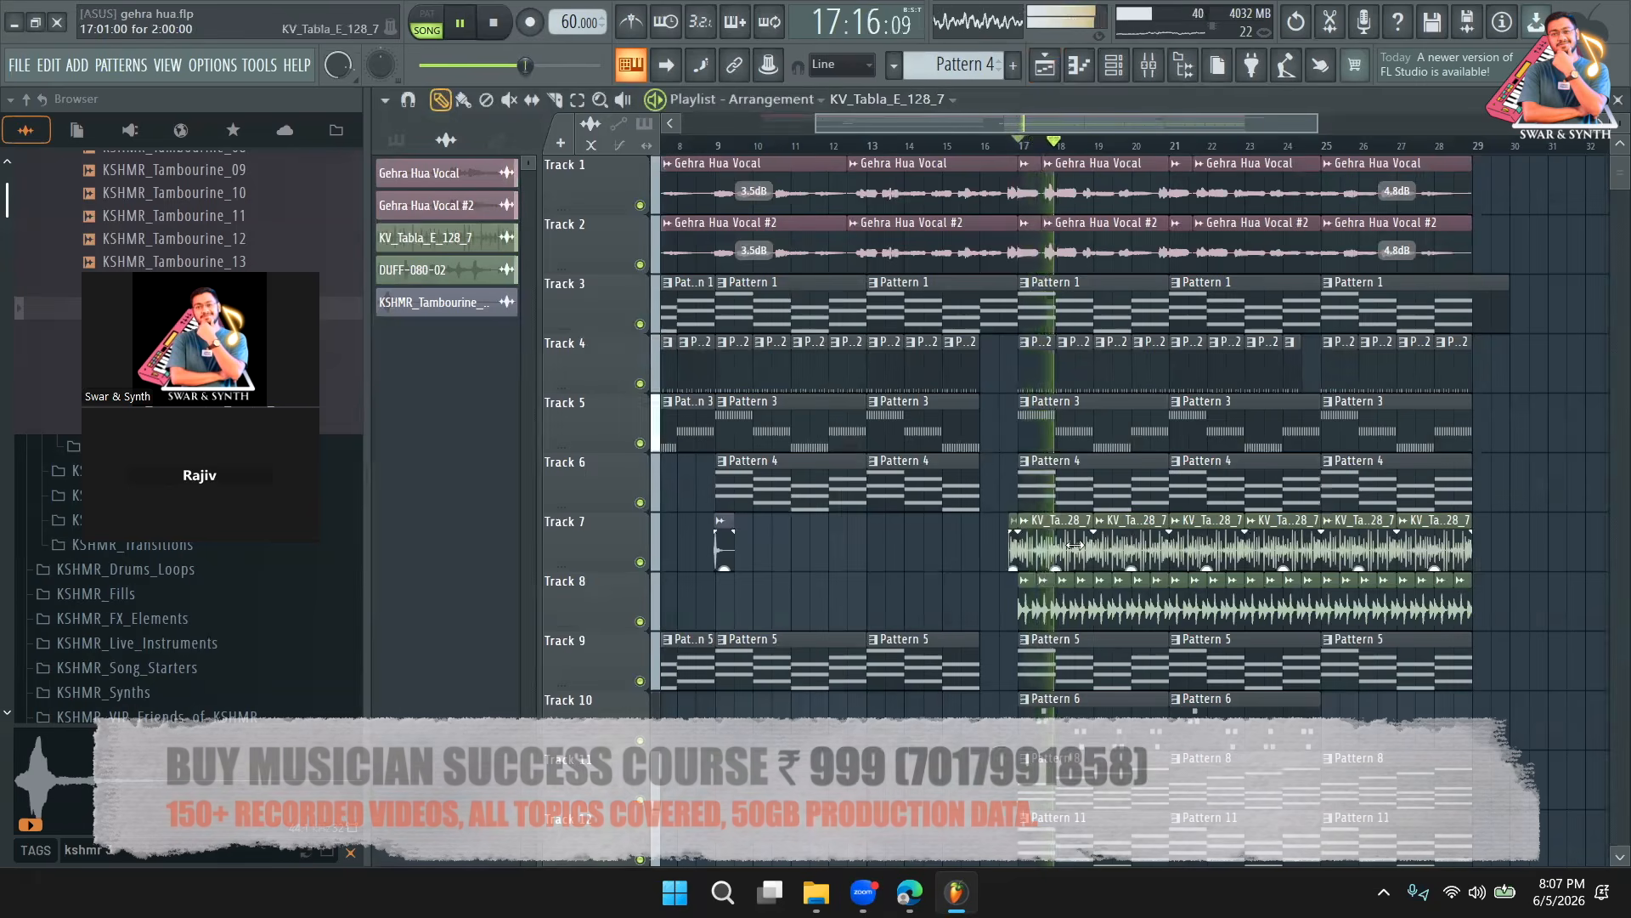
pyautogui.moveTo(1216, 207); pyautogui.dragTo(1215, 181)
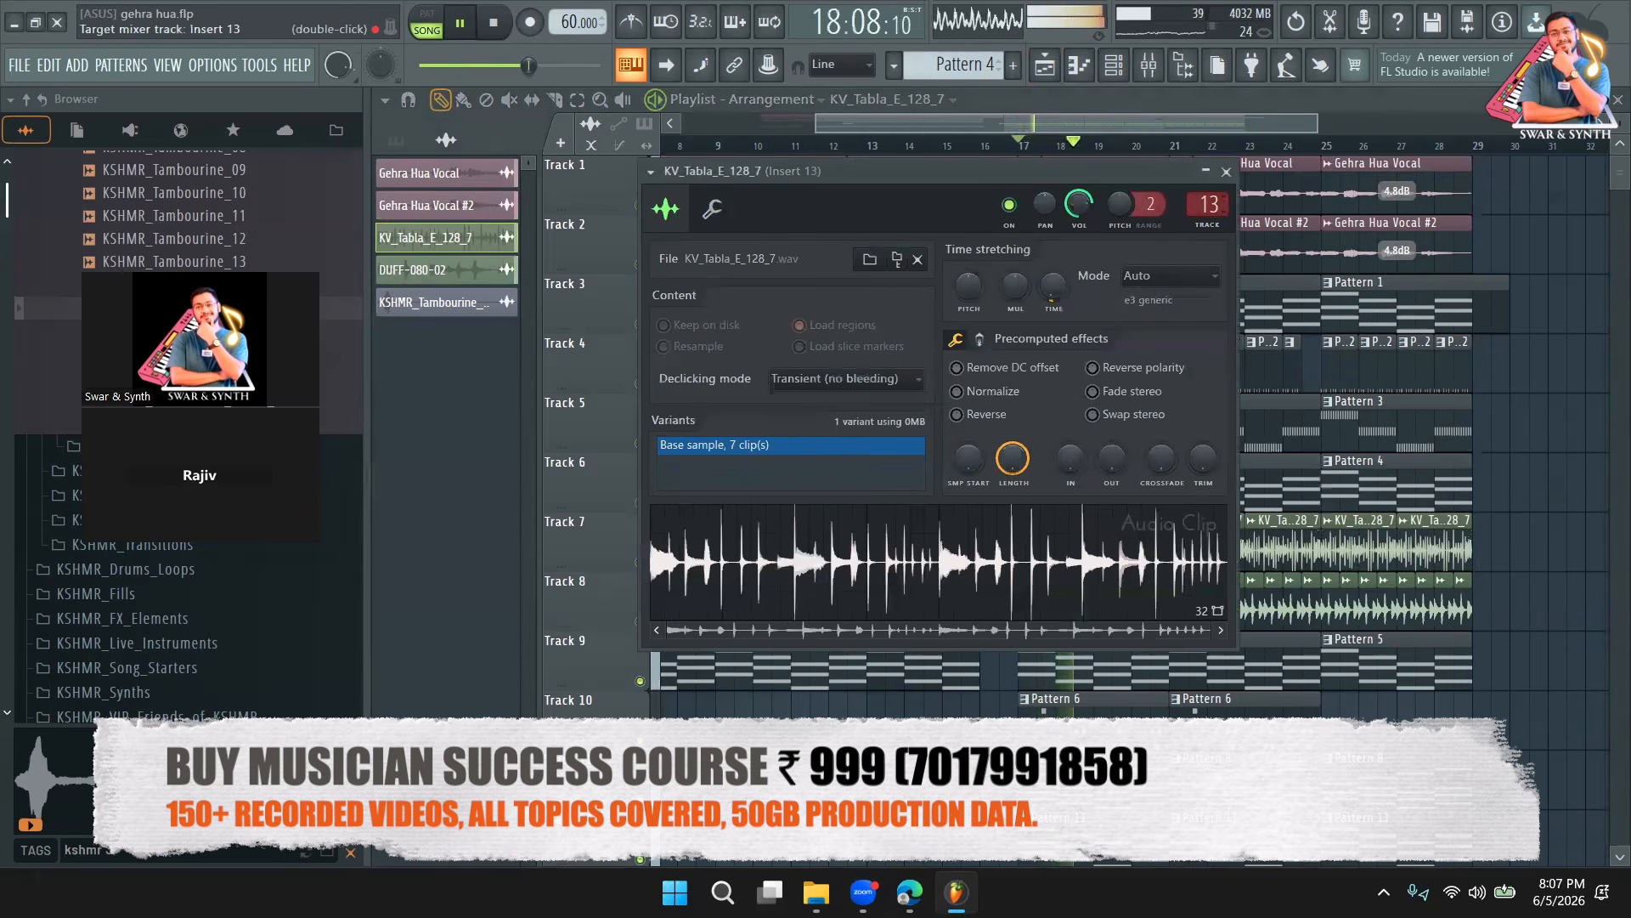
pyautogui.click(1149, 66)
pyautogui.press('space')
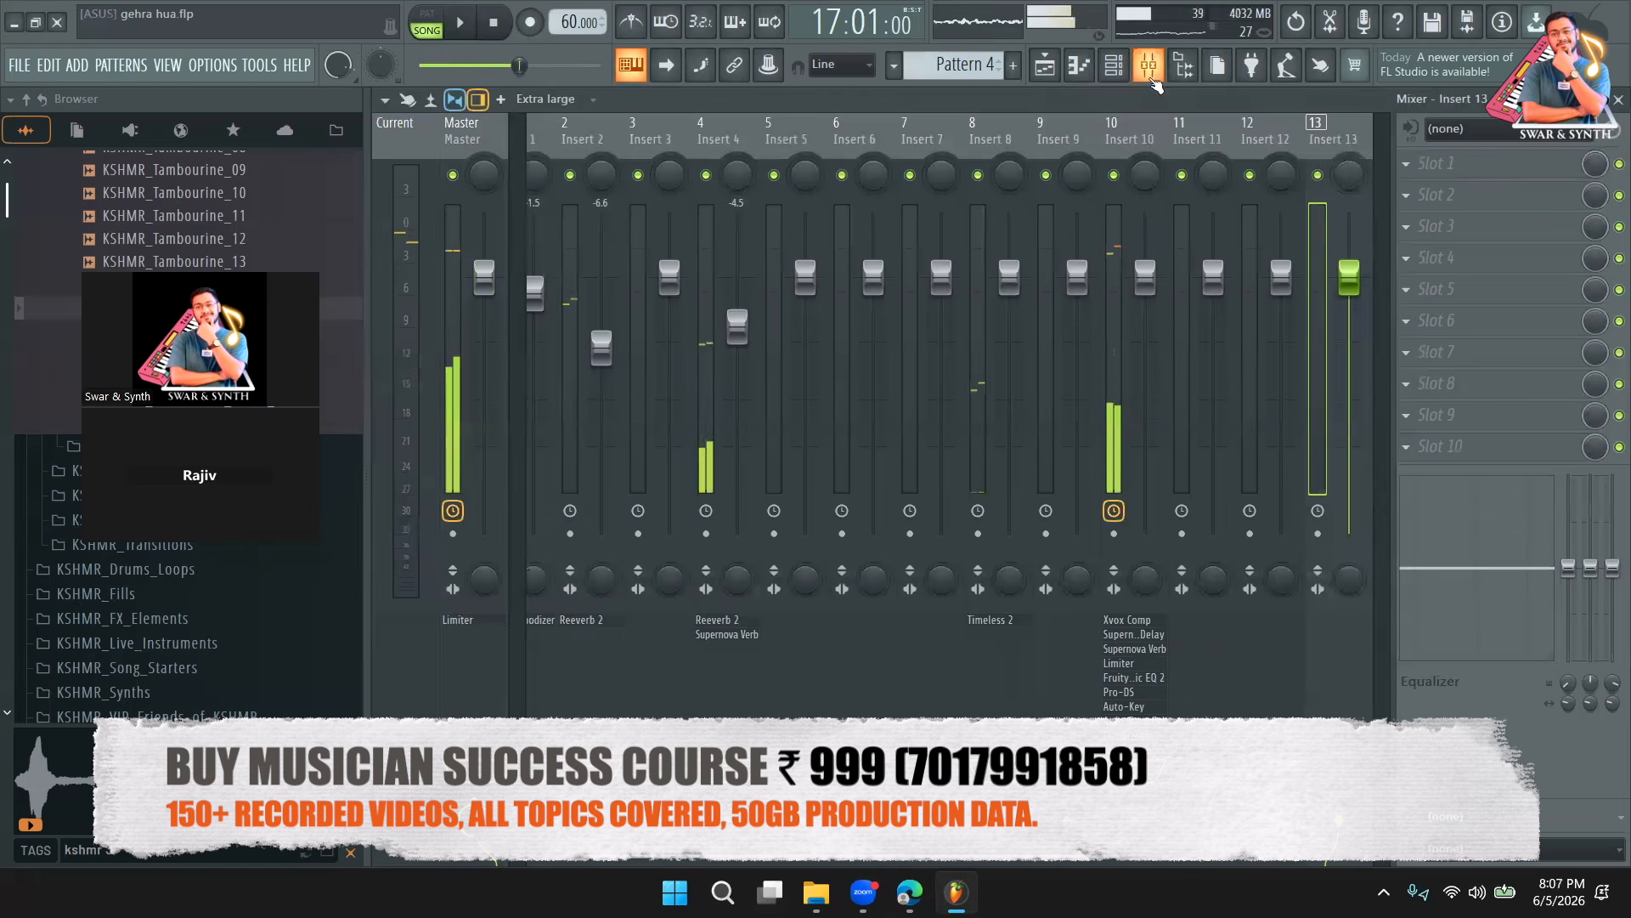
# Select Insert 13 in the mixer and monitor its level during playback from bar 17.
pyautogui.scroll(-3, 1328, 126)
pyautogui.click(1327, 127)
pyautogui.click(1136, 136)
pyautogui.press('space')
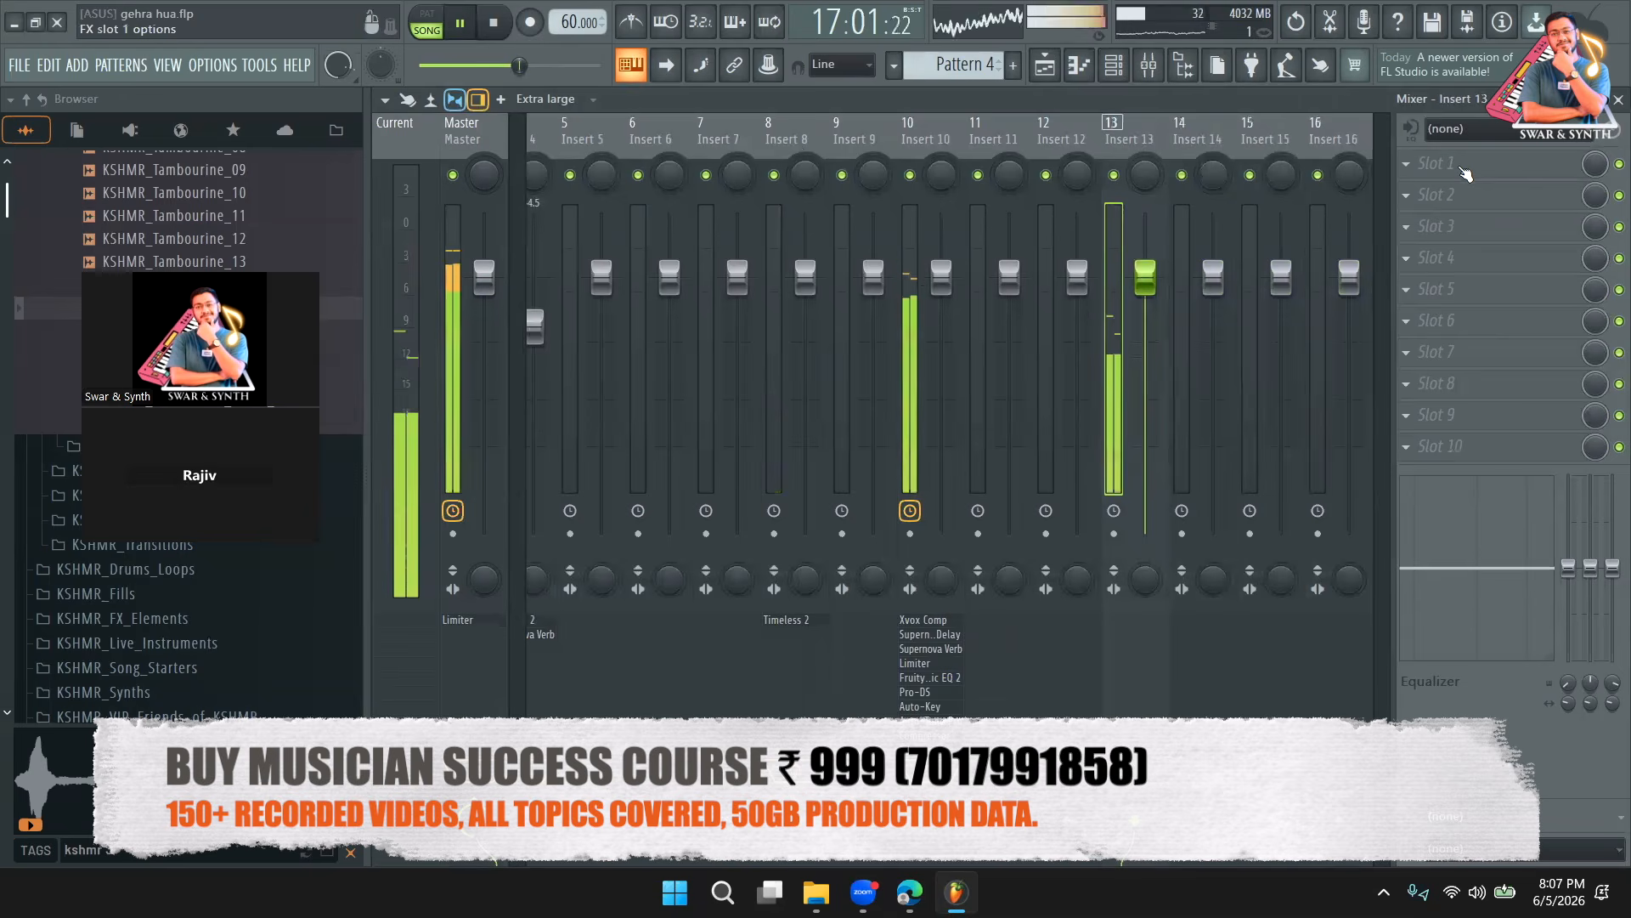
pyautogui.press('space')
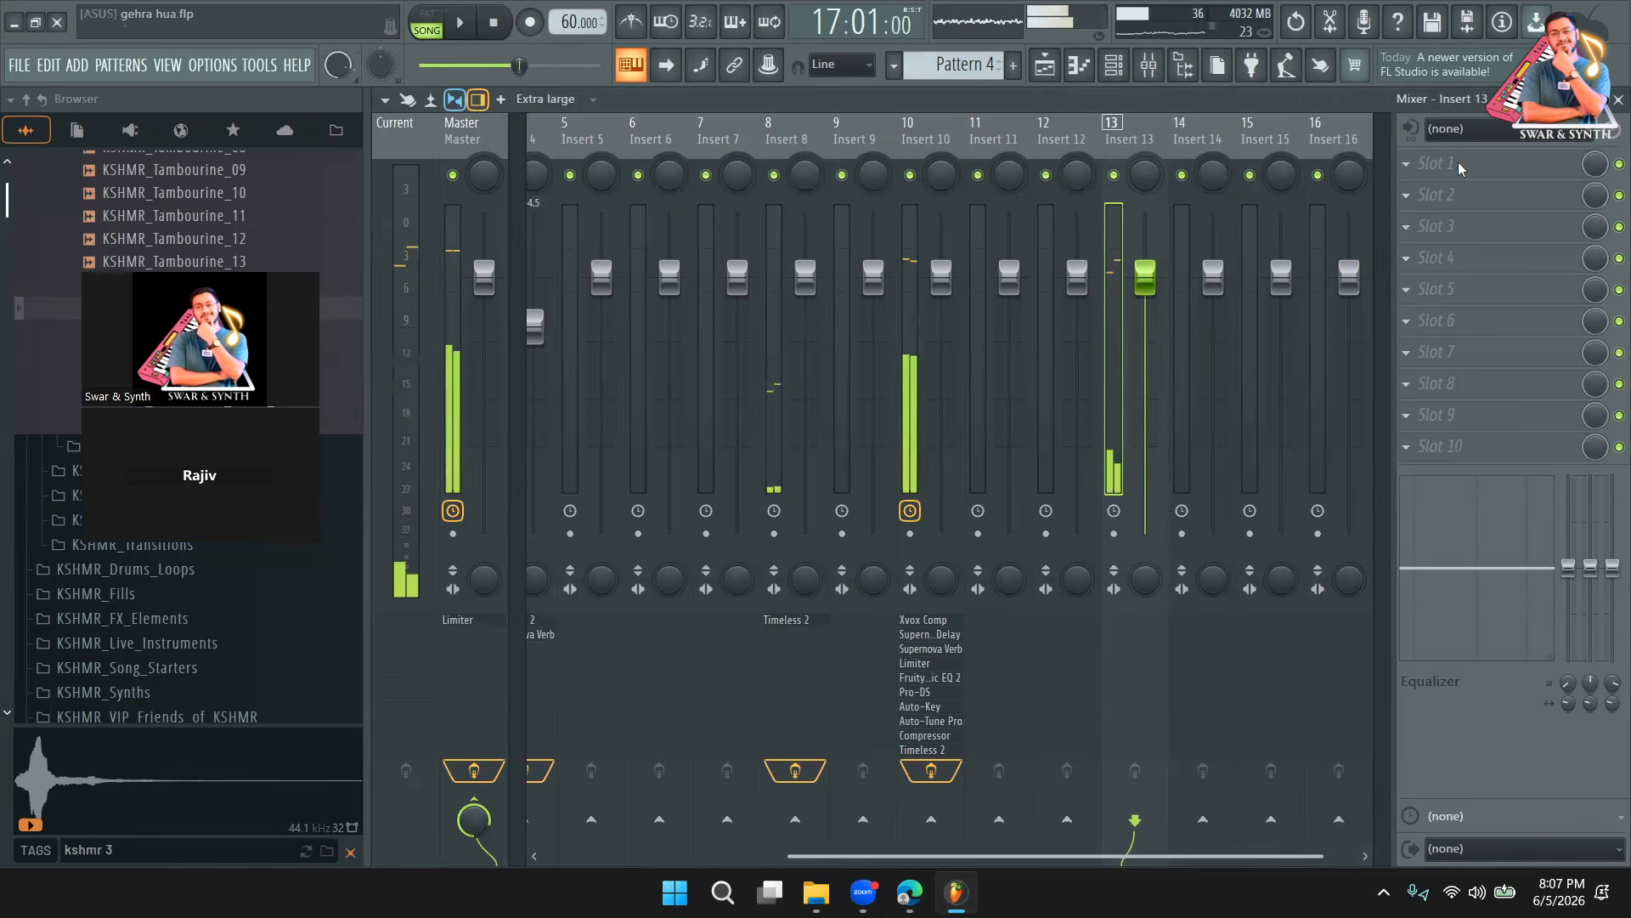
# Load the Flexion effect into the first slot of Insert 13.
pyautogui.click(1461, 164)
pyautogui.click(935, 27)
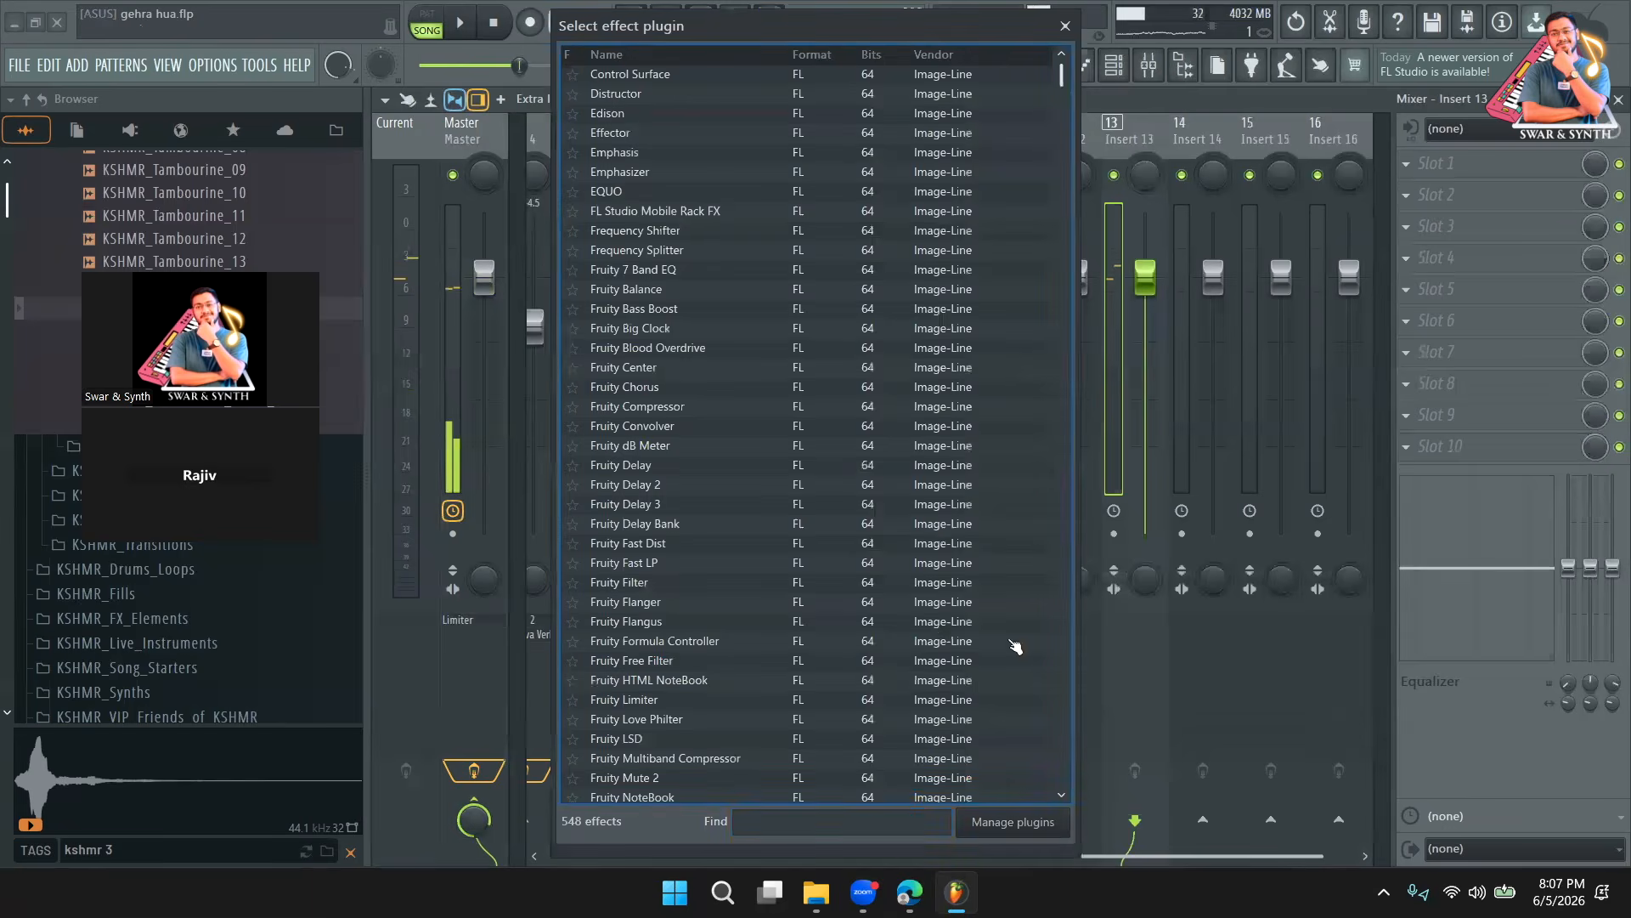
pyautogui.write('flex')
pyautogui.doubleClick(814, 113)
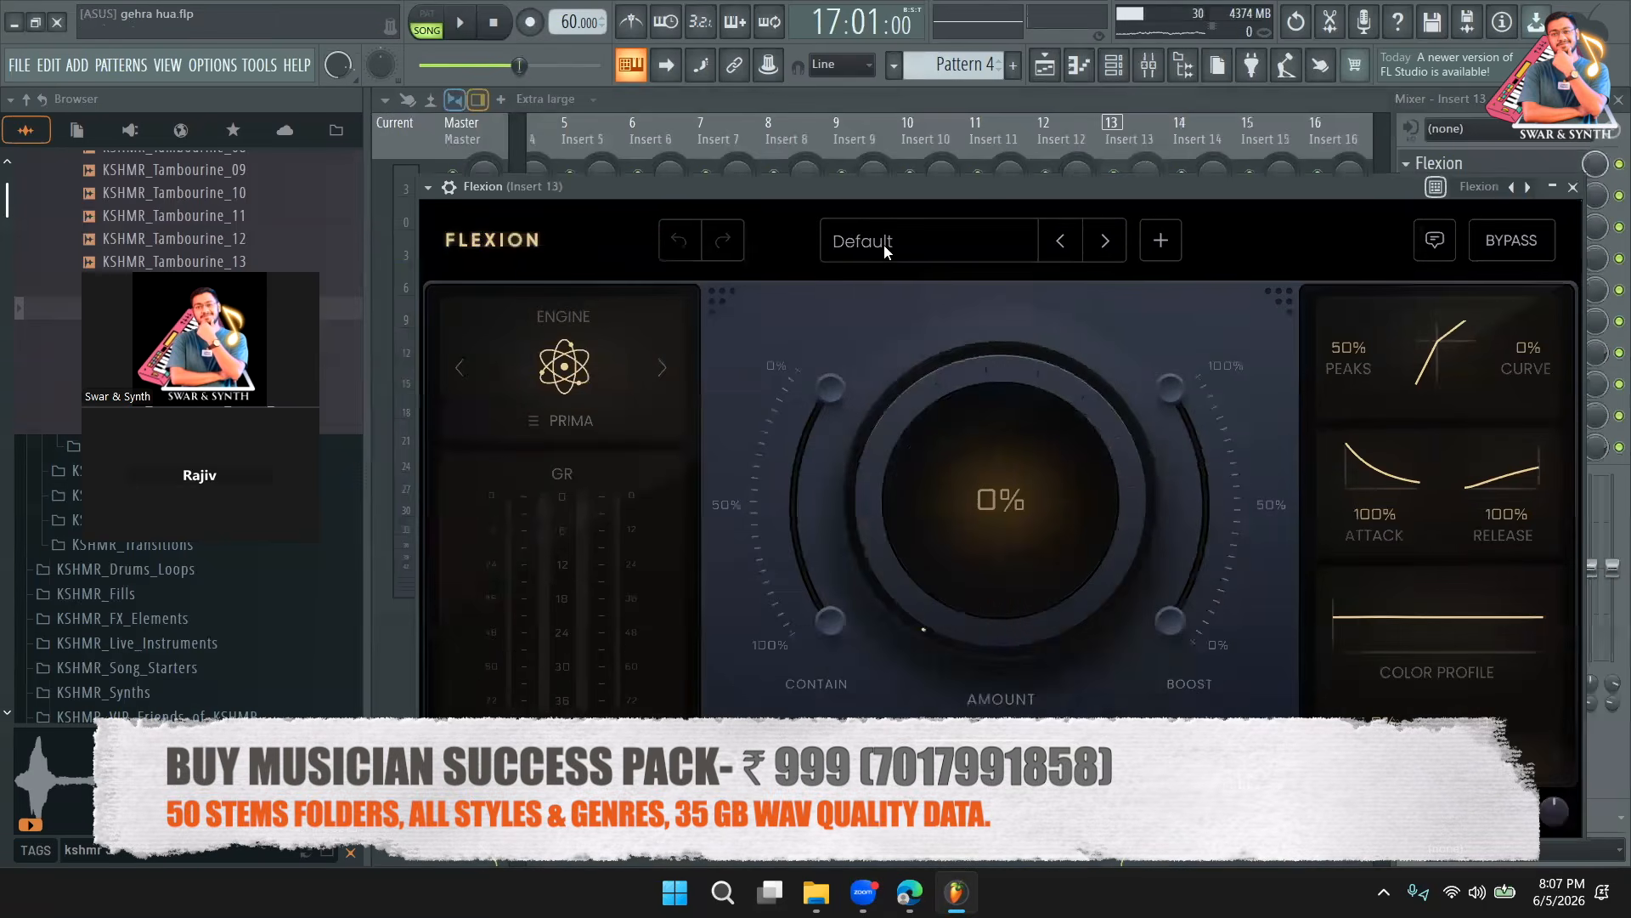
# Look through Flexion's preset categories and close the list without choosing a preset.
pyautogui.click(885, 244)
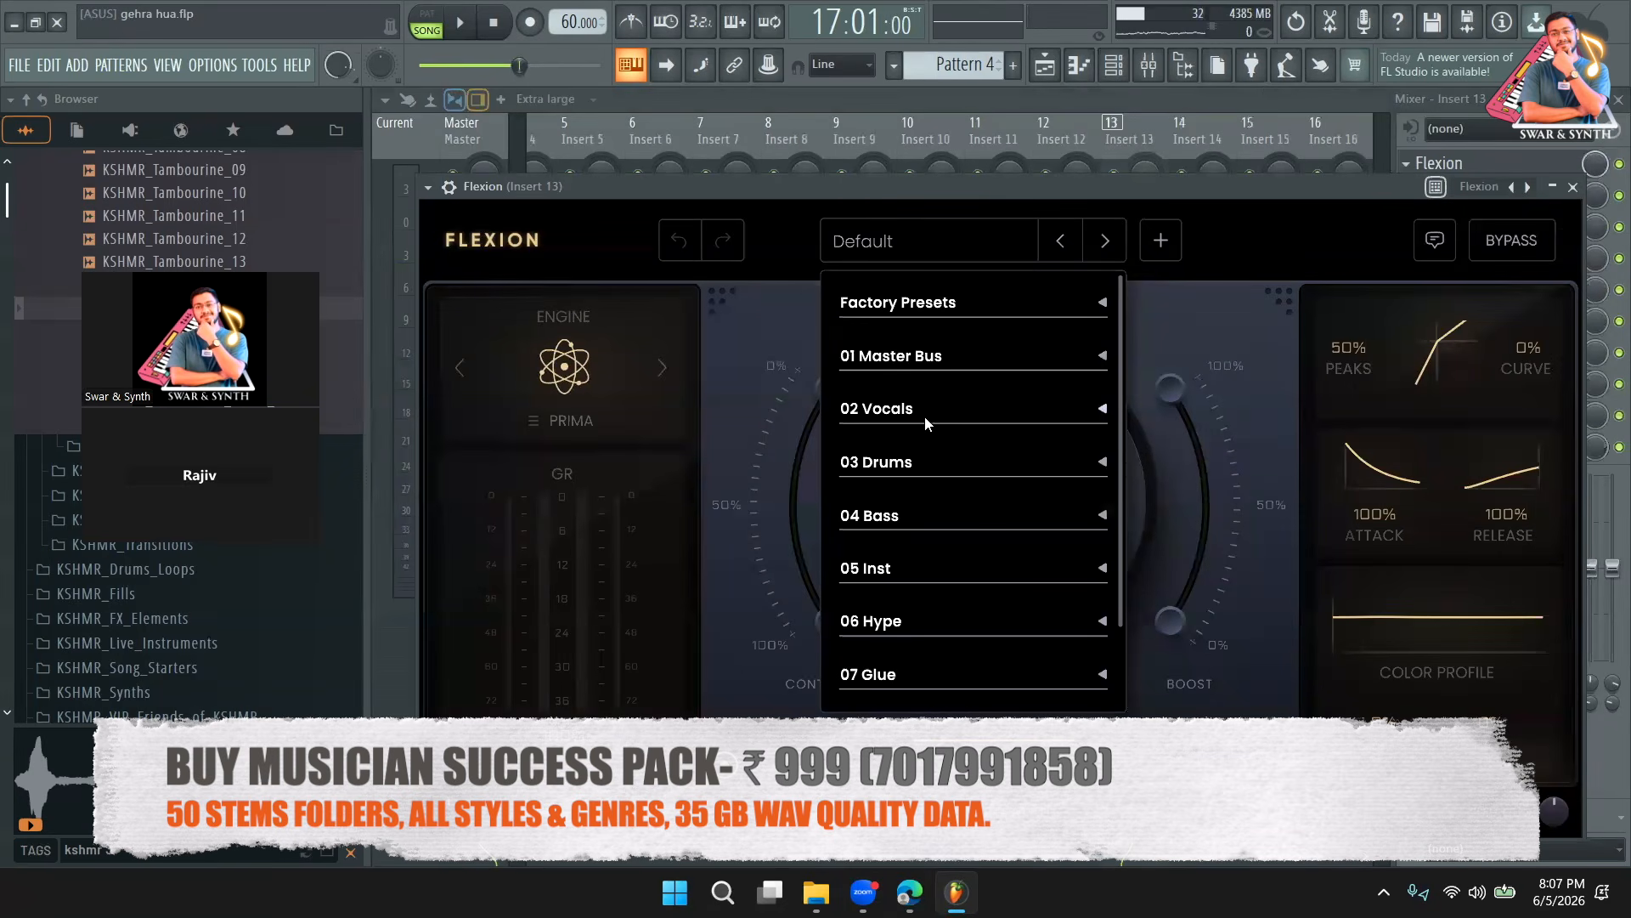
pyautogui.scroll(-2, 914, 458)
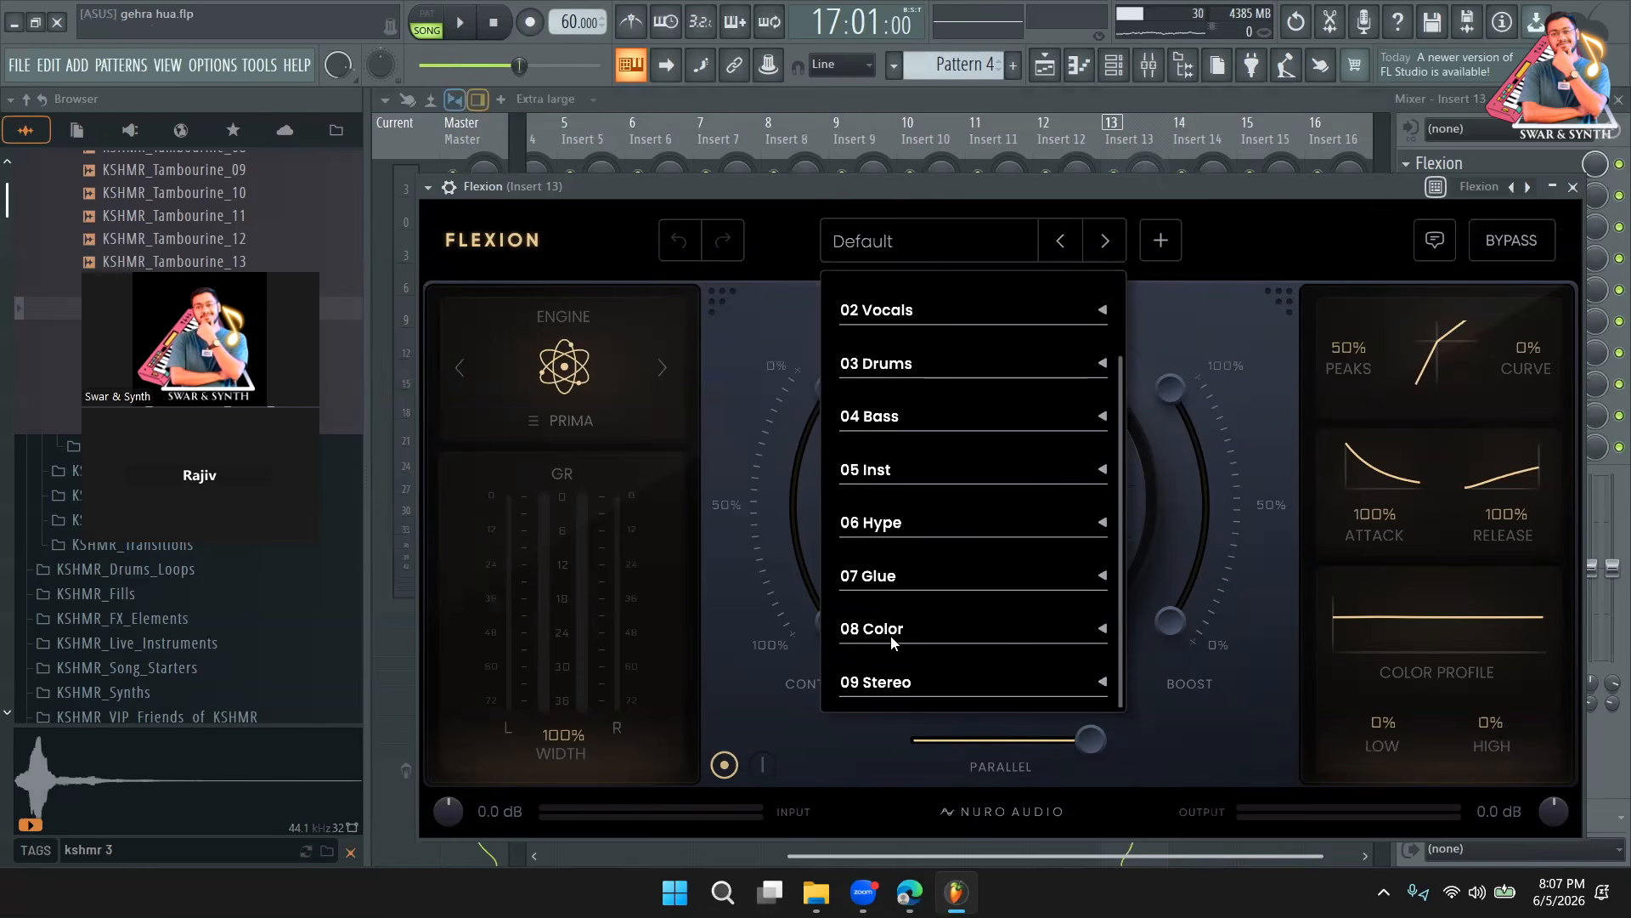
pyautogui.click(824, 746)
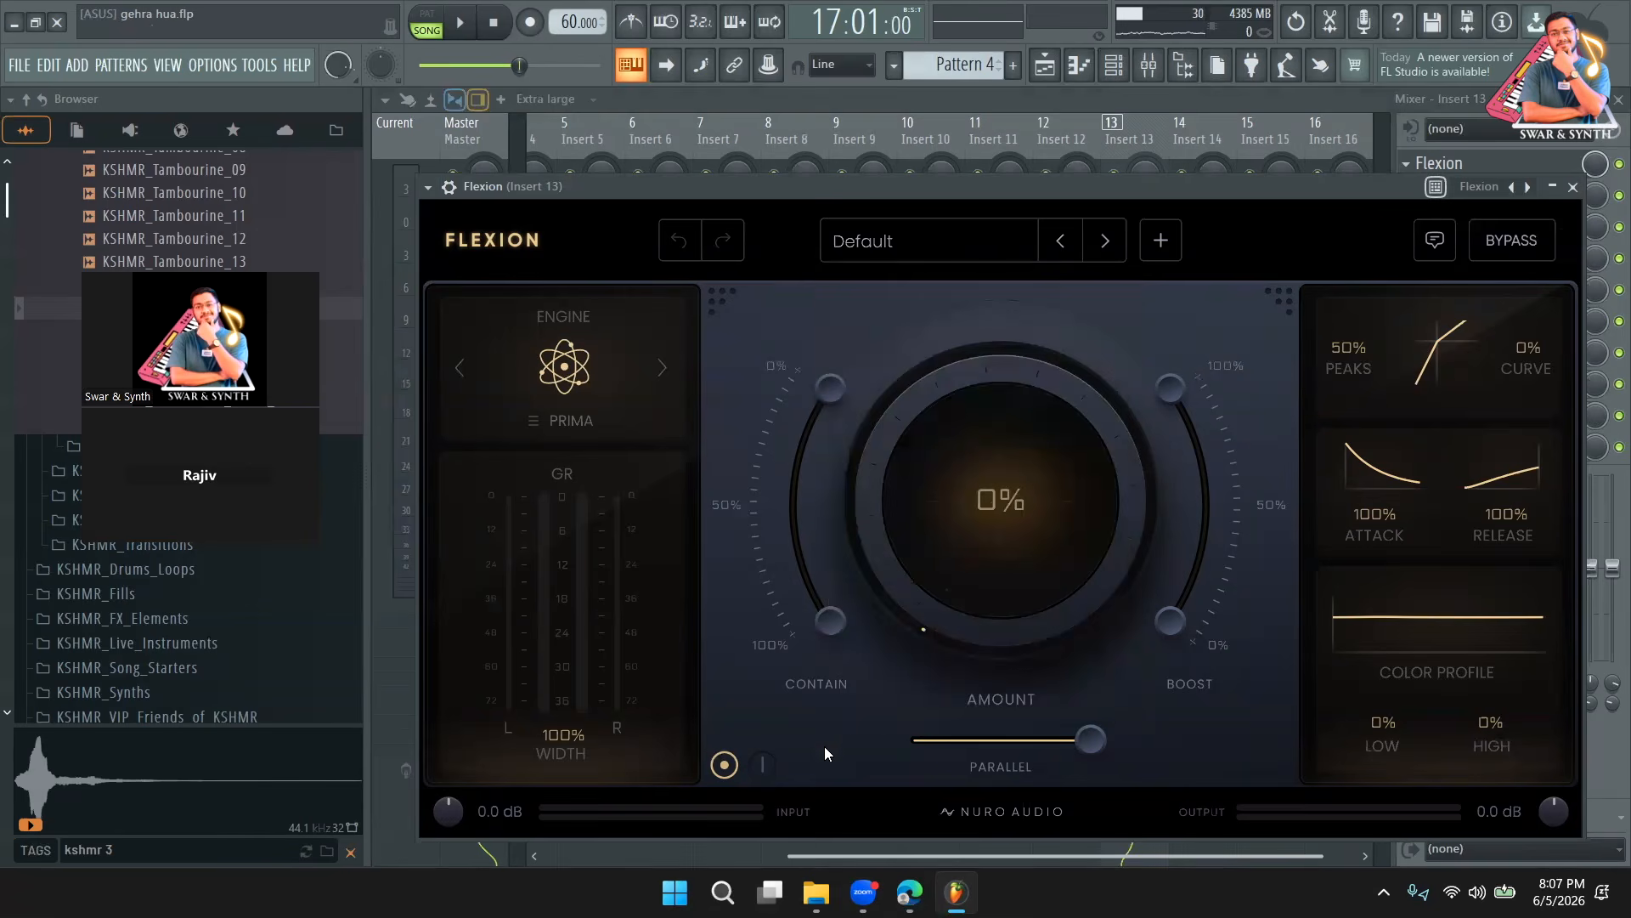
# Try raising Flexion's Amount on Insert 13 to 21%, leaving Contain Max at 100%.
pyautogui.moveTo(834, 633); pyautogui.dragTo(834, 481)
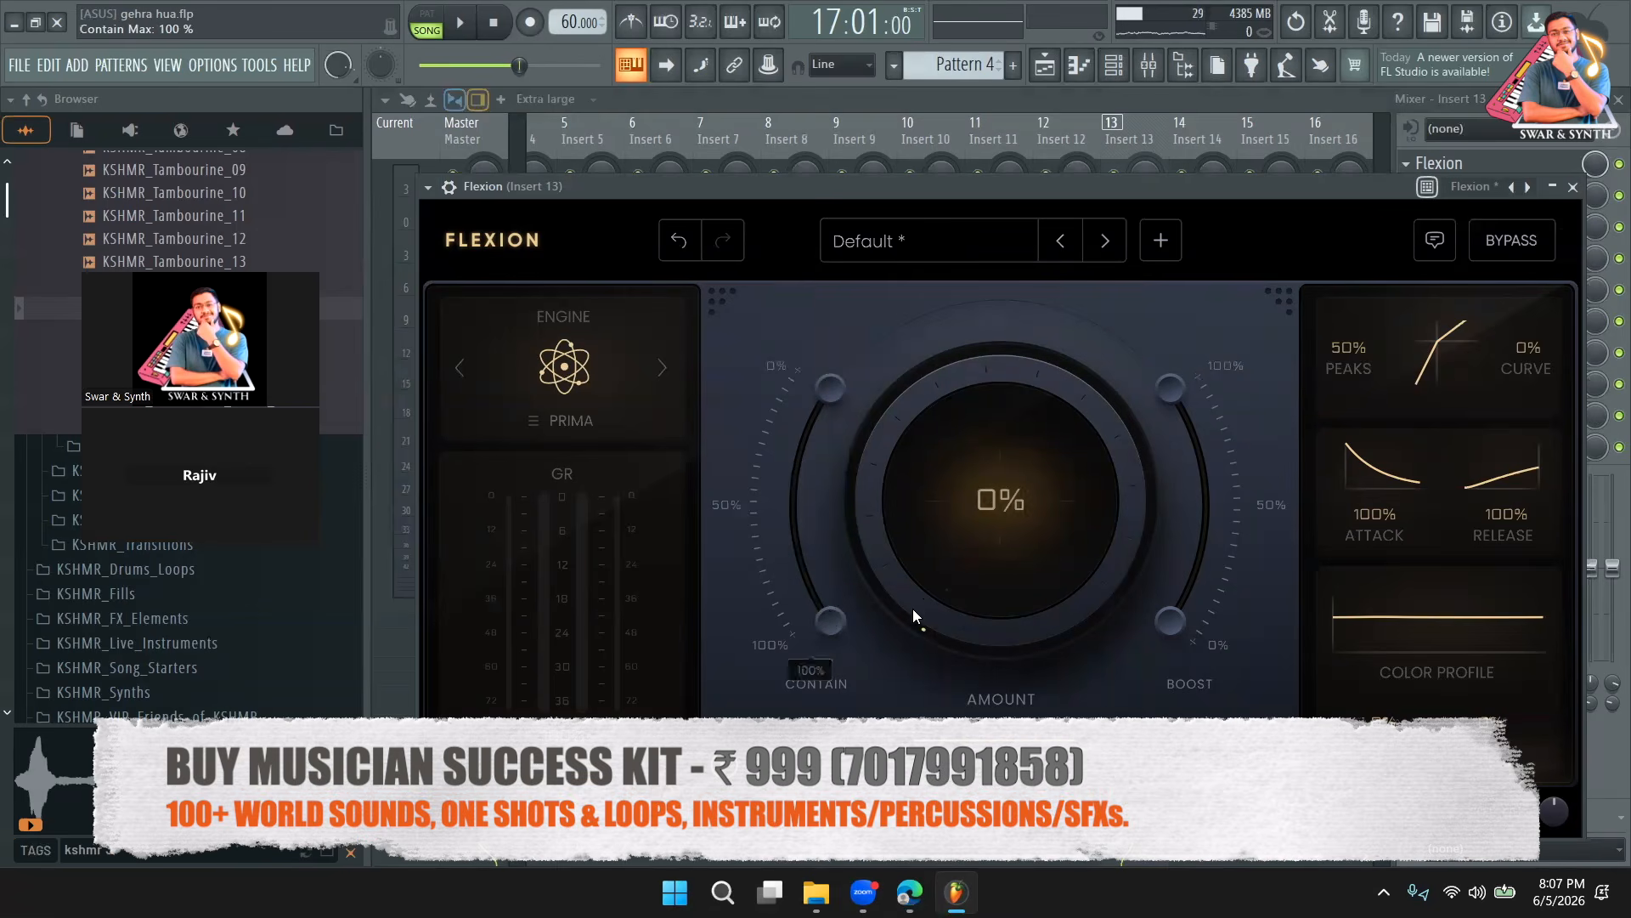
pyautogui.moveTo(918, 631); pyautogui.dragTo(913, 583)
pyautogui.scroll(1, 912, 583)
pyautogui.scroll(-3, 913, 582)
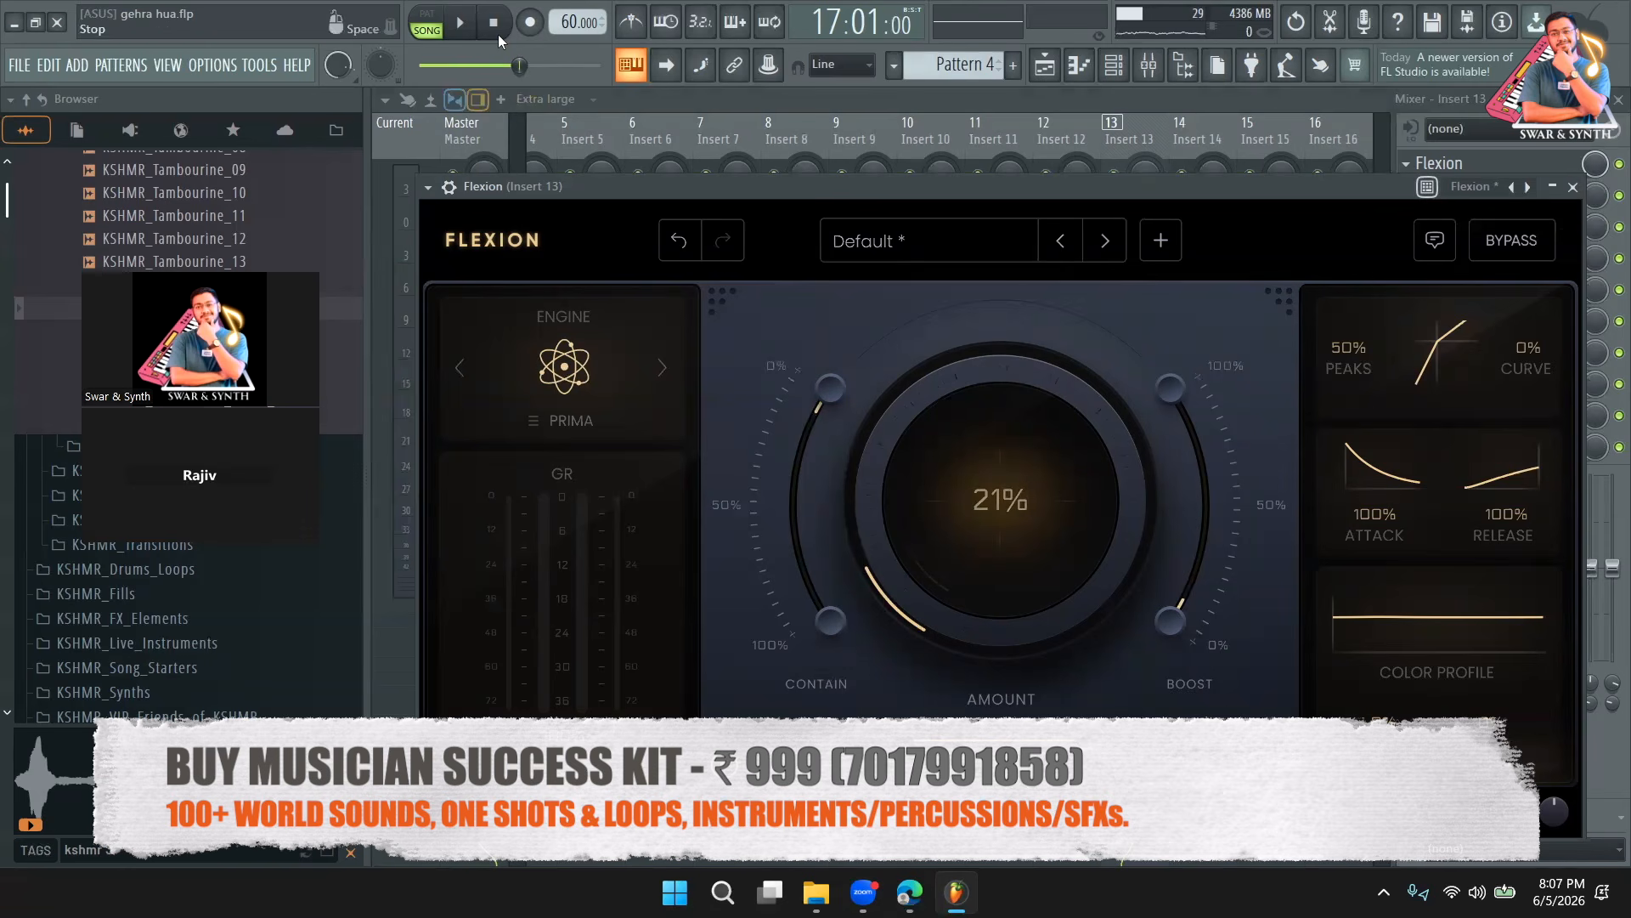
# Play from bar 17 while sweeping Flexion's Amount on Insert 13 through 102% and 66% down to 0%, and stop playback.
pyautogui.press('space')
pyautogui.scroll(15, 922, 527)
pyautogui.scroll(14, 922, 526)
pyautogui.scroll(-5, 923, 526)
pyautogui.scroll(-13, 923, 526)
pyautogui.scroll(1, 923, 527)
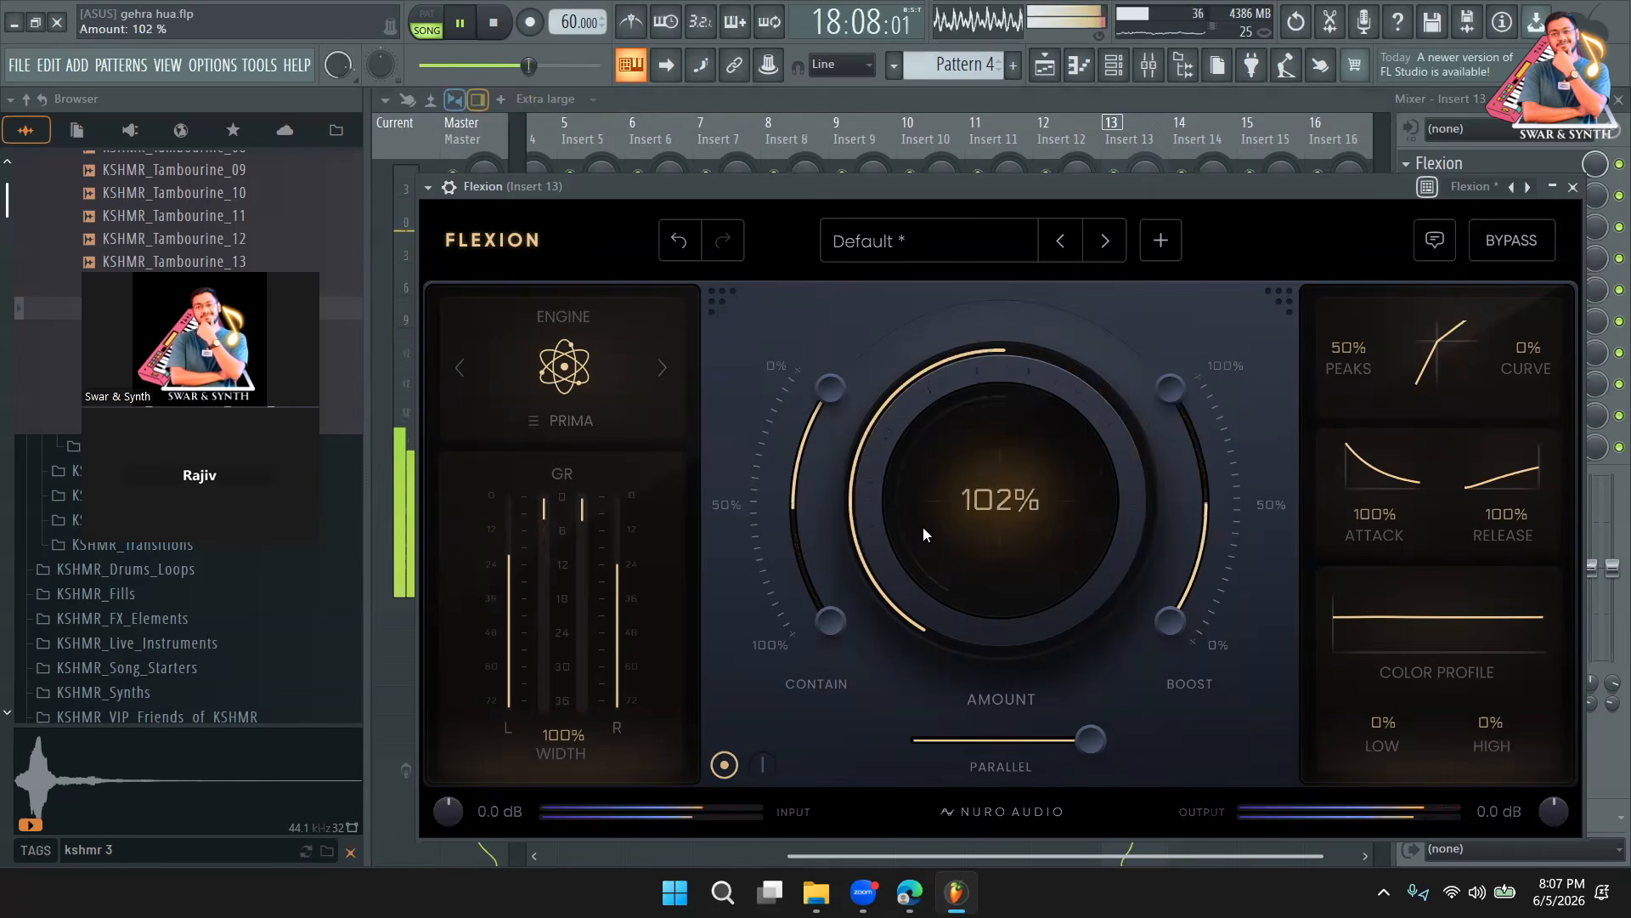
pyautogui.scroll(-6, 923, 527)
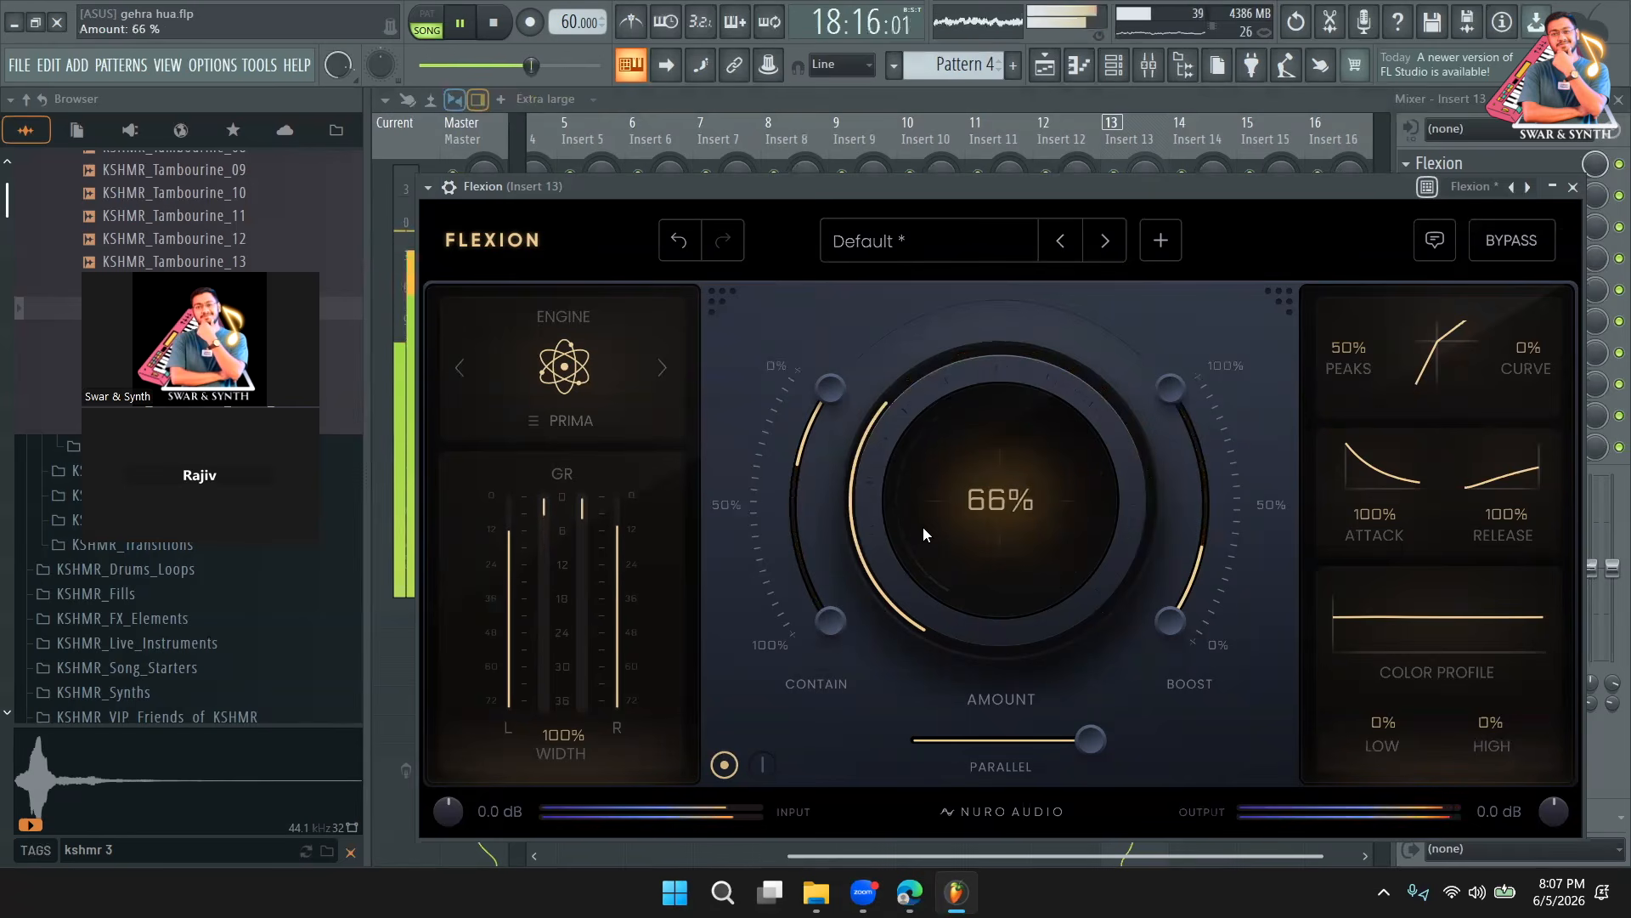
pyautogui.press('space')
pyautogui.scroll(-11, 938, 508)
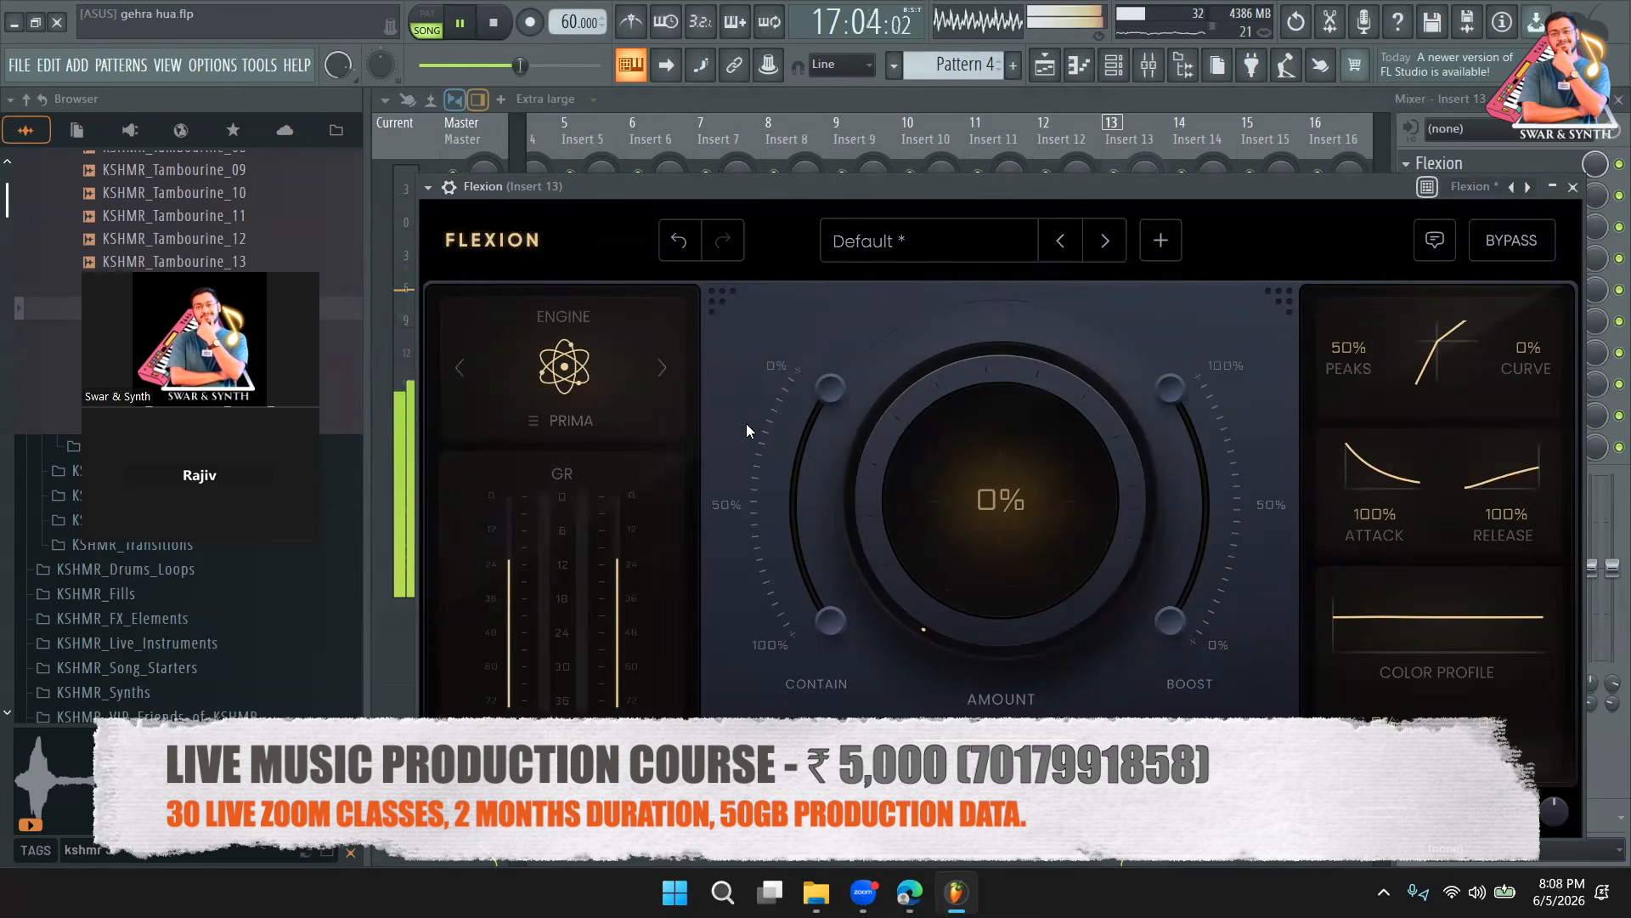
pyautogui.click(503, 34)
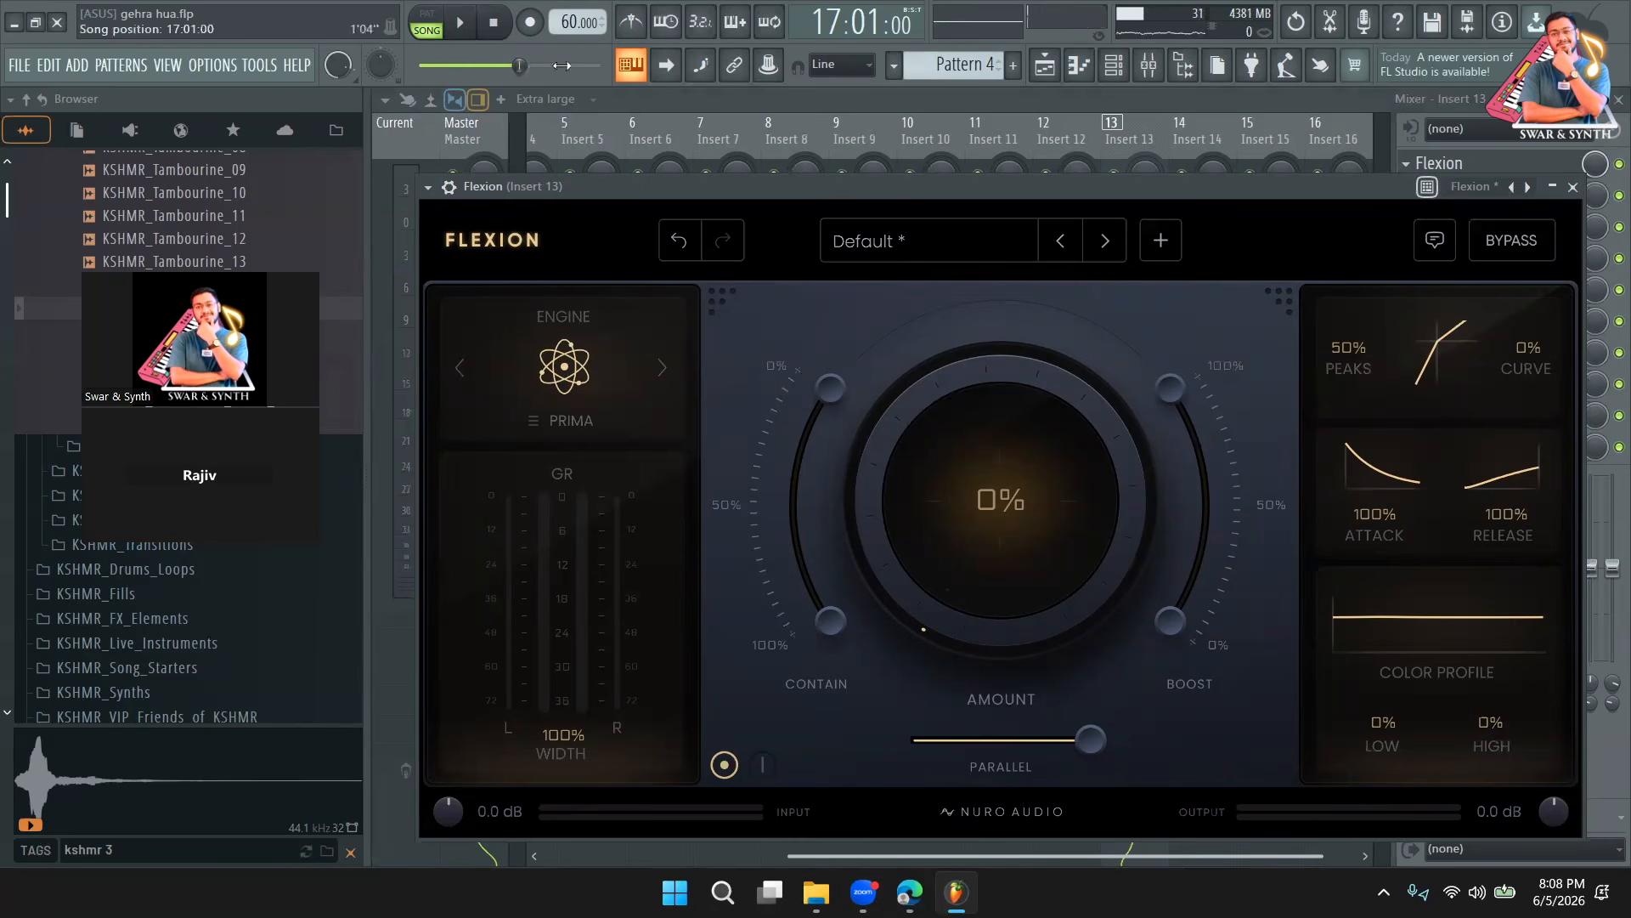
# Set Flexion's Amount on Insert 13 to 35% while listening from bar 17, and close the plugin.
pyautogui.scroll(10, 938, 593)
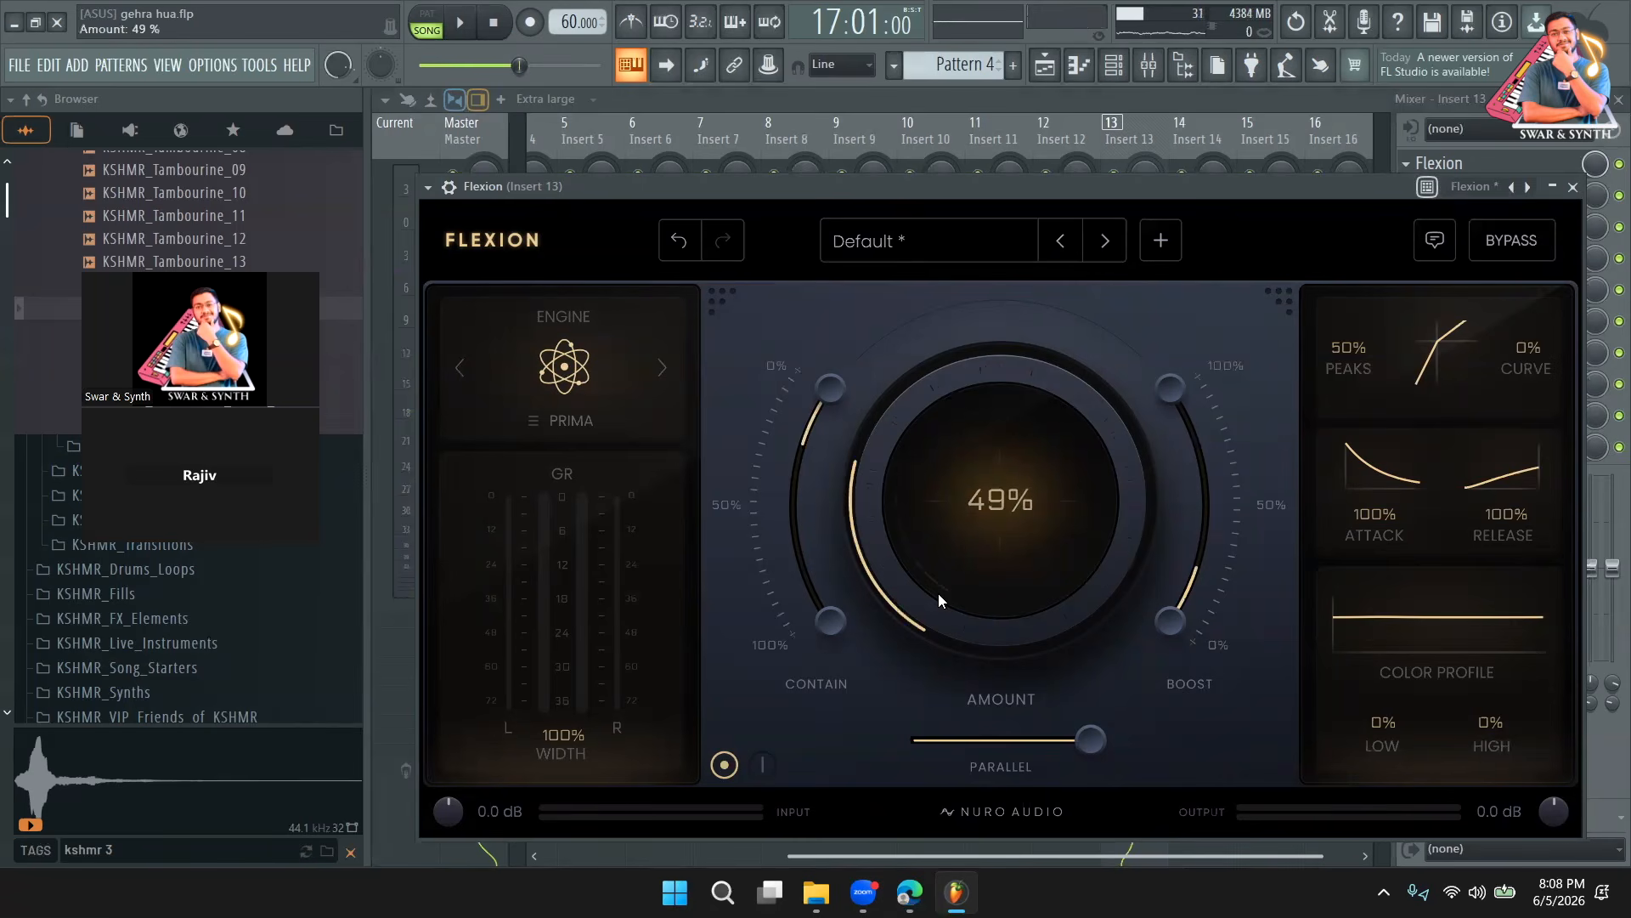
pyautogui.click(485, 34)
pyautogui.scroll(7, 887, 506)
pyautogui.scroll(-7, 887, 507)
pyautogui.scroll(-1, 887, 507)
pyautogui.scroll(-1, 889, 505)
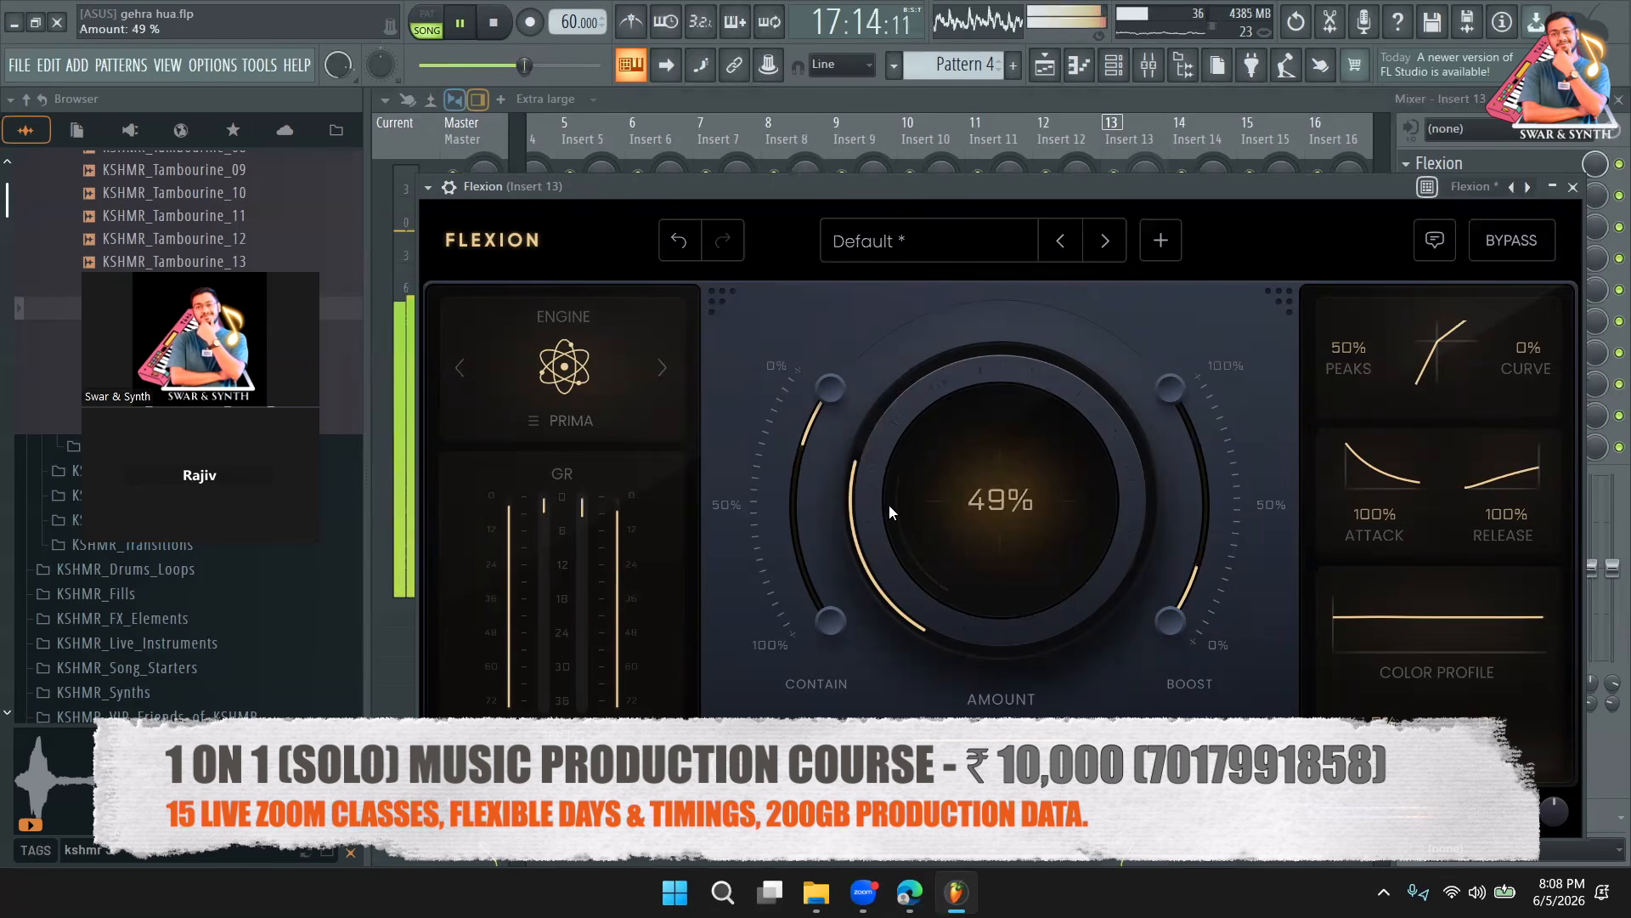
pyautogui.scroll(1, 889, 505)
pyautogui.scroll(-3, 889, 505)
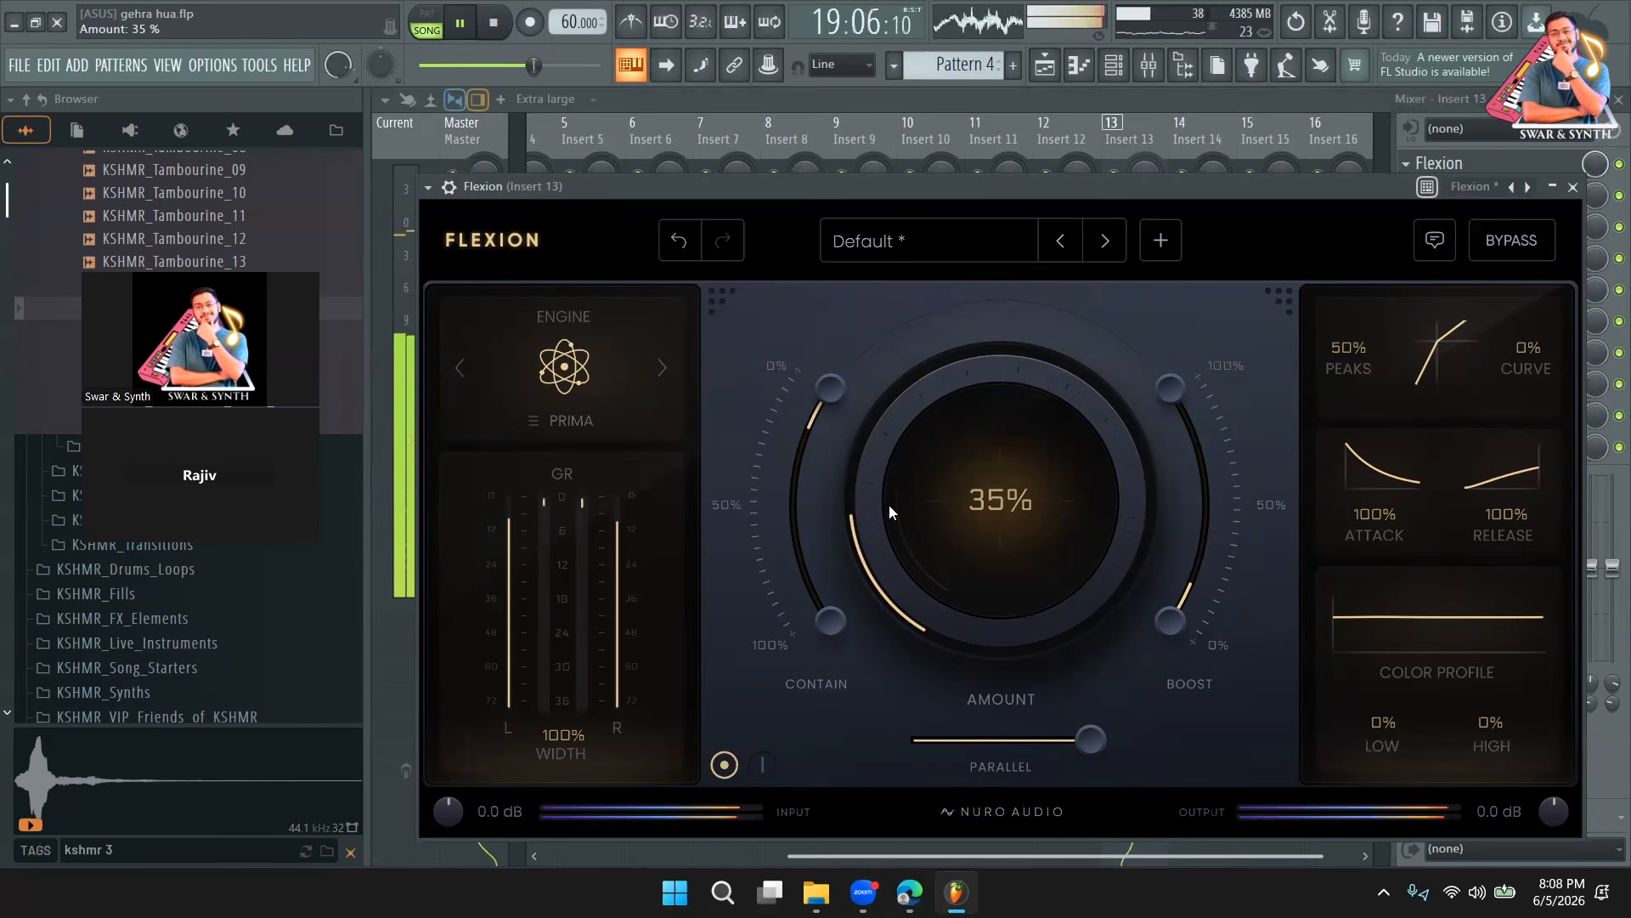
pyautogui.press('space')
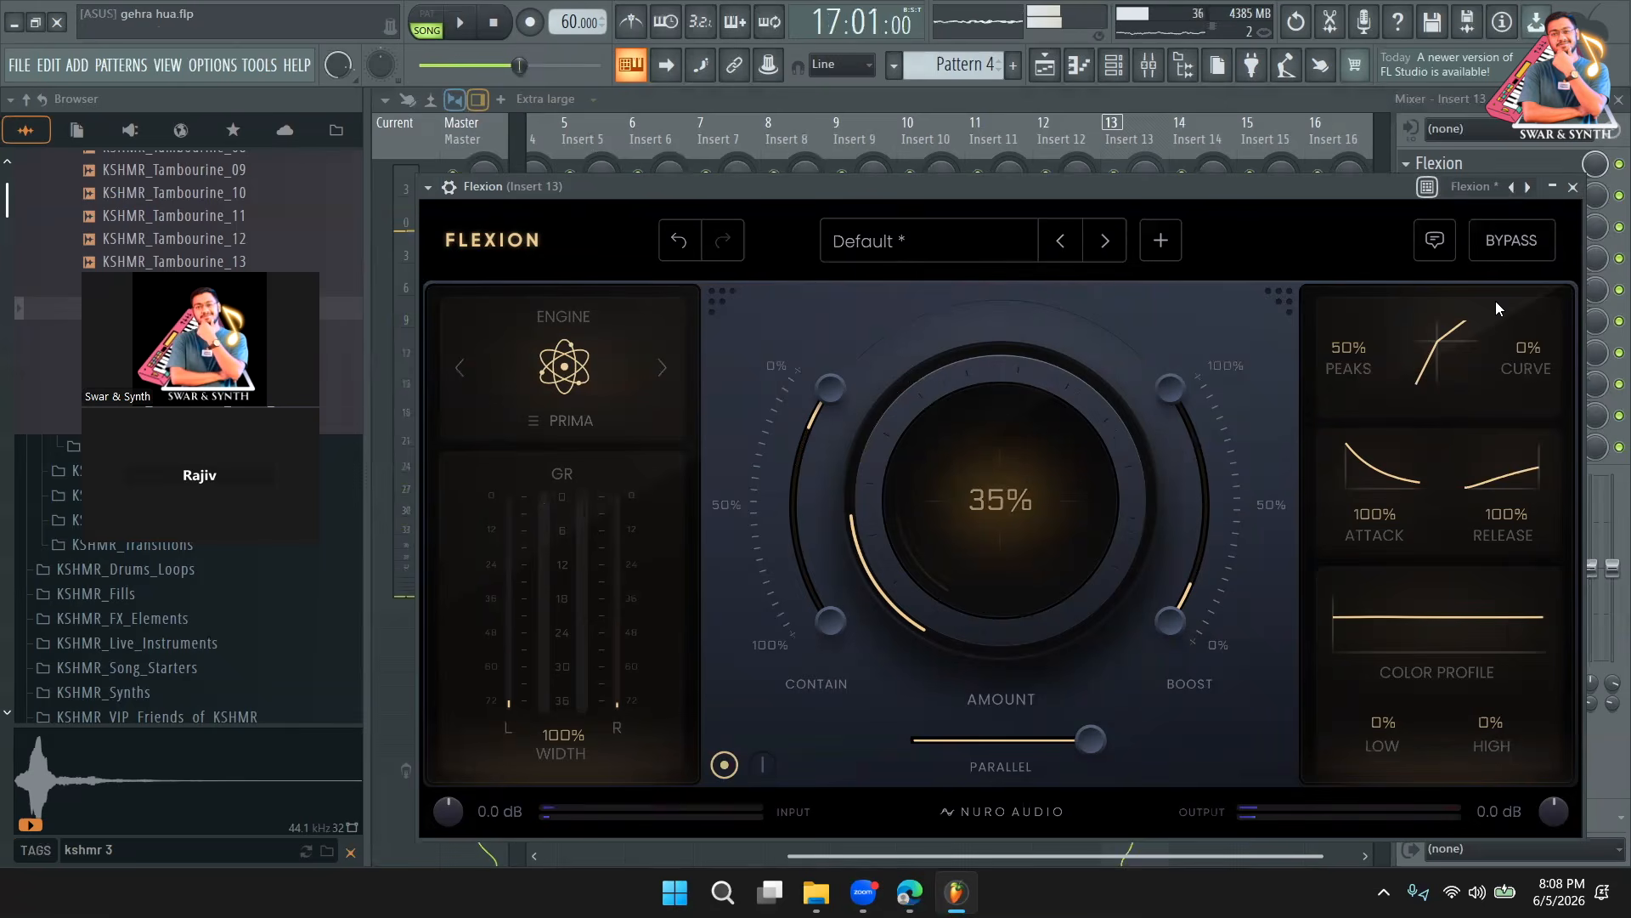
pyautogui.click(1572, 187)
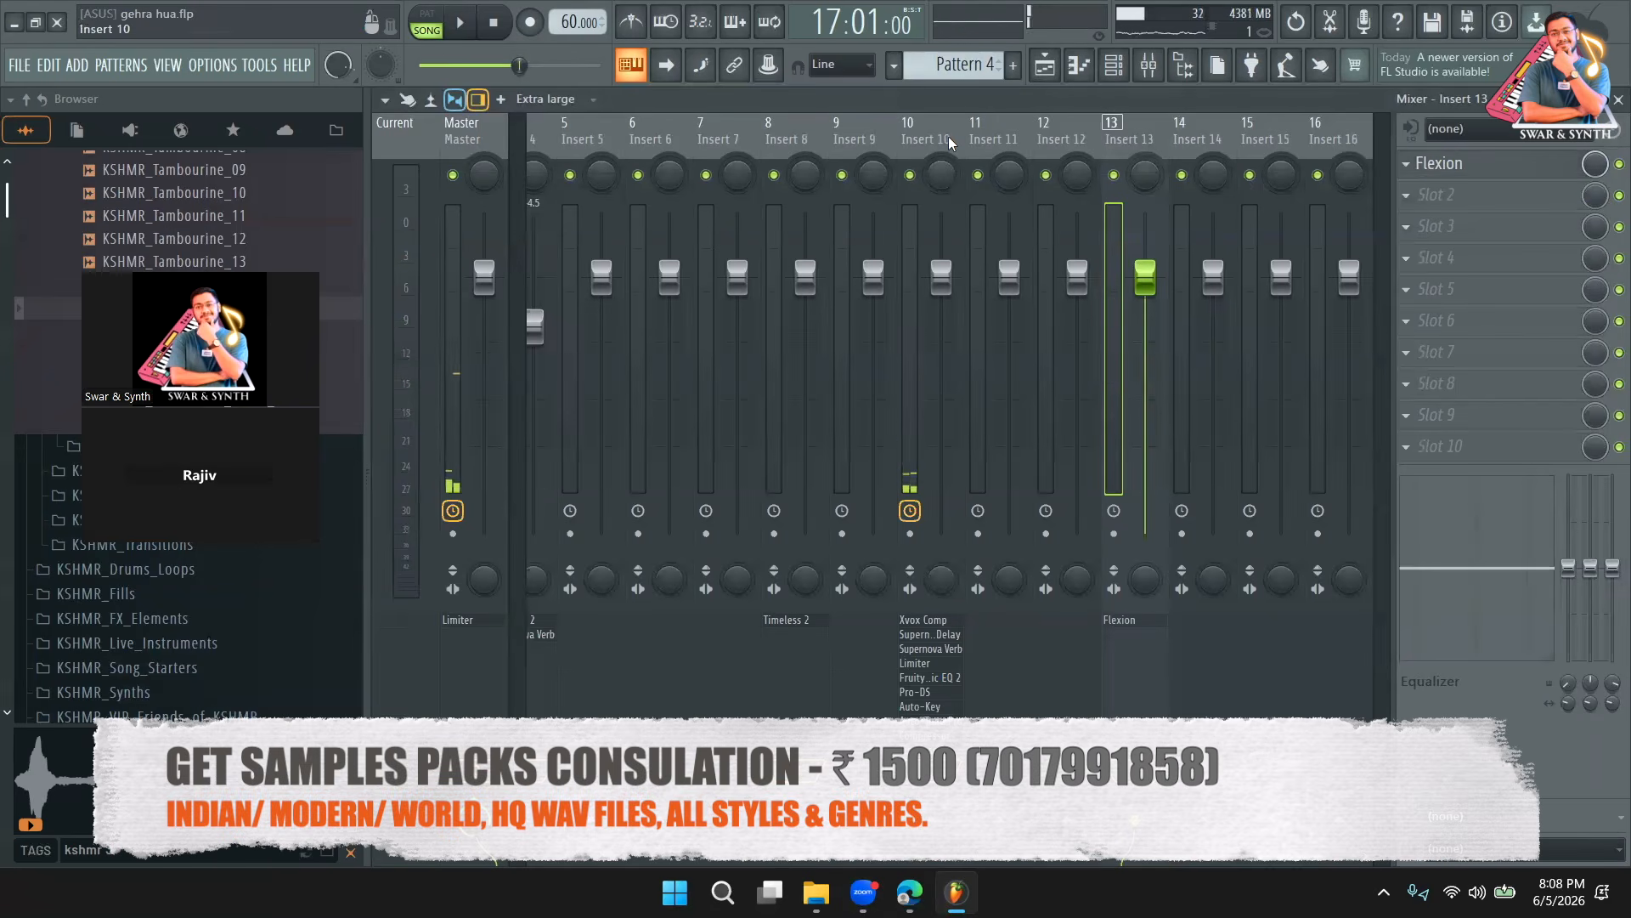
# Play from bar 17 and check the mixer tracks' levels to locate the one for processing, ending on Insert 4.
pyautogui.click(948, 136)
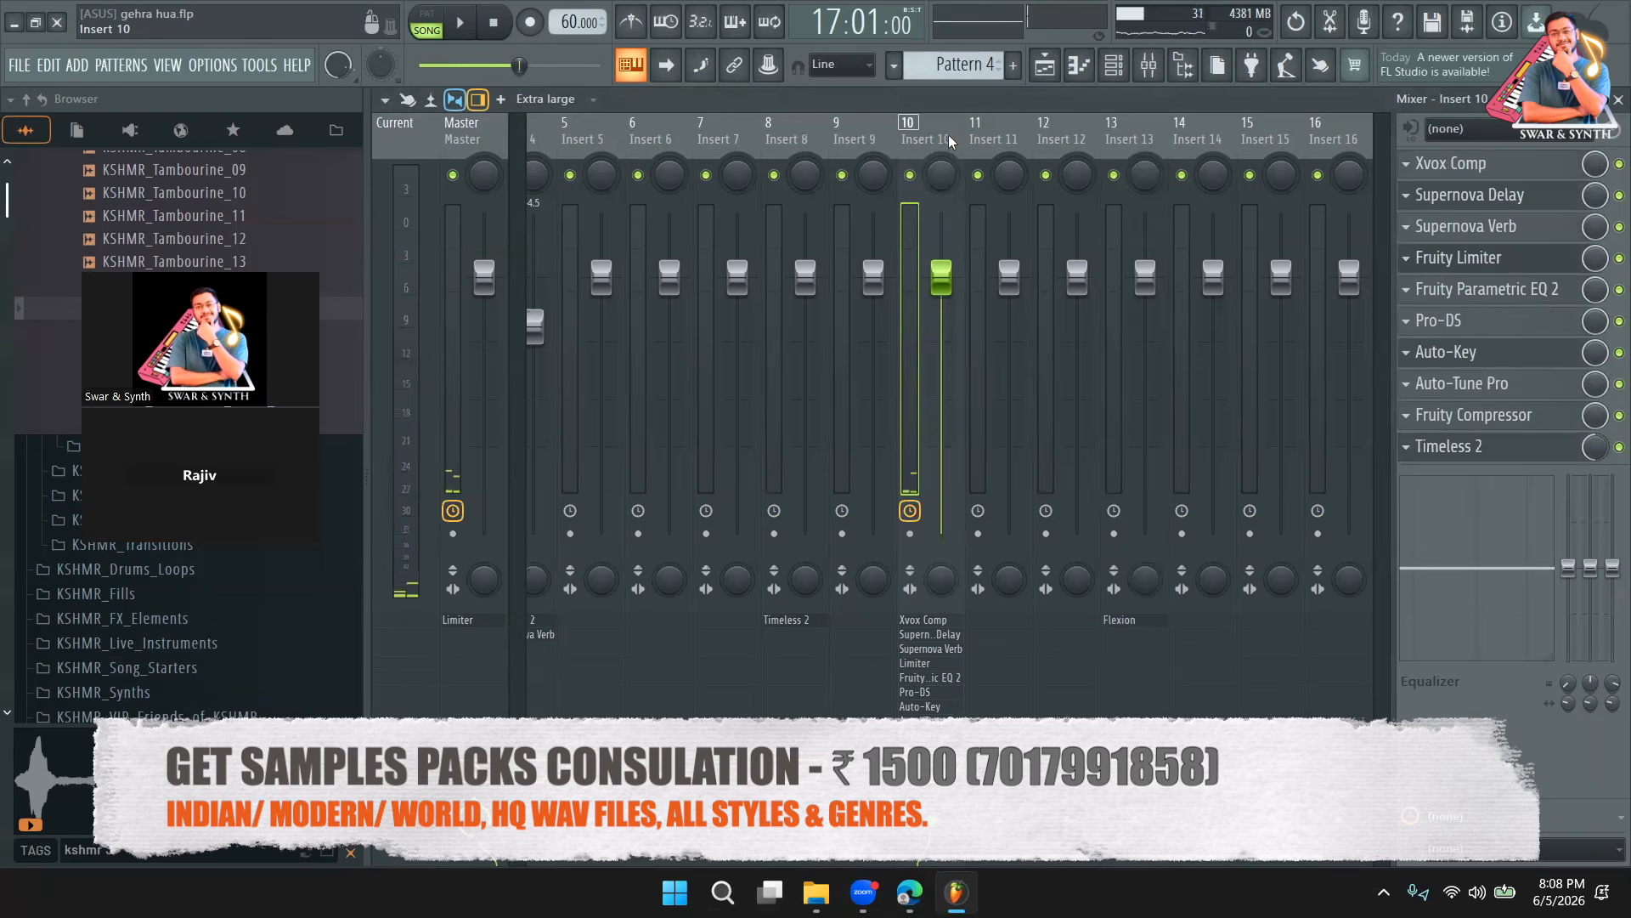
pyautogui.moveTo(1054, 139); pyautogui.dragTo(550, 157)
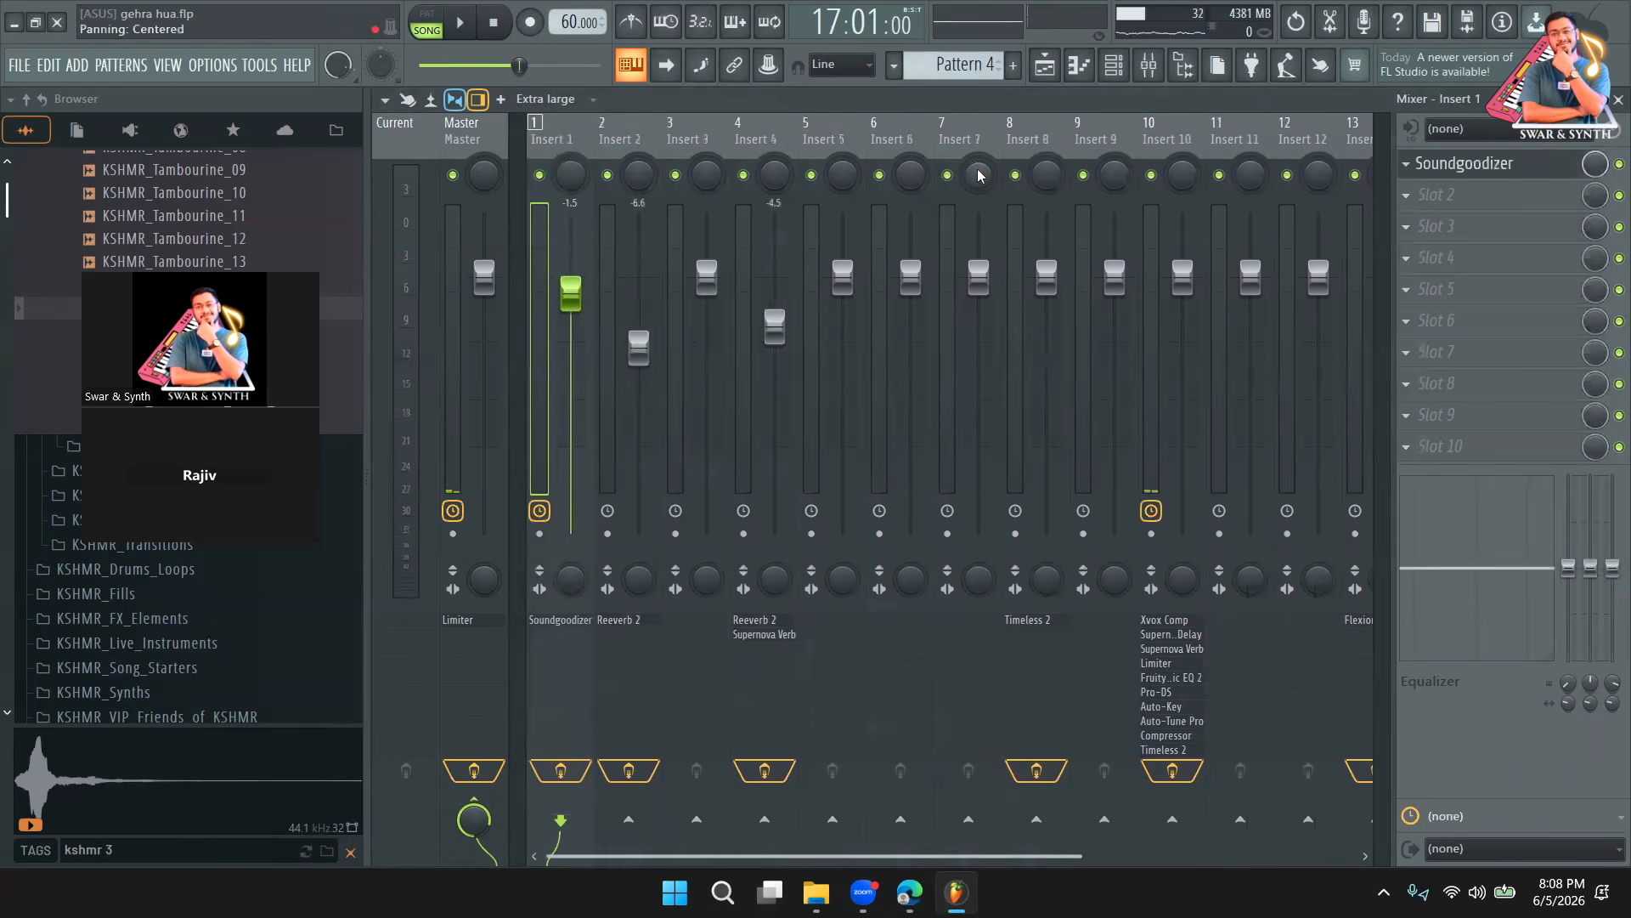
pyautogui.press('space')
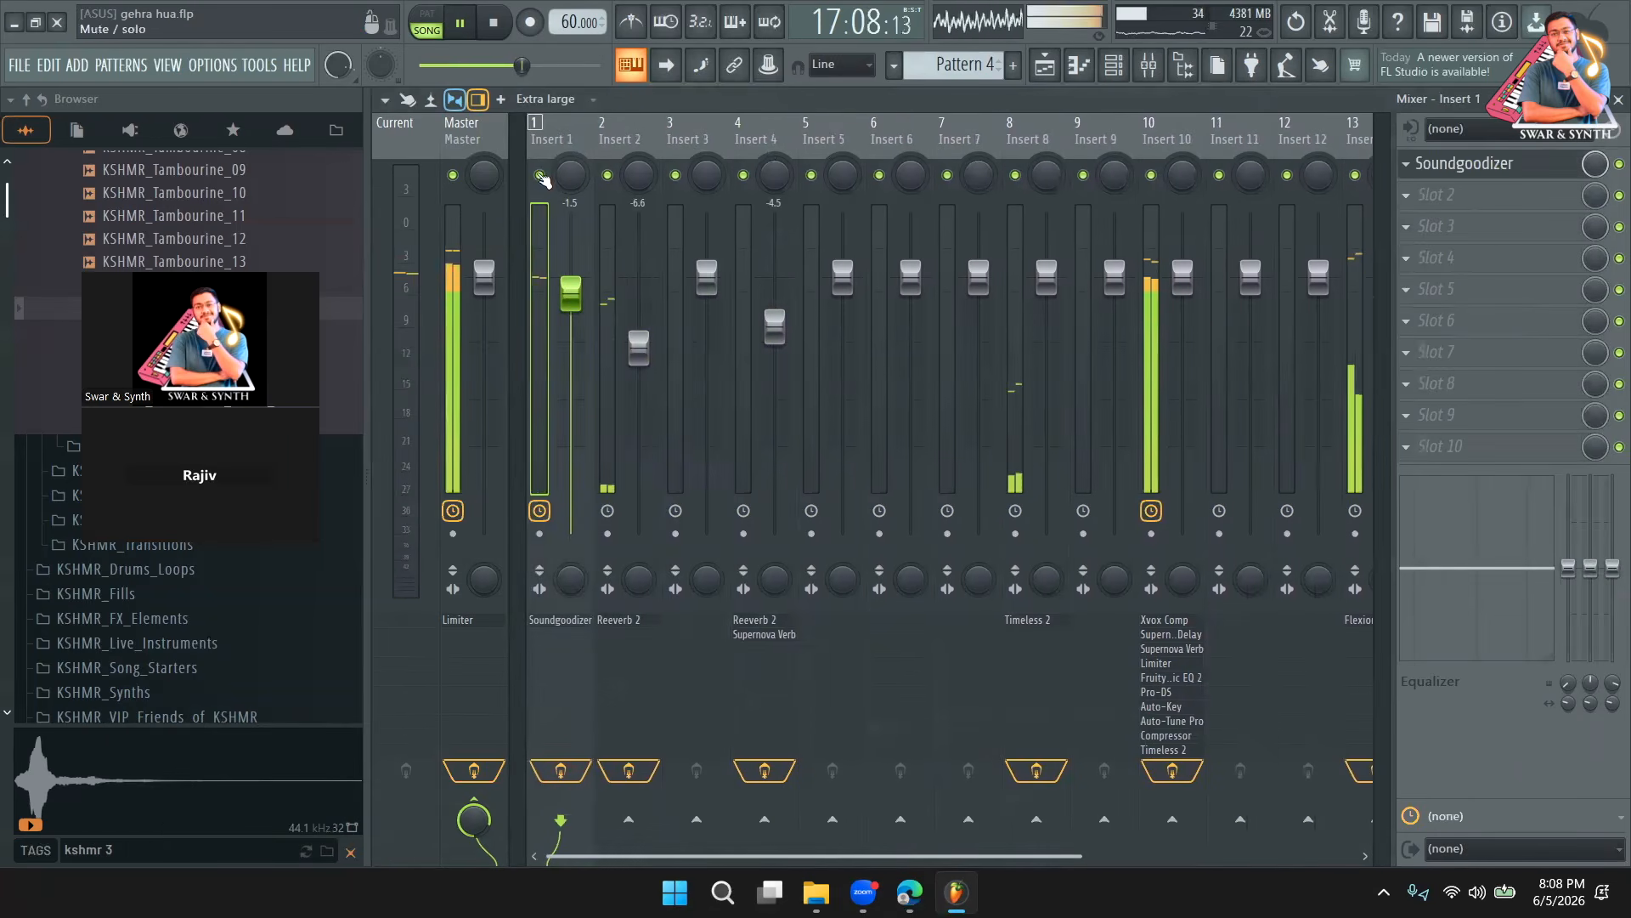
pyautogui.click(702, 141)
pyautogui.click(760, 140)
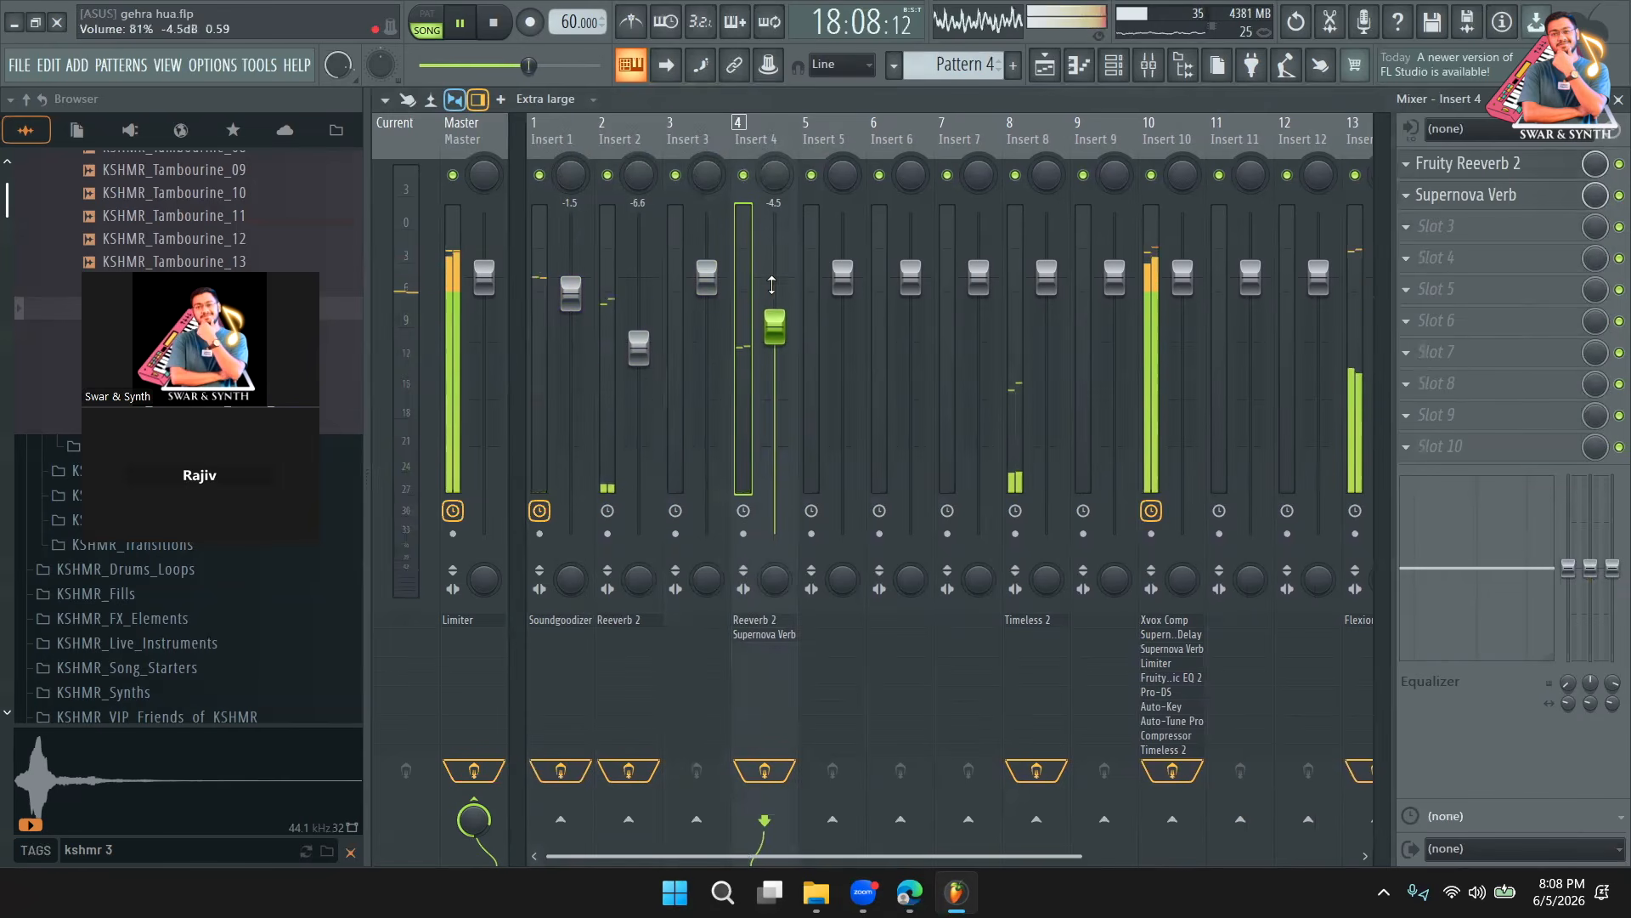
pyautogui.press('space')
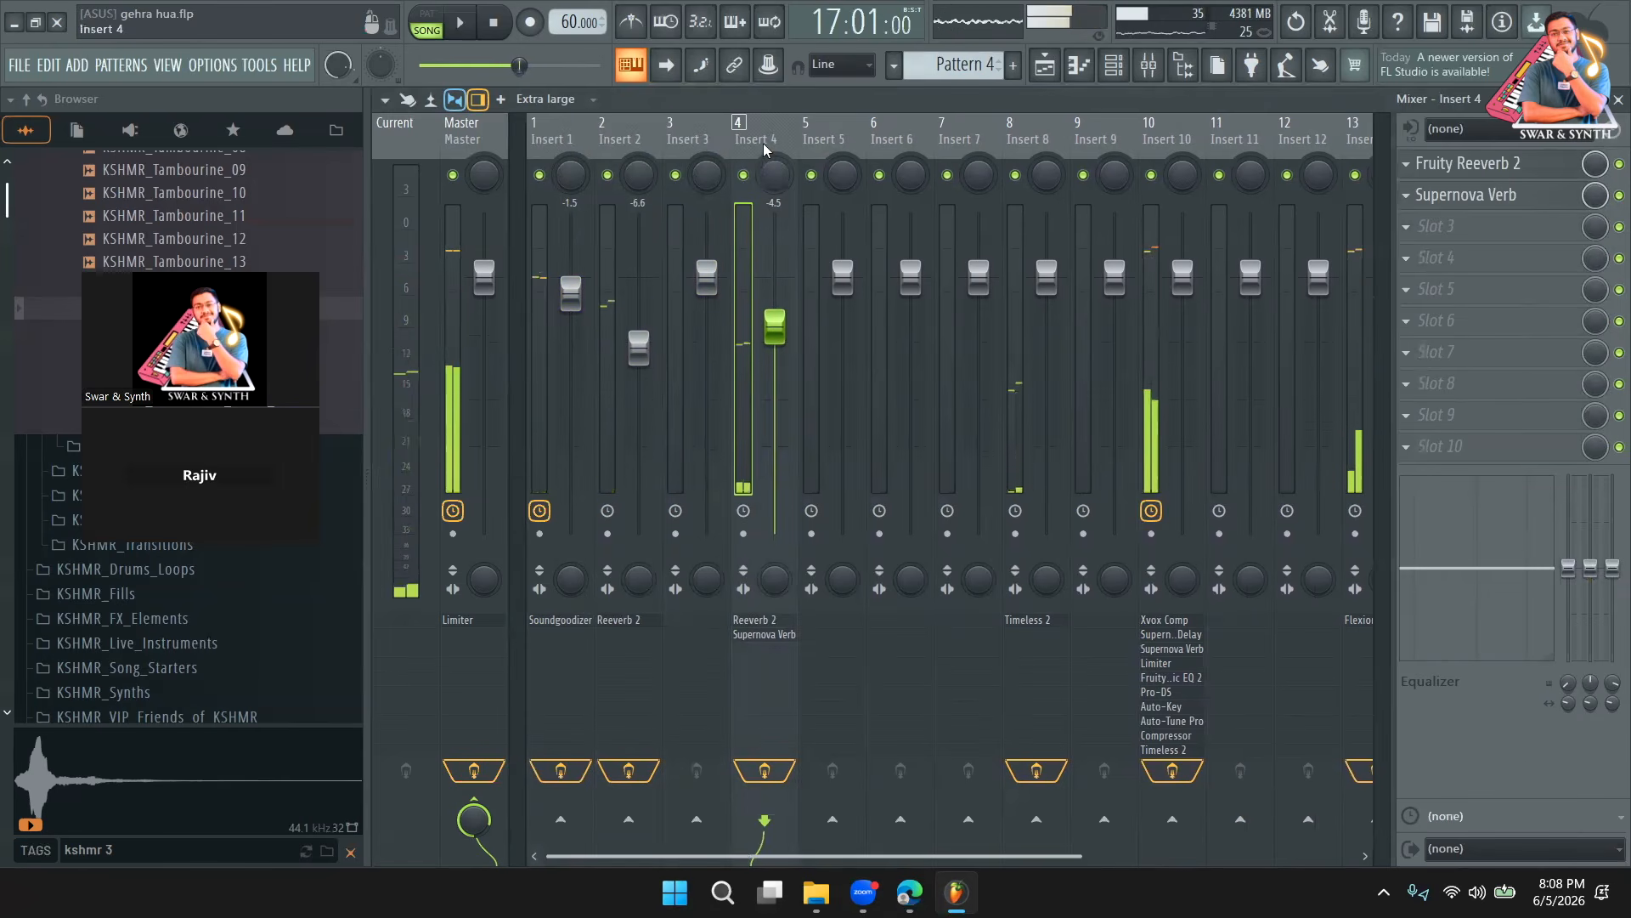
# Load the Flexion effect into the third slot of Insert 4.
pyautogui.click(1436, 226)
pyautogui.moveTo(1419, 251)
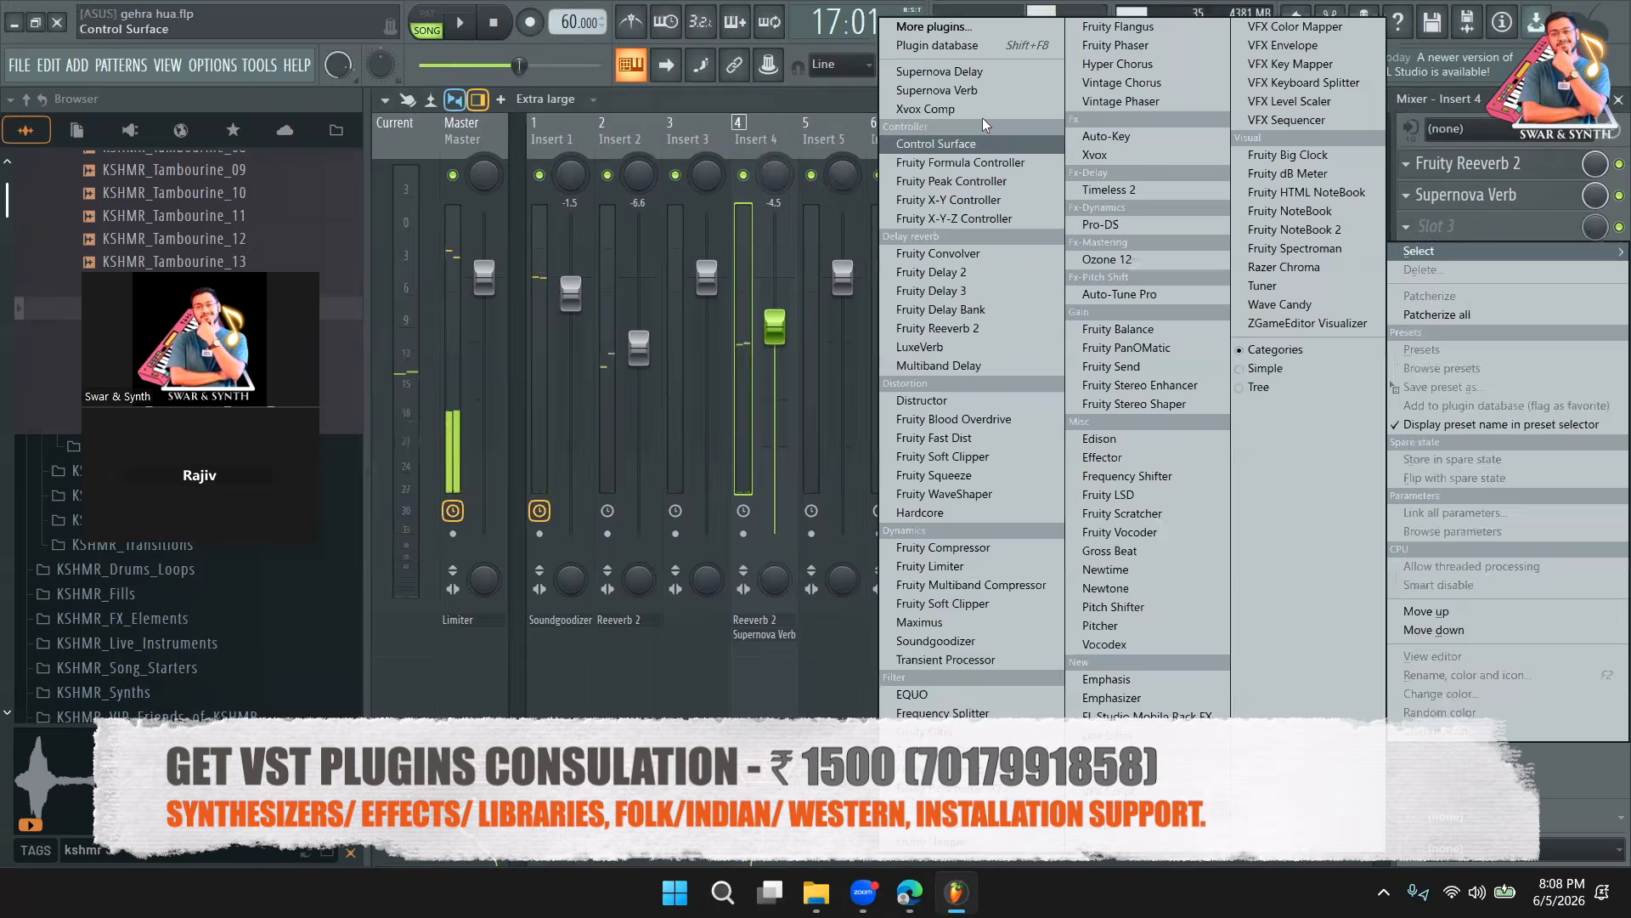
pyautogui.click(934, 26)
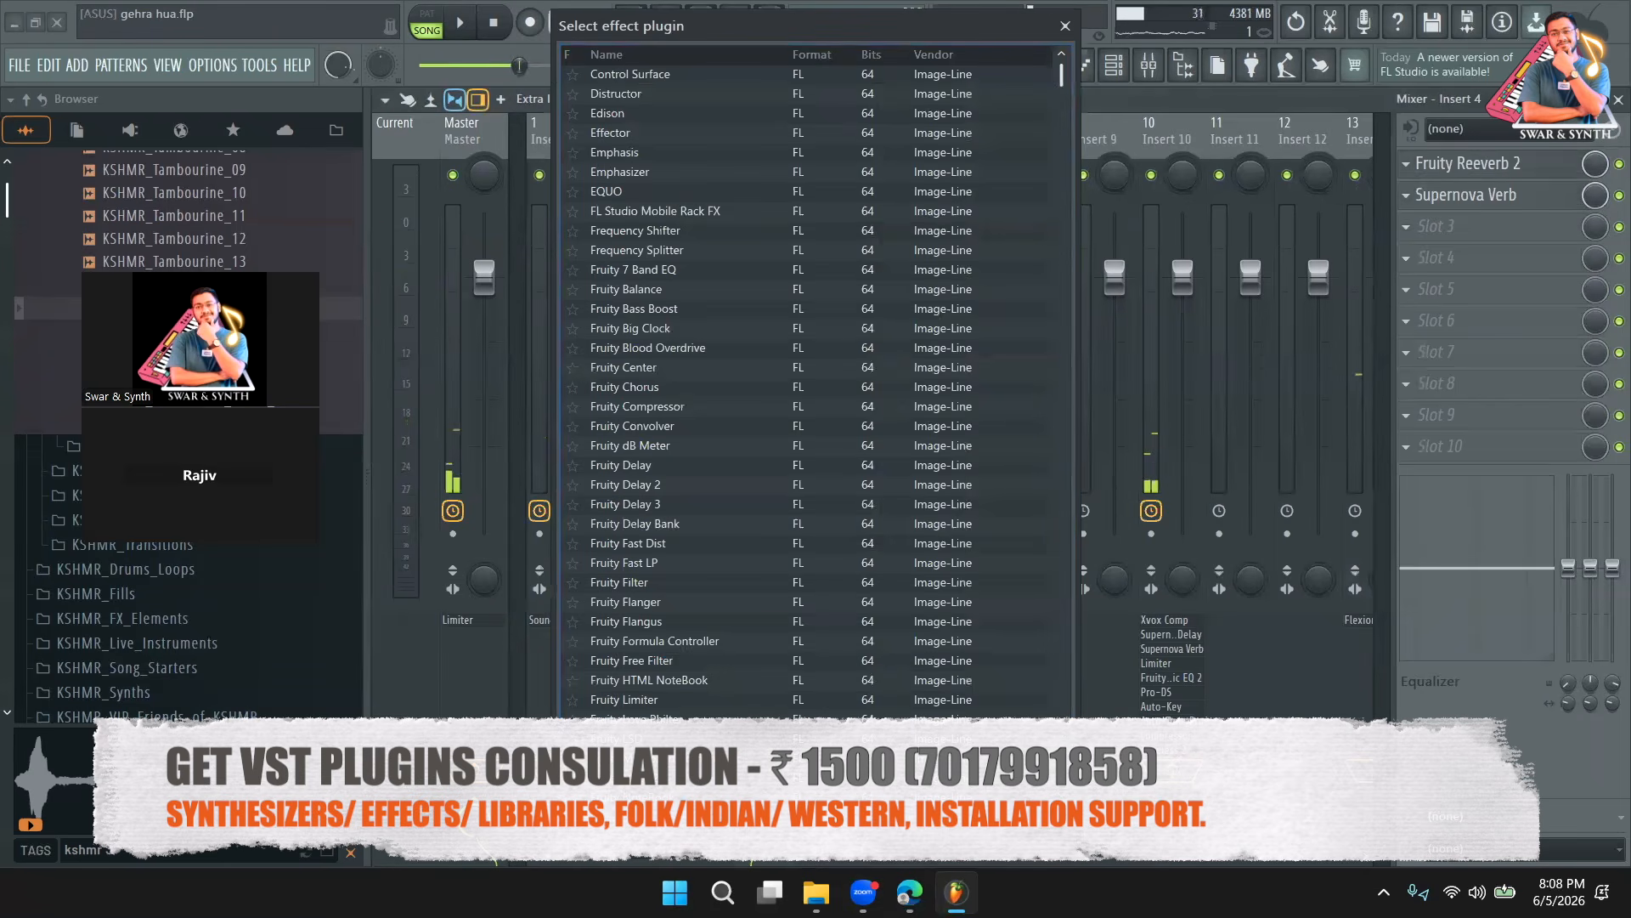
pyautogui.write('flex')
pyautogui.doubleClick(616, 113)
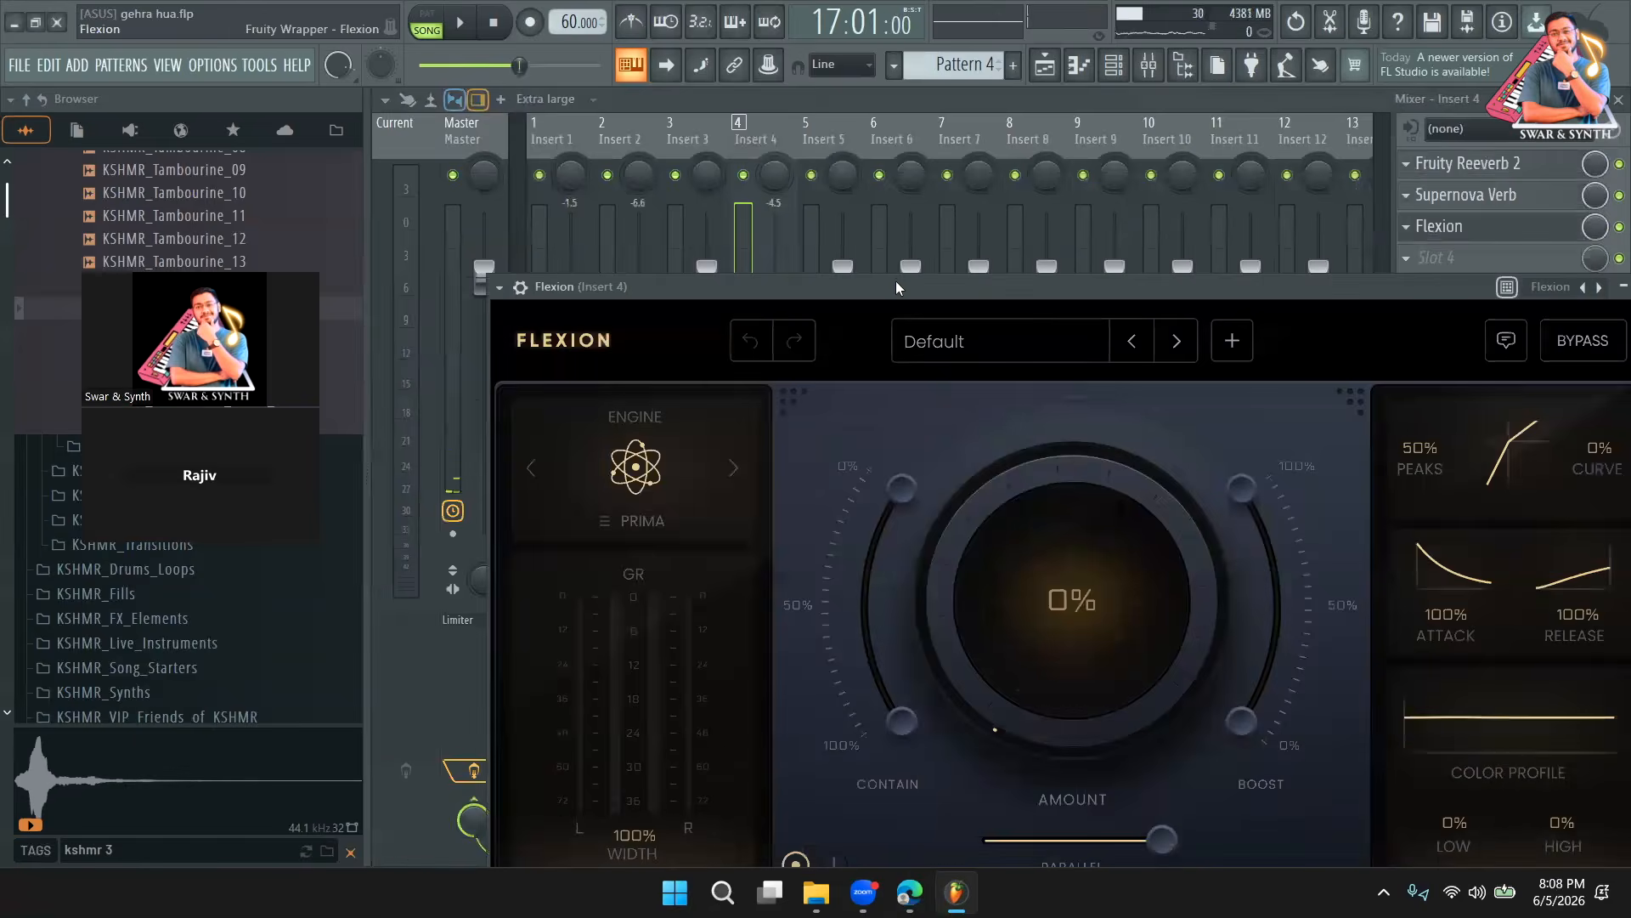
# Choose the Snare Lifter preset from the 03 Drums category for Insert 4's Flexion.
pyautogui.moveTo(896, 281); pyautogui.dragTo(823, 85)
pyautogui.click(887, 155)
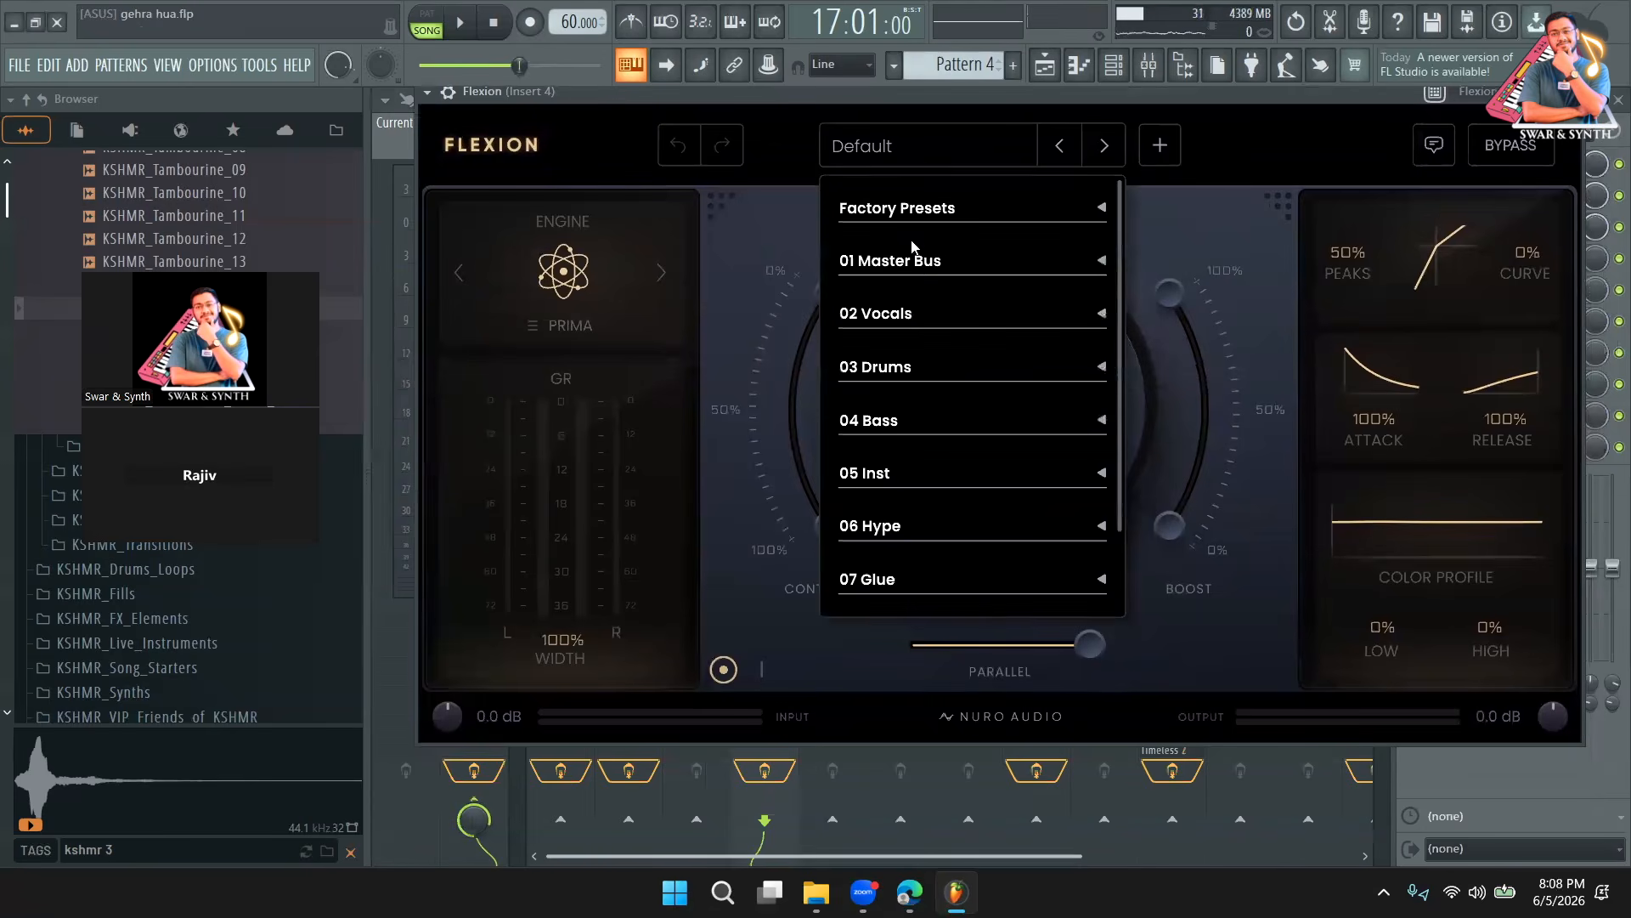
pyautogui.click(958, 382)
pyautogui.scroll(-4, 954, 491)
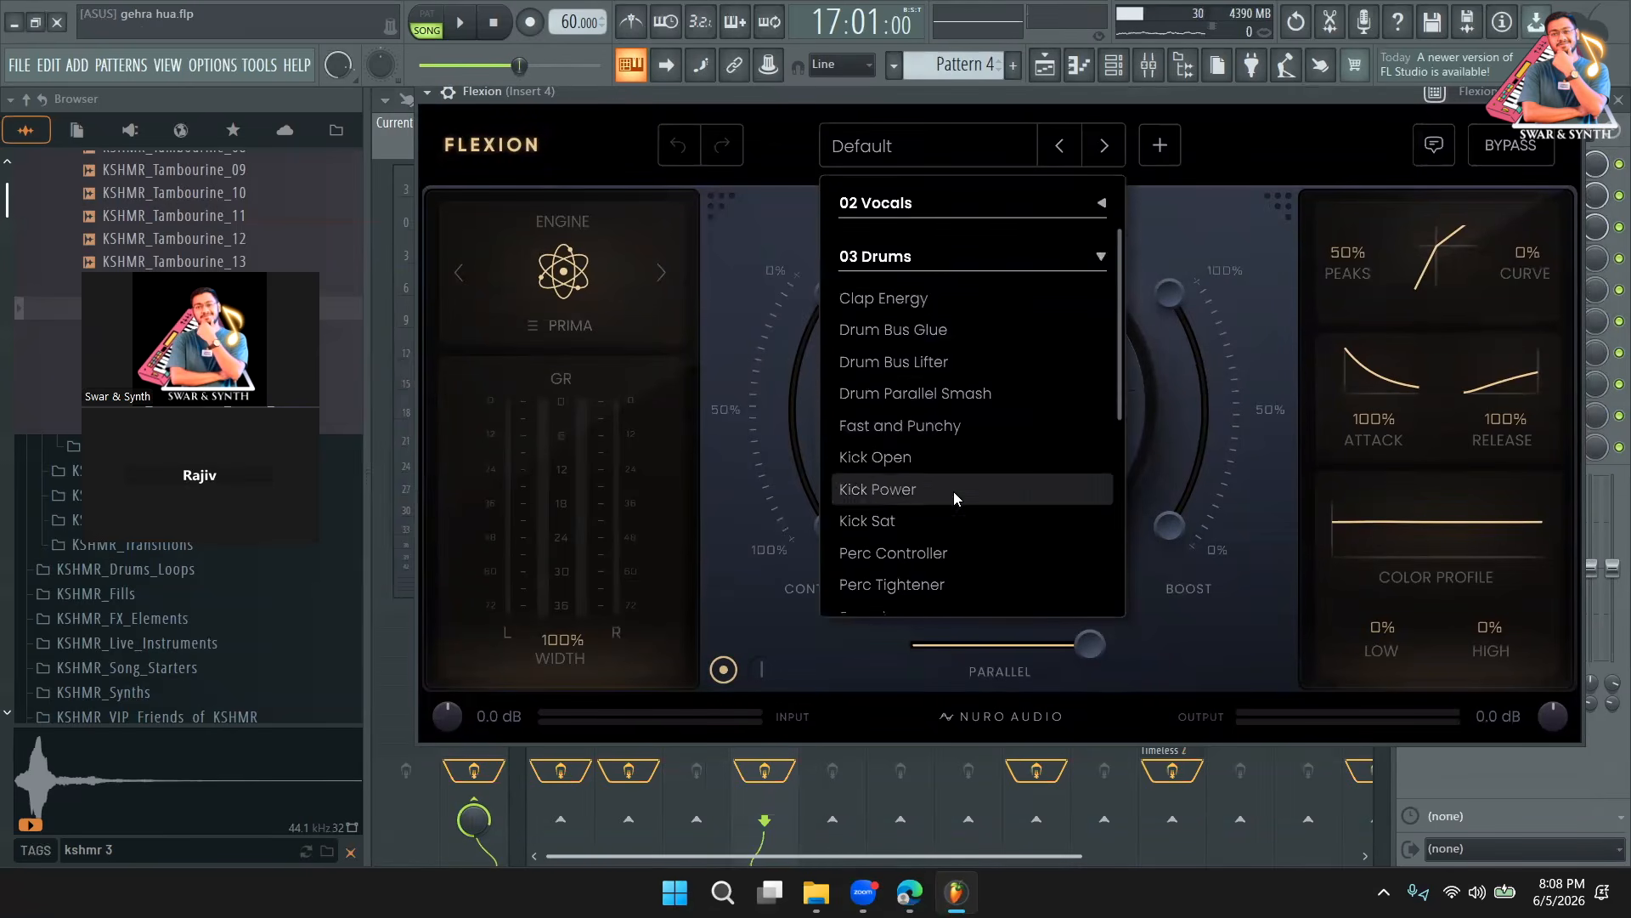
pyautogui.click(912, 480)
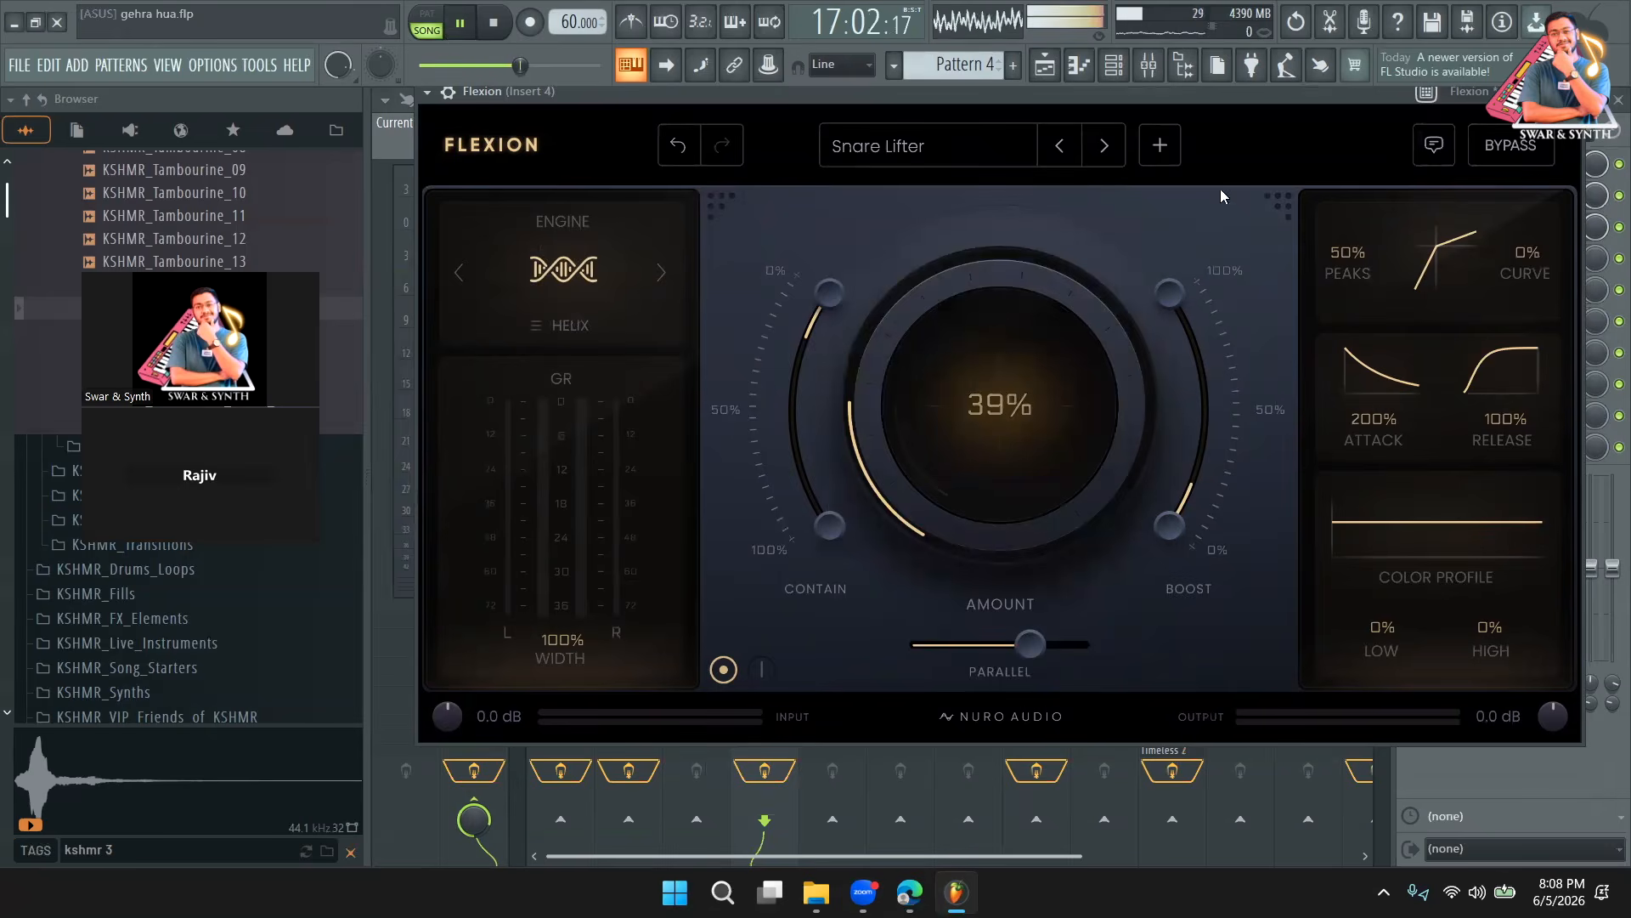
# Set Flexion's Amount on Insert 4 to 81% while listening to the playback, and close the plugin.
pyautogui.moveTo(1104, 103); pyautogui.dragTo(1111, 152)
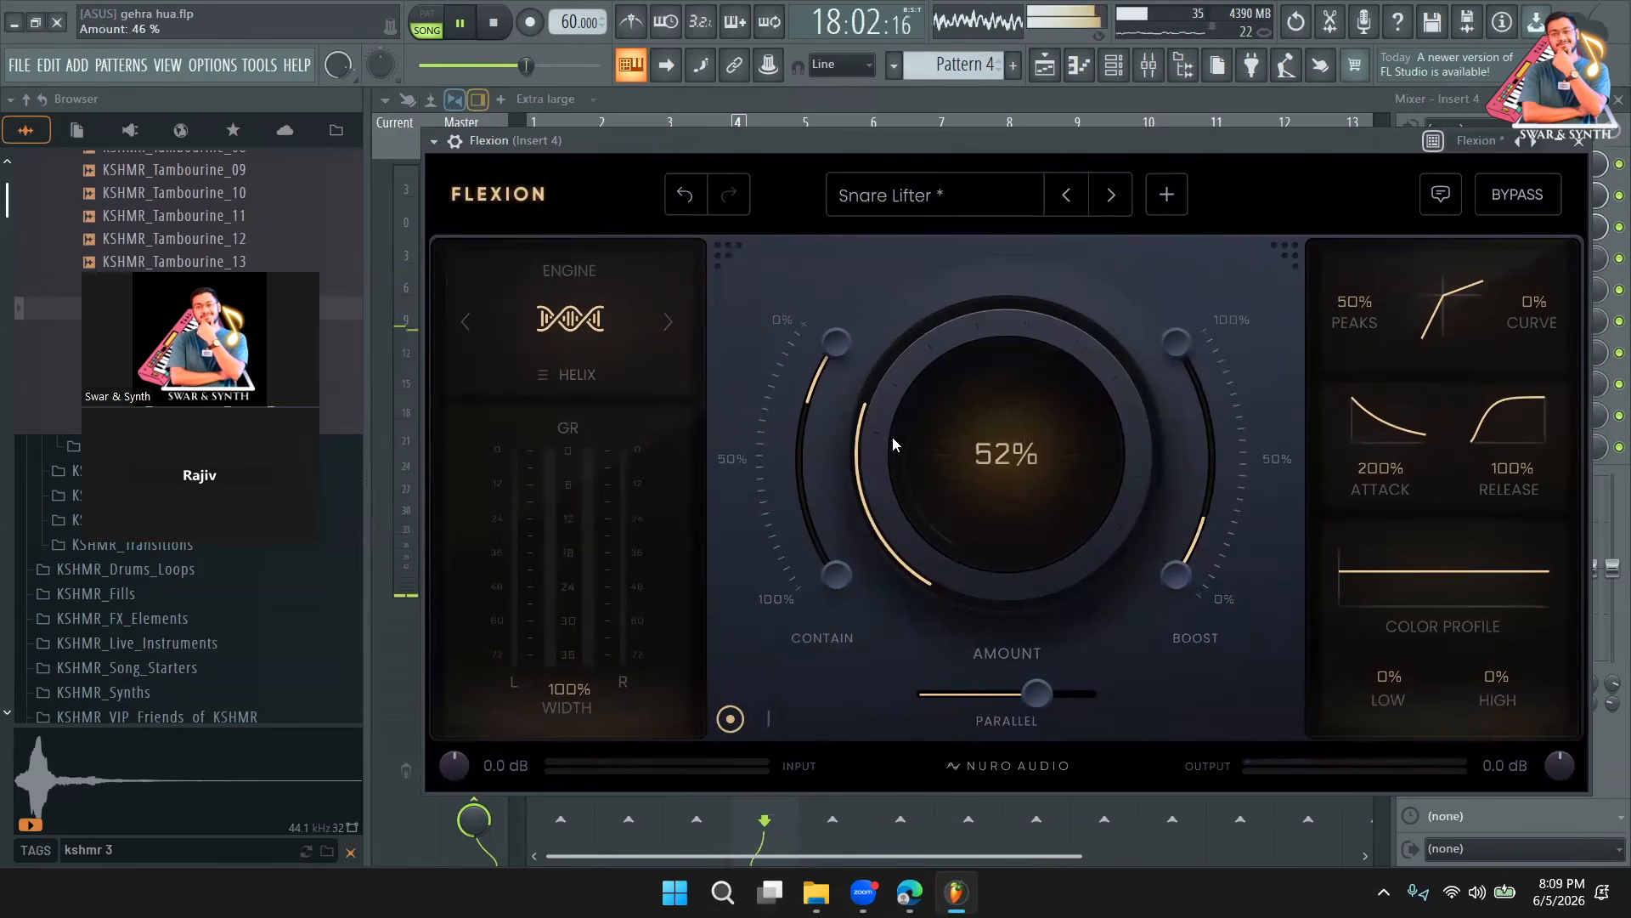
pyautogui.moveTo(892, 437); pyautogui.dragTo(897, 400)
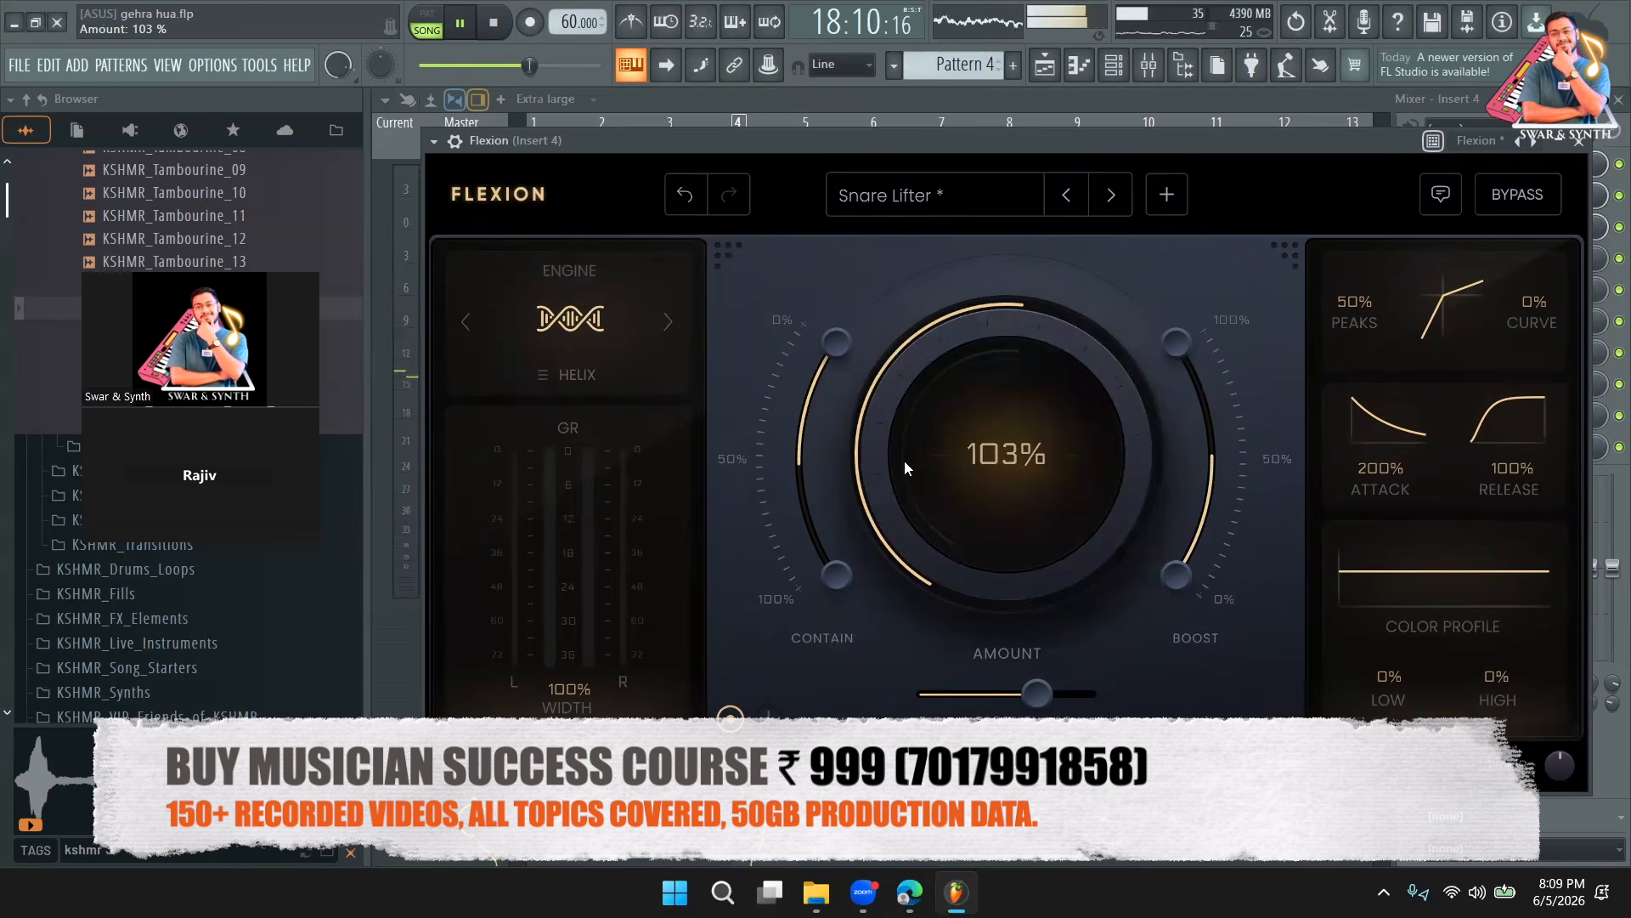
pyautogui.moveTo(927, 467); pyautogui.dragTo(928, 484)
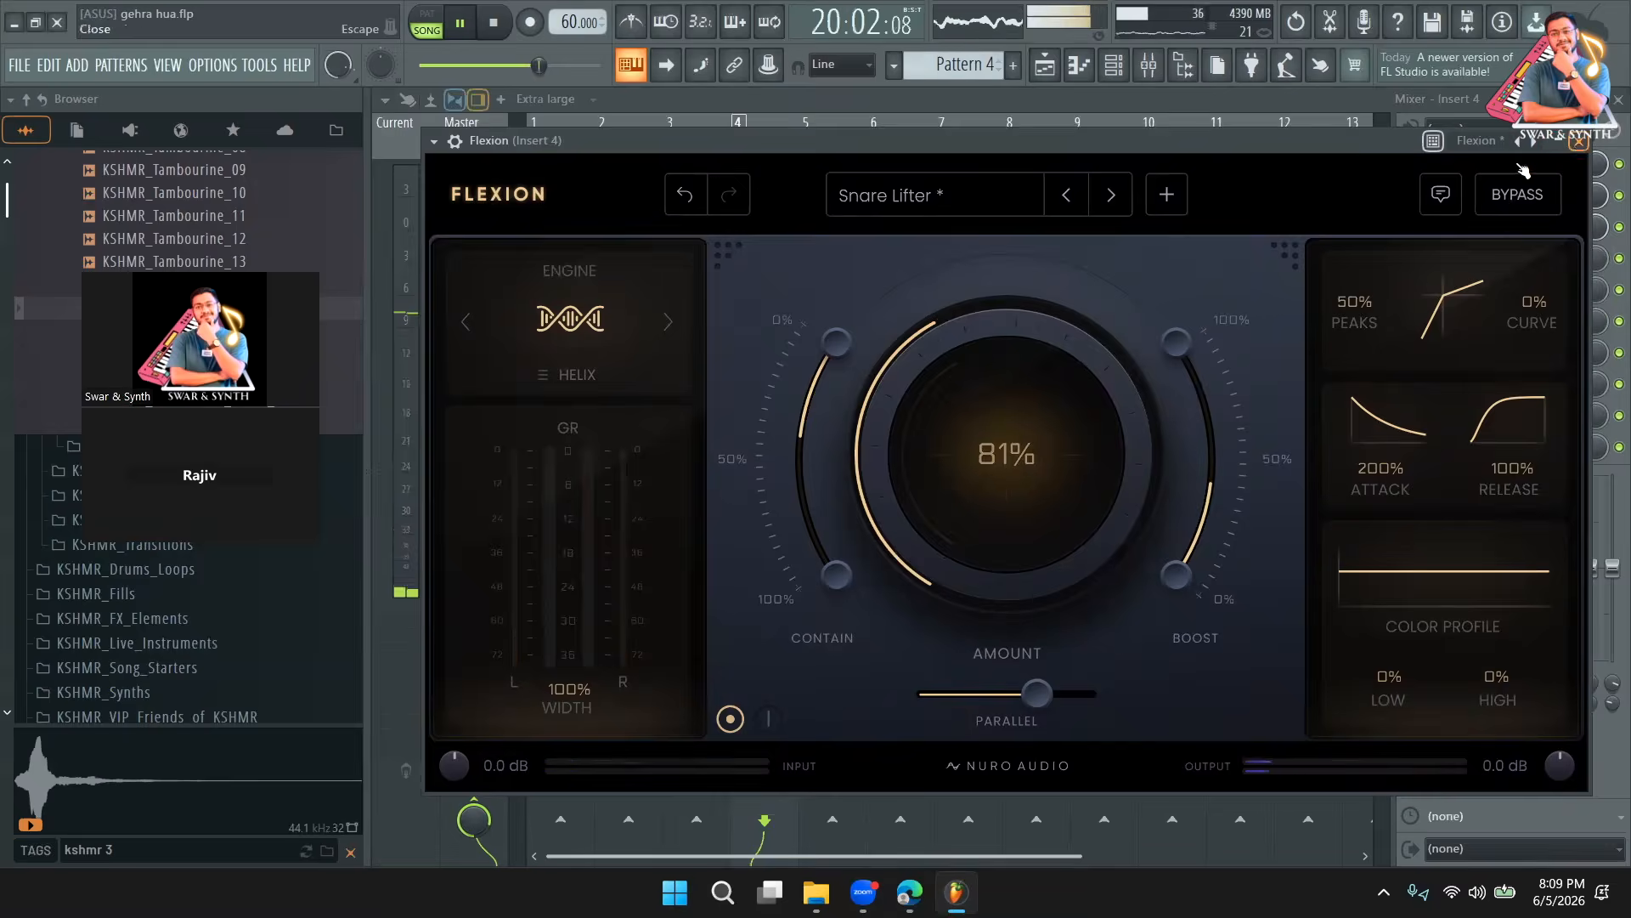
pyautogui.click(1580, 141)
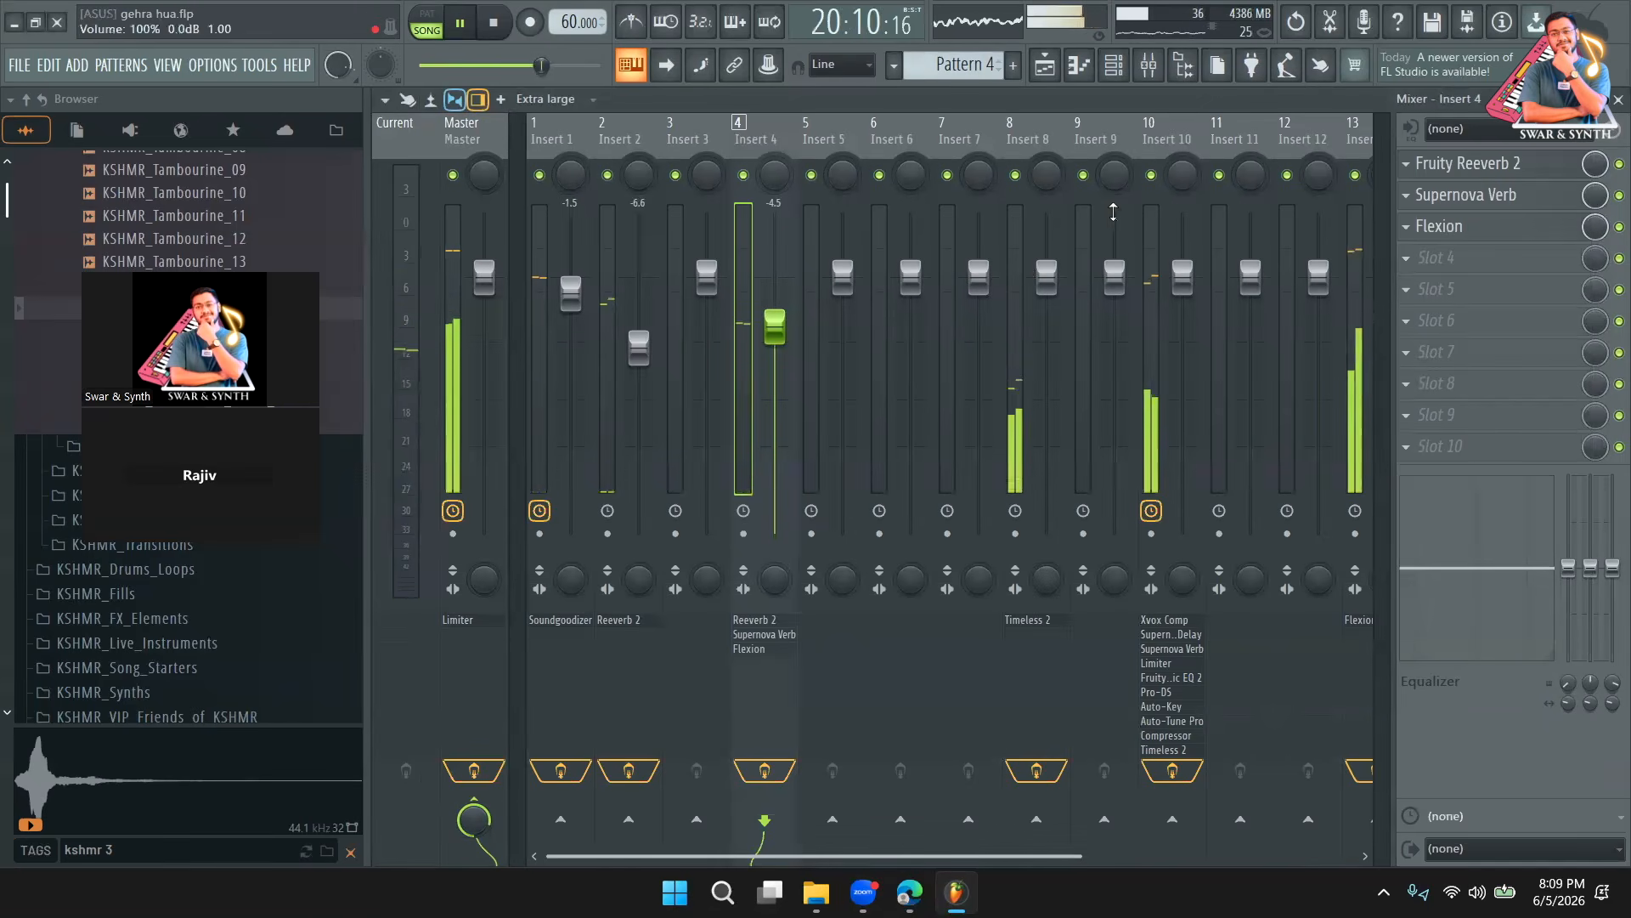
# Route Insert 10 to Insert 11 in place of its direct send to the Master.
pyautogui.click(1175, 146)
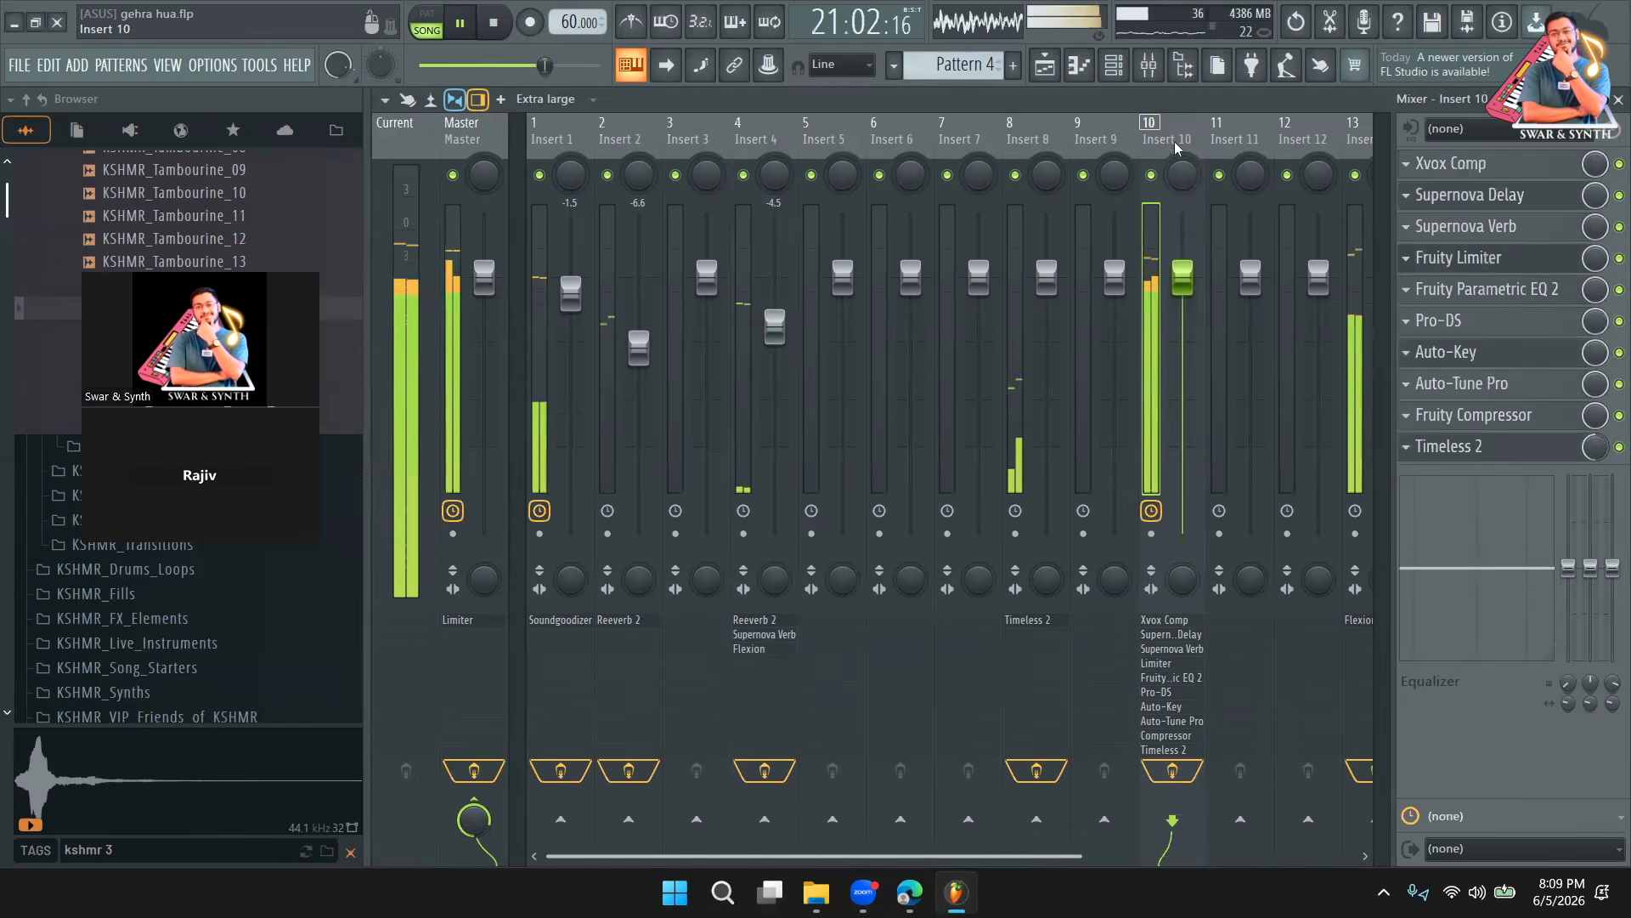
pyautogui.click(476, 801)
pyautogui.click(1250, 828)
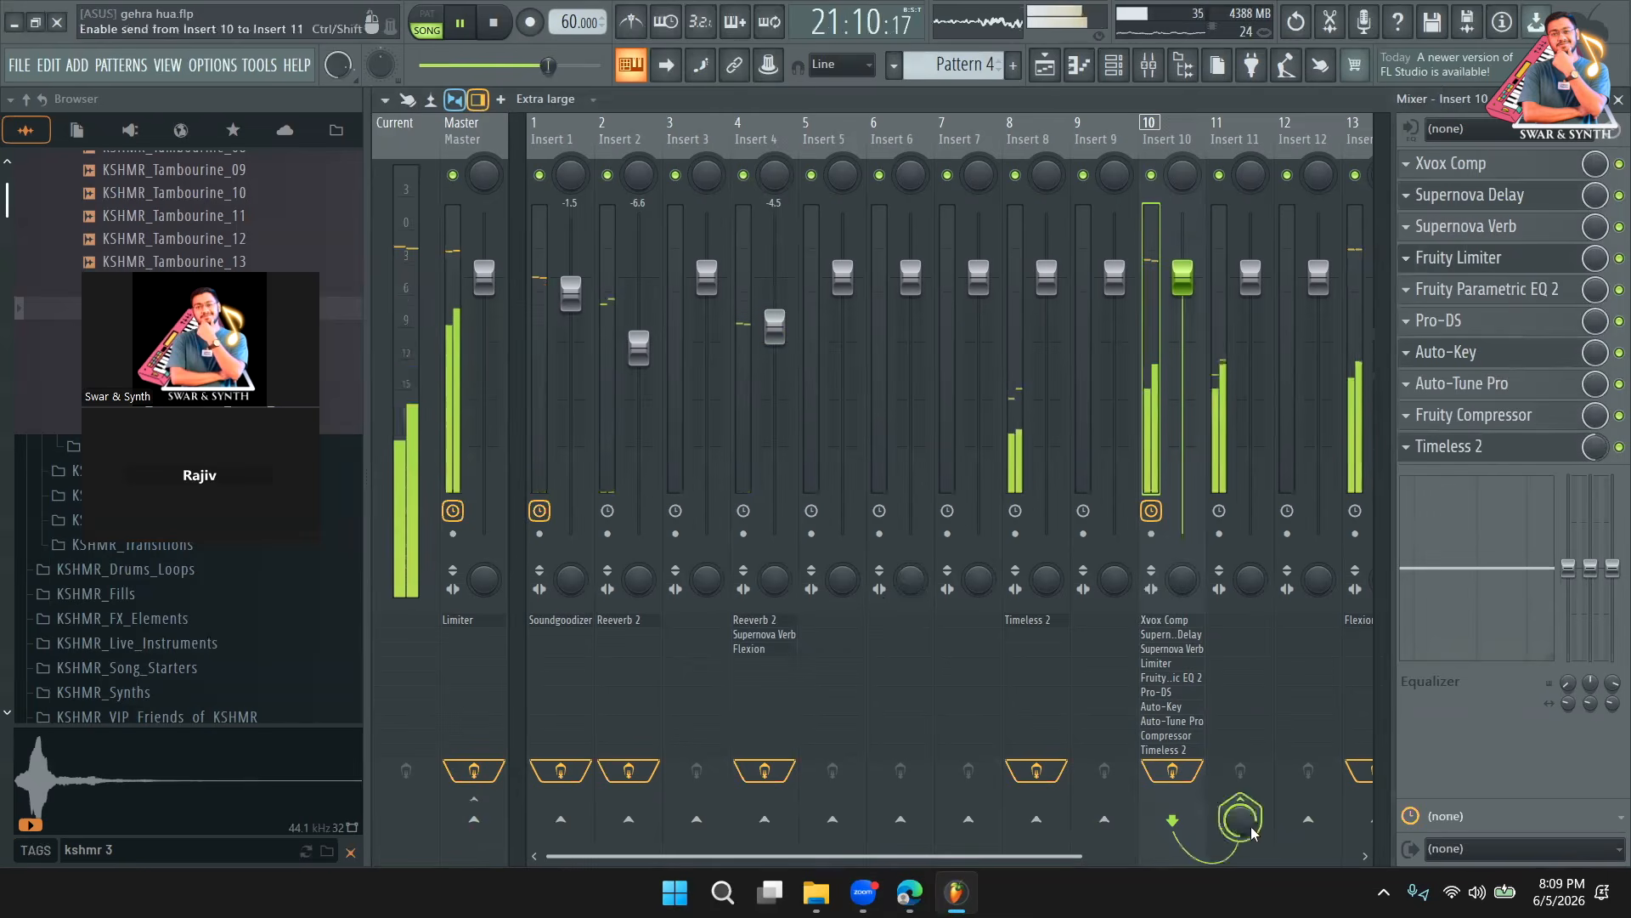
# Load the Flexion effect into the first slot of Insert 11 and stop playback.
pyautogui.click(1254, 144)
pyautogui.click(1458, 162)
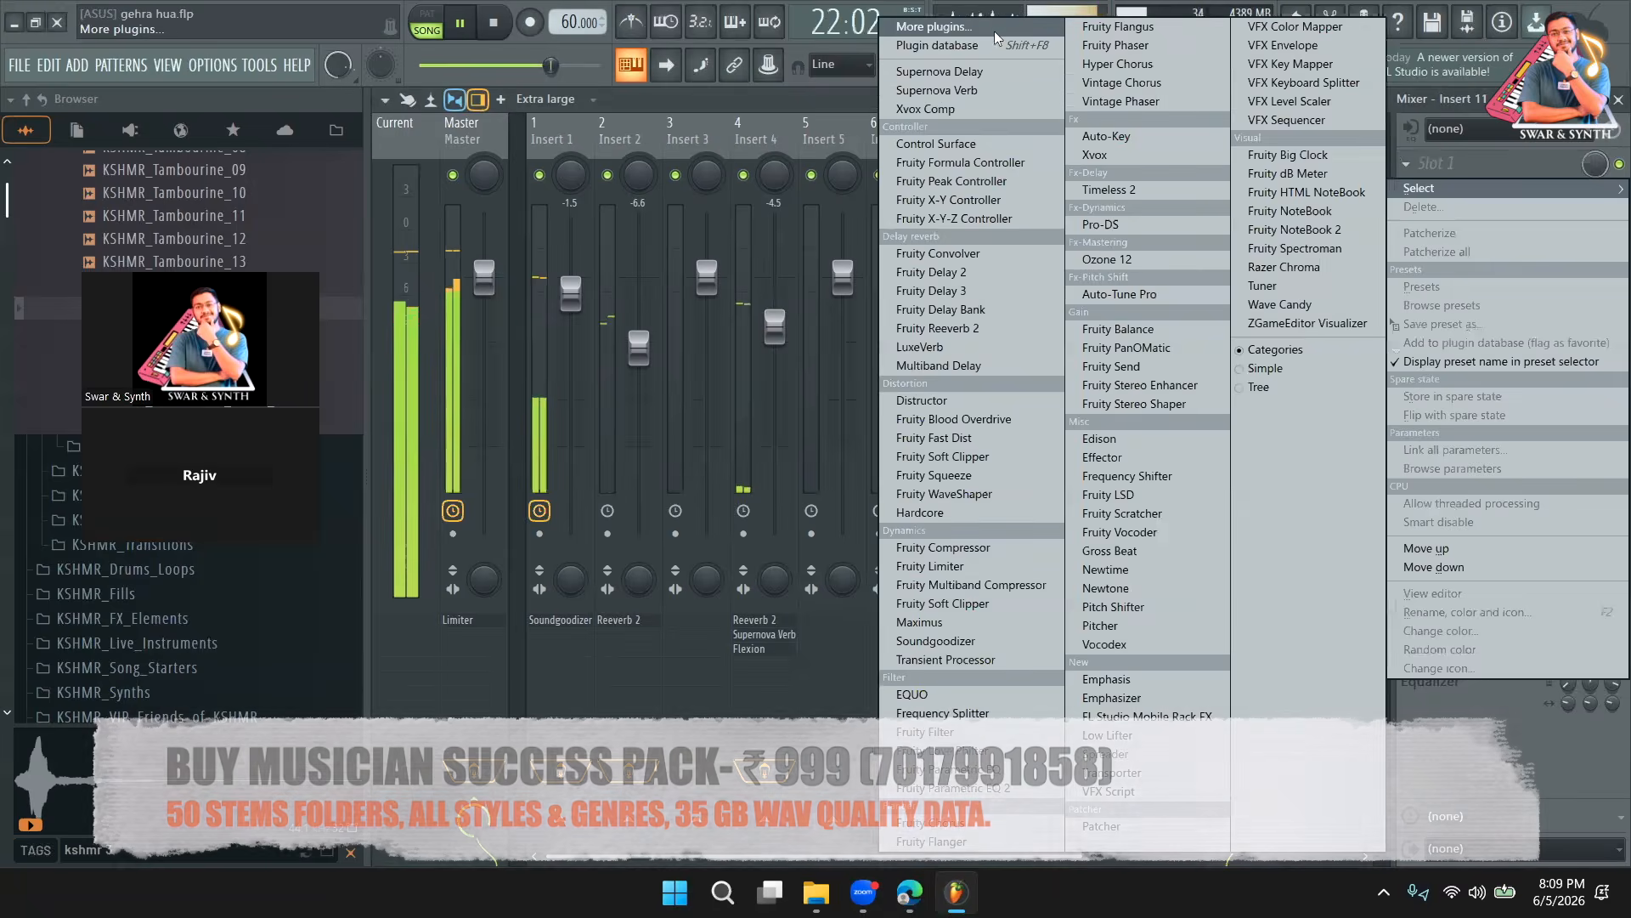
pyautogui.click(996, 34)
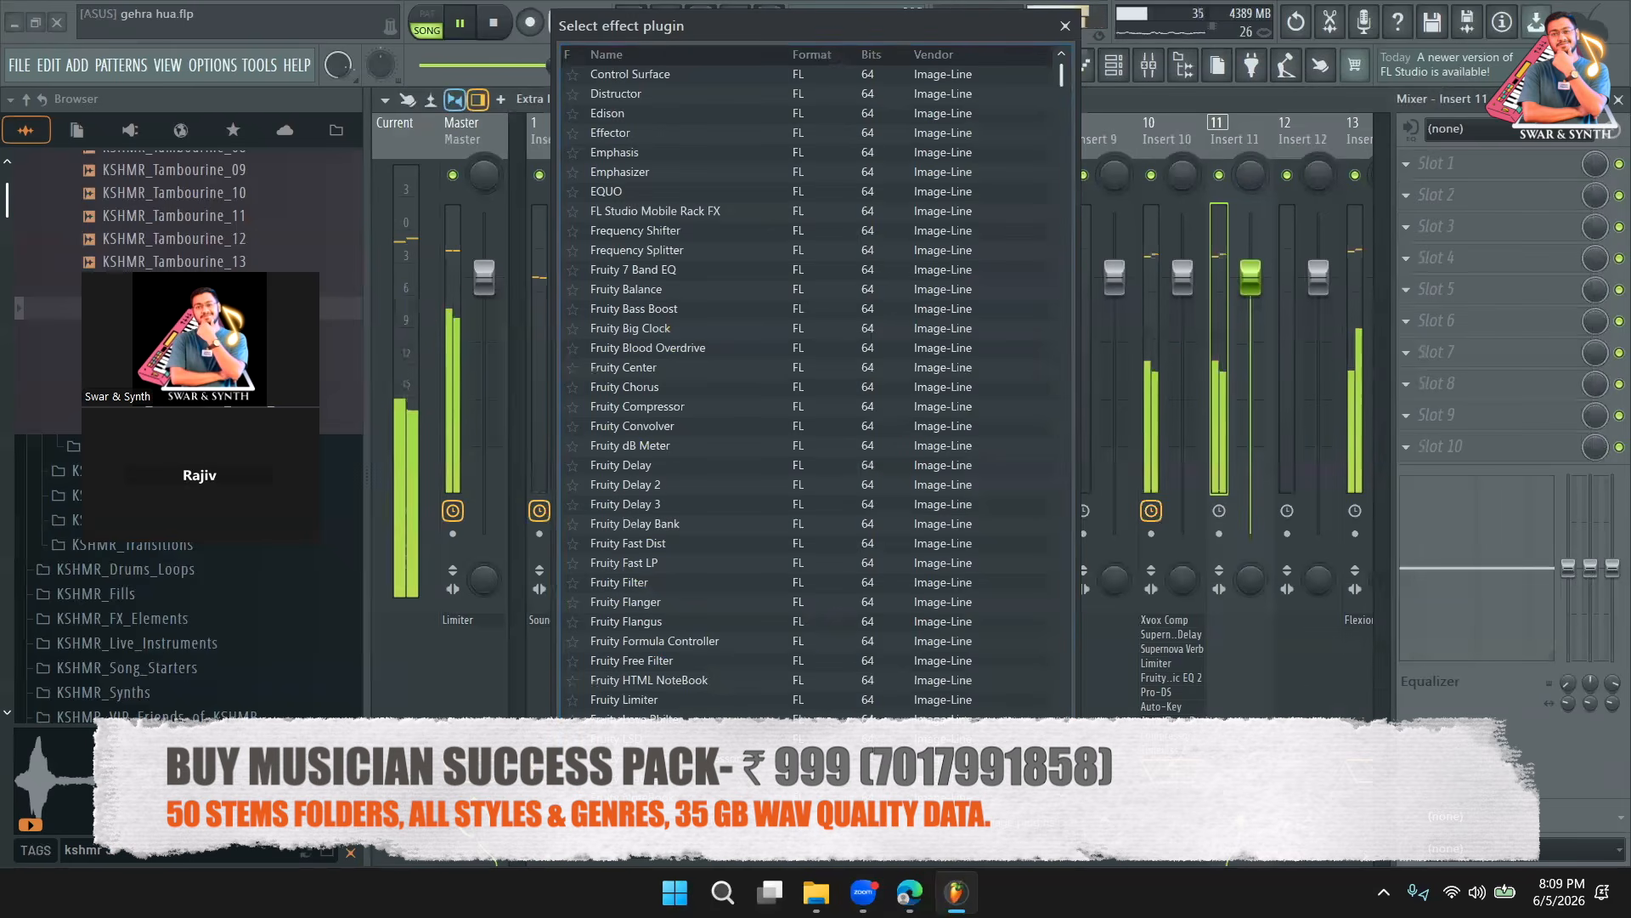
pyautogui.write('flex')
pyautogui.doubleClick(744, 119)
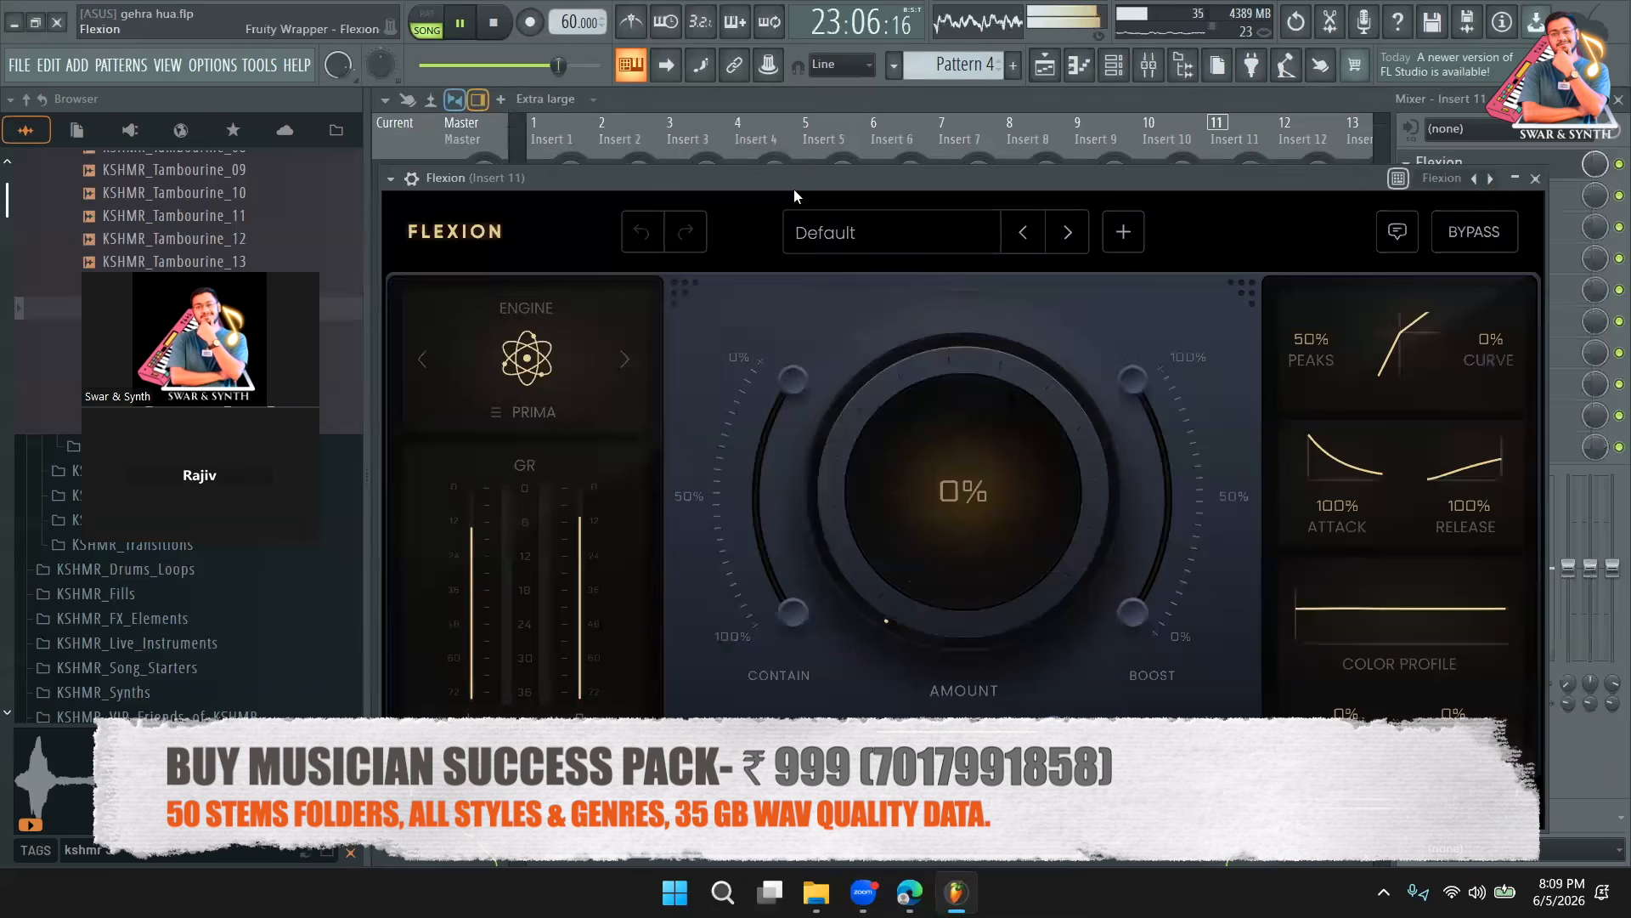
pyautogui.press('space')
# Choose the Clean Vox preset from the 02 Vocals category for Insert 11's Flexion.
pyautogui.moveTo(793, 189); pyautogui.dragTo(859, 182)
pyautogui.click(897, 228)
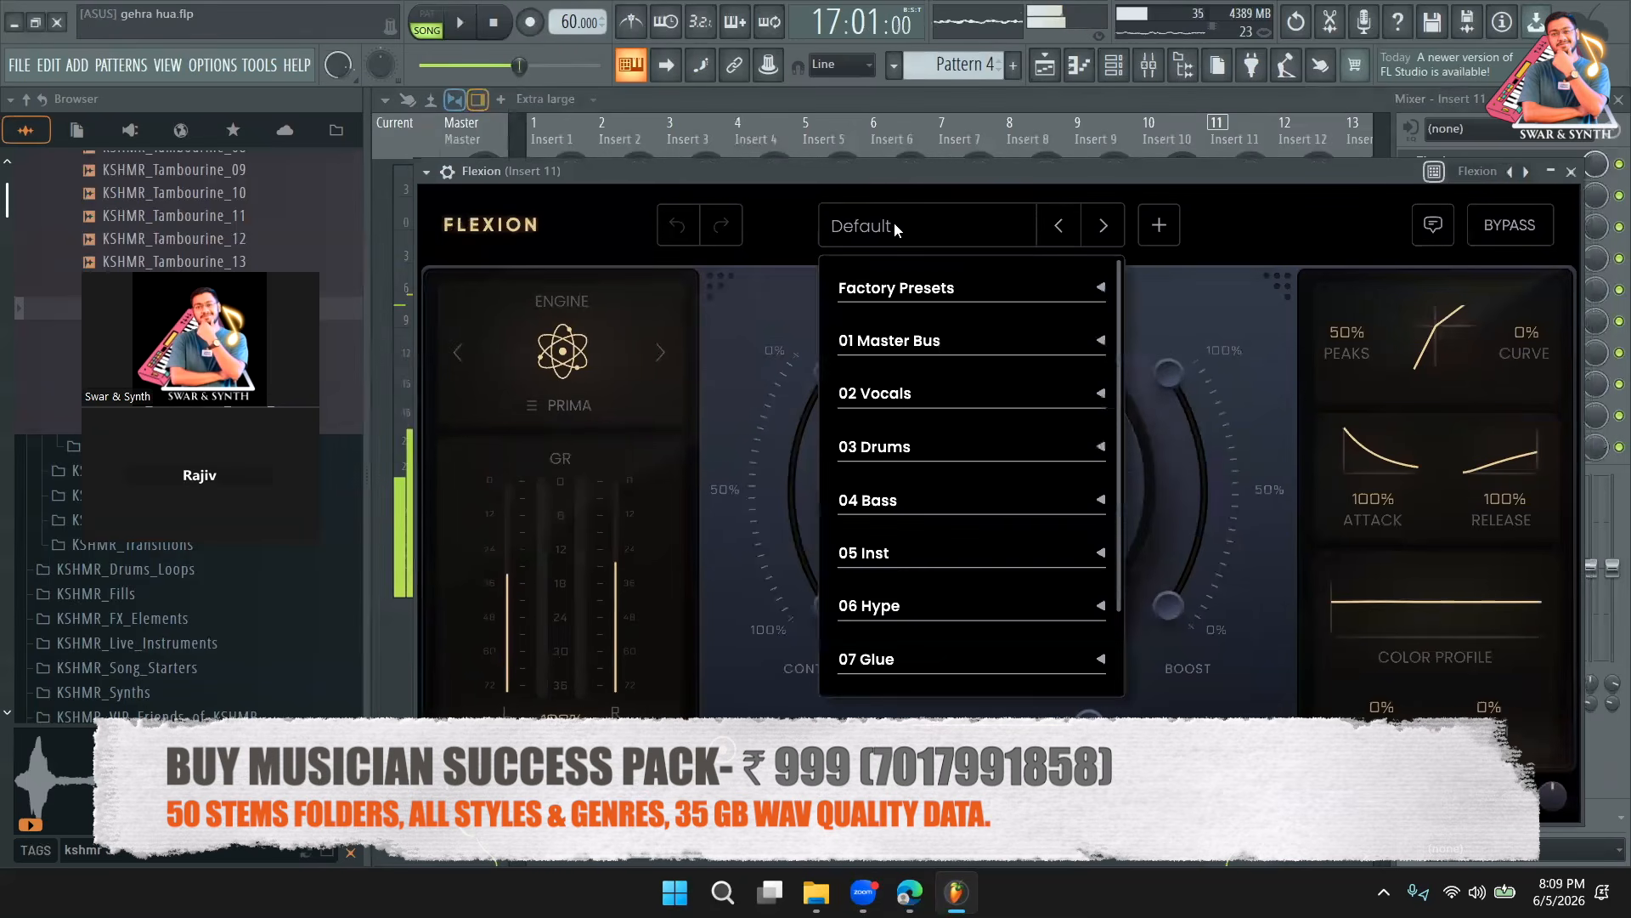
pyautogui.click(889, 393)
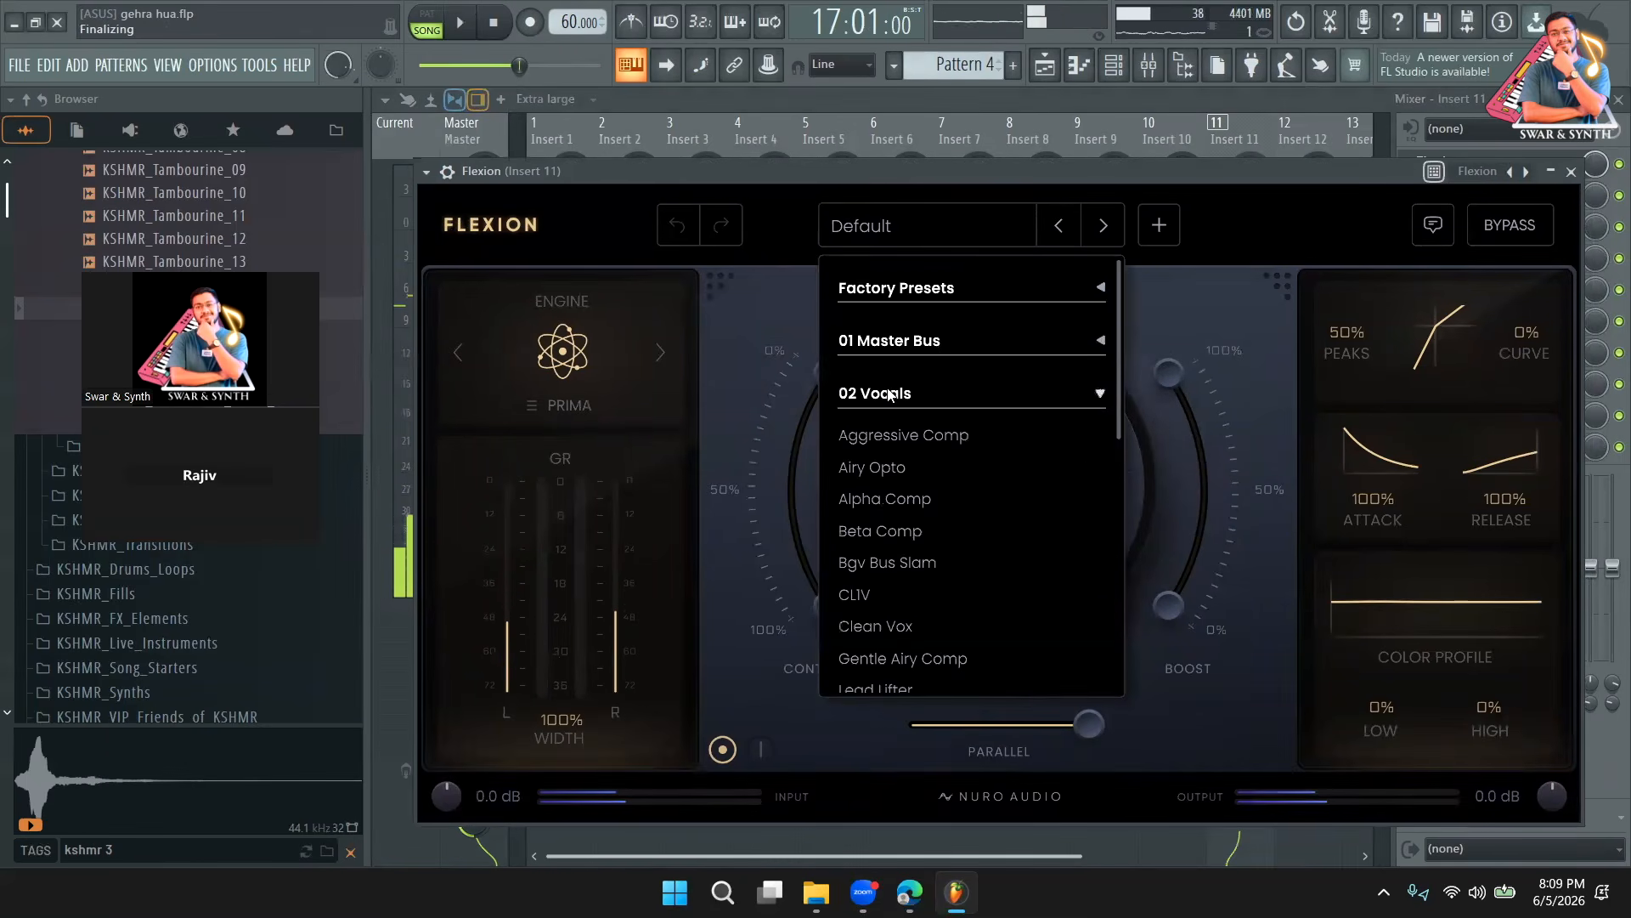
pyautogui.scroll(-2, 926, 442)
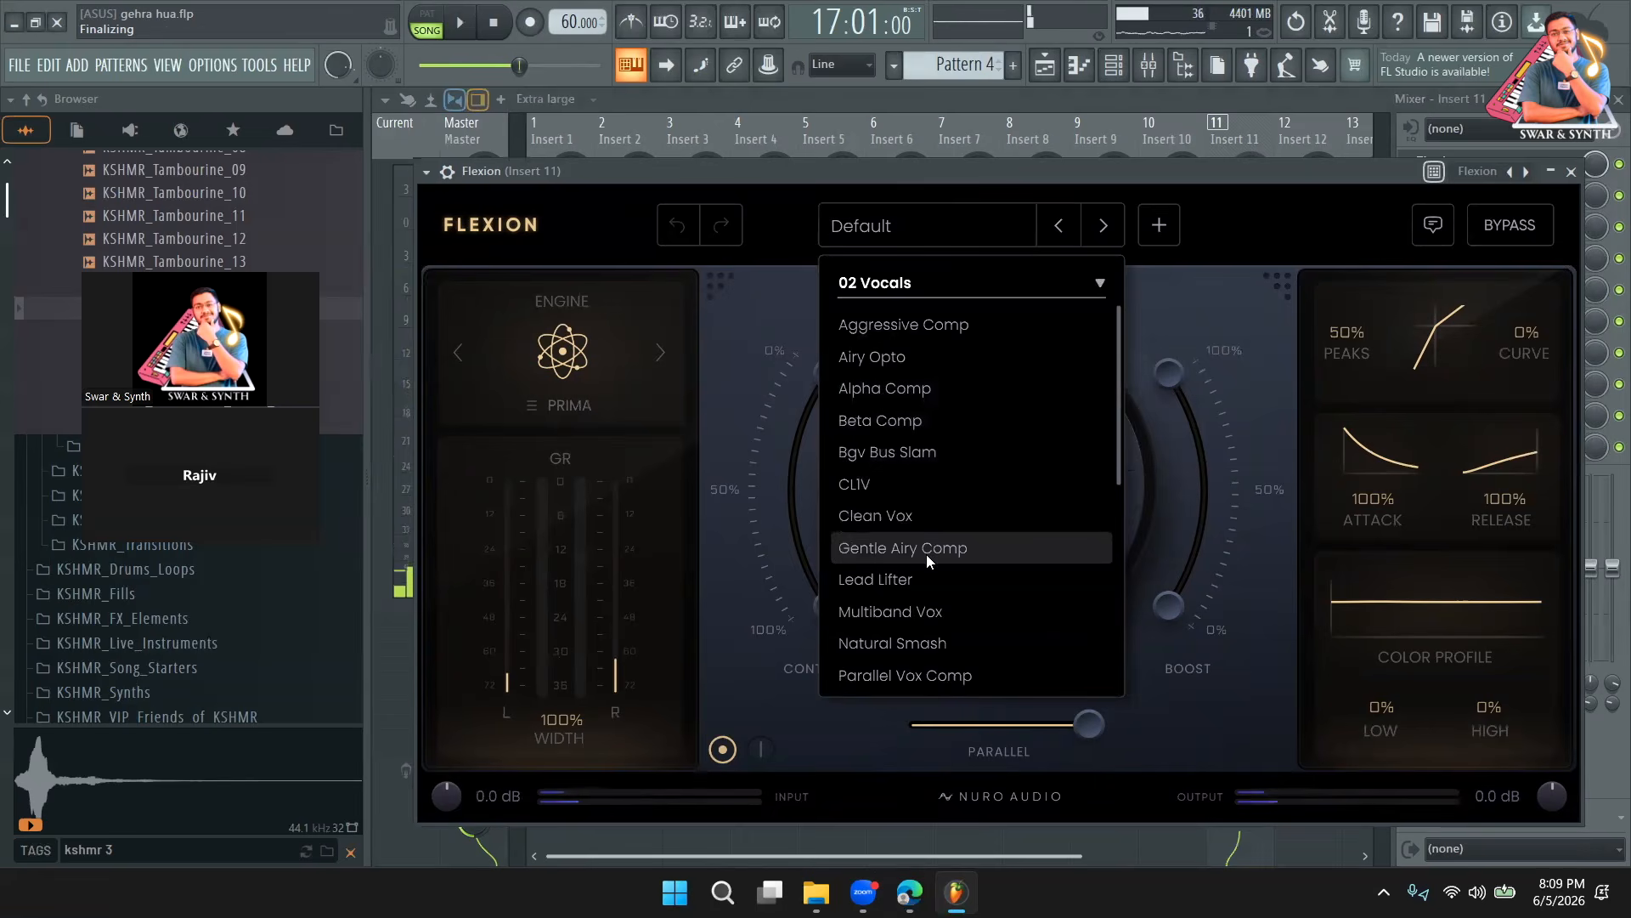
pyautogui.click(930, 524)
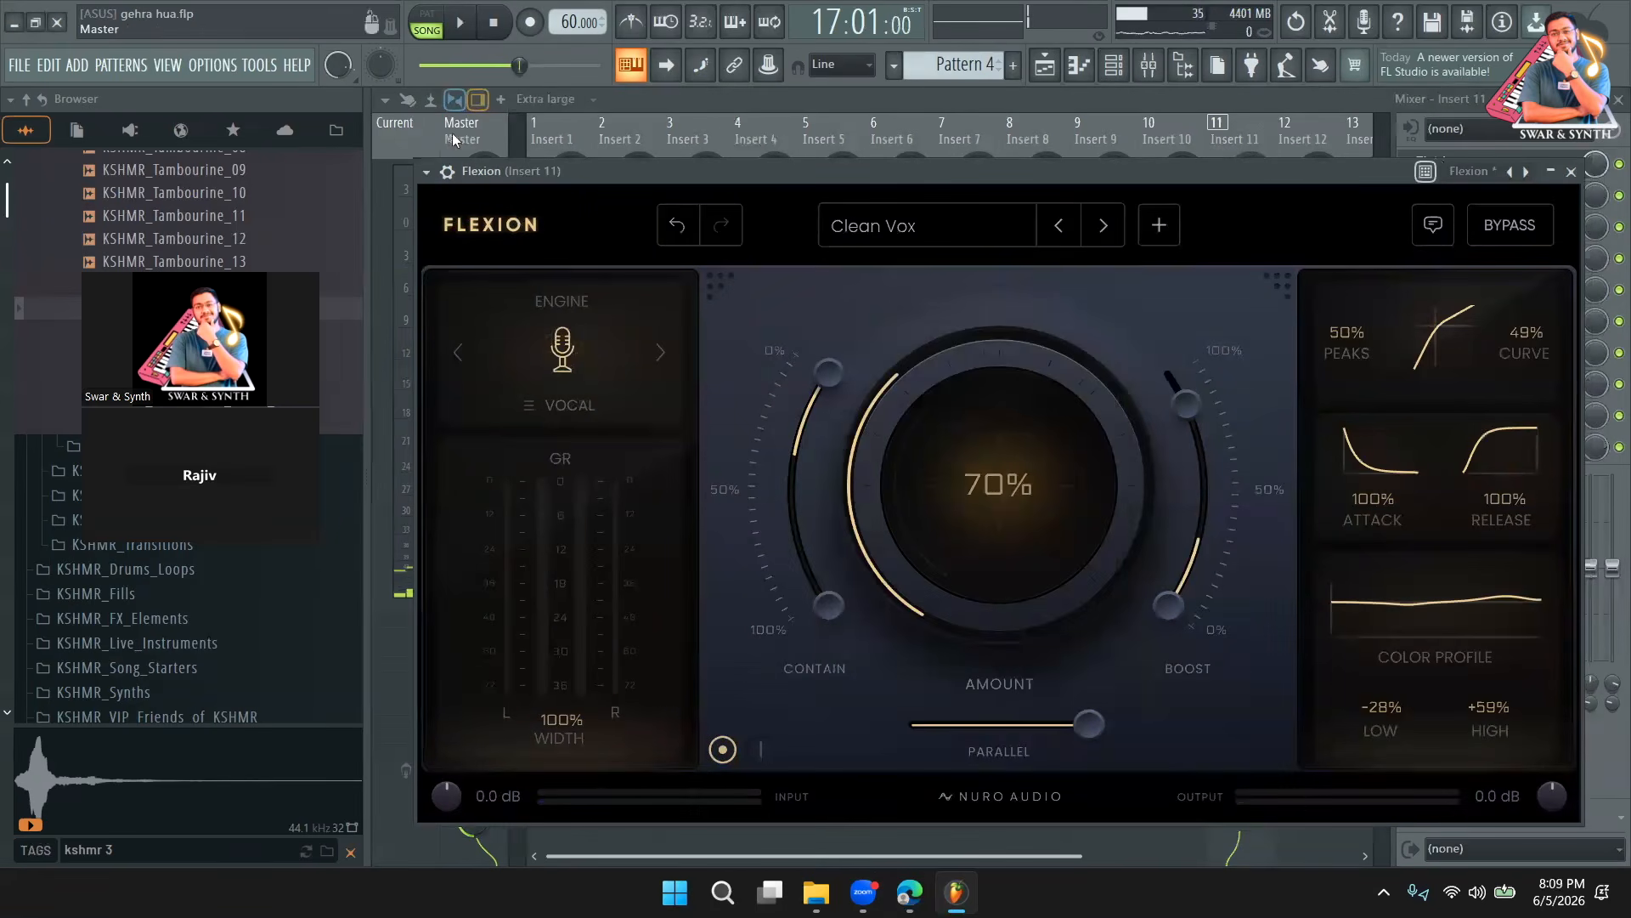
# Switch Insert 11's Flexion to the Lead Lifter preset, set its Amount to 40% during playback, and close the plugin.
pyautogui.click(460, 23)
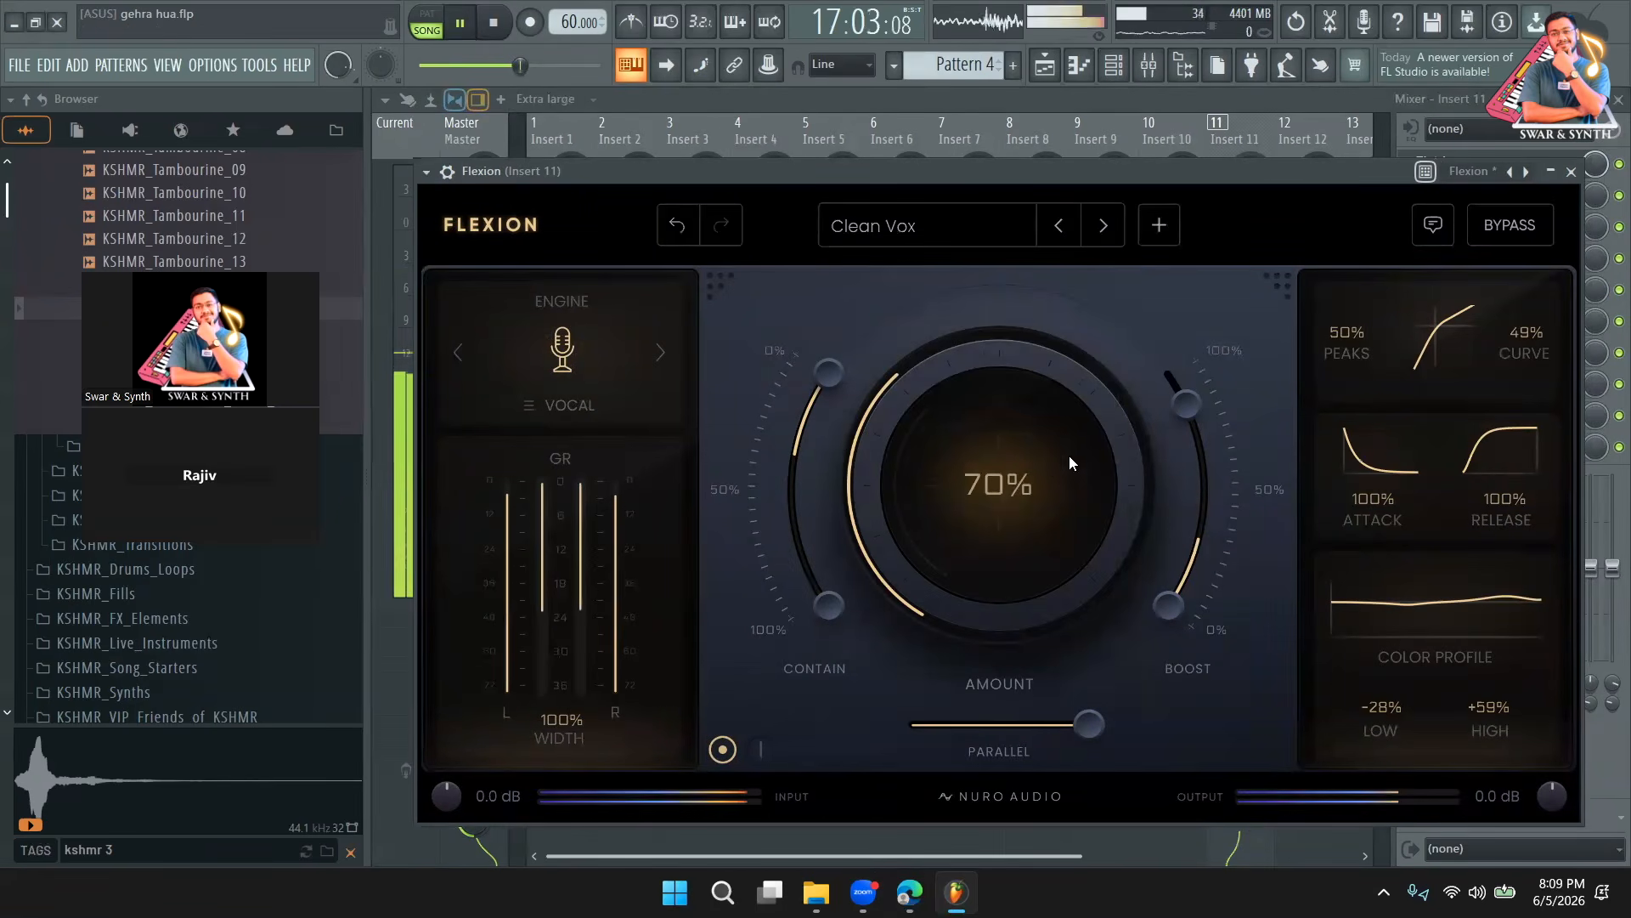
pyautogui.scroll(-15, 1011, 486)
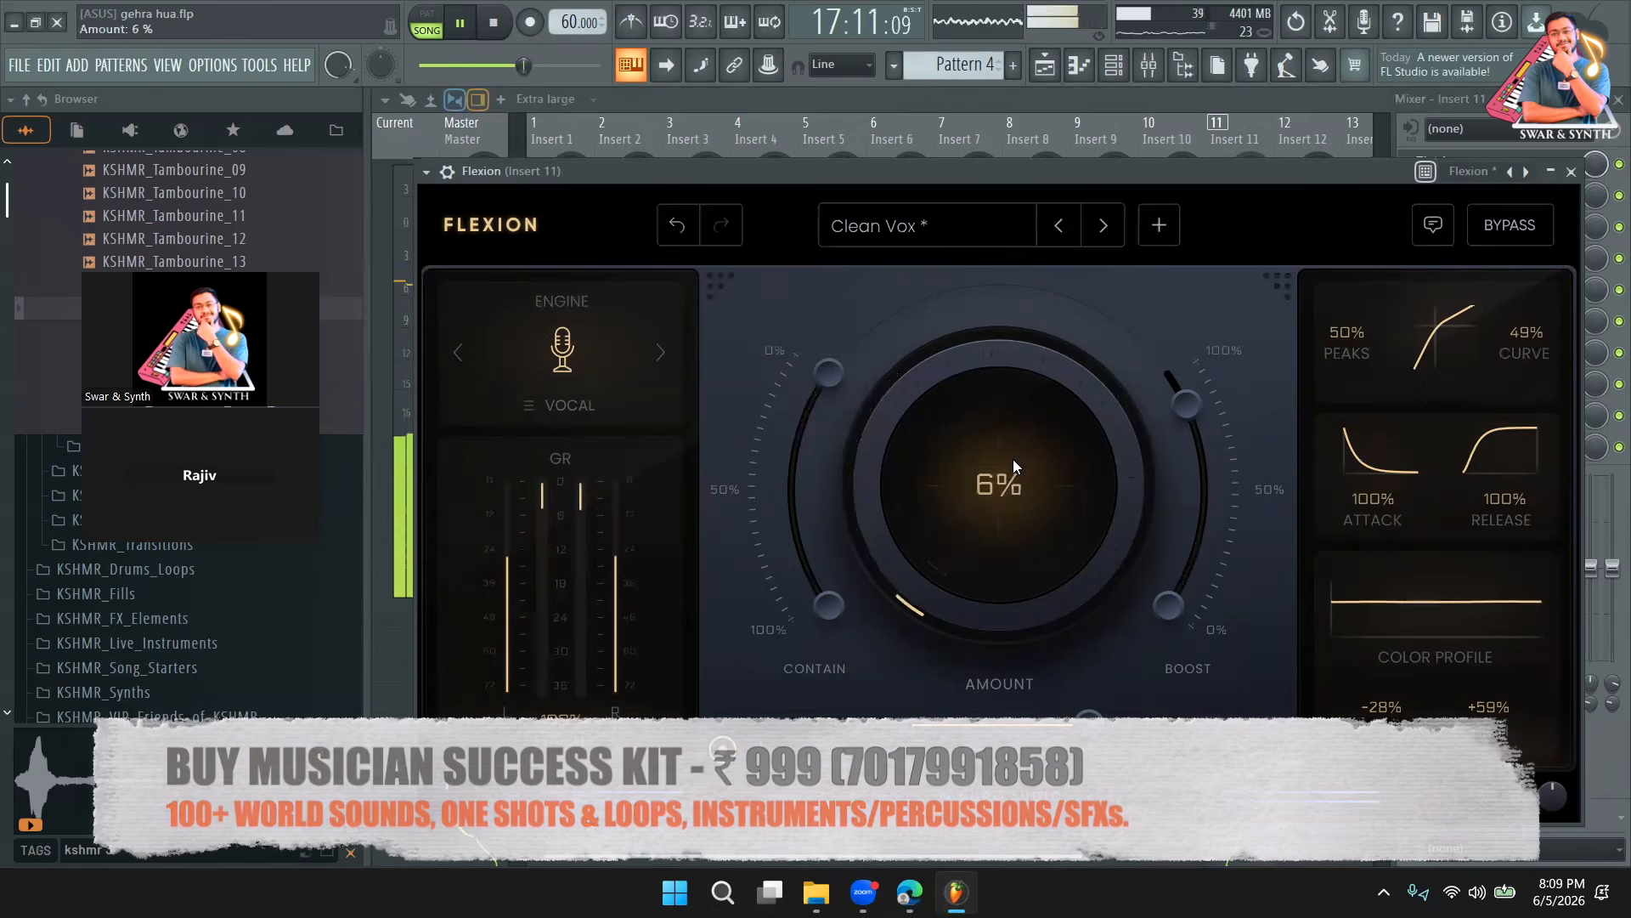
pyautogui.click(1098, 225)
pyautogui.click(1106, 233)
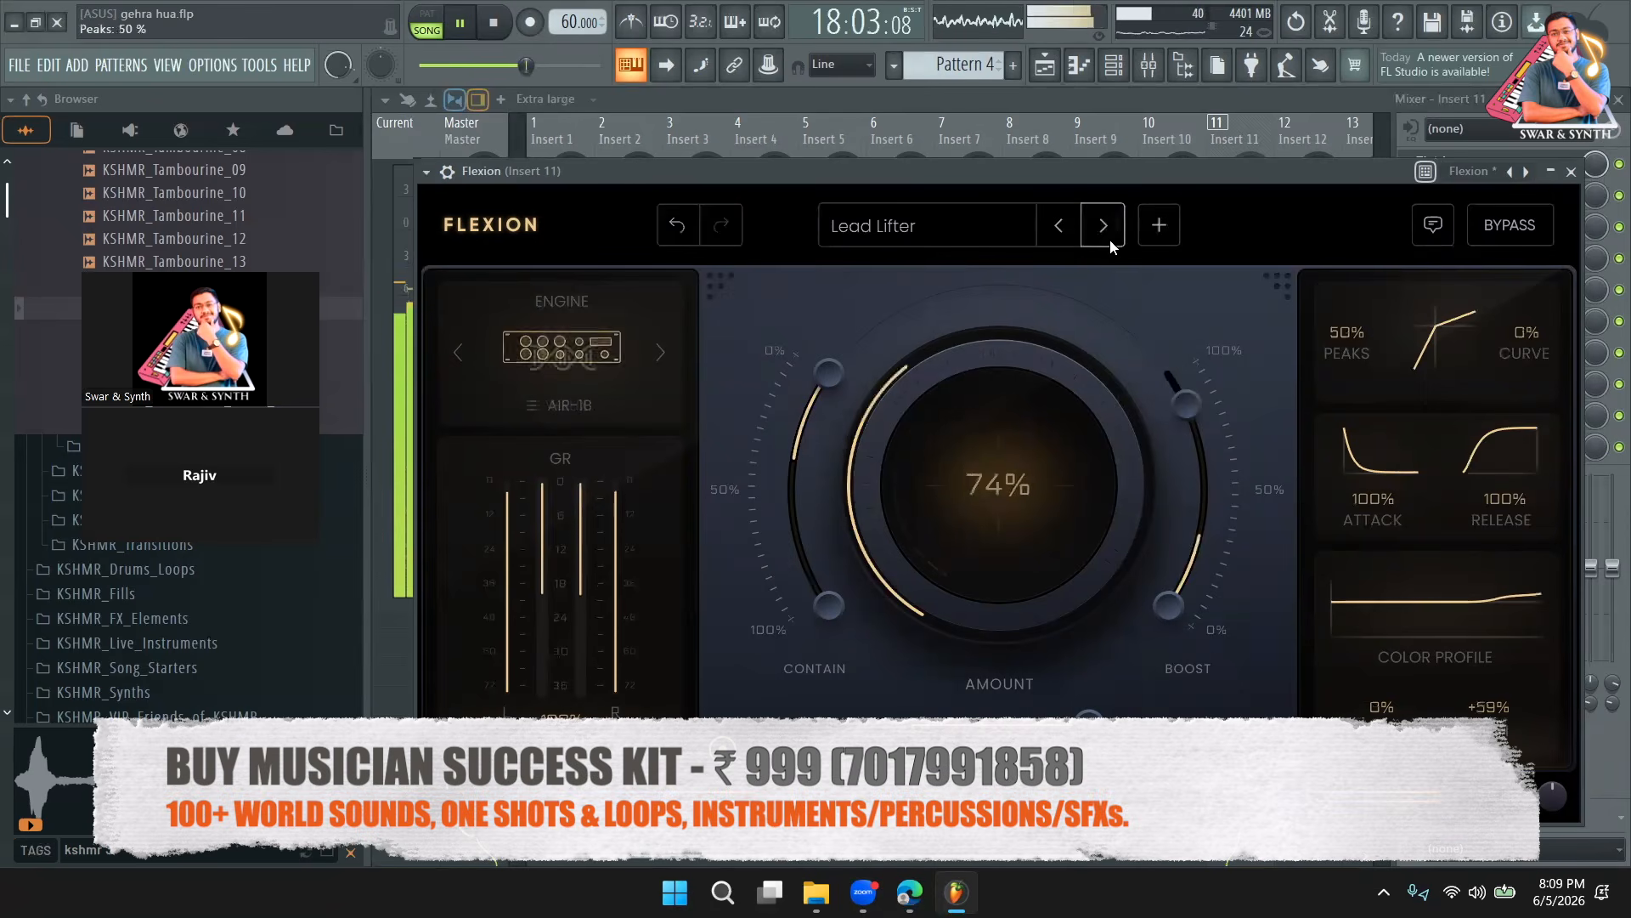
pyautogui.scroll(-8, 965, 435)
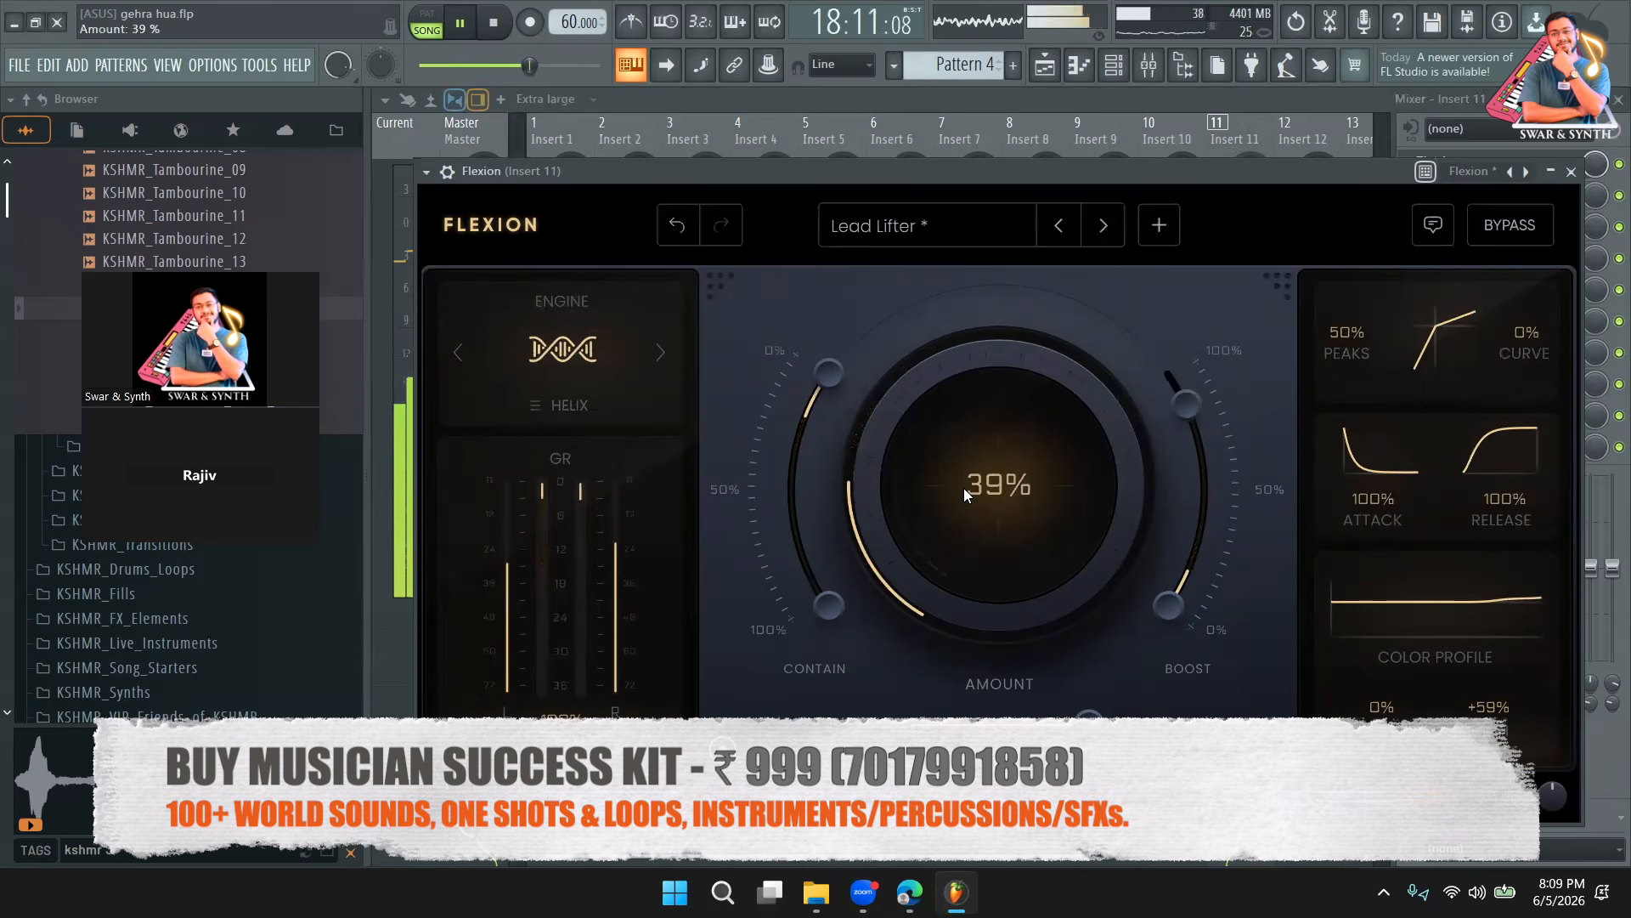
pyautogui.moveTo(969, 507); pyautogui.dragTo(965, 499)
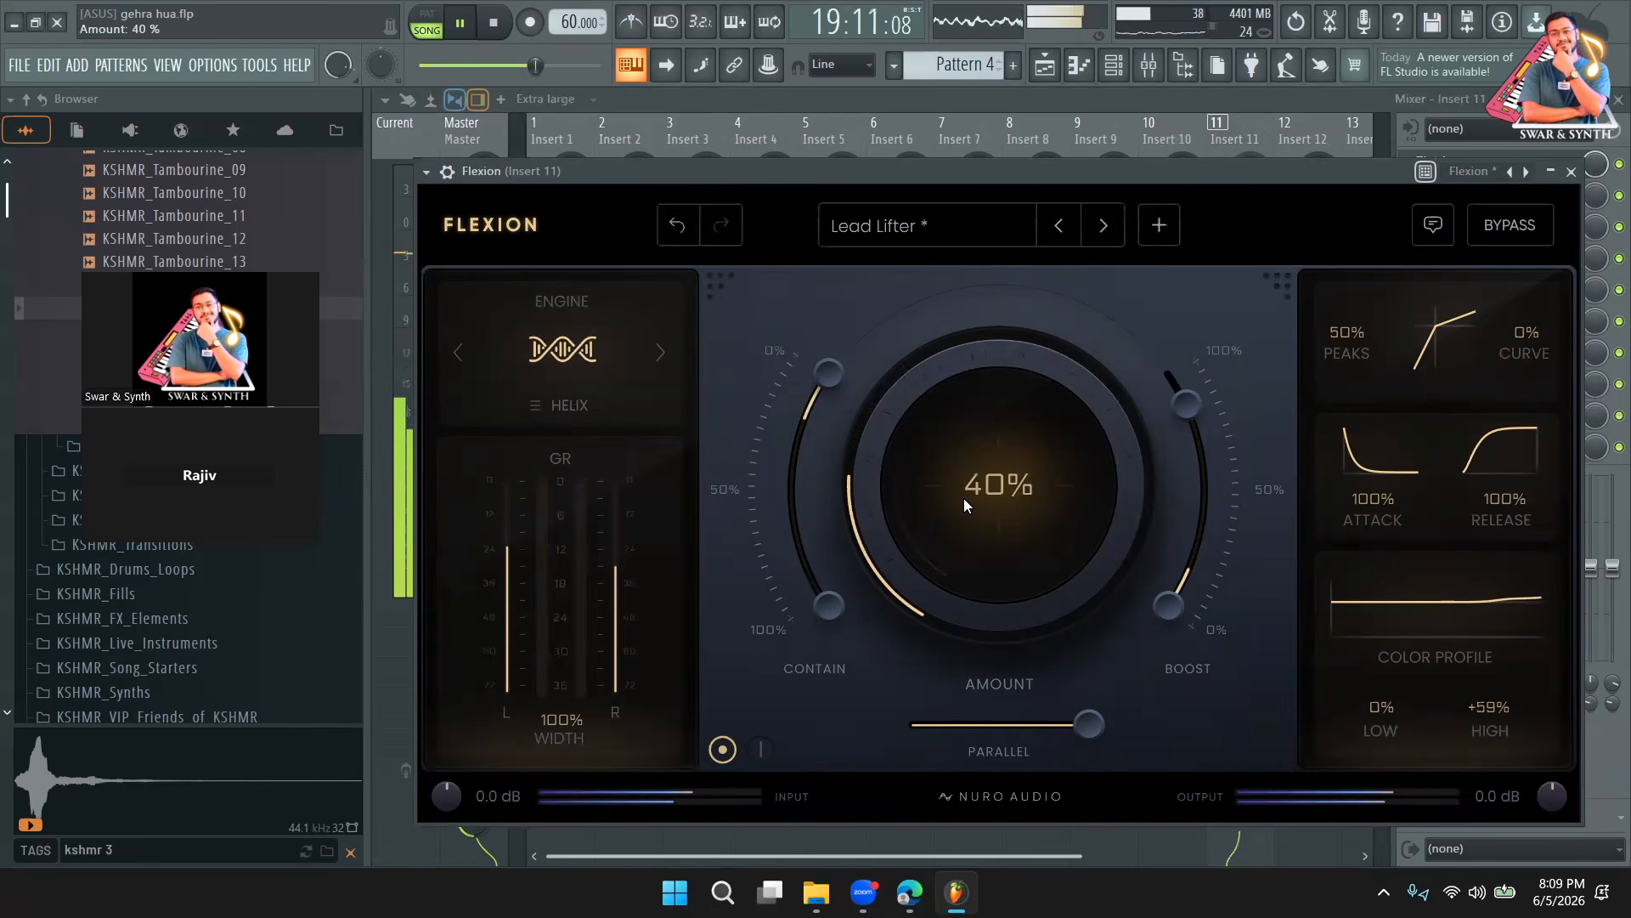
pyautogui.click(1571, 172)
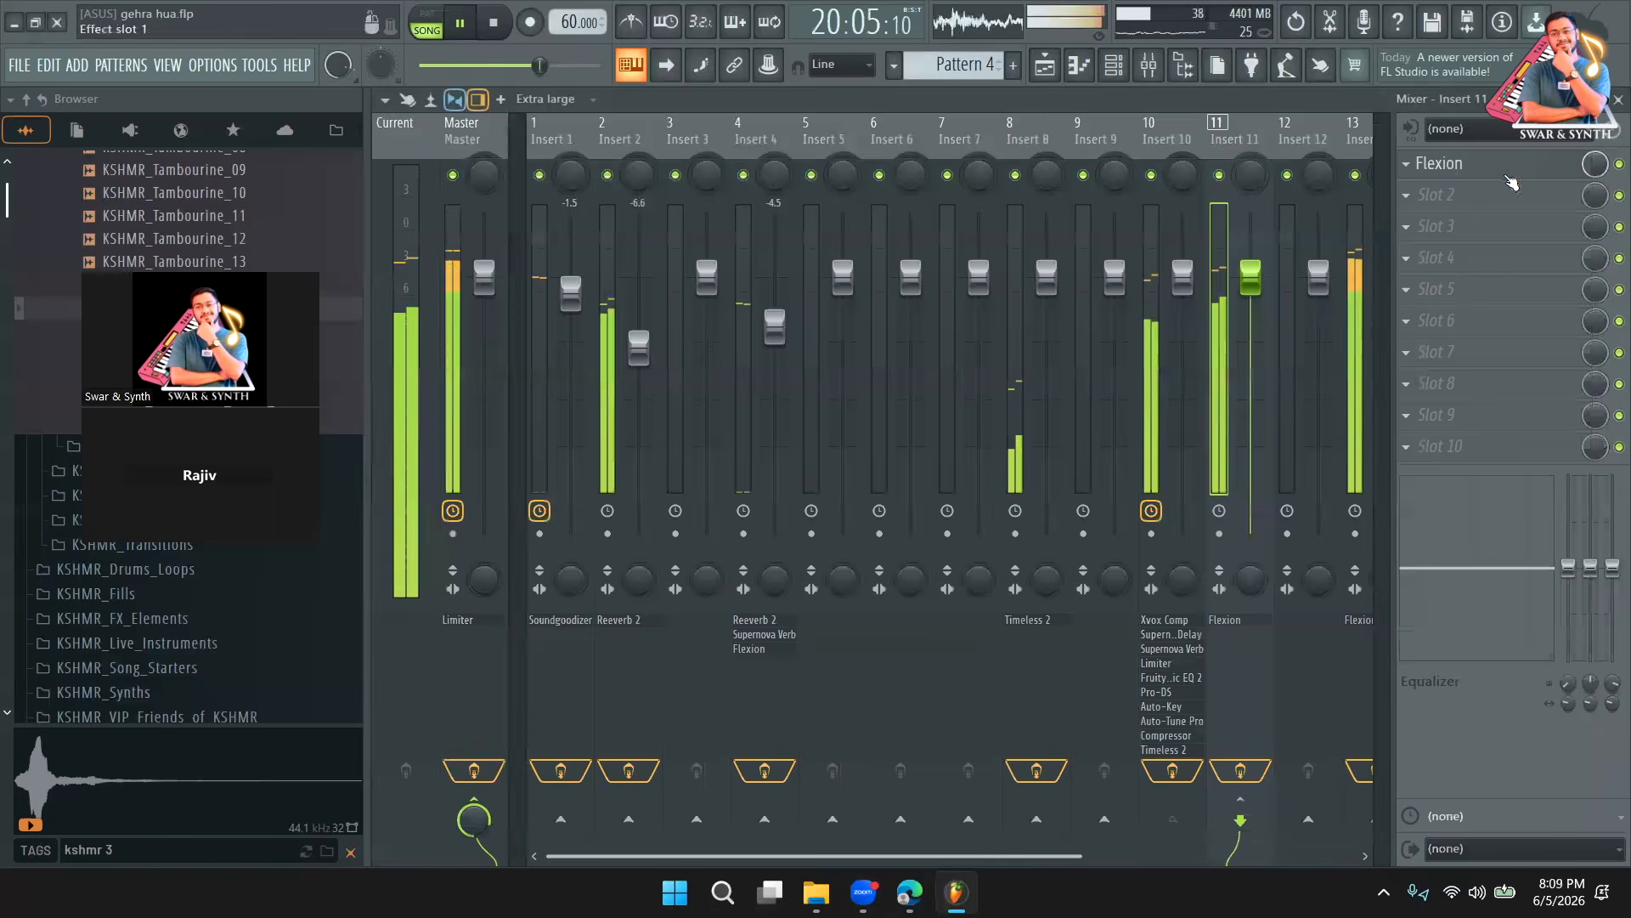
# Check Pattern 5 in the channel rack, and load the Flexion effect into the first slot of Insert 14 with playback stopped.
pyautogui.click(1047, 68)
pyautogui.scroll(-2, 1085, 548)
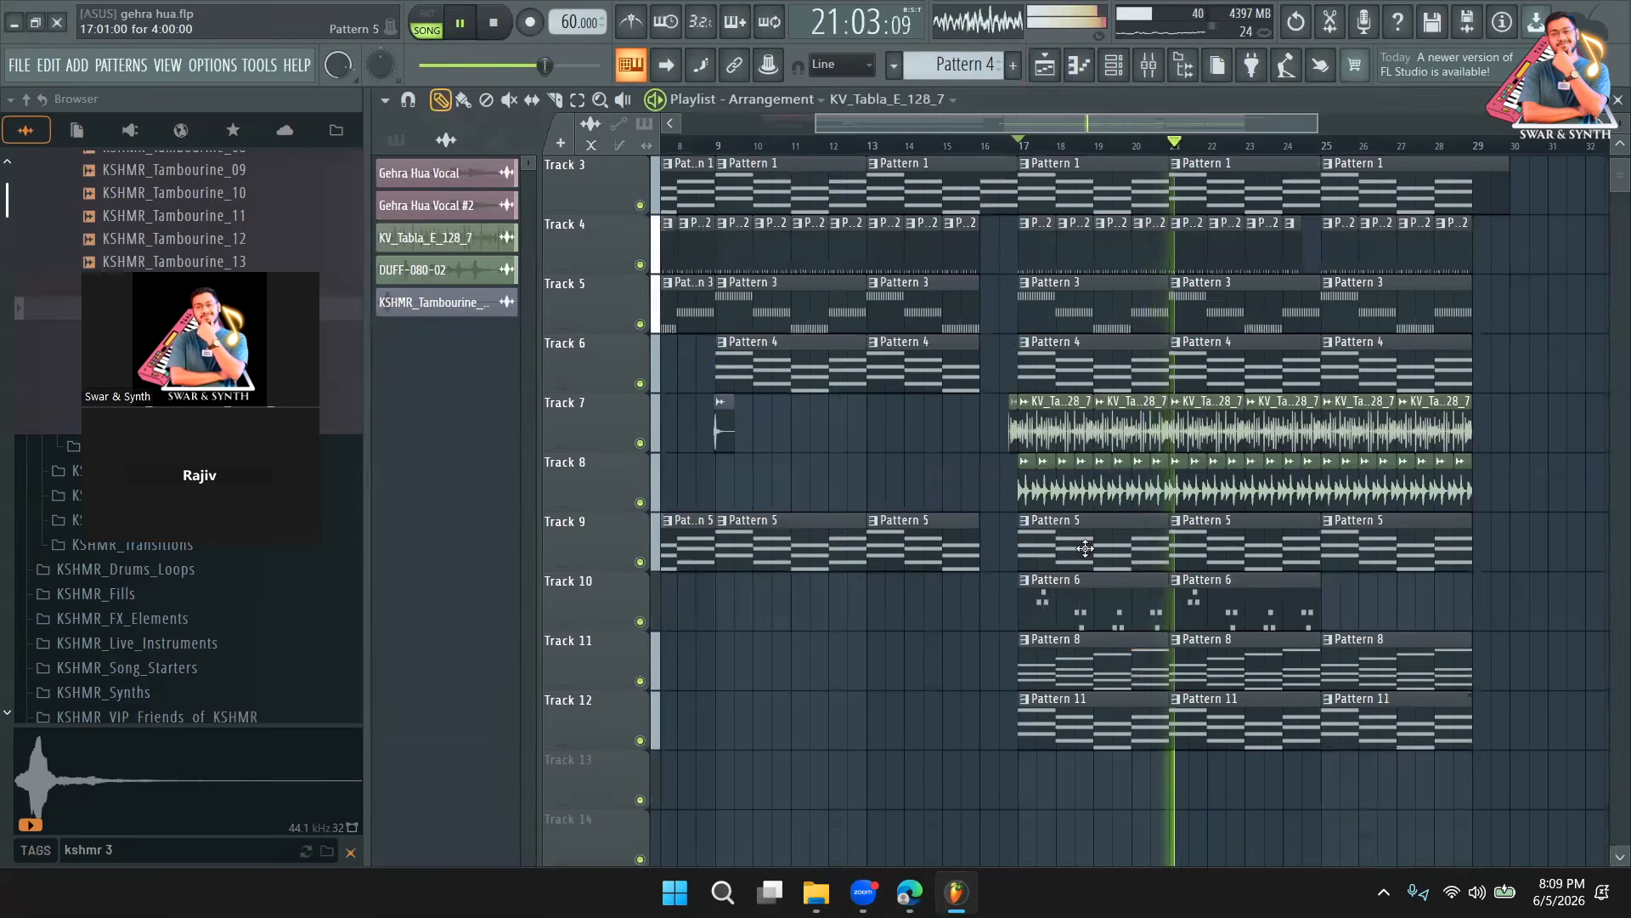
pyautogui.doubleClick(1085, 548)
pyautogui.click(1120, 69)
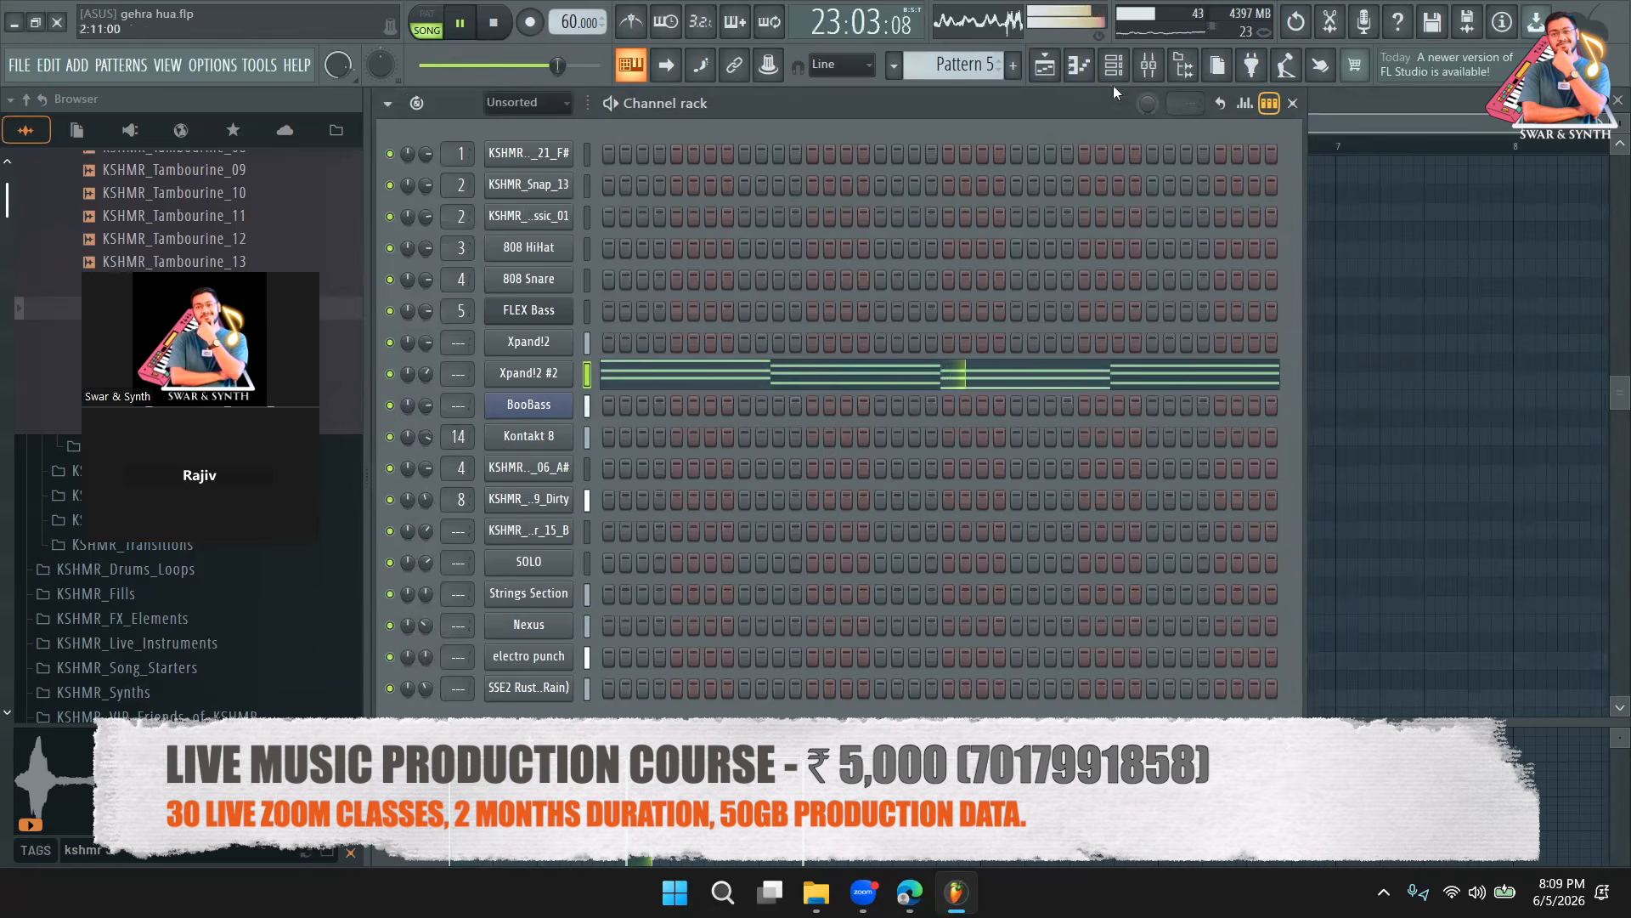
pyautogui.click(1149, 66)
pyautogui.press('space')
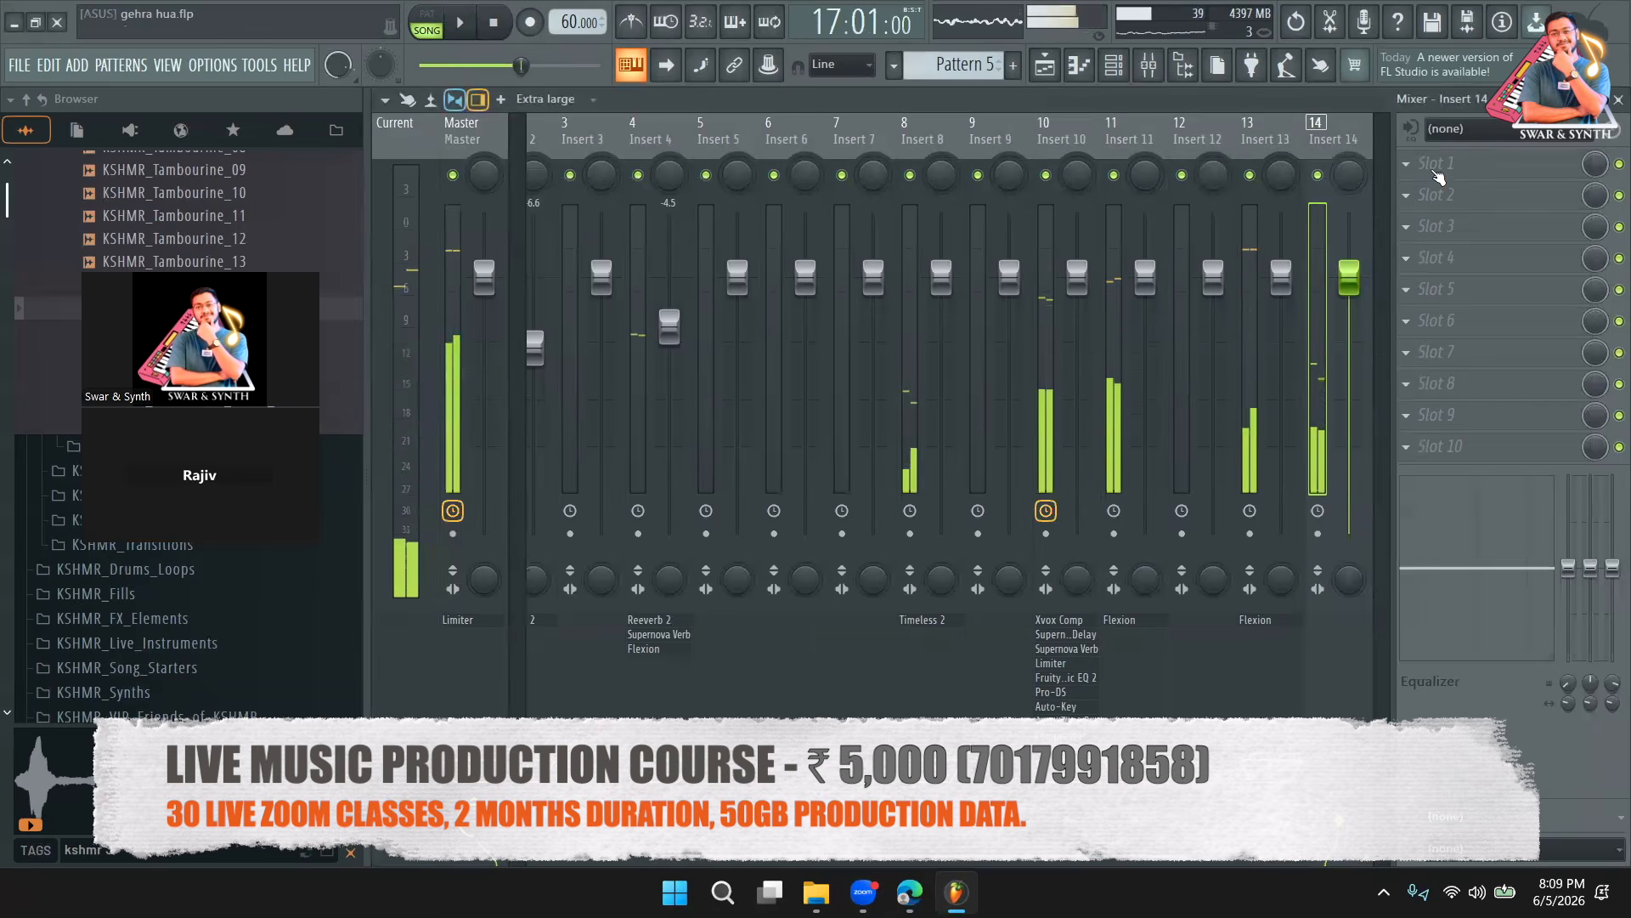
pyautogui.click(1438, 164)
pyautogui.moveTo(1428, 187)
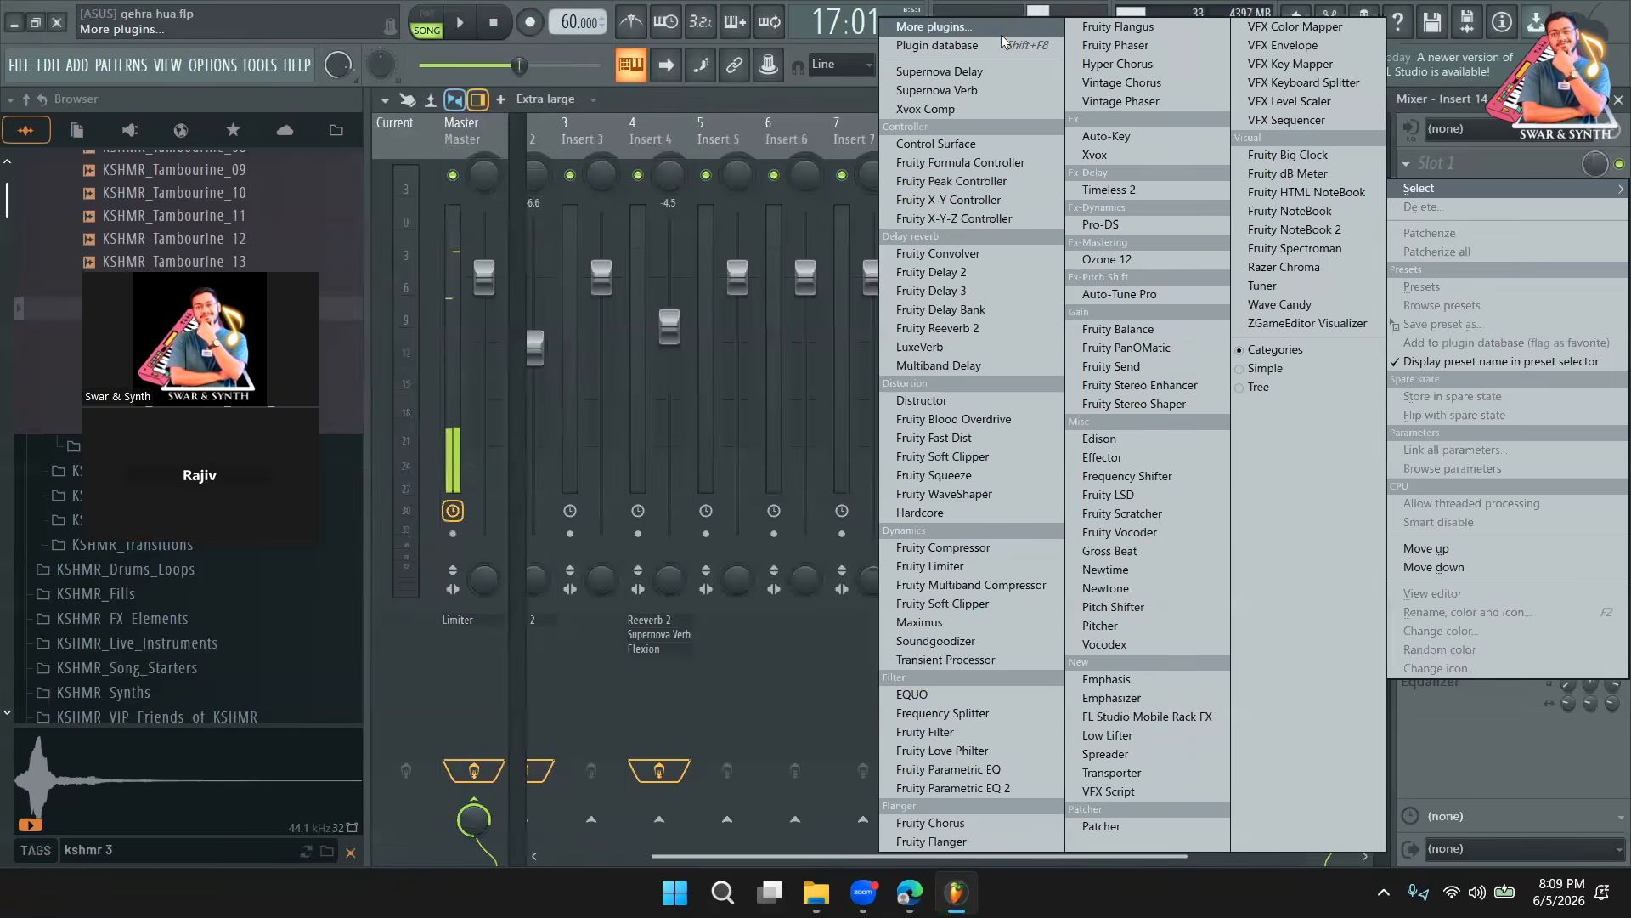
pyautogui.click(935, 26)
pyautogui.write('fl')
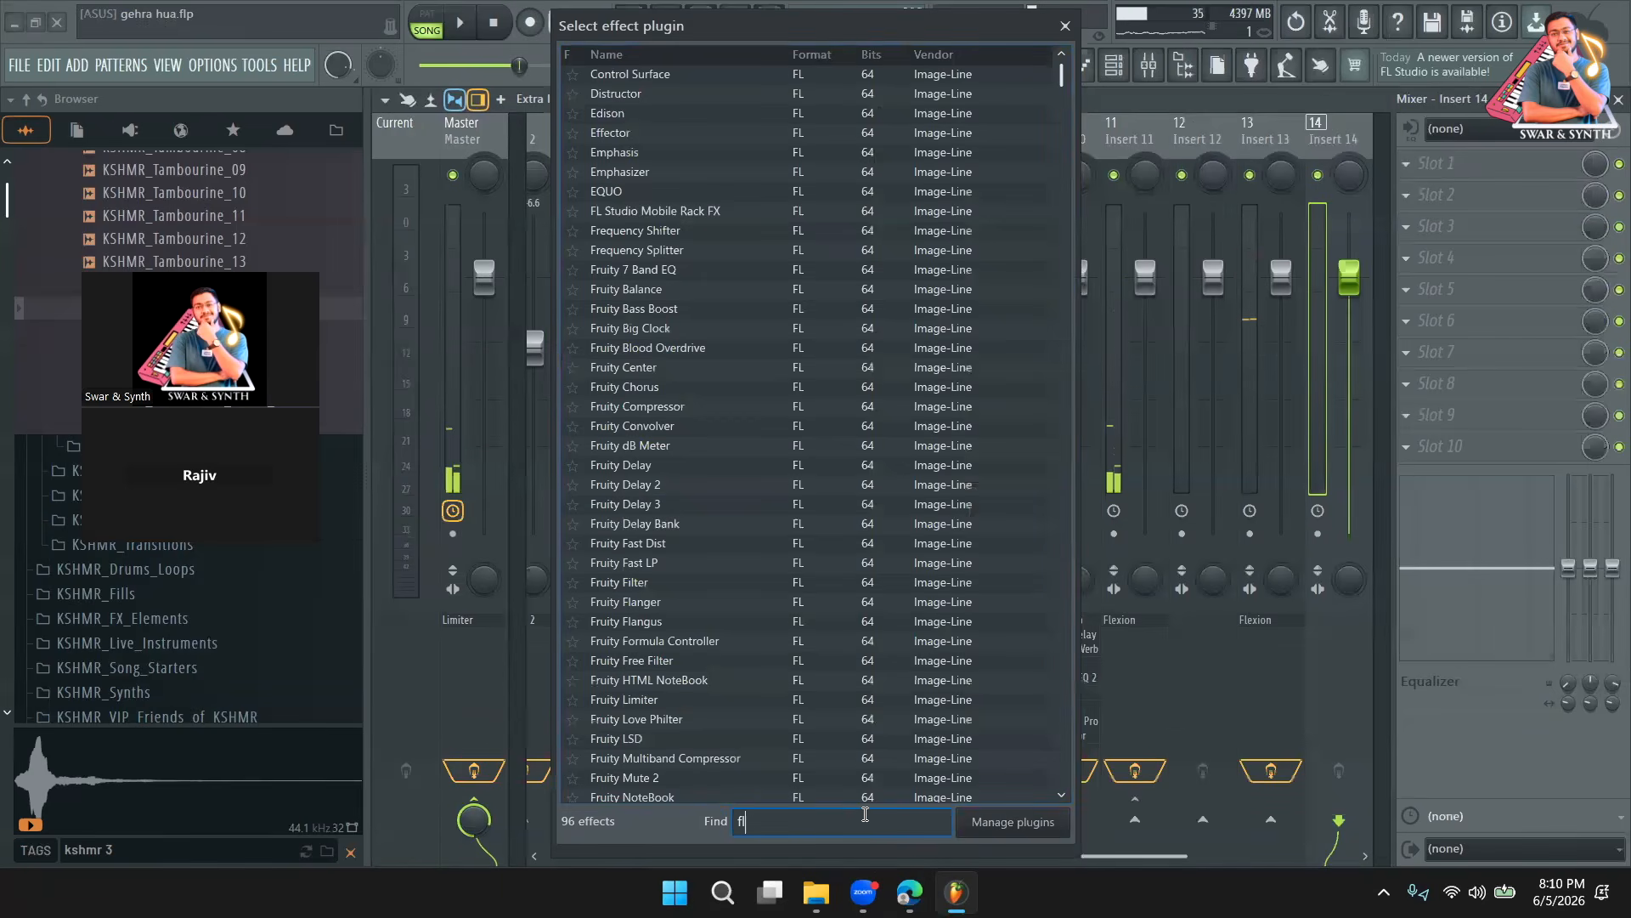
pyautogui.write('ex')
pyautogui.doubleClick(646, 115)
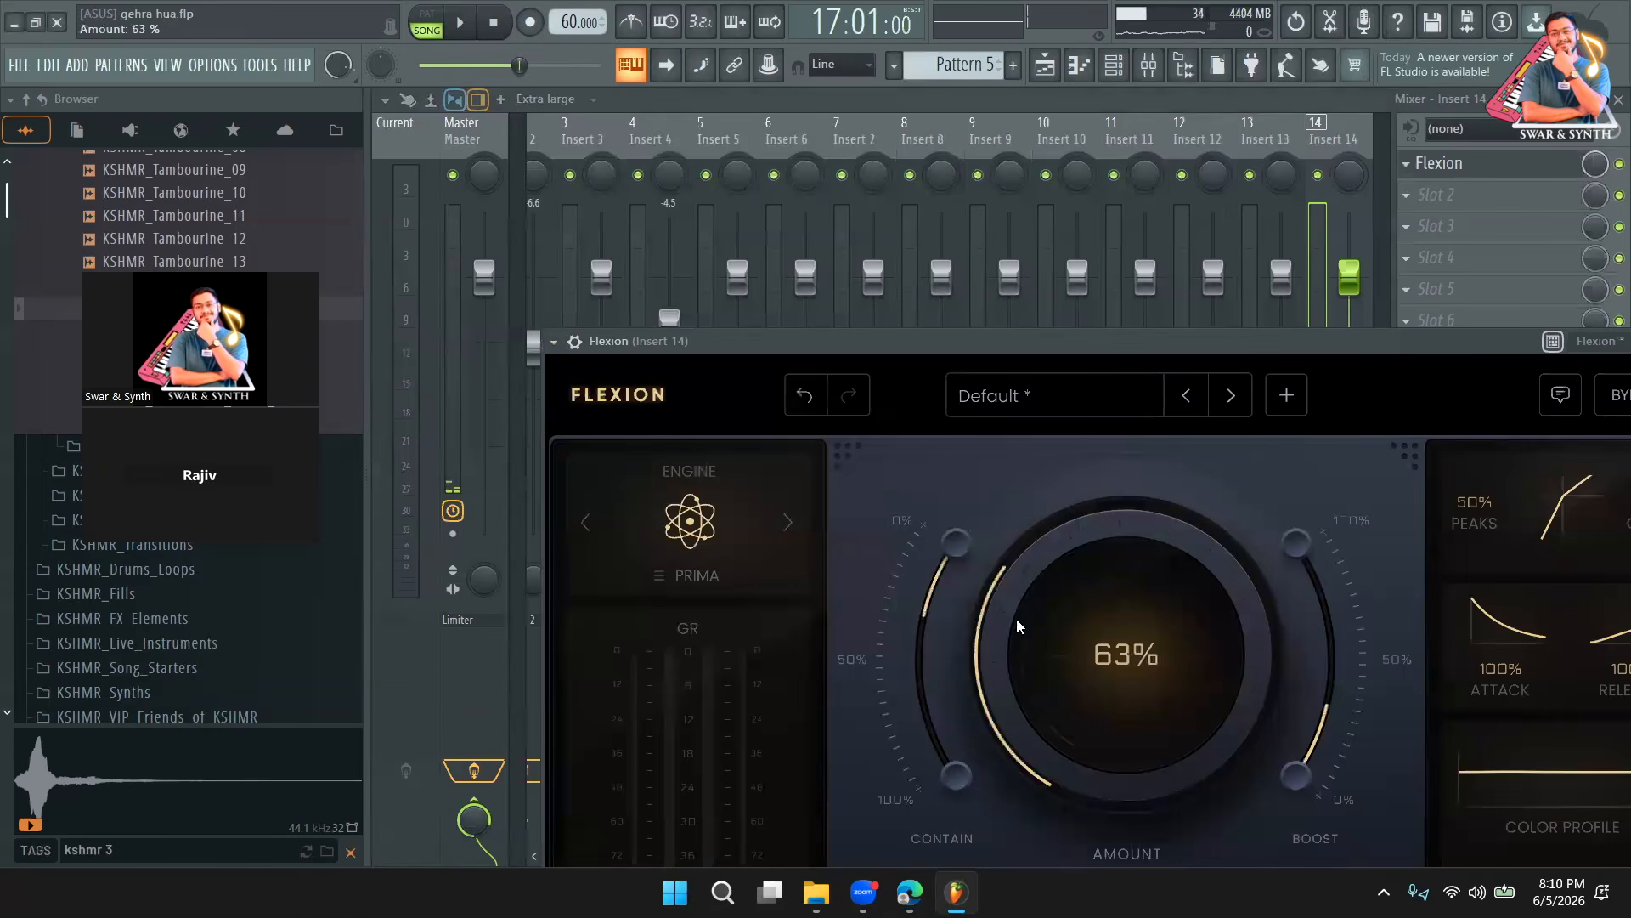
# Adjust the Amount of Flexion on Insert 14, listen to the song playing, and close the plugin.
pyautogui.moveTo(1018, 619); pyautogui.dragTo(1013, 637)
pyautogui.click(460, 23)
pyautogui.moveTo(894, 337); pyautogui.dragTo(945, 540)
pyautogui.click(1556, 192)
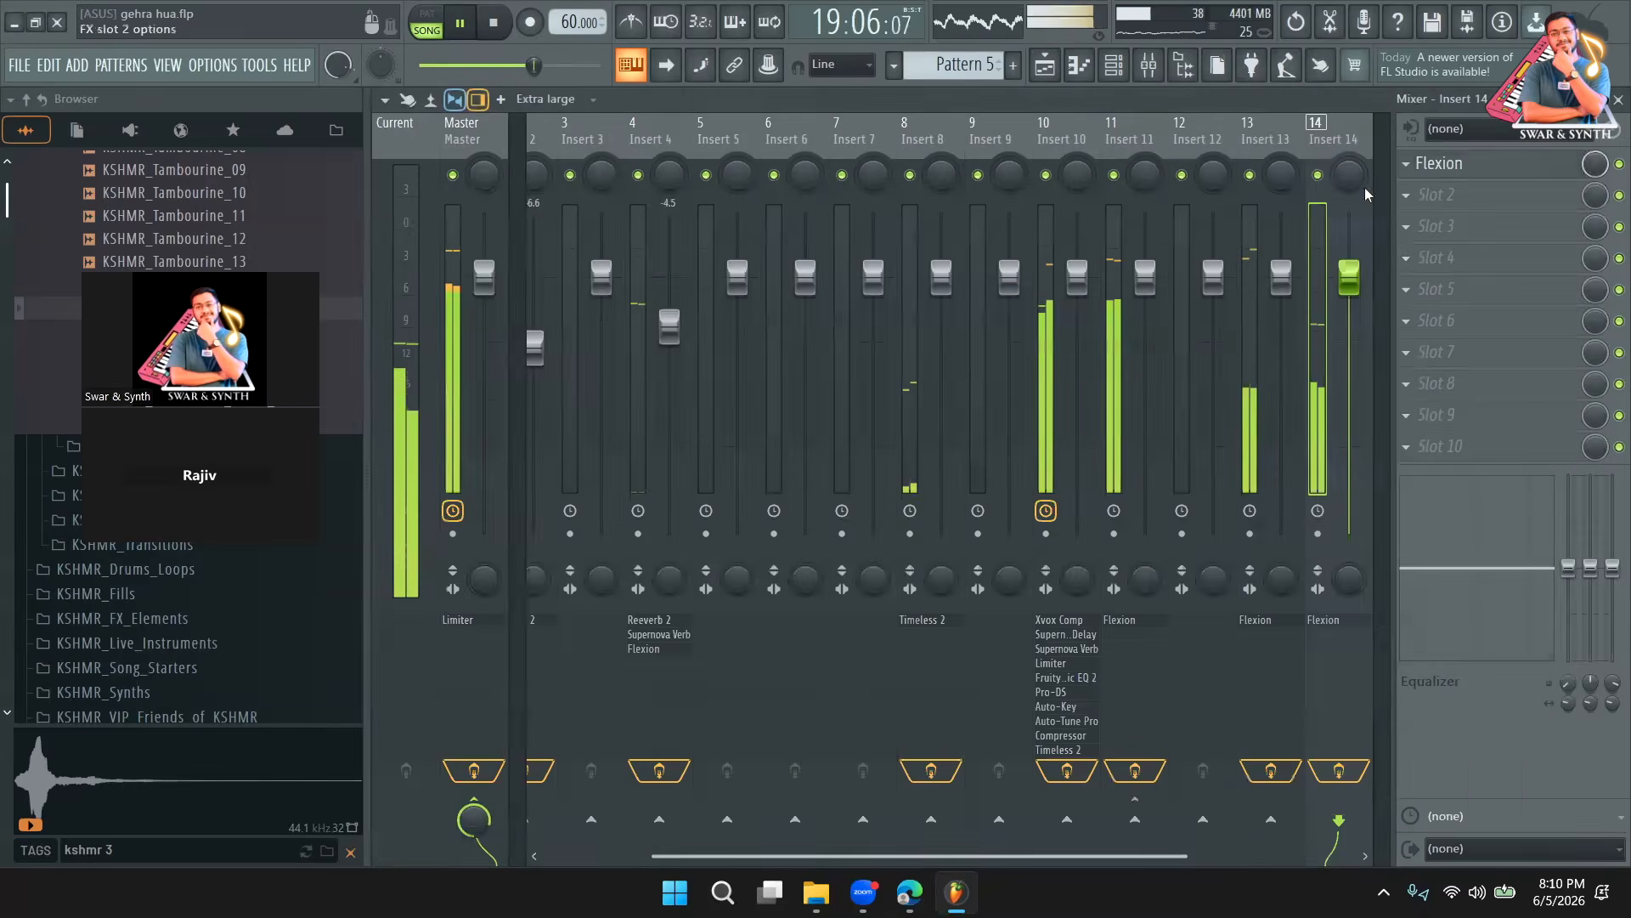
# Boost the middle equalizer band of Insert 10 to about 3.6 dB and view the arrangement while it plays.
pyautogui.click(1075, 143)
pyautogui.moveTo(1591, 566); pyautogui.dragTo(1591, 544)
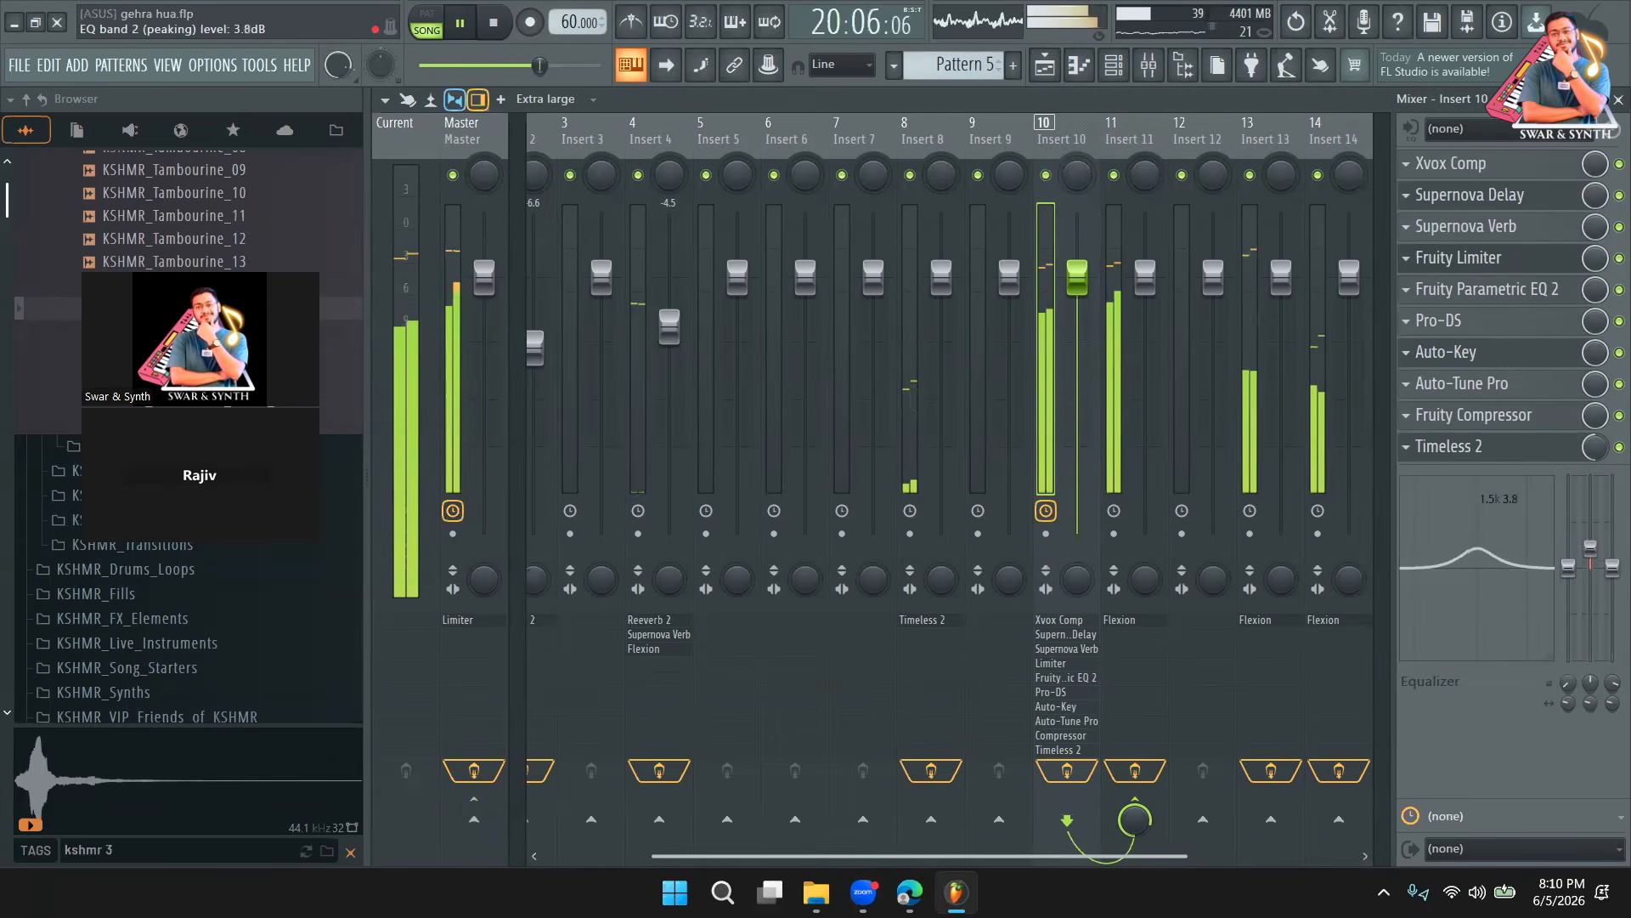
pyautogui.click(1045, 66)
pyautogui.moveTo(1028, 125); pyautogui.dragTo(911, 125)
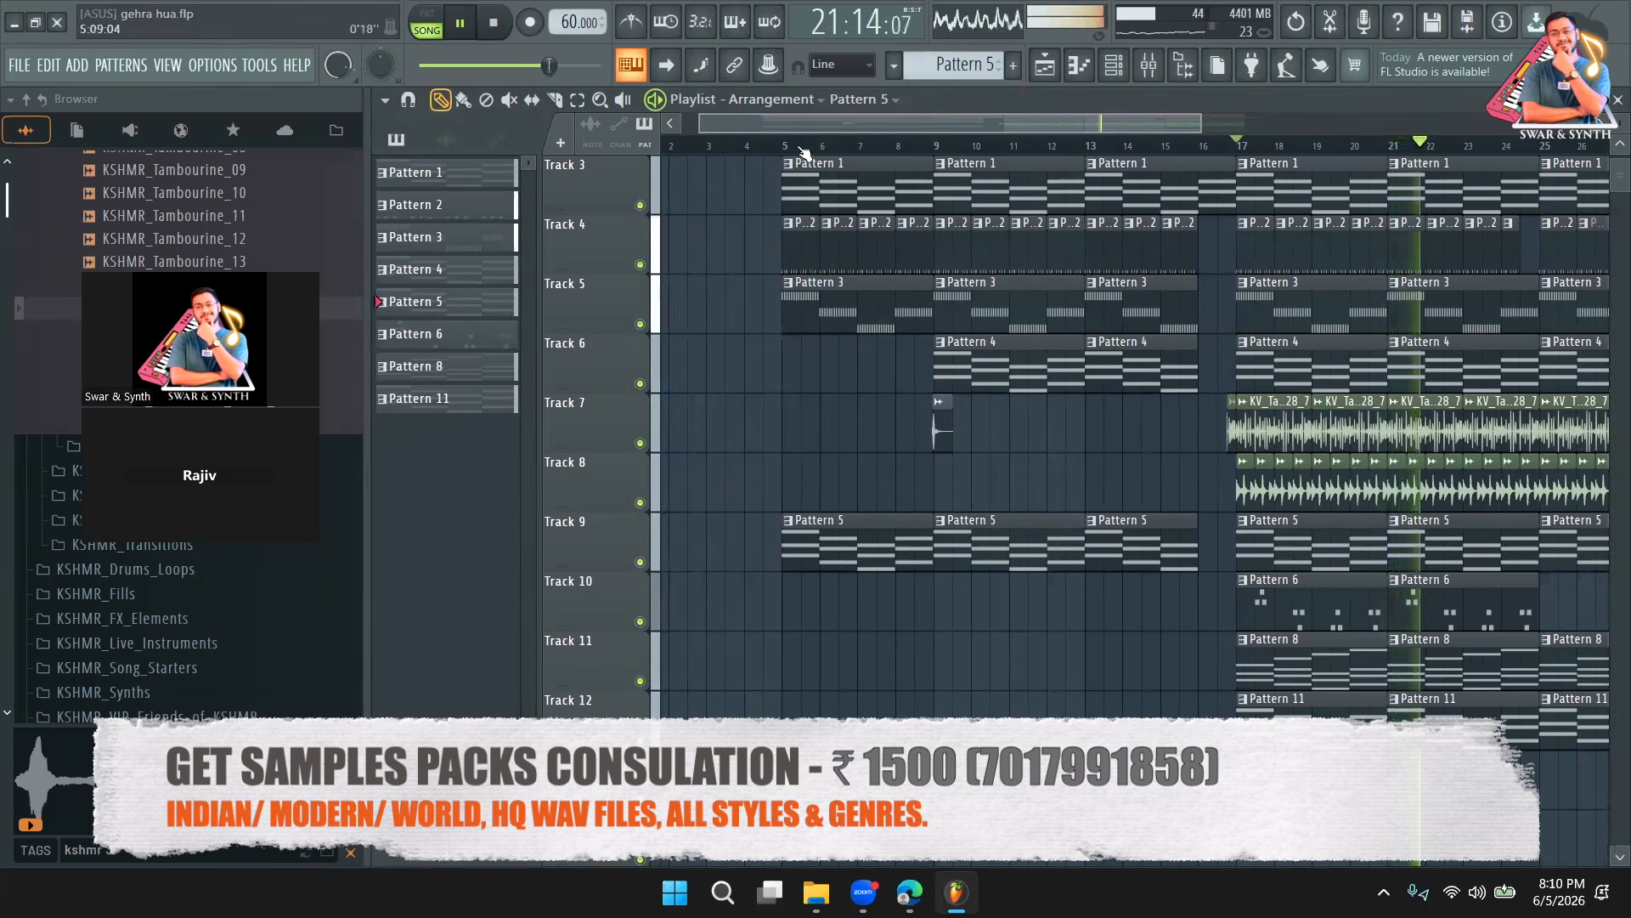
# Bypass Flexion on Insert 4 and all effects on Inserts 11, 13 and 14, and audition the song without them.
pyautogui.click(1148, 65)
pyautogui.press('space')
pyautogui.click(659, 317)
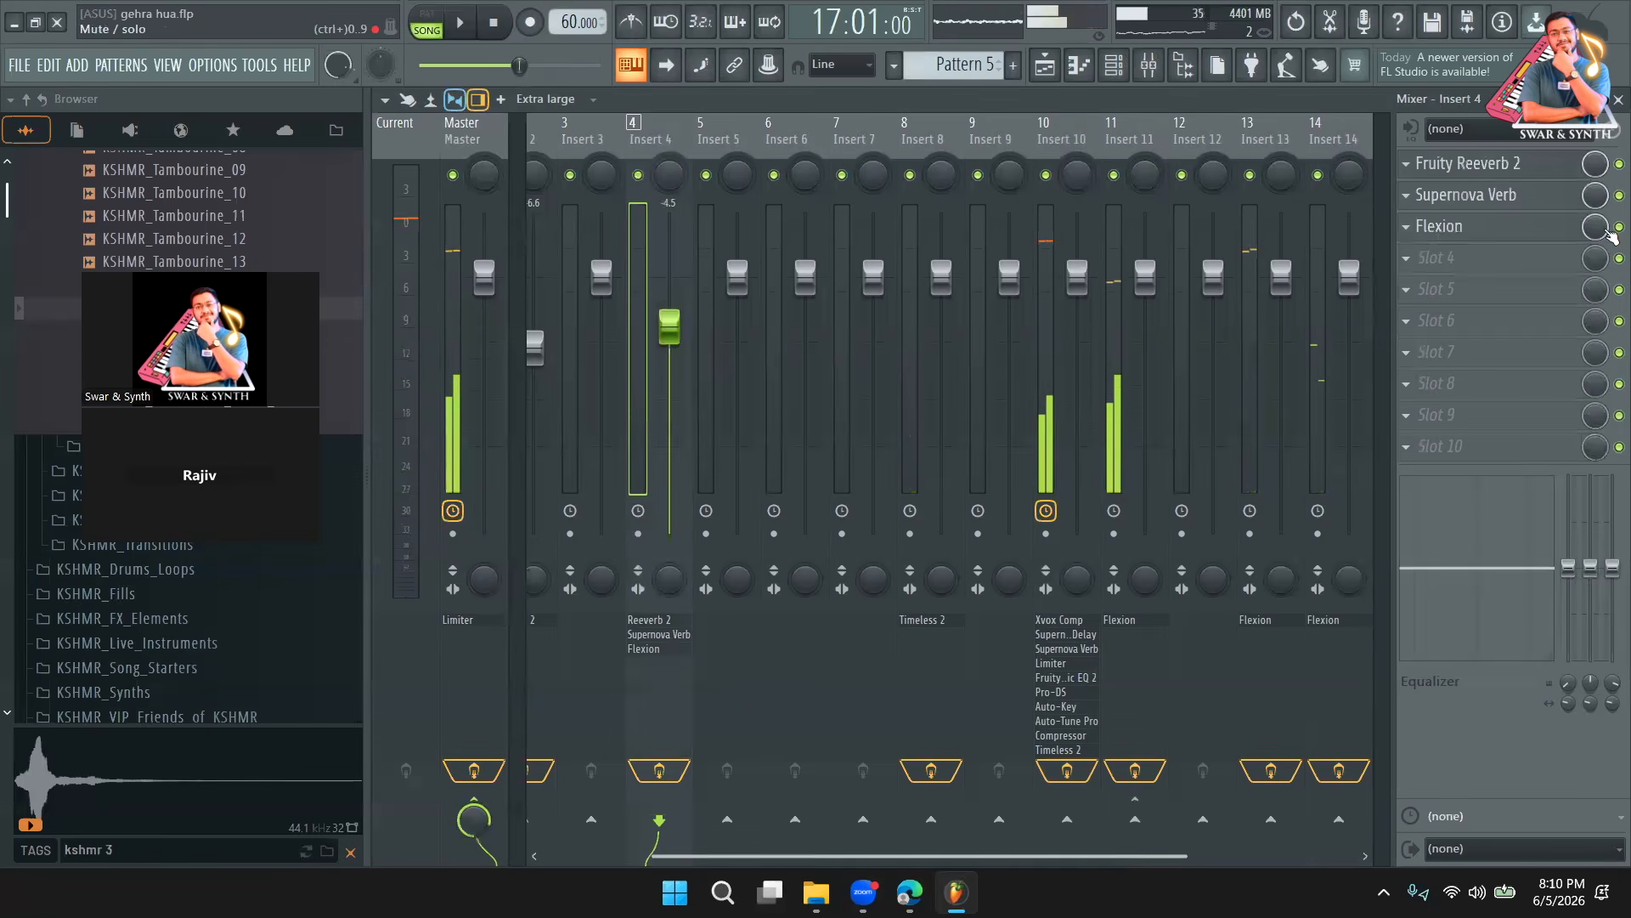
pyautogui.click(1266, 133)
pyautogui.click(1316, 770)
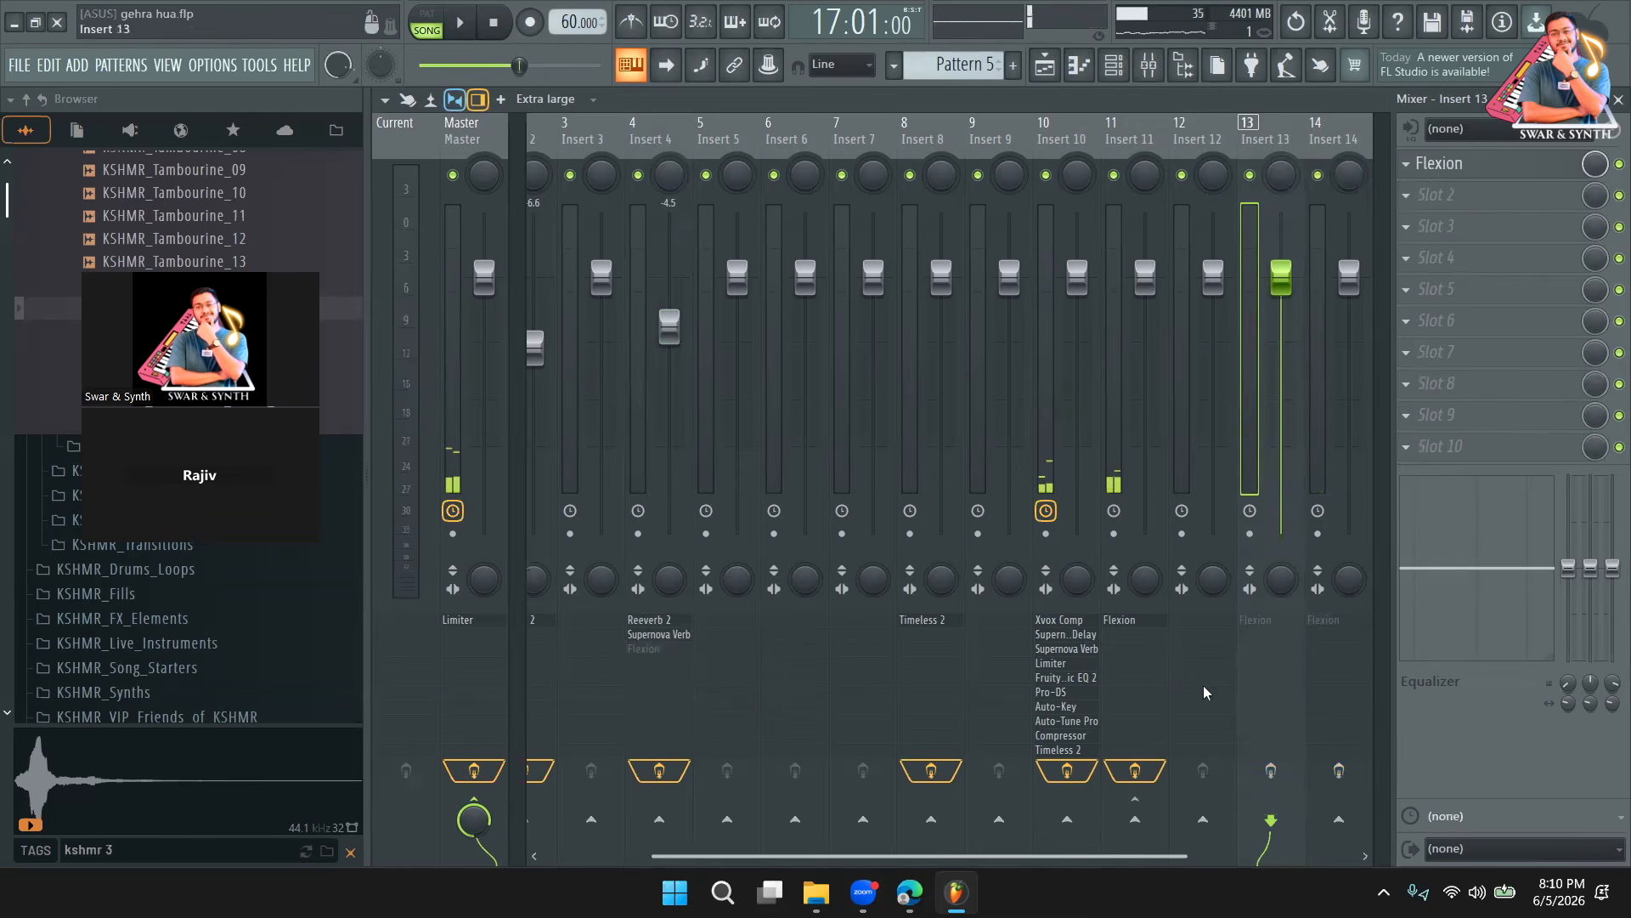
pyautogui.click(1068, 143)
pyautogui.click(1105, 382)
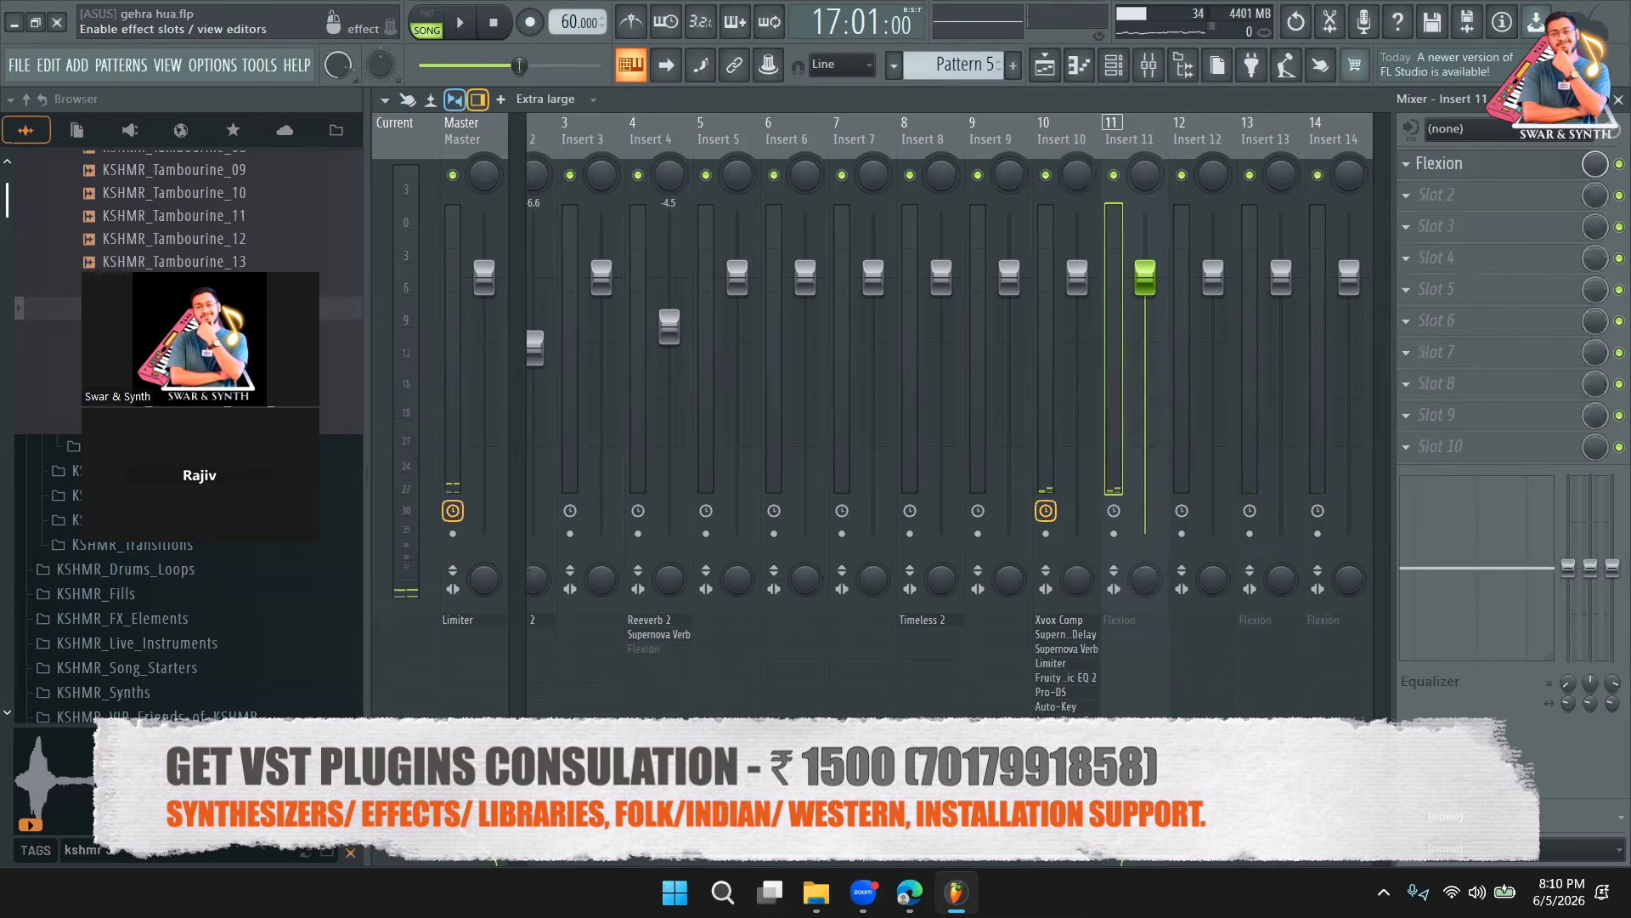
pyautogui.press('space')
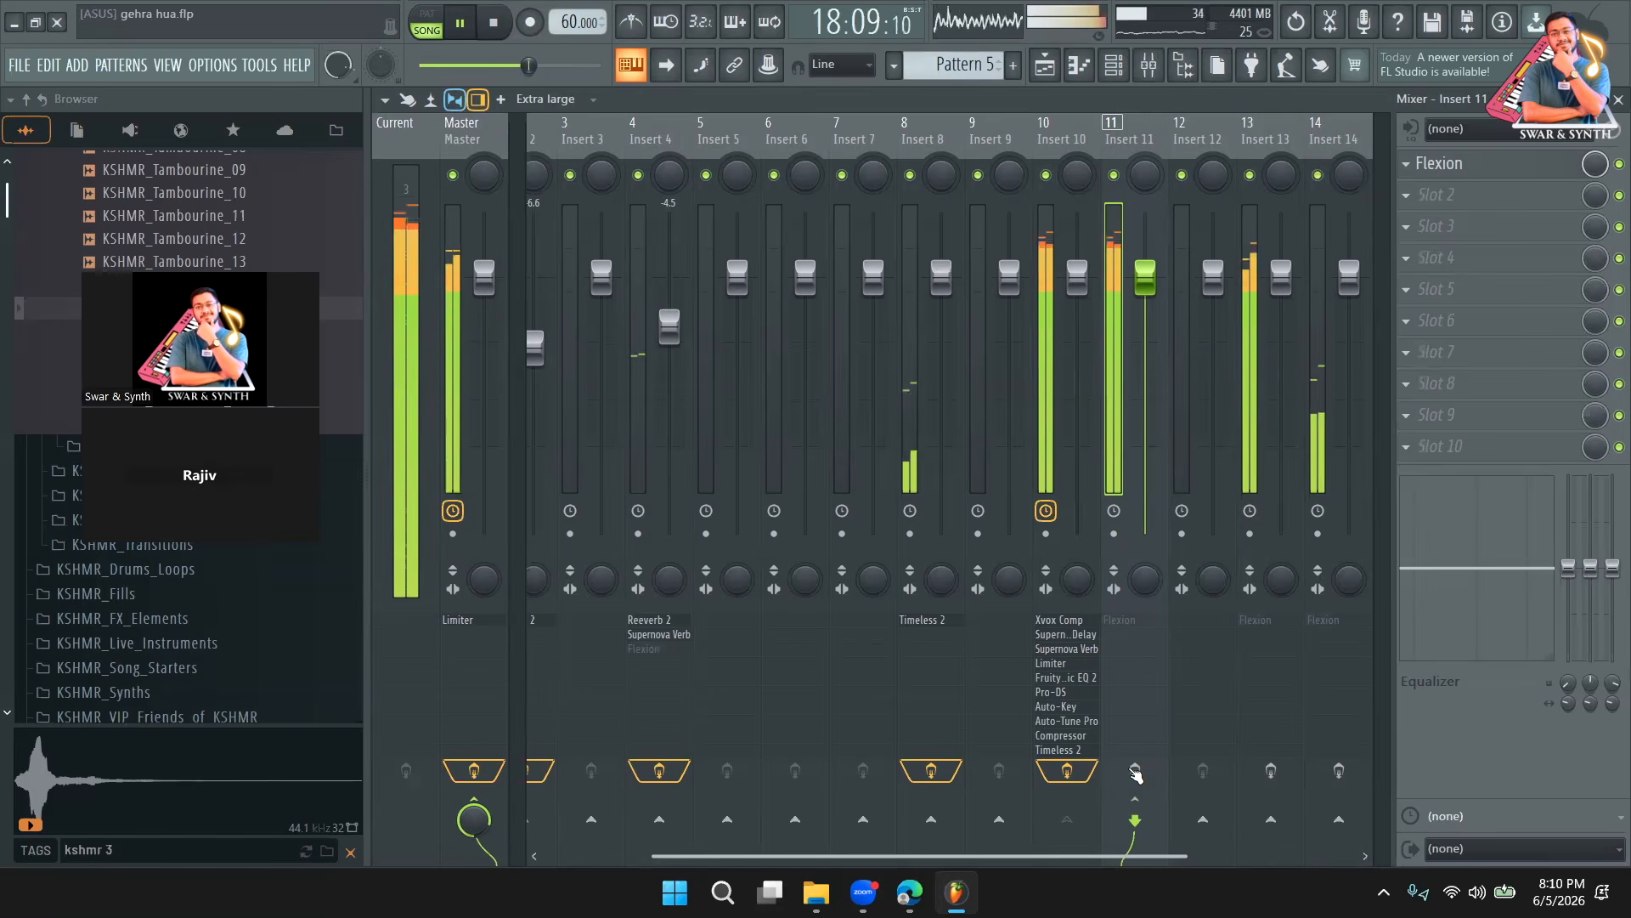
pyautogui.press('space')
# Re-enable Flexion on Insert 4 and the effects on Inserts 11, 13 and 14.
pyautogui.click(1126, 769)
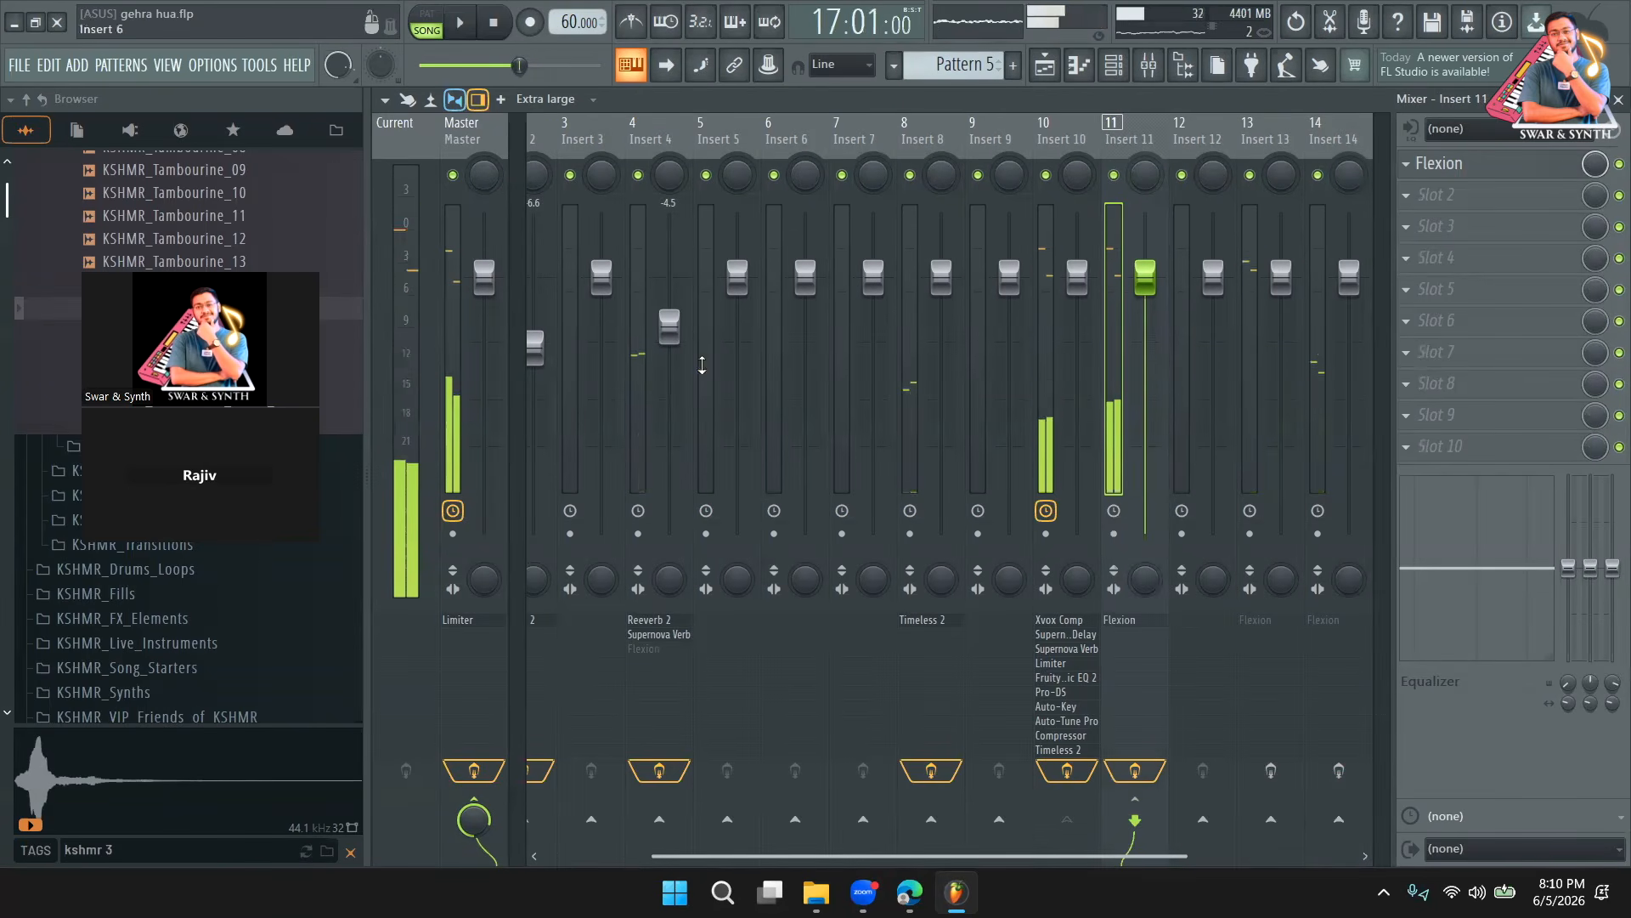
pyautogui.click(650, 138)
pyautogui.click(1618, 227)
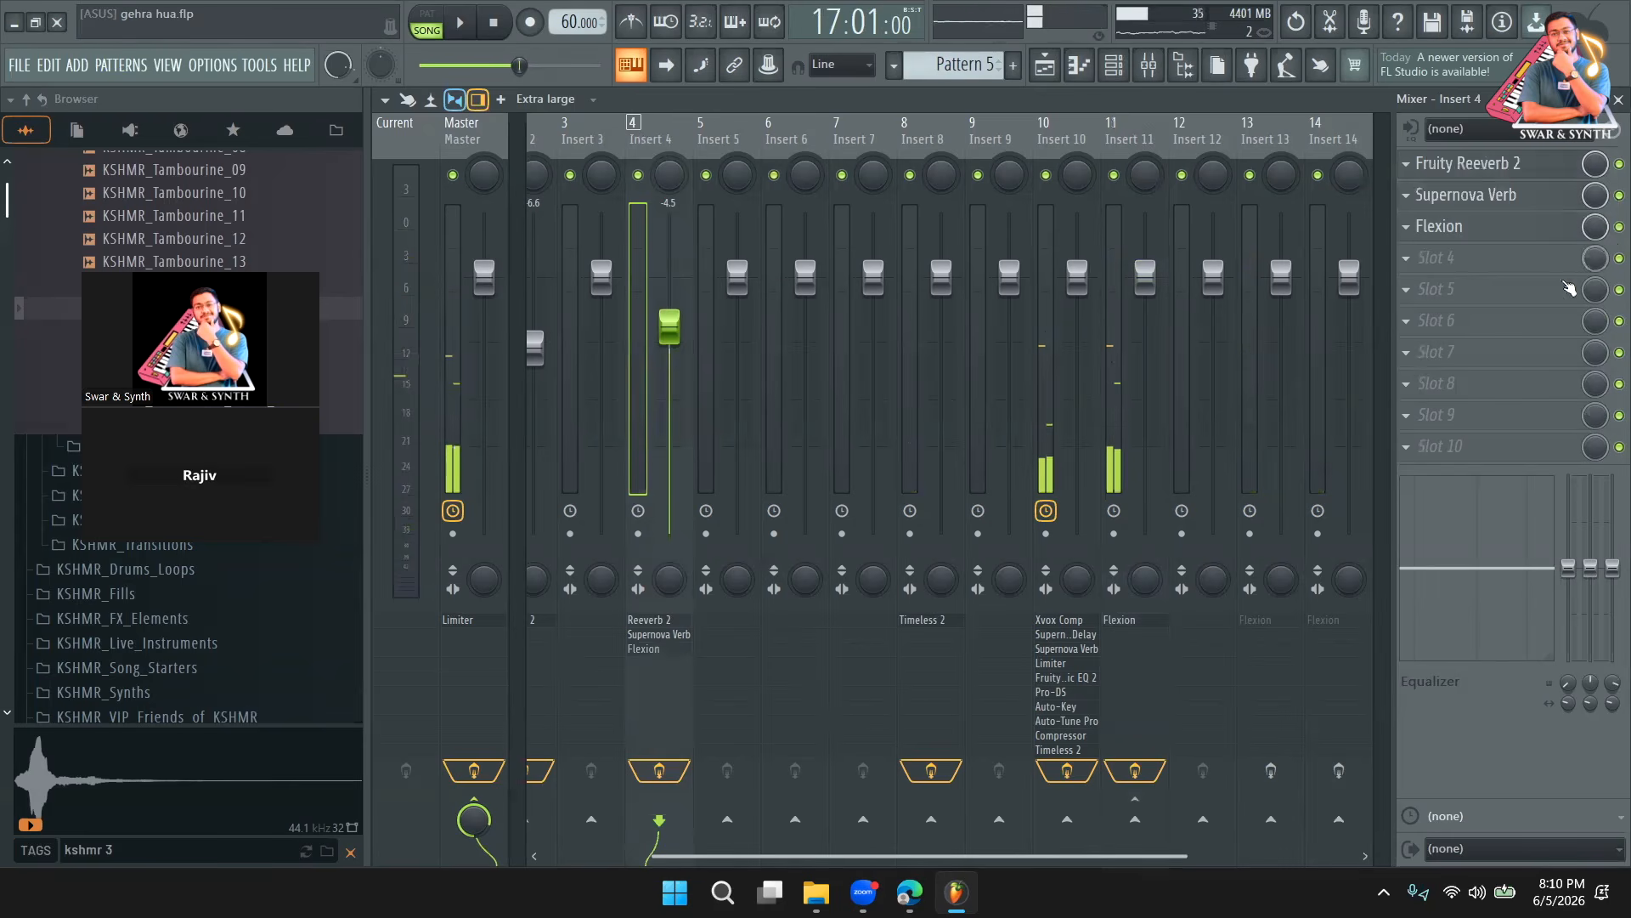
pyautogui.click(1270, 770)
pyautogui.click(1338, 770)
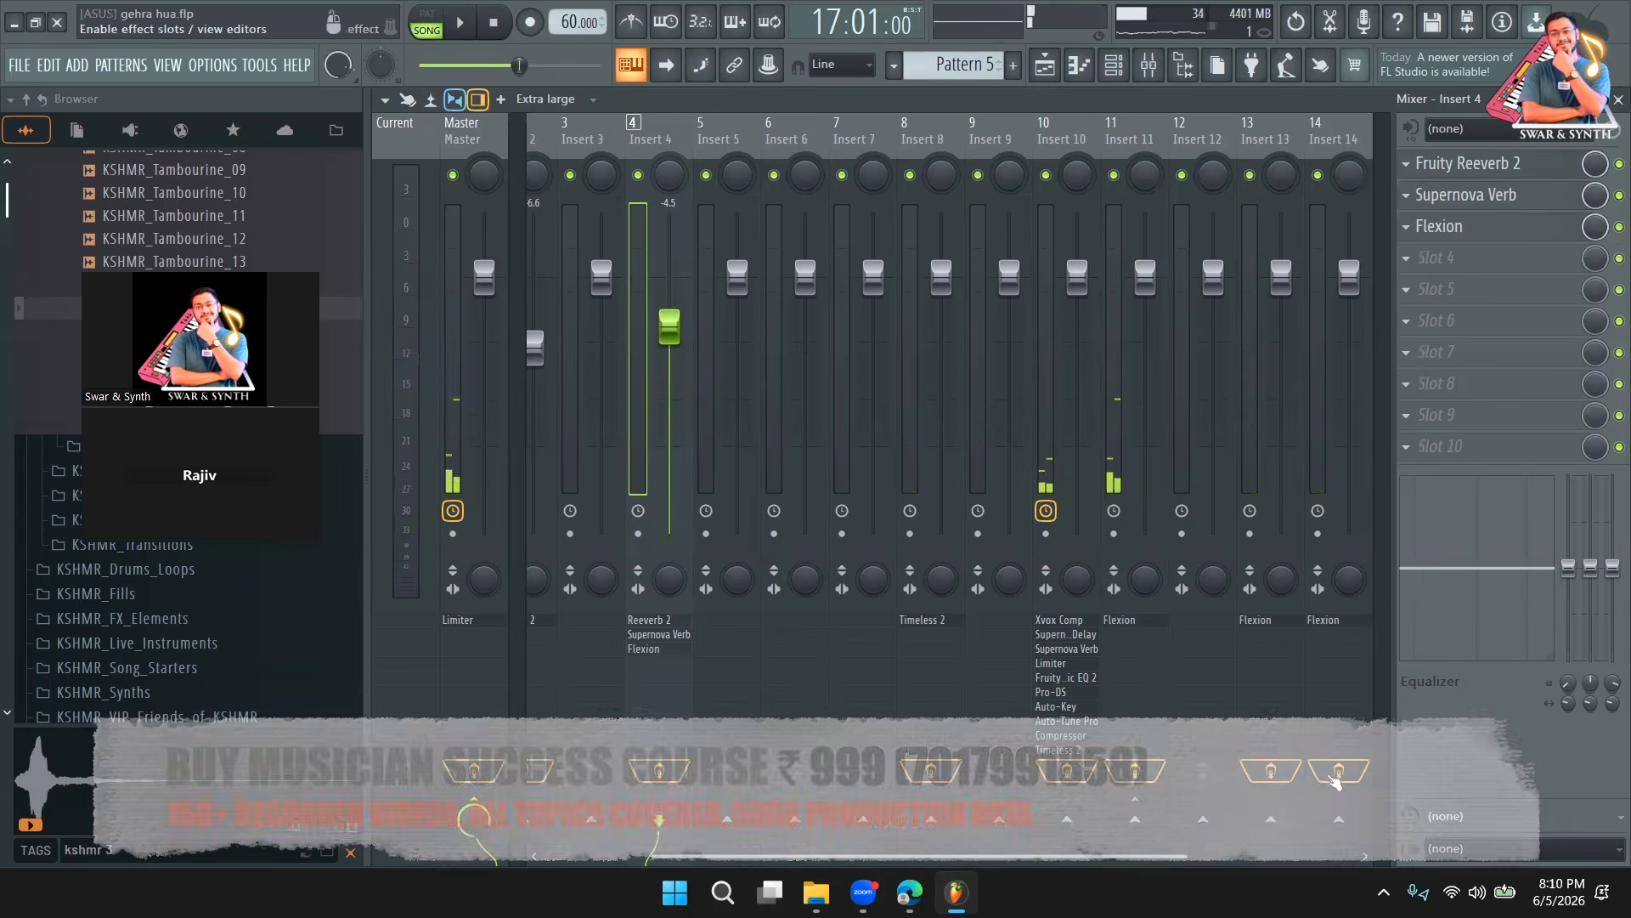
# Audition the song with the Flexion processing active, and inspect the effect slots of Insert 10 and the Master.
pyautogui.press('space')
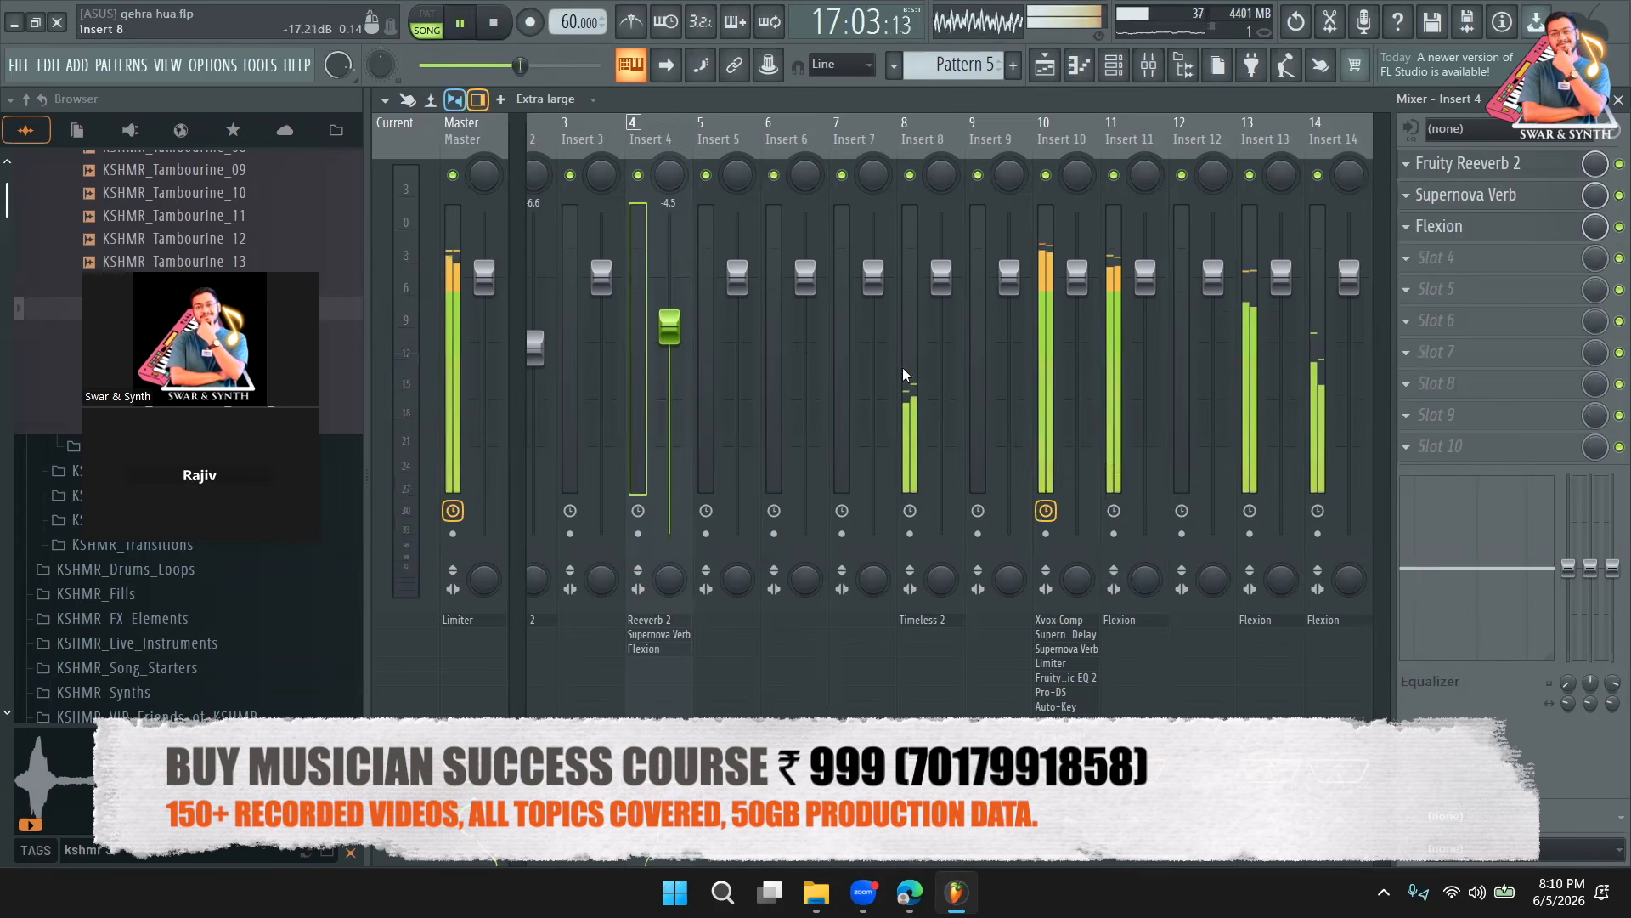
pyautogui.click(1063, 145)
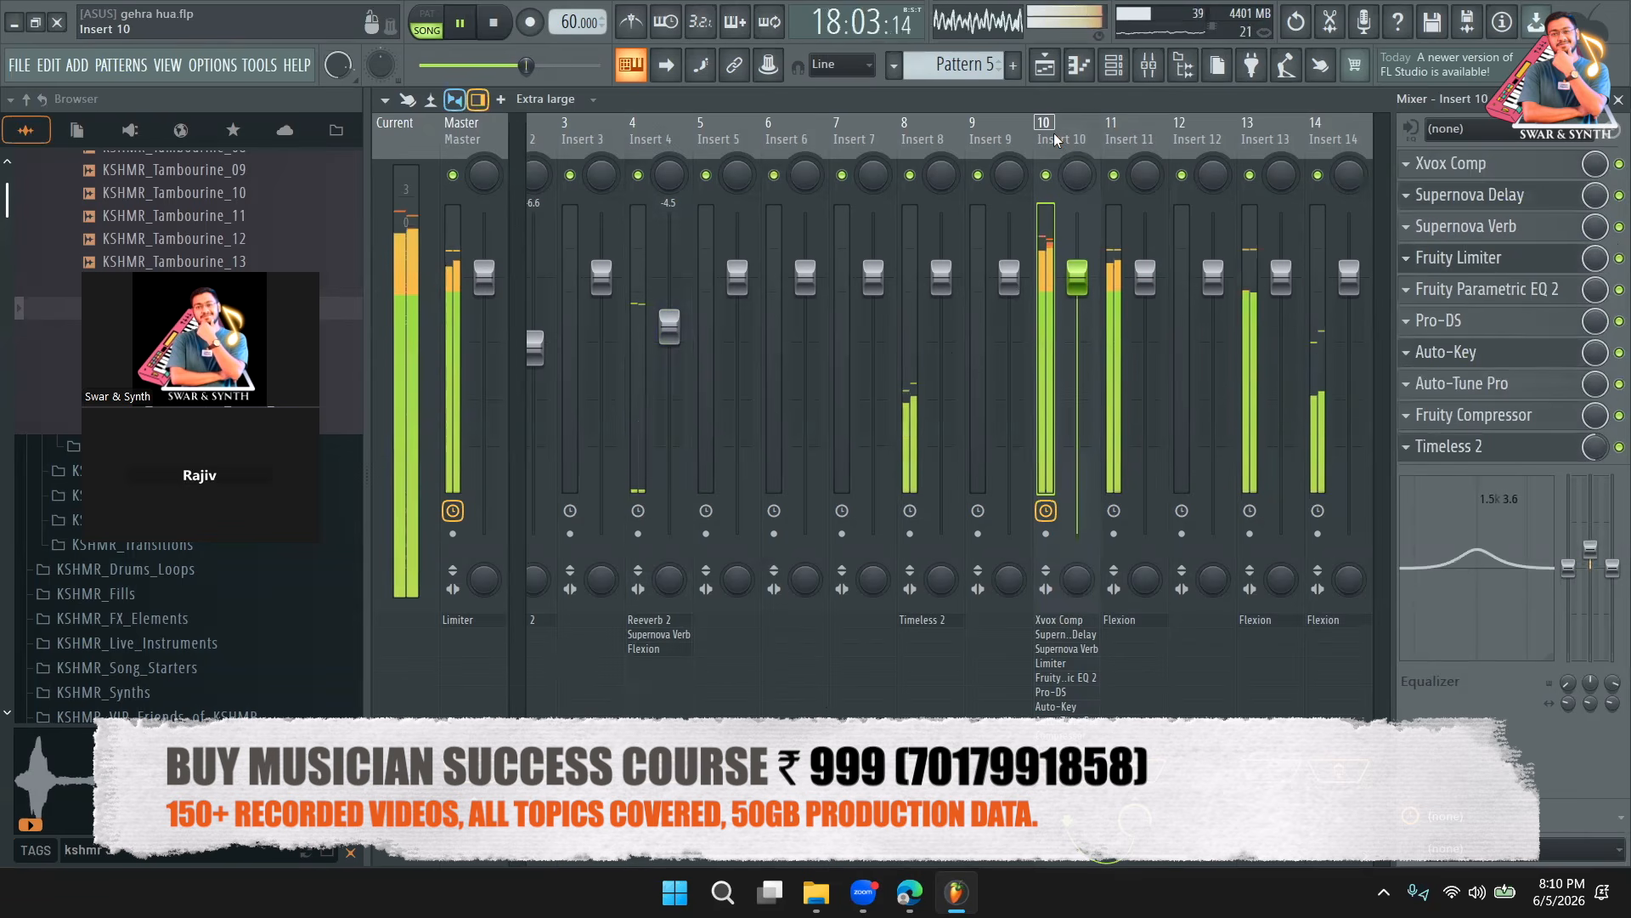
pyautogui.press('space')
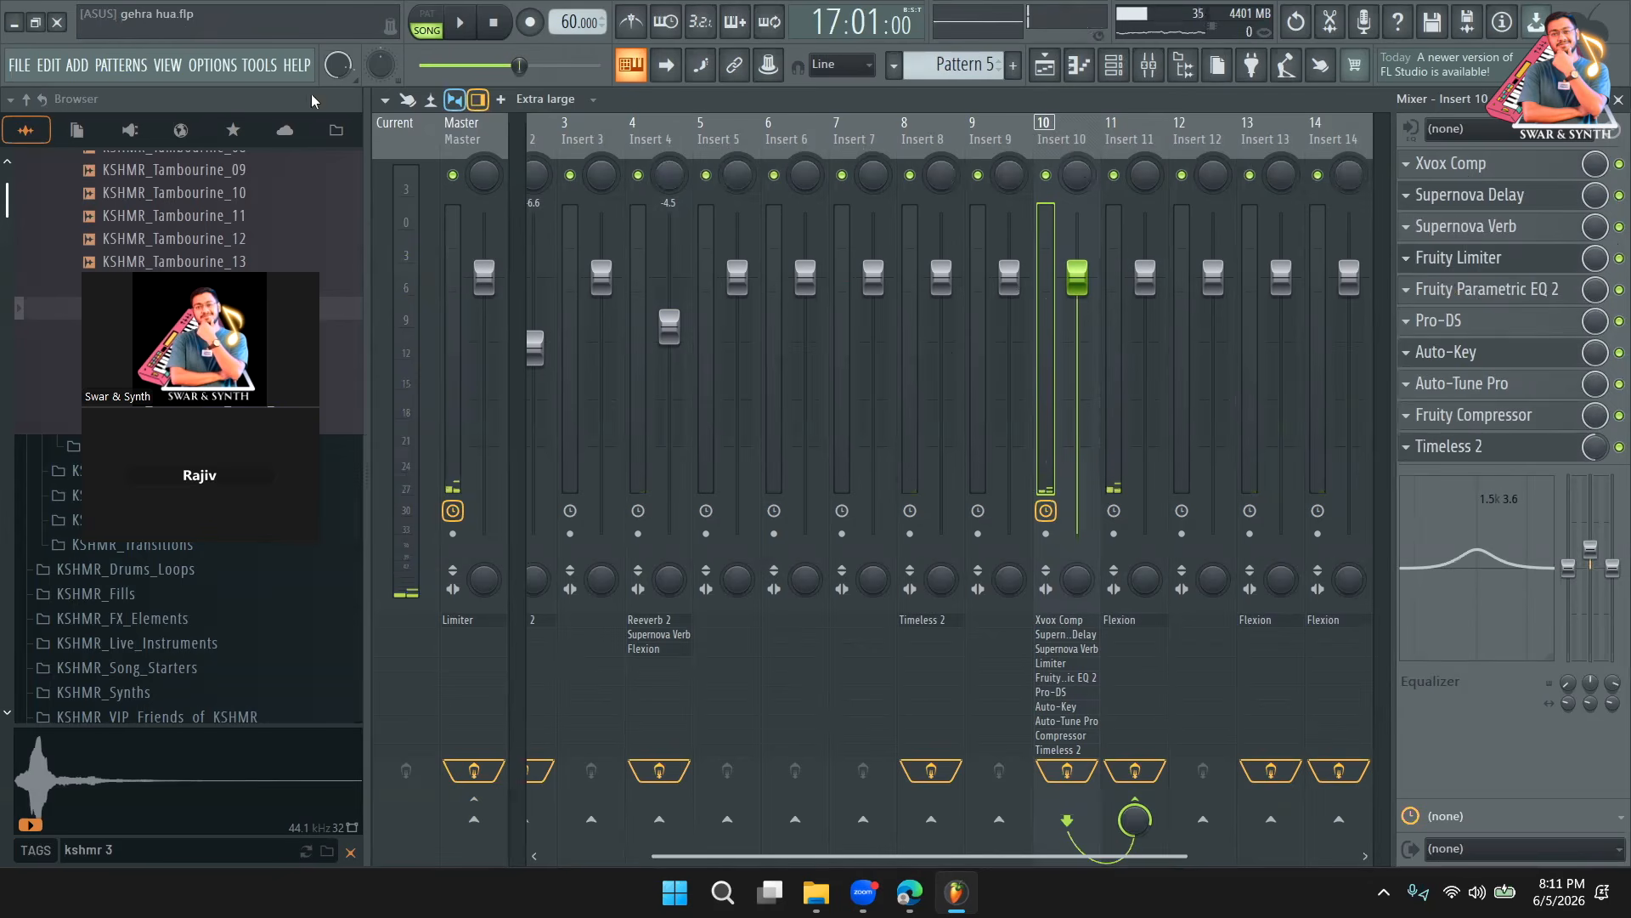
pyautogui.click(484, 141)
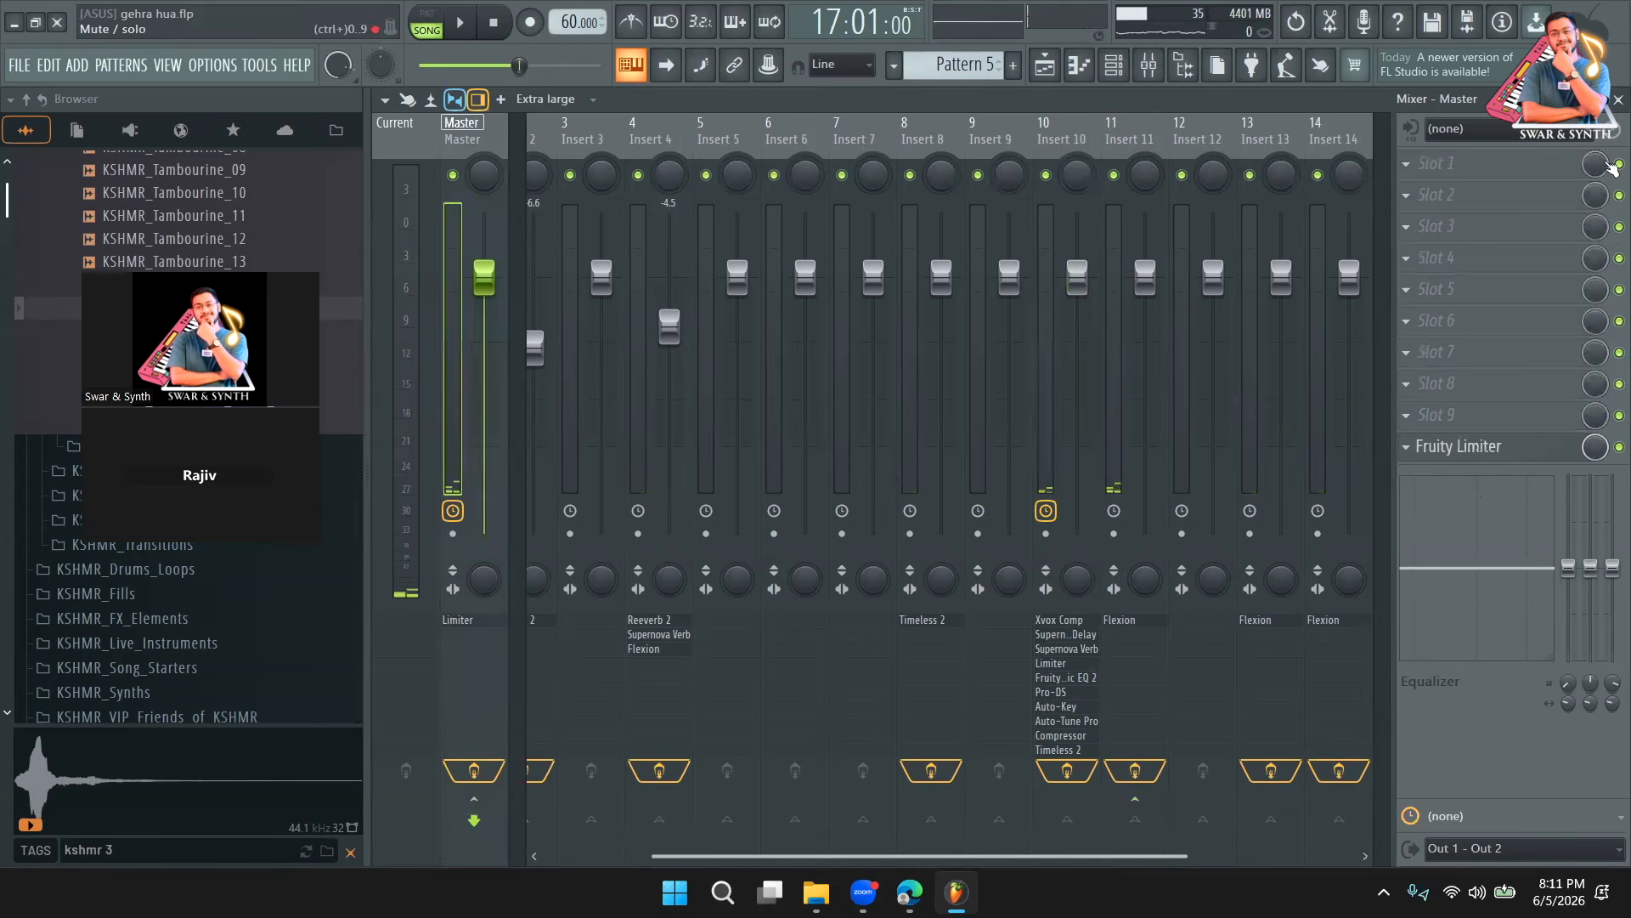
# Mute the Gehra Hua vocals on Tracks 1 and 2 in the playlist, and play the instrumental from bar 16.
pyautogui.click(1042, 73)
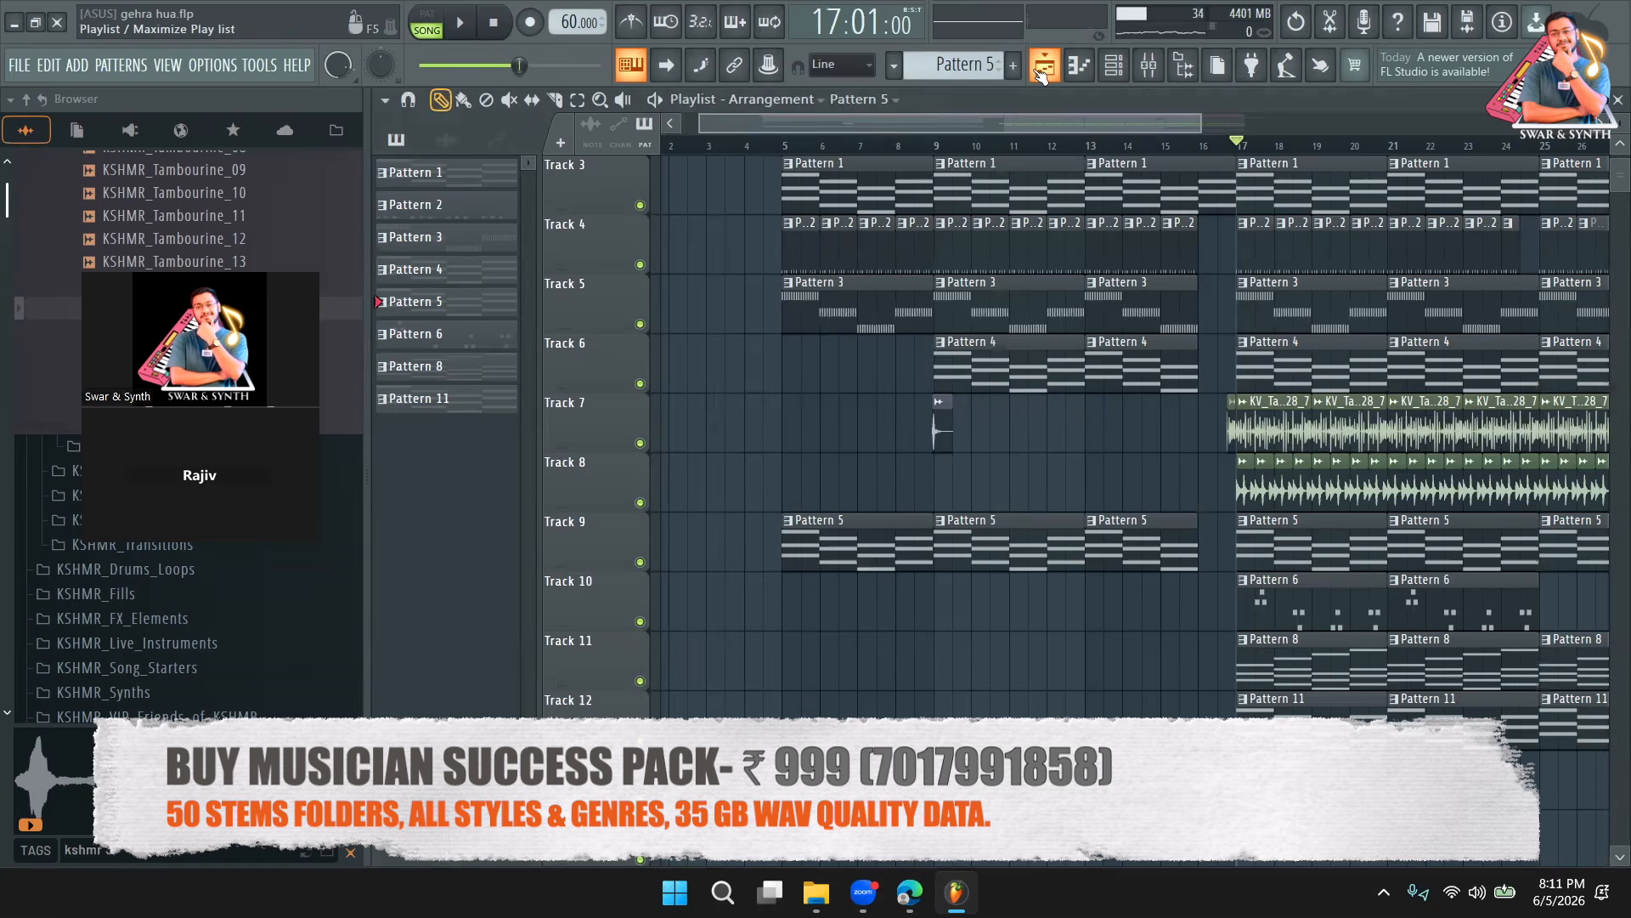
pyautogui.scroll(2, 850, 186)
pyautogui.click(640, 205)
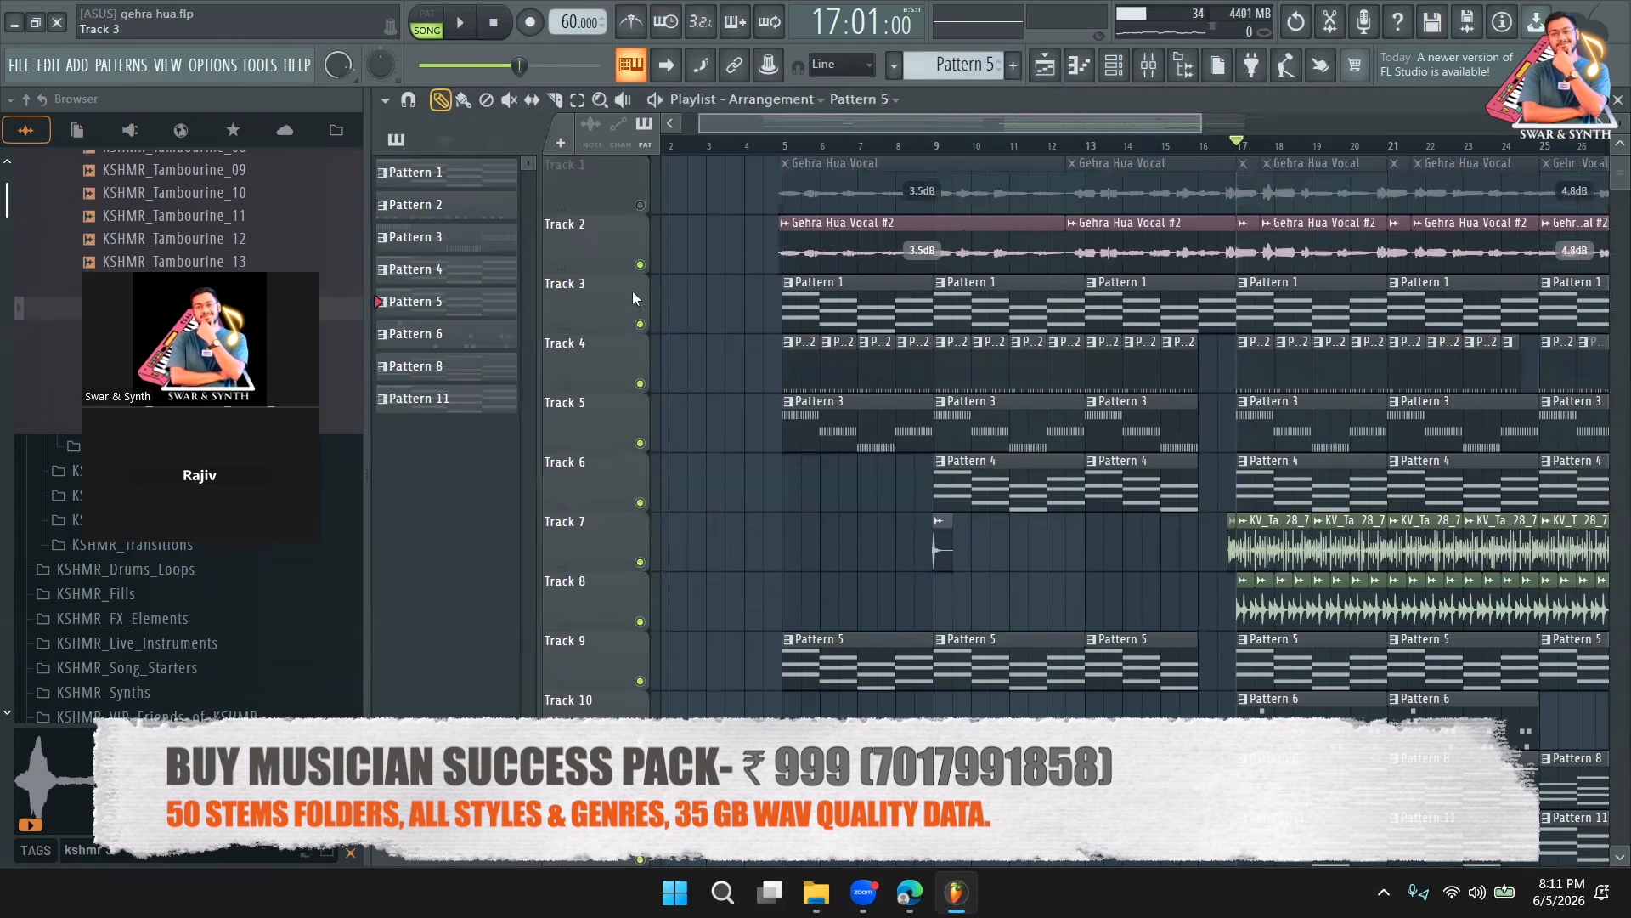
pyautogui.click(640, 264)
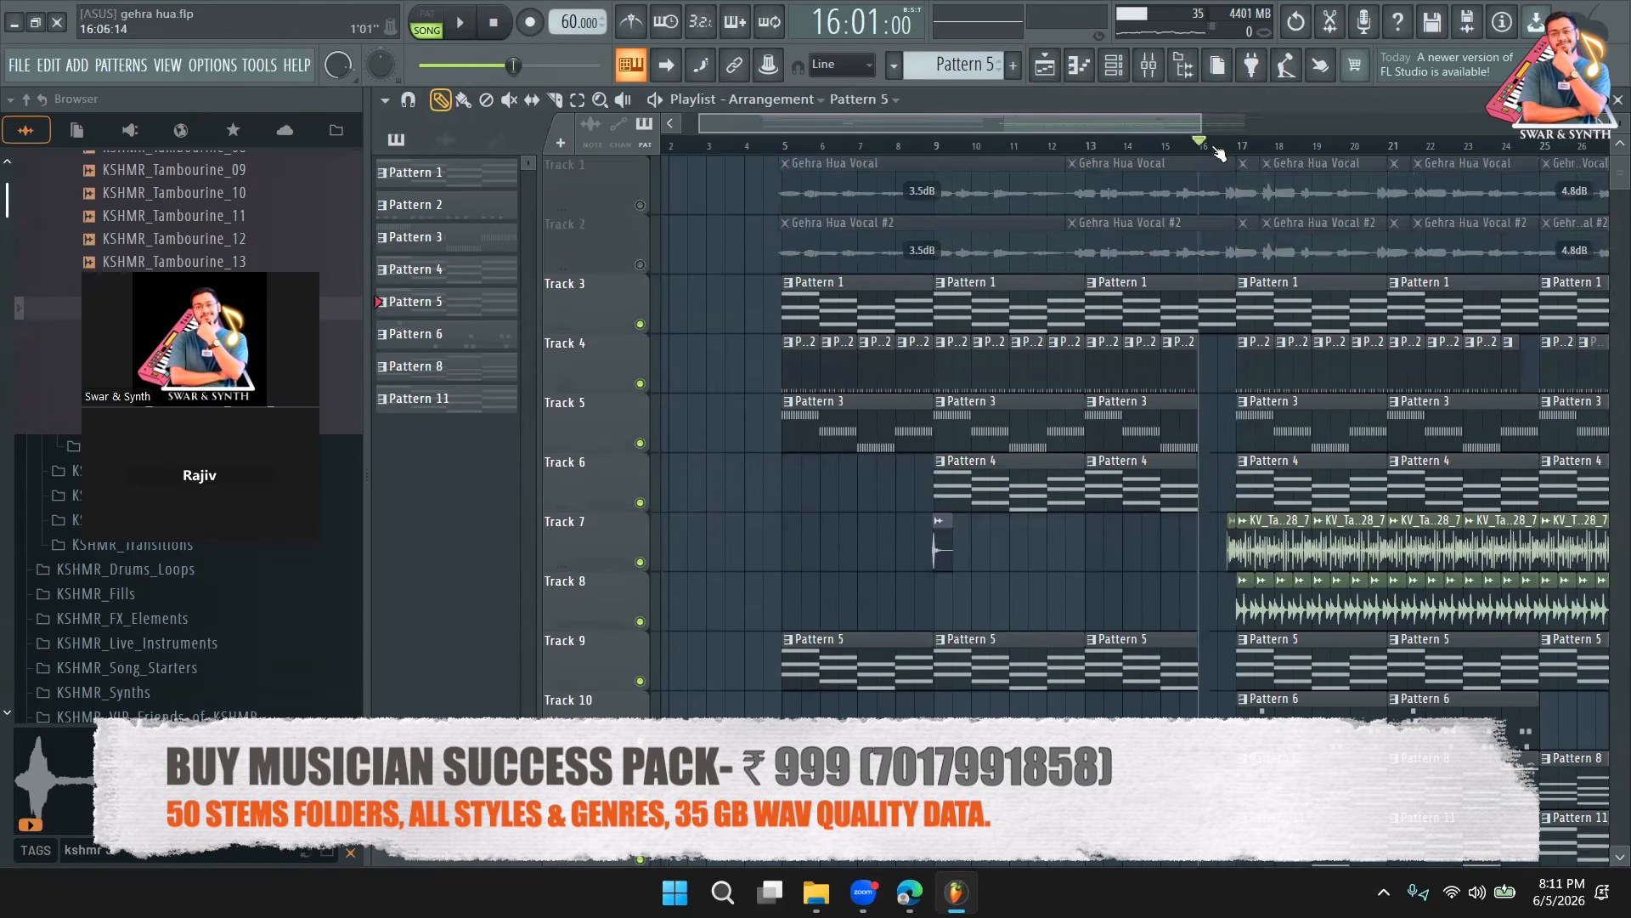
pyautogui.press('space')
pyautogui.moveTo(1176, 123); pyautogui.dragTo(1204, 130)
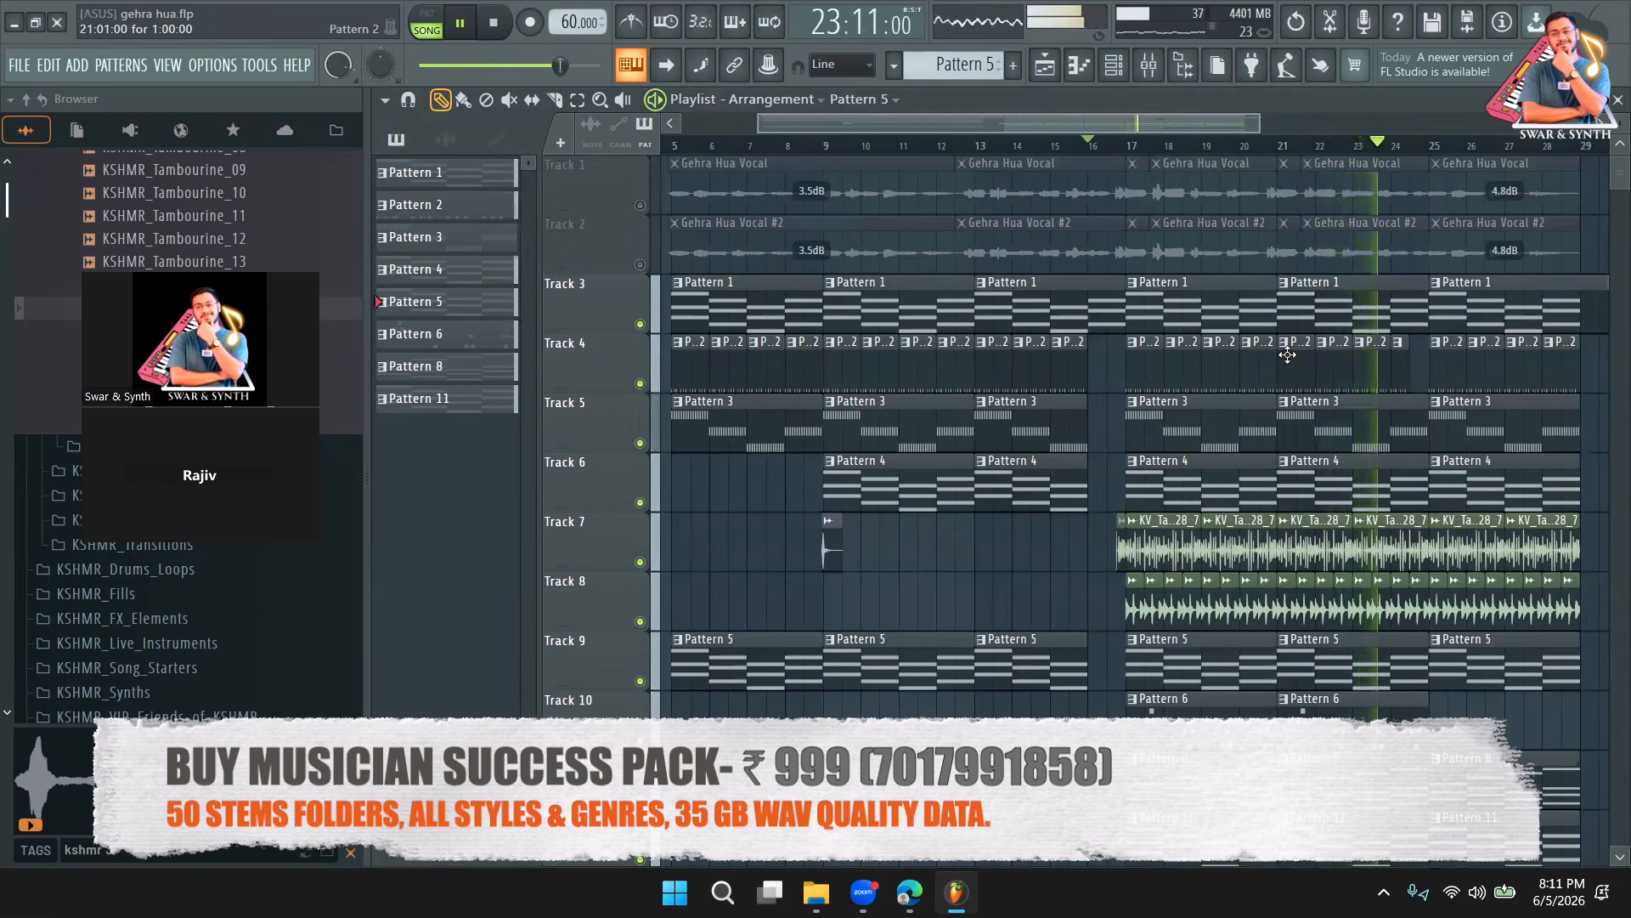
pyautogui.press('space')
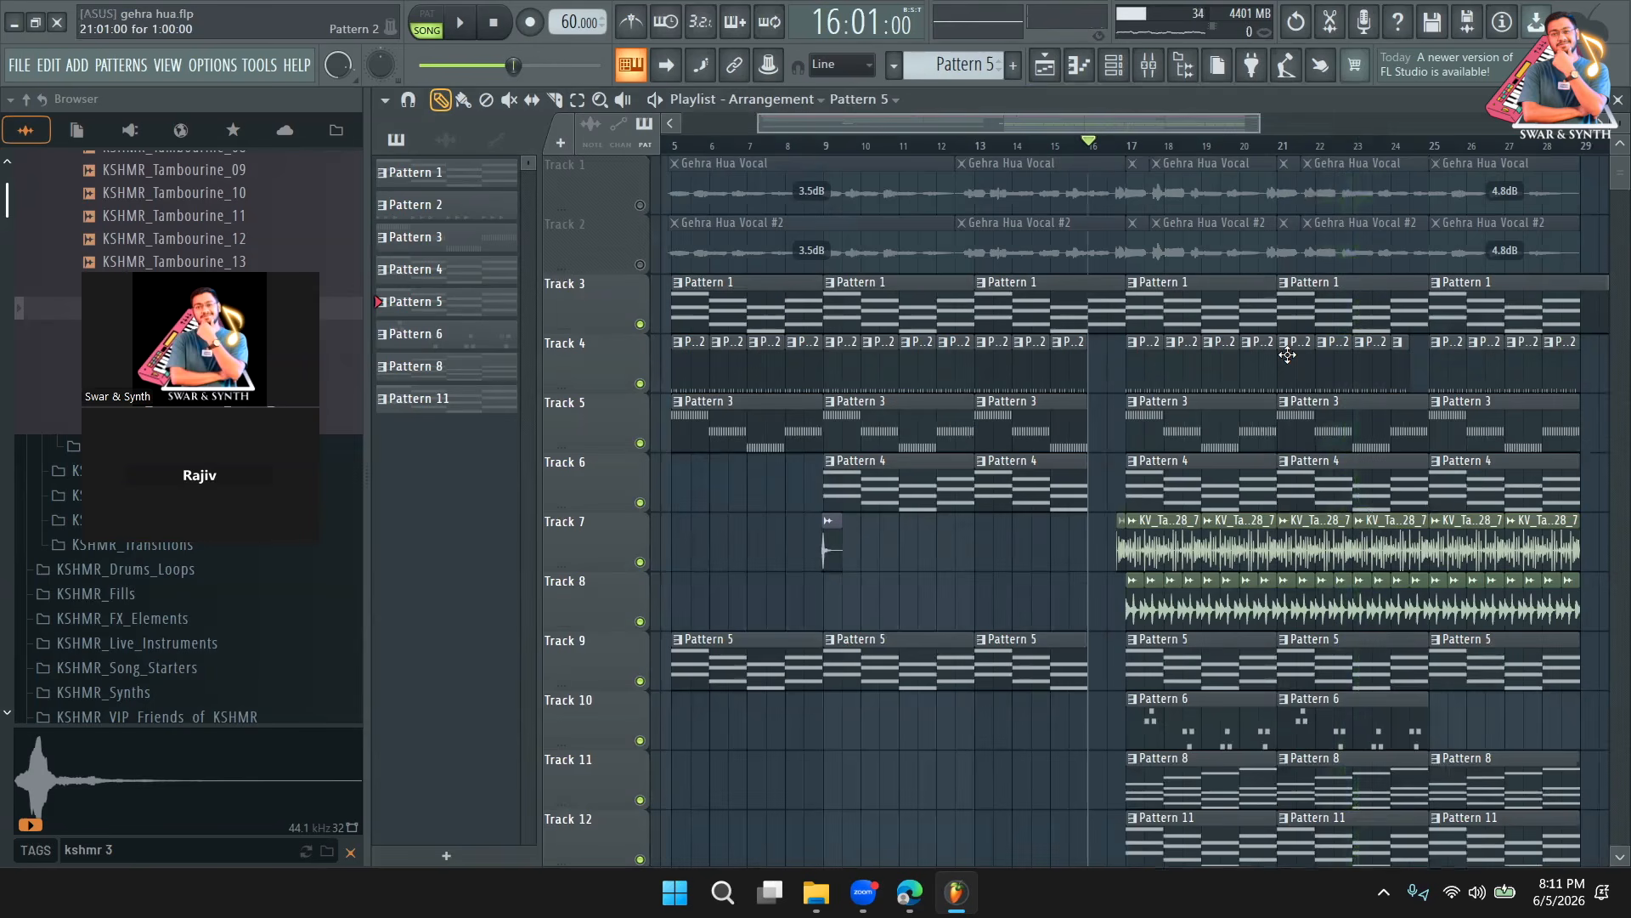
# Review the mixer and the full playlist arrangement, and set the playback position to bar 5.
pyautogui.click(1149, 77)
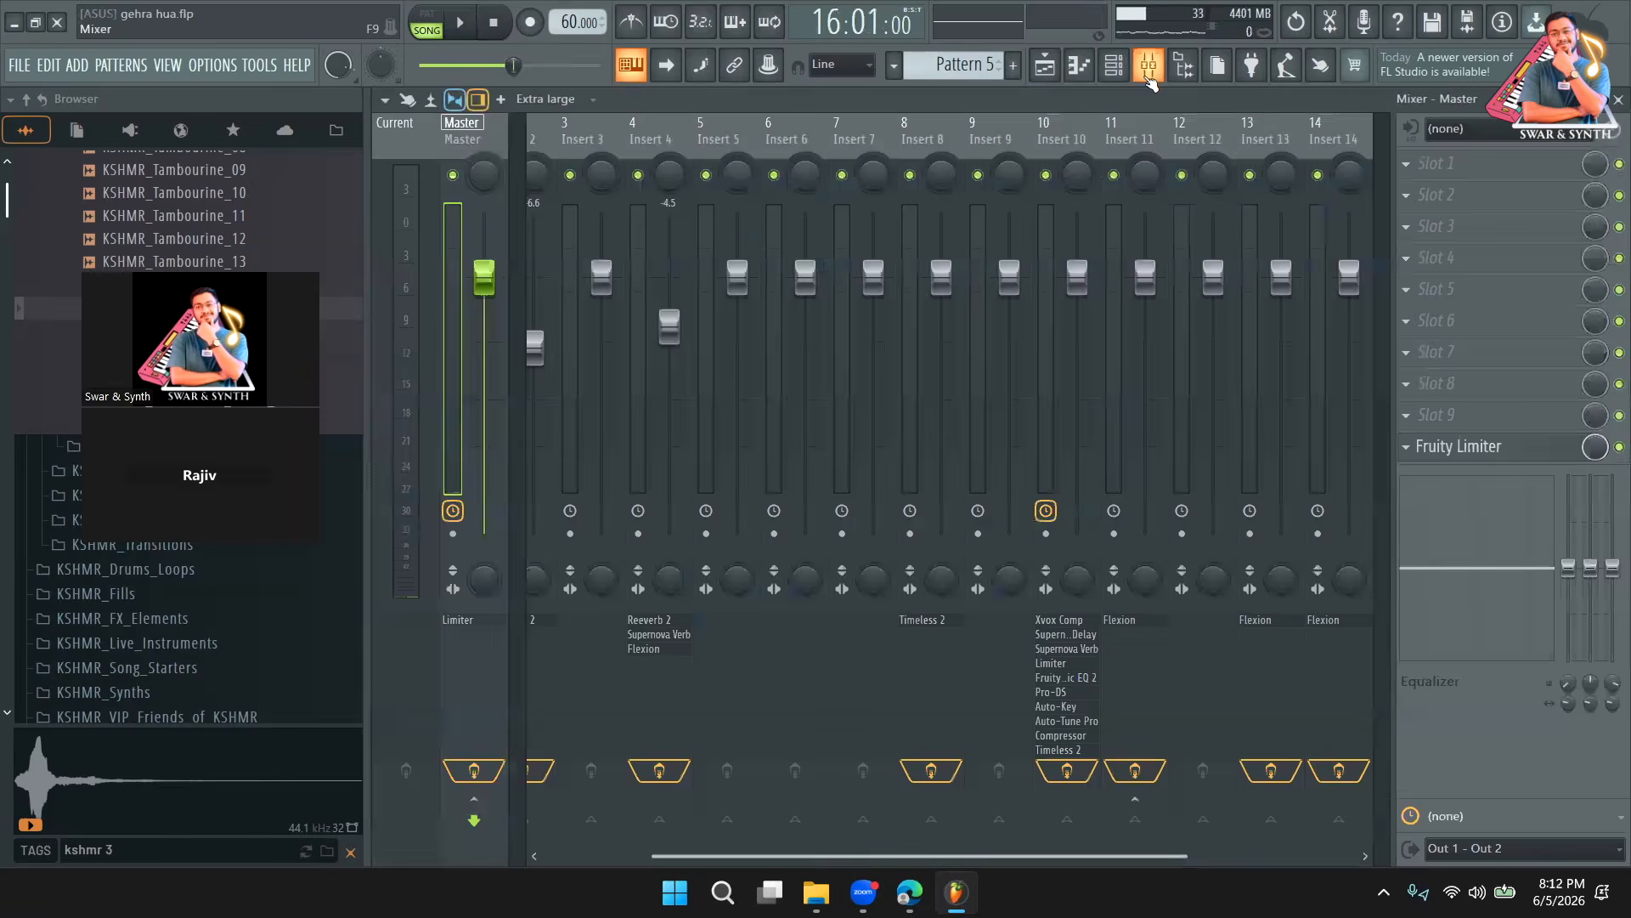
pyautogui.click(1149, 77)
pyautogui.scroll(-4, 1152, 179)
pyautogui.scroll(4, 1168, 365)
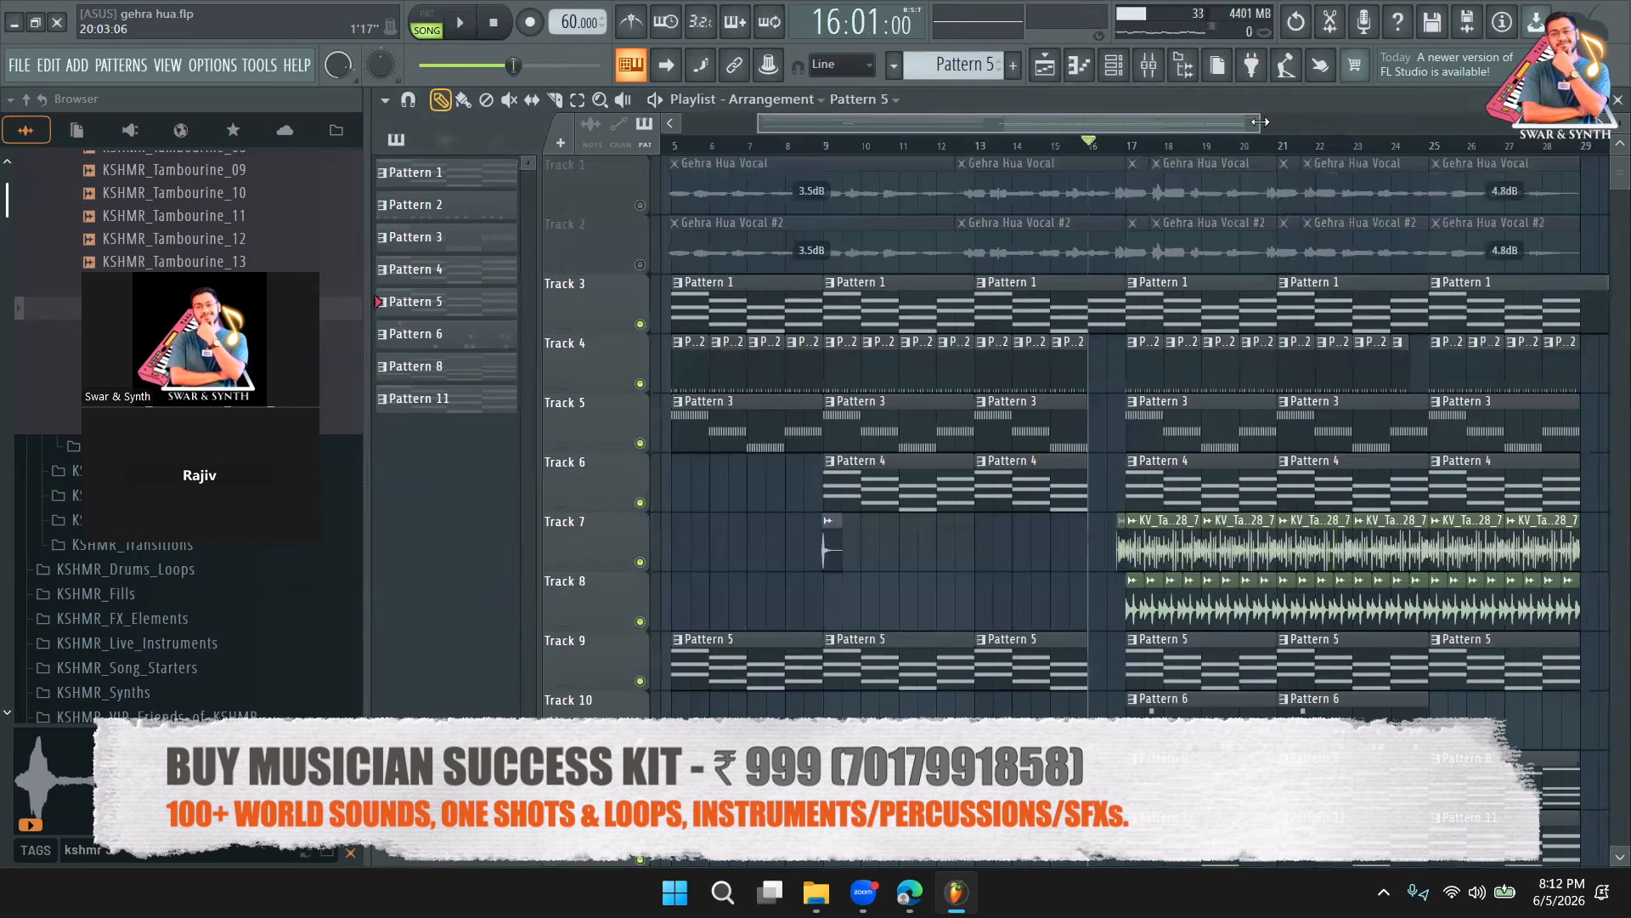
pyautogui.scroll(-4, 1266, 124)
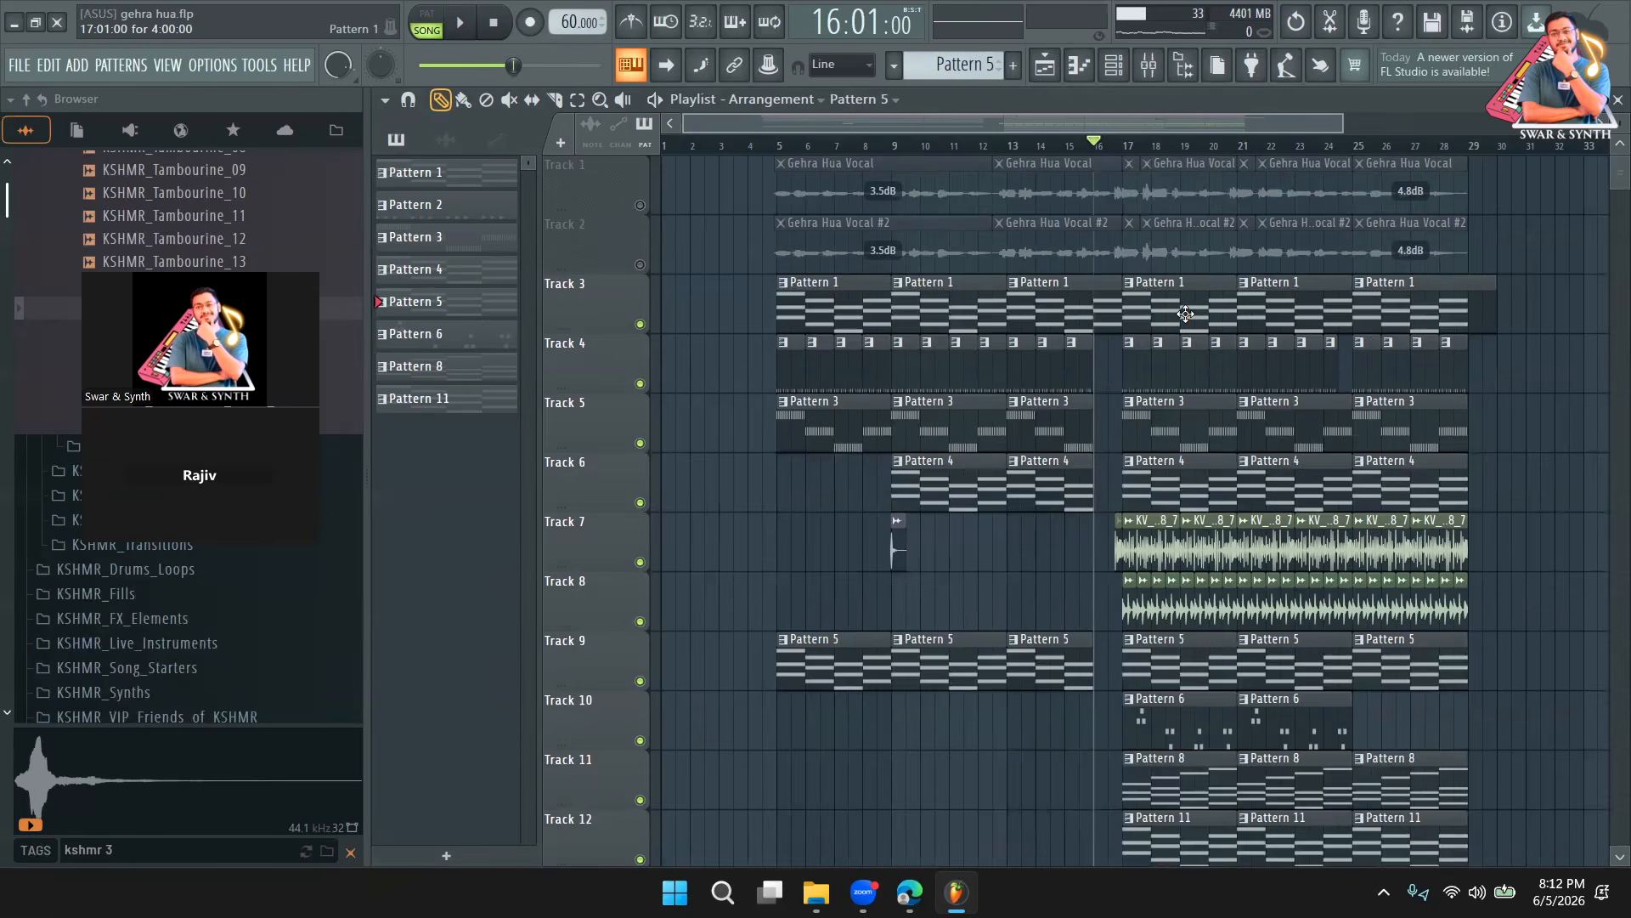
pyautogui.click(786, 144)
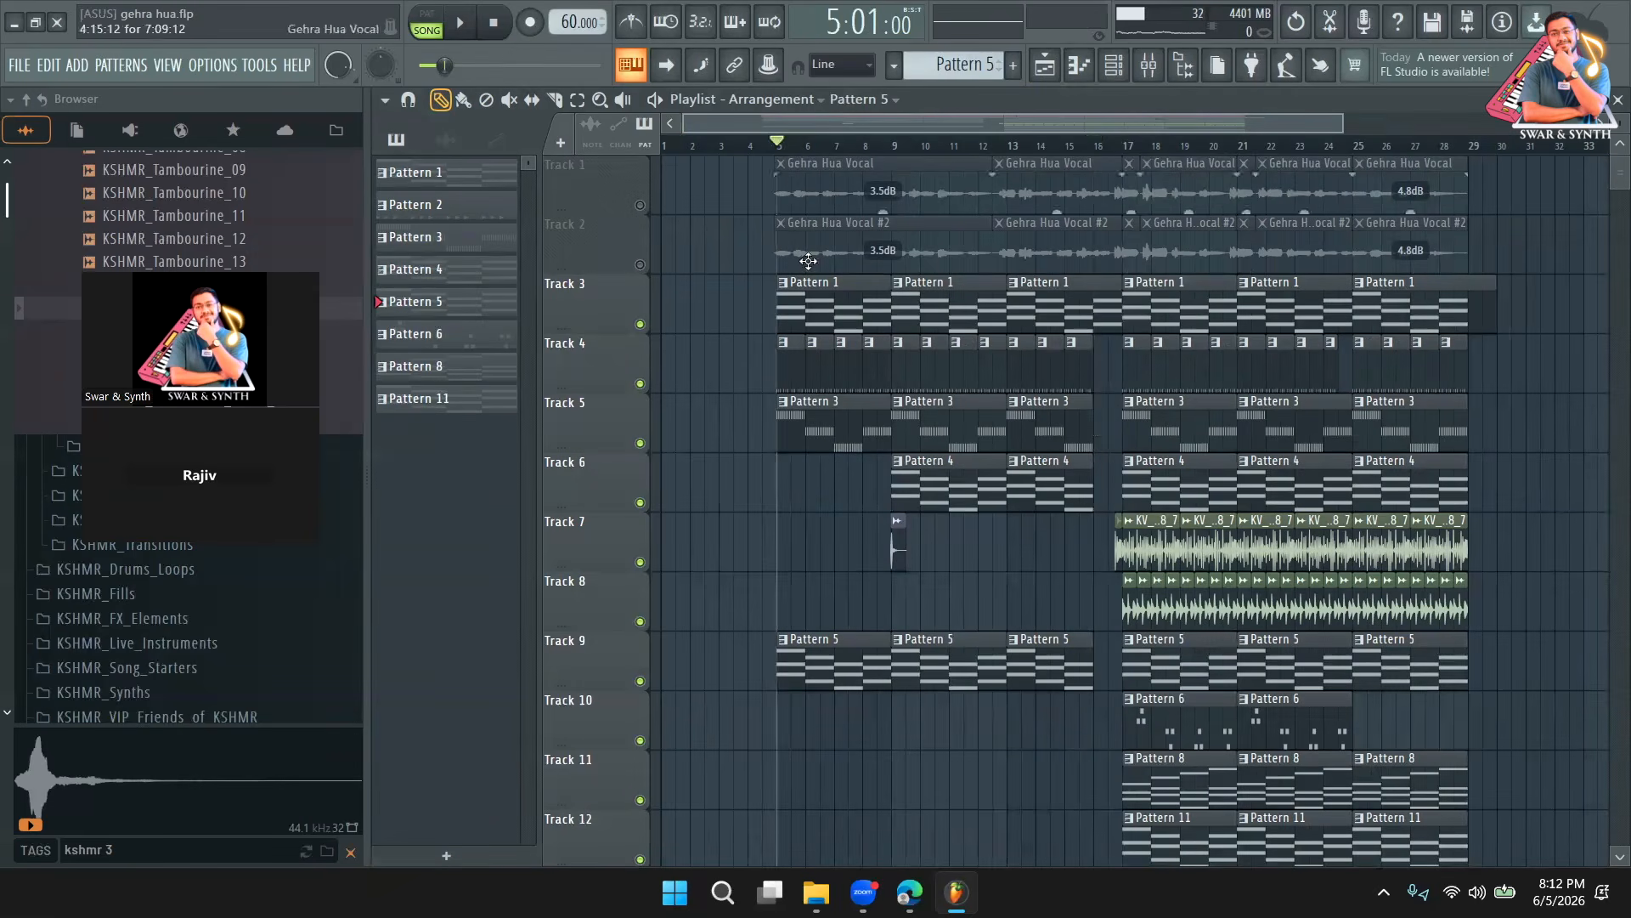
# Review the Pattern 1 chords and the snap-to-scale settings in its piano roll, and return to the playlist.
pyautogui.doubleClick(808, 300)
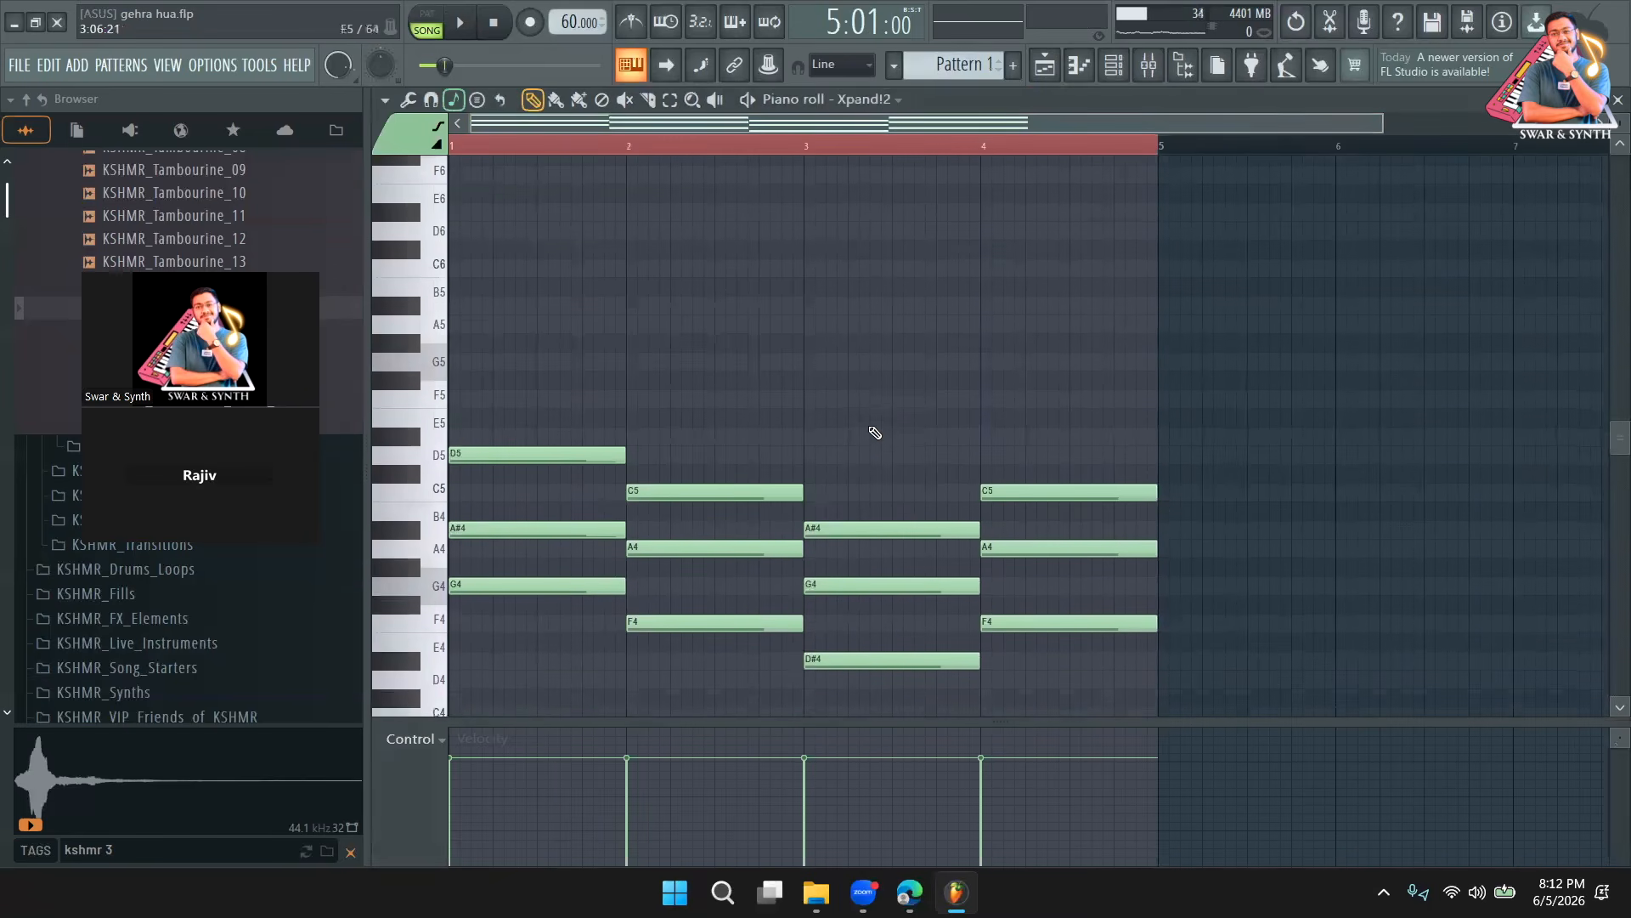
pyautogui.click(449, 101)
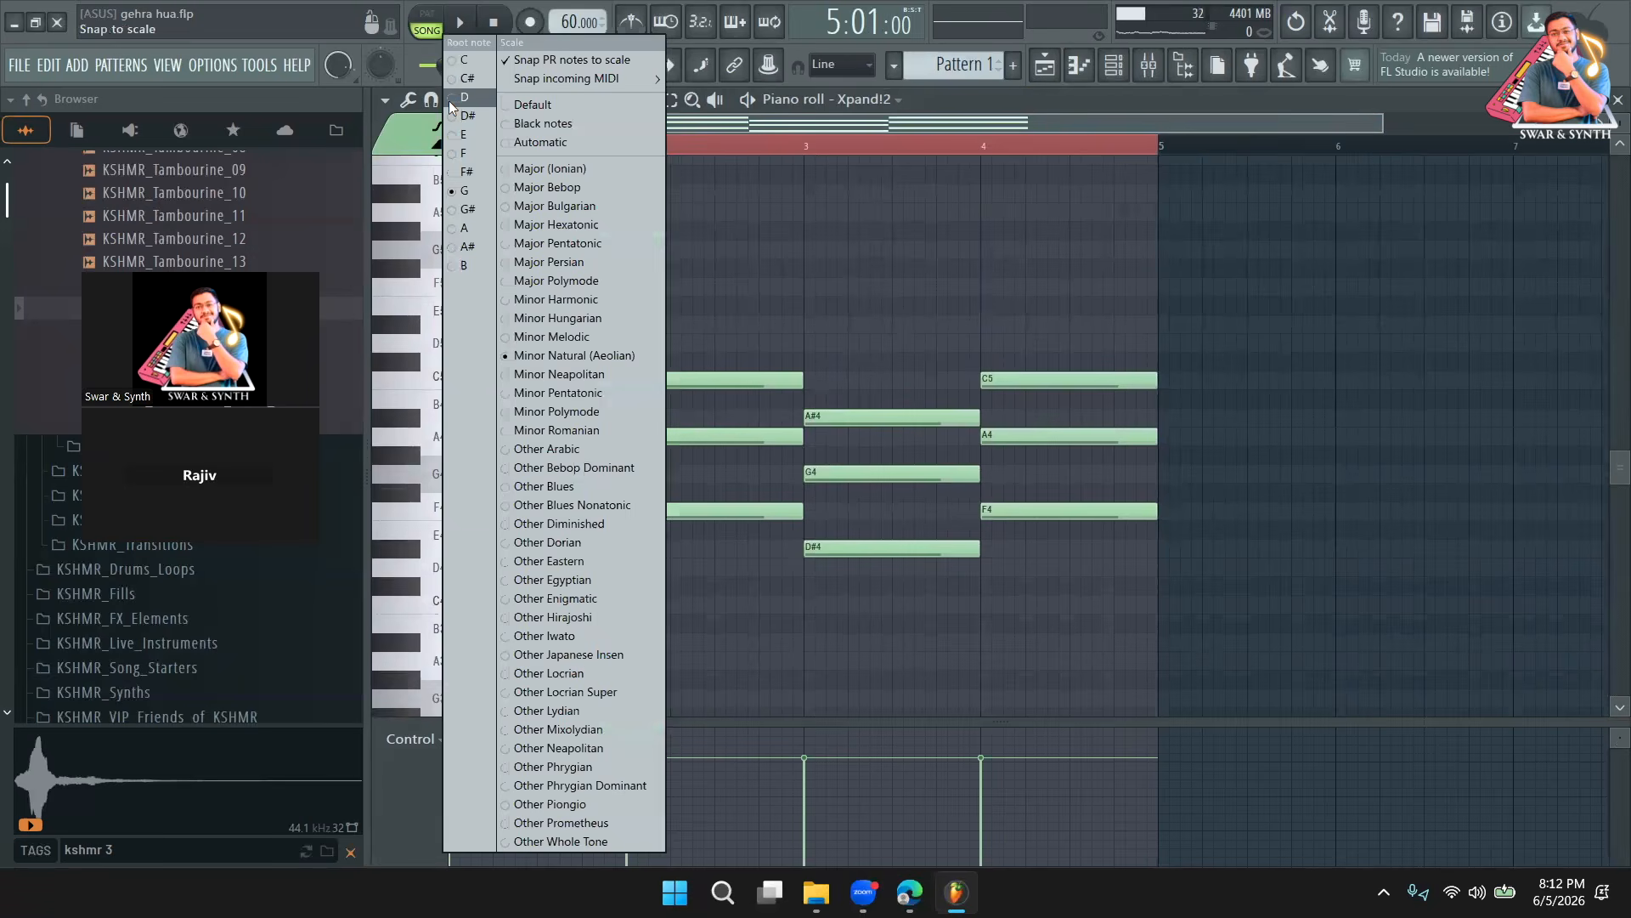
pyautogui.click(838, 119)
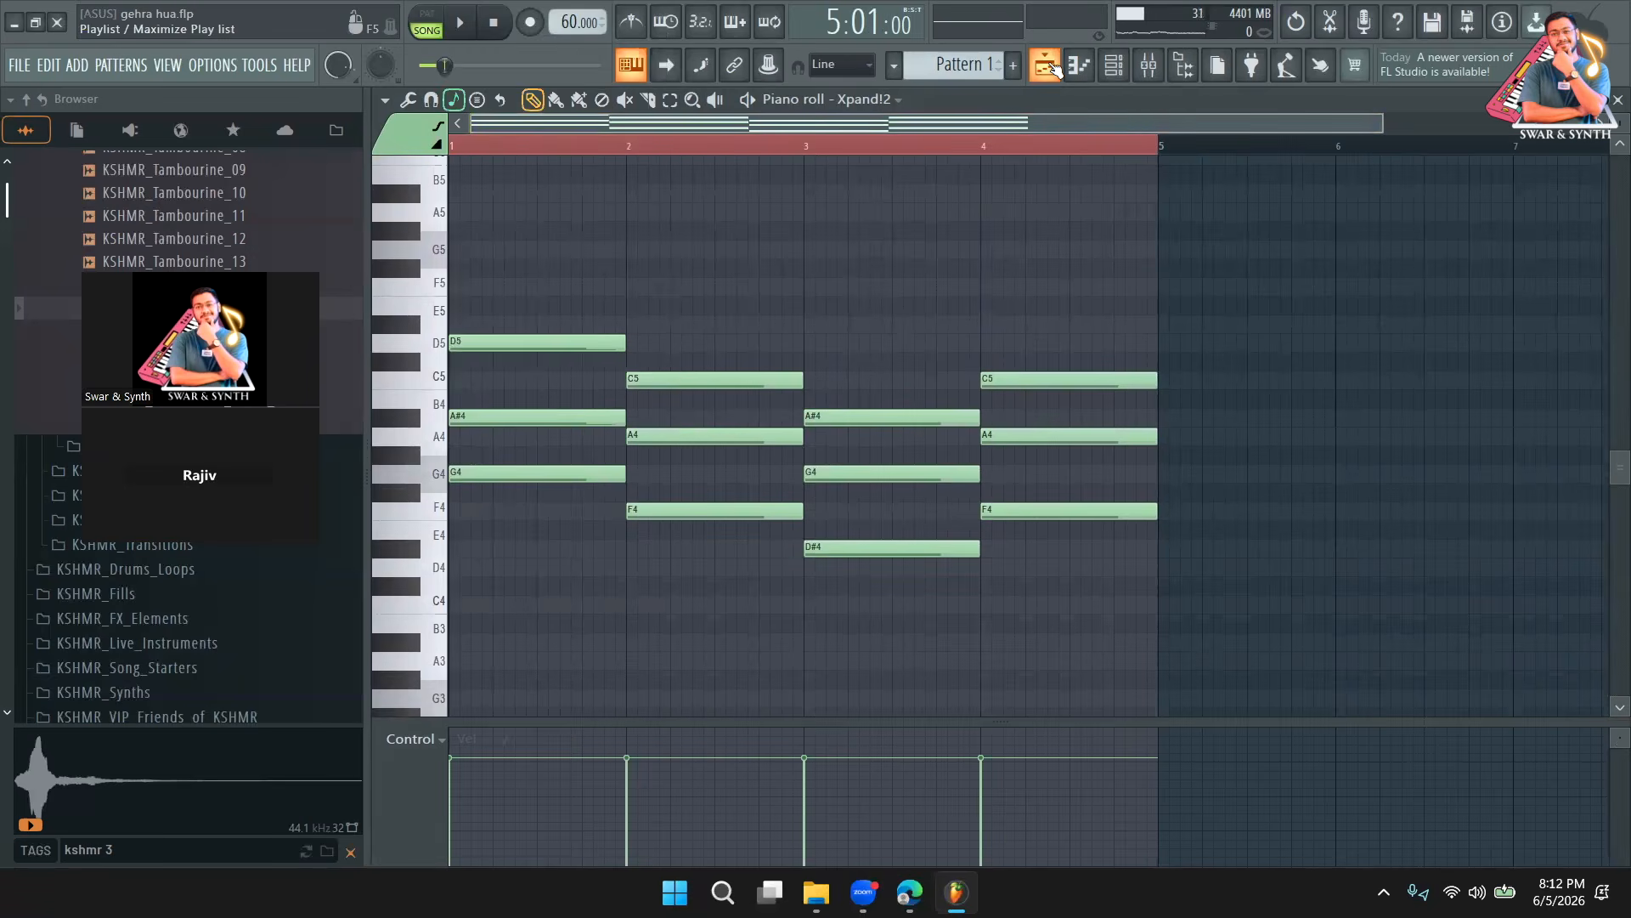
pyautogui.click(1051, 67)
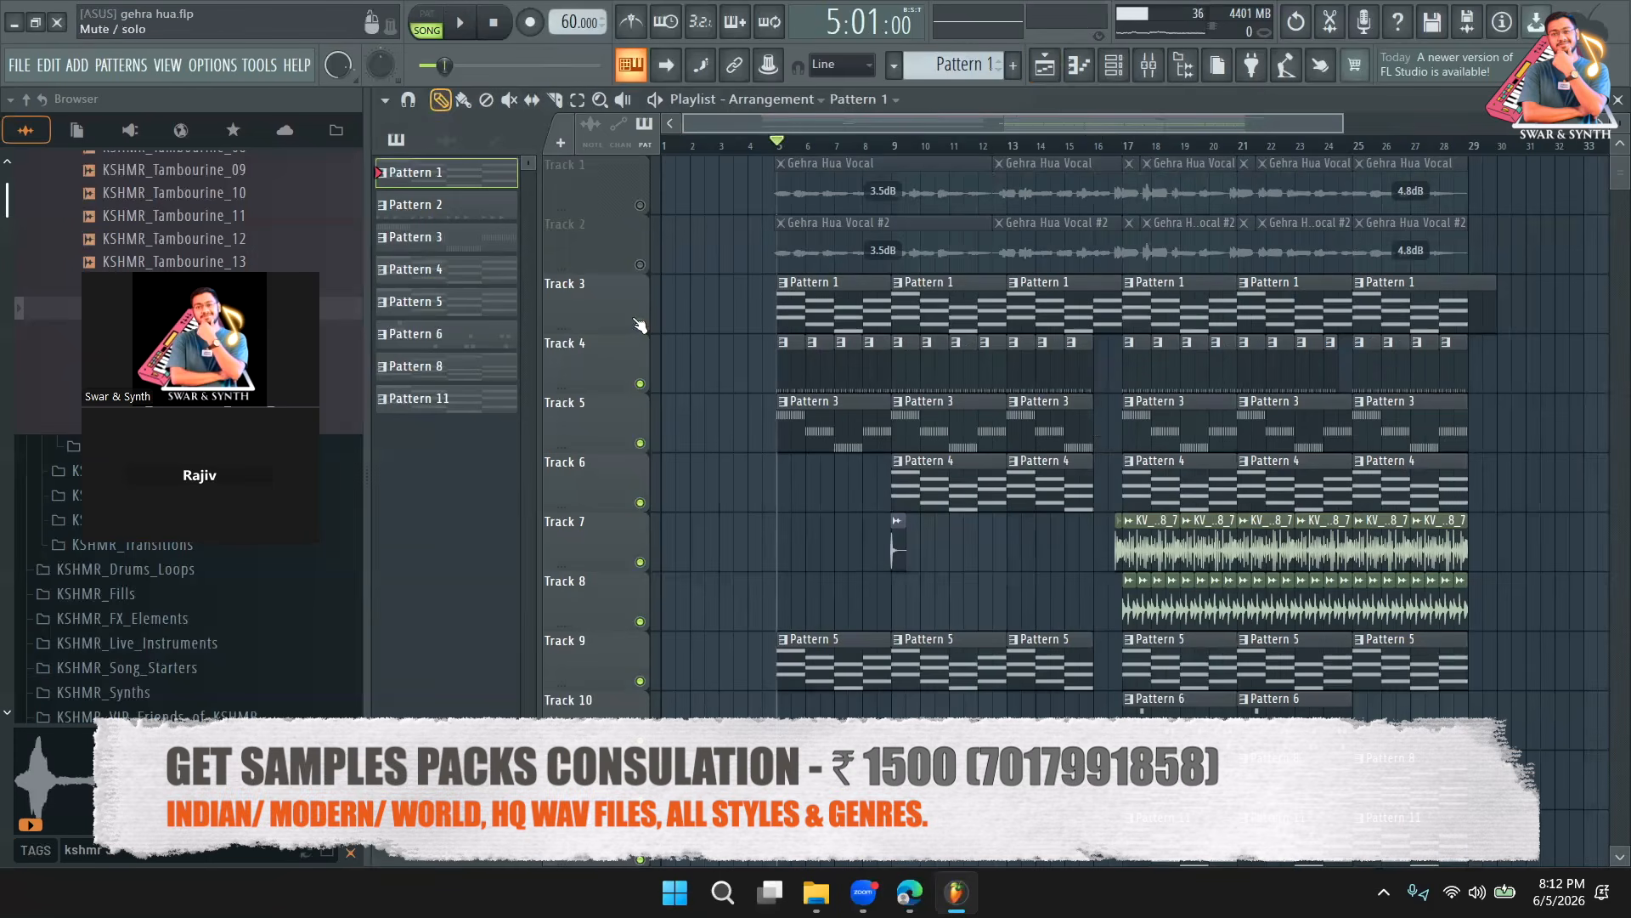
# Leave only the Gehra Hua vocals on Tracks 1 and 2 audible, and insert an empty track above Track 3.
pyautogui.click(640, 323)
pyautogui.rightClick(640, 265)
pyautogui.click(640, 205)
pyautogui.rightClick(630, 287)
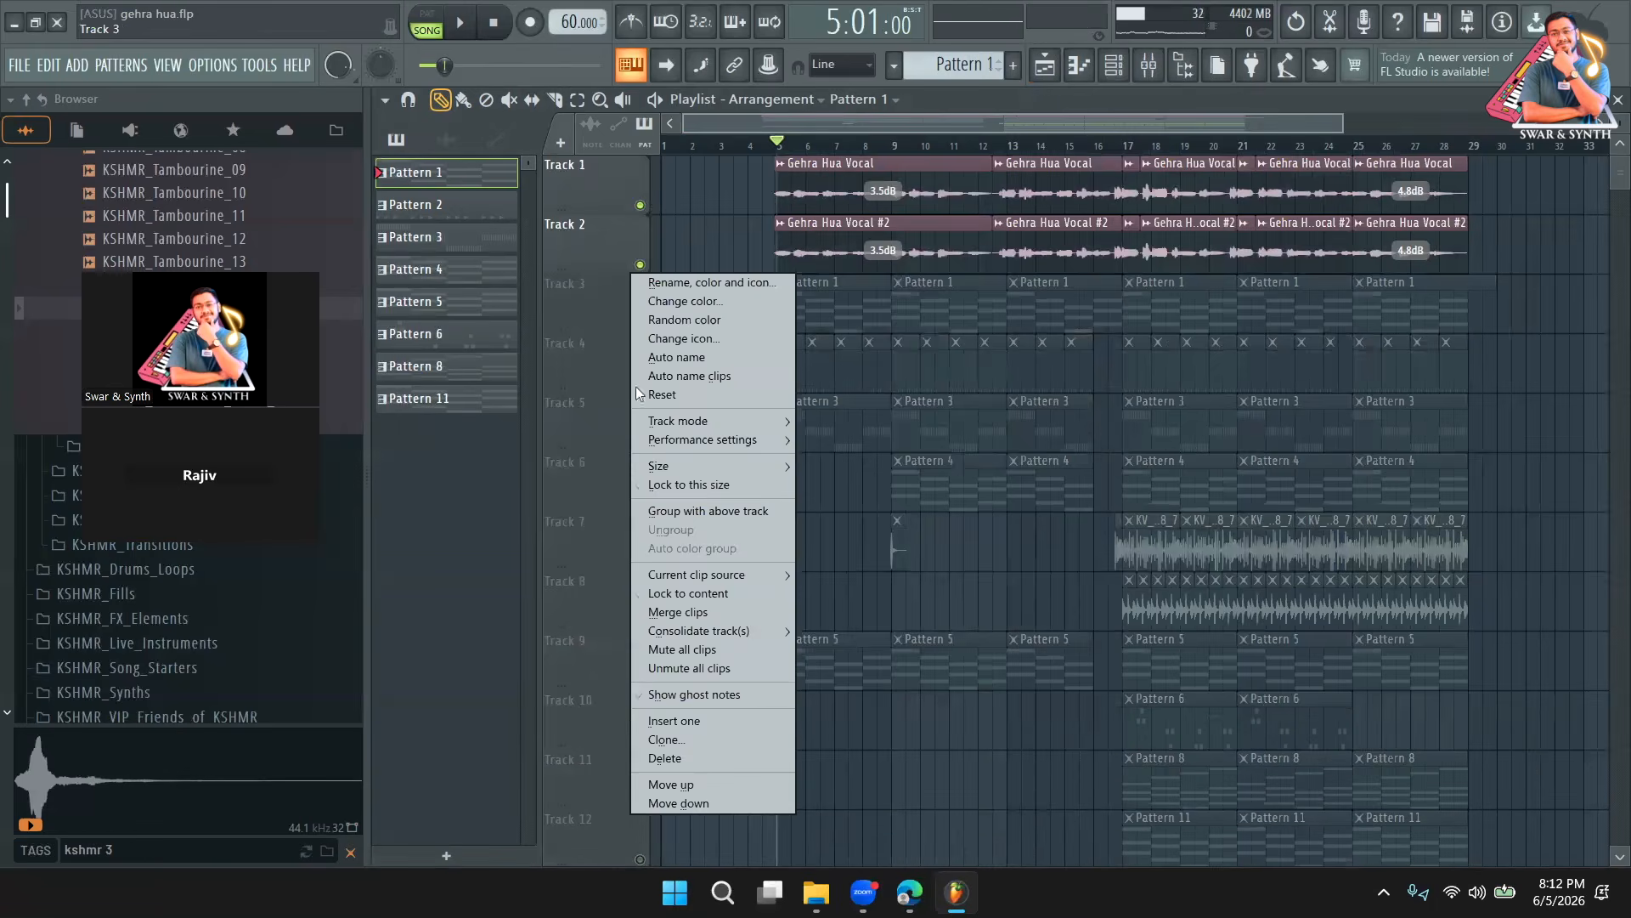
pyautogui.click(673, 720)
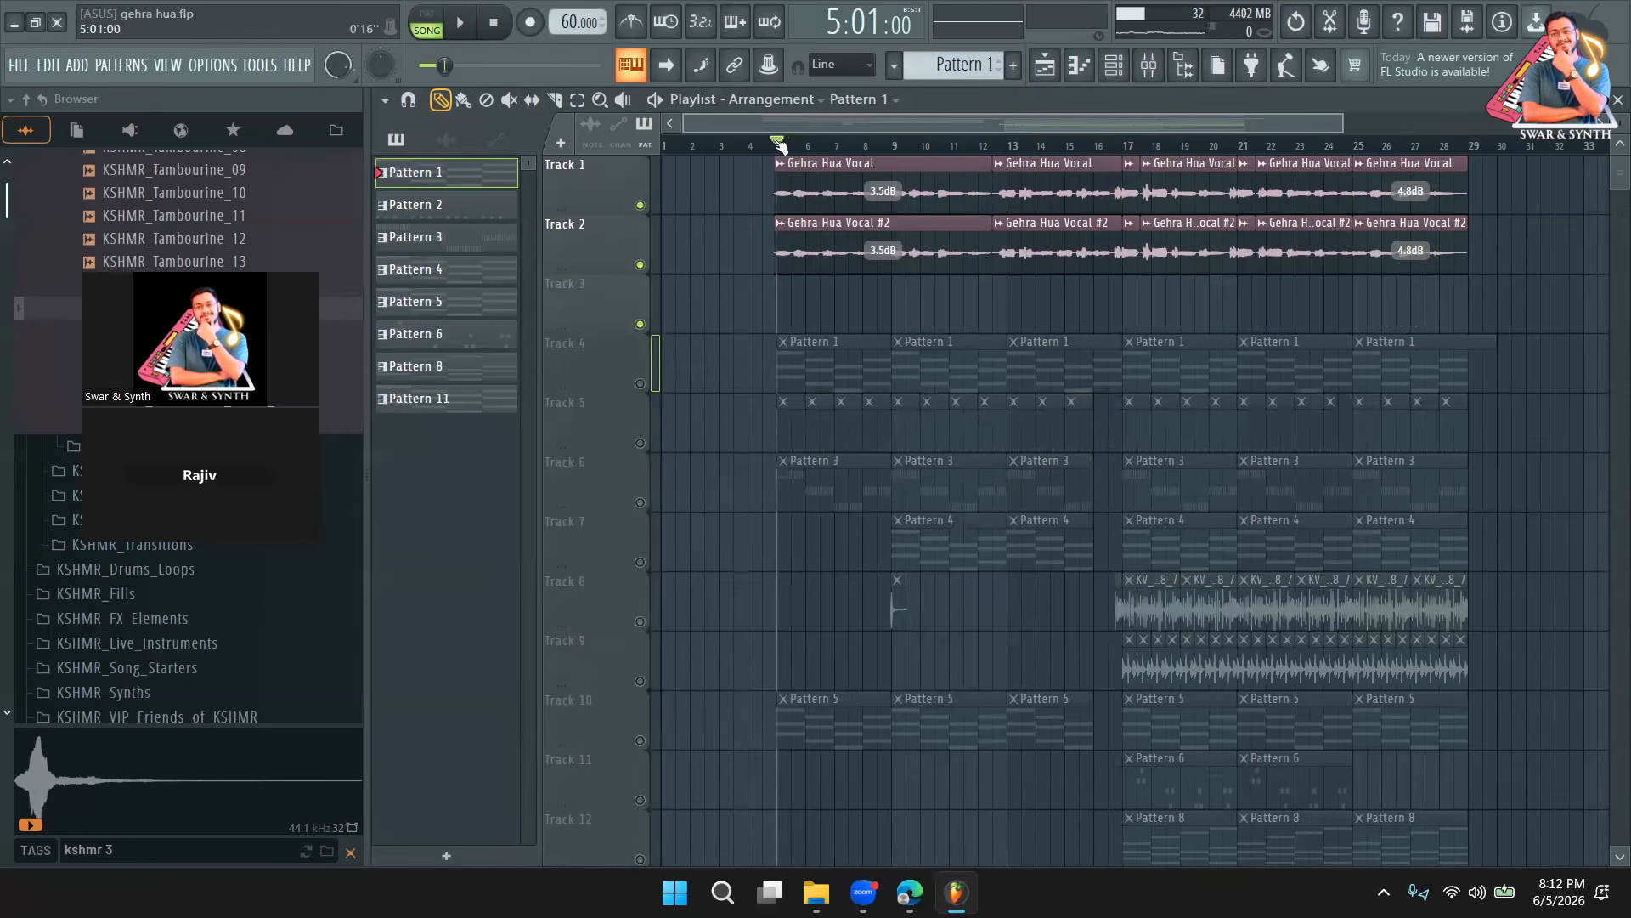
# Create Pattern 13 while the vocals play, add an FL Keys channel and open its piano roll.
pyautogui.press('space')
pyautogui.press('F6')
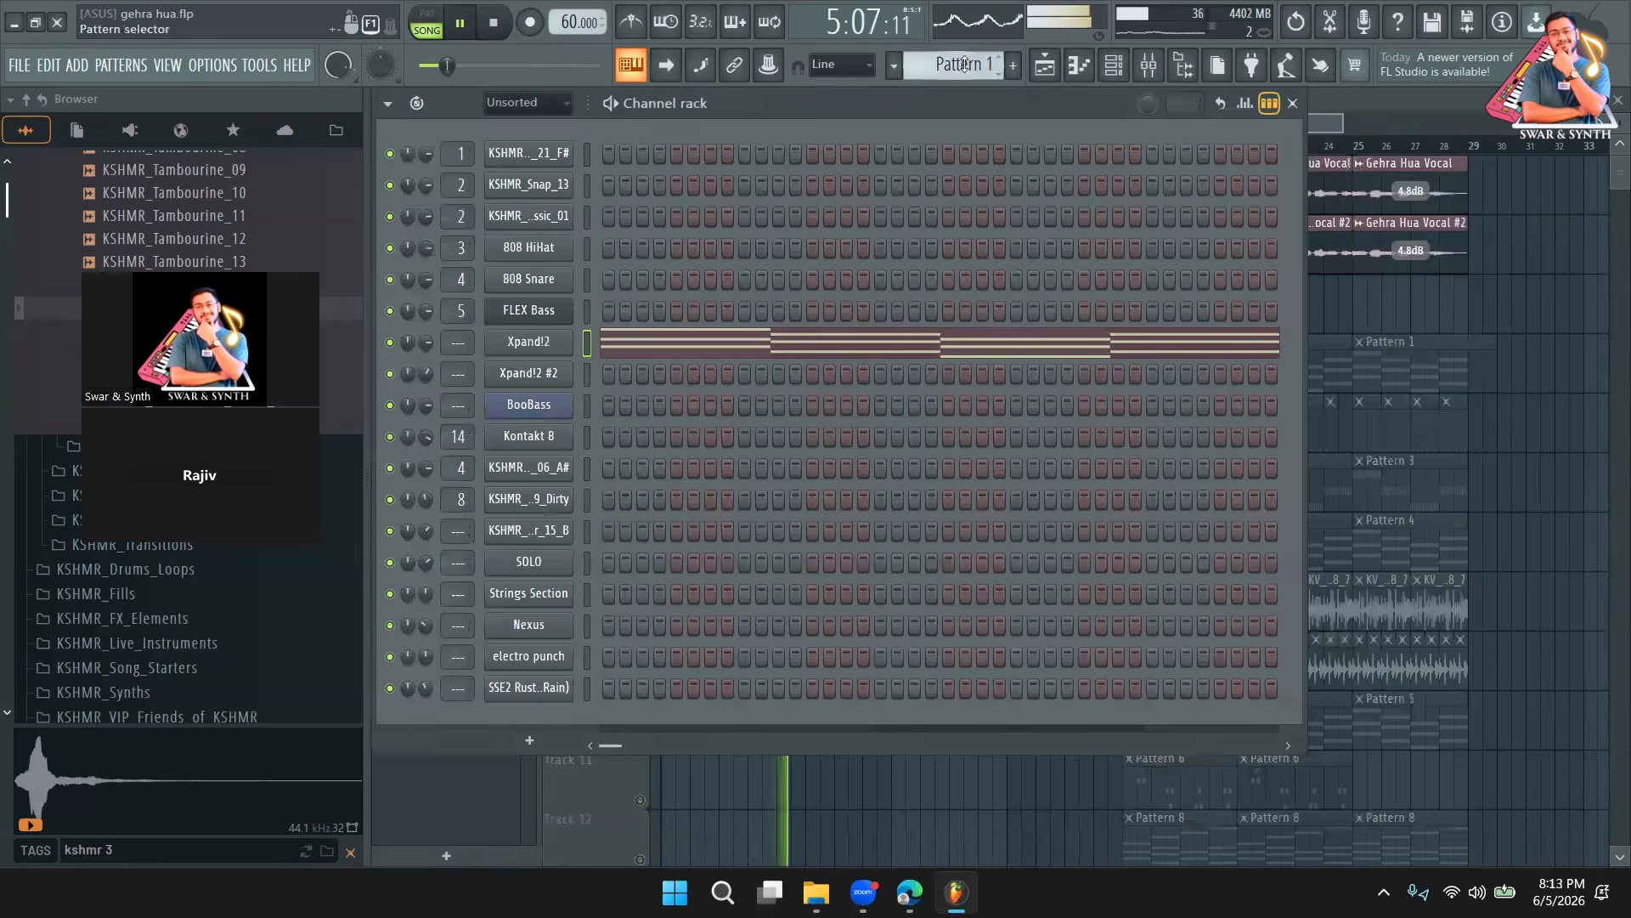
pyautogui.moveTo(965, 64); pyautogui.dragTo(965, 13)
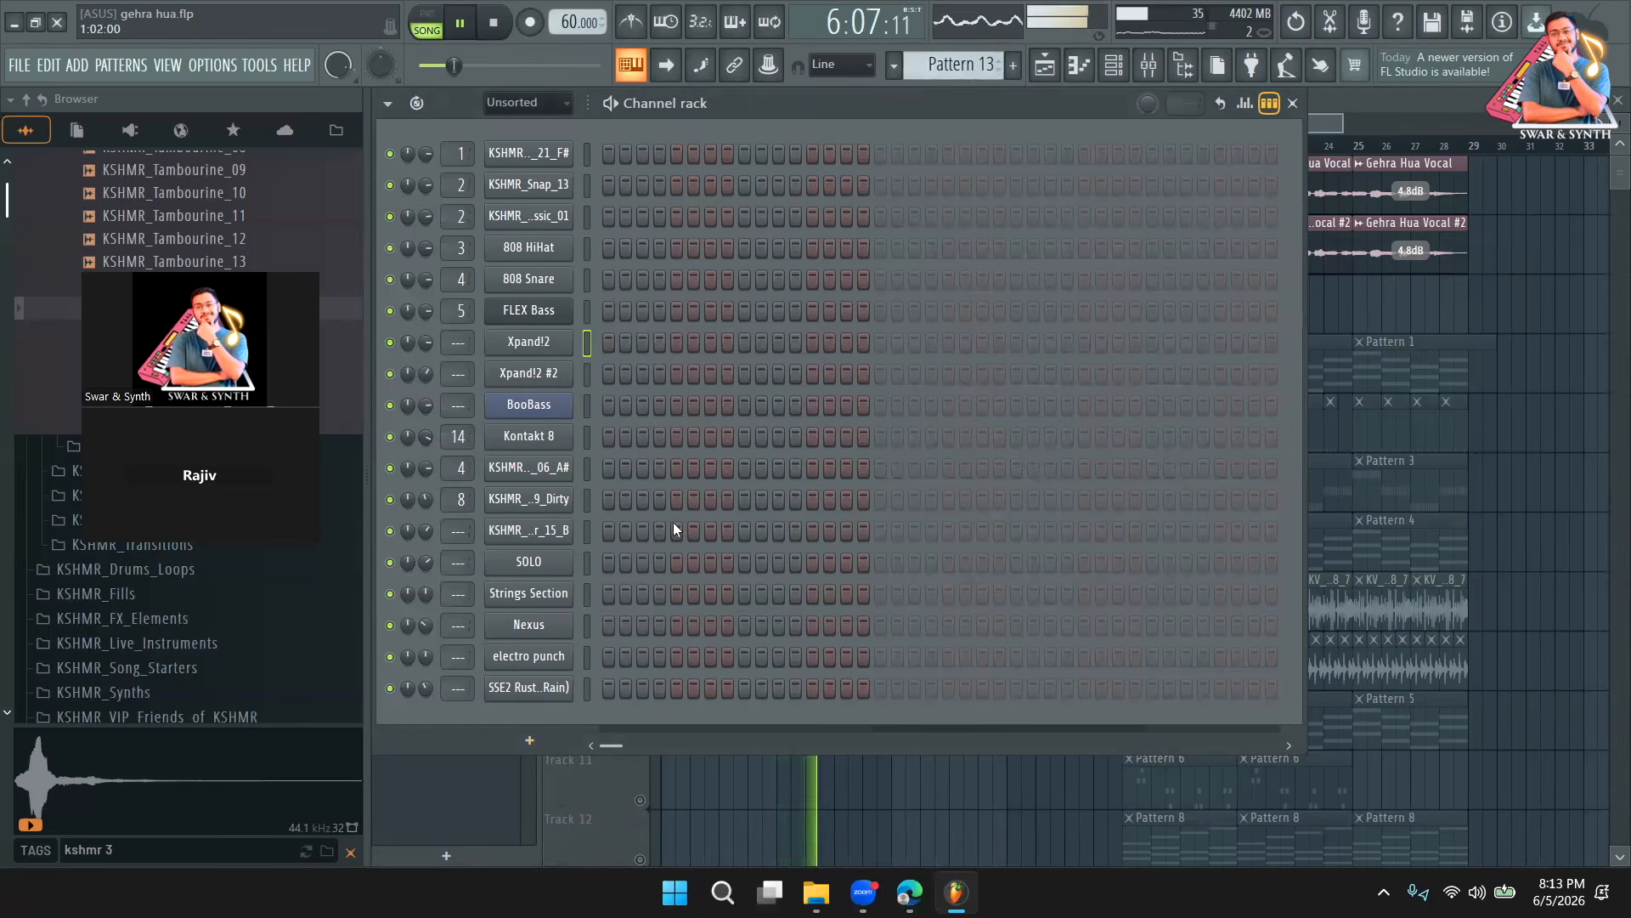
pyautogui.click(529, 740)
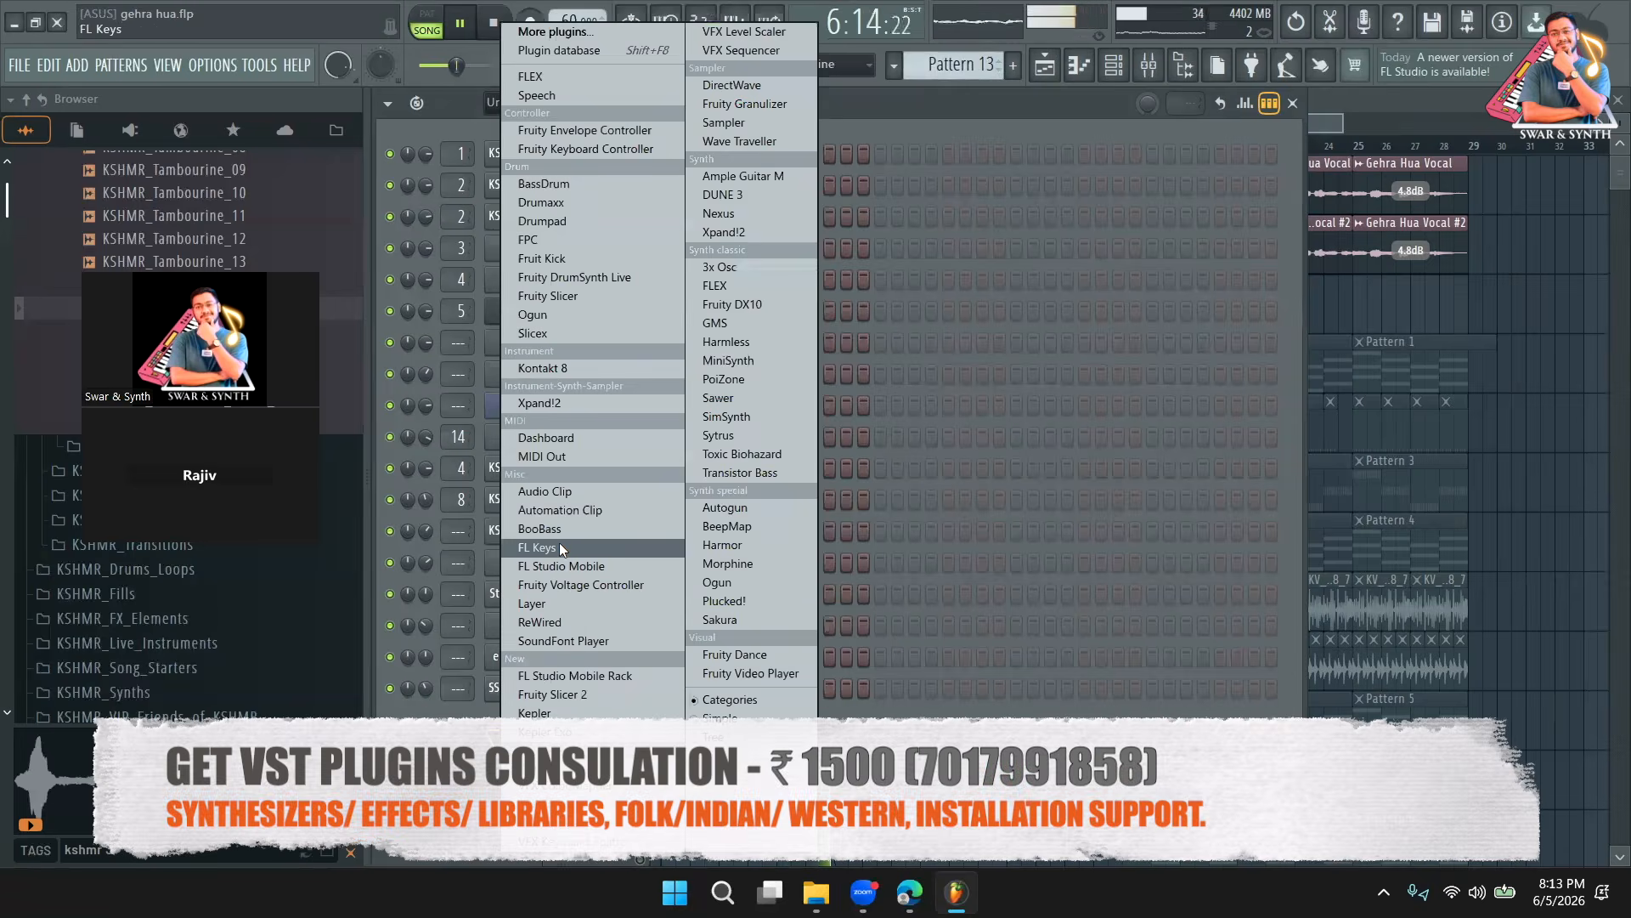
pyautogui.click(559, 548)
pyautogui.click(782, 644)
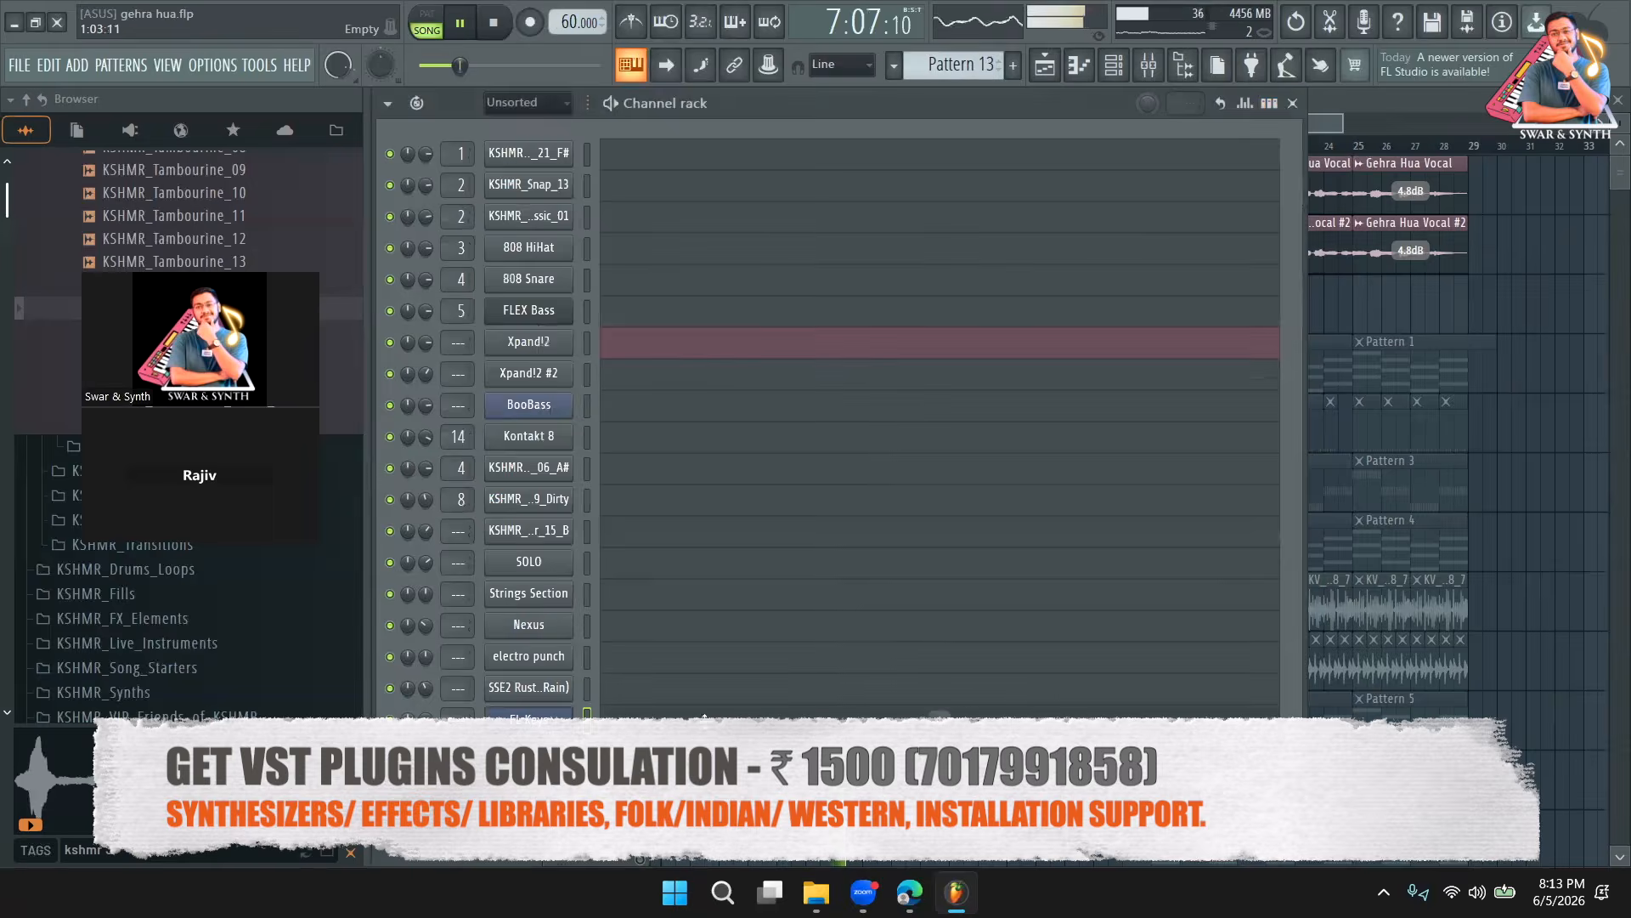
pyautogui.click(704, 720)
pyautogui.press('space')
# Stamp a one-bar Minor chord rooted on G4 at the start of bar 1 in the FL Keys piano roll.
pyautogui.click(478, 97)
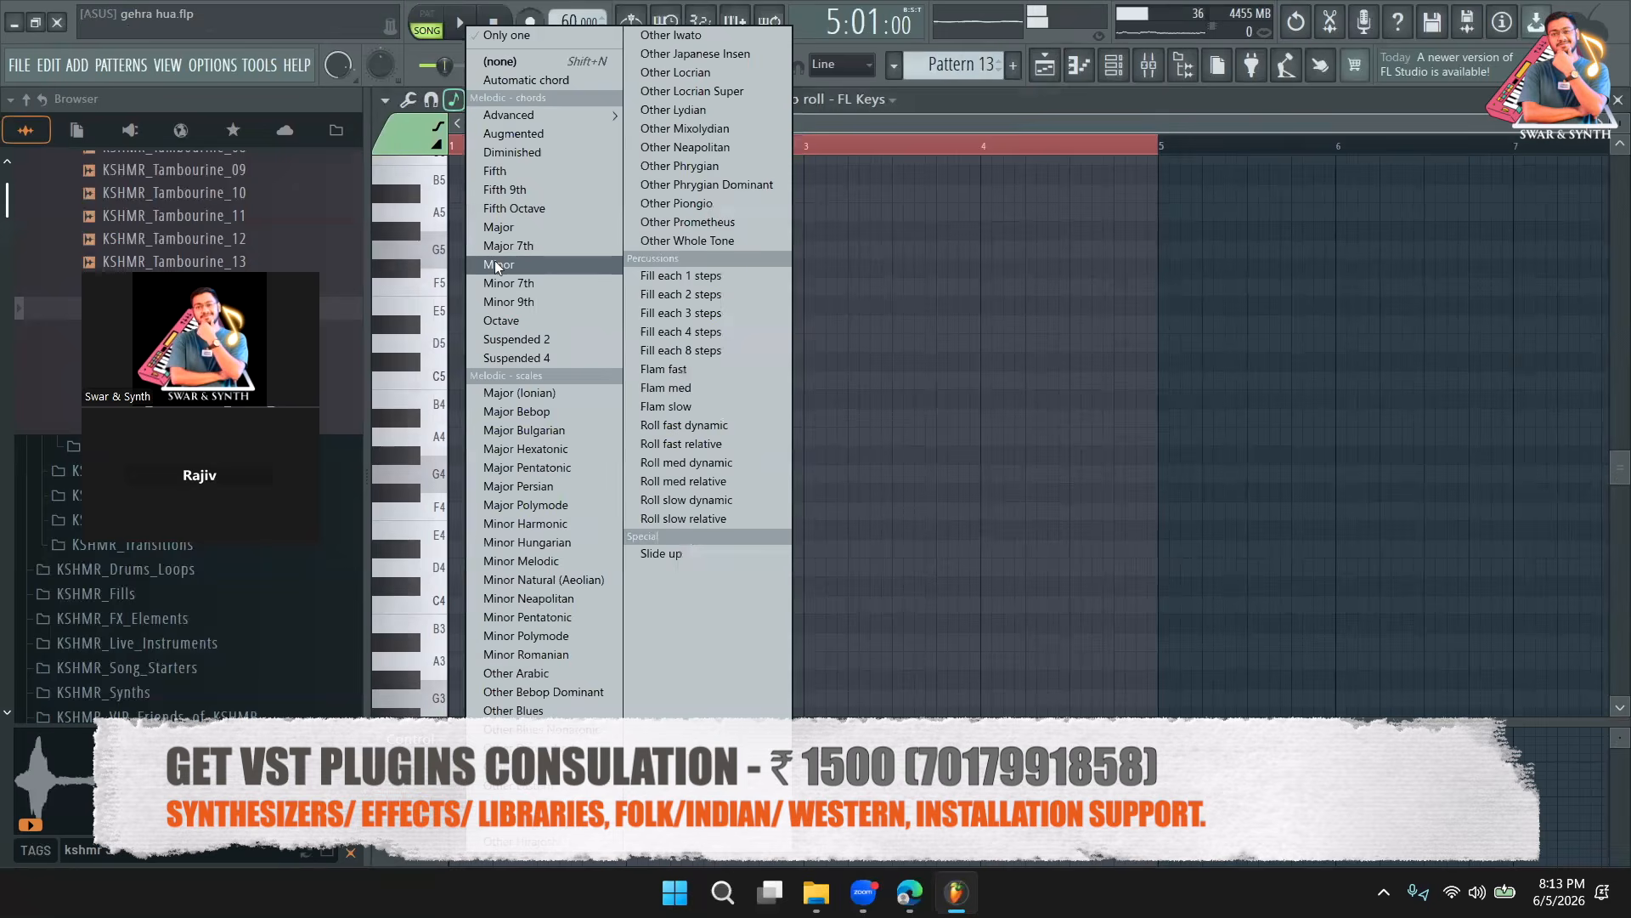
pyautogui.click(456, 97)
pyautogui.click(455, 98)
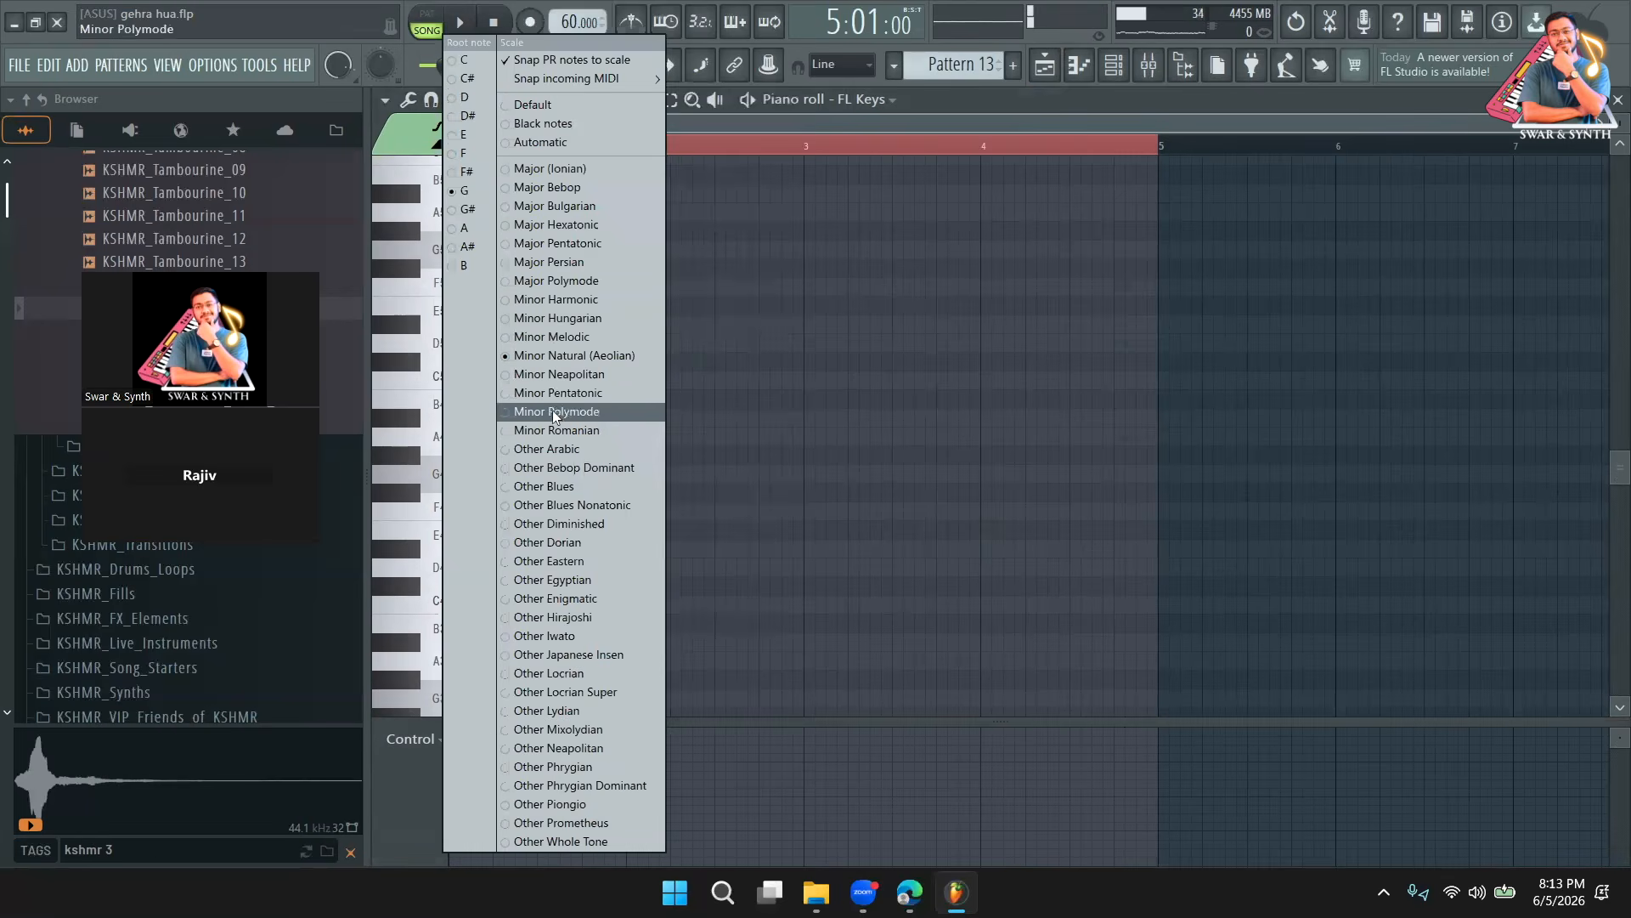
pyautogui.click(738, 131)
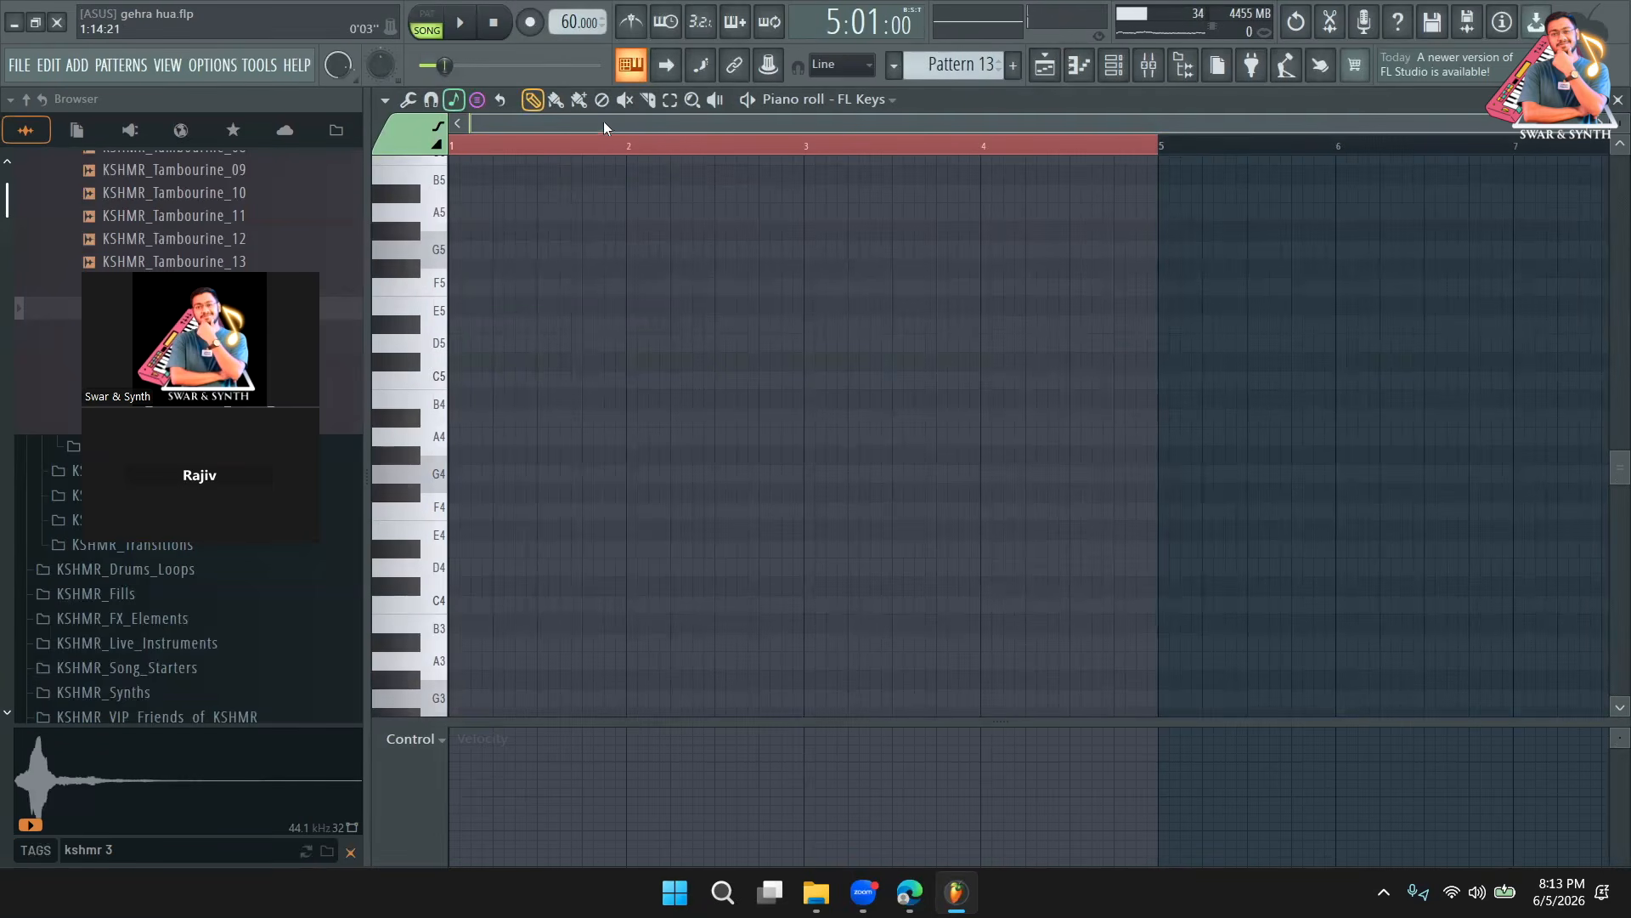
pyautogui.click(473, 99)
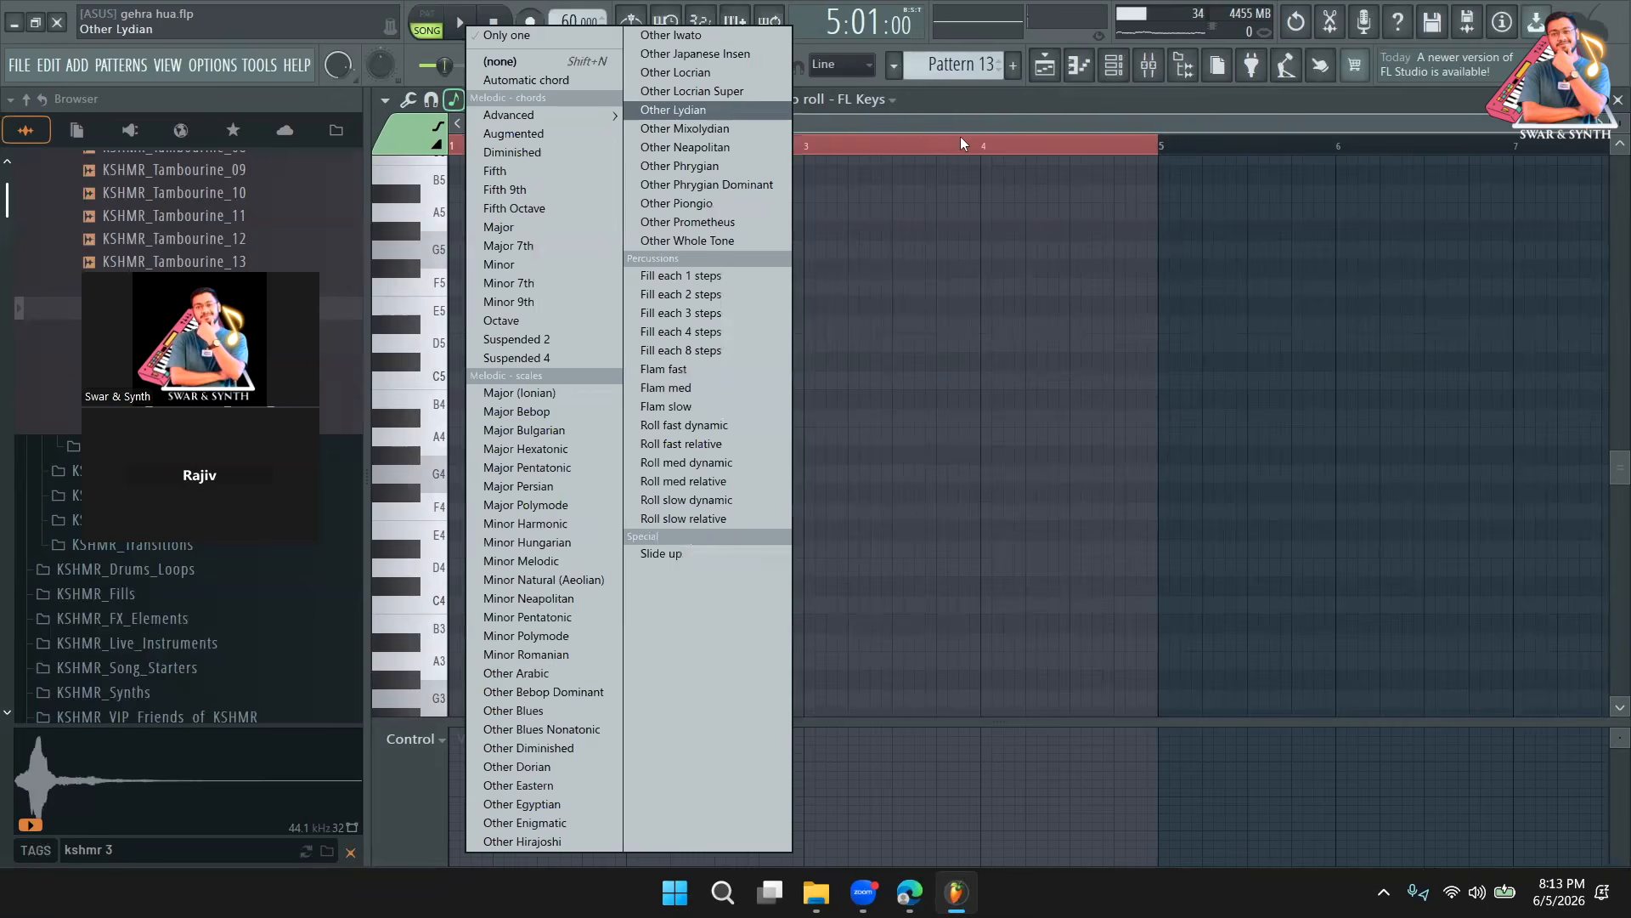
pyautogui.click(673, 109)
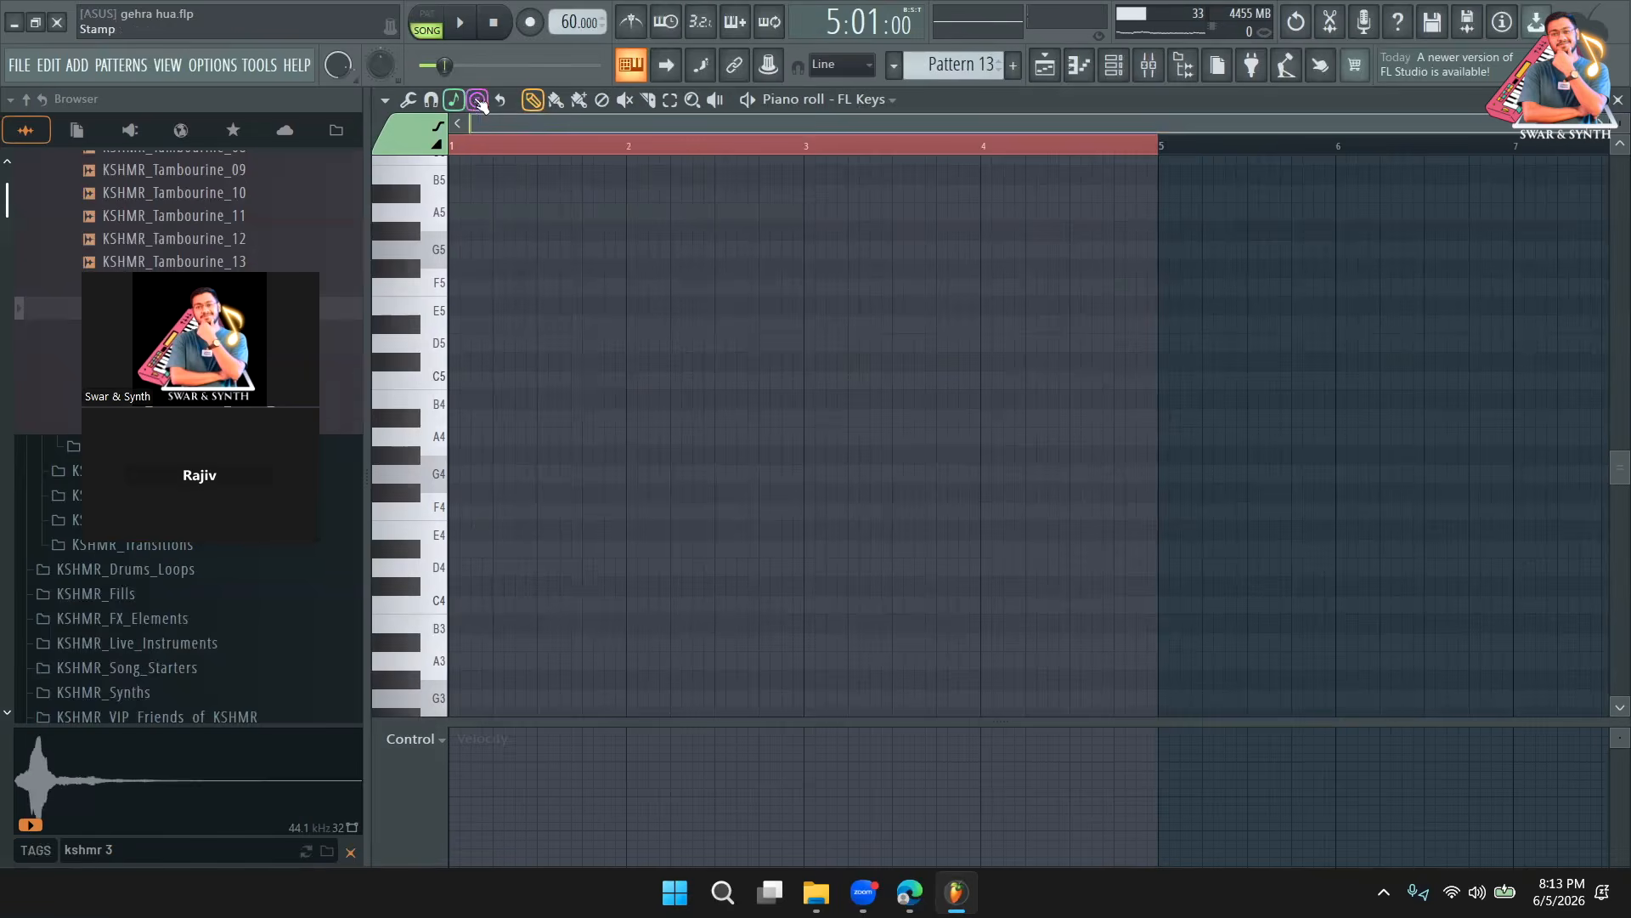
pyautogui.click(476, 100)
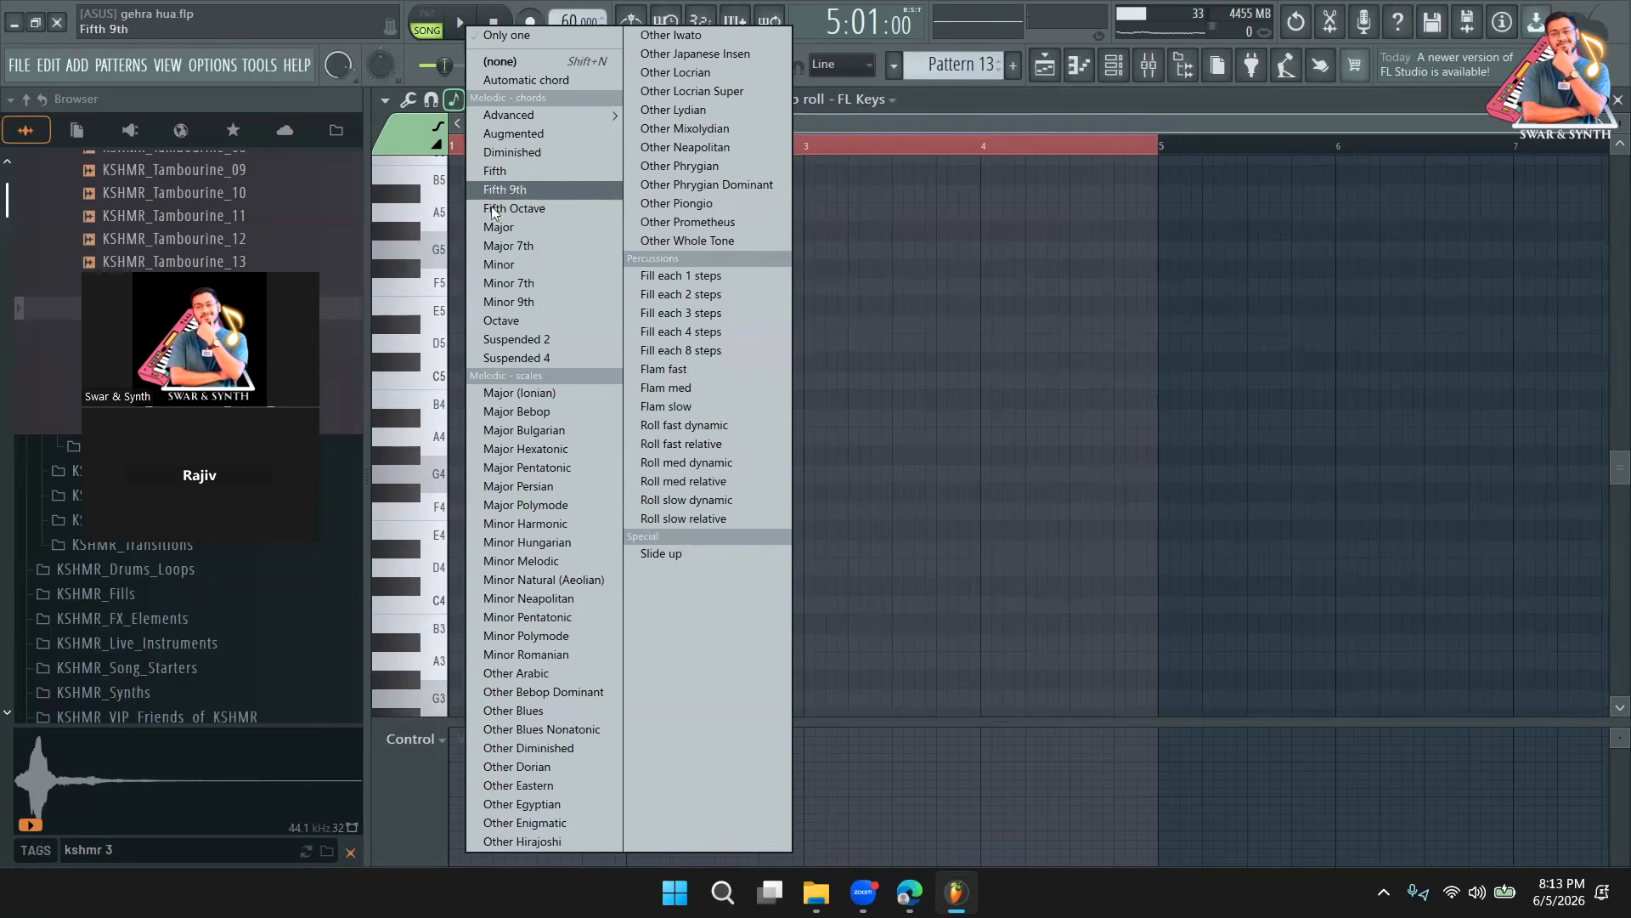
pyautogui.click(503, 265)
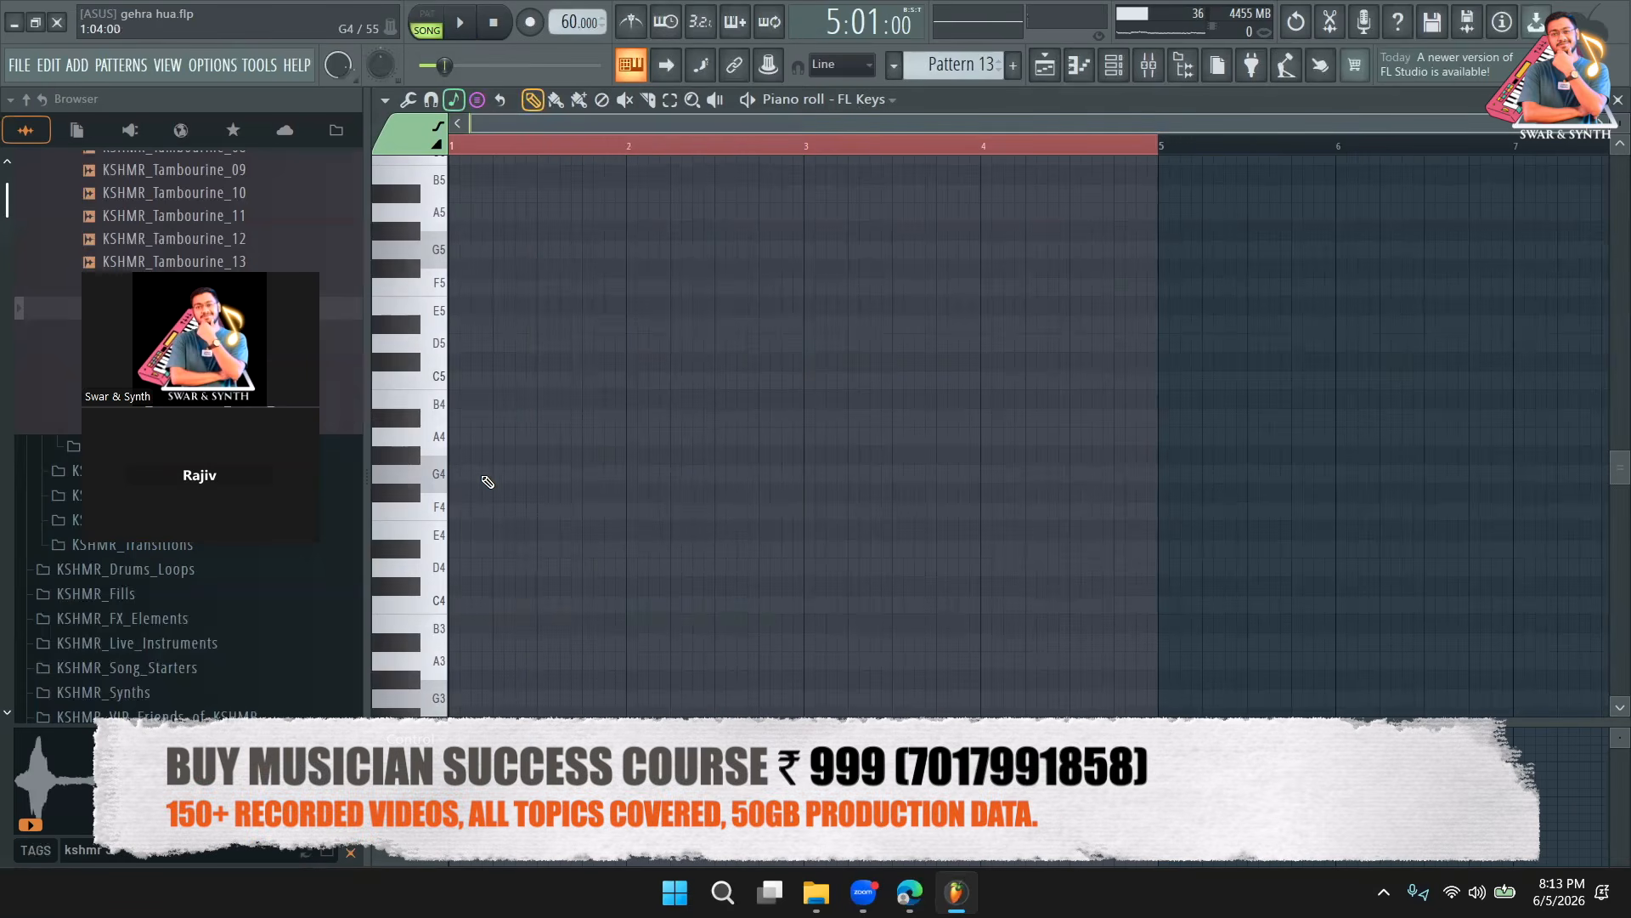
pyautogui.click(473, 474)
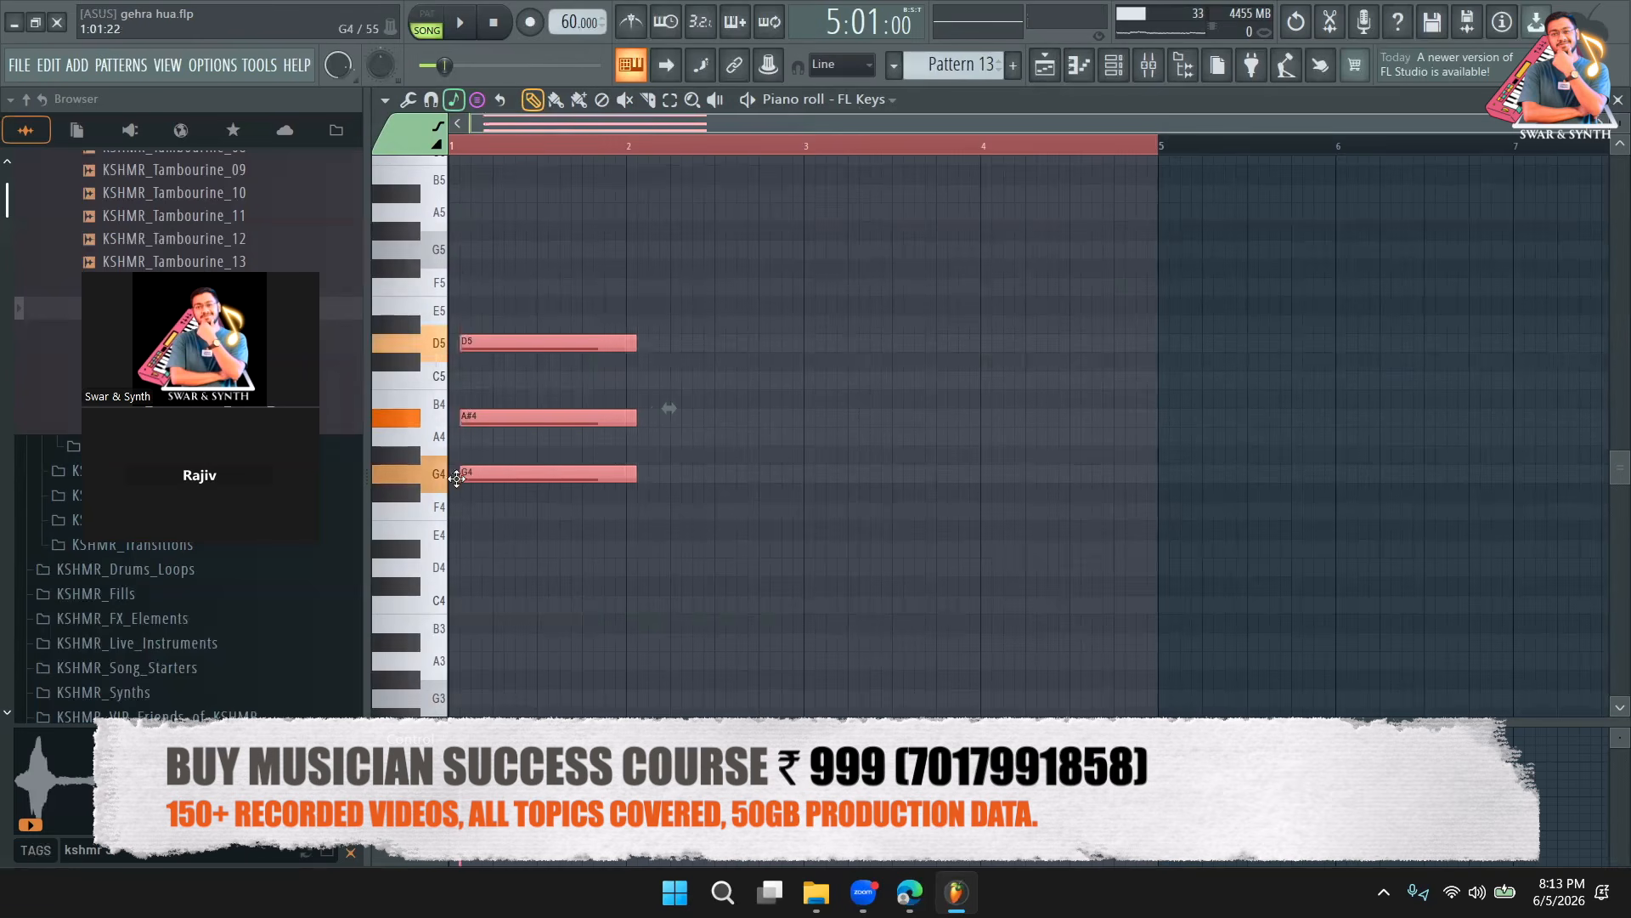
# Examine the root note and scale choices for snapping notes to scale, and briefly play the song.
pyautogui.click(456, 104)
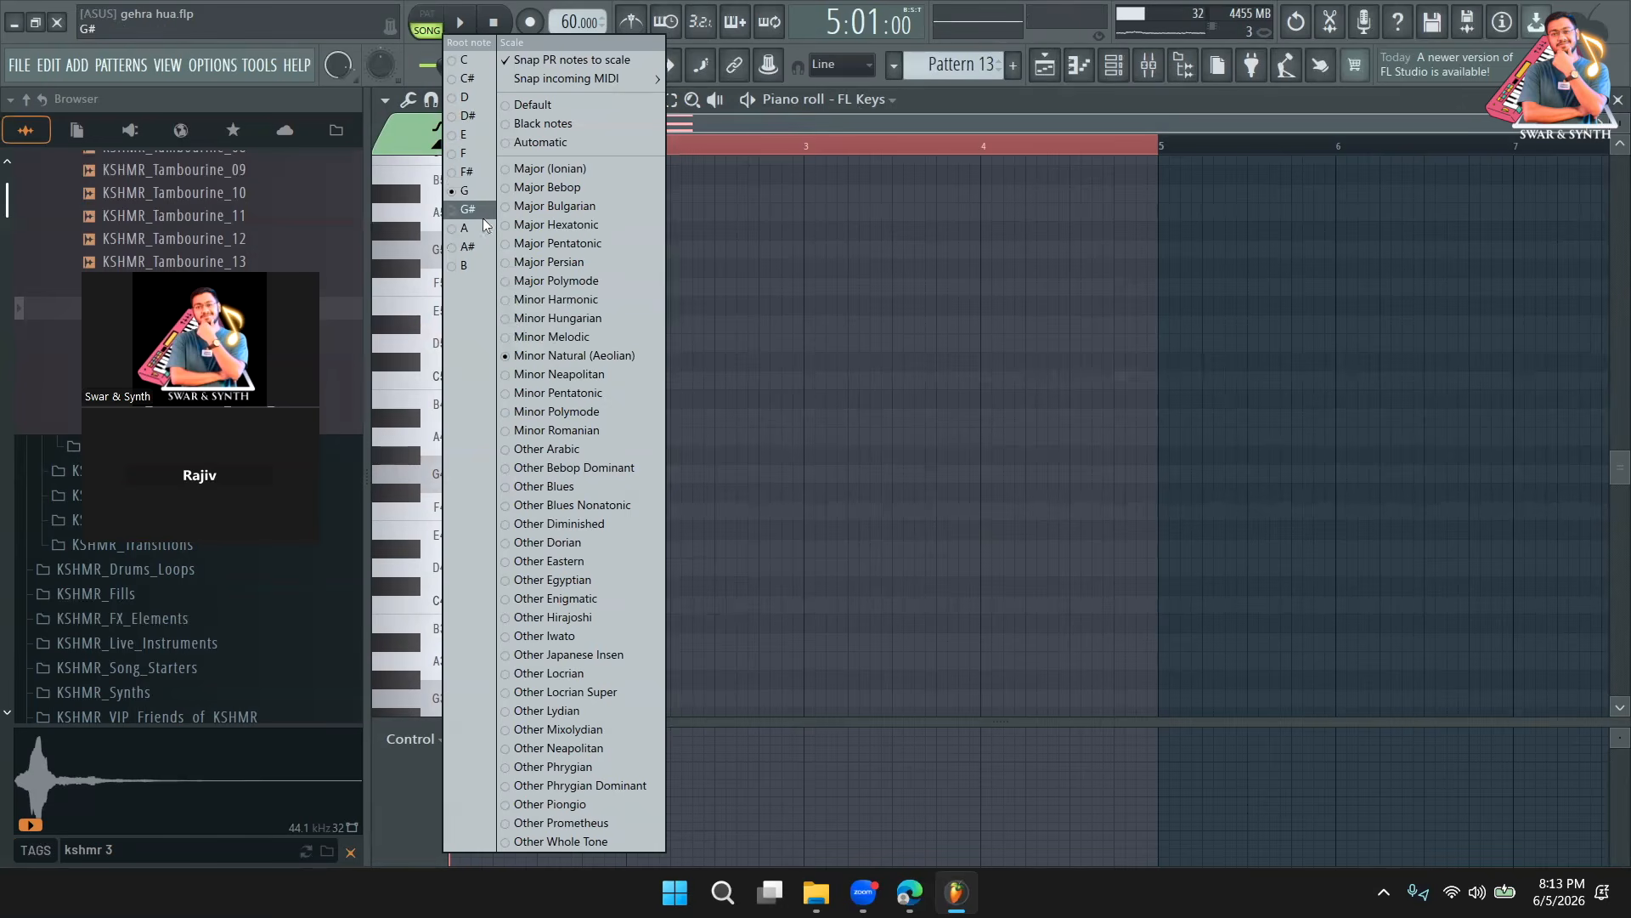
pyautogui.click(743, 130)
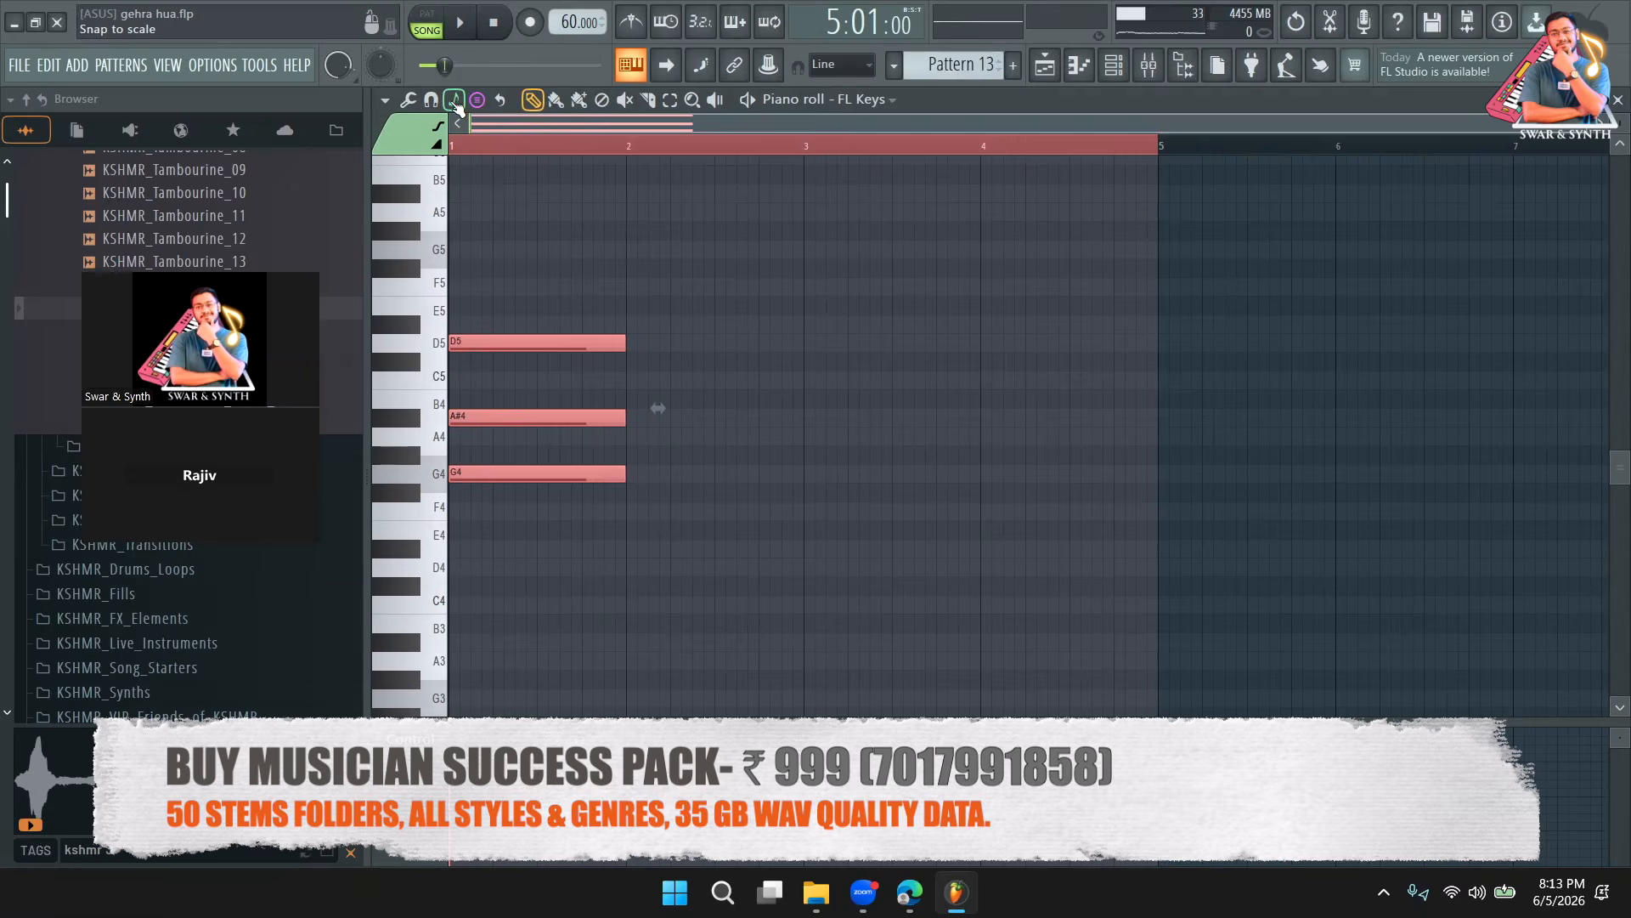
pyautogui.click(454, 100)
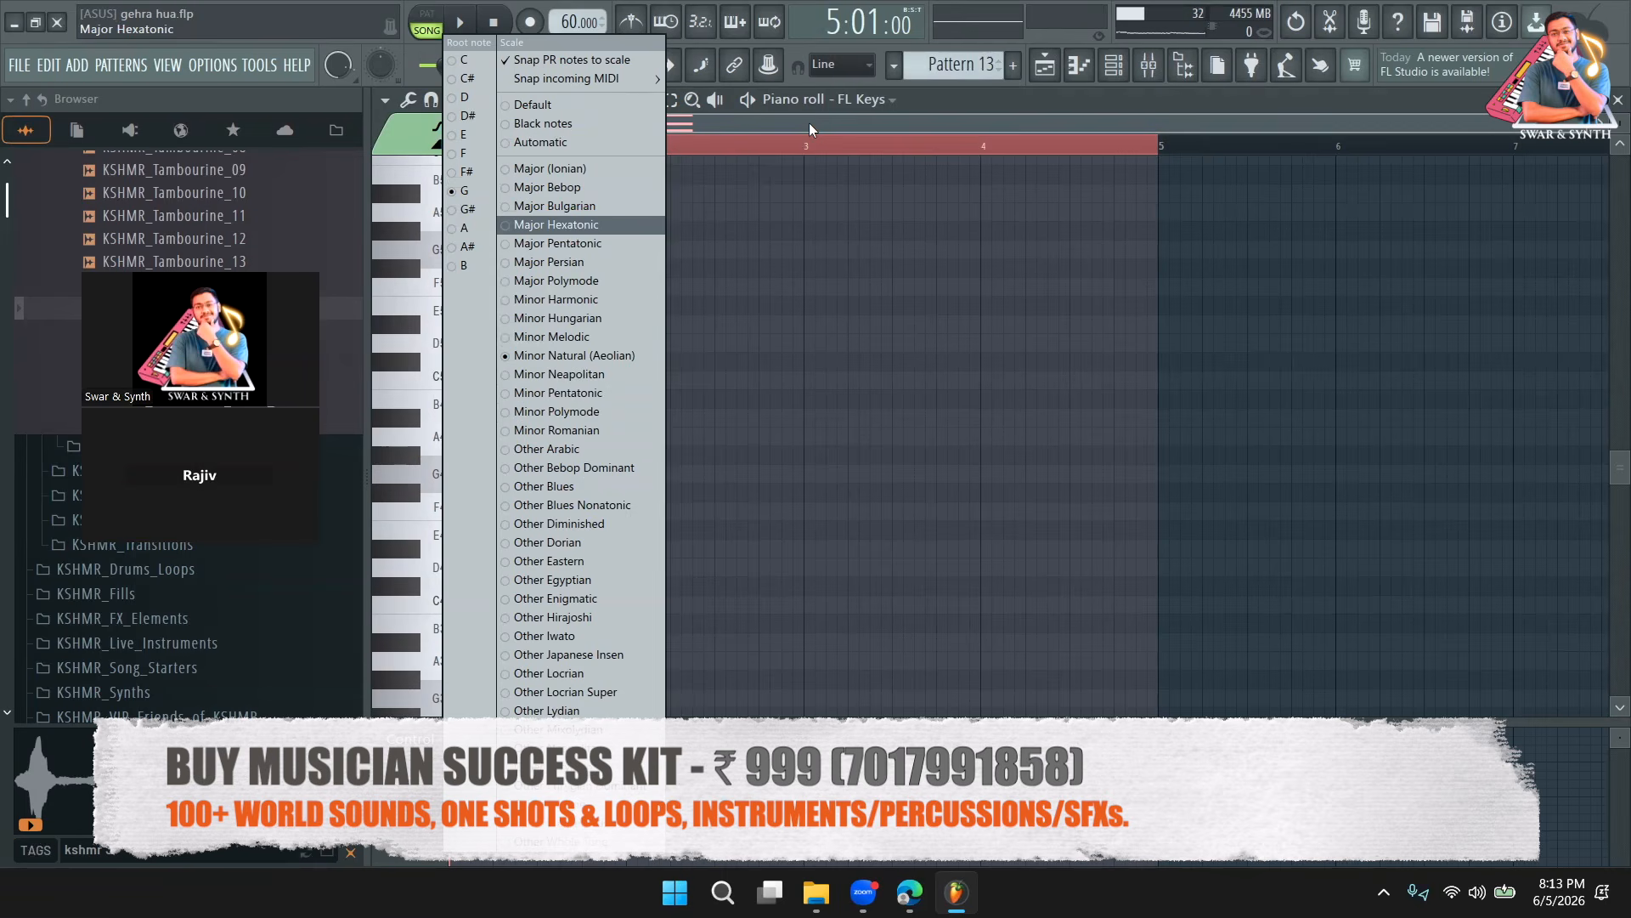
pyautogui.click(809, 123)
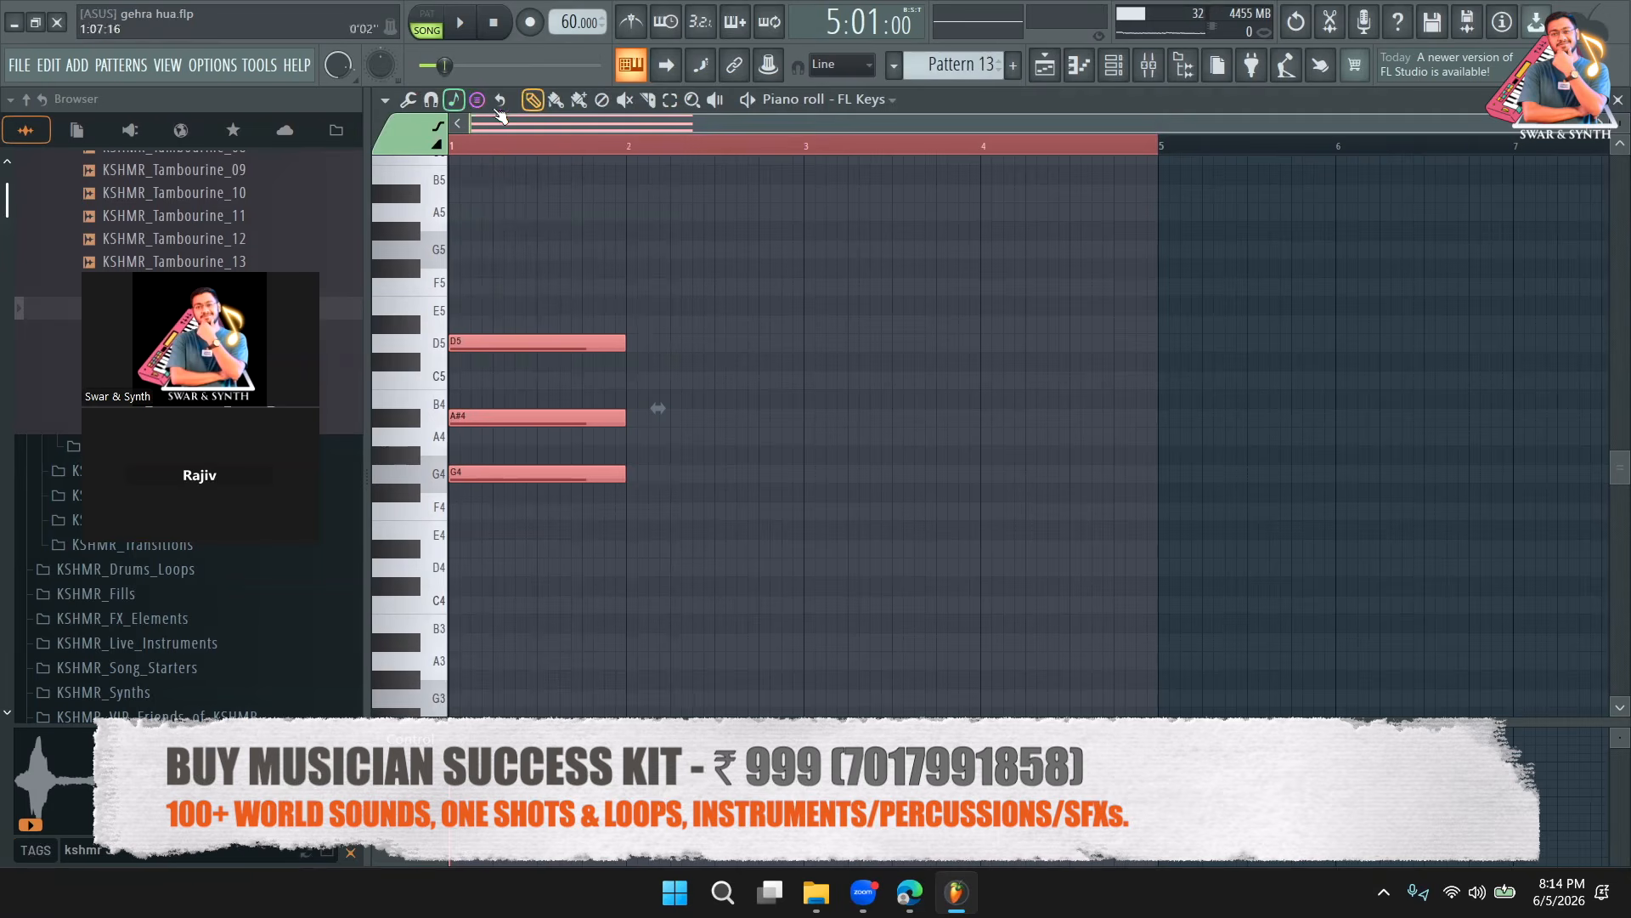
pyautogui.click(540, 264)
pyautogui.moveTo(603, 286); pyautogui.dragTo(594, 497)
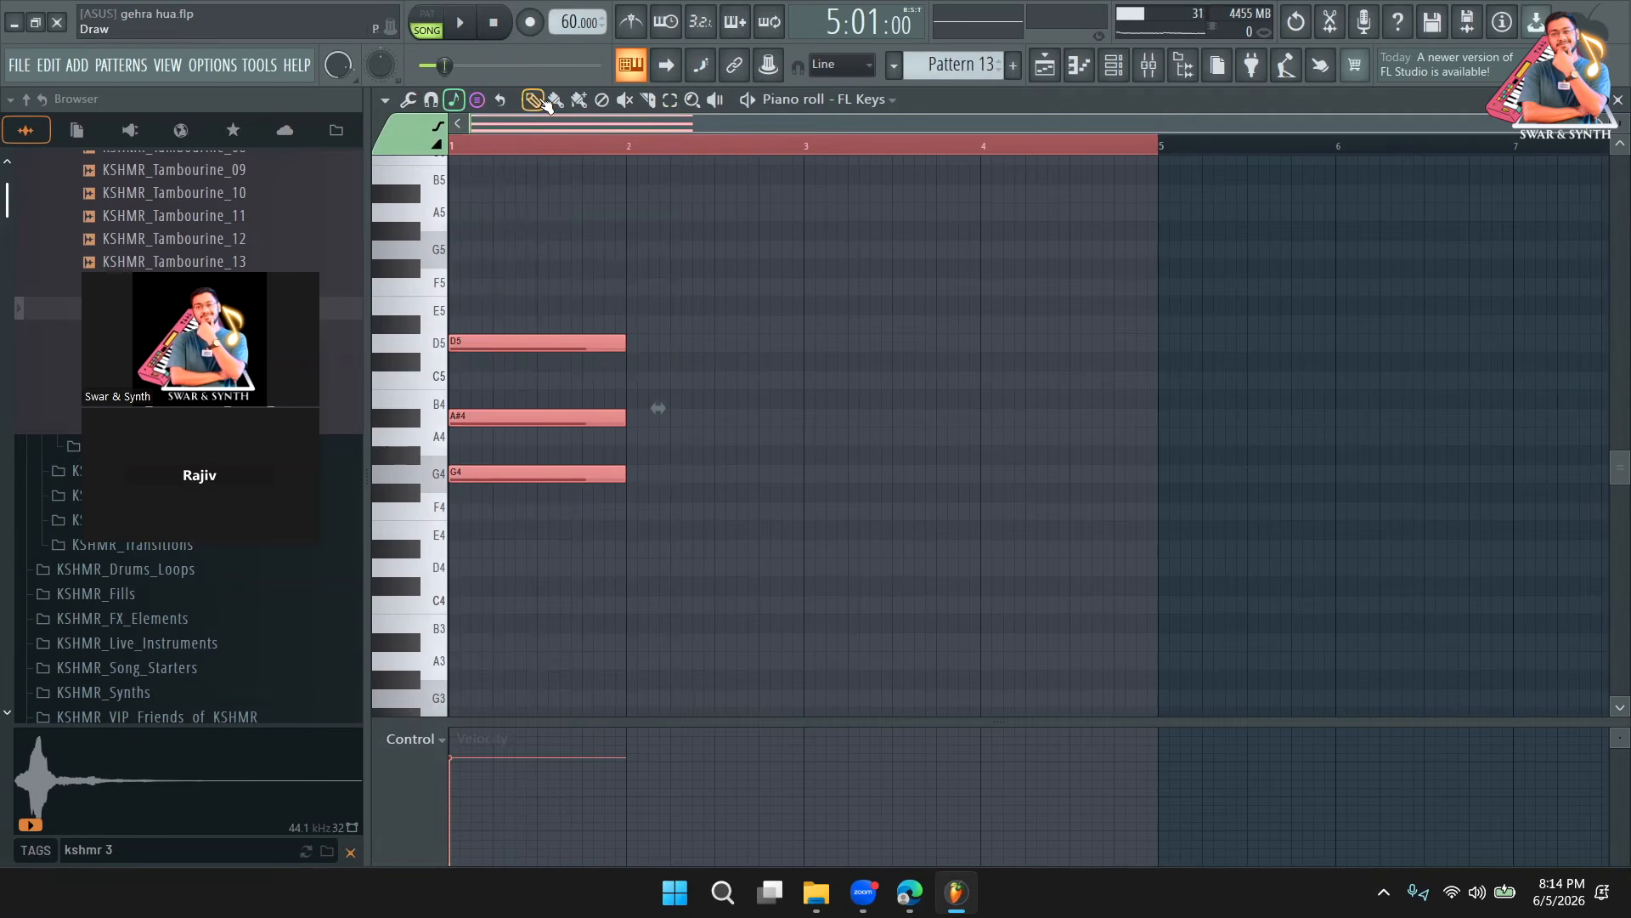
pyautogui.press('space')
pyautogui.press('space')
# Place Pattern 13 on the empty Track 3 at bar 5 and extend the clip to four bars.
pyautogui.click(1150, 66)
pyautogui.click(1045, 66)
pyautogui.click(779, 310)
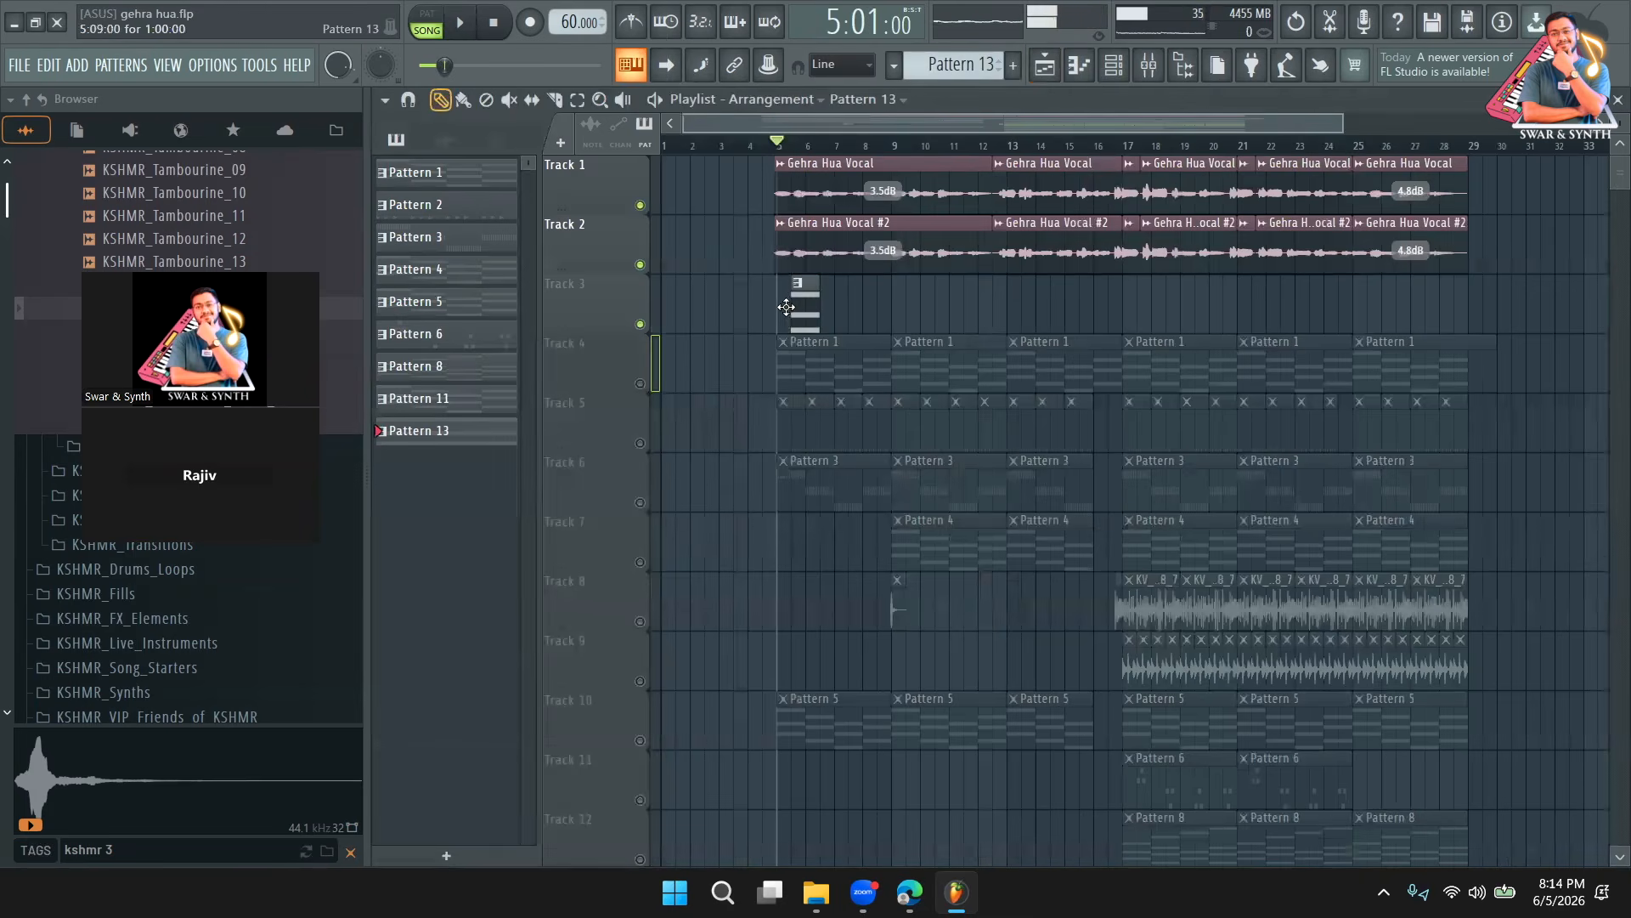
pyautogui.moveTo(812, 302); pyautogui.dragTo(895, 322)
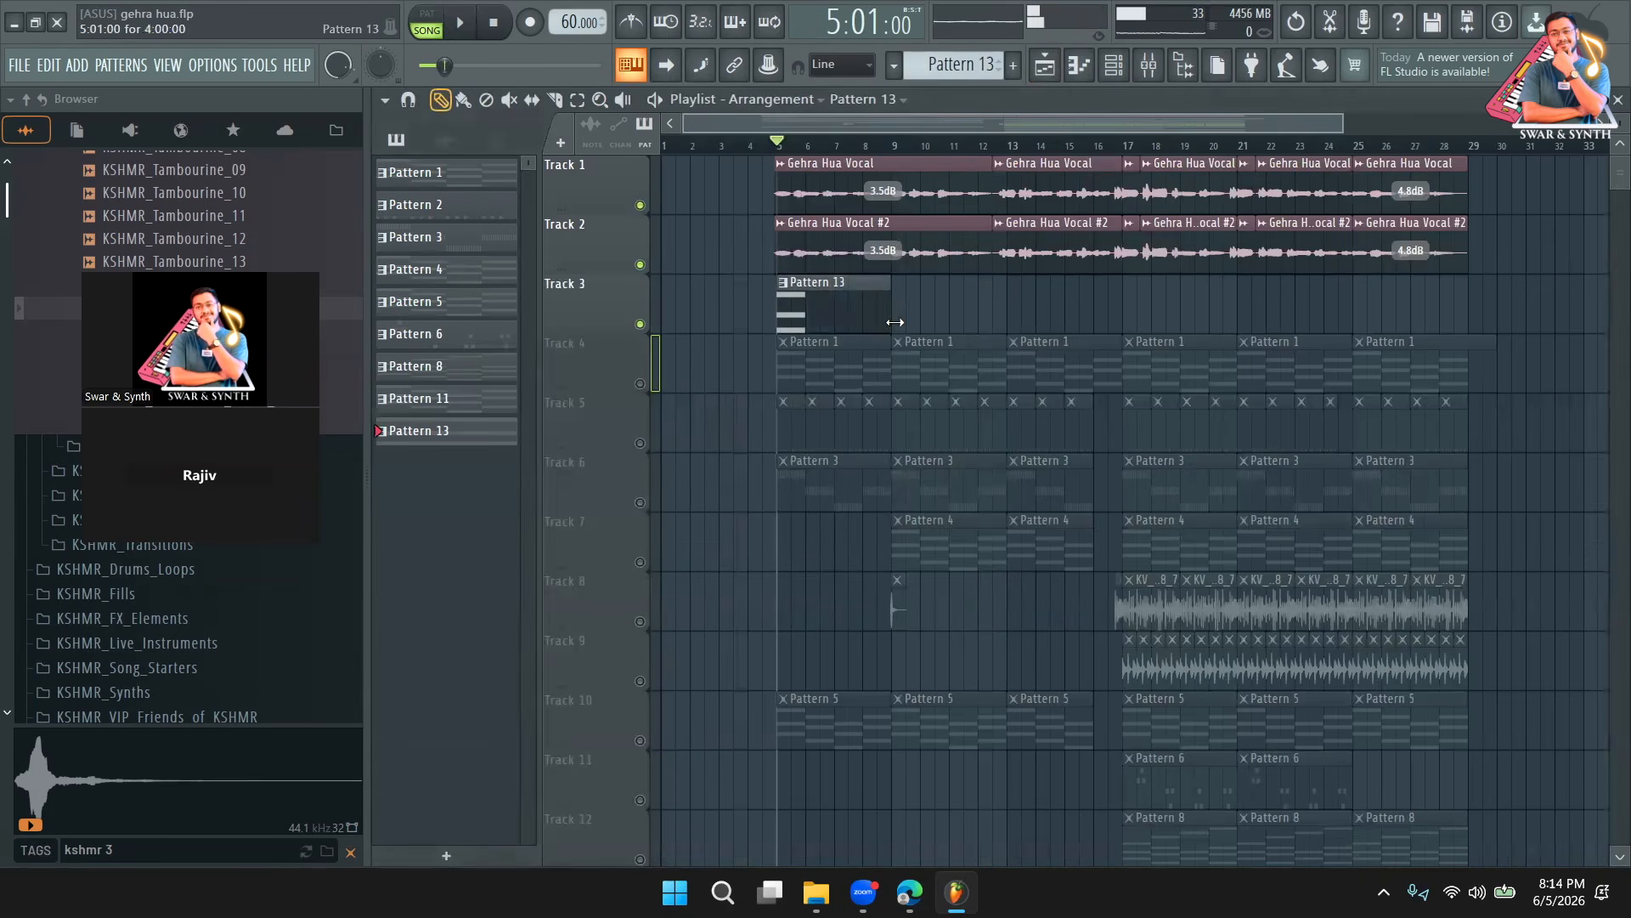
# Audition Pattern 13's G minor chord against the vocals in the piano roll, and select all of its notes.
pyautogui.doubleClick(839, 319)
pyautogui.moveTo(1016, 121); pyautogui.dragTo(263, 176)
pyautogui.press('space')
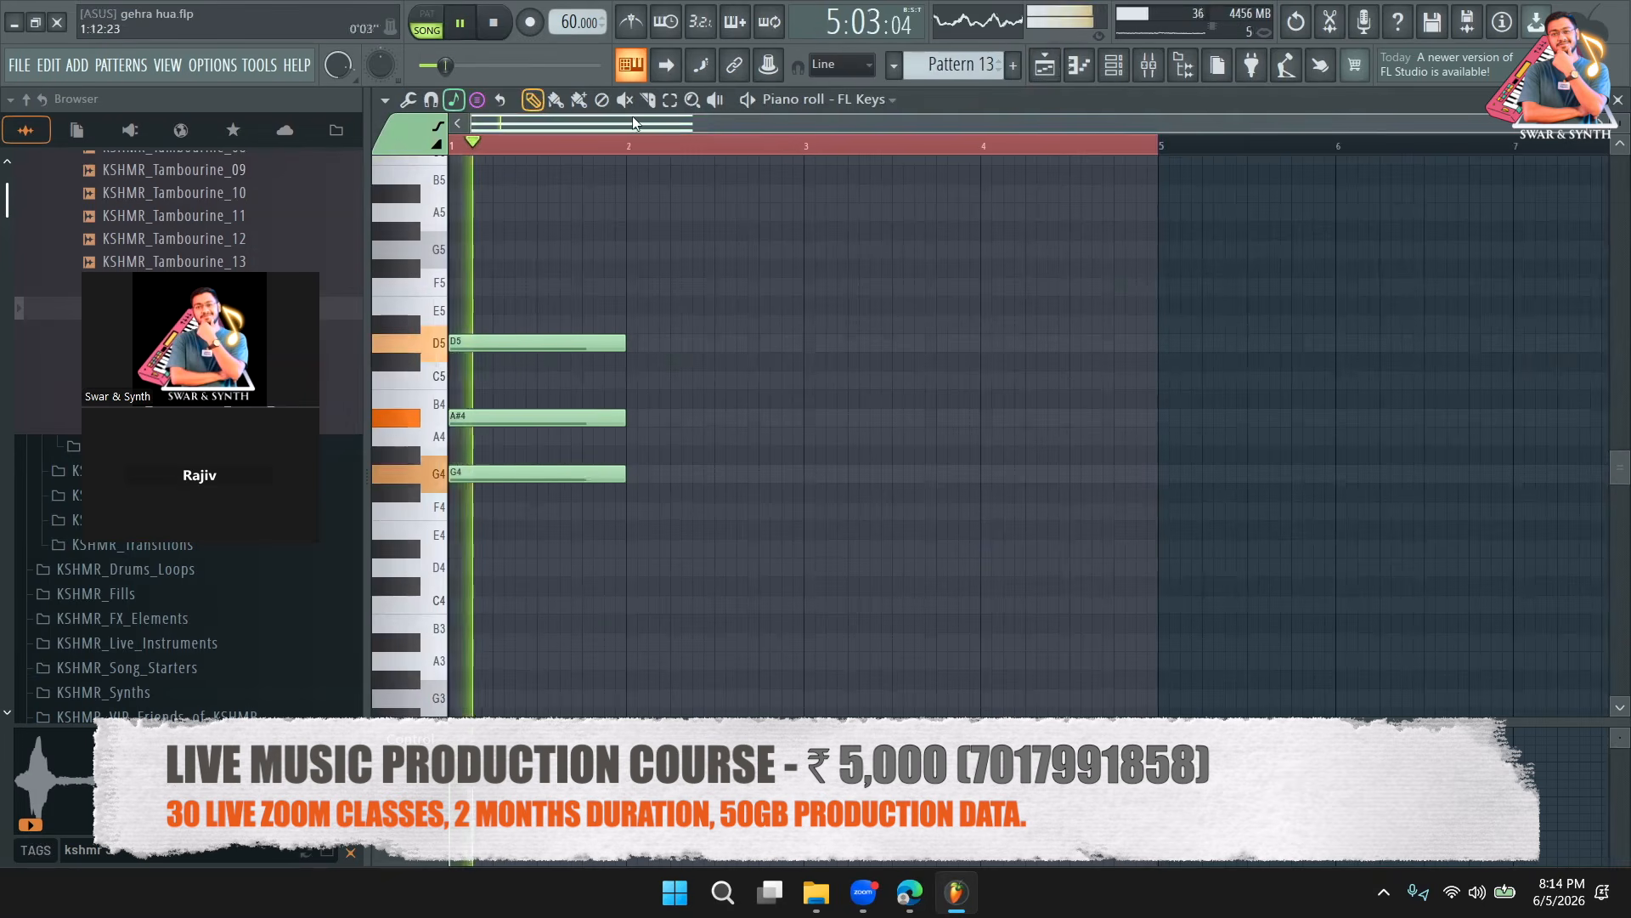
pyautogui.hotkey('ctrl', 'a')
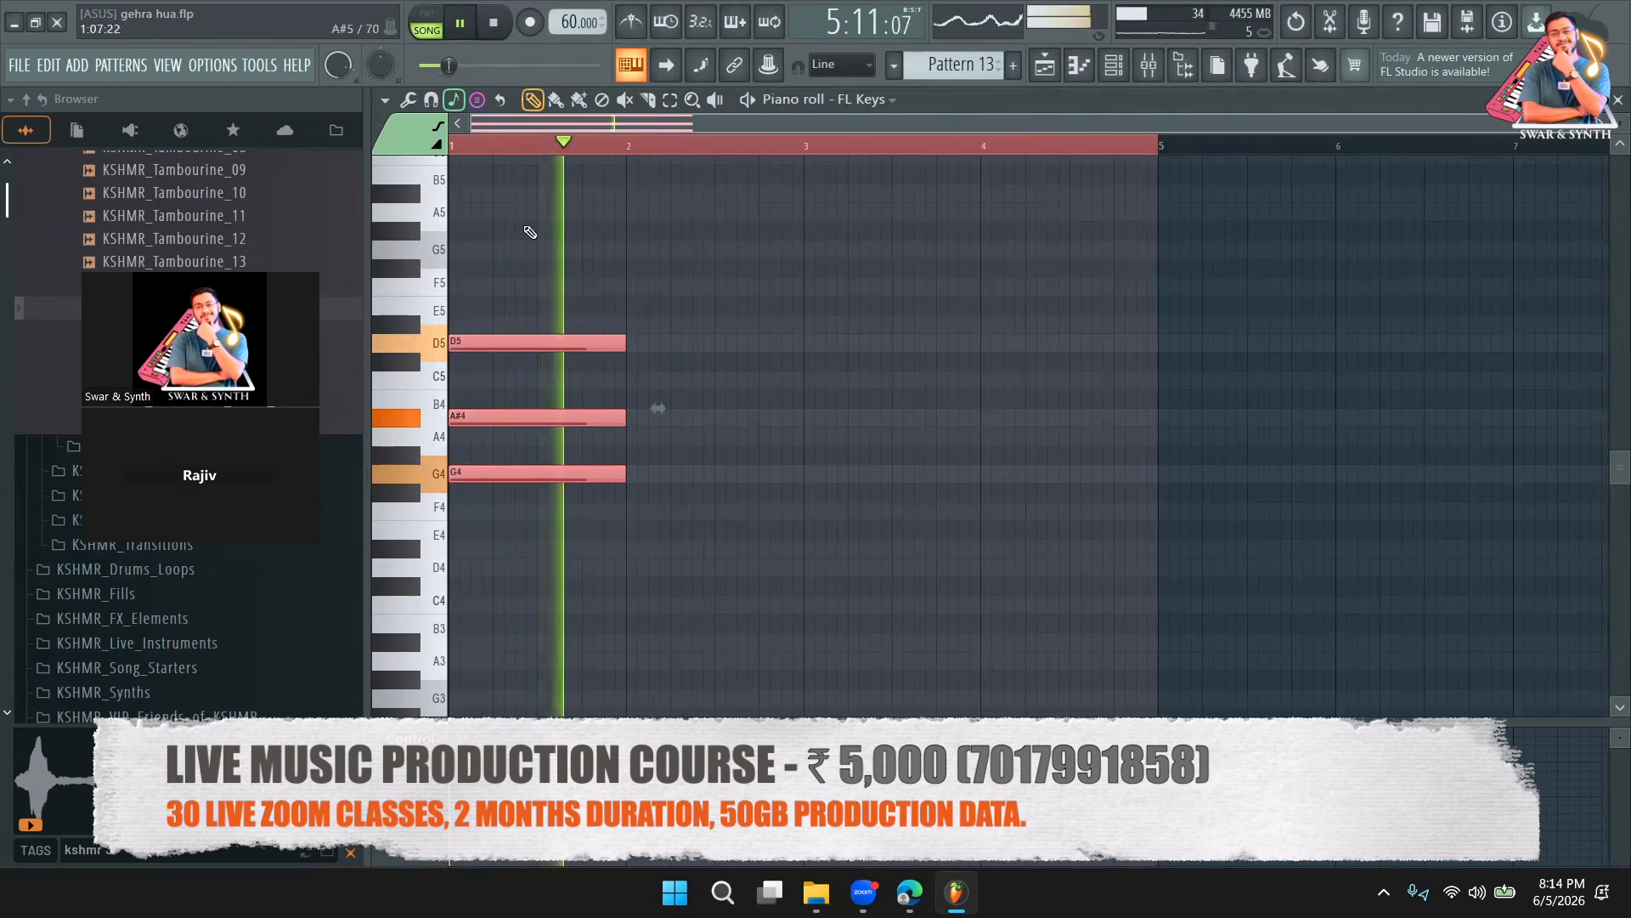
pyautogui.press('space')
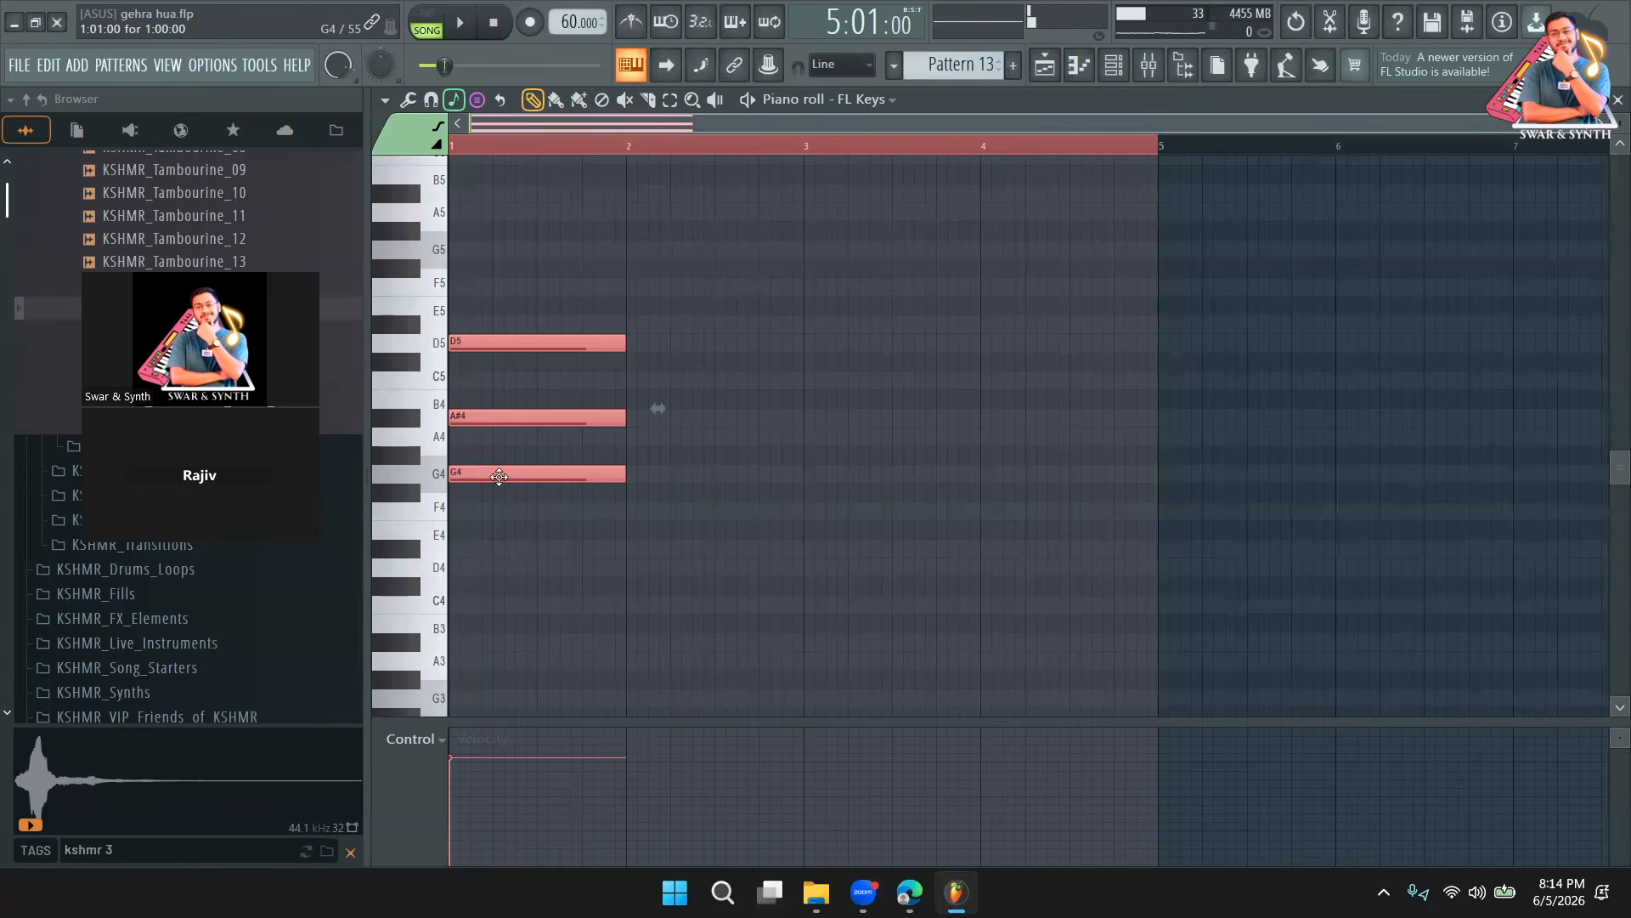
# Copy the chord to bars 2, 3 and 4 with lowest notes F4, D#4 and F4, auditioning the second chord with the vocals.
pyautogui.moveTo(498, 476)
pyautogui.mouseDown()
pyautogui.moveTo(649, 485)
pyautogui.moveTo(672, 515)
pyautogui.mouseUp()
pyautogui.press('space')
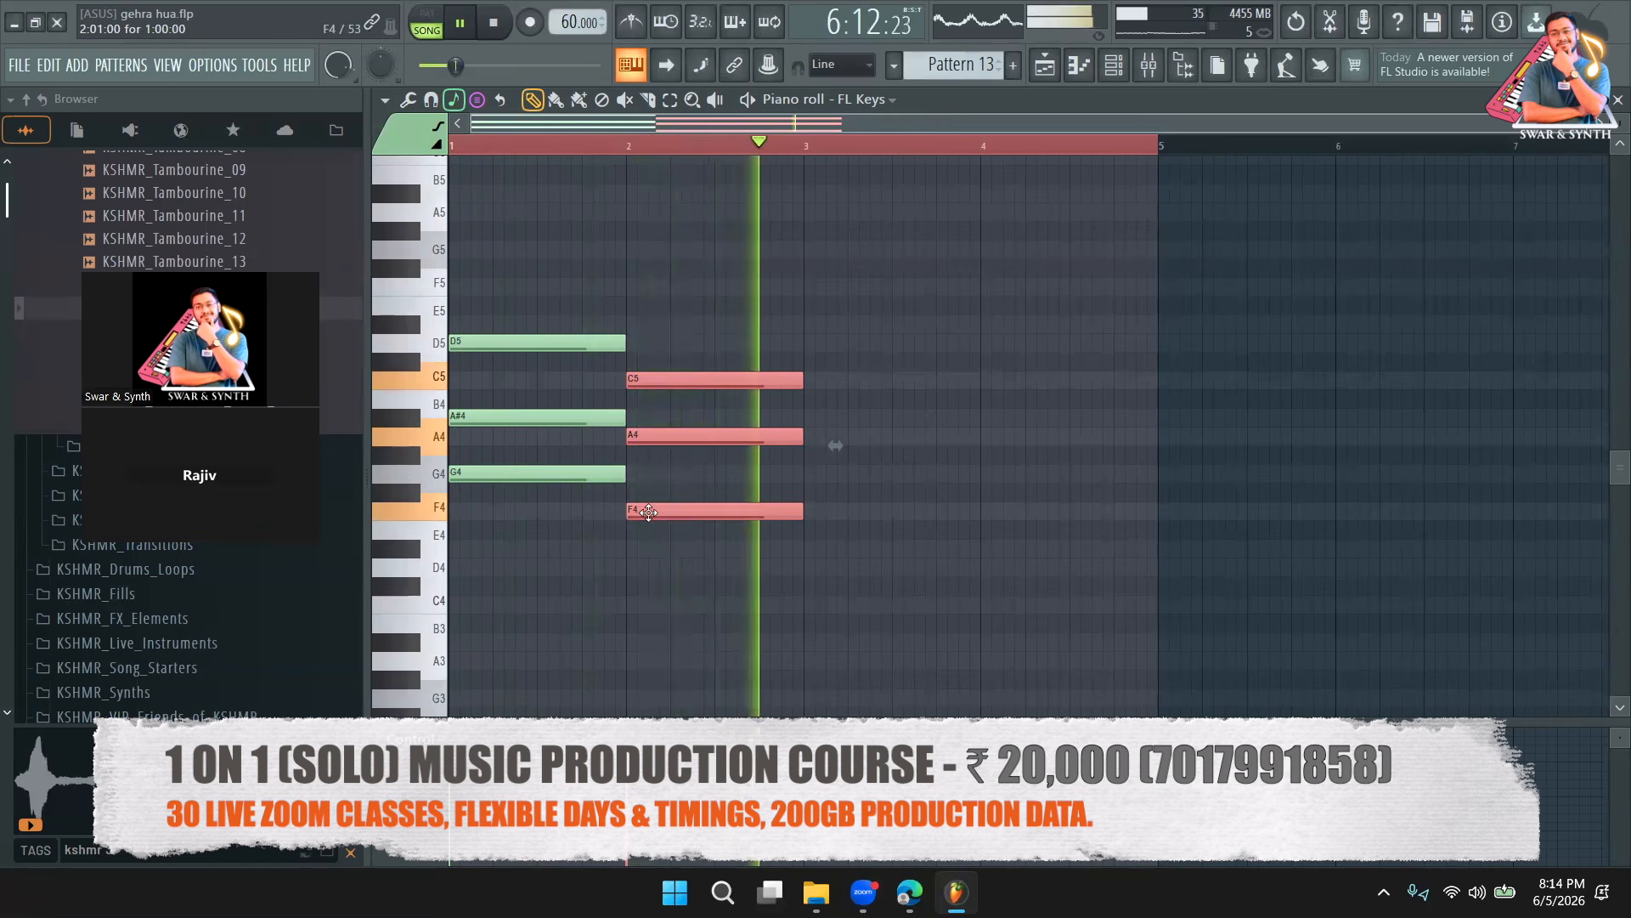
pyautogui.press('space')
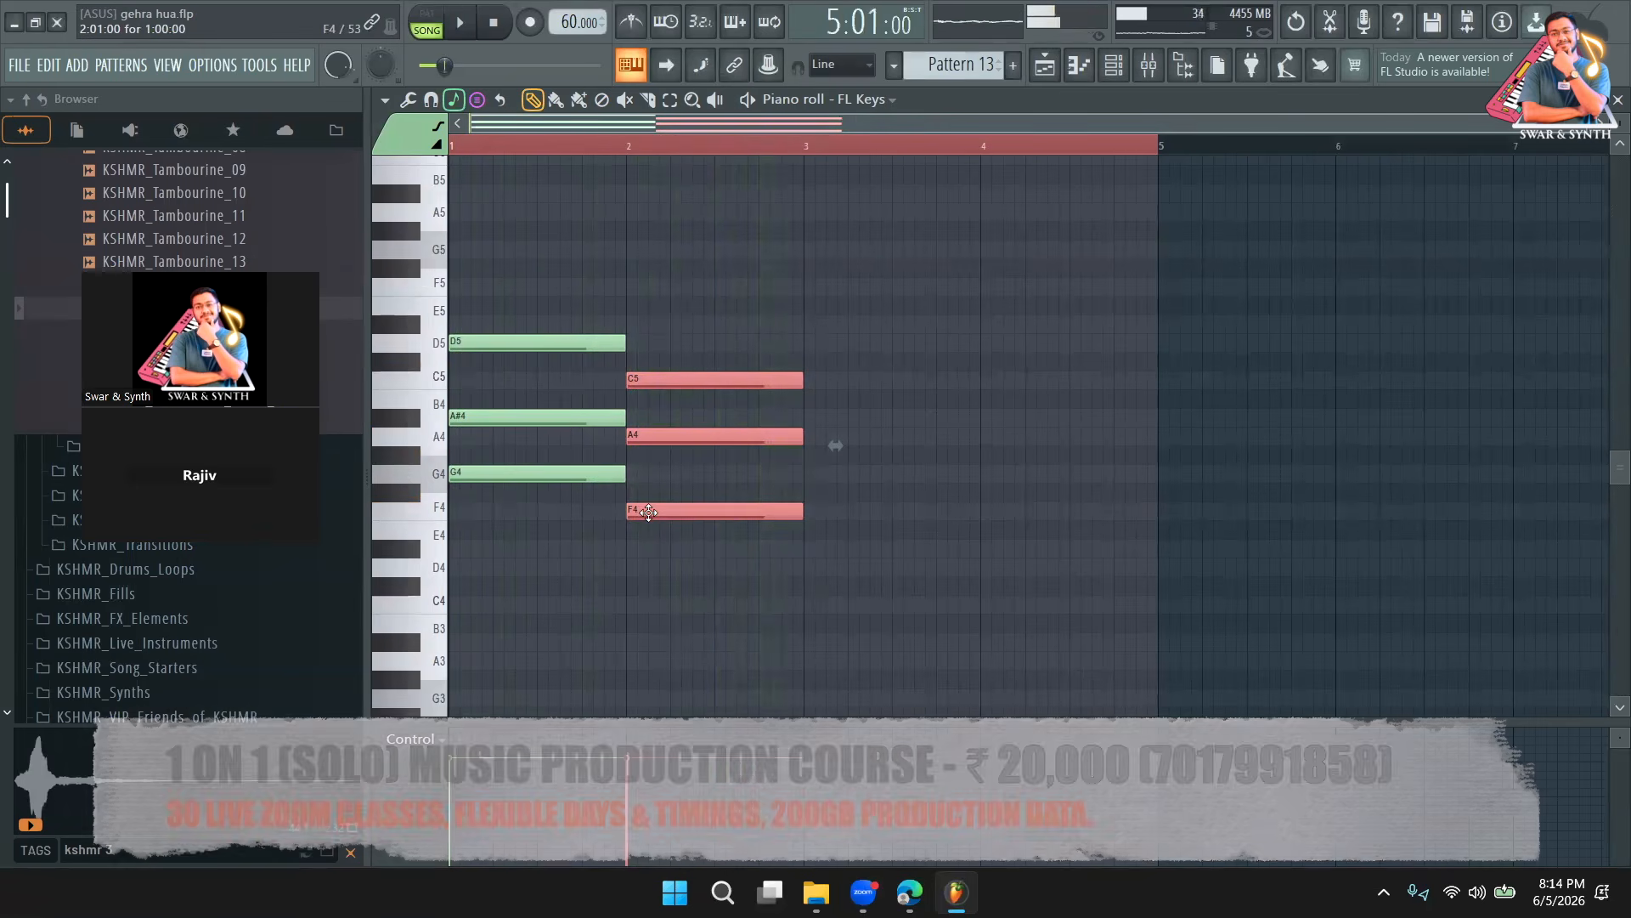
pyautogui.moveTo(648, 511); pyautogui.dragTo(826, 545)
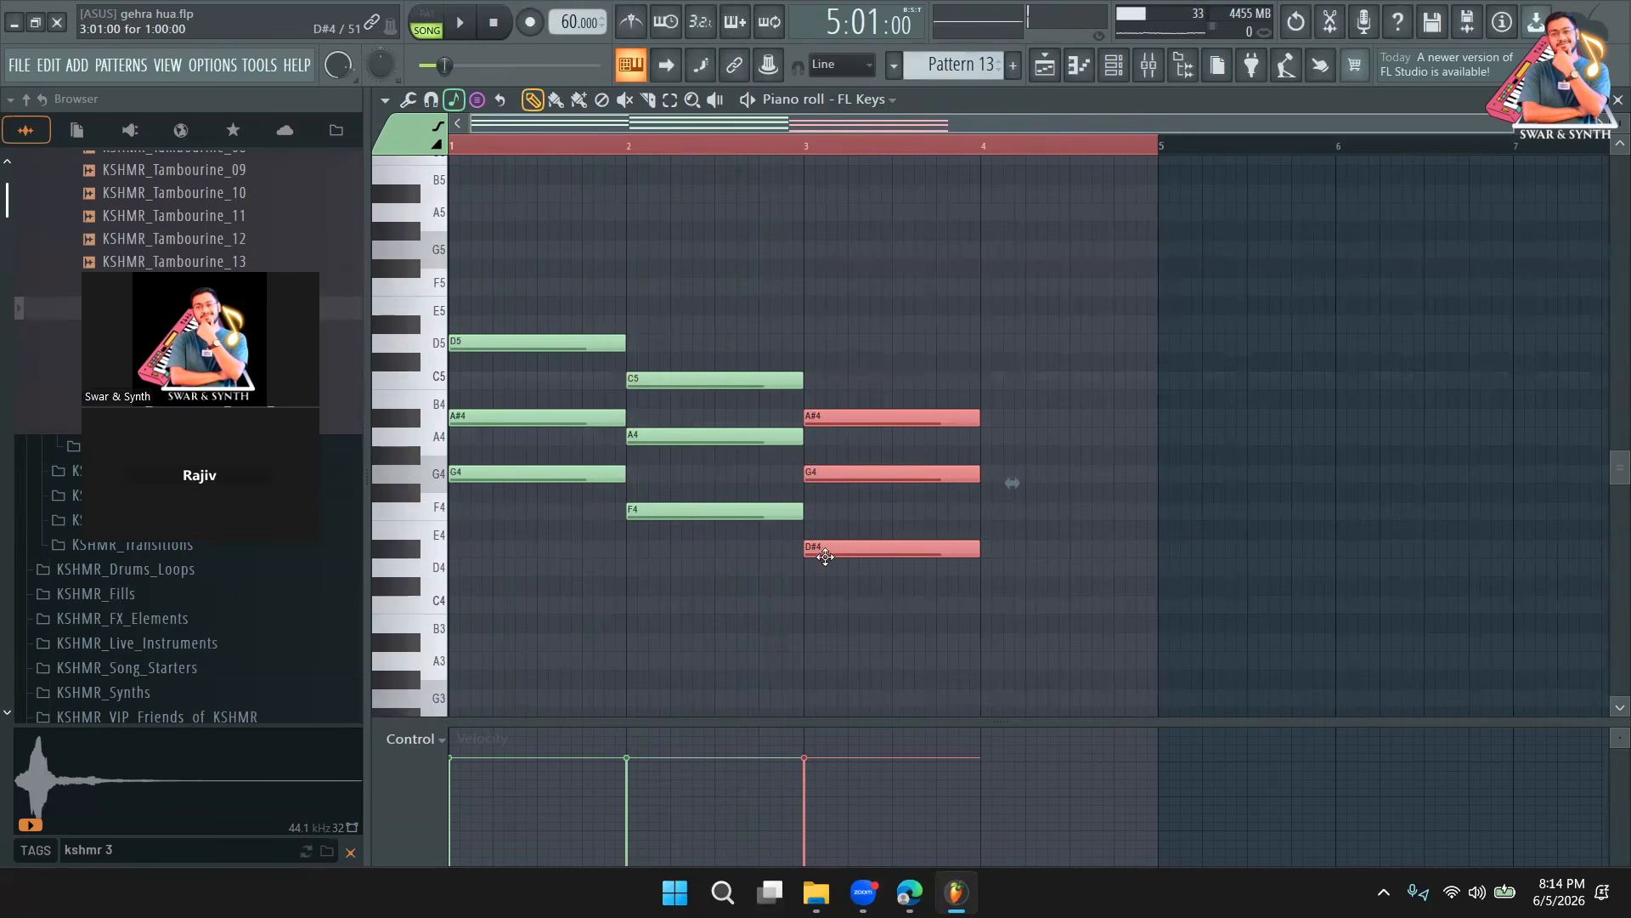
pyautogui.moveTo(840, 553)
pyautogui.mouseDown()
pyautogui.moveTo(1031, 532)
pyautogui.moveTo(1038, 502)
pyautogui.moveTo(1017, 501)
pyautogui.mouseUp()
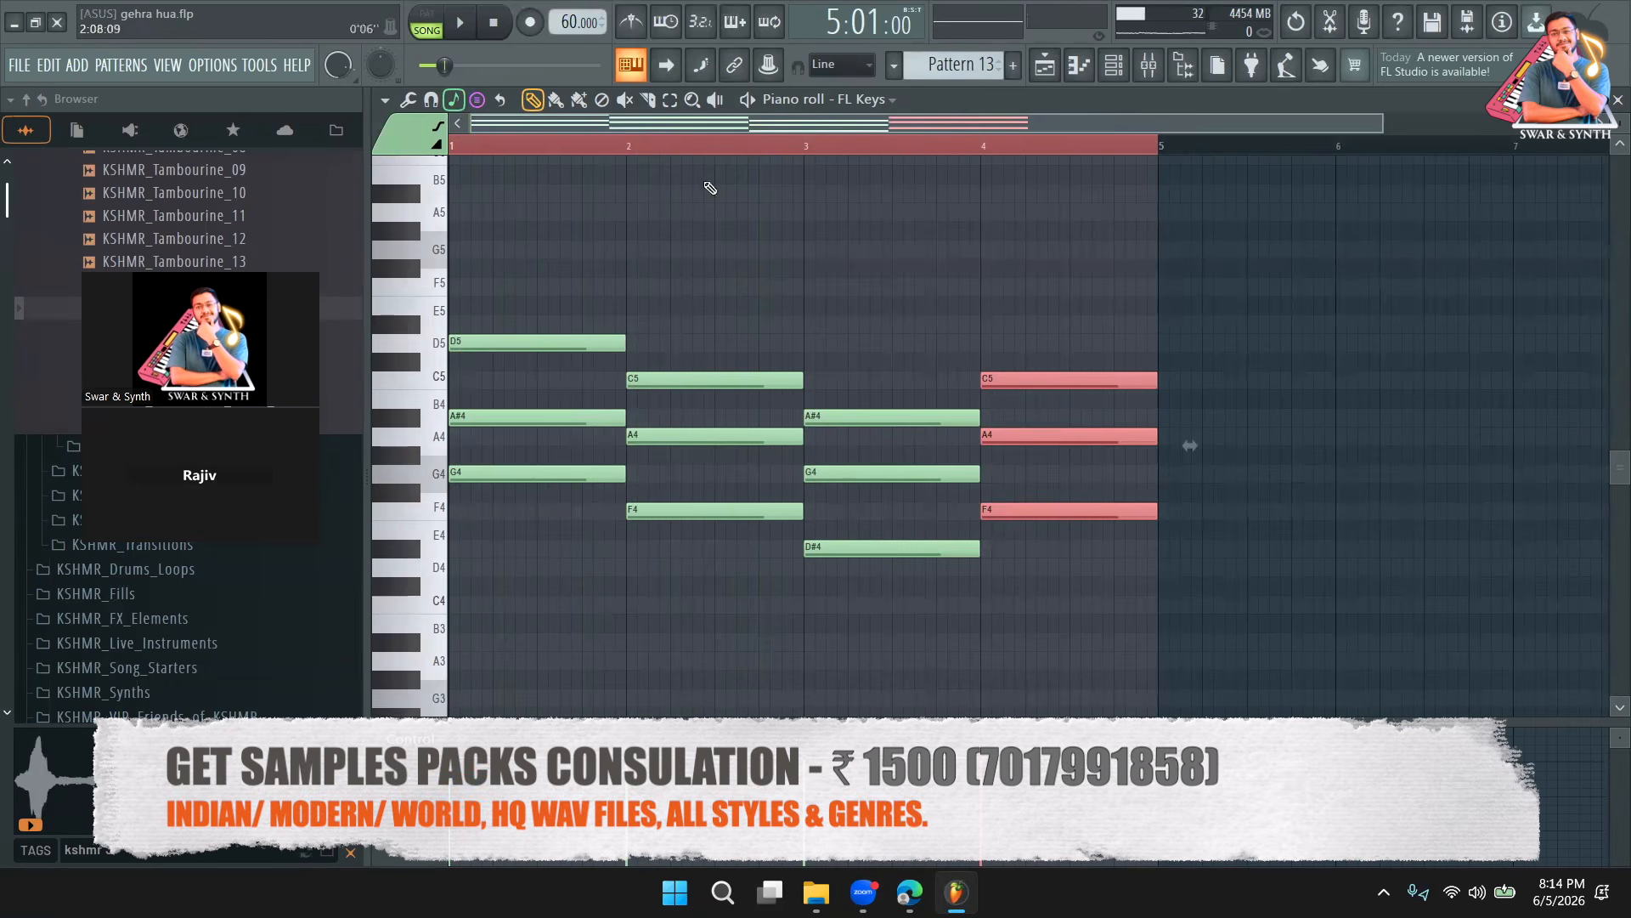
# Reopen Pattern 13 from the playlist and examine the chord stamps and the root note and scale choices for snapping notes.
pyautogui.click(1049, 65)
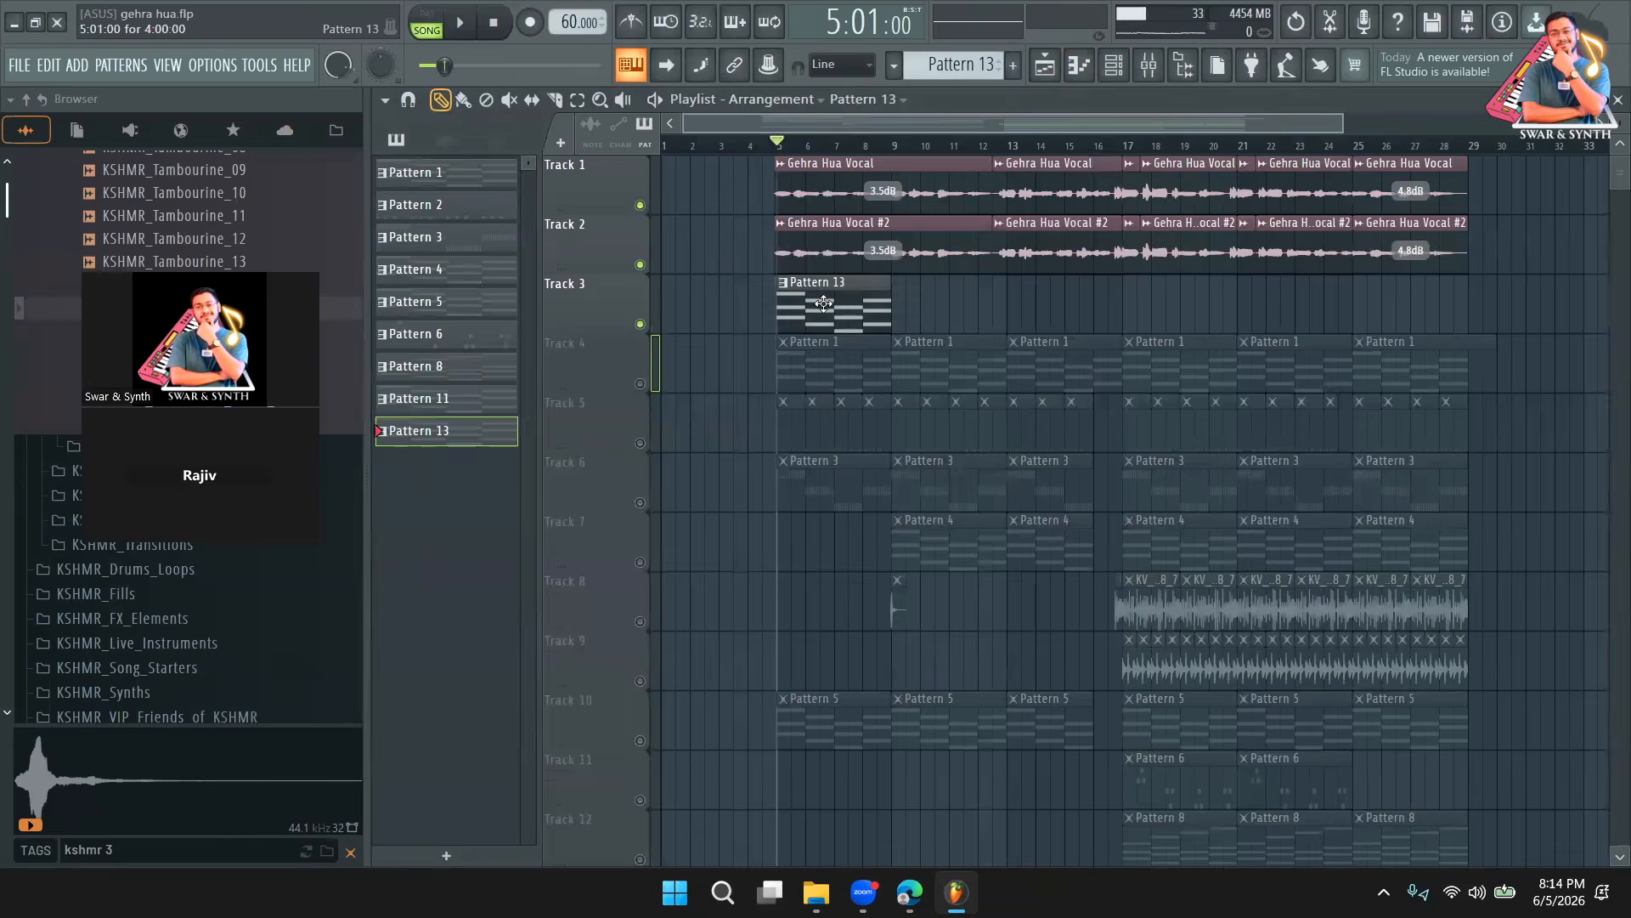
pyautogui.doubleClick(824, 299)
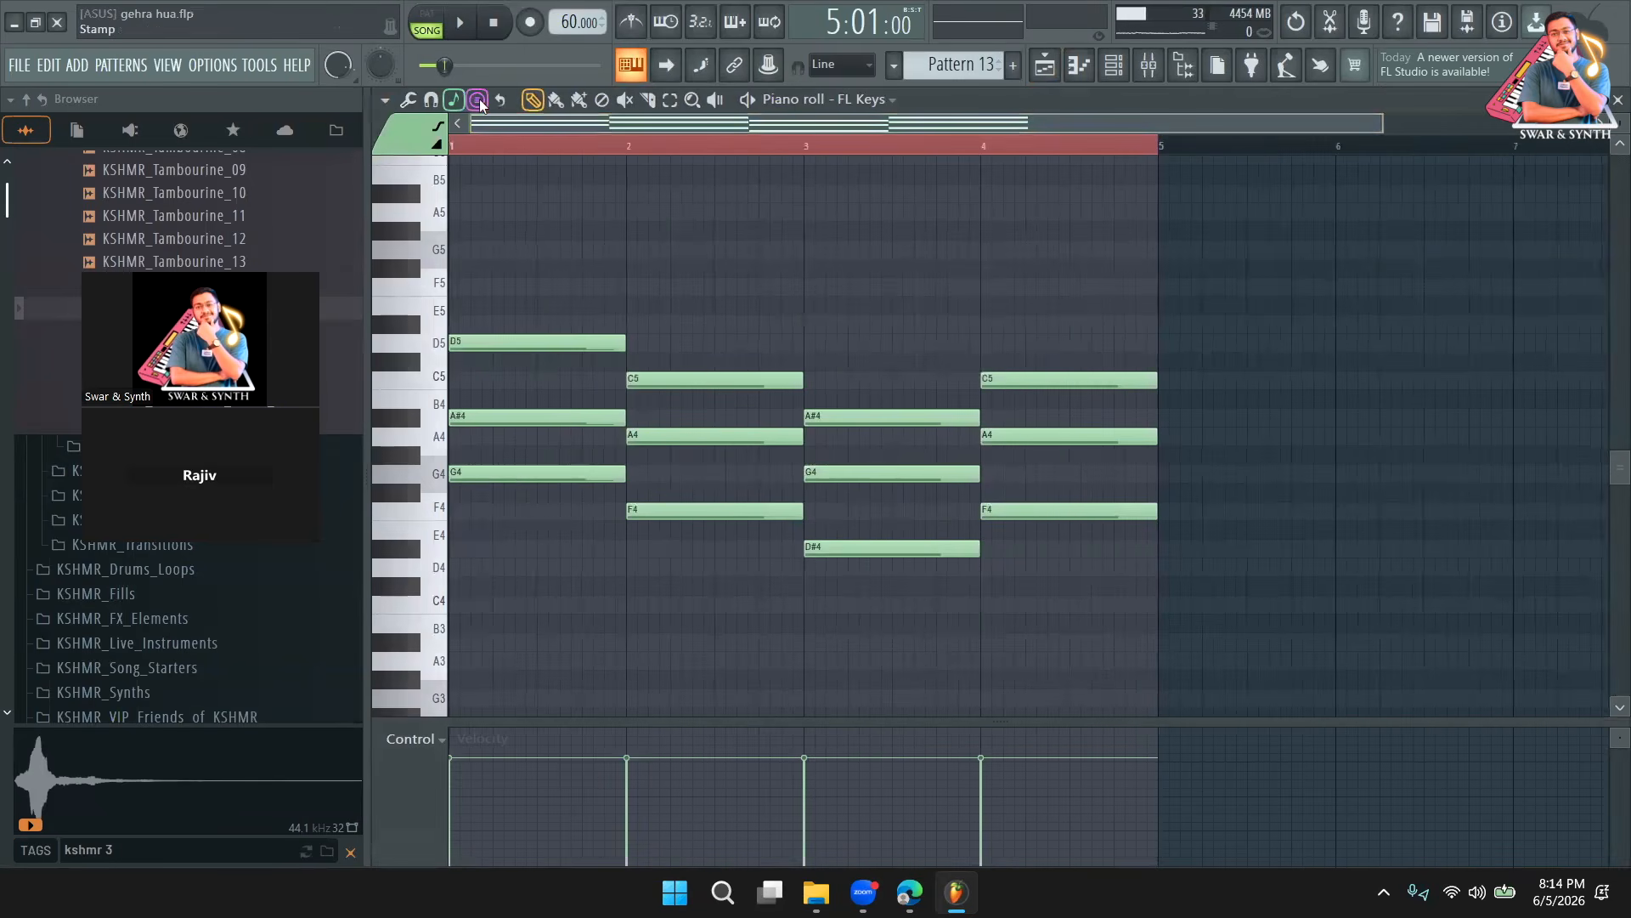
pyautogui.click(476, 101)
pyautogui.click(458, 104)
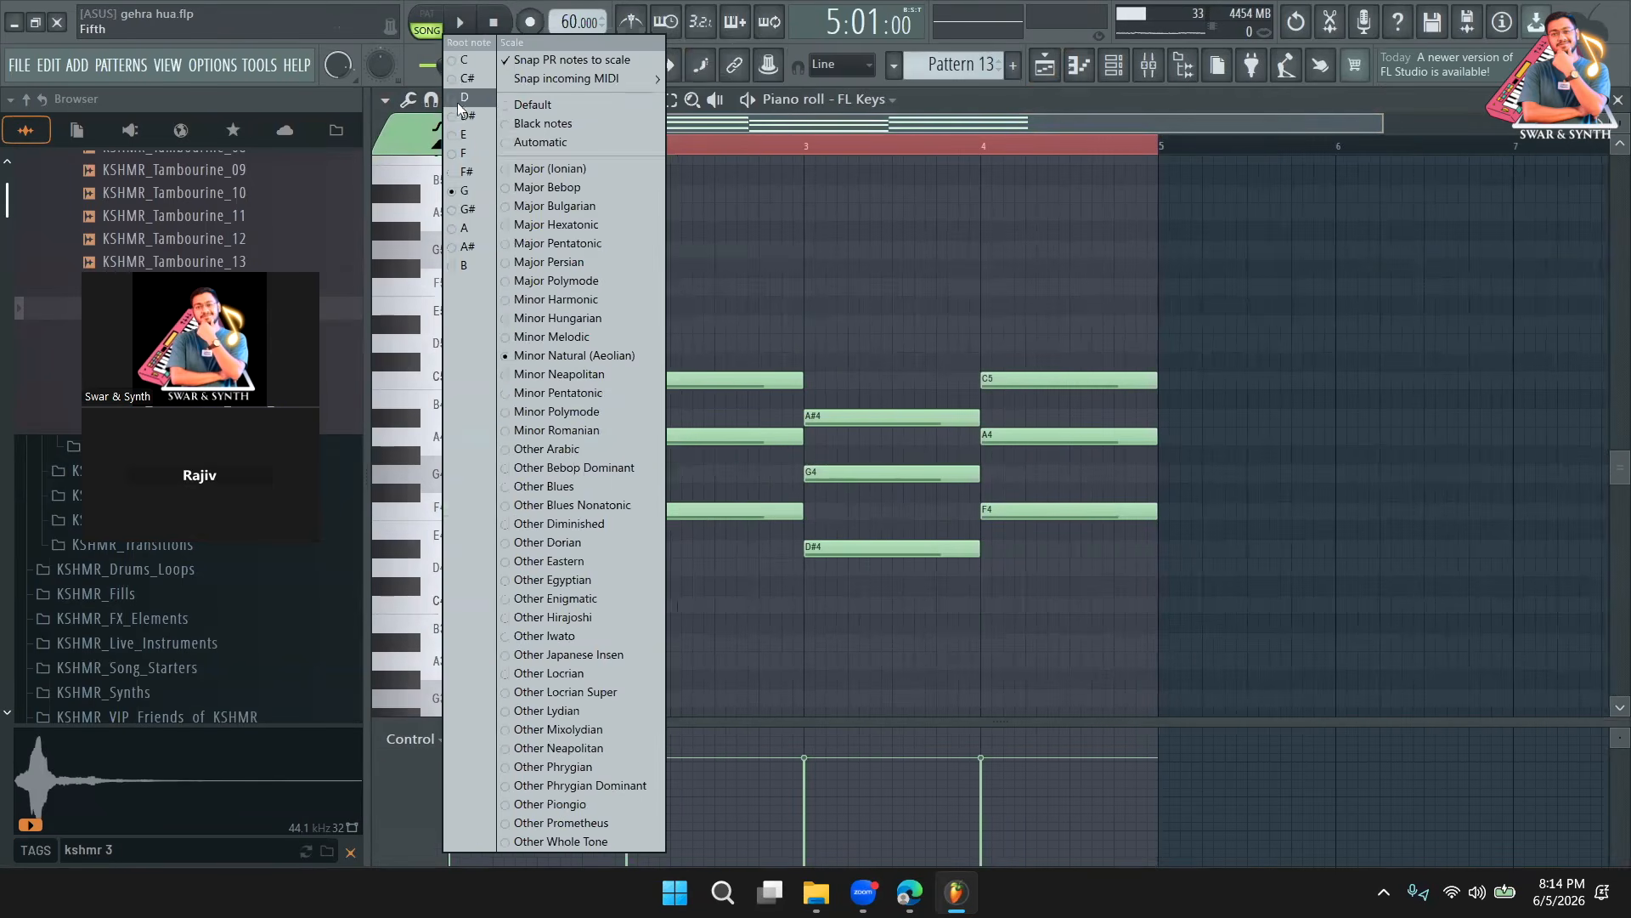
pyautogui.click(811, 125)
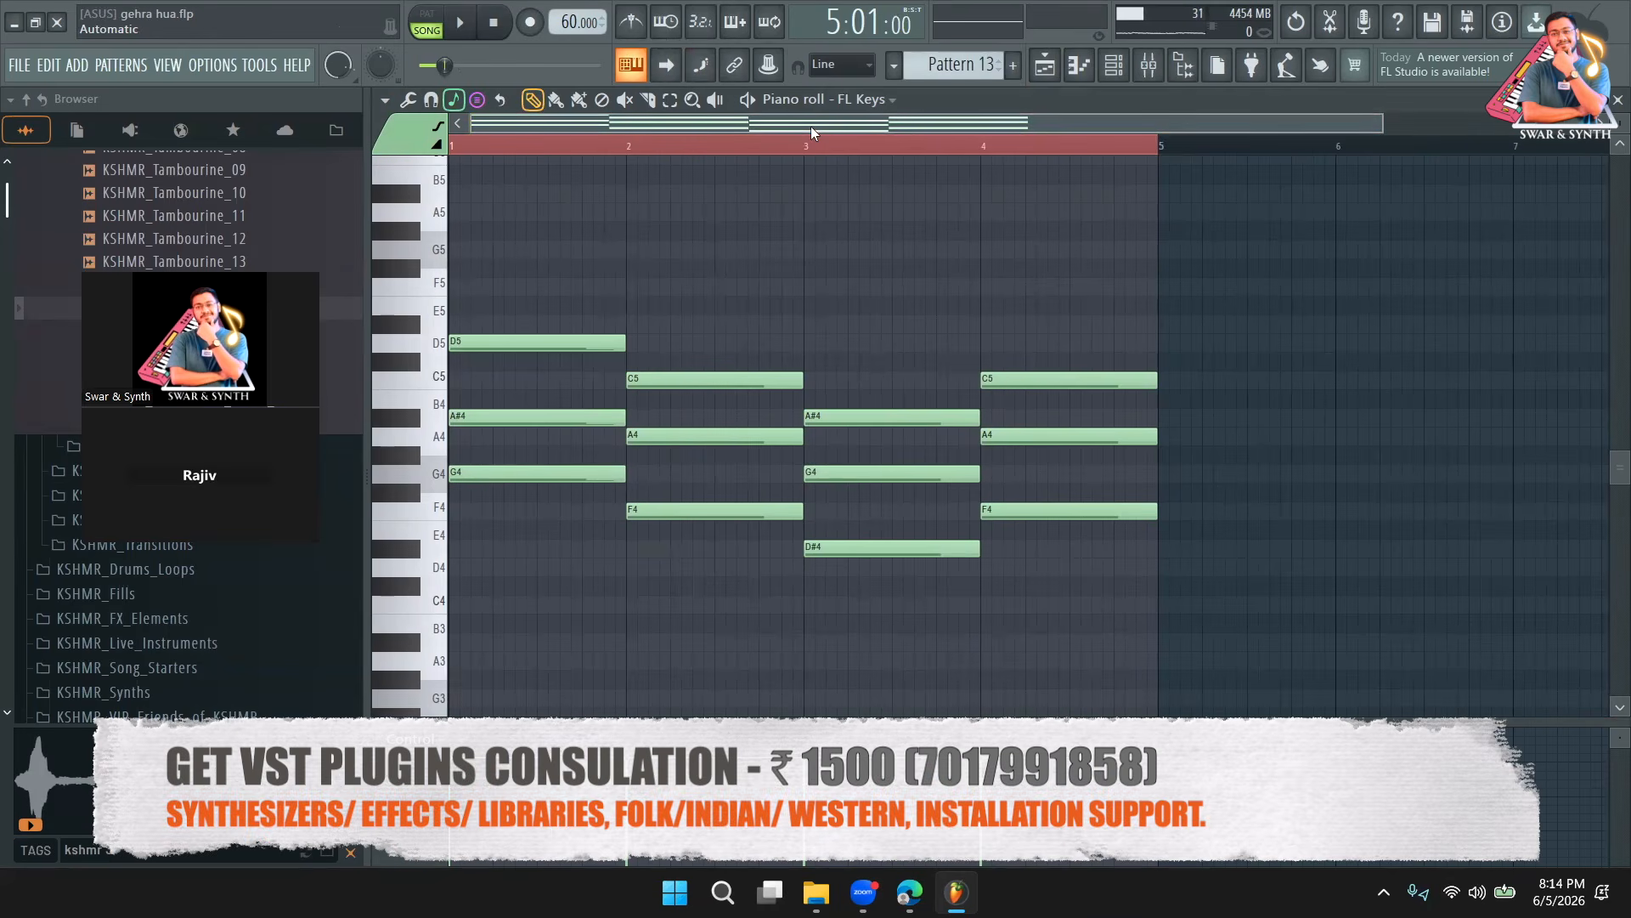
pyautogui.click(475, 101)
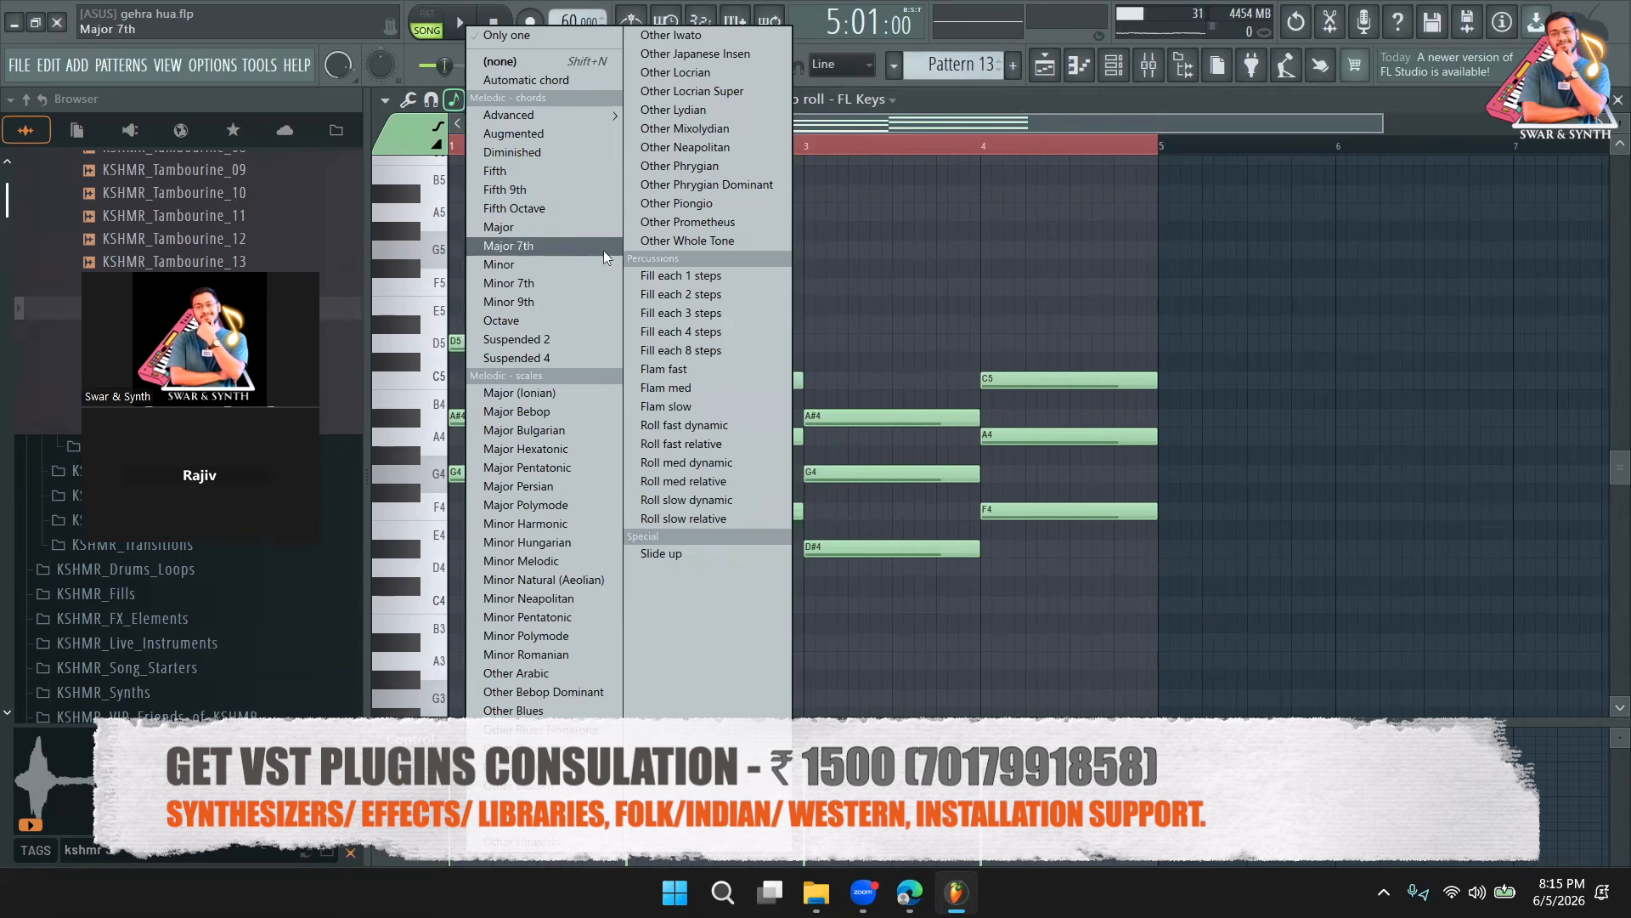
pyautogui.click(913, 282)
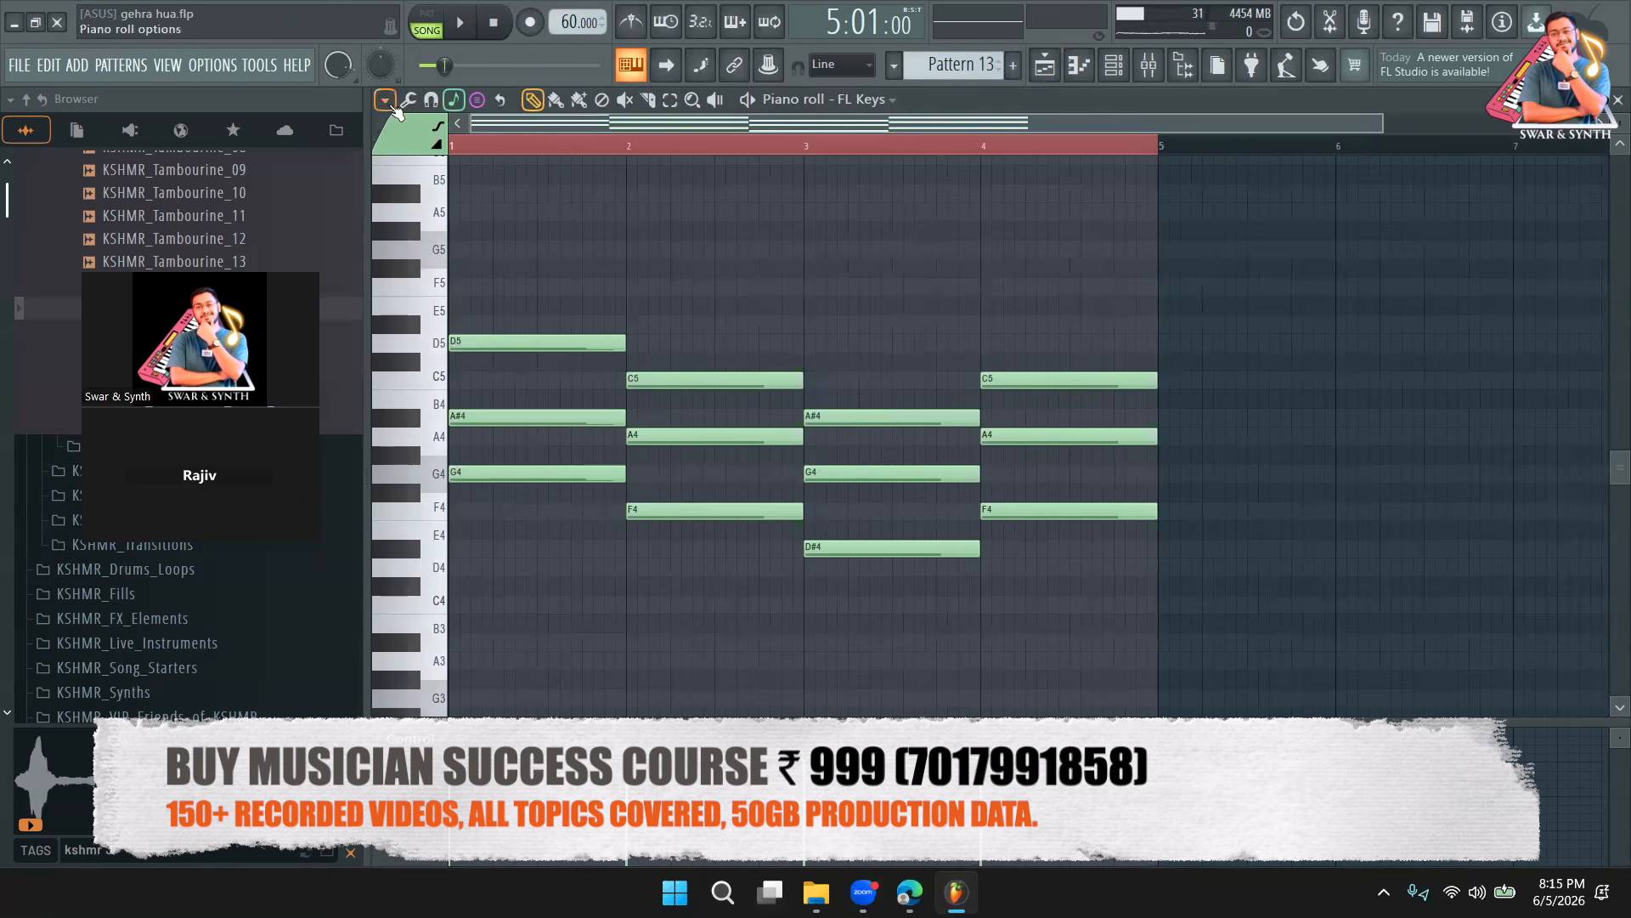
pyautogui.click(454, 101)
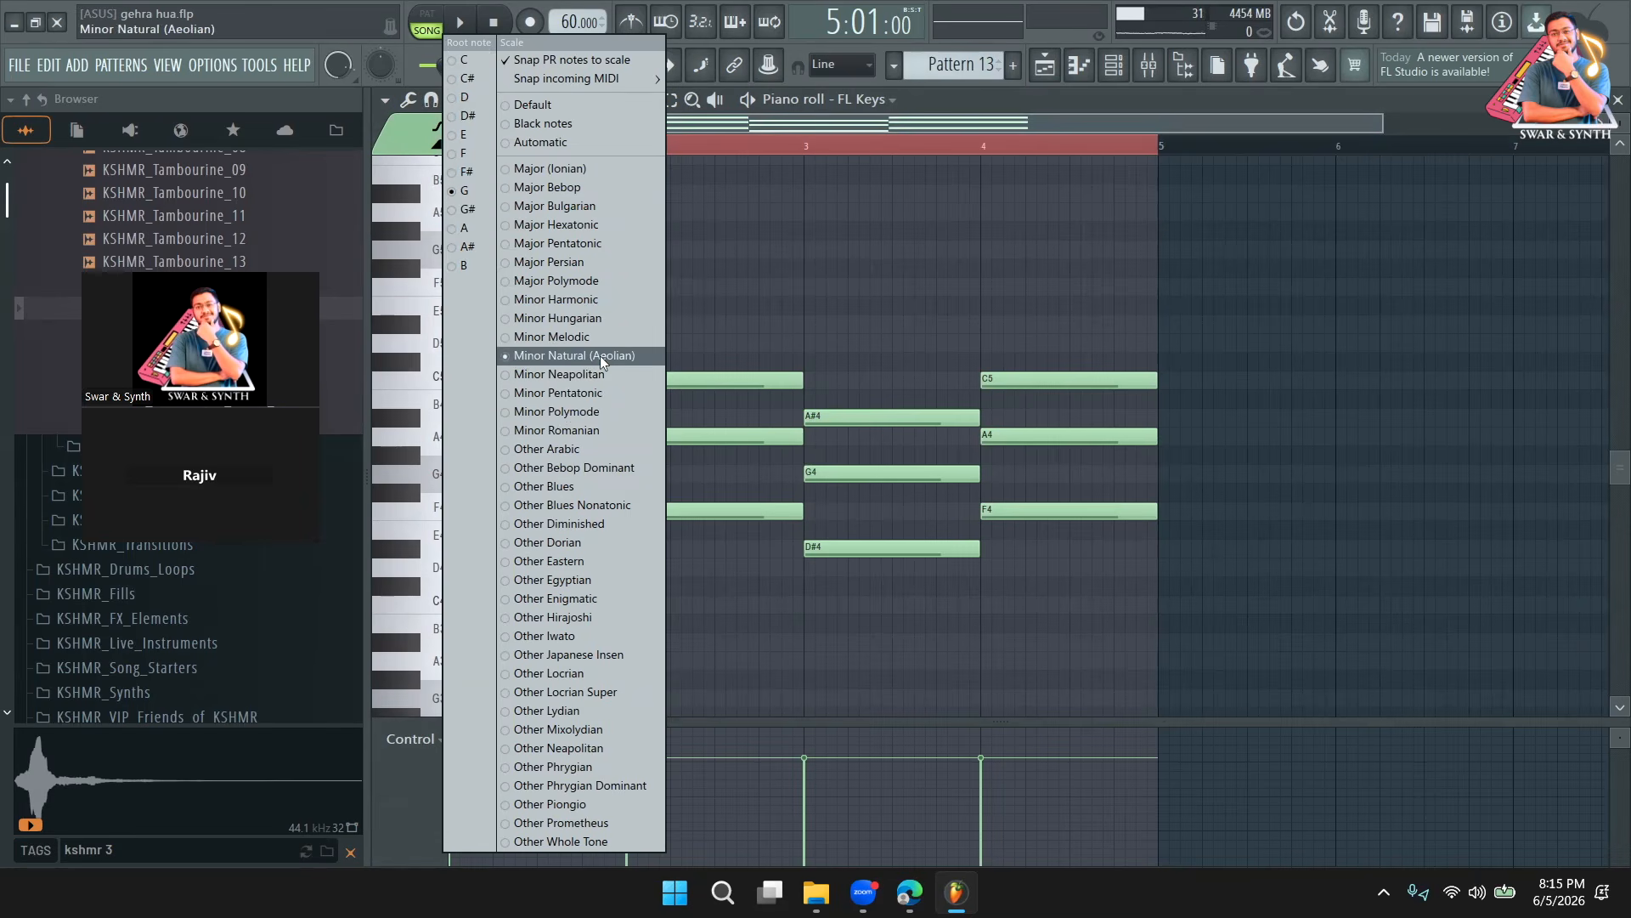
pyautogui.click(756, 132)
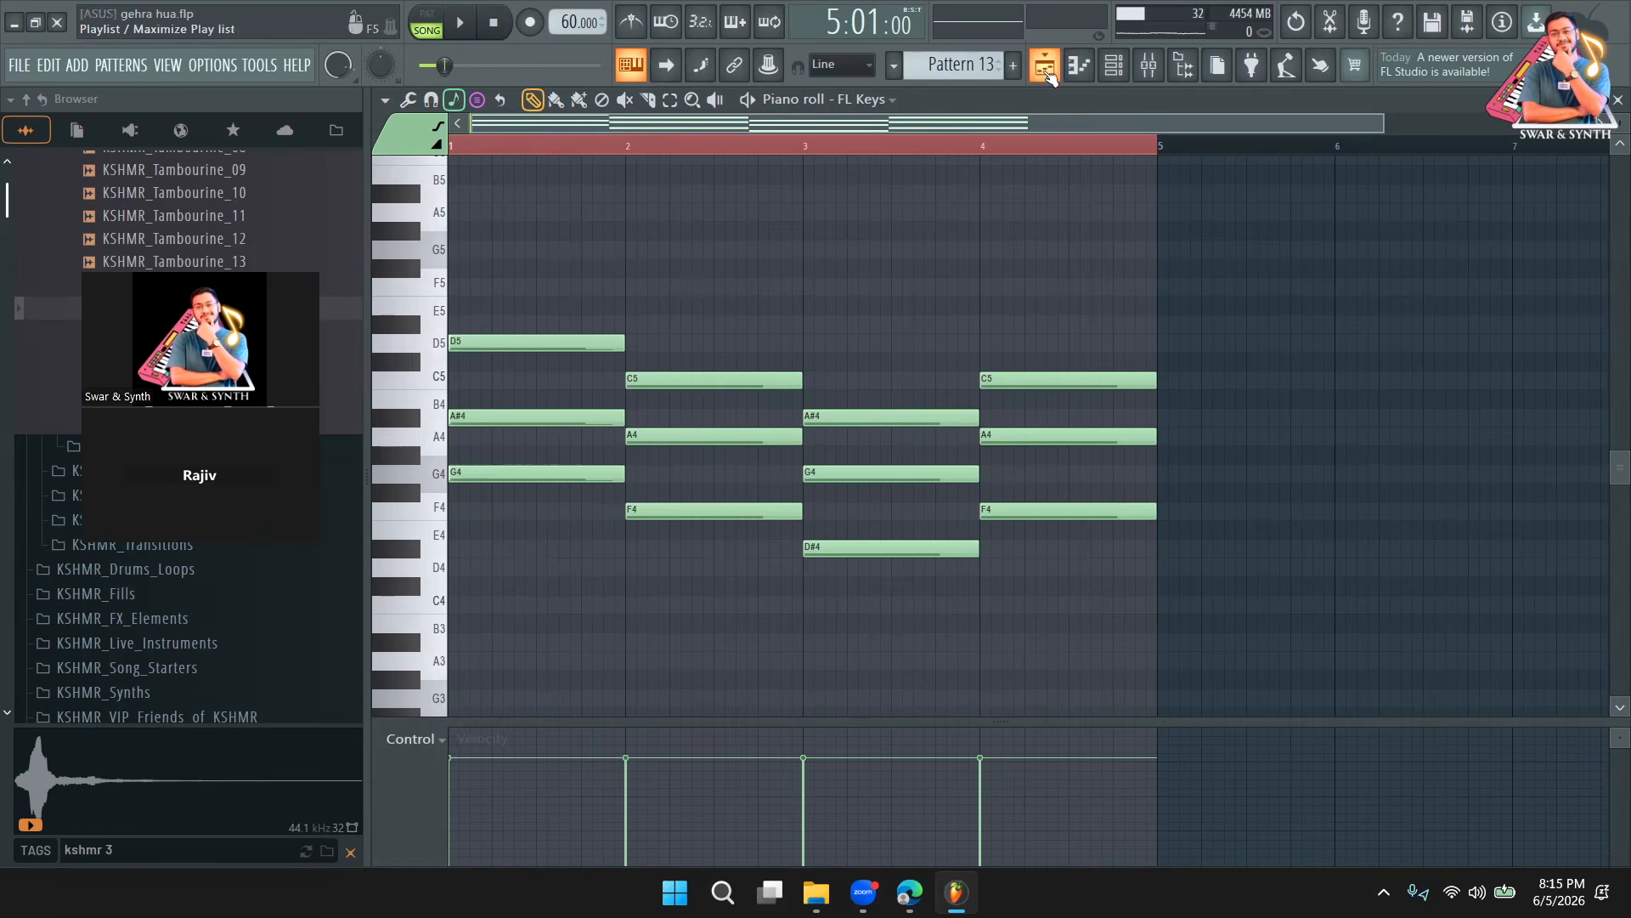
# Play Pattern 13's four-chord progression together with the vocals, and return to the playlist.
pyautogui.press('space')
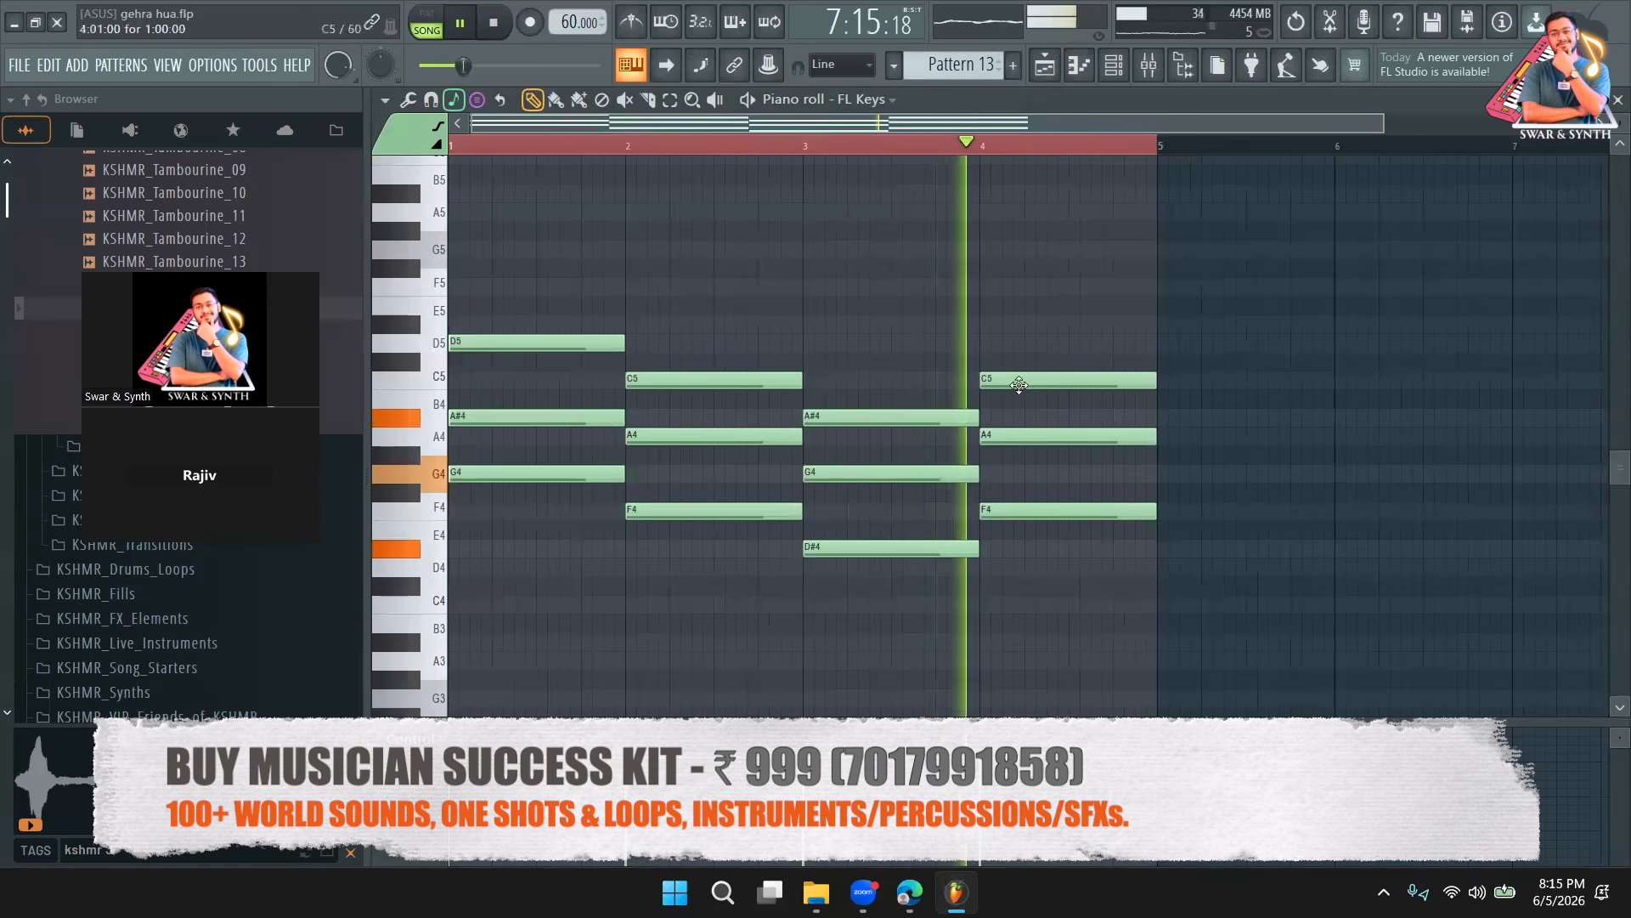
pyautogui.click(1047, 66)
pyautogui.press('space')
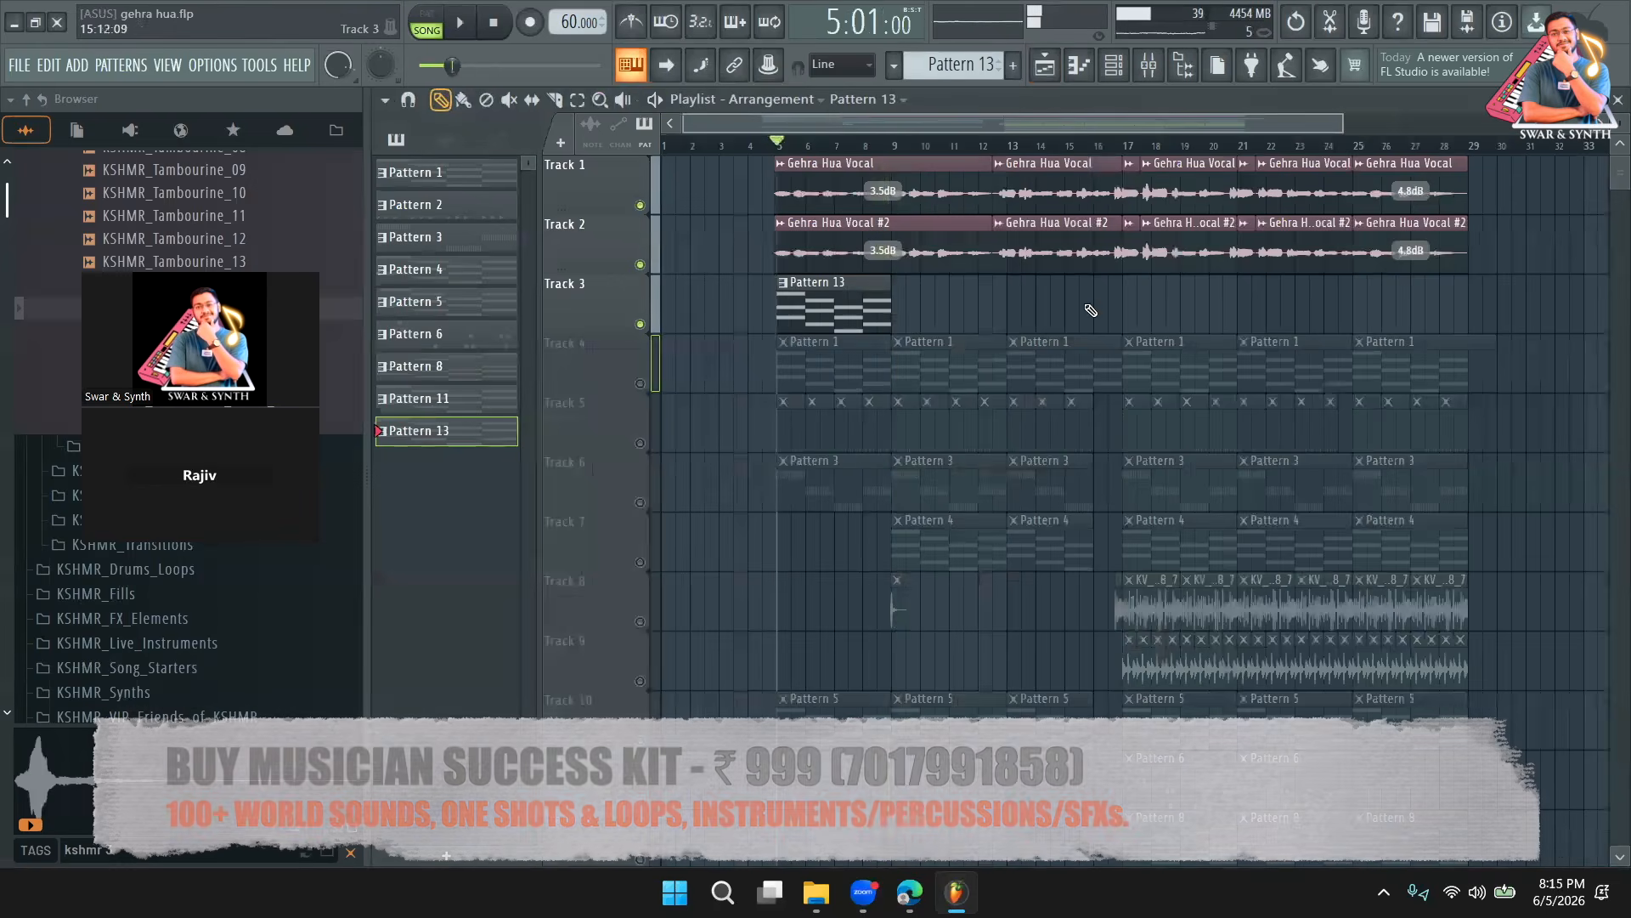
# Take all playlist tracks out of solo, clear the Pattern 13 clip from Track 3 and delete that track.
pyautogui.rightClick(640, 384)
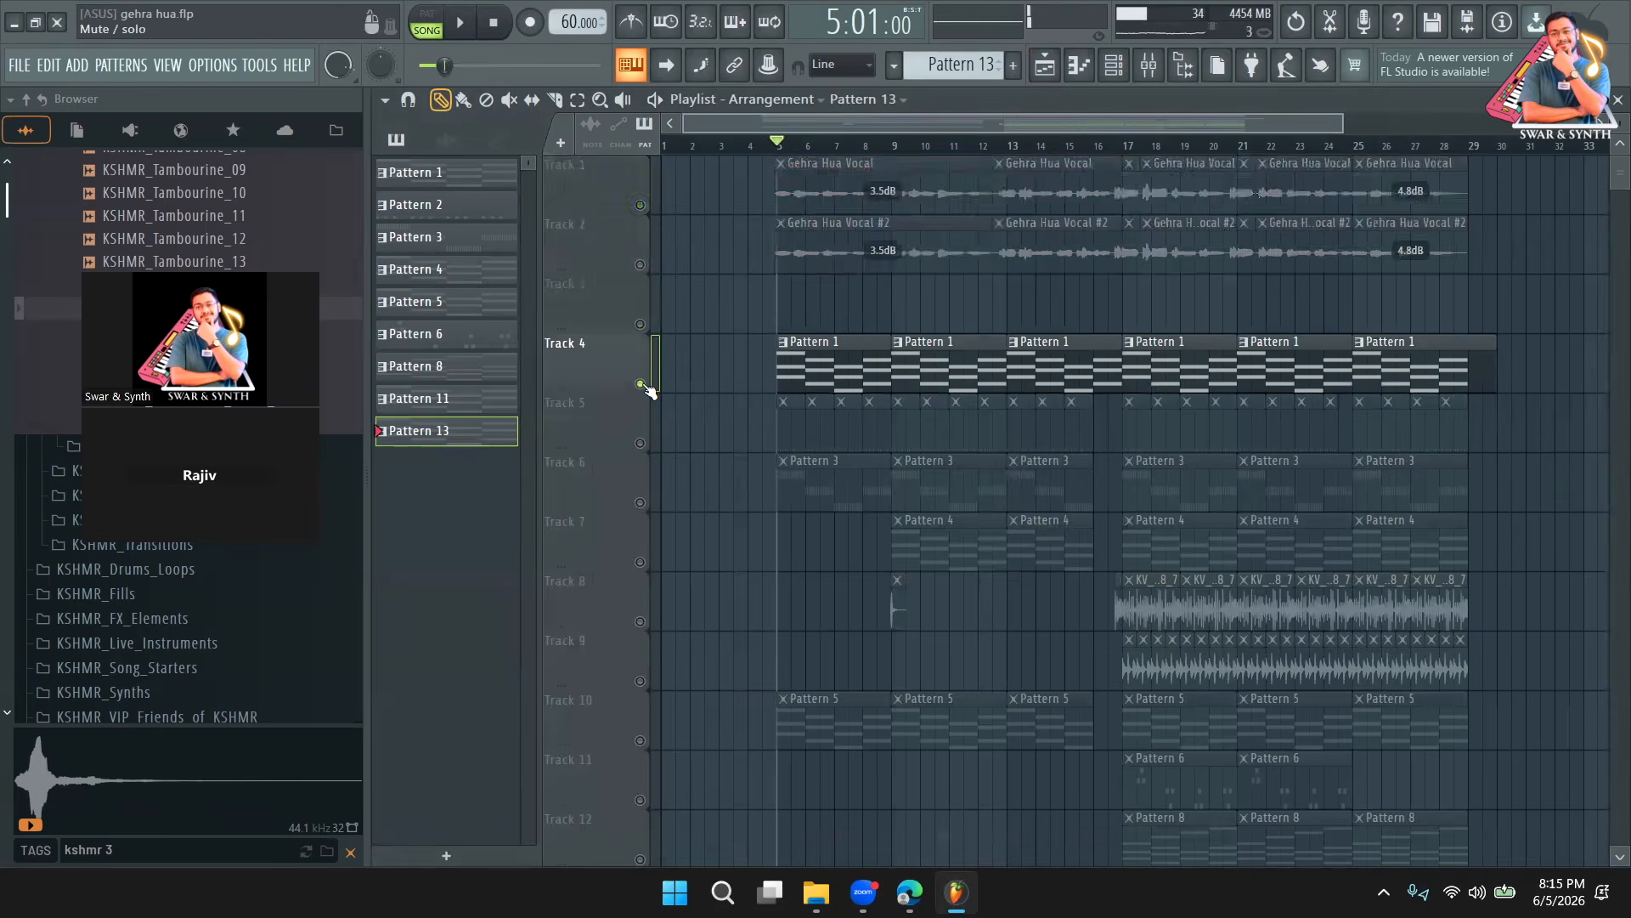
pyautogui.rightClick(640, 384)
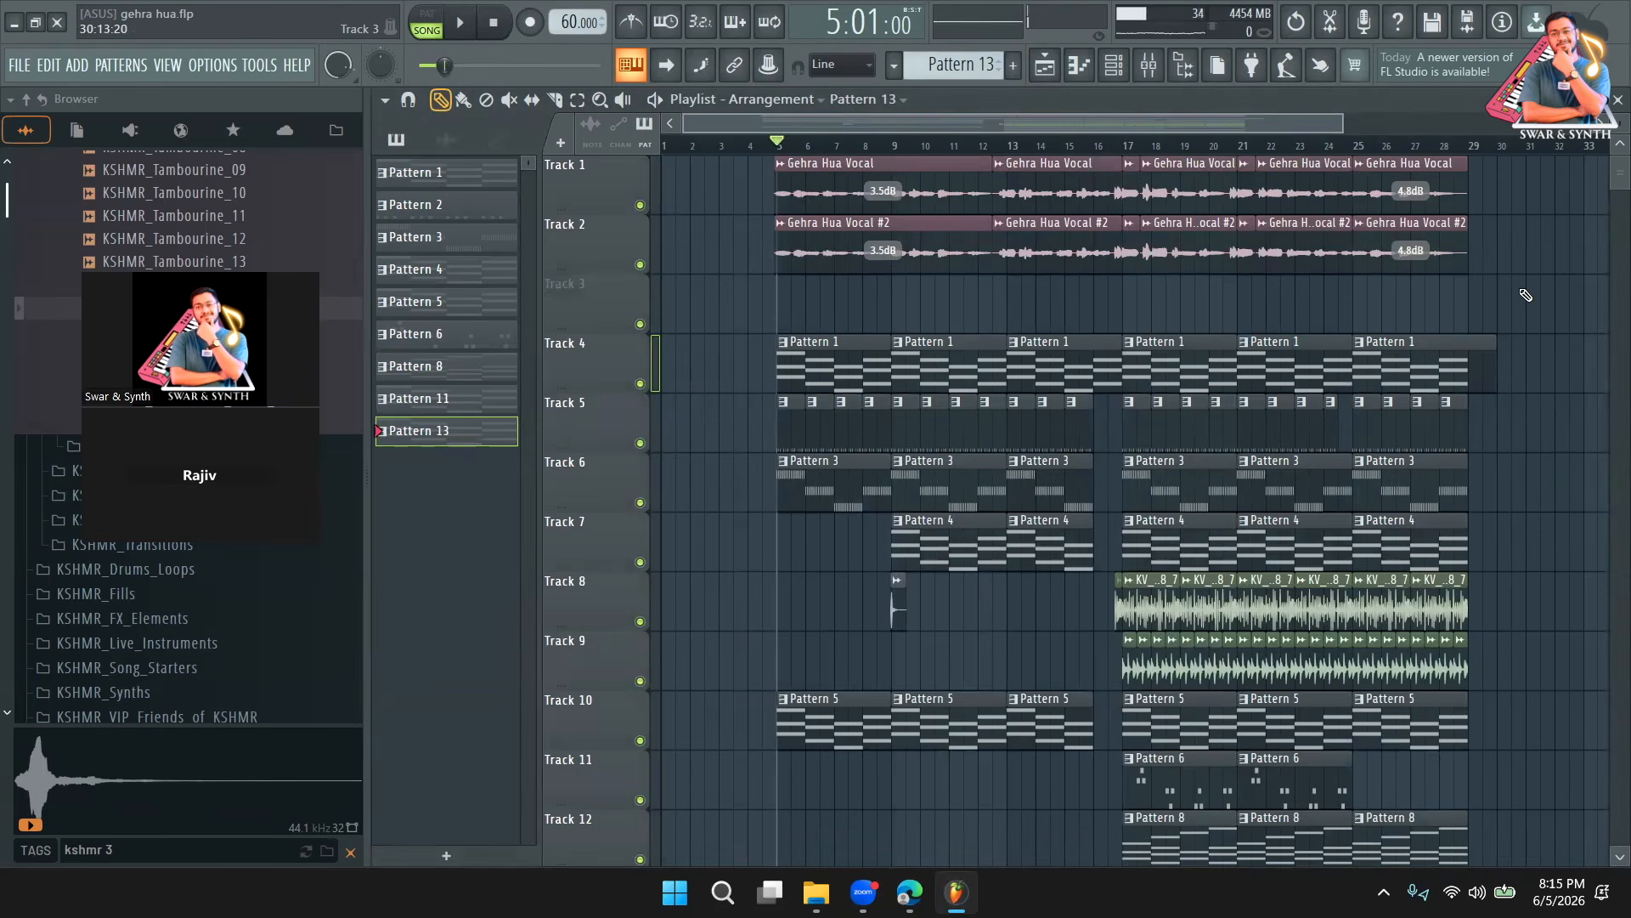
pyautogui.scroll(-3, 1526, 295)
pyautogui.scroll(3, 1526, 295)
pyautogui.rightClick(584, 297)
pyautogui.click(620, 763)
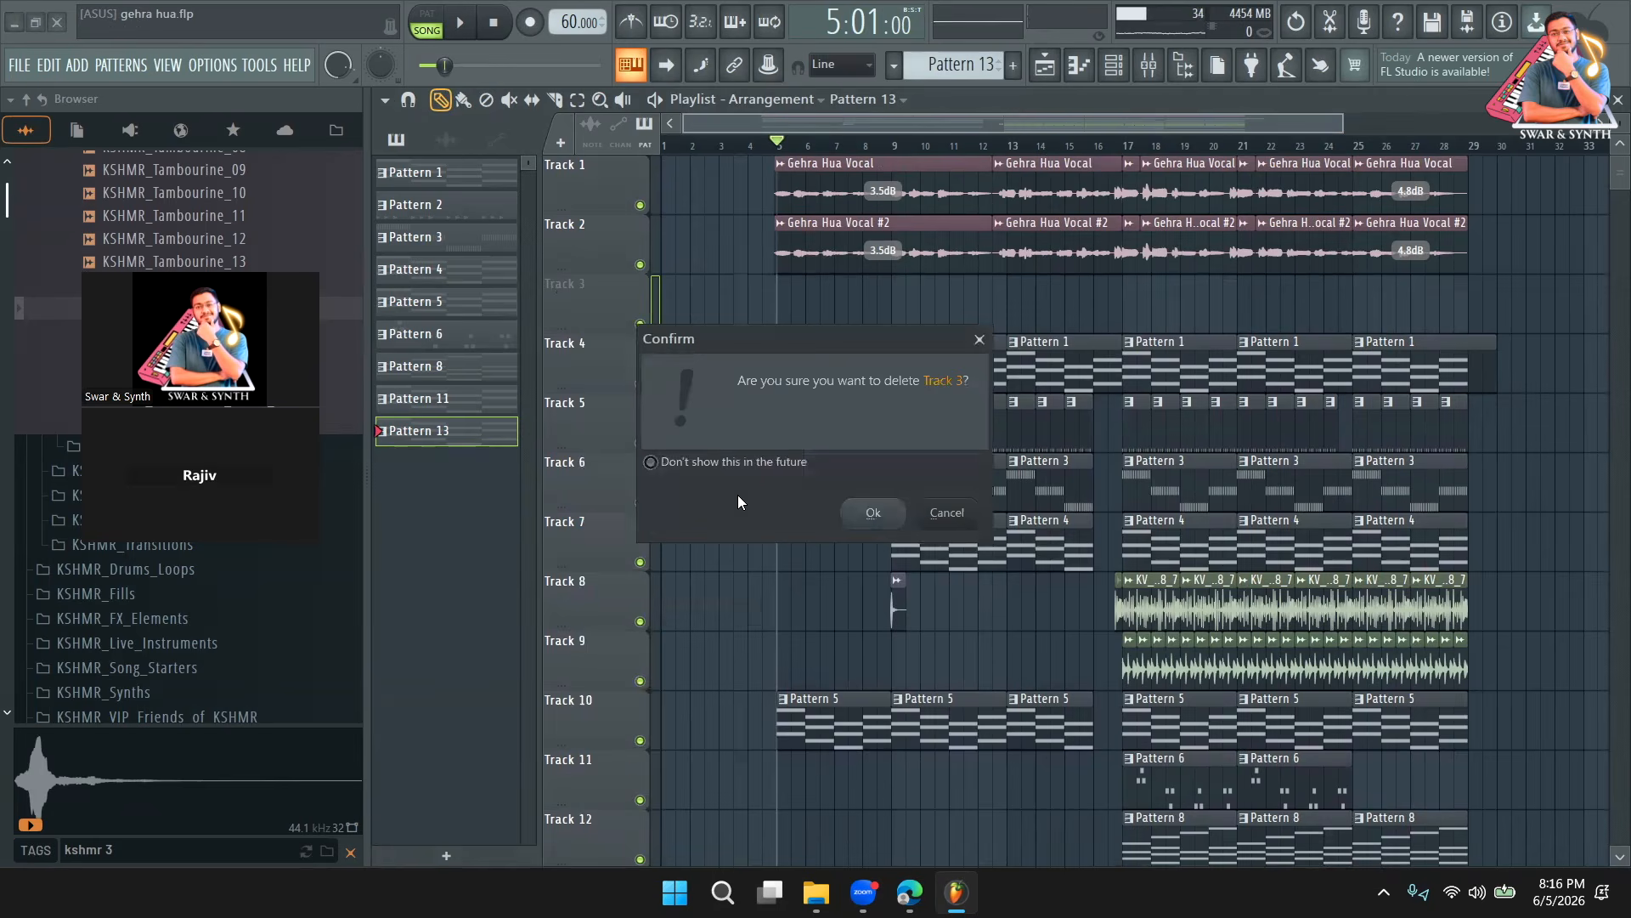
pyautogui.click(873, 512)
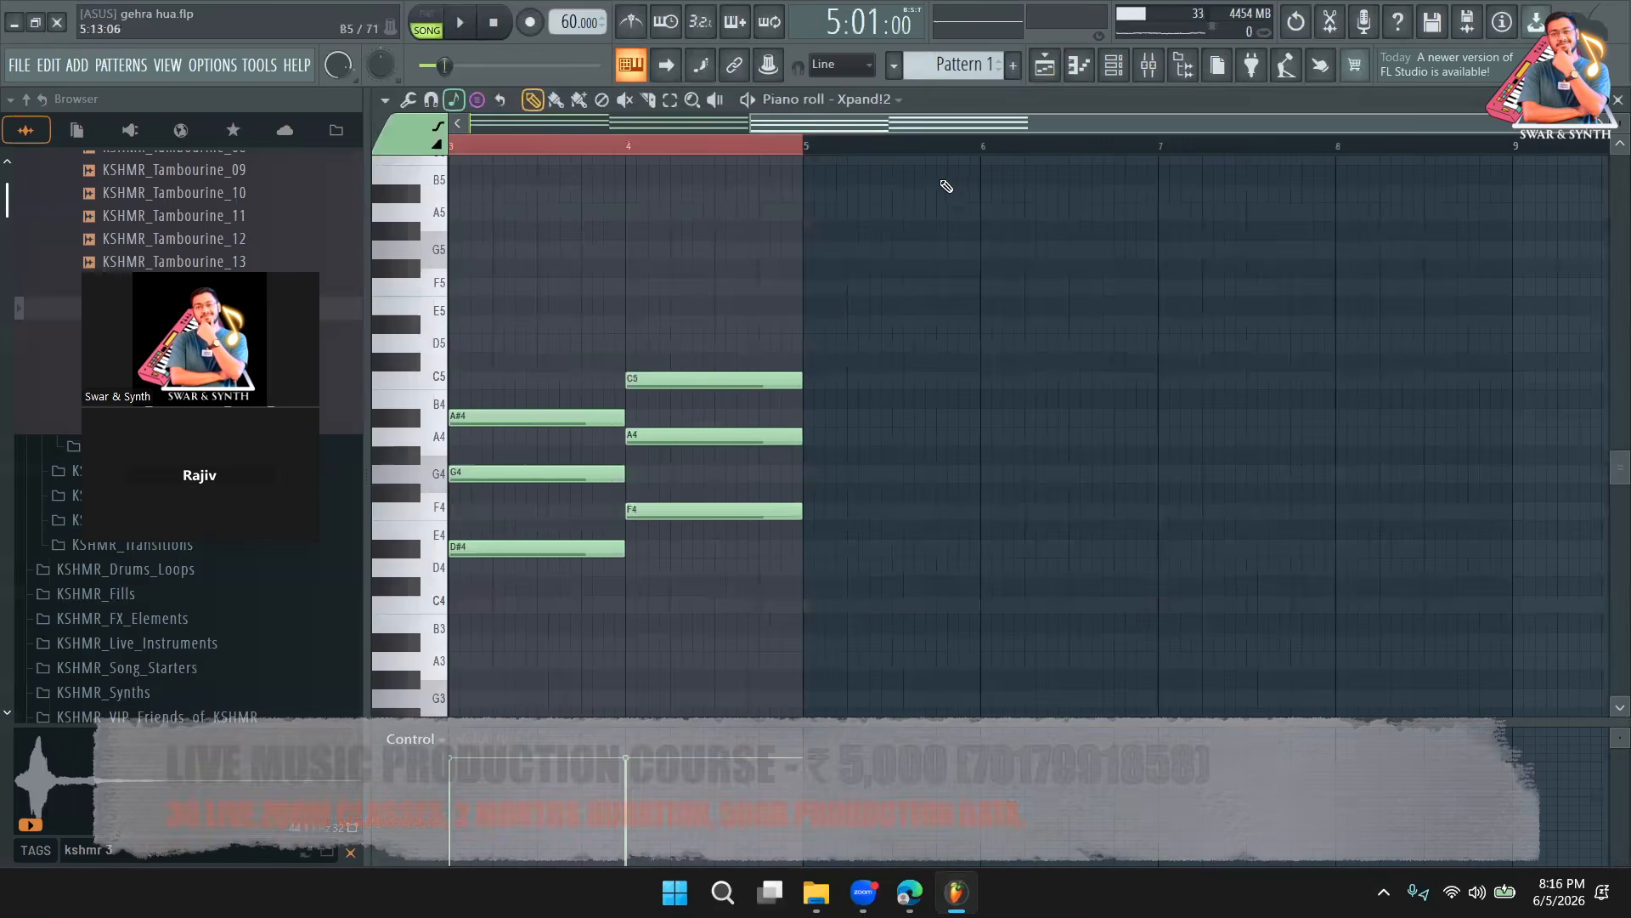
# View Pattern 1's chords from the first bar in the piano roll, and look over the full arrangement in the playlist.
pyautogui.moveTo(926, 124); pyautogui.dragTo(458, 128)
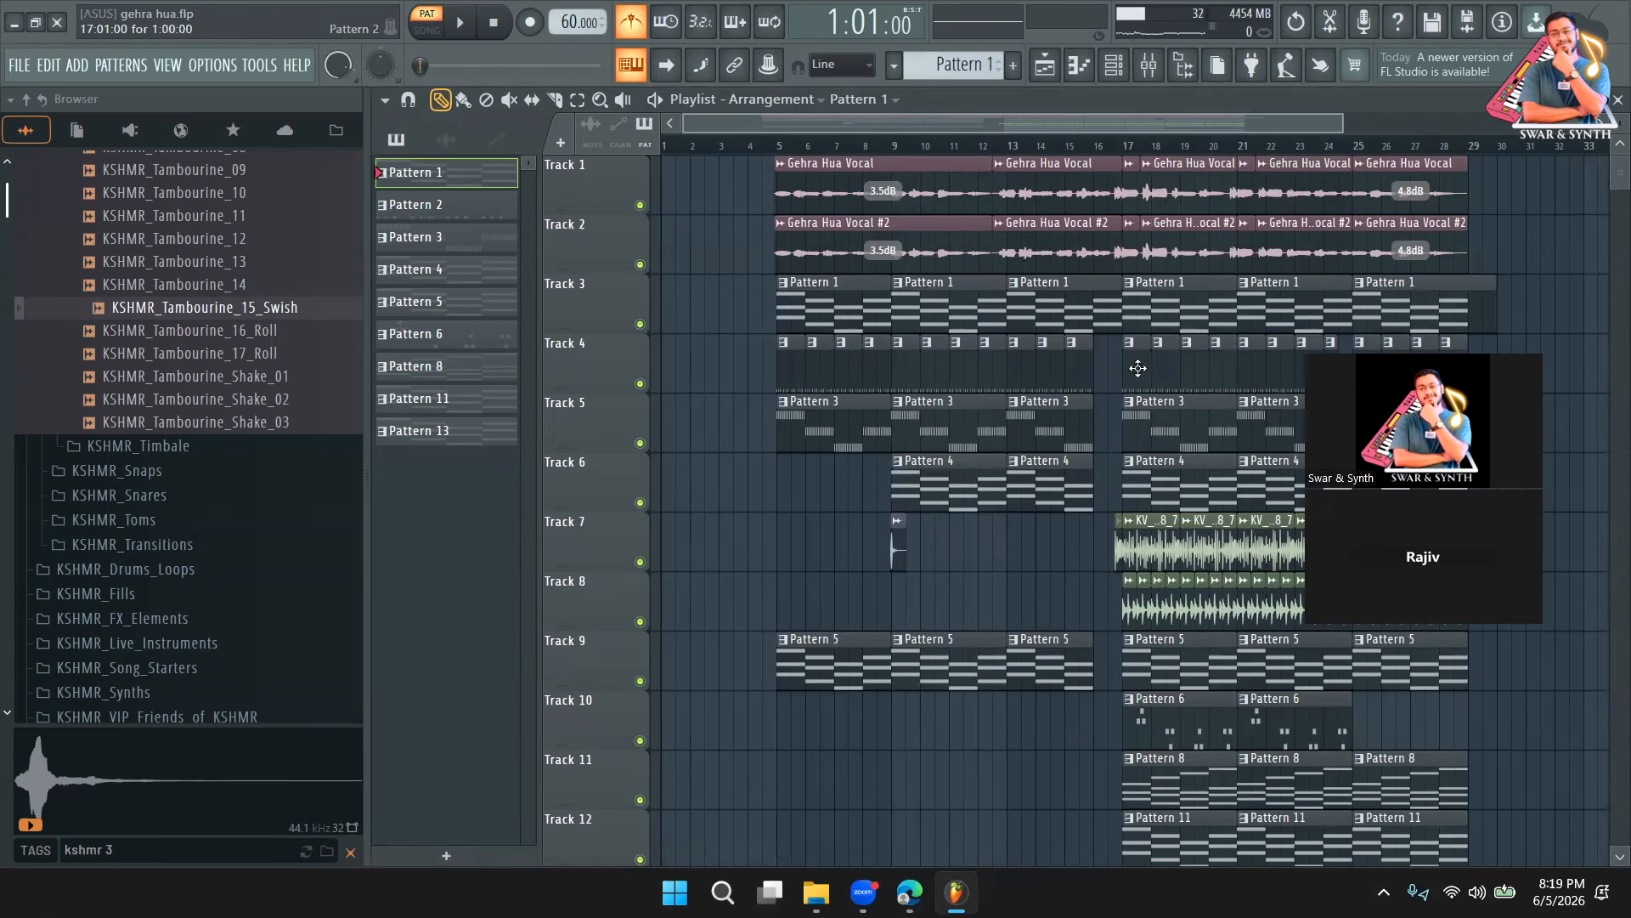
pyautogui.scroll(-2, 1136, 364)
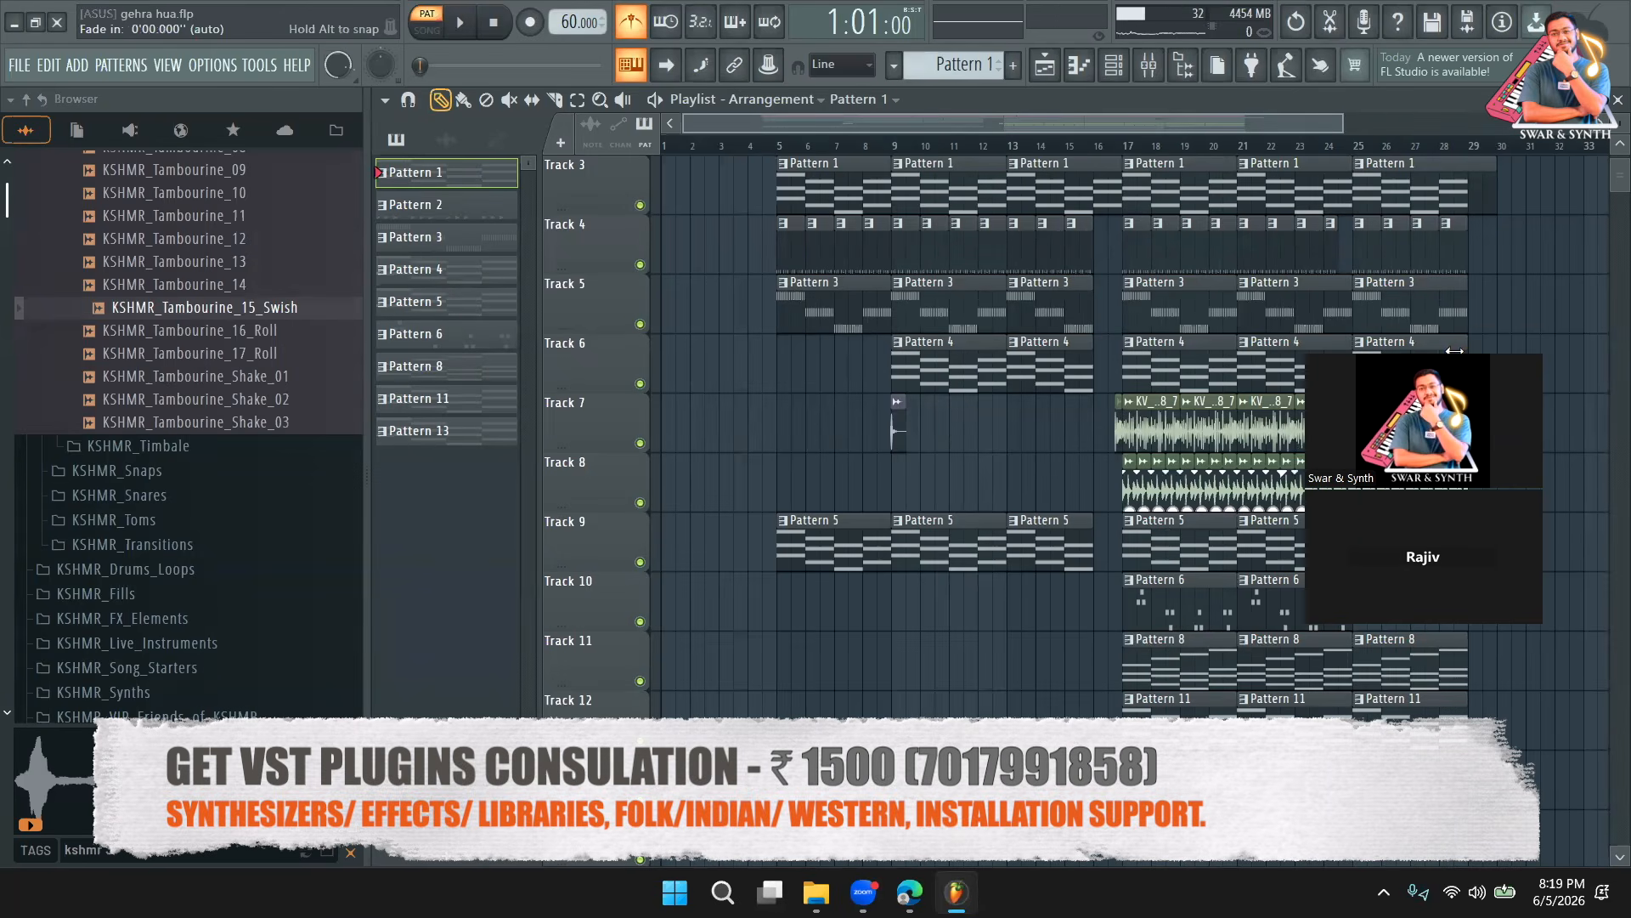
pyautogui.hscroll(3, 1261, 201)
pyautogui.scroll(2, 1054, 357)
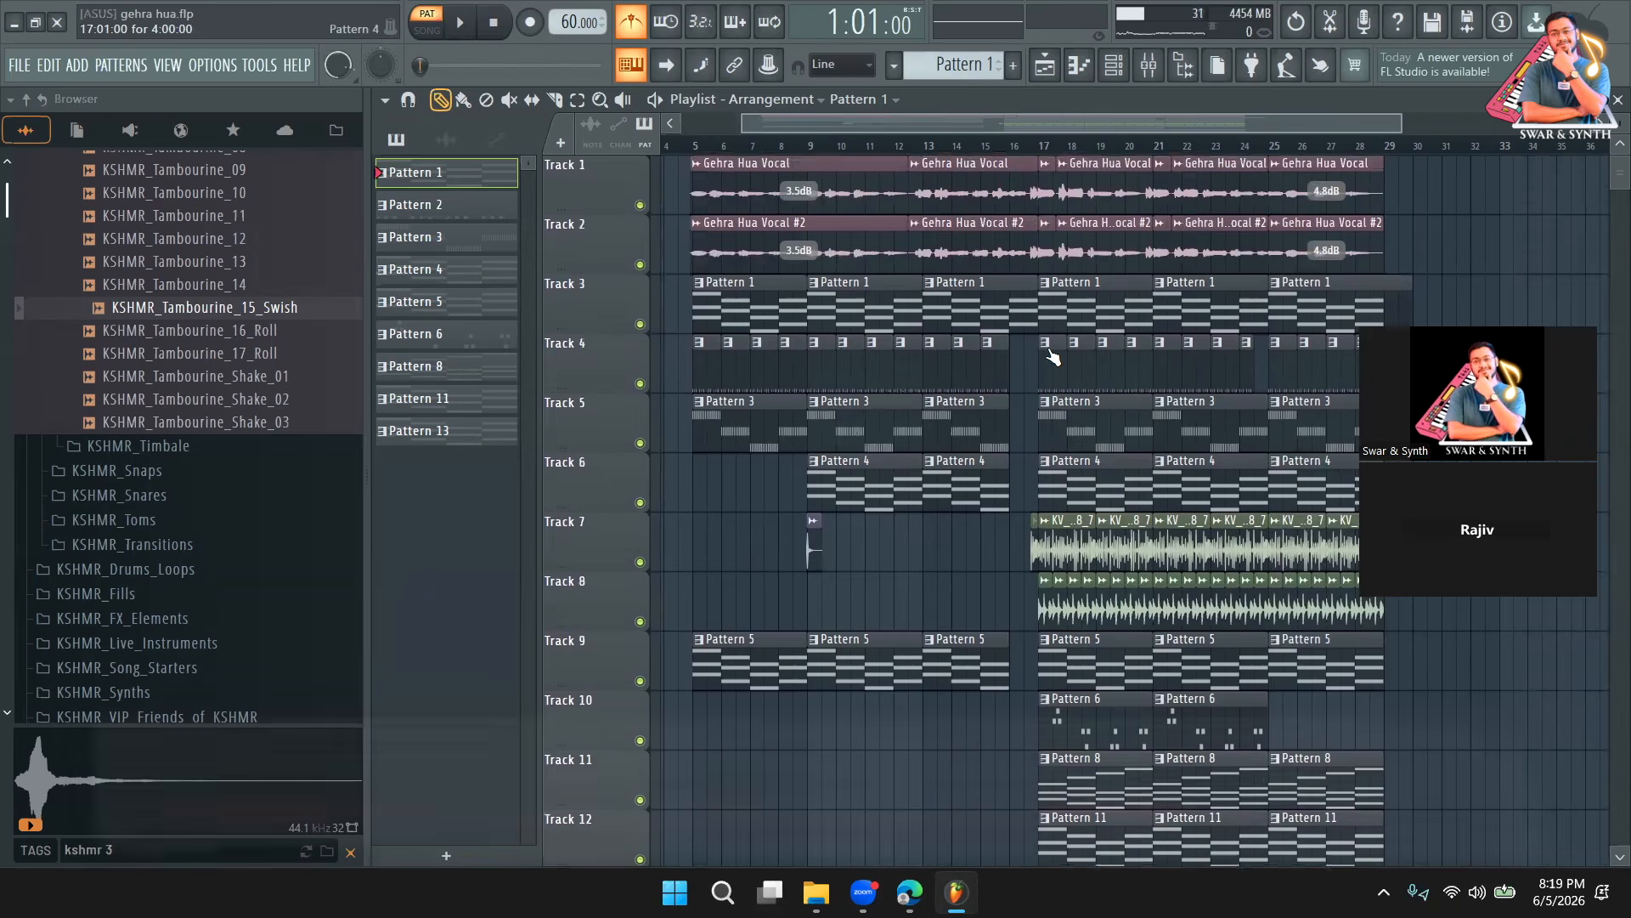